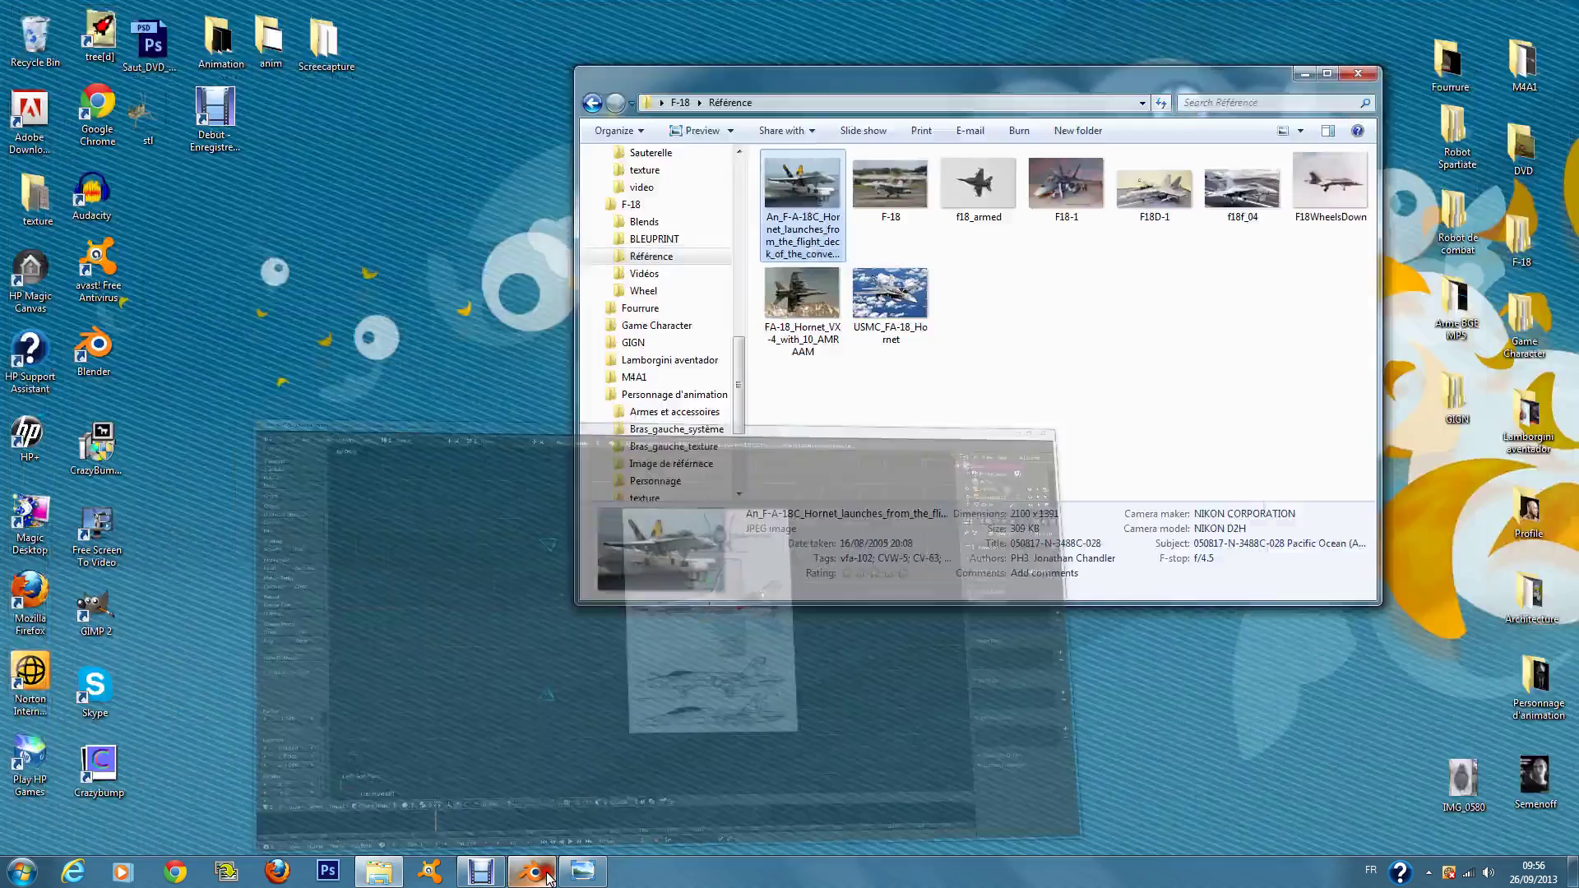
Step: Examine the F-18 reference photos, paying attention to the fuselage beside the canopy in the carrier launch picture
left_click(535, 880)
left_click(582, 875)
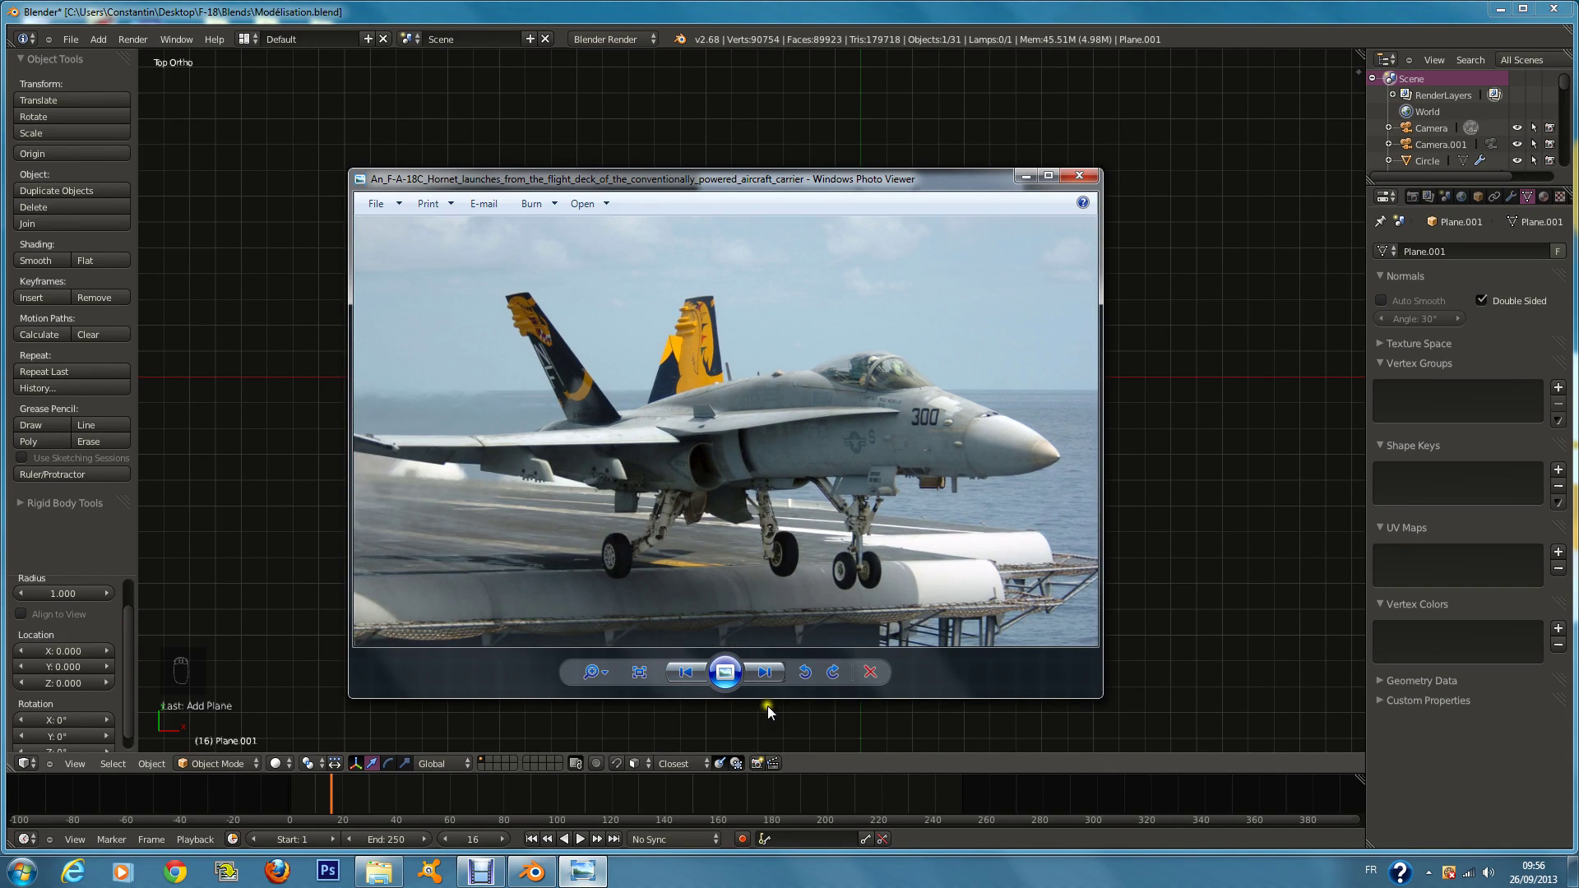
left_click(766, 672)
left_click(766, 672)
scroll(755, 416, "up", 2)
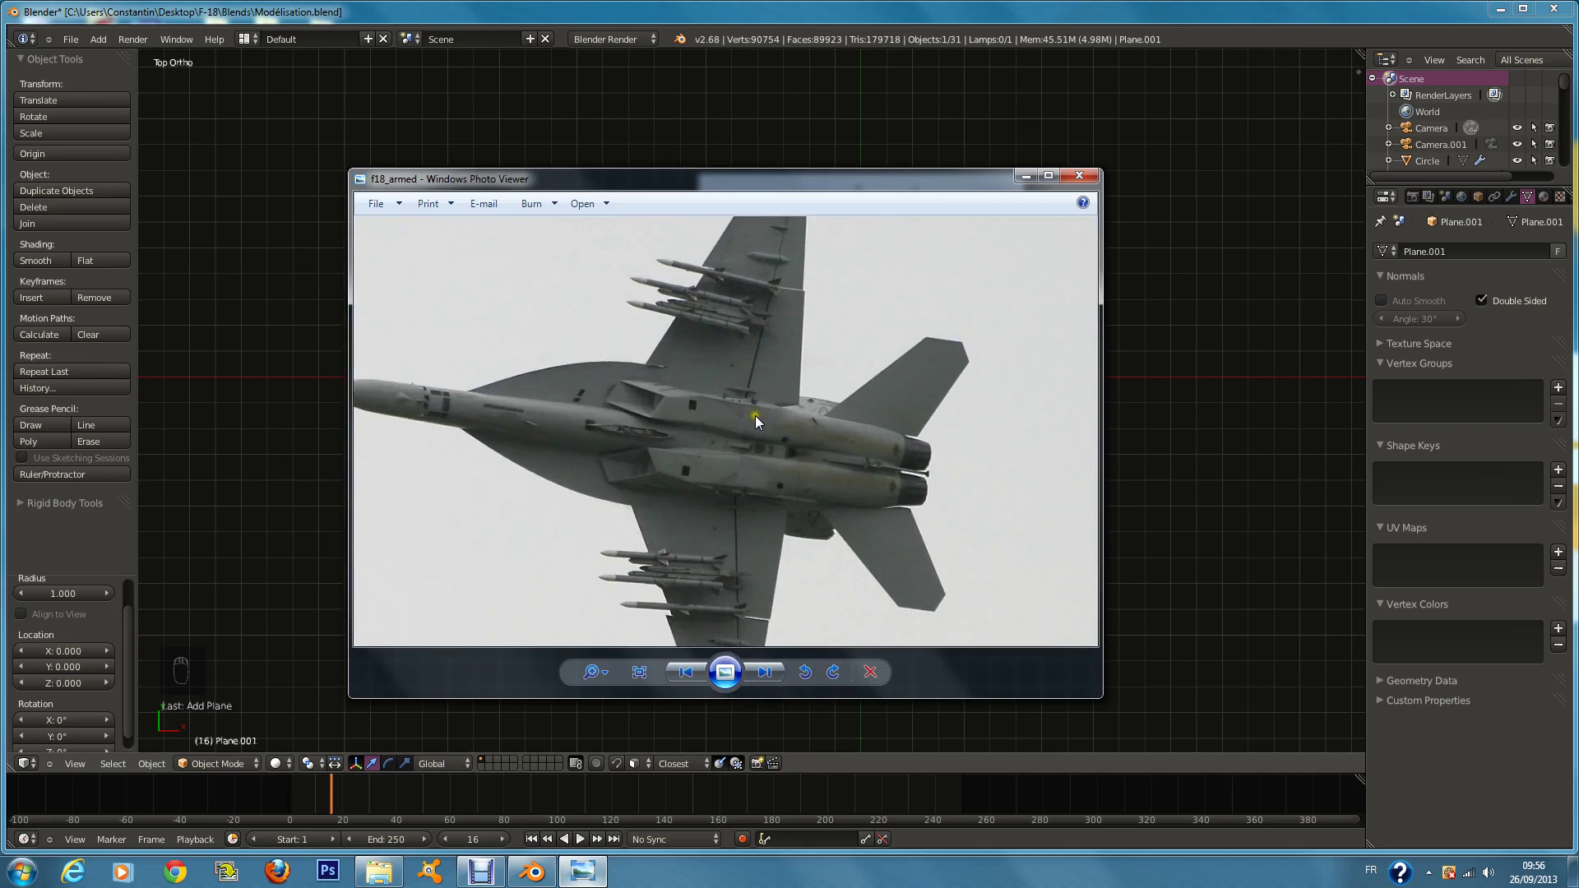
scroll(756, 416, "down", 2)
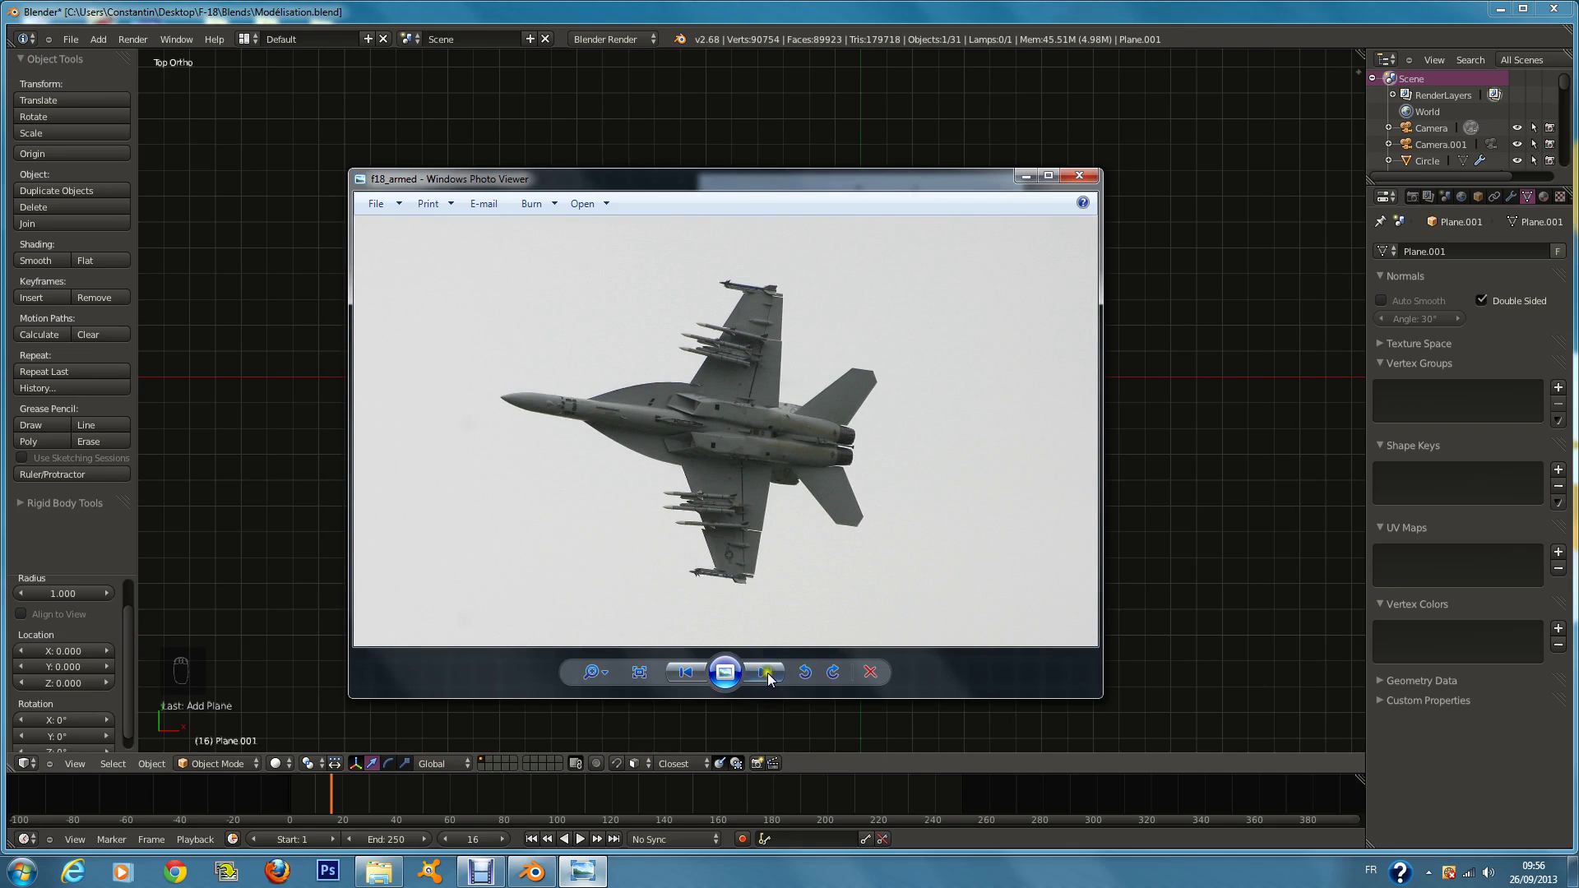
left_click(689, 673)
left_click(690, 673)
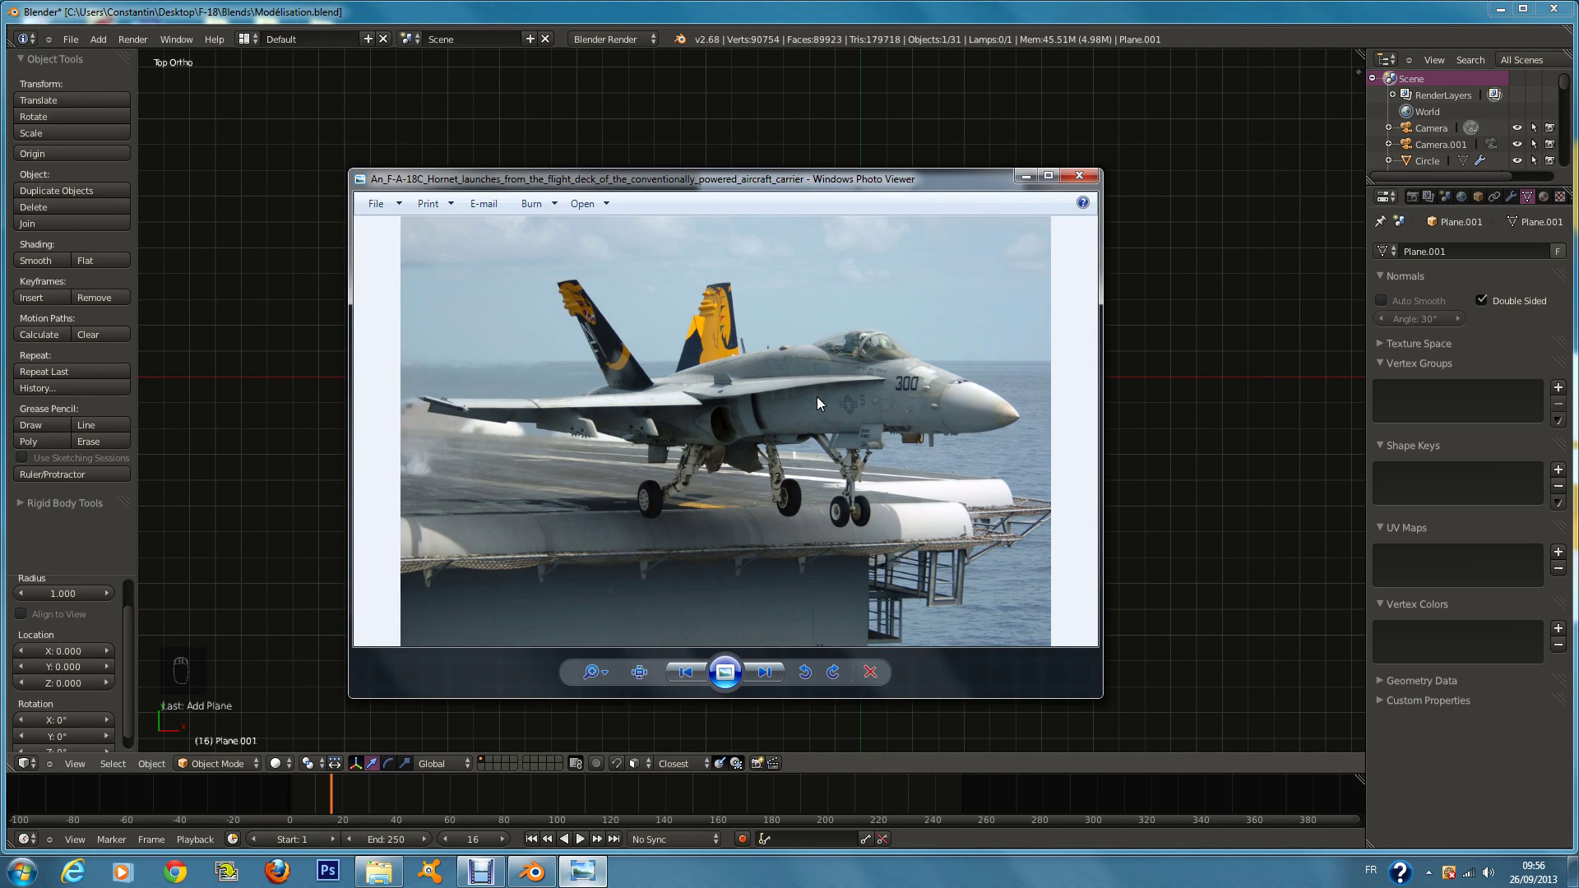
scroll(816, 397, "up", 2)
Step: Switch back to Blender and delete the selected plane Plane.001 from the scene
left_click(1383, 363)
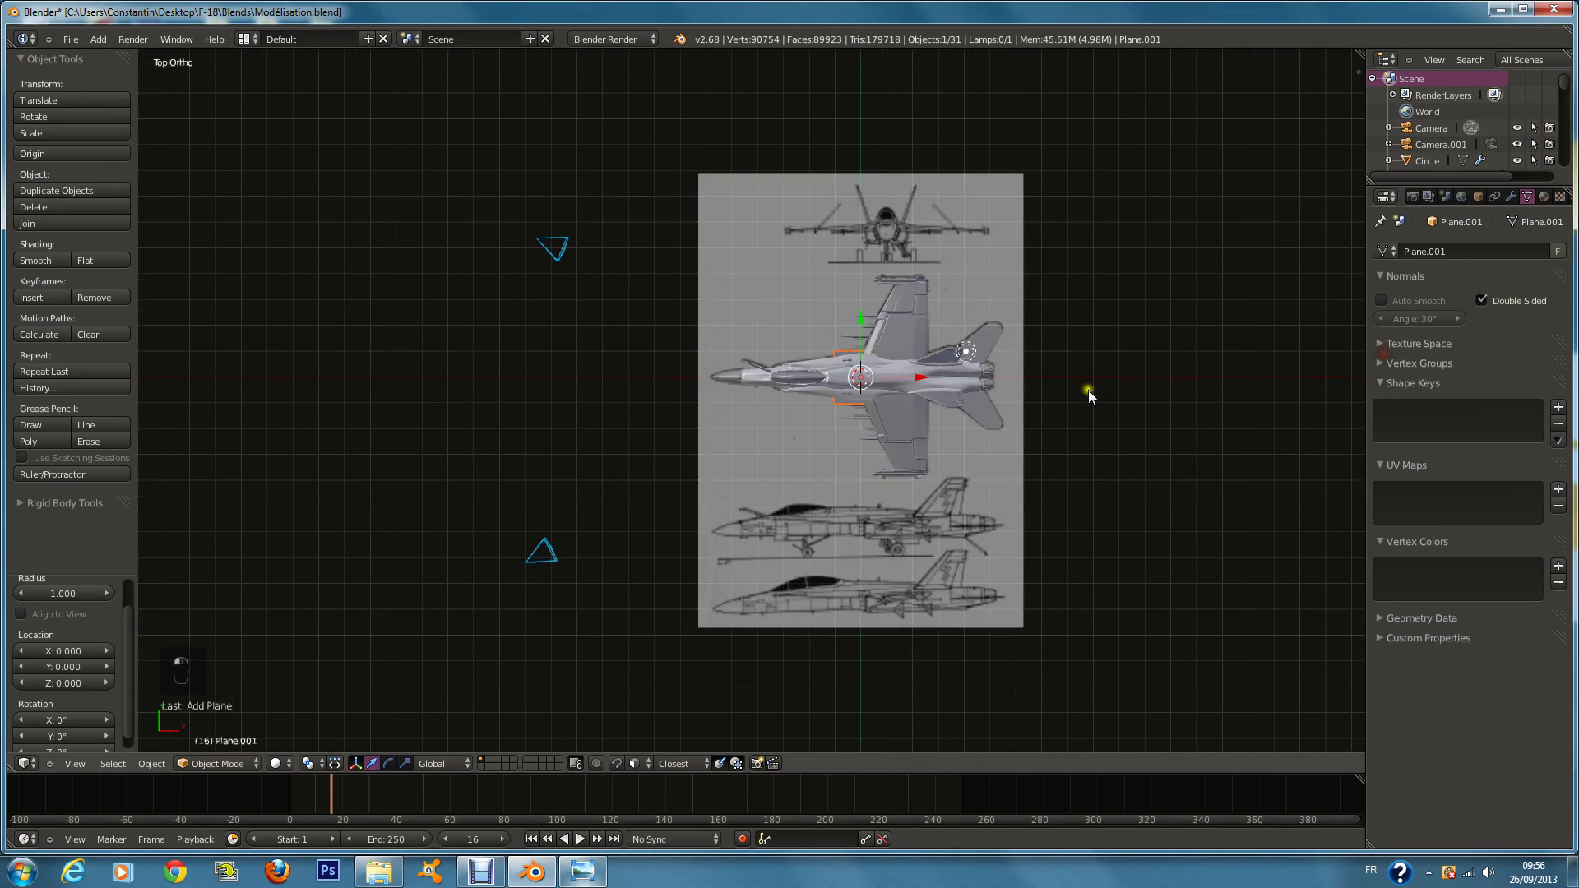
scroll(1087, 389, "up", 3)
key("x")
left_click(1034, 400)
scroll(802, 384, "up", 1)
Step: Open the aircraft's fuselage mesh for editing in front orthographic view, with the cockpit section framed over the blueprint
middle_click_drag(798, 382, 930, 475)
scroll(936, 518, "up", 3)
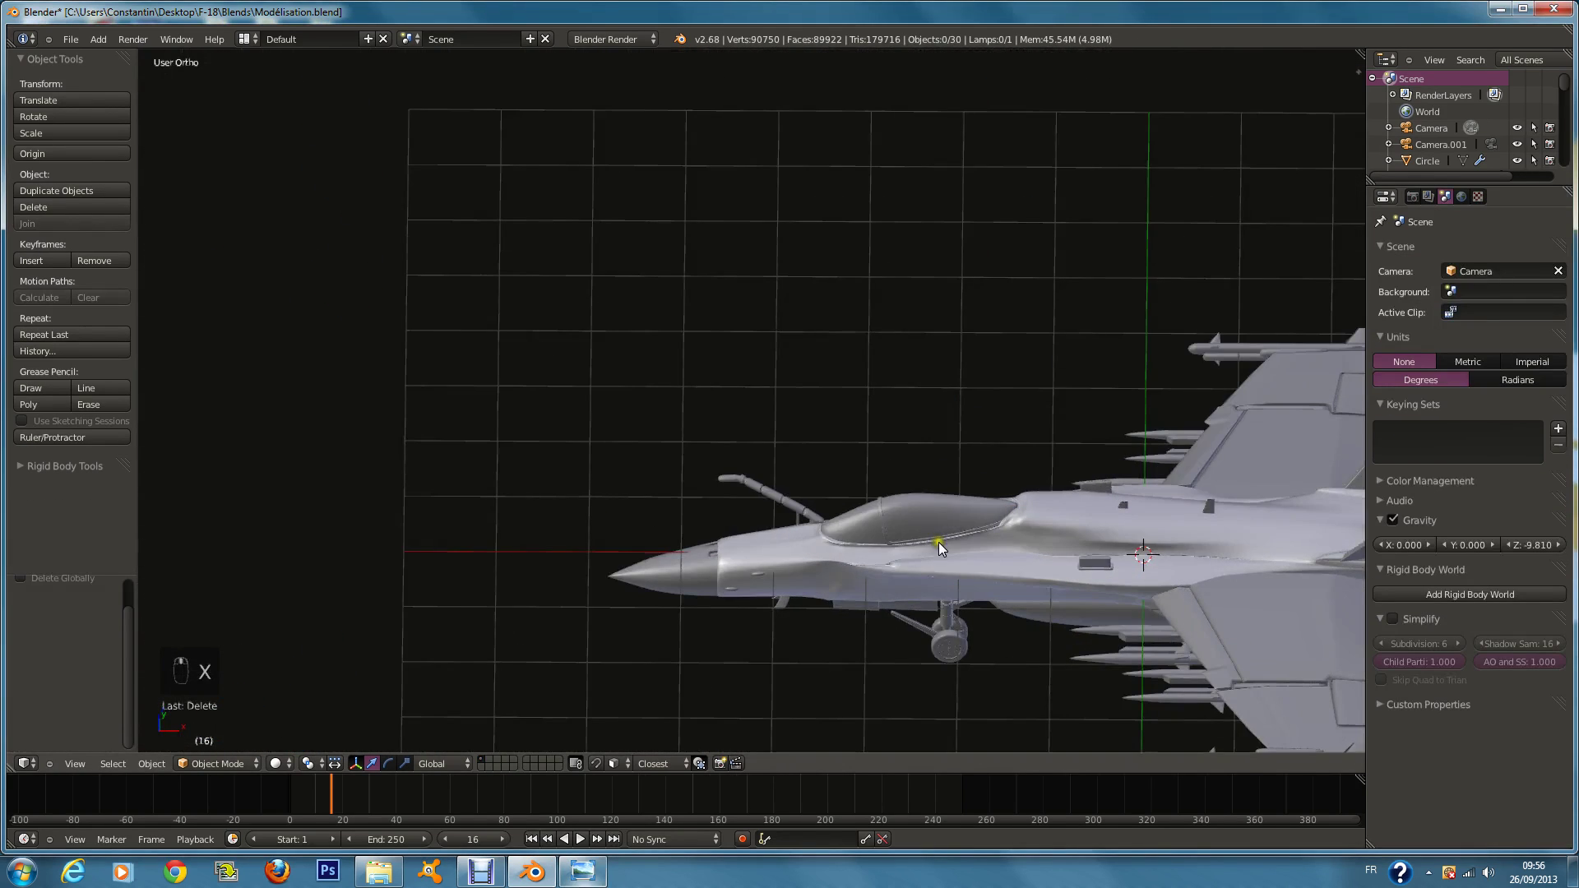
right_click(969, 581)
scroll(979, 580, "up", 3)
key("KP_1")
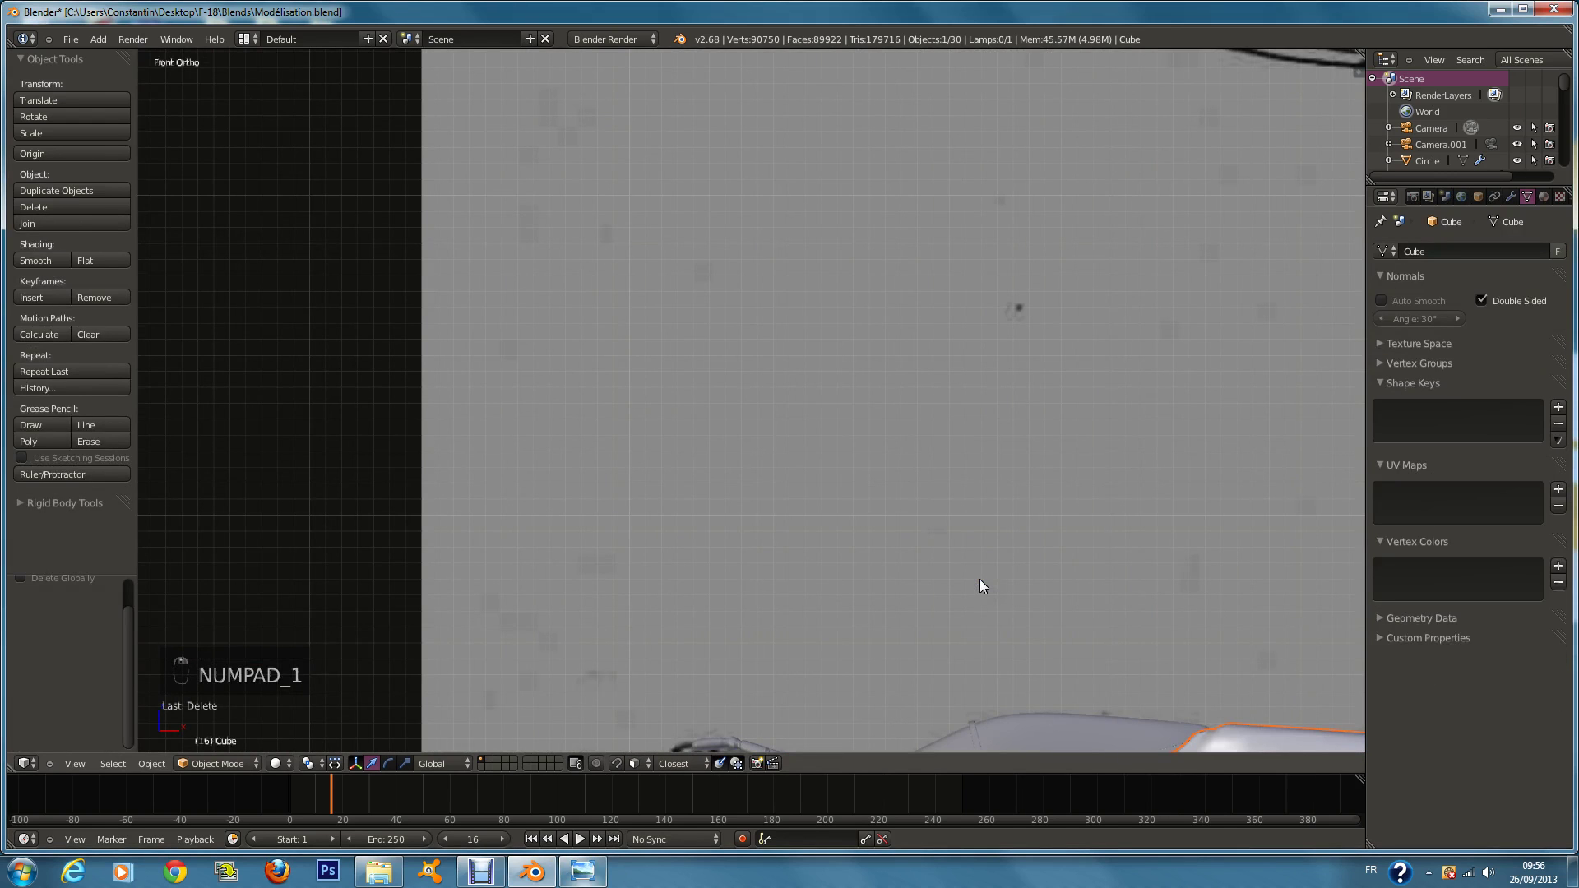
key("Tab")
scroll(979, 576, "up", 2)
scroll(978, 571, "up", 3, "ctrl")
scroll(978, 570, "down", 3)
scroll(978, 571, "up", 7, "ctrl")
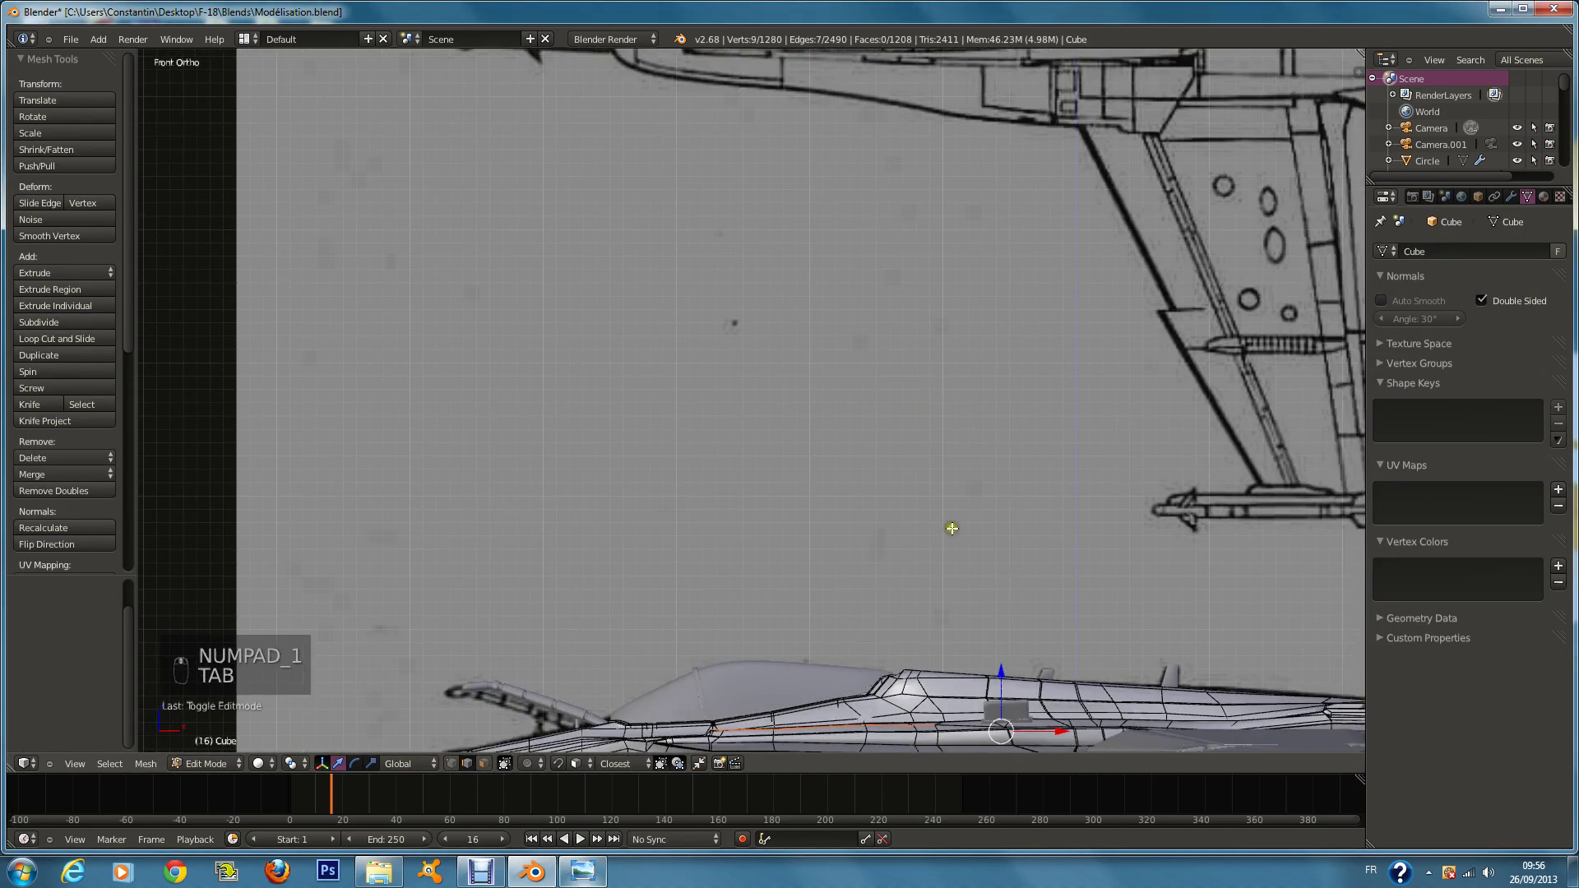
scroll(951, 528, "down", 4, "shift")
scroll(951, 528, "up", 5, "ctrl")
scroll(952, 528, "down", 7, "shift")
scroll(869, 530, "down", 1, "ctrl")
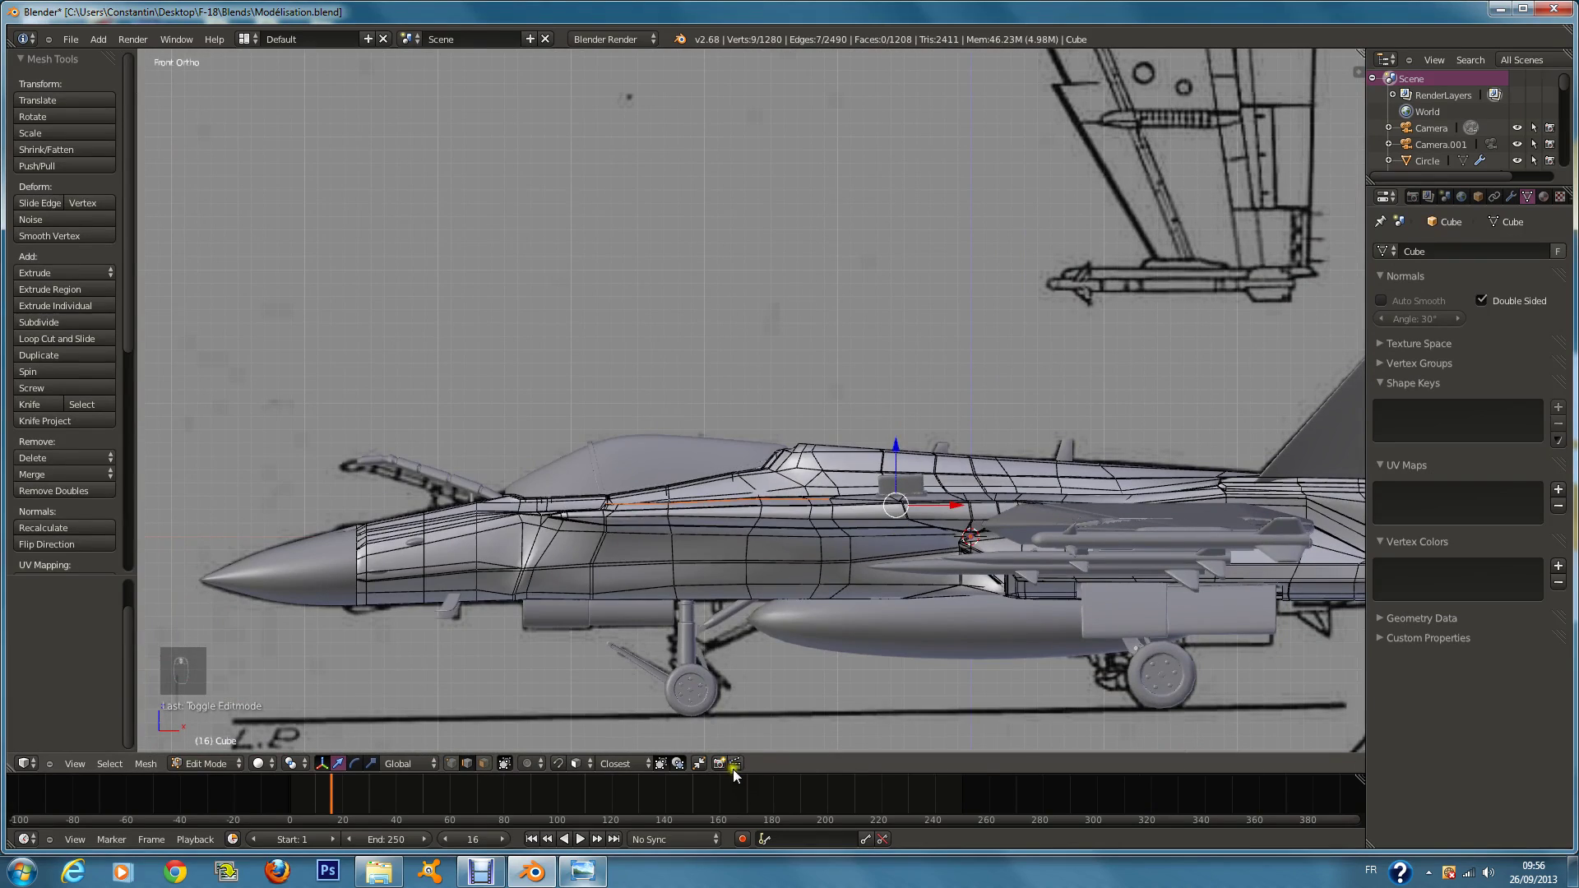
Step: Compare the fuselage side below the canopy with the reference photo and blueprint, and clear the mesh selection
left_click(583, 874)
left_click(580, 880)
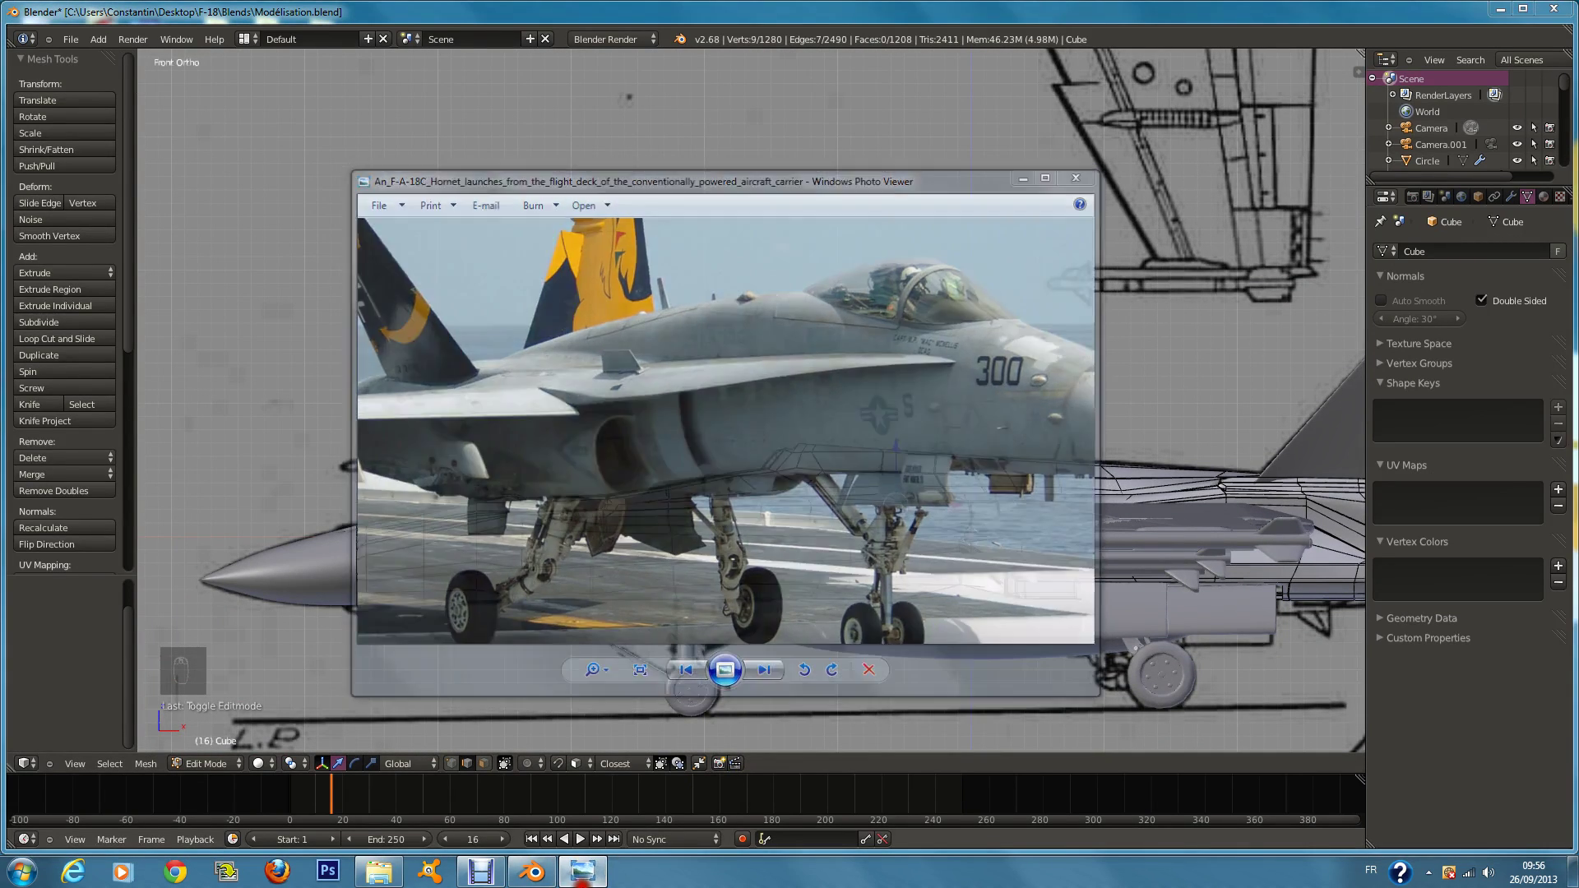
scroll(796, 553, "down", 3, "shift")
scroll(794, 478, "up", 6)
scroll(794, 478, "down", 6, "ctrl")
key("z")
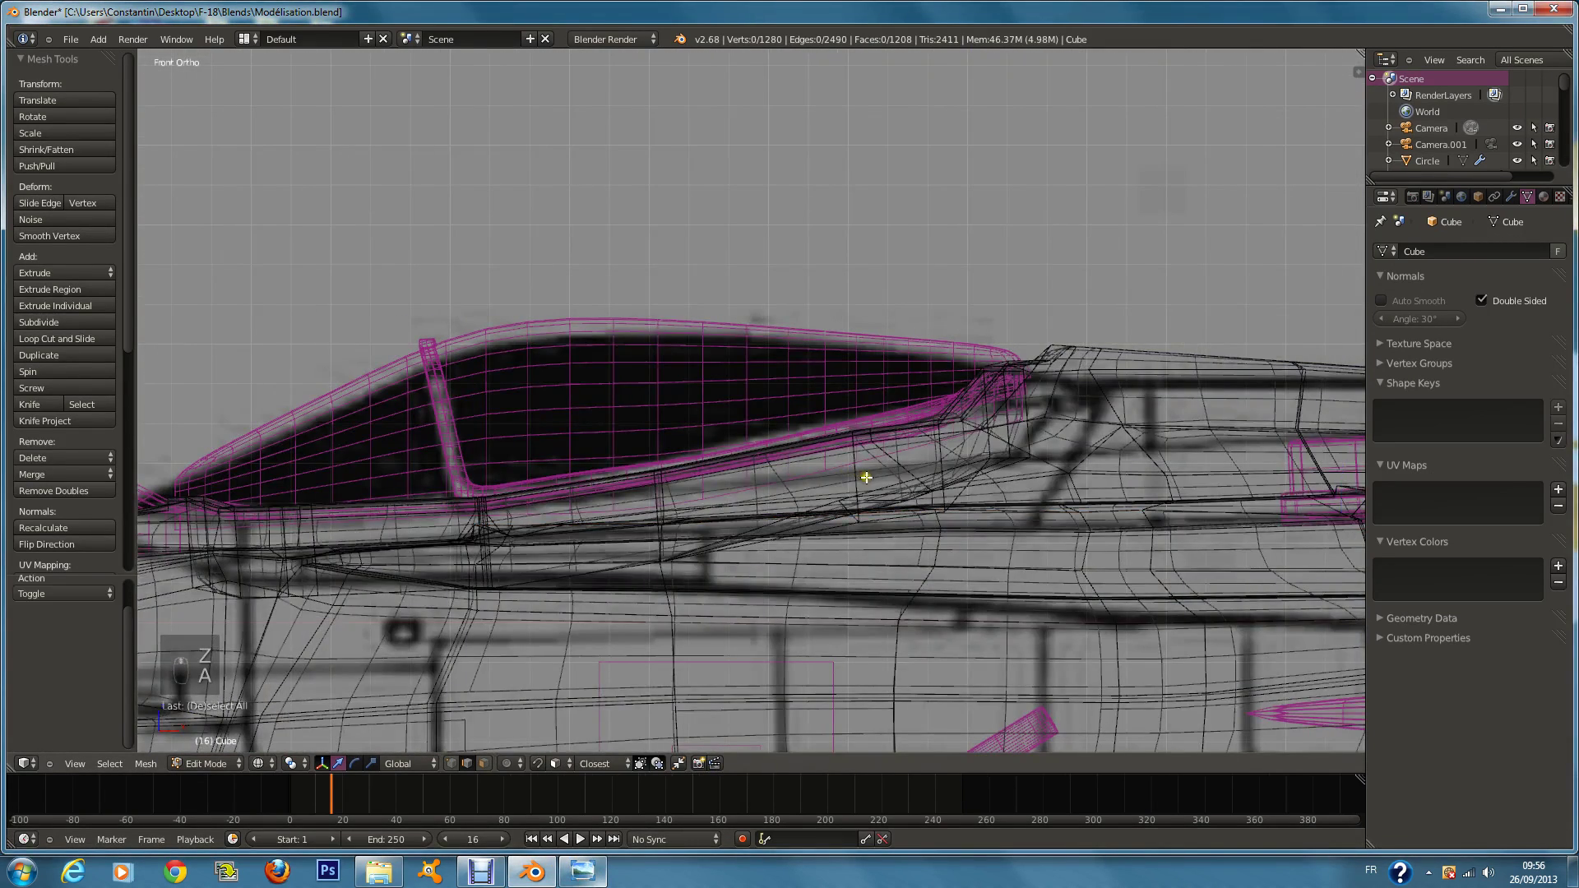
key("a")
key("a")
key("a")
key("z")
key("z")
key("a")
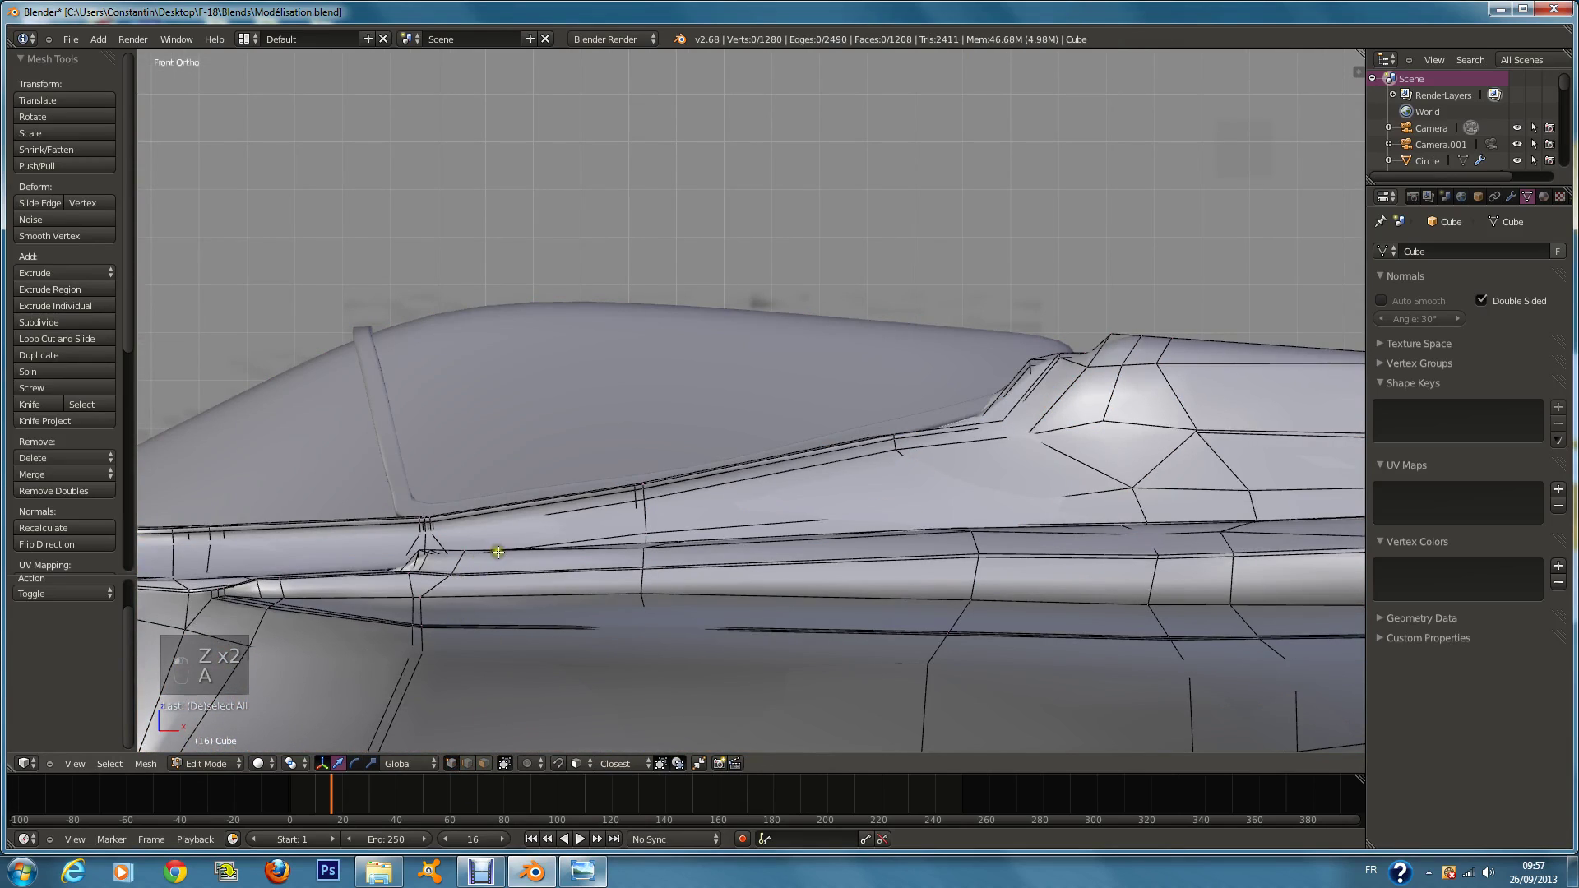
middle_click_drag(498, 552, 547, 575)
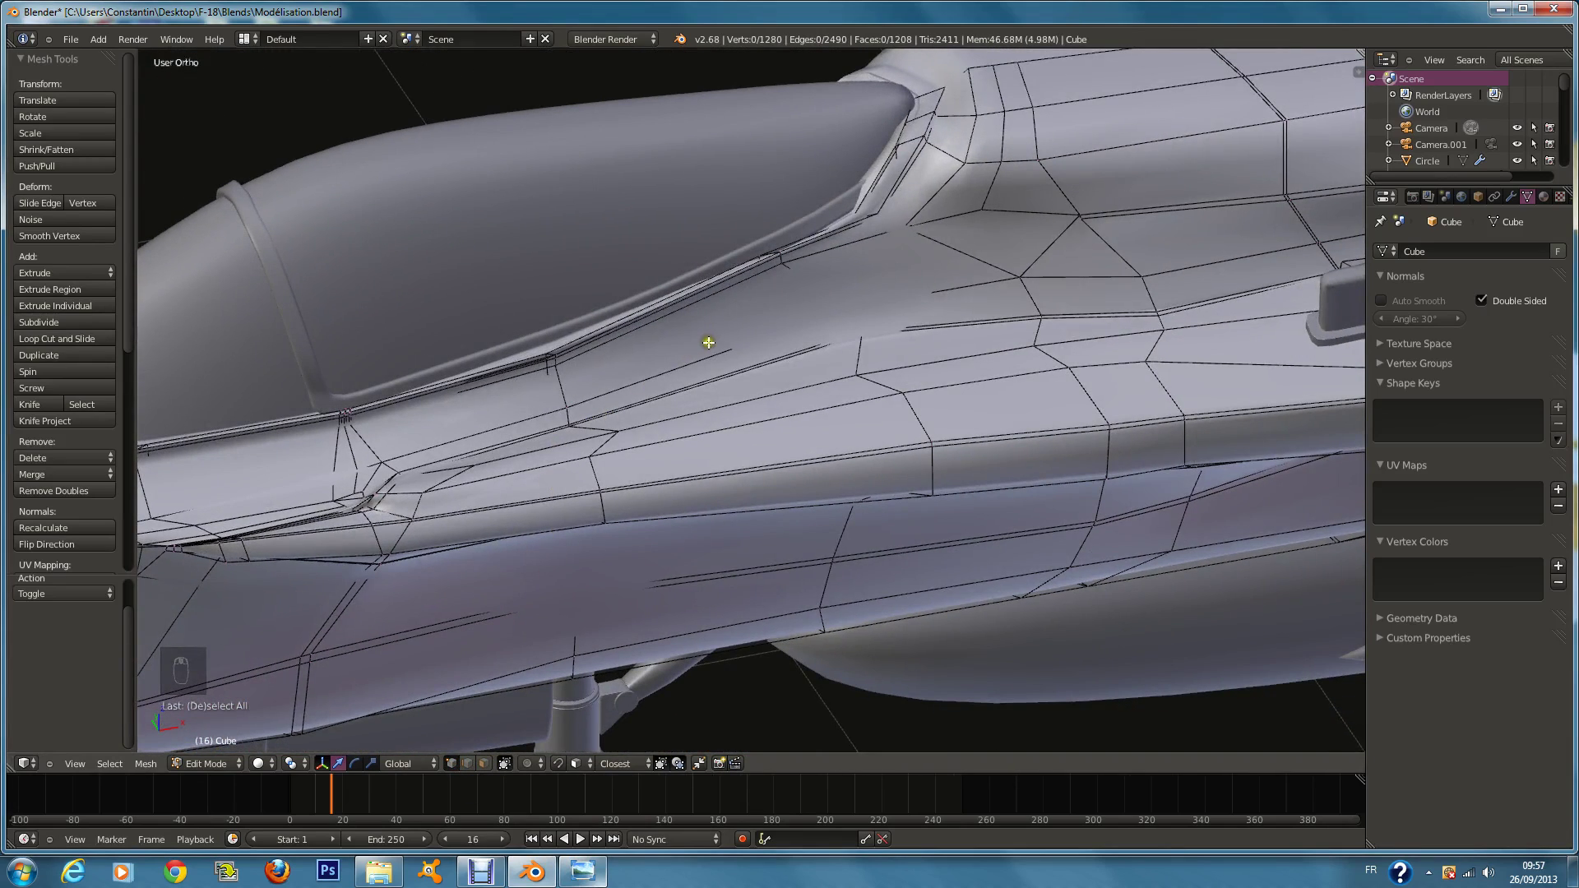
Step: Select the four vertices along the fuselage crease beside the canopy
left_click(1023, 278)
key("z")
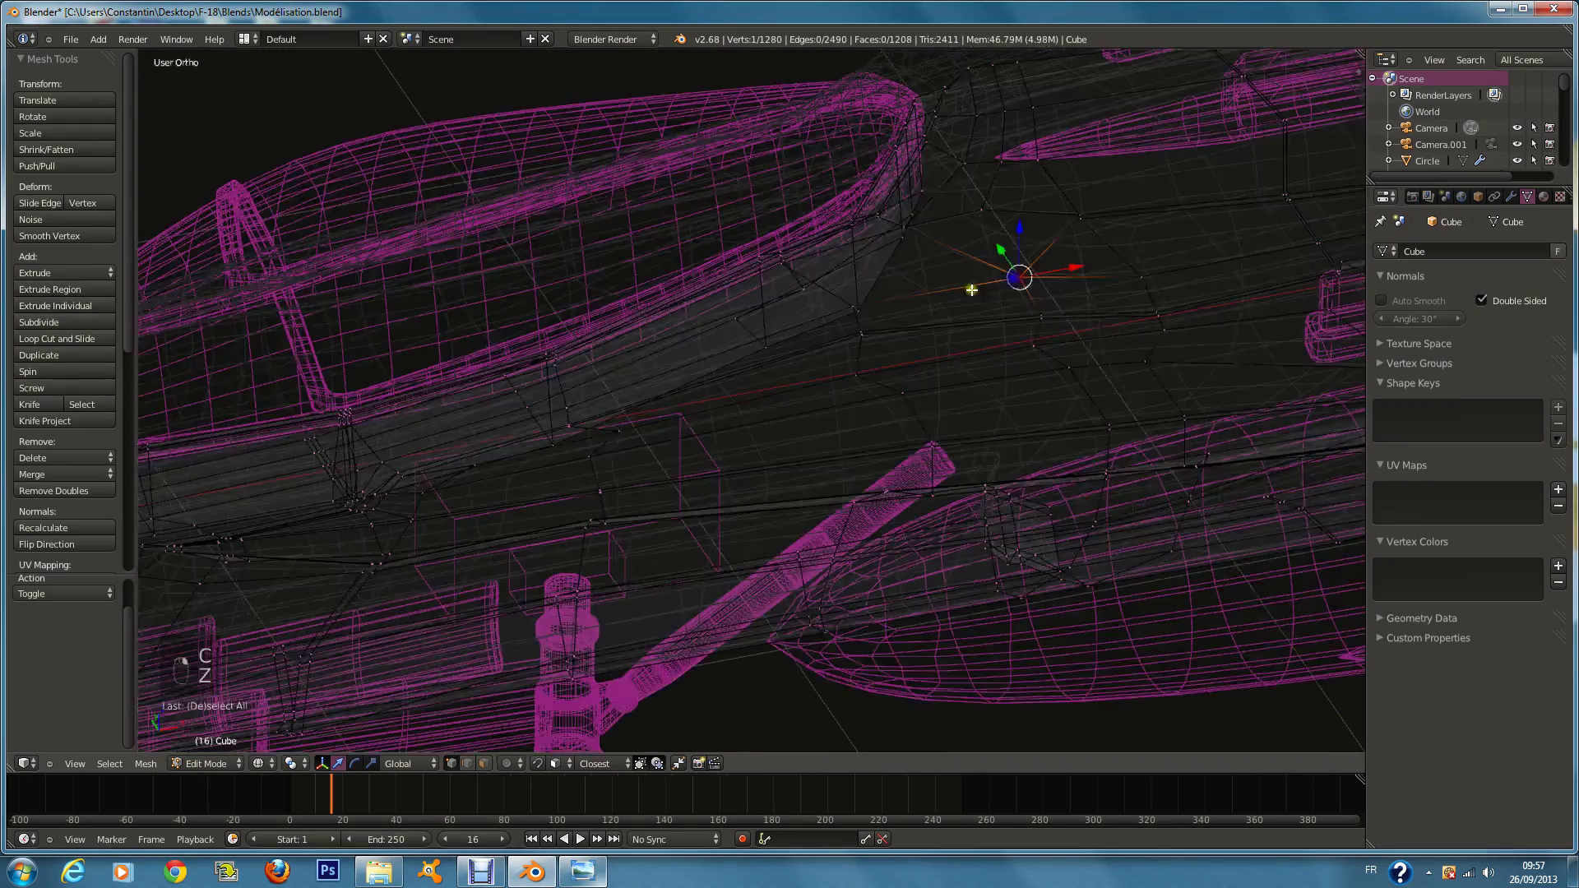
mouse_move(873, 304)
left_mouse_down()
mouse_move(847, 342)
mouse_move(581, 416)
left_mouse_up()
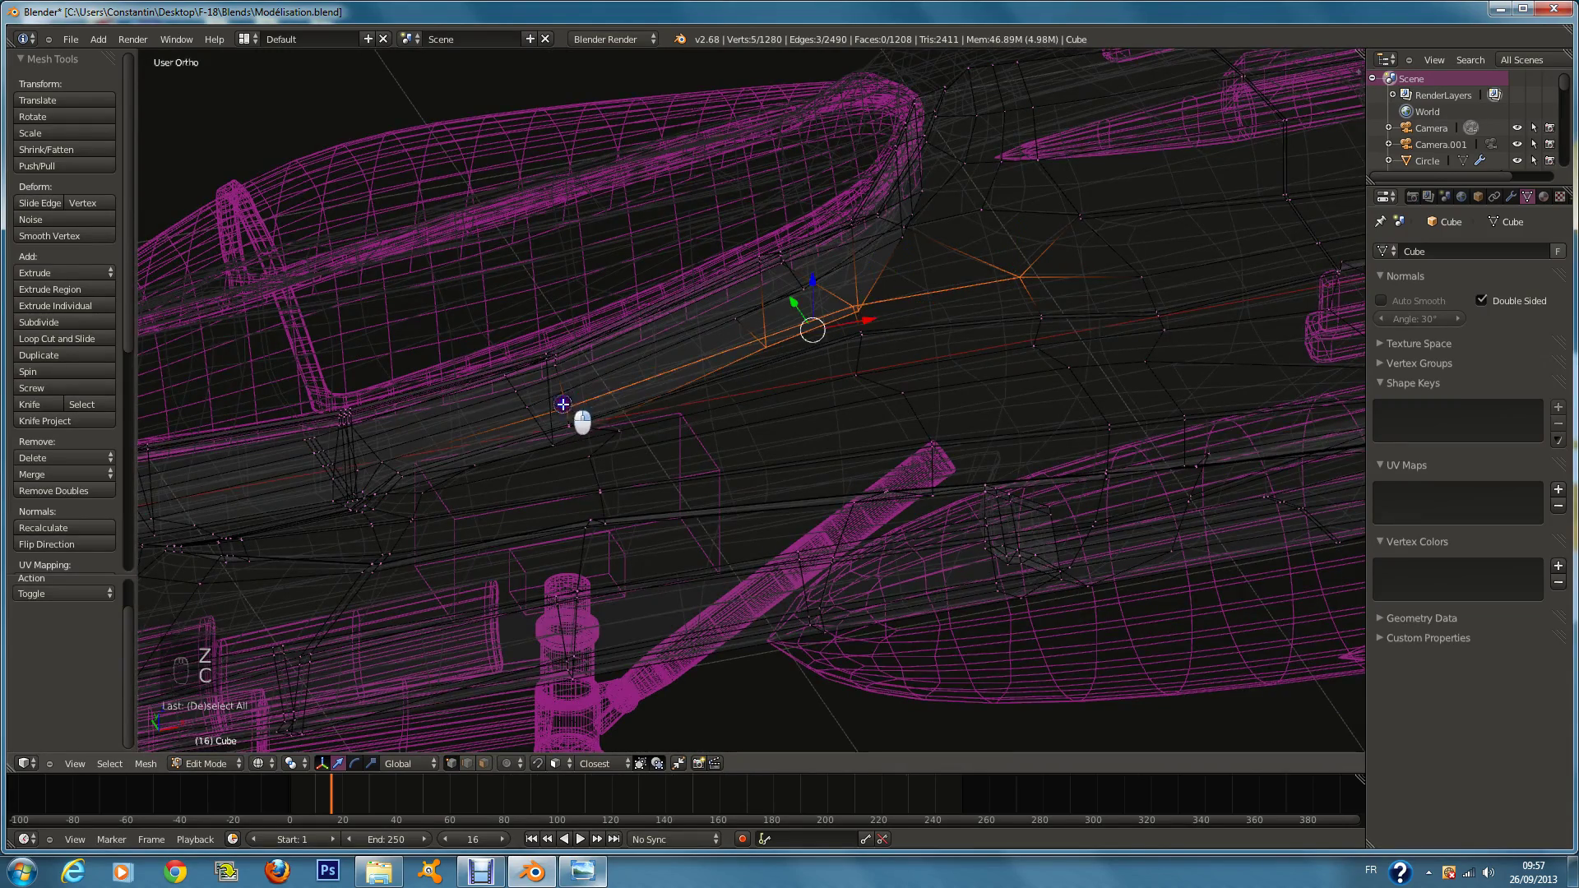
mouse_move(581, 416)
middle_mouse_down()
mouse_move(688, 395)
mouse_move(607, 387)
middle_mouse_up()
key("z")
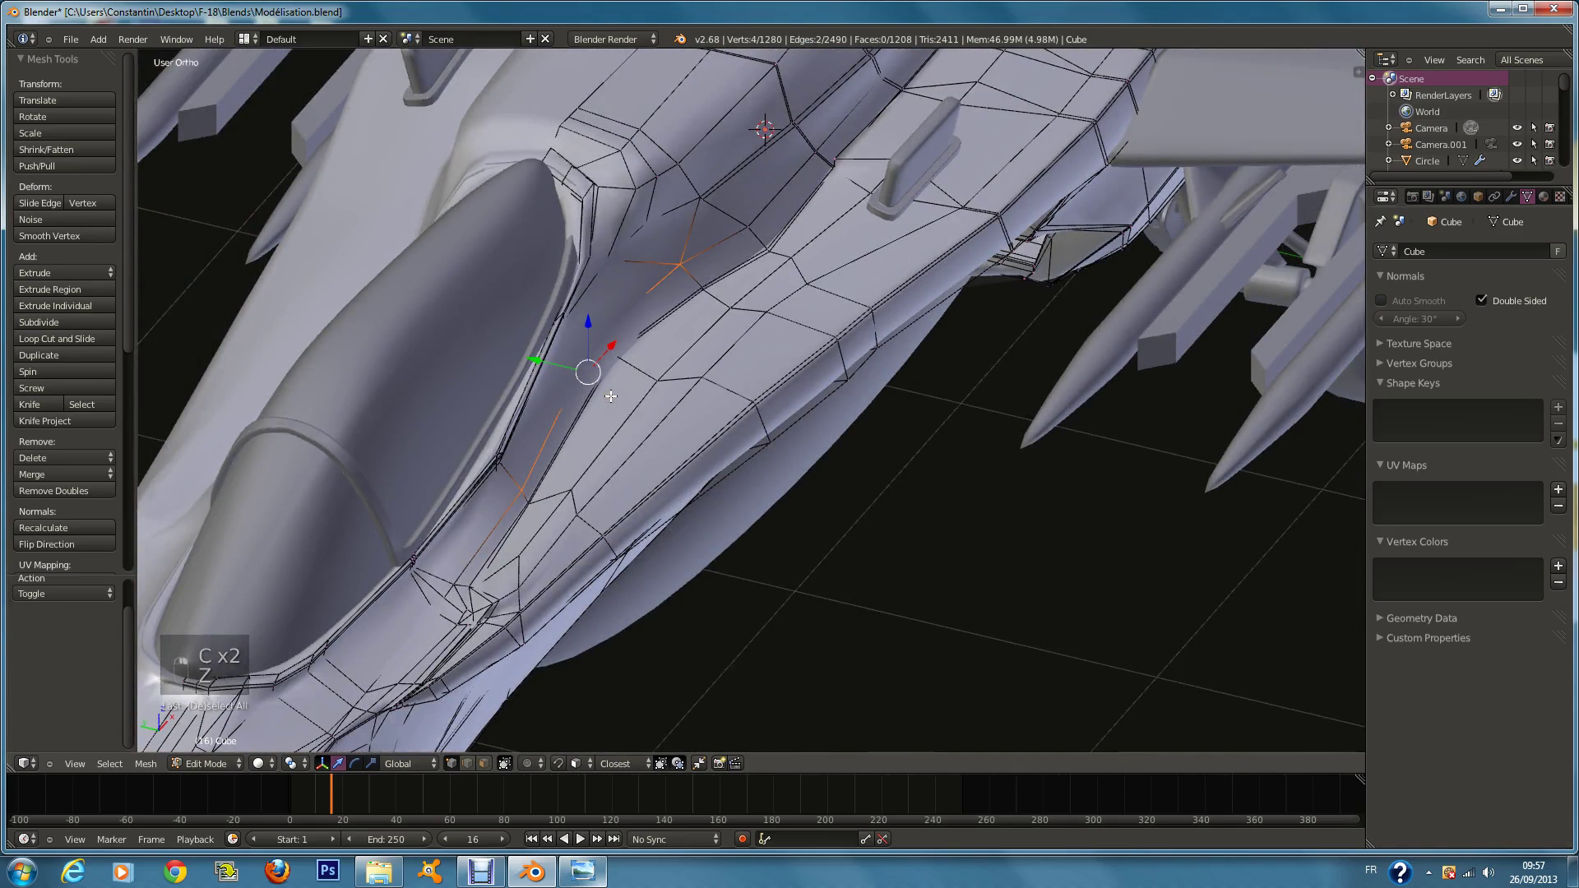
Step: Try to flatten the four crease vertices with a scale of 0 along the Y axis
key("r")
key("s")
key("x")
key("0")
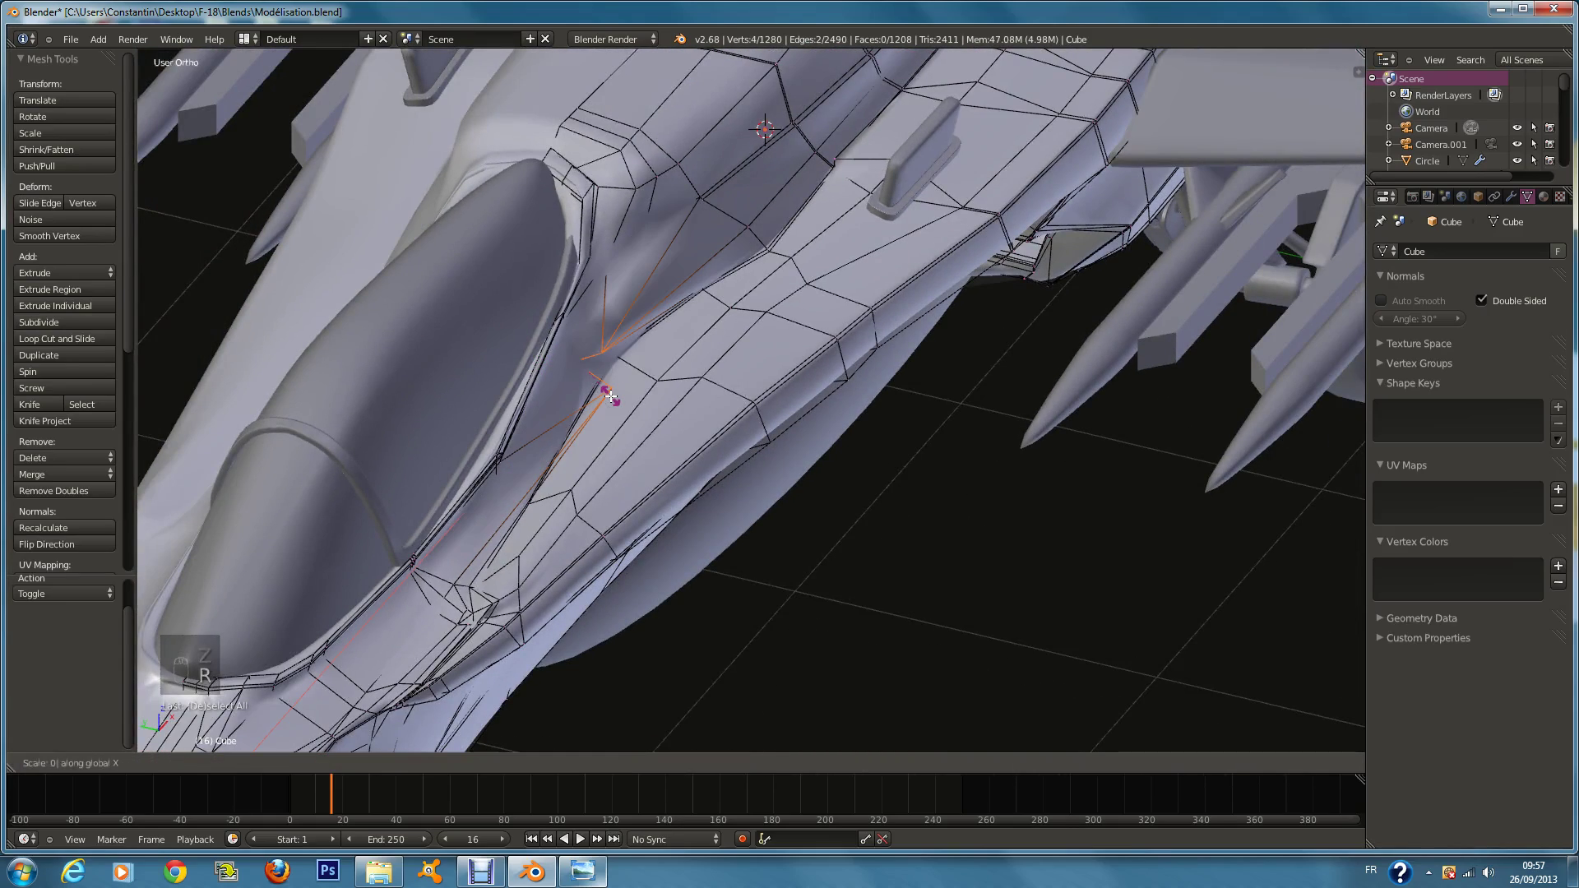
key("y")
key("Return")
middle_click_drag(610, 398, 612, 375)
key("z")
key("z")
key("z")
key("ctrl+z")
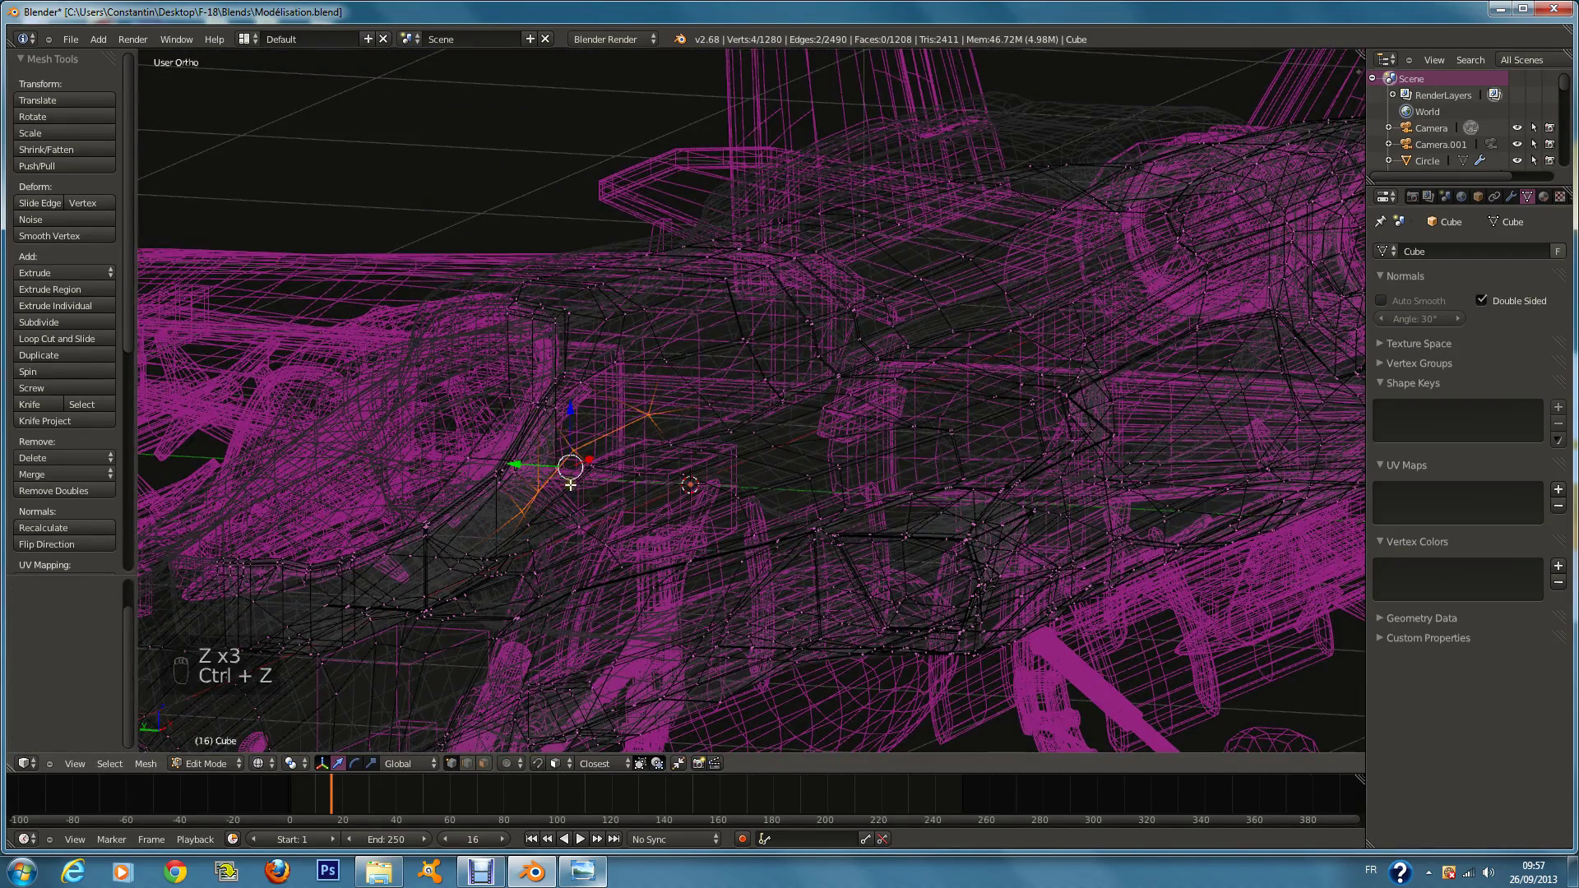
Step: Reduce the selection to three crease vertices, scale them to 0 along Y and shift them about -0.044 along Y
mouse_move(533, 471)
middle_mouse_down()
mouse_move(593, 519)
mouse_move(561, 465)
middle_mouse_up()
key("c")
key("shift+r")
left_click(596, 520)
key("z")
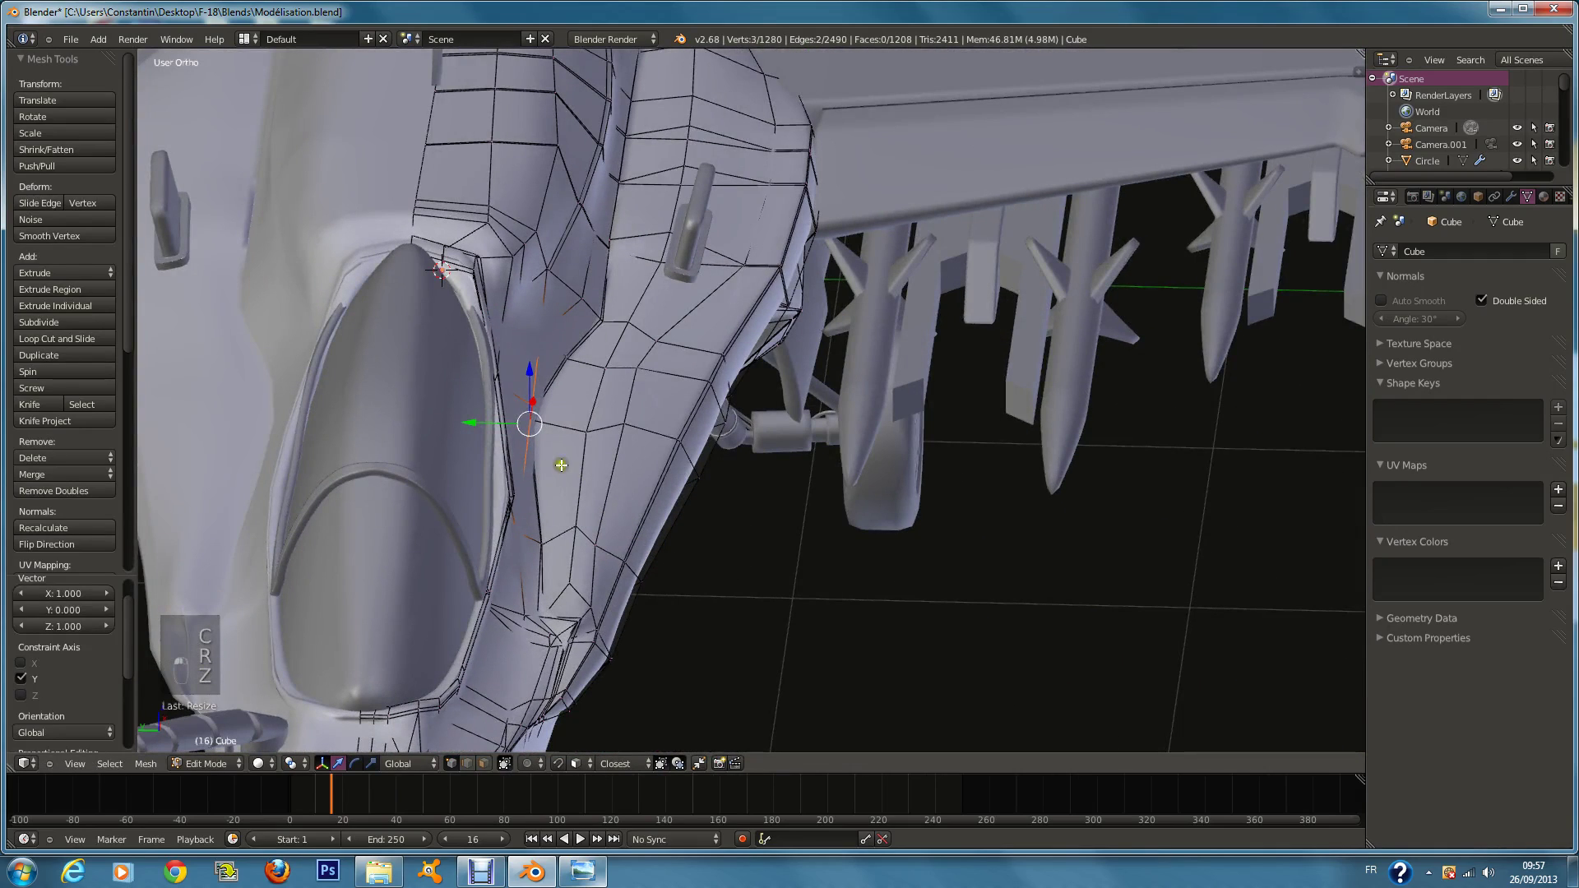
left_click_drag(493, 415, 591, 439)
Step: Rotate the three crease vertices about -3° around Z, and about -4.2° in an oblique side view
key("r")
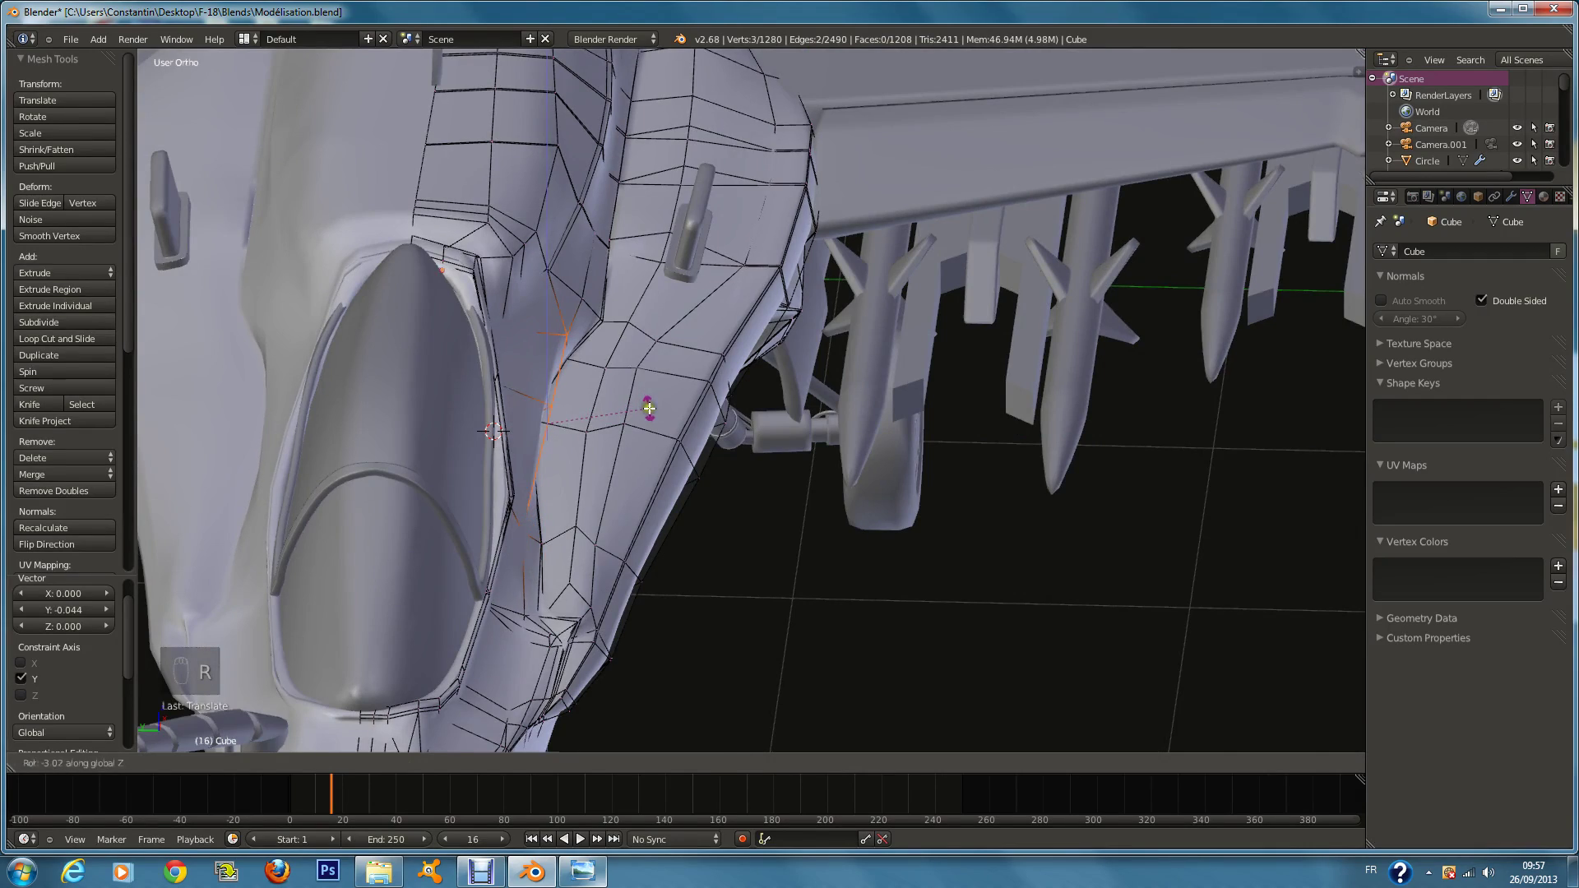
left_click(648, 408)
mouse_move(649, 408)
middle_mouse_down()
mouse_move(518, 388)
mouse_move(674, 406)
middle_mouse_up()
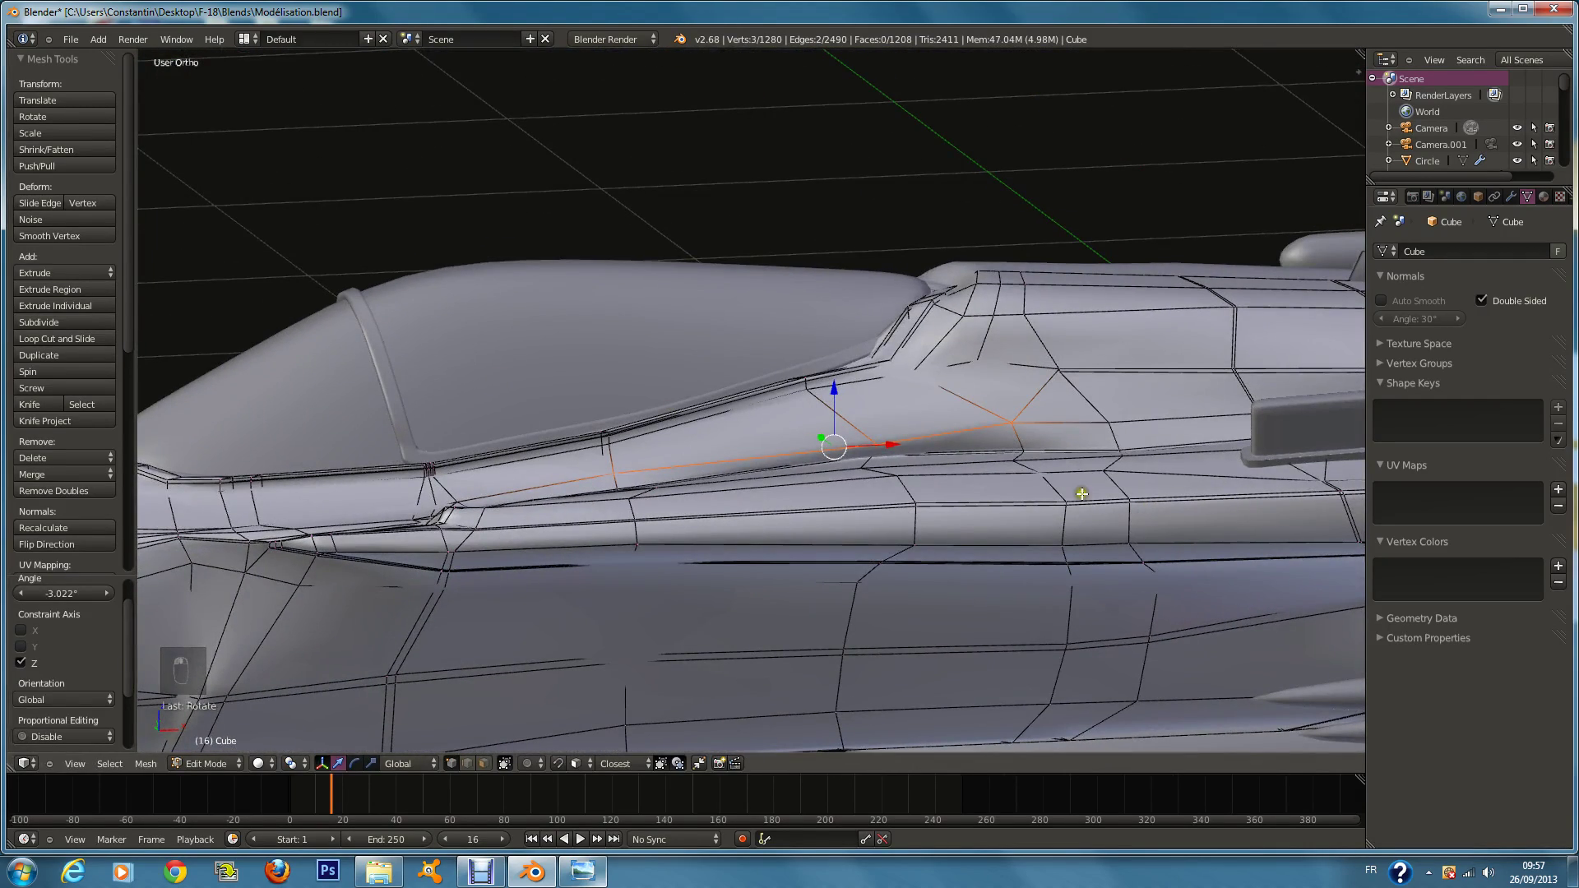
key("r")
left_click(1101, 449)
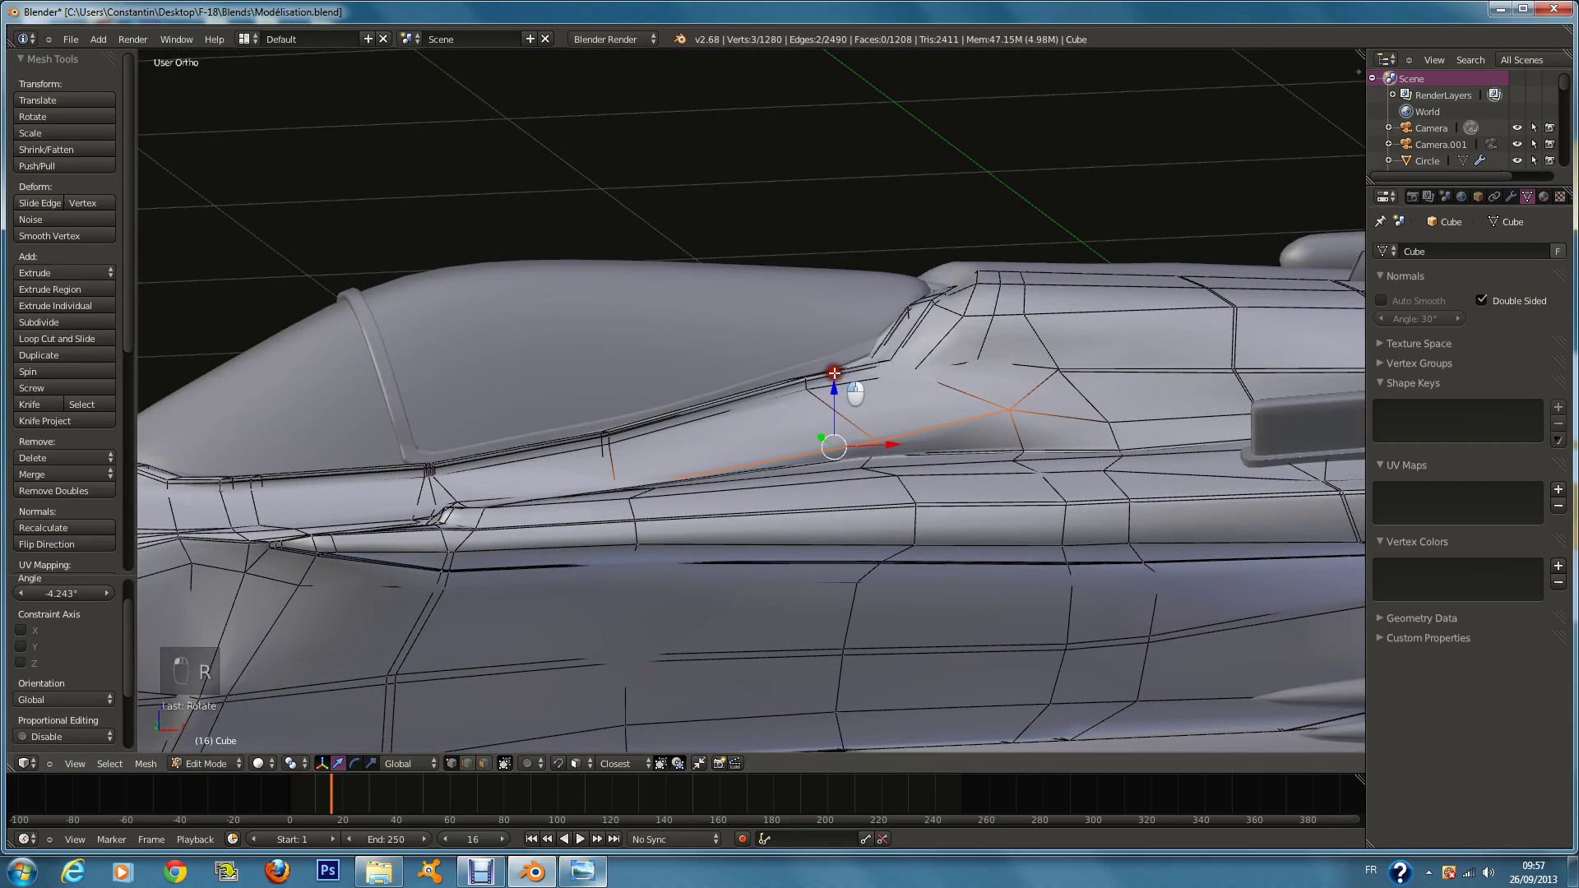
Step: Raise the crease beside the canopy about 0.061 along Z and select the fuselage vertex just under the canopy rim
right_click(834, 373)
key("g")
key("z")
left_click(834, 368)
Step: Select the three fuselage vertices just under the canopy's lower rim and scale them to 0 along Y
scroll(834, 382, "up", 2)
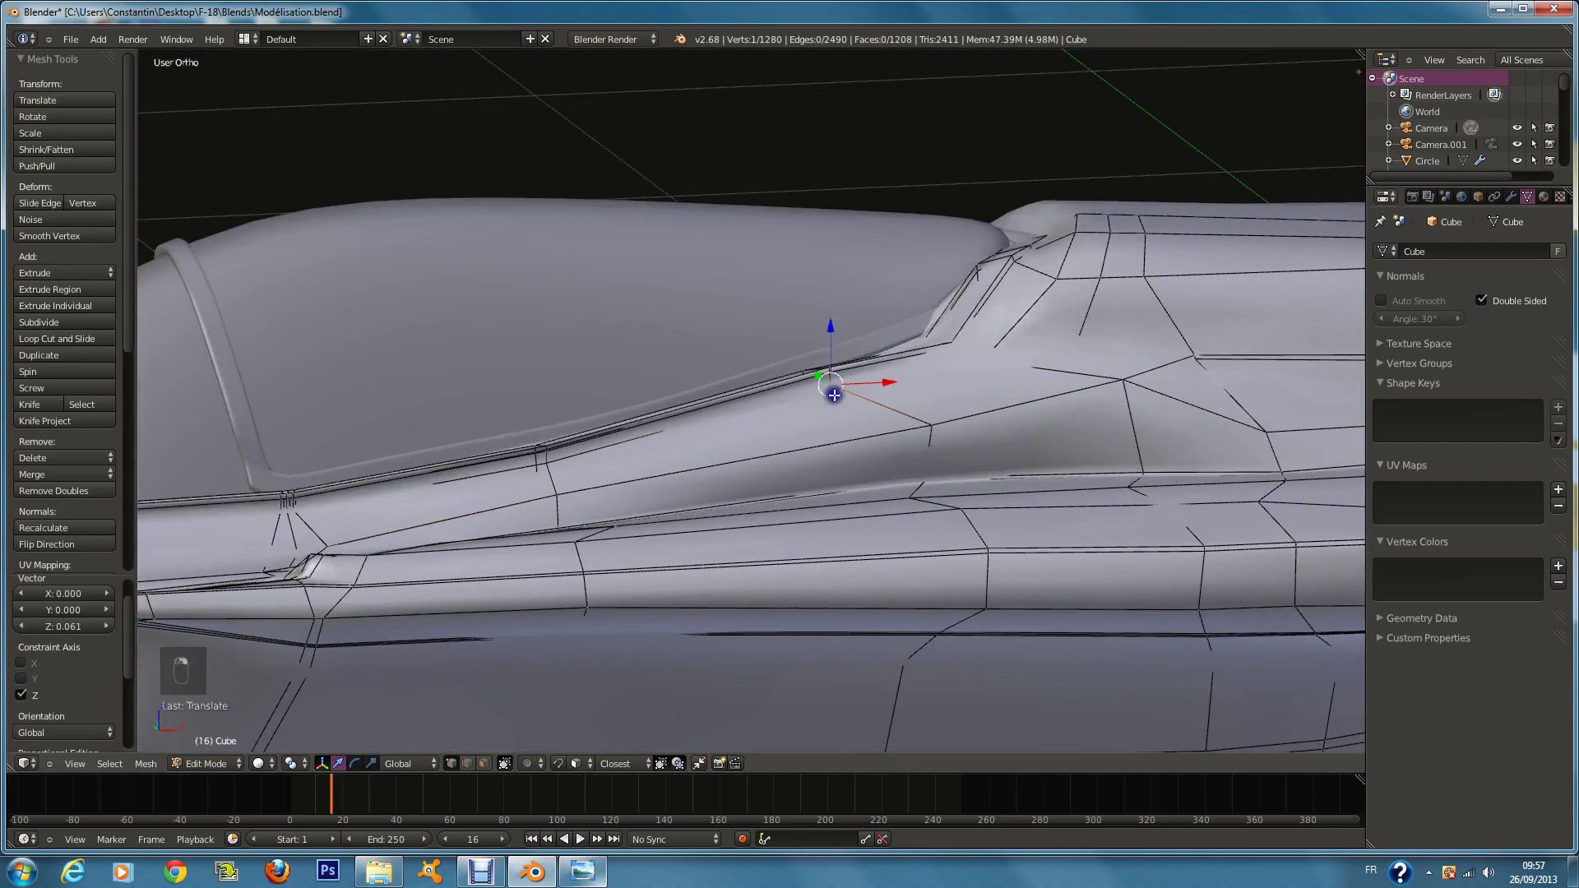
key("z")
right_click(545, 467, "shift")
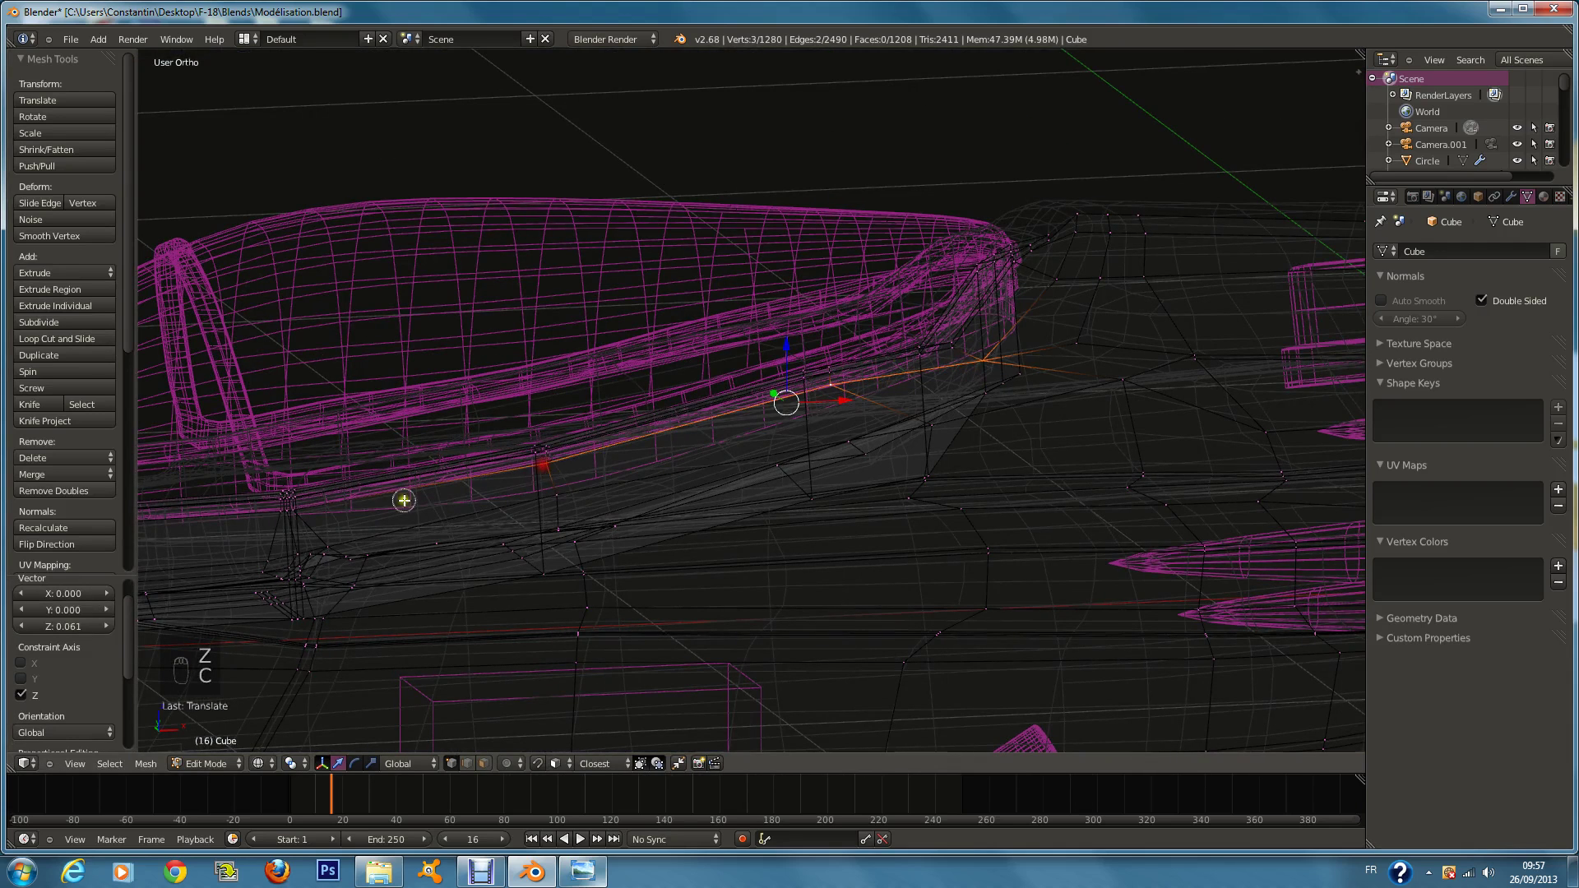
key("z")
key("z")
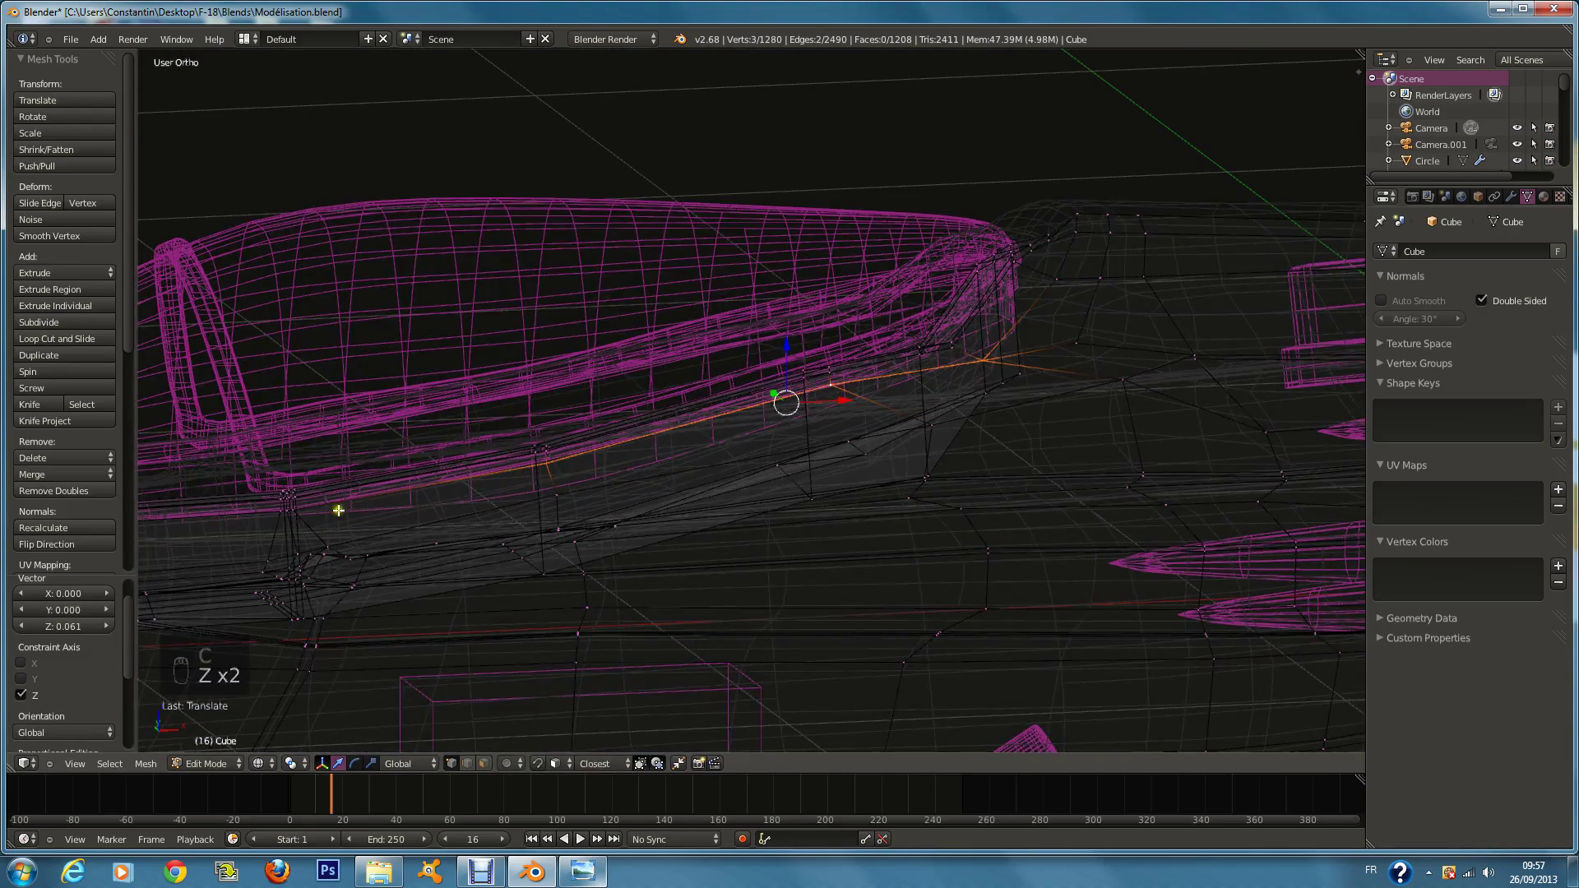
key("z")
key("s")
key("y")
key("0")
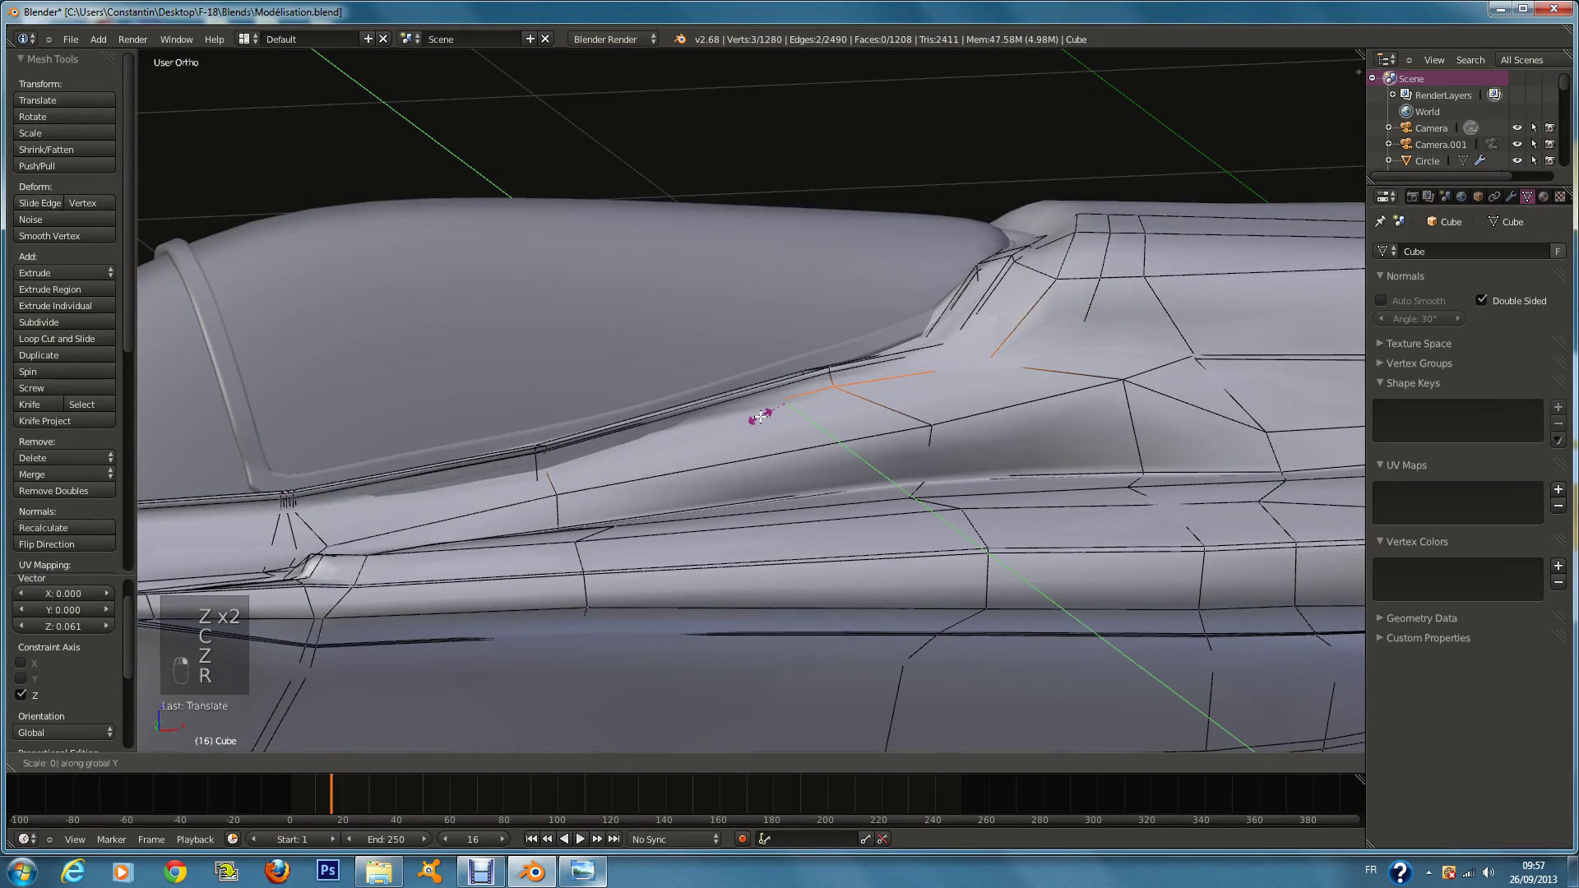
left_click(819, 426)
Step: Shift the three vertices under the canopy rim about -0.049 along Y and rotate them about 4° around Z
middle_click_drag(819, 426, 856, 448)
left_click_drag(538, 337, 554, 357)
key("r")
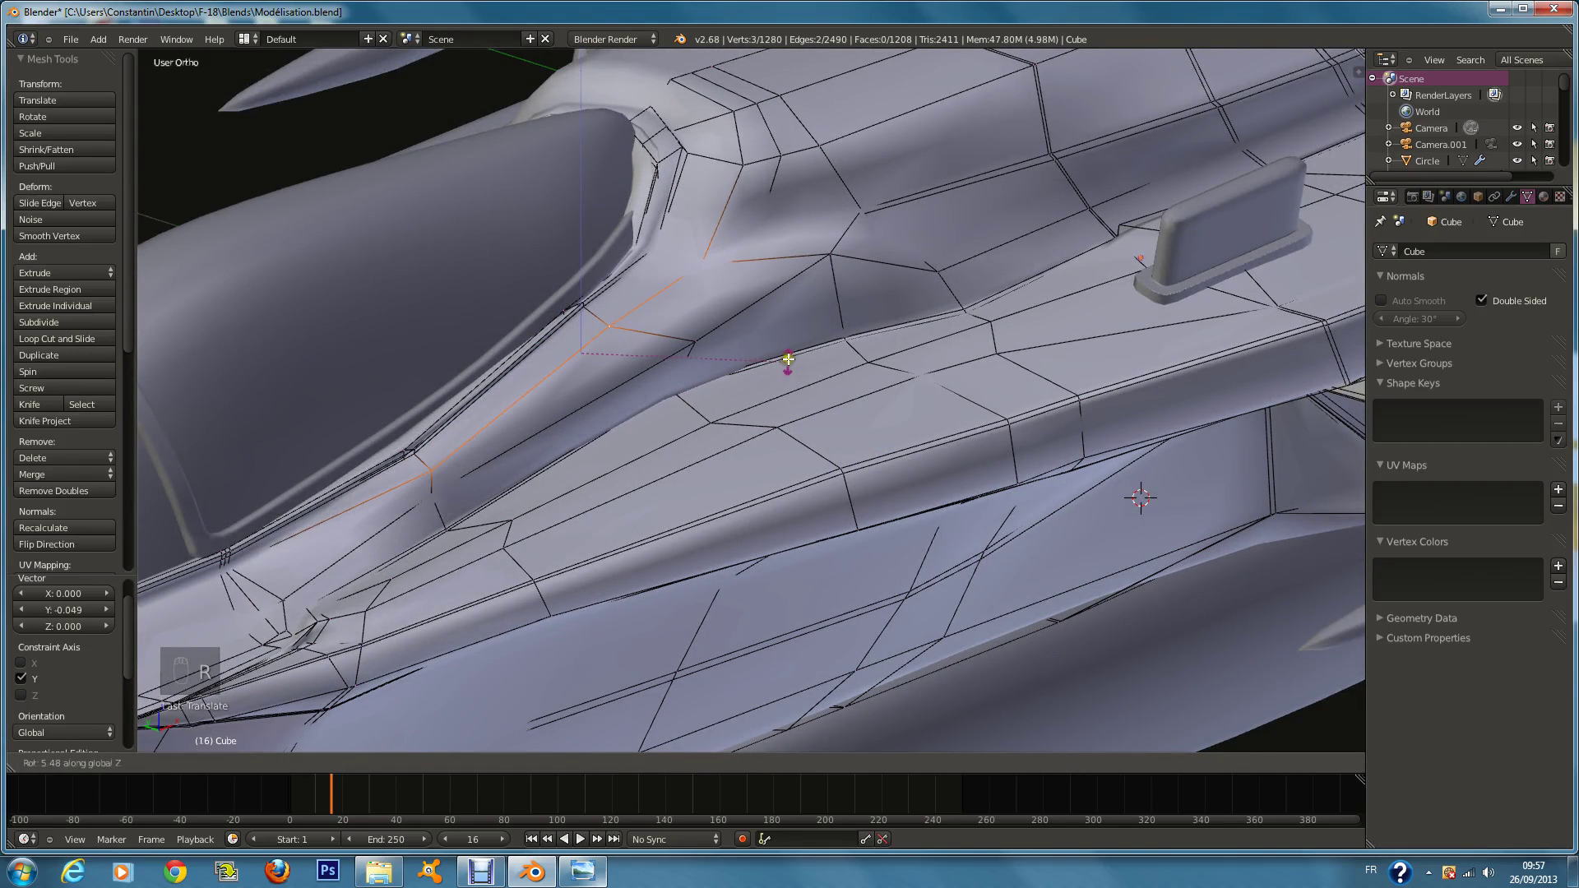
left_click(783, 368)
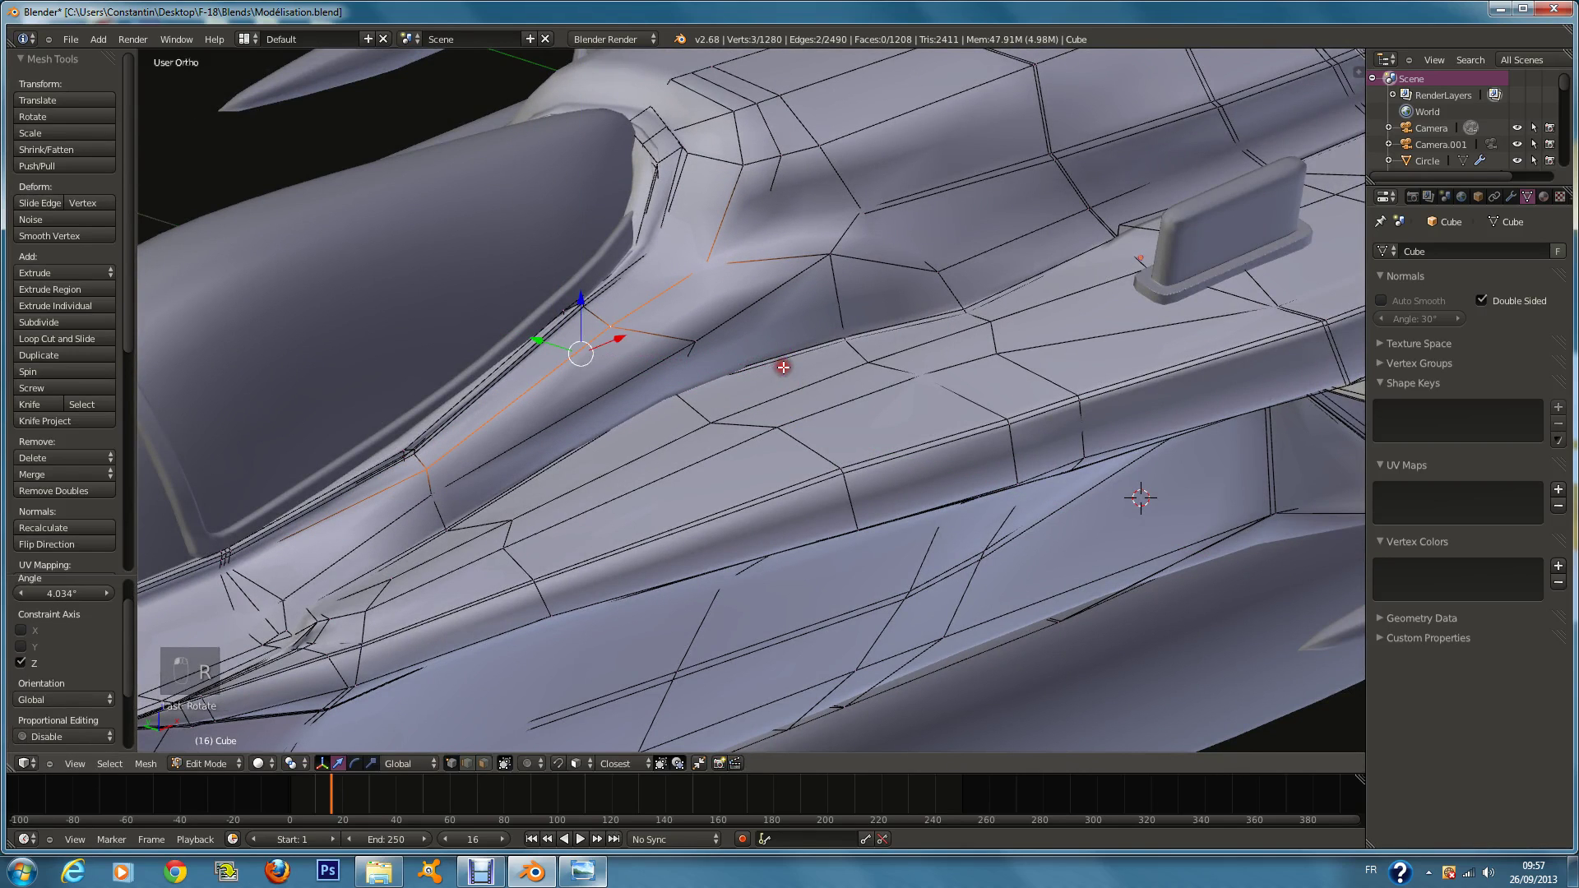
Step: Scale the three vertices under the canopy rim to 0 along Z and rotate them about -6° around Y
key("s")
key("z")
key("0")
left_click(773, 359)
key("r")
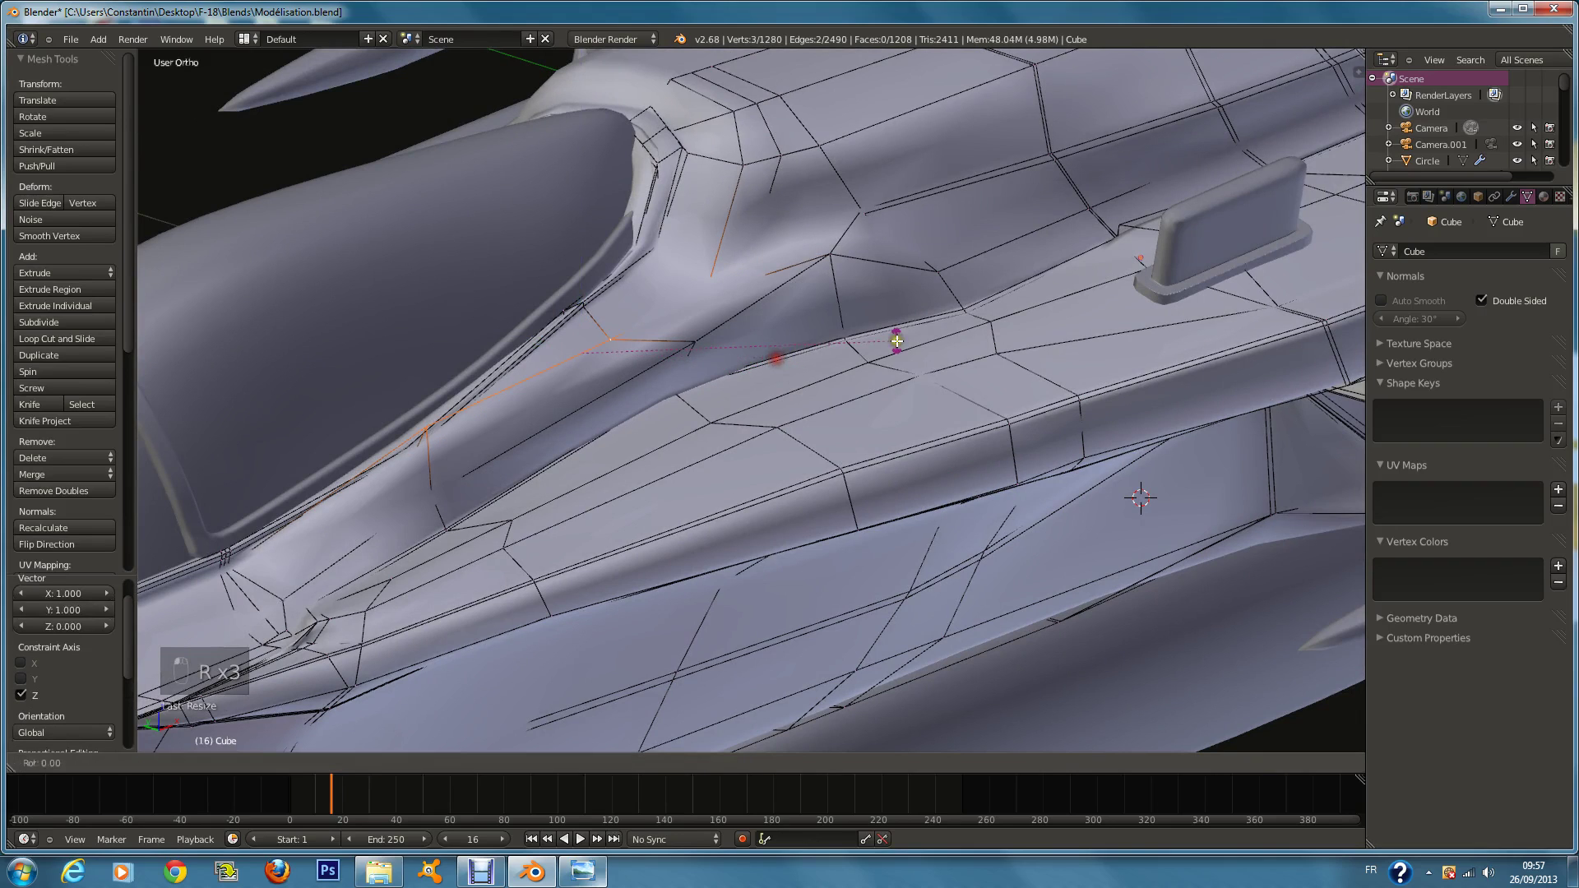
key("y")
key("r")
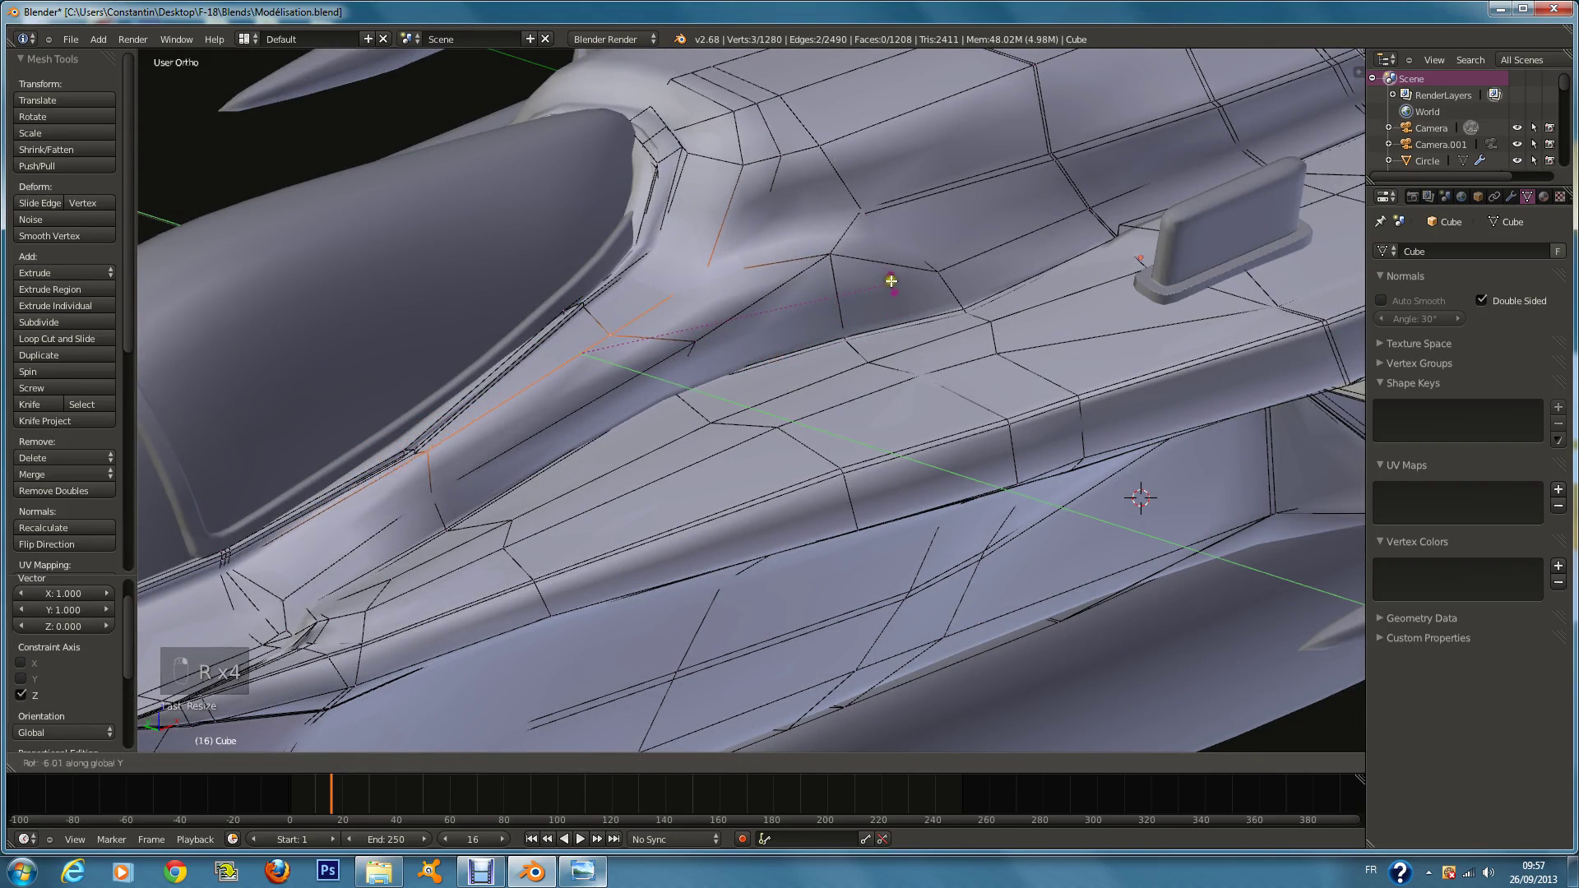
left_click(889, 273)
Step: Leave mesh editing and save the Modélisation.blend file
key("Tab")
scroll(881, 293, "down", 4)
key("ctrl+s")
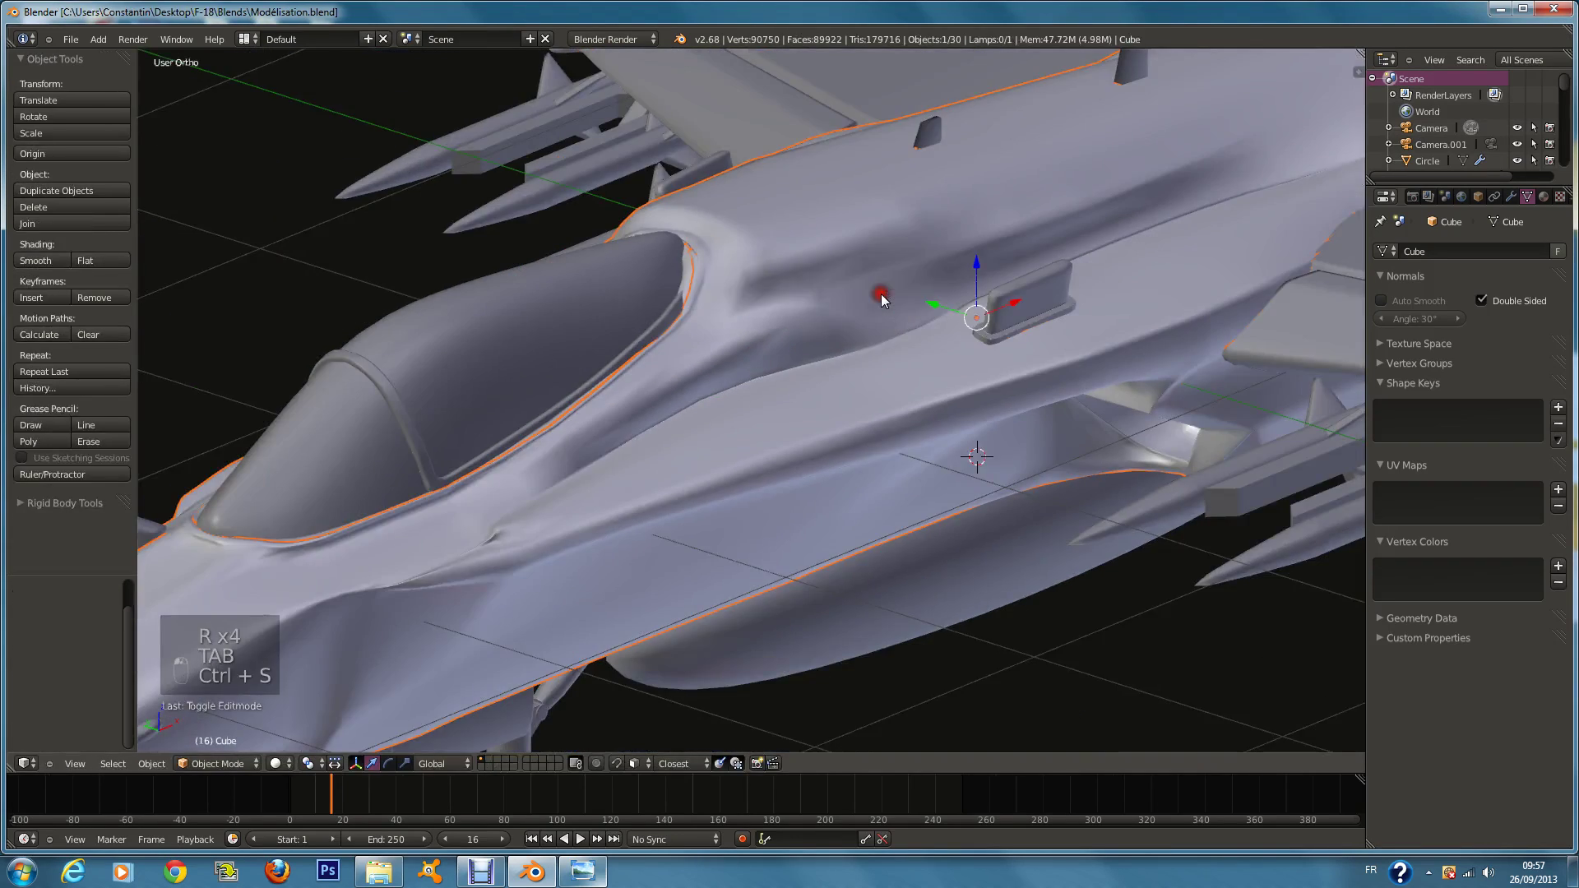
Step: Reopen the fuselage mesh for editing with nothing selected and compare the cockpit side with the reference photo
middle_click_drag(881, 294, 871, 395)
key("Tab")
key("a")
key("a")
left_click(594, 878)
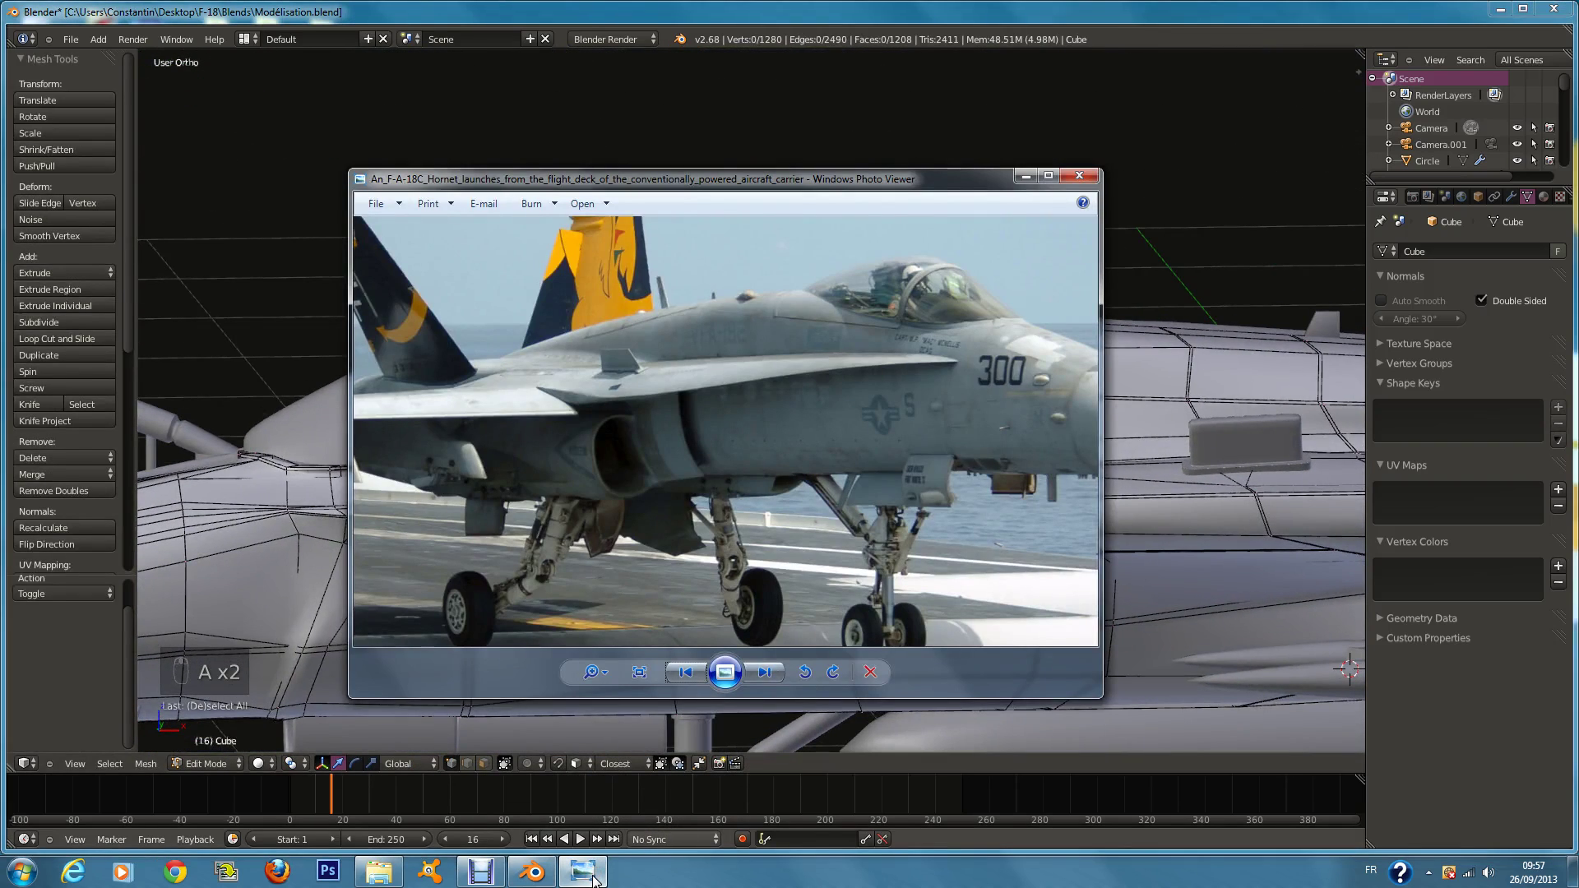
left_click(594, 879)
scroll(703, 461, "up", 2)
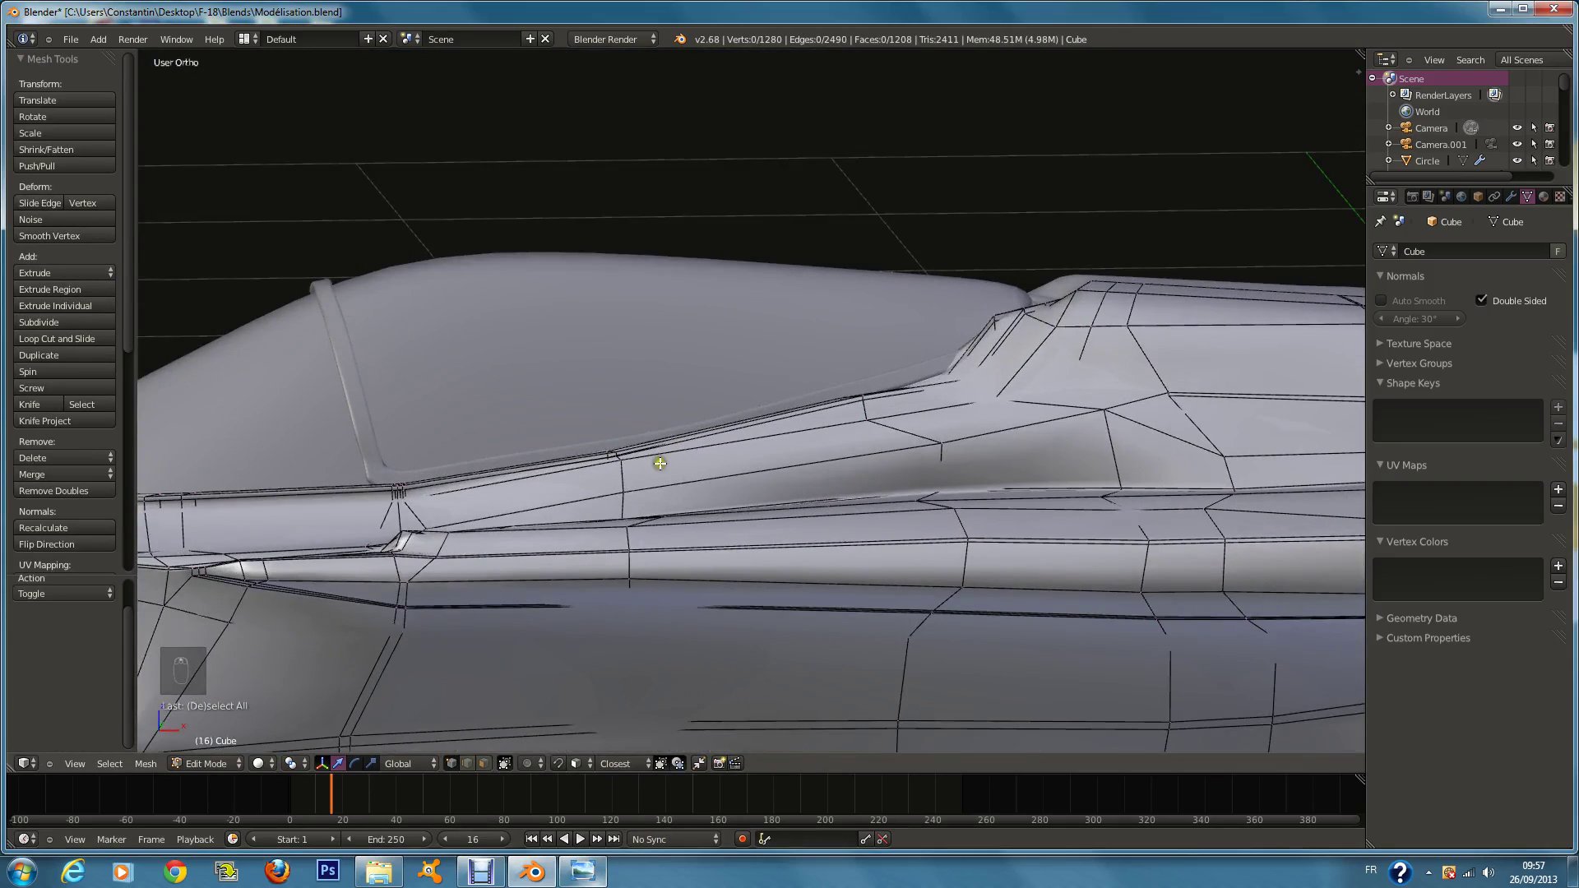
Step: Add a lengthwise edge loop close beneath the canopy rim, slid about -0.87, and show the deselected mesh in front wireframe view
key("ctrl+r")
left_click(615, 478)
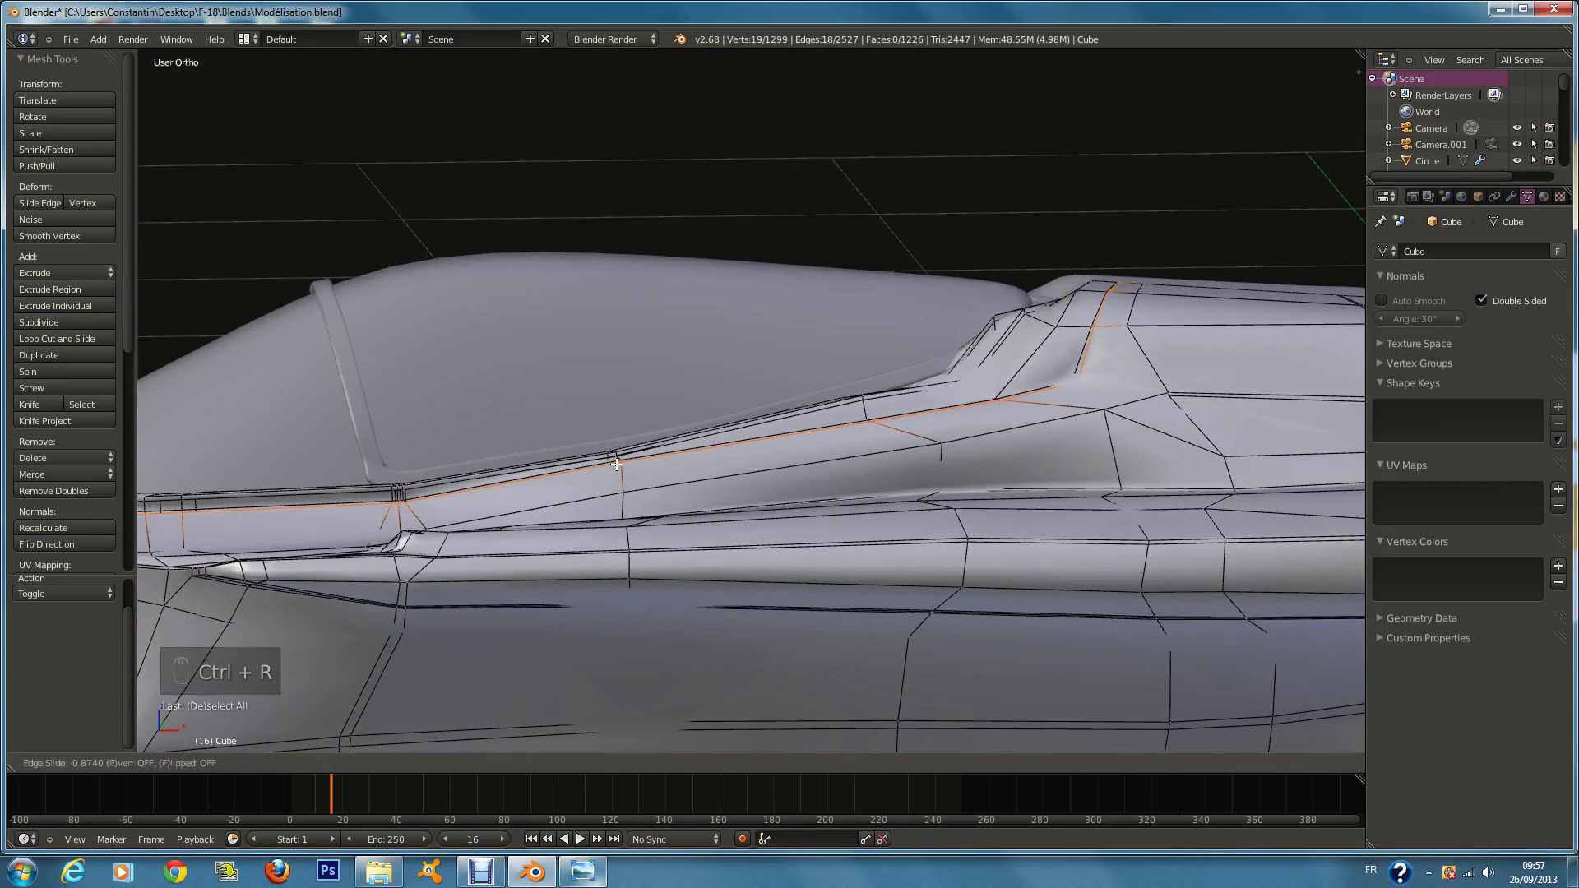
left_click(617, 465)
key("KP_1")
key("z")
key("a")
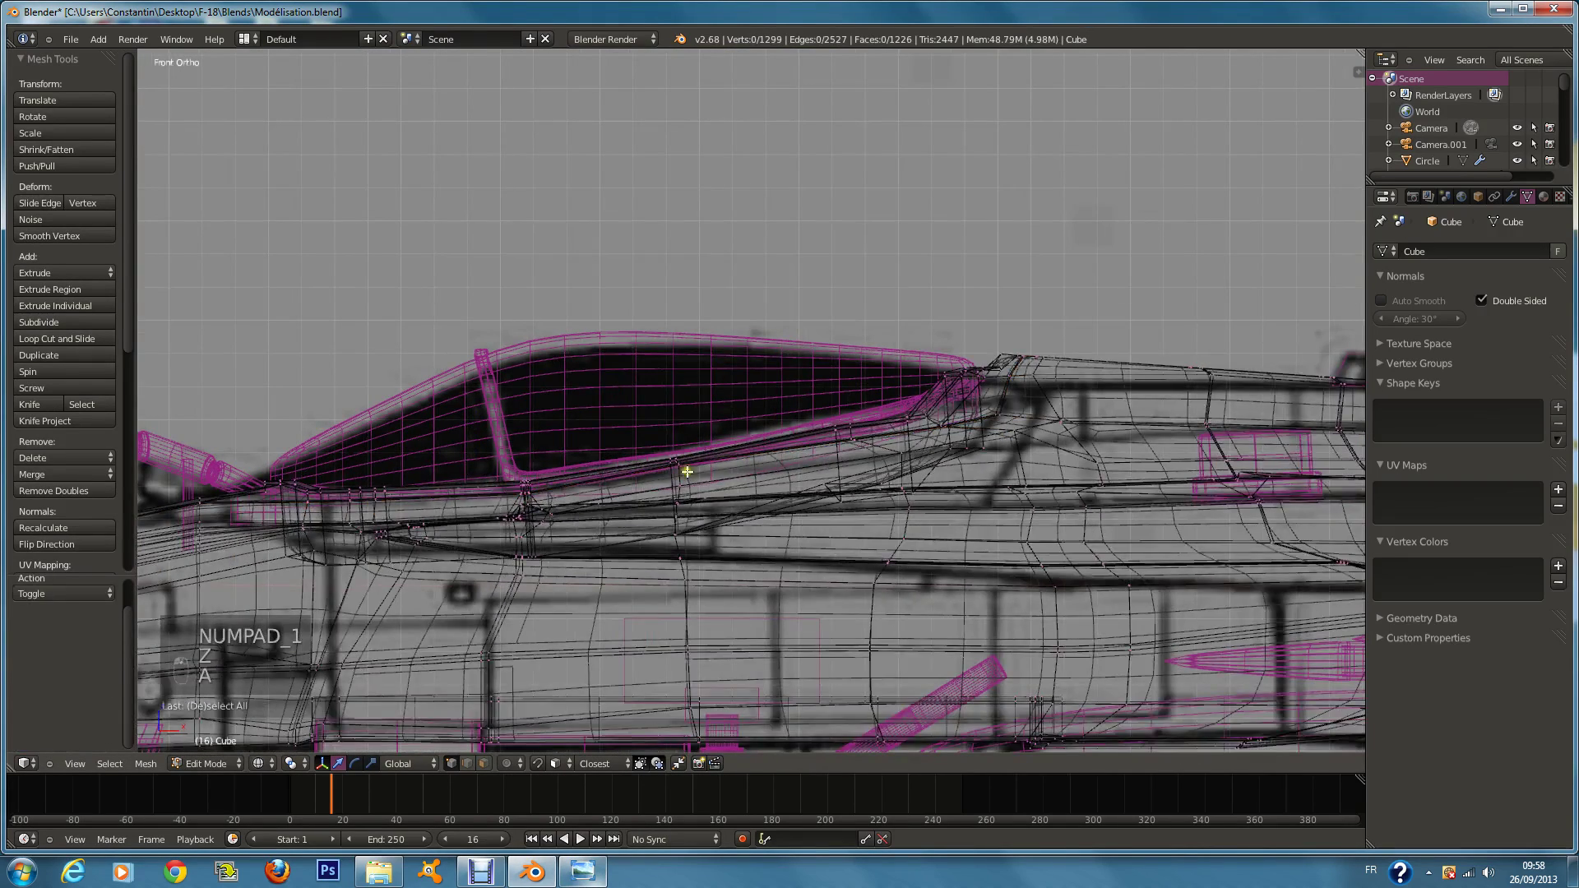
Step: Paint-select the fuselage faces along the canopy's lower rim in face mode and front wireframe, checking the extent against the reference photo
key("a")
key("a")
key("a")
key("a")
key("z")
key("z")
key("z")
key("z")
key("z")
key("z")
key("c")
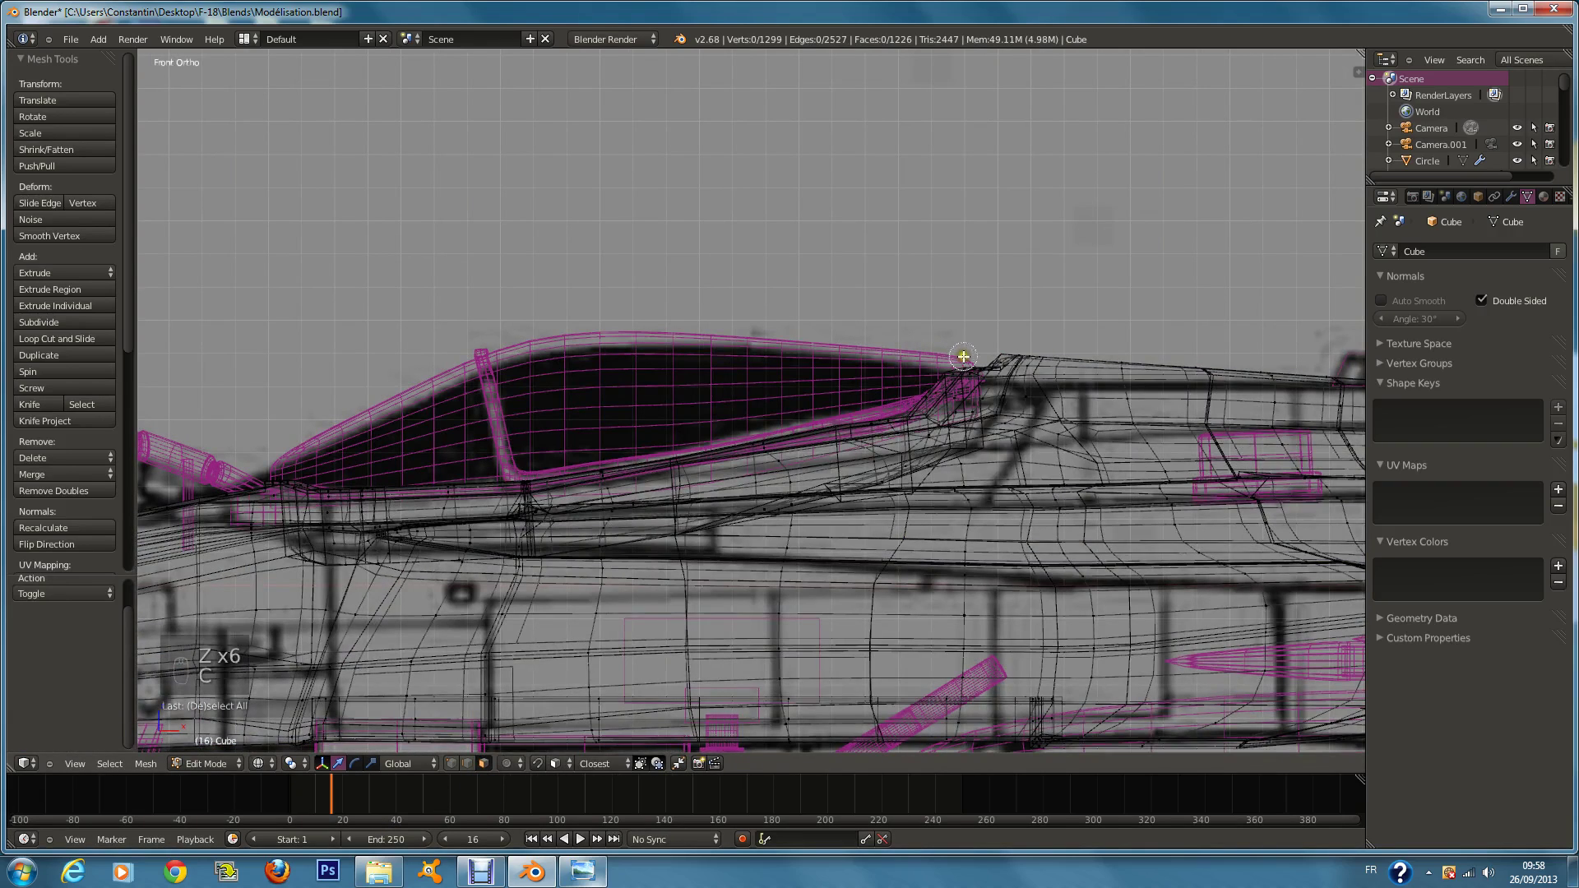
mouse_move(963, 357)
left_mouse_down()
mouse_move(746, 416)
mouse_move(279, 472)
left_mouse_up()
right_click(280, 472)
left_click(589, 873)
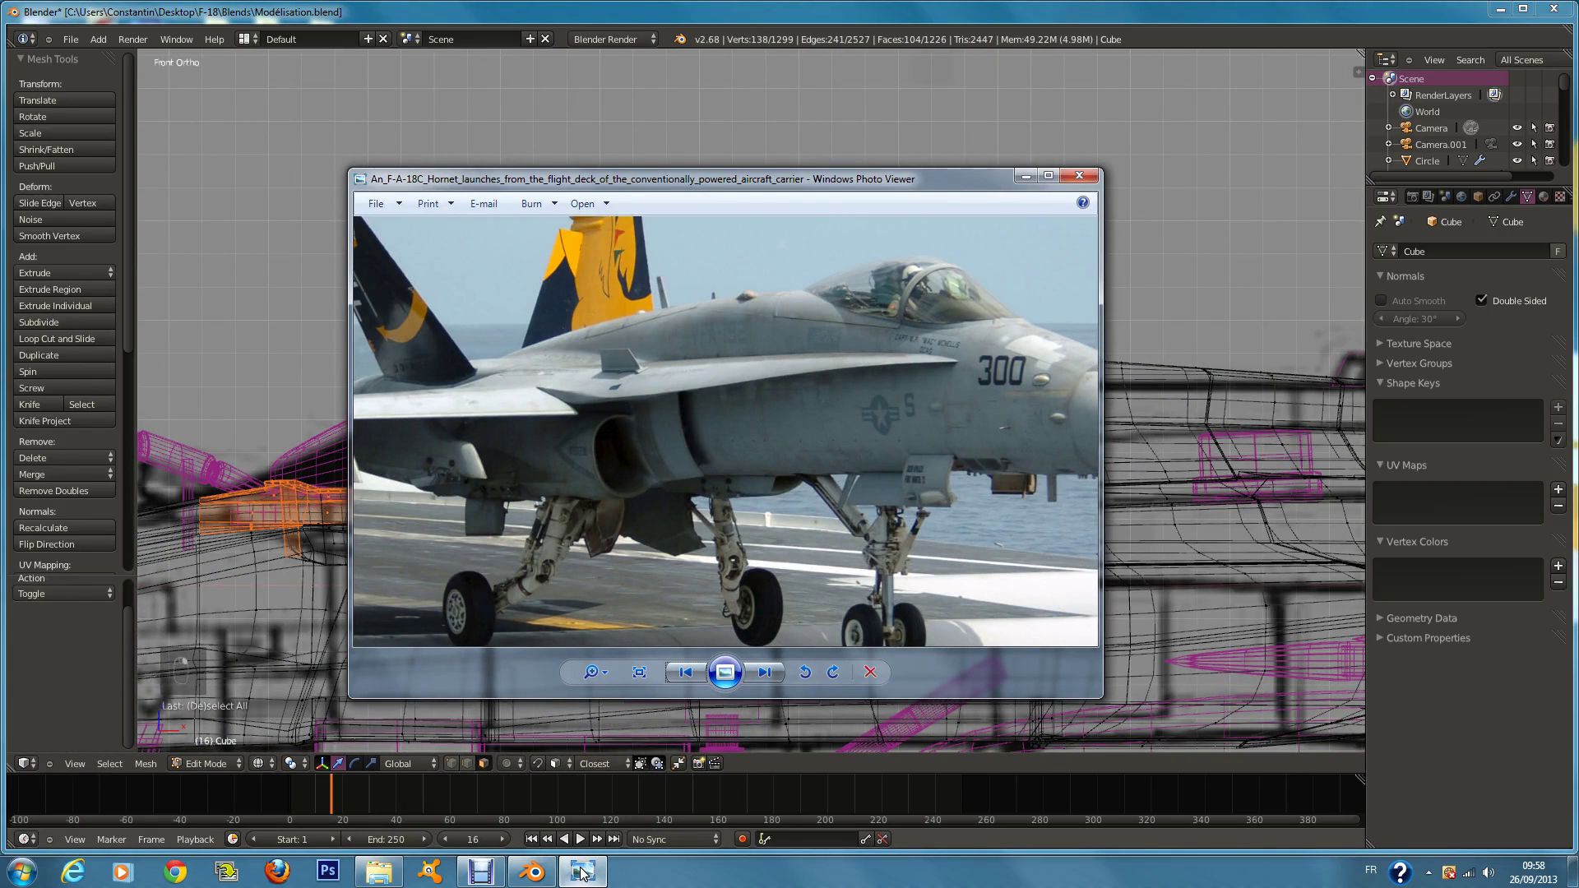
left_click(581, 873)
Step: Deselect the faces forward of the canopy frame and around the lower front corner of the selected strip
key("c")
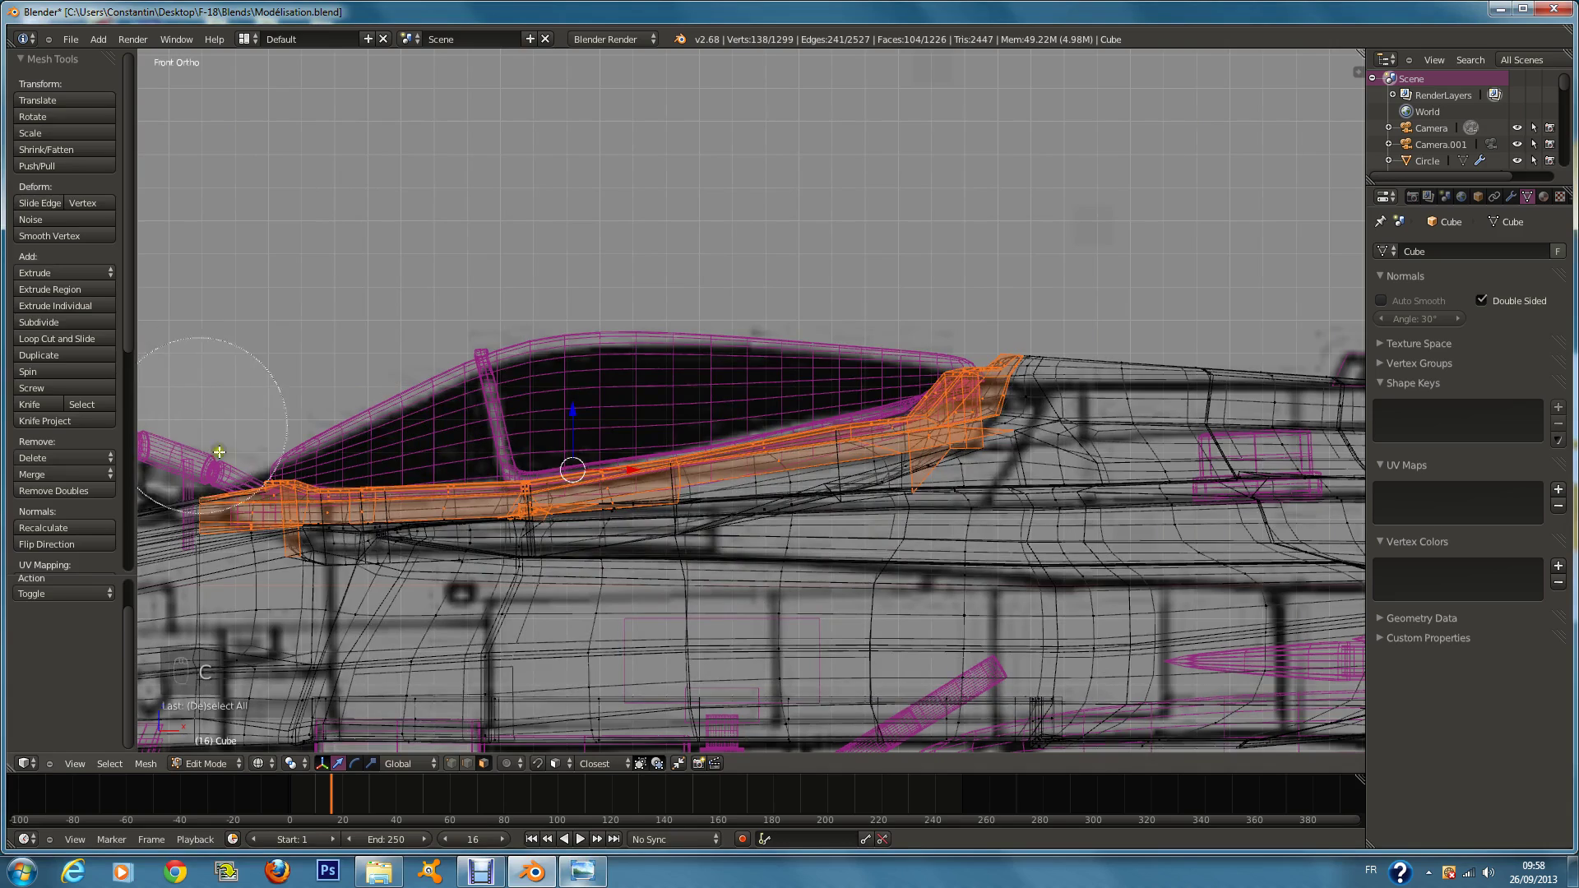
mouse_move(210, 477)
middle_mouse_down()
mouse_move(353, 555)
mouse_move(436, 493)
mouse_move(444, 536)
middle_mouse_up()
right_click(430, 472)
scroll(444, 536, "up", 6)
key("c")
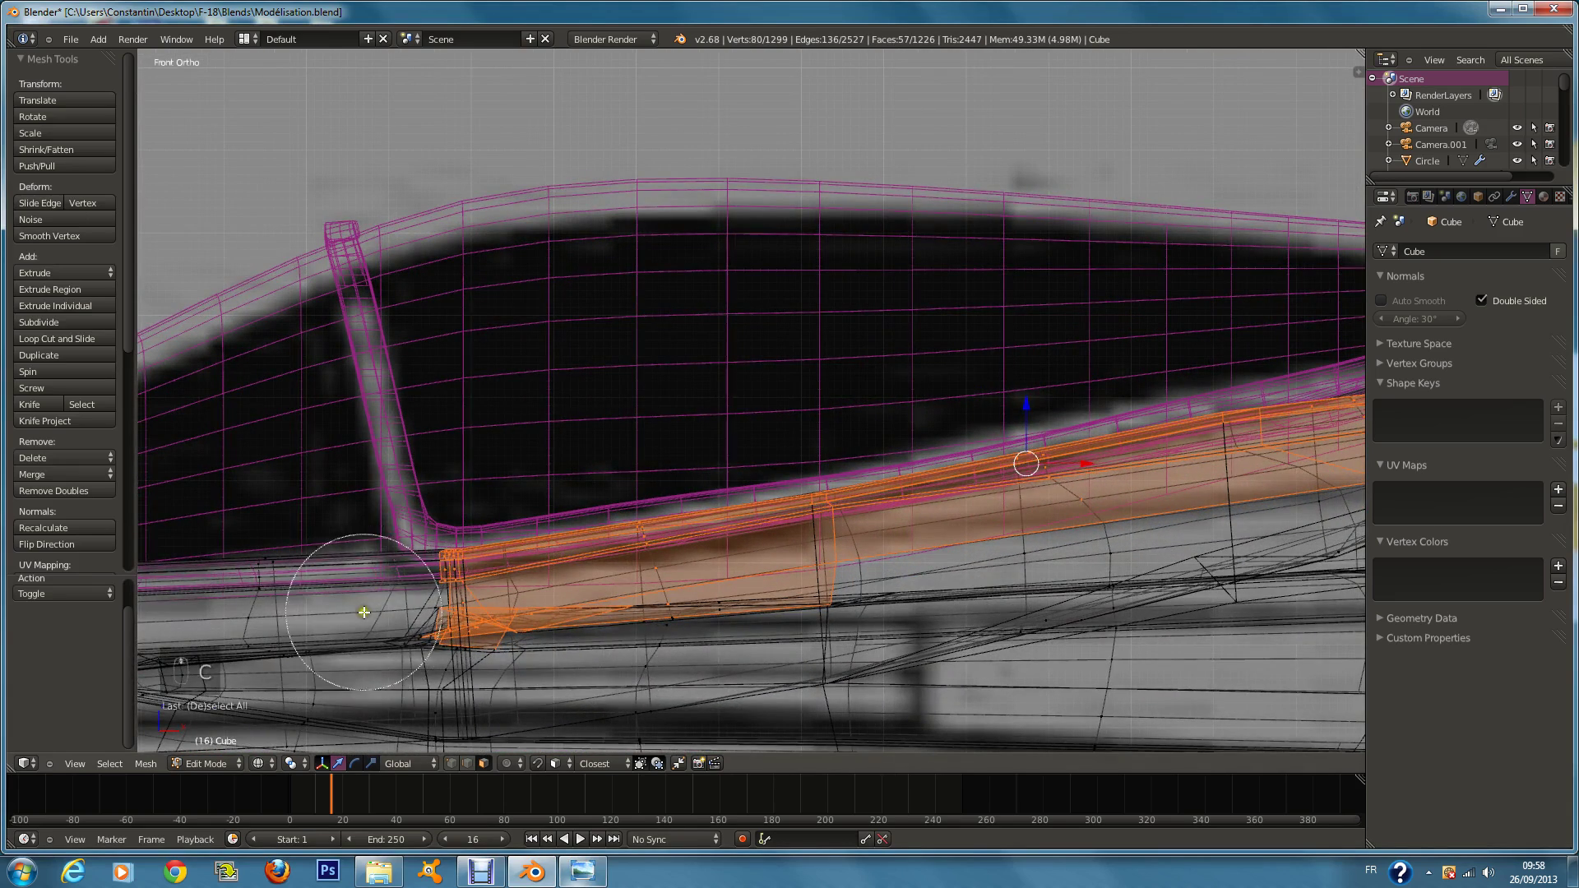
mouse_move(353, 606)
middle_mouse_down()
mouse_move(500, 661)
mouse_move(748, 650)
mouse_move(607, 519)
middle_mouse_up()
right_click(565, 644)
key("z")
key("z")
key("c")
right_click(554, 652)
key("z")
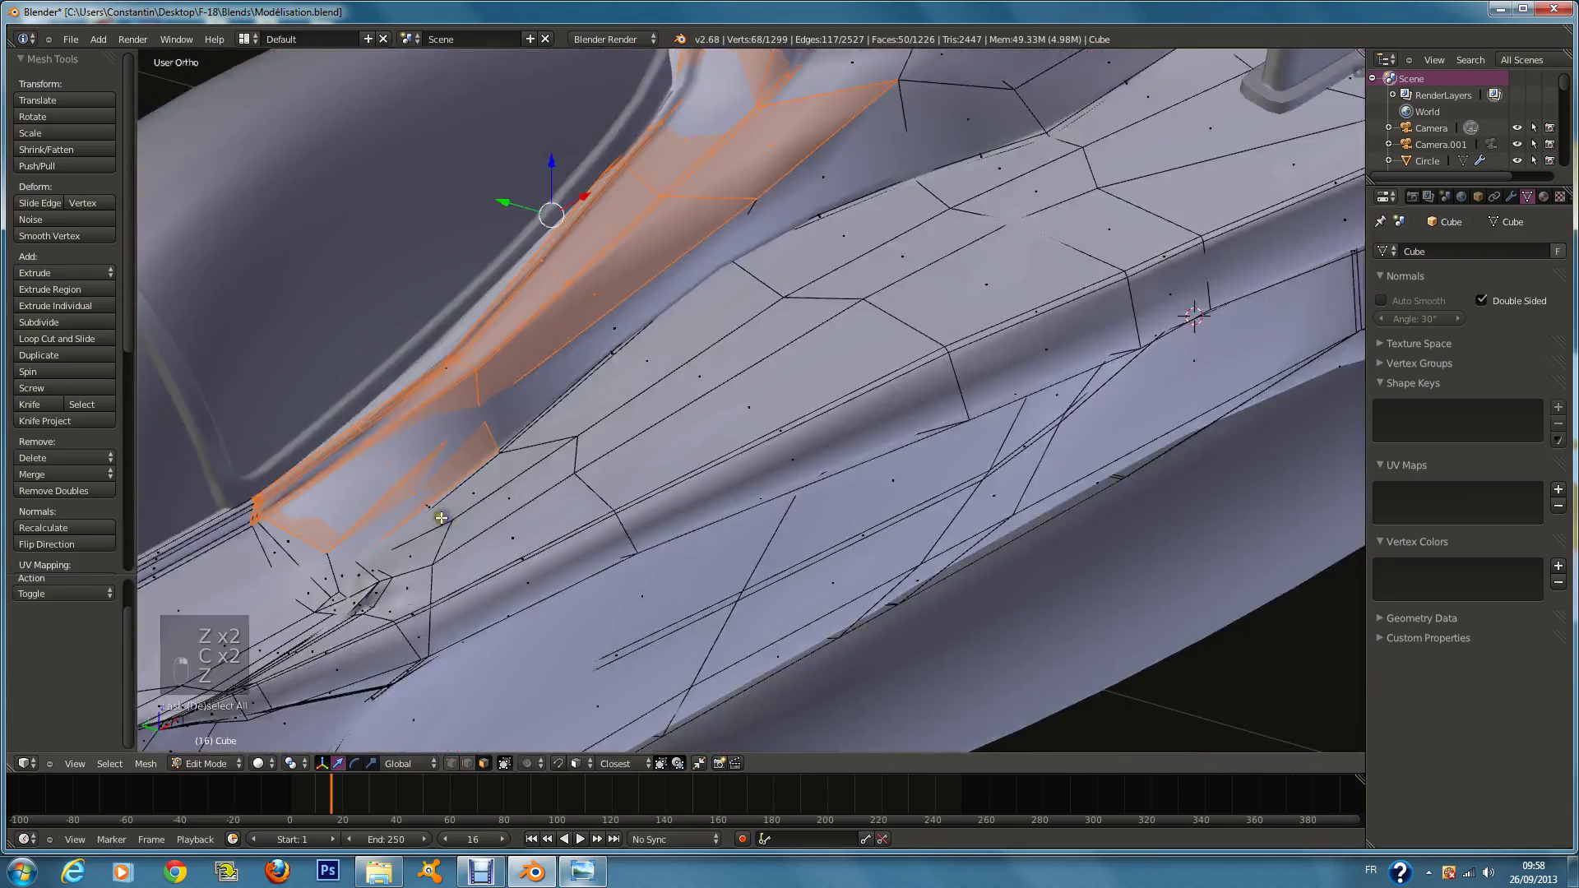
Step: Try adding the missing side face in the middle of the selected strip below the canopy rim
key("z")
key("c")
left_click(483, 357)
right_click(484, 356)
key("z")
key("ctrl+z")
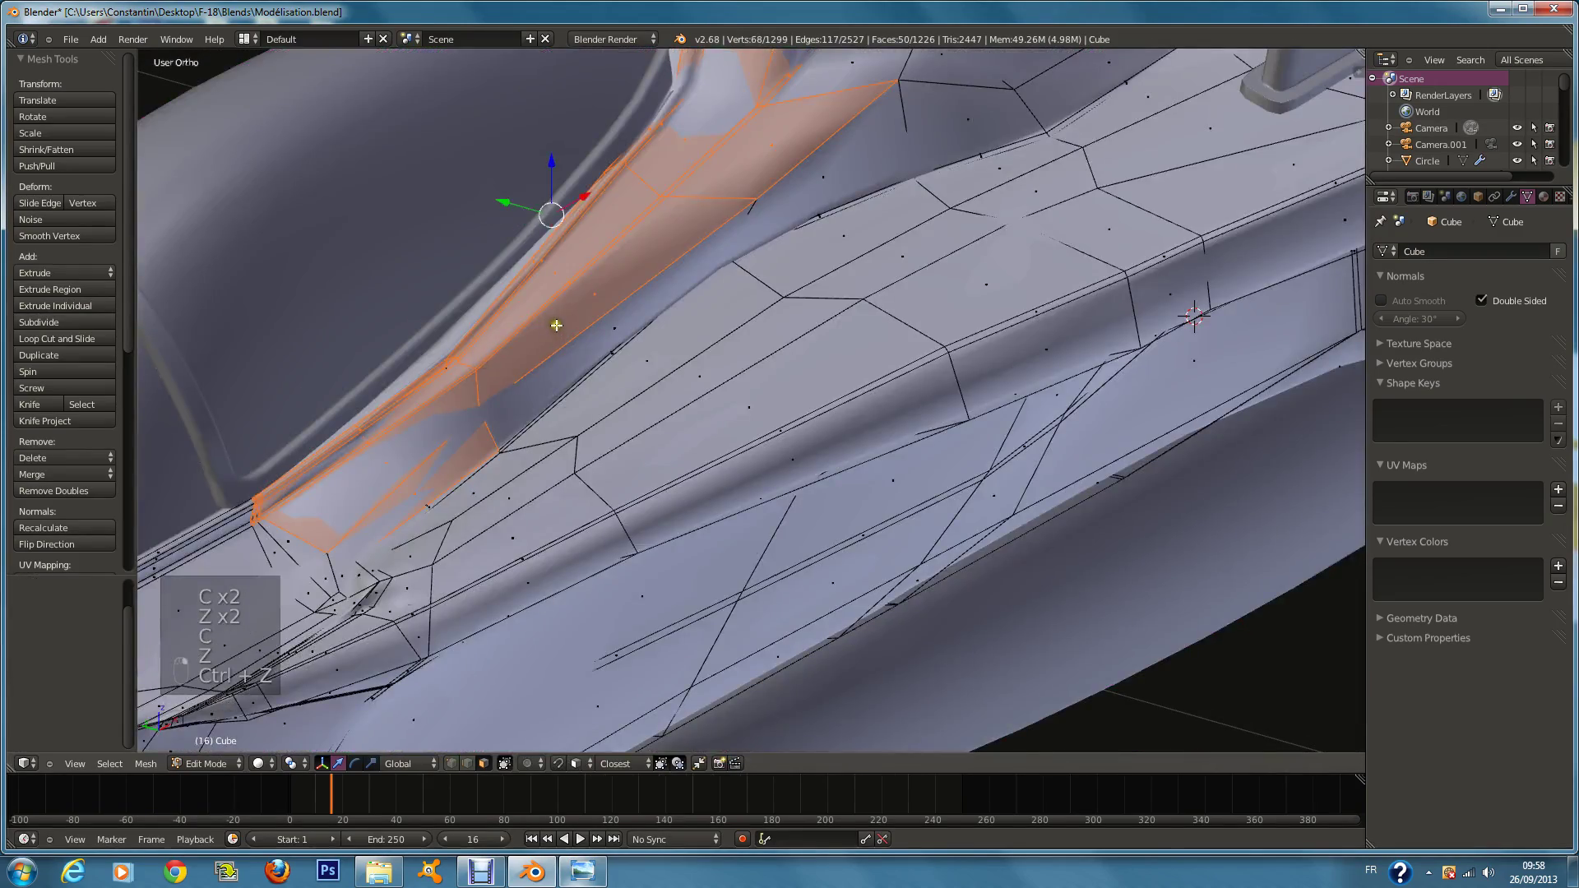
key("z")
key("c")
right_click(570, 315)
key("z")
key("c")
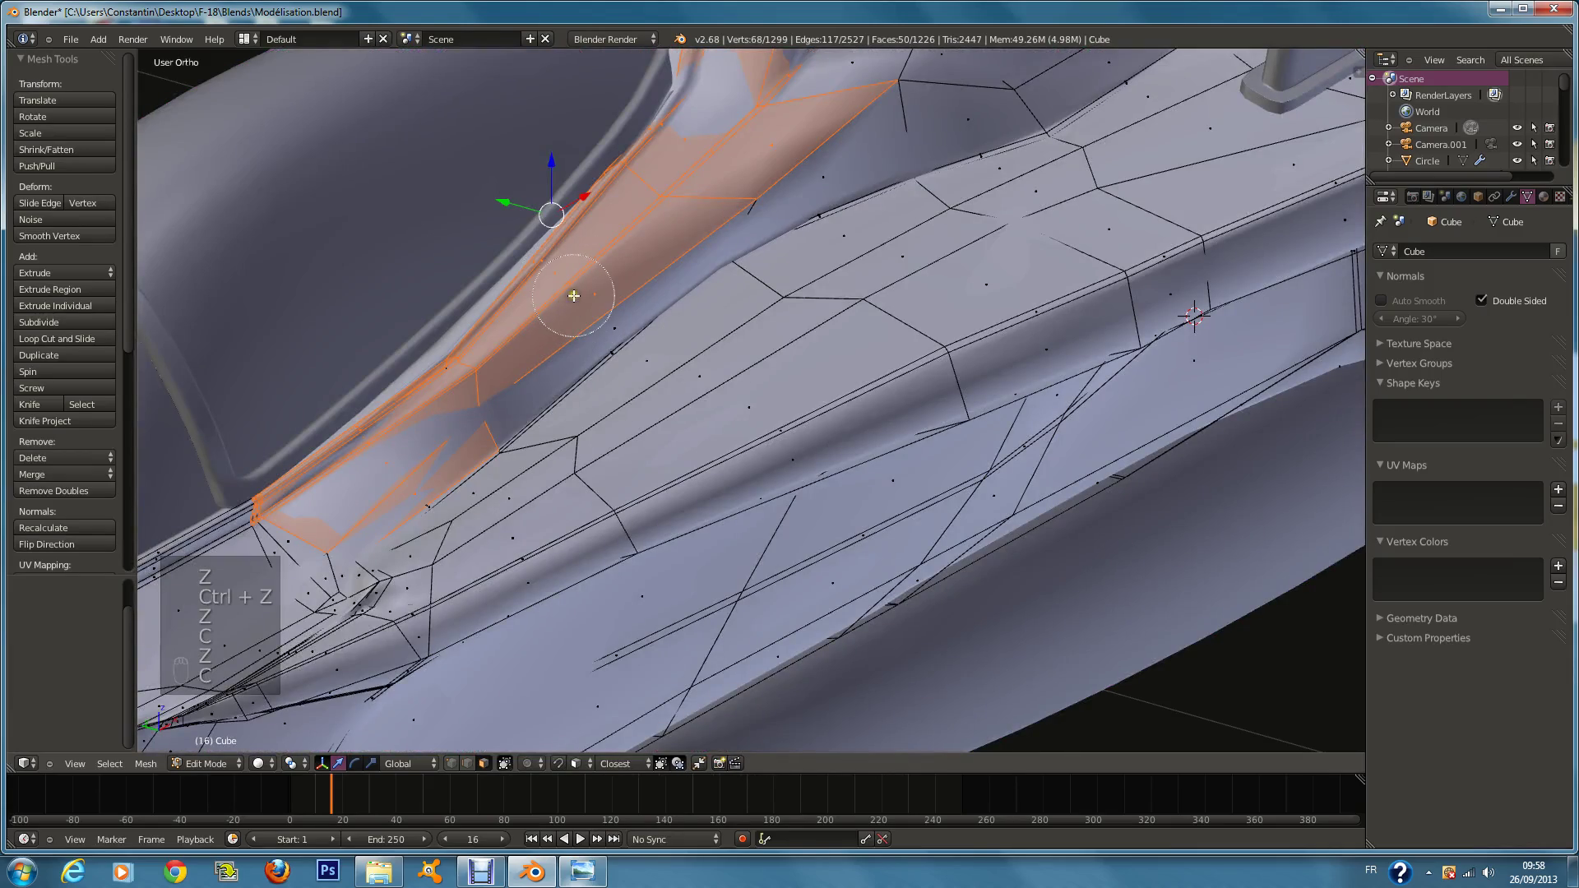
left_click(575, 298)
right_click(576, 298)
Step: Extend the face selection around the canopy's rear corner up to the spine and compare it with the reference photo
scroll(772, 260, "up", 4, "shift")
scroll(773, 259, "up", 4, "shift")
key("c")
left_click_drag(814, 306, 799, 131)
right_click(799, 131)
scroll(799, 130, "down", 3)
middle_click_drag(798, 131, 937, 137)
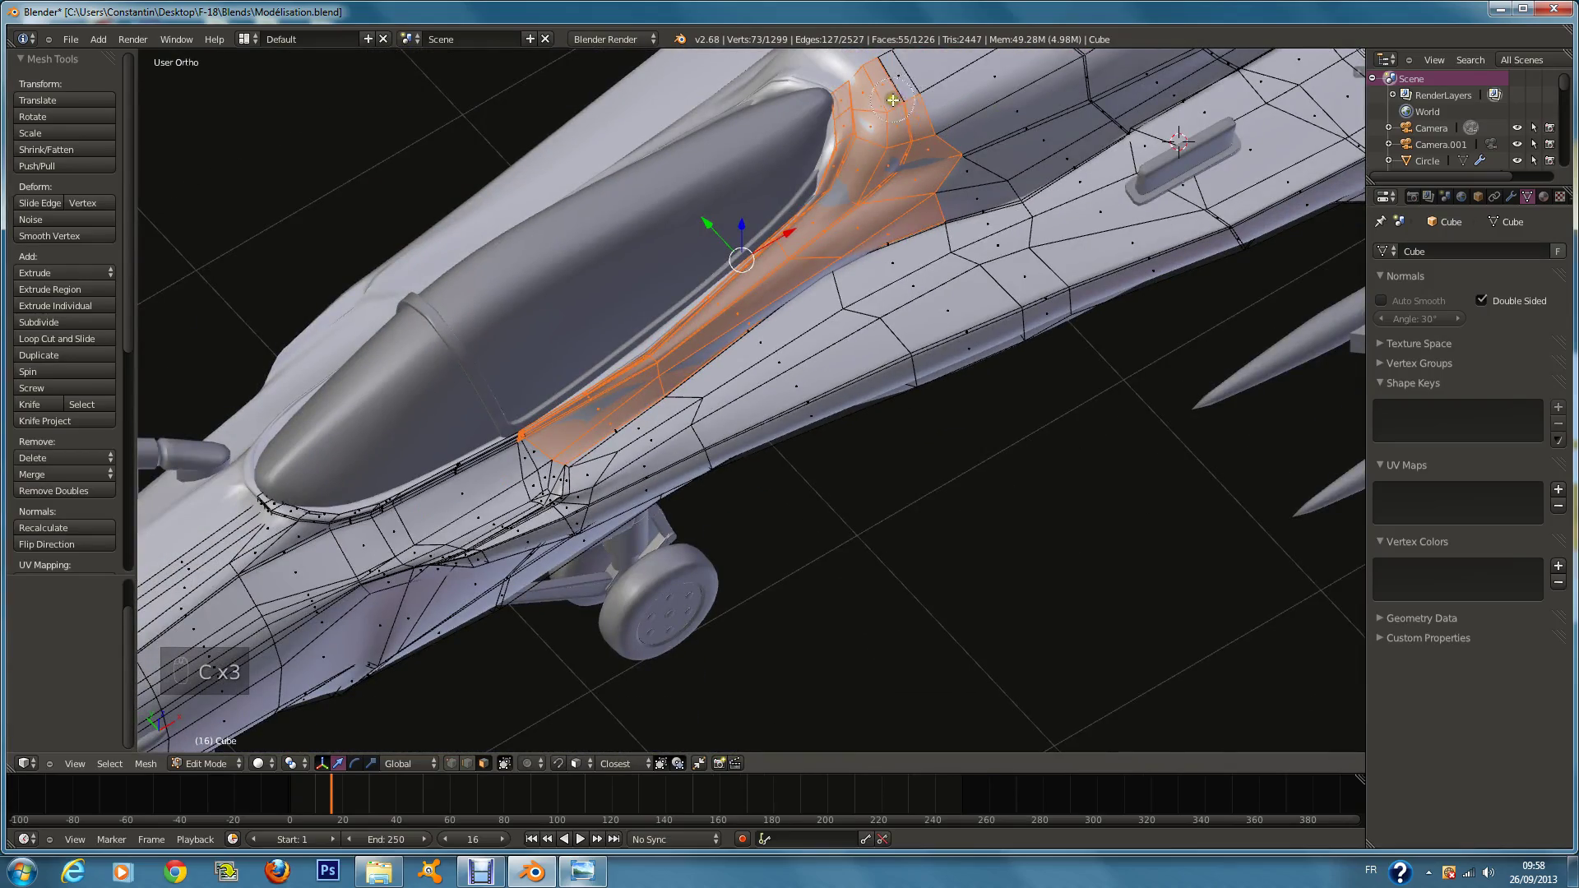
left_click_drag(893, 100, 887, 97)
key("z")
middle_click_drag(883, 267, 832, 162)
key("z")
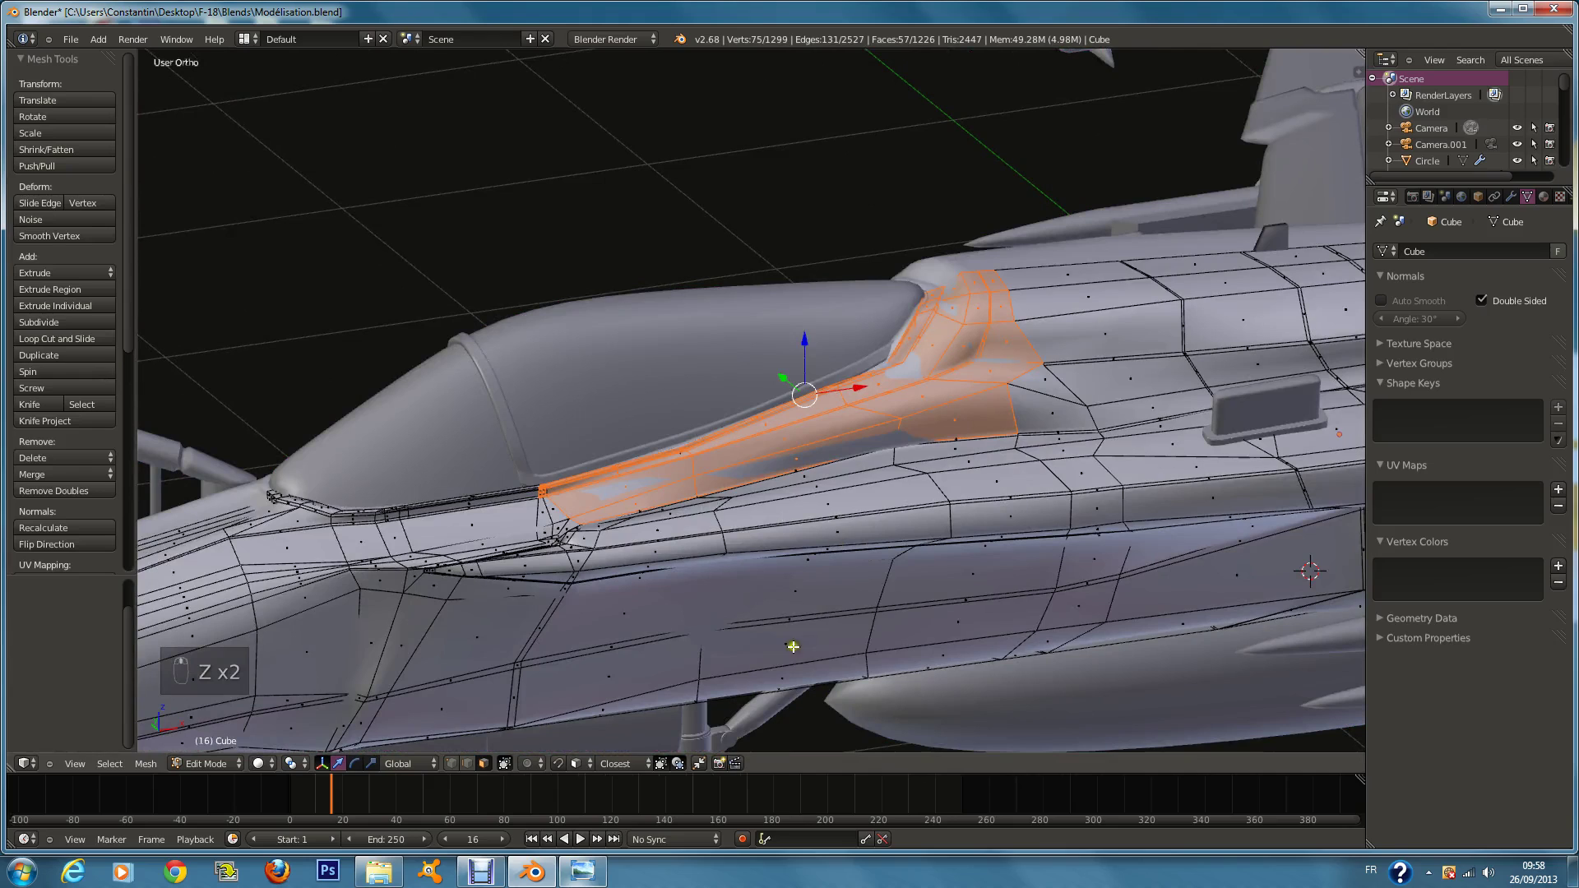
left_click(584, 872)
left_click(584, 872)
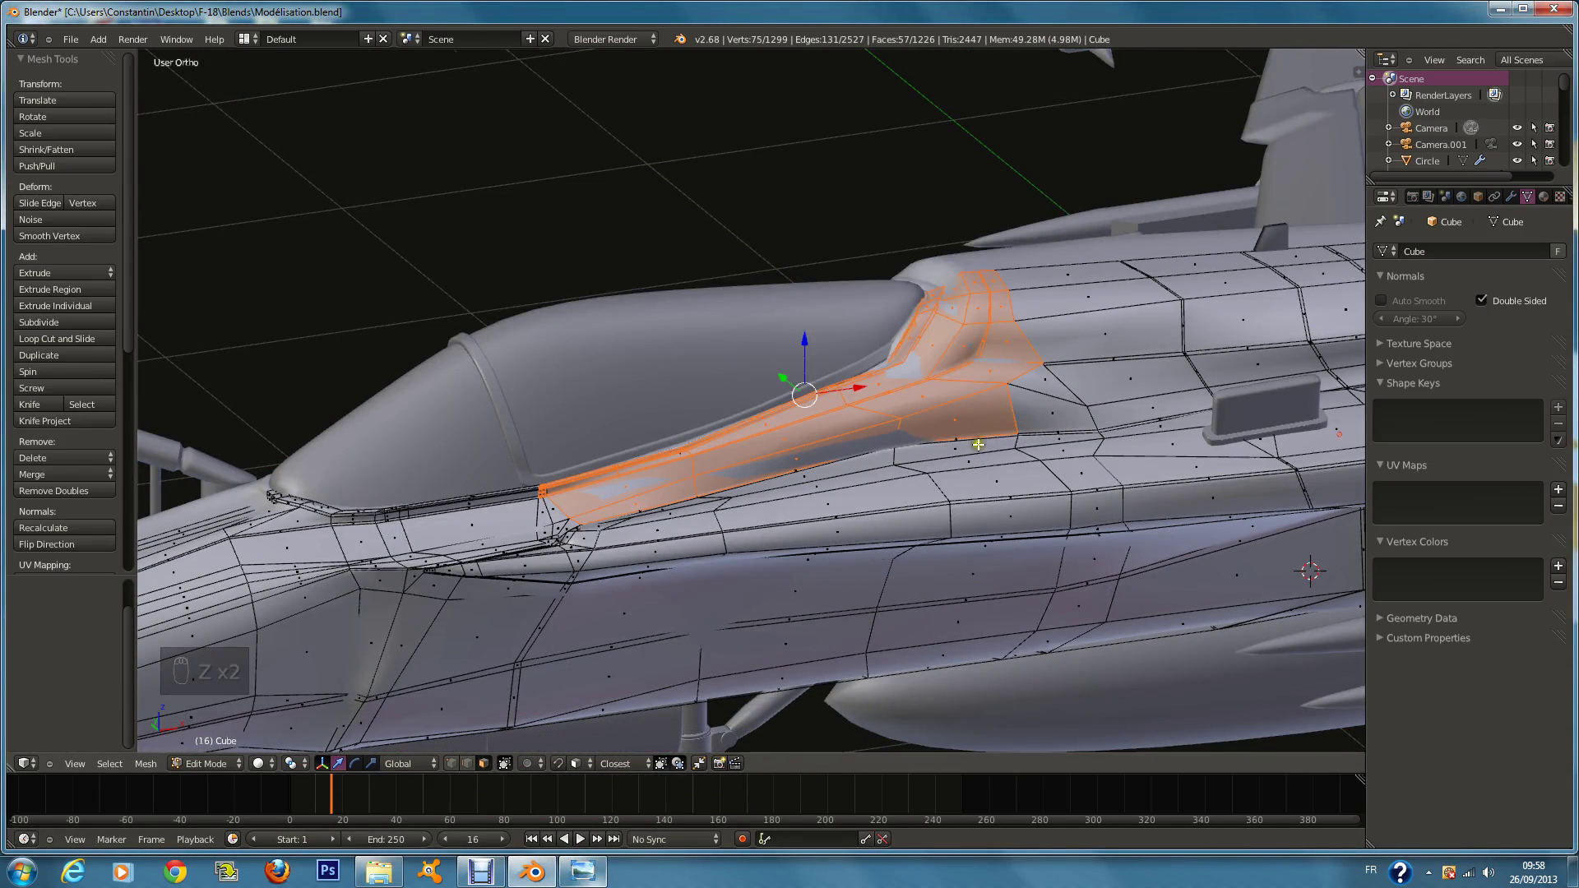
Step: Remove the strip's lower side faces from the selection and add back the face beneath the front canopy frame
scroll(978, 444, "up", 3)
key("c")
middle_click_drag(896, 444, 317, 582)
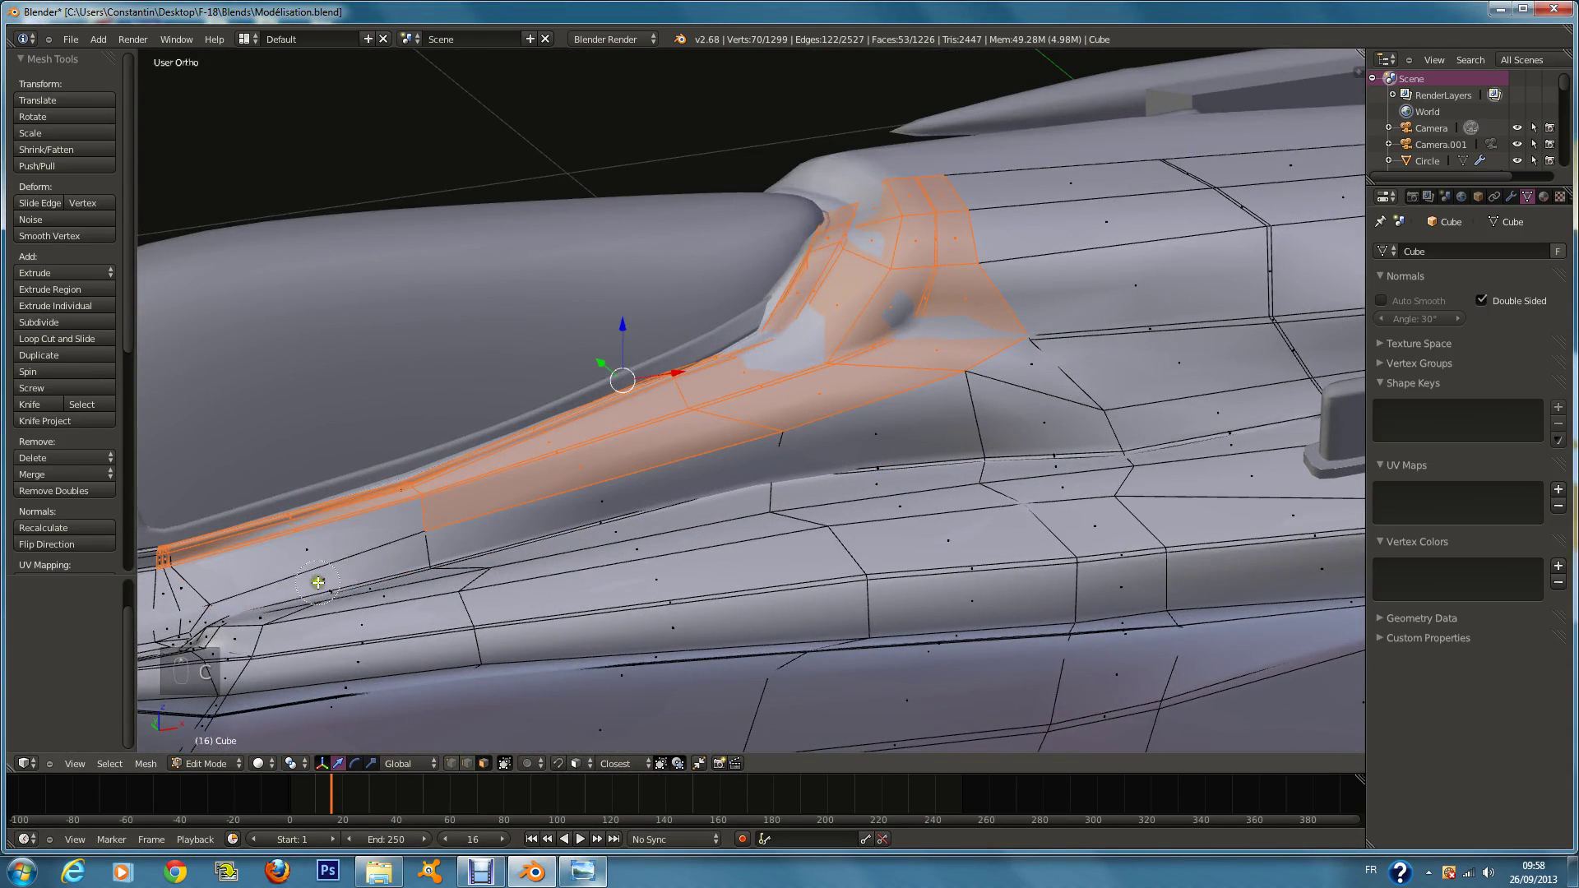
left_click(315, 540)
right_click(329, 537)
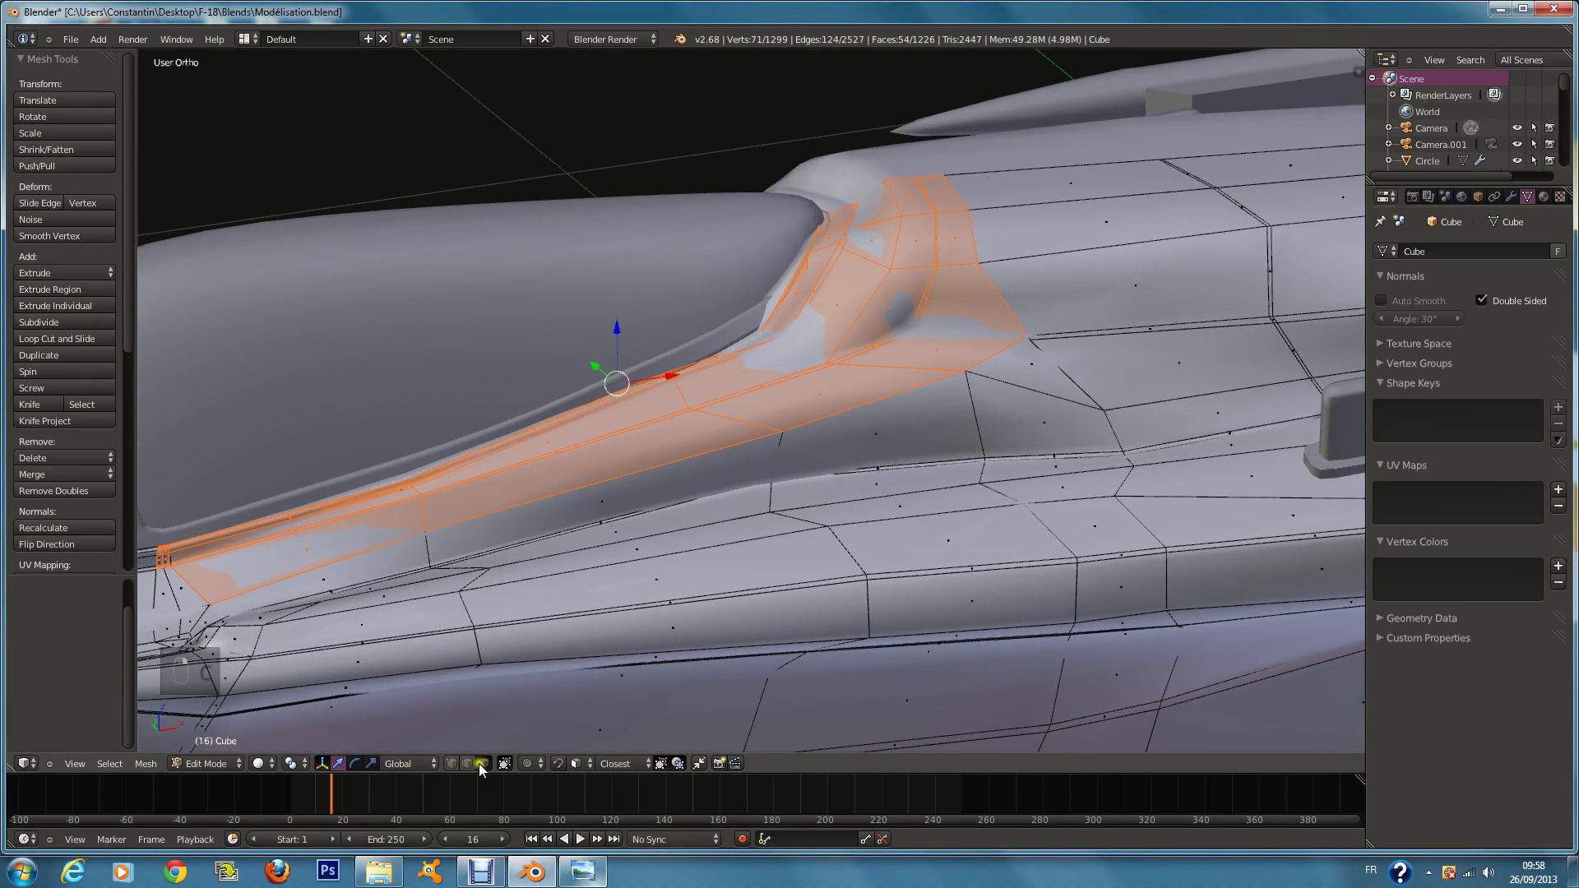
Step: Save the file, clear the selection, and move the two vertices behind the canopy's rear corner by -0.046 along X
key("ctrl+s")
key("z")
key("a")
key("c")
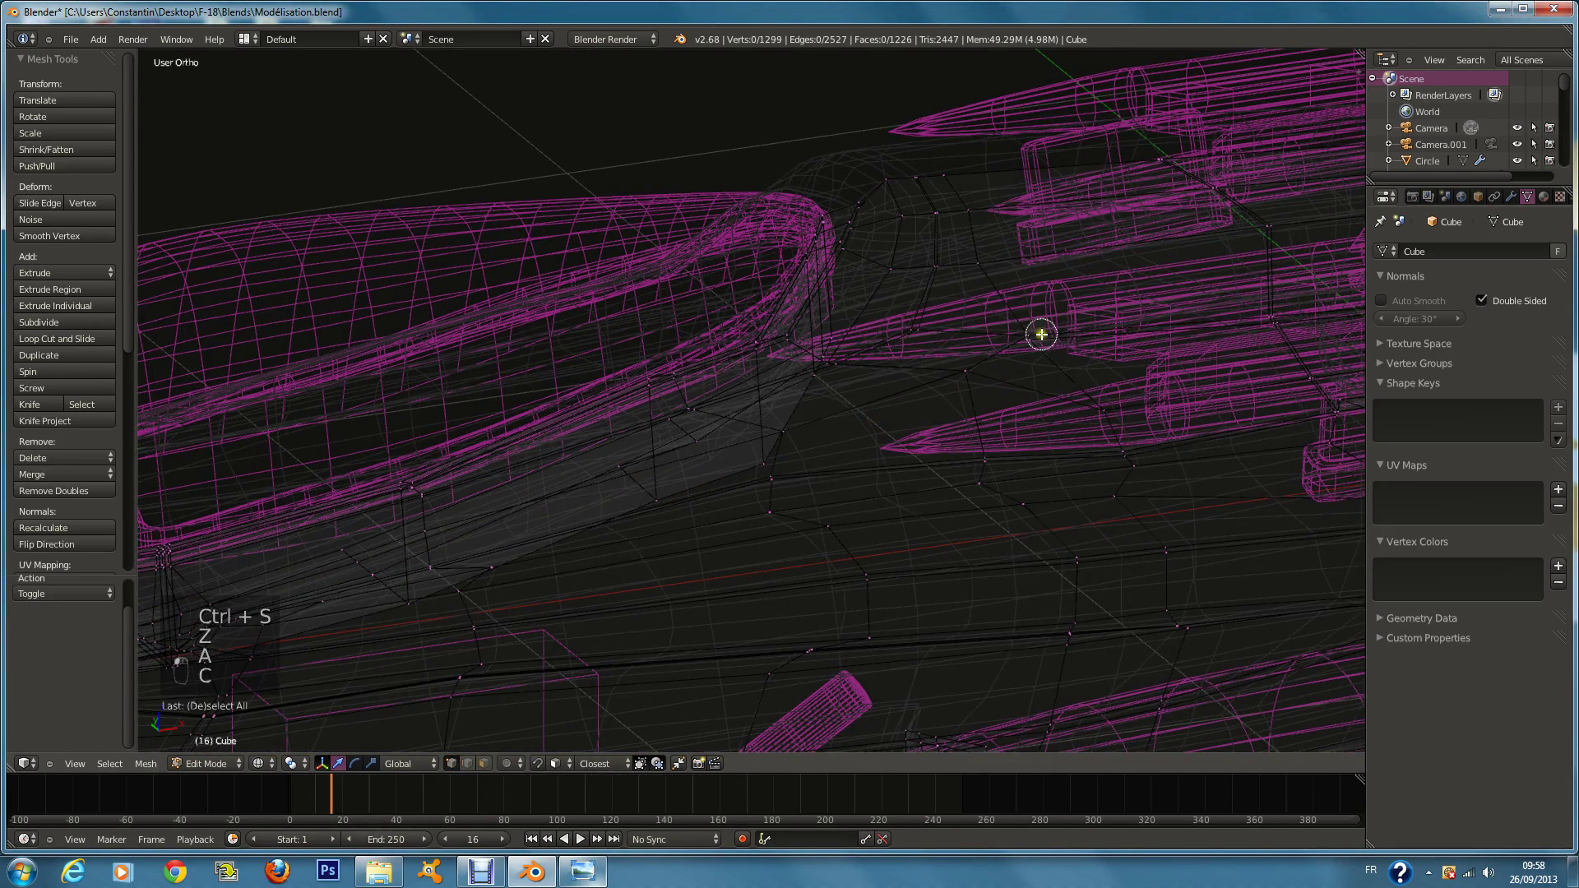
key("z")
mouse_move(1082, 337)
left_mouse_down()
mouse_move(1019, 336)
mouse_move(1075, 337)
mouse_move(1049, 335)
left_mouse_up()
left_click(89, 237)
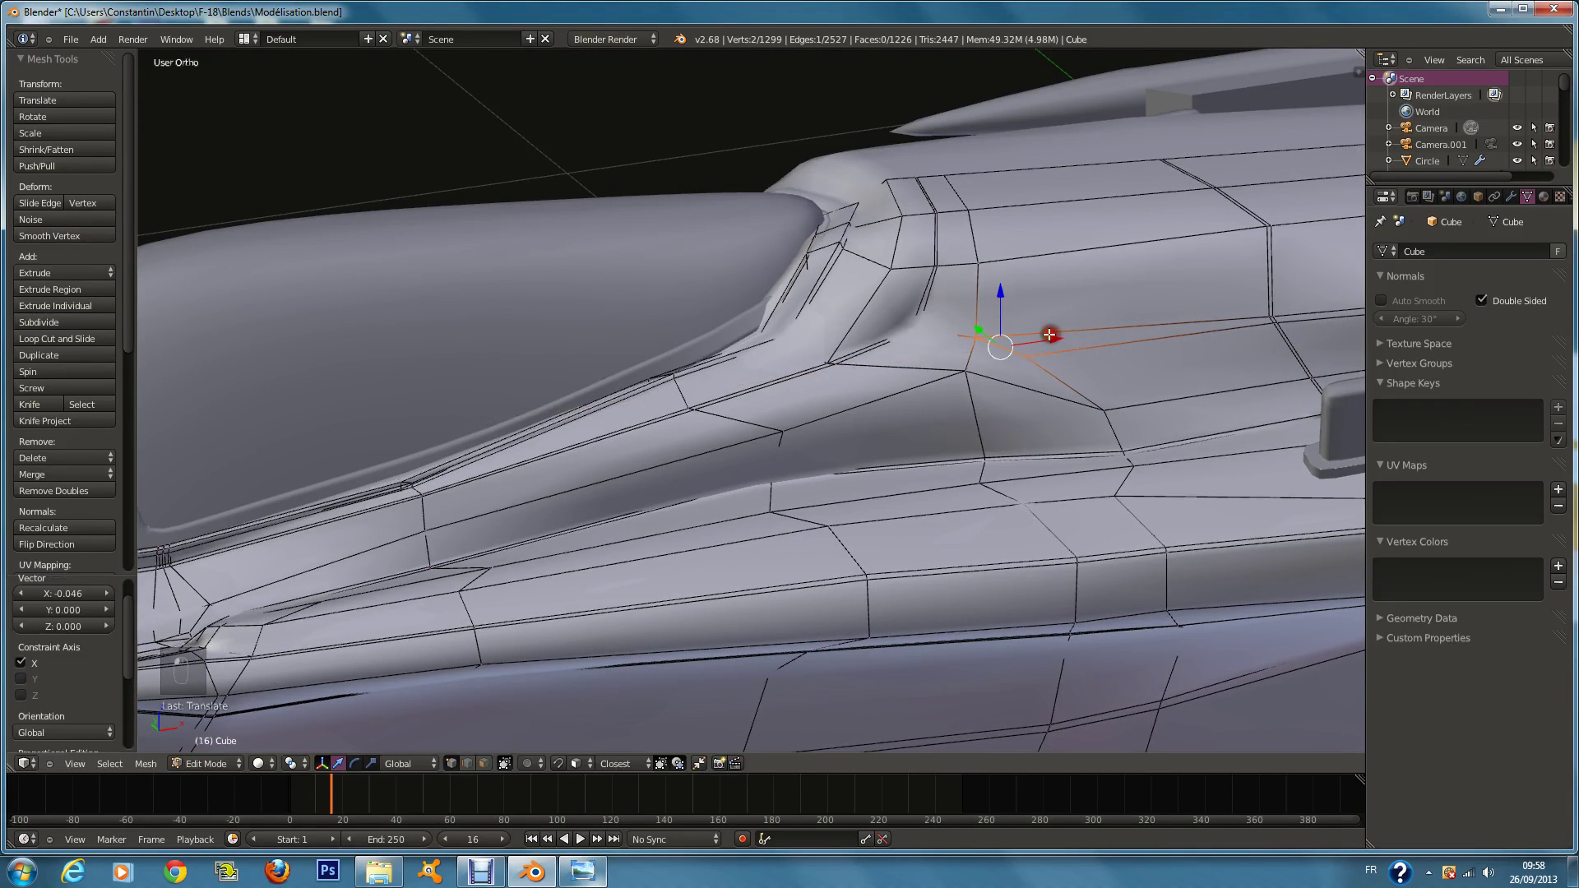
Step: Paint-select the faces beneath the canopy rim again in face mode, using the front wireframe view over the blueprint
left_click(483, 763)
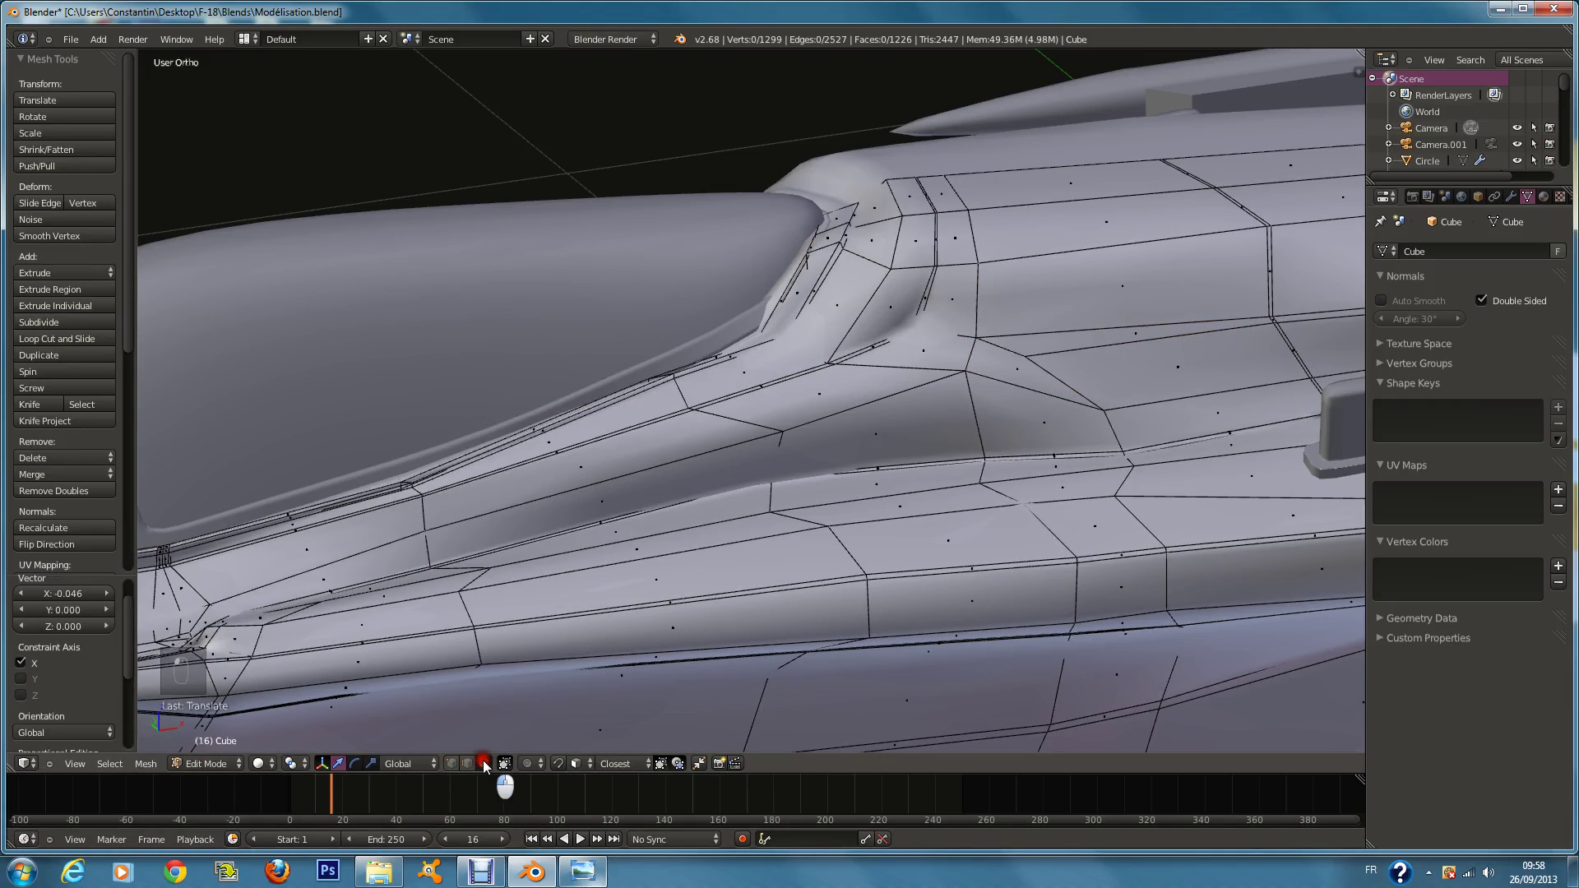
key("a")
key("a")
key("KP_1")
key("z")
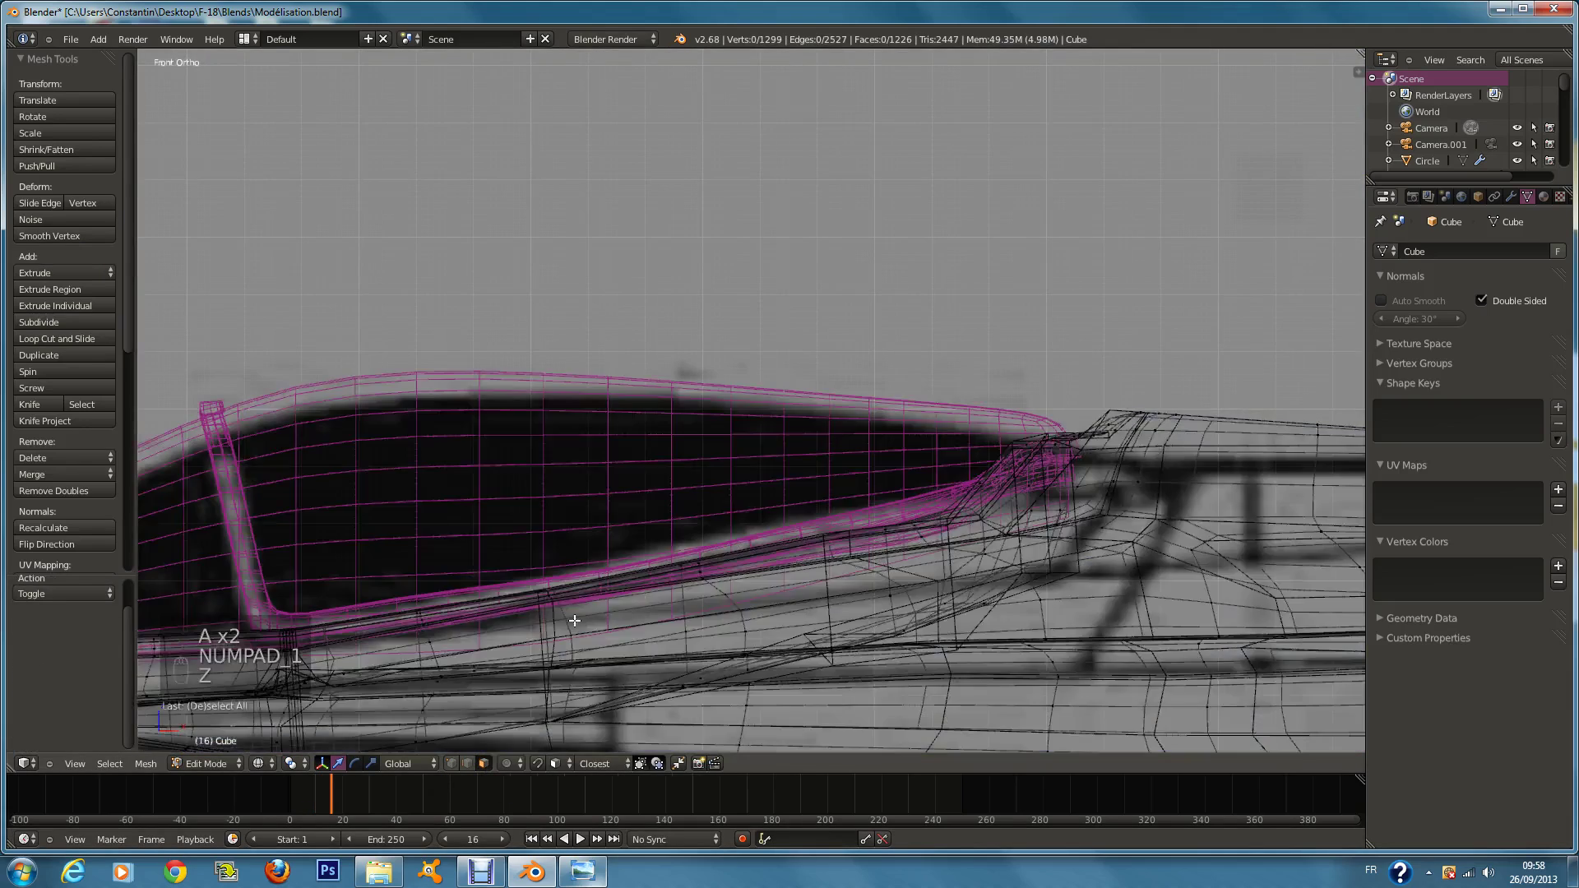
key("a")
key("a")
key("a")
key("c")
mouse_move(442, 550)
left_mouse_down()
mouse_move(460, 578)
mouse_move(497, 568)
mouse_move(436, 563)
mouse_move(715, 511)
mouse_move(973, 406)
mouse_move(980, 444)
mouse_move(603, 529)
left_mouse_up()
right_click(603, 529)
middle_click_drag(603, 529, 924, 574)
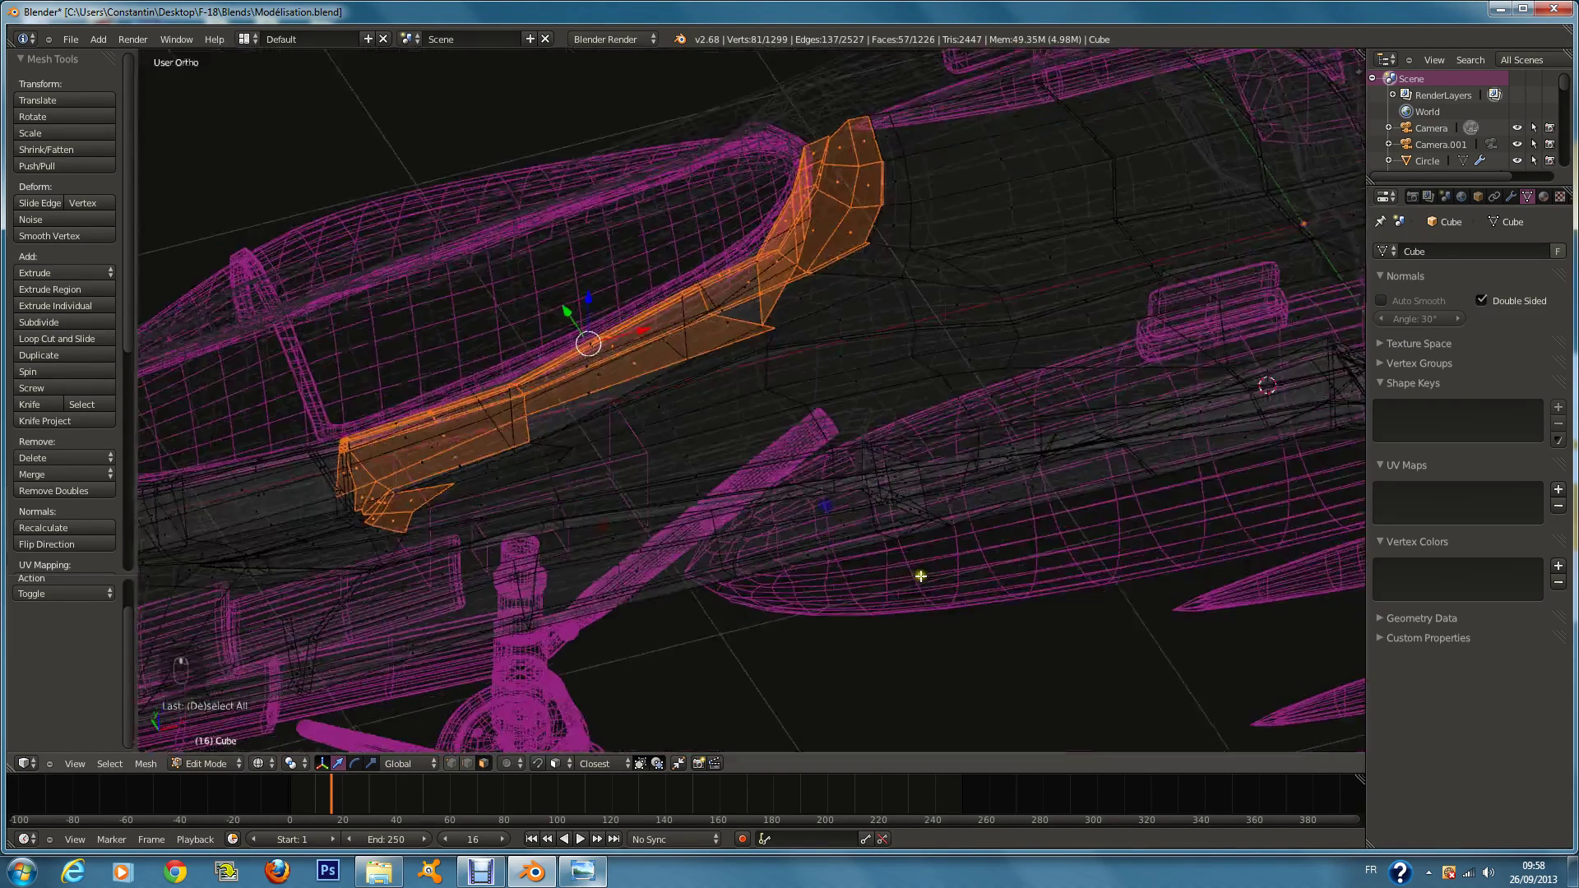
Step: Add the faces curving up behind the canopy to the selection and deselect those below its front lower corner
key("z")
key("c")
mouse_move(722, 303)
left_mouse_down()
mouse_move(766, 264)
mouse_move(884, 215)
mouse_move(888, 106)
left_mouse_up()
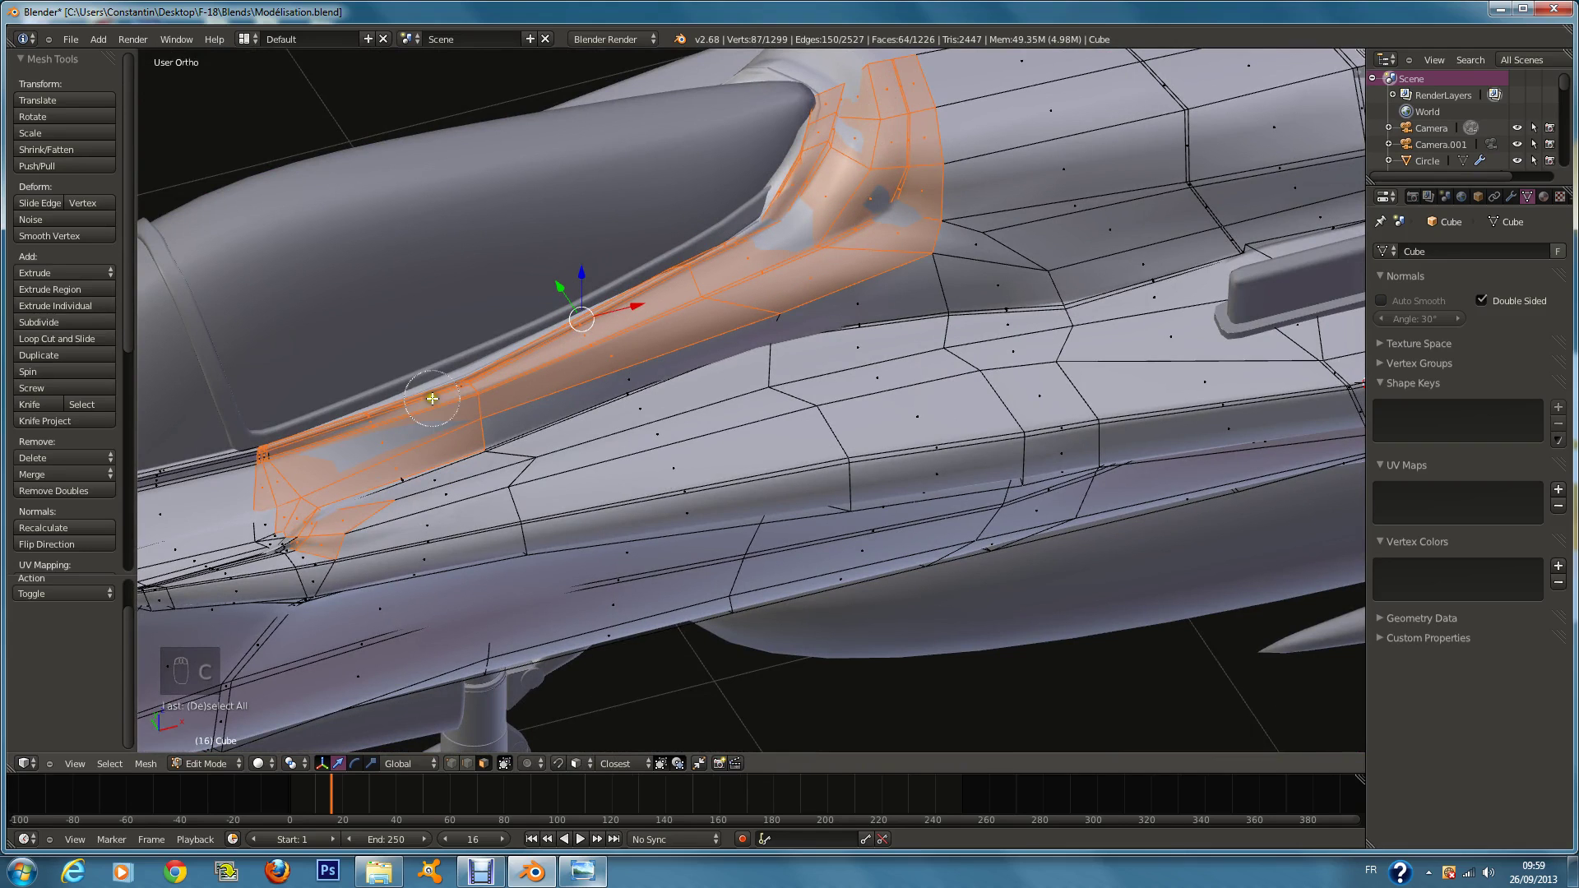
middle_click_drag(361, 536, 305, 537)
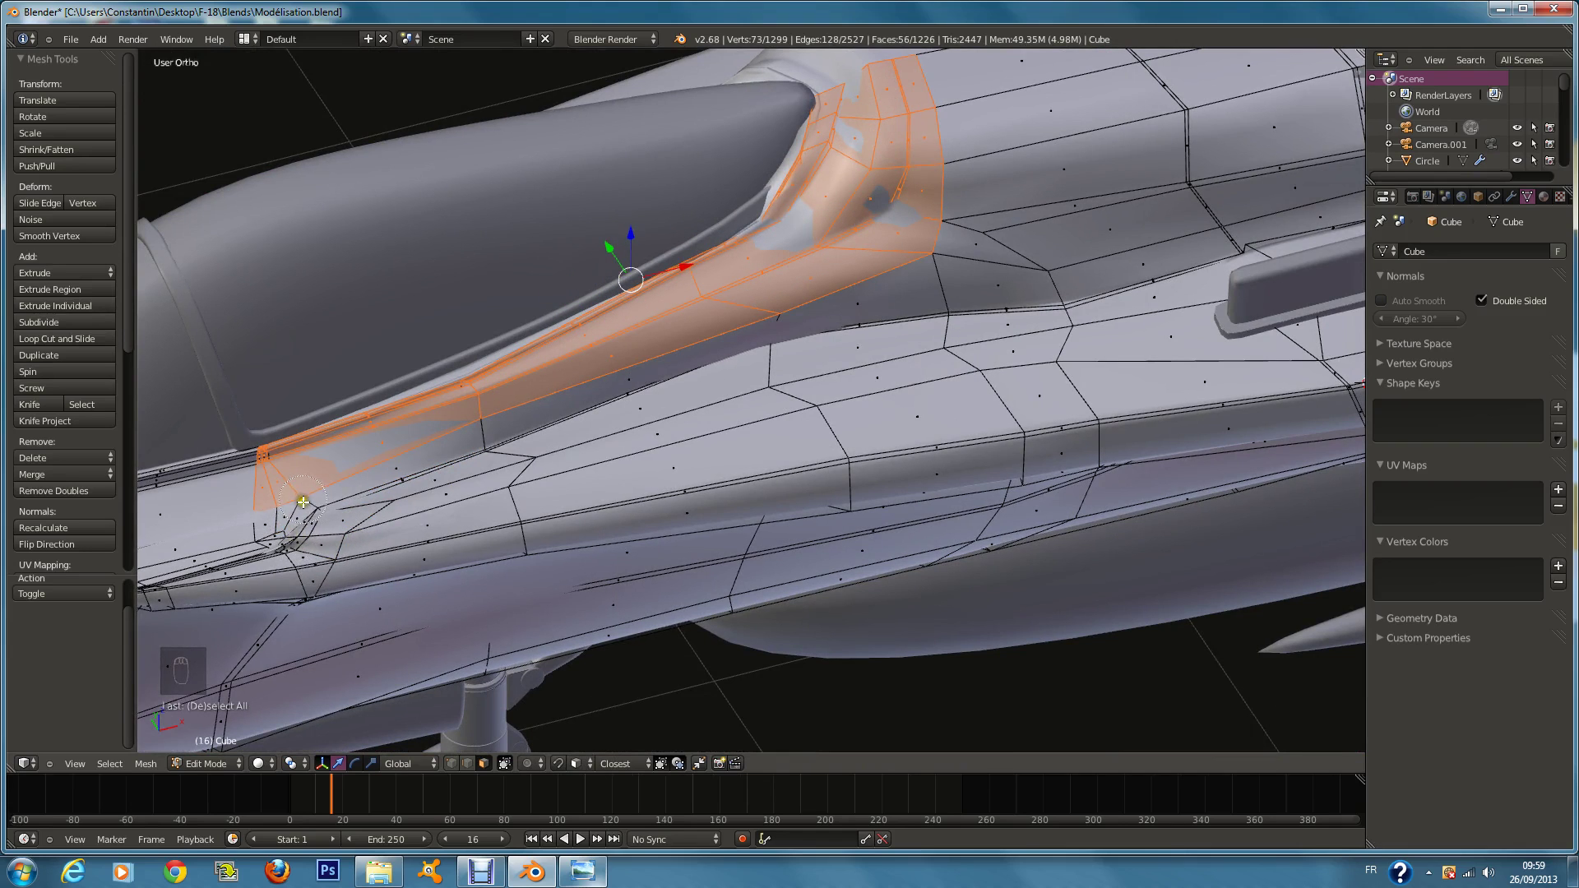
Step: Trim stray hidden and corner faces so the selection is one strip from the canopy frame to behind the canopy
key("z")
middle_click_drag(389, 439, 525, 403)
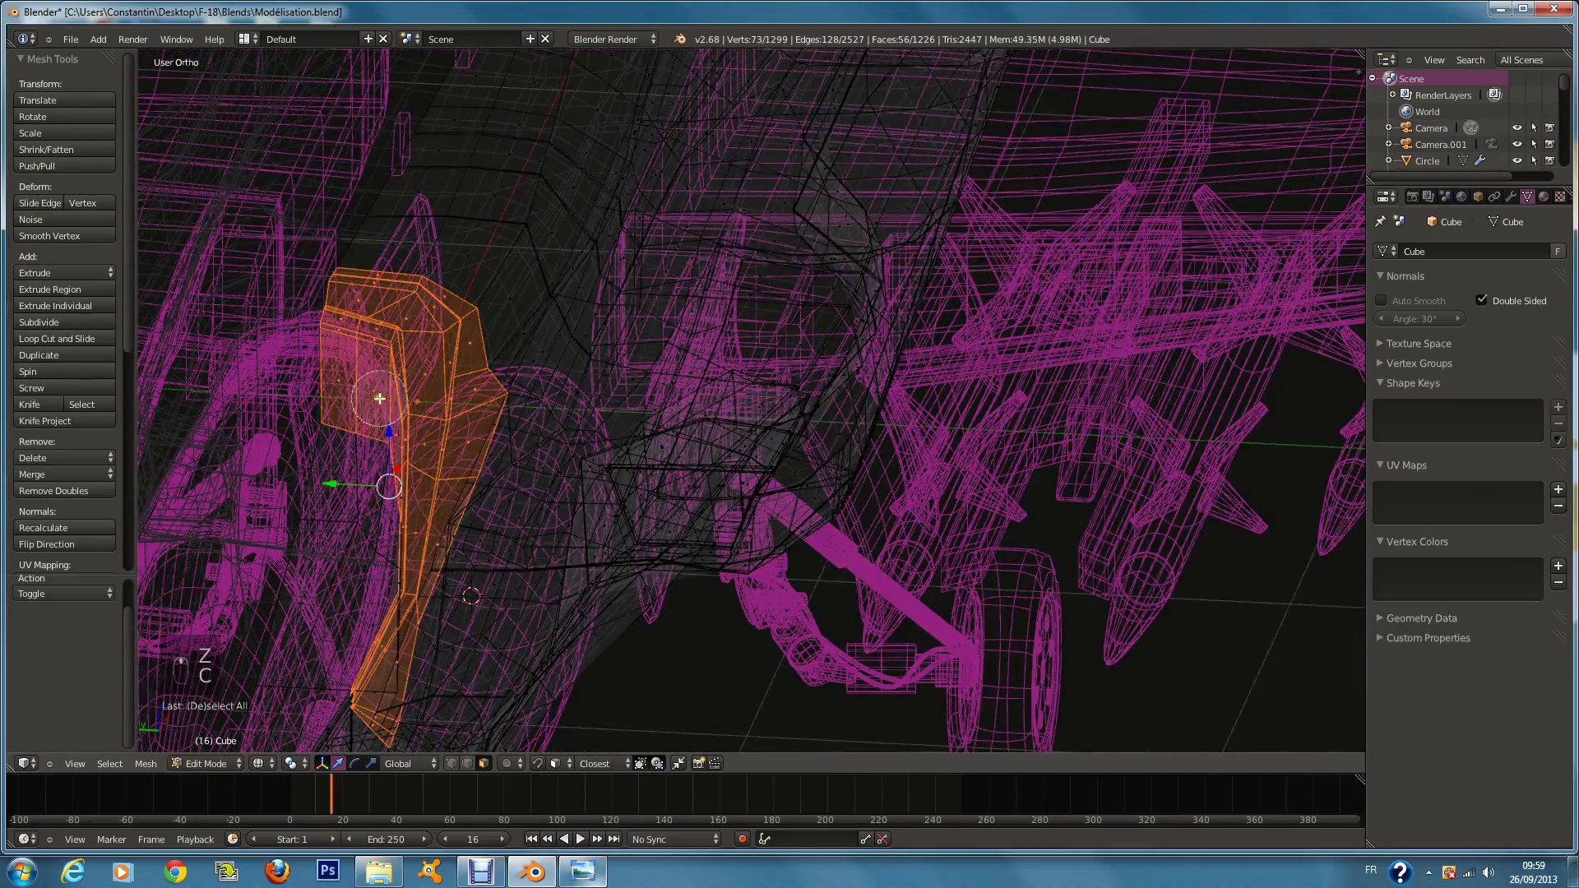
mouse_move(379, 398)
middle_mouse_down()
mouse_move(342, 452)
mouse_move(306, 391)
middle_mouse_up()
key("c")
key("z")
middle_click_drag(437, 412, 286, 385)
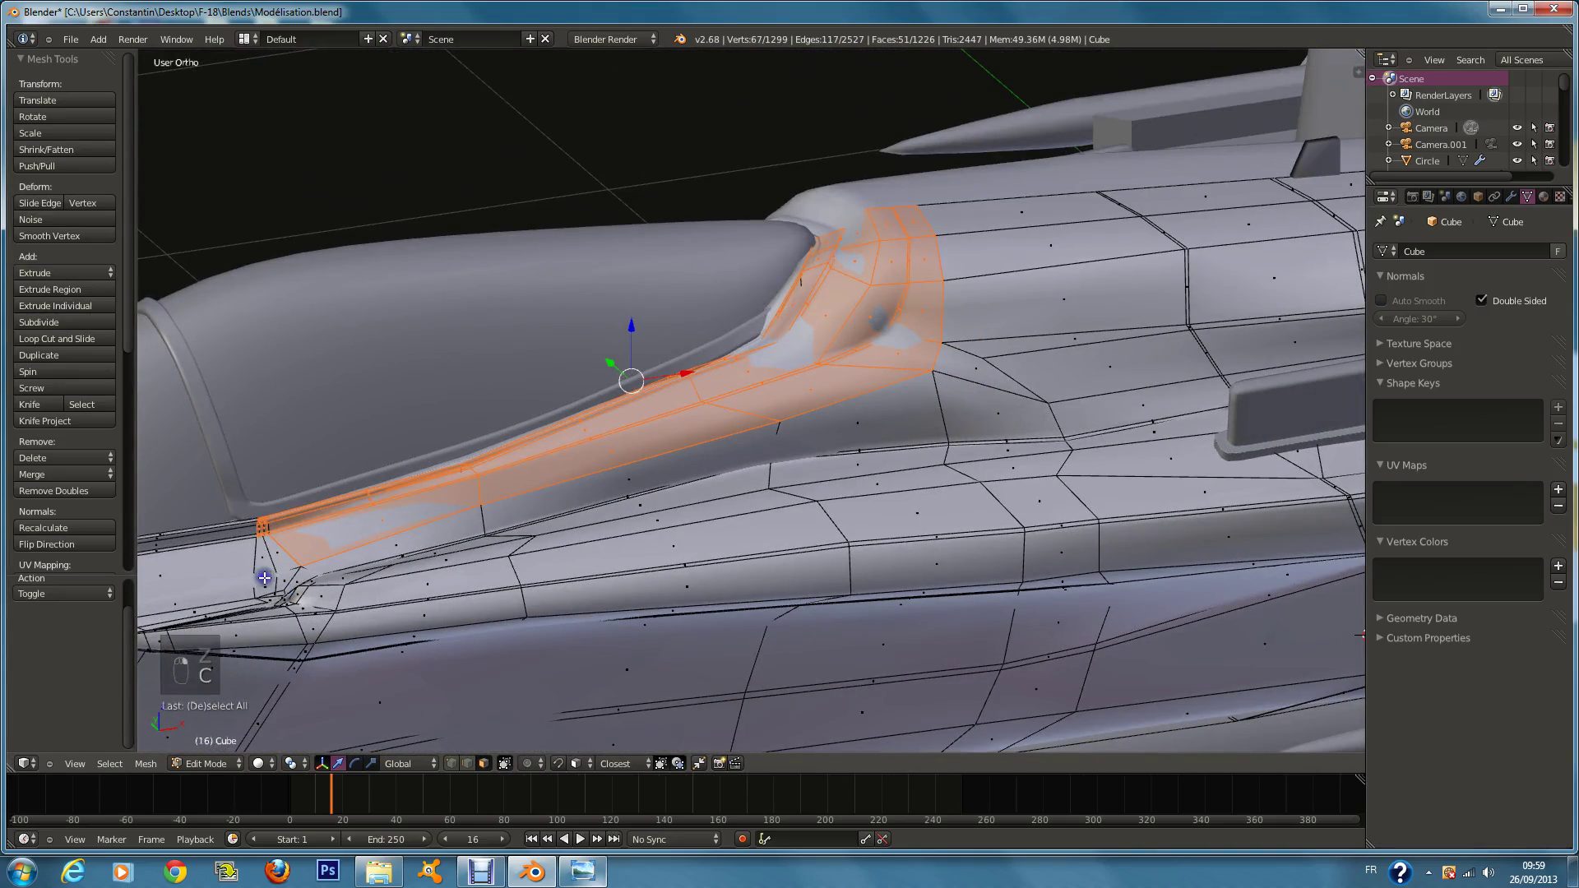
key("c")
key("z")
key("c")
mouse_move(281, 538)
middle_mouse_down()
mouse_move(285, 513)
mouse_move(830, 452)
middle_mouse_up()
key("z")
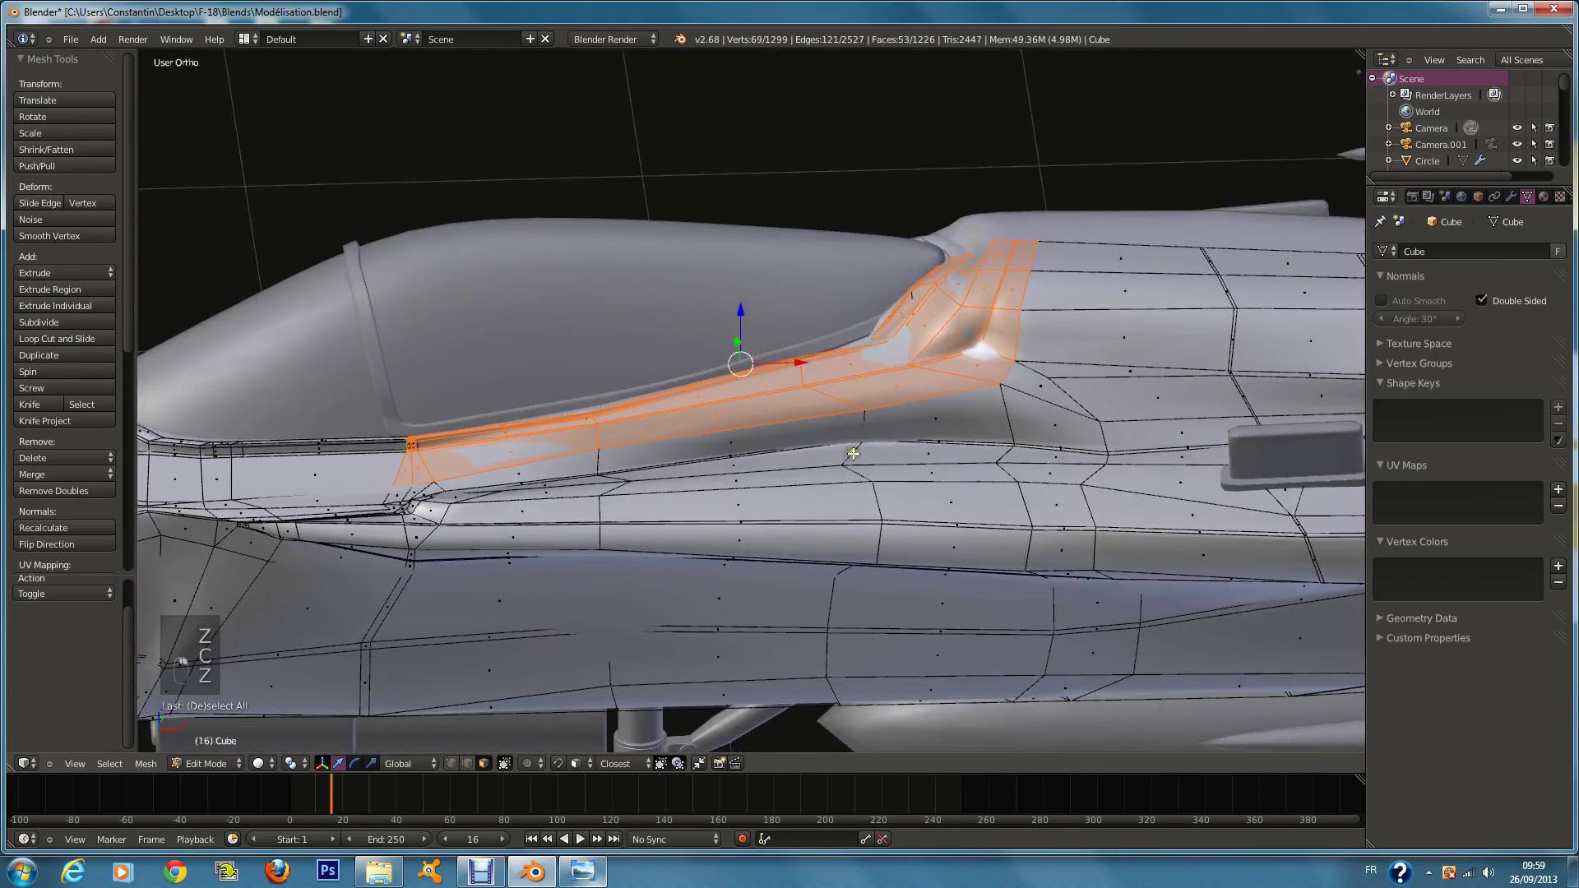
Step: Separate the selected faces into their own object and select that new panel in object mode
key("p")
left_click(983, 461)
key("Tab")
right_click(881, 398)
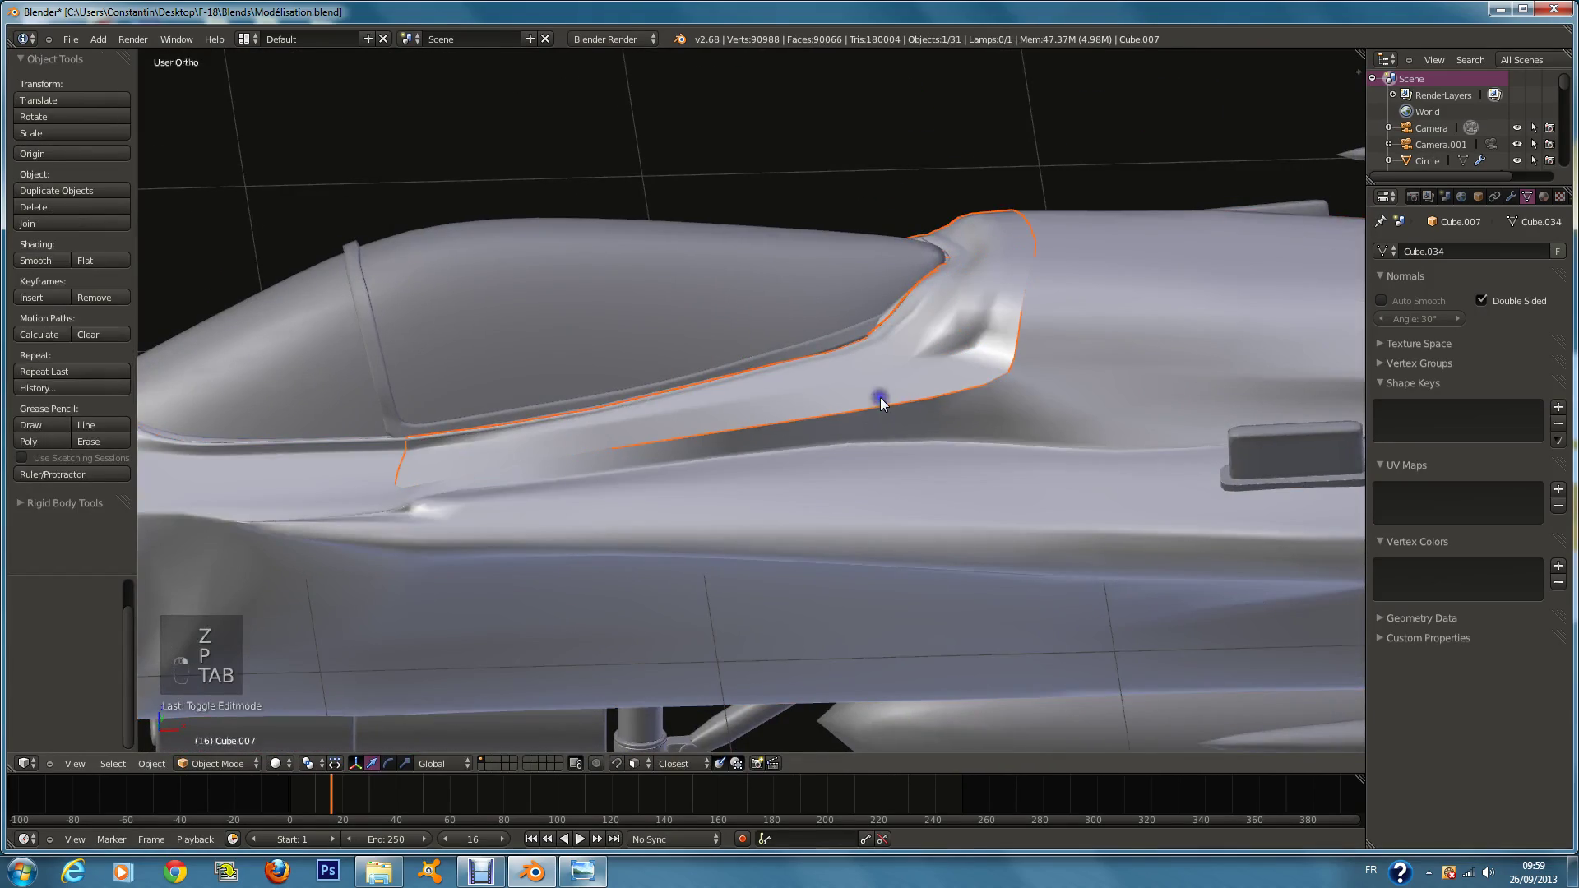
Step: Test the separation with a trial move of the detached canopy-side panel and inspect its outline
key("g")
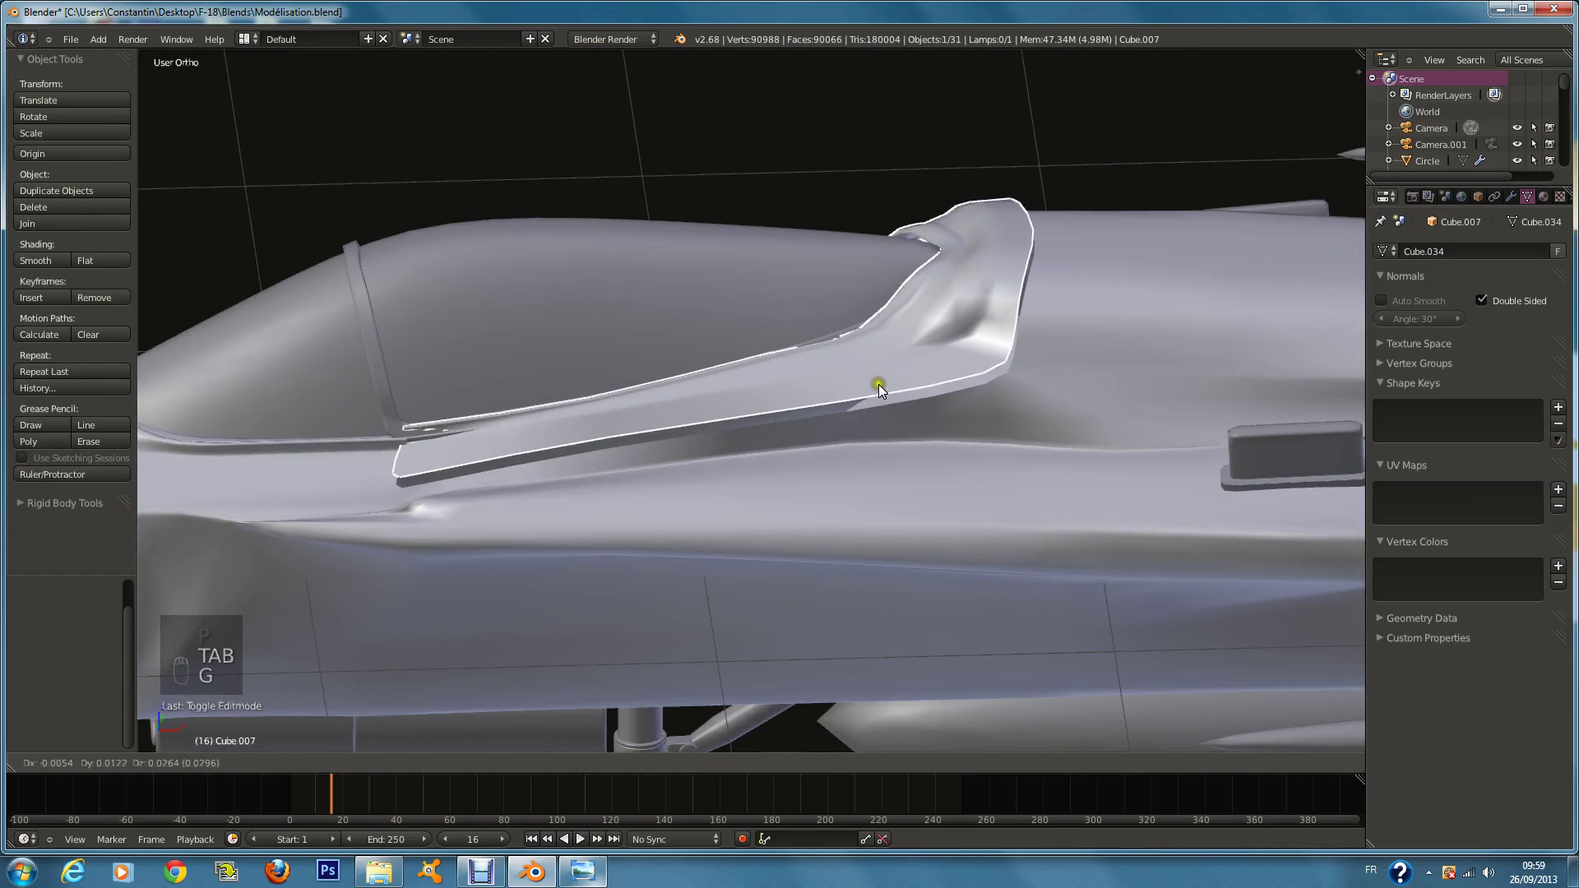
right_click(890, 388)
key("z")
key("z")
middle_click_drag(857, 329, 930, 446)
scroll(959, 461, "up", 2)
key("a")
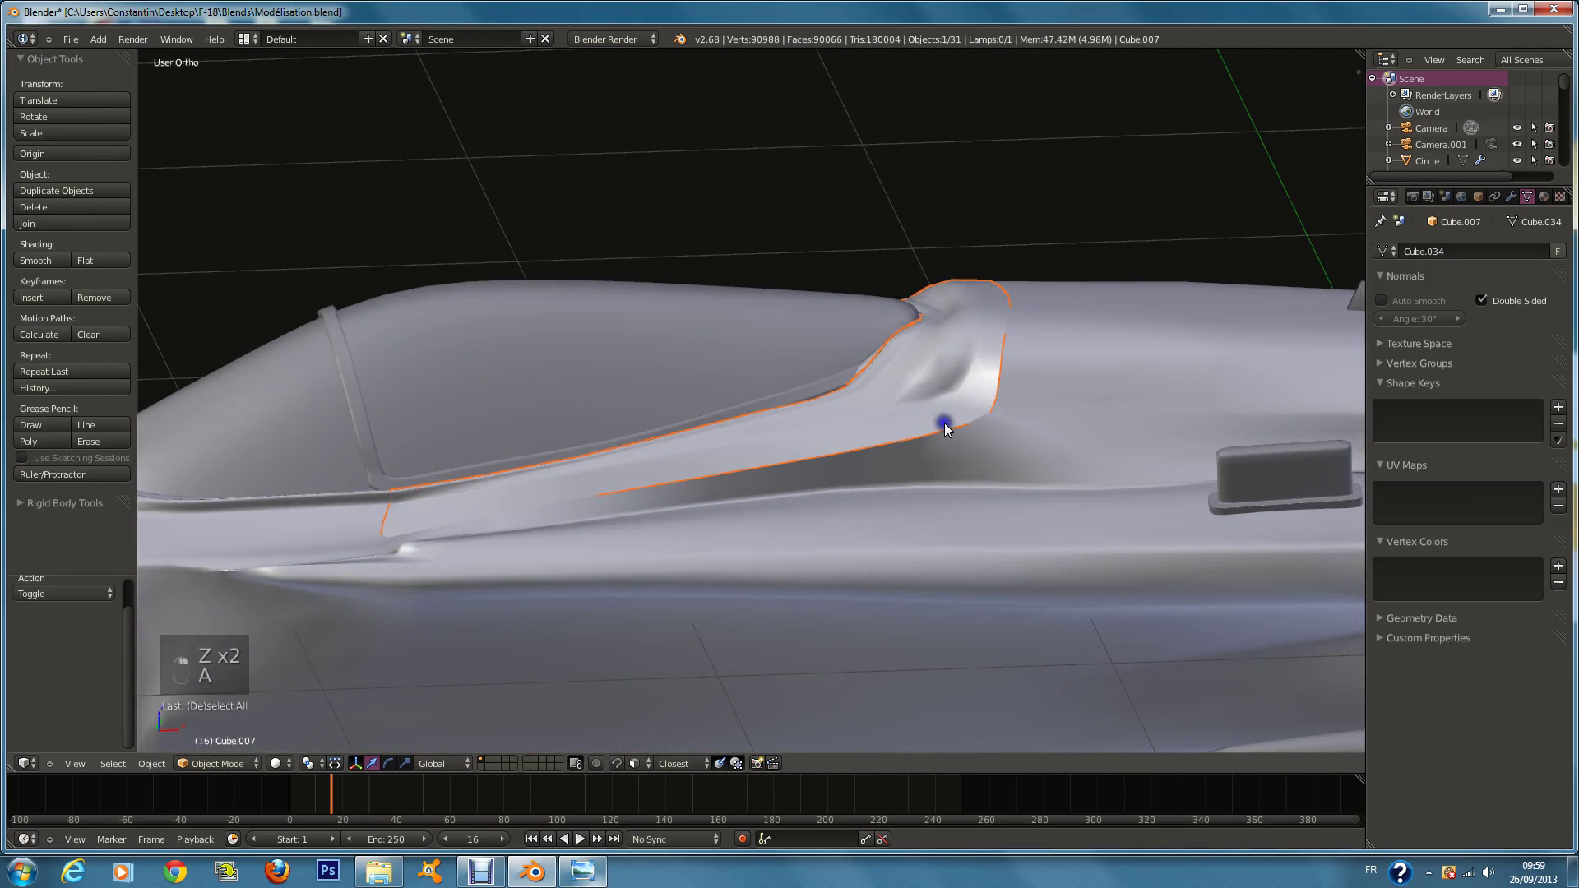
Step: Extrude the detached panel's lower and rear border edges inward by about 0.009 and return to object mode
key("Tab")
key("z")
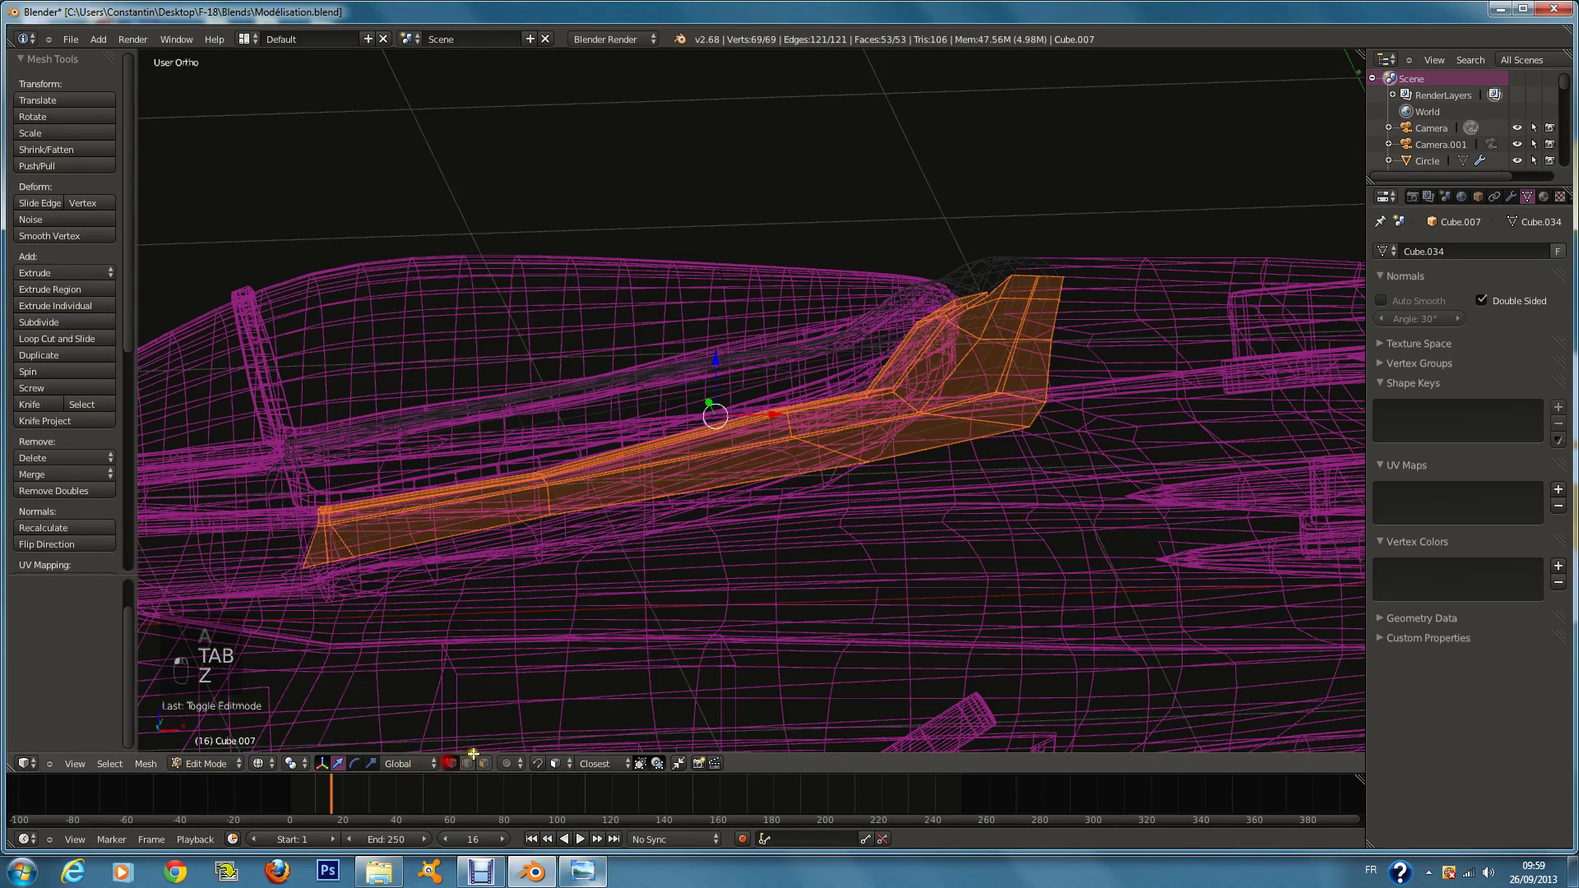
key("a")
scroll(1062, 450, "up", 1)
right_click(1072, 439, "alt")
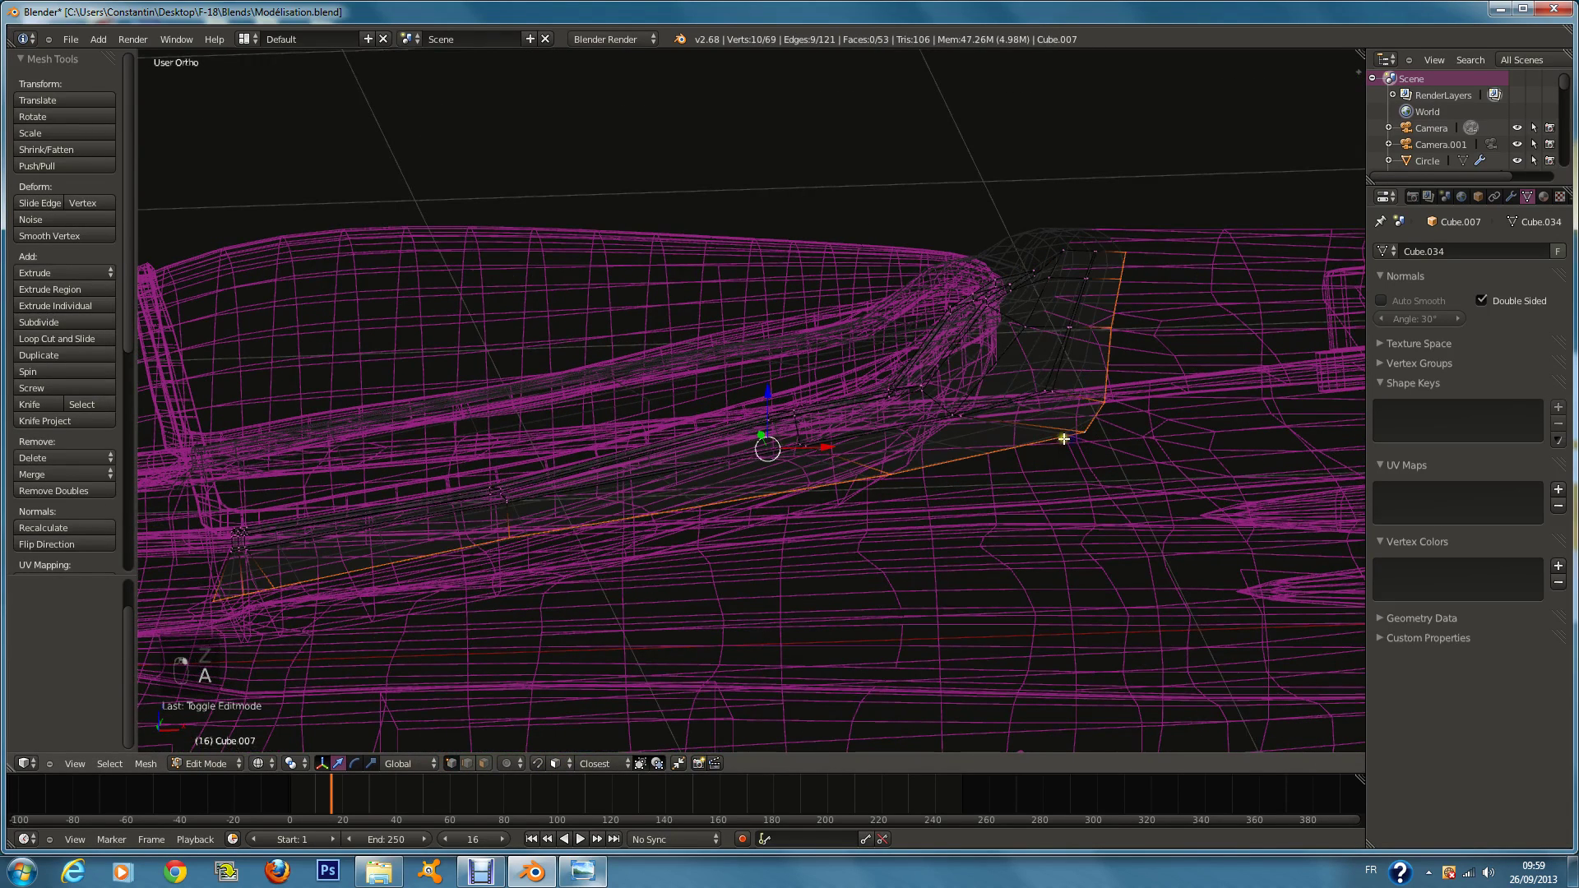
key("z")
key("e")
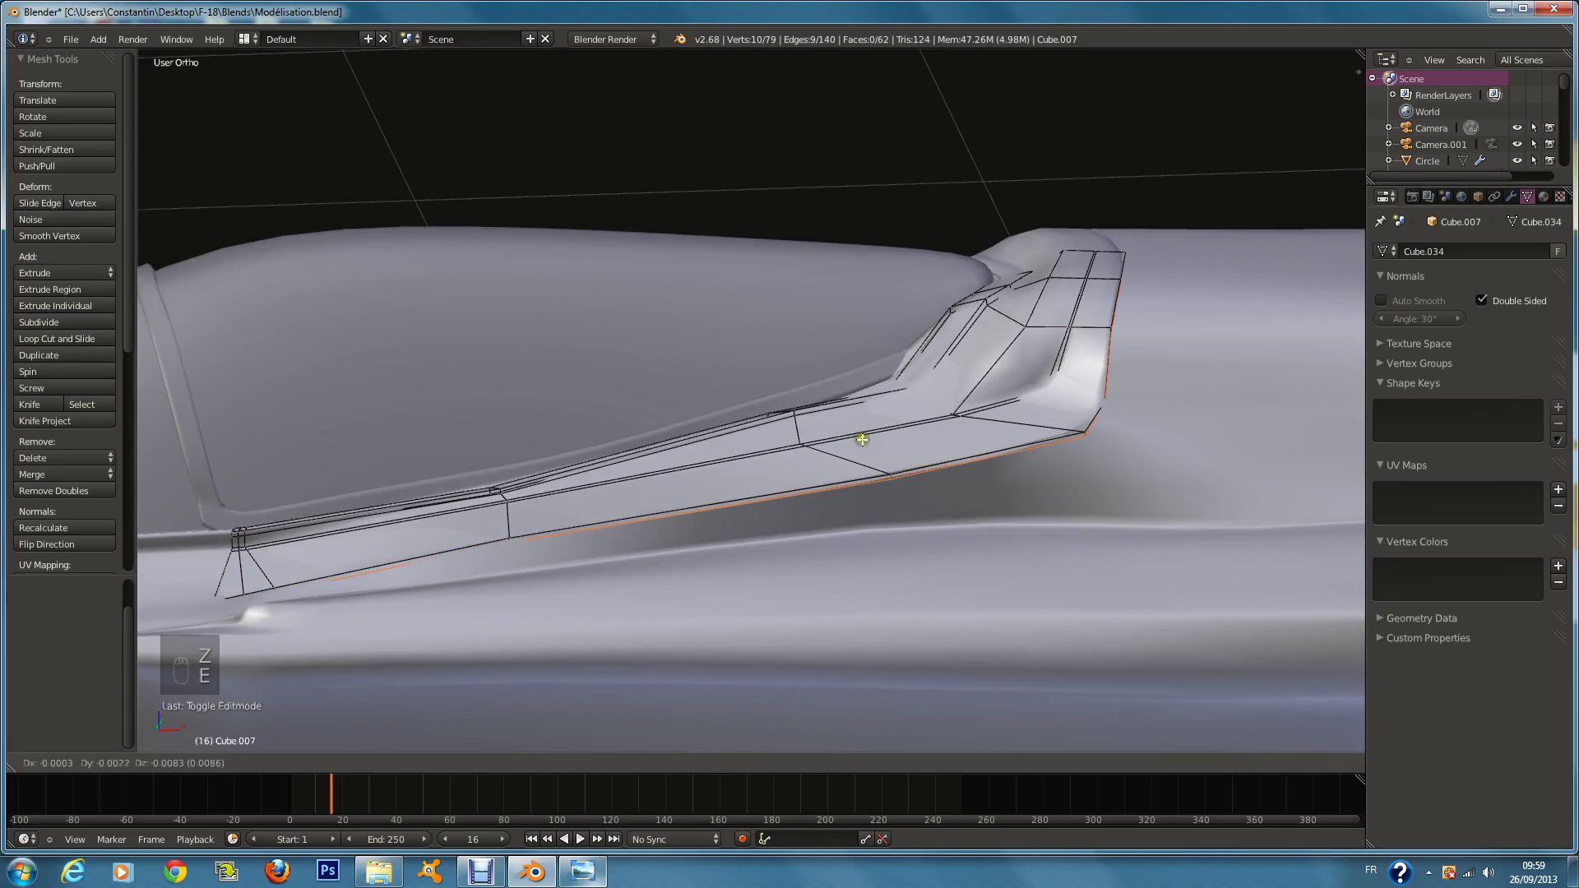
left_click(861, 439)
key("Tab")
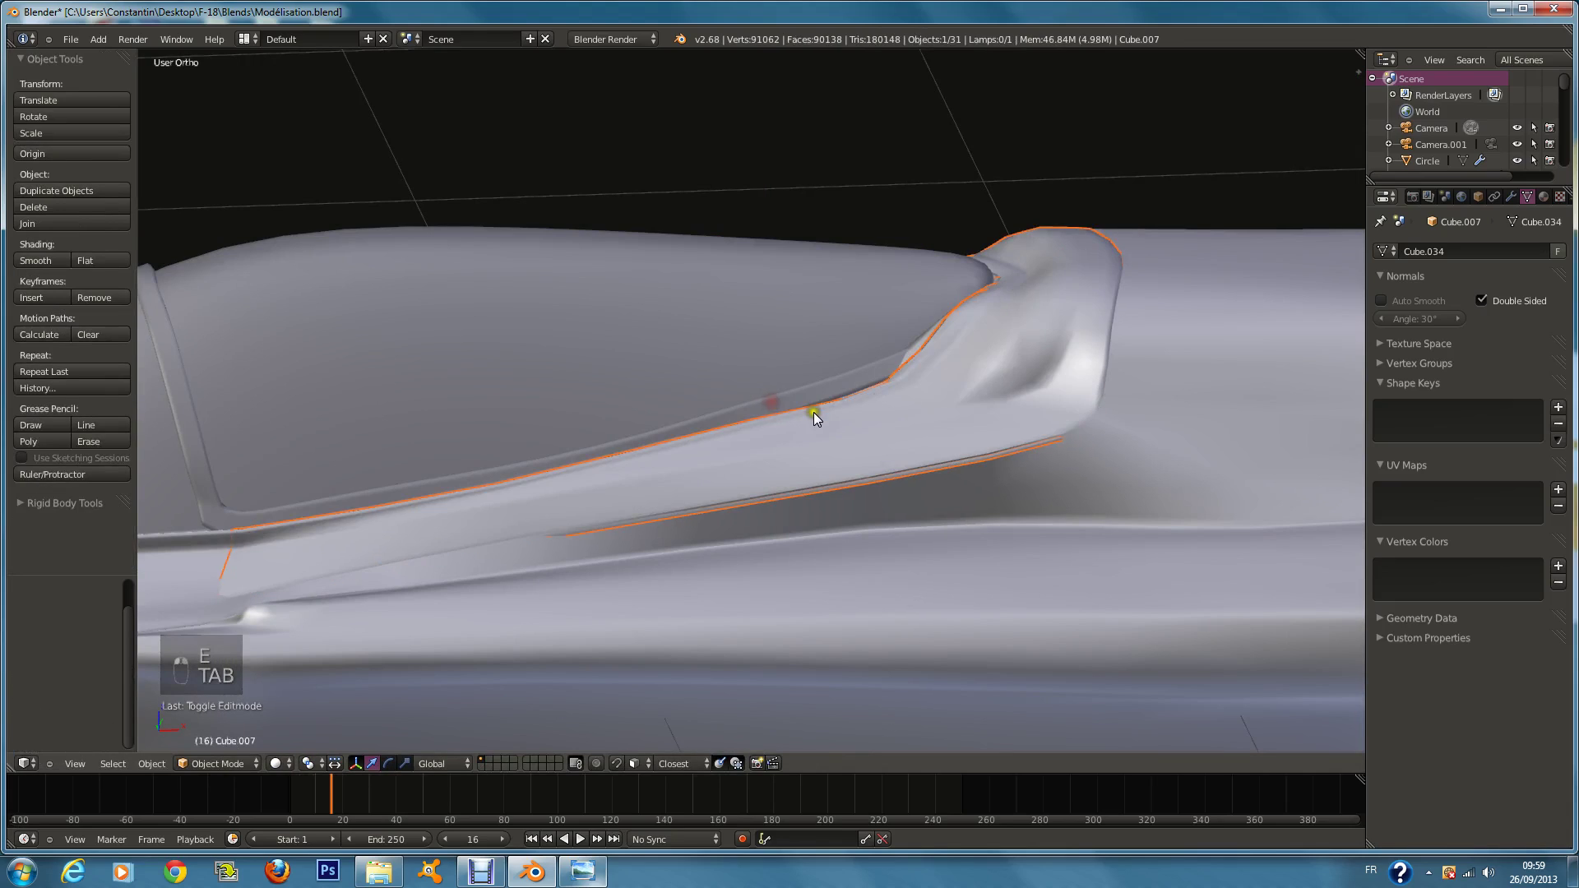
Step: Move the panel's extruded border edges 0.005 along Y and save the file
middle_click_drag(813, 412, 855, 436)
key("Tab")
key("z")
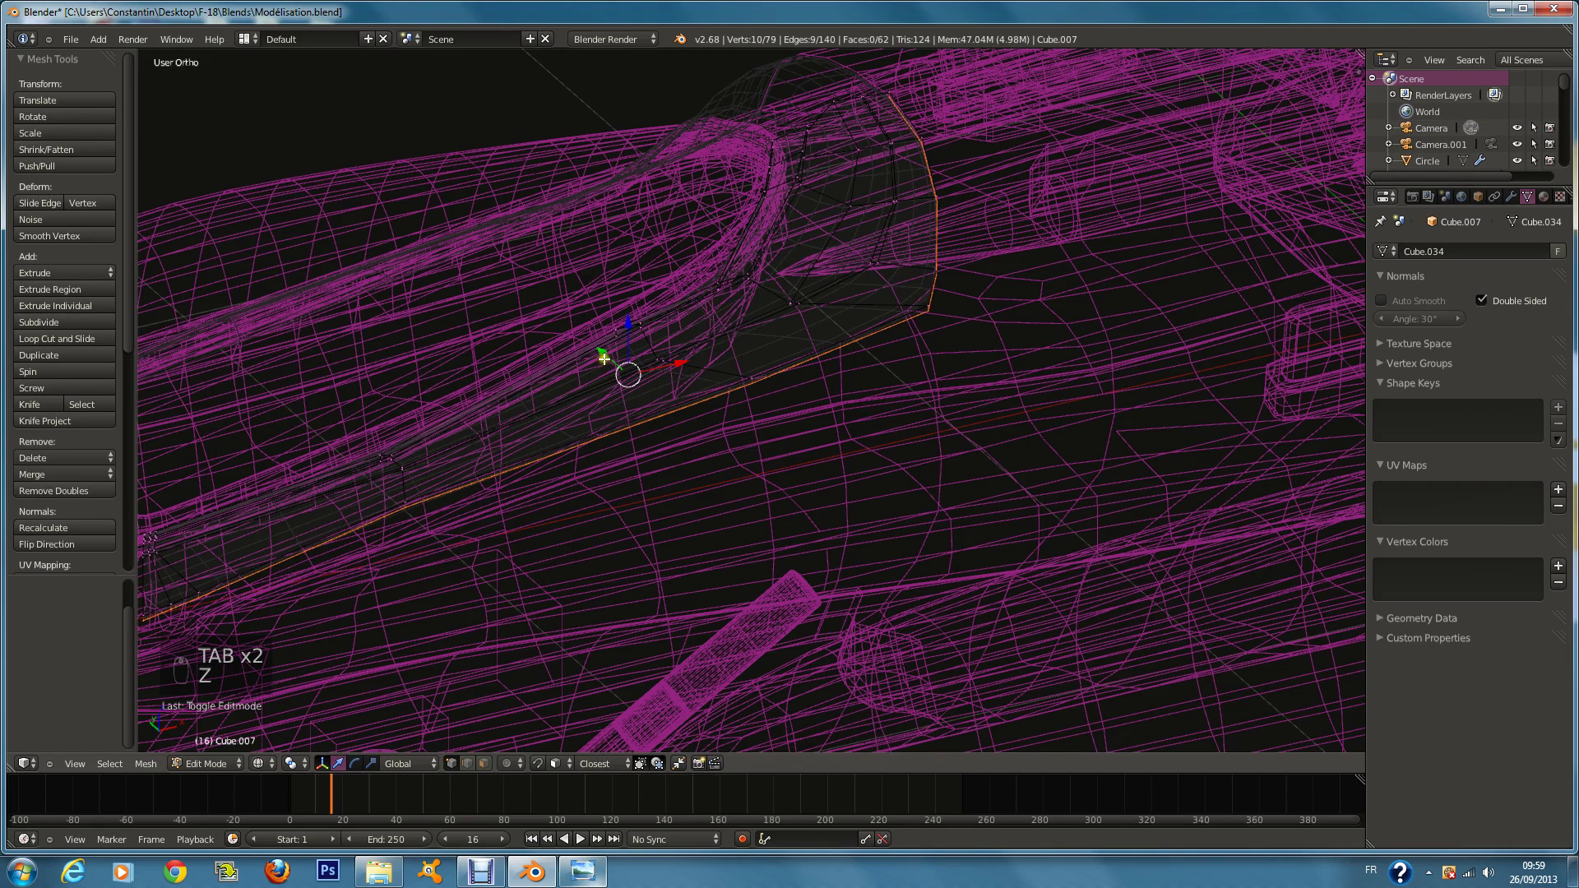
left_click_drag(605, 359, 602, 359)
key("z")
mouse_move(945, 388)
middle_mouse_down()
mouse_move(856, 359)
mouse_move(773, 380)
middle_mouse_up()
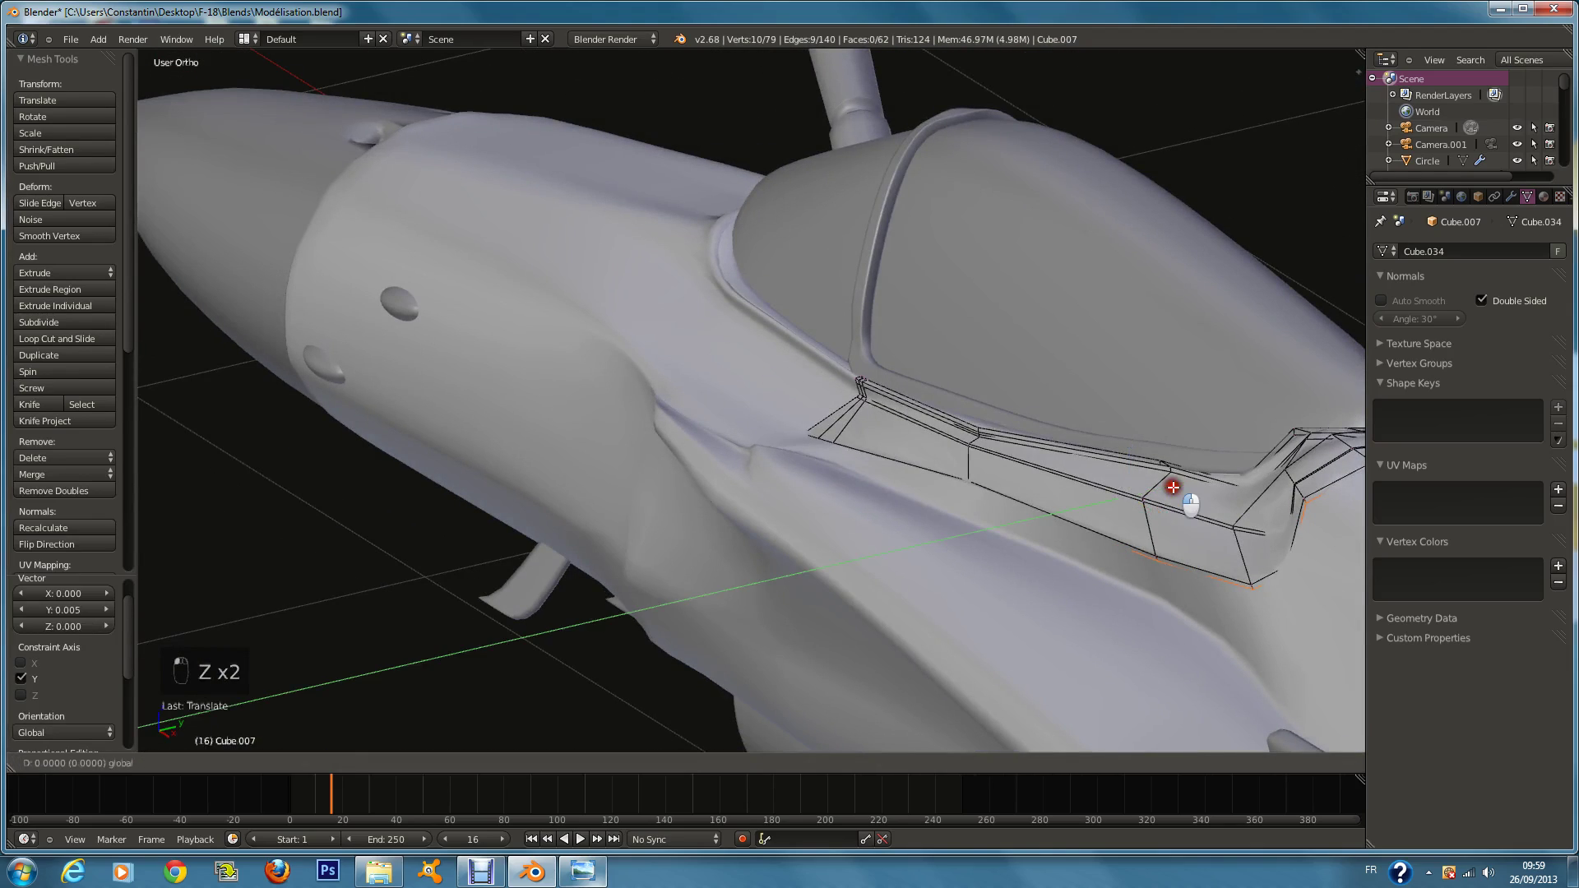
key("Tab")
key("ctrl+s")
Step: Add a lengthwise edge loop to the panel, slid close to its lower outer border, and save the file
key("Tab")
key("a")
key("a")
key("ctrl+r")
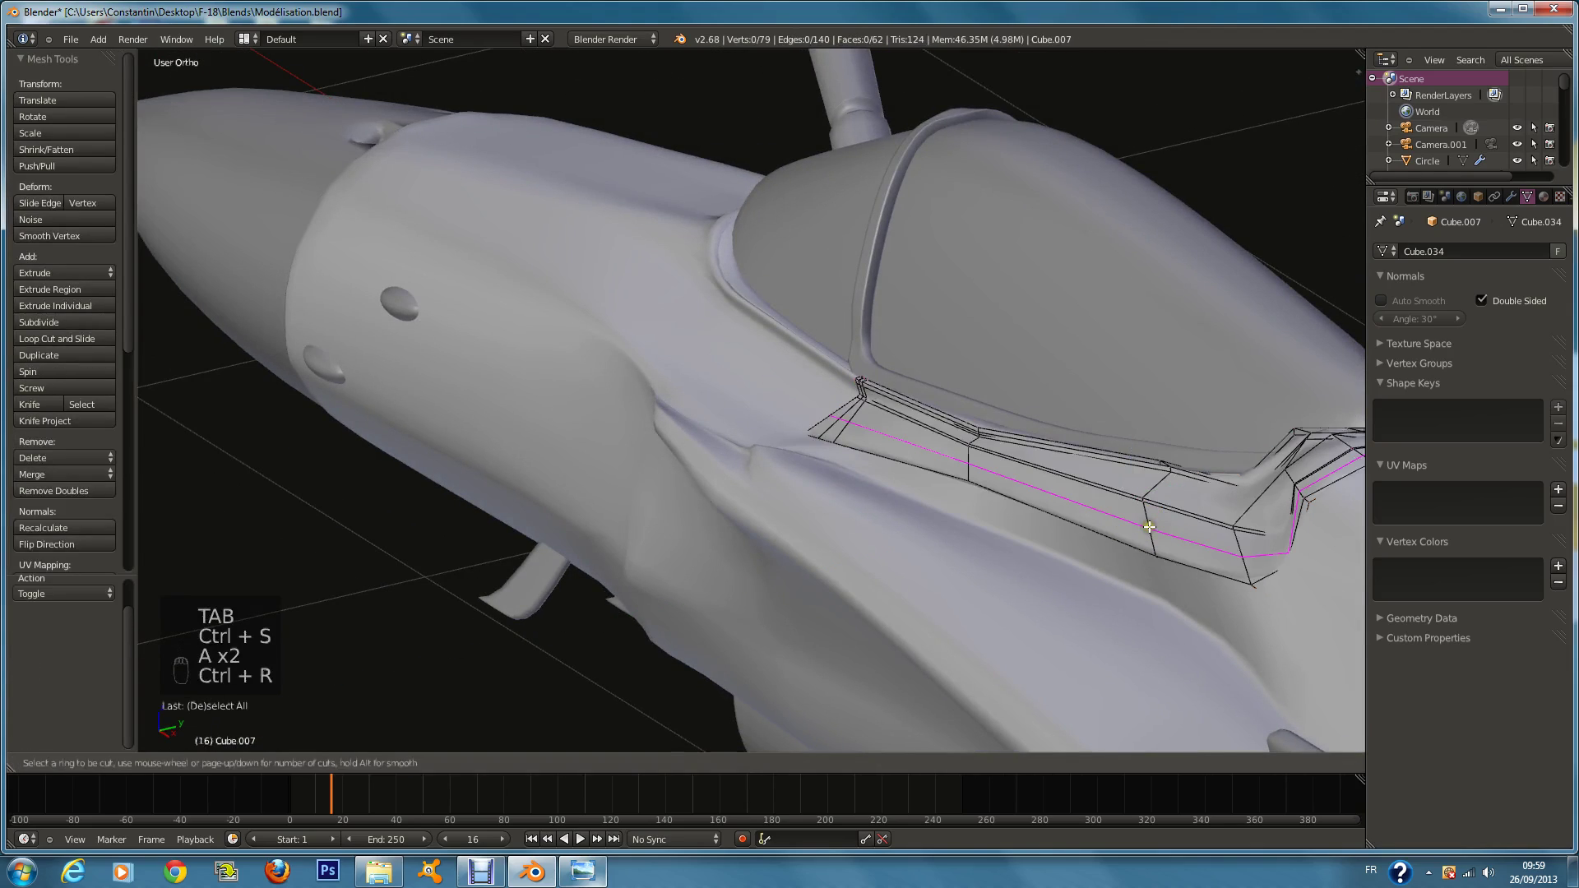
left_click(1147, 536)
left_click(1155, 552)
key("Tab")
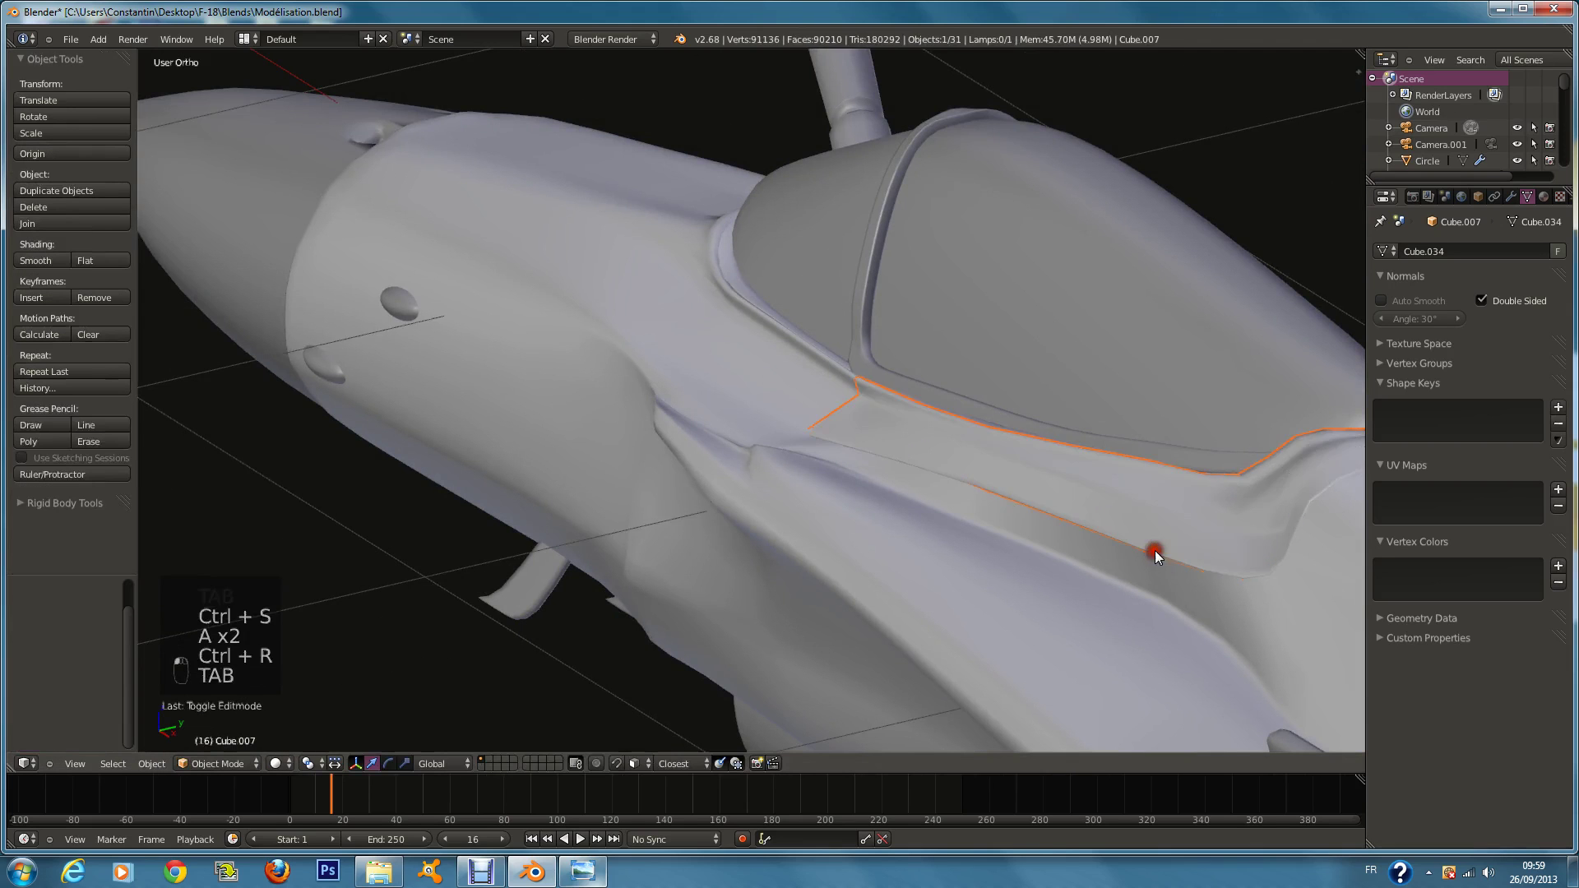
key("ctrl+s")
Step: Add an edge loop across the panel's rear section behind the canopy, slid with a factor of 0.997
middle_click_drag(1155, 550, 1232, 549)
scroll(1231, 549, "up", 2)
key("Tab")
scroll(1026, 411, "up", 1)
middle_click_drag(1024, 424, 1091, 416)
key("a")
key("ctrl+r")
left_click(779, 185)
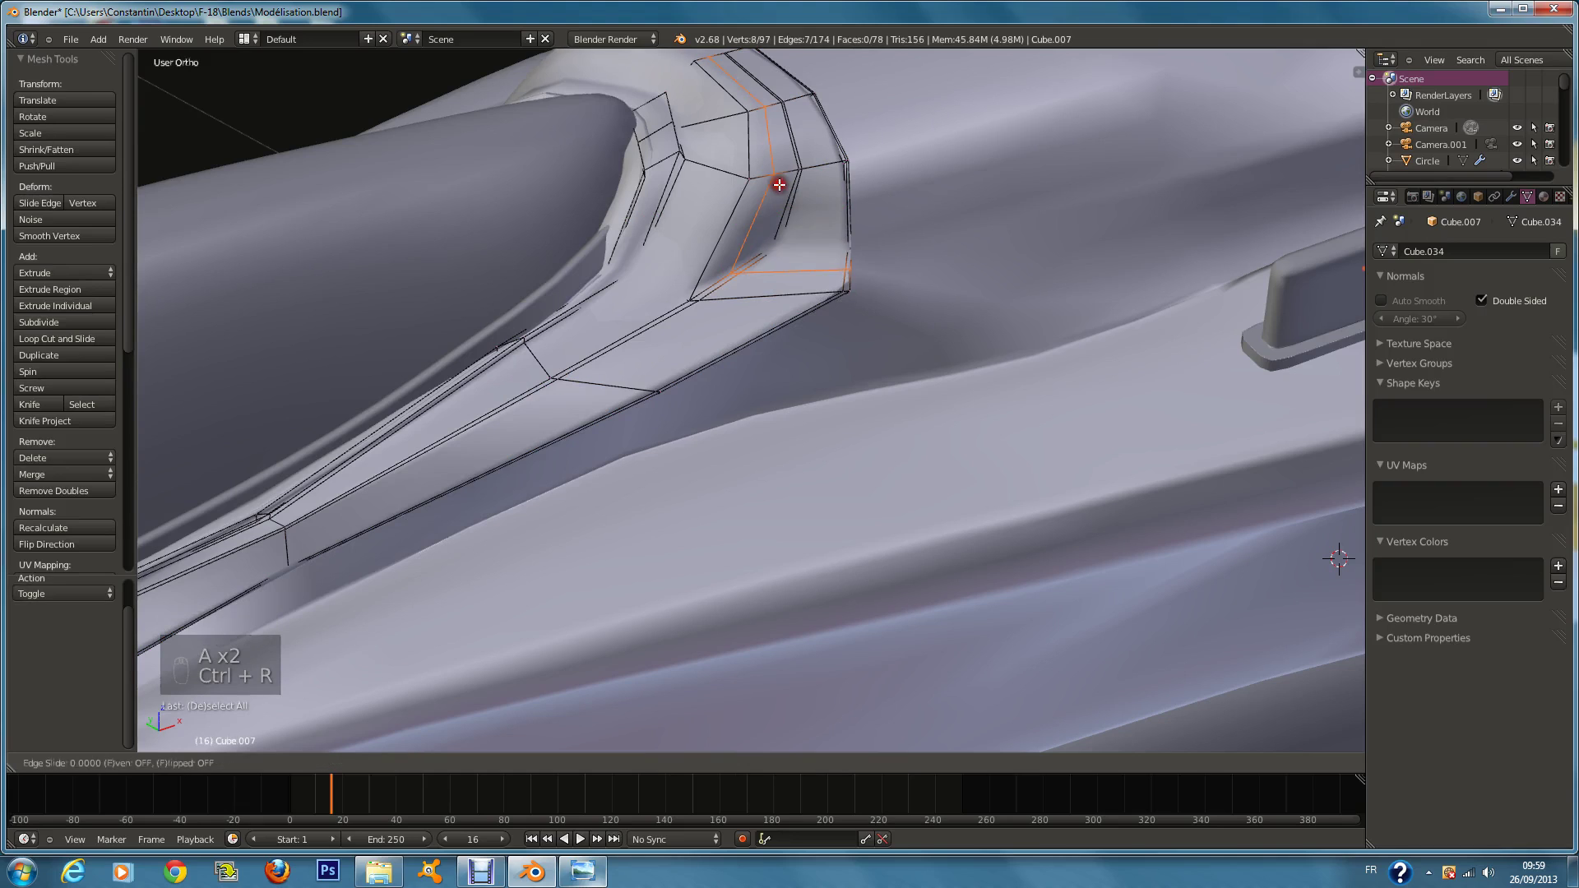
left_click(808, 193)
Step: Add two lengthwise edge loops to the panel, slid close to the inner ridge beside the canopy
key("ctrl+r")
left_click(753, 177)
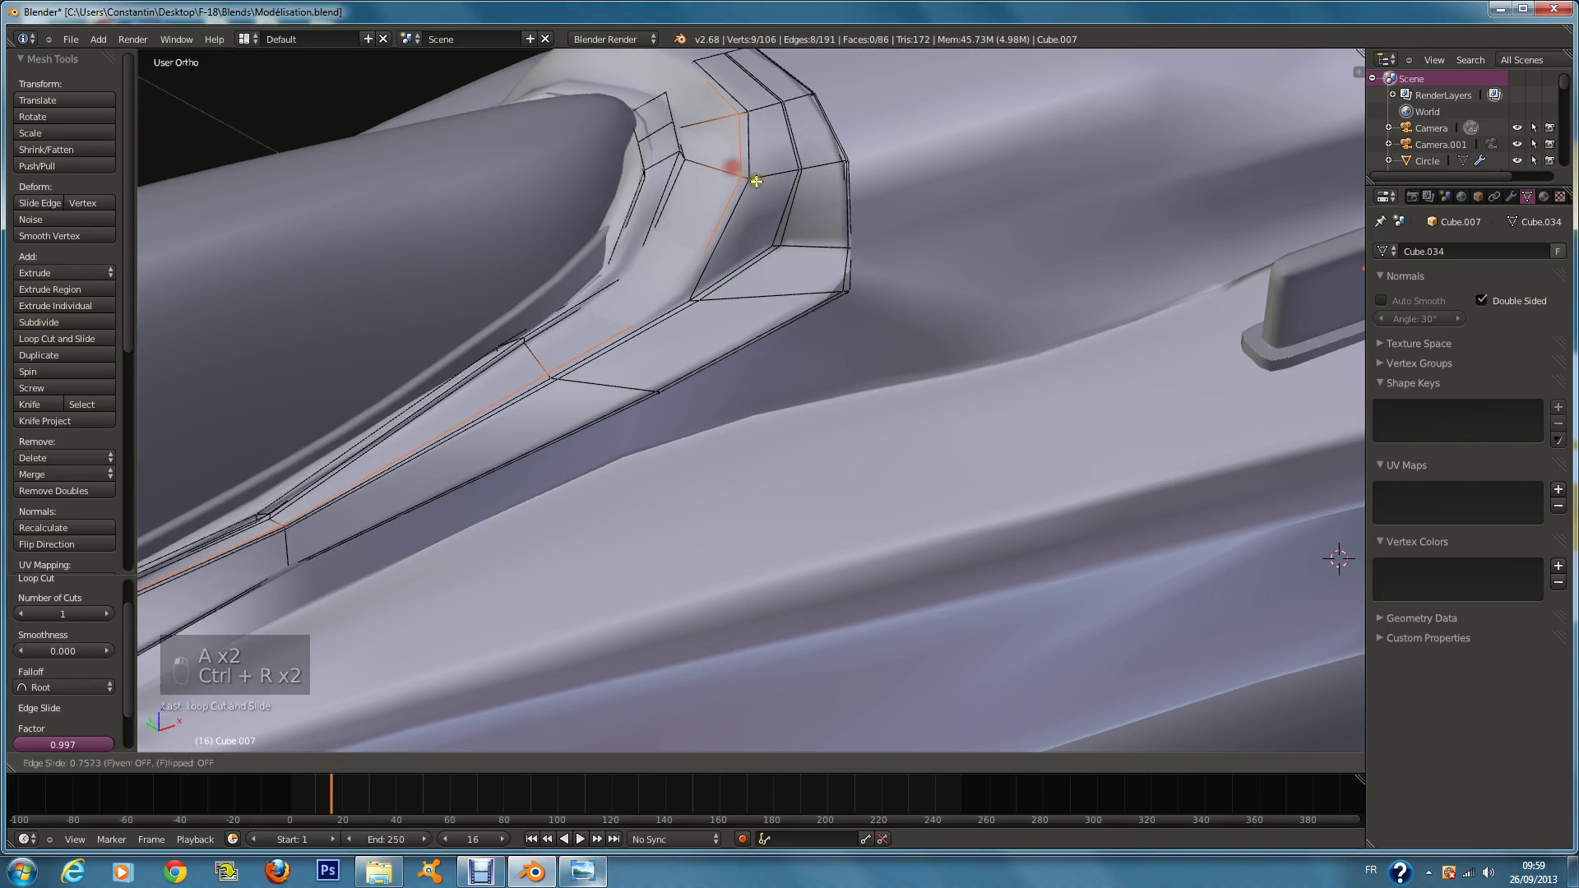
left_click(700, 163)
key("a")
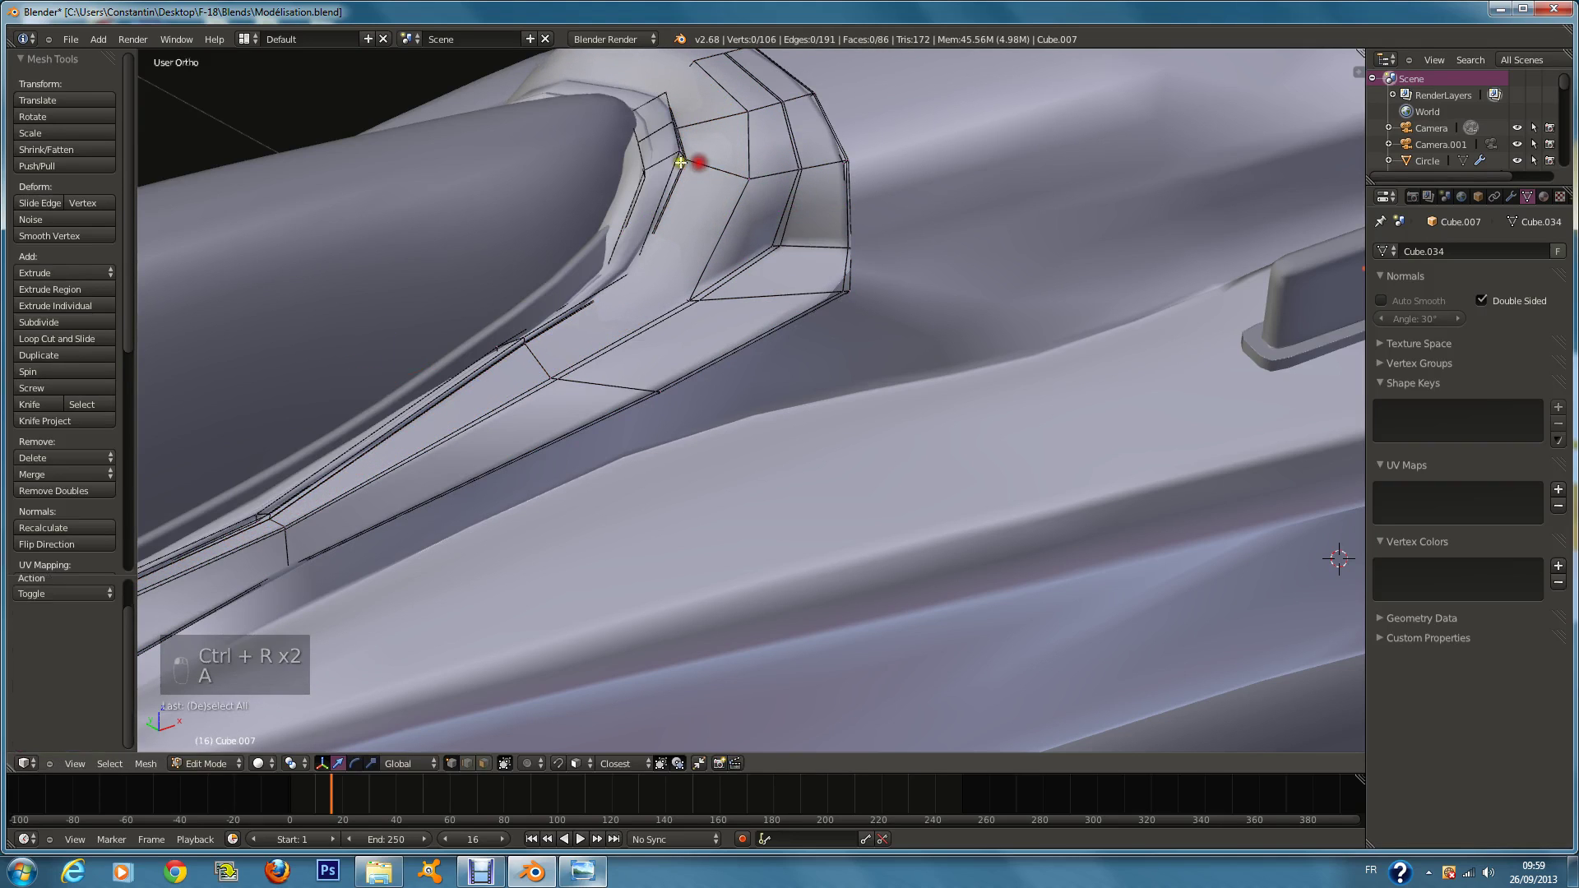
key("ctrl+r")
left_click(662, 149)
left_click(674, 154)
key("a")
key("ctrl+r")
left_click(668, 149)
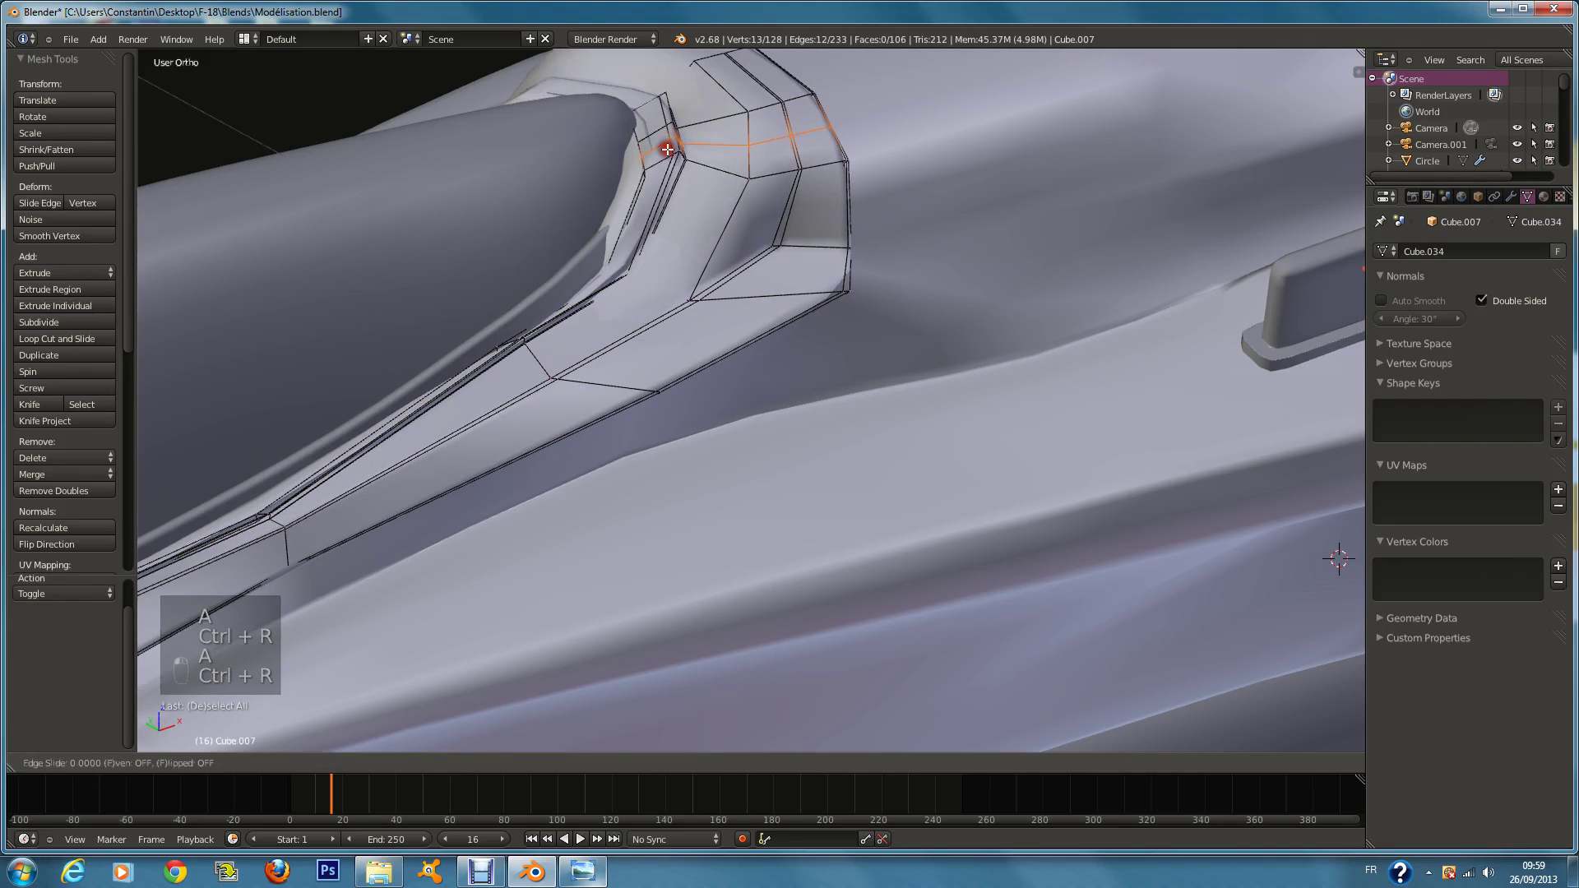
right_click(667, 149)
key("ctrl+z")
Step: Add a lengthwise edge loop slid to a factor of -1.000 at the panel's inner border, and remove doubles from the whole mesh
key("ctrl+r")
left_click(633, 134)
left_click(596, 151)
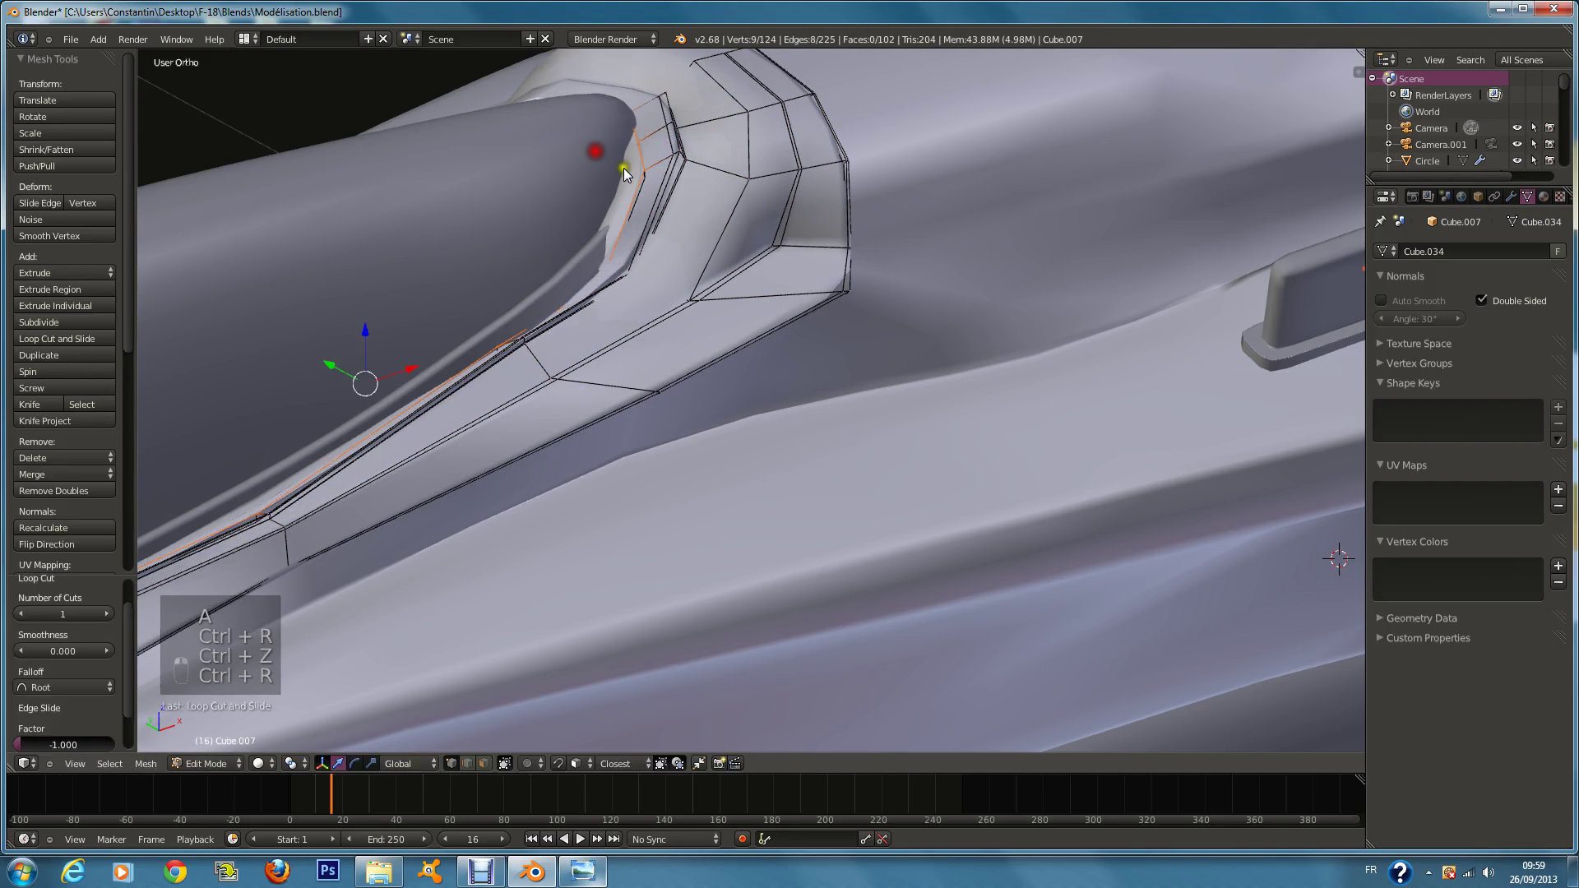
key("a")
key("a")
key("a")
key("a")
key("a")
key("a")
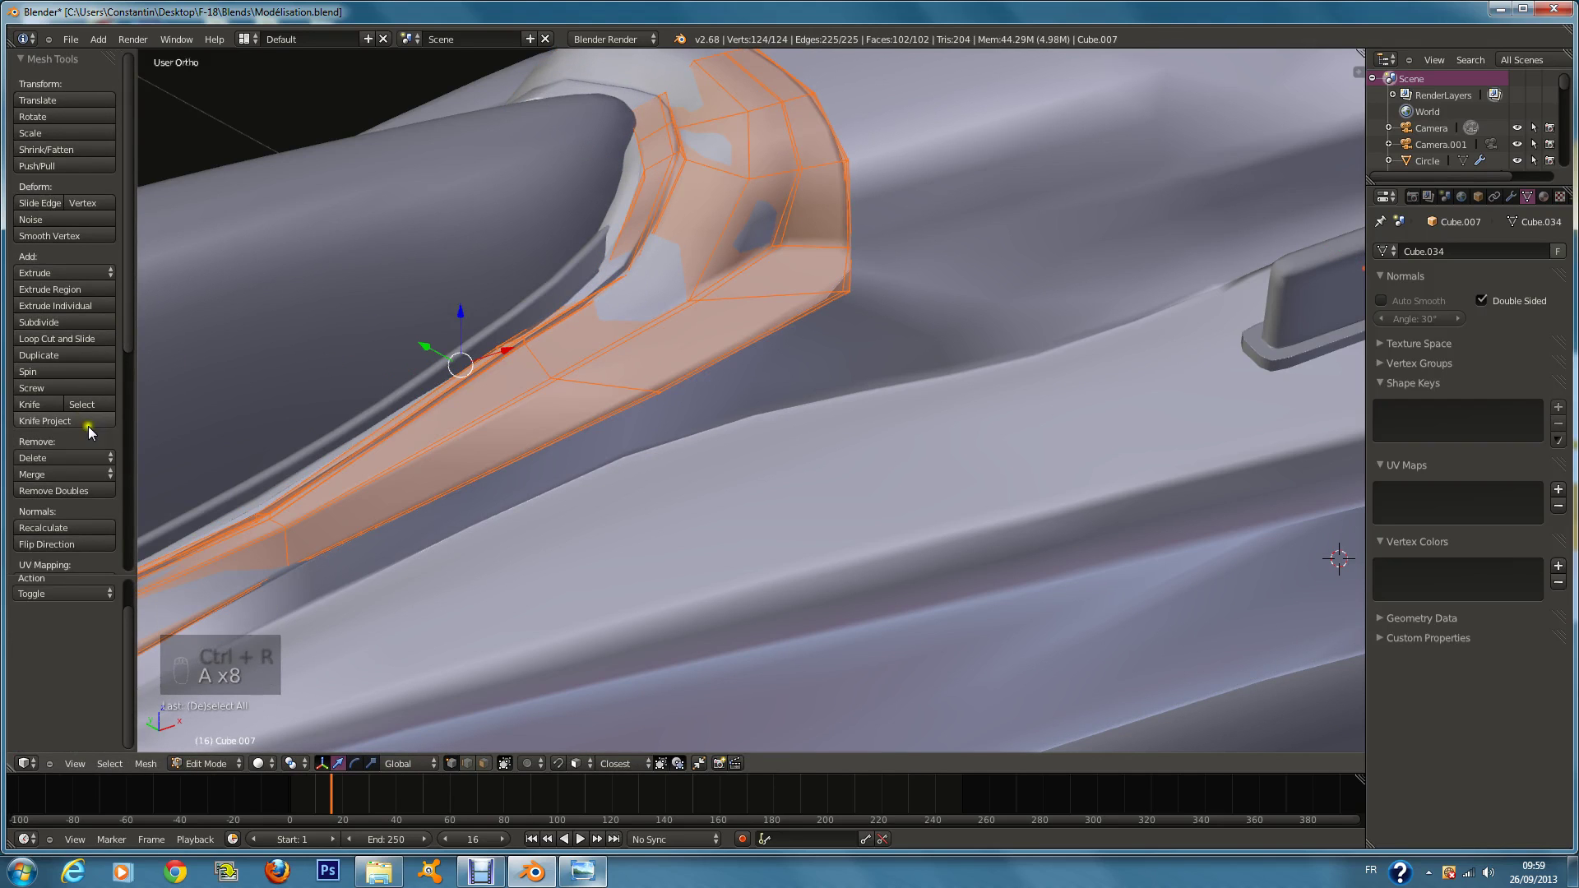
left_click(81, 490)
key("a")
Step: Add two more lengthwise edge loops, one close to the panel's innermost border and one along the outer side of the inner ridge
key("ctrl+r")
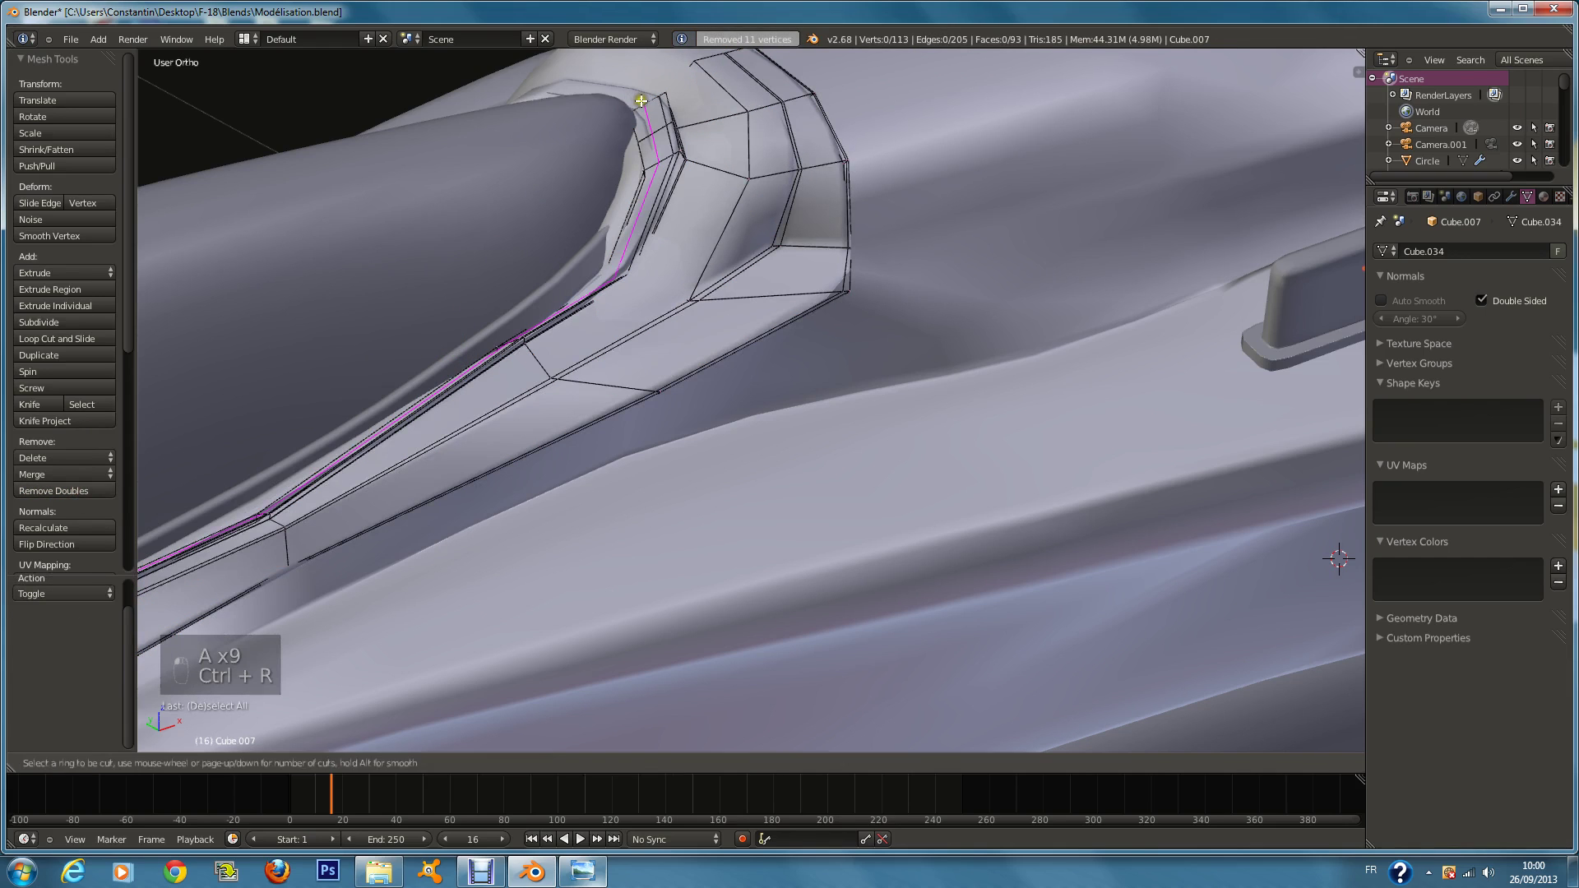
left_click(641, 100)
left_click(627, 103)
key("a")
key("ctrl+r")
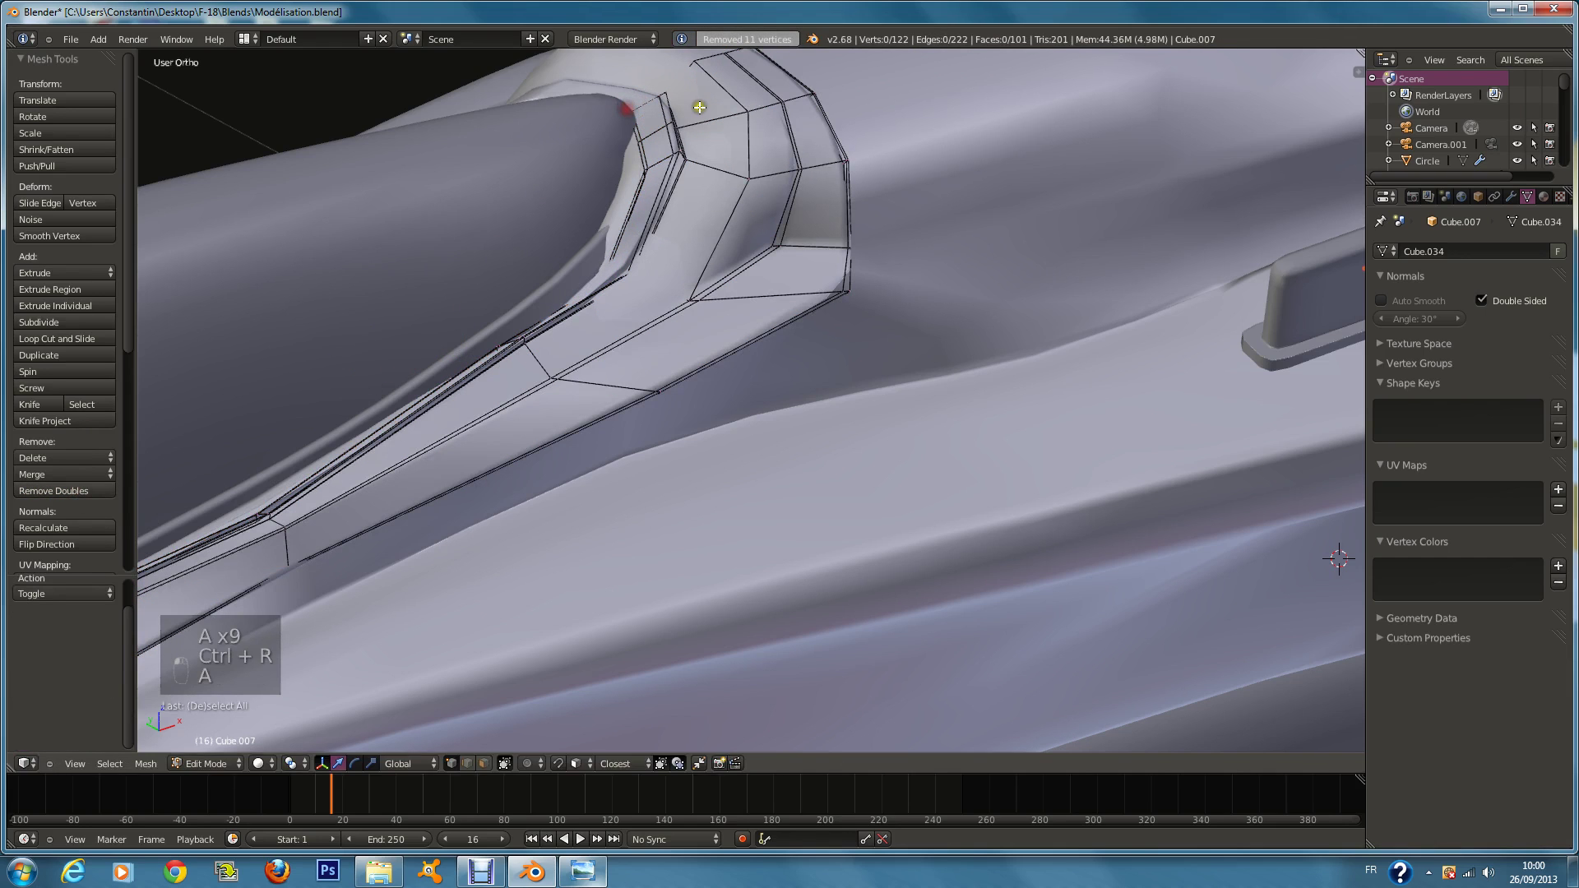
left_click(701, 105)
left_click(709, 114)
key("a")
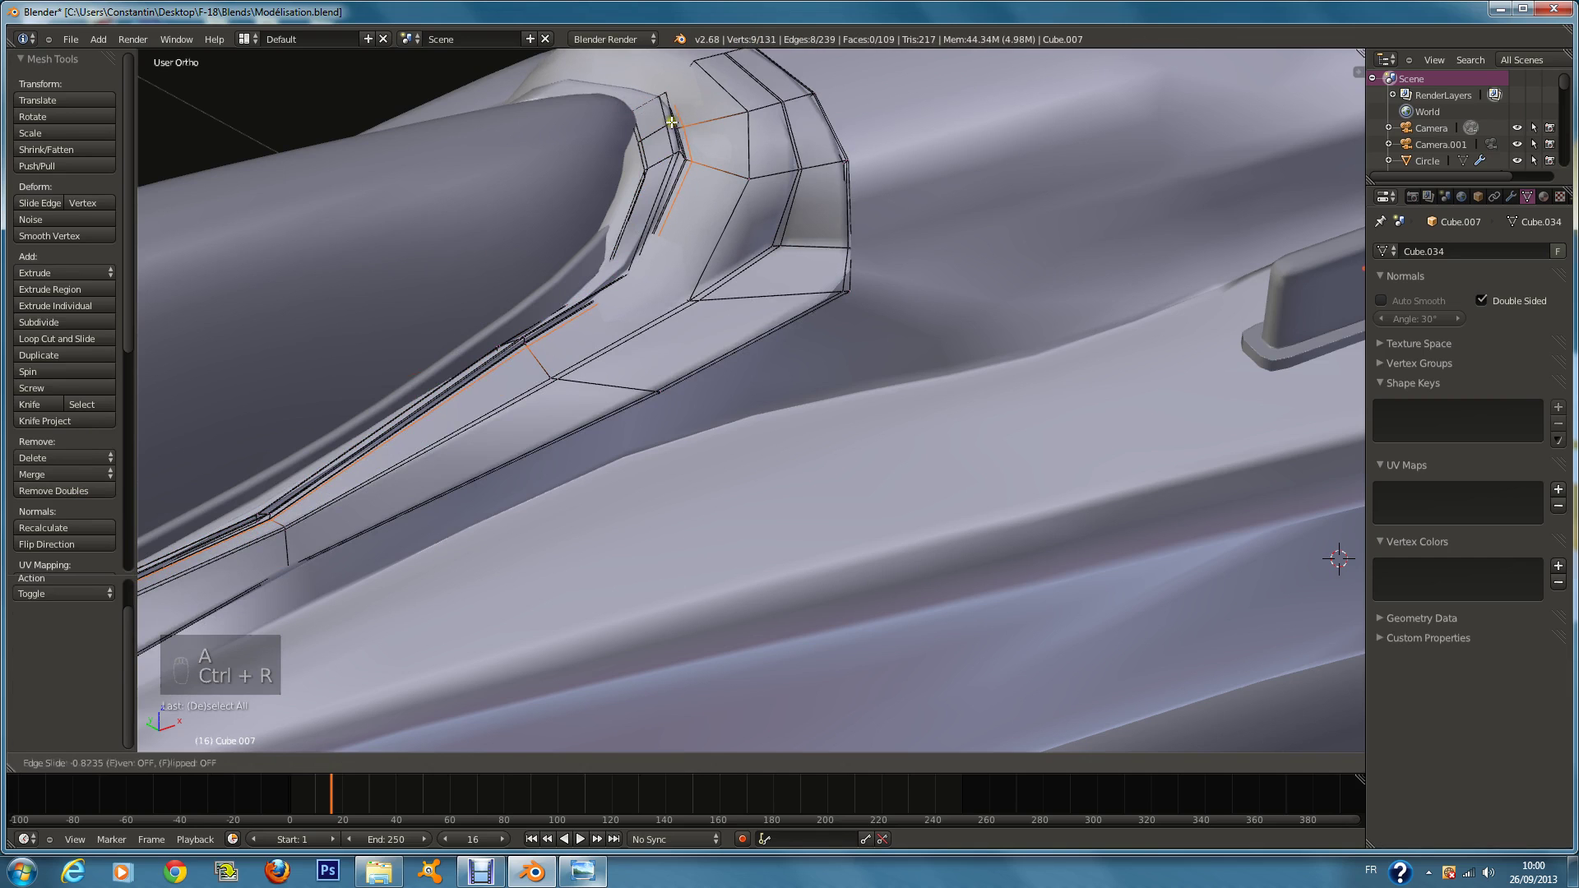
Step: Add a lengthwise edge loop slid about 0.86 toward the panel's outer border, return to object mode, save the file and deselect everything
key("ctrl+r")
left_click(791, 94)
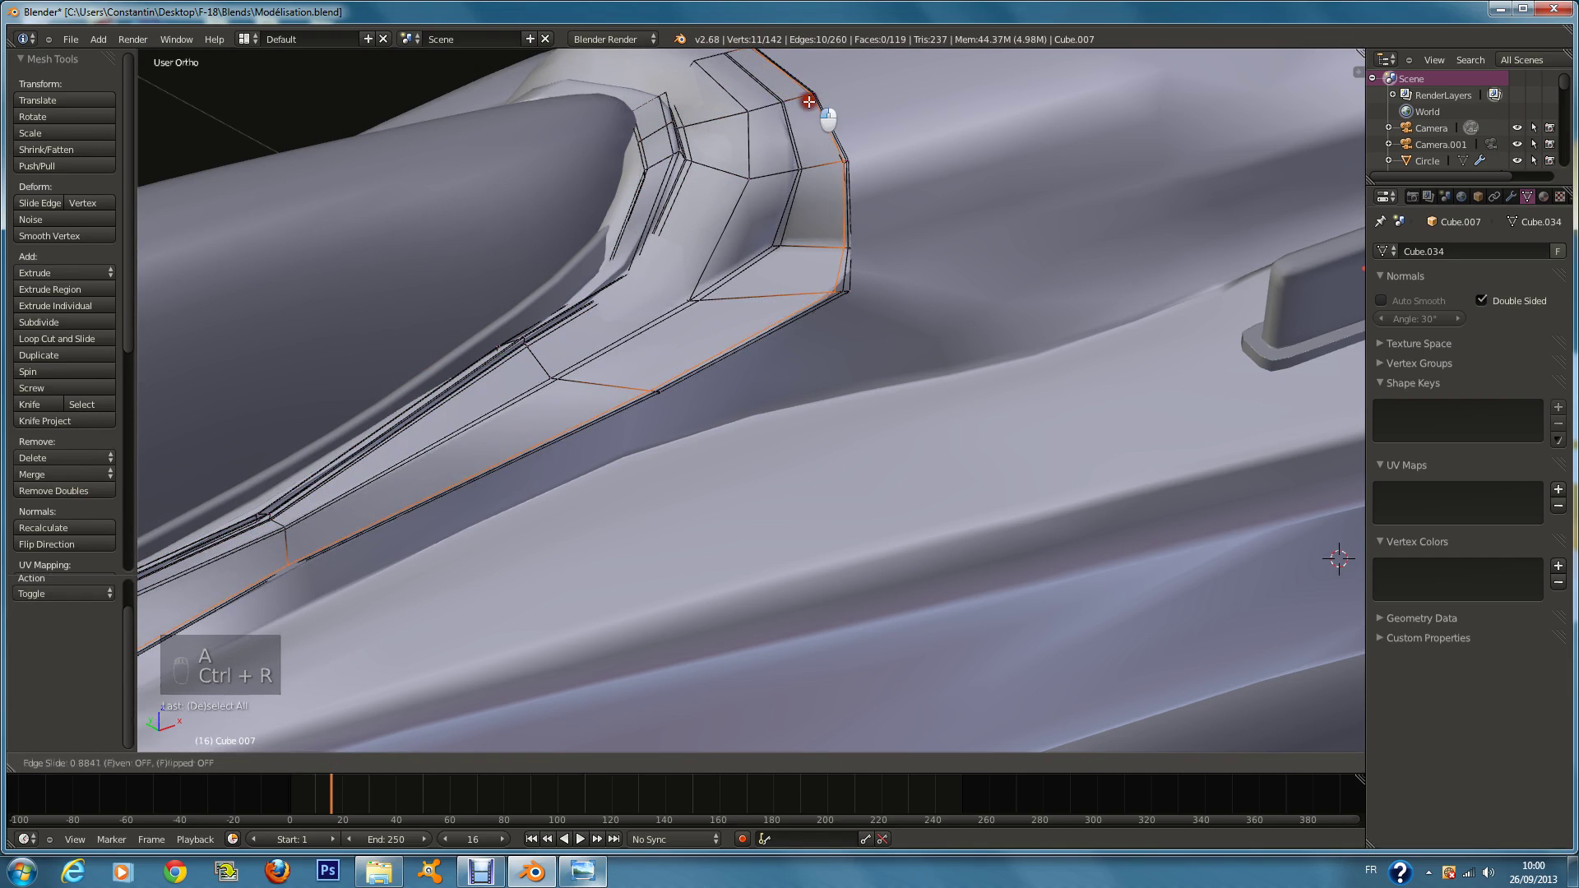
left_click(809, 101)
key("Tab")
scroll(793, 236, "down", 5)
key("ctrl+s")
middle_click_drag(793, 236, 680, 282)
scroll(807, 313, "up", 3)
key("a")
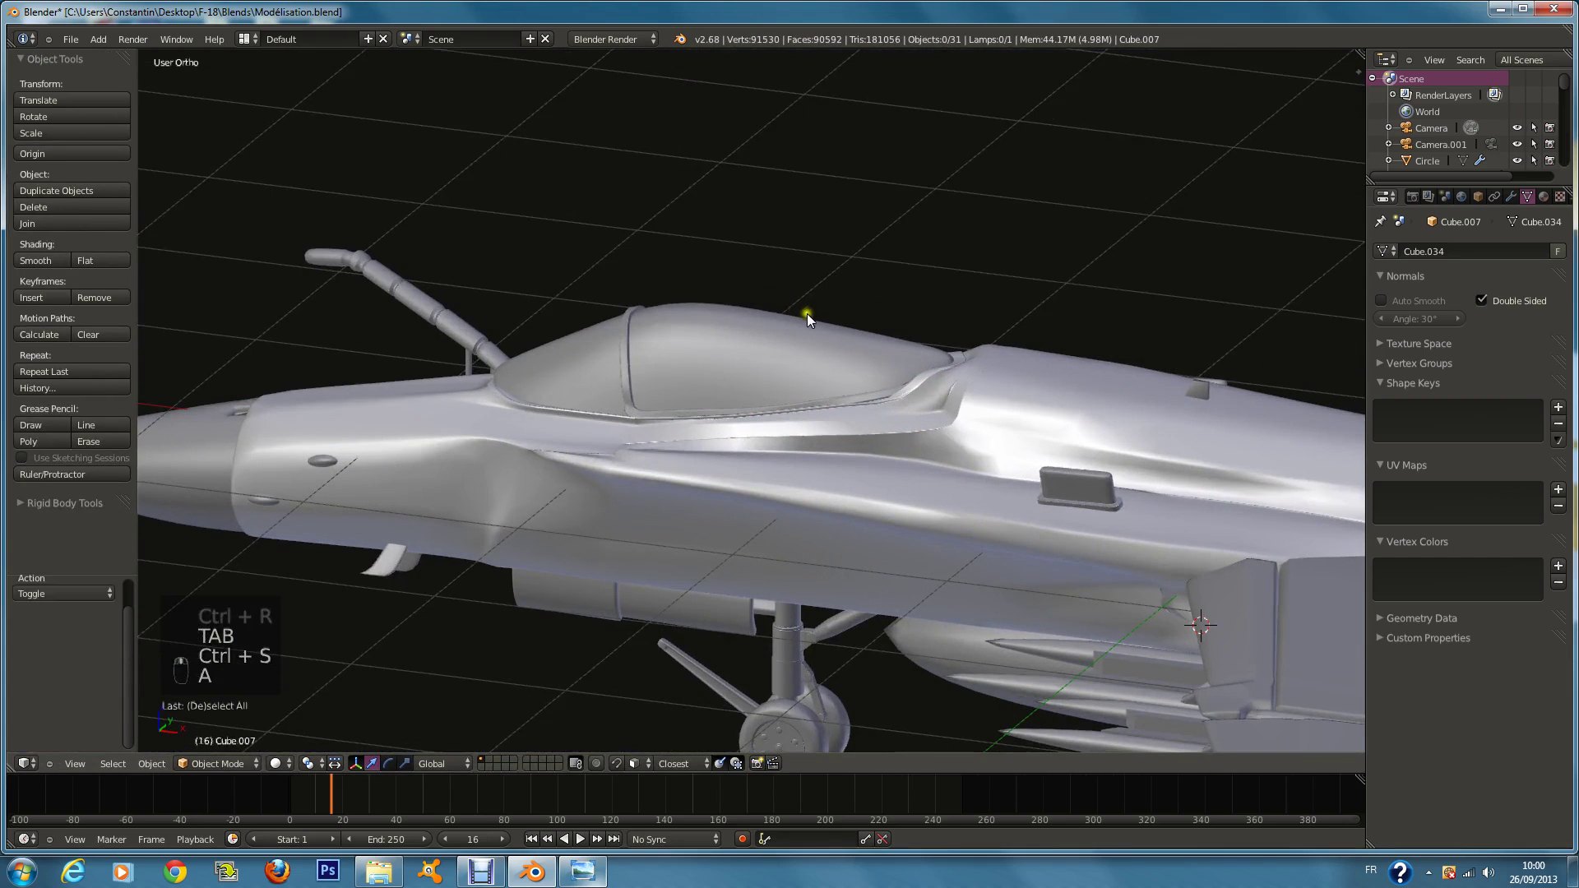
Step: Open the canopy glass mesh for editing in the front wireframe view
key("z")
right_click(946, 374)
scroll(946, 374, "up", 3)
middle_click_drag(970, 360, 910, 342)
key("z")
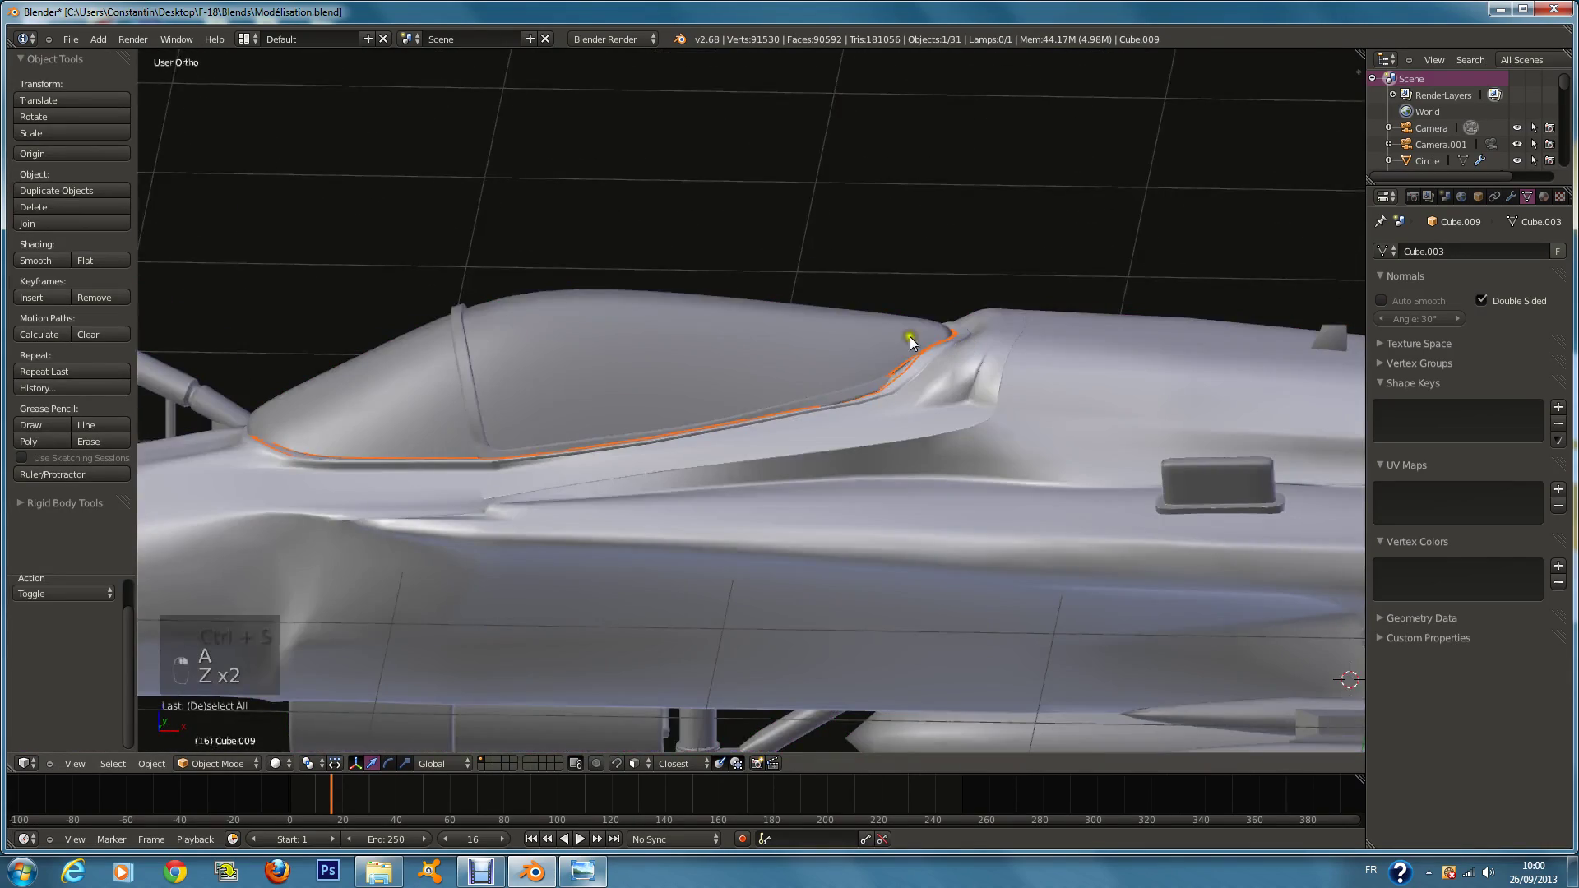
key("KP_1")
key("Tab")
key("z")
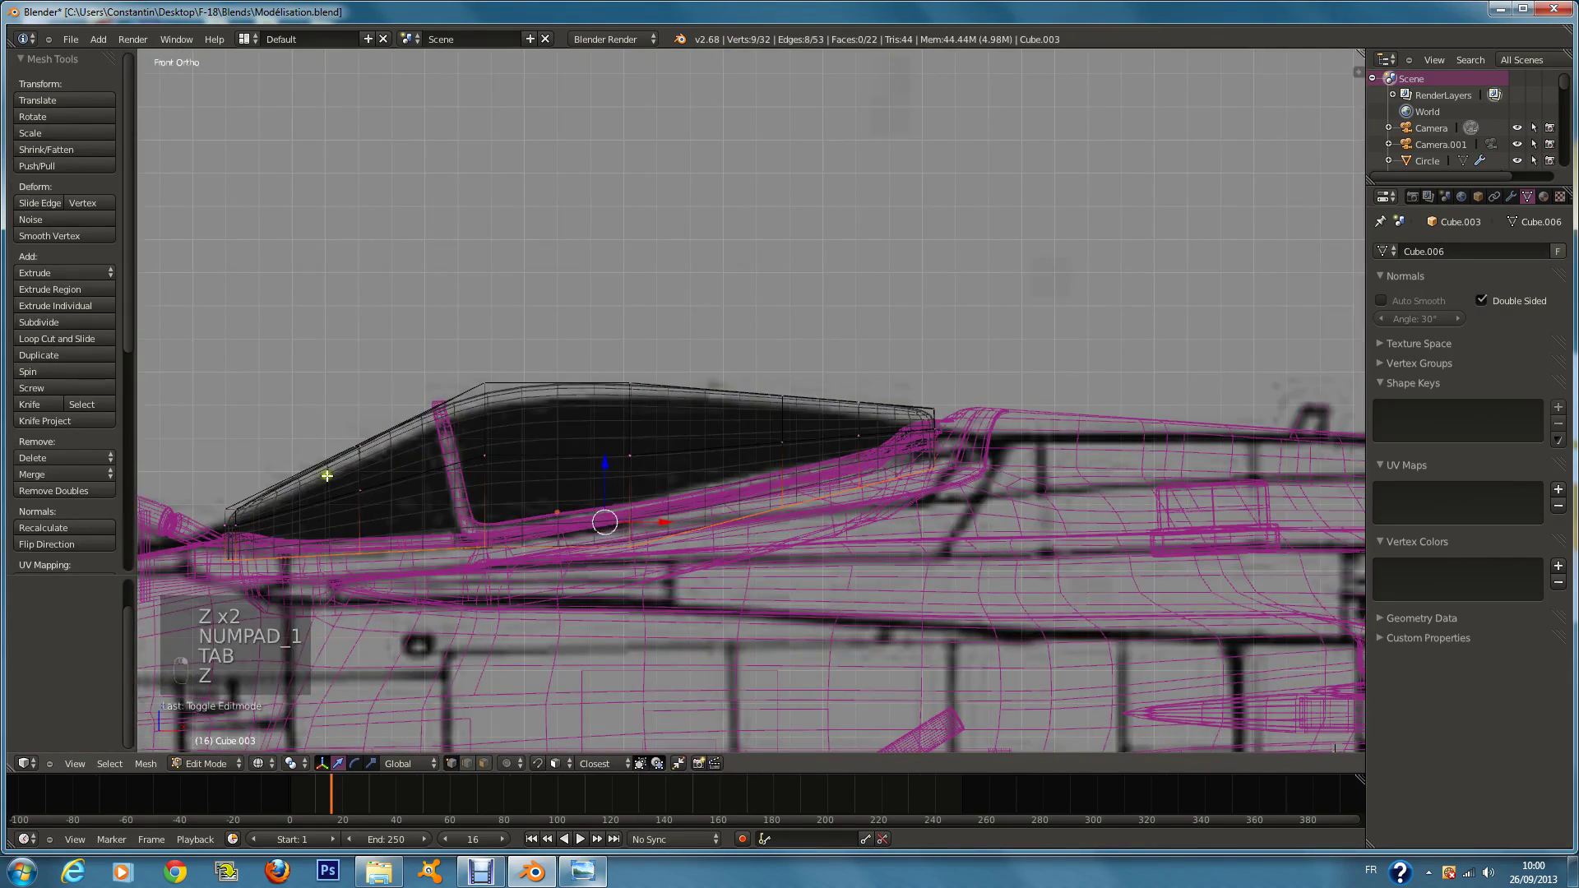
key("a")
key("ctrl+r")
left_click(472, 396)
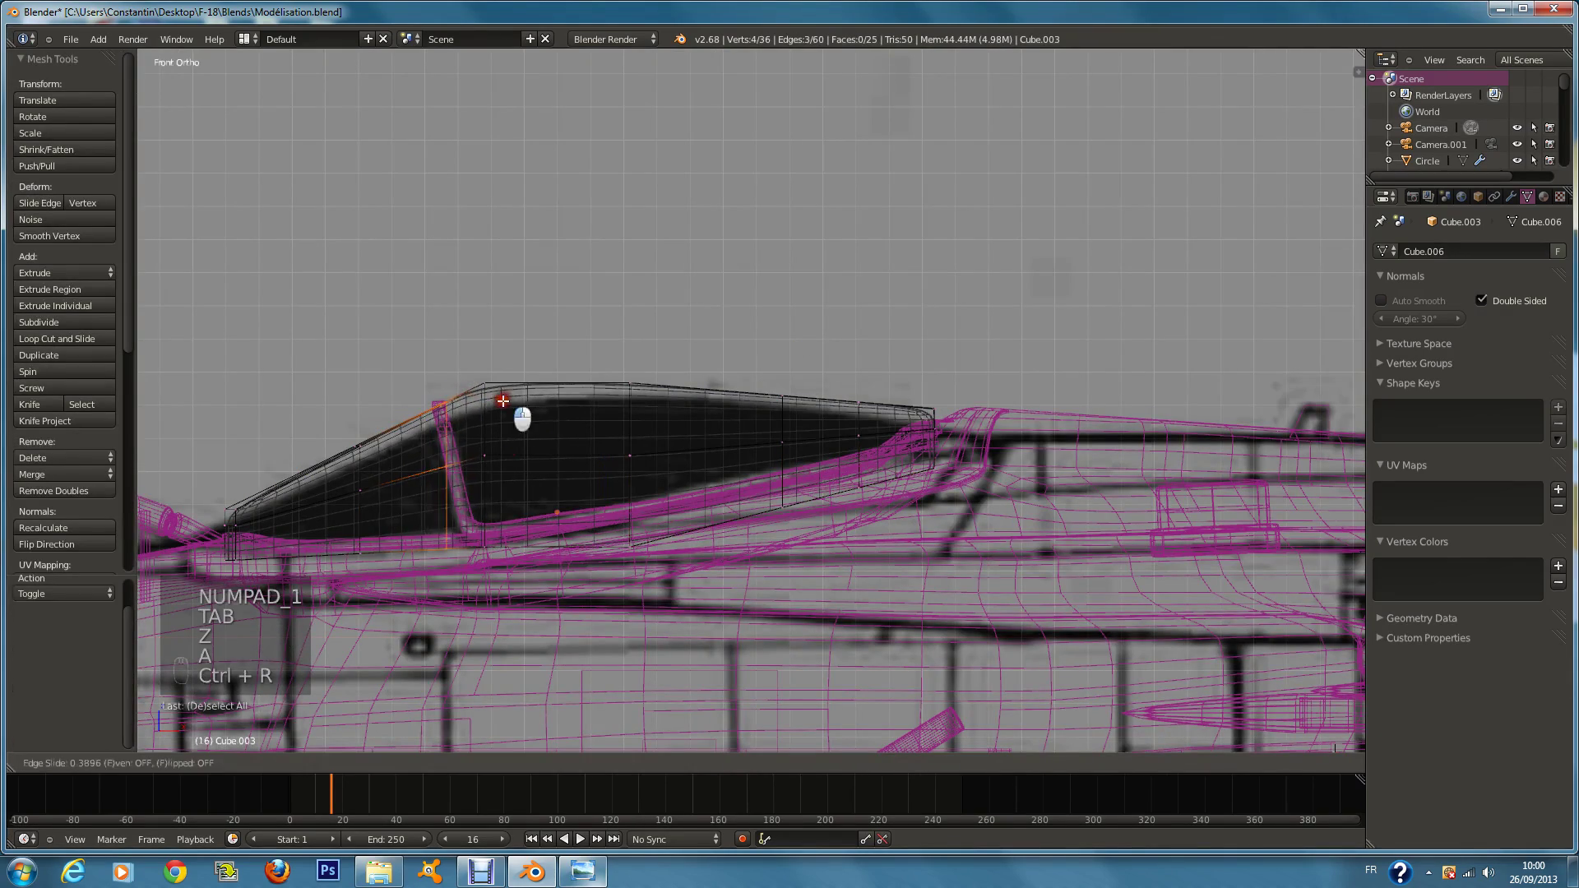
key("z")
key("ctrl+z")
key("z")
key("a")
key("a")
key("a")
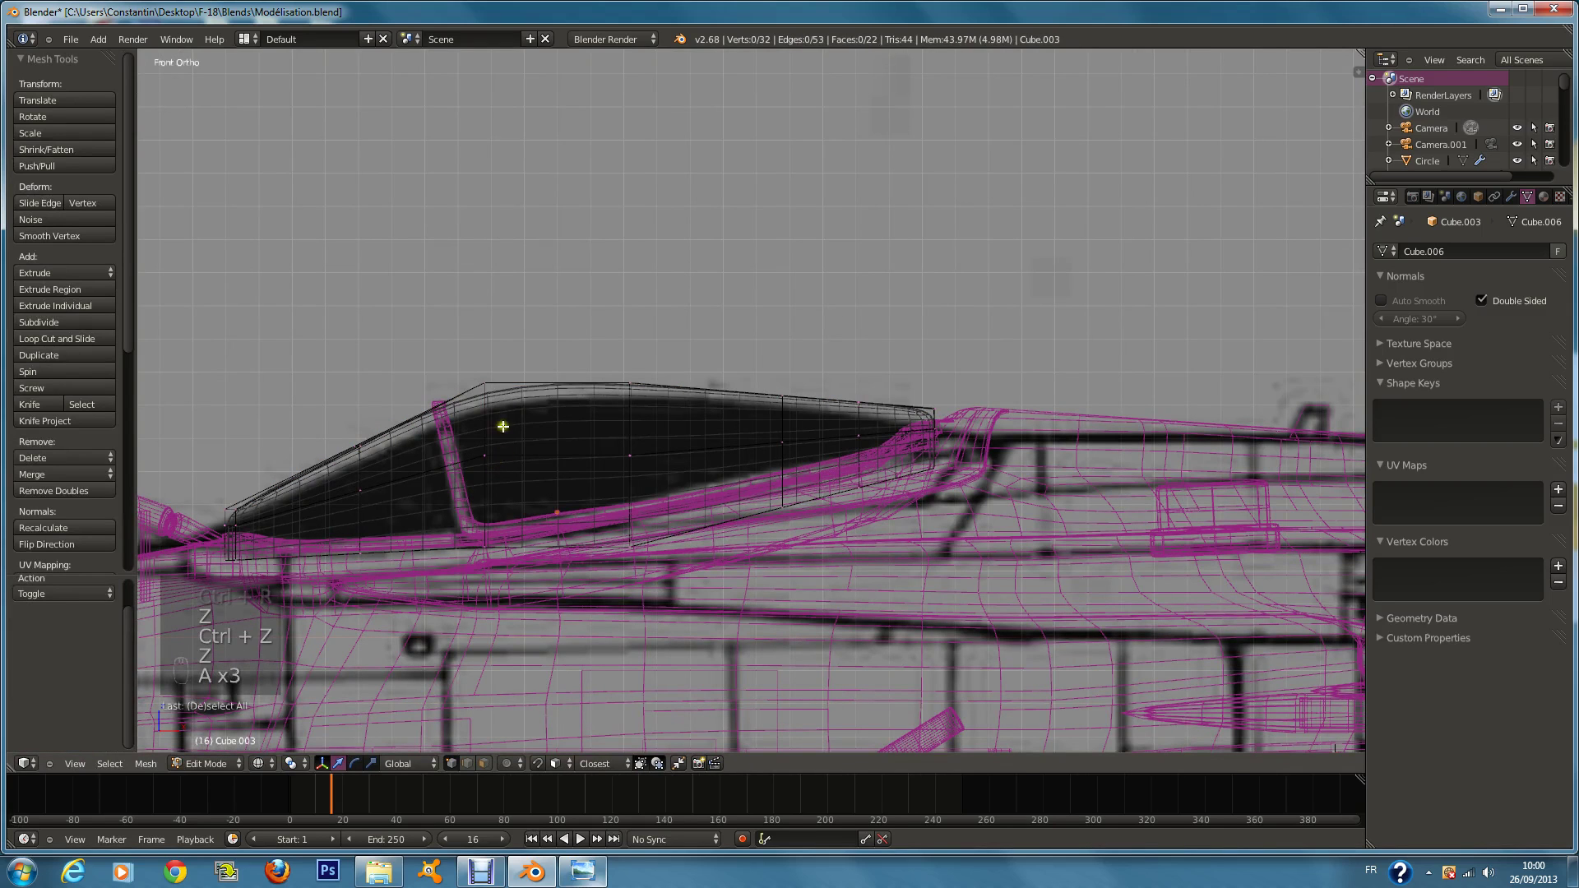
Step: Select the canopy glass's vertical vertex column just behind the windshield bow and move it 0.229 along X
key("c")
scroll(498, 348, "down", 1)
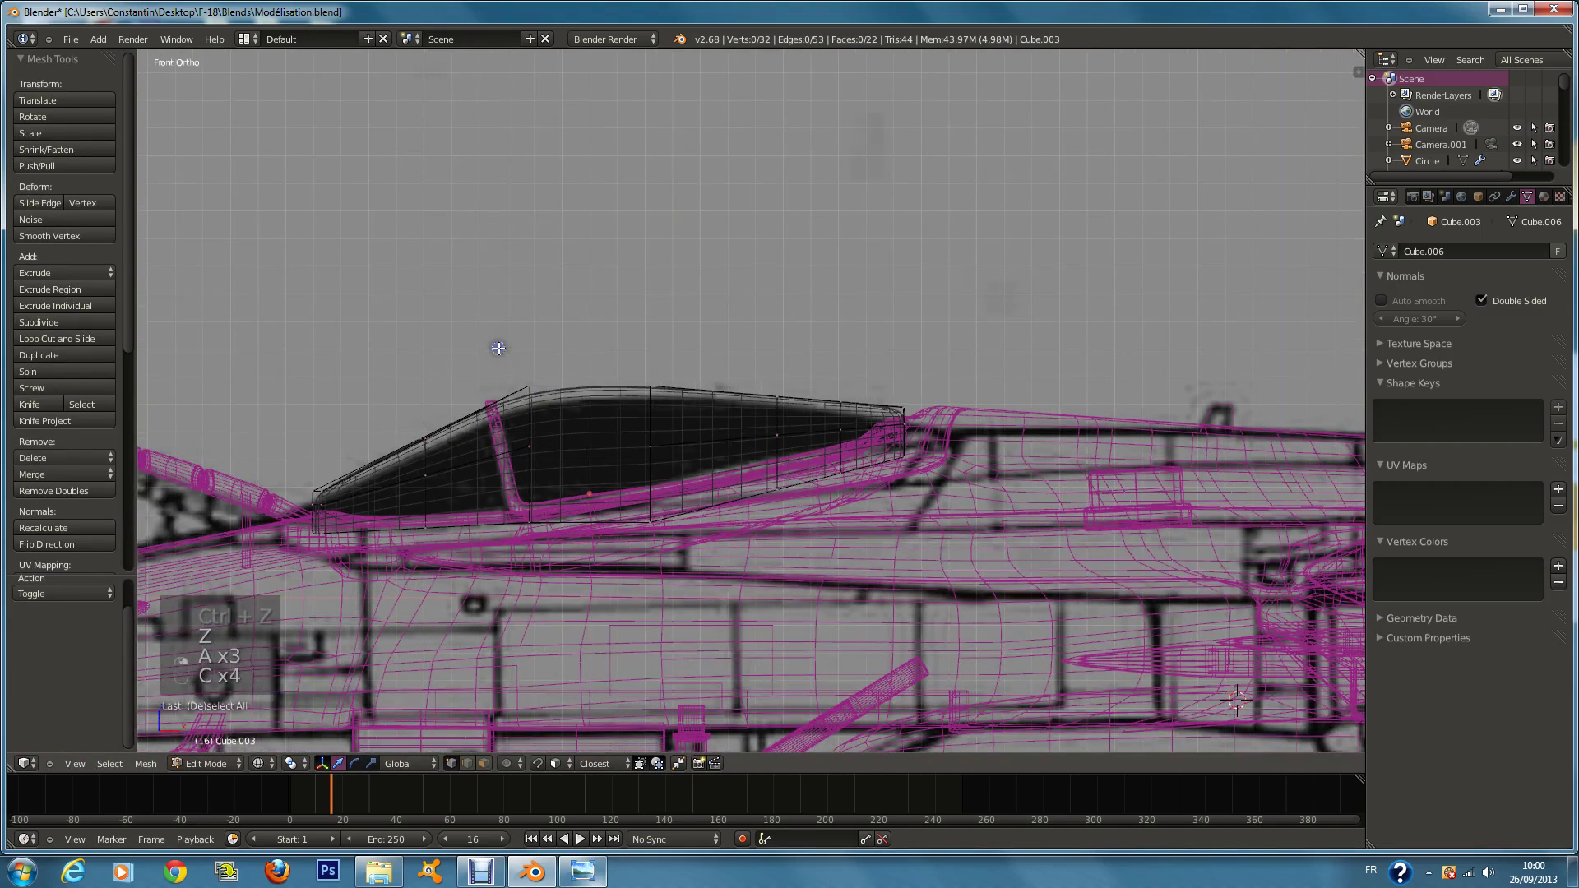
left_click_drag(519, 358, 497, 558)
right_click(538, 487)
scroll(460, 461, "up", 2)
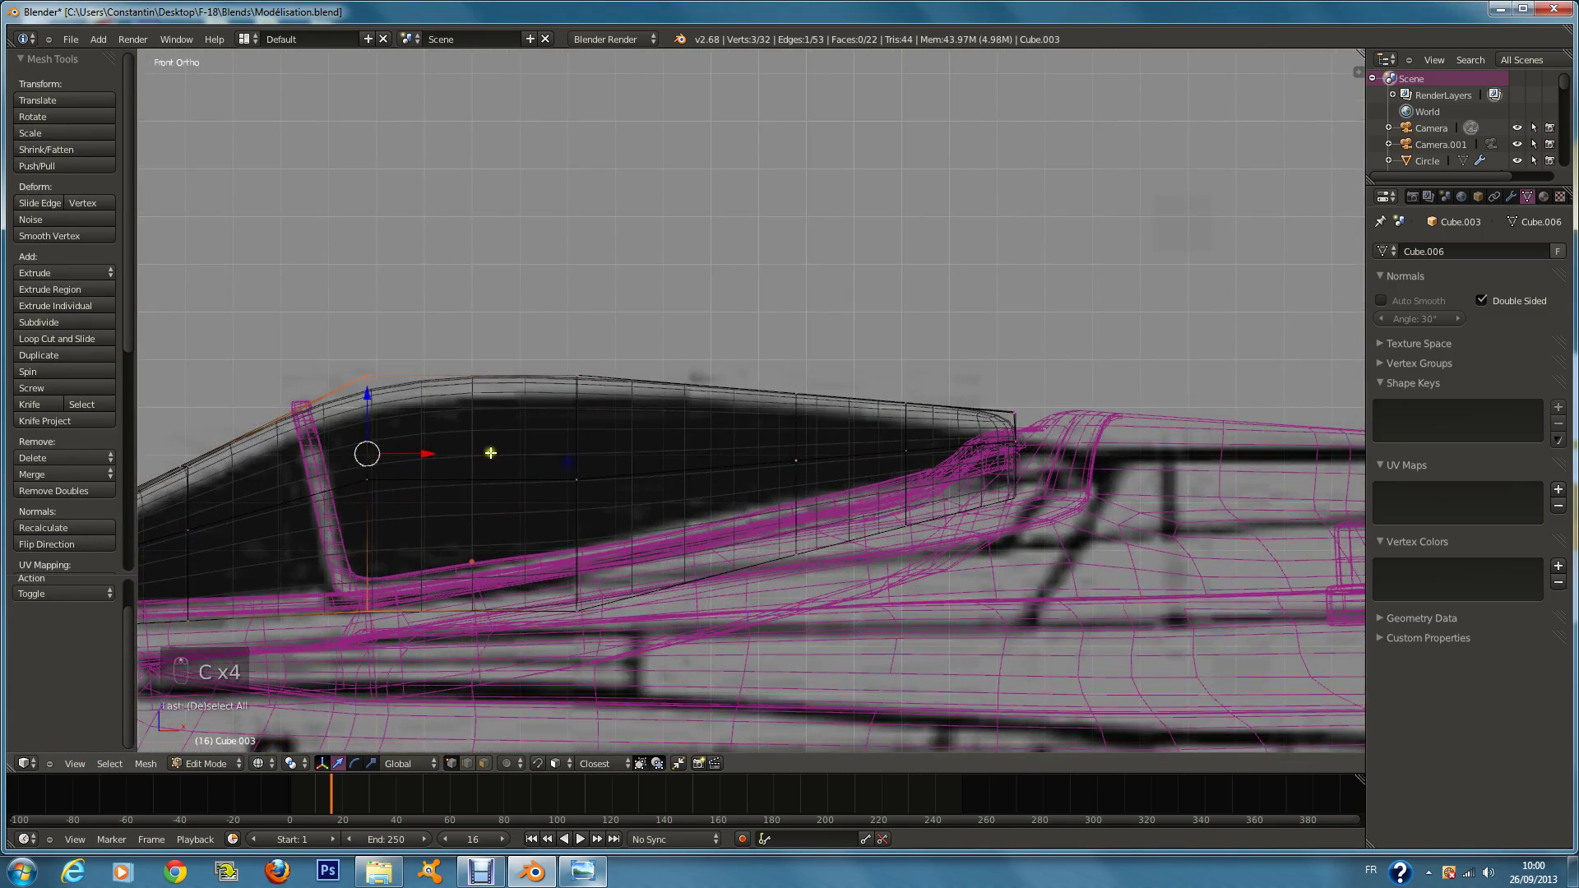
key("ctrl+z")
left_click_drag(404, 452, 527, 477)
left_click(527, 476)
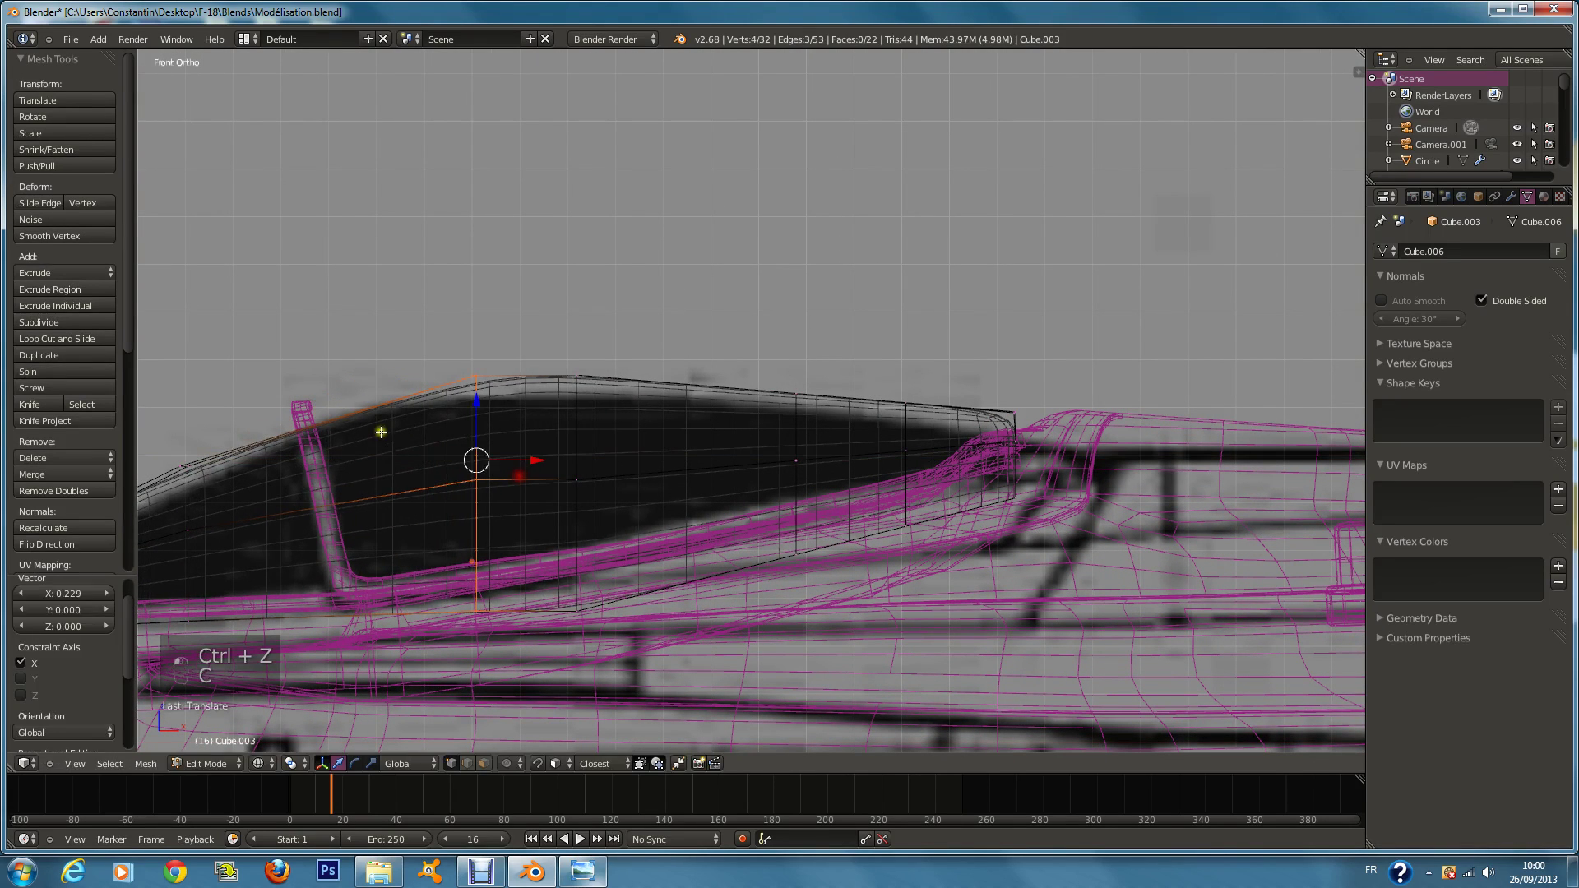
Step: Add an edge loop across the canopy glass at the windshield bow with a factor of -0.094 and rotate it -11.903°
key("ctrl+r")
left_click(381, 430)
left_click(363, 422)
key("r")
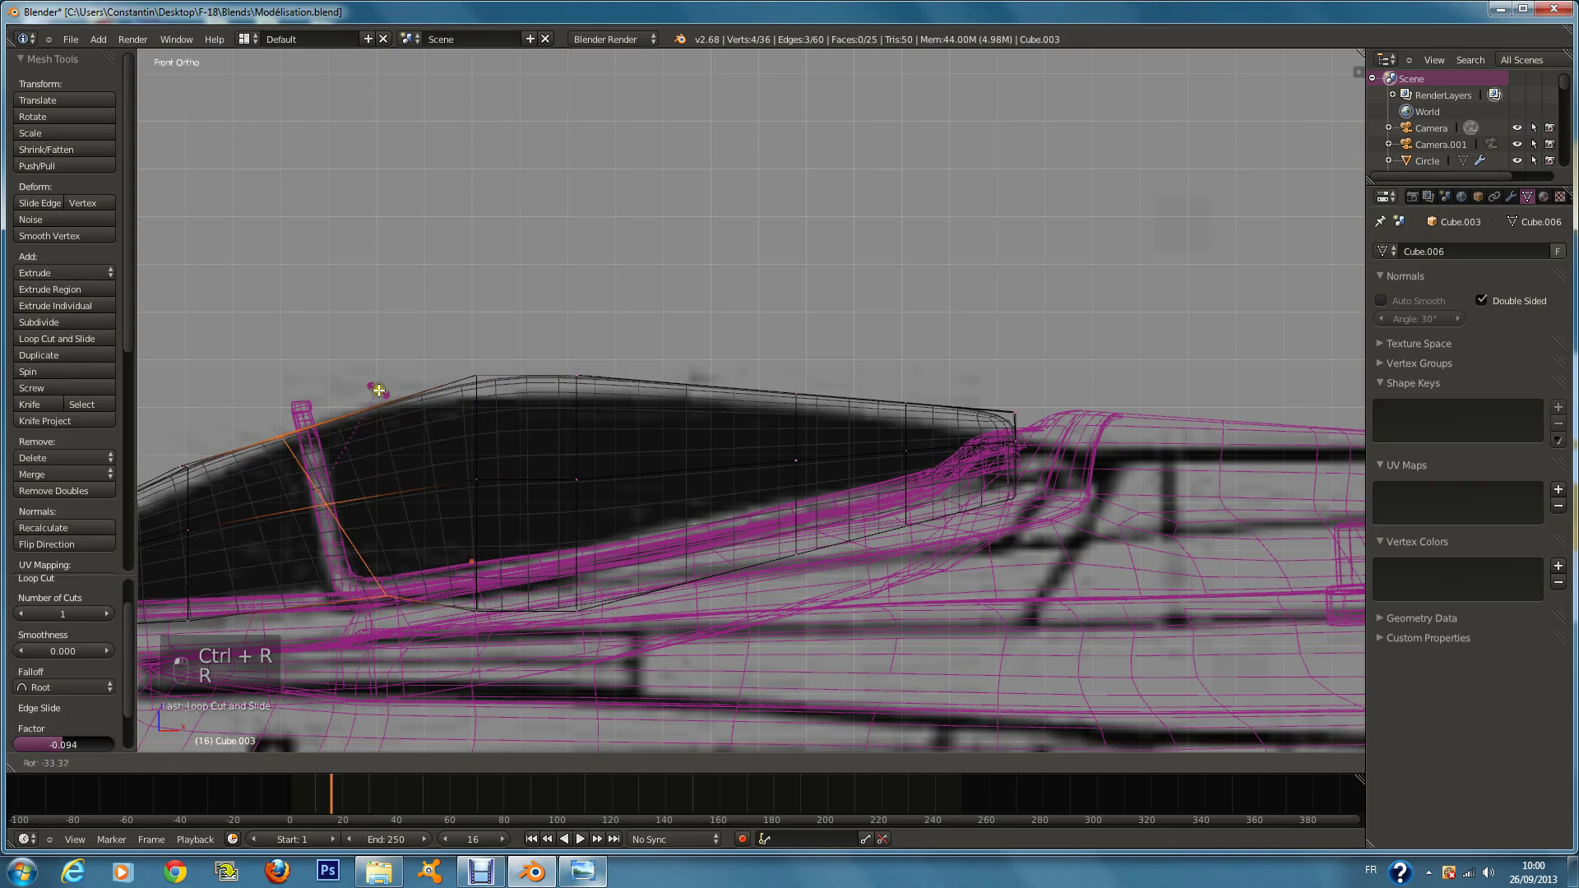
left_click(386, 440)
Step: Scale the loop by 1.252 along Z, move it onto the windshield bow, return to object mode and save the file
key("s")
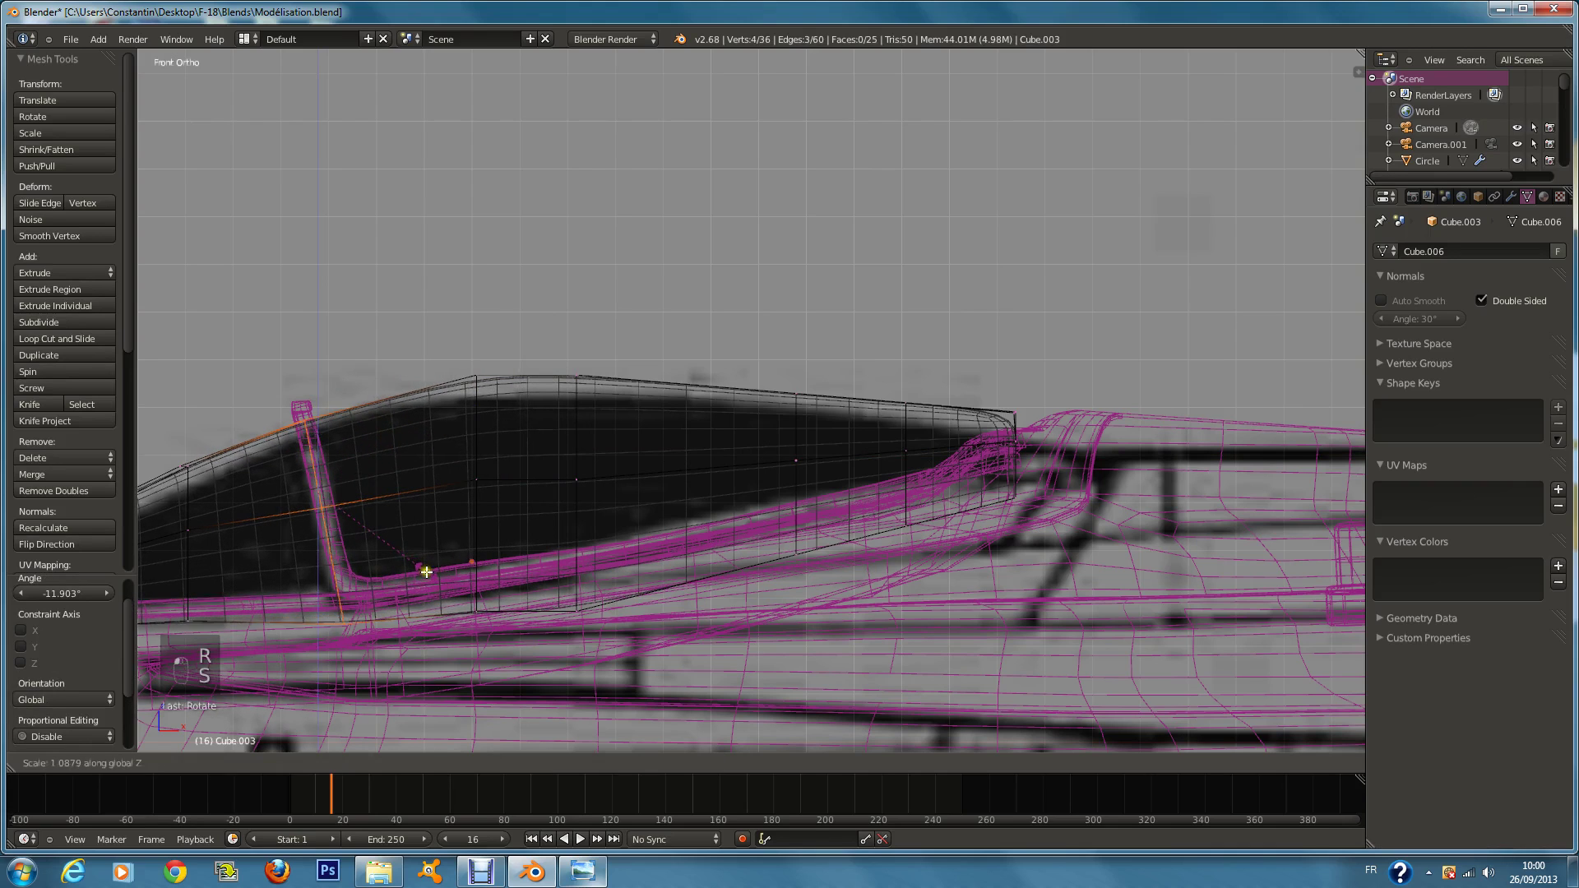
left_click(441, 581)
key("g")
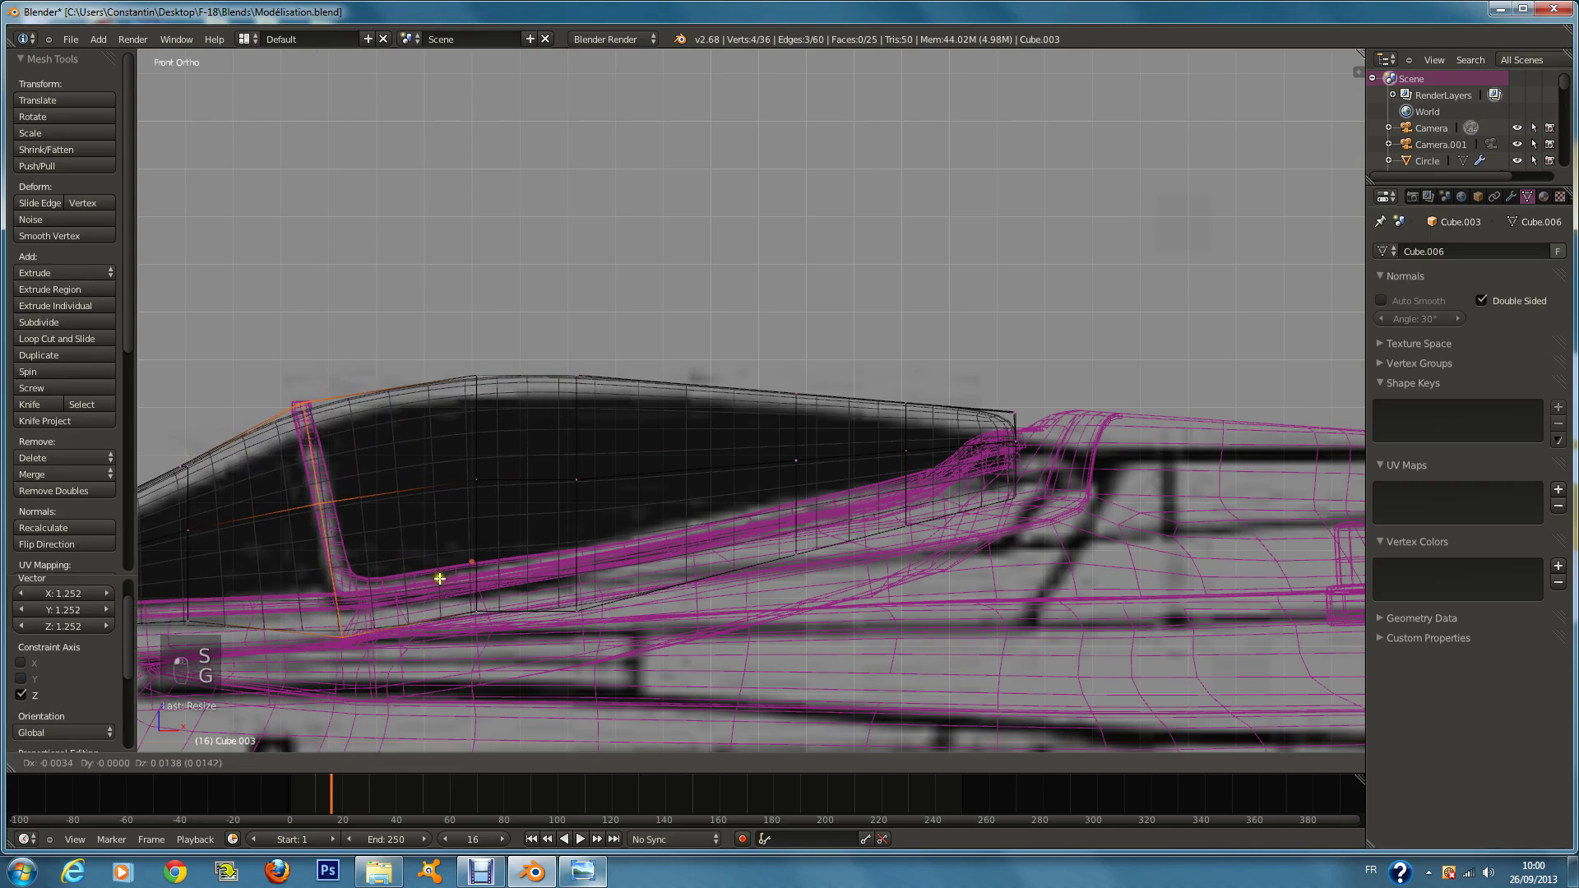
left_click(437, 574)
key("z")
middle_click_drag(565, 485, 625, 473)
key("Tab")
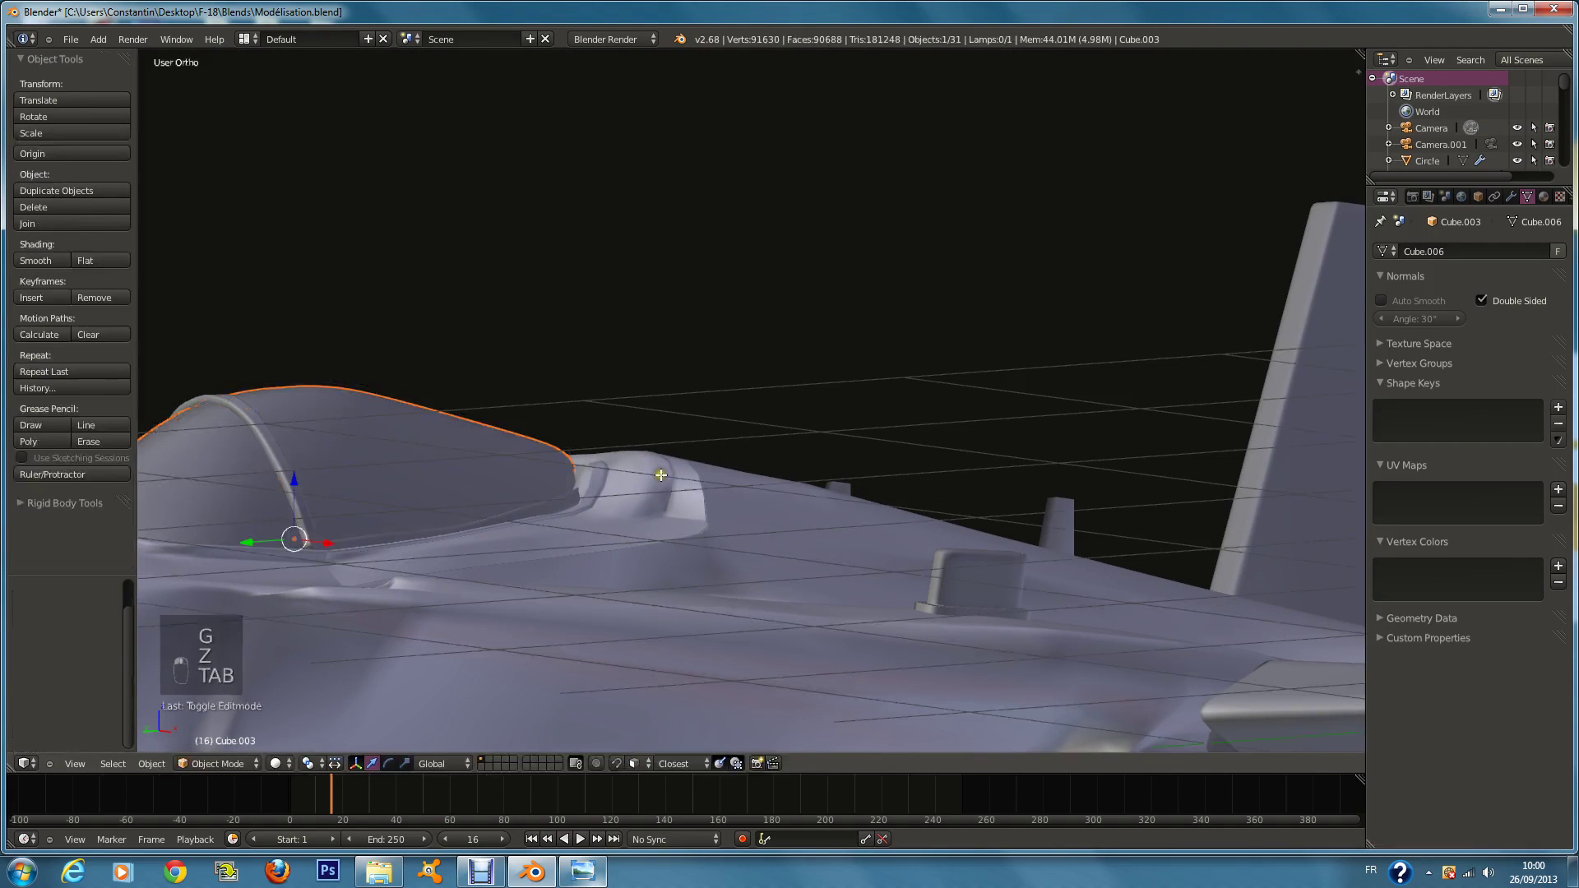
key("ctrl+s")
Step: Rotate the canopy glass's new loop slightly further in the front wireframe view to follow the slanted bow
key("KP_1")
key("z")
key("Tab")
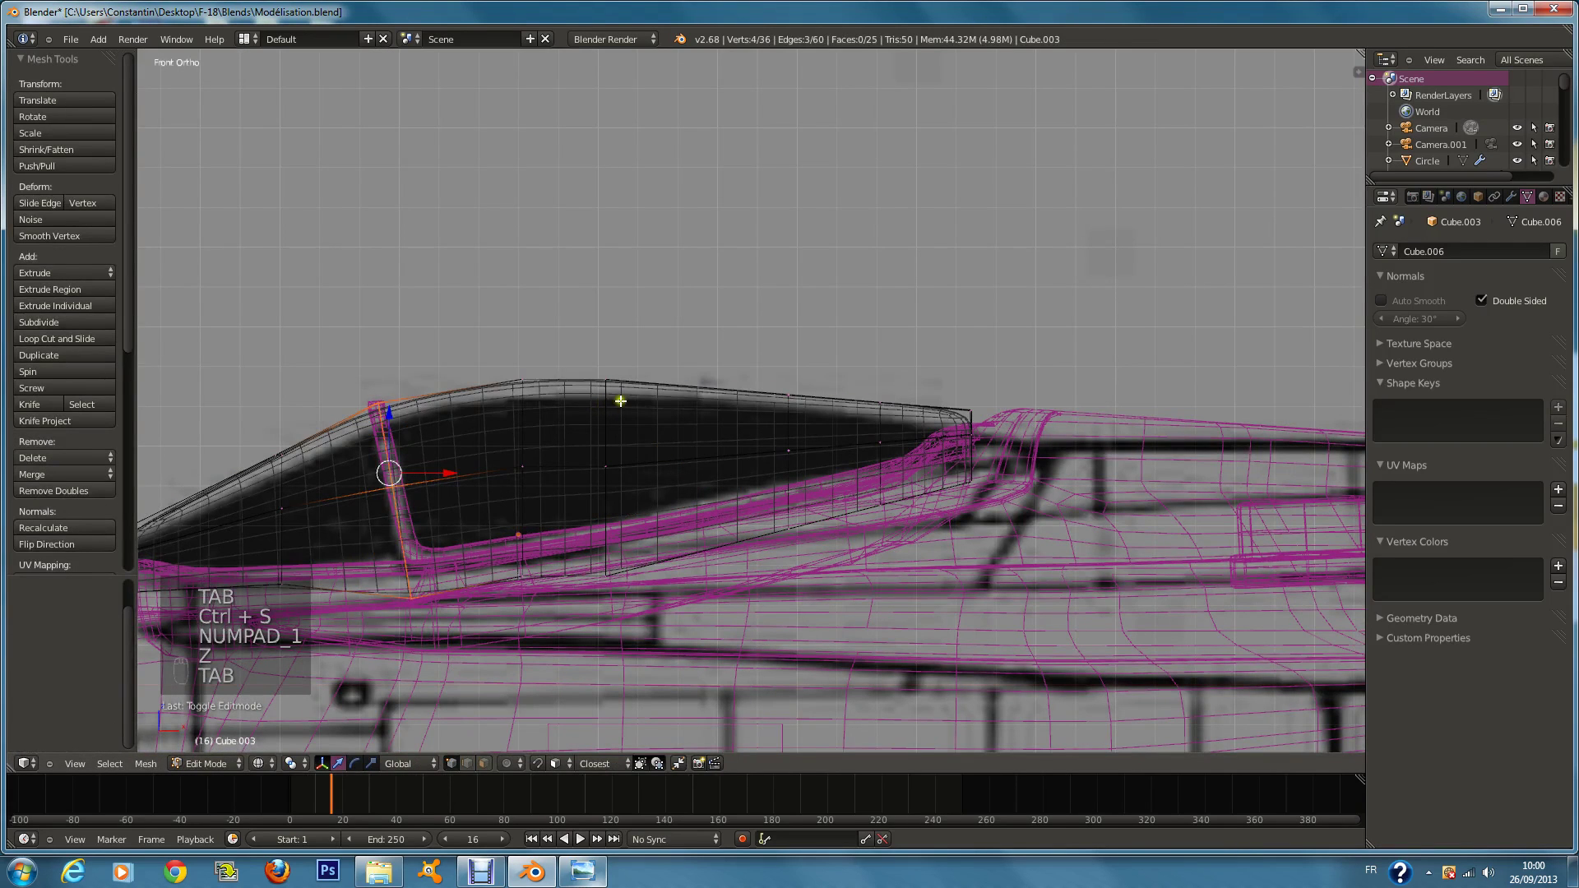
key("r")
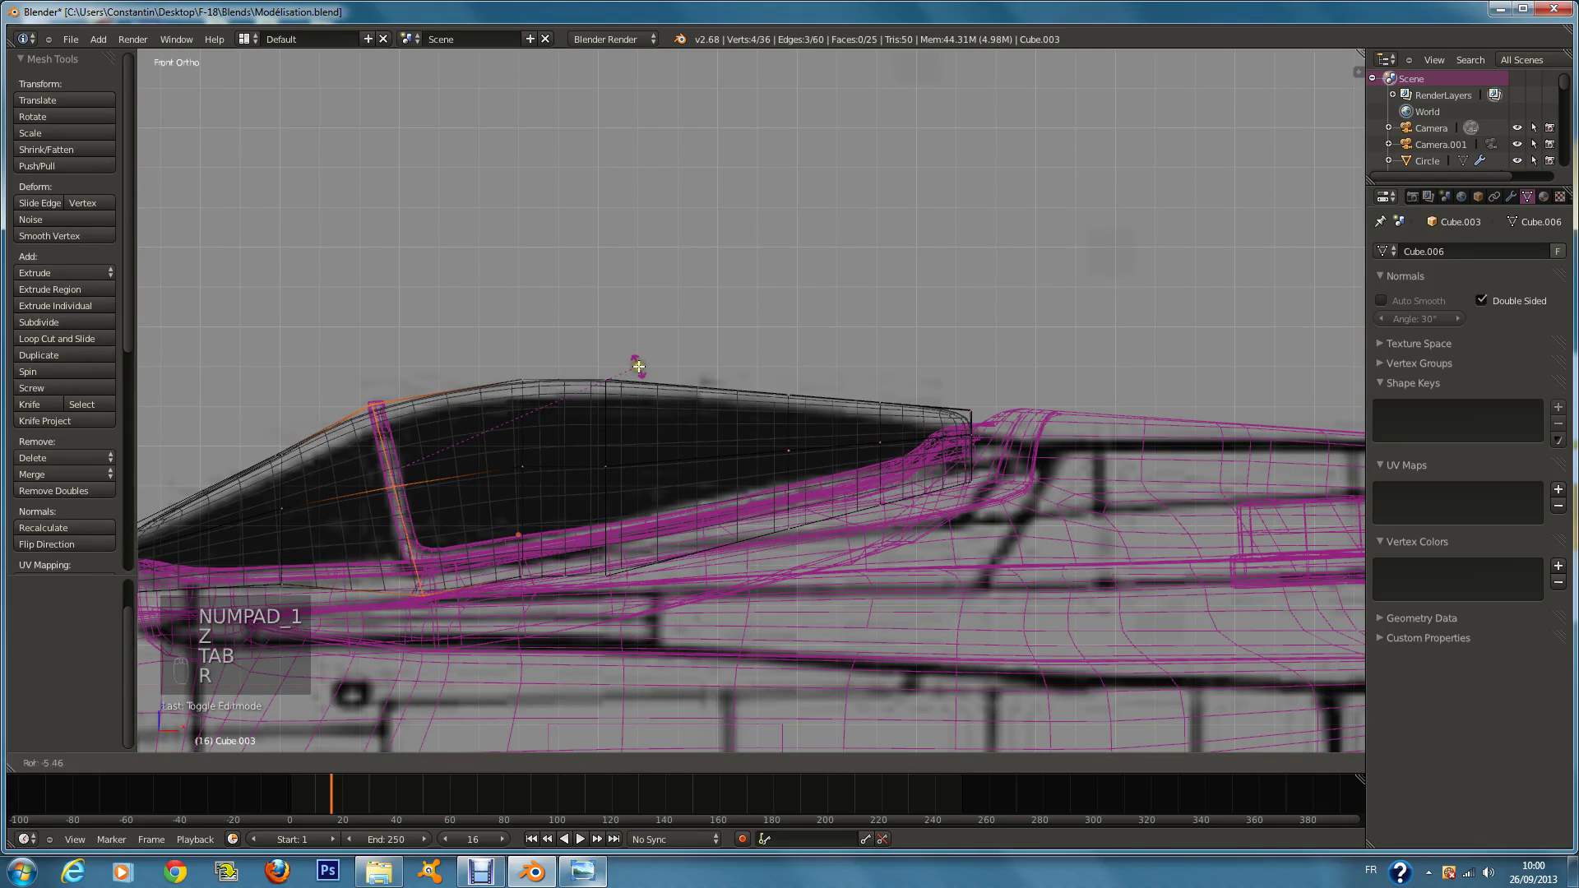
left_click(639, 367)
Step: Select all canopy glass faces behind the windshield bow, separate them into their own object and return to object mode
key("a")
key("a")
key("a")
key("a")
key("a")
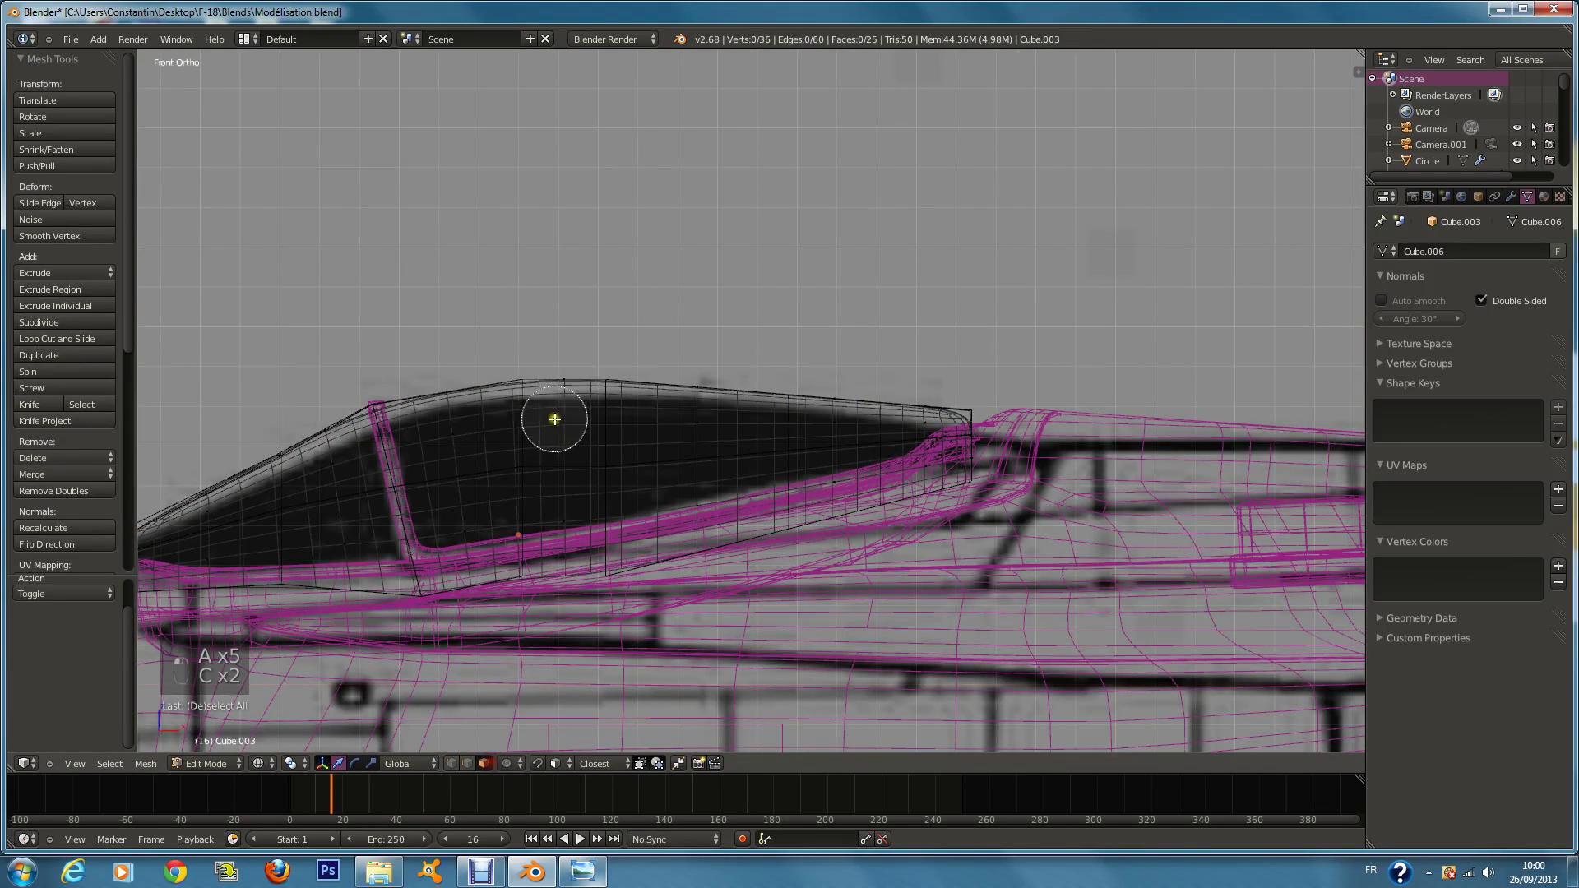
mouse_move(497, 377)
left_mouse_down()
mouse_move(606, 458)
mouse_move(872, 401)
left_mouse_up()
right_click(874, 403)
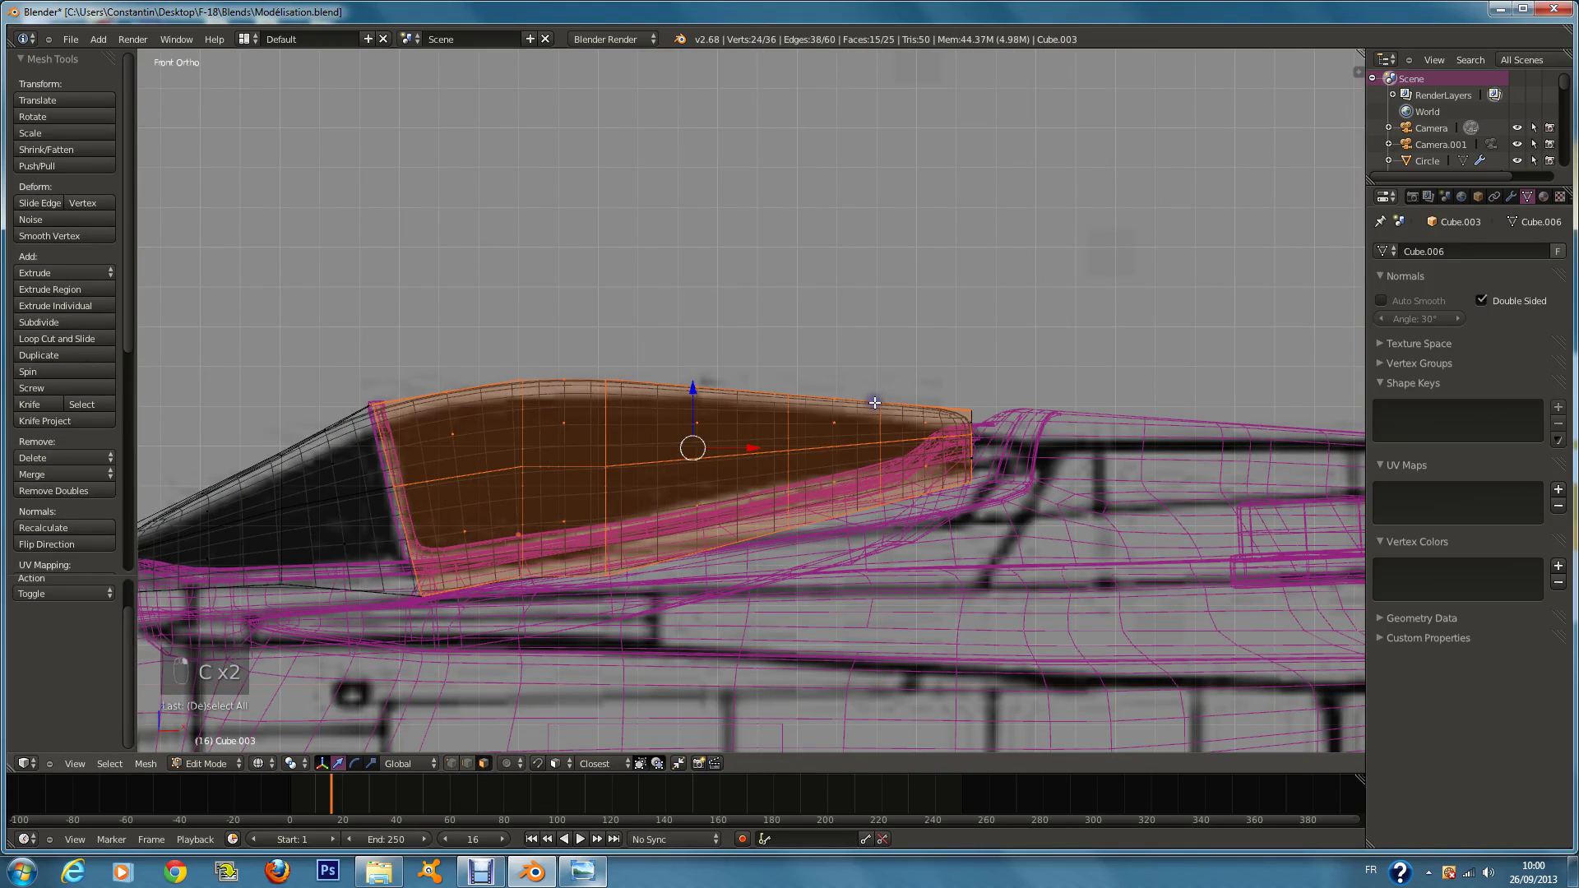
key("p")
left_click(863, 409)
key("Tab")
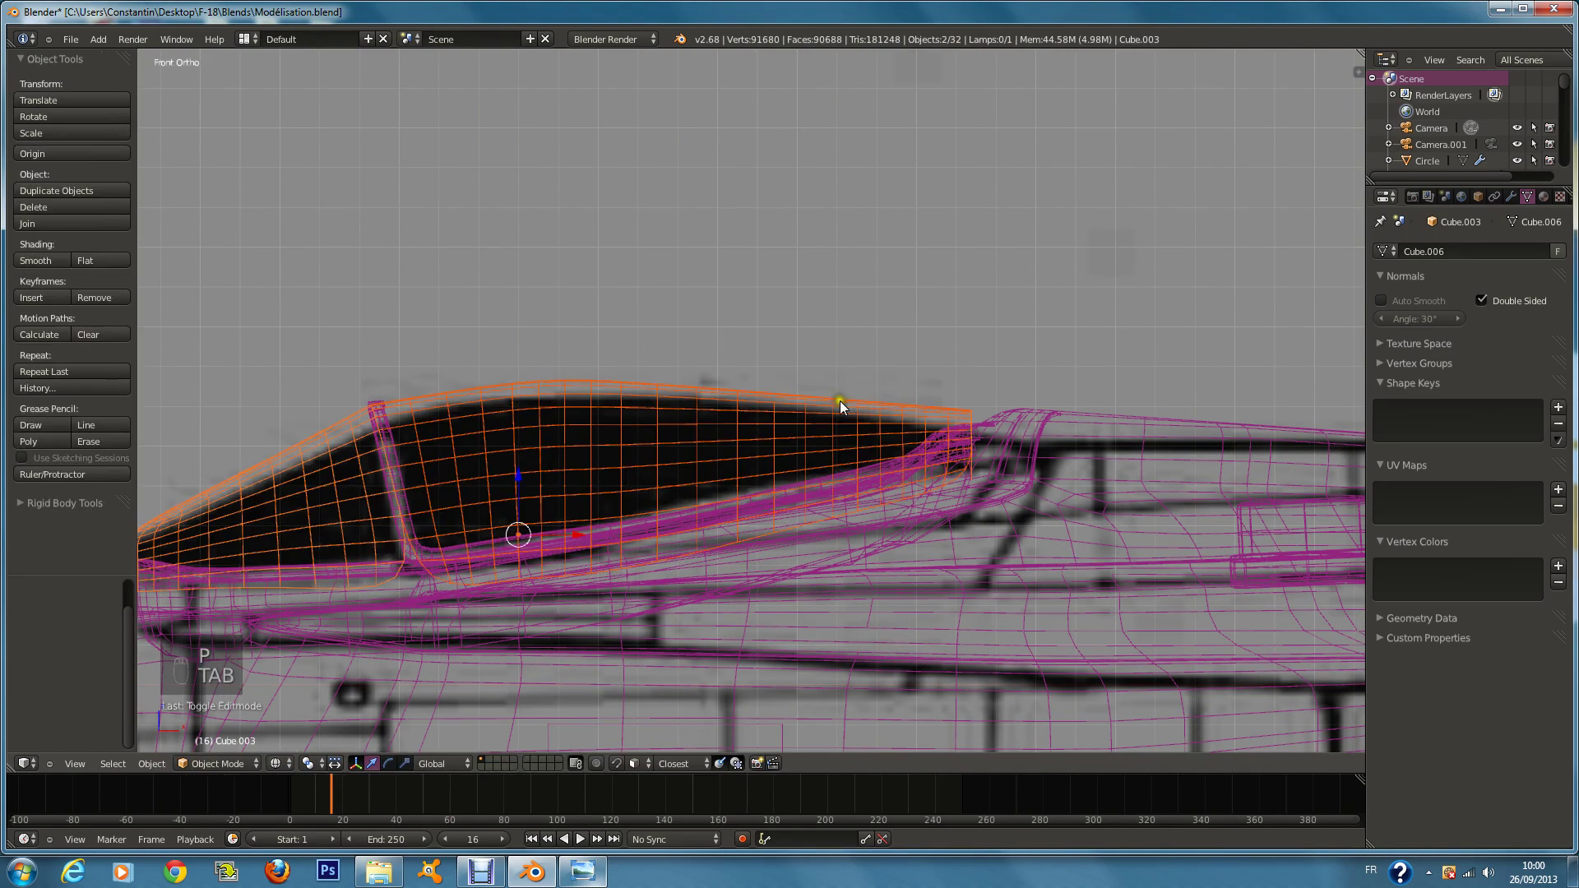
Step: Set an object parent between the canopy frame and the separated rear glass, and join the two into one object
key("z")
key("z")
right_click(516, 406, "shift")
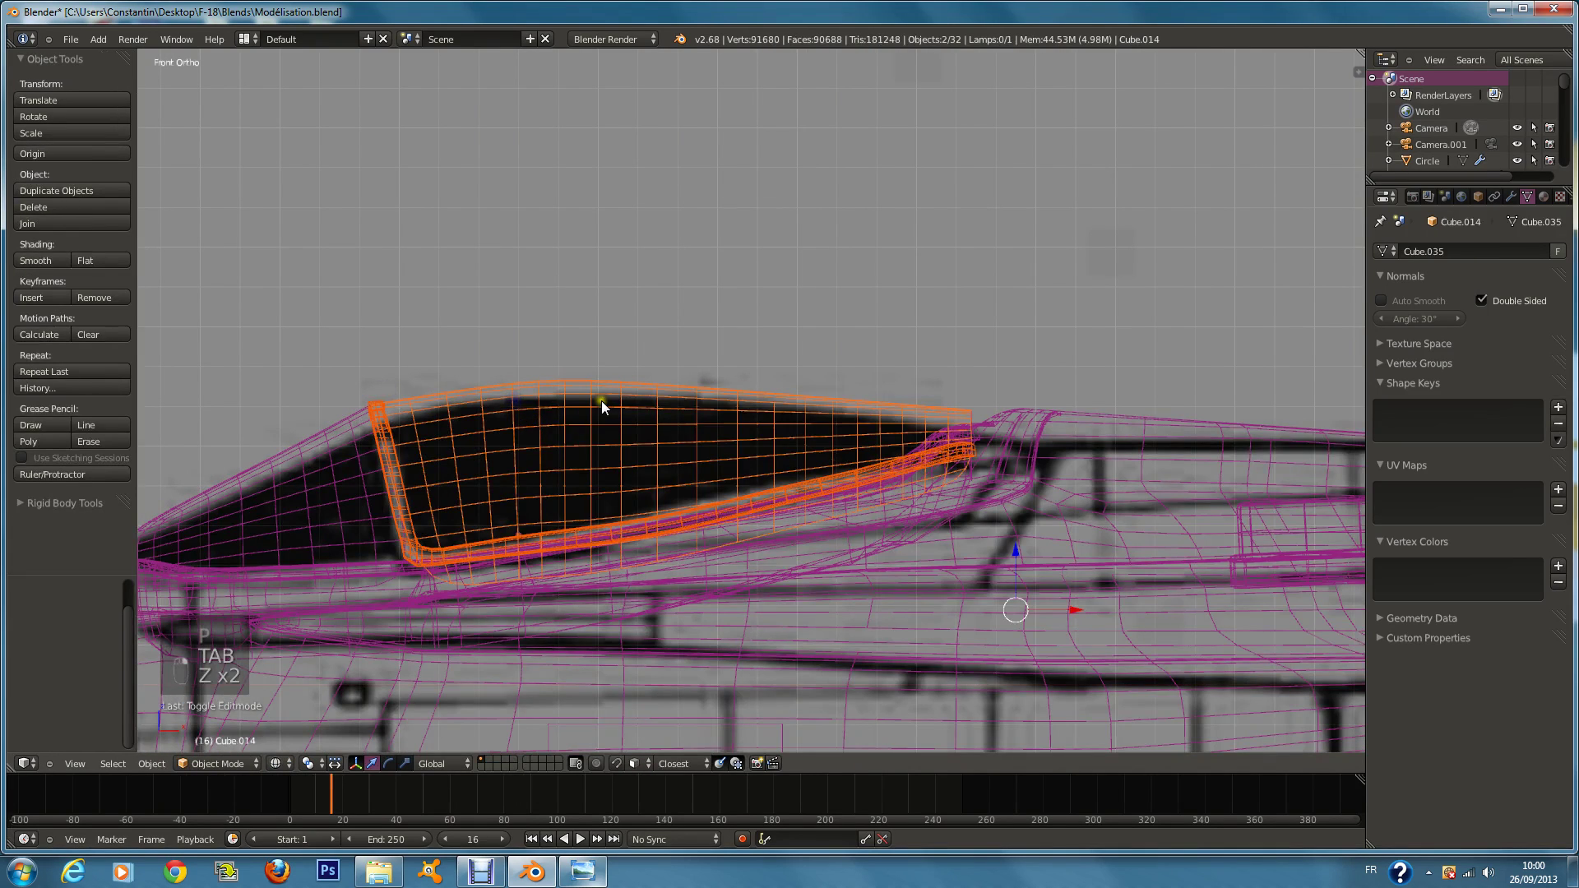
key("ctrl+p")
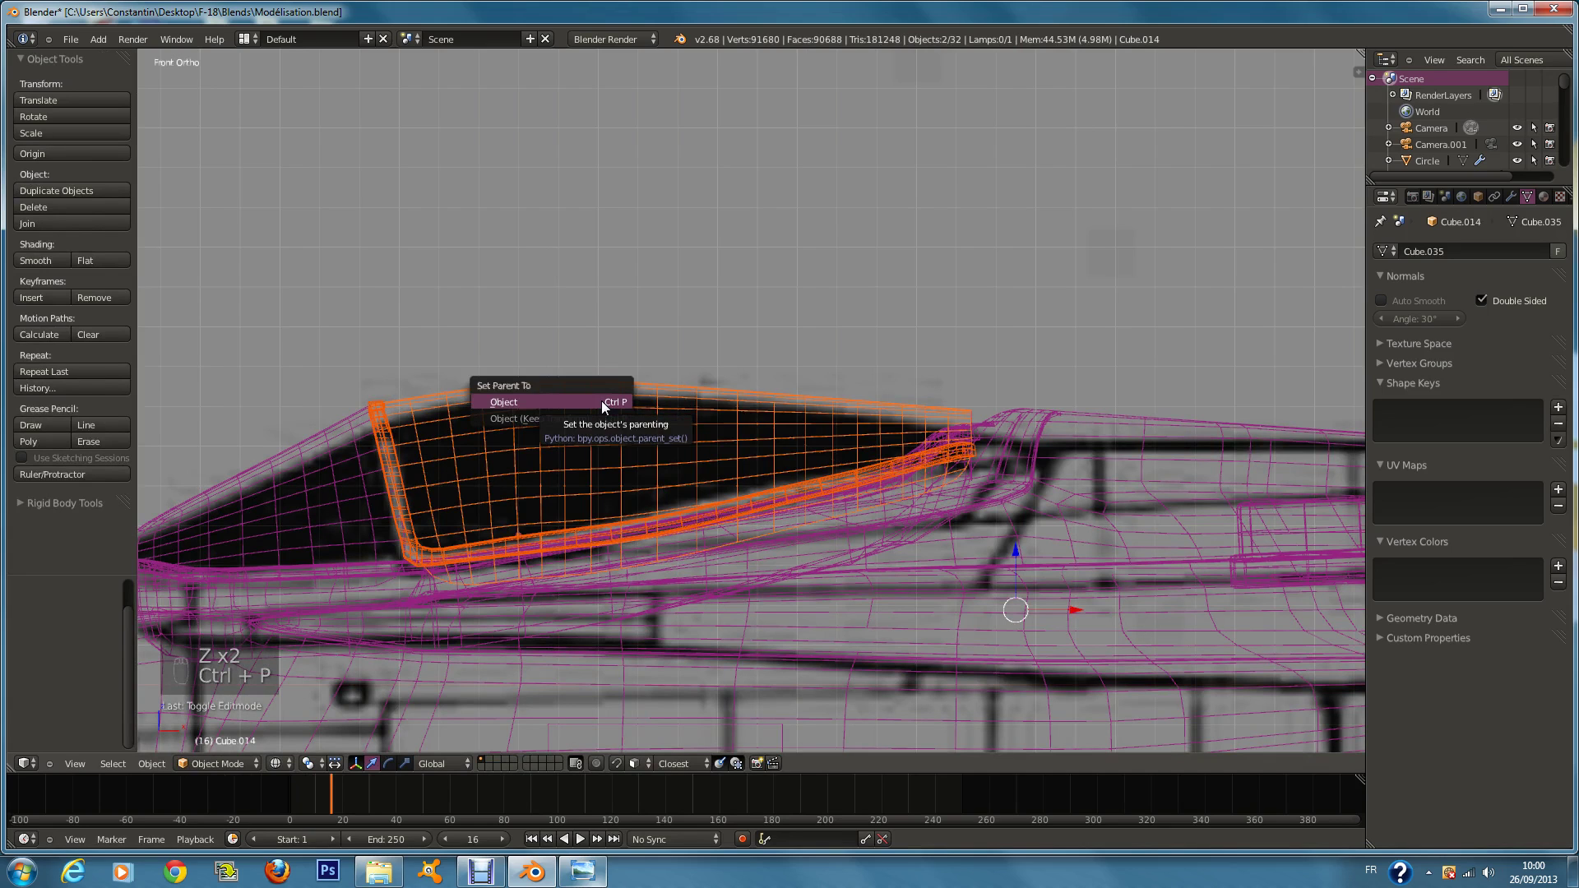
left_click(600, 401)
right_click(841, 378, "shift")
key("ctrl+j")
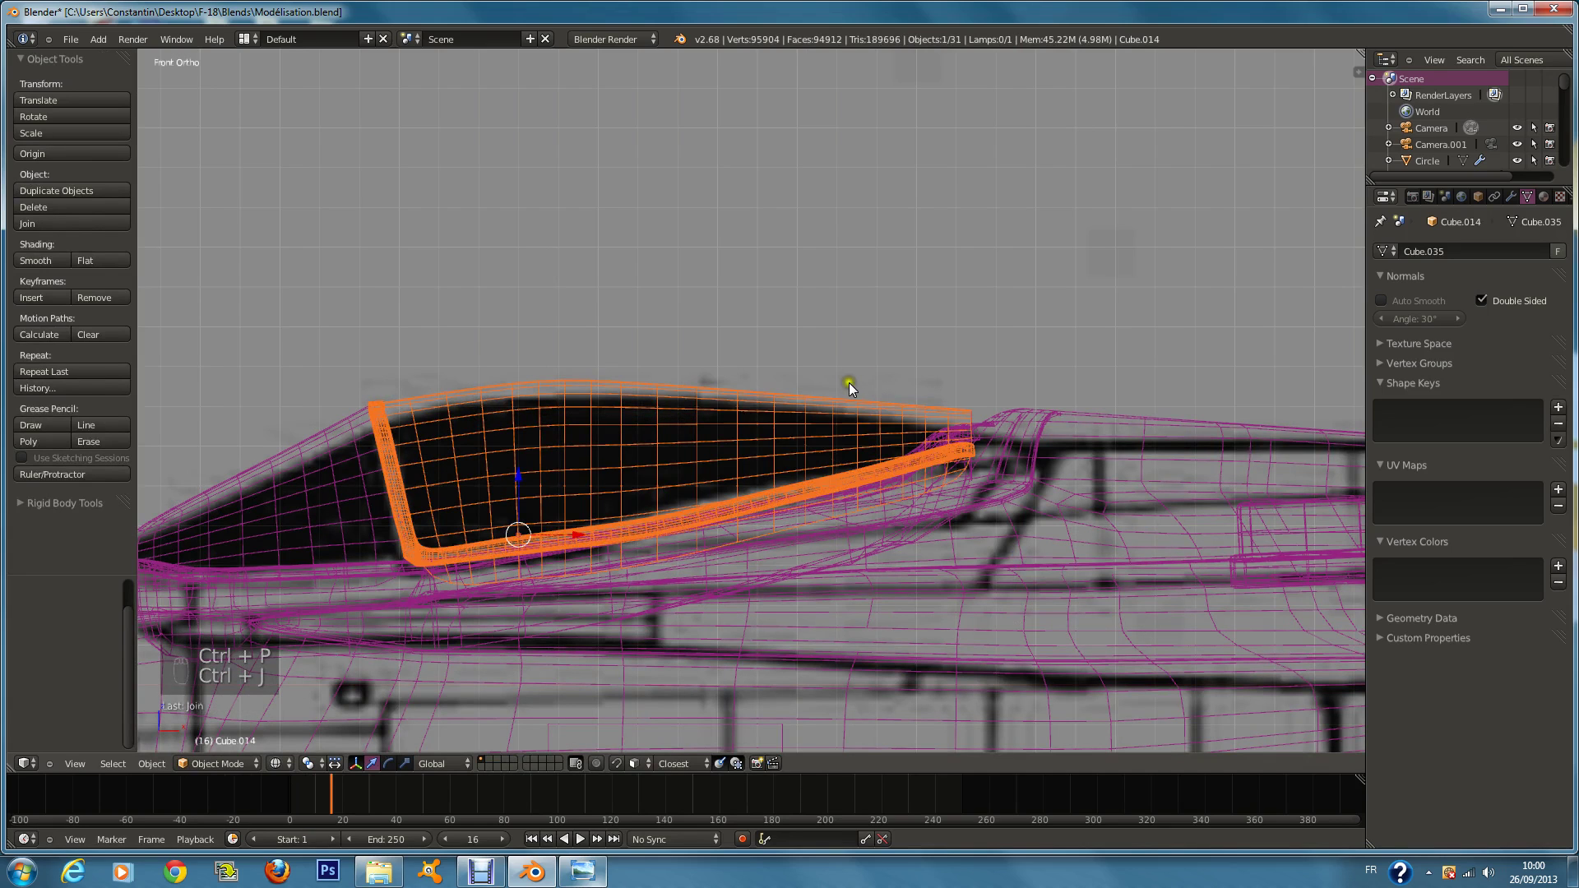
Step: Join the rear canopy object with the fuselage panel around it and set the subdivision level to 1
key("z")
key("z")
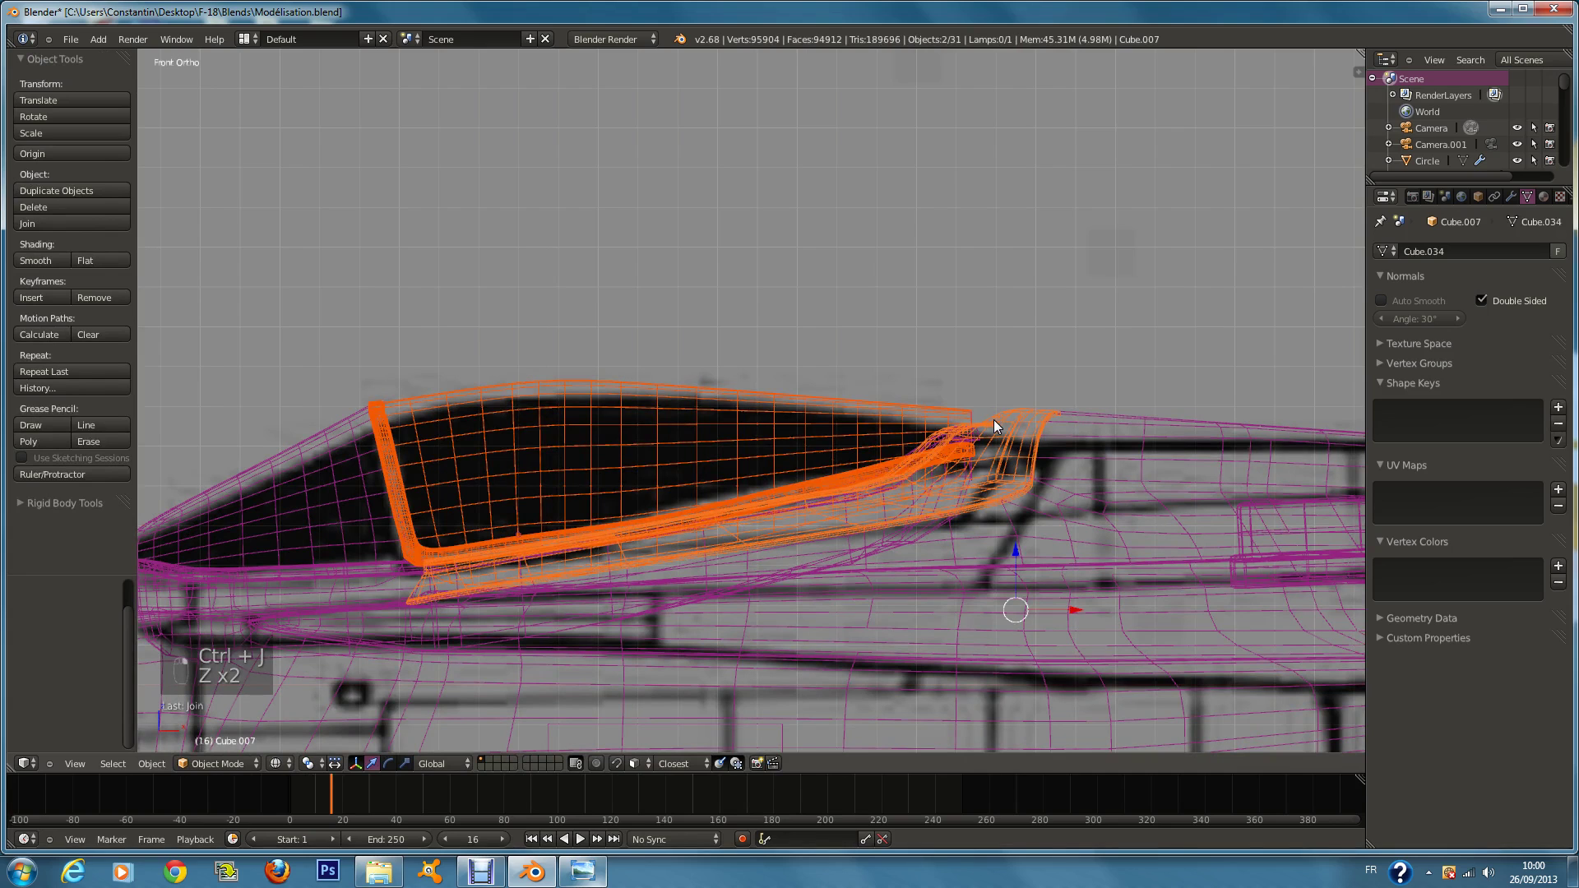
key("ctrl+j")
key("ctrl+1")
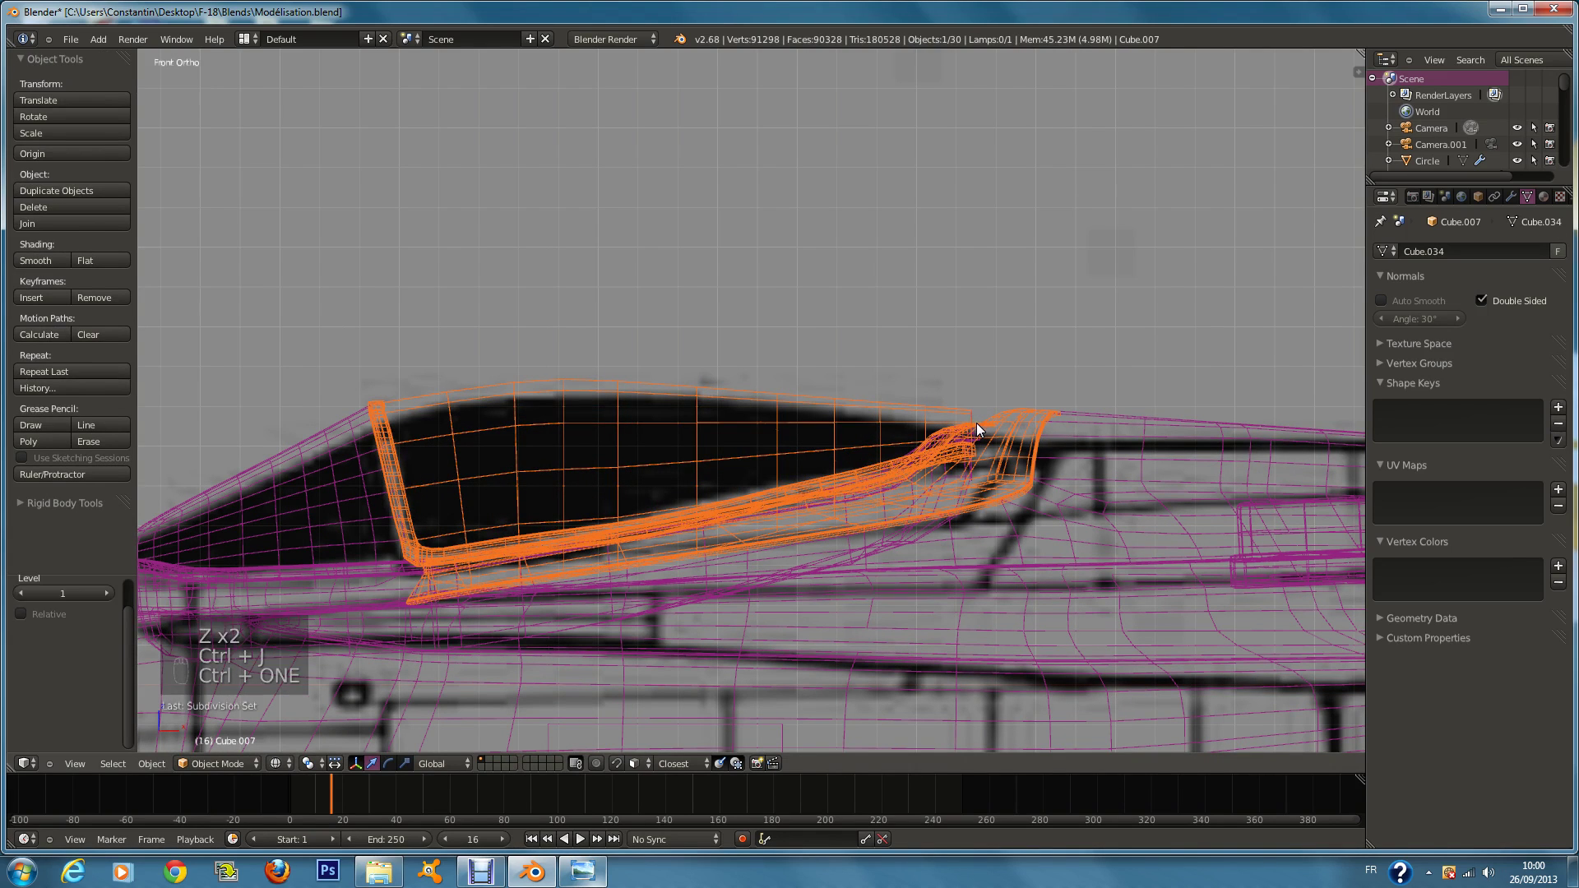
key("Tab")
key("Tab")
key("z")
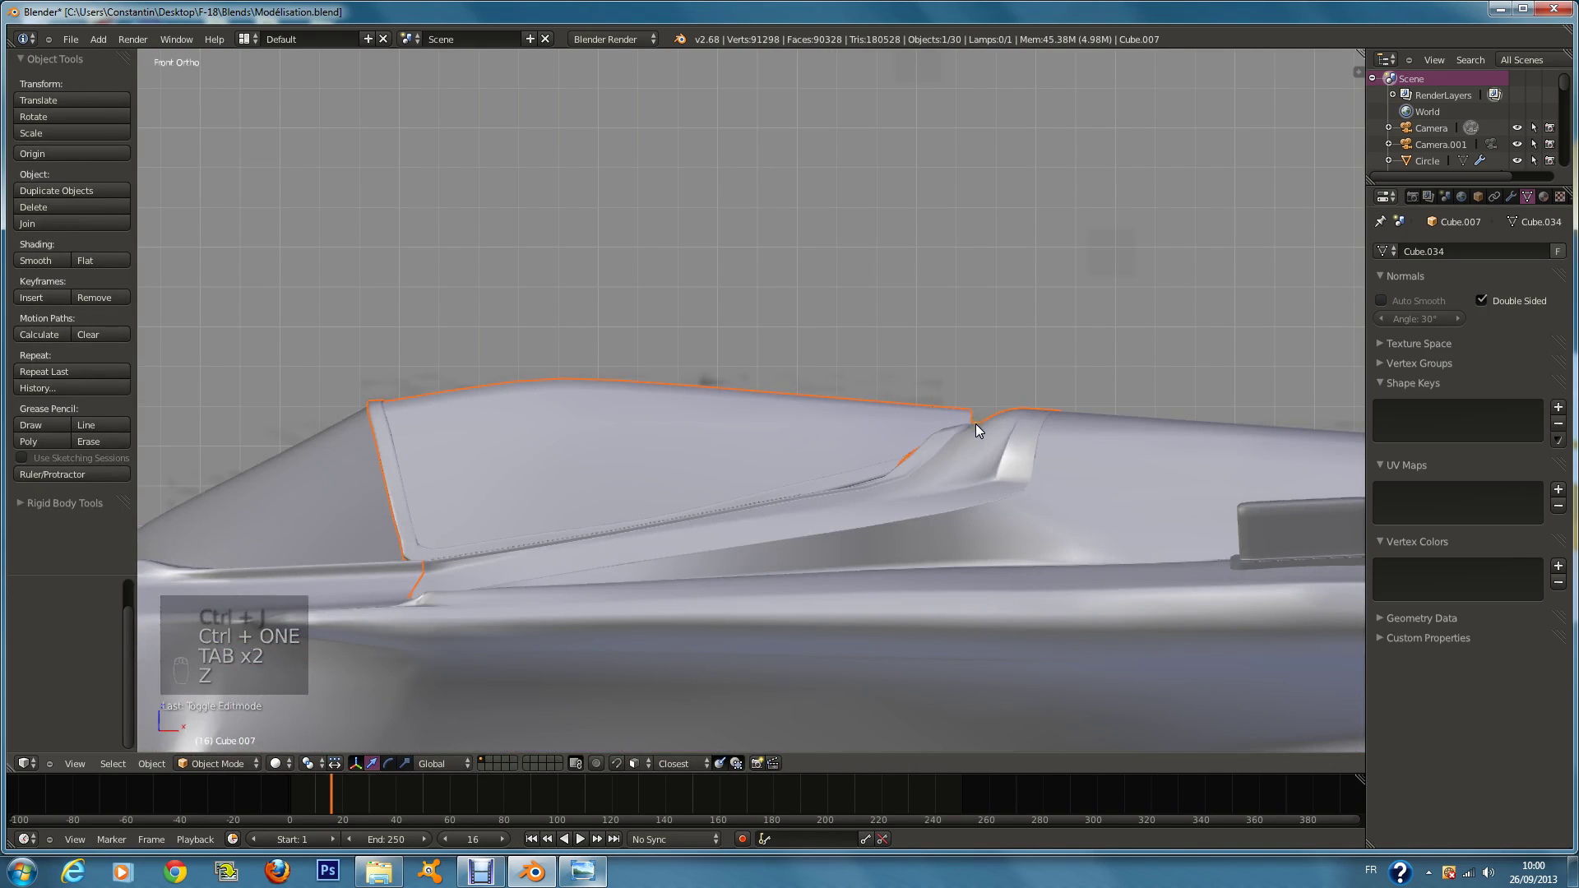
key("ctrl+1")
Step: Examine the joined canopy and panel from several angles in shaded and wireframe display, including its mesh in edit mode
key("z")
middle_click_drag(969, 426, 854, 464)
key("z")
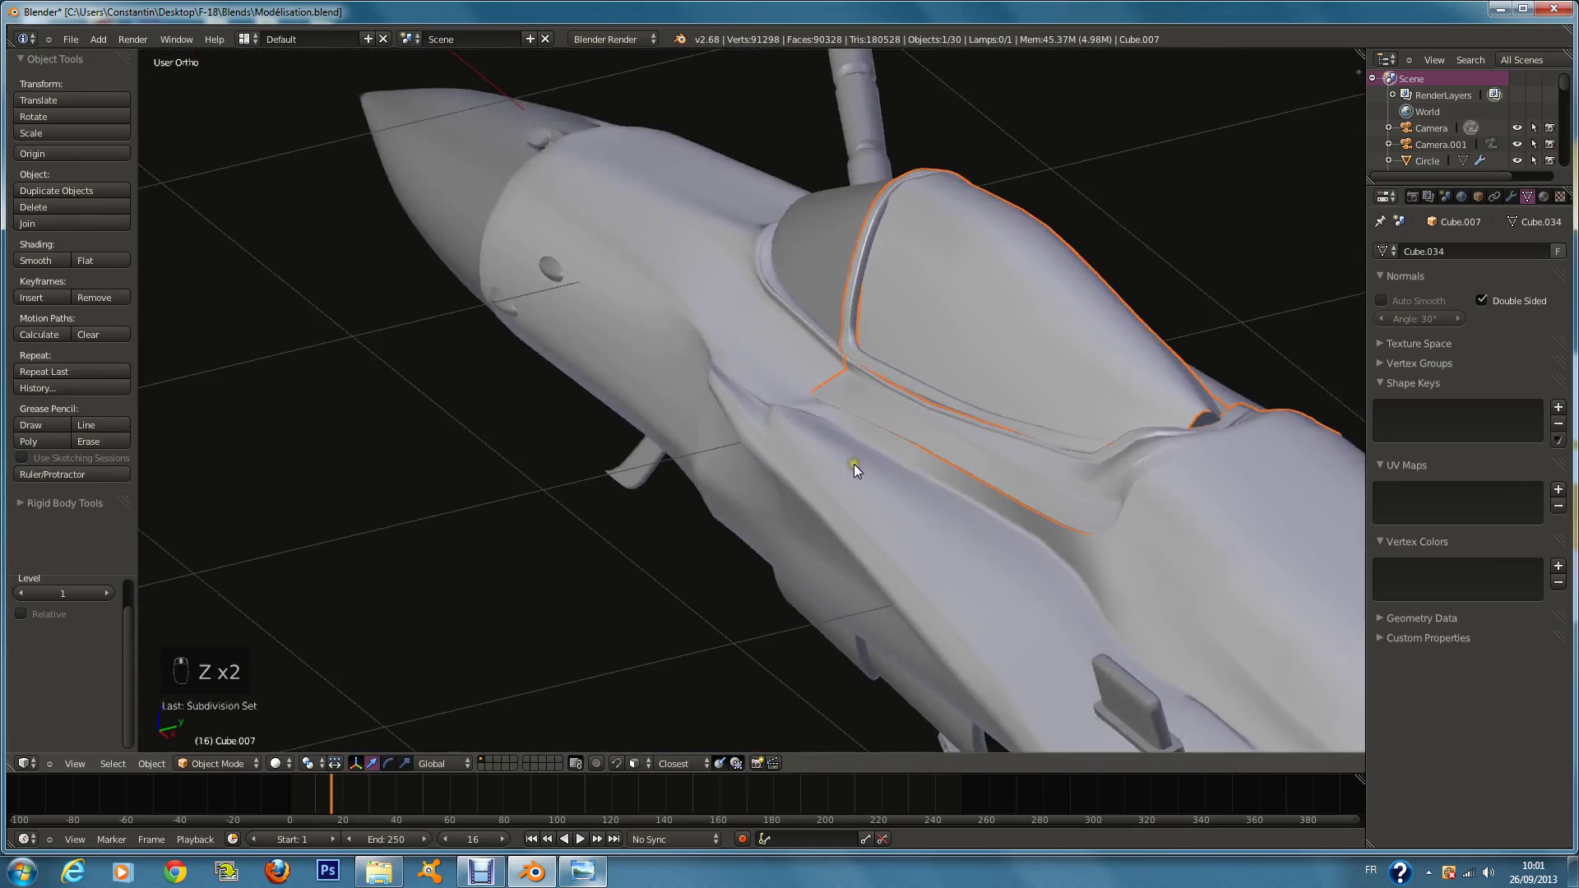
key("z")
key("Tab")
scroll(951, 454, "up", 3)
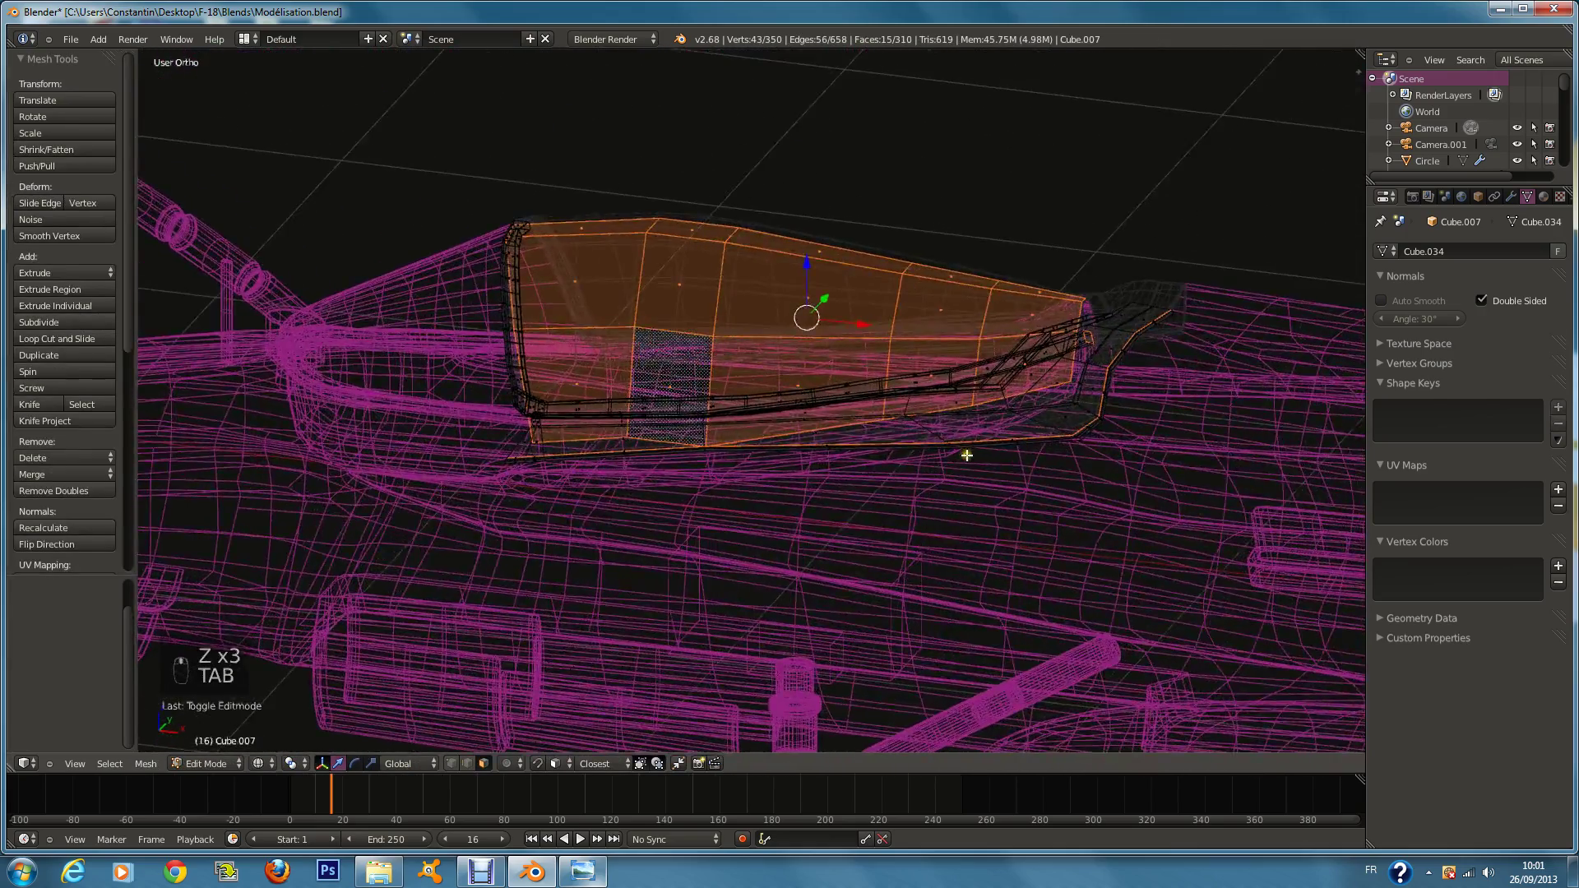
key("z")
key("z")
key("Tab")
middle_click_drag(991, 427, 1089, 383)
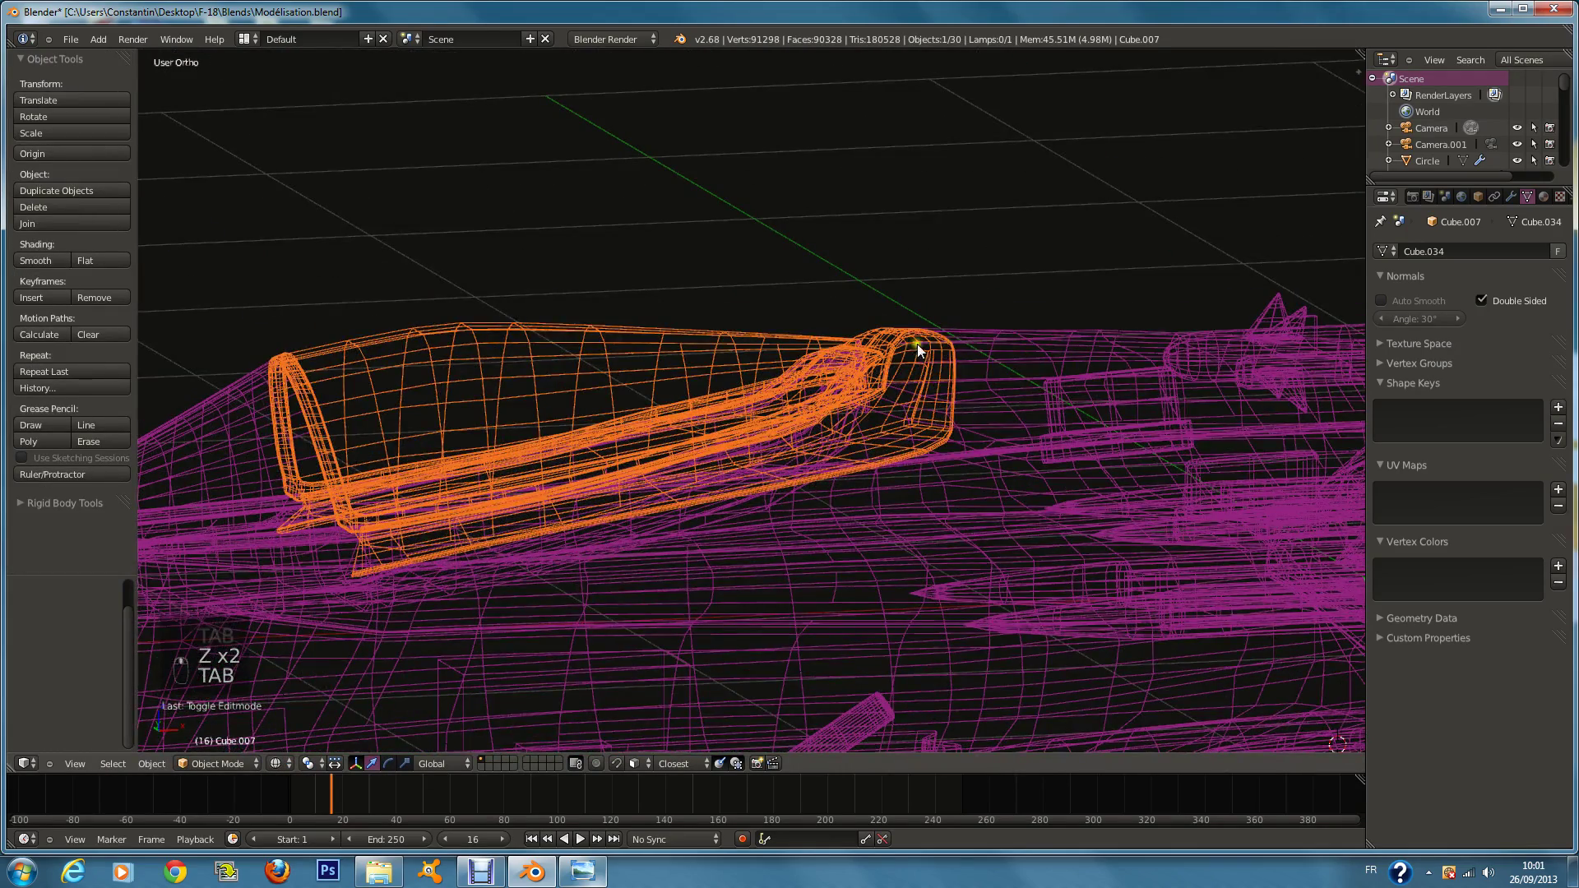
Step: Try moving the joined canopy, frame and panel away from the fuselage in solid display
right_click(886, 358)
right_click(881, 362)
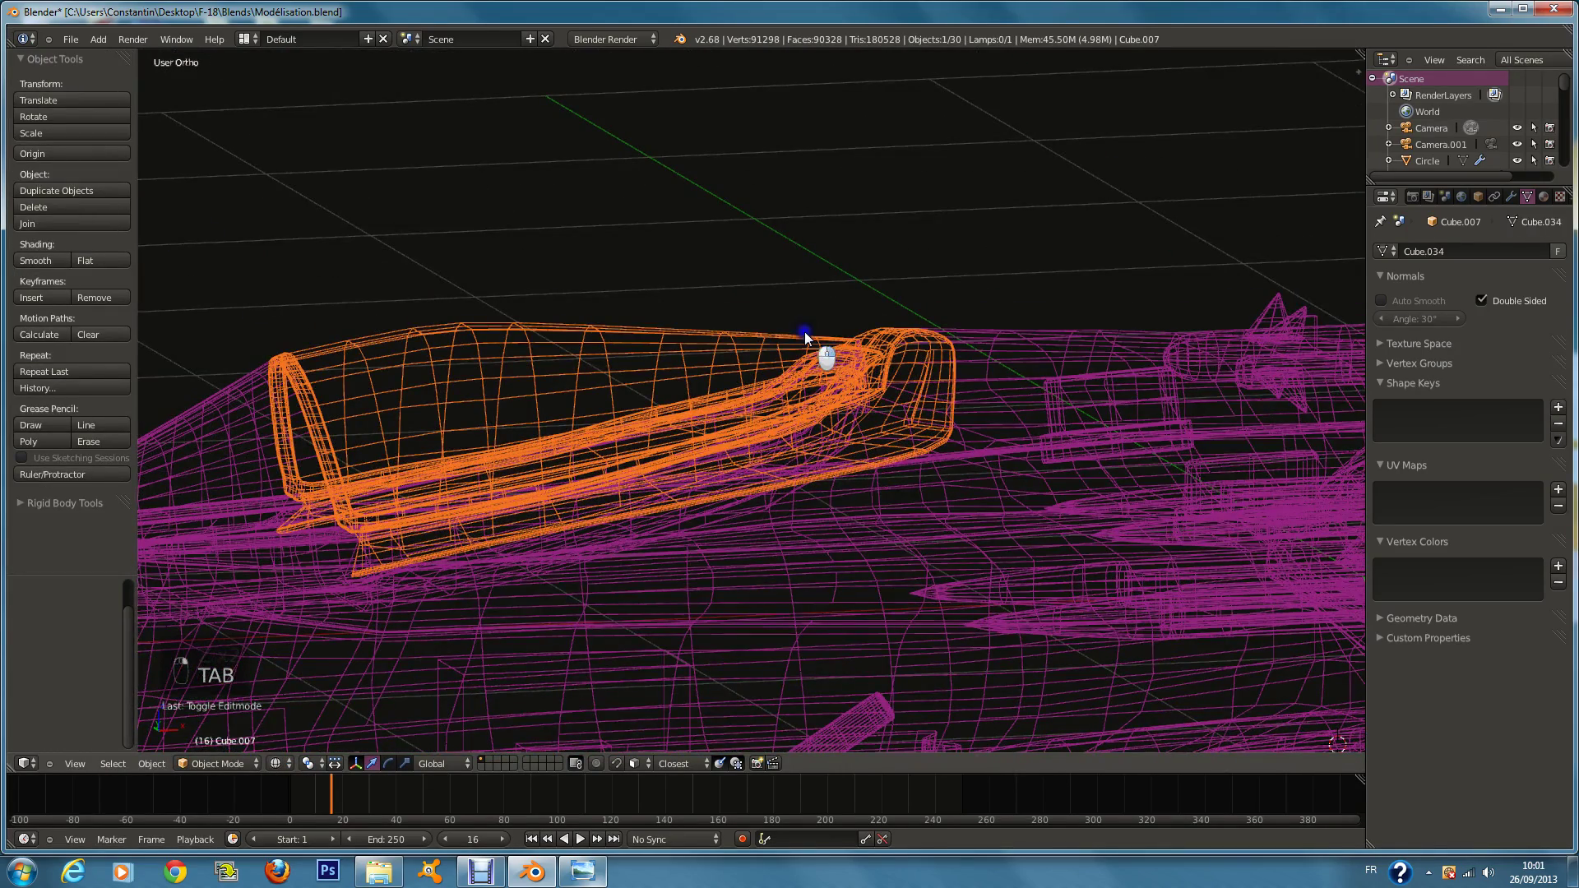
key("g")
right_click(761, 210)
key("z")
key("g")
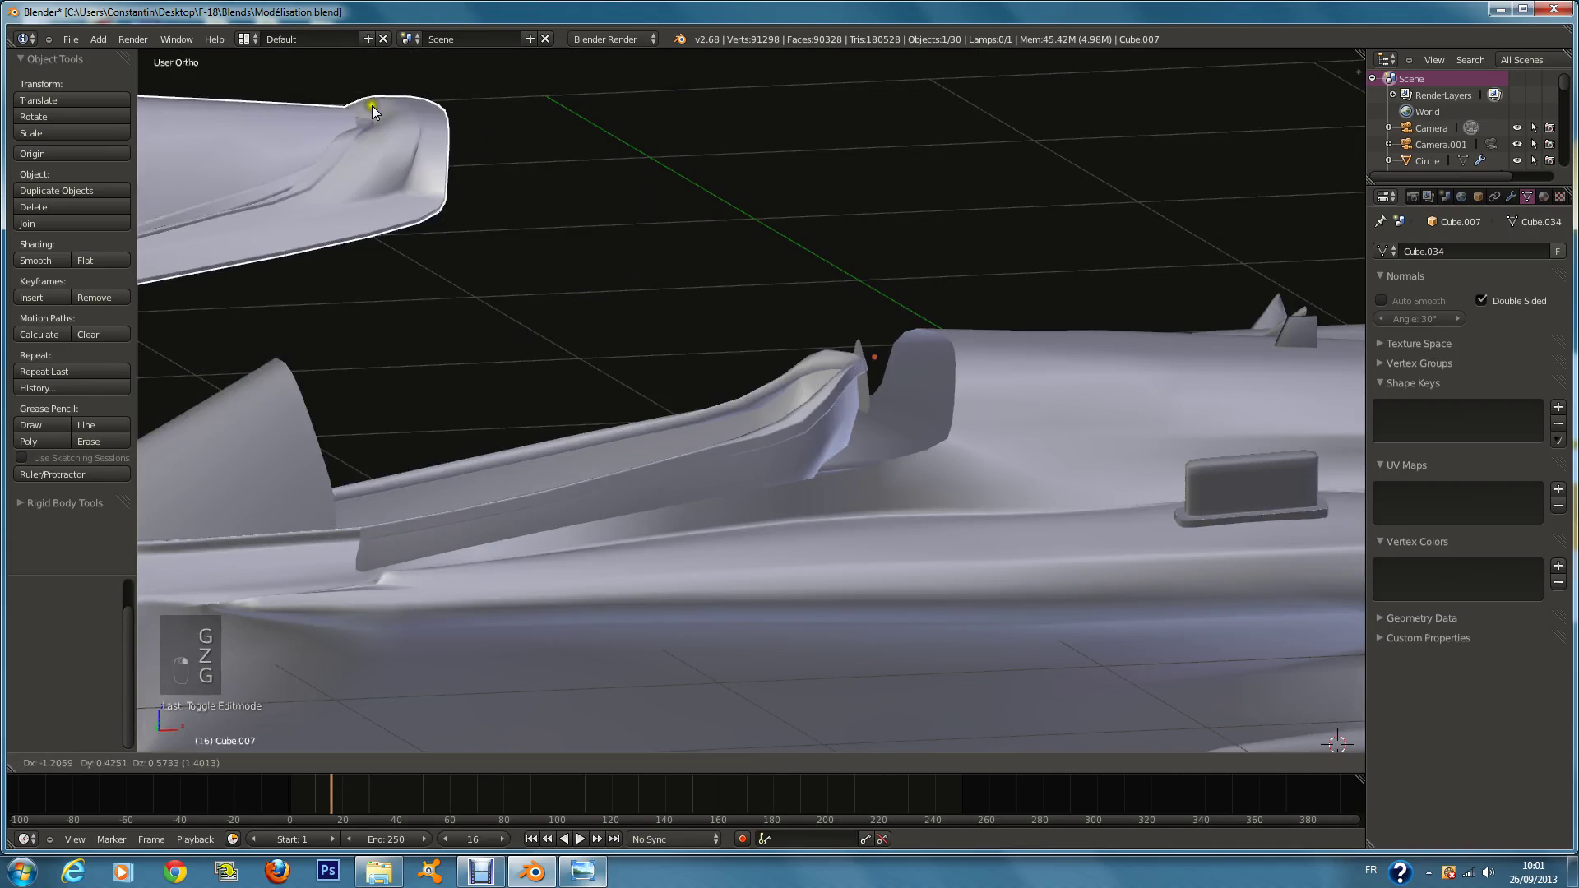
left_click(465, 140)
Step: Undo the test move and the earlier canopy joins and separation, back to the unsplit canopy glass
key("ctrl+z")
key("ctrl+z")
key("ctrl+z")
scroll(812, 255, "up", 3)
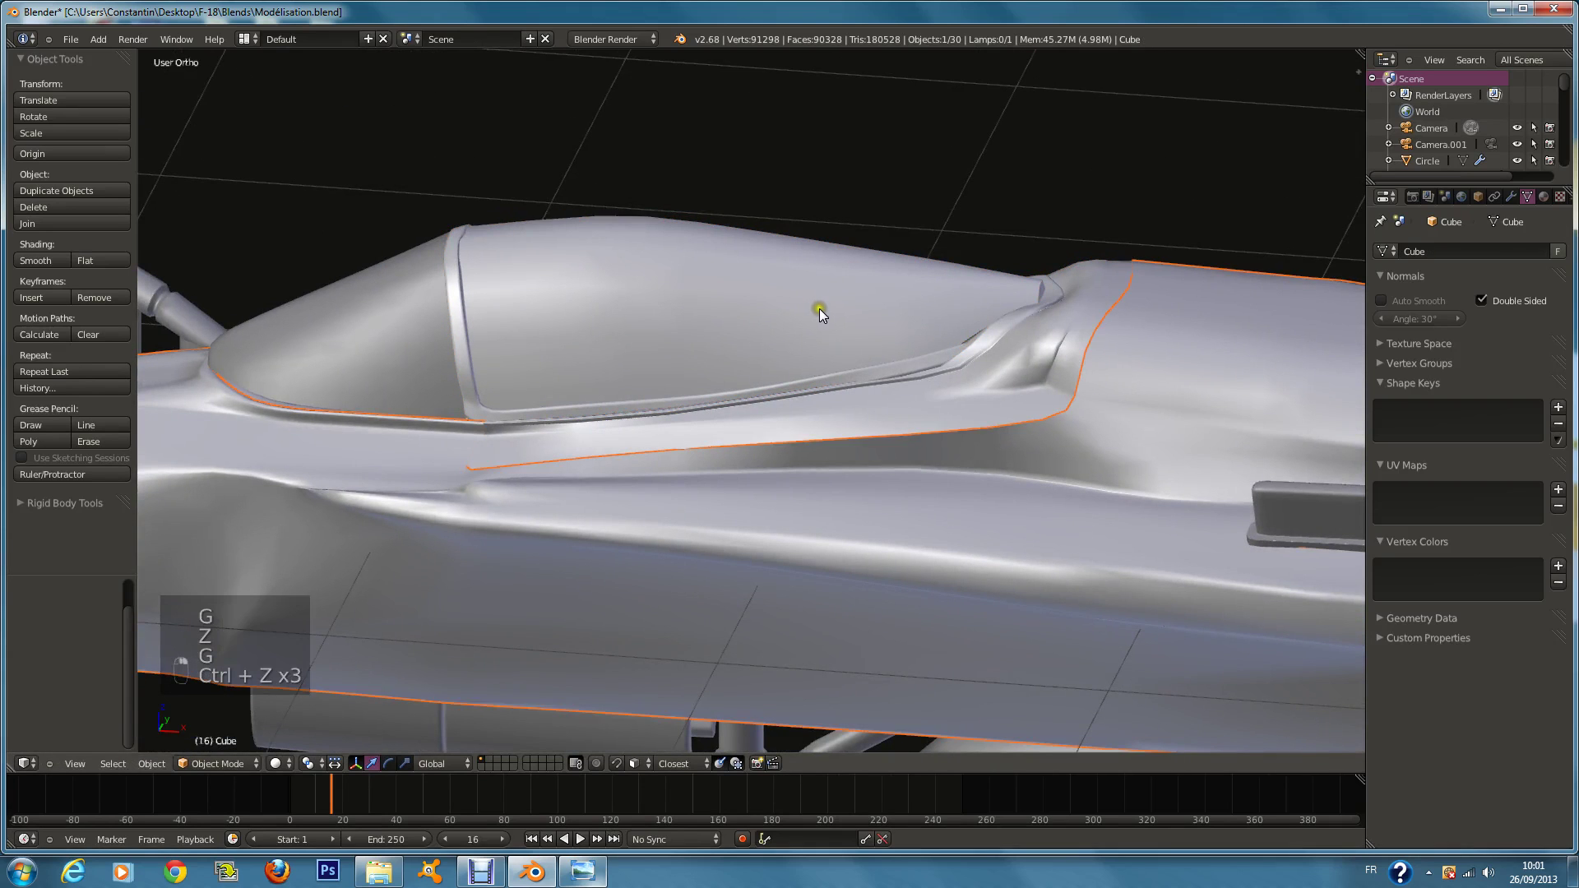
key("ctrl+z")
key("ctrl+z")
key("ctrl+z")
key("ctrl+z")
key("ctrl+z")
key("ctrl+z")
key("ctrl+z")
key("ctrl+z")
key("ctrl+z")
key("ctrl+z")
key("ctrl+z")
key("ctrl+z")
key("ctrl+z")
key("ctrl+z")
key("ctrl+z")
key("ctrl+z")
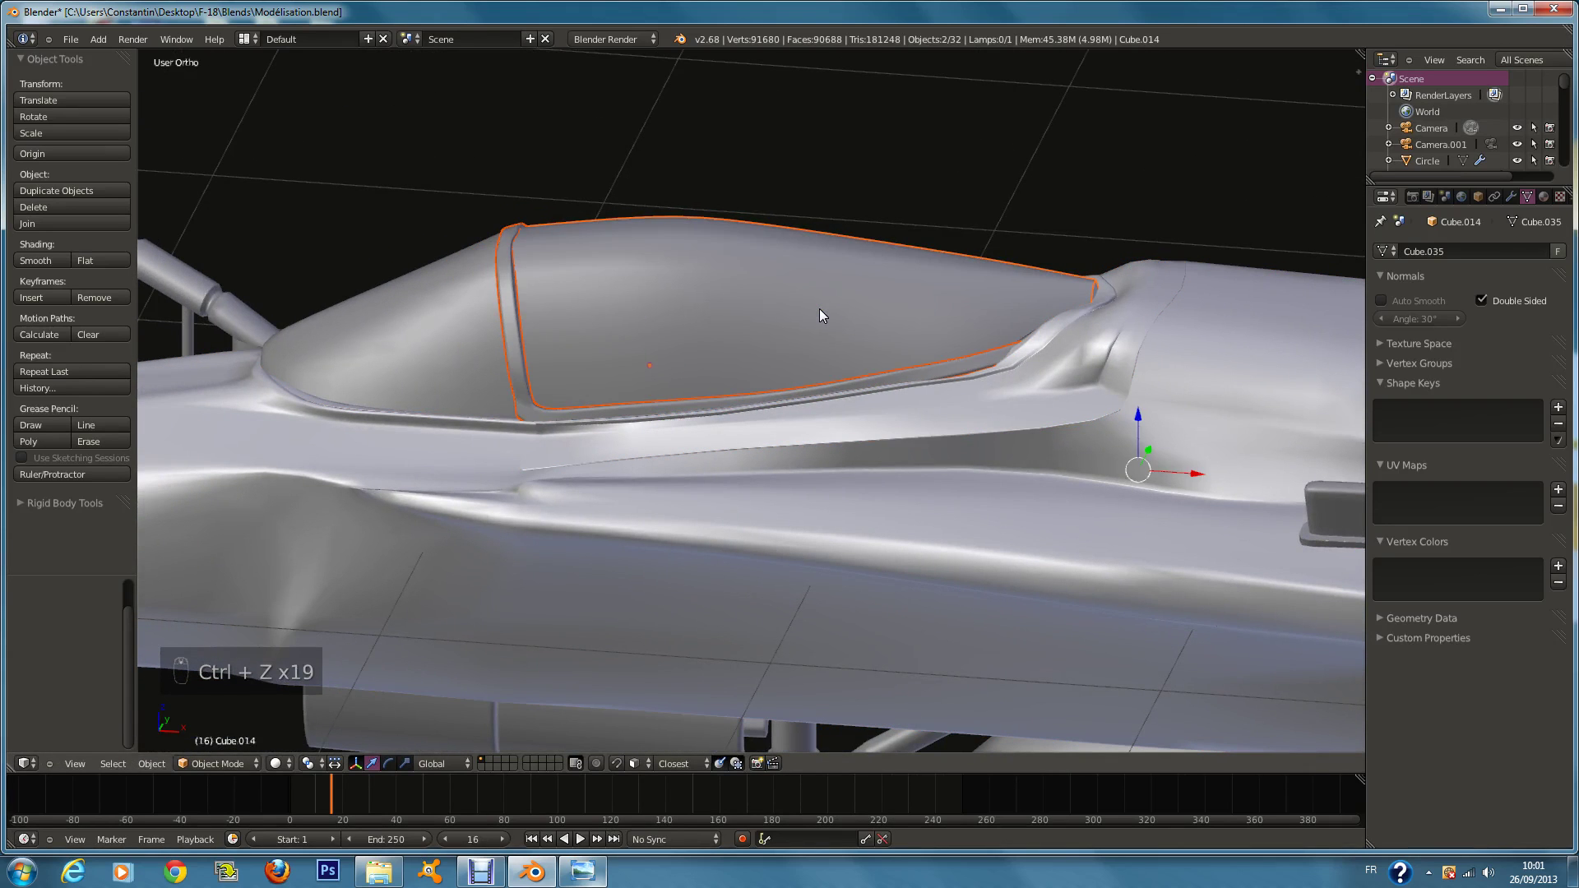
key("ctrl+z")
key("ctrl+z")
key("ctrl+z")
key("ctrl+z")
key("ctrl+z")
key("ctrl+z")
key("ctrl+z")
key("ctrl+z")
Step: Shift the canopy glass's vertex loop just behind the windshield bow rearward along X in wireframe side view
key("z")
key("Tab")
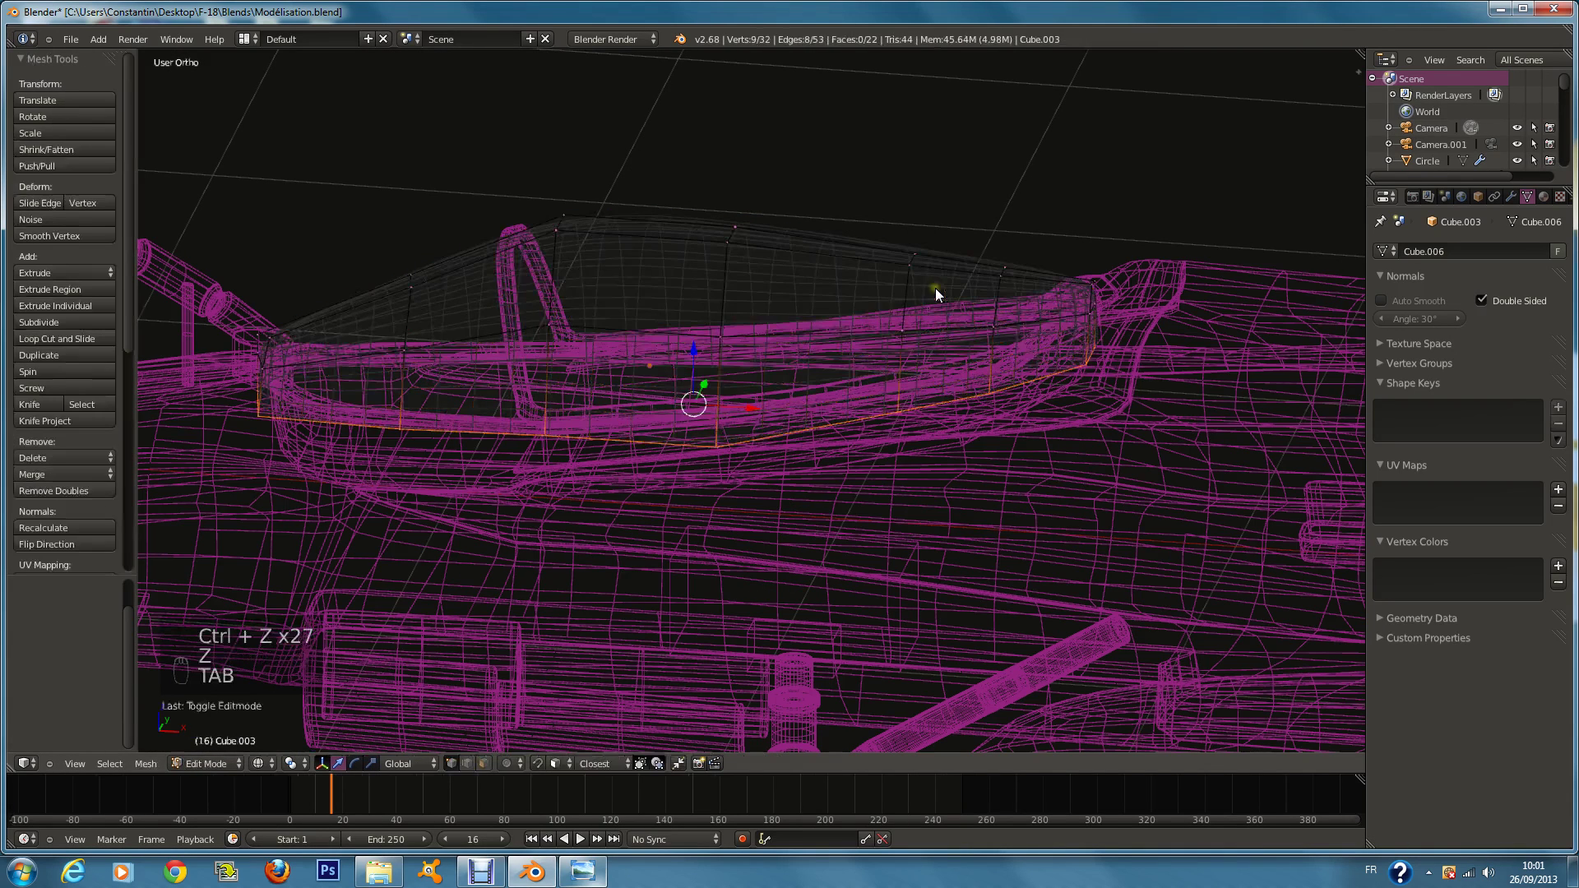
key("KP_1")
key("a")
key("a")
key("a")
key("a")
key("a")
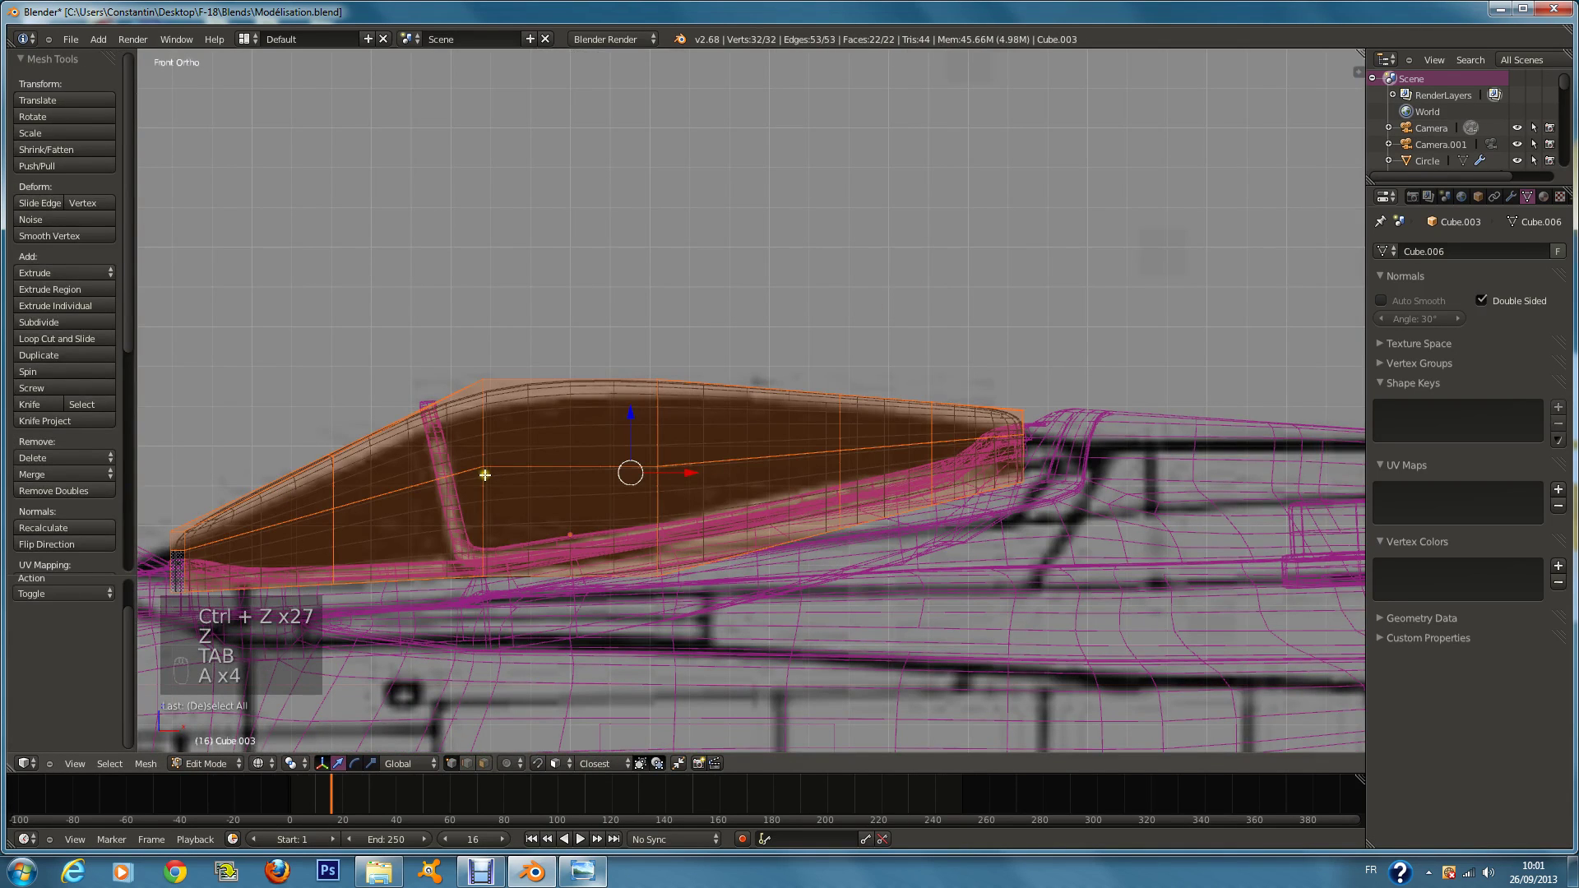
key("c")
left_click_drag(511, 564, 483, 451)
key("Escape")
key("g")
key("x")
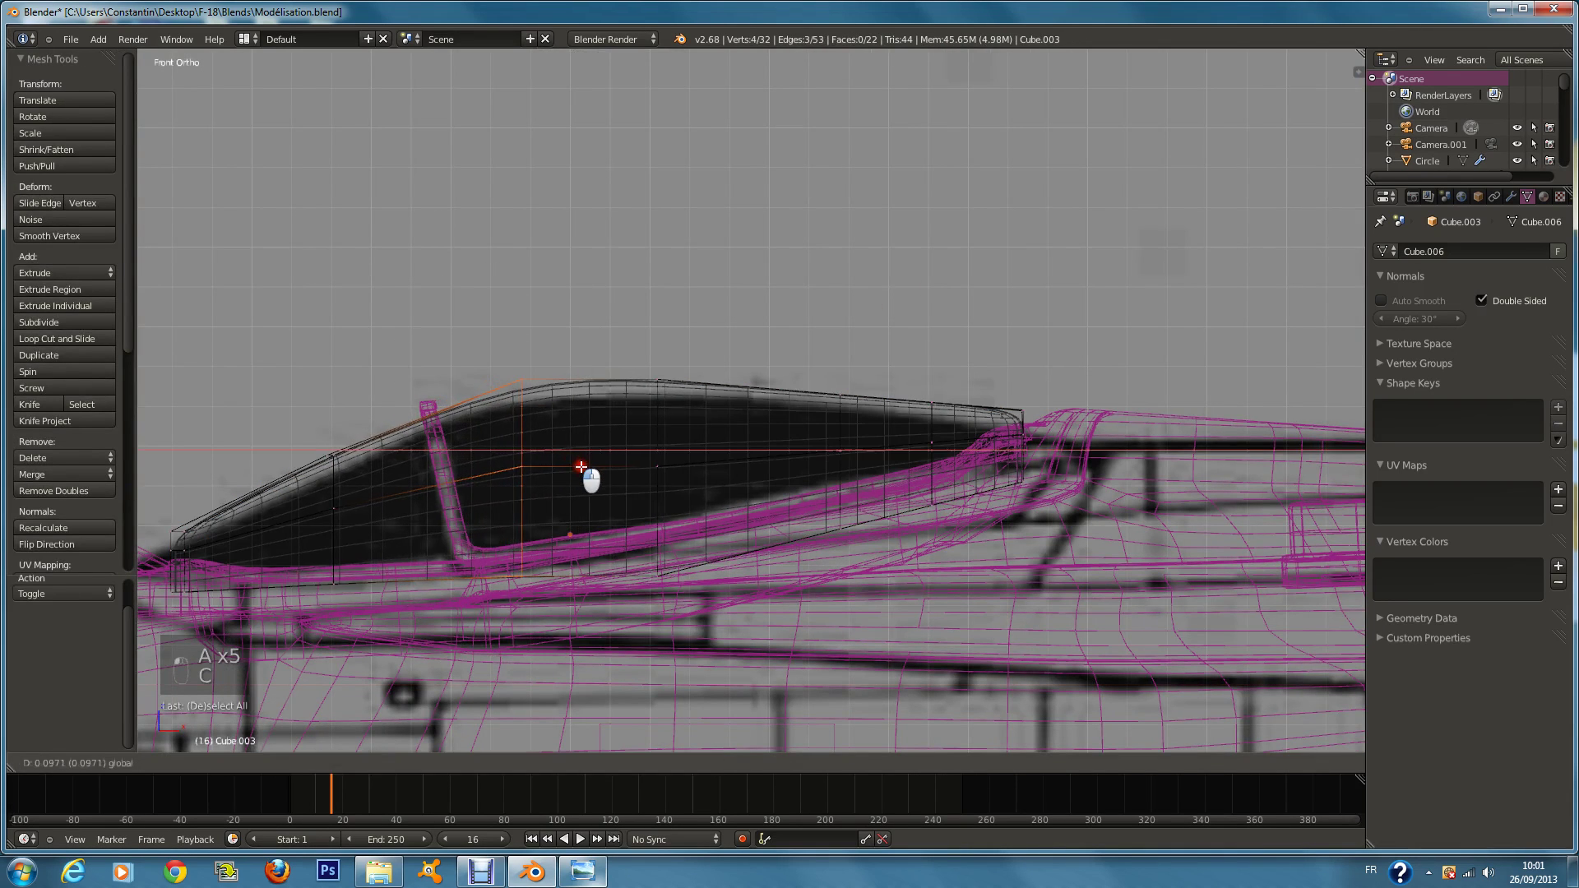
left_click_drag(601, 476, 601, 476)
key("a")
Step: Add a loop cut to the canopy glass at the windshield bow and rotate it about -16.9° to match the bow's slope
key("ctrl+r")
left_click(450, 405)
left_click(449, 404)
right_click(470, 423)
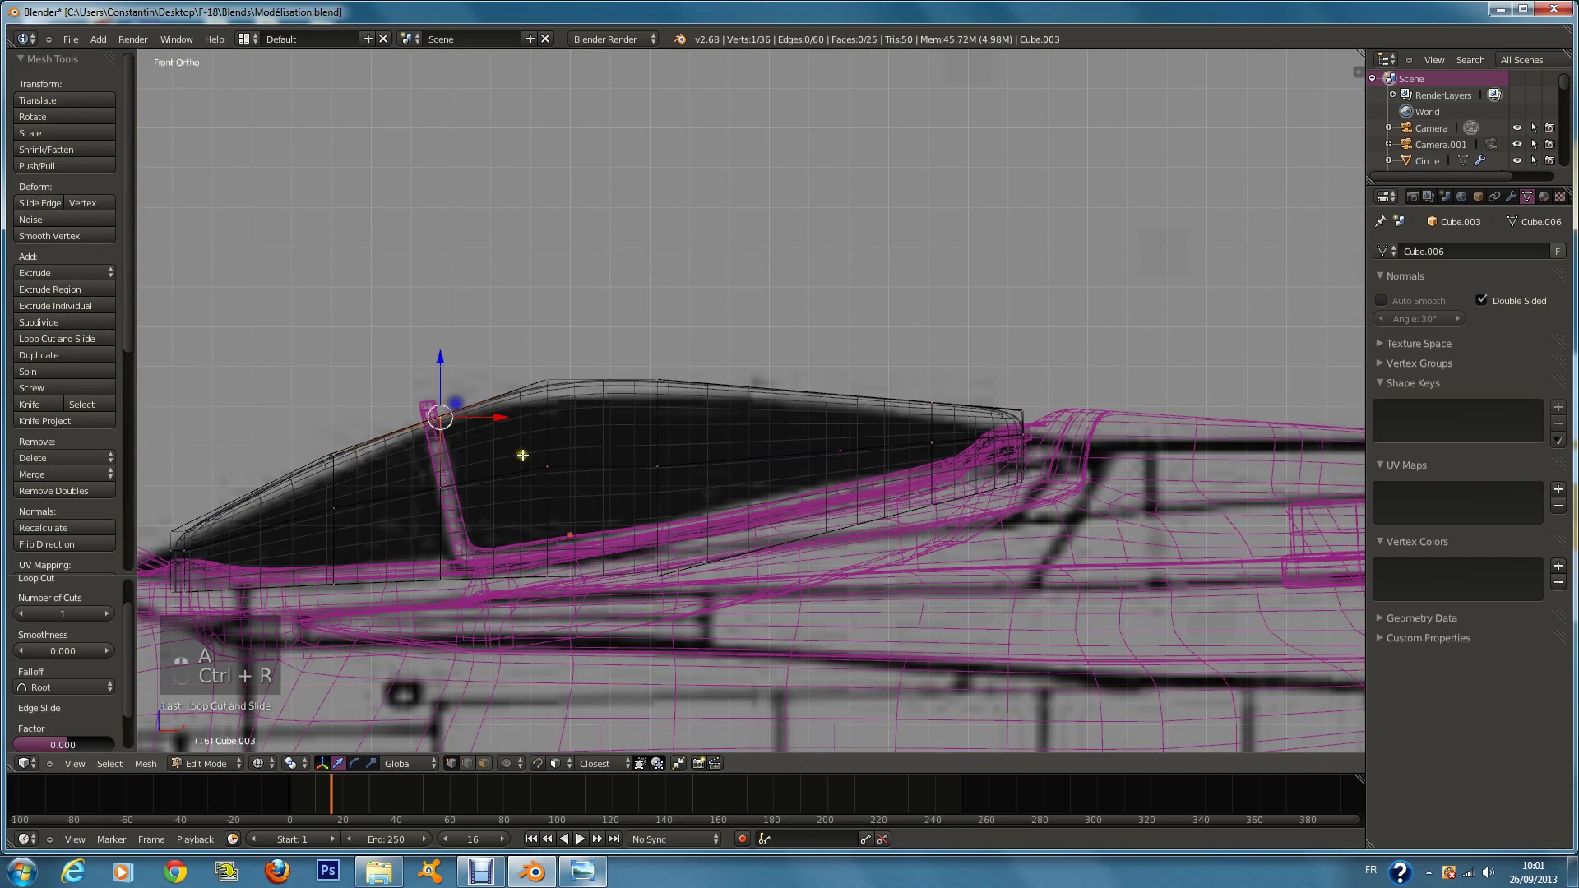
key("r")
right_click(517, 430)
key("ctrl+z")
key("r")
left_click(601, 412)
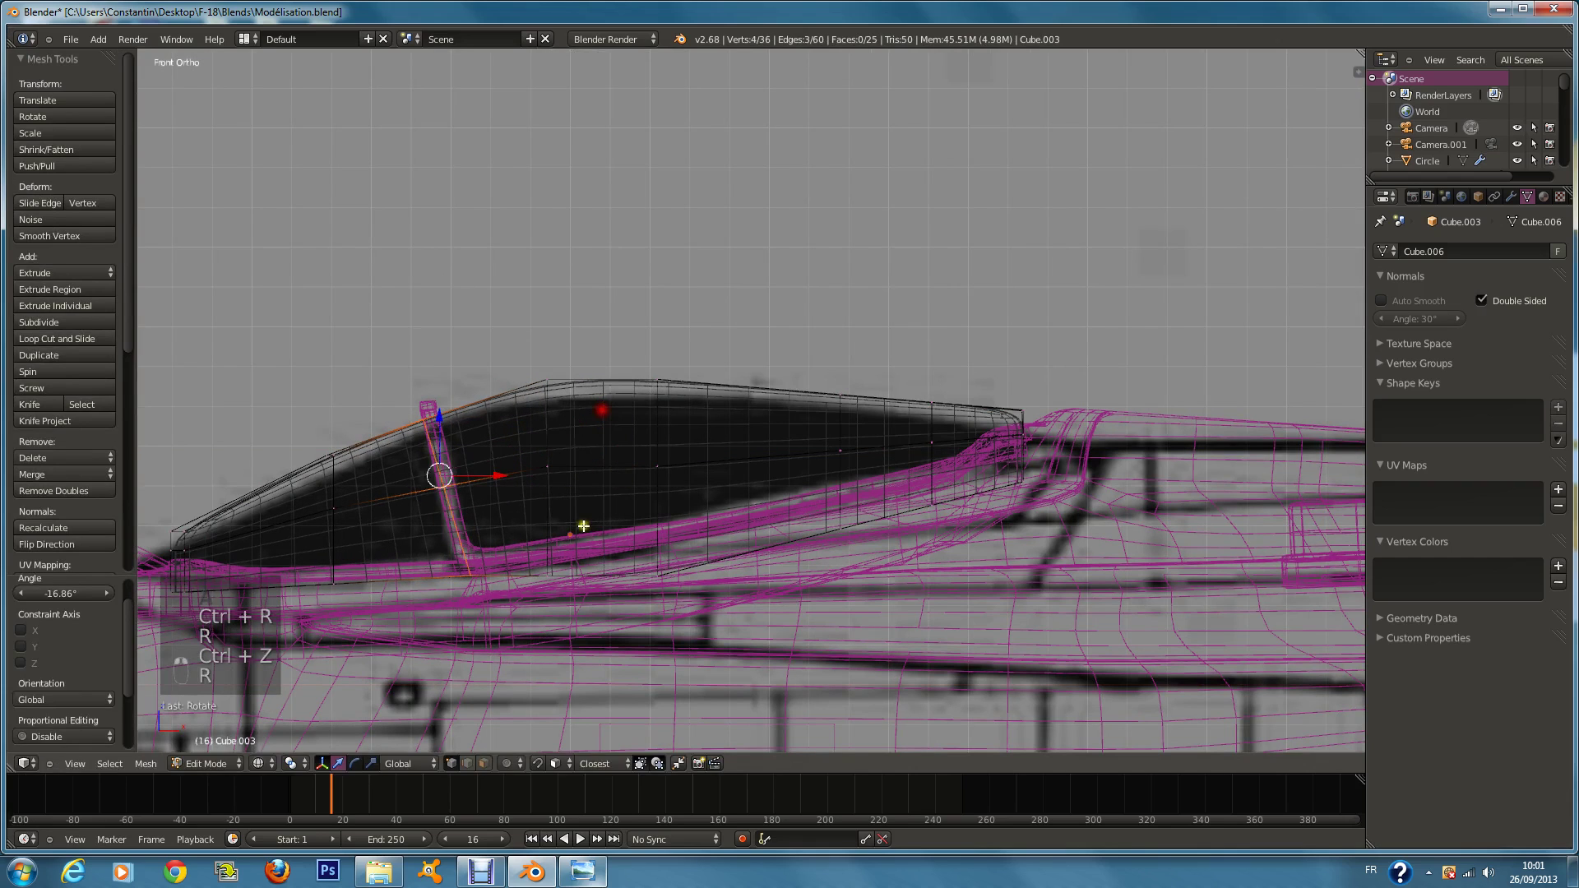
Step: Scale the new loop by 1.282 along Z and move it to line up with the windshield bow
key("s")
left_click(597, 559)
key("g")
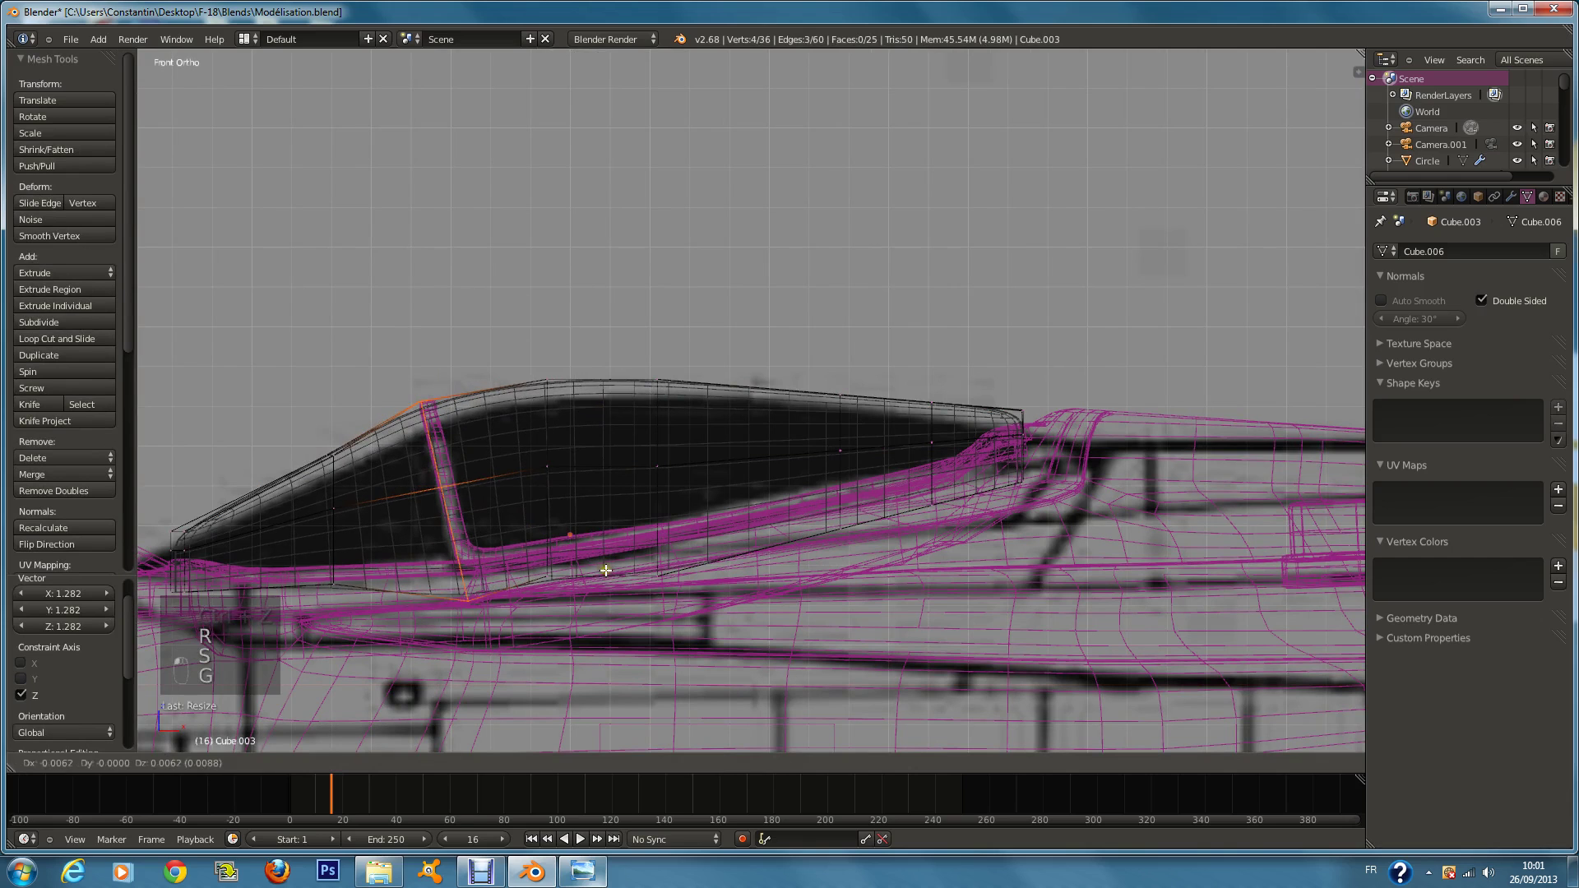
left_click(642, 556)
key("a")
key("Tab")
key("Tab")
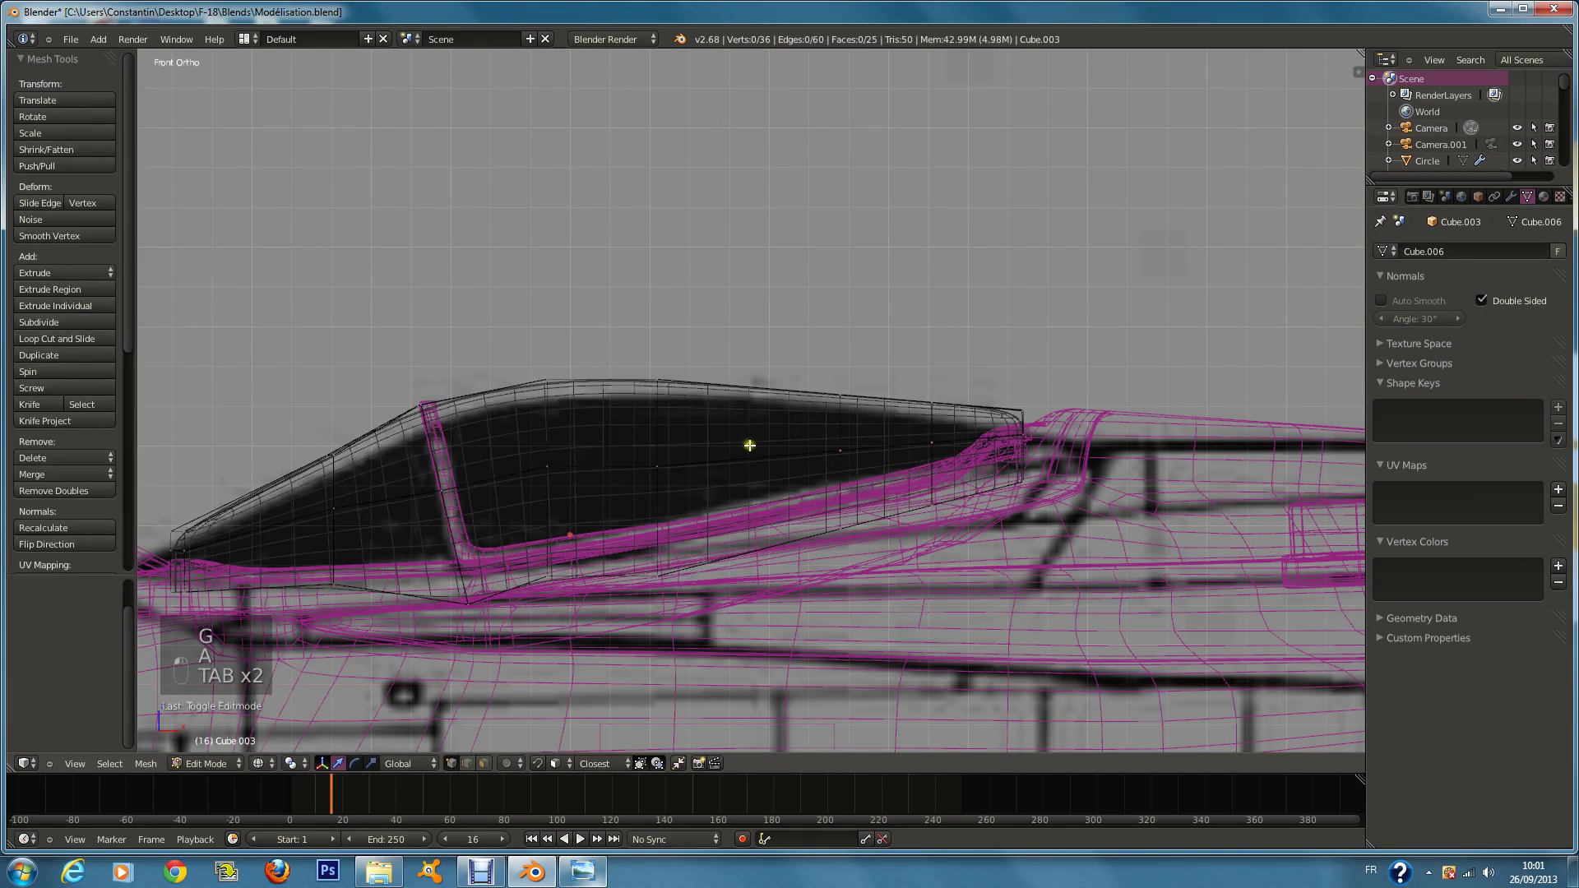
Step: Select all canopy glass faces behind the windshield bow, separate them into their own object and return to object mode
key("a")
key("a")
key("a")
key("a")
key("a")
key("a")
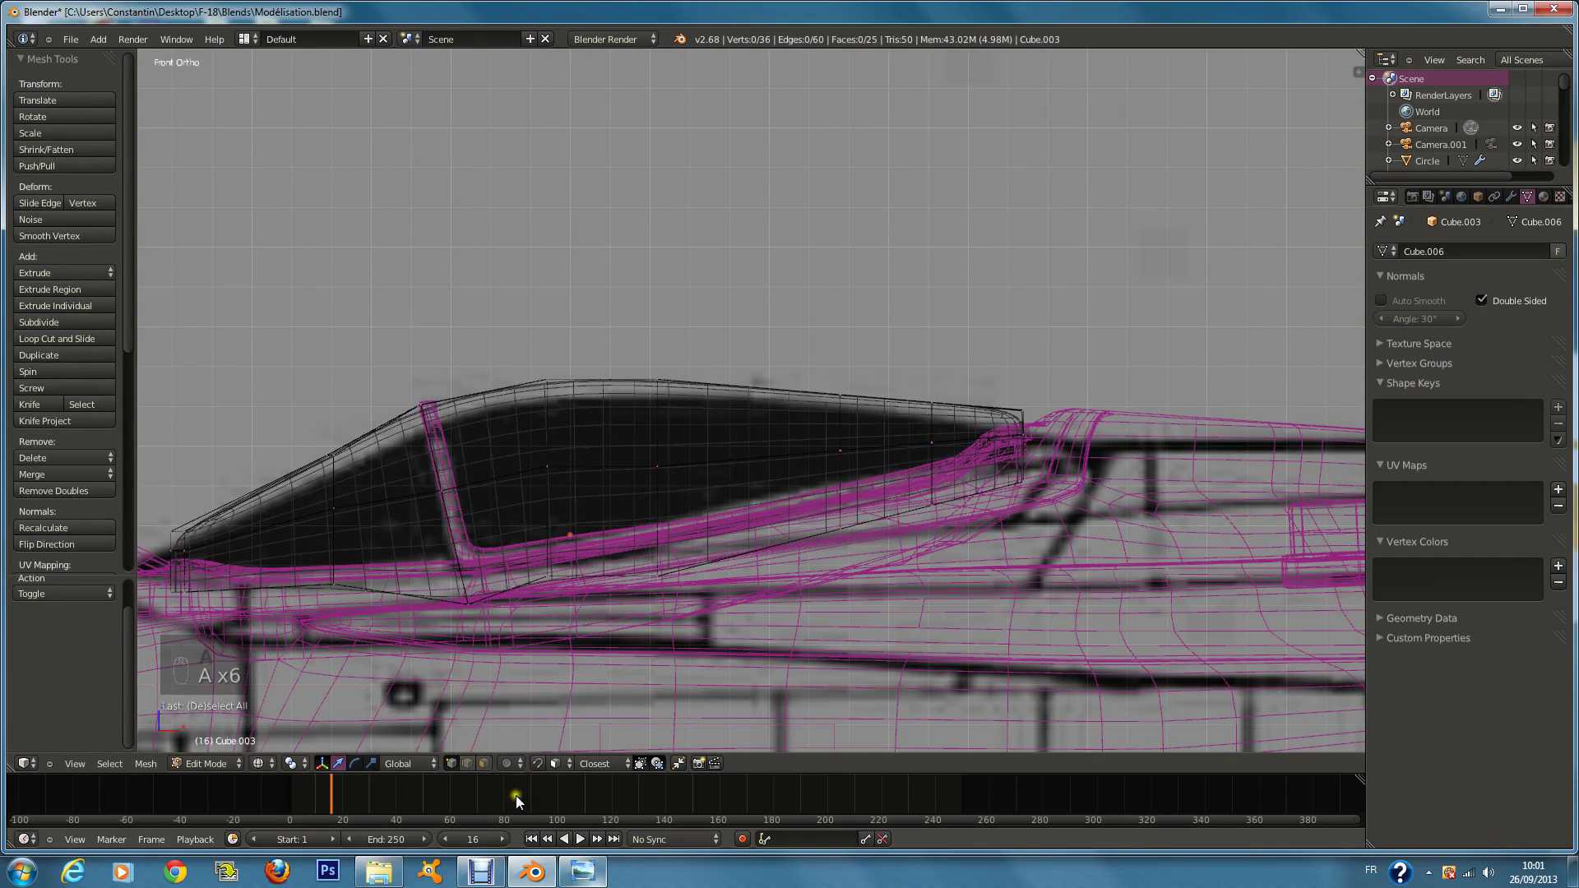
key("c")
mouse_move(576, 460)
left_mouse_down()
mouse_move(557, 395)
mouse_move(948, 501)
mouse_move(603, 512)
left_mouse_up()
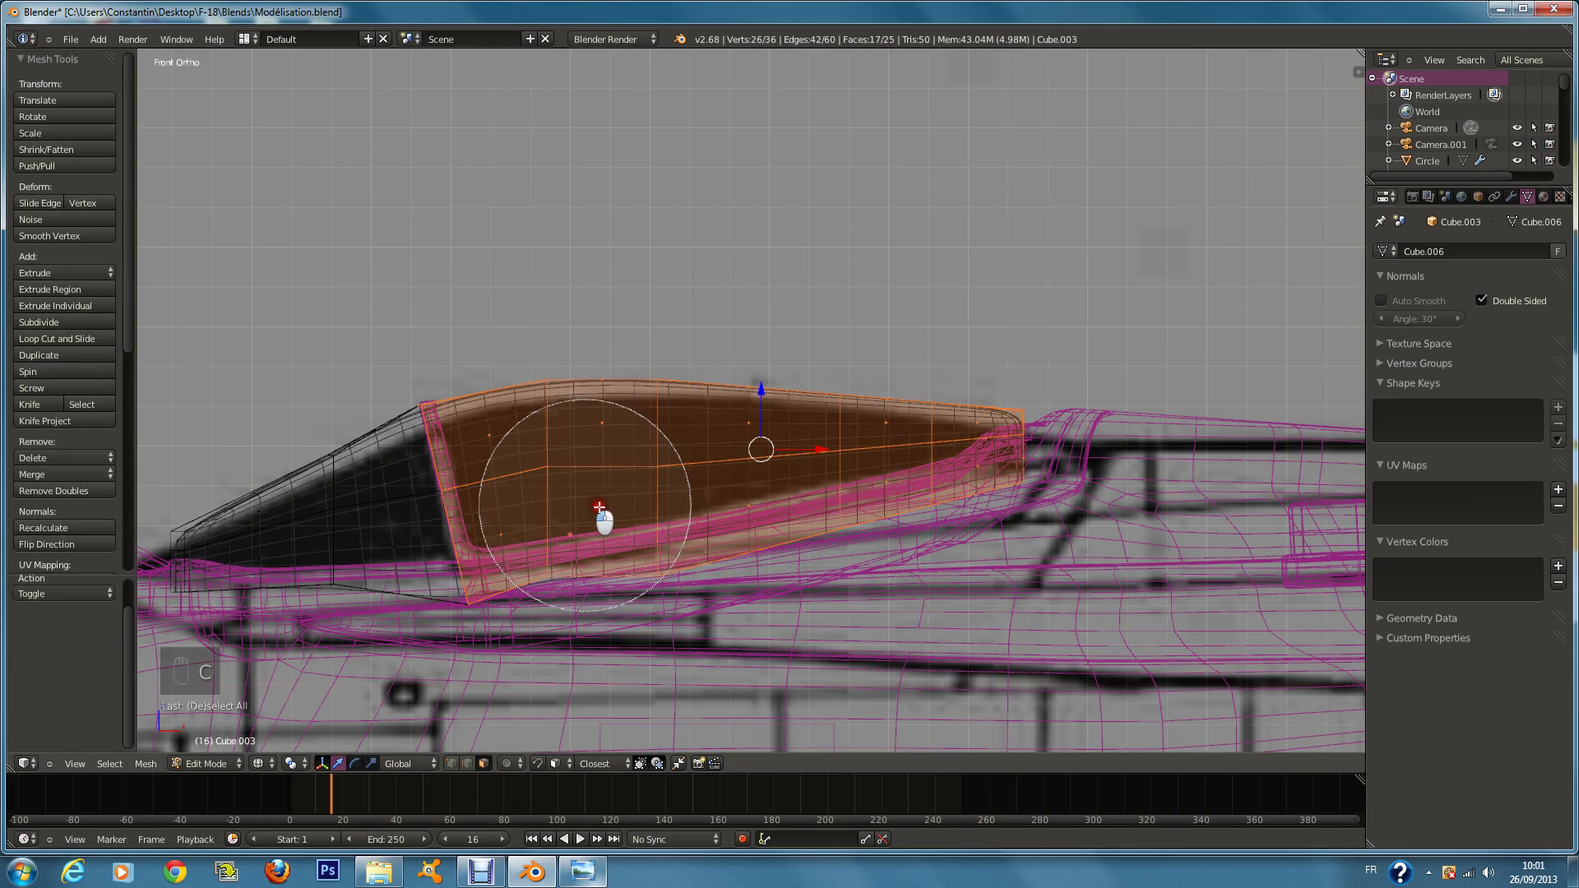
key("p")
left_click(1019, 437)
key("Tab")
Step: Select the canopy frame, the surrounding fuselage panel and the rear glass, and join them into one object
right_click(1061, 409)
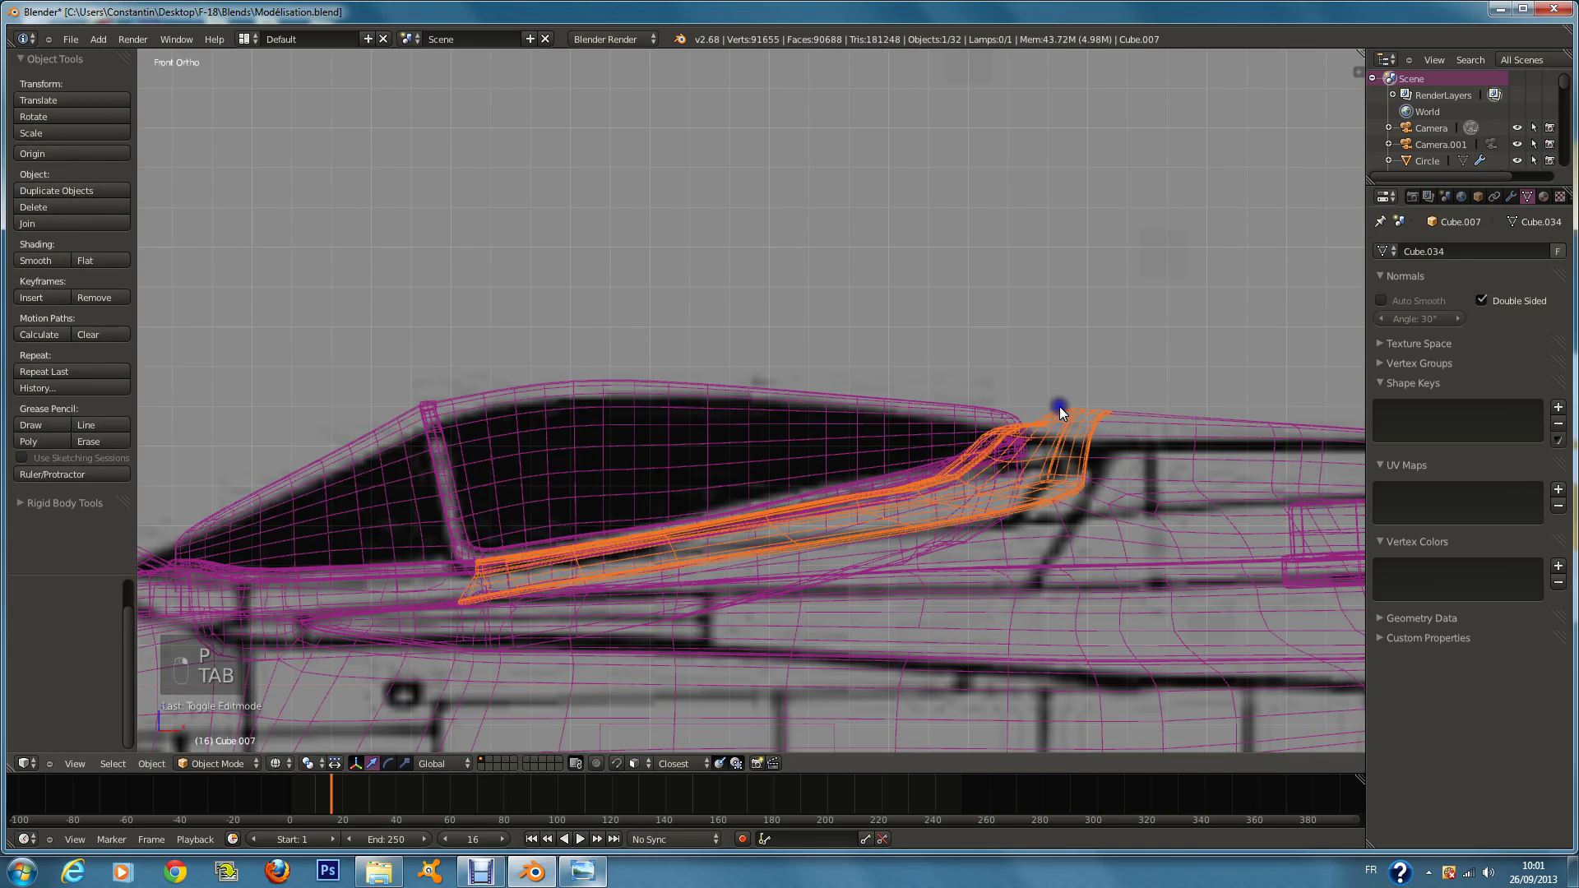
right_click(907, 482, "shift")
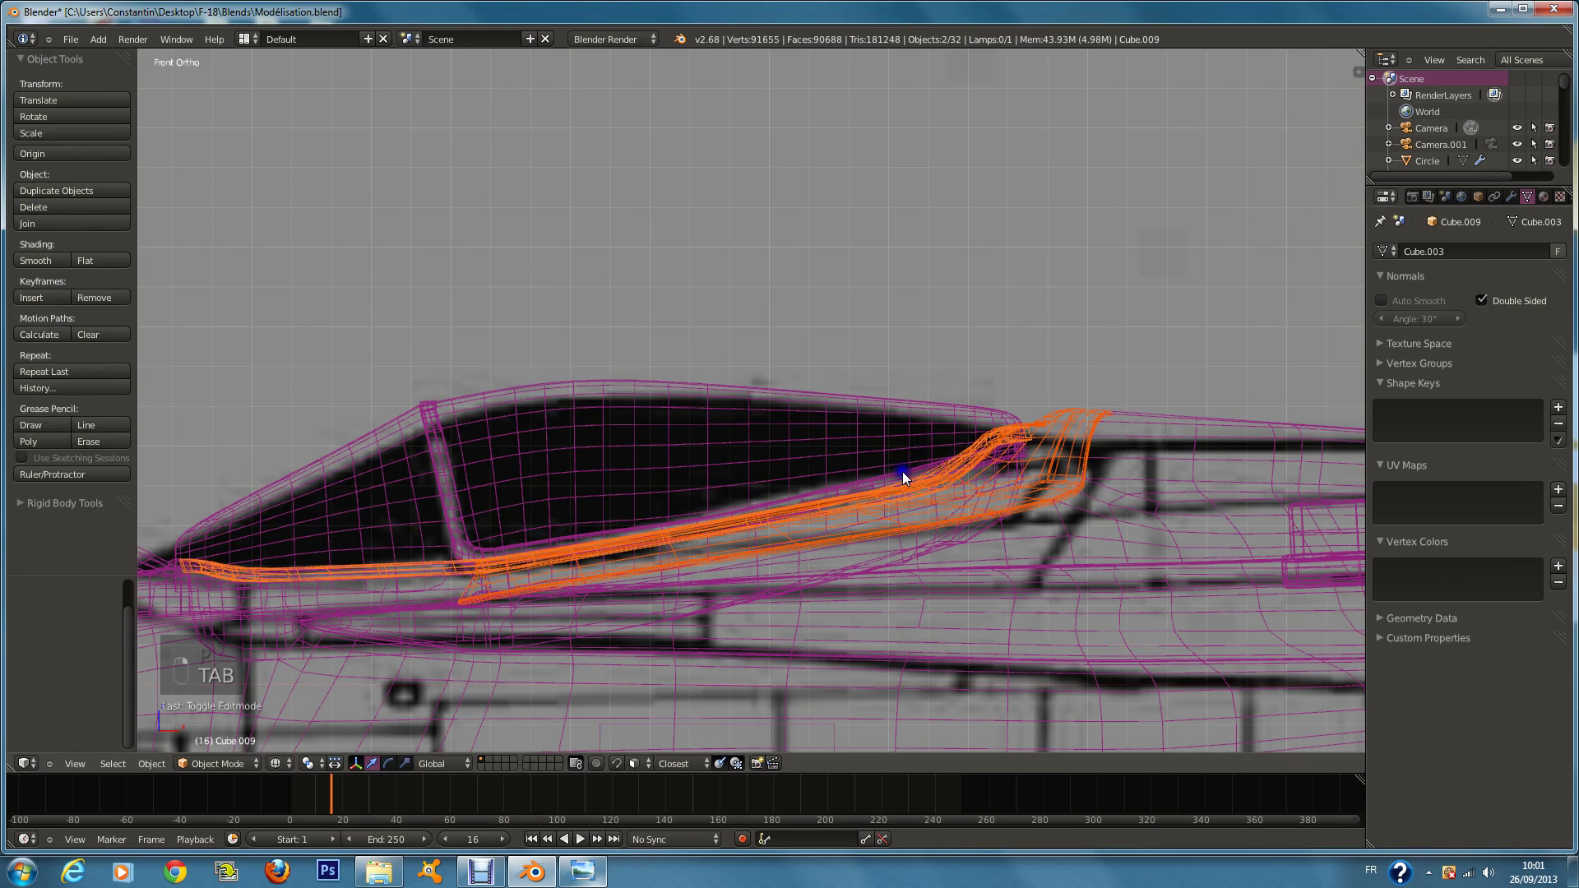
right_click(929, 473)
right_click(1068, 418, "shift")
right_click(992, 406, "shift")
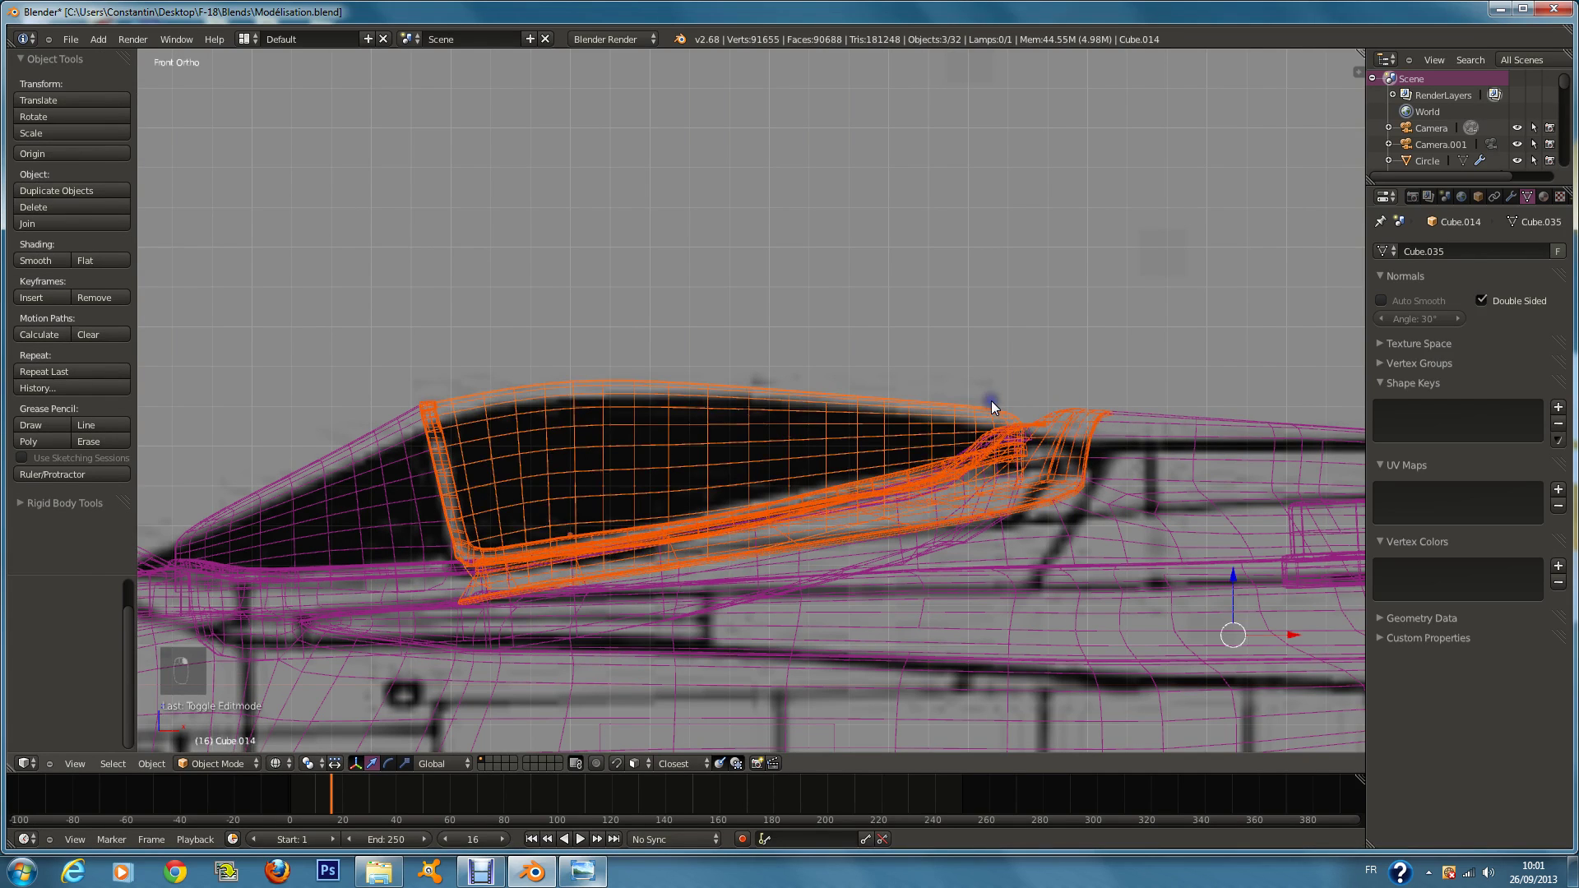
key("ctrl+j")
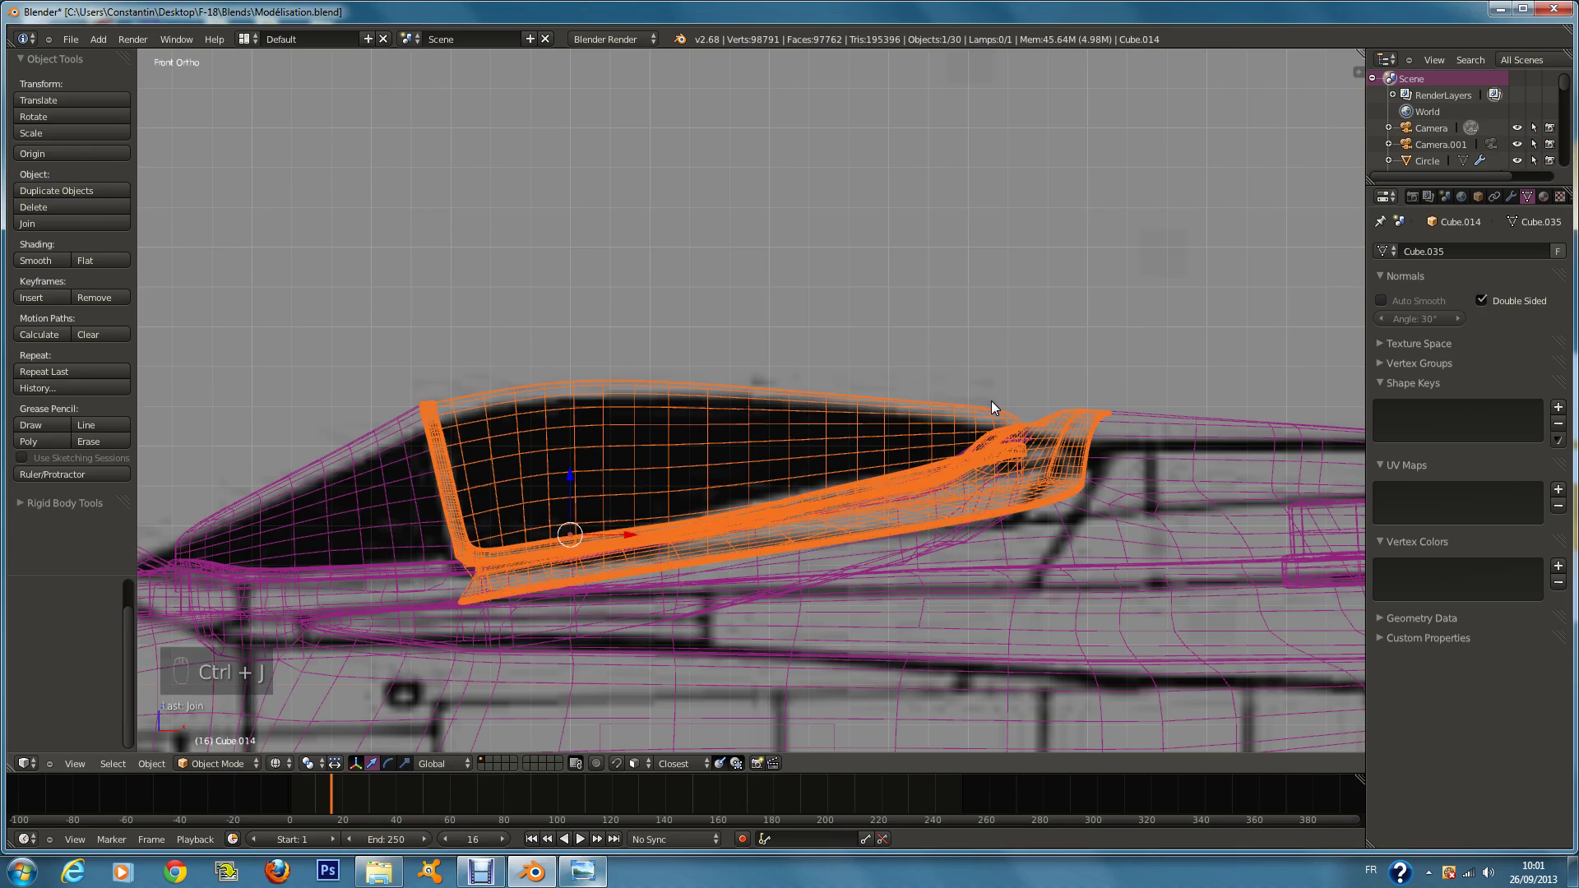
Step: Remove doubles across the whole joined canopy mesh and return to object mode in solid display
key("Tab")
key("a")
key("a")
key("a")
key("a")
left_click(61, 491)
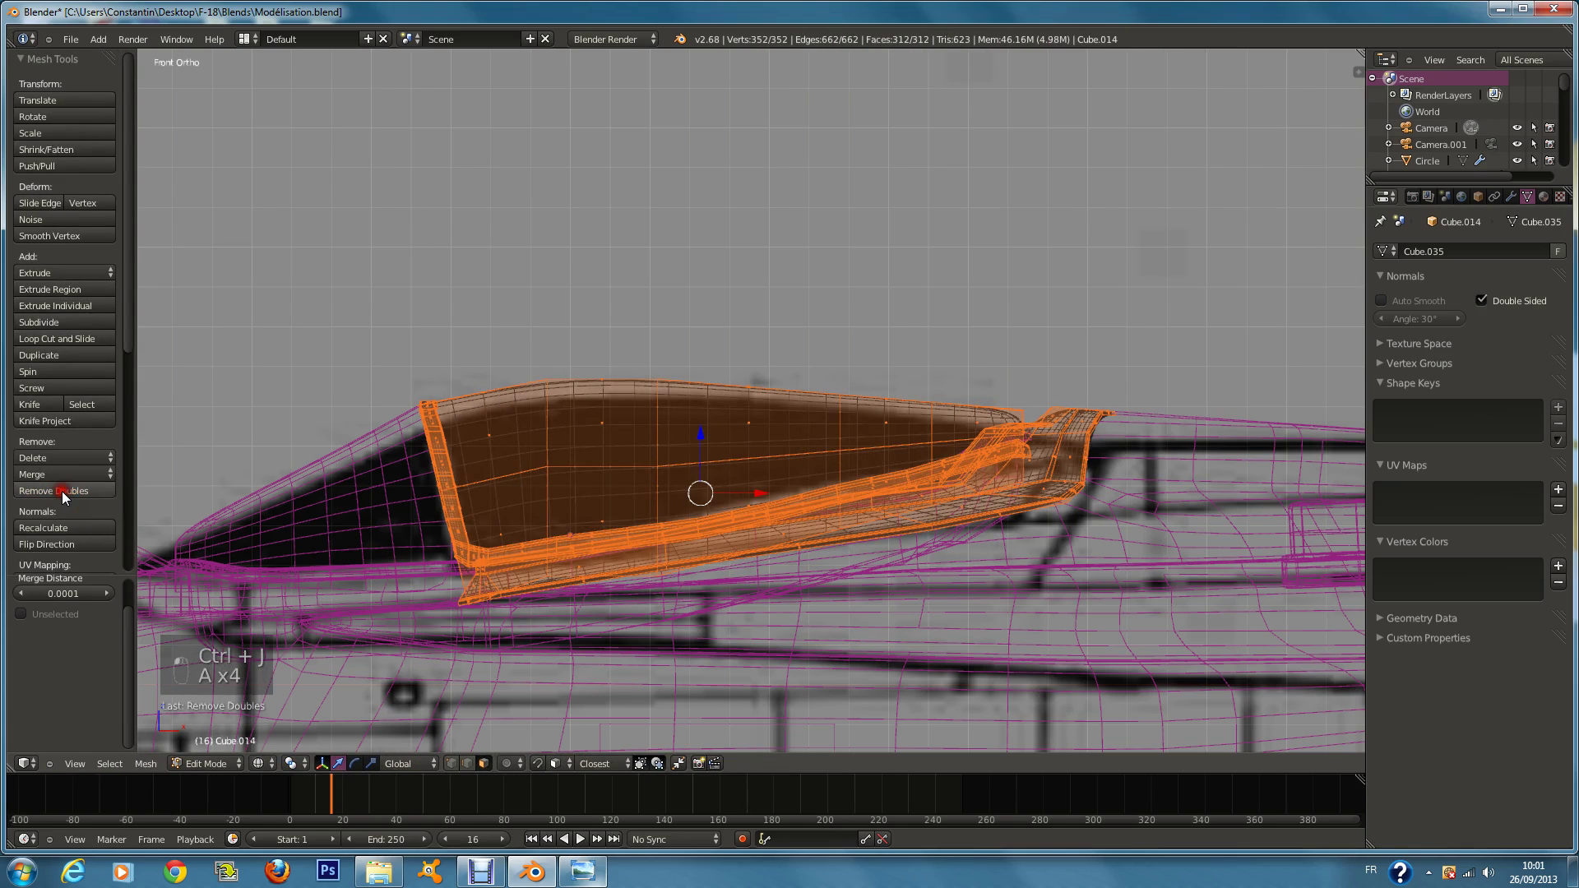
key("z")
key("Tab")
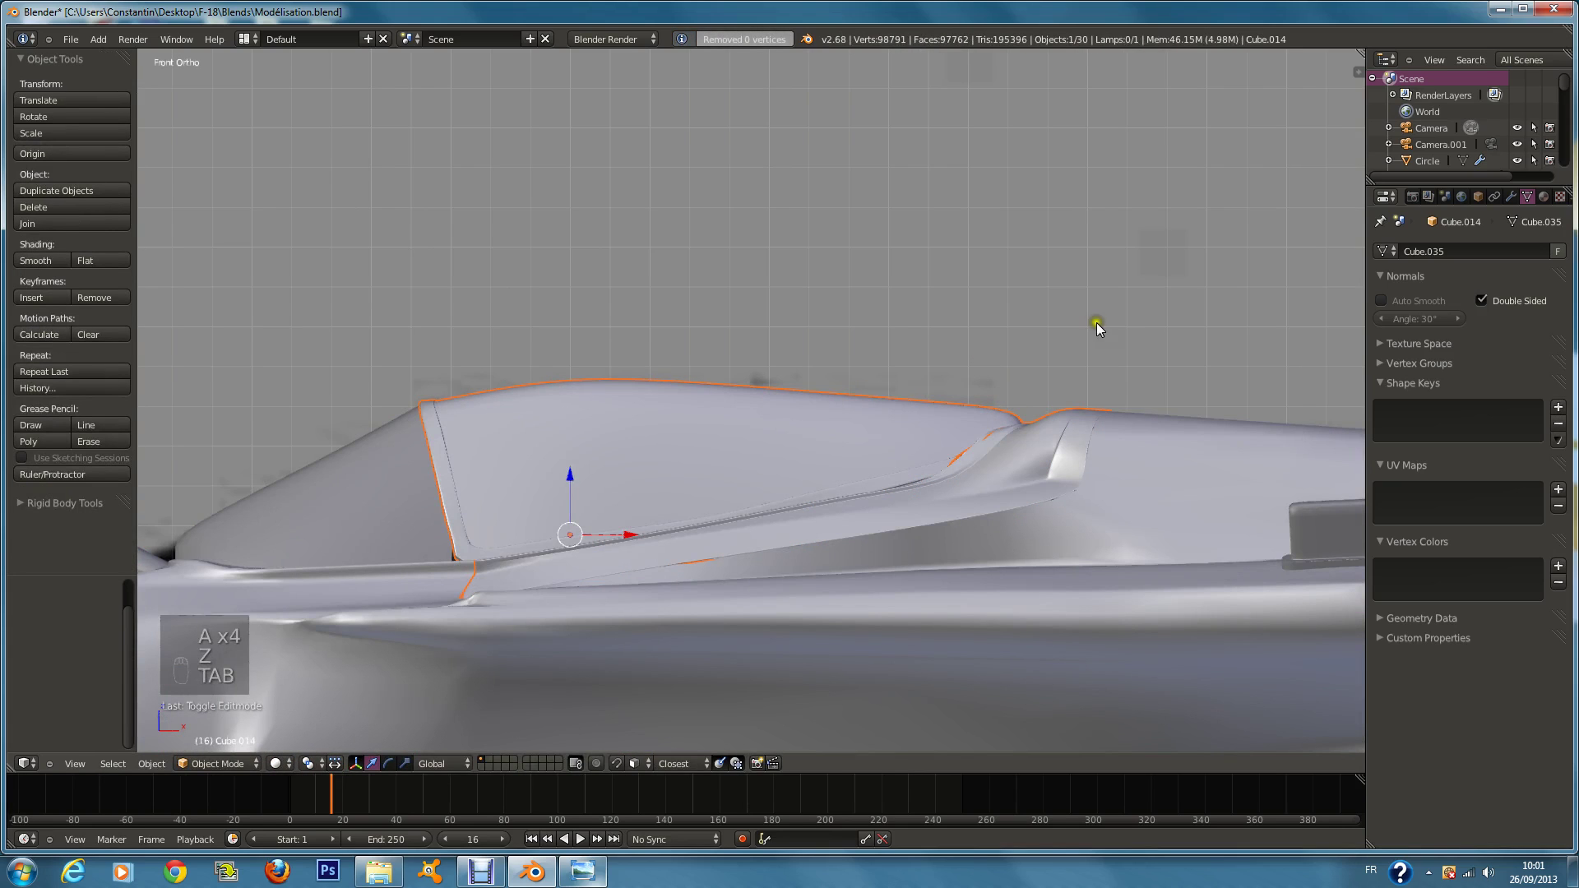
Step: Set the pivot point to the 3D cursor for rotating the canopy around its rear hinge
key("r")
right_click(1166, 292)
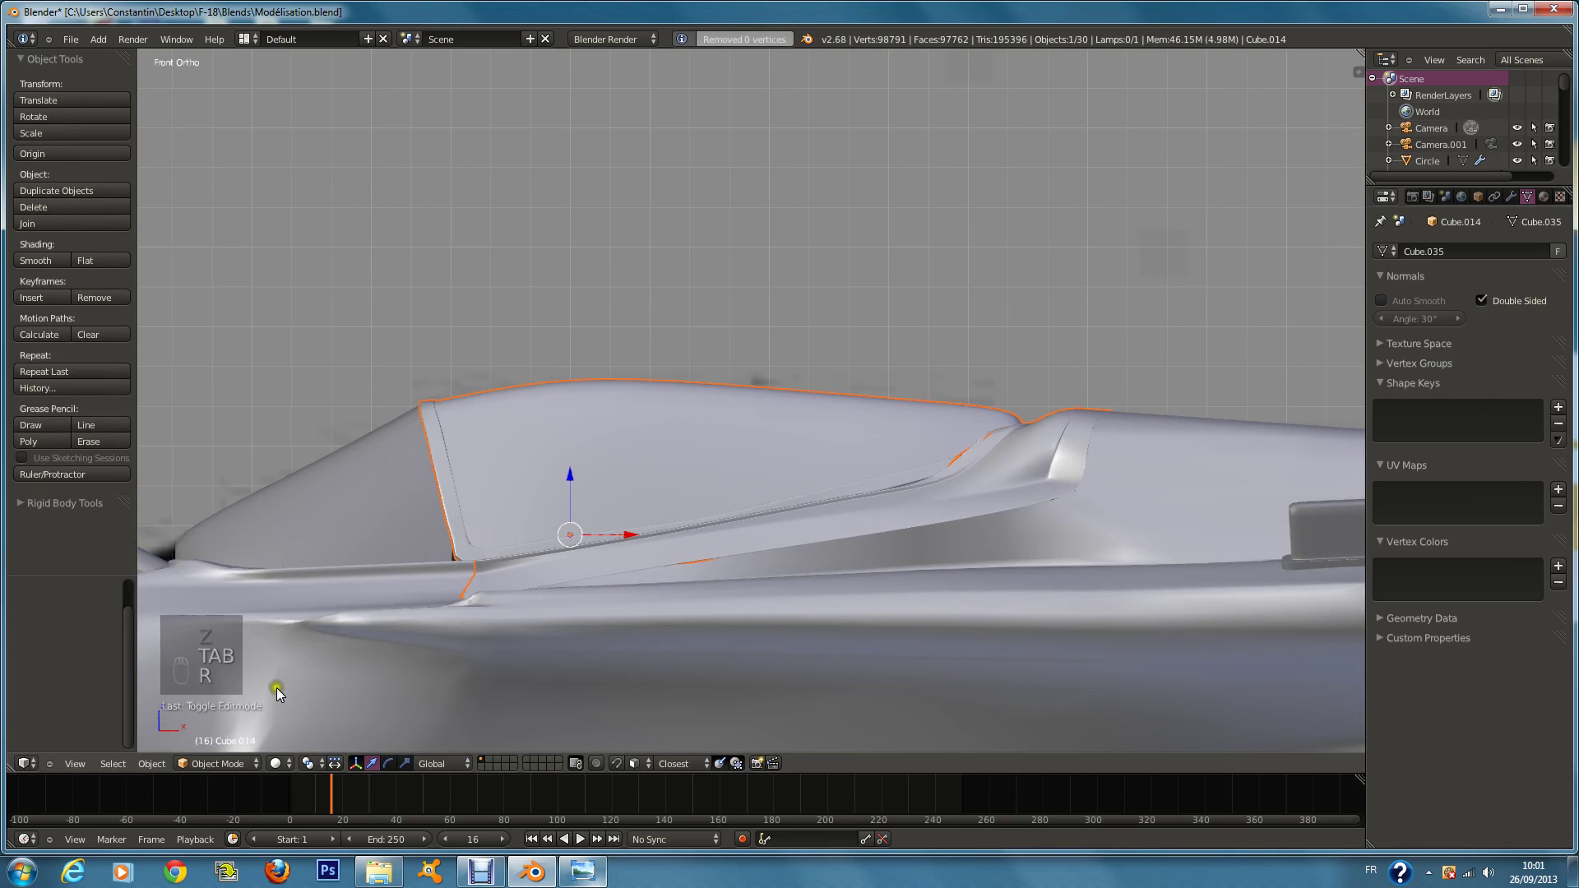
left_click(314, 764)
left_click(354, 727)
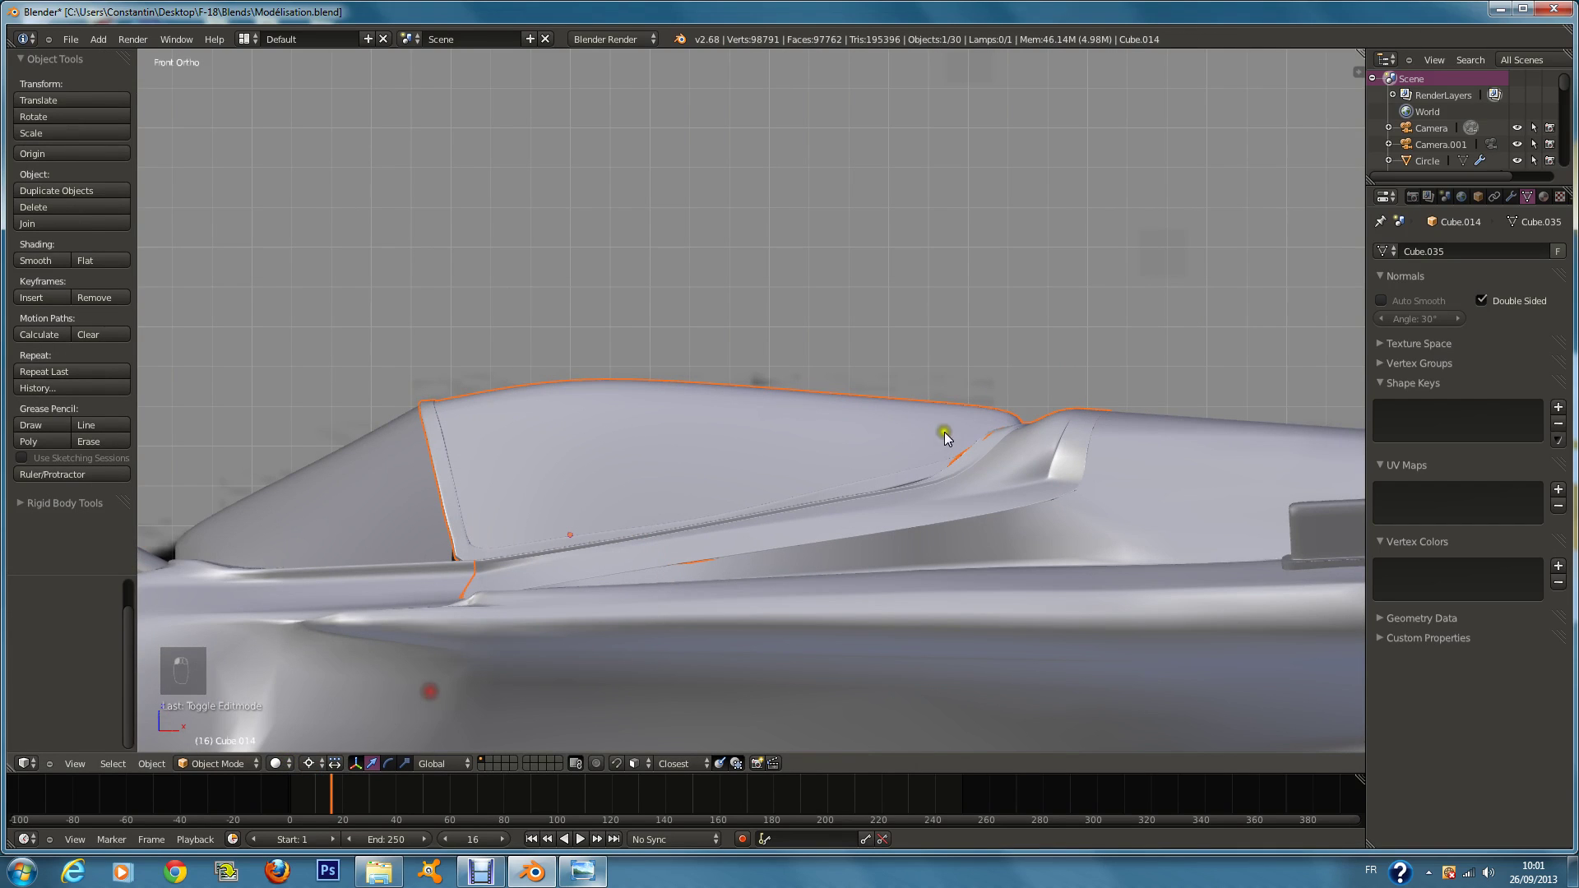
scroll(1069, 398, "down", 4)
Step: Try rotating the canopy open around the 3D cursor placed at its rear end
key("r")
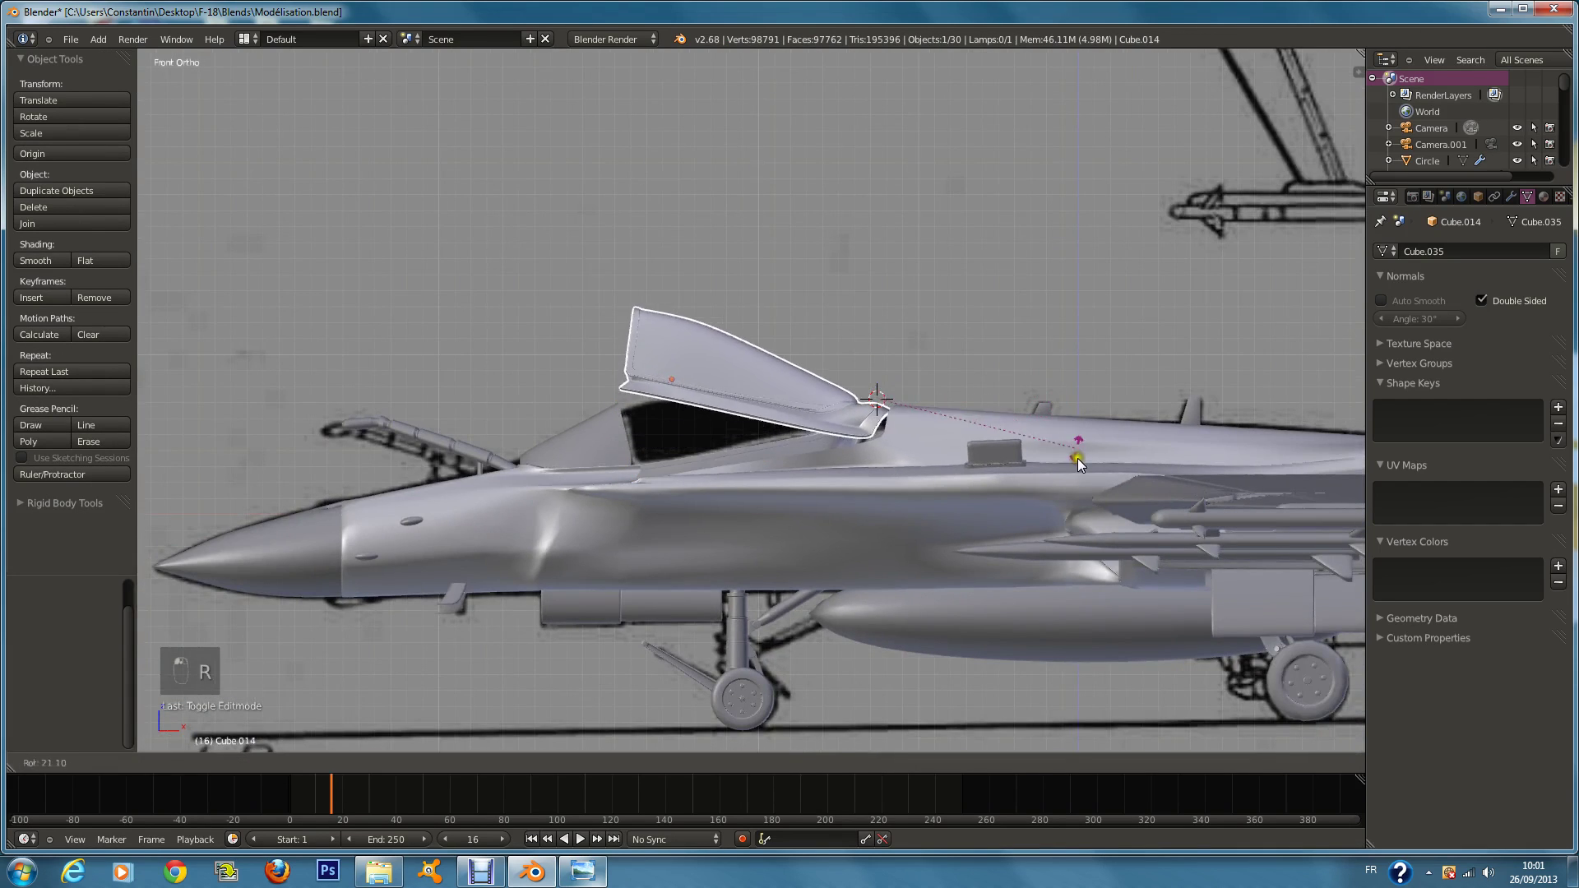
right_click(1084, 508)
key("r")
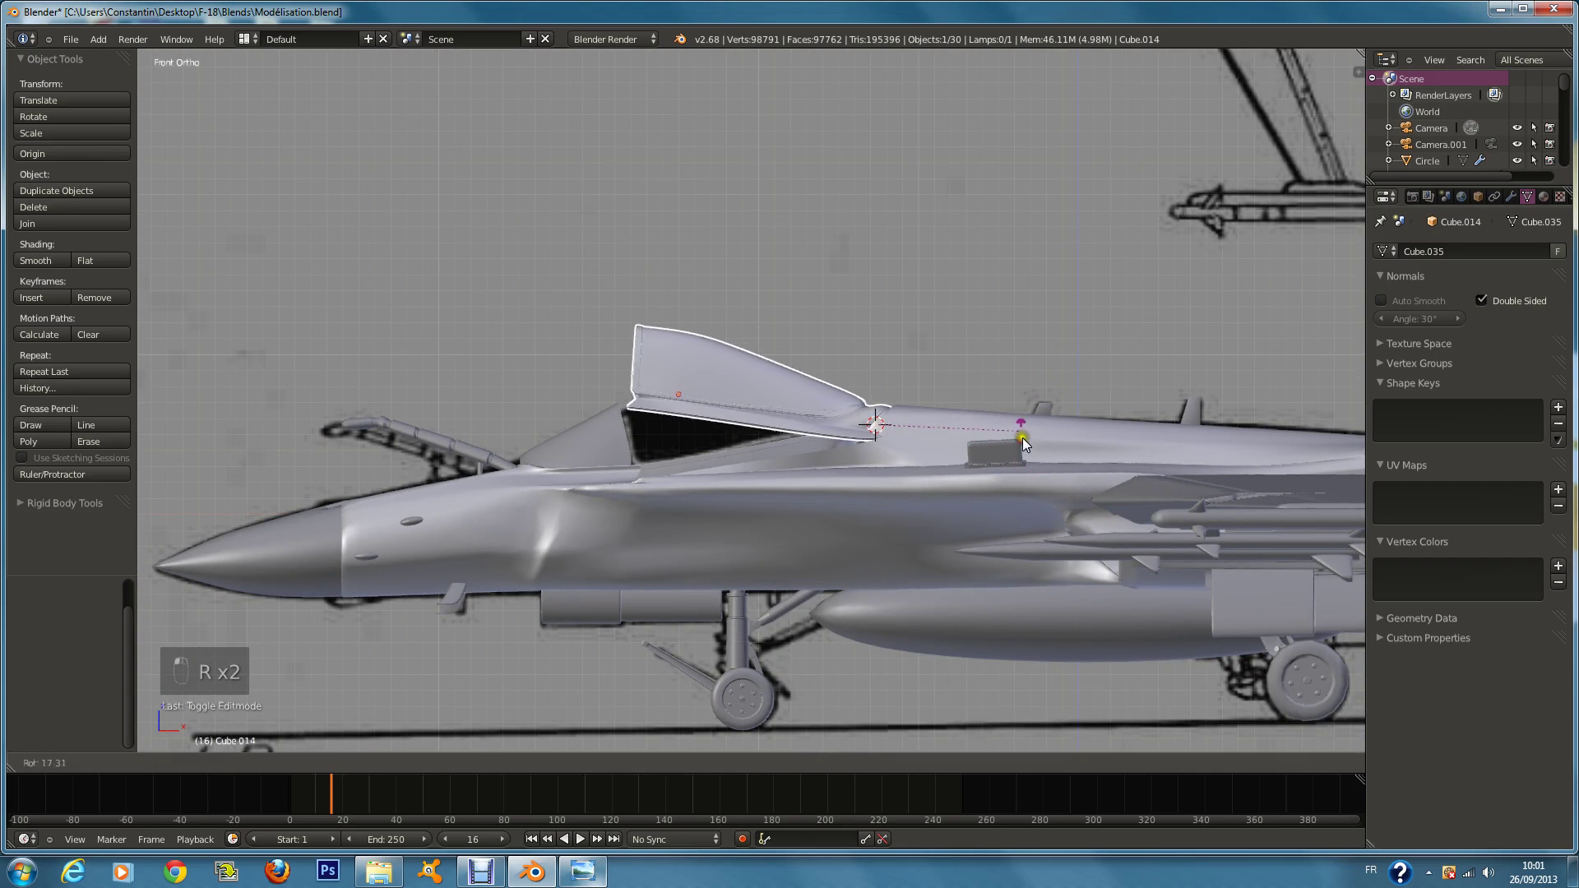
right_click(1024, 501)
middle_click_drag(1025, 502, 1099, 393)
key("r")
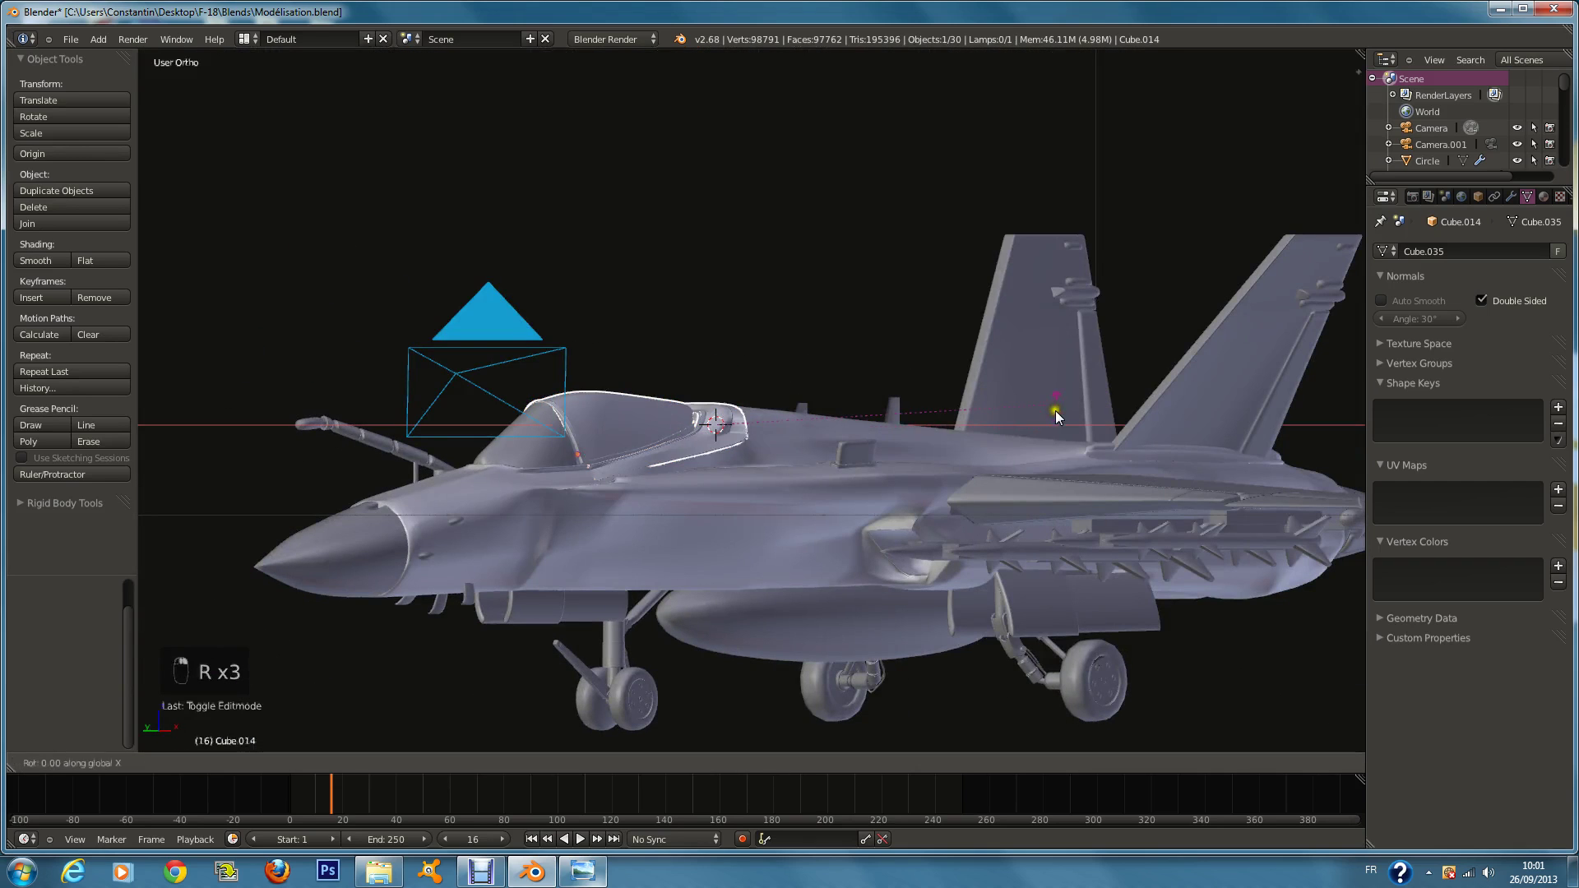
middle_click(1055, 412)
right_click(1014, 536)
Step: Select the foremost face of the windshield glass in wireframe side view and smooth its vertices twice
key("KP_1")
key("z")
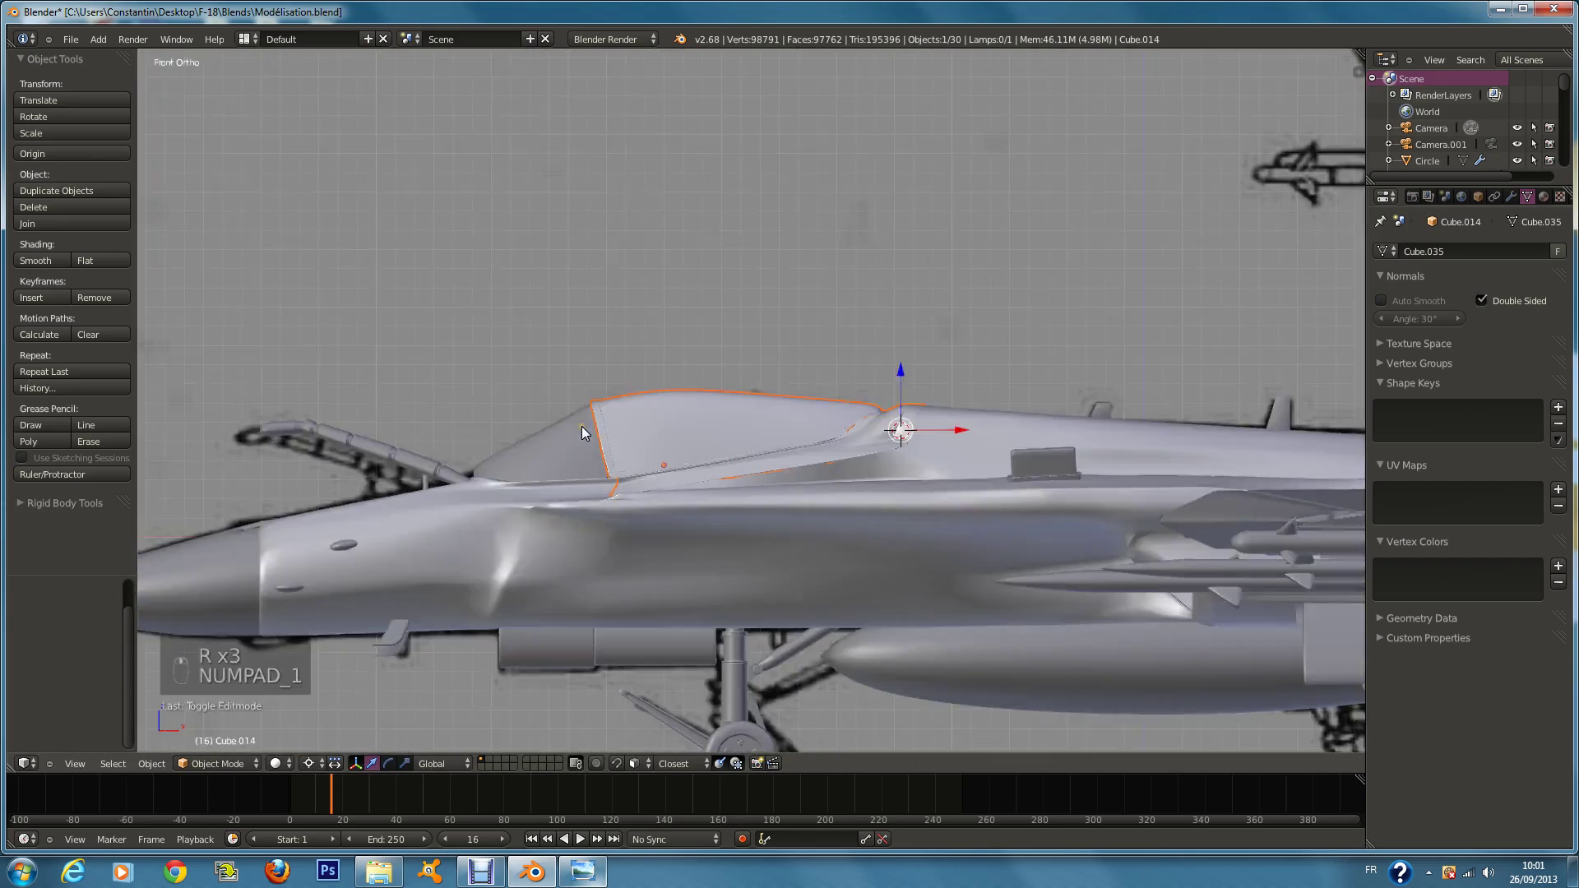
key("Tab")
scroll(581, 426, "up", 5, "ctrl")
scroll(610, 444, "up", 5)
key("Tab")
right_click(768, 504)
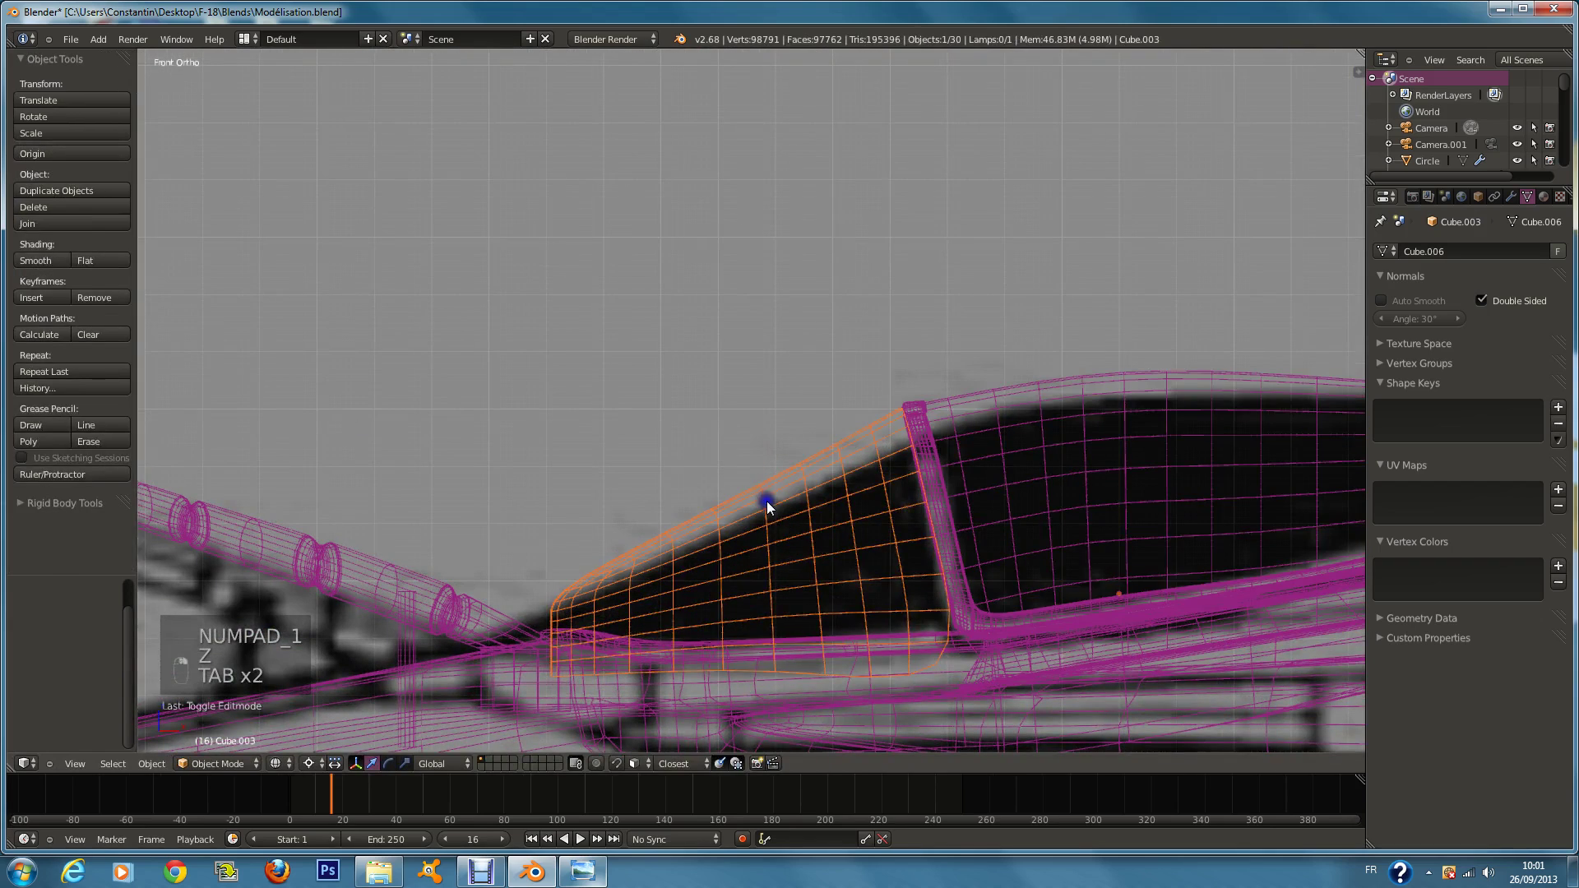
key("Tab")
key("a")
key("a")
key("a")
key("a")
key("a")
key("a")
key("a")
key("a")
key("a")
key("a")
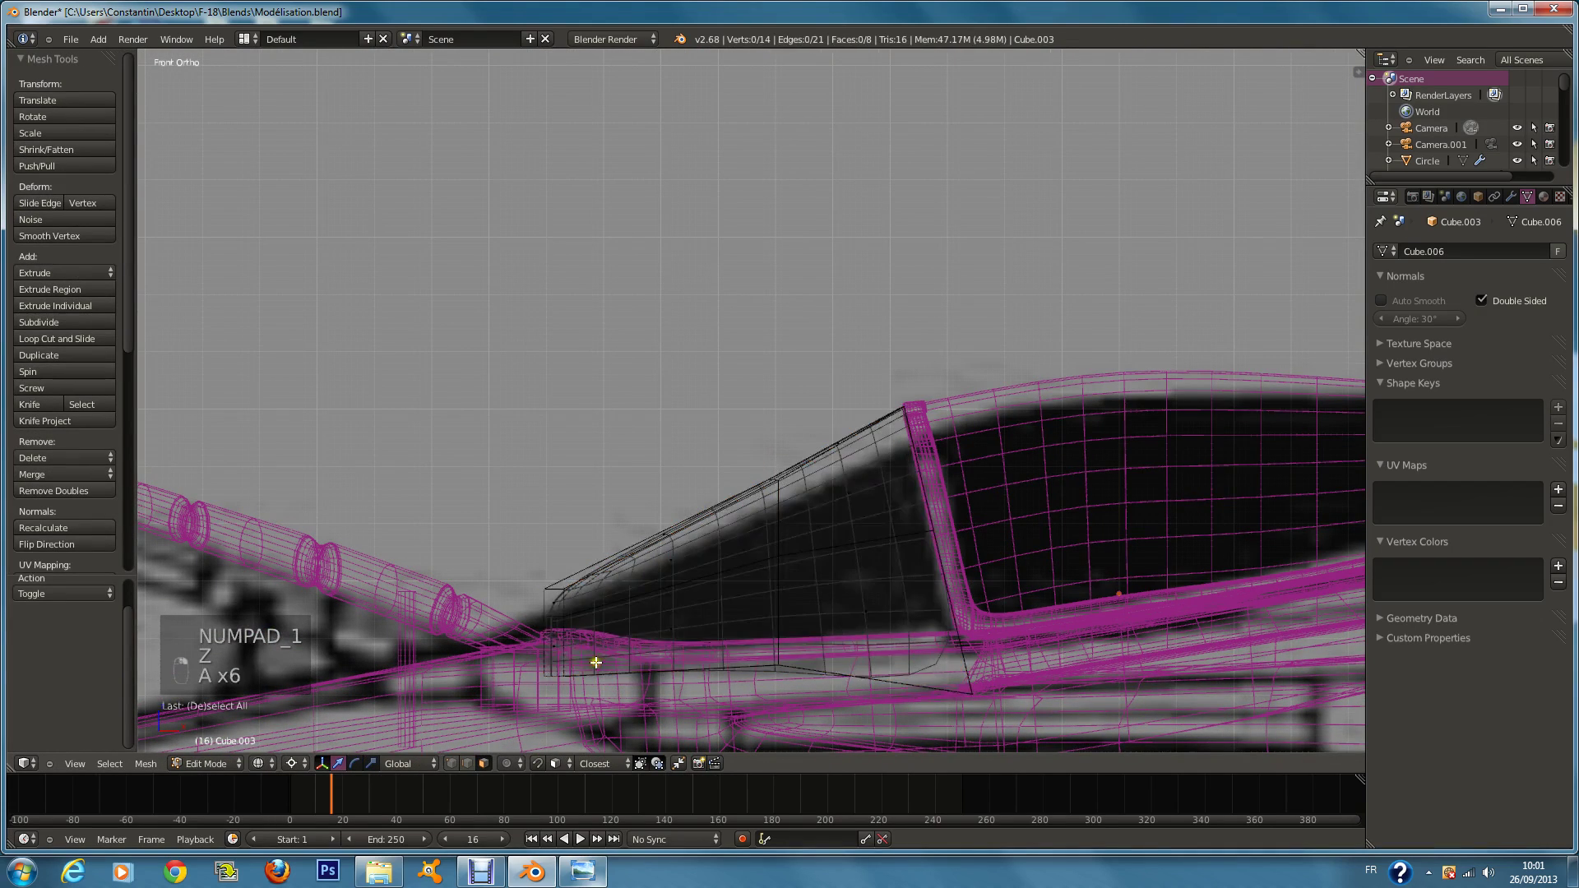
key("c")
key("c")
left_click(556, 591)
middle_click(548, 704)
right_click(510, 685)
left_click(92, 239)
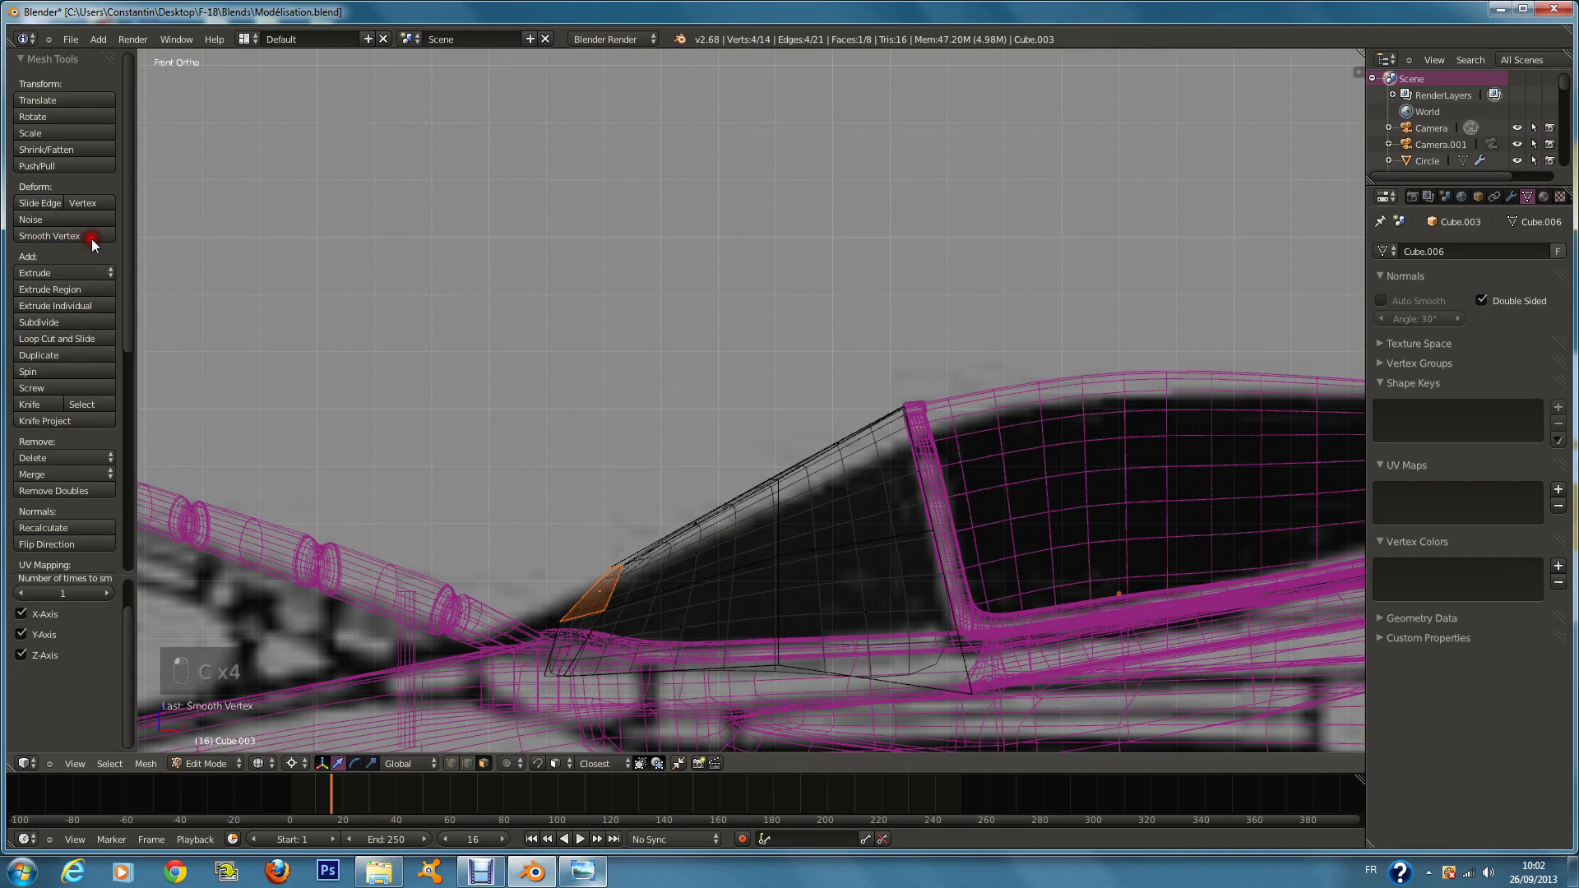
left_click(91, 239)
key("z")
key("z")
Step: Select the lowest front face of the windshield glass, switch the pivot point away from the 3D cursor and move the face slightly
key("a")
key("c")
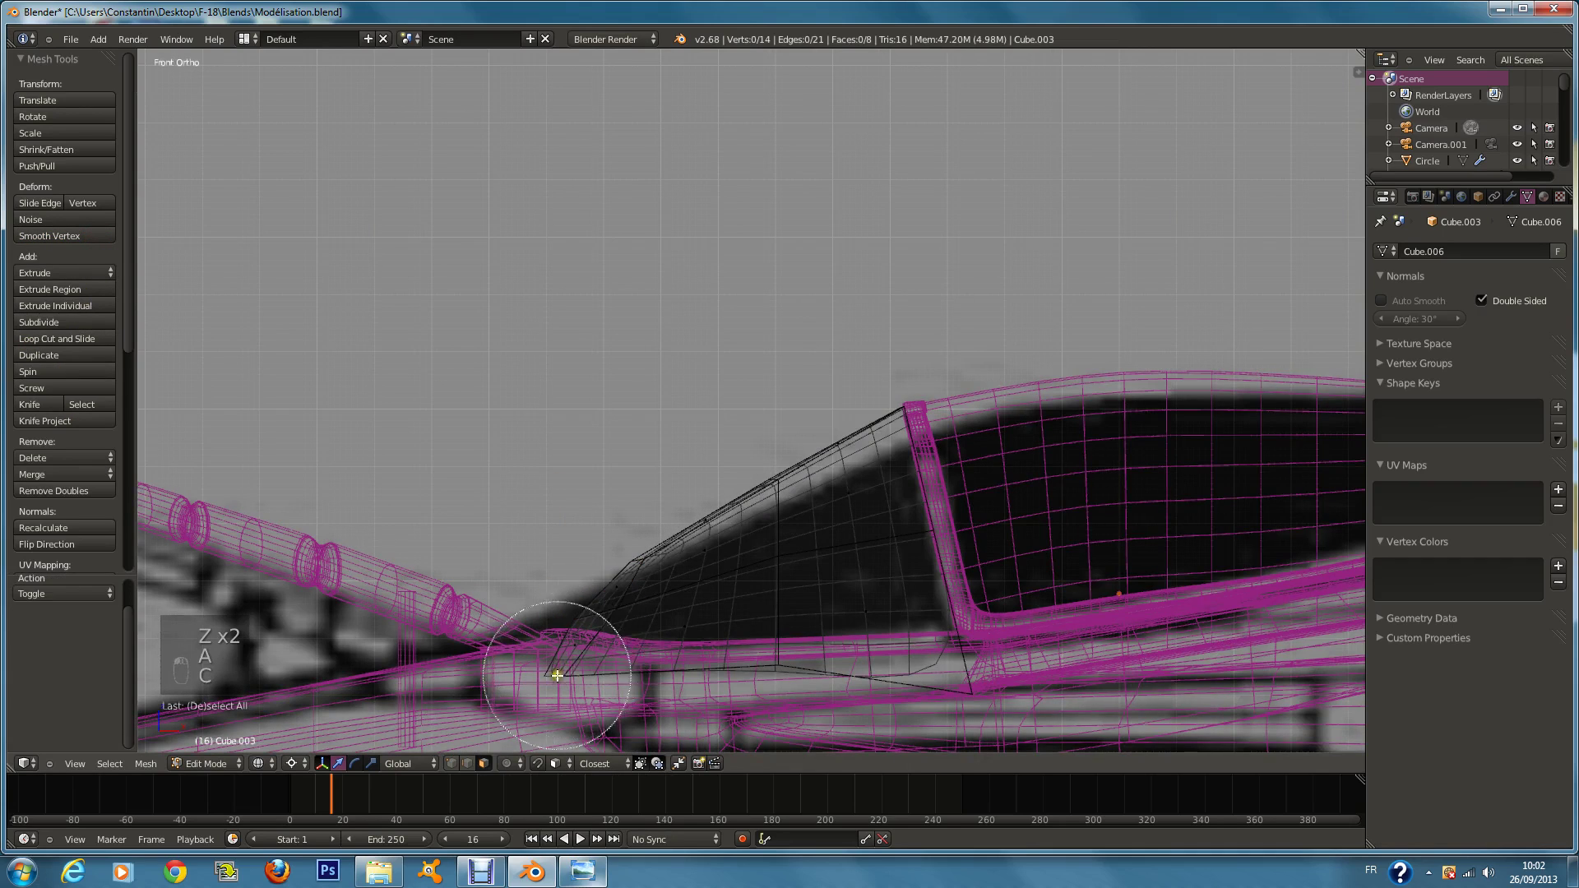
left_click(567, 654)
right_click(568, 650)
scroll(608, 617, "down", 3)
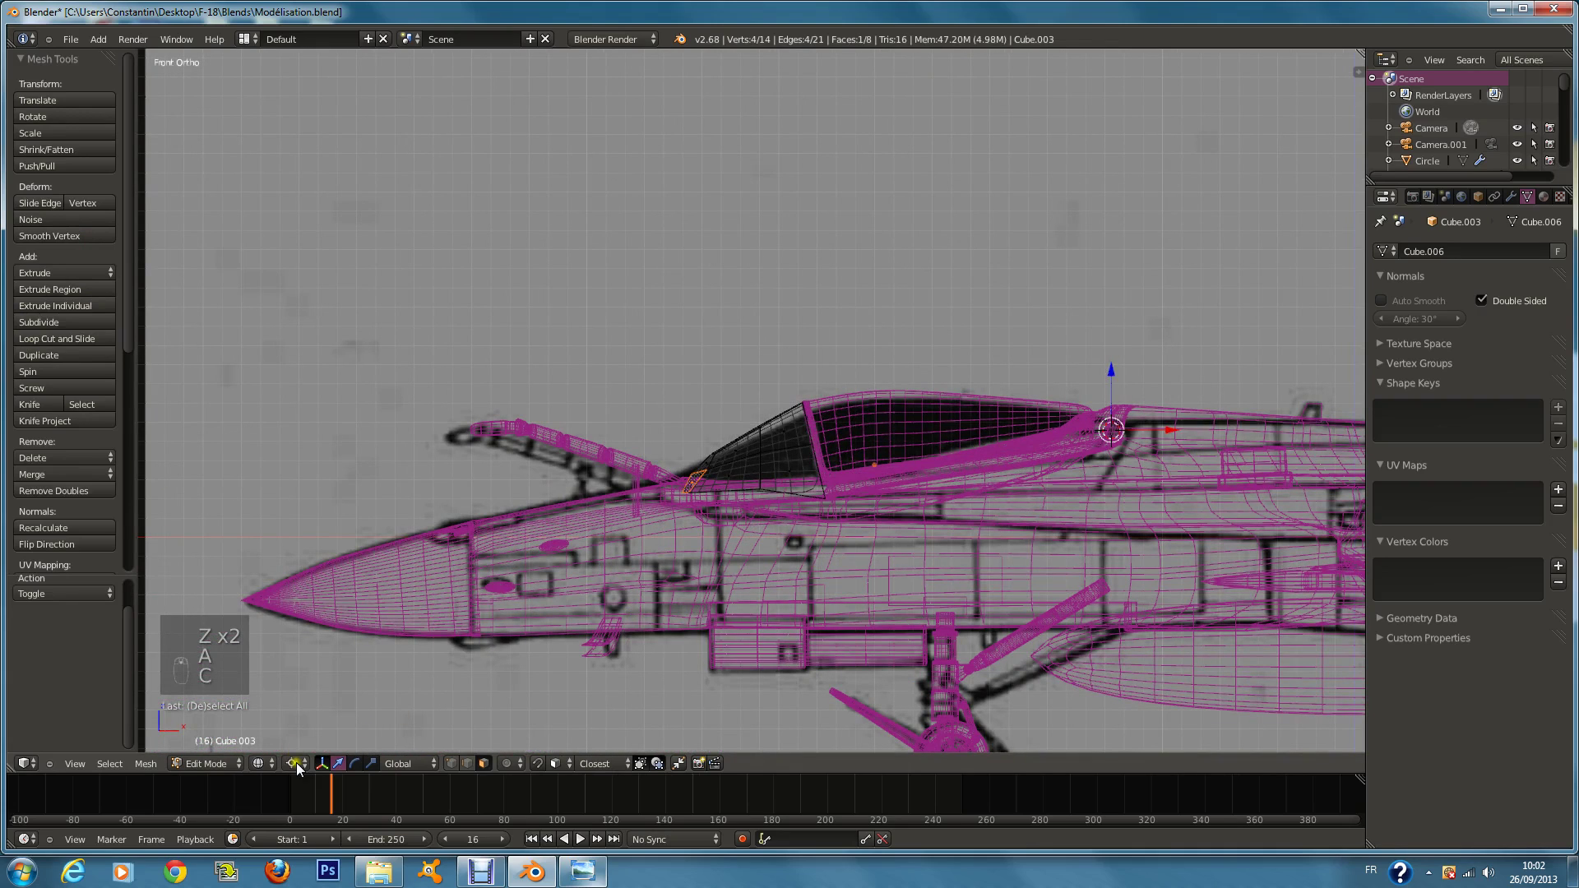
left_click(292, 765)
left_click(314, 698)
scroll(676, 515, "up", 3)
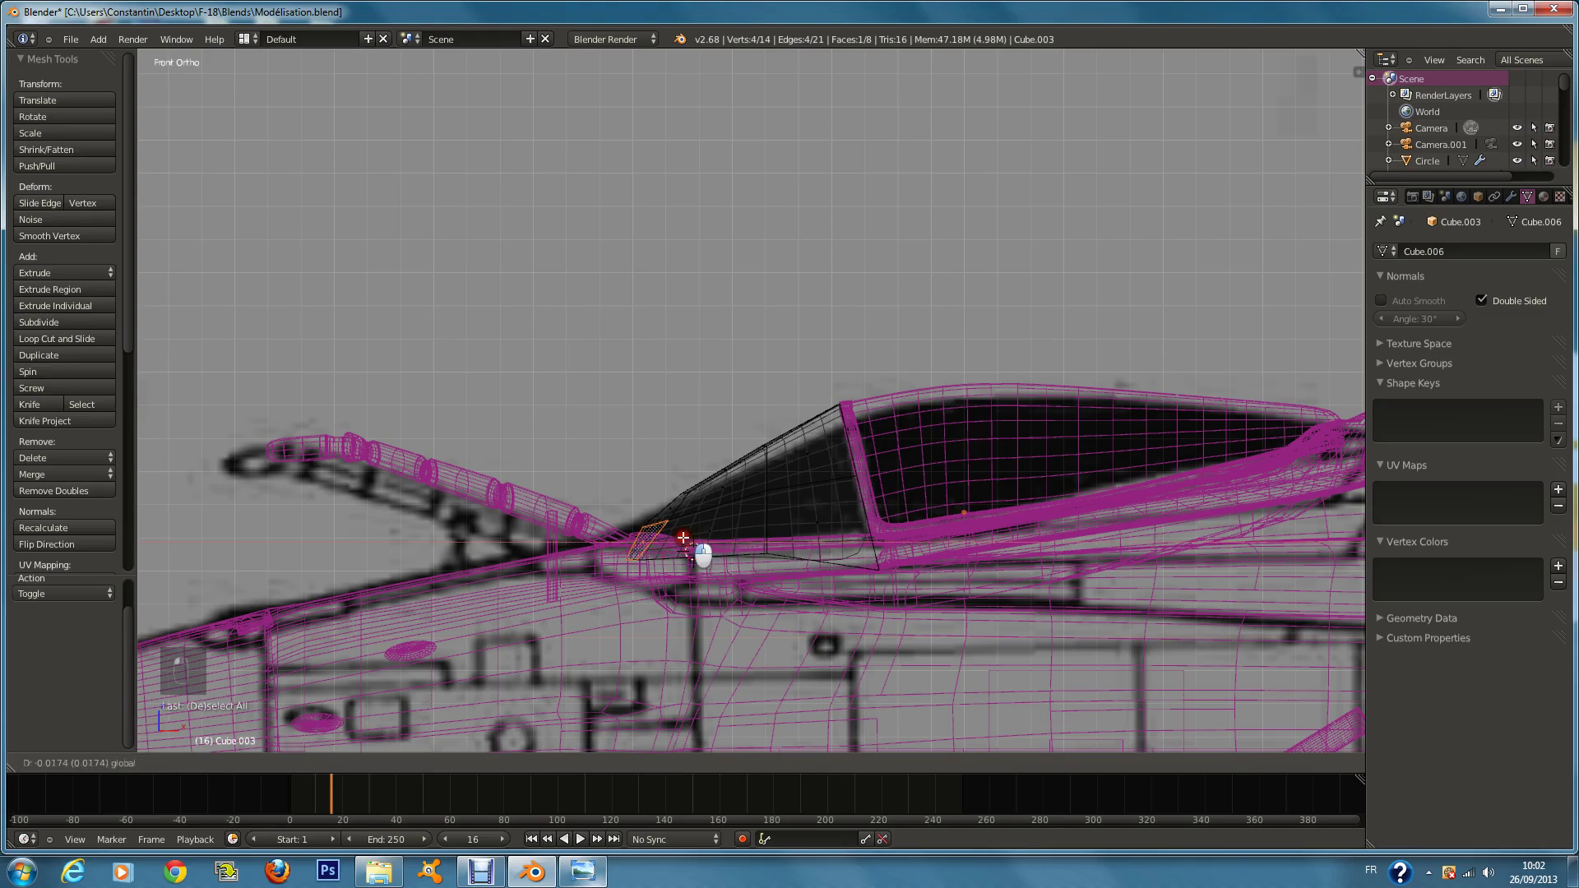
Step: Show the windshield glass in solid display and undo the last two operations
key("a")
key("a")
mouse_move(822, 502)
middle_mouse_down()
mouse_move(853, 557)
mouse_move(925, 468)
mouse_move(1040, 491)
mouse_move(1116, 481)
middle_mouse_up()
key("z")
key("ctrl+z")
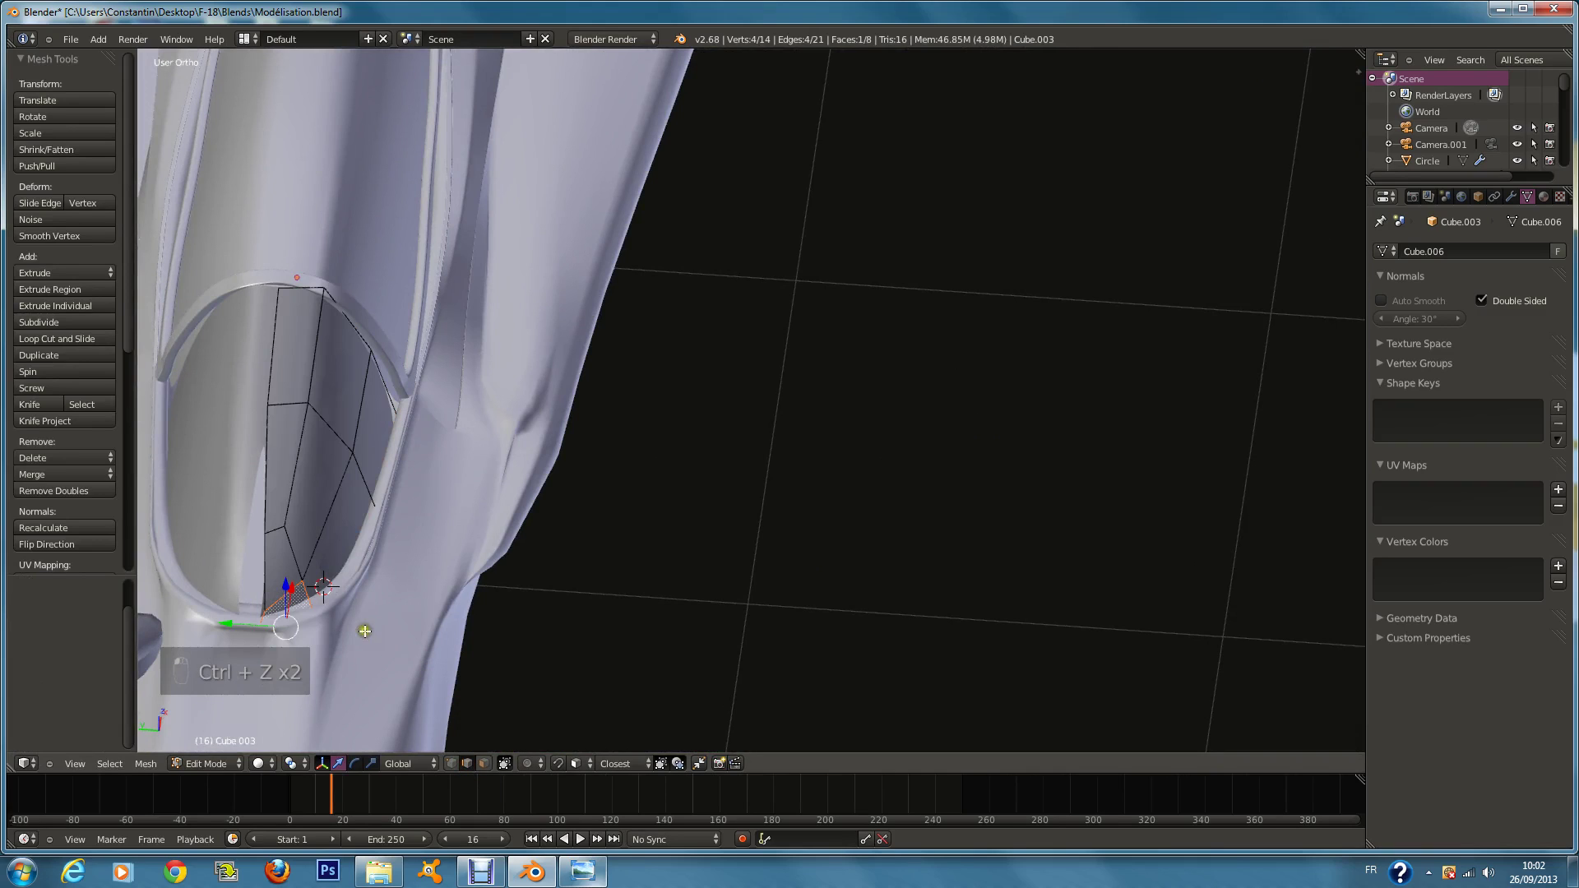
Step: Move the edge loop along the windshield glass's mirror seam by -0.012 along Y, and enable Clipping in its Mirror modifier
right_click(269, 554, "alt")
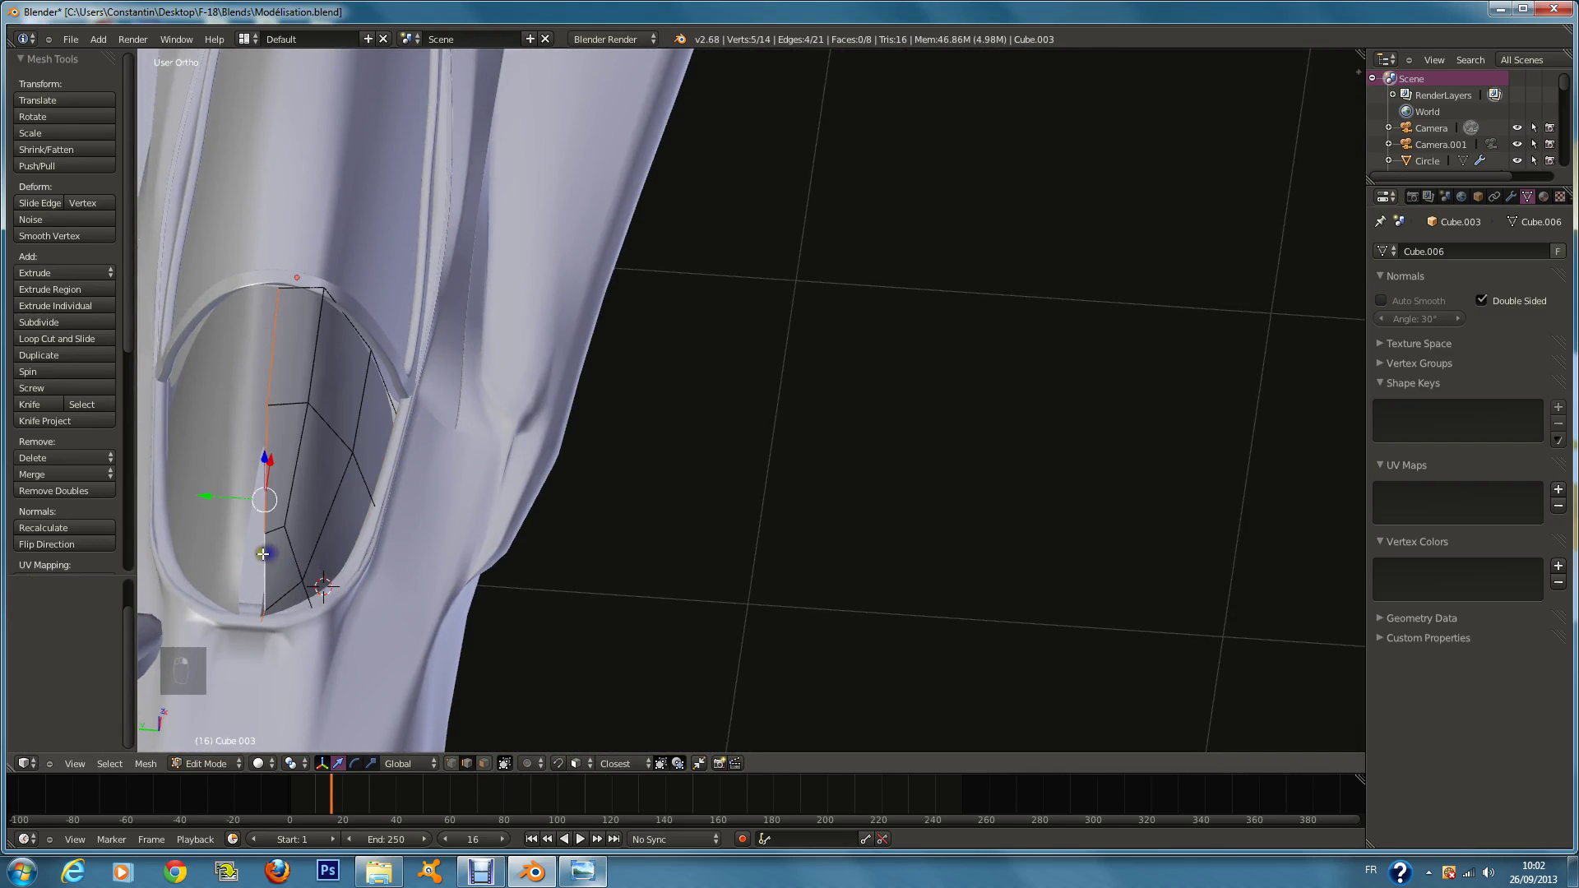
left_click_drag(240, 497, 240, 497)
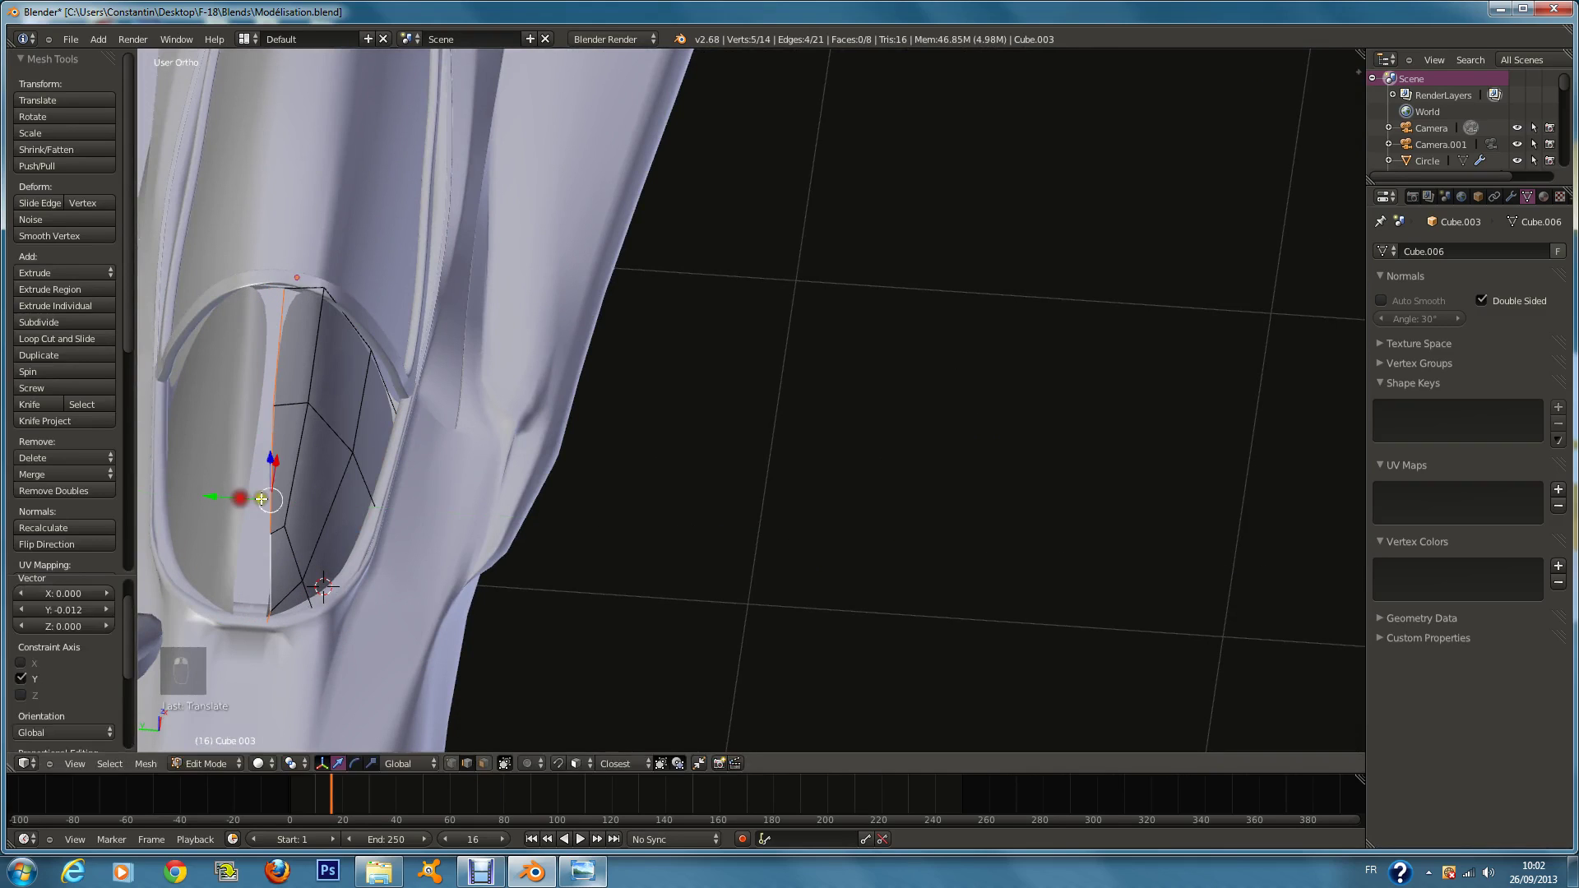
left_click(1511, 197)
left_click(1435, 365)
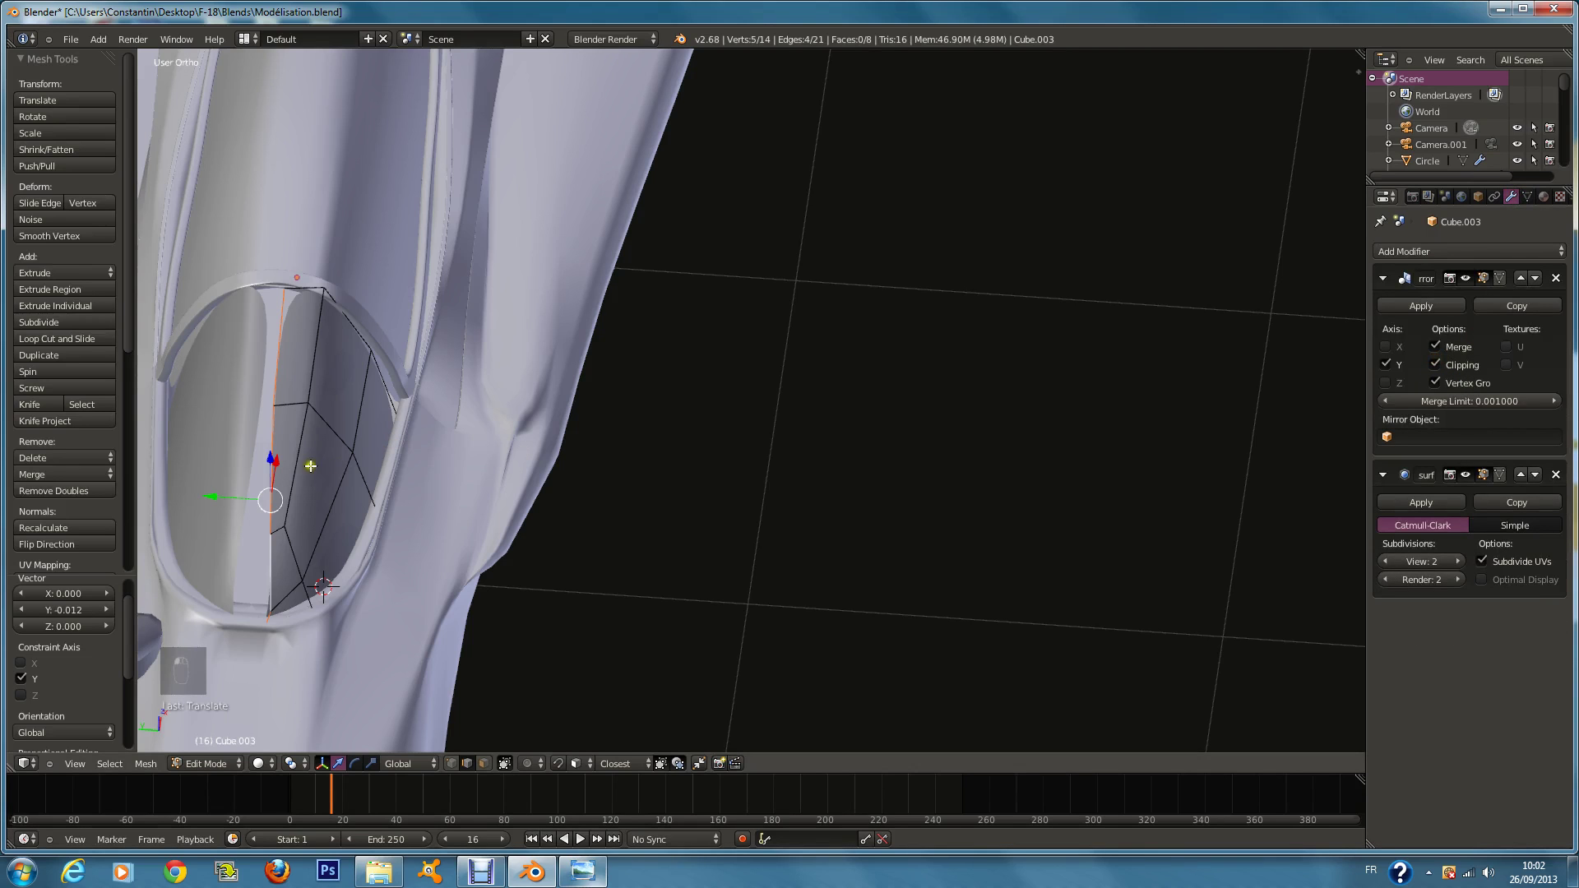
Step: Extrude the whole windshield glass mesh by about -0.03 along its normal and clear the selection
key("a")
key("a")
key("a")
key("a")
key("a")
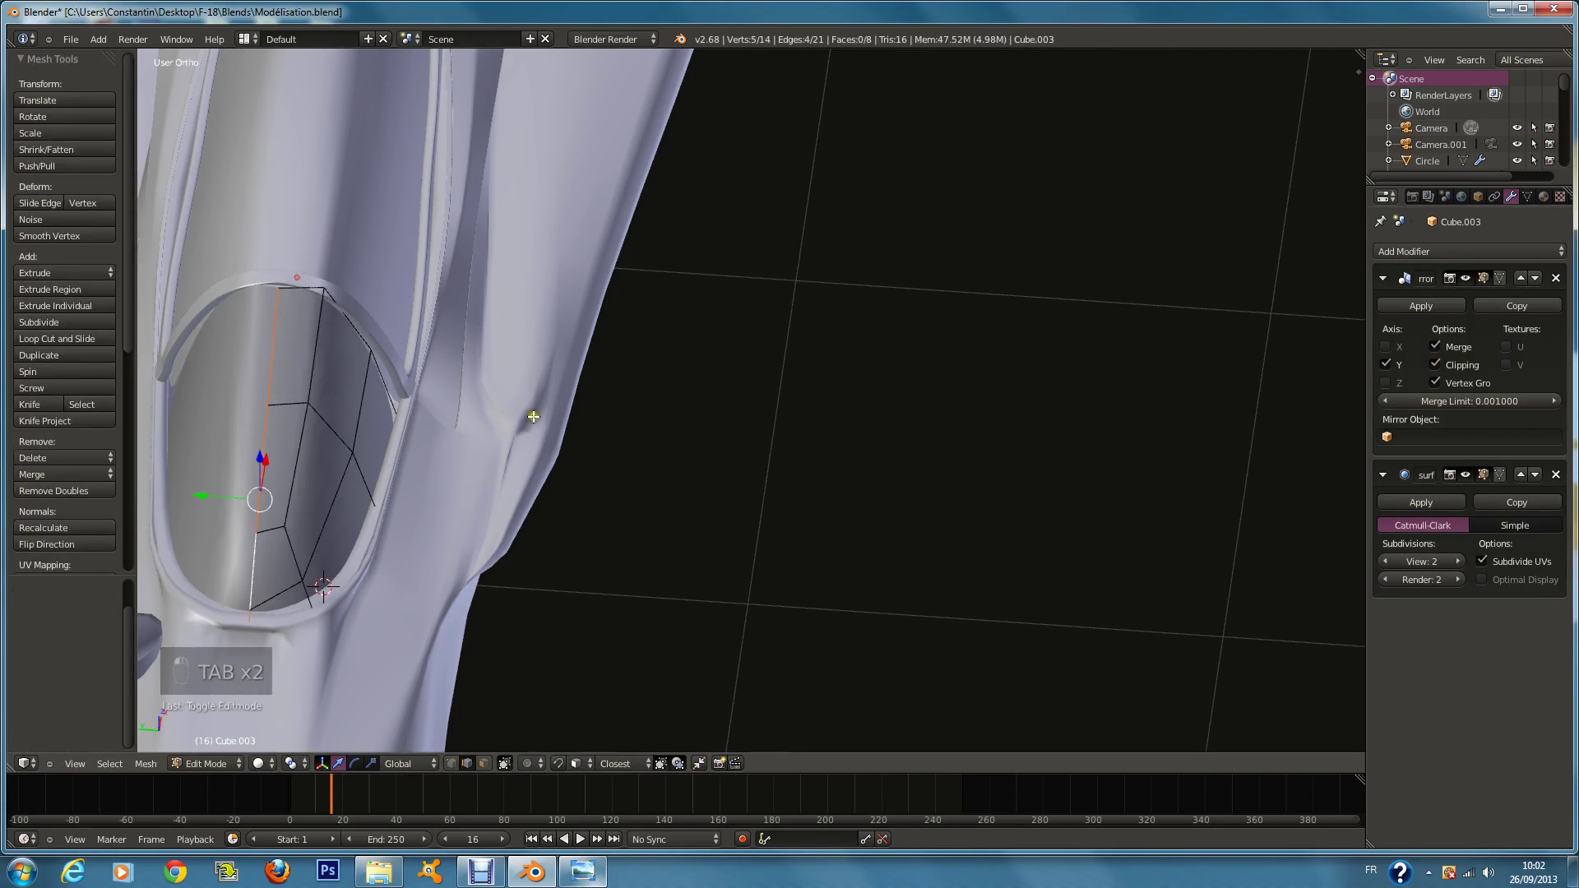
key("z")
key("z")
key("z")
key("z")
key("z")
key("z")
key("e")
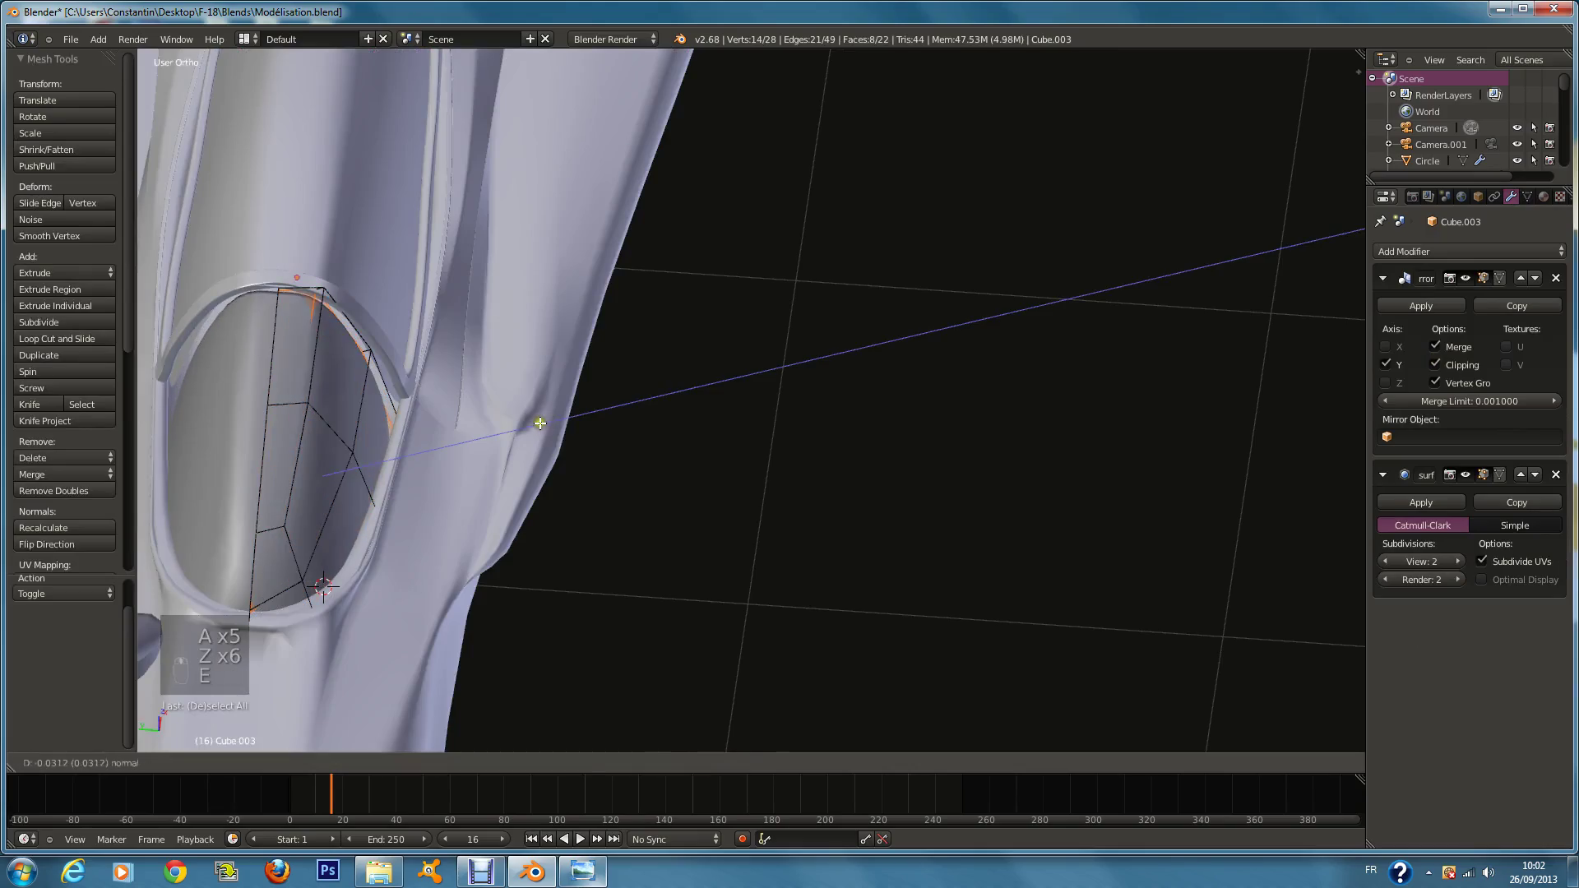
left_click(523, 429)
key("z")
middle_click_drag(497, 419, 782, 433)
key("z")
middle_click_drag(918, 435, 783, 307)
key("a")
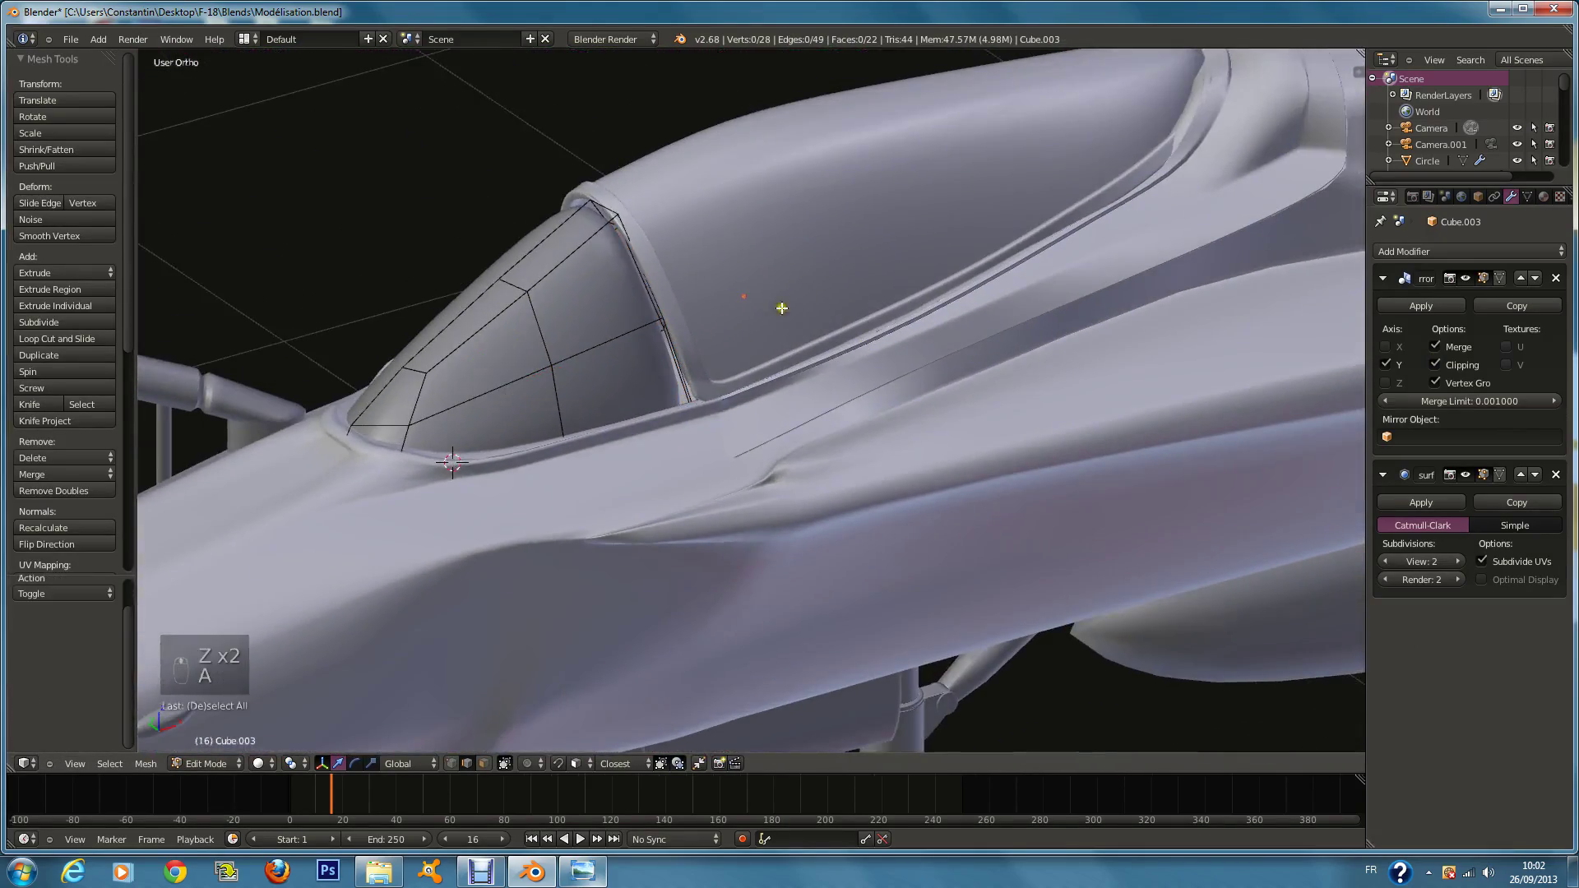
Step: Add an edge loop to the windshield glass close to the bow, at an edge slide of about 0.9, and leave mesh editing
key("ctrl+r")
left_click(599, 254)
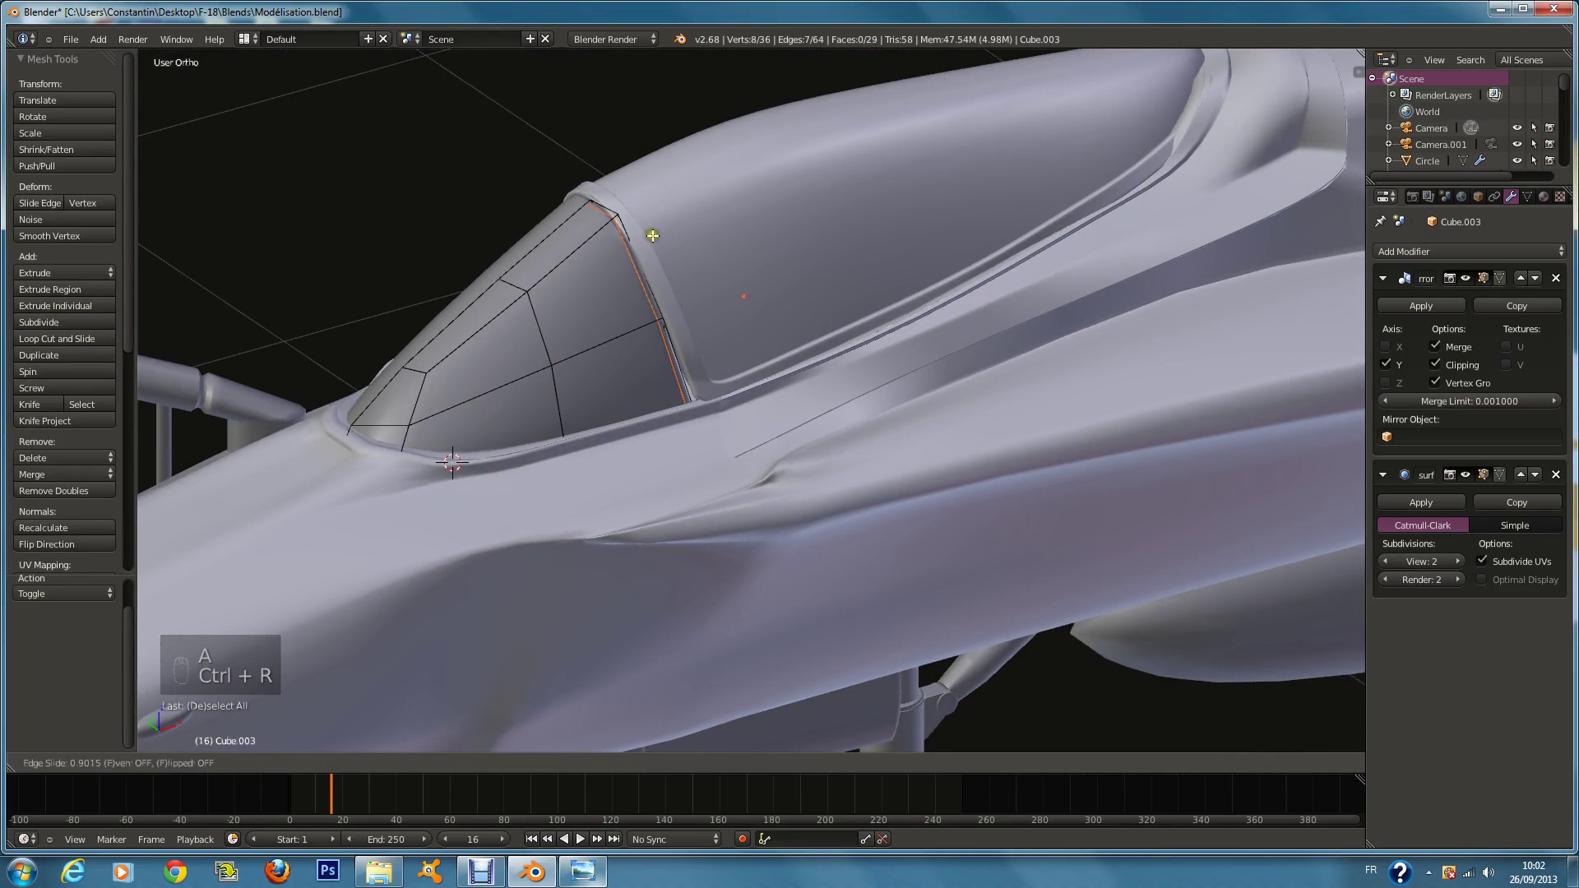
left_click(670, 236)
key("Tab")
Step: Open the rear canopy's mesh for editing and select all linked geometry of its glass in wireframe display
middle_click_drag(787, 334, 1118, 297)
right_click(1018, 309)
key("Tab")
right_click(1119, 297)
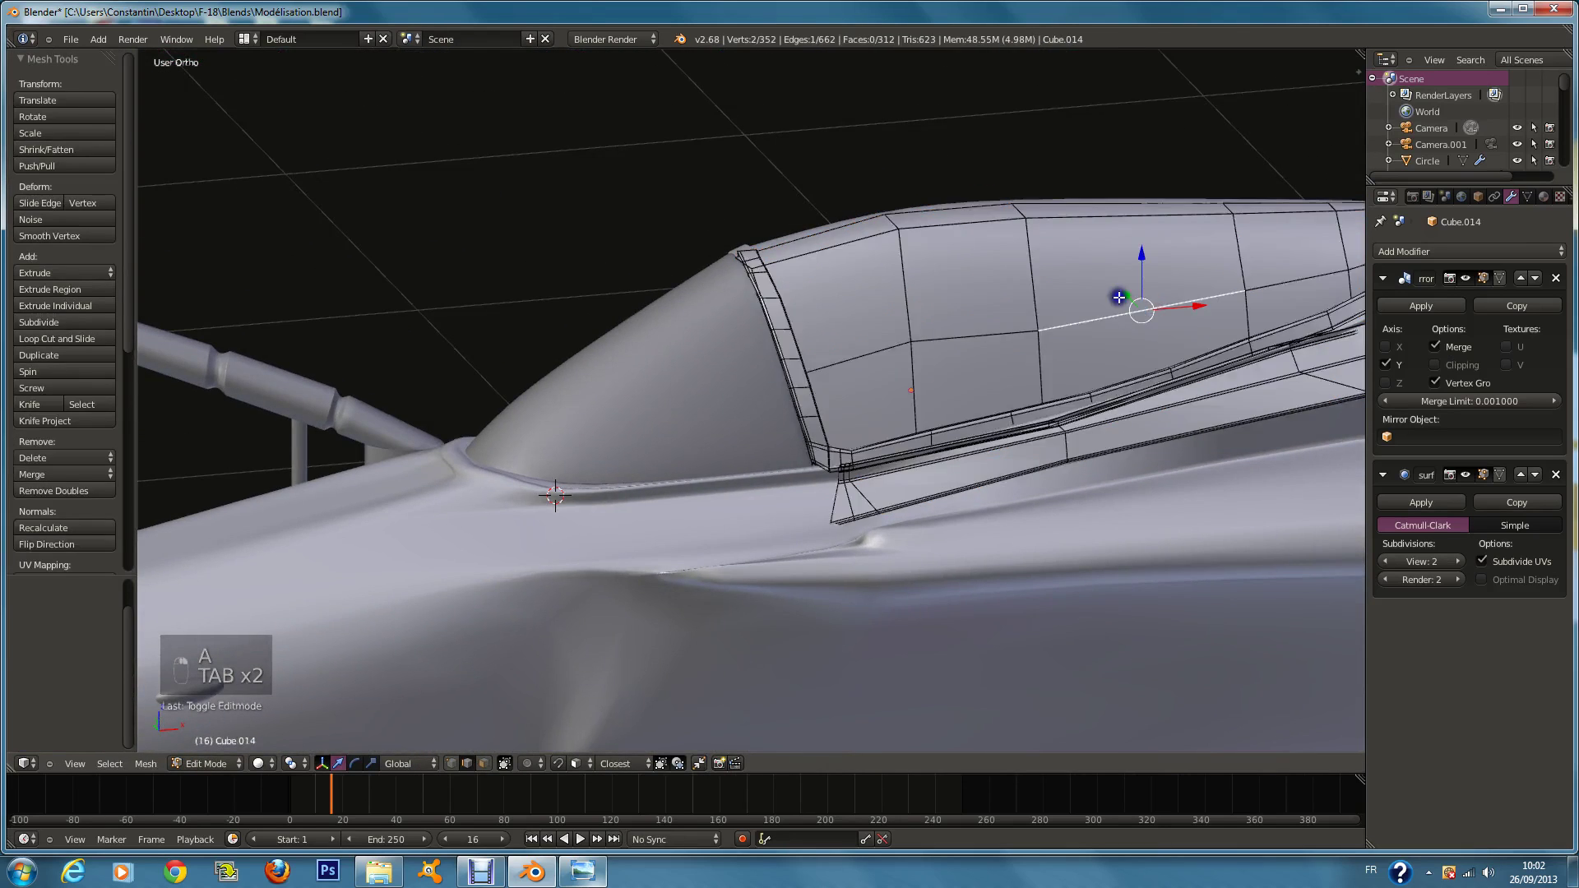
key("l")
key("z")
scroll(1055, 326, "up", 2)
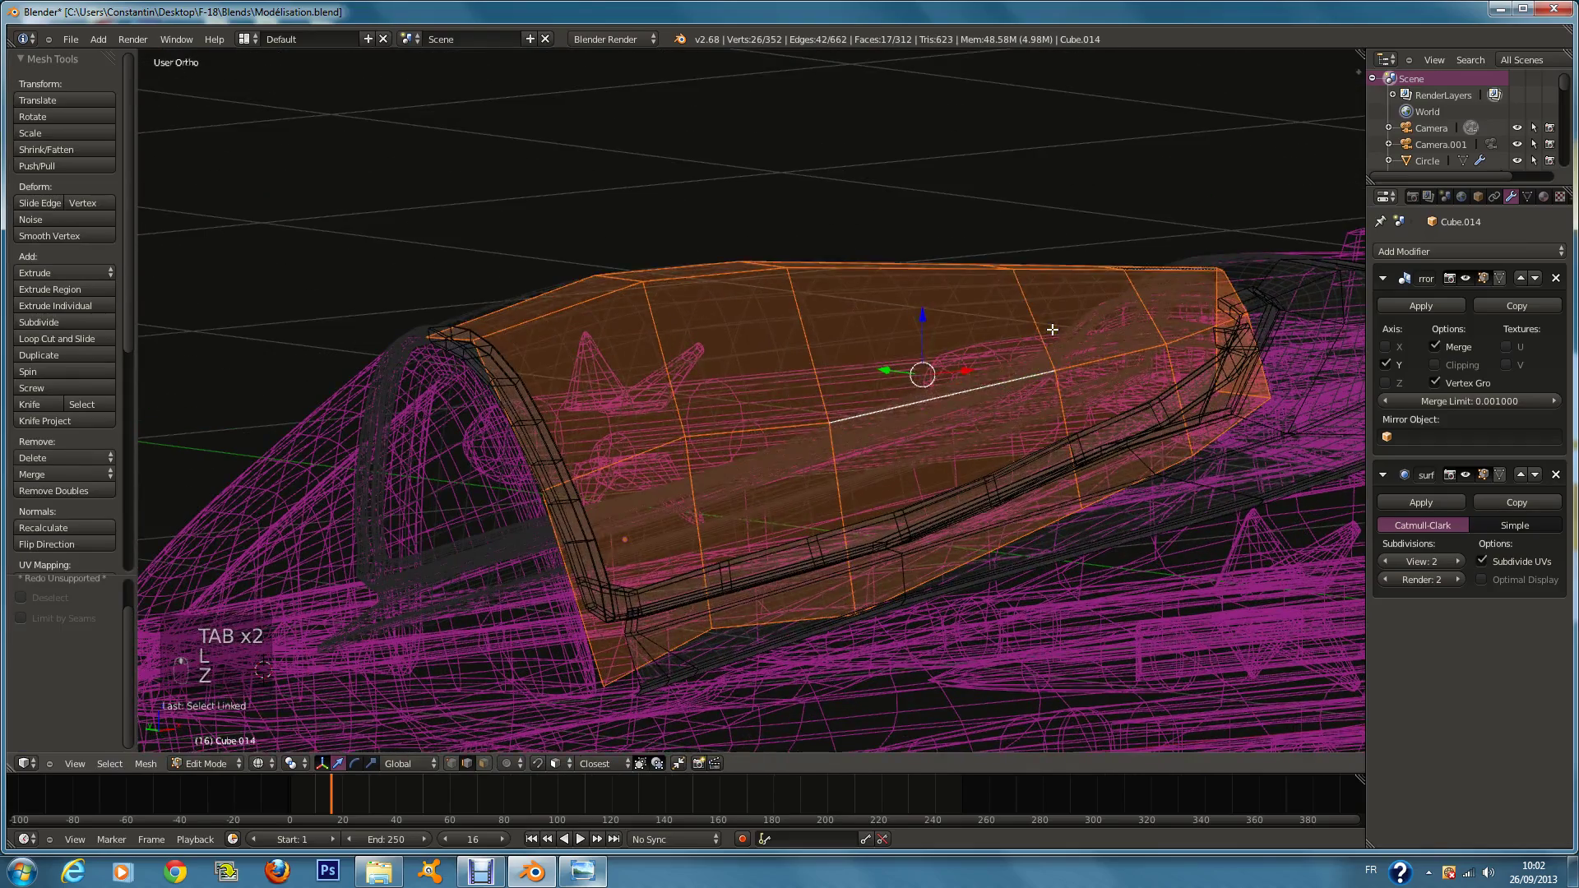
Step: Try to extrude and scale the rear canopy glass, and undo the attempt
key("e")
left_click(1049, 326)
key("s")
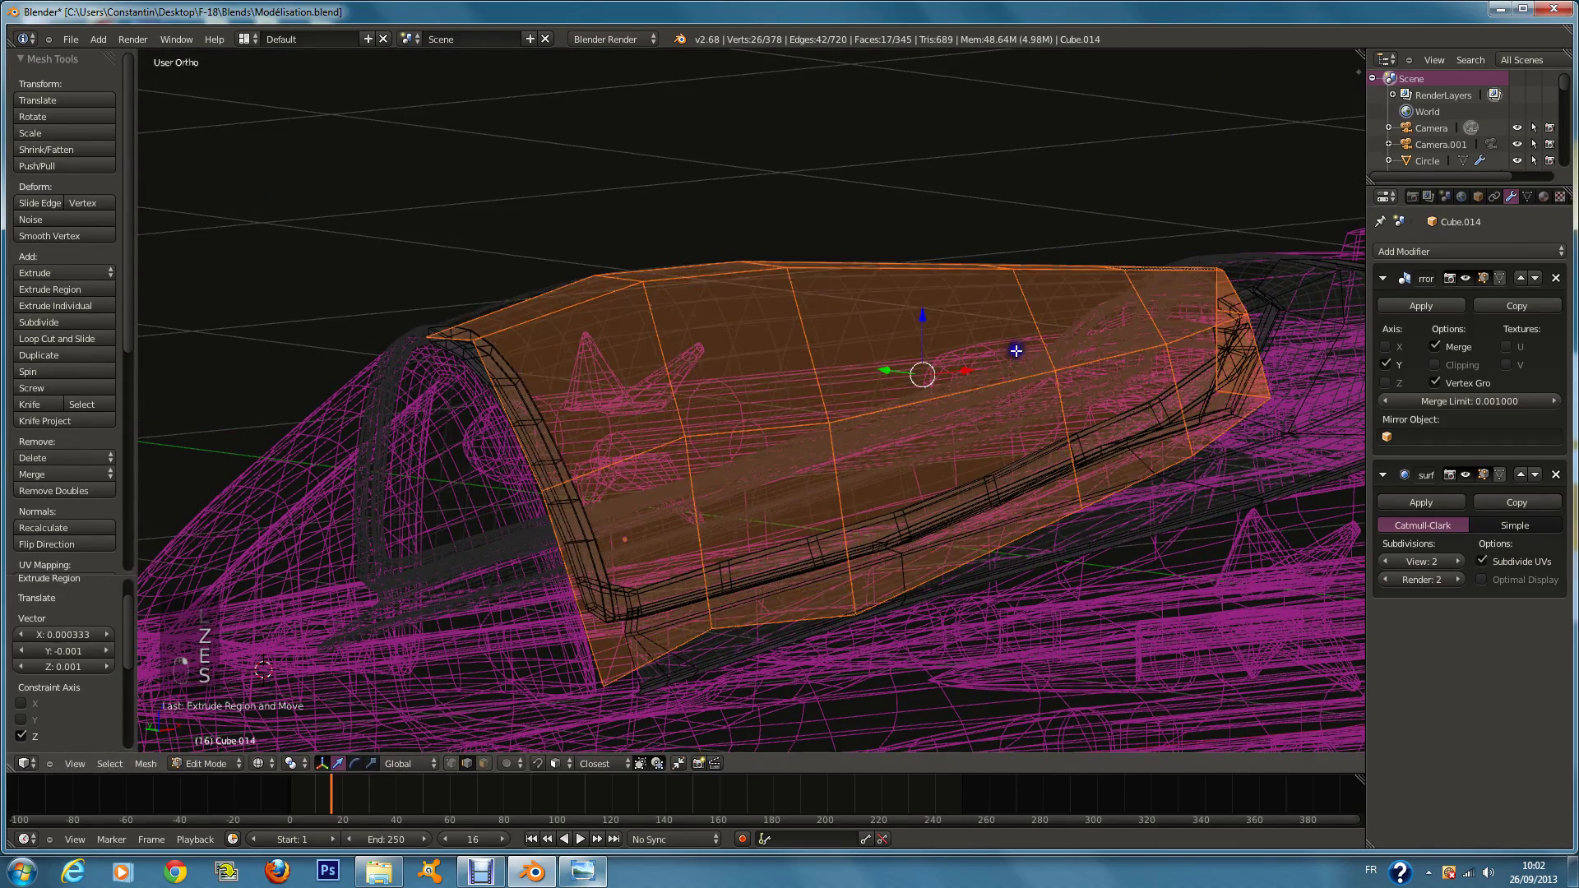
key("ctrl+z")
key("ctrl+z")
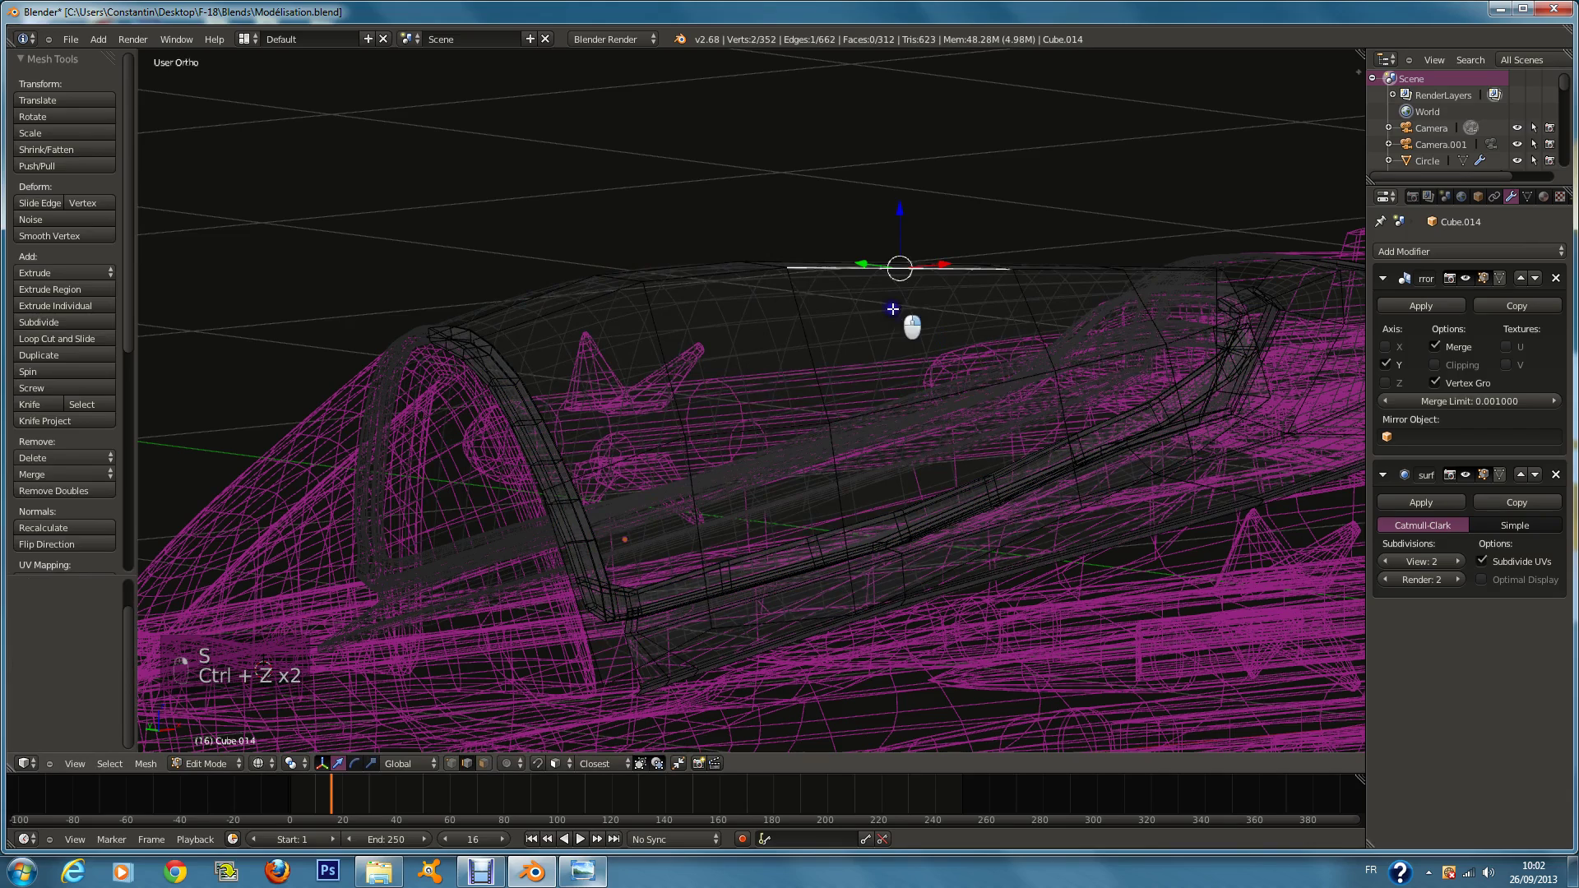
Step: Select the rear canopy's linked glass, extrude it and shrink the extrusion inward by about 0.08 with Shrink/Fatten
key("l")
key("e")
left_click(927, 314)
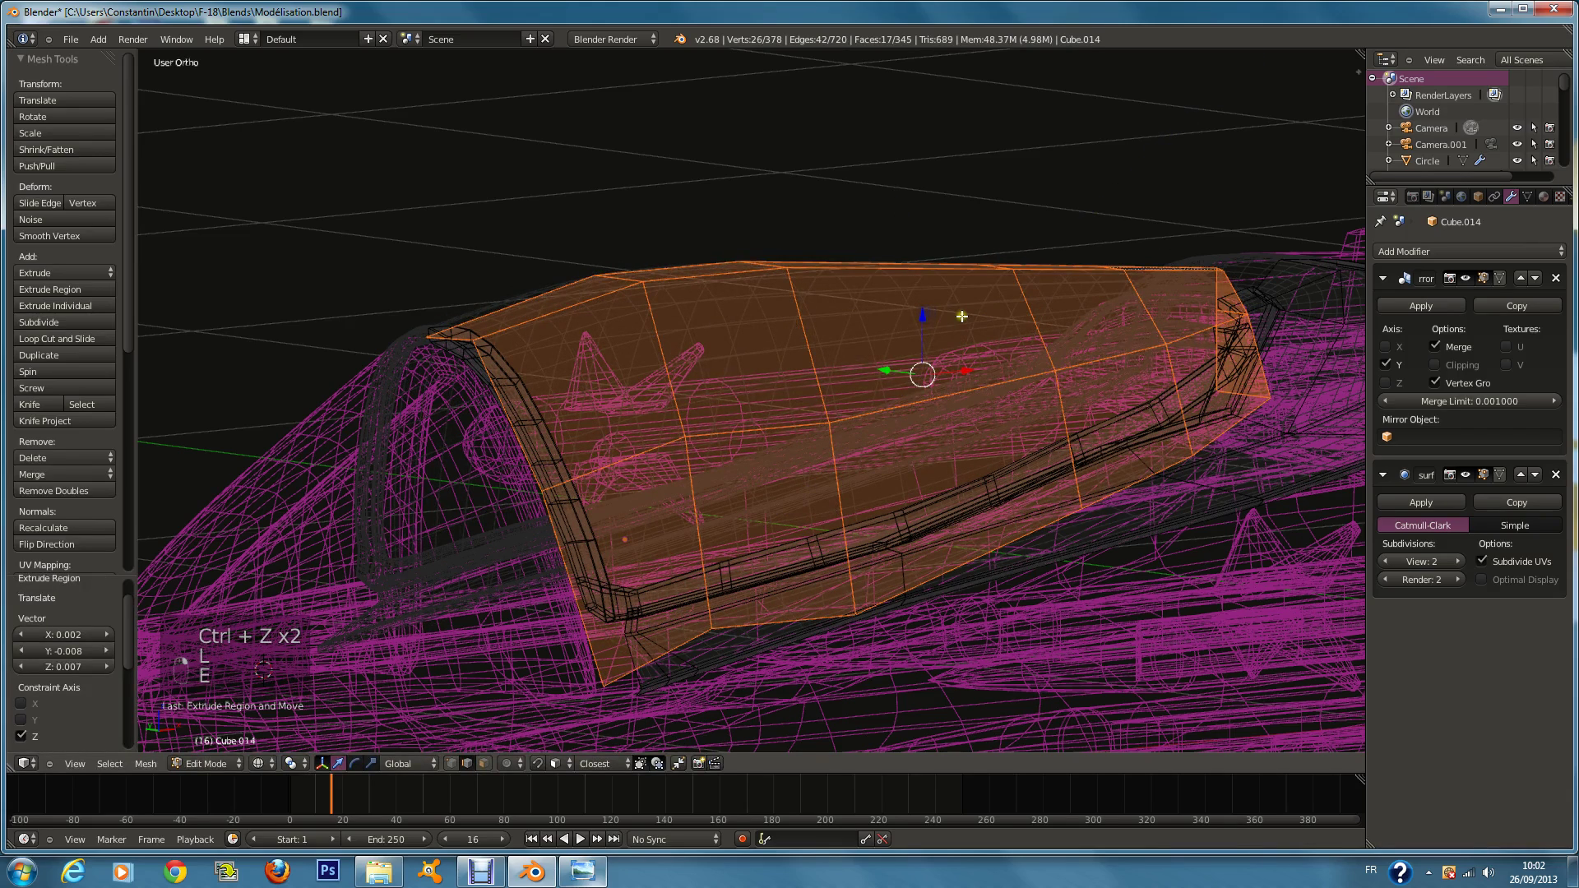
key("alt+s")
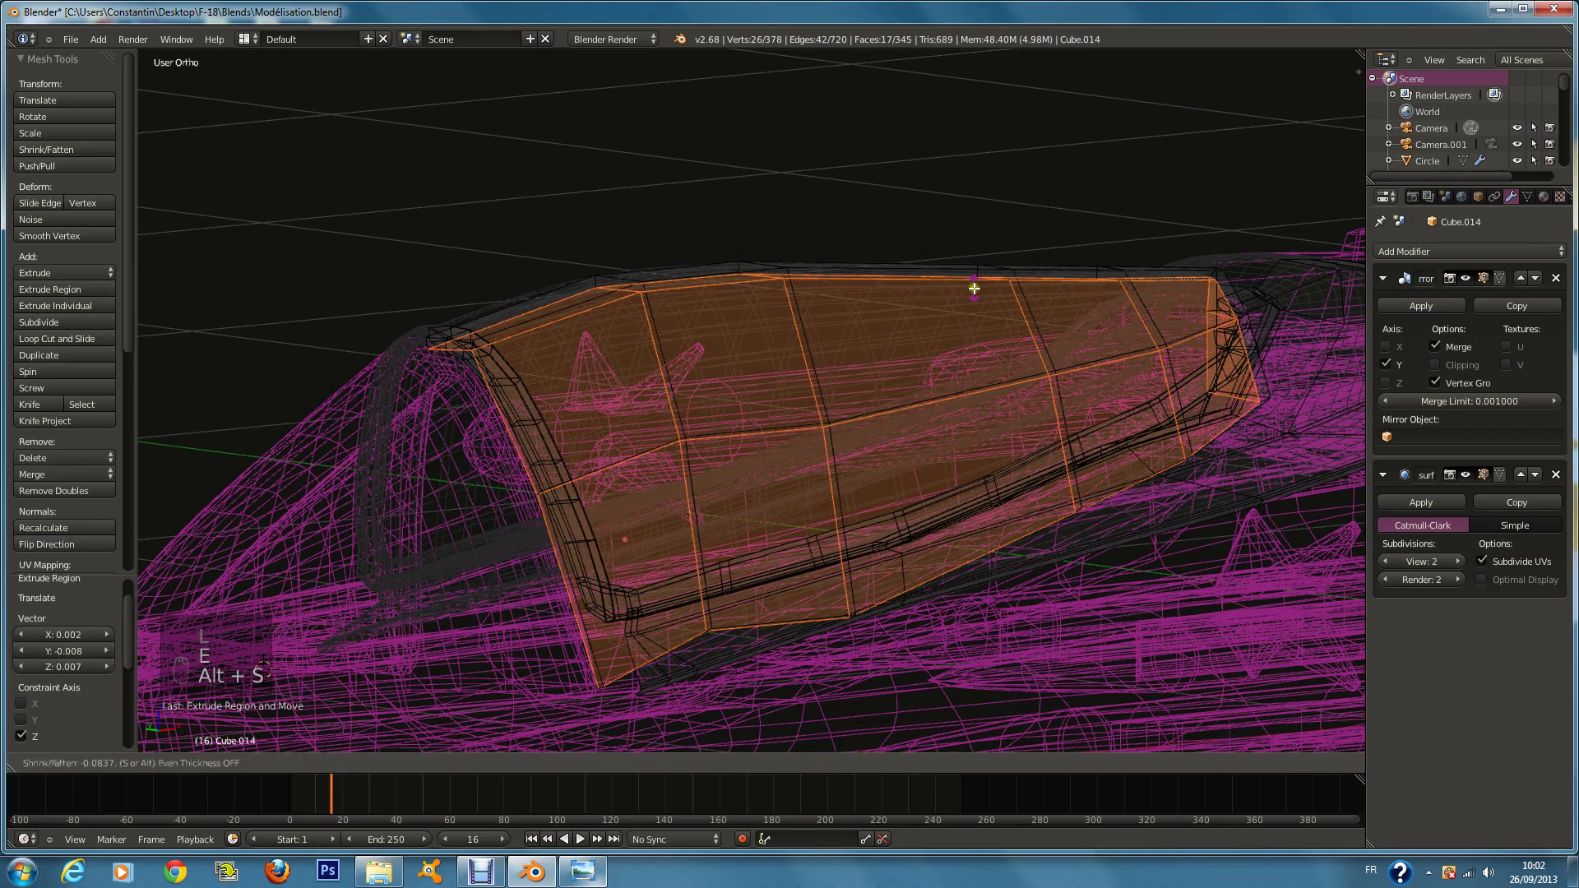
left_click(974, 291)
key("z")
middle_click_drag(955, 307, 807, 328)
key("a")
key("a")
key("a")
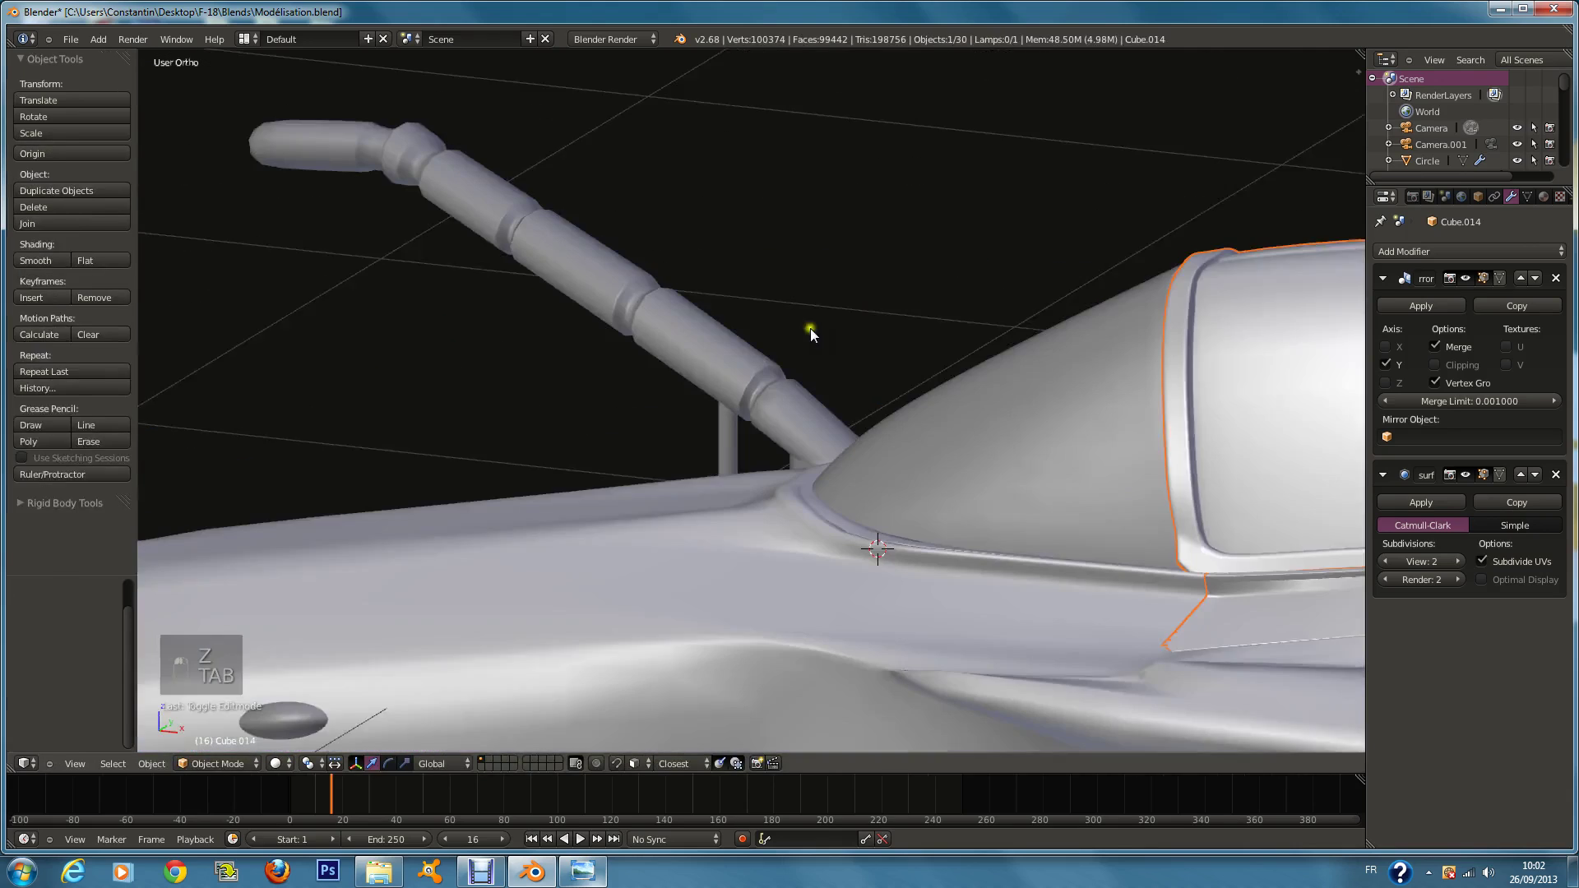
Step: Add an edge loop across the rear canopy glass close to its front frame, and leave mesh editing
key("ctrl+r")
left_click(1234, 238)
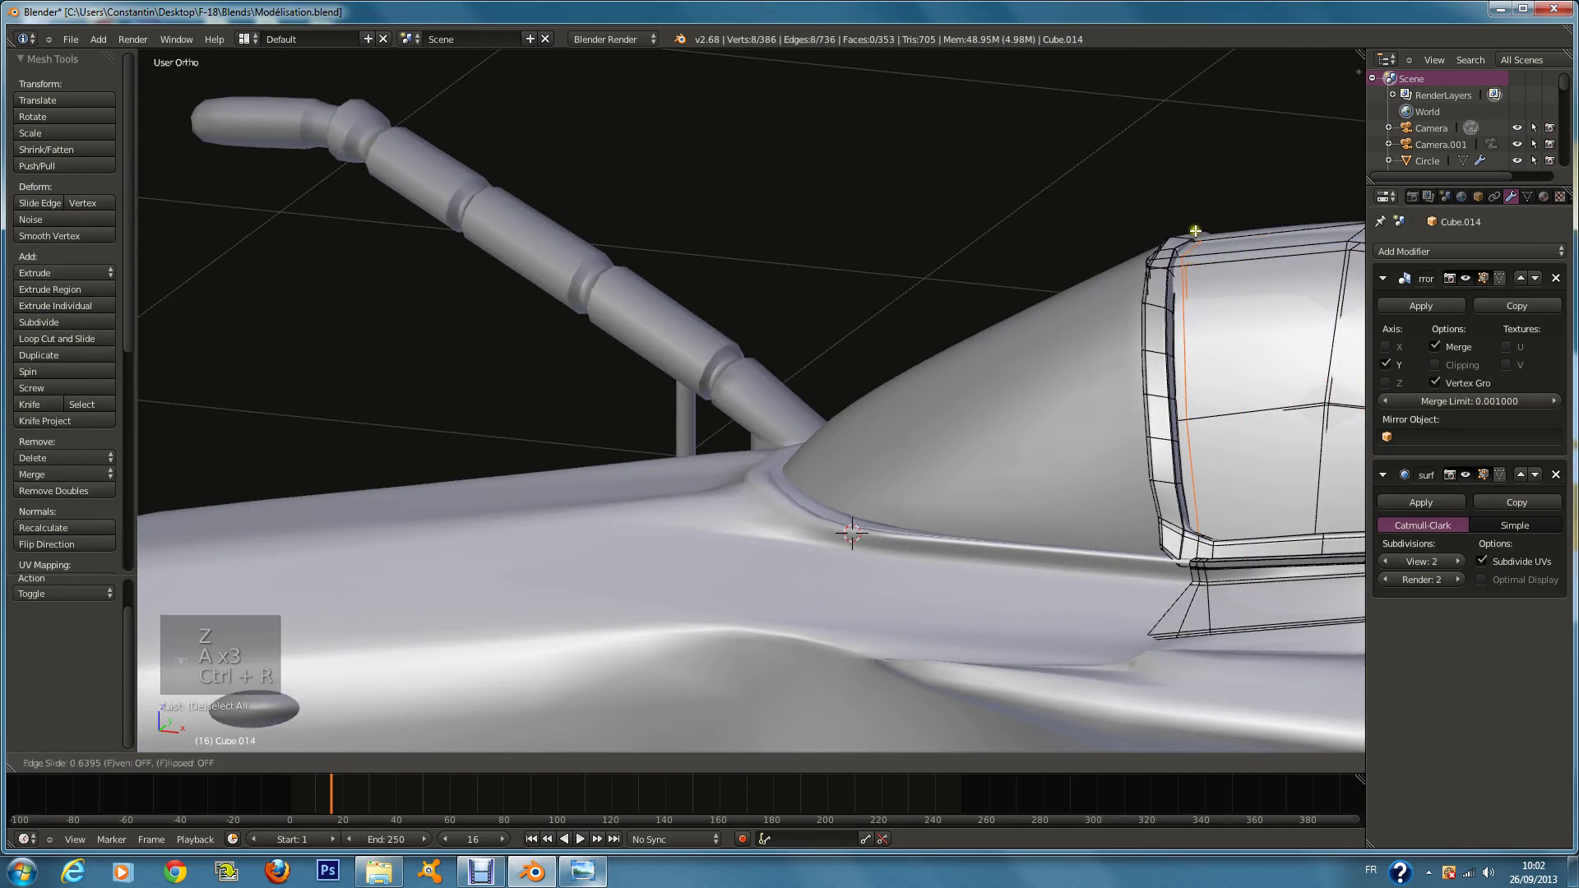
left_click(1195, 231)
scroll(1195, 231, "down", 3)
key("Tab")
Step: Deselect all objects and save the blend file
key("ctrl+s")
middle_click_drag(1195, 231, 1094, 440)
key("a")
key("a")
key("a")
key("a")
key("a")
key("ctrl+s")
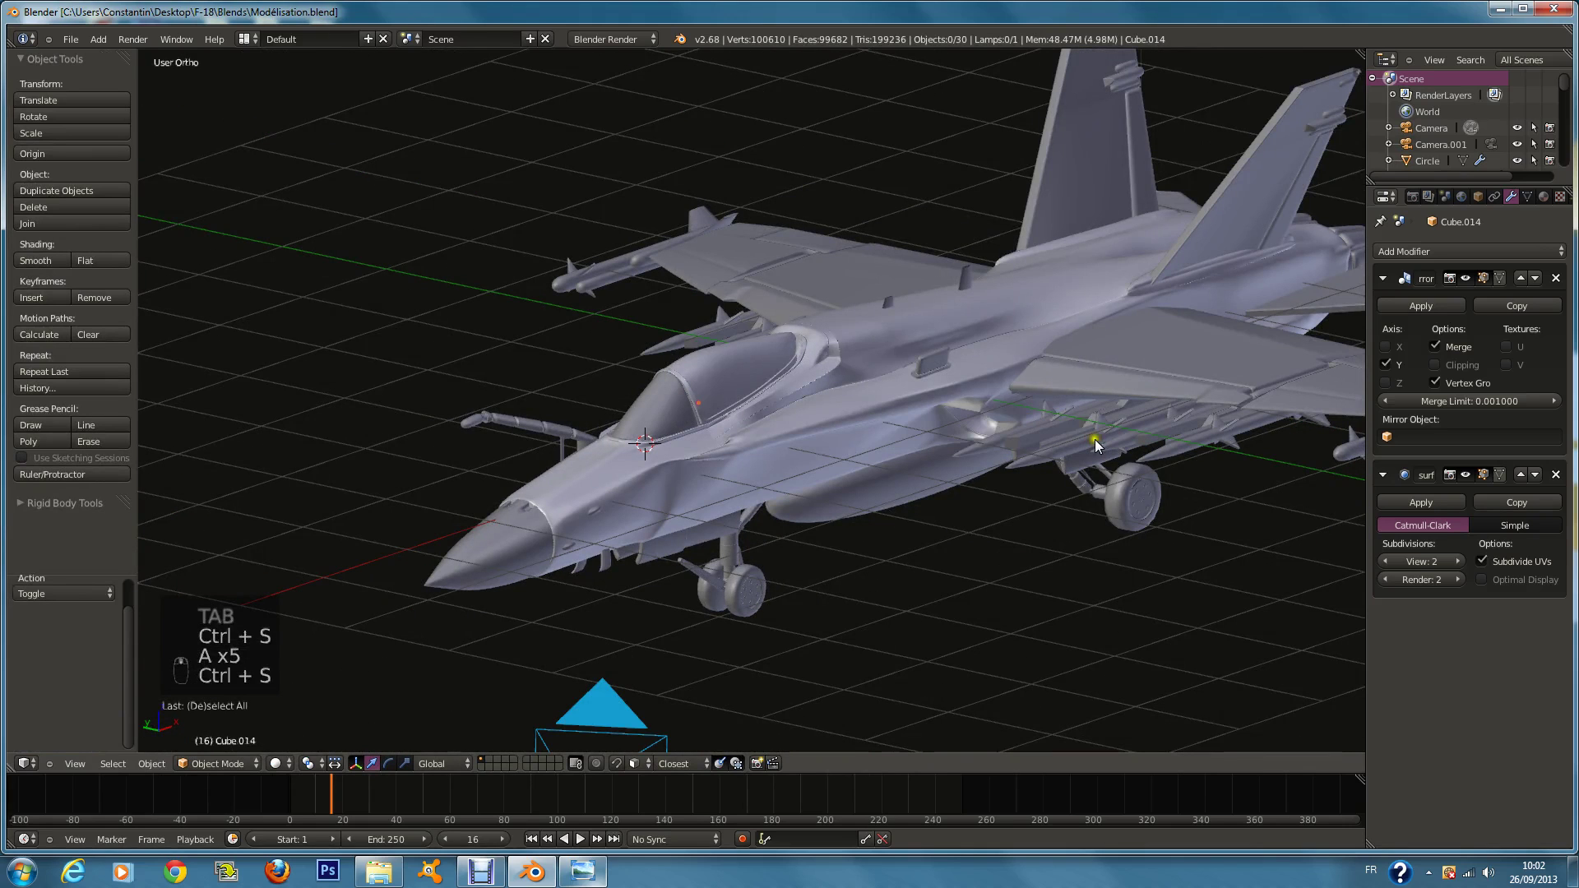
Step: Show the aircraft in wireframe from the front view over the blueprint and save over the existing file
scroll(1171, 444, "down", 2)
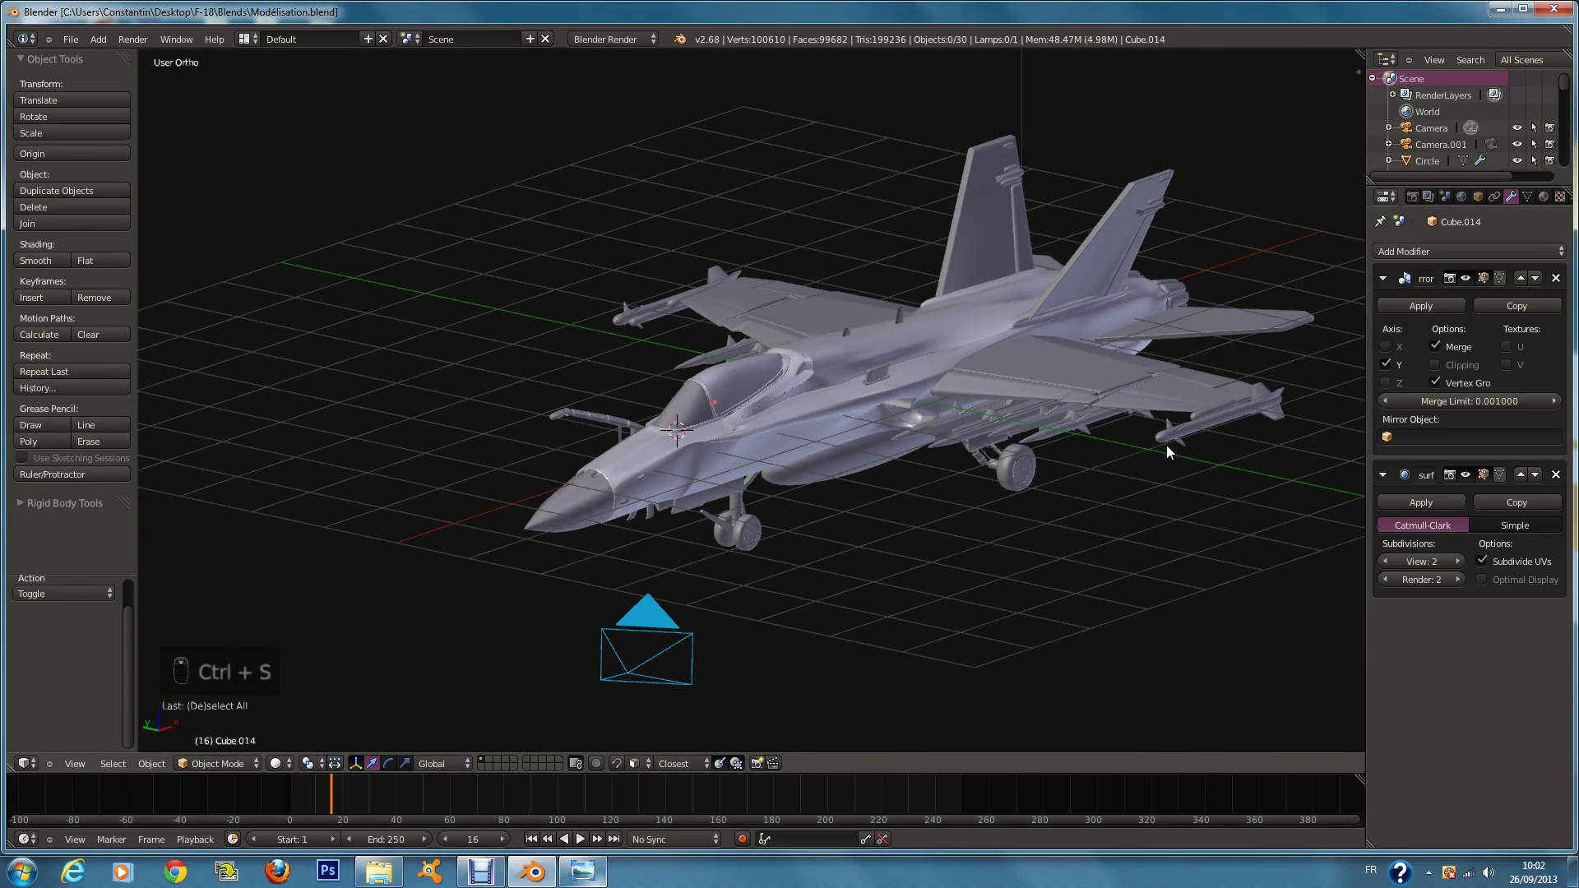
key("KP_2")
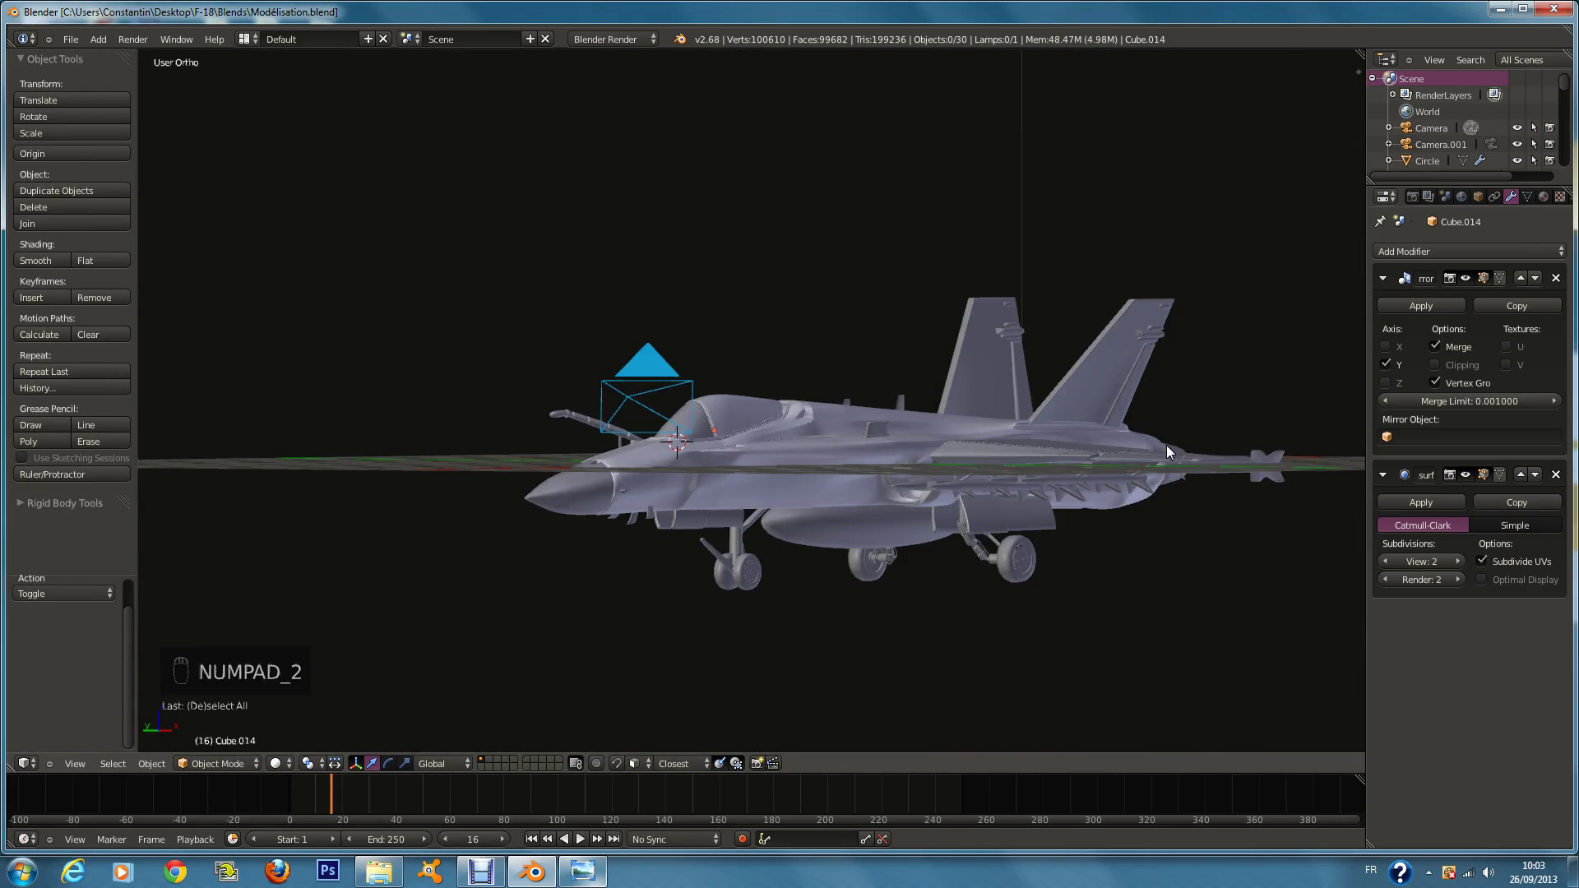
key("KP_3")
key("KP_1")
key("z")
scroll(793, 462, "up", 3, "ctrl")
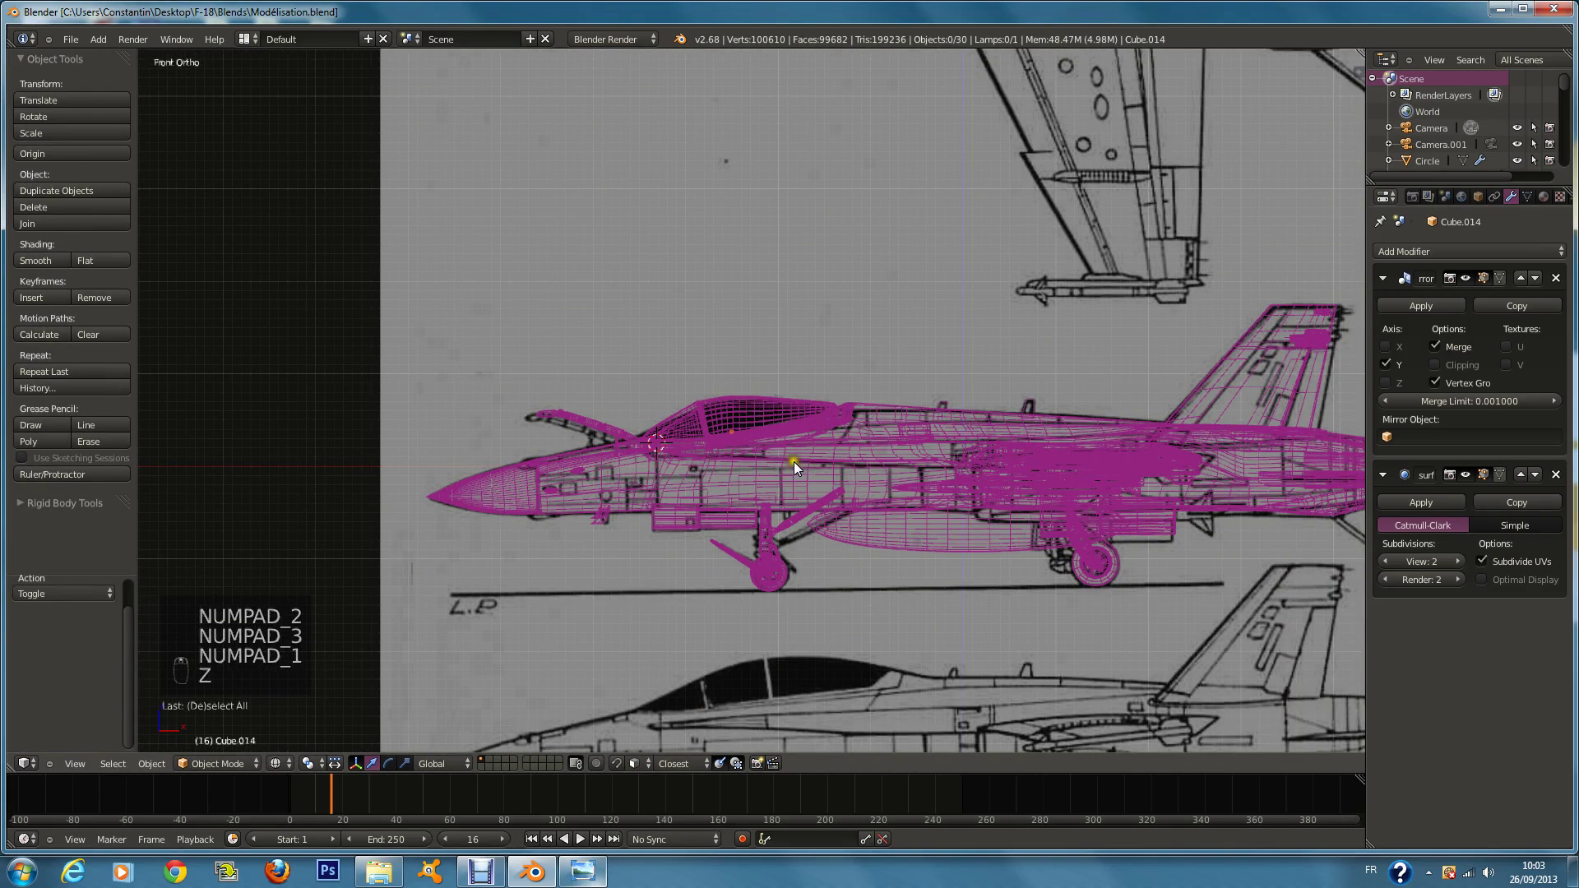
key("ctrl+s")
left_click(792, 462)
Step: Save the file with the fuselage selected and remove the doubles from its entire mesh
right_click(440, 491)
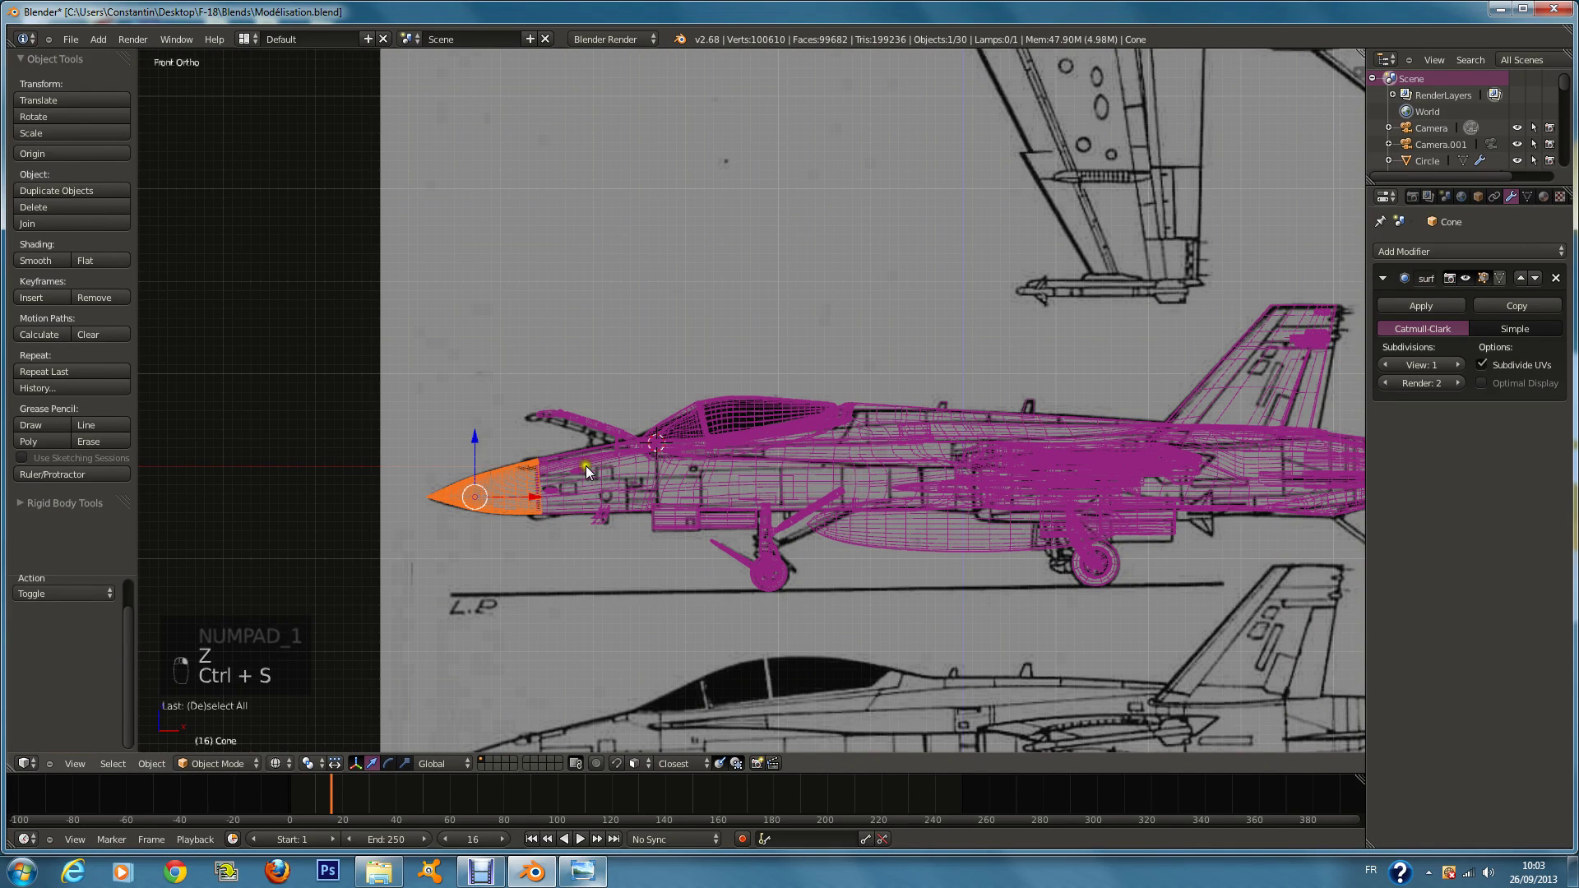
scroll(586, 466, "up", 1)
right_click(571, 466)
key("ctrl+s")
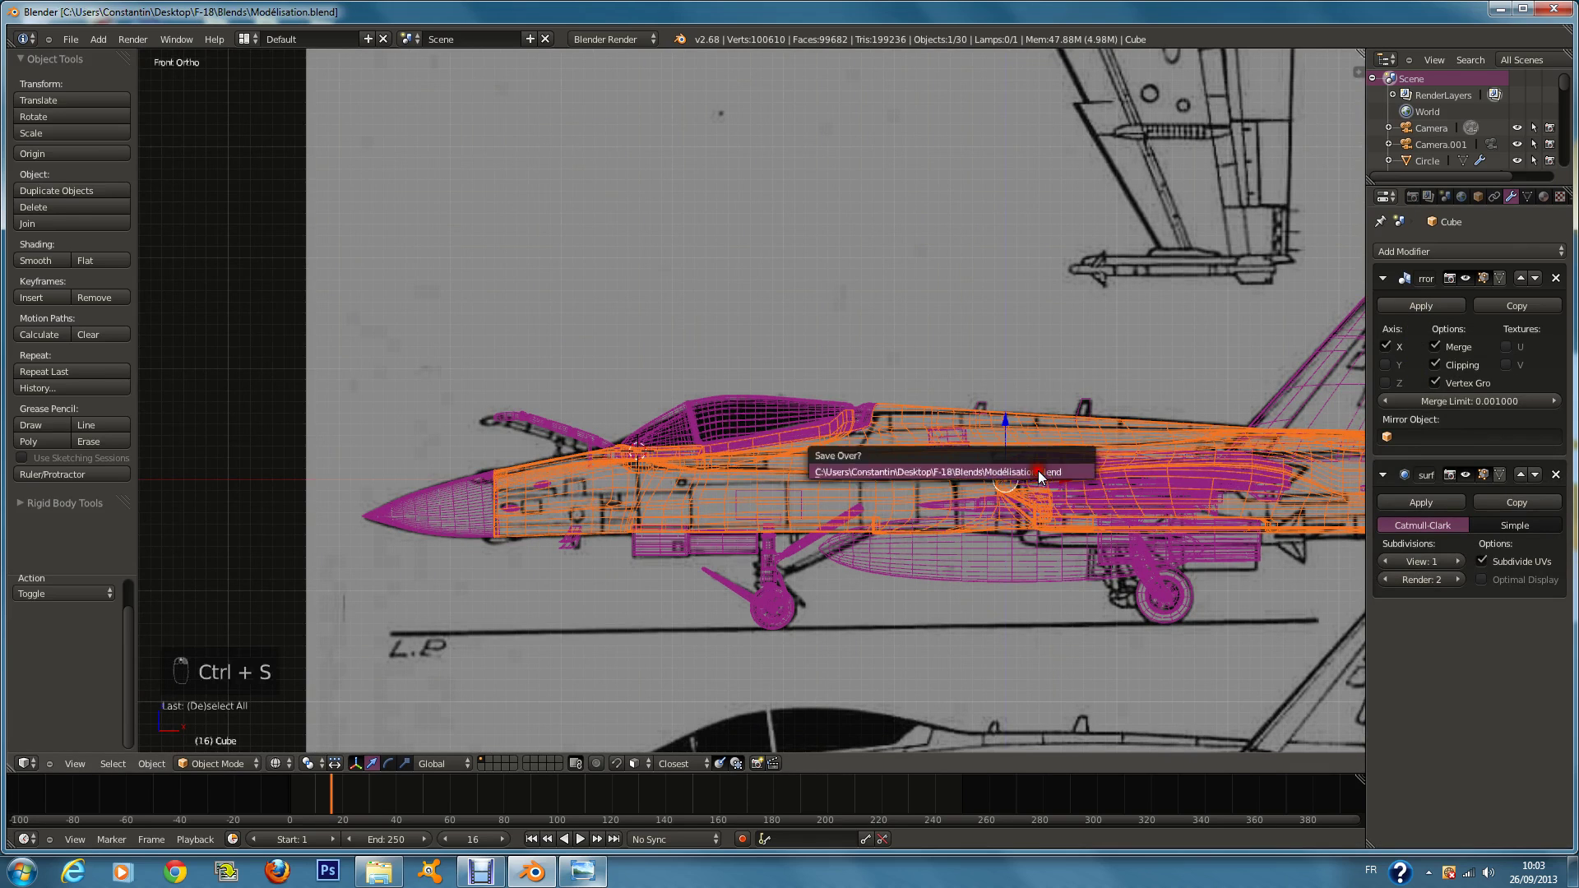
key("Tab")
key("a")
key("a")
left_click(53, 491)
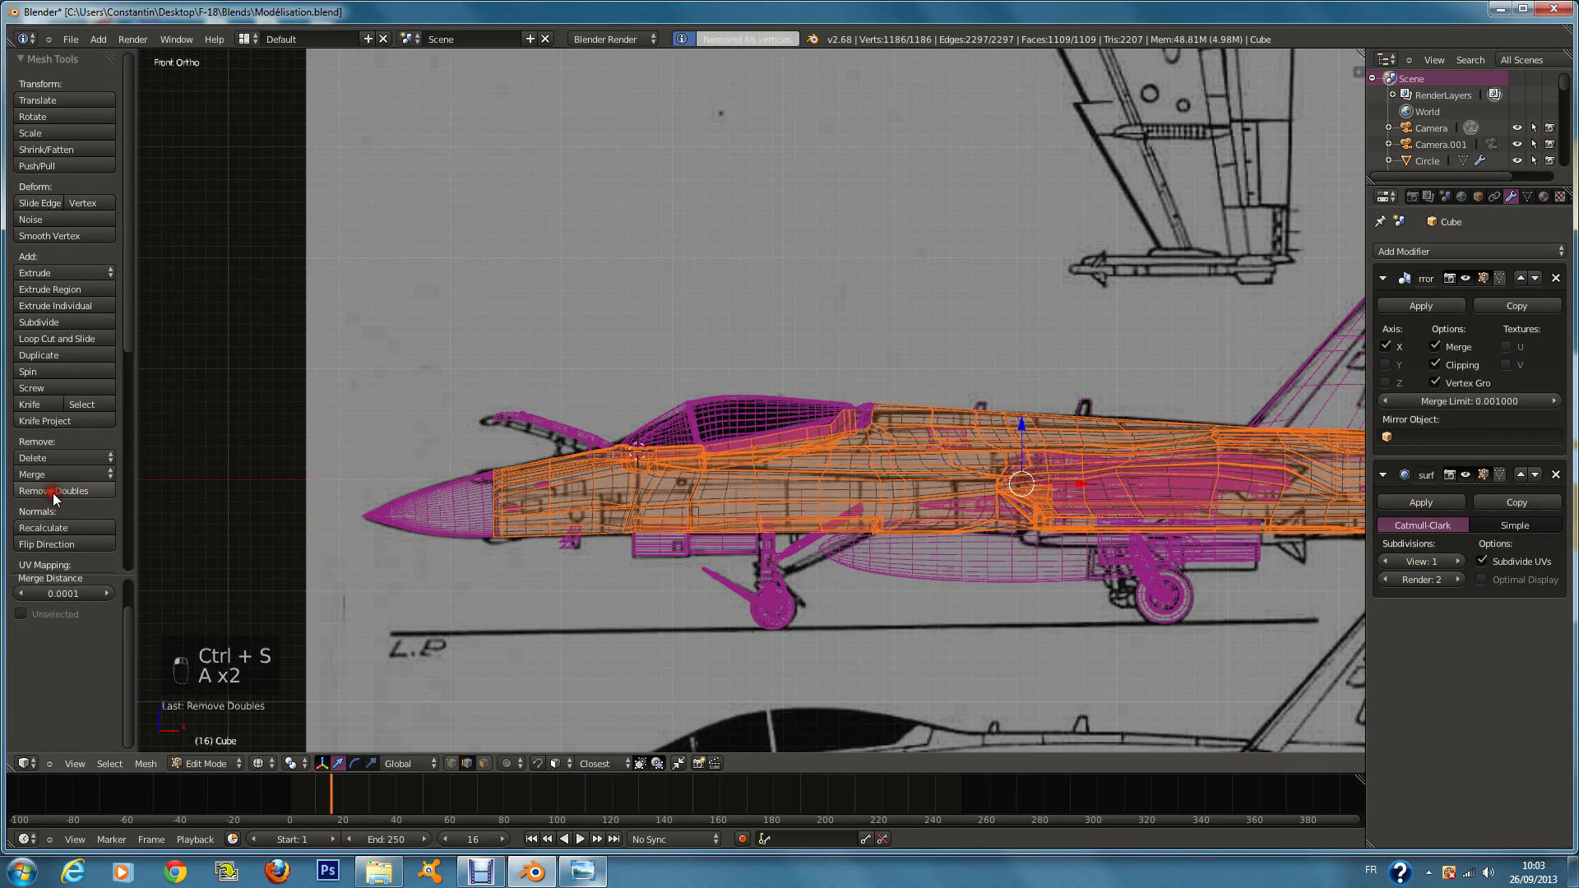
Step: Return the fuselage to solid display in Object Mode and save the file again
key("z")
mouse_move(742, 419)
middle_mouse_down()
mouse_move(933, 449)
mouse_move(901, 497)
mouse_move(915, 506)
mouse_move(793, 465)
middle_mouse_up()
key("Tab")
key("ctrl+s")
Step: Open the fuselage mesh around the nose for editing with nothing selected, and switch to face selection
key("Tab")
middle_click_drag(689, 469, 723, 405, "shift")
scroll(722, 406, "up", 8)
key("a")
scroll(712, 371, "down", 2)
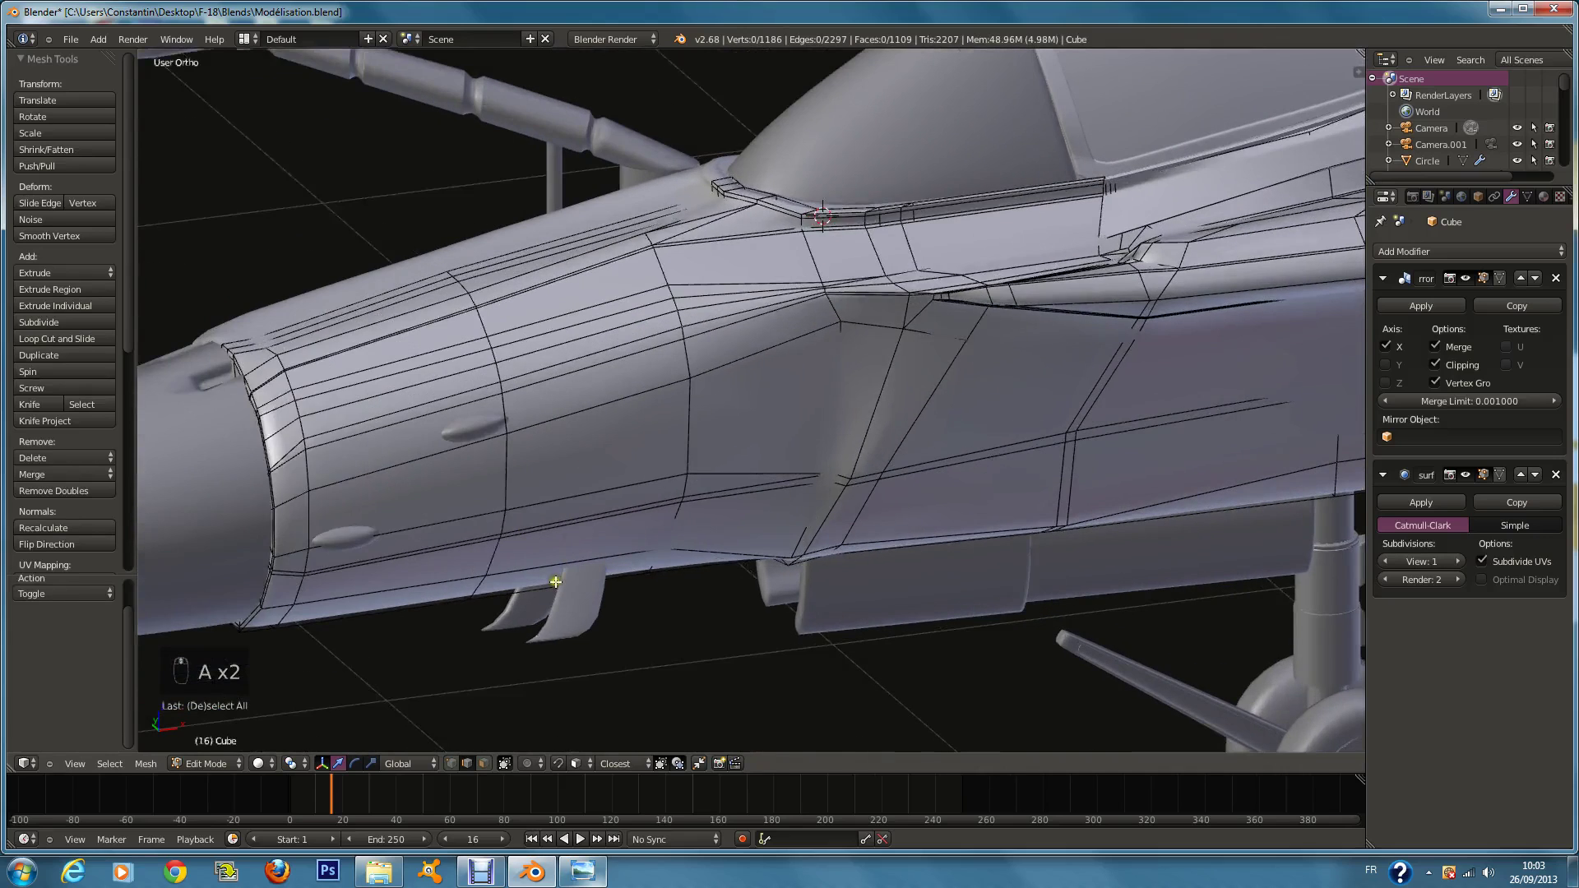
left_click(480, 763)
Step: Circle-select the upper nose faces between the nose cone and the windshield, excluding the rim faces, and clear the selection
key("c")
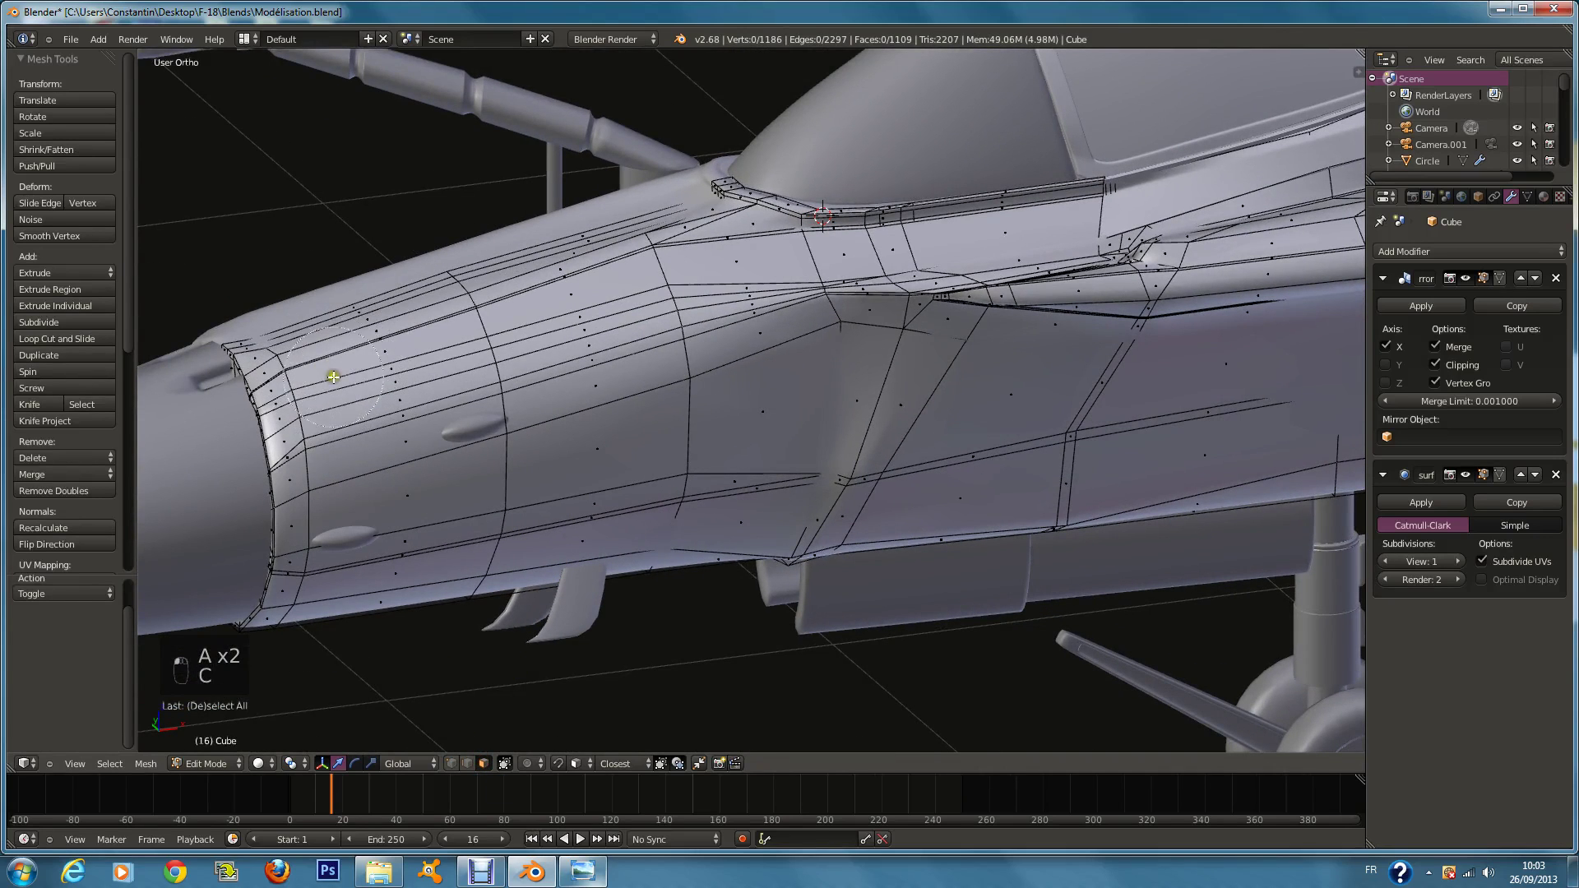
mouse_move(334, 376)
left_mouse_down()
mouse_move(473, 344)
mouse_move(628, 358)
mouse_move(407, 441)
mouse_move(375, 512)
left_mouse_up()
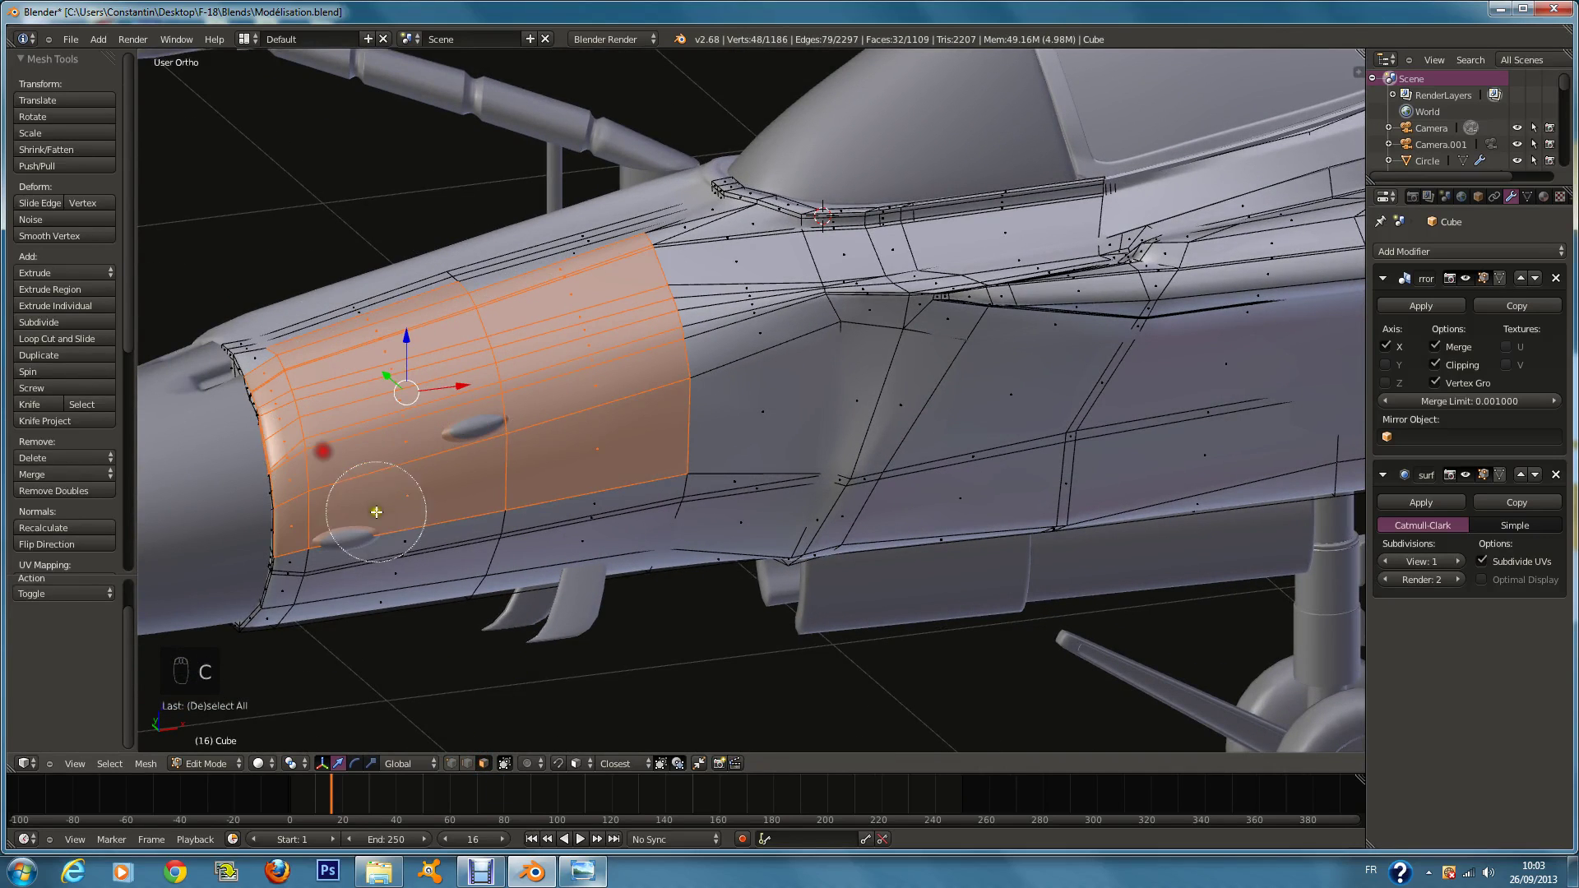
mouse_move(376, 512)
middle_mouse_down()
mouse_move(372, 531)
mouse_move(664, 326)
middle_mouse_up()
mouse_move(699, 278)
left_mouse_down()
mouse_move(691, 310)
mouse_move(680, 272)
mouse_move(398, 331)
left_mouse_up()
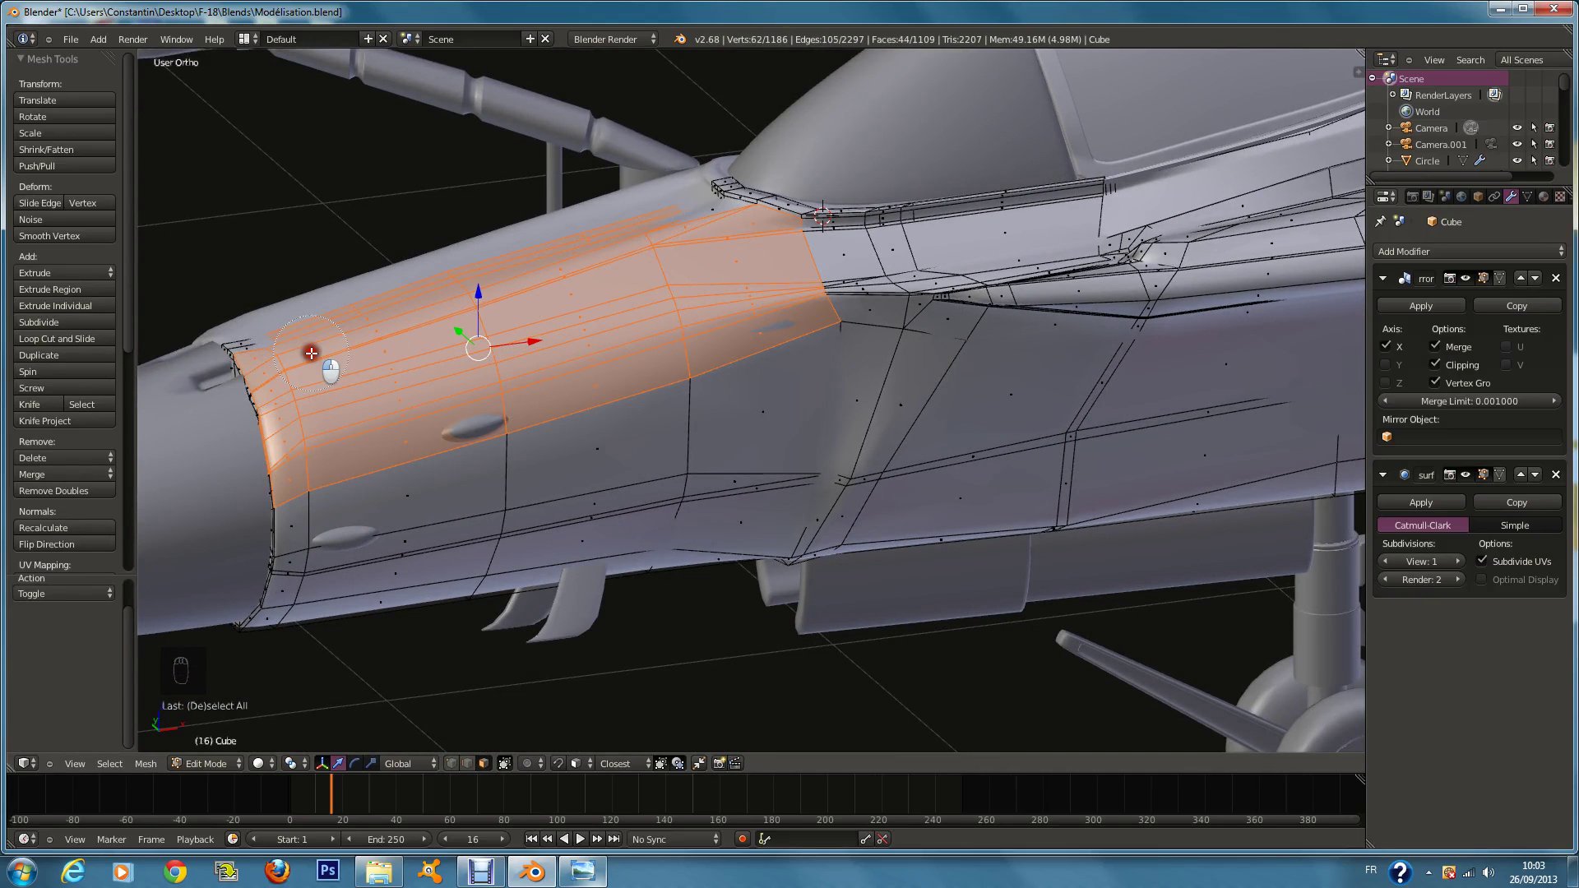
middle_click_drag(217, 352, 273, 523)
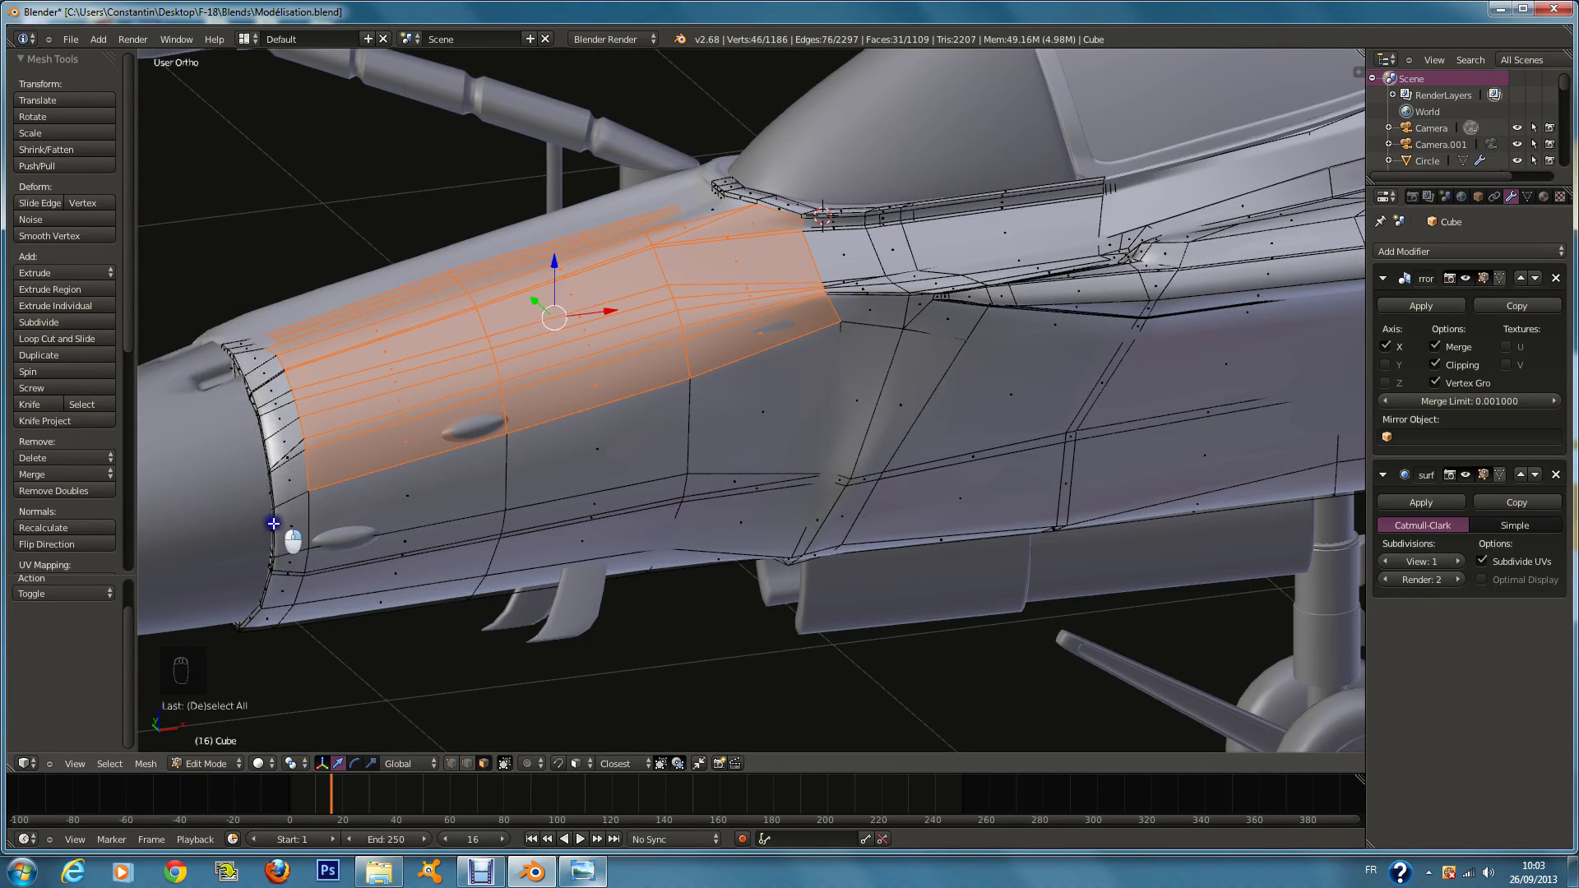
mouse_move(789, 333)
middle_mouse_down()
mouse_move(872, 324)
mouse_move(793, 346)
middle_mouse_up()
key("Tab")
key("Tab")
key("a")
key("a")
key("a")
Step: Circle-select a small patch of upper nose faces ahead of the windshield, leave mesh editing and save the file
key("c")
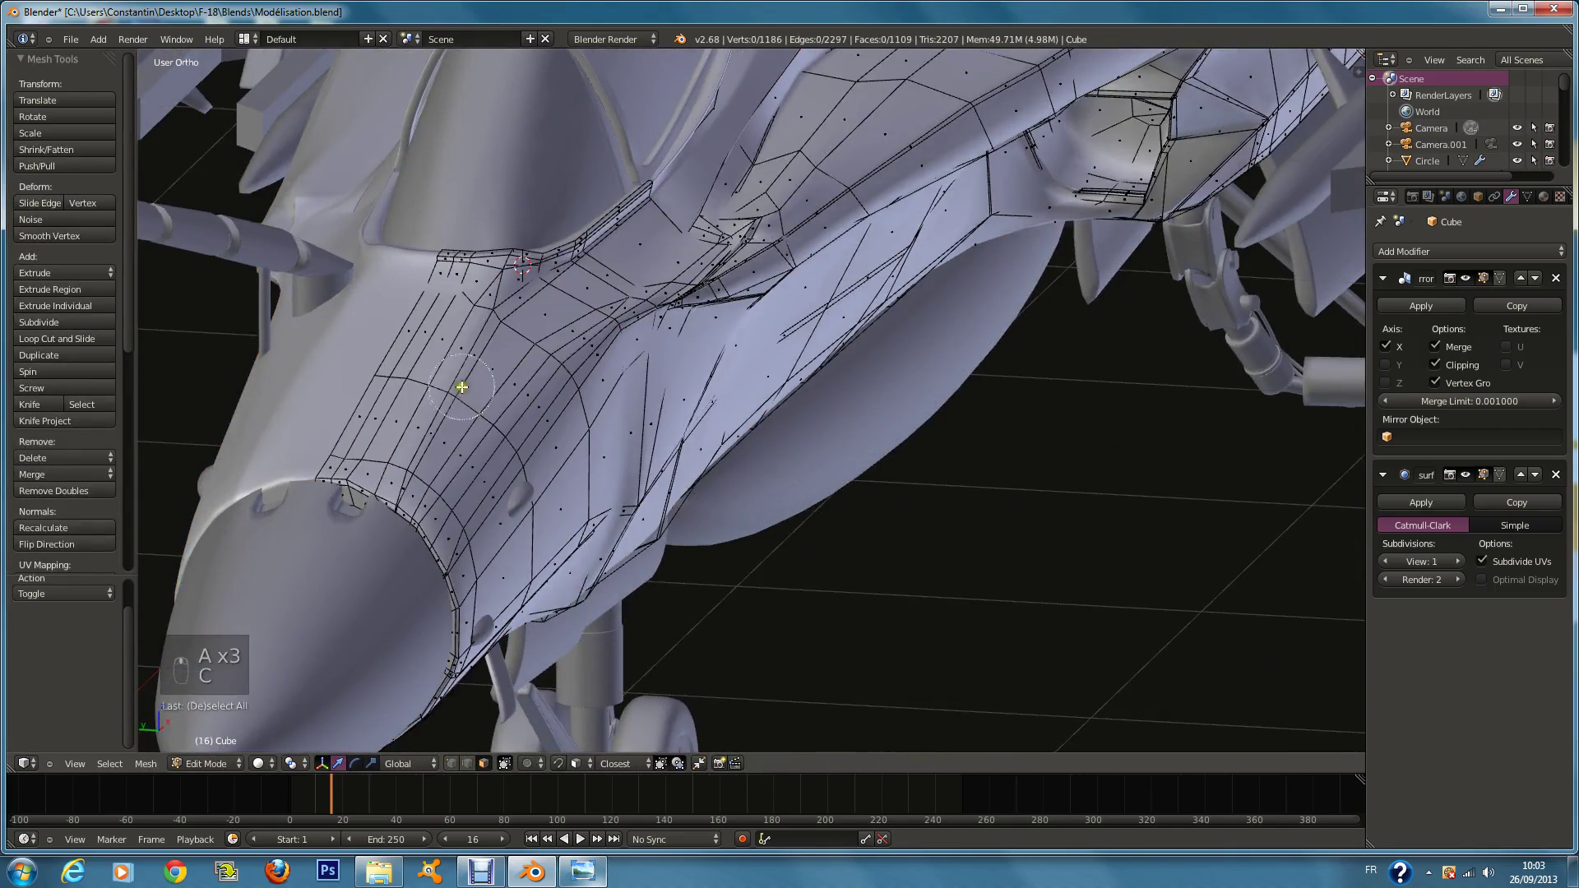
left_click_drag(432, 443, 473, 358)
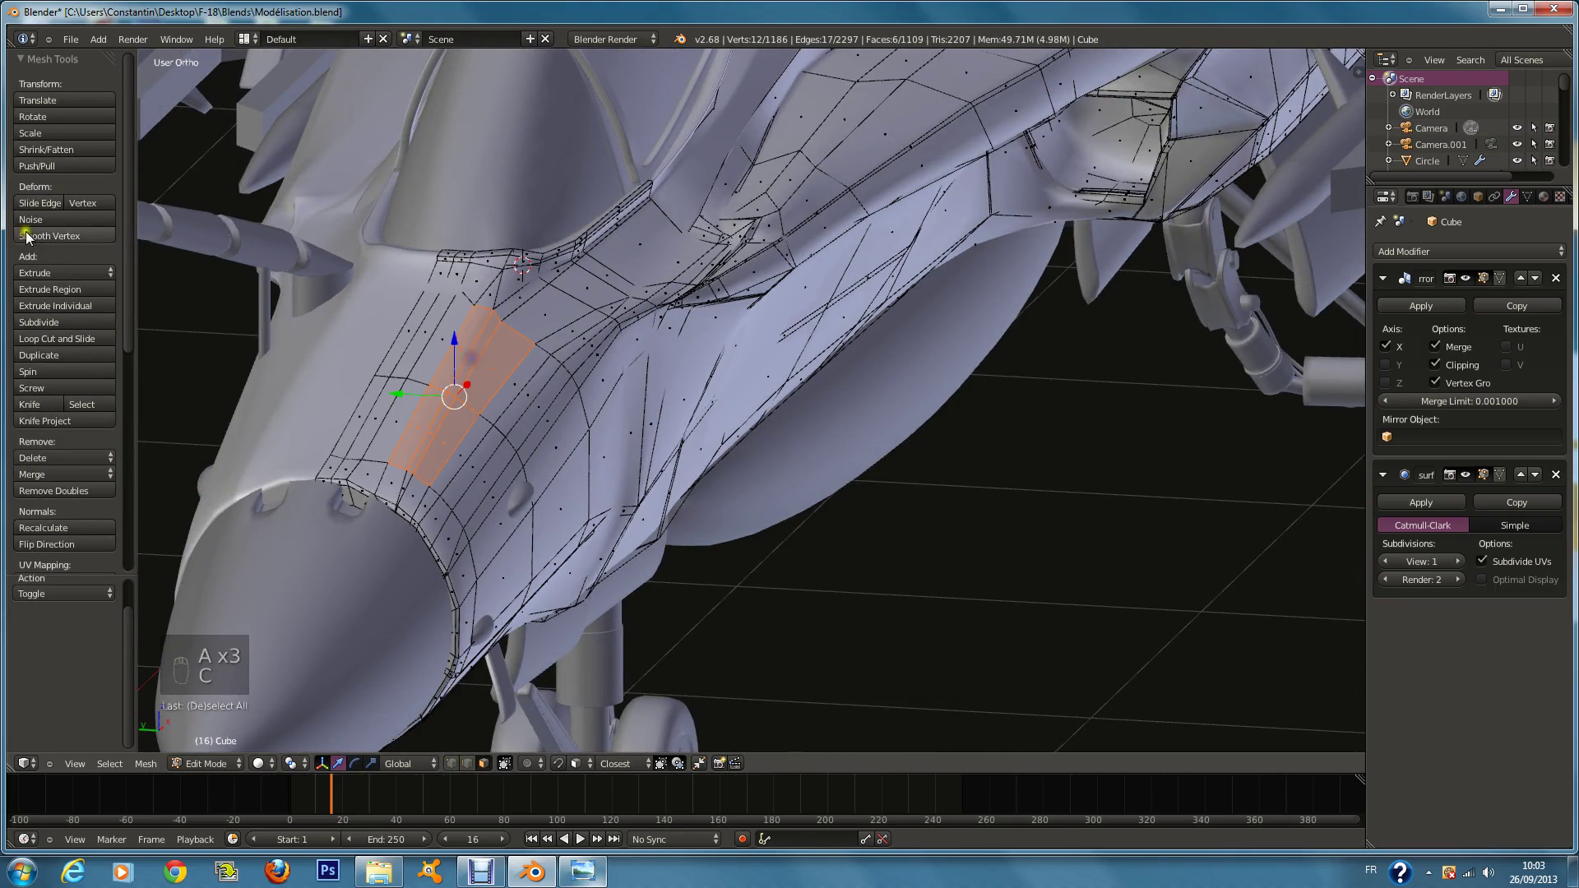
key("Tab")
middle_click_drag(849, 634, 963, 522)
key("ctrl+s")
left_click(911, 505)
scroll(870, 567, "down", 5)
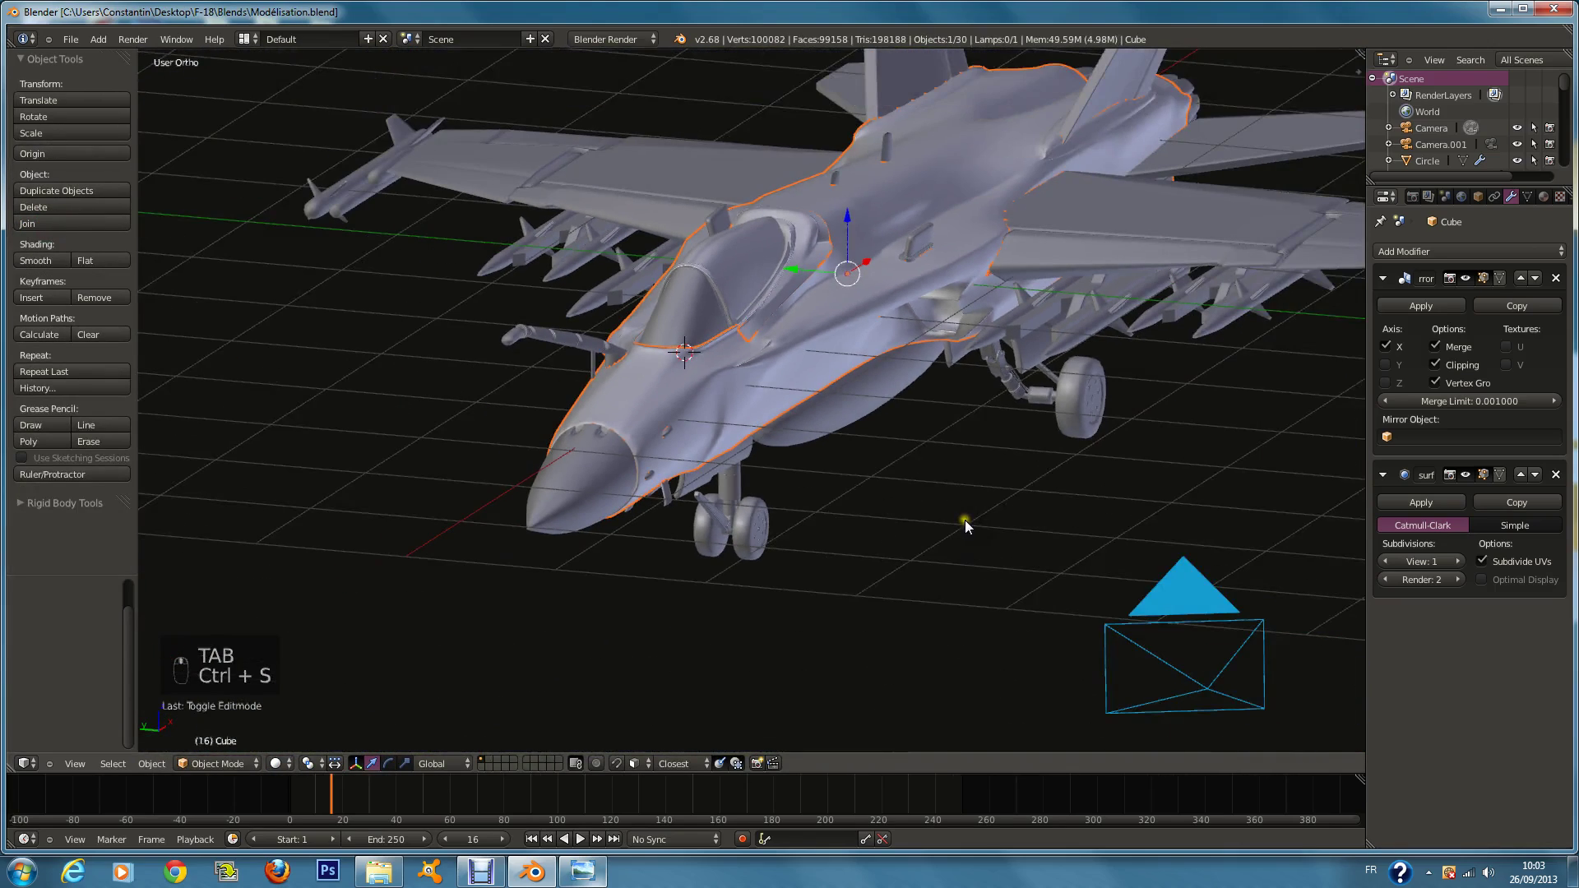
Step: Apply the fuselage's Mirror modifier and show the aircraft in wireframe
left_click(1431, 308)
key("z")
scroll(888, 429, "up", 3)
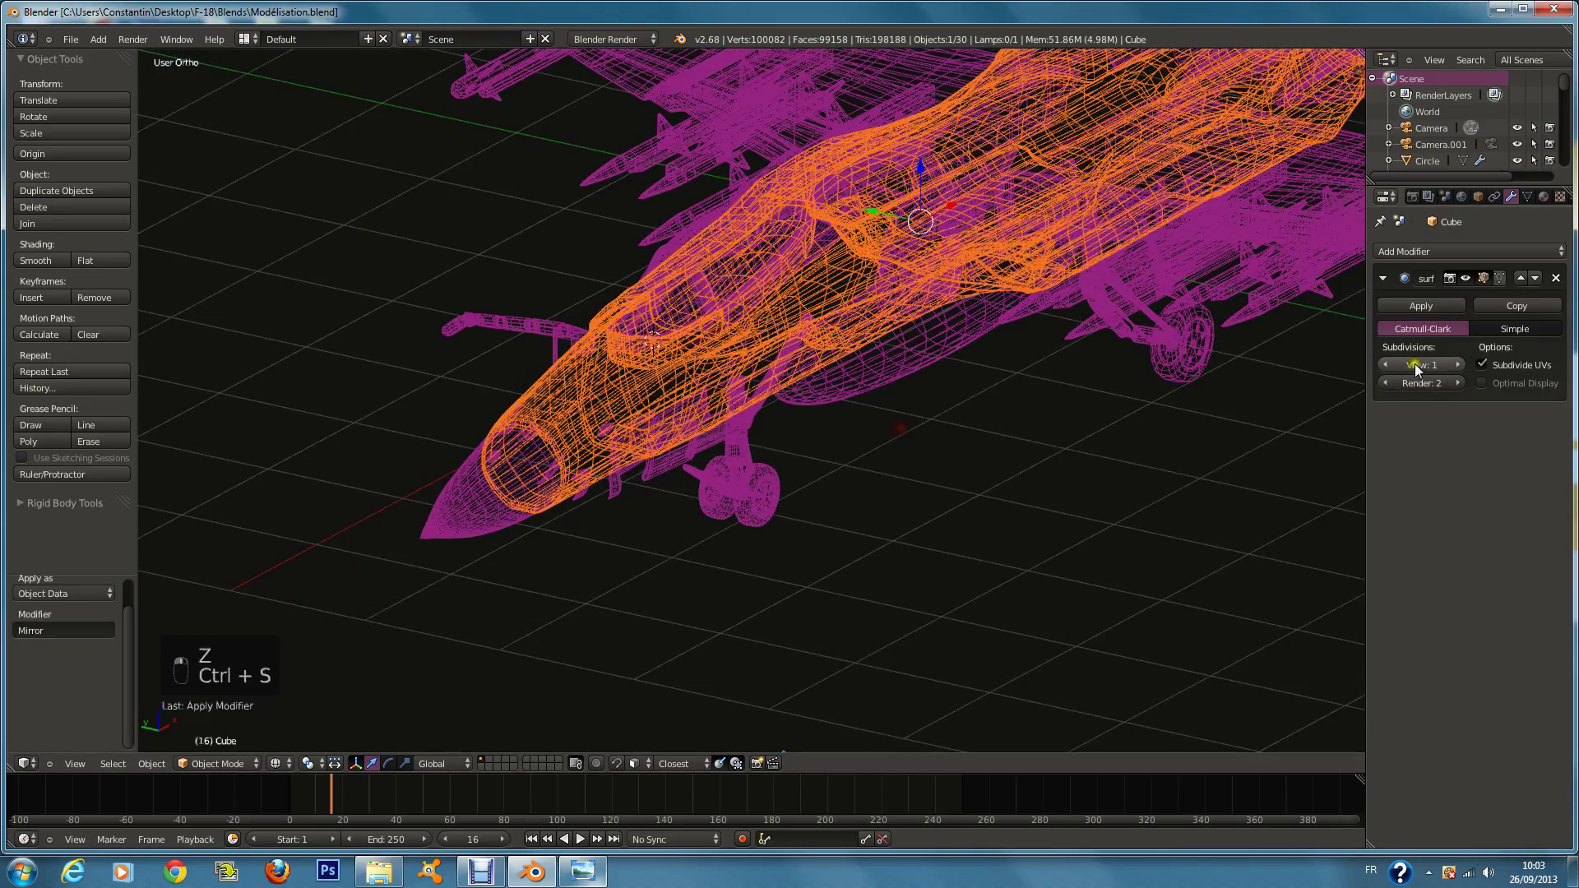
Step: Set the fuselage's Subdivision Surface view level to 0 and save the file in solid display
middle_click_drag(881, 466, 694, 485, "shift")
left_click(1382, 365)
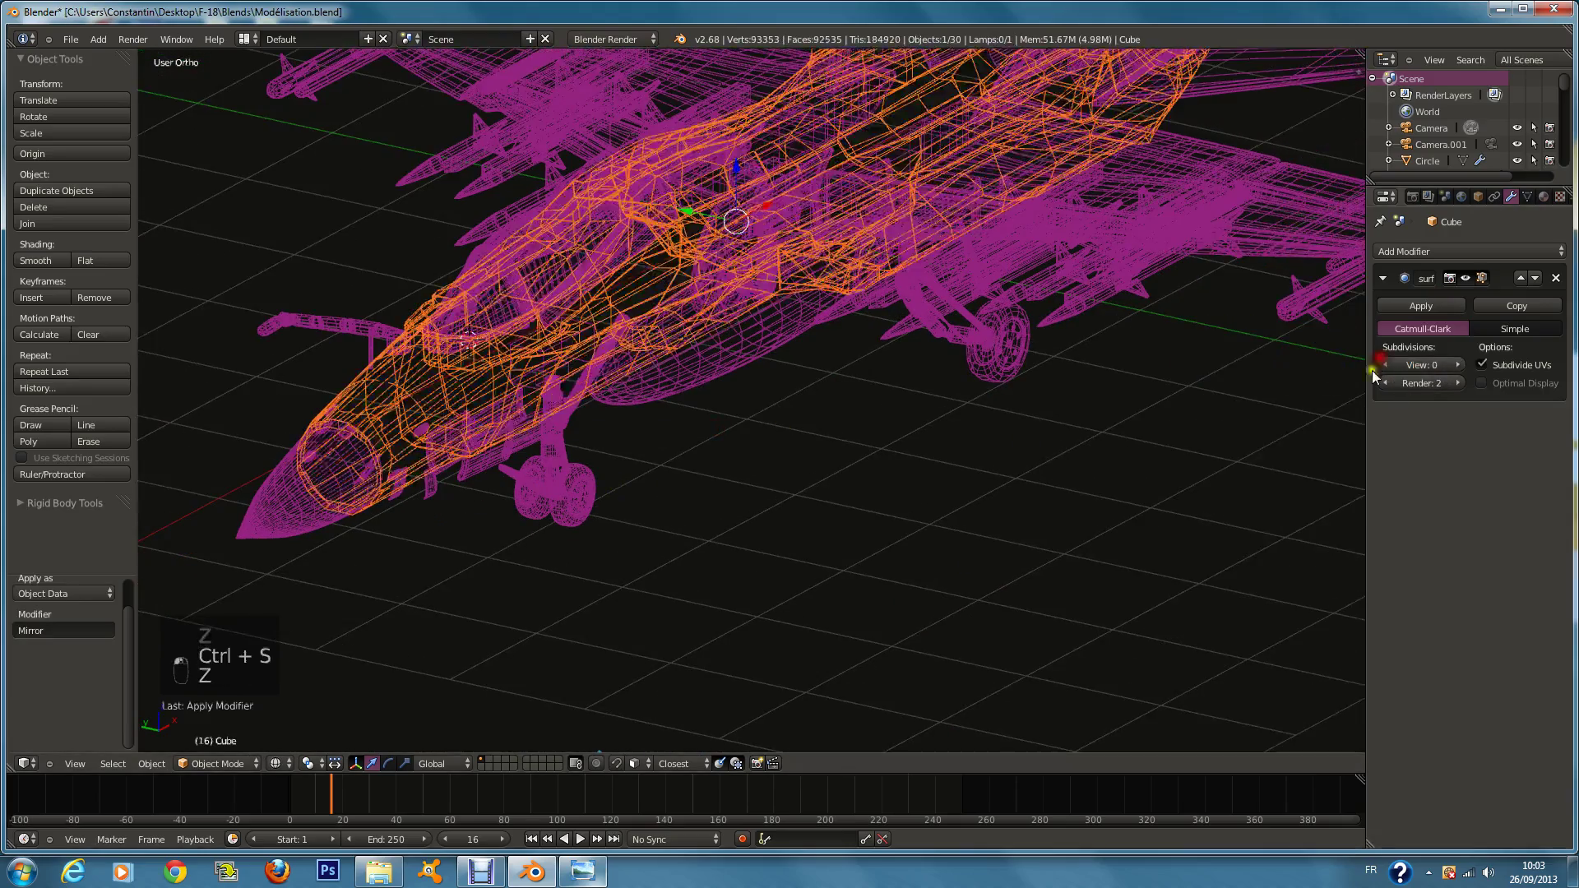
key("z")
key("ctrl+s")
Step: Select the main wings in wireframe, apply their Mirror modifier and return to solid display
middle_click_drag(1048, 431, 1107, 354)
key("z")
right_click(1170, 337)
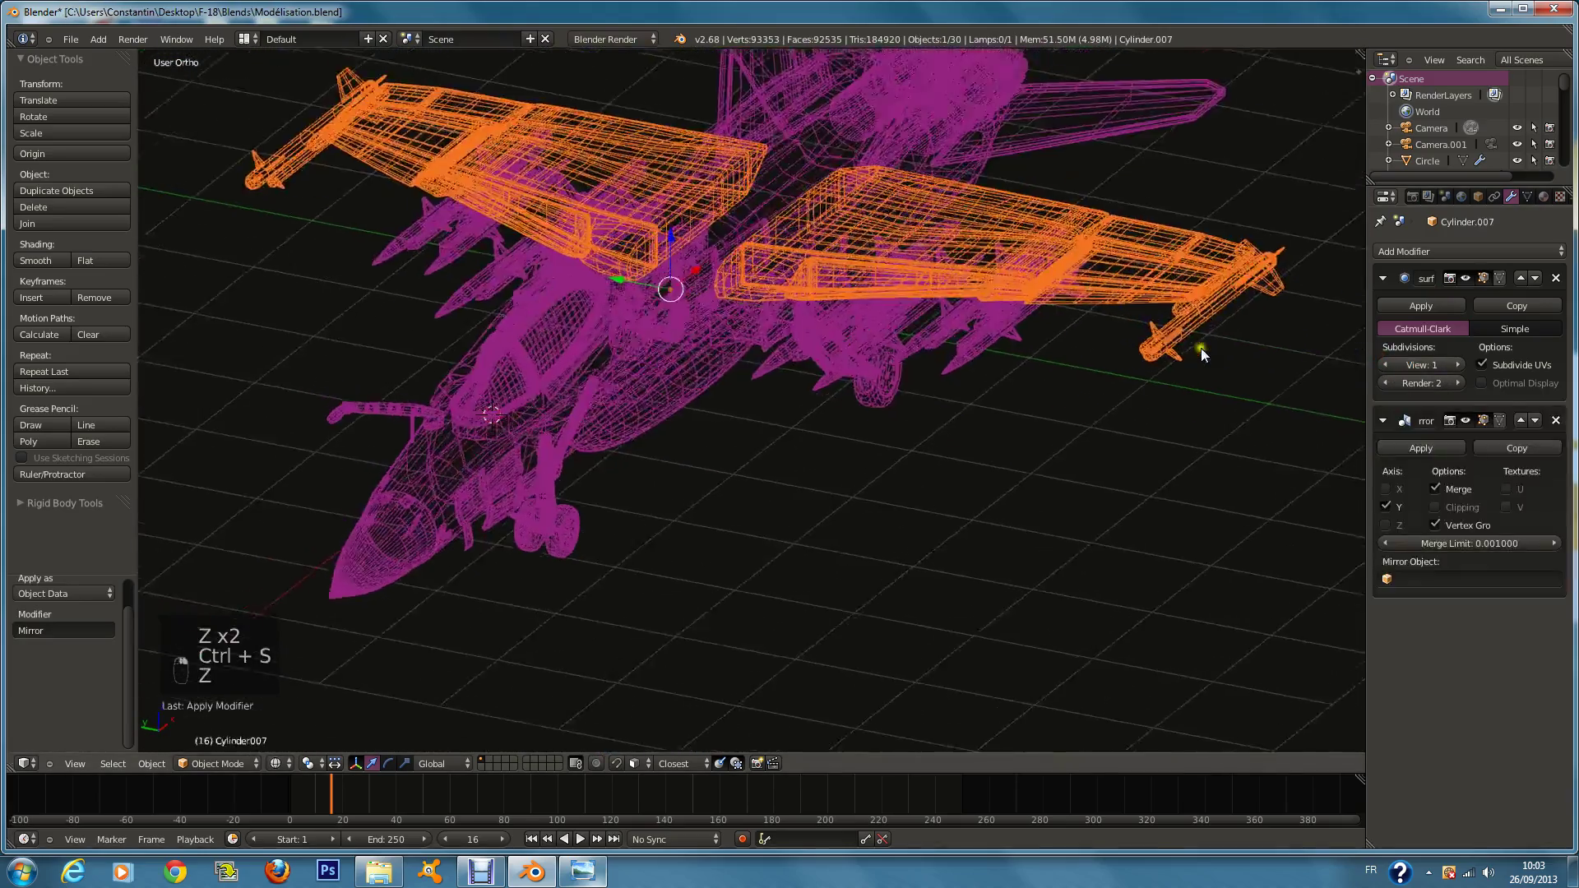
left_click(1410, 450)
middle_click_drag(946, 354, 1015, 378)
key("z")
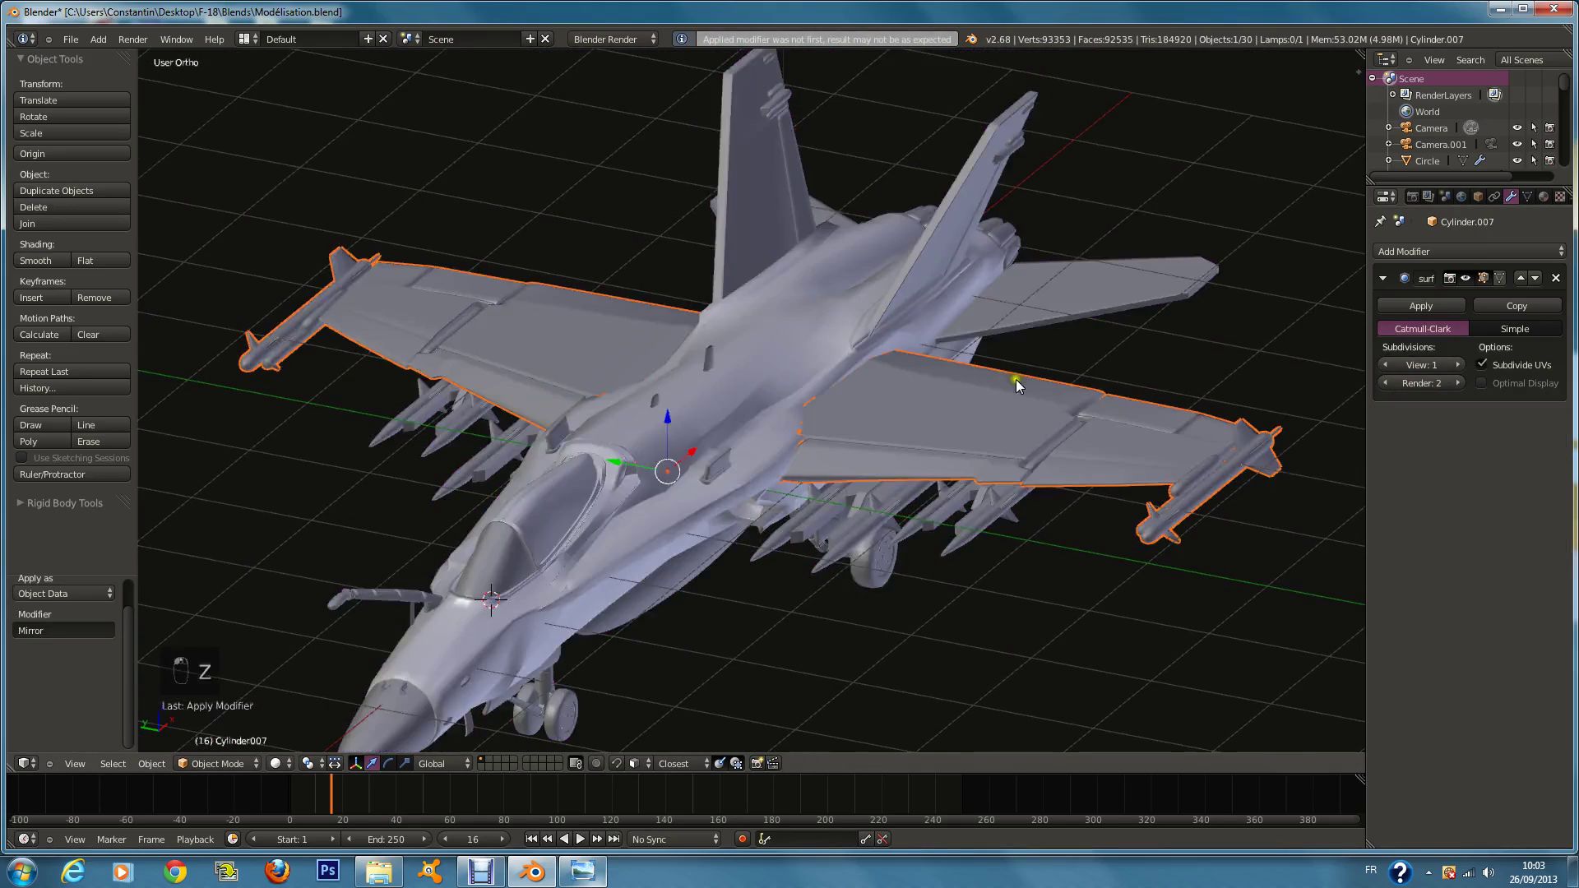
Step: Select the horizontal tailplanes and apply their Mirror modifier
right_click(1119, 316)
key("z")
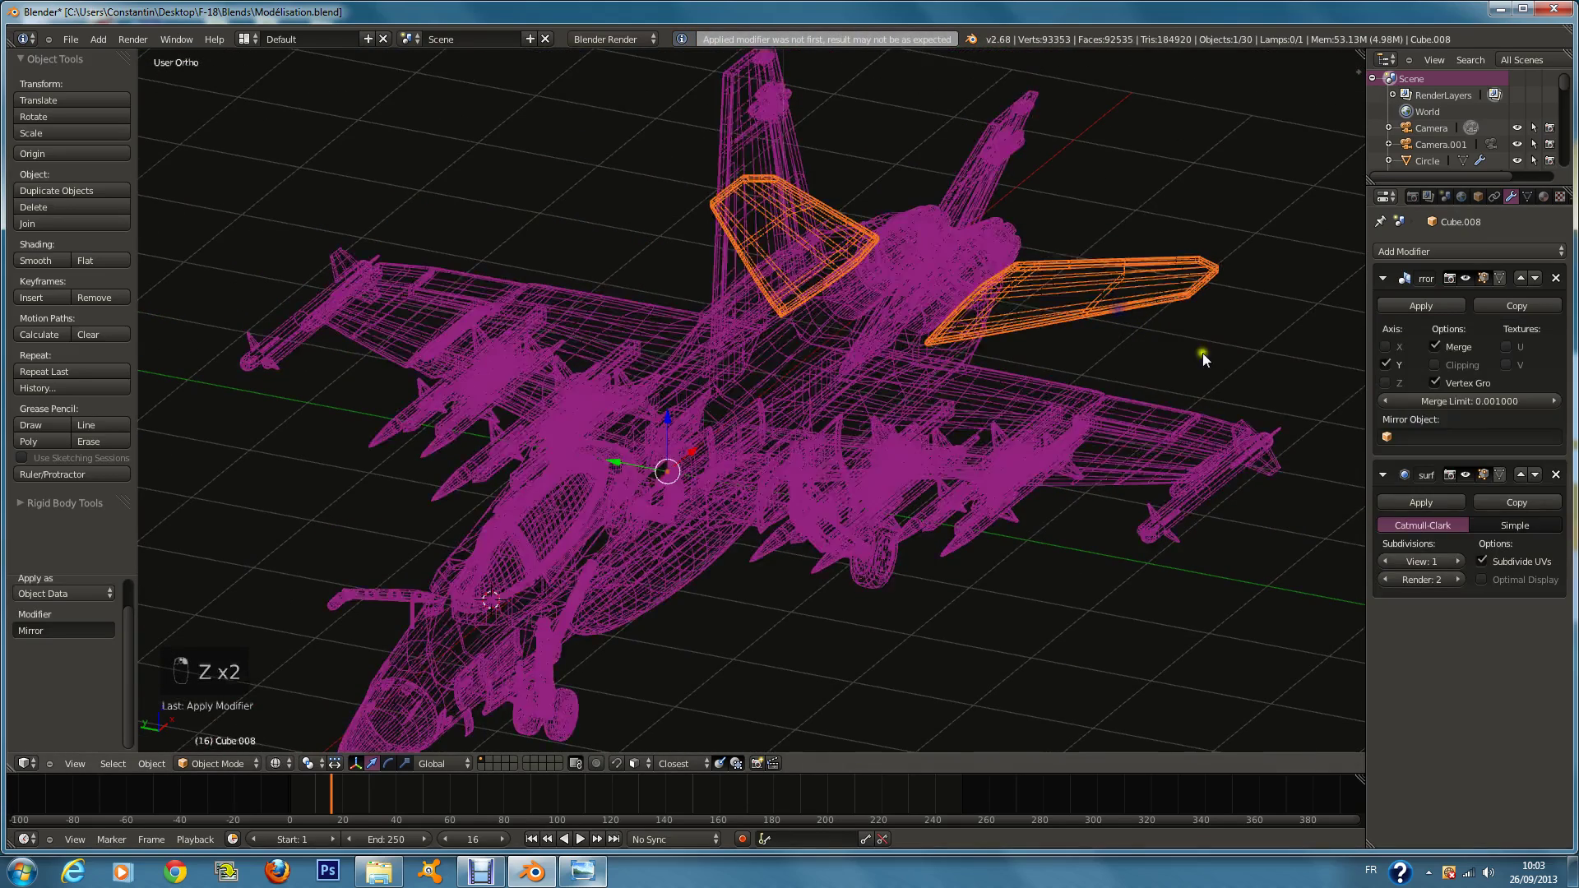
left_click(1420, 307)
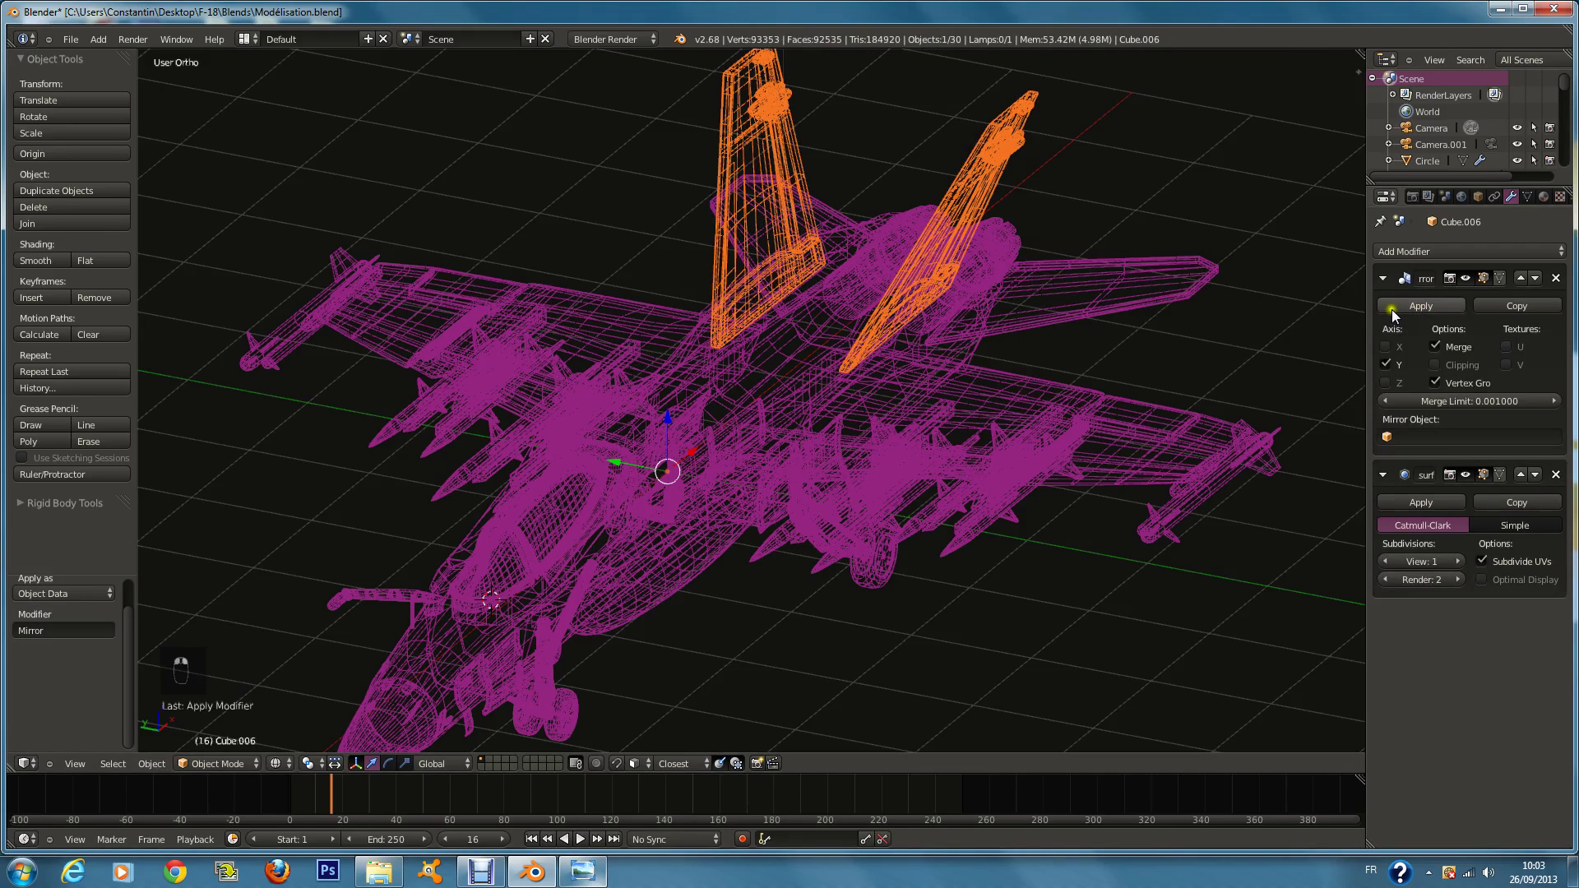
Step: Apply the Mirror modifiers of the vertical fins and engine nozzles, and select the main wings in solid display
right_click(1062, 222)
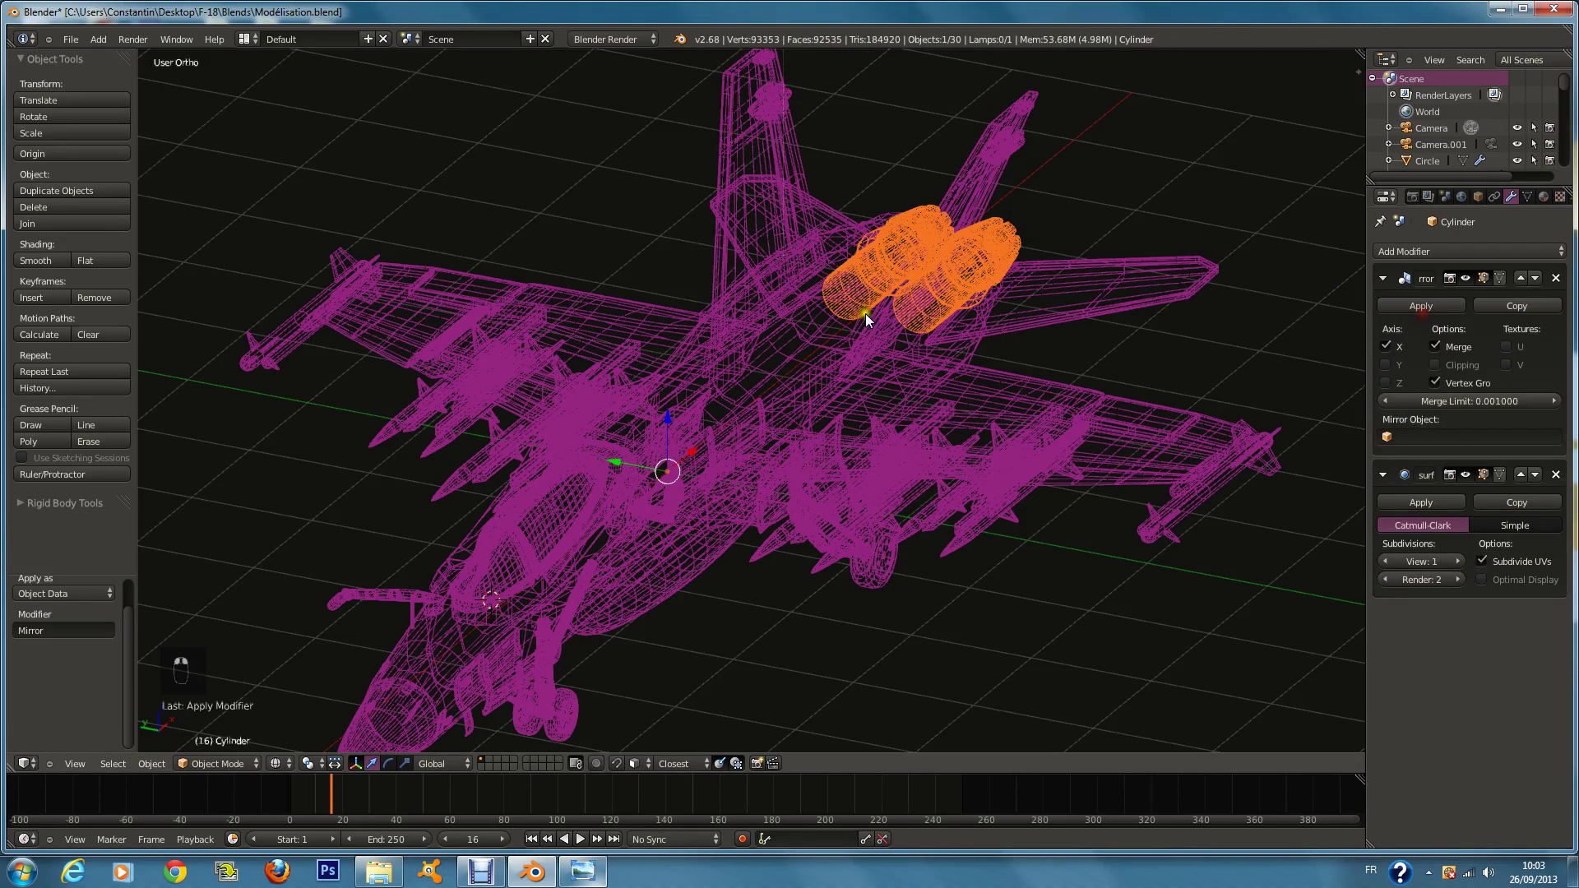
left_click(1441, 307)
right_click(985, 492)
key("z")
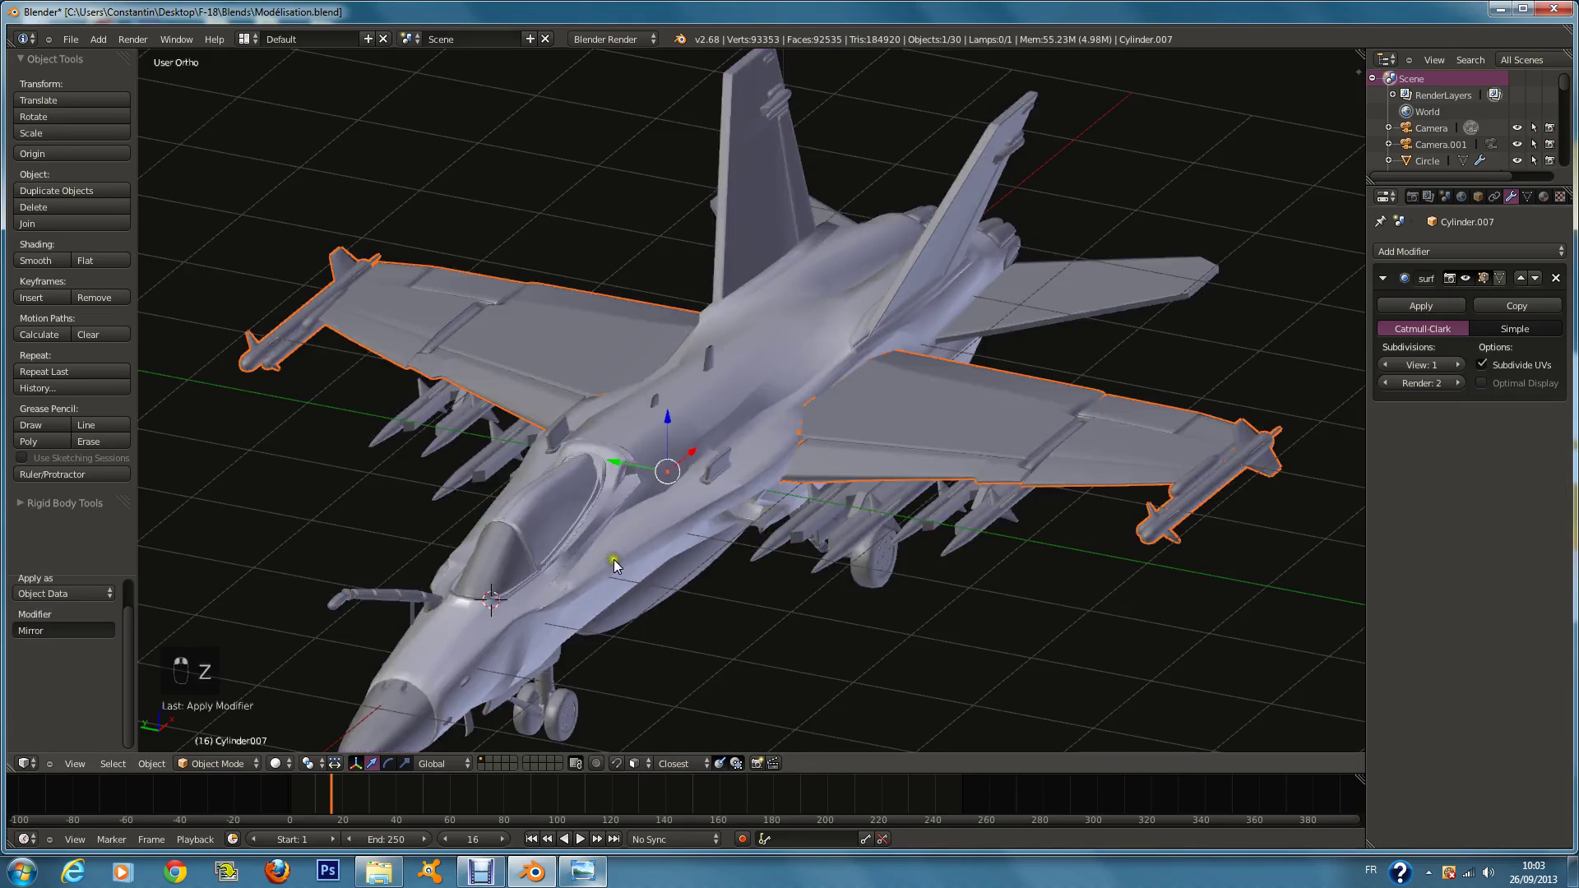
Step: Examine the modifiers of the refuelling probe, nose gear, main landing gear and main wings in wireframe display
right_click(417, 593)
key("z")
scroll(502, 696, "down", 1)
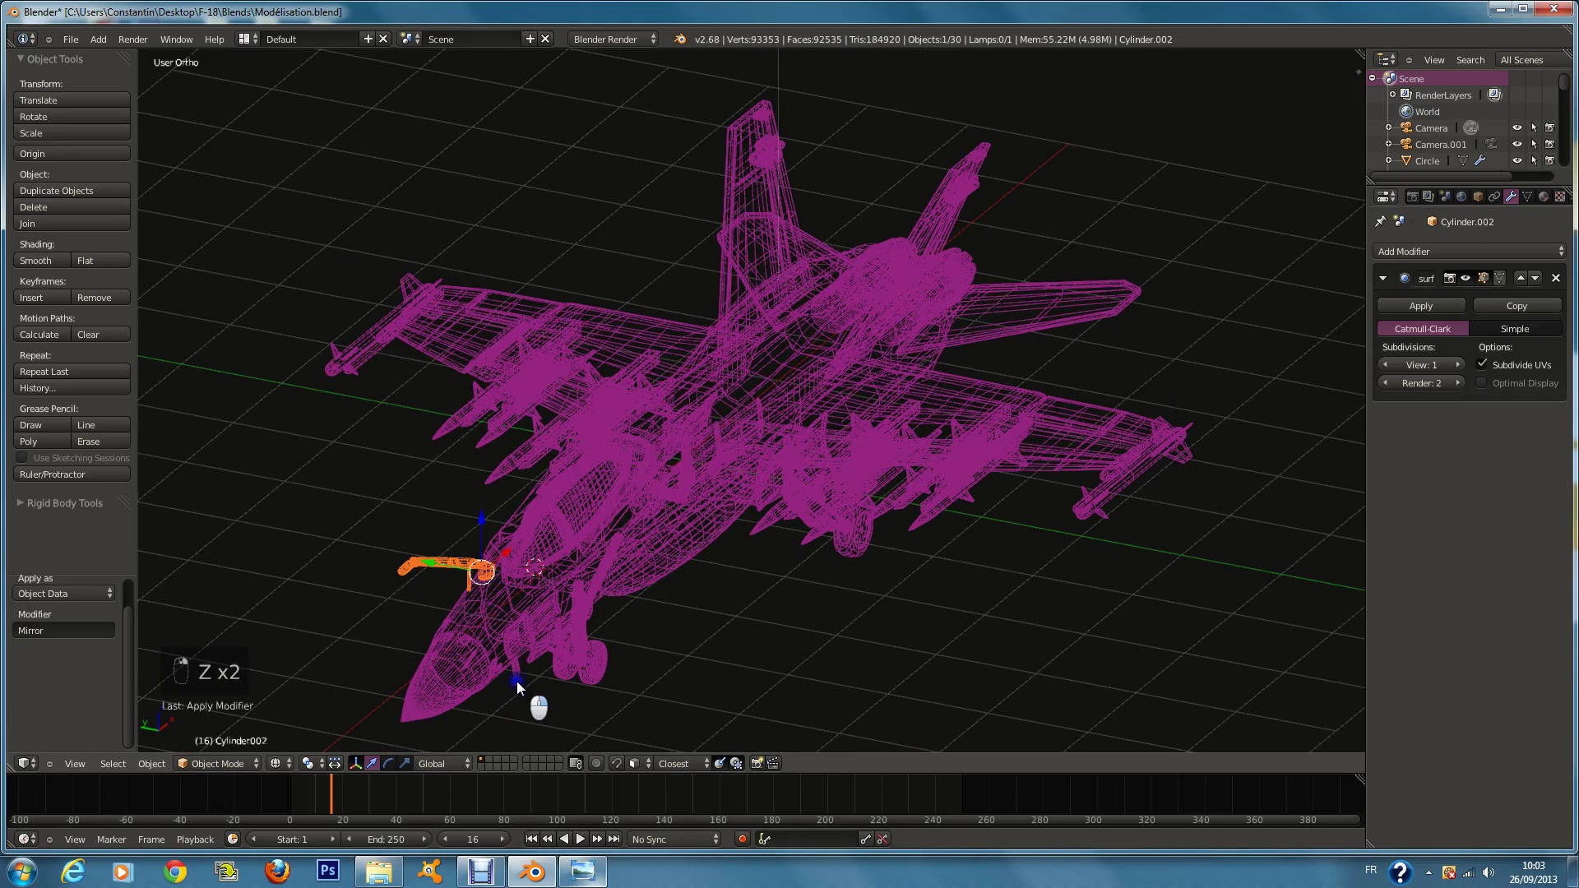
right_click(518, 688)
right_click(533, 632)
right_click(596, 655)
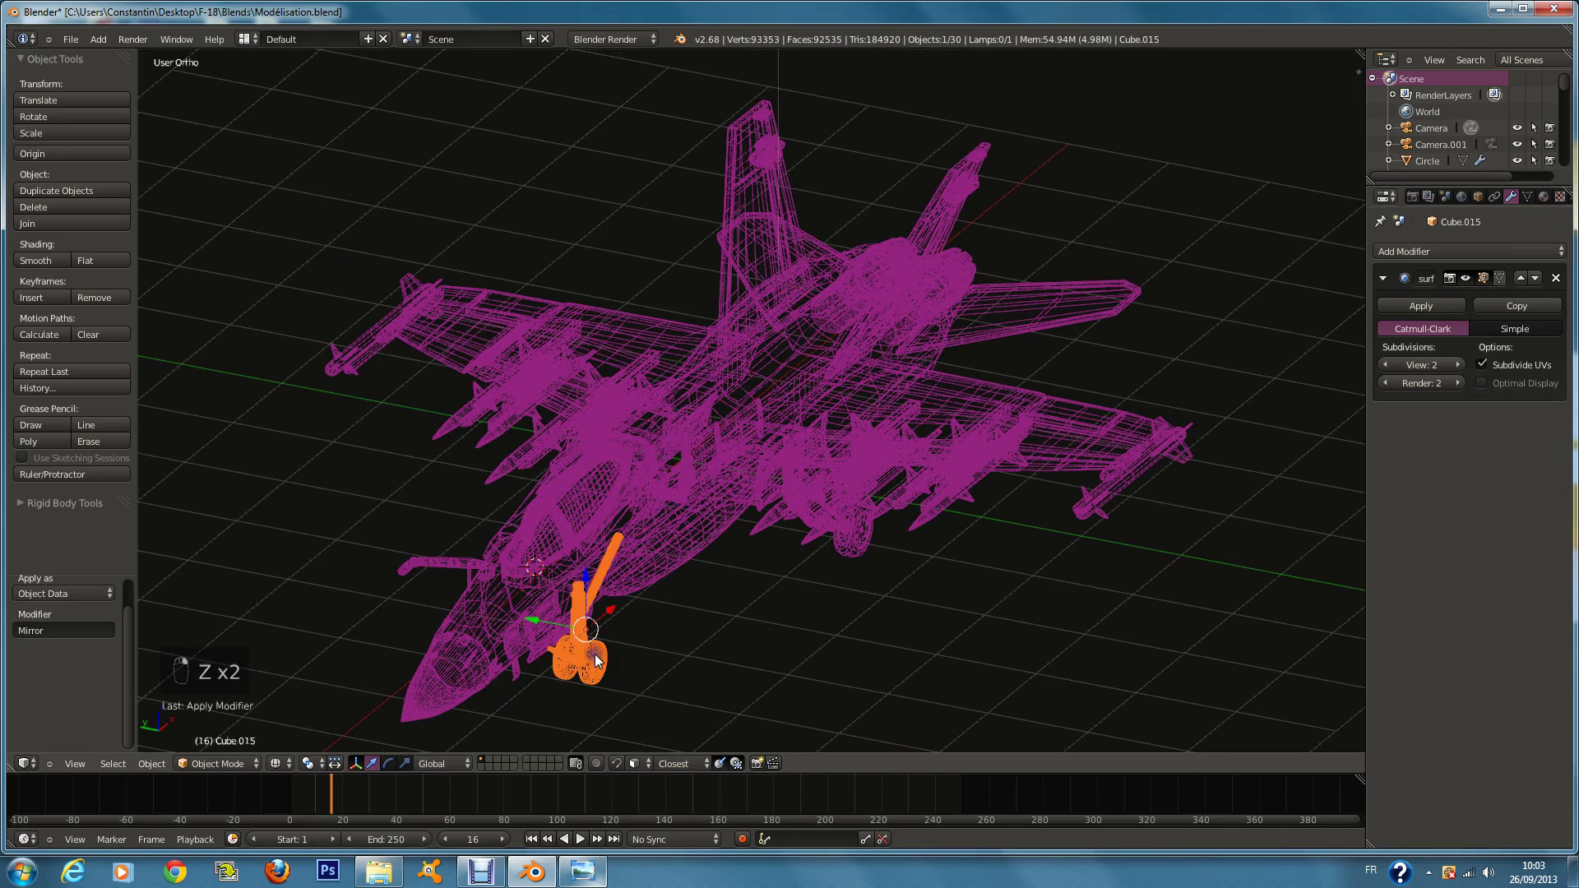
right_click(865, 534)
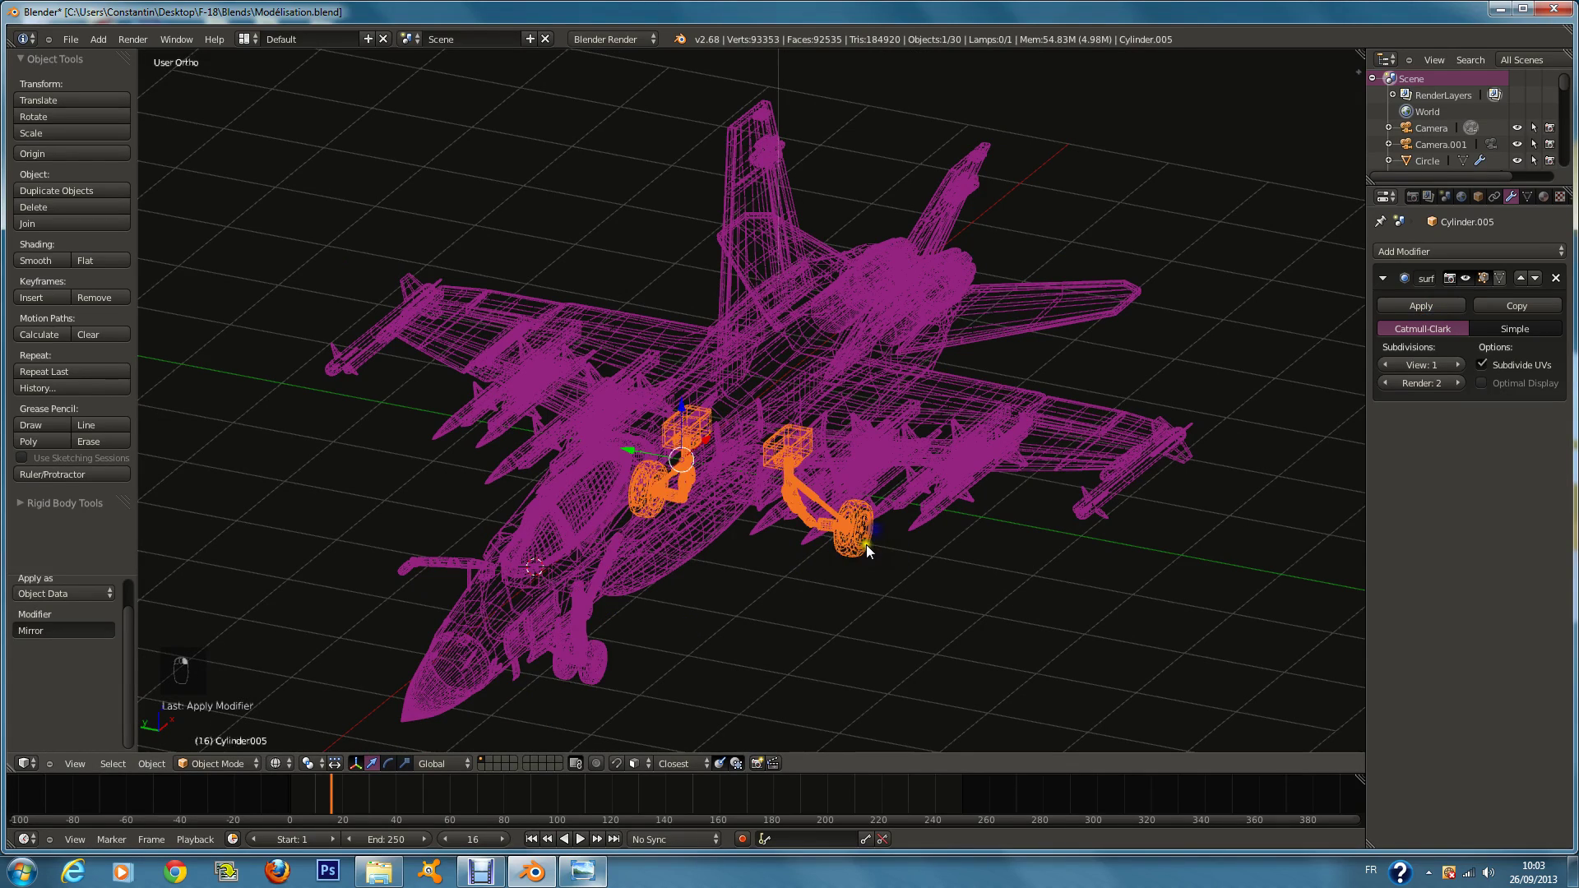
right_click(783, 523)
right_click(1094, 499)
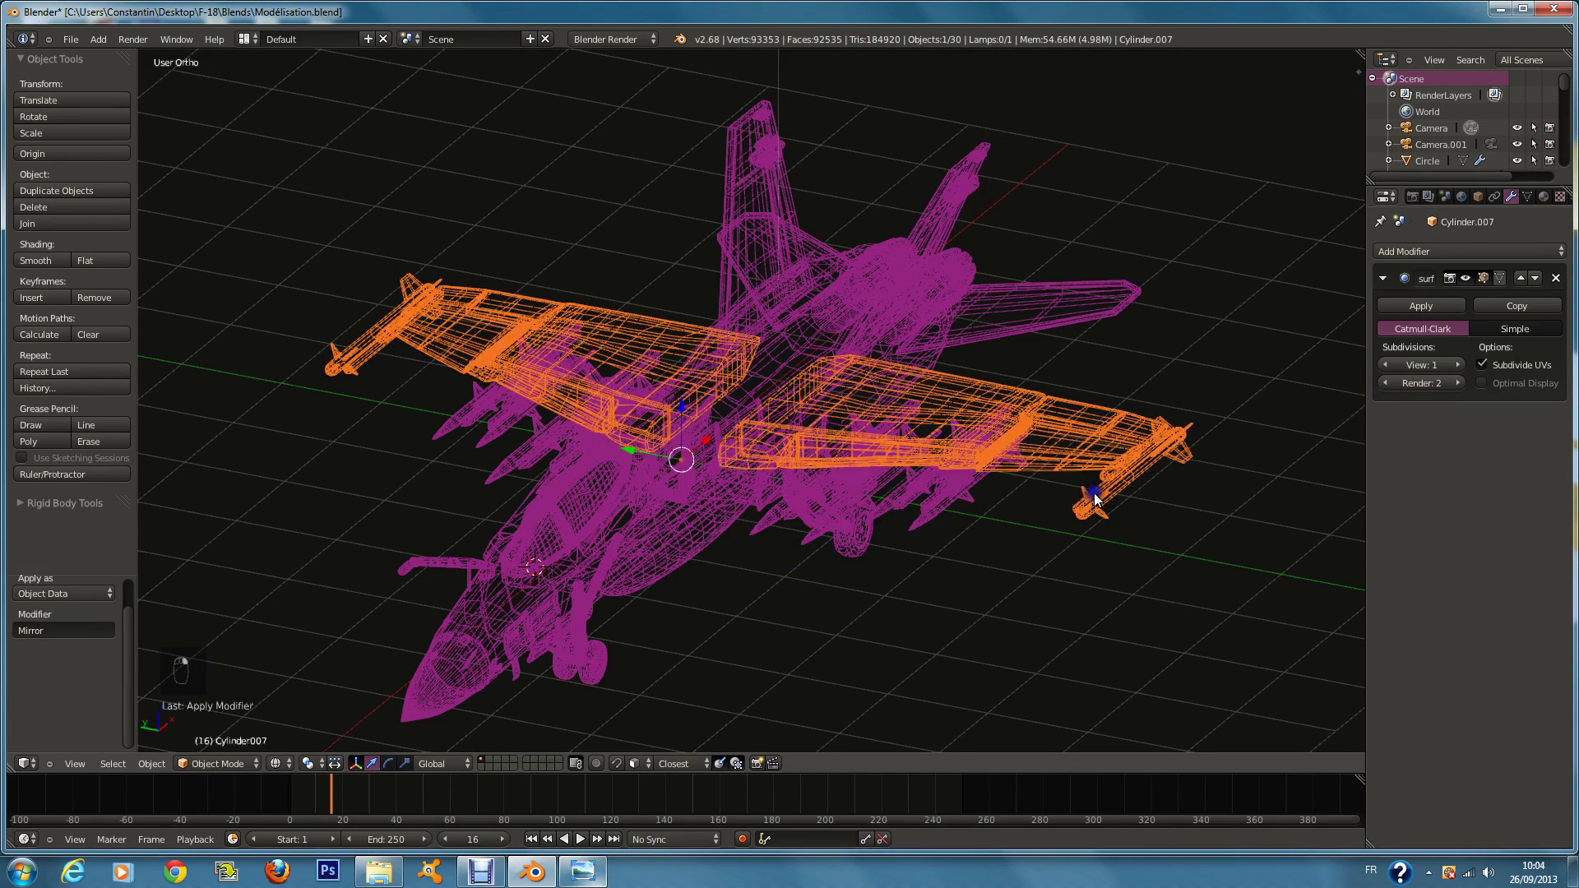
Step: Examine the modifiers of the fuselage and its small upper fittings, finishing in solid display with the fuselage selected
right_click(795, 307)
key("z")
right_click(702, 413)
middle_click_drag(703, 413, 678, 434)
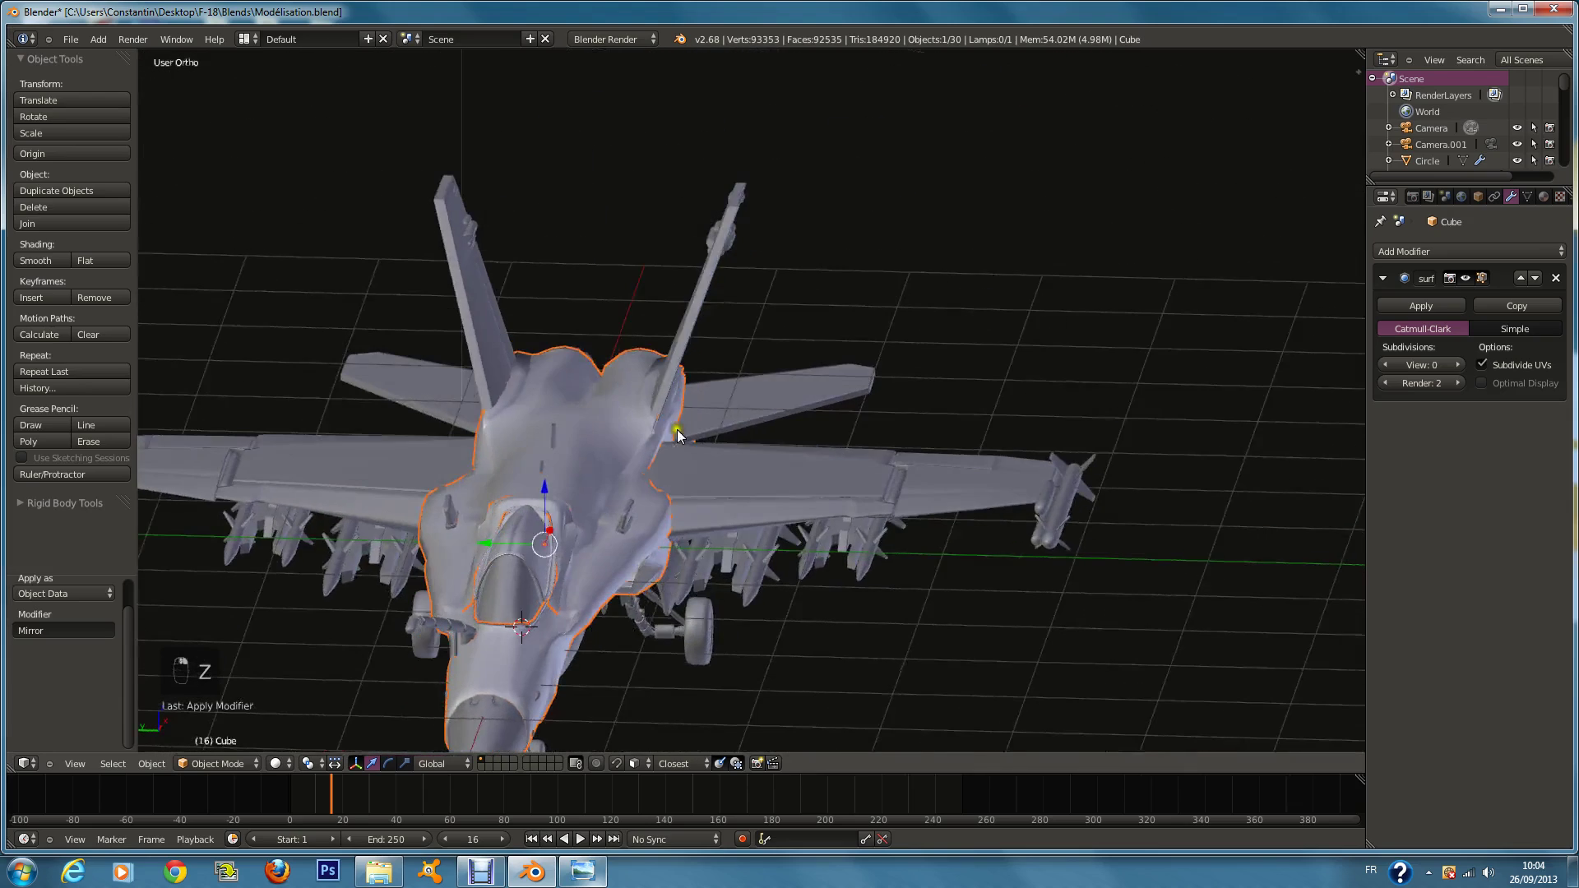
right_click(640, 508)
right_click(630, 509)
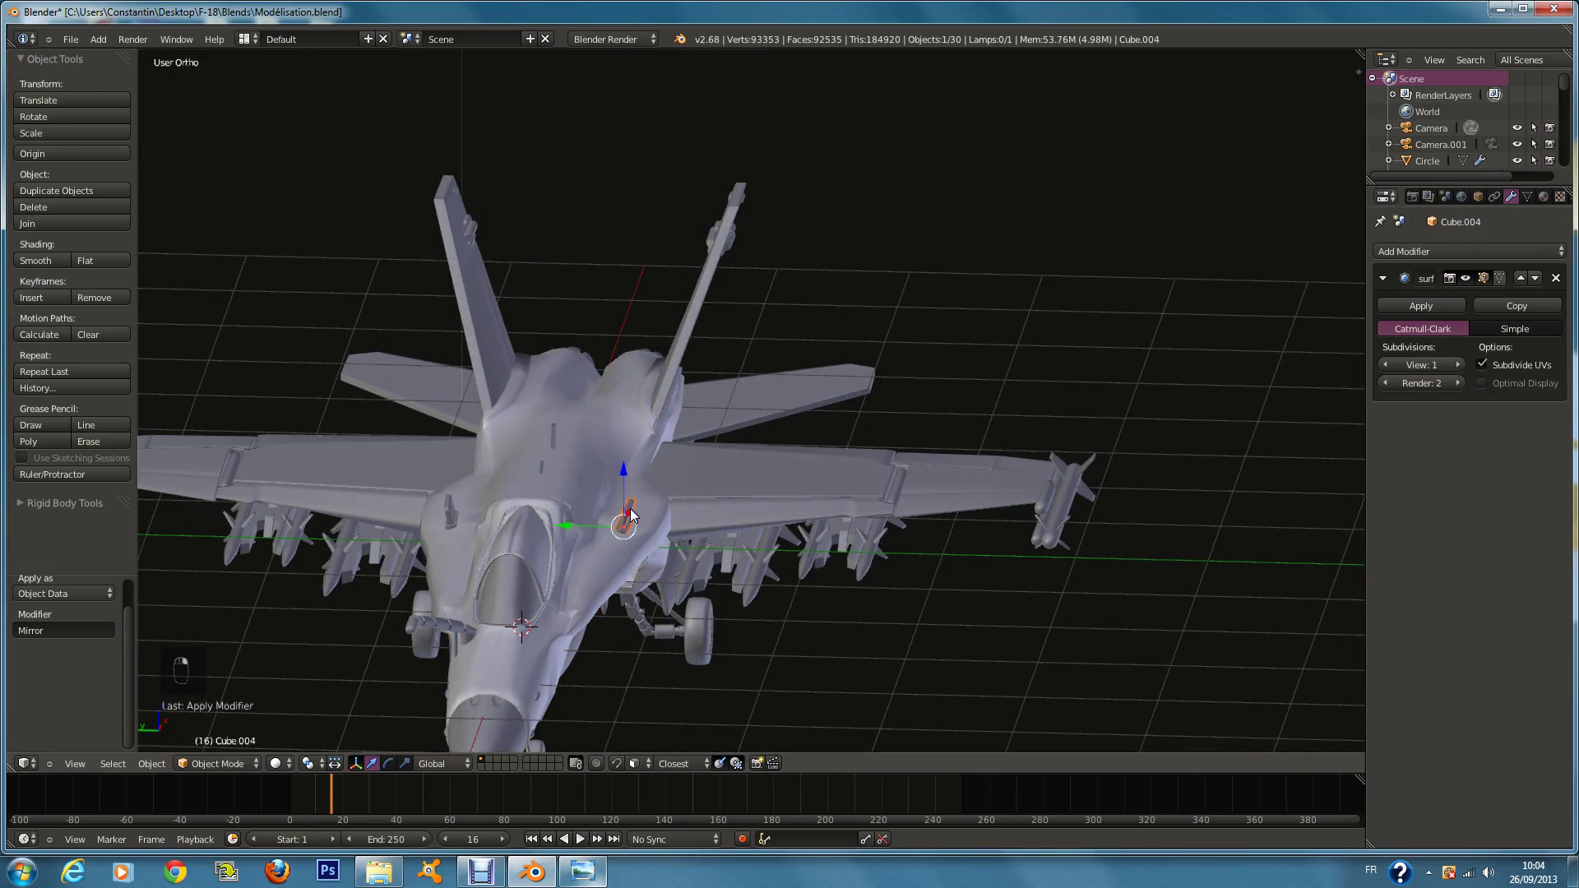
key("z")
middle_click_drag(630, 508, 592, 663)
right_click(595, 549)
key("z")
key("a")
right_click(599, 639)
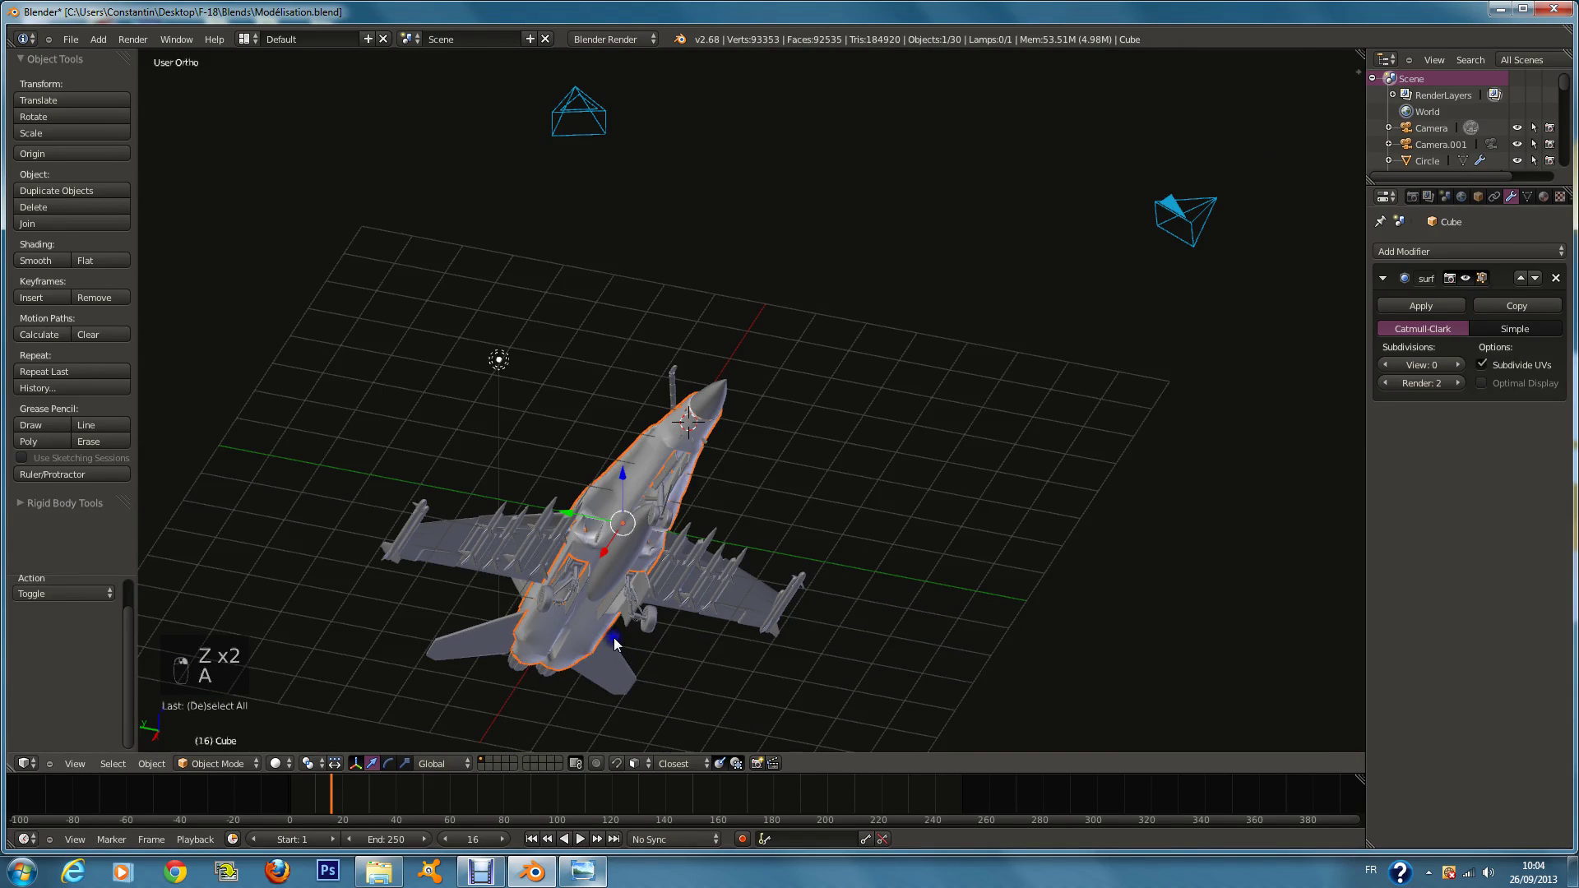
Step: Check the modifiers of the parts on the aircraft's underside and save the file
right_click(615, 644)
right_click(753, 588)
right_click(713, 523)
right_click(691, 444)
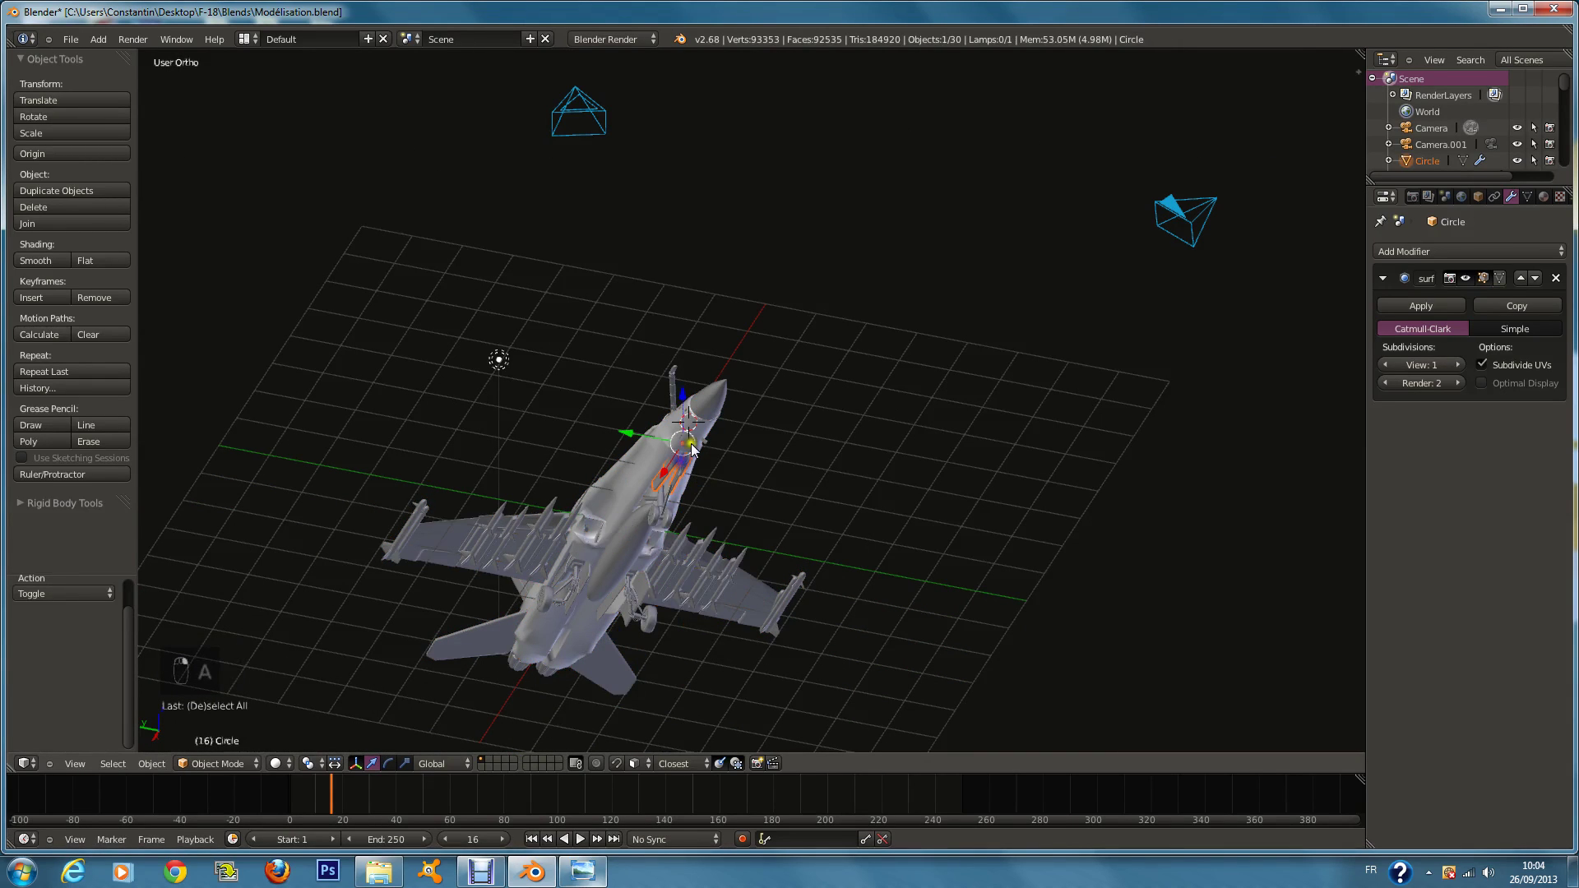
right_click(691, 443)
middle_click_drag(691, 442, 743, 562)
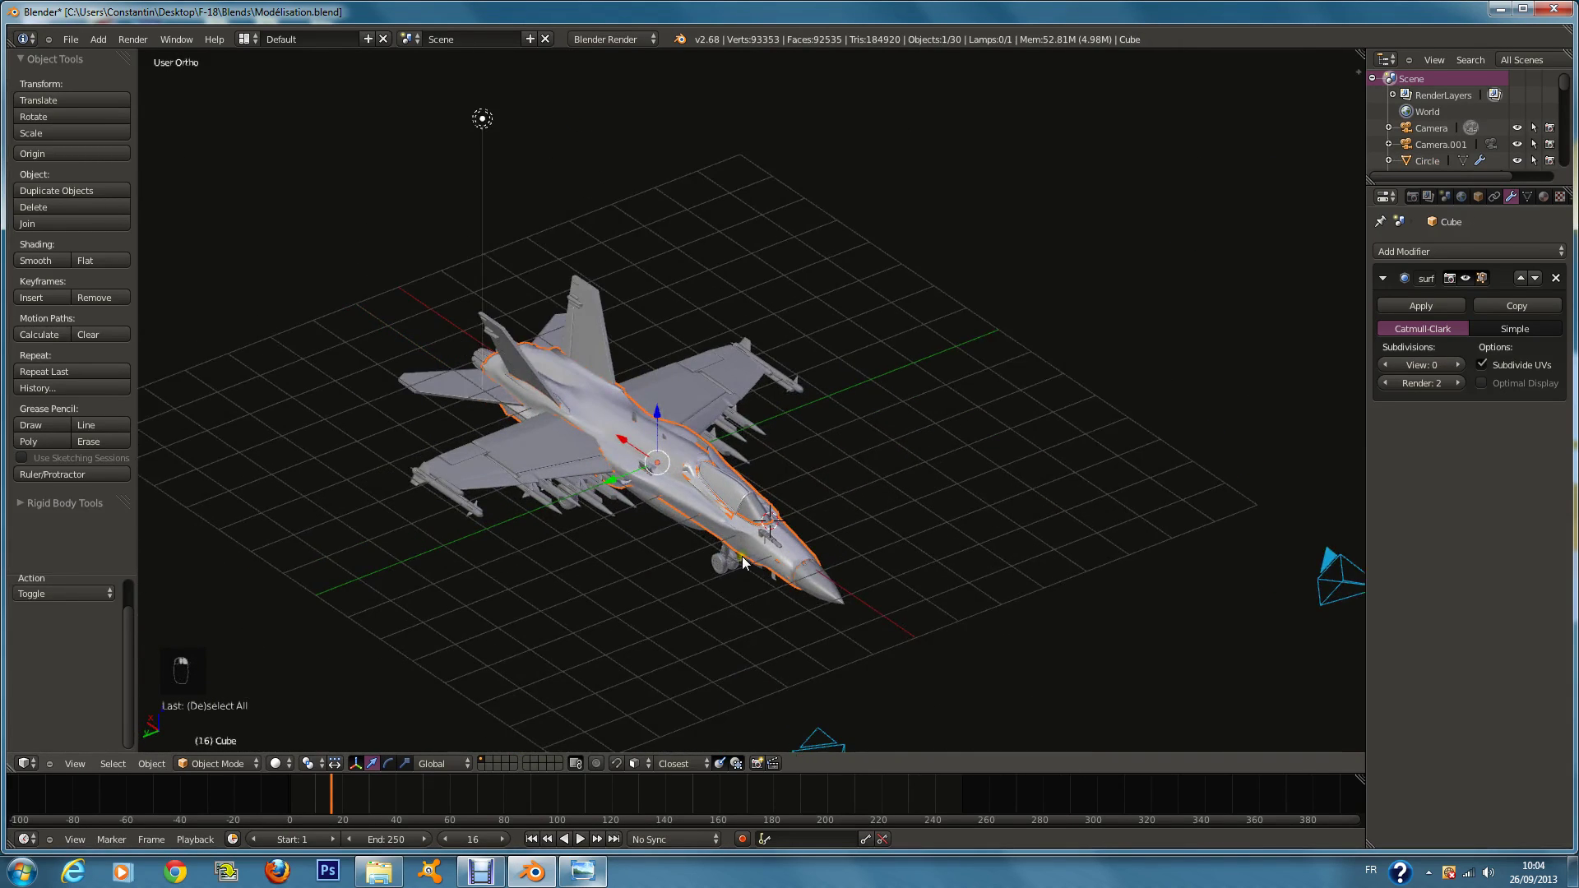
scroll(743, 562, "up", 5)
key("ctrl+s")
Step: Examine the modifiers of the tail surfaces, engine nozzles, main wings, fuselage and a small dorsal fitting
right_click(486, 352)
right_click(298, 318)
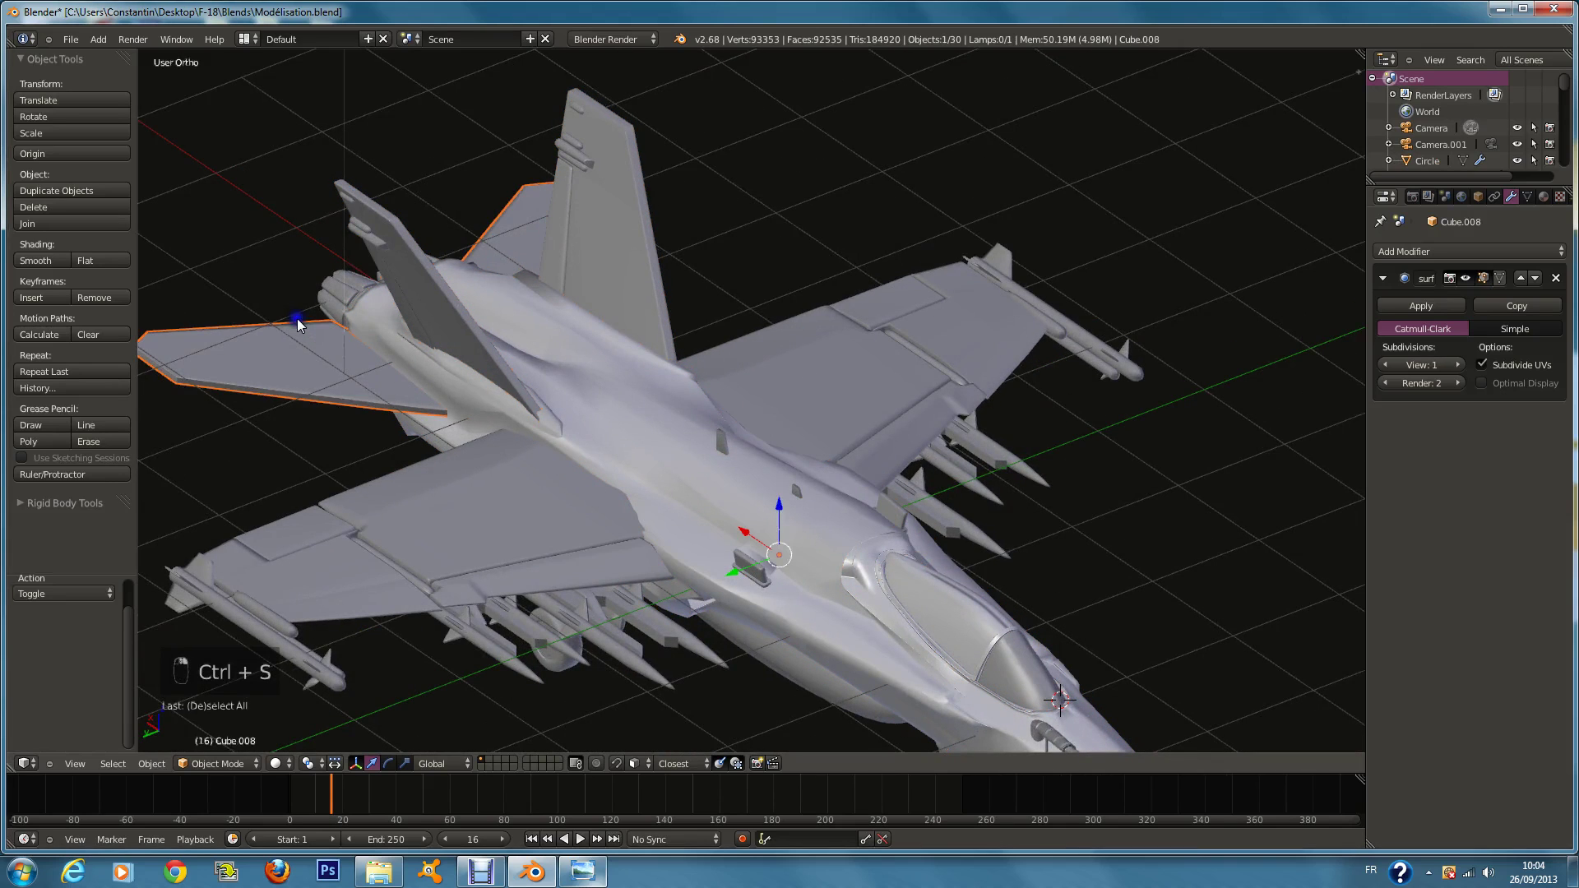
right_click(327, 289)
right_click(400, 540)
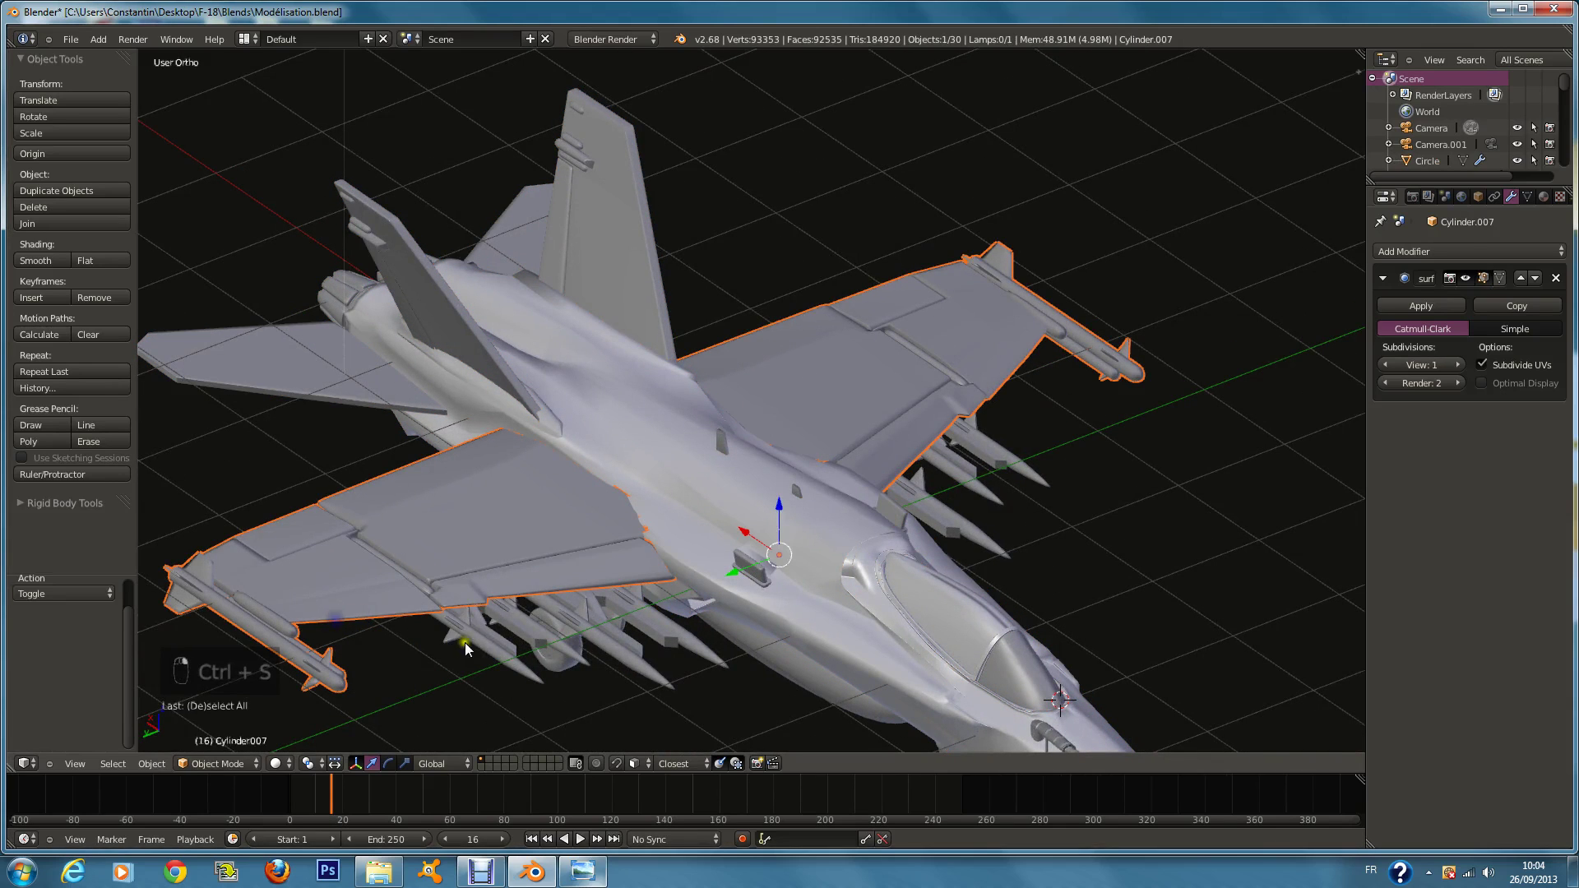
right_click(601, 661)
right_click(857, 566)
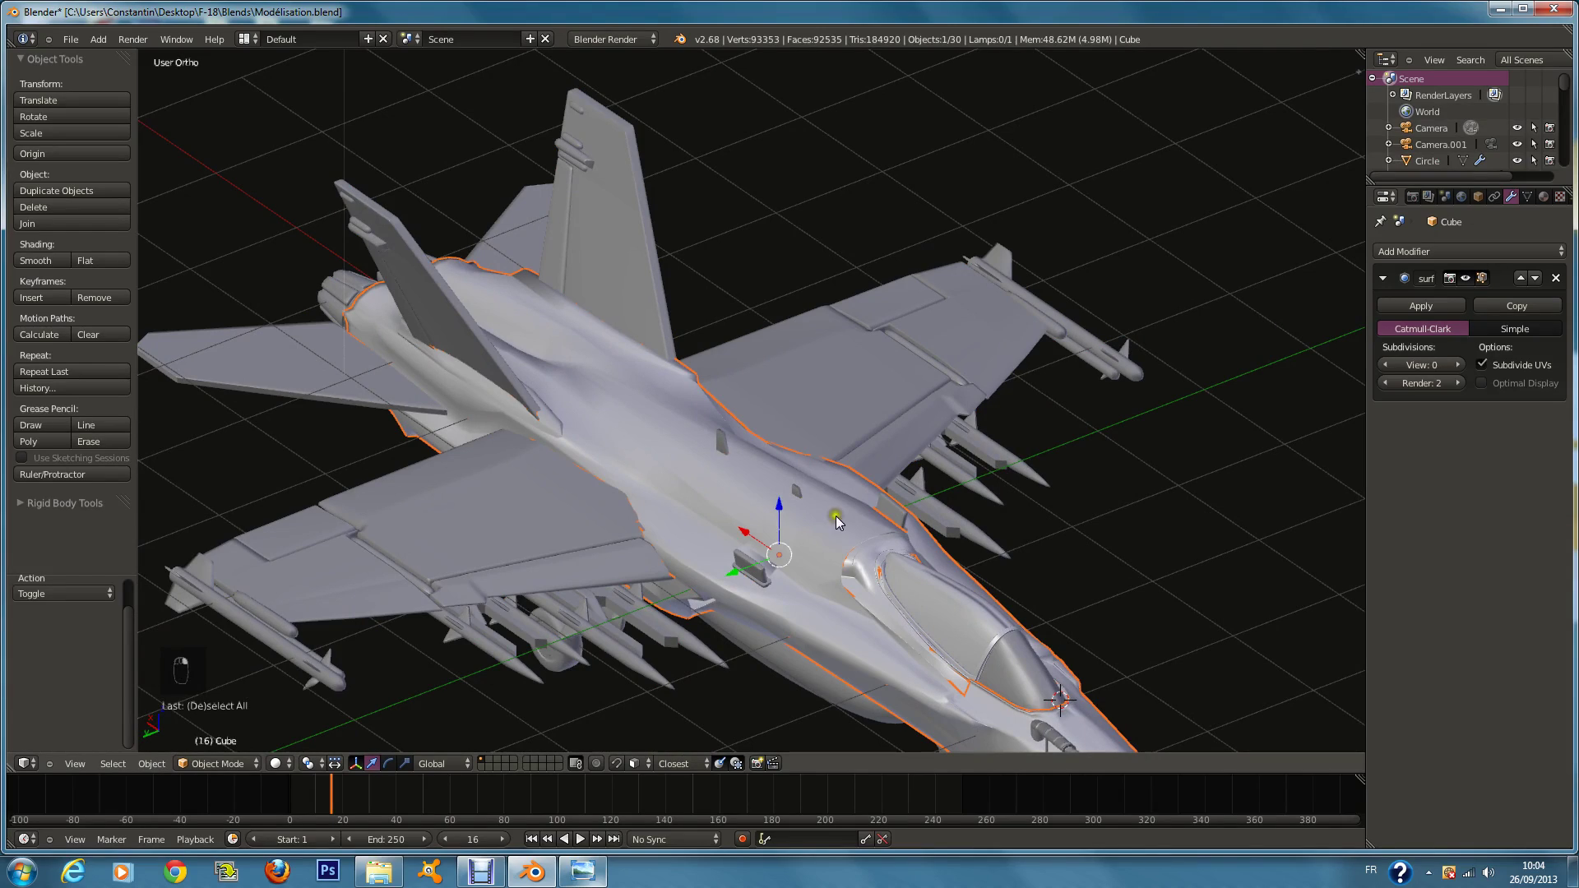
right_click(722, 458)
Step: Check the modifiers of the landing gear and surrounding parts, deselect everything and save the file
middle_click_drag(723, 457, 826, 420)
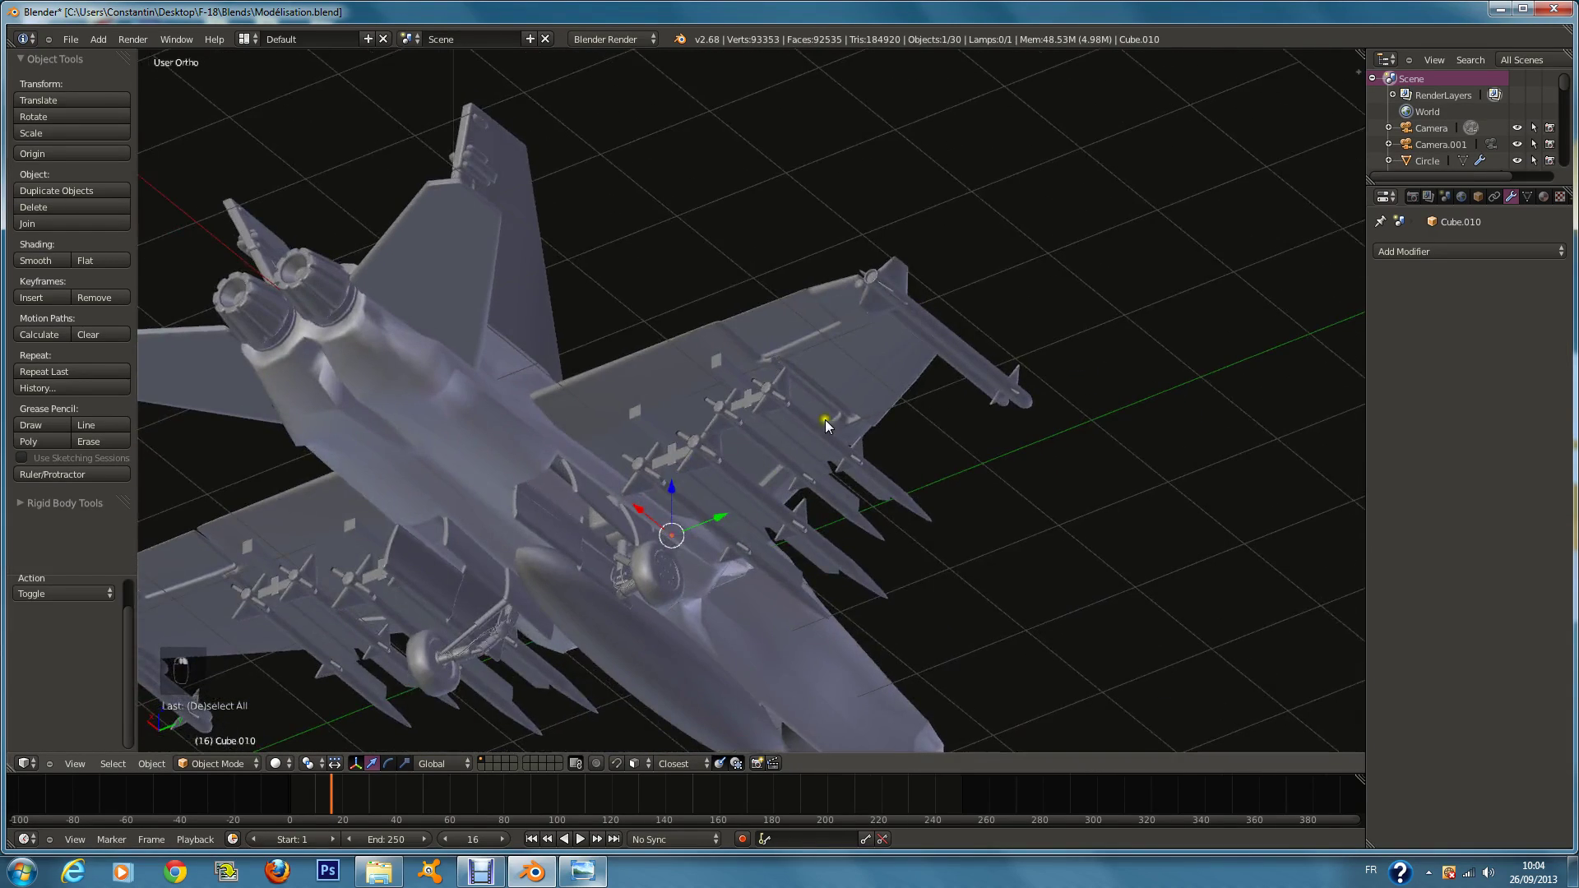
right_click(610, 515)
middle_click_drag(609, 515, 822, 543)
right_click(811, 534)
right_click(812, 576)
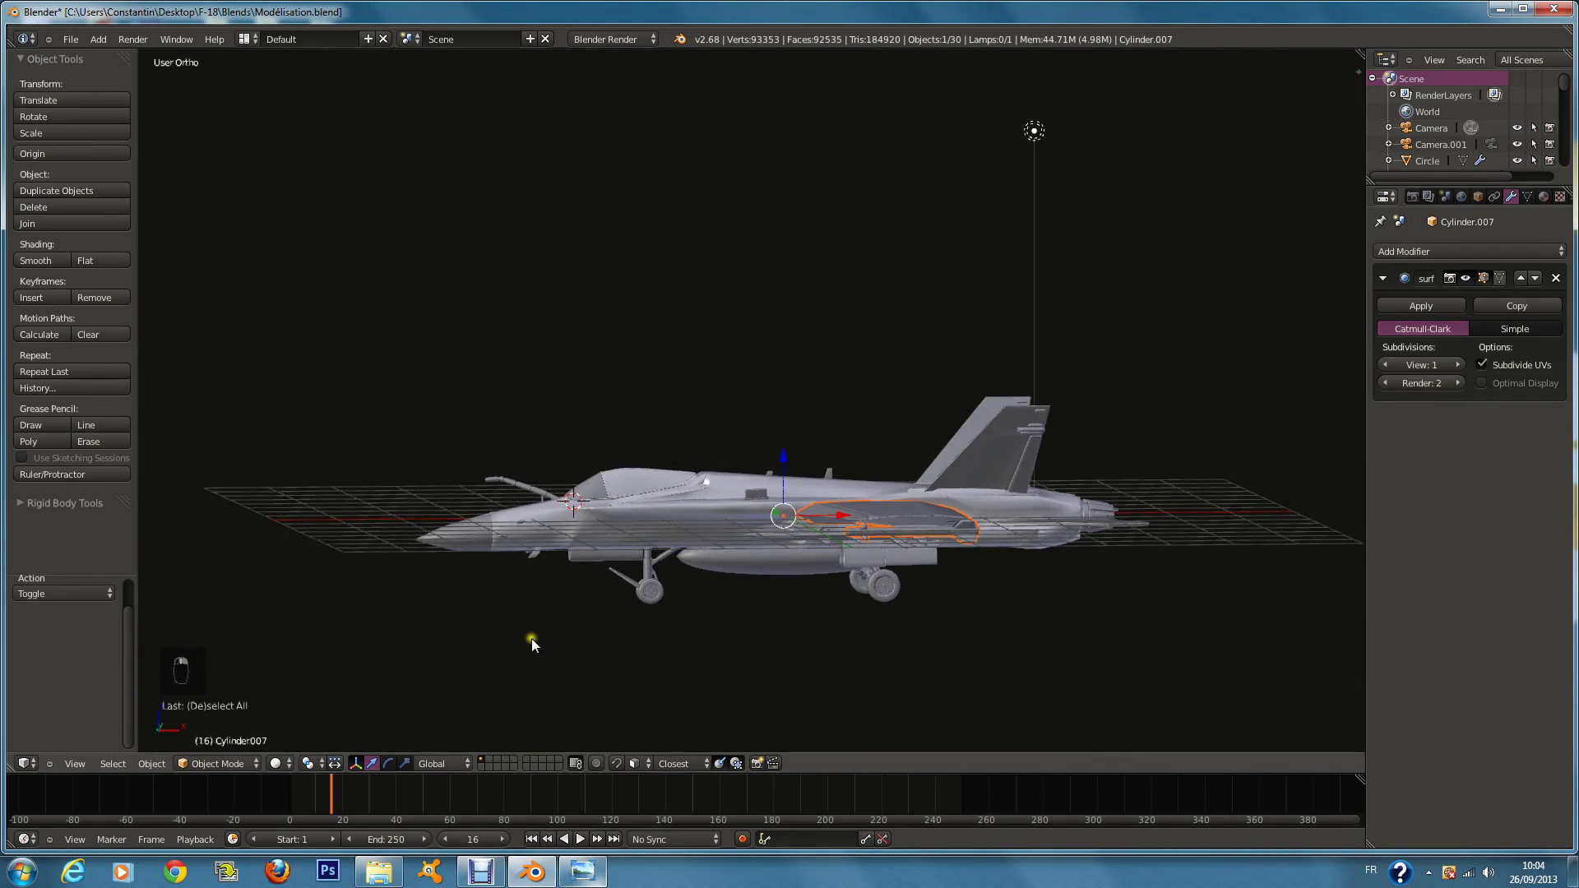
right_click(646, 591)
right_click(928, 576)
right_click(928, 578)
middle_click_drag(928, 578, 957, 581)
key("a")
key("a")
key("a")
key("ctrl+s")
Step: Inspect the meshes of the main wings and the vertical fins in Edit Mode
key("KP_0")
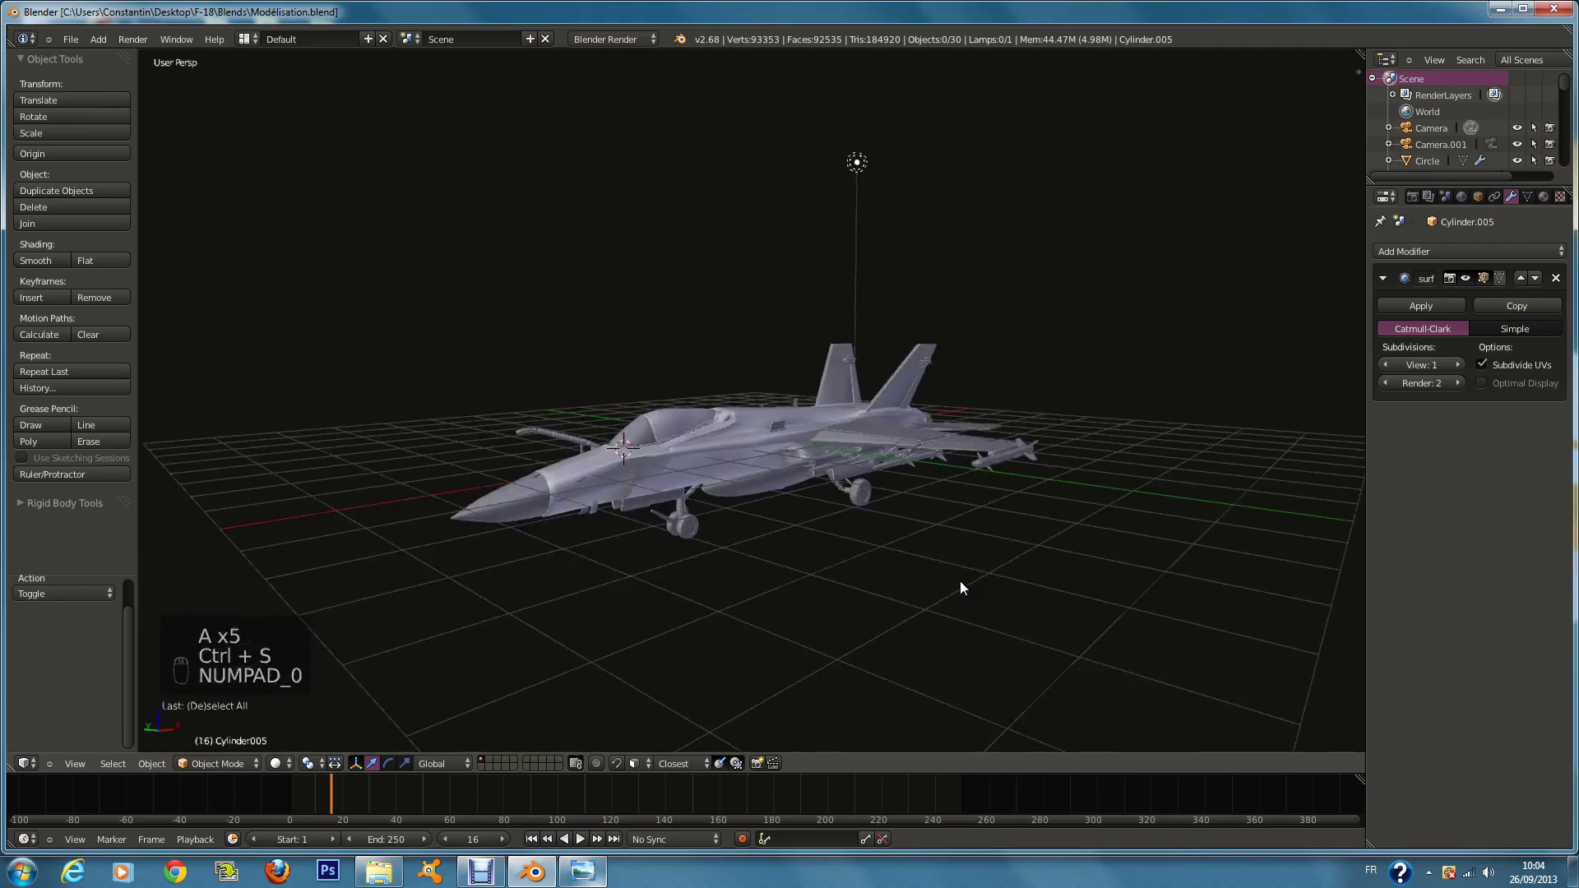
right_click(1018, 342)
key("Tab")
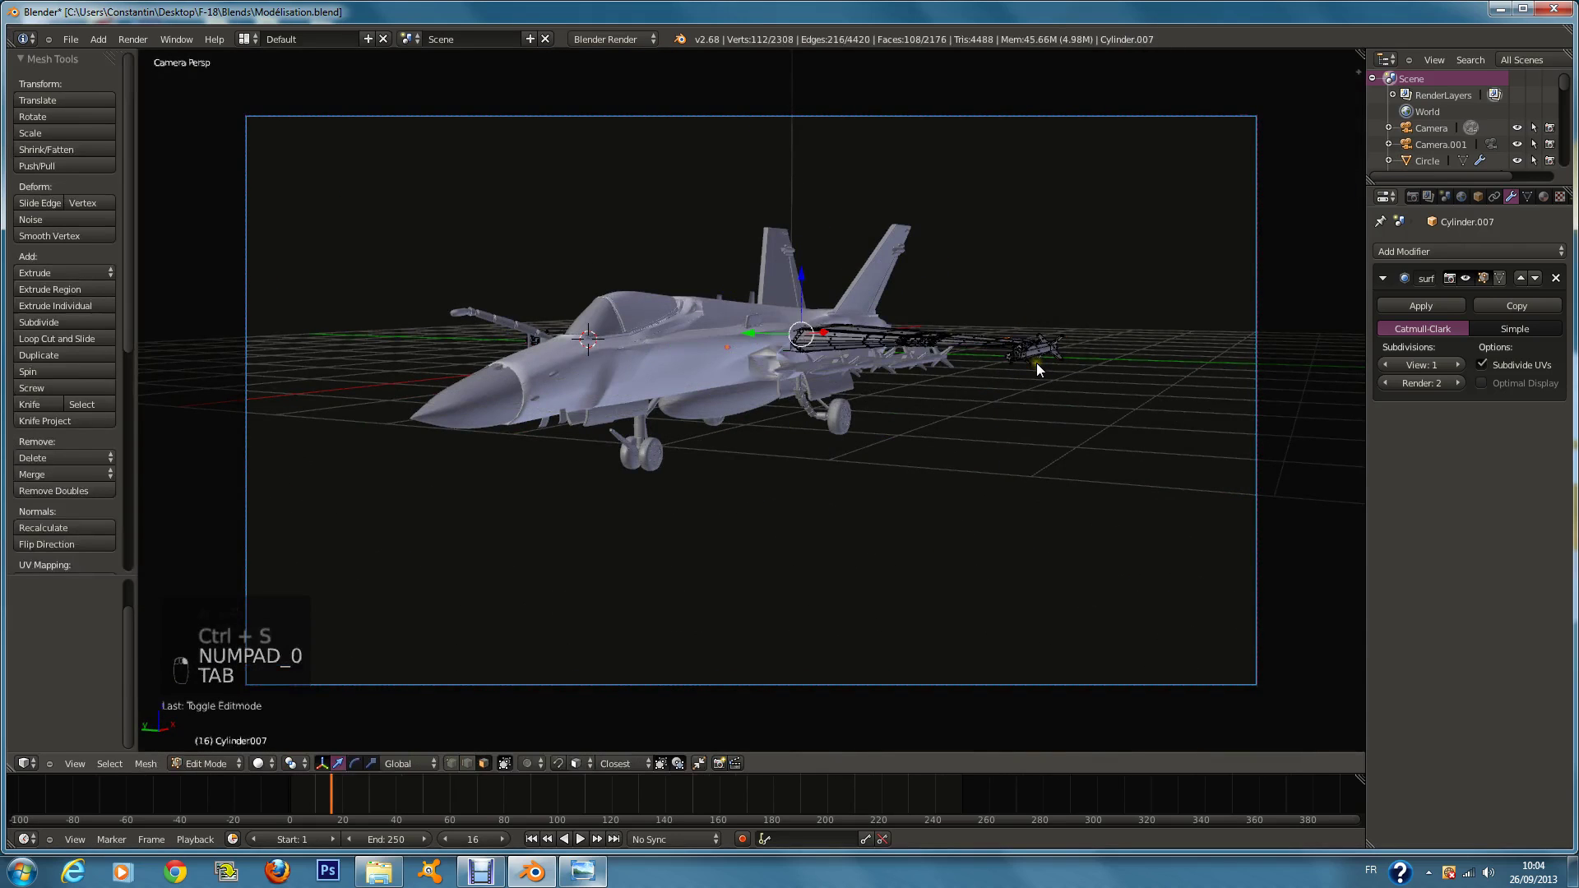
key("a")
key("a")
key("a")
key("a")
key("a")
key("a")
key("Tab")
right_click(891, 261)
key("Tab")
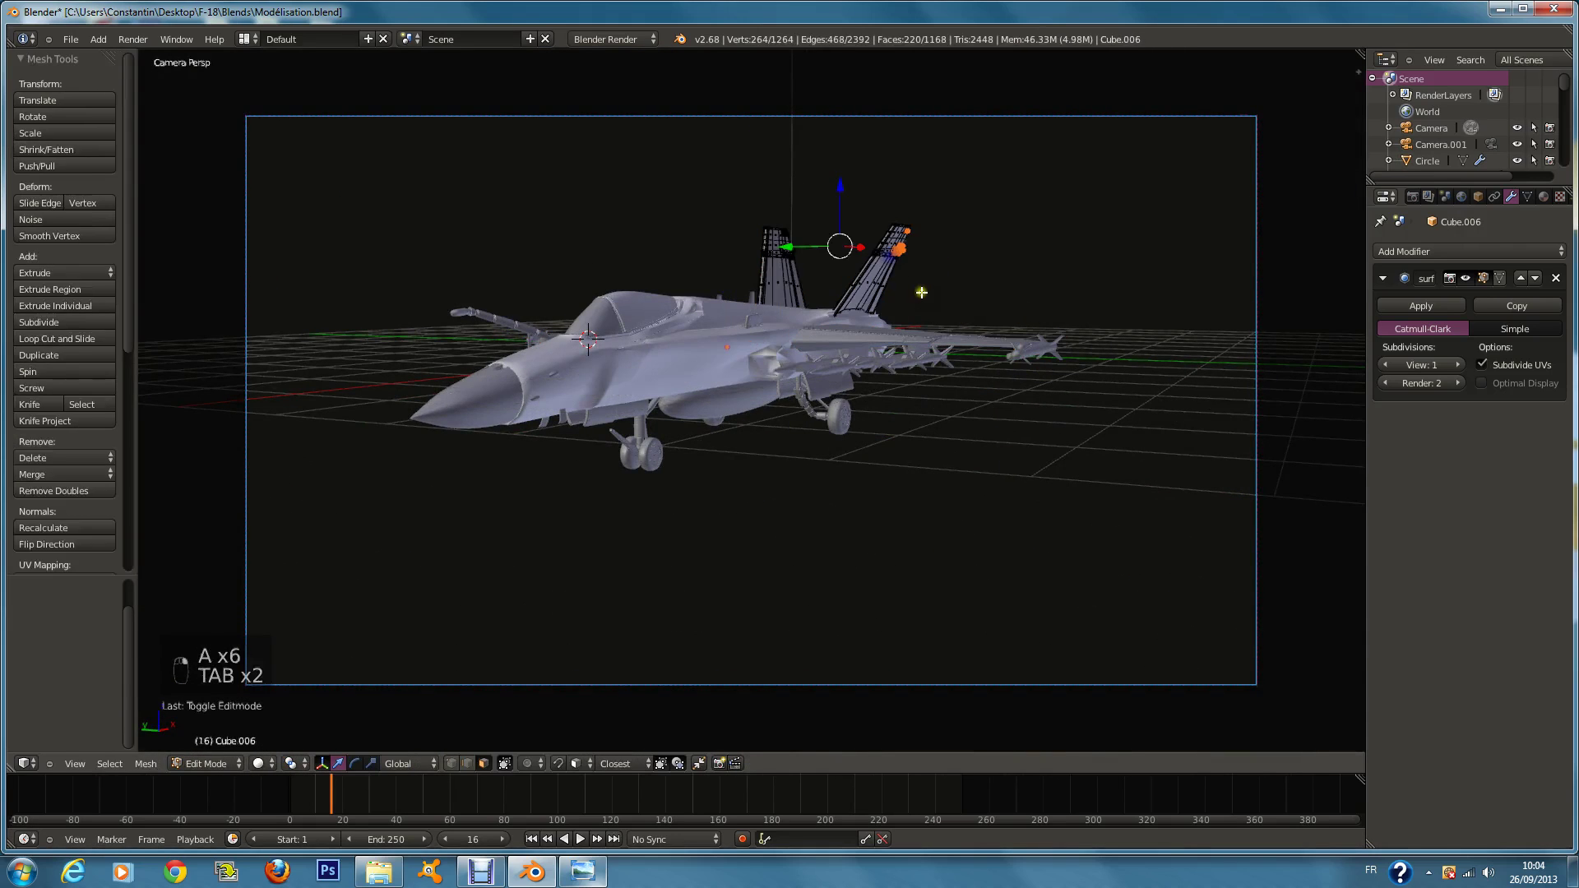
key("Tab")
Step: Join the horizontal tailplanes and the vertical fins into one object
middle_click_drag(892, 261, 984, 370)
key("Tab")
scroll(991, 382, "up", 3)
key("Tab")
key("Tab")
key("Tab")
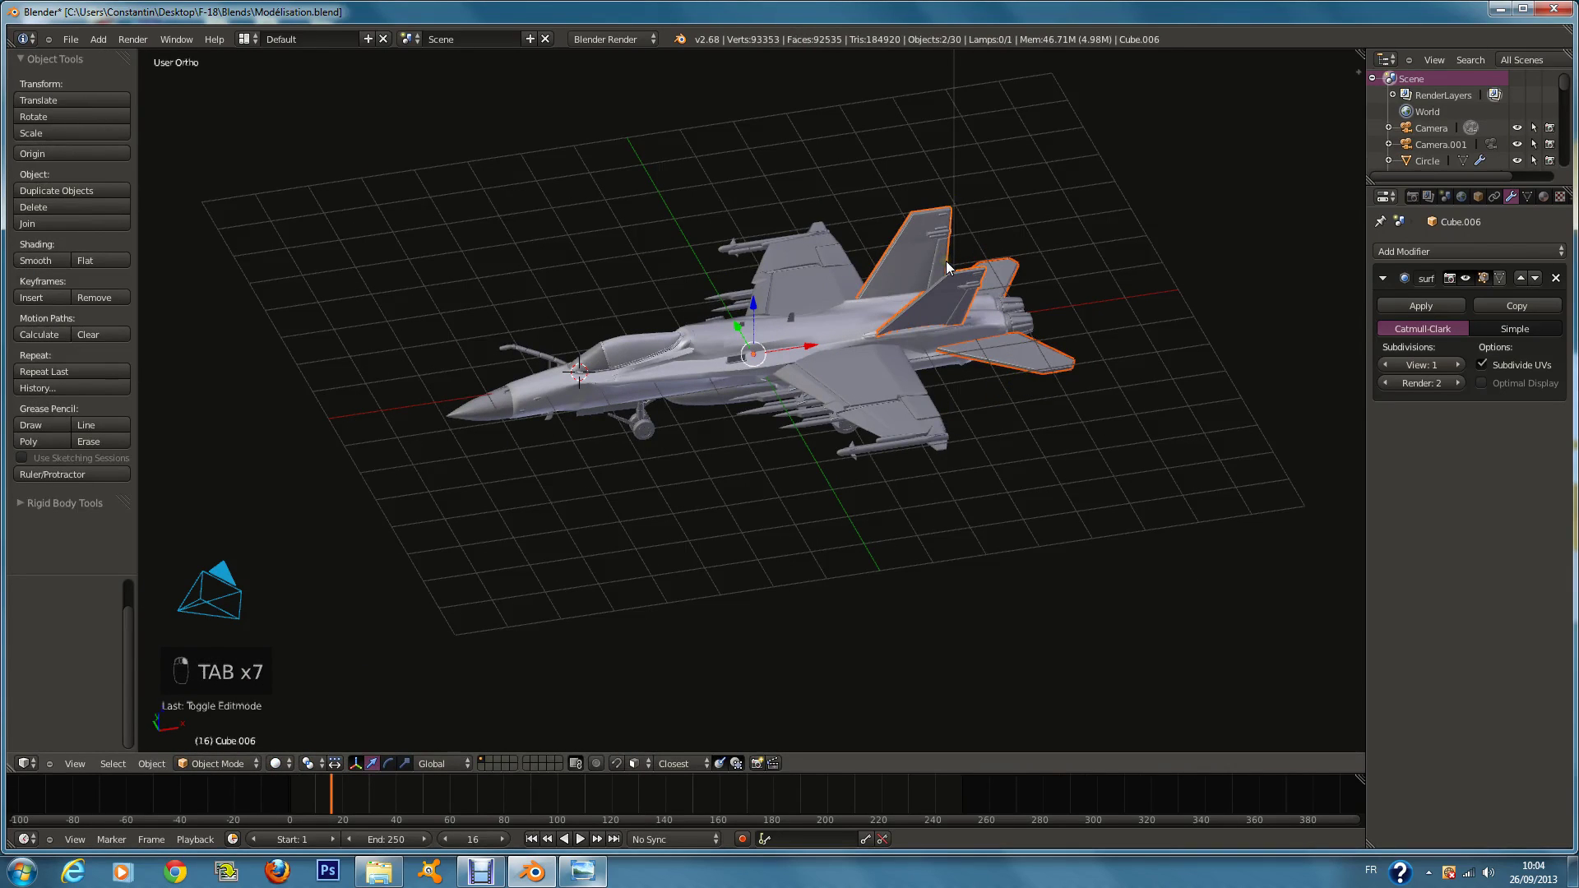
scroll(947, 268, "up", 2)
key("ctrl+j")
key("Tab")
key("Tab")
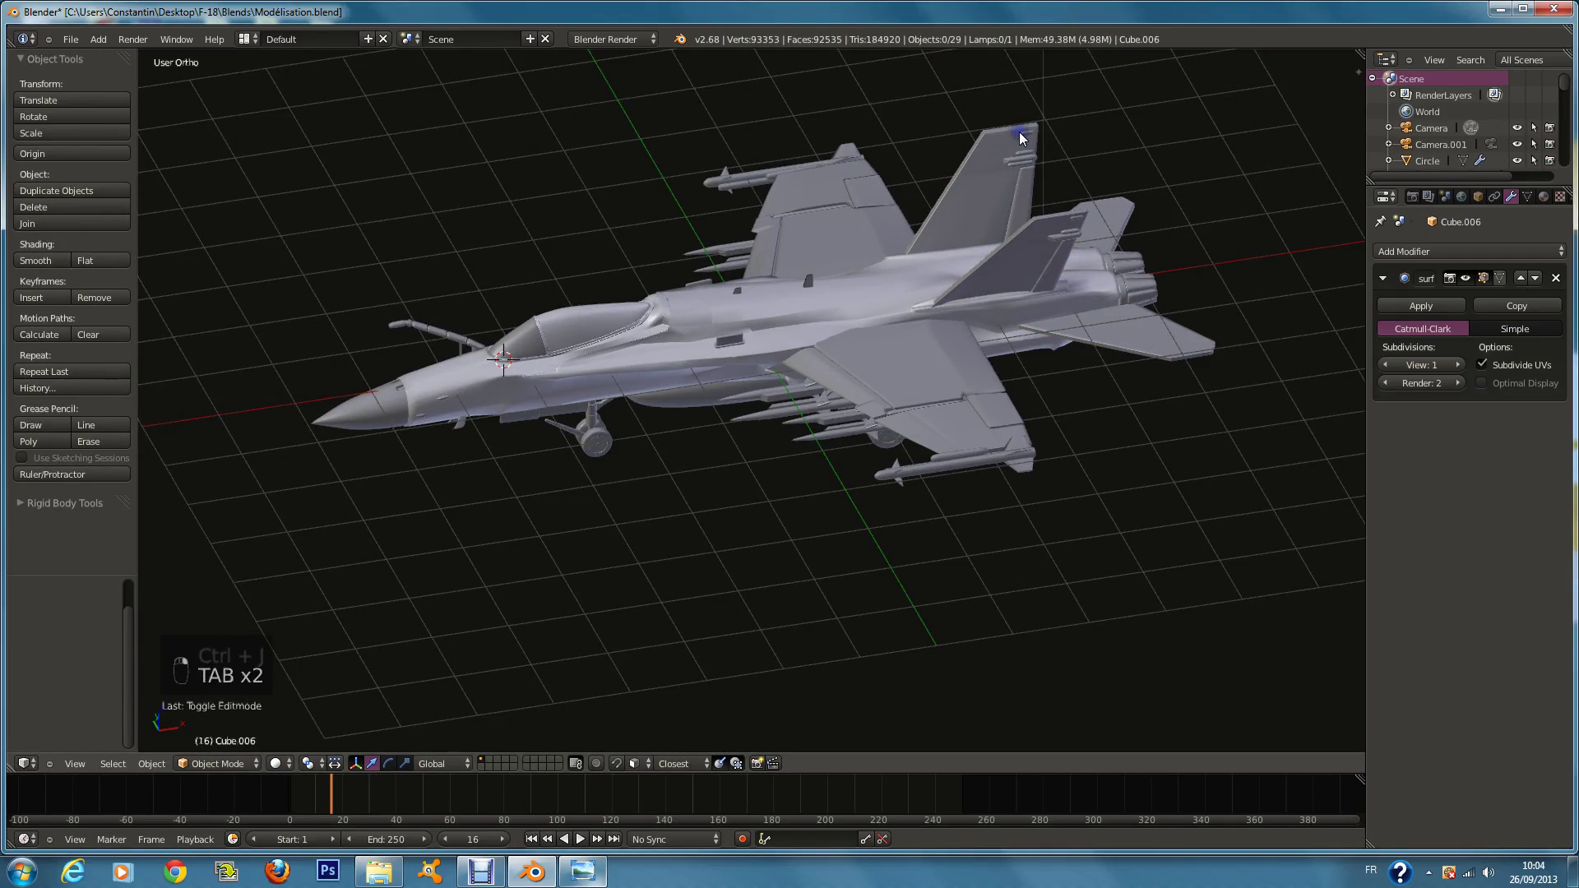
Step: Select the whole joined tail mesh and run Remove Doubles on it, returning to Object Mode
key("Tab")
key("a")
key("a")
key("a")
key("a")
key("a")
key("a")
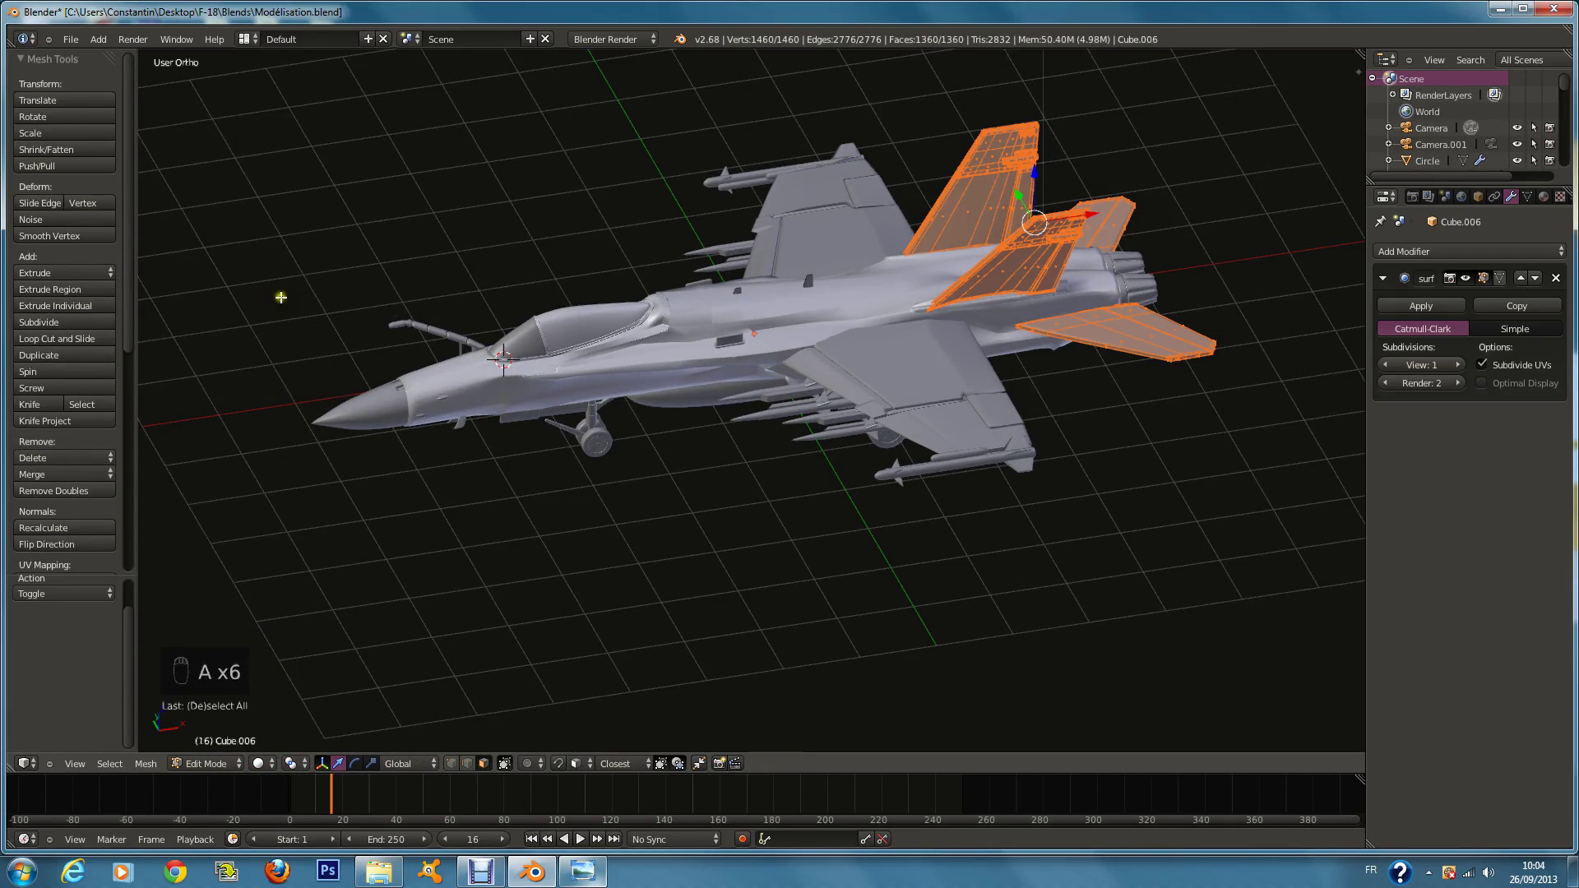
left_click(101, 491)
middle_click_drag(239, 469, 831, 374)
key("Tab")
Step: Run Remove Doubles on the entire main wing mesh with a 0.0001 merge distance
right_click(950, 442)
key("Tab")
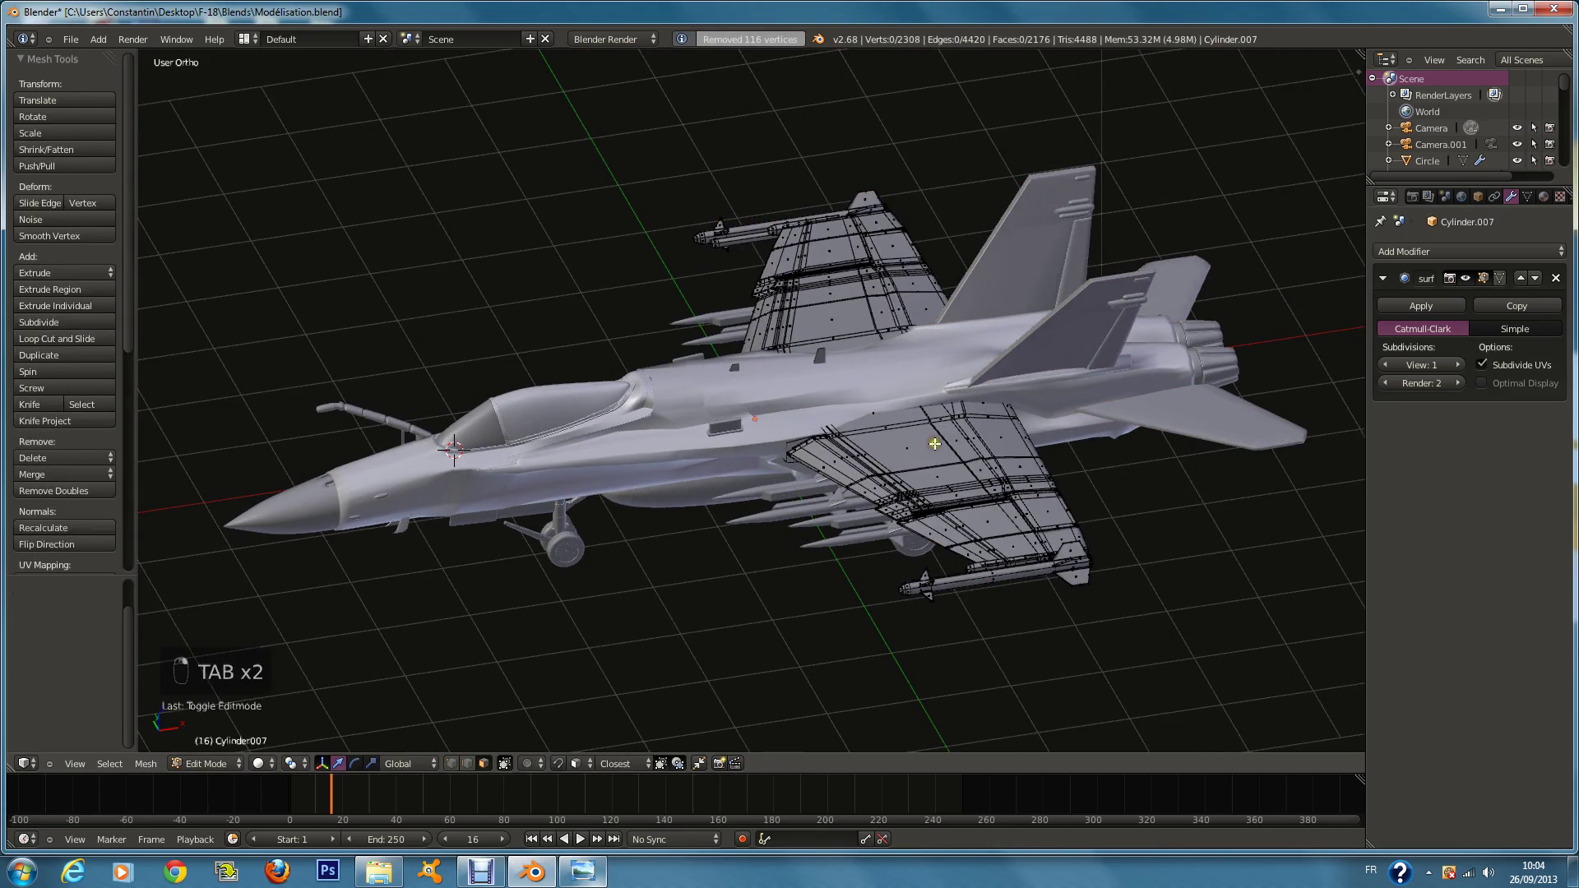
key("a")
key("a")
key("a")
left_click(76, 491)
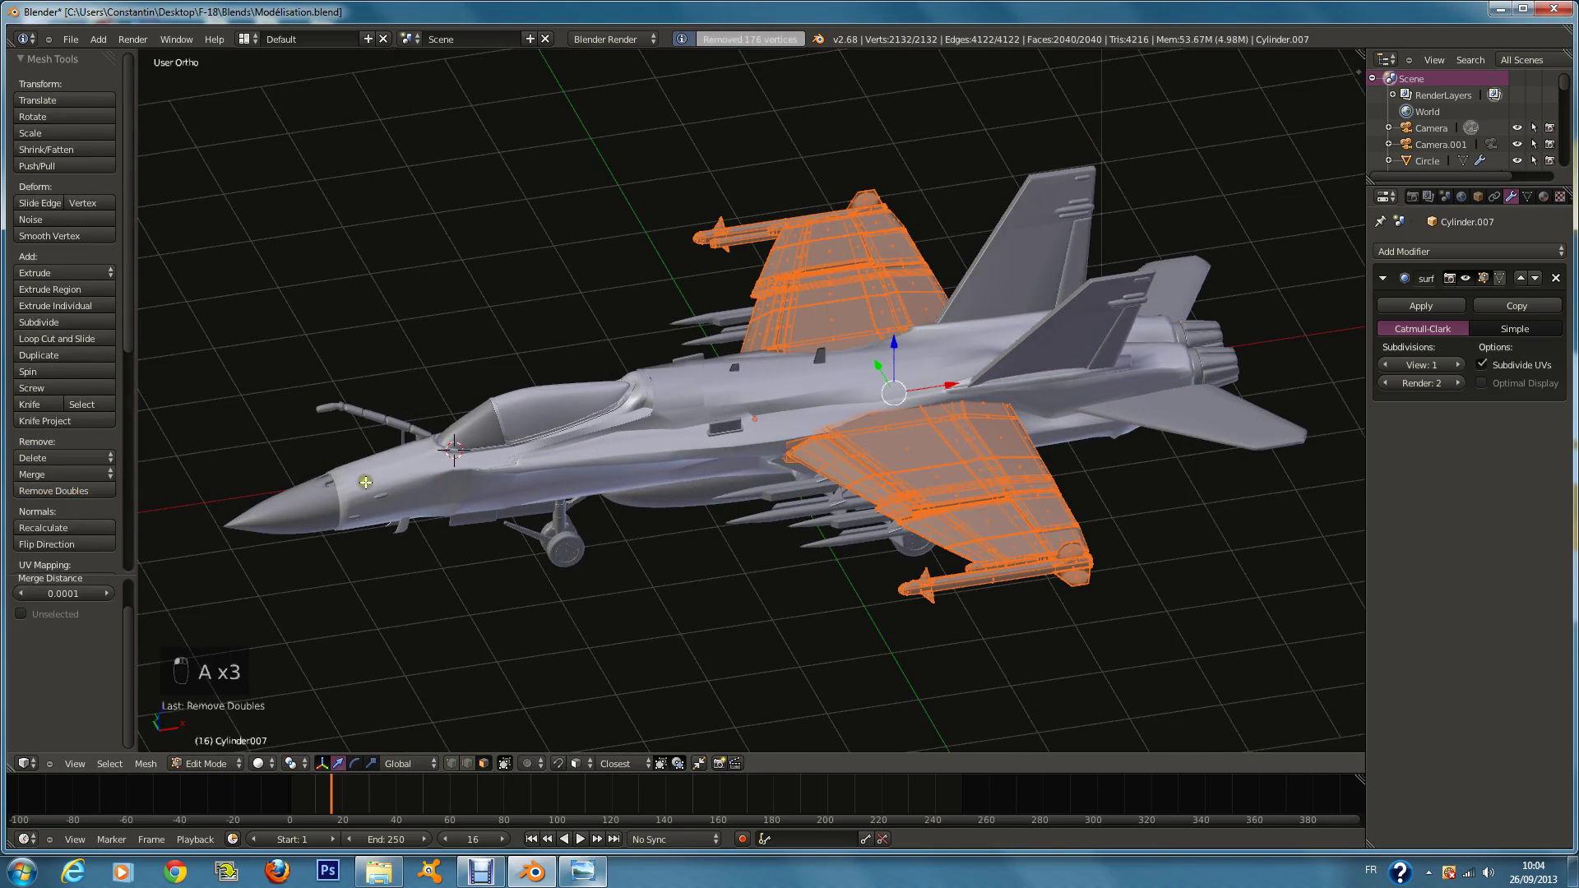
key("Tab")
Step: Run Remove Doubles on the entire windshield mesh and leave Edit Mode
right_click(465, 436)
key("Tab")
key("a")
key("a")
key("a")
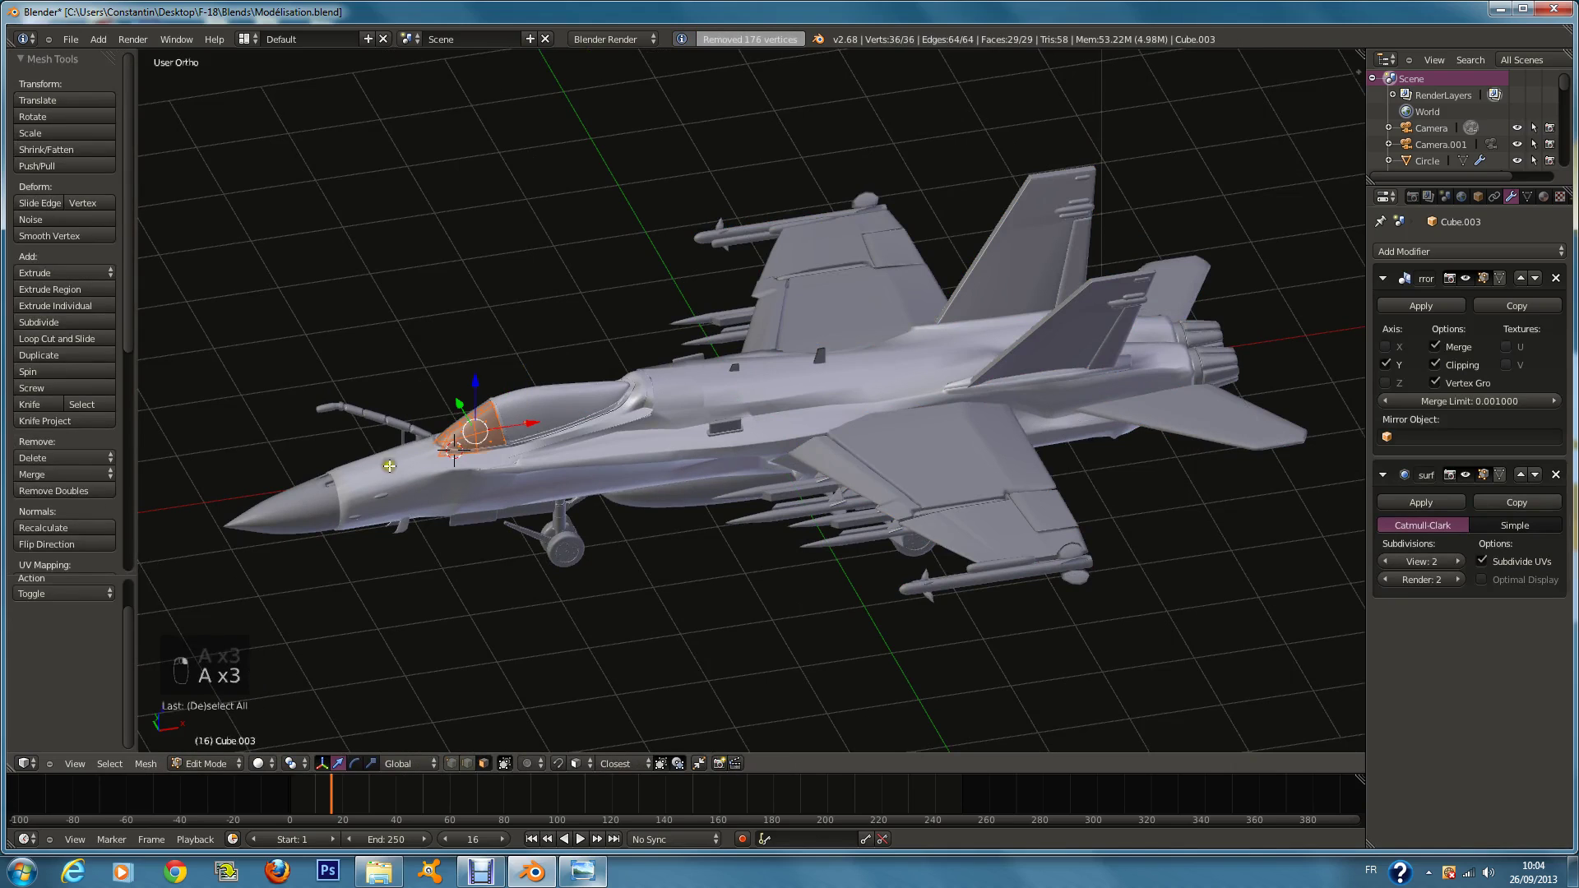
left_click(87, 491)
key("Tab")
Step: Run Remove Doubles on the entire canopy glass mesh with a 0.0001 merge distance
right_click(554, 421)
key("Tab")
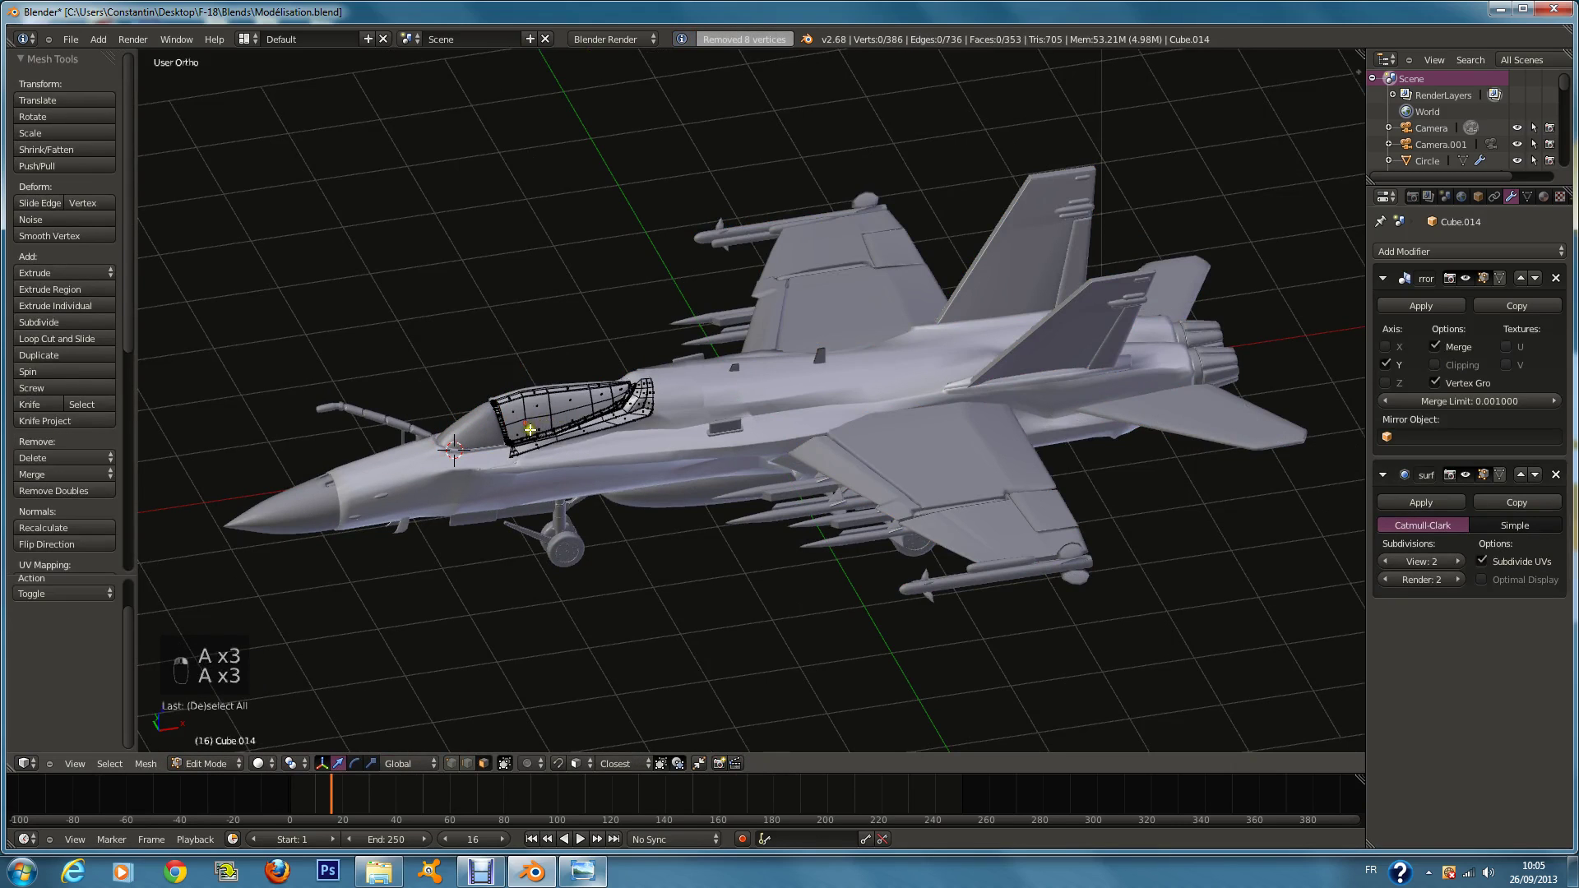
key("a")
left_click(66, 491)
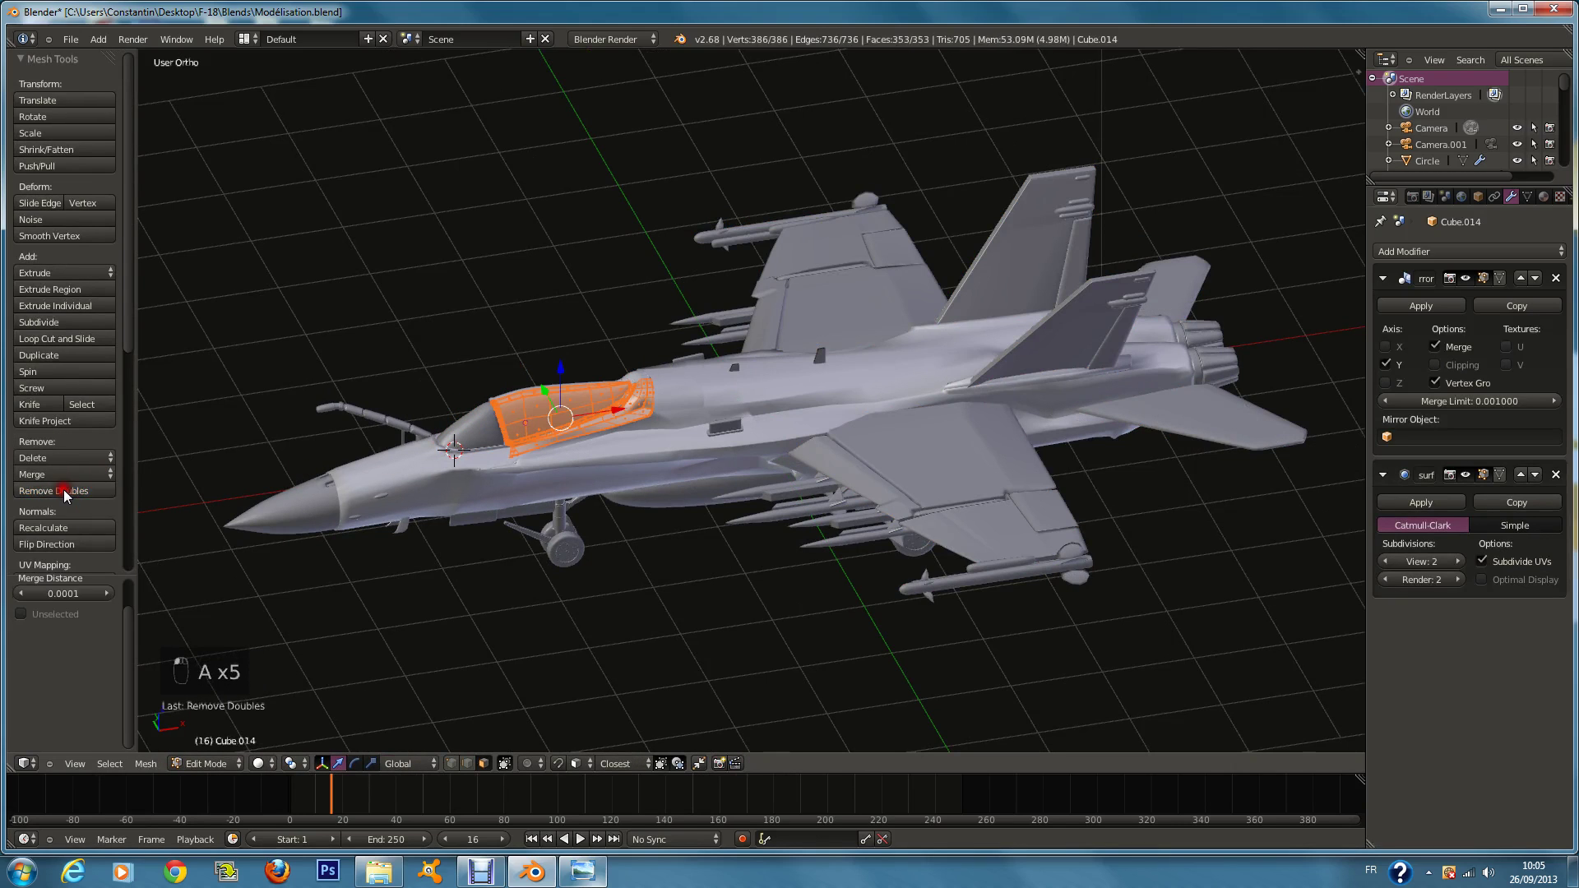
key("Tab")
Step: Run Remove Doubles on the entire nose cone mesh with a 0.0001 merge distance
right_click(372, 506)
key("Tab")
key("Tab")
right_click(284, 511)
key("Tab")
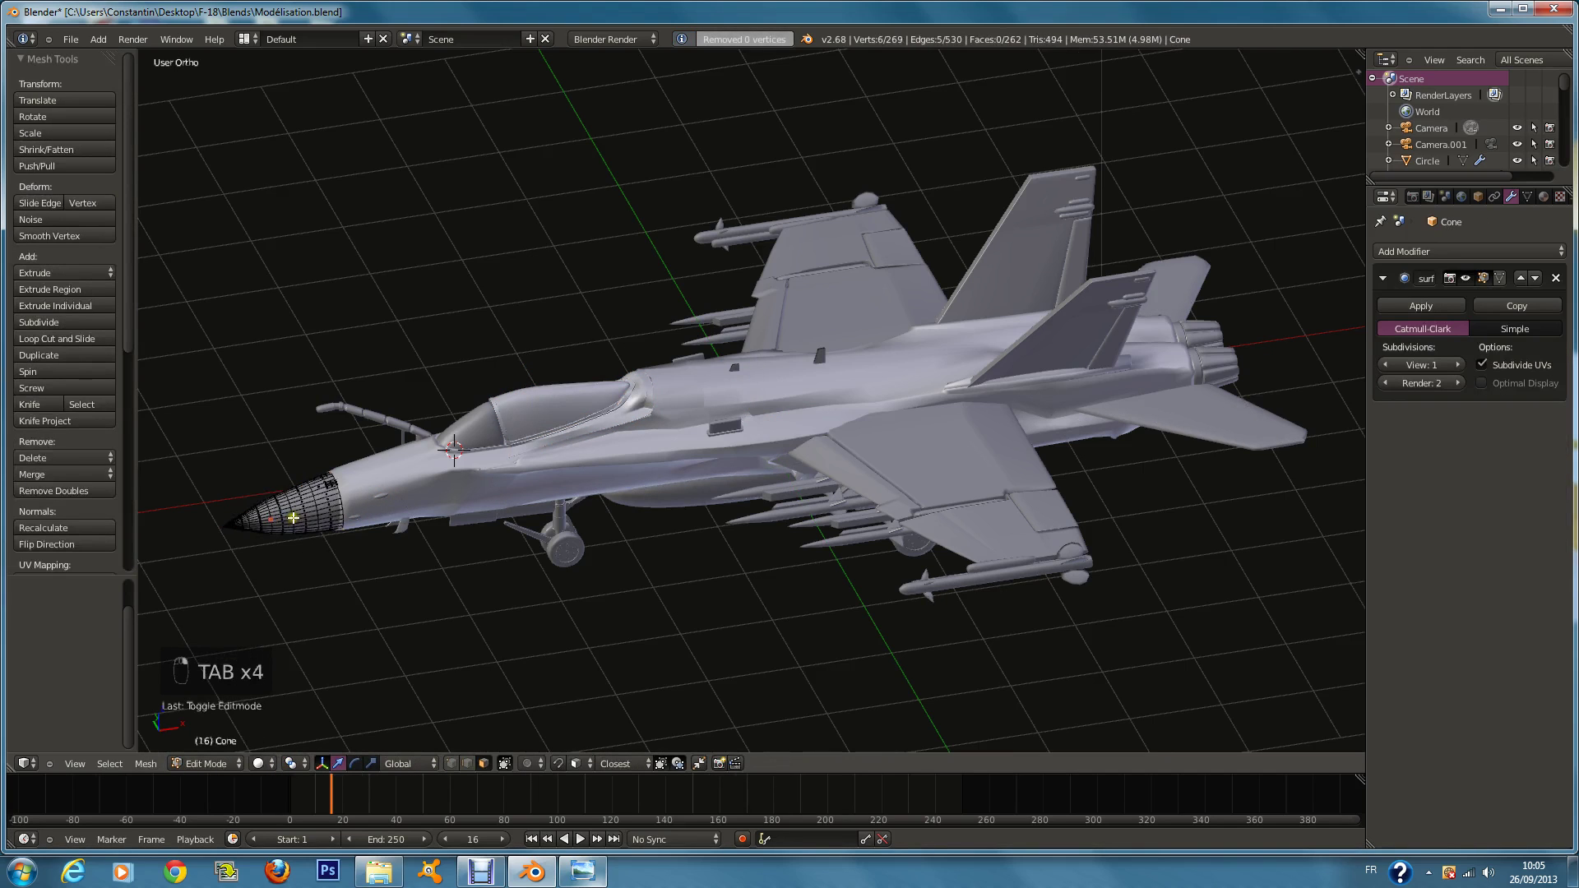
key("a")
key("a")
left_click(78, 491)
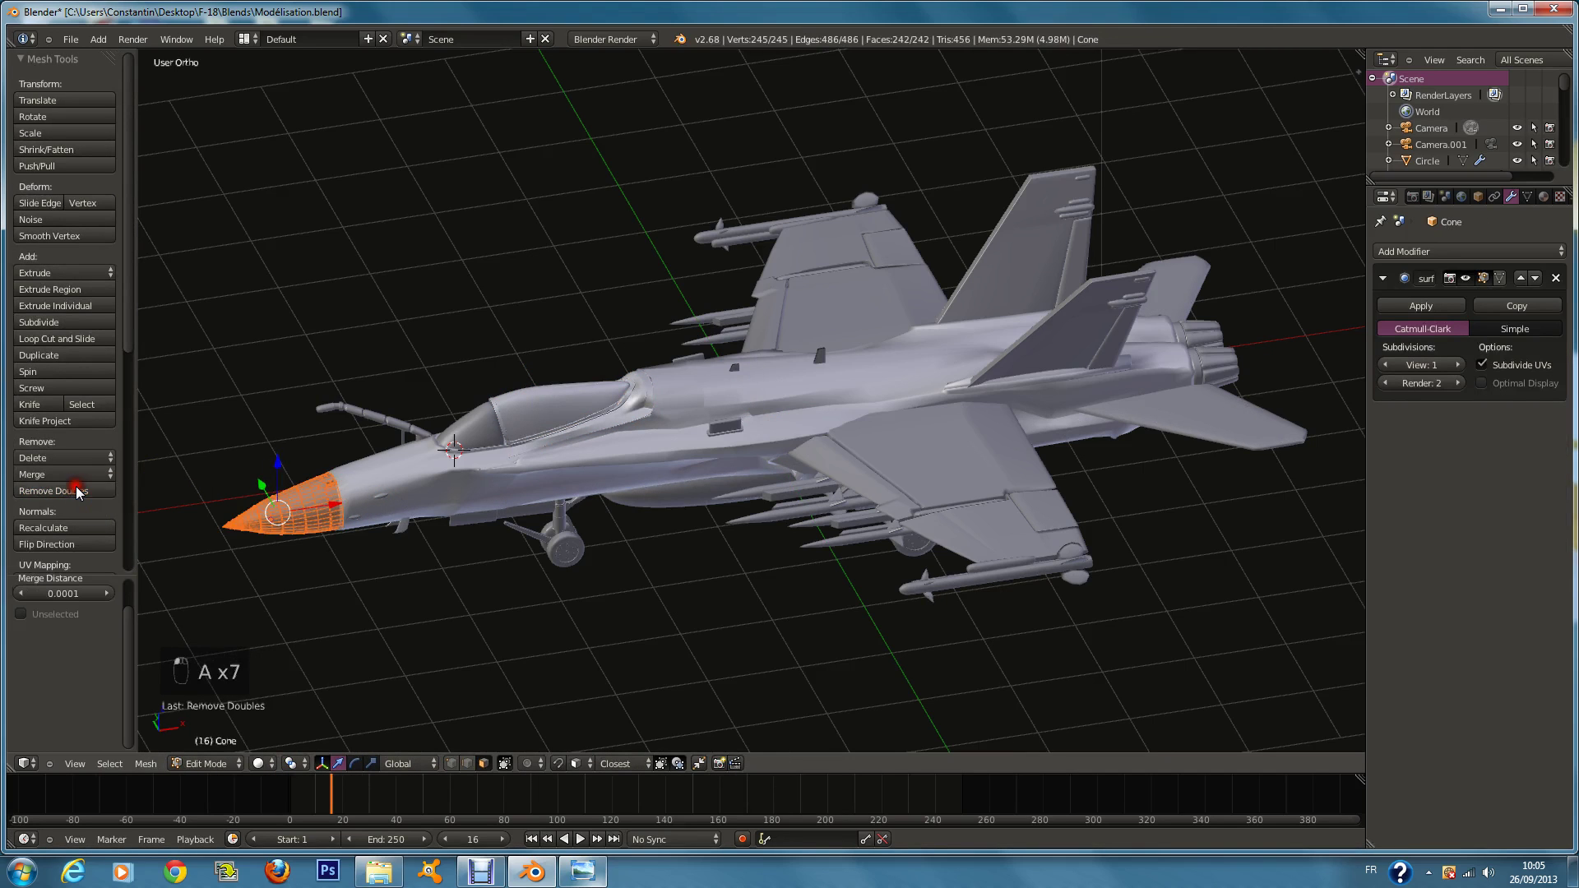
key("Tab")
Step: Add supporting edge loops around the two small recesses near the nose cone's rear edge
key("KP_Decimal")
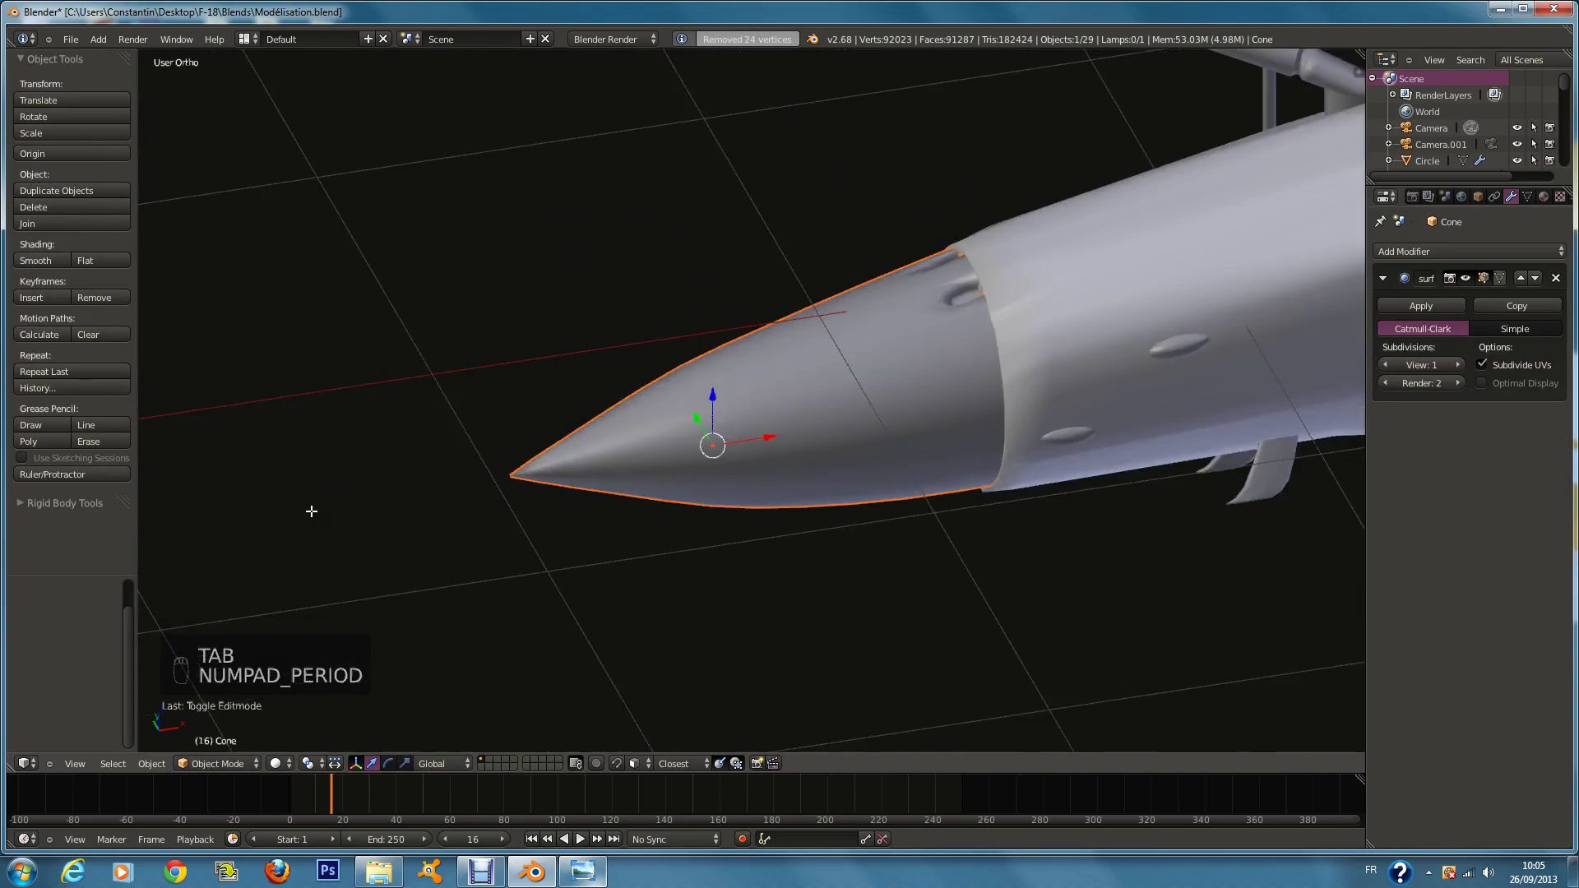
scroll(757, 264, "up", 5)
key("Tab")
key("a")
key("a")
key("ctrl+r")
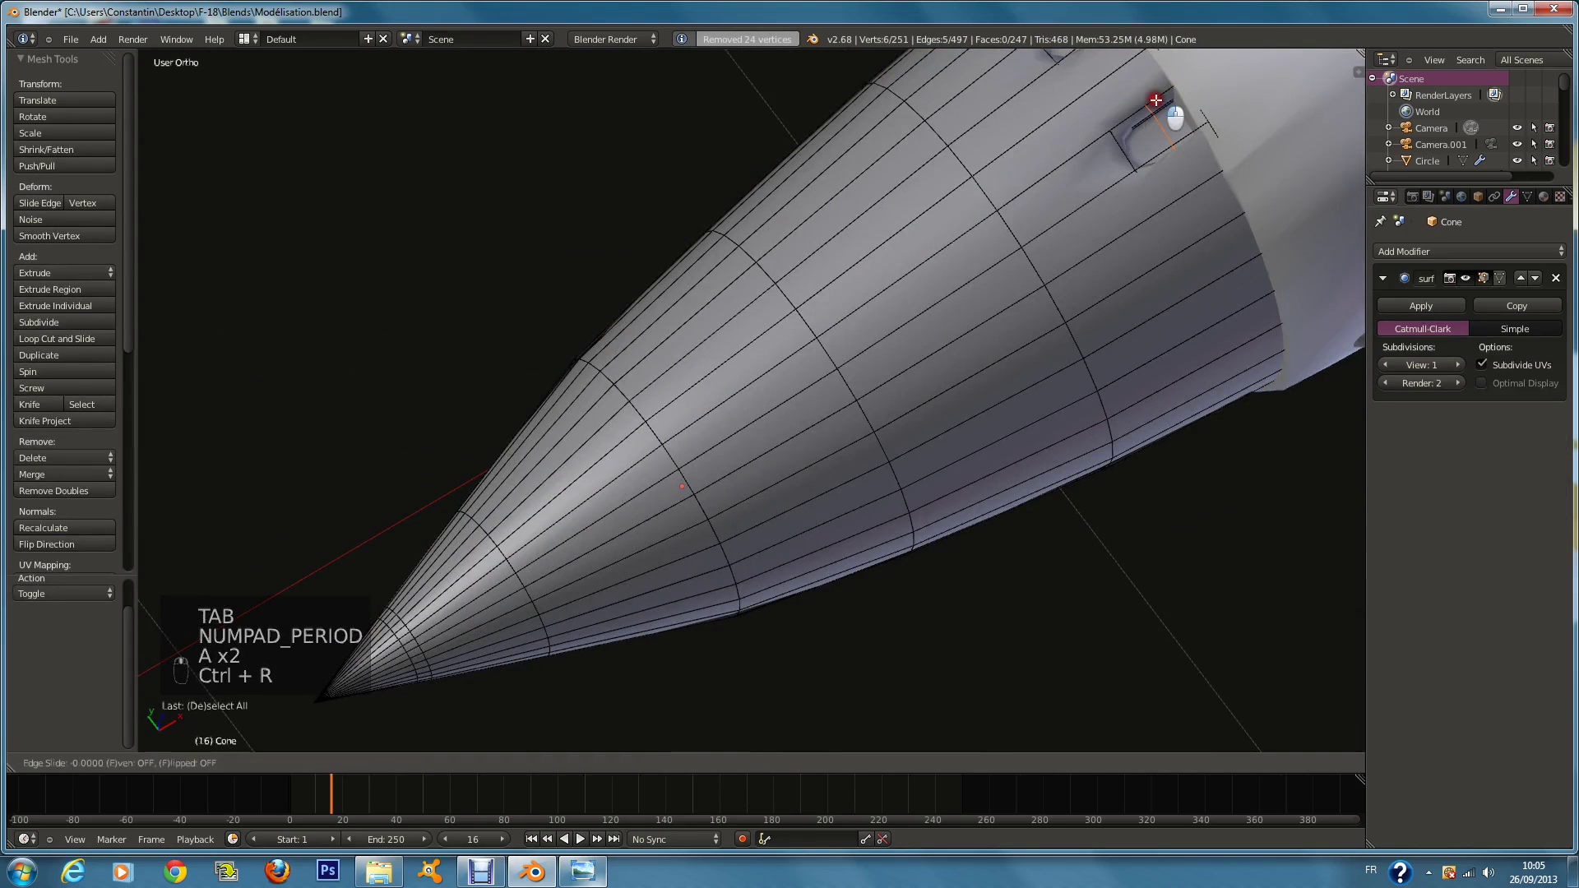
key("a")
key("ctrl+r")
left_click(1139, 123)
left_click(1060, 164)
scroll(1060, 164, "down", 1)
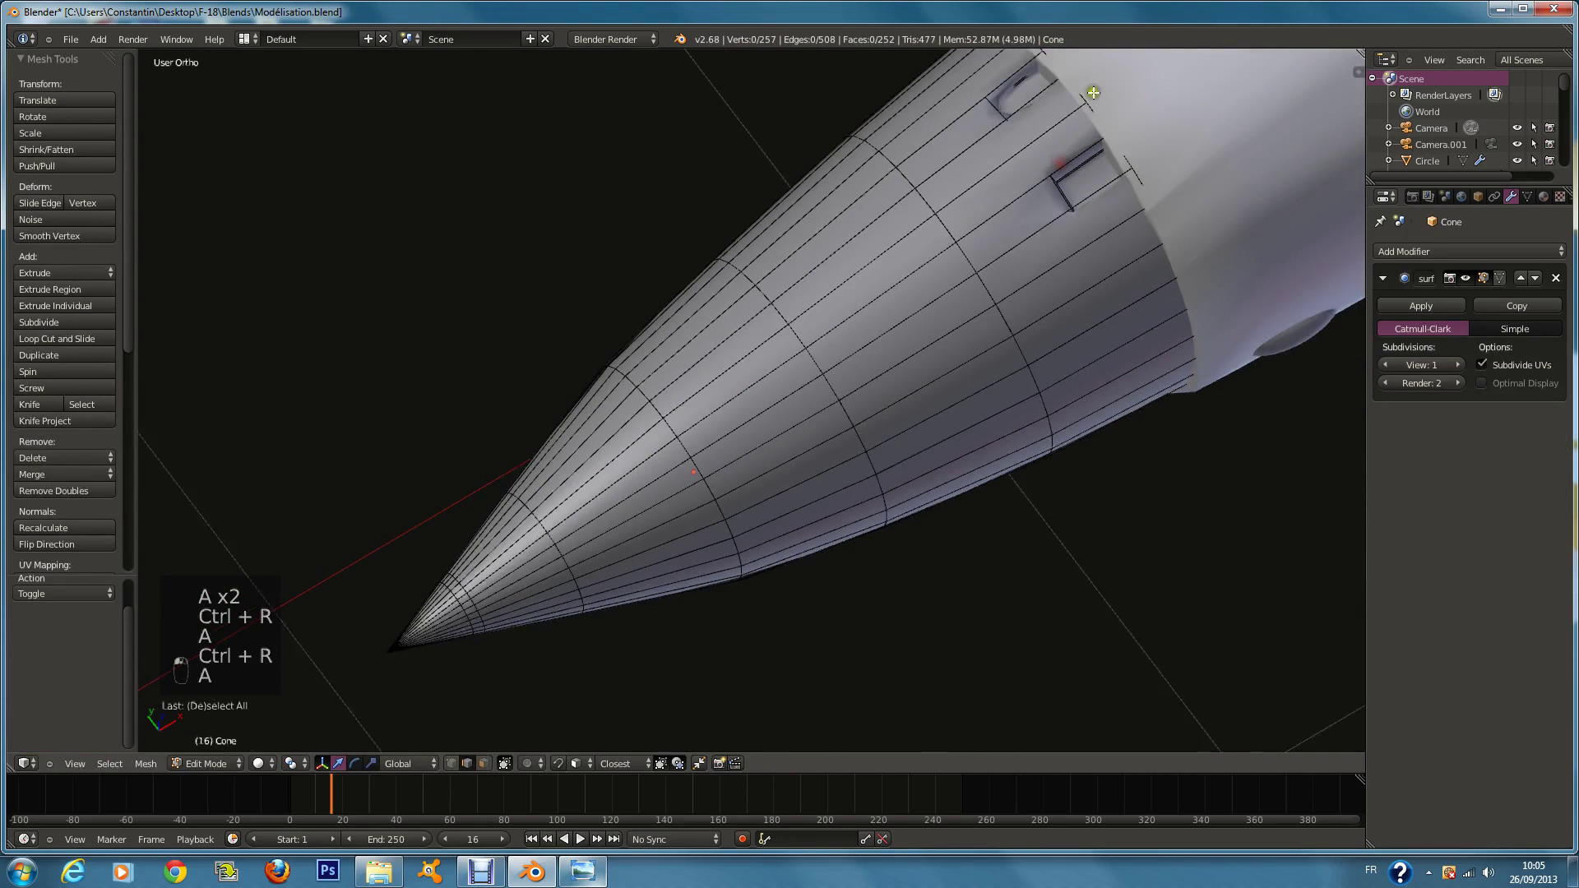
key("ctrl+r")
left_click(969, 134)
left_click(916, 171)
key("Tab")
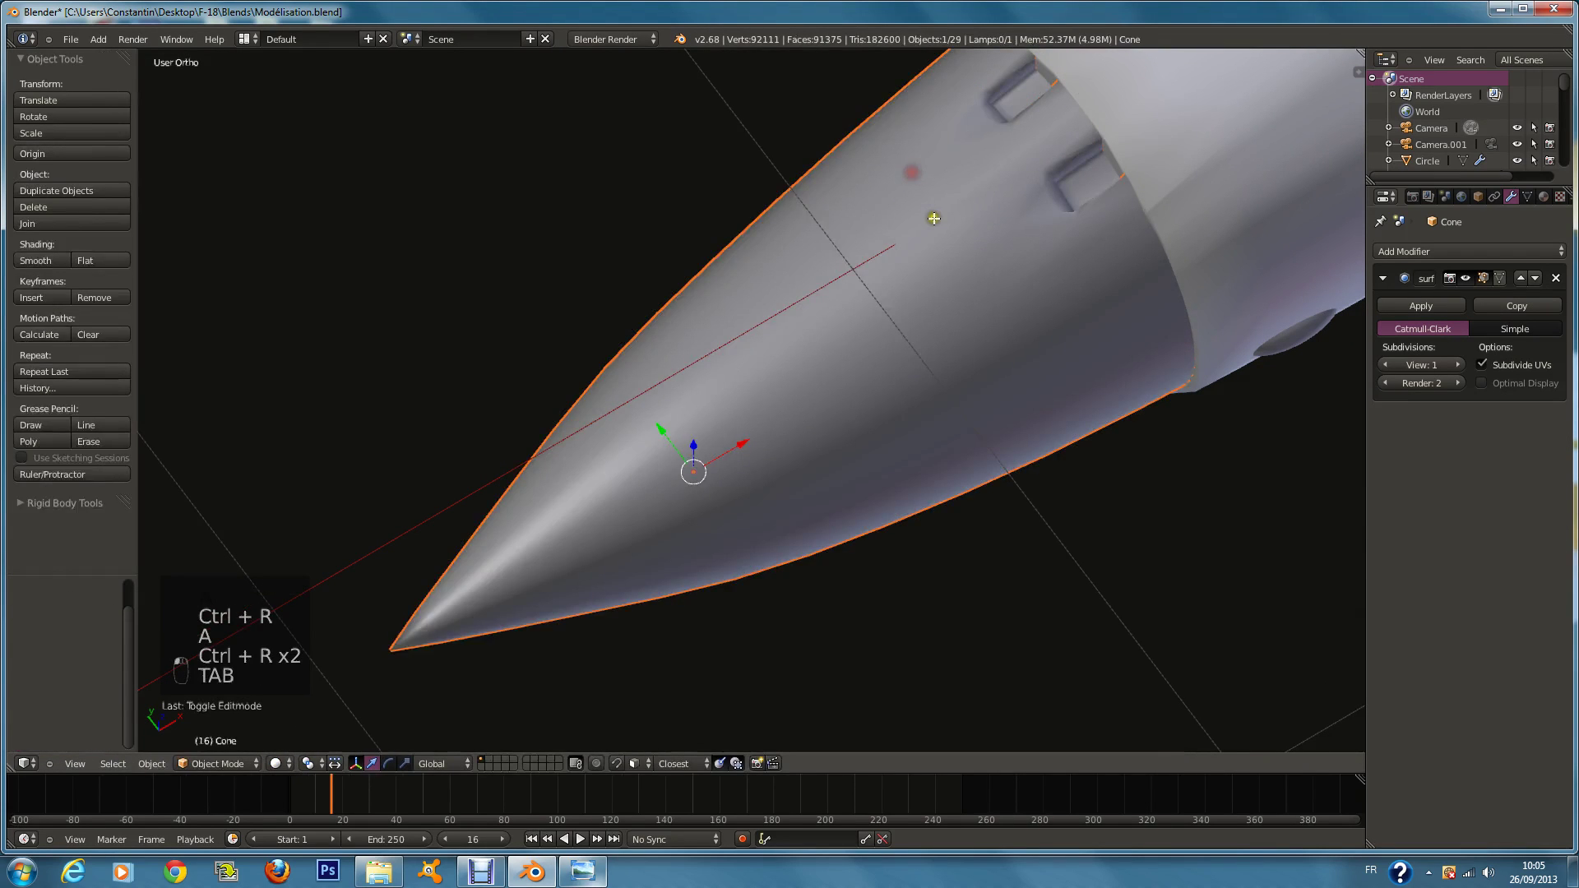
Step: Try running Remove Doubles on the whole nose cone again and undo it
key("Tab")
key("a")
key("a")
key("a")
key("a")
key("a")
key("a")
key("a")
key("a")
left_click(97, 497)
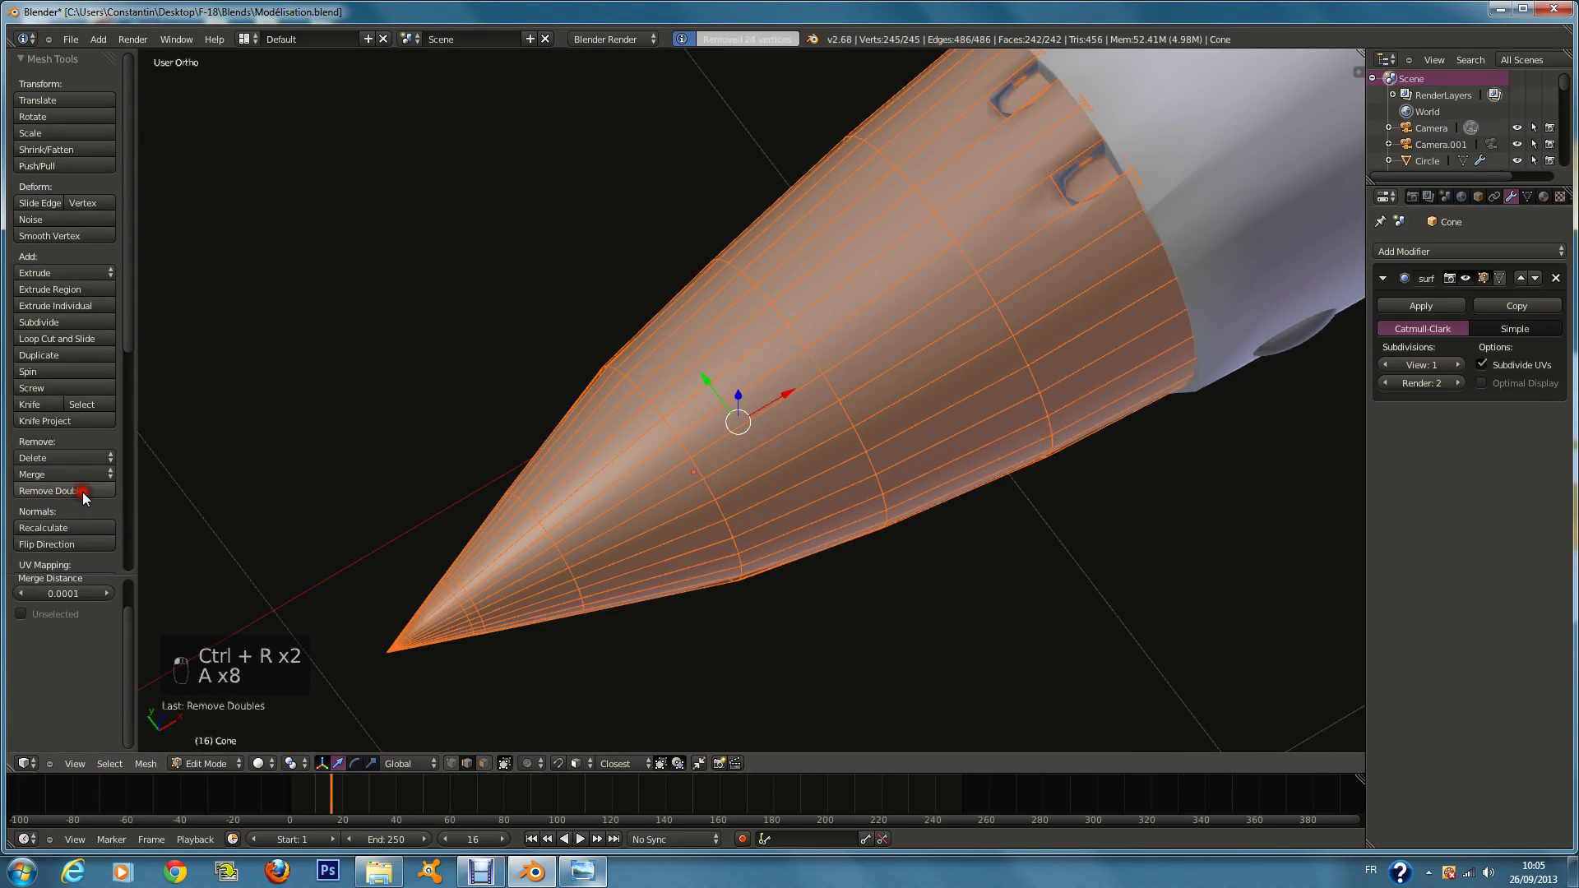
key("ctrl+z")
scroll(844, 361, "down", 4)
key("Tab")
key("Tab")
scroll(904, 348, "up", 2)
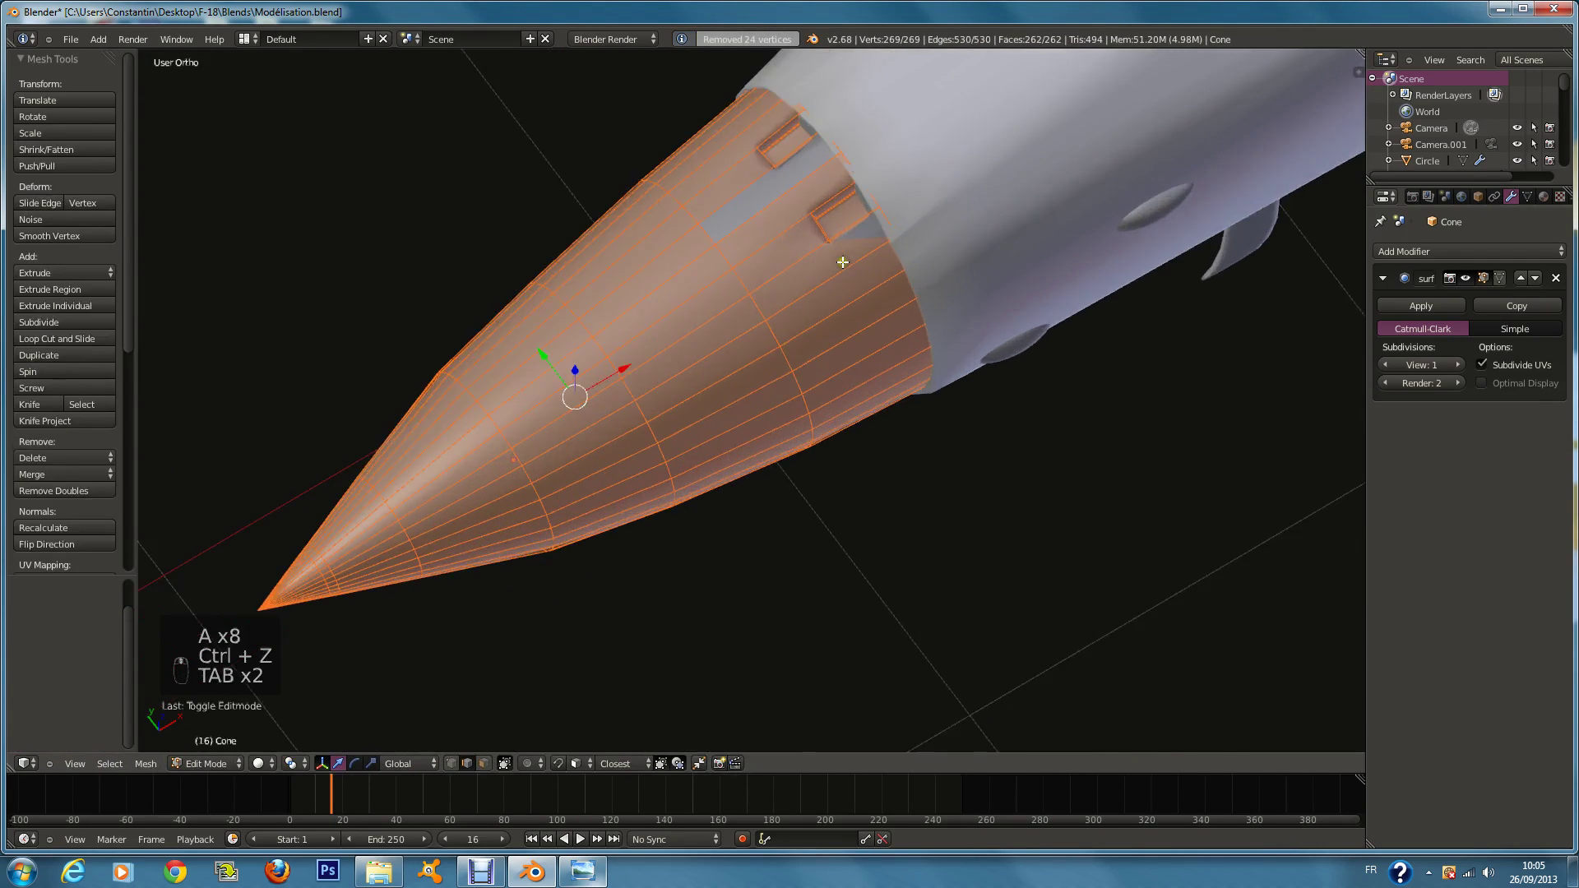
Step: Run Remove Doubles on the entire fuselage mesh with a 0.0001 merge distance
scroll(822, 346, "down", 3)
middle_click_drag(740, 345, 510, 325)
scroll(509, 325, "down", 4)
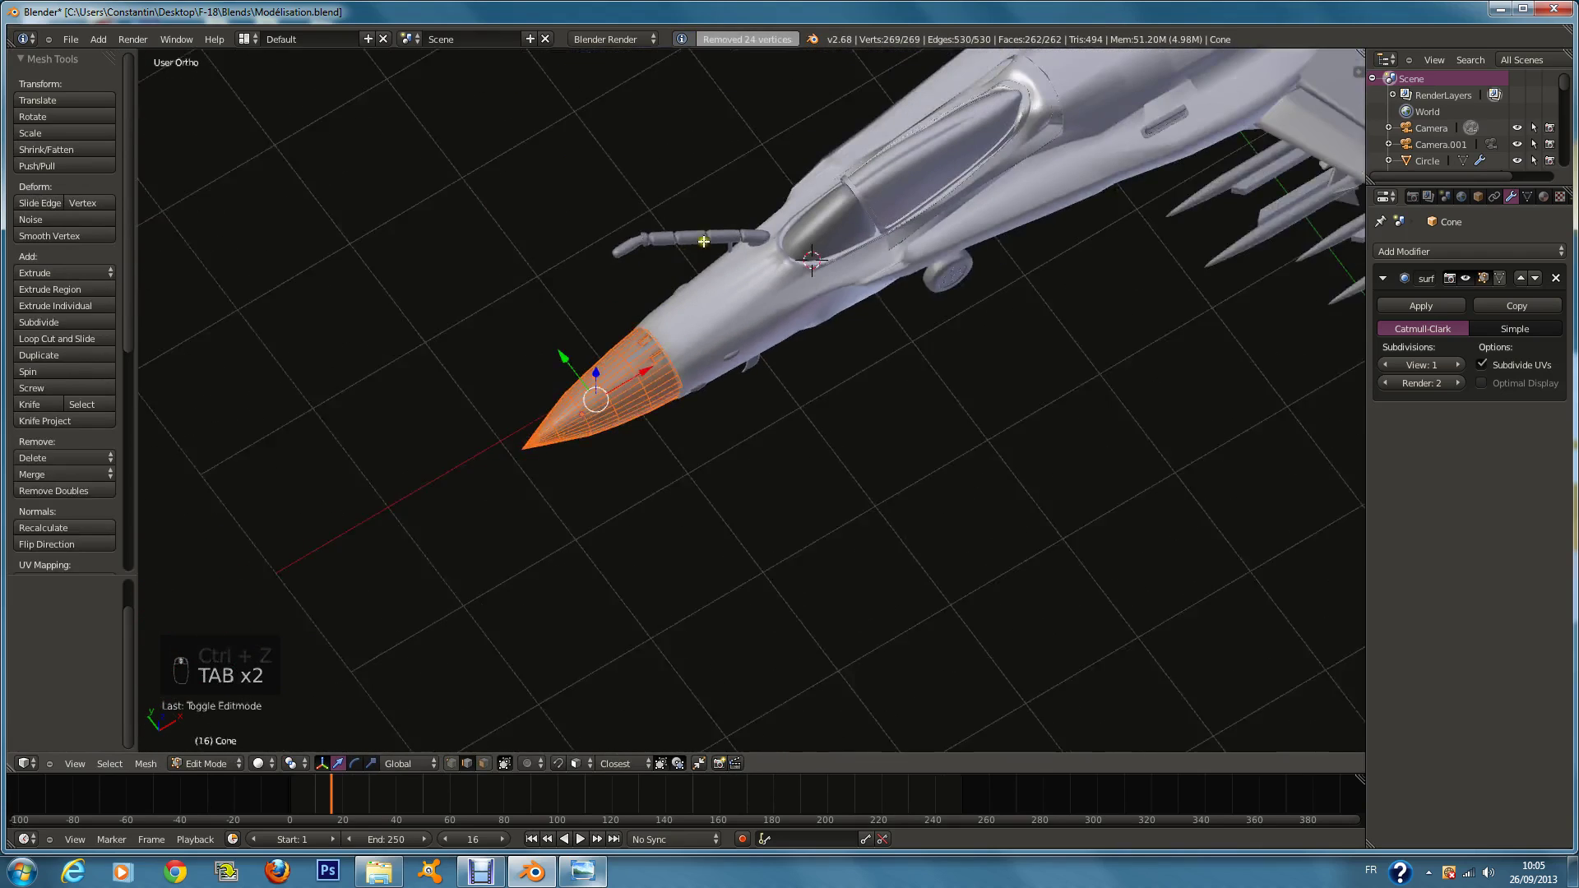
key("Tab")
right_click(846, 369)
scroll(846, 369, "up", 3)
key("Tab")
key("a")
key("a")
key("a")
key("a")
key("a")
key("a")
key("a")
scroll(831, 370, "up", 3)
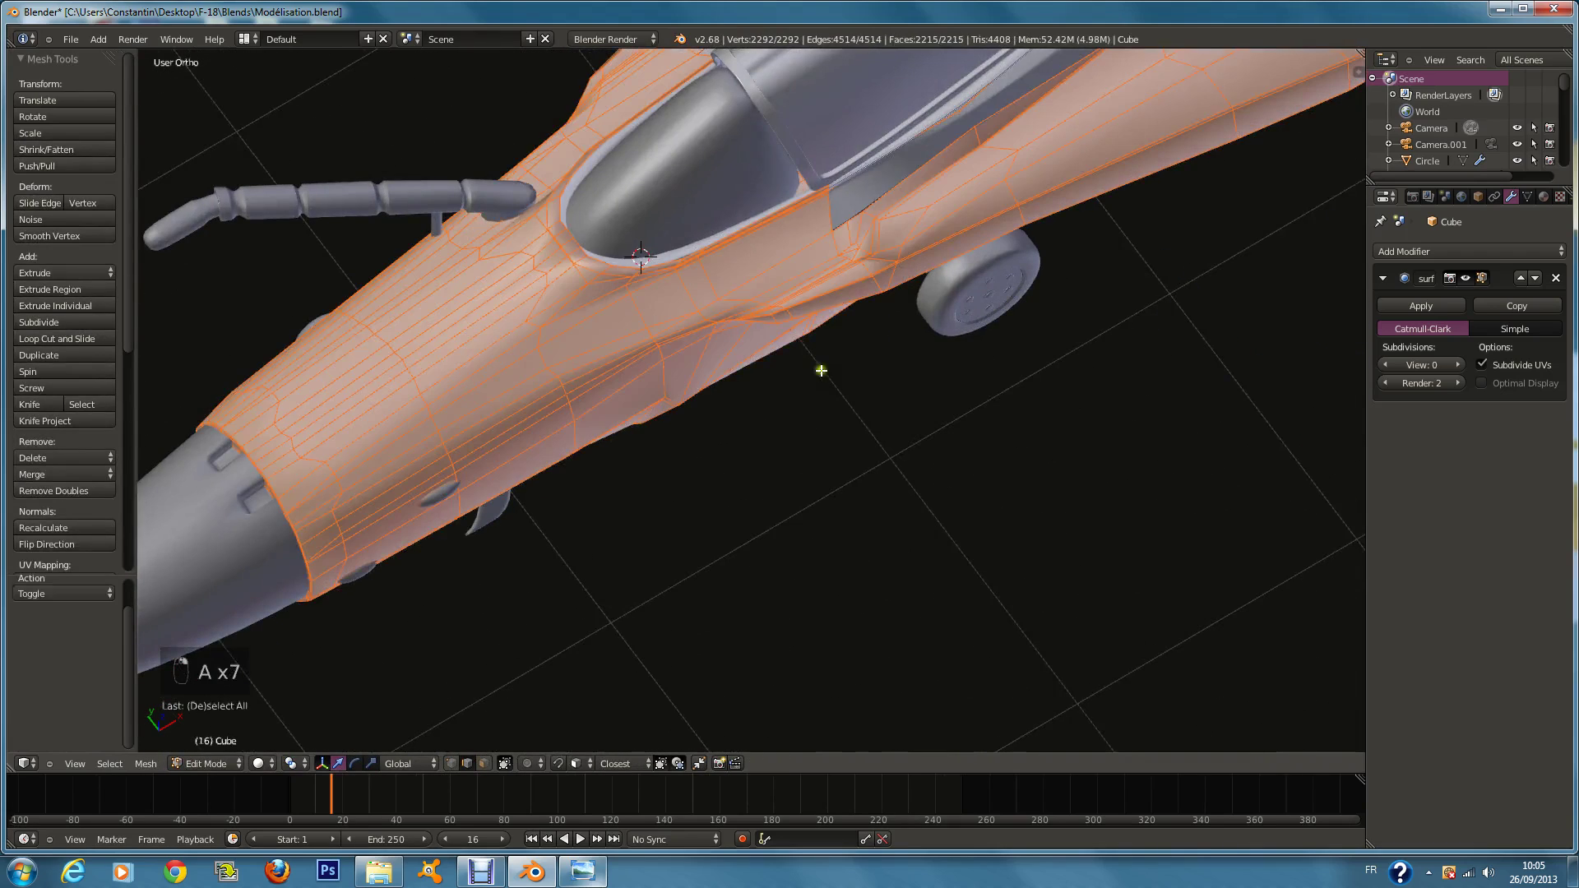
left_click(86, 491)
scroll(754, 408, "down", 3)
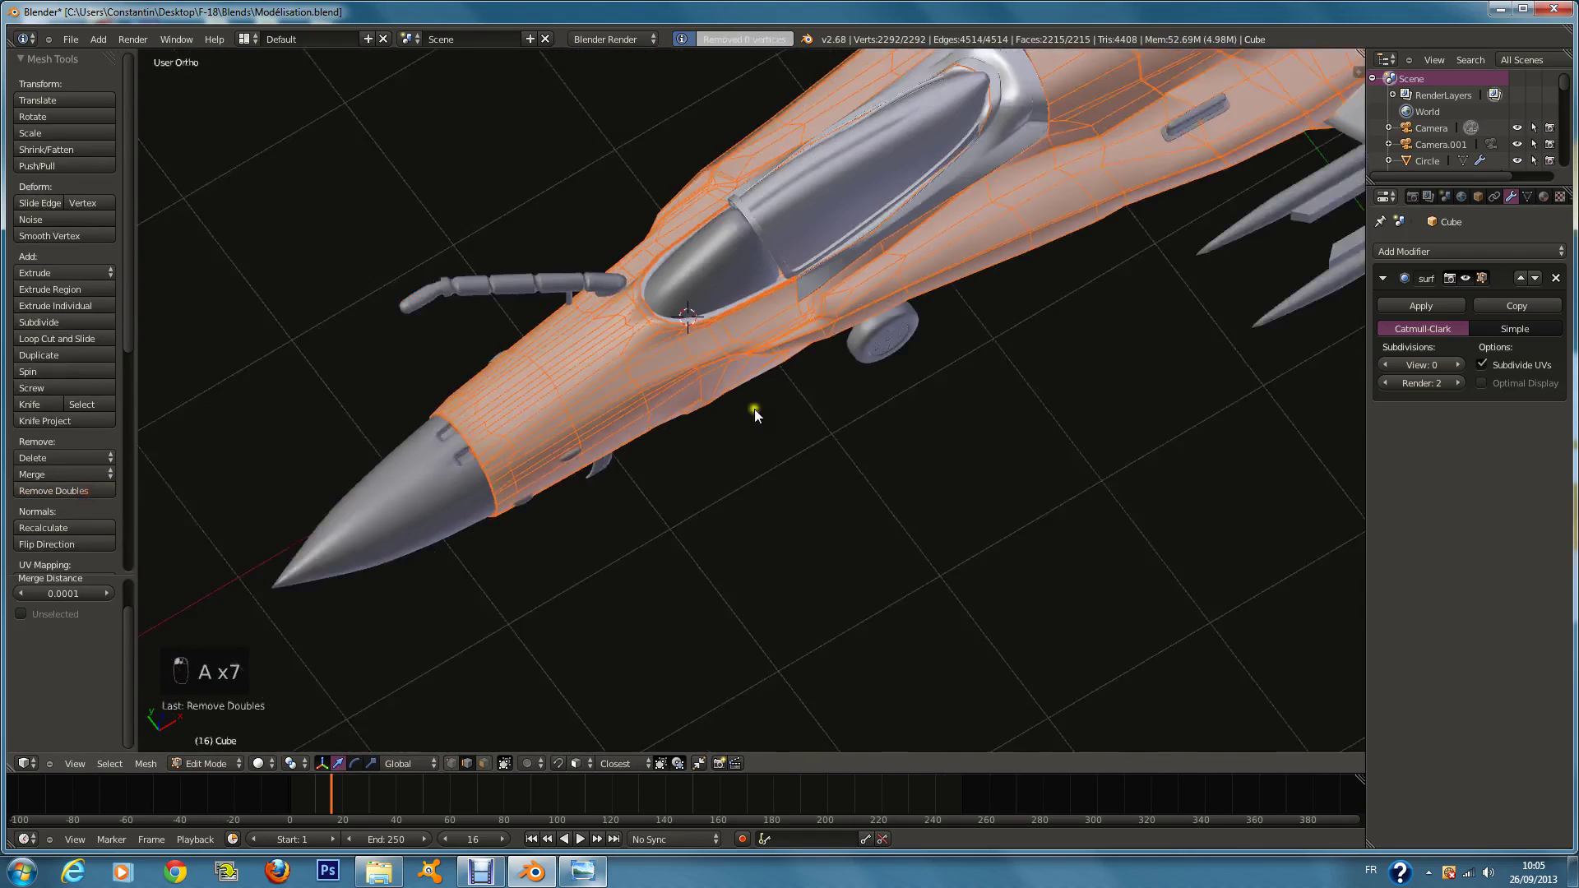
key("Tab")
Step: Add supporting edge loops to the windshield glass near its rear edge and along its lower edge
scroll(970, 345, "down", 1)
scroll(735, 302, "up", 4)
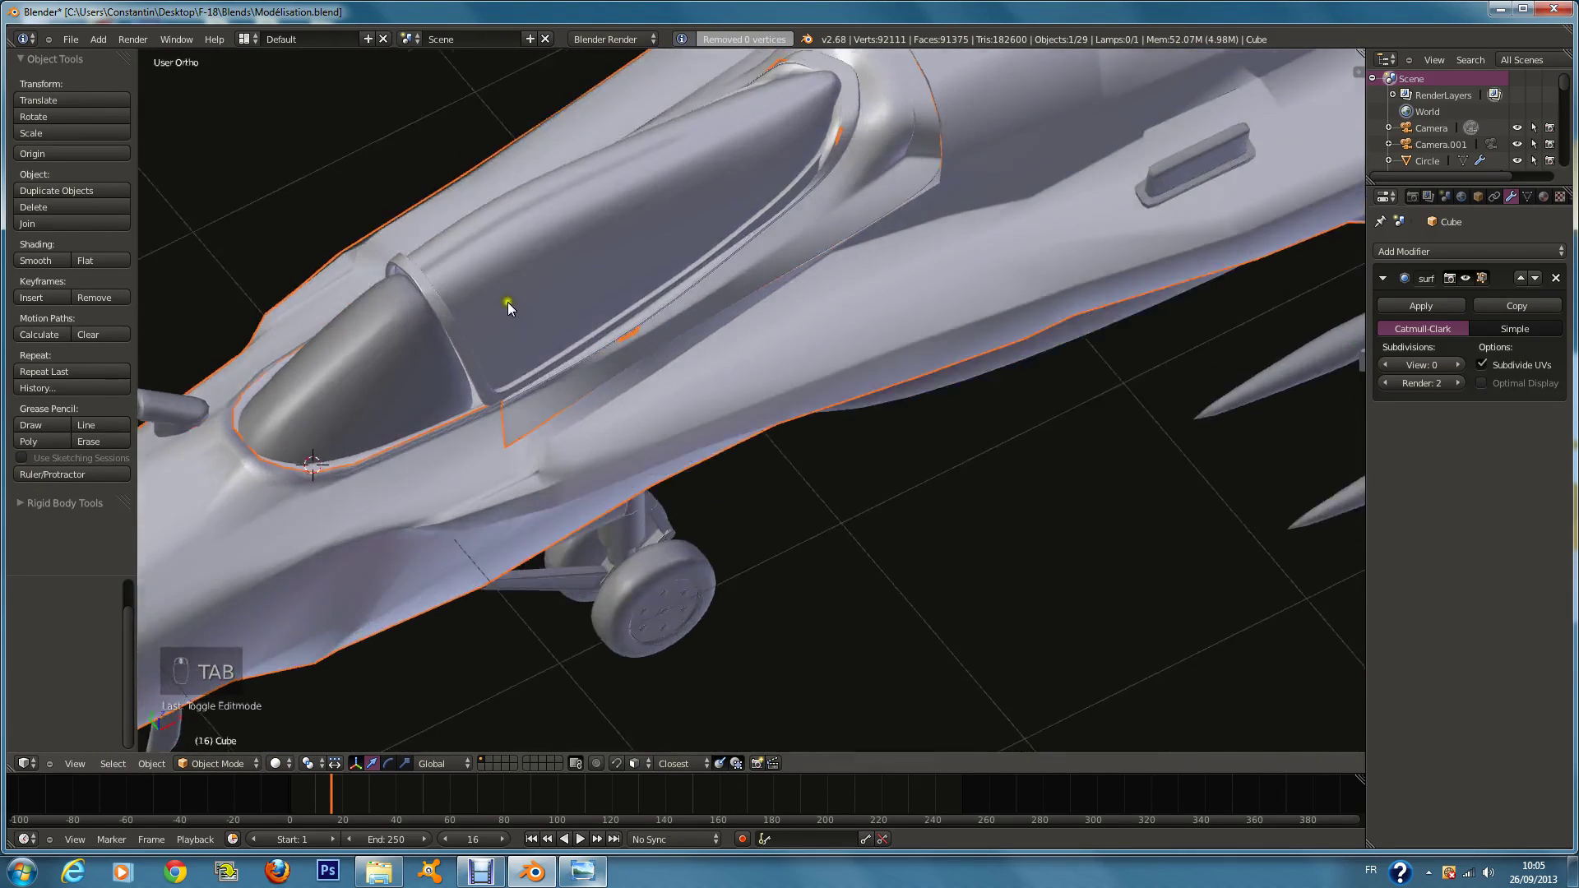
right_click(412, 299)
key("Tab")
key("a")
key("a")
key("a")
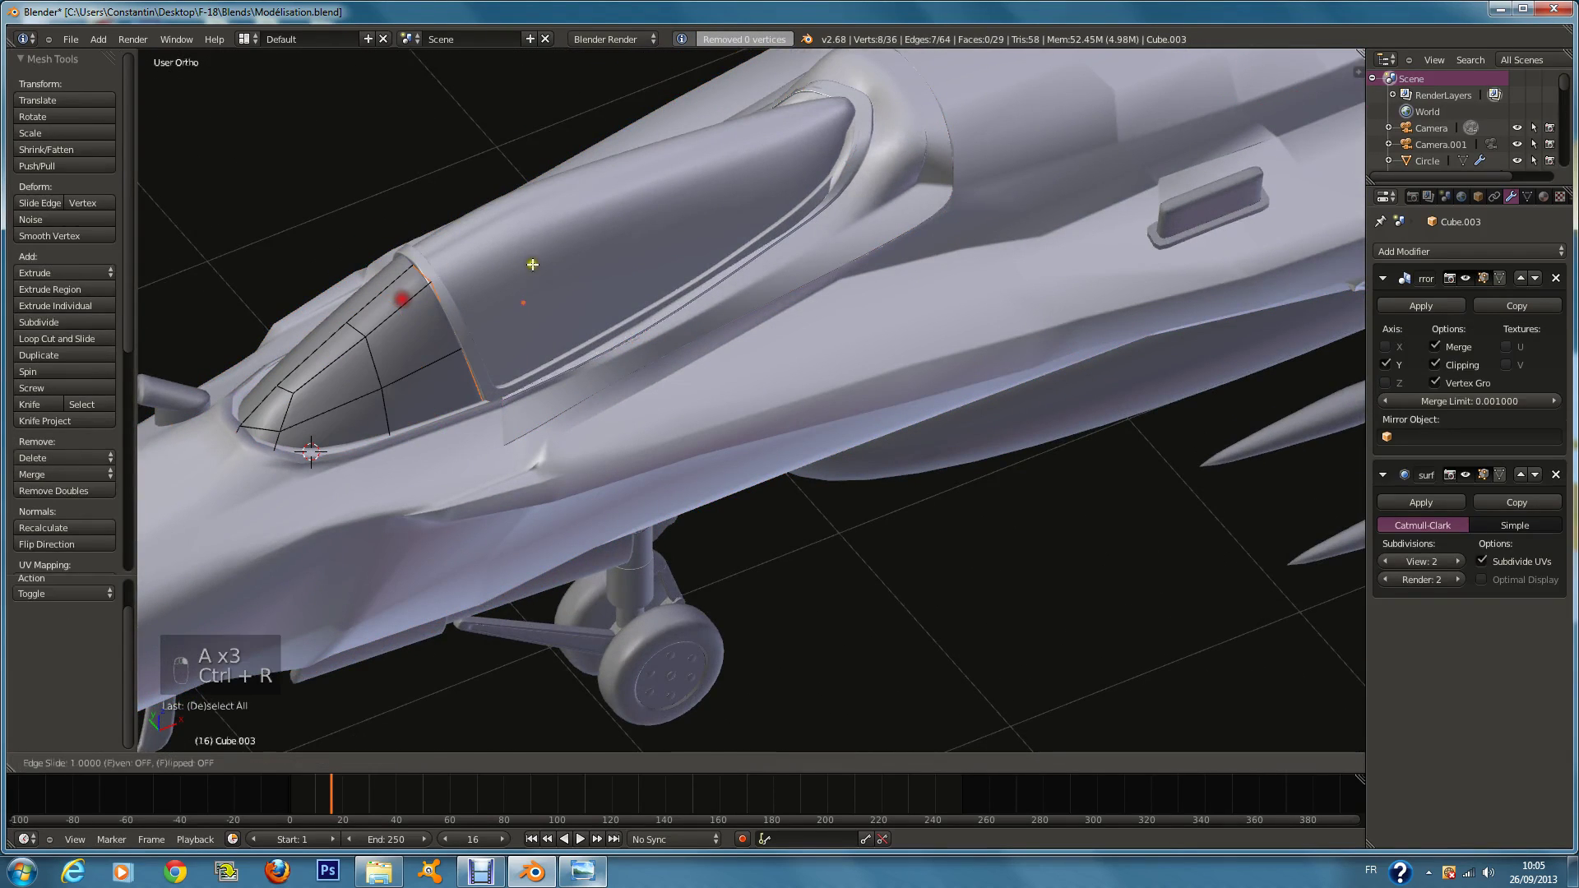
key("ctrl+r")
left_click(307, 386)
right_click(308, 386)
key("a")
key("ctrl+r")
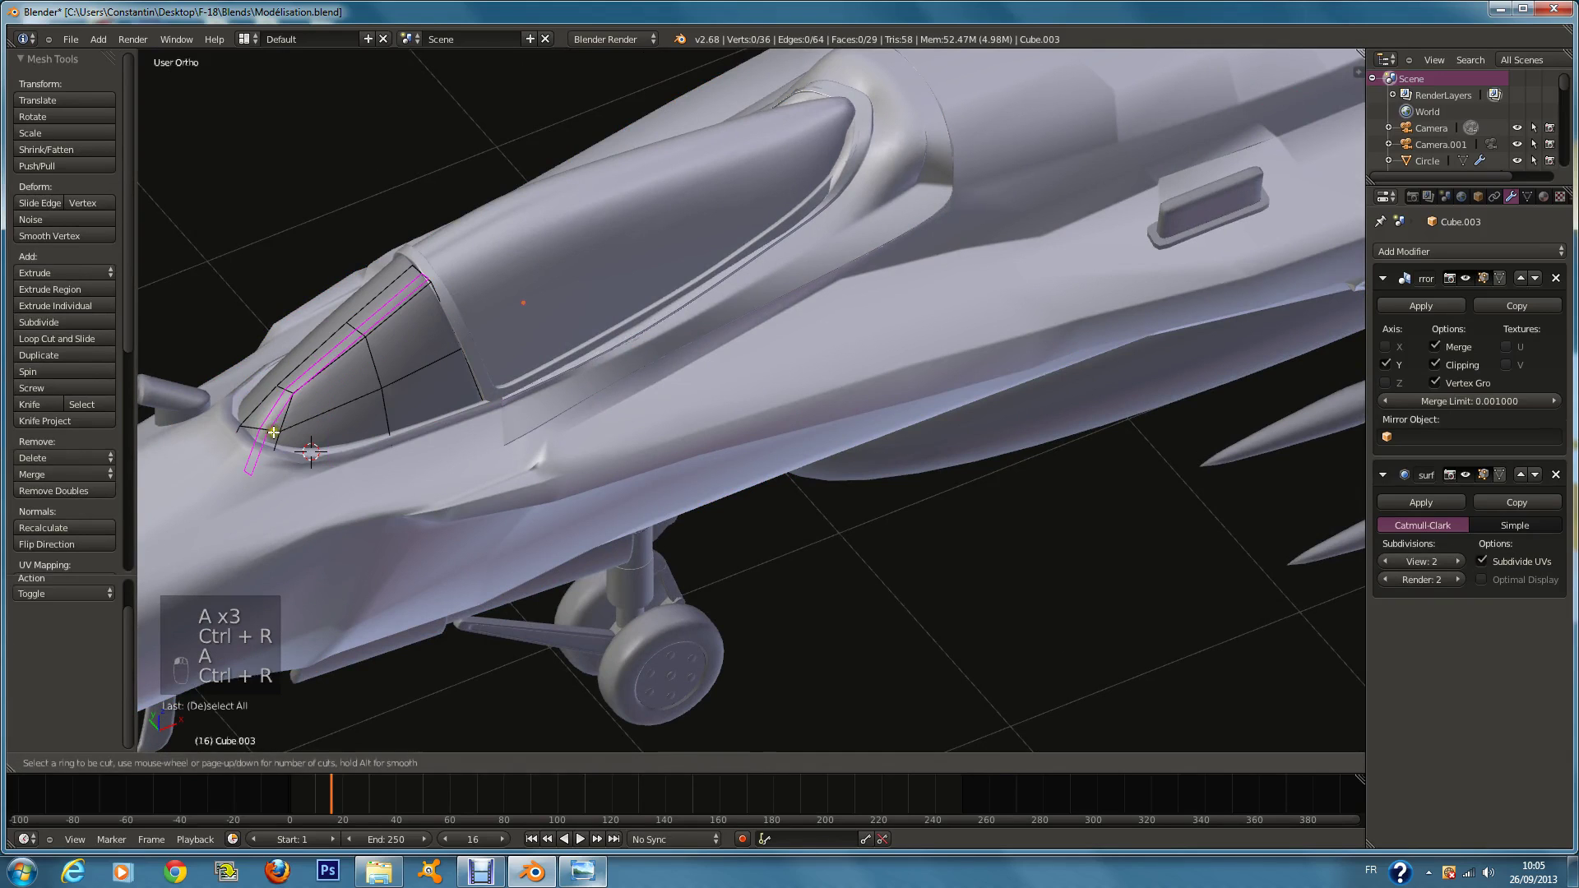
left_click(277, 436)
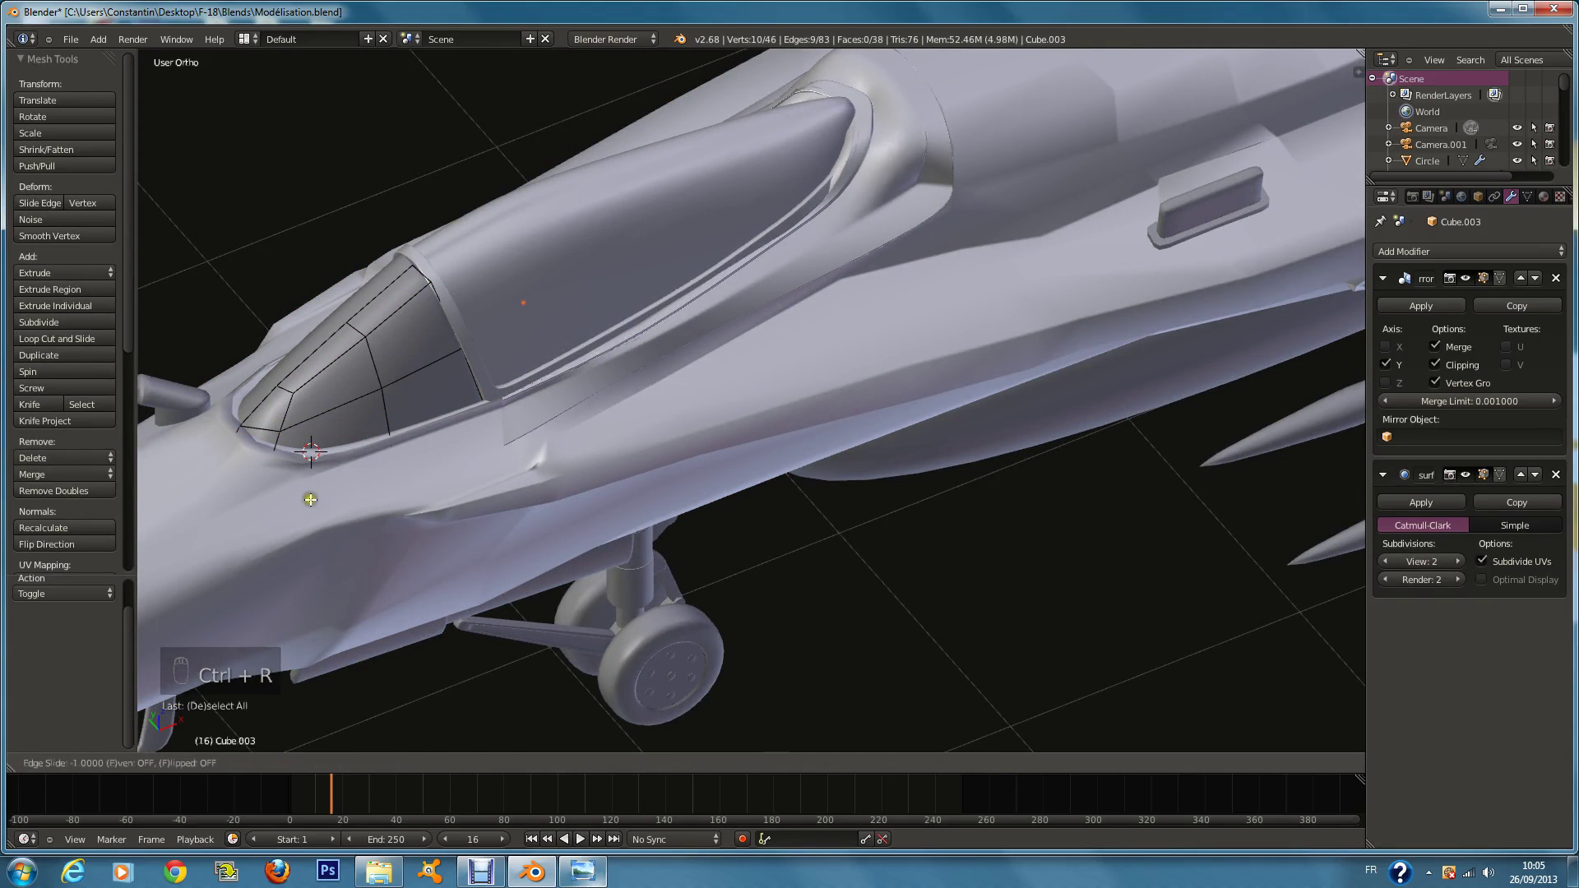
left_click(301, 461)
Step: Try adding another lengthwise edge loop to the windshield's side pane and undo it
key("ctrl+r")
left_click(284, 424)
left_click(265, 419)
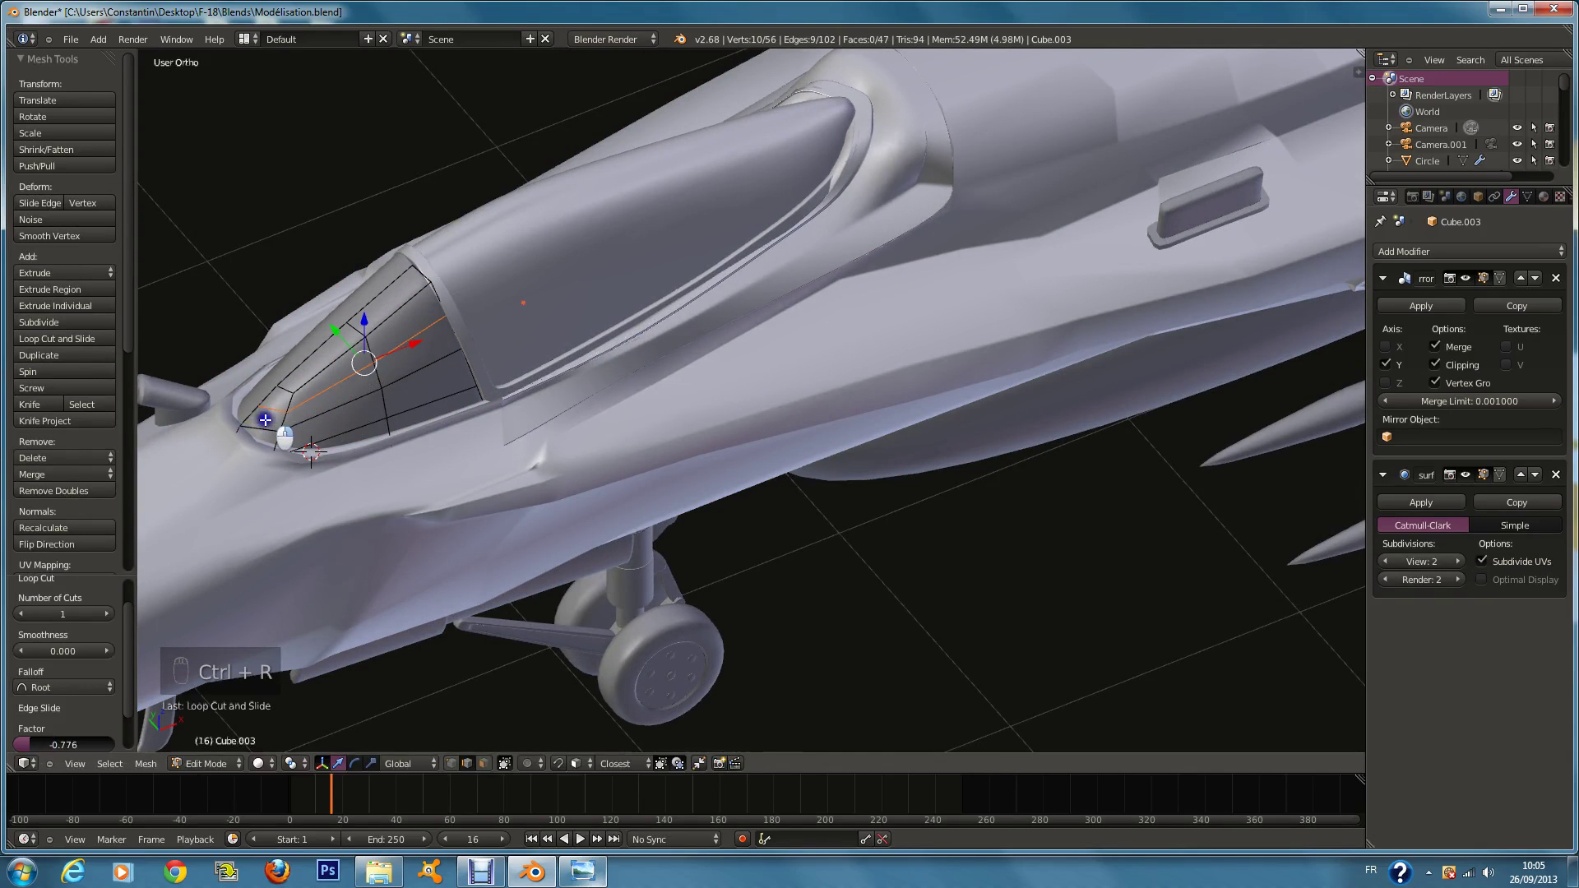
key("ctrl+z")
Step: Add another supporting edge loop to the windshield glass beside its front corner edge
key("ctrl+r")
left_click(335, 356)
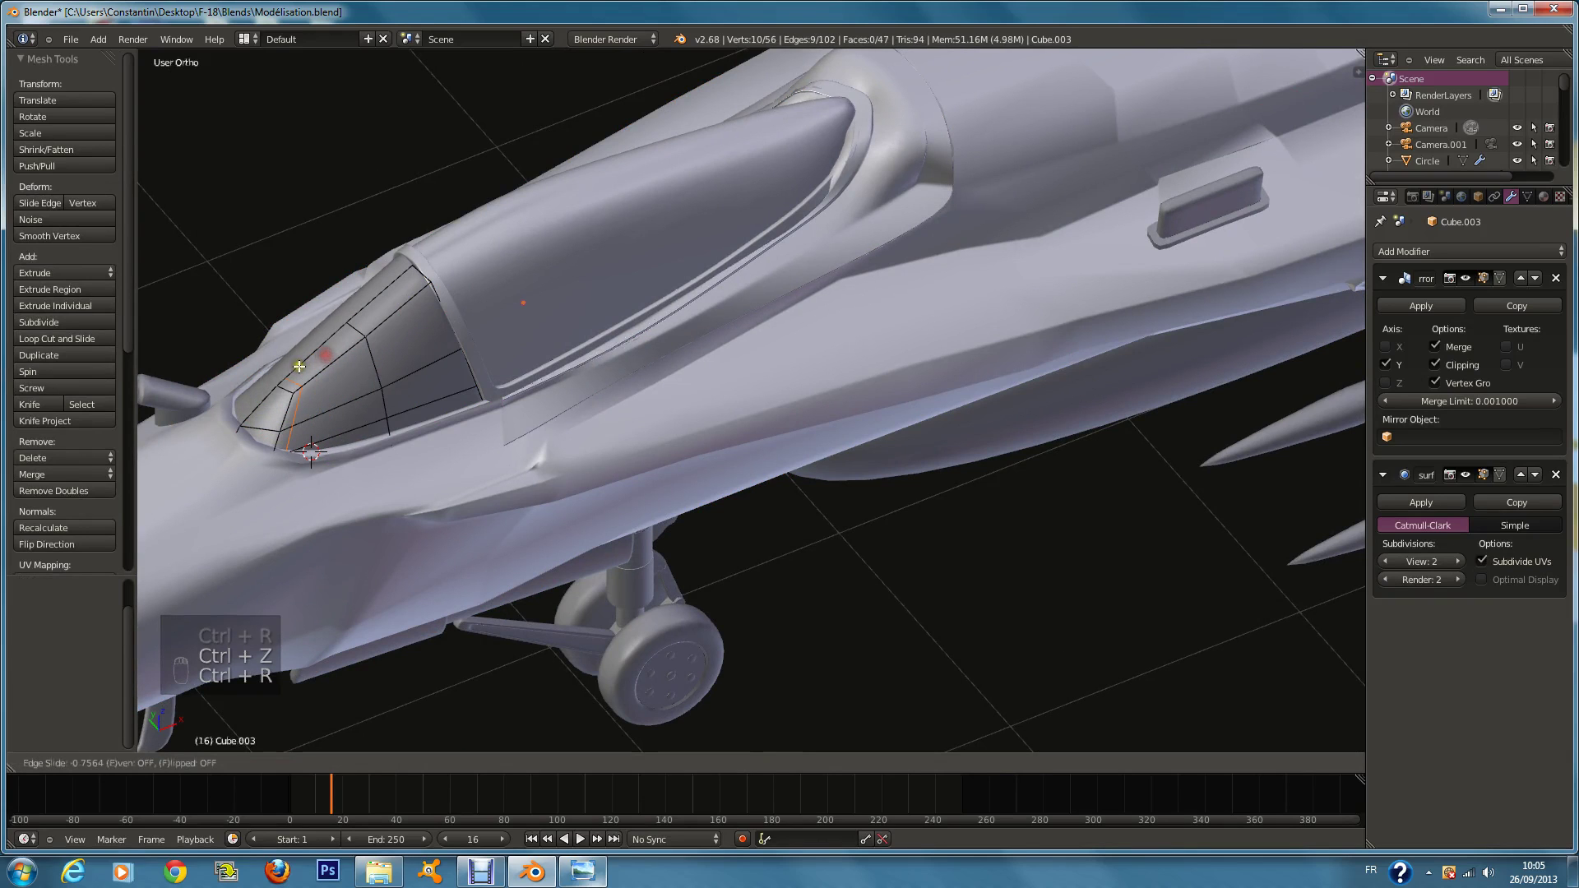
left_click(313, 366)
key("Tab")
Step: Try adding an edge loop at the front edge of the main canopy mesh and undo it
right_click(551, 280)
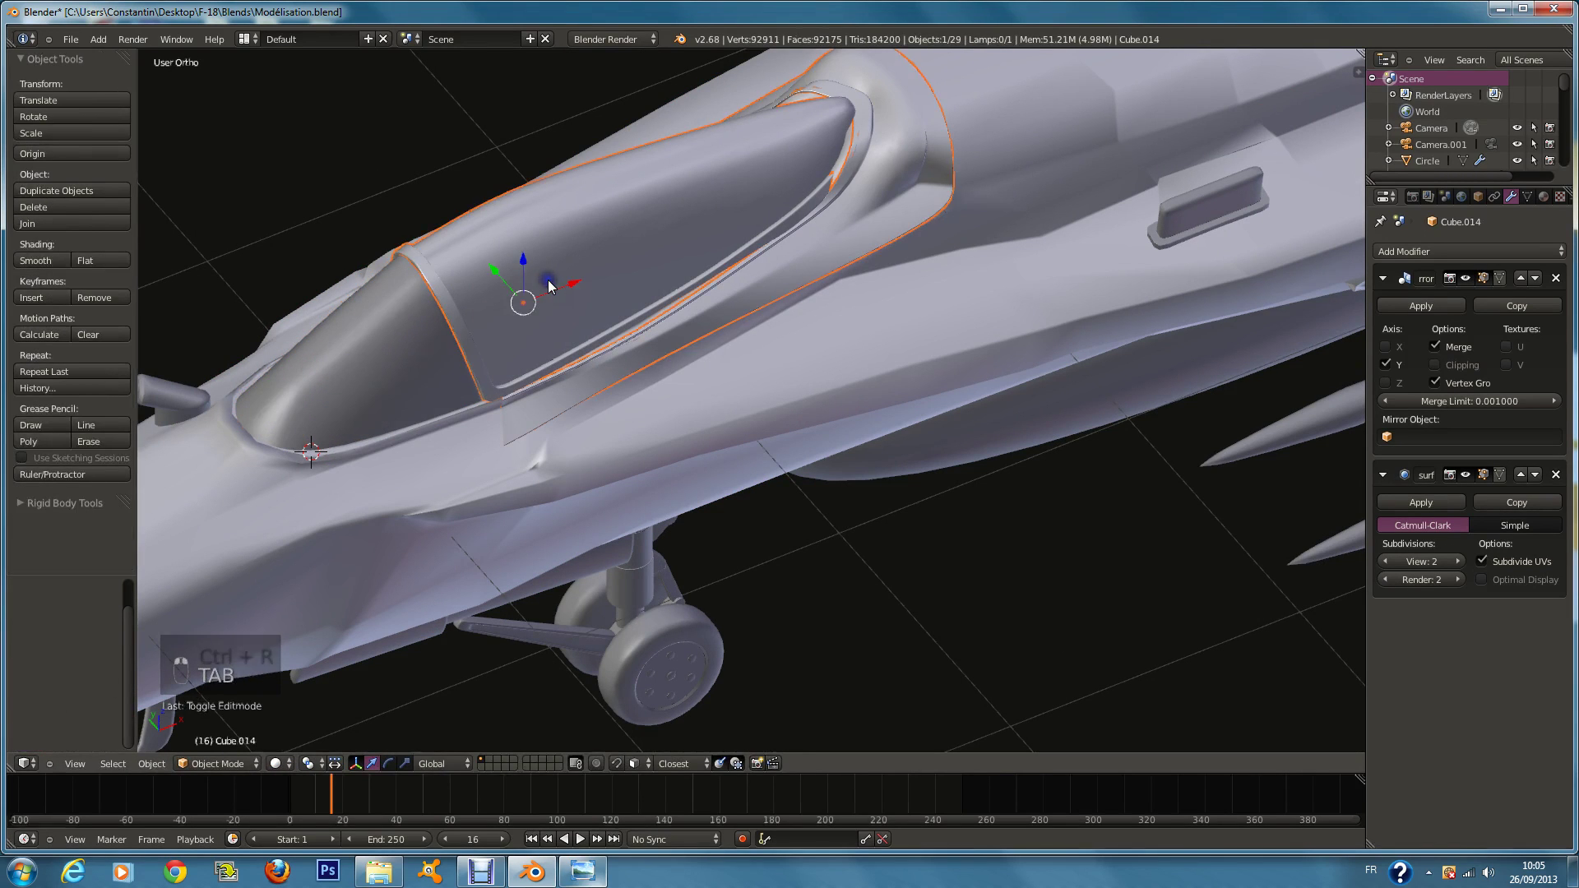
key("Tab")
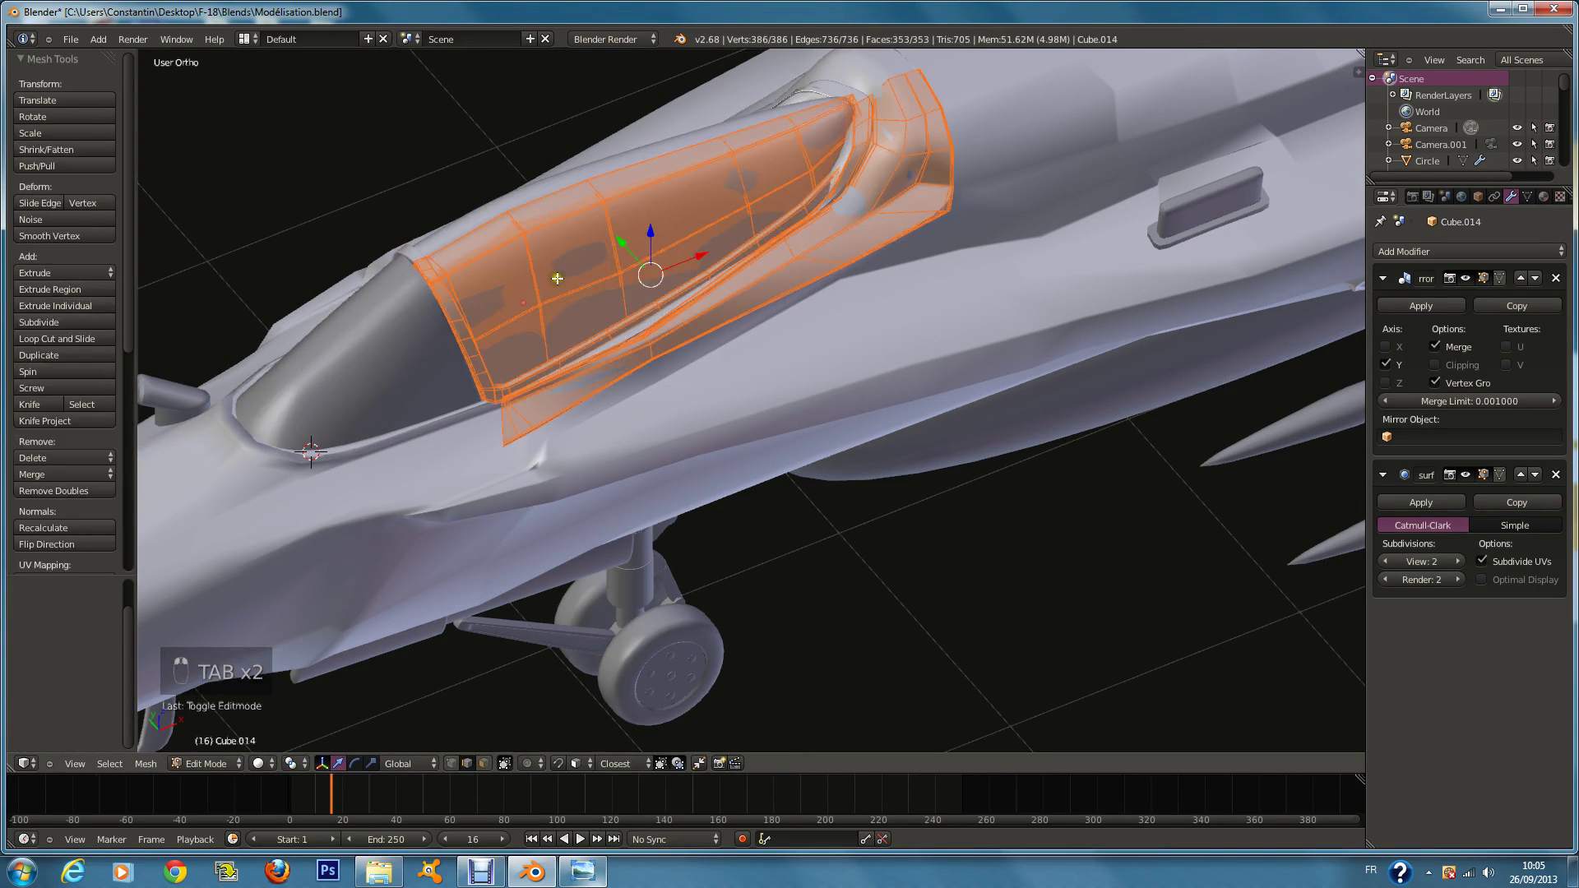
key("ctrl+r")
left_click(451, 257)
left_click(441, 259)
key("ctrl+z")
key("a")
key("a")
key("a")
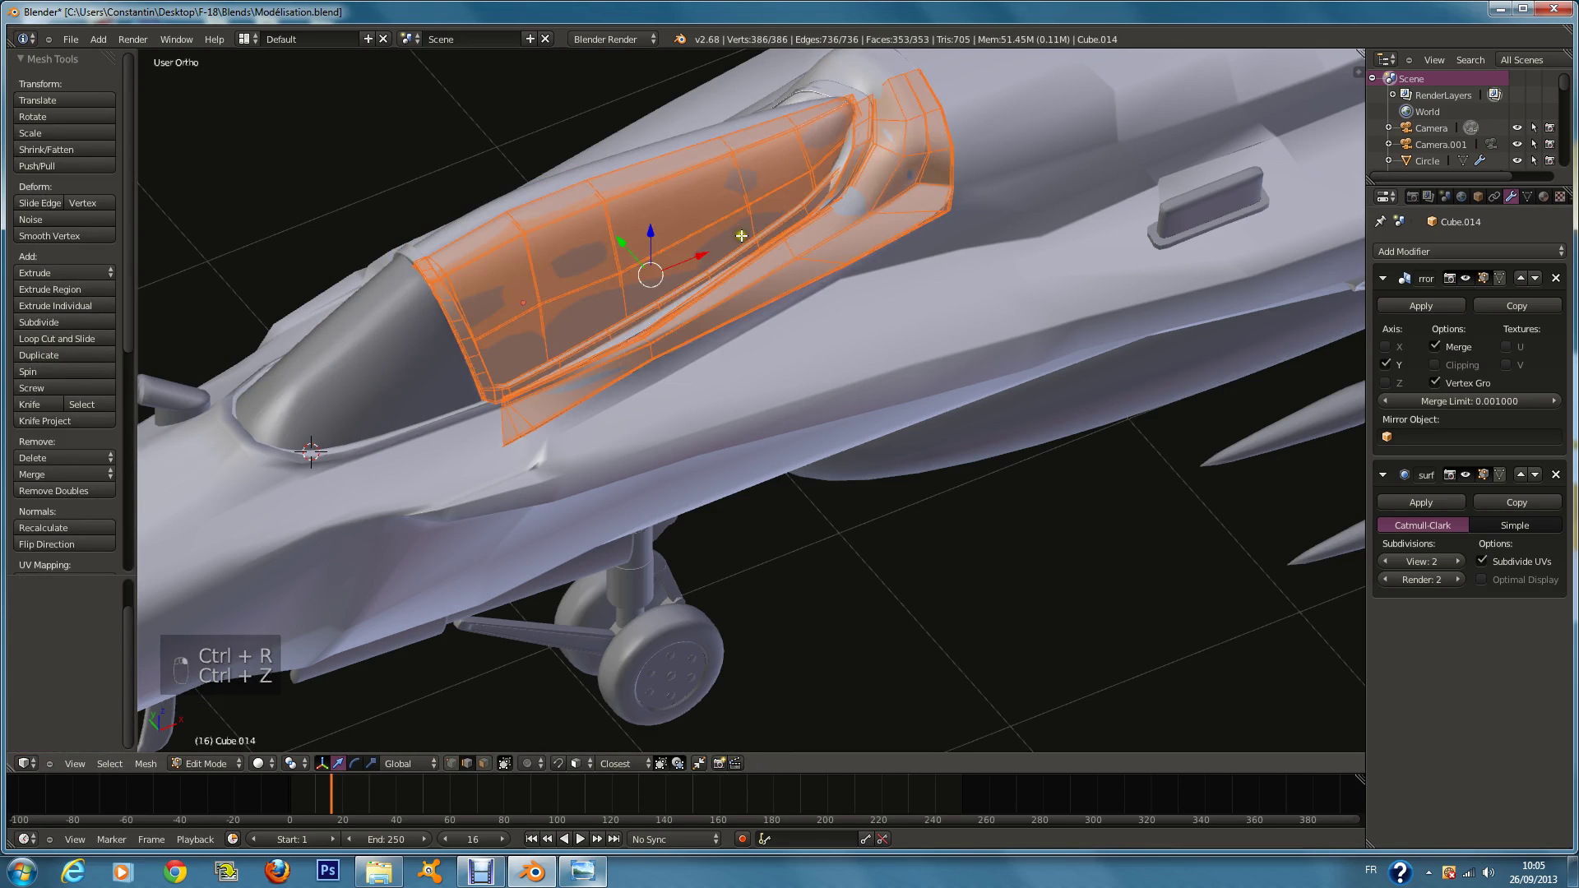
Step: Save the model over the existing Modélisation.blend file
key("Tab")
scroll(942, 248, "down", 5)
scroll(941, 244, "down", 2, "ctrl")
key("ctrl+s")
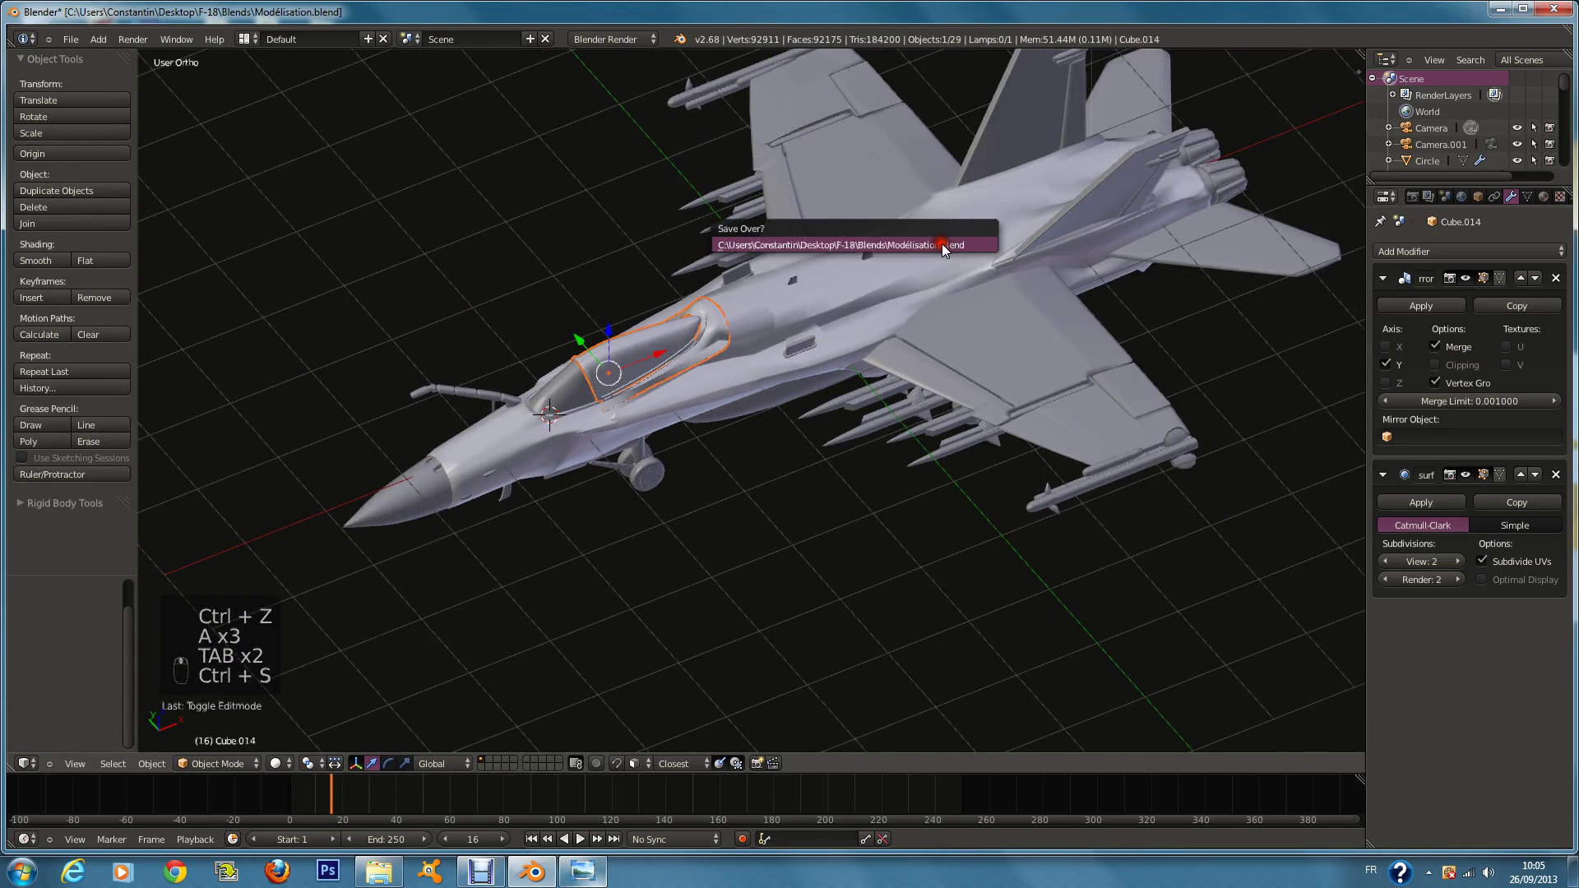
left_click(941, 244)
Step: Try circle-selecting the small vents and fins on the fuselage, including in wireframe view
scroll(822, 280, "up", 3)
right_click(840, 292)
scroll(816, 244, "down", 2)
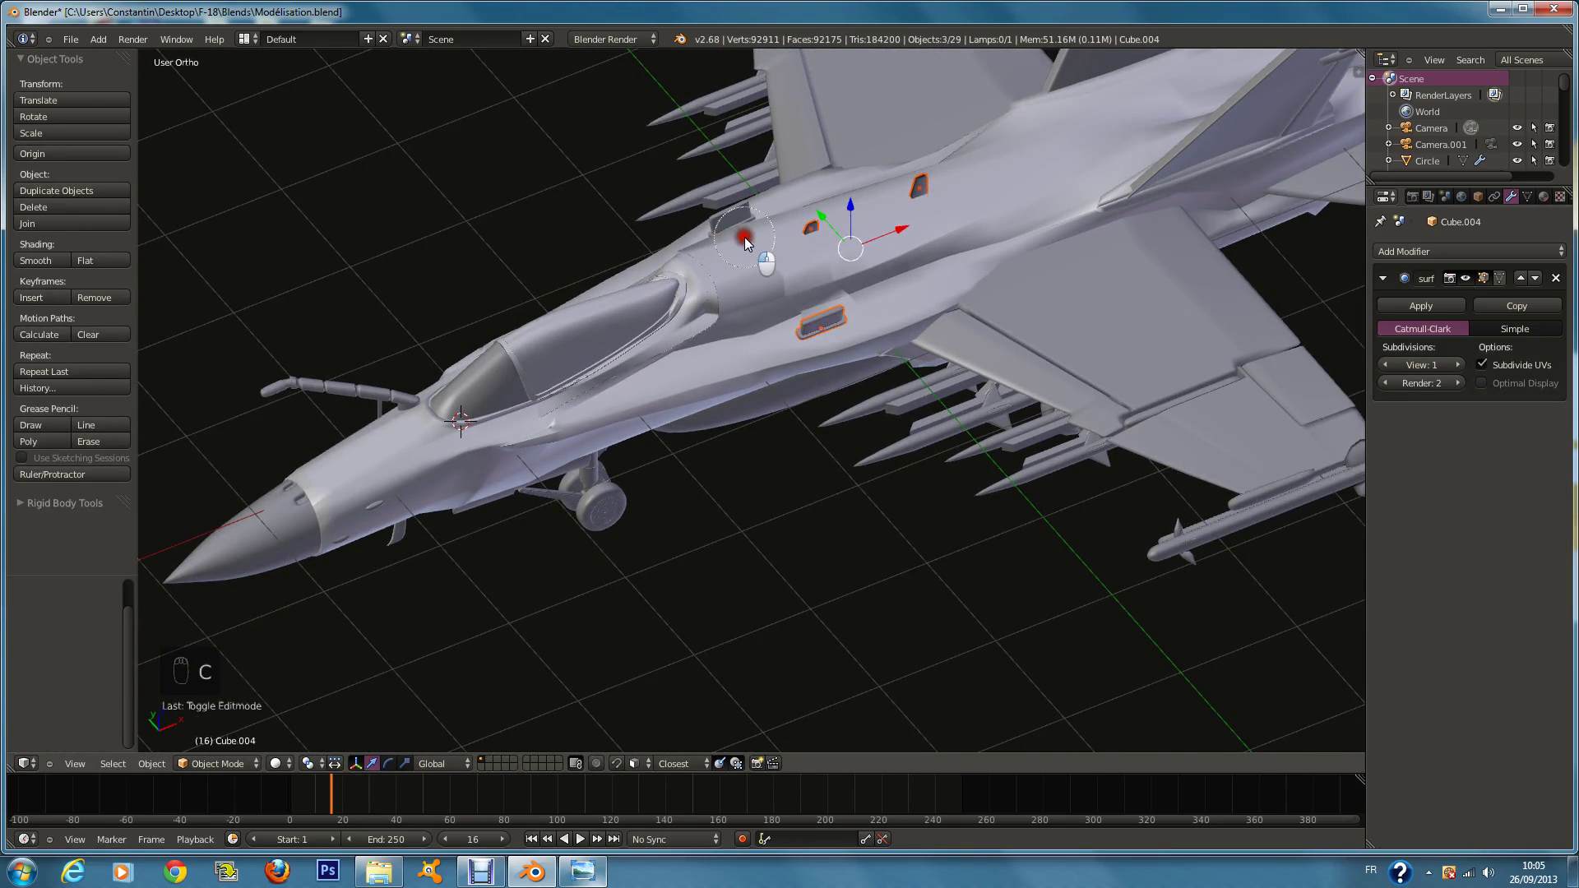
middle_click_drag(731, 216, 743, 268)
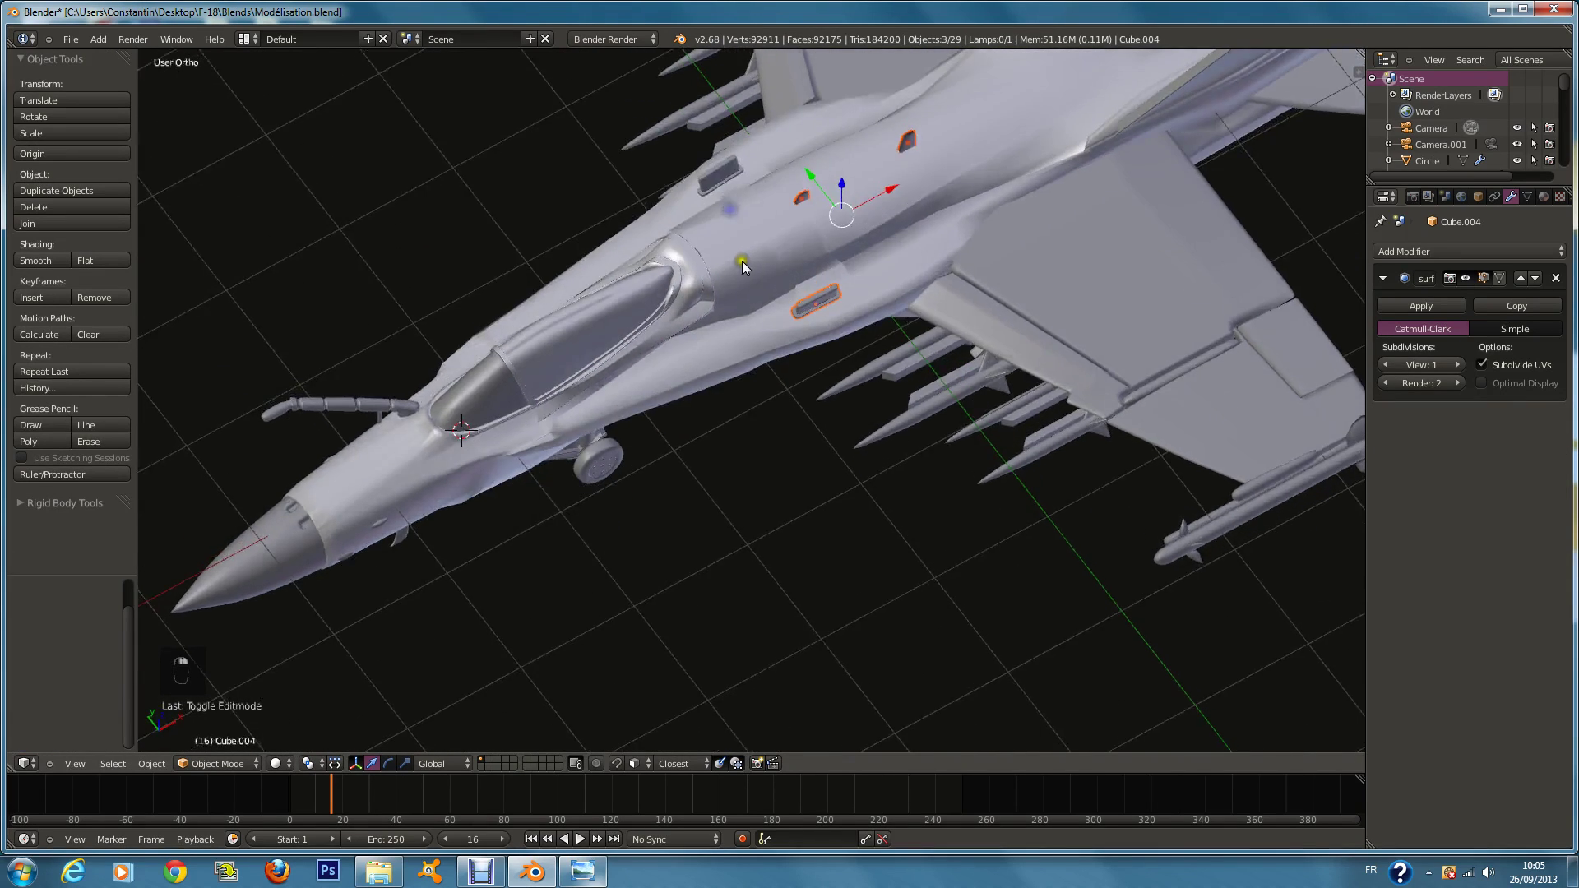
key("z")
key("c")
key("c")
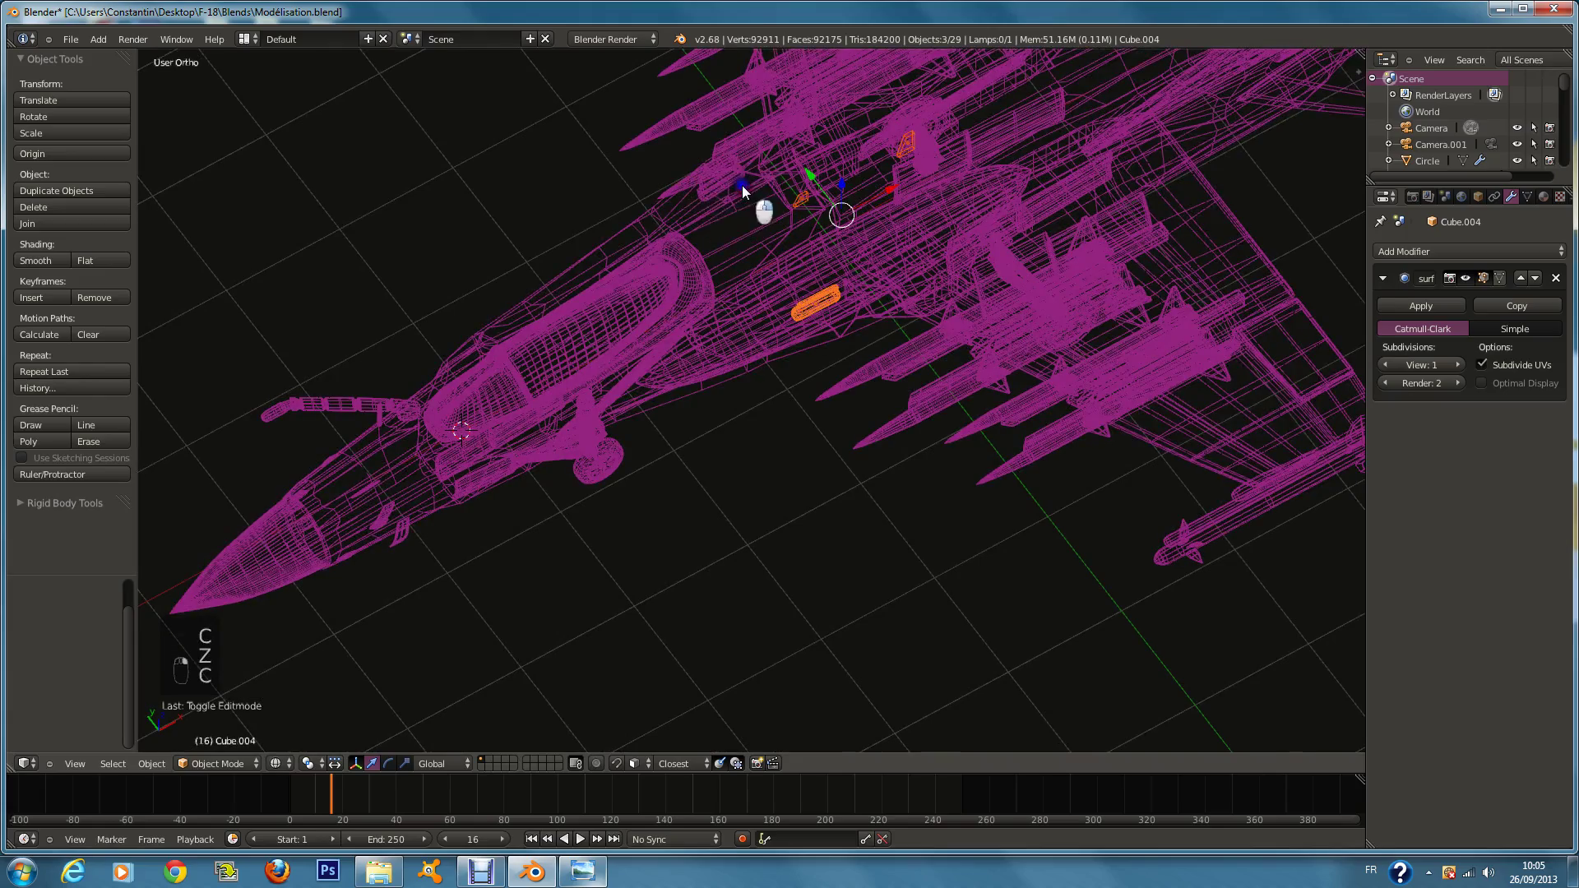
scroll(742, 185, "down", 4)
scroll(747, 310, "down", 5)
left_click_drag(752, 300, 734, 314)
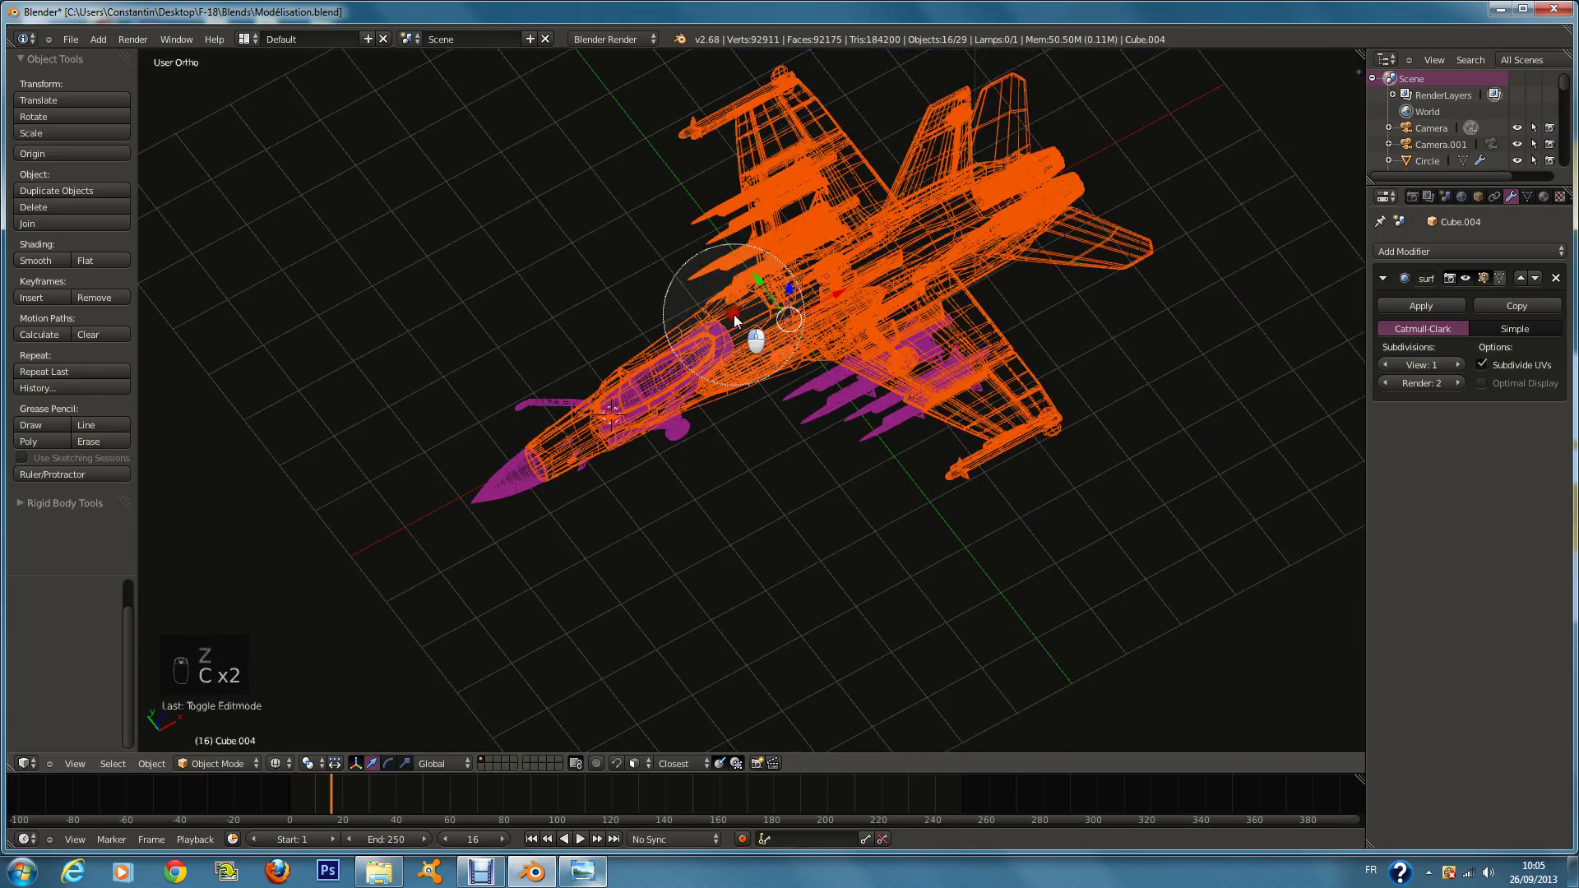
right_click(740, 317)
Step: Move the selected airframe parts aside to check which ones are selected, and cancel the move
scroll(768, 313, "up", 4)
key("z")
scroll(767, 313, "down", 6)
key("g")
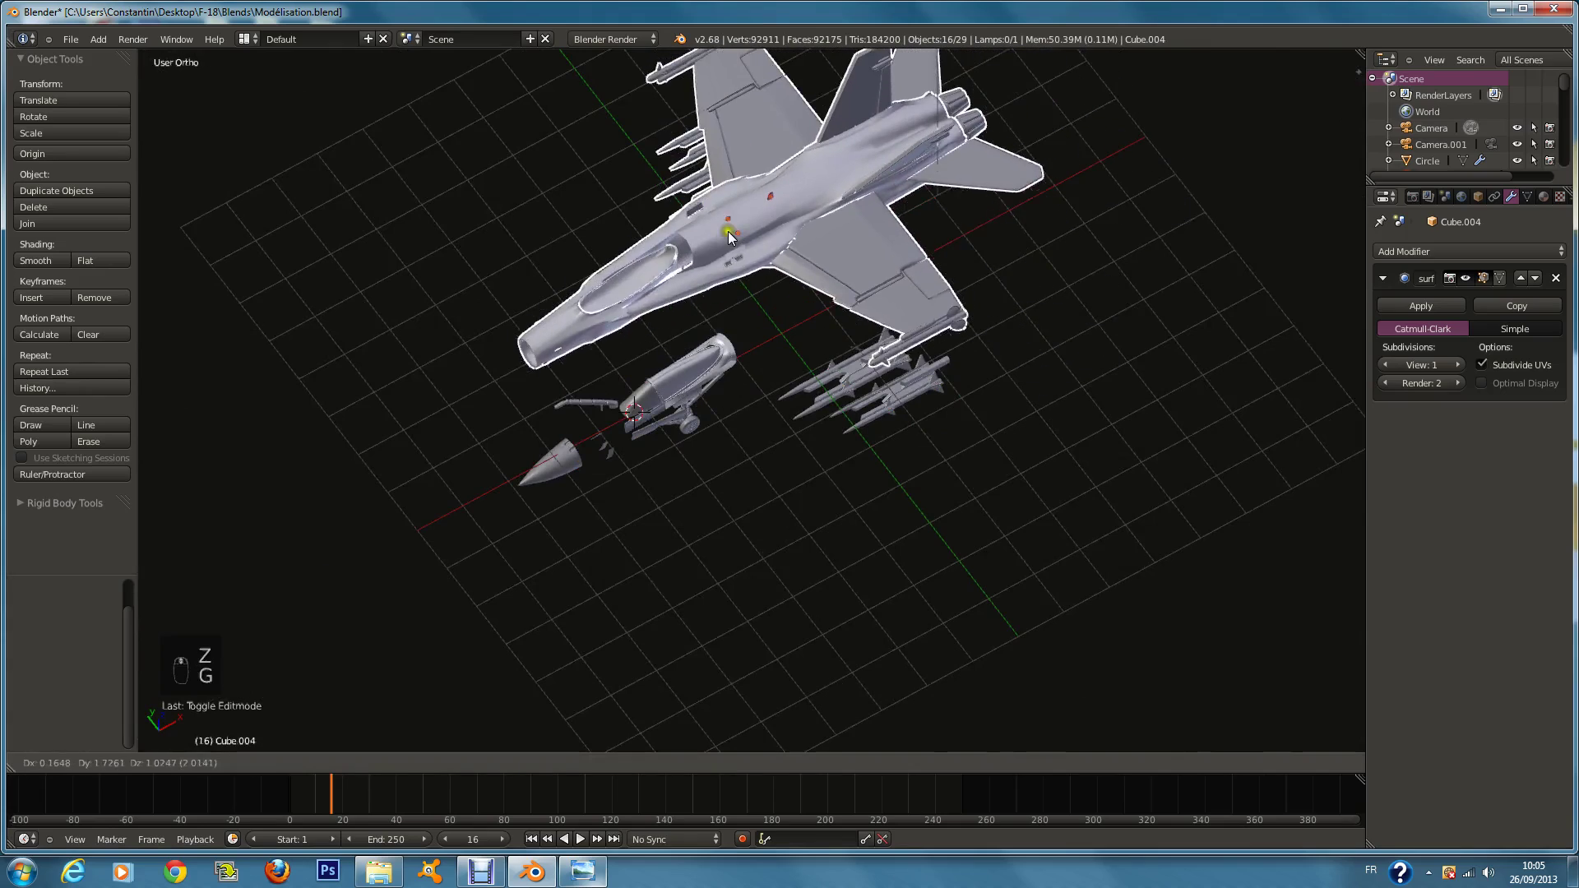
right_click(761, 268)
Step: Circle-deselect the airframe parts in wireframe view and return to solid shading
key("z")
scroll(762, 268, "up", 3)
key("c")
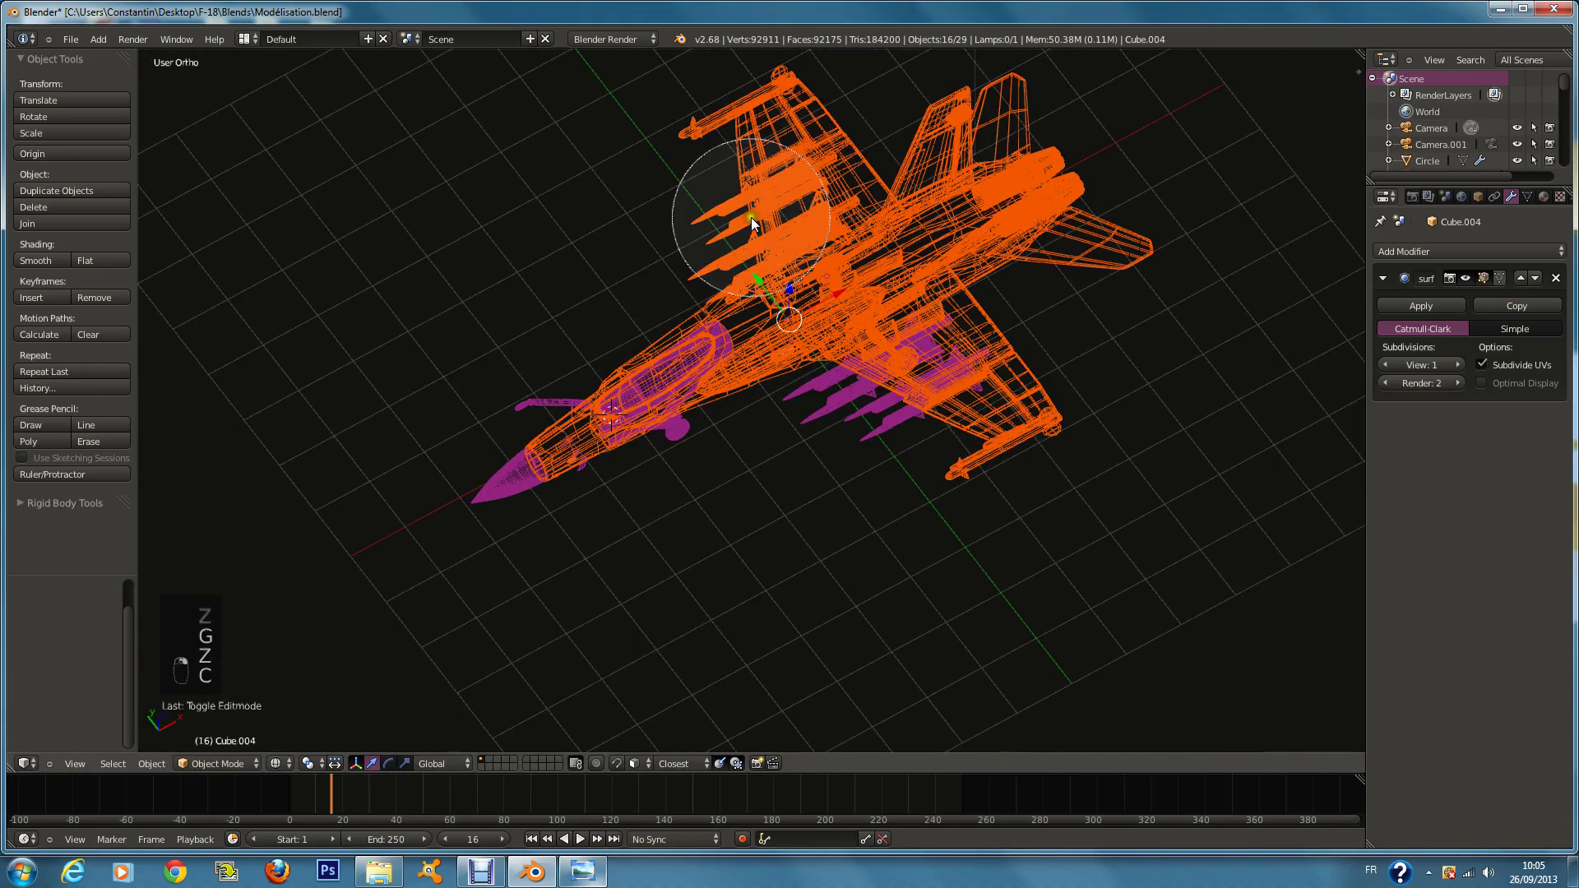
middle_click_drag(752, 217, 772, 273)
right_click(772, 274)
key("z")
scroll(792, 290, "up", 4)
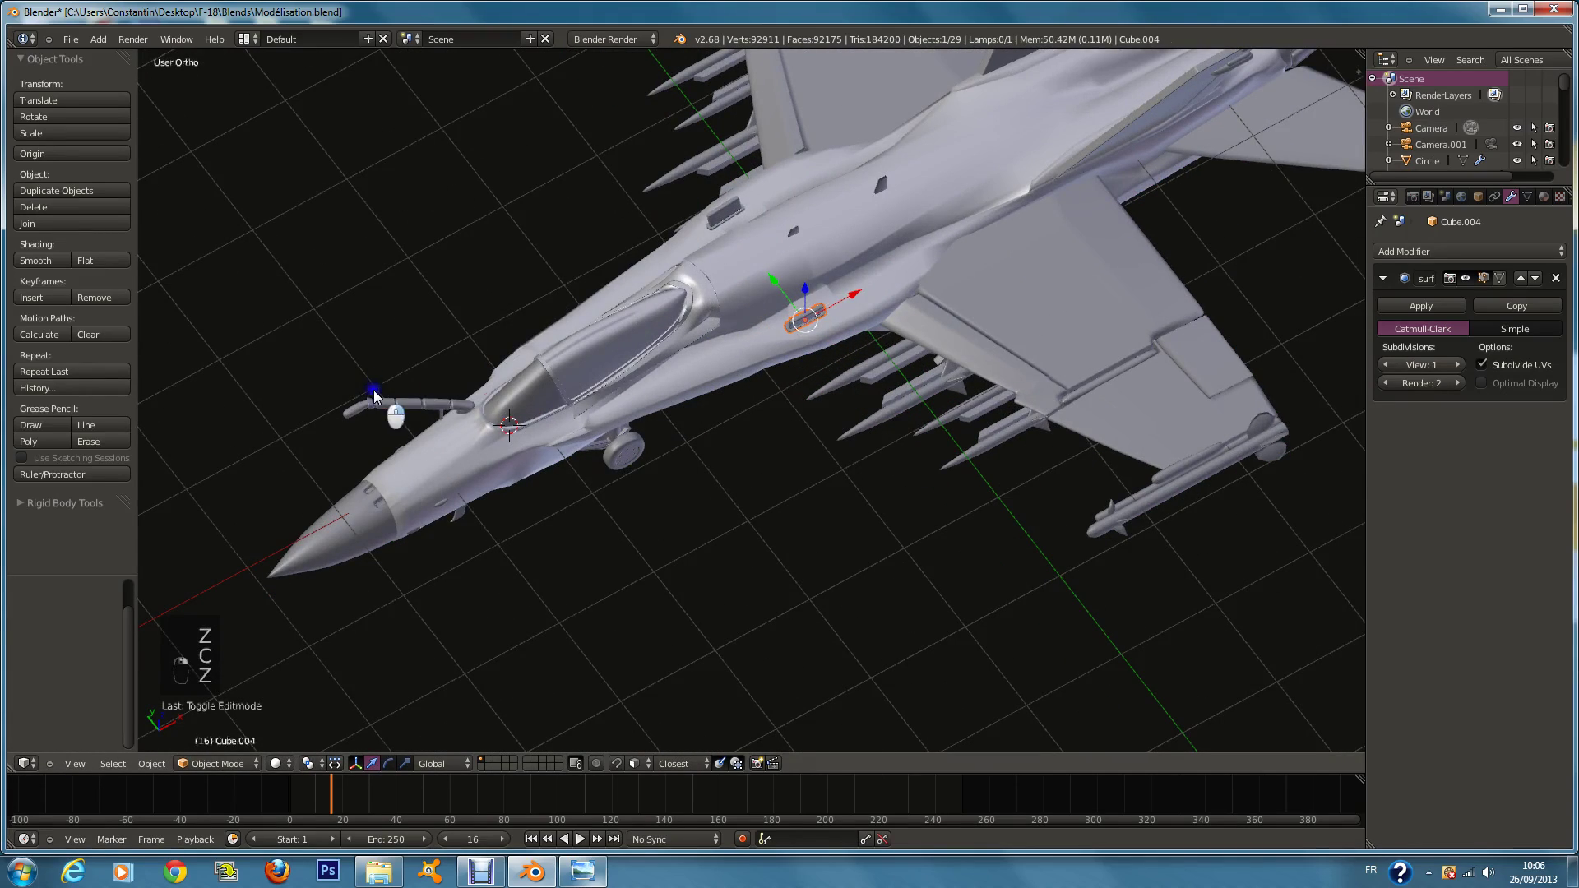
Step: Join the refuelling probe beside the cockpit to the fuselage object
key("z")
right_click(421, 431)
right_click(417, 432, "shift")
key("z")
middle_click_drag(560, 377, 564, 377)
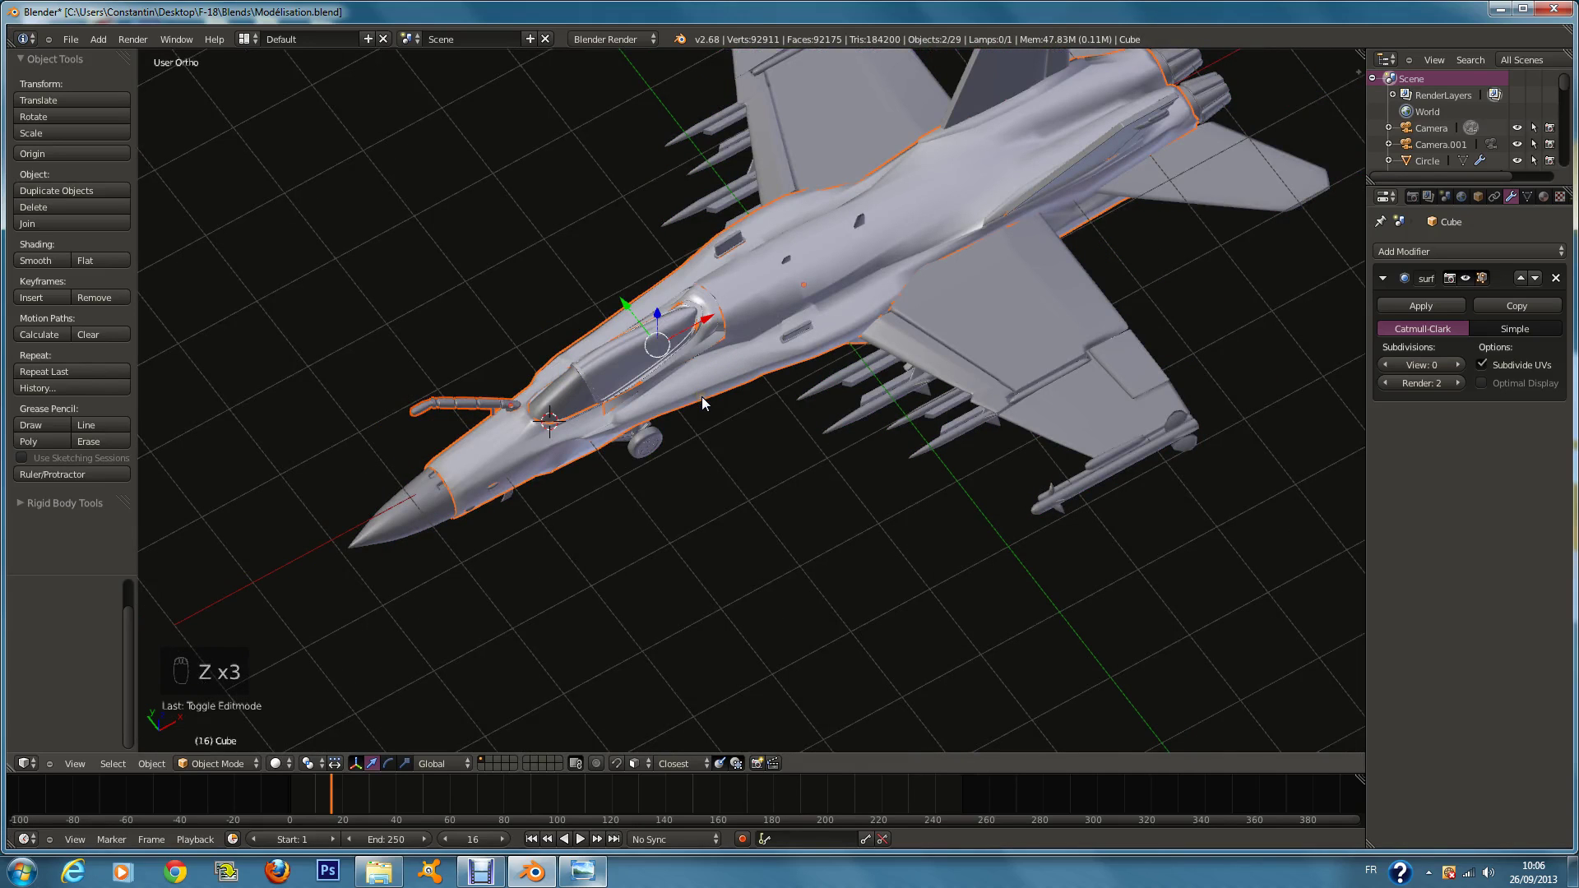
key("ctrl+j")
Step: Join the two rectangular side vents behind the cockpit to the fuselage object
scroll(703, 397, "up", 2)
right_click(728, 170)
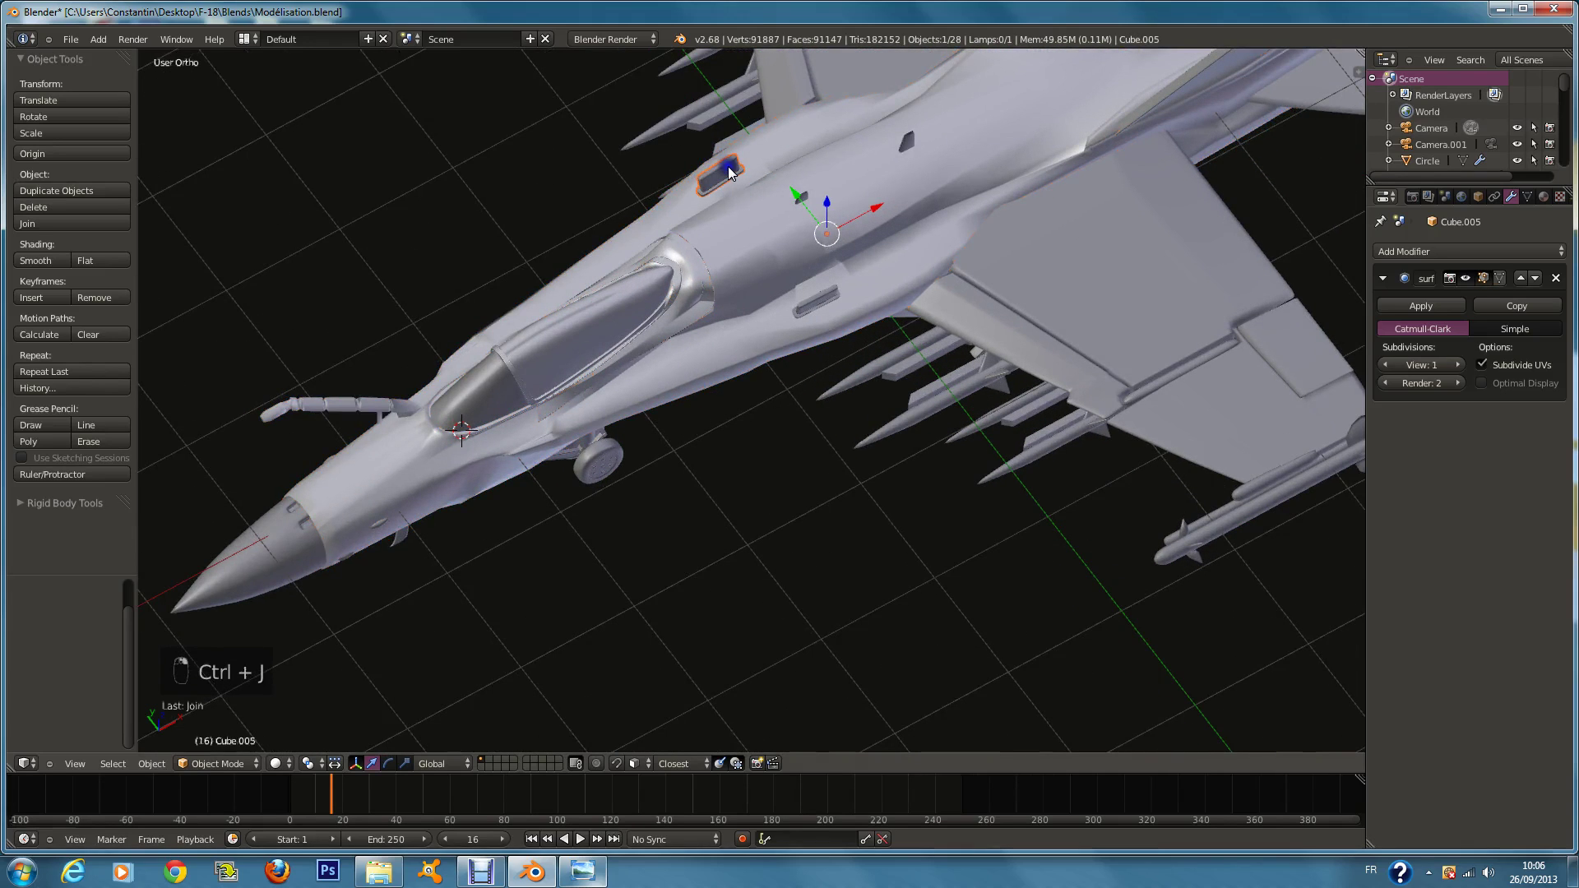
middle_click_drag(728, 170, 819, 237)
right_click(754, 318, "shift")
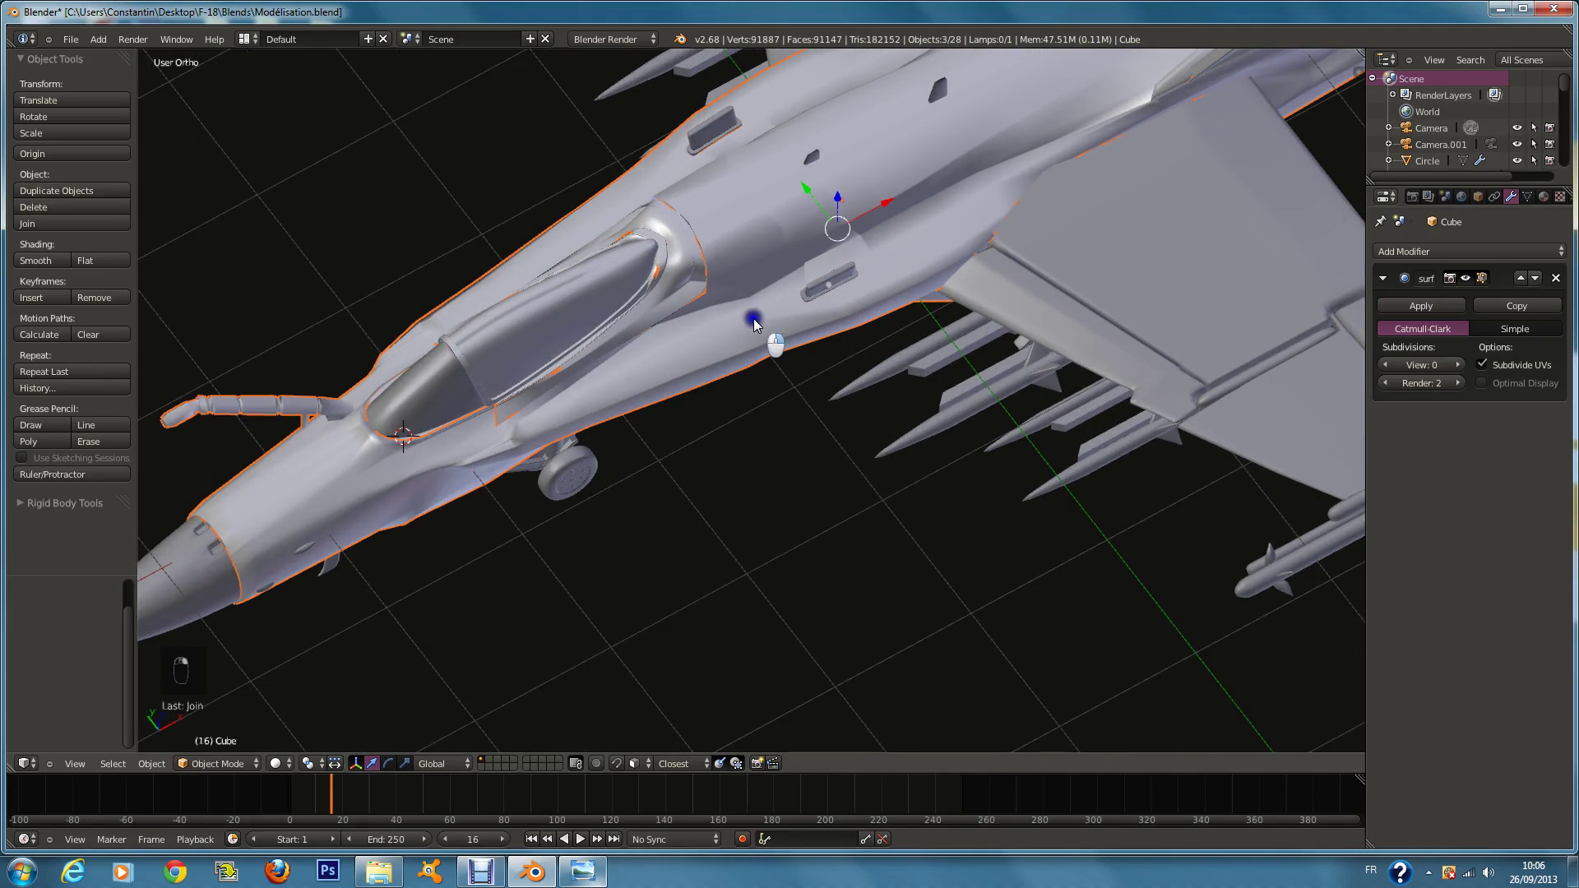
key("ctrl+j")
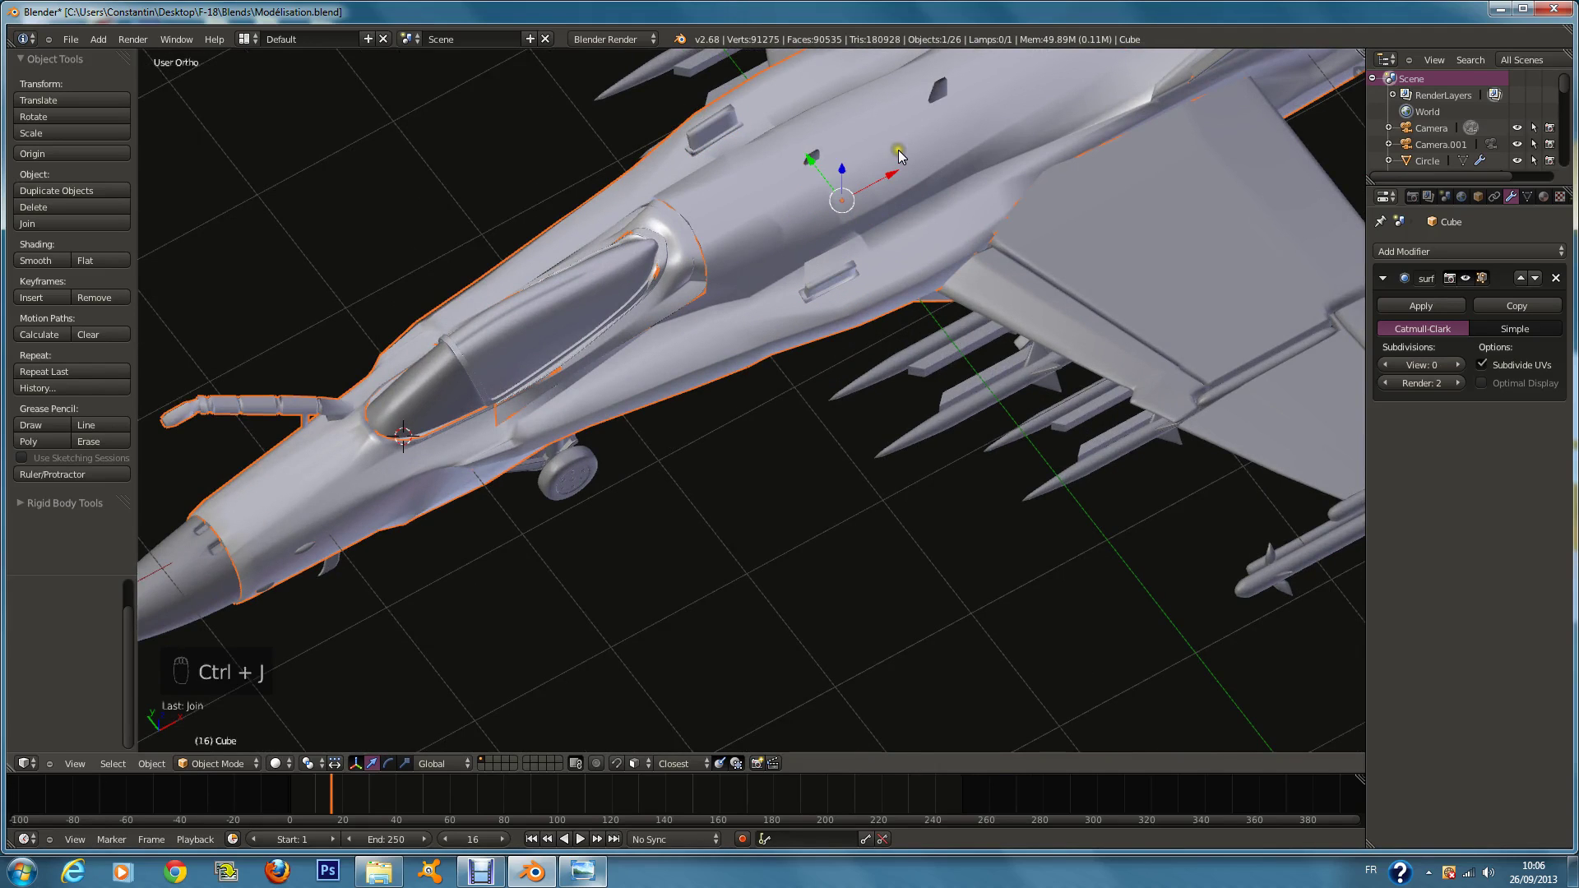
Step: Add supporting edge loops near the top and front edges of the rear blade fin on the fuselage spine
scroll(928, 156, "up", 2, "shift")
right_click(933, 152)
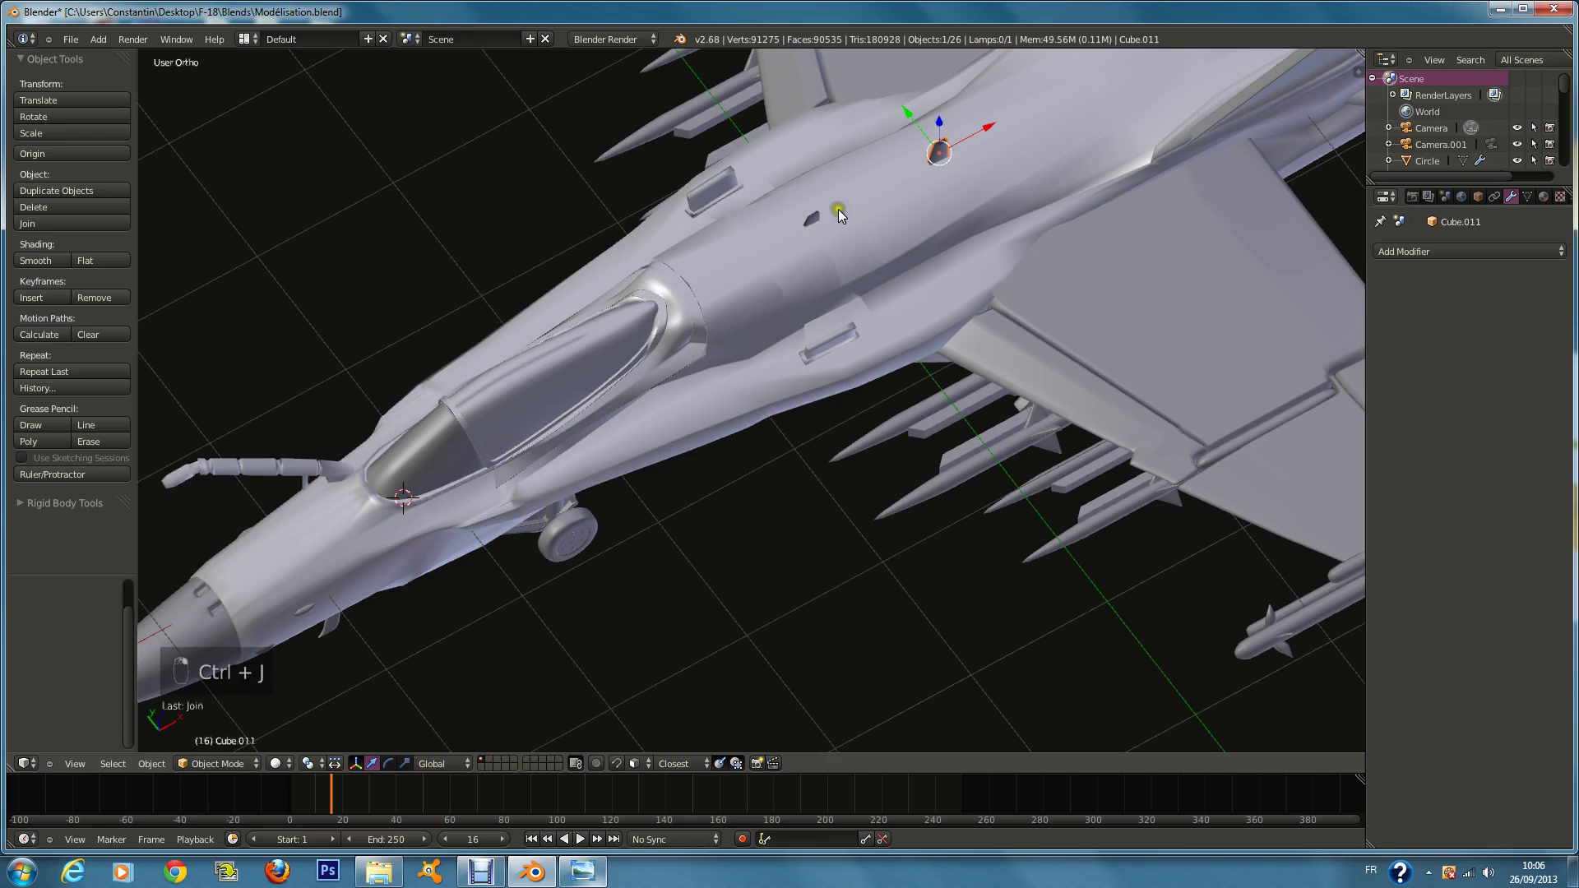
key("KP_Decimal")
key("Tab")
scroll(763, 372, "down", 3)
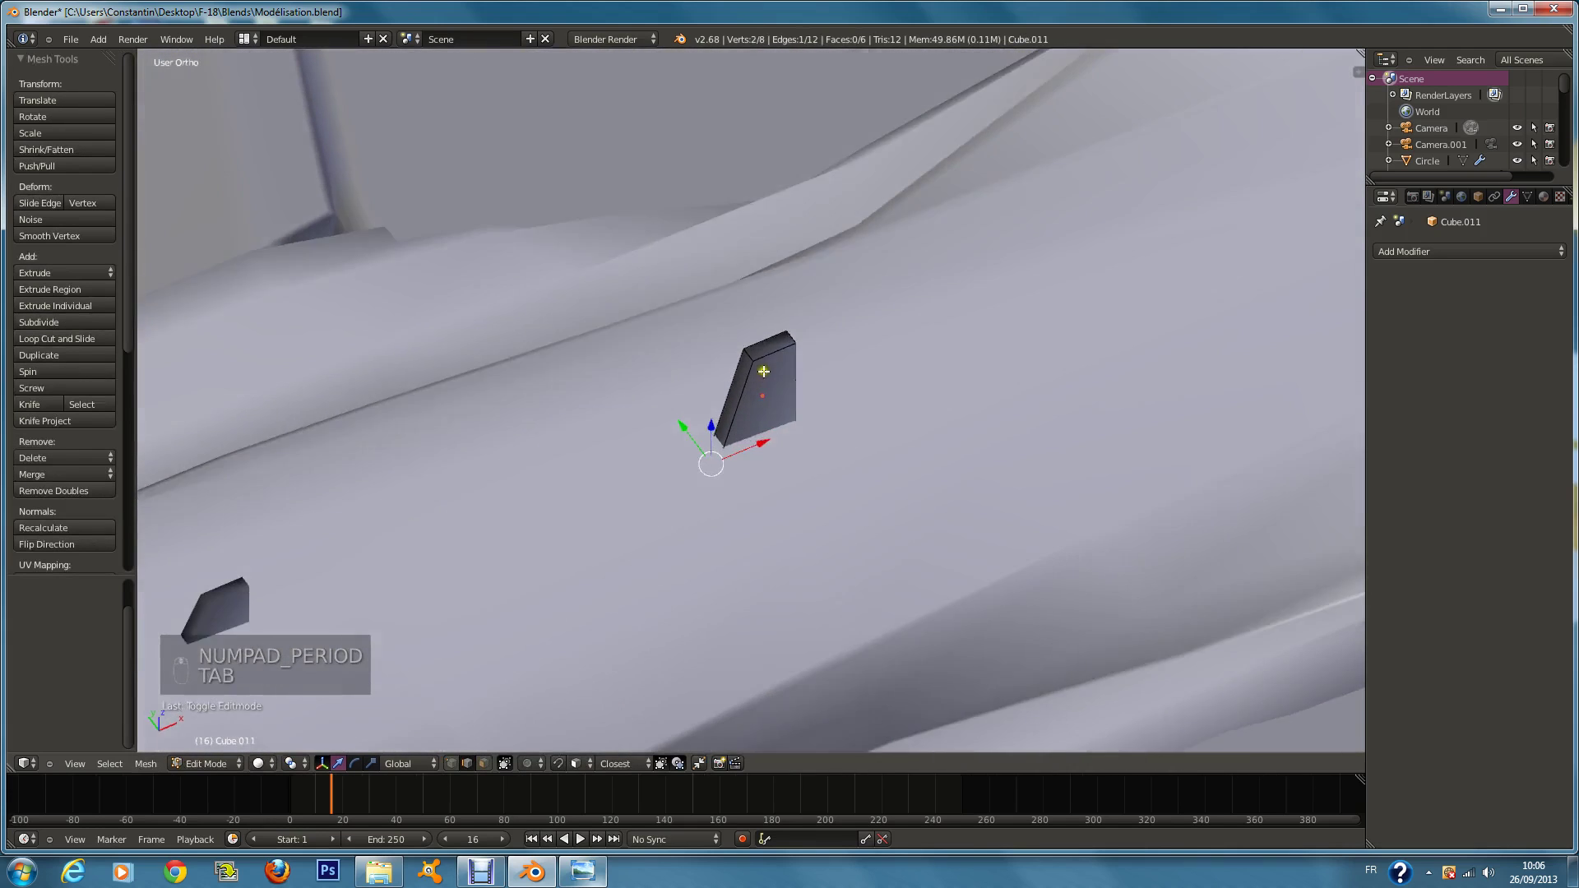
key("a")
key("a")
key("ctrl+r")
key("a")
key("ctrl+r")
left_click(662, 406)
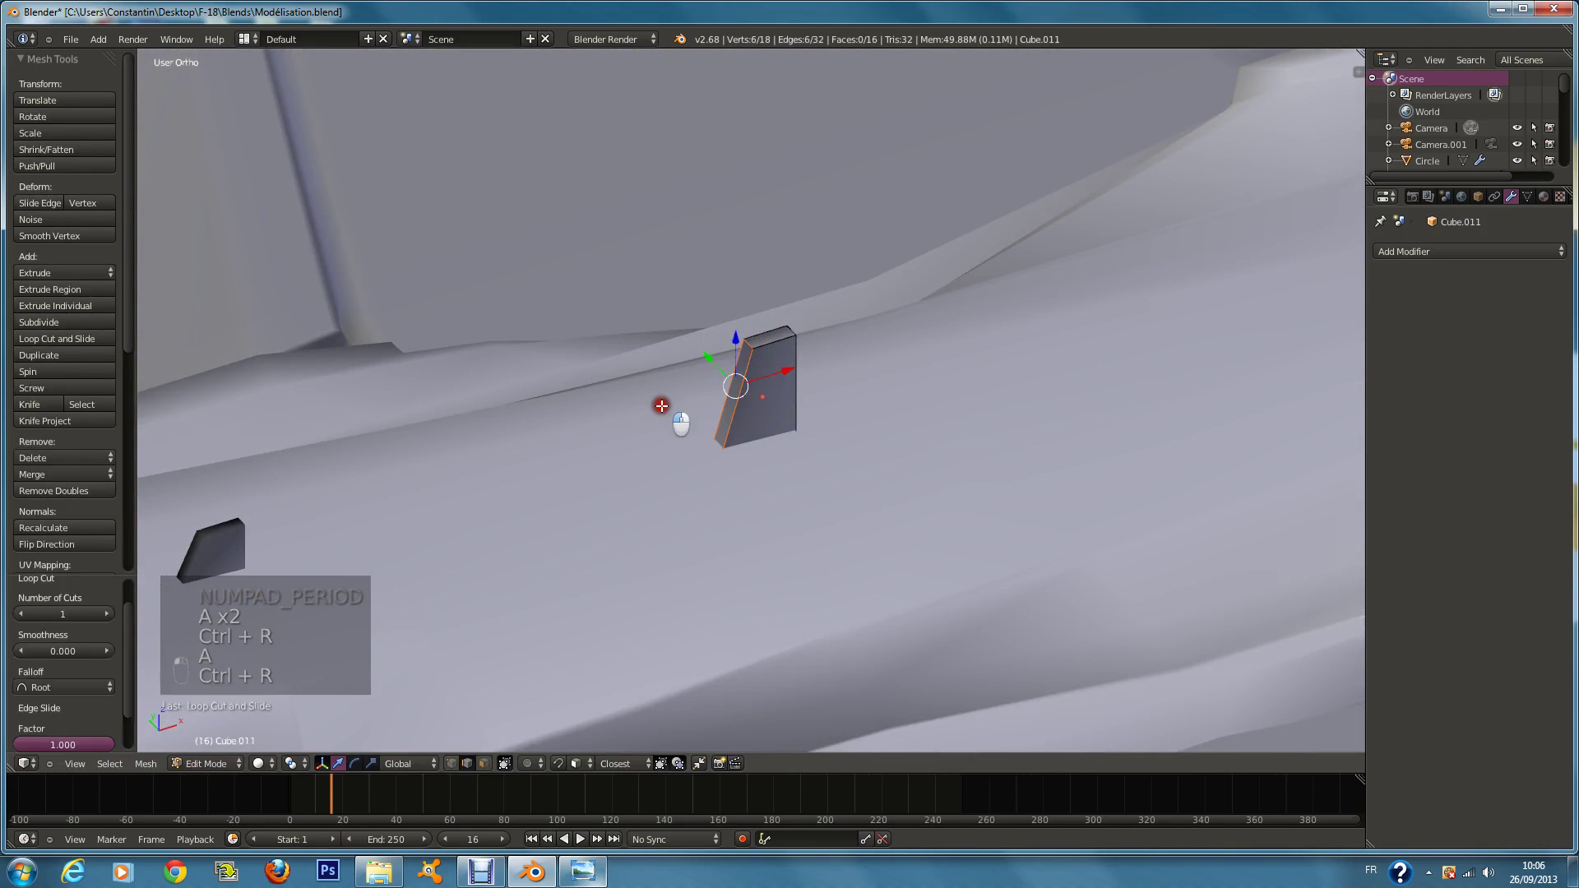
Step: Add supporting edge loops near the rear and base edges of the rear blade fin
key("a")
key("ctrl+r")
left_click(787, 353)
left_click(927, 318)
key("a")
key("ctrl+r")
left_click(757, 412)
left_click(759, 579)
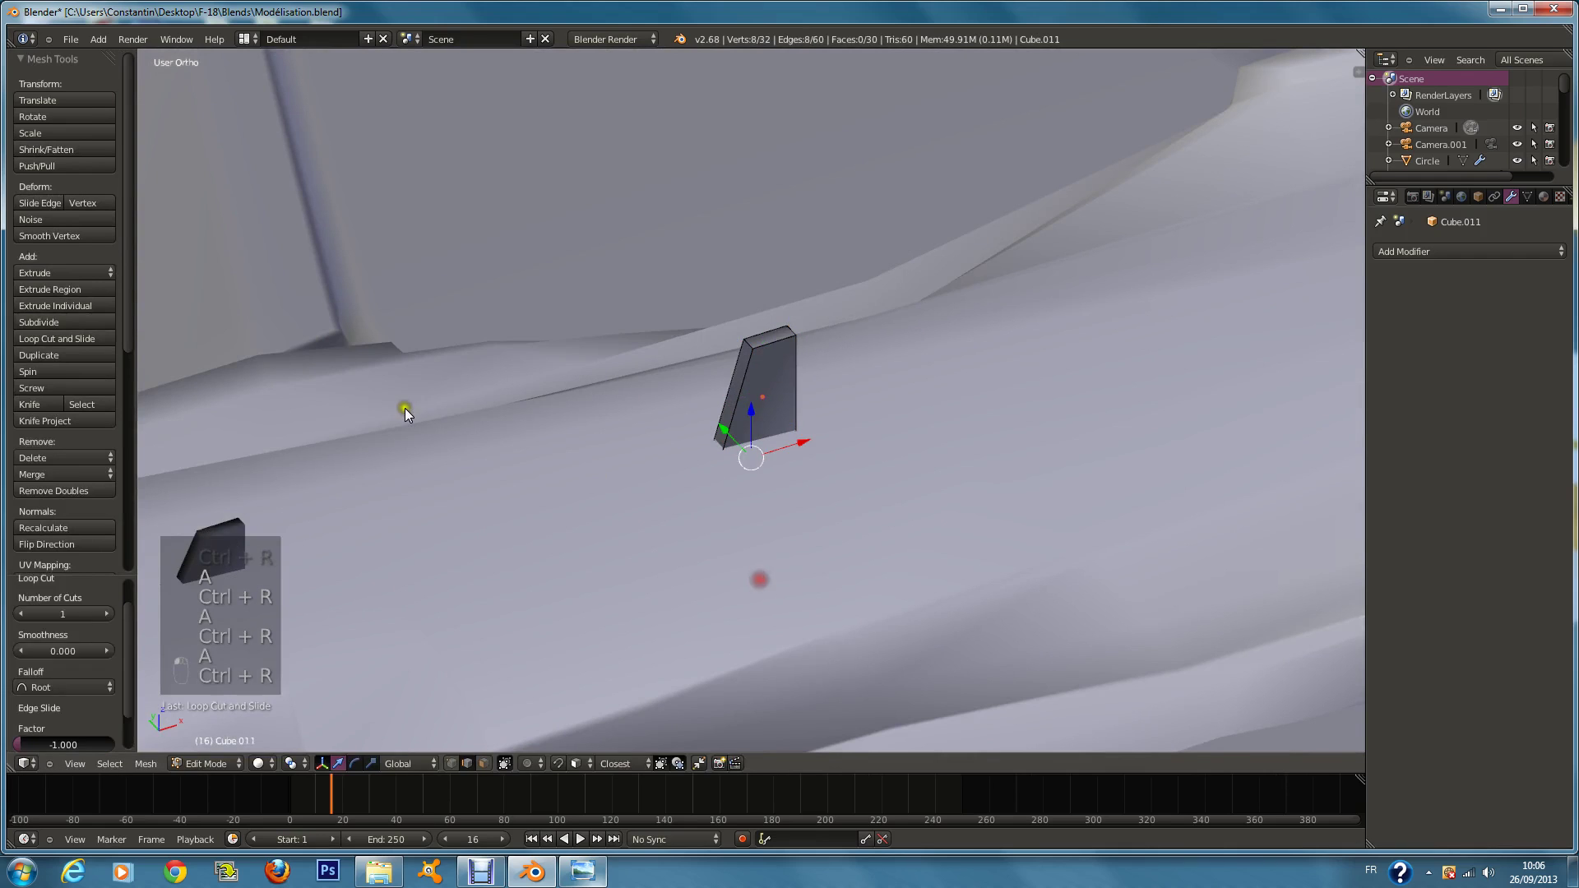
key("Tab")
Step: Add supporting edge loops near the rear and front edges of the smaller forward blade fin
middle_click_drag(404, 408, 319, 502)
right_click(321, 502)
key("ctrl+r")
left_click(306, 511)
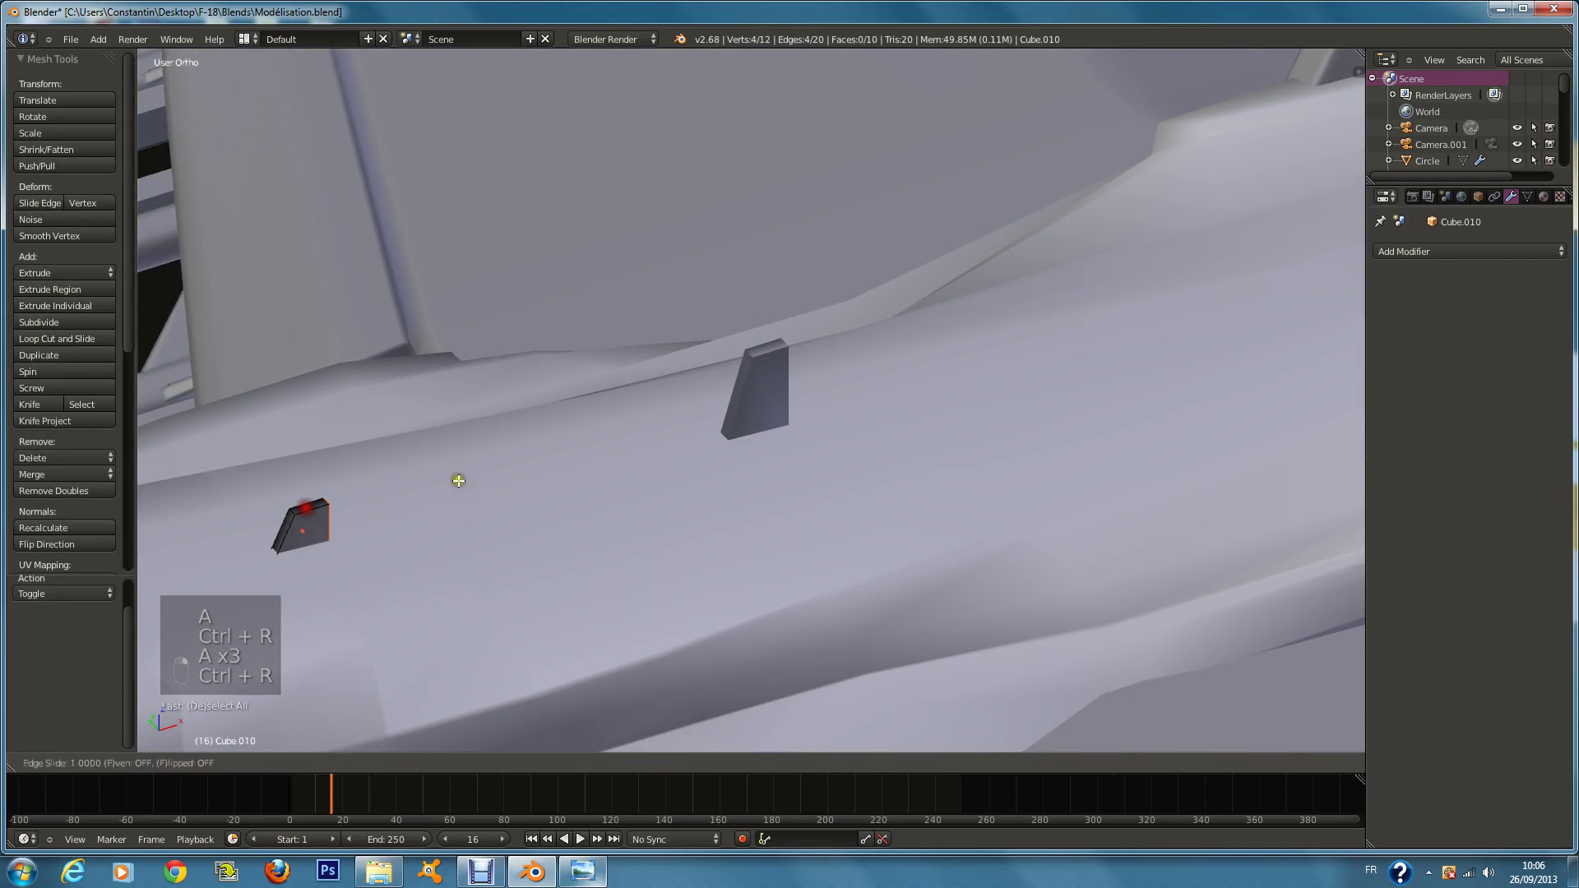
left_click(458, 480)
key("a")
key("ctrl+r")
left_click(308, 504)
left_click(227, 536)
Step: Add supporting edge loops near the top and base edges of the smaller forward blade fin
key("a")
key("ctrl+r")
left_click(277, 541)
left_click(300, 462)
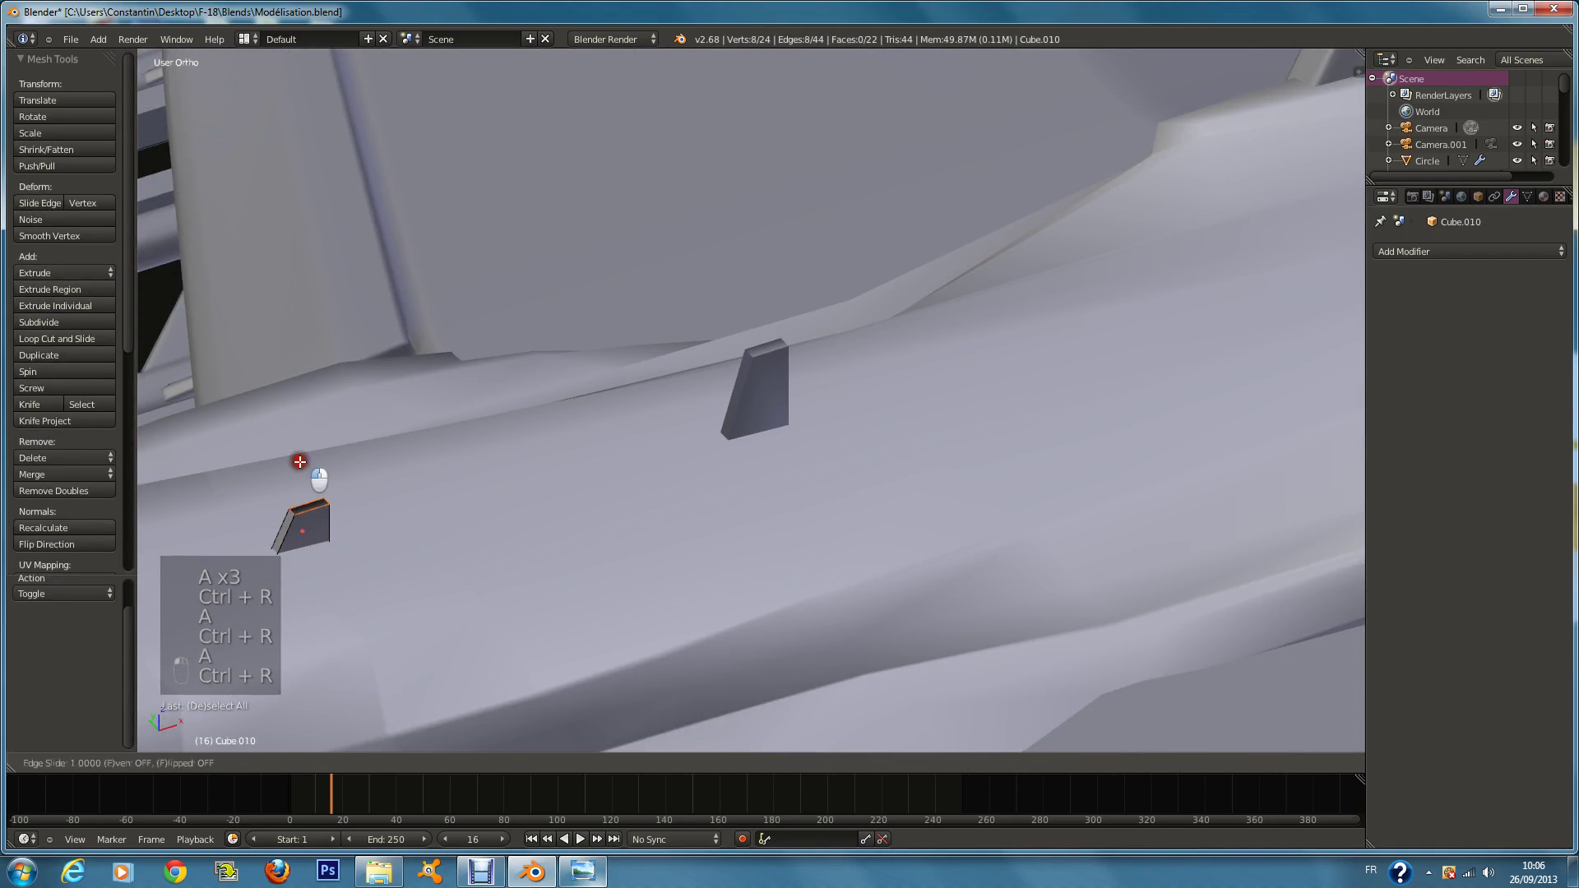
key("ctrl+r")
left_click(297, 526)
left_click(296, 621)
key("Tab")
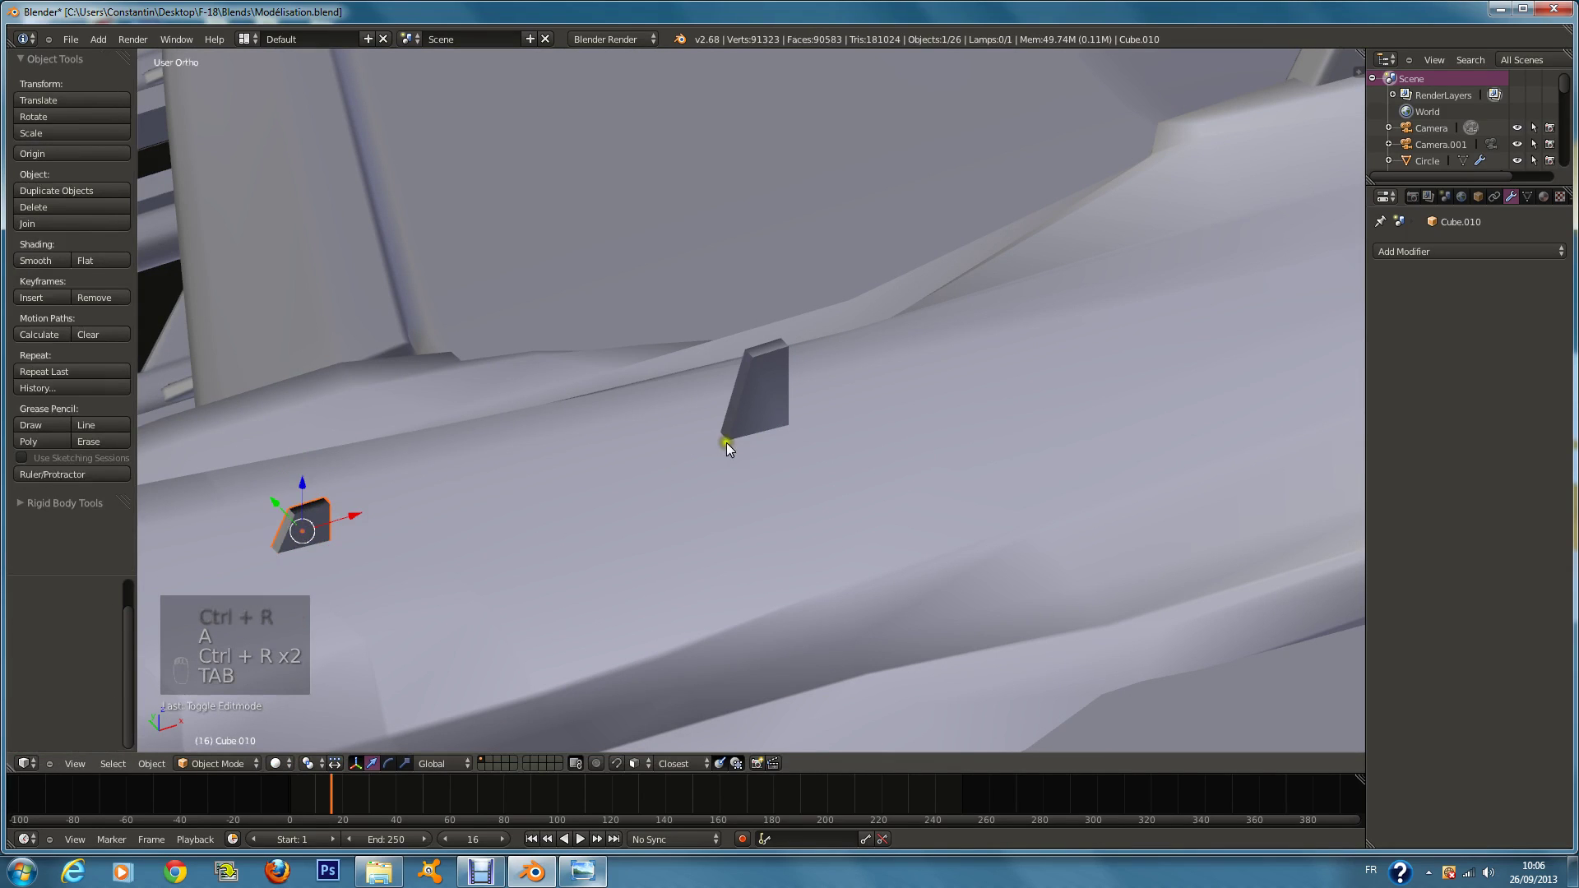
Step: Join both blade fins on the spine to the fuselage object and check the combined mesh
right_click(746, 377, "shift")
scroll(747, 377, "down", 4)
middle_click_drag(369, 485, 448, 490, "shift")
right_click(448, 490, "shift")
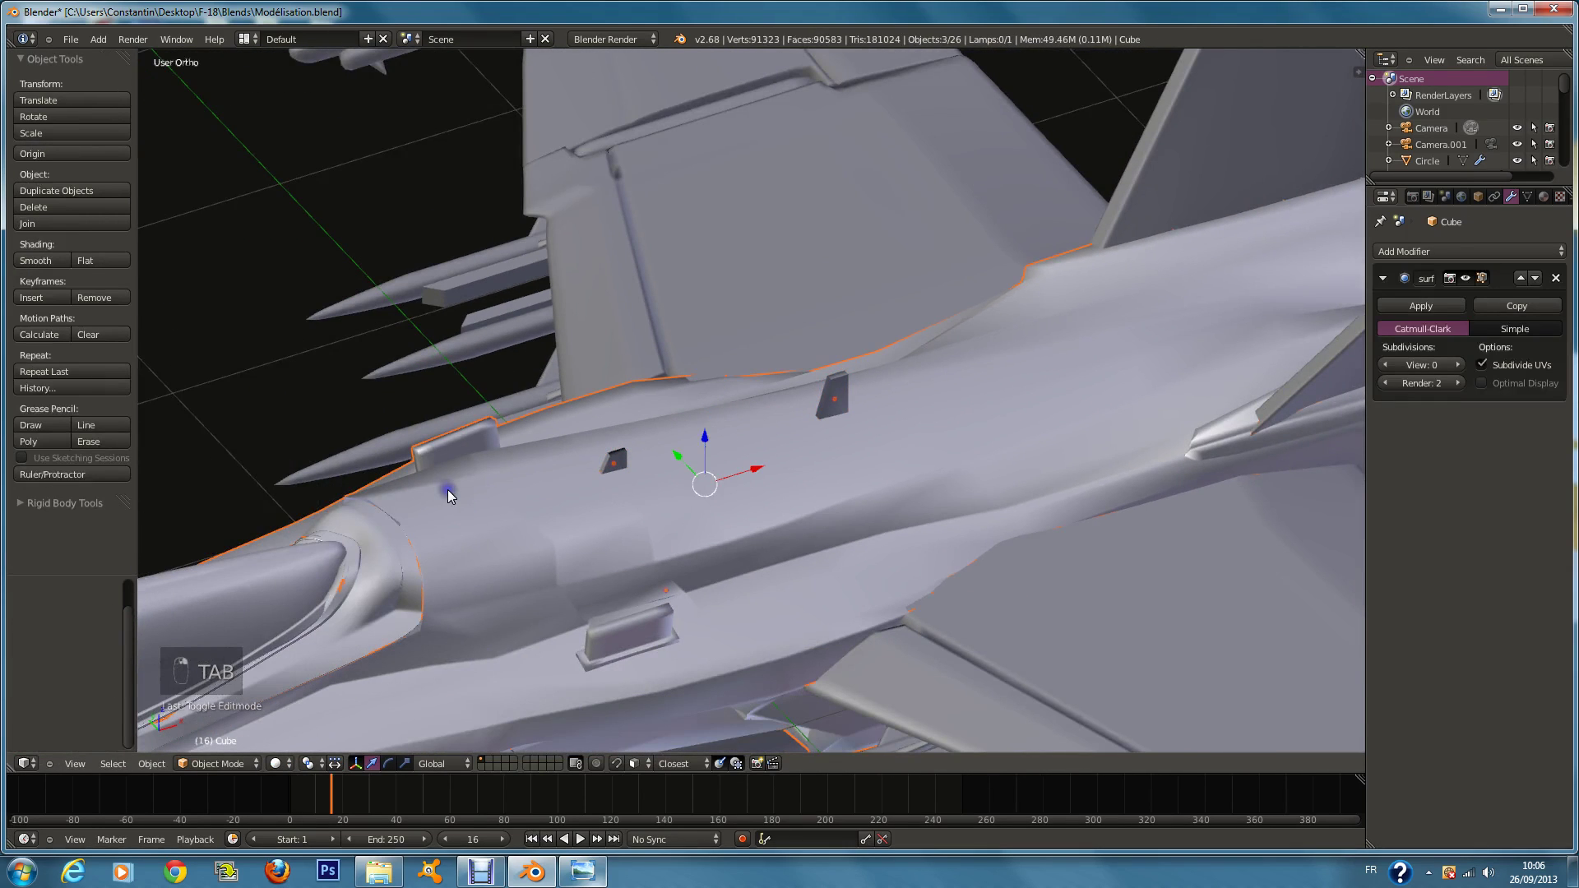
key("ctrl+j")
scroll(448, 491, "down", 4)
key("Tab")
key("Tab")
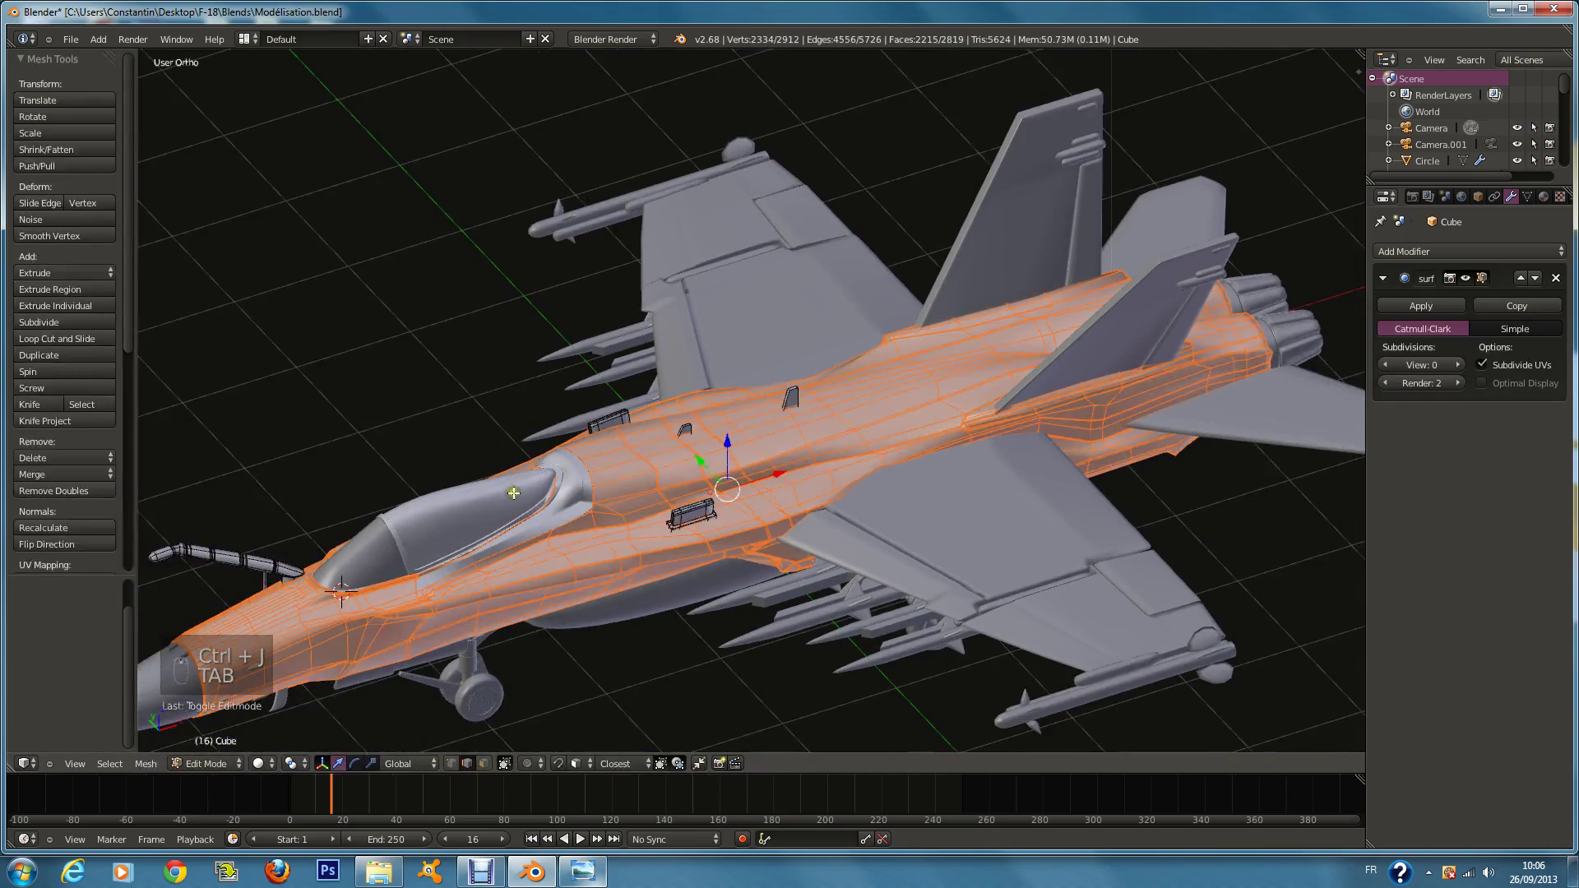
scroll(563, 503, "up", 2)
key("Tab")
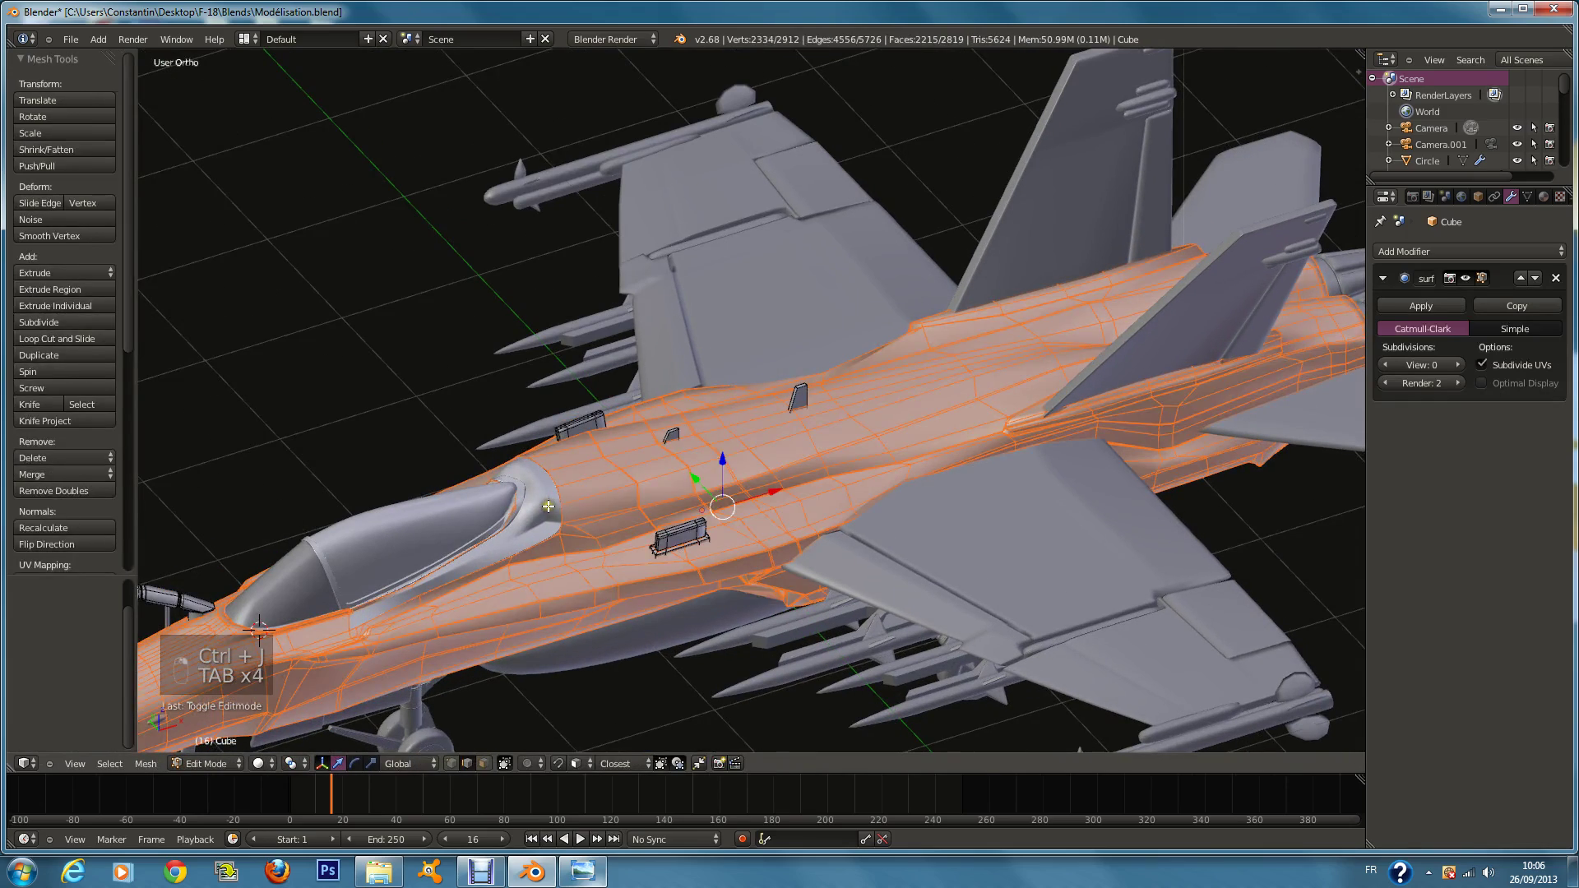
key("Tab")
Step: Check the rear fairing within the canopy object's mesh and apply the canopy object's Mirror modifier
right_click(491, 496)
key("z")
key("Tab")
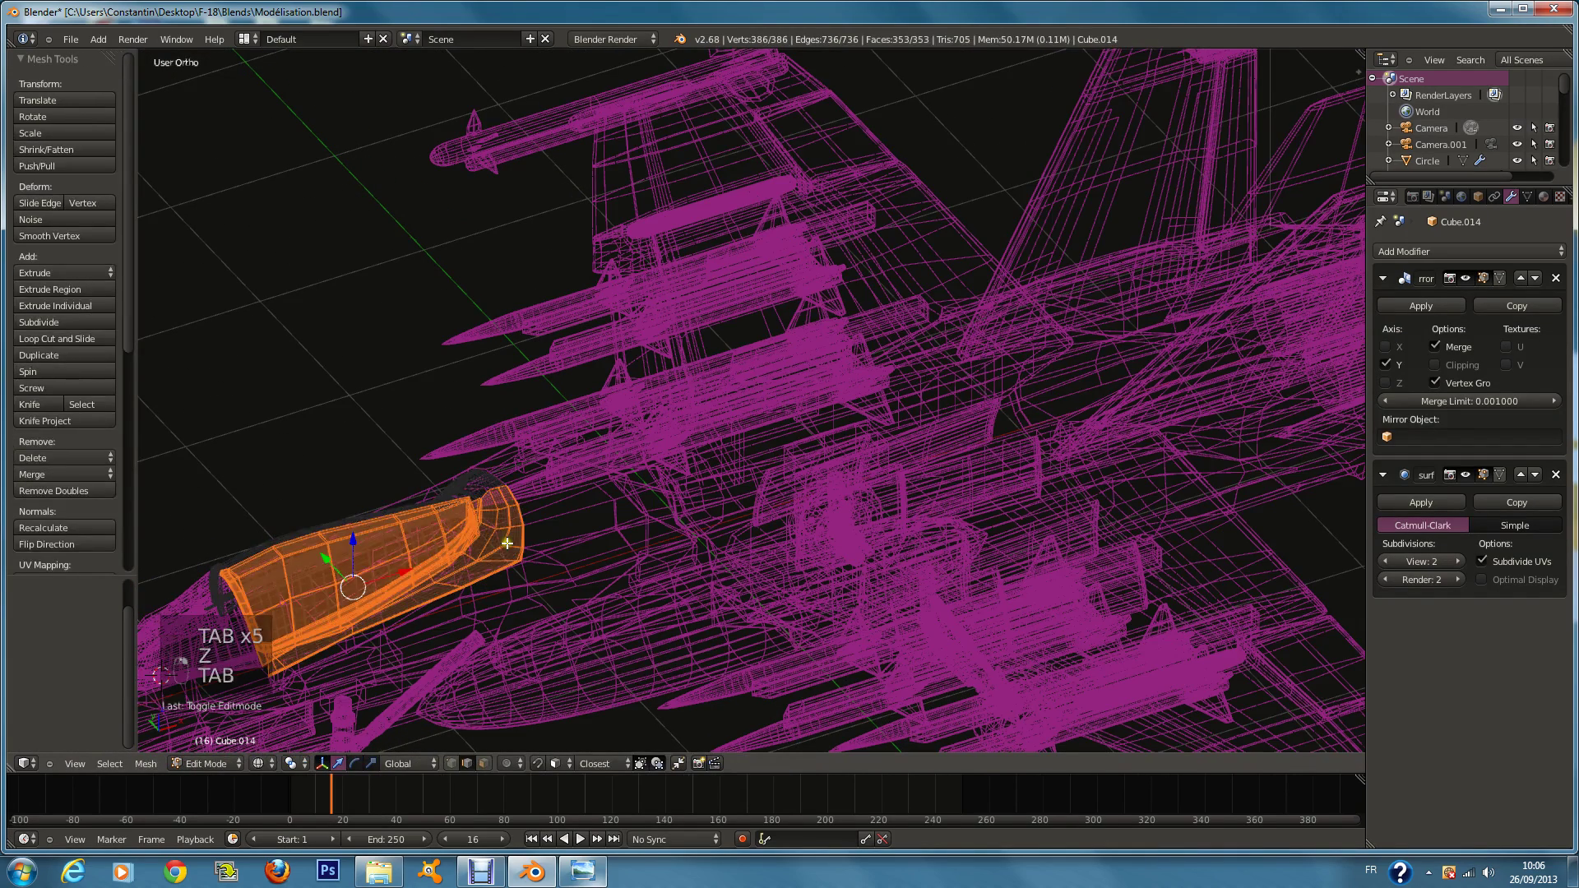
key("z")
key("l")
middle_click_drag(507, 538, 535, 518)
key("g")
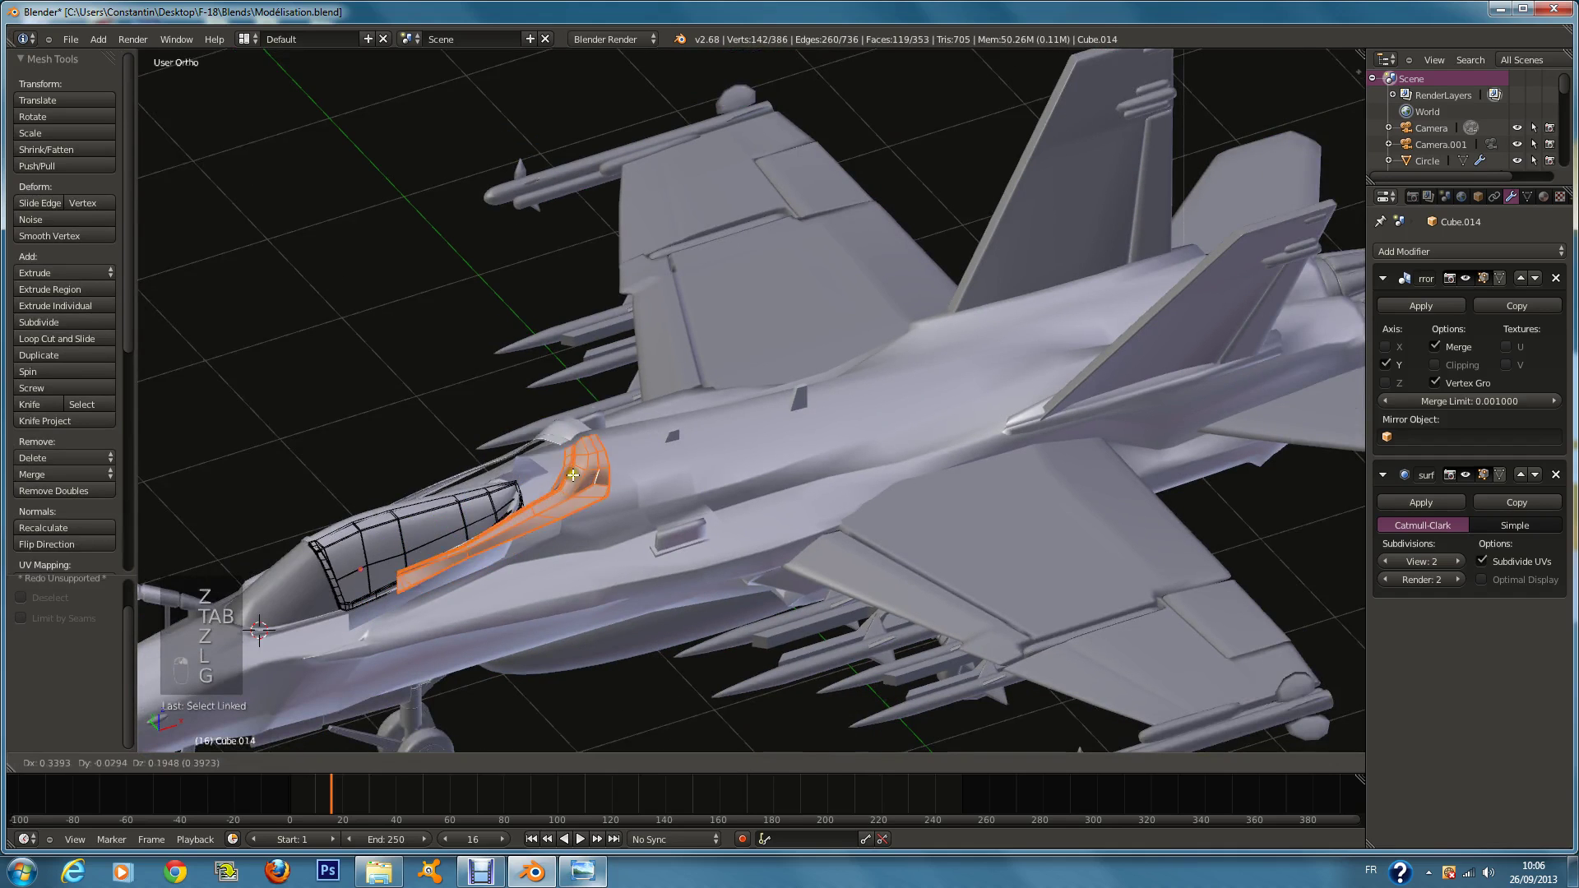
right_click(569, 486)
key("Tab")
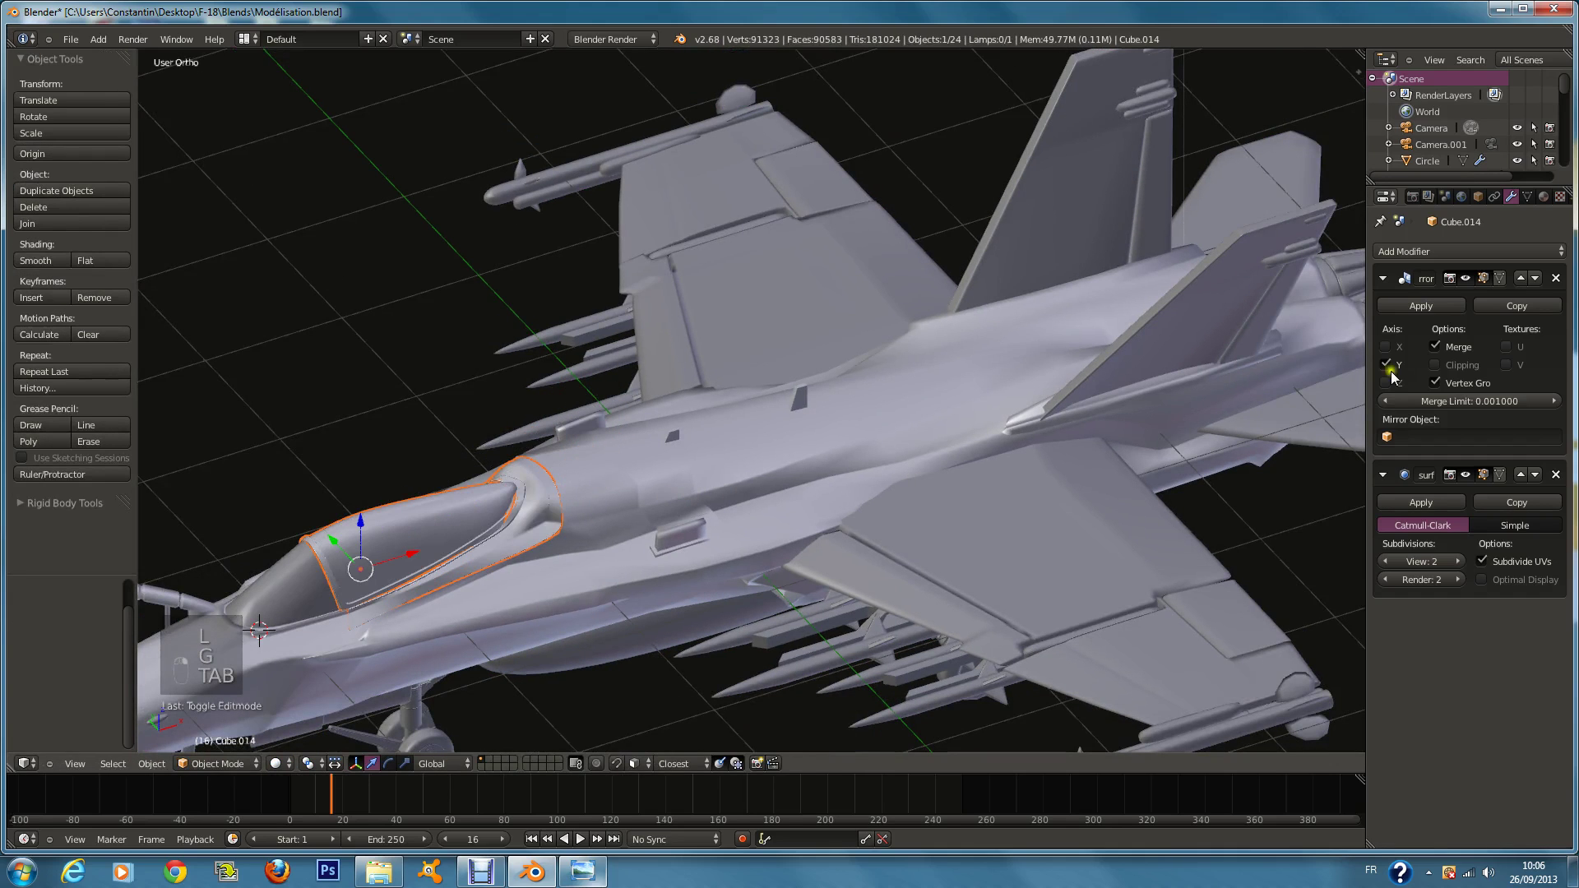
left_click(1422, 306)
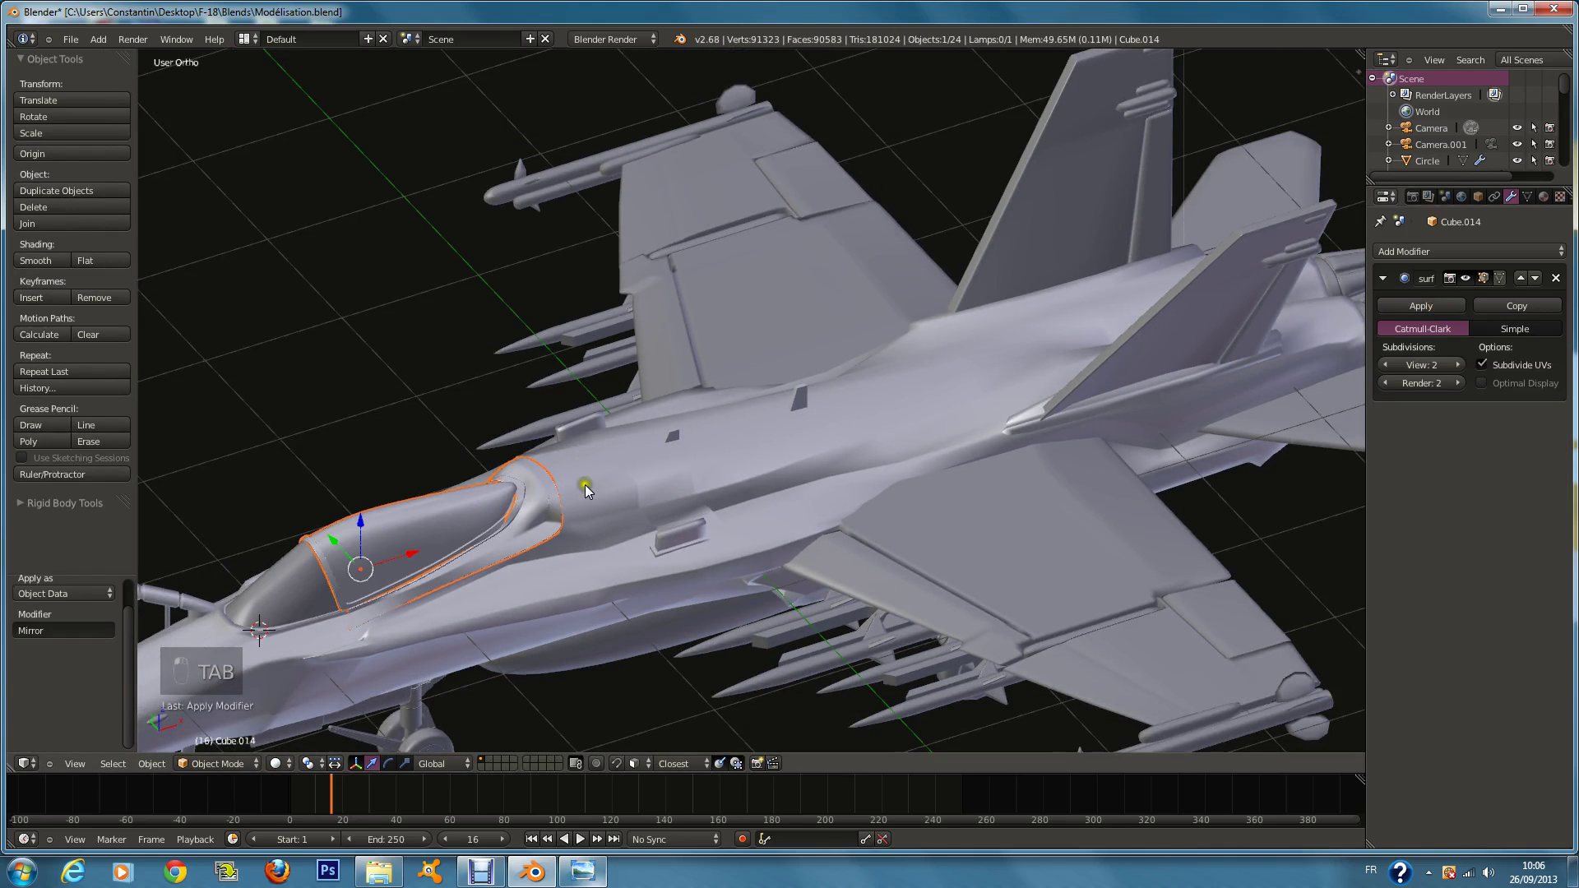
Step: Separate the fairing around the rear of the canopy into its own object
key("Tab")
key("l")
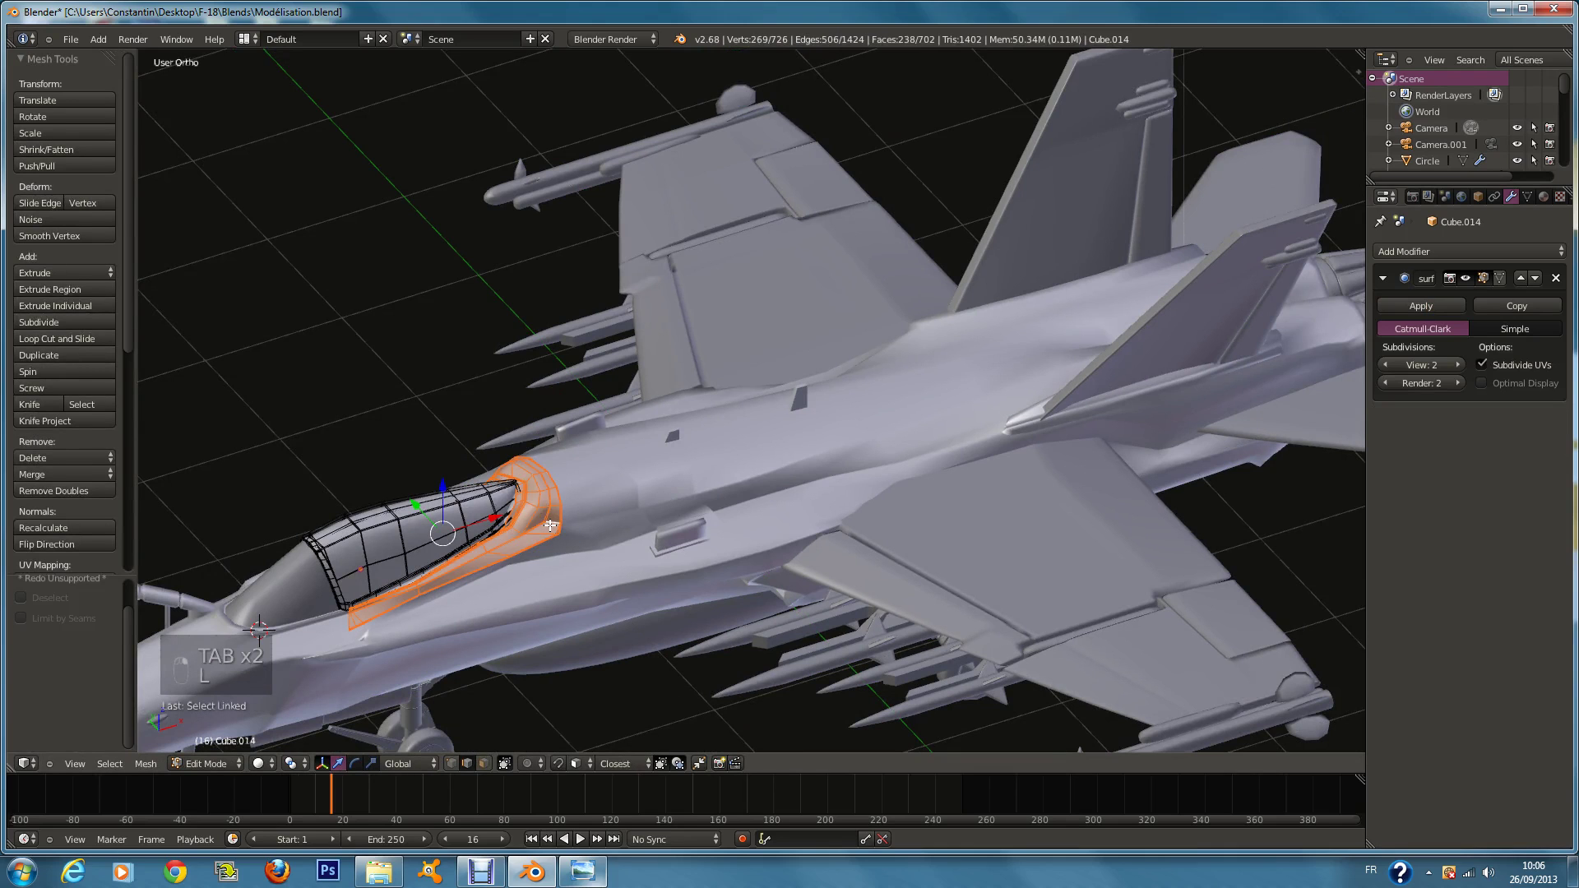
key("p")
left_click(551, 526)
key("Tab")
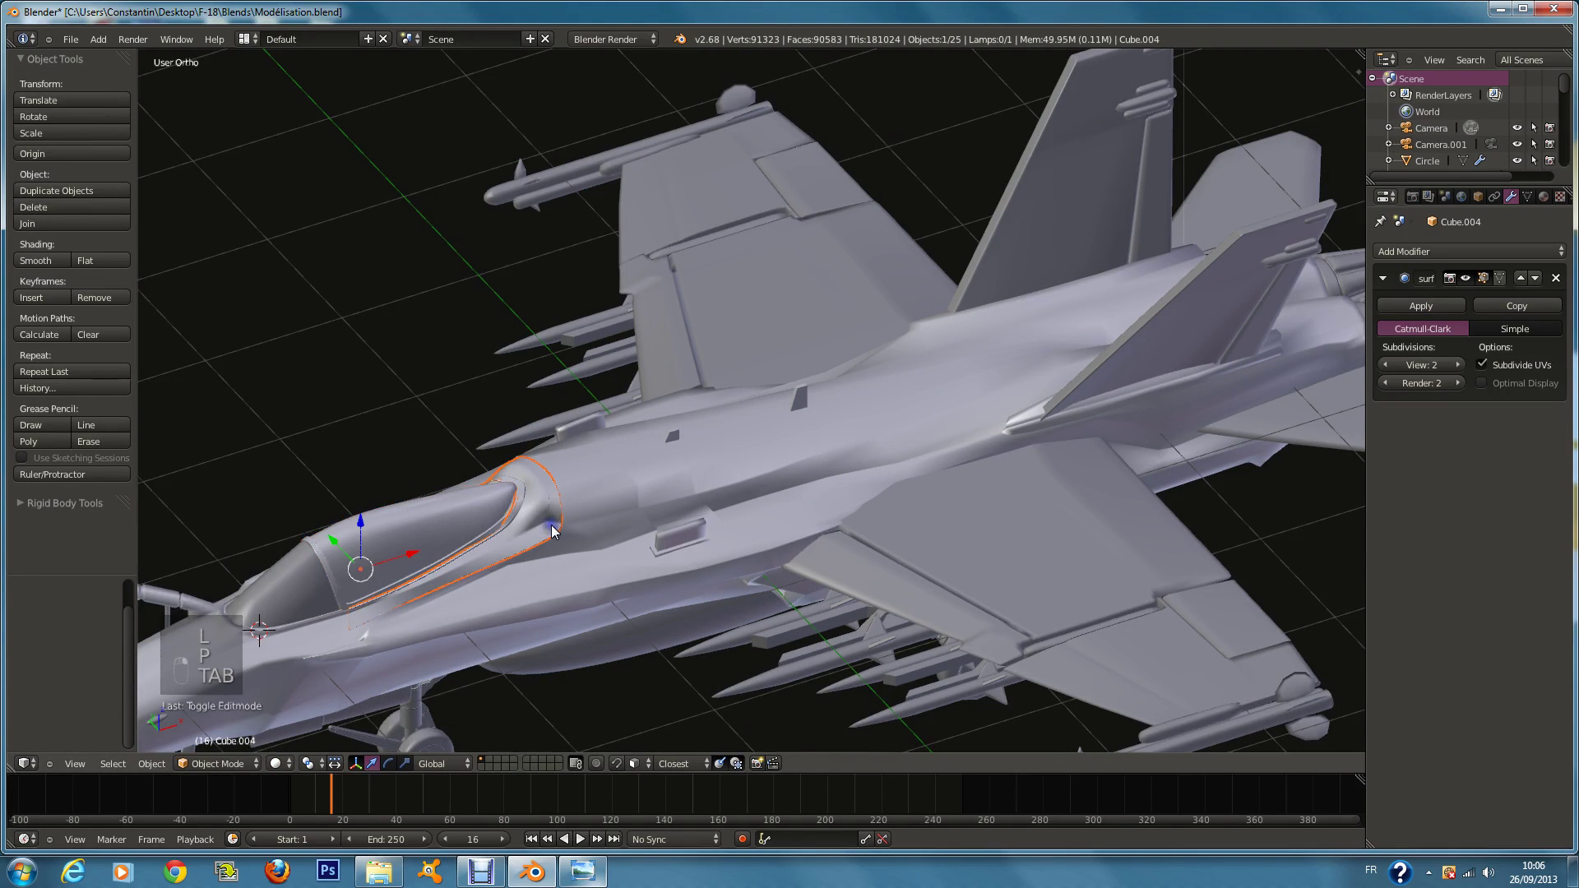
middle_click_drag(551, 525, 580, 496)
key("g")
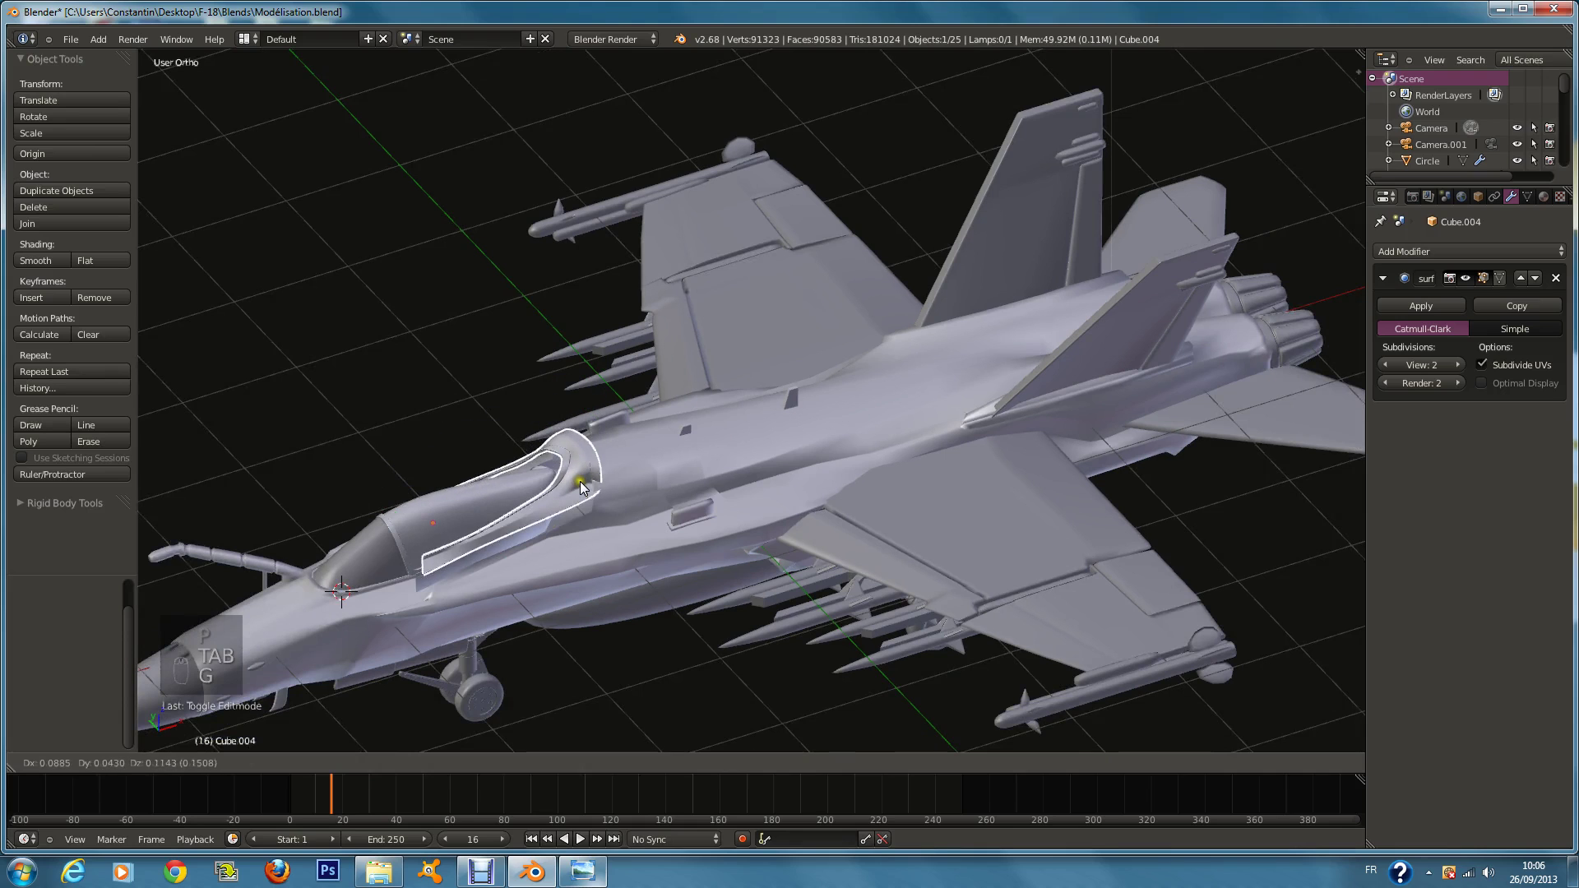
right_click(580, 487)
scroll(568, 496, "up", 2)
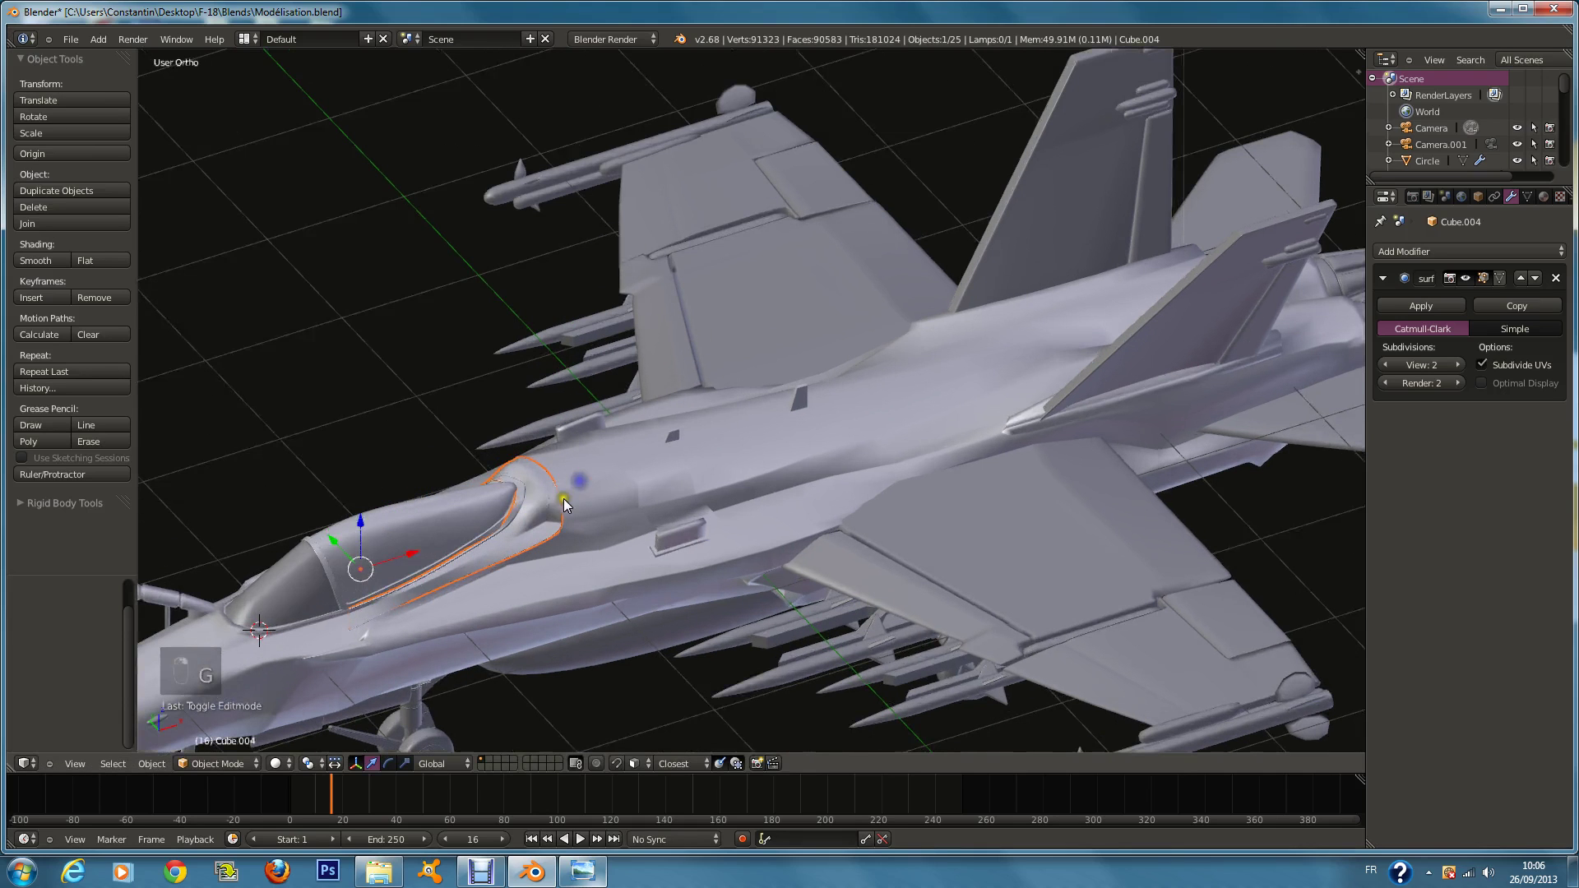
Step: Separate the canopy's frame strips from the glass mesh into their own object
right_click(514, 518)
scroll(500, 521, "up", 1)
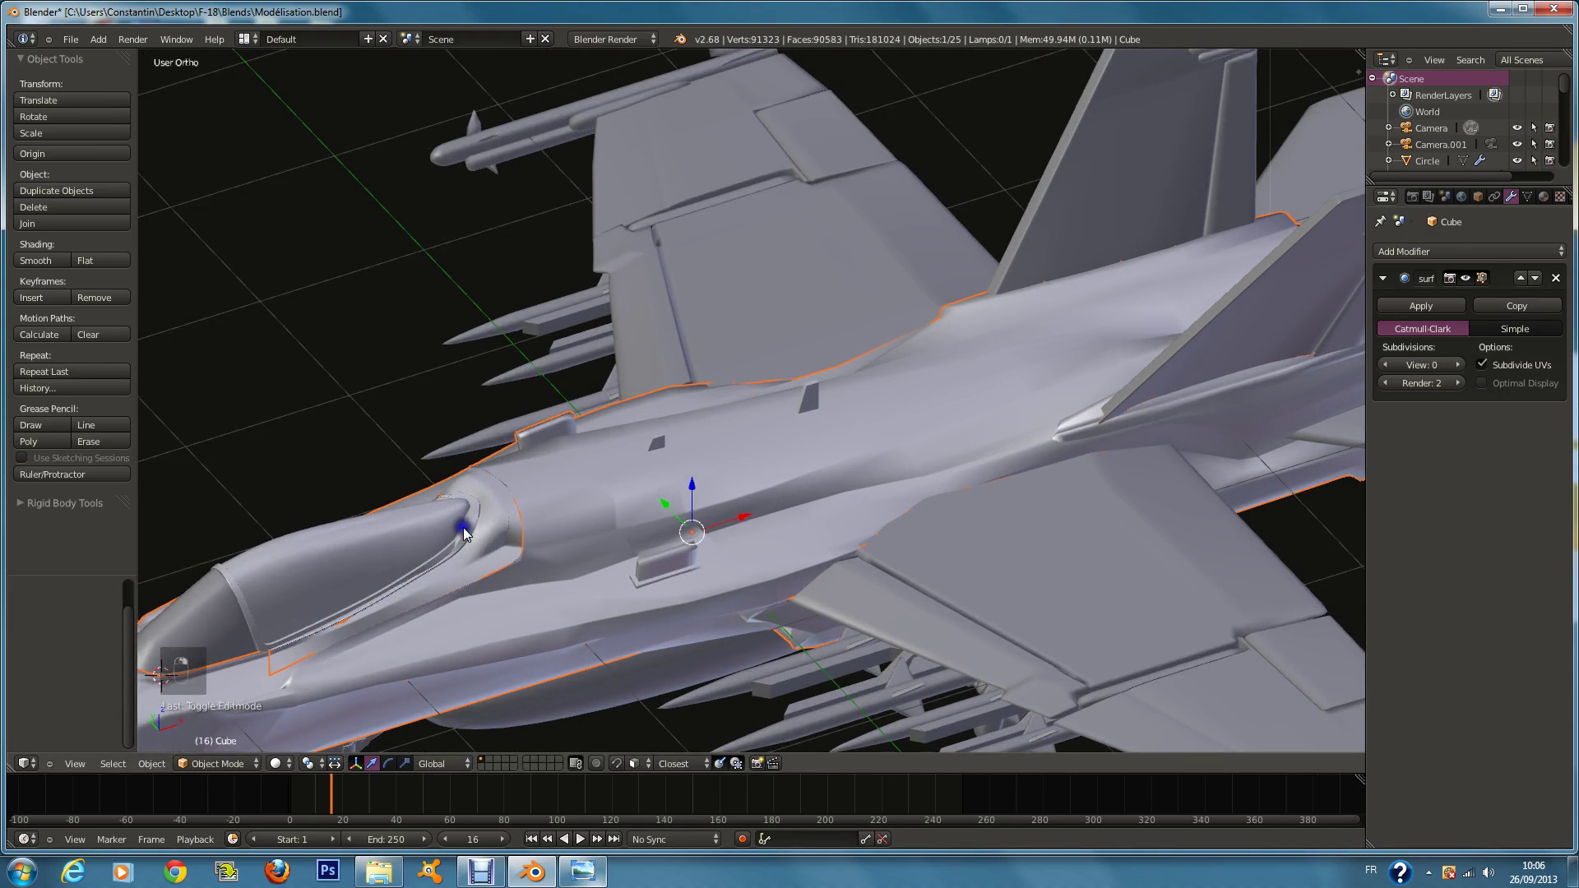
right_click(465, 533)
scroll(465, 533, "down", 1)
key("Tab")
key("Tab")
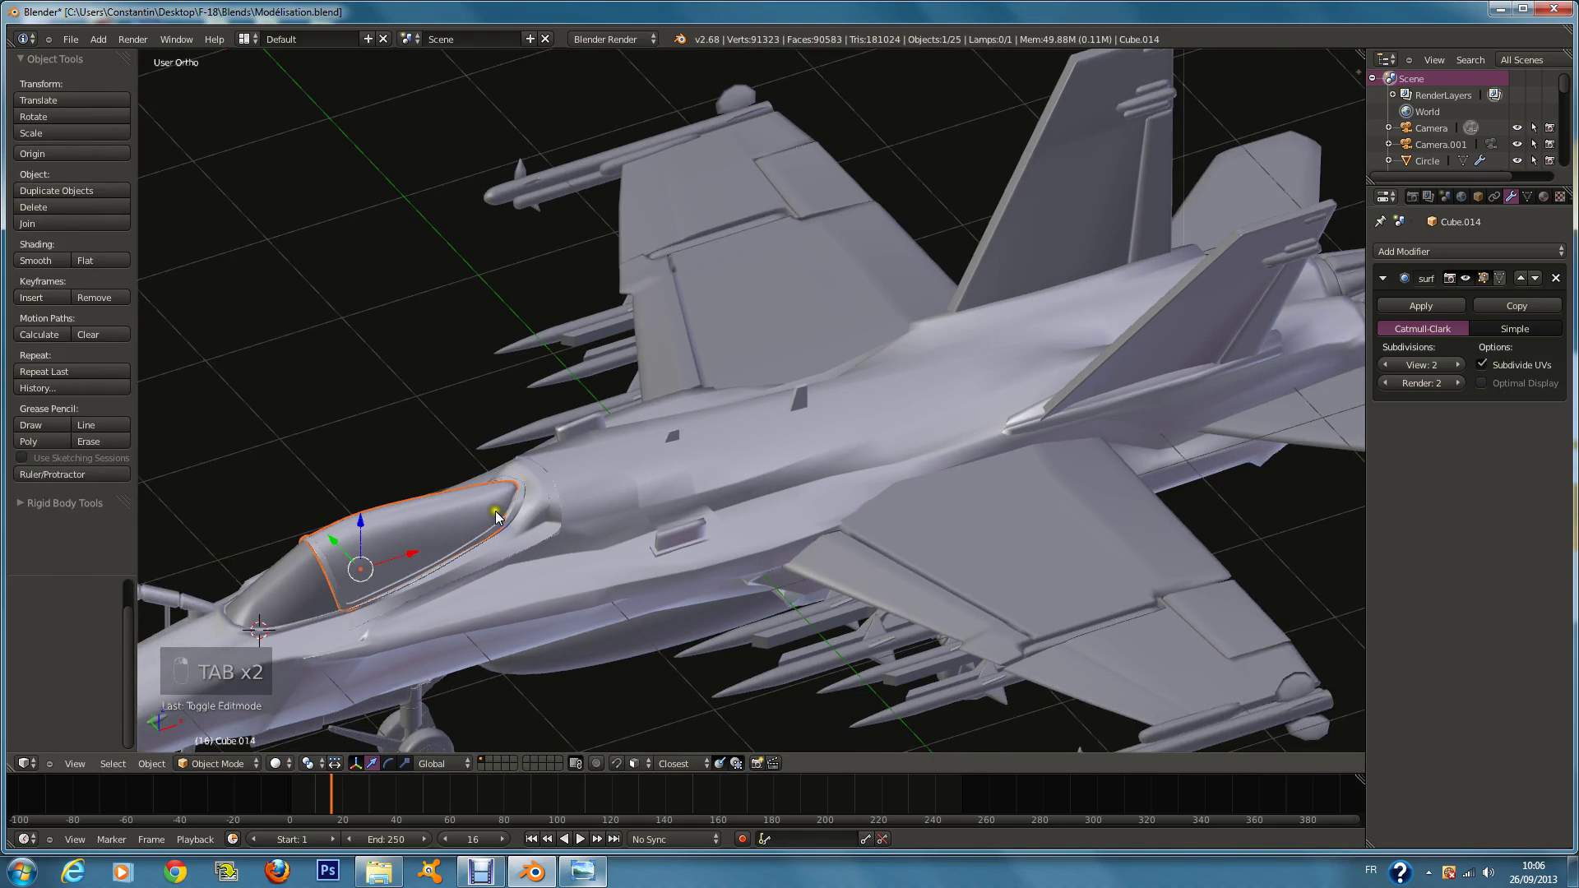
key("Tab")
key("l")
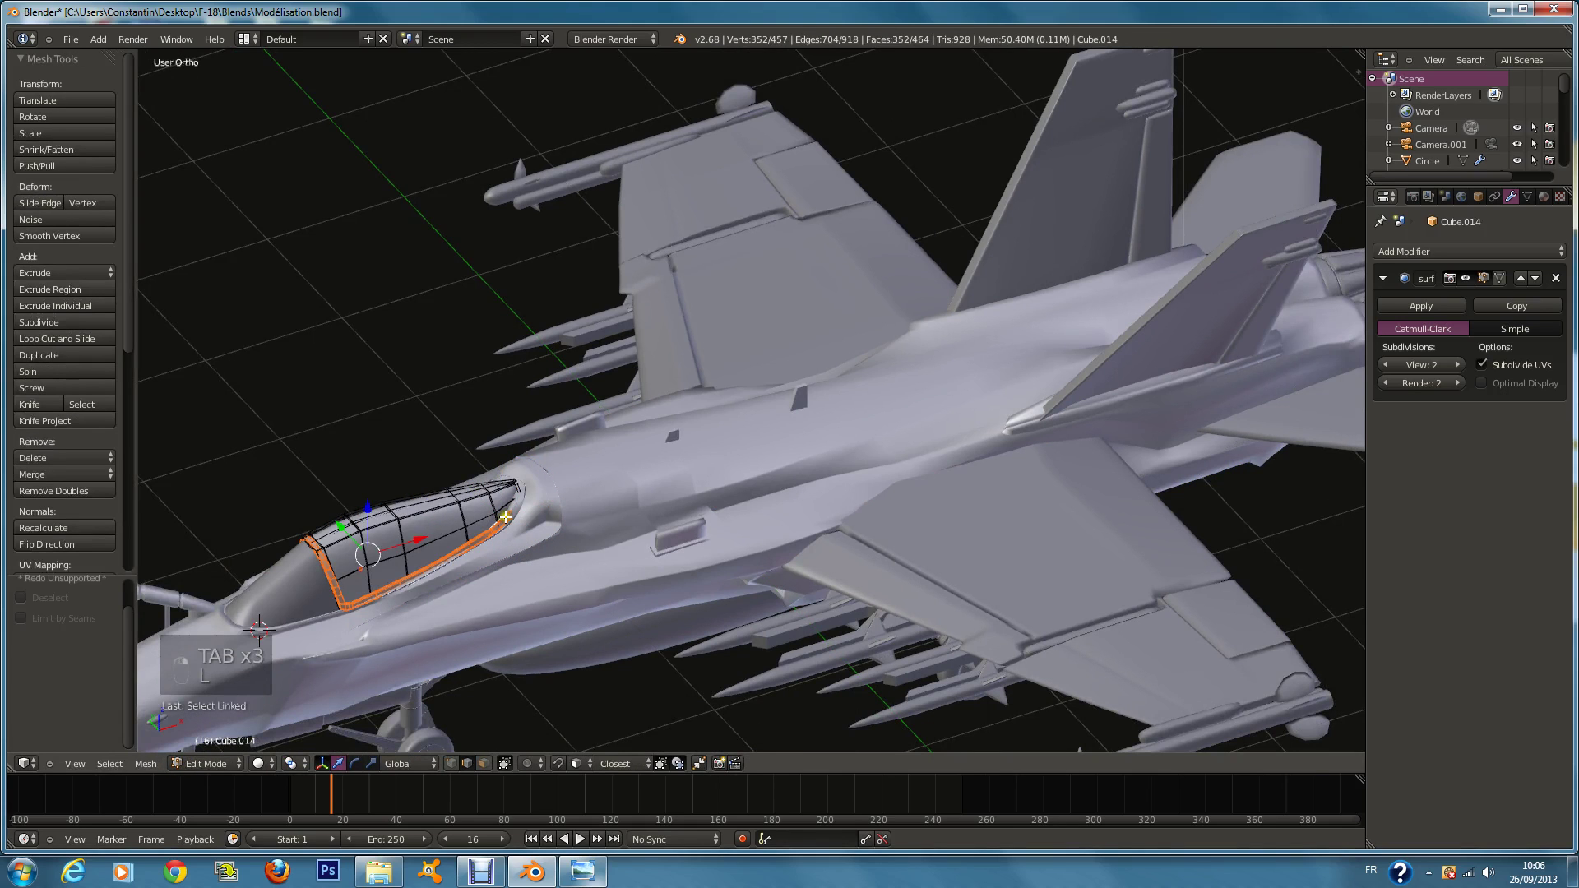
key("g")
right_click(494, 436)
key("p")
left_click(494, 454)
key("Tab")
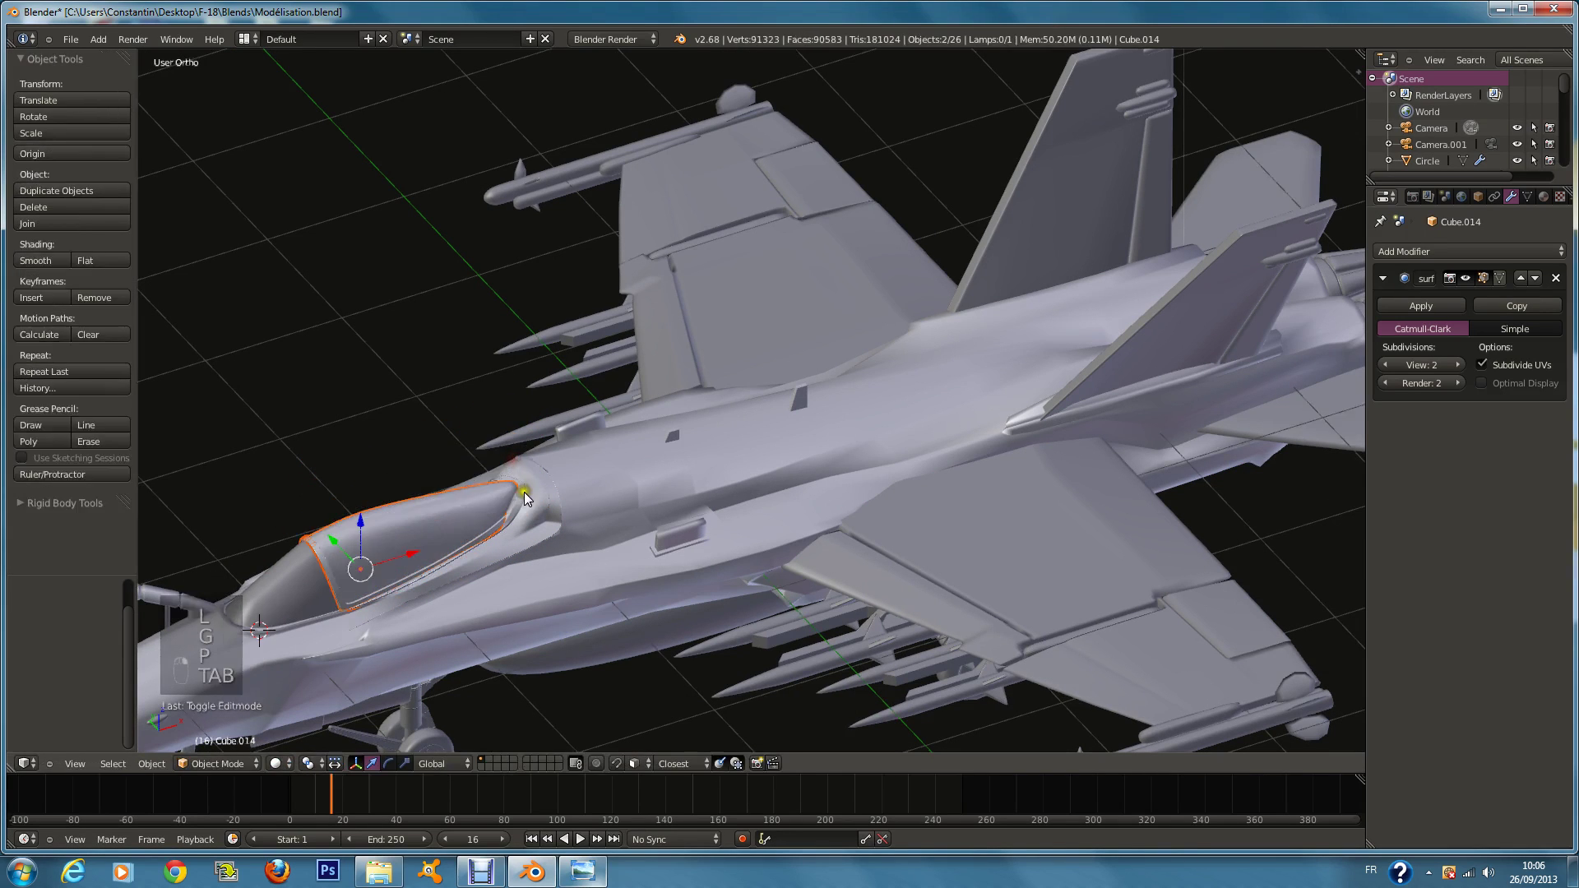
Step: Join the separated rear canopy fairing to the fuselage object
right_click(531, 512)
key("z")
right_click(495, 531)
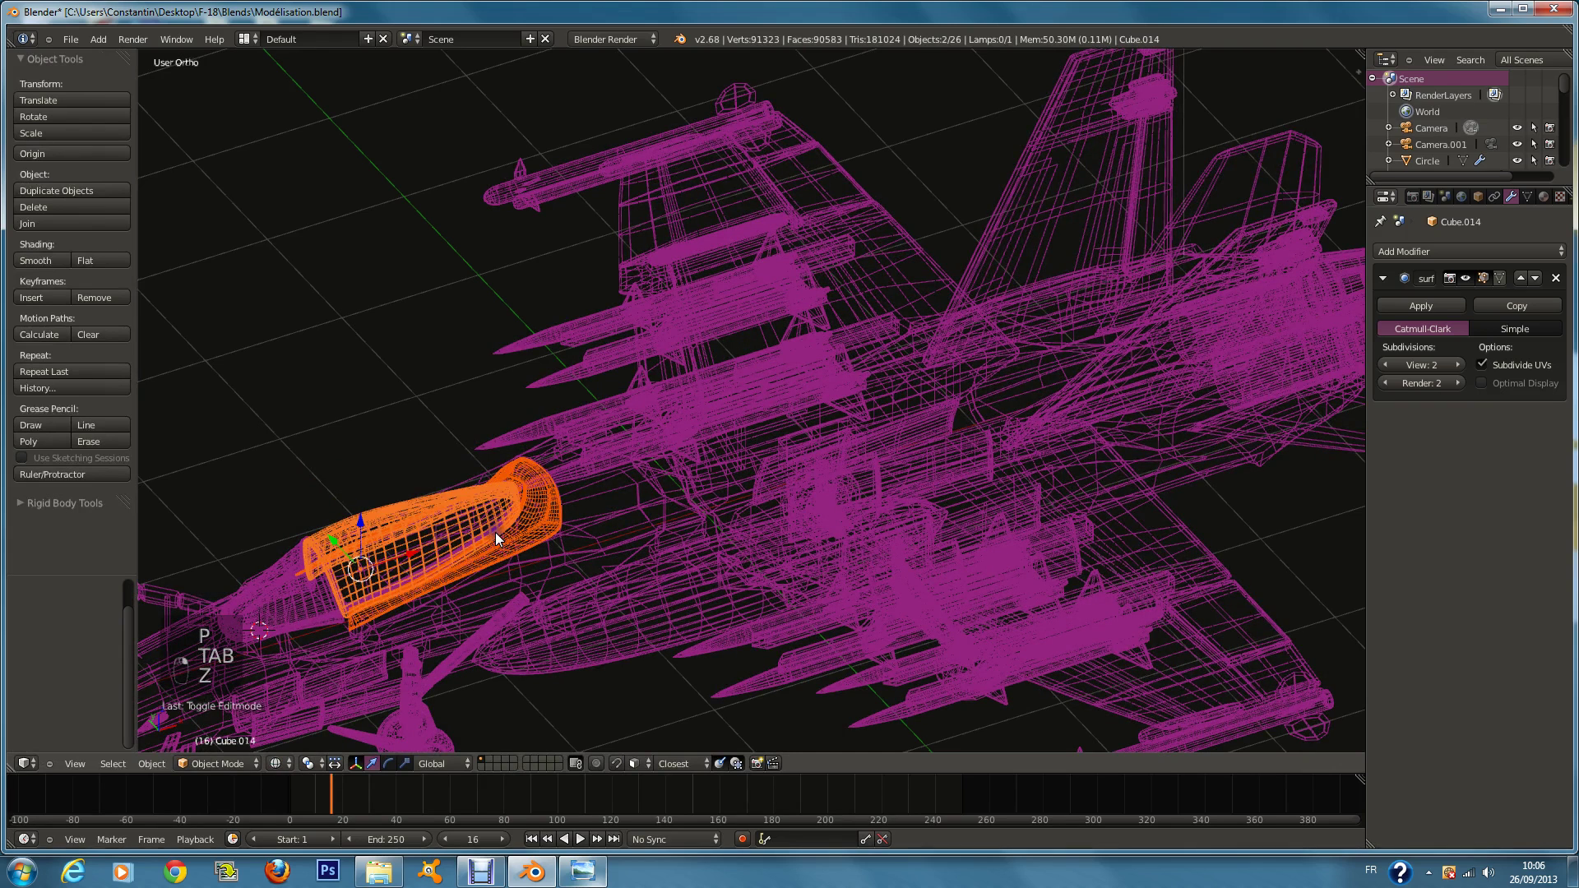
key("ctrl+z")
key("z")
right_click(589, 500, "shift")
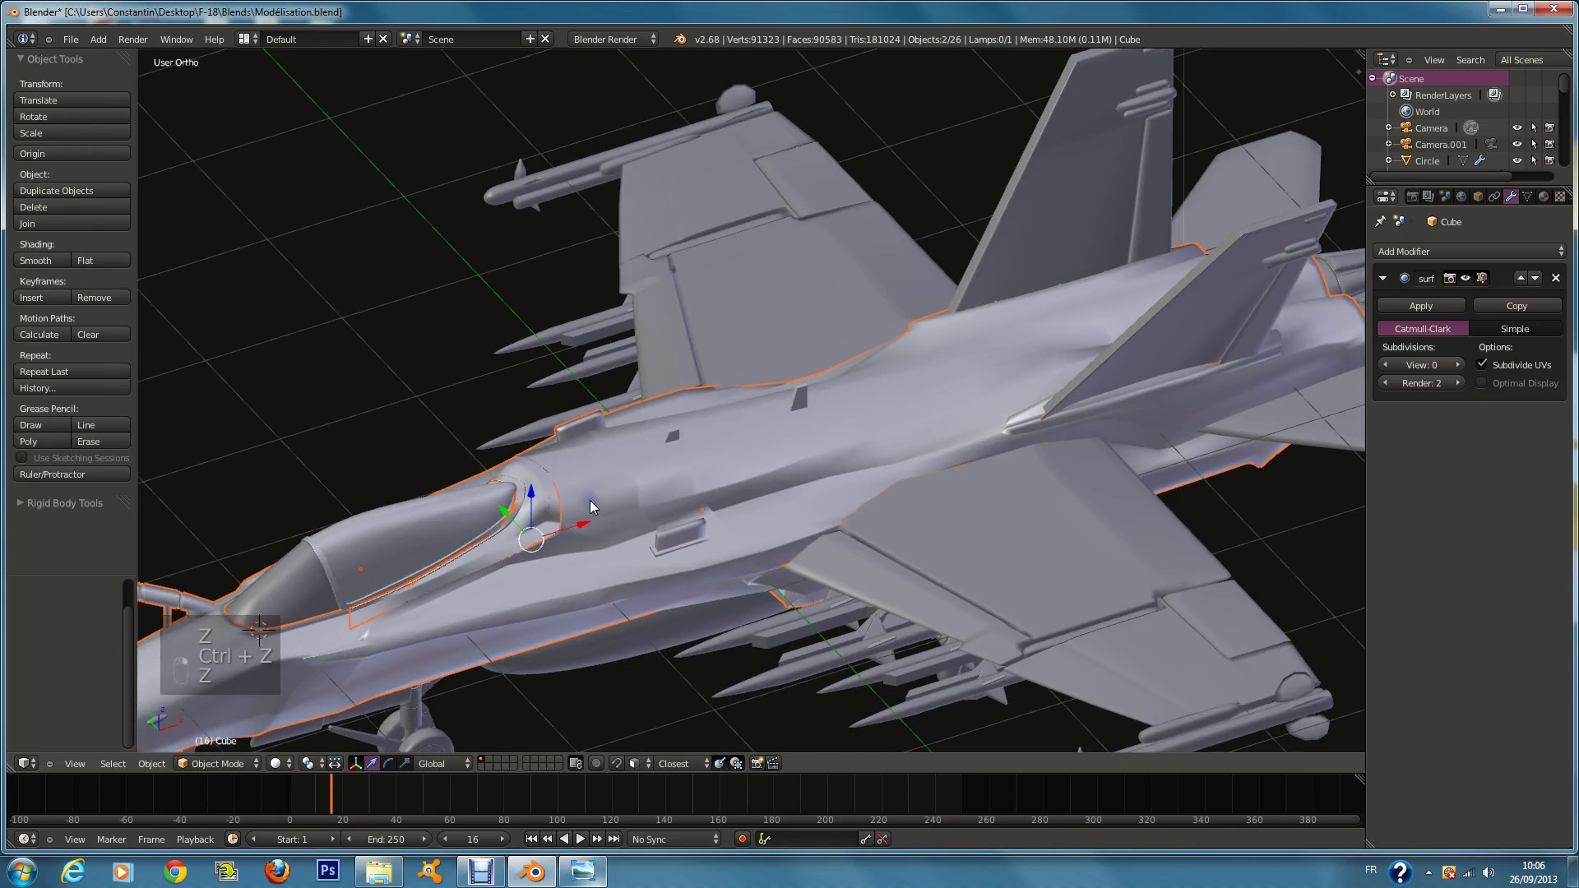
key("ctrl+j")
Step: Join the separated canopy frame strips to the fuselage object and check the combined model
key("z")
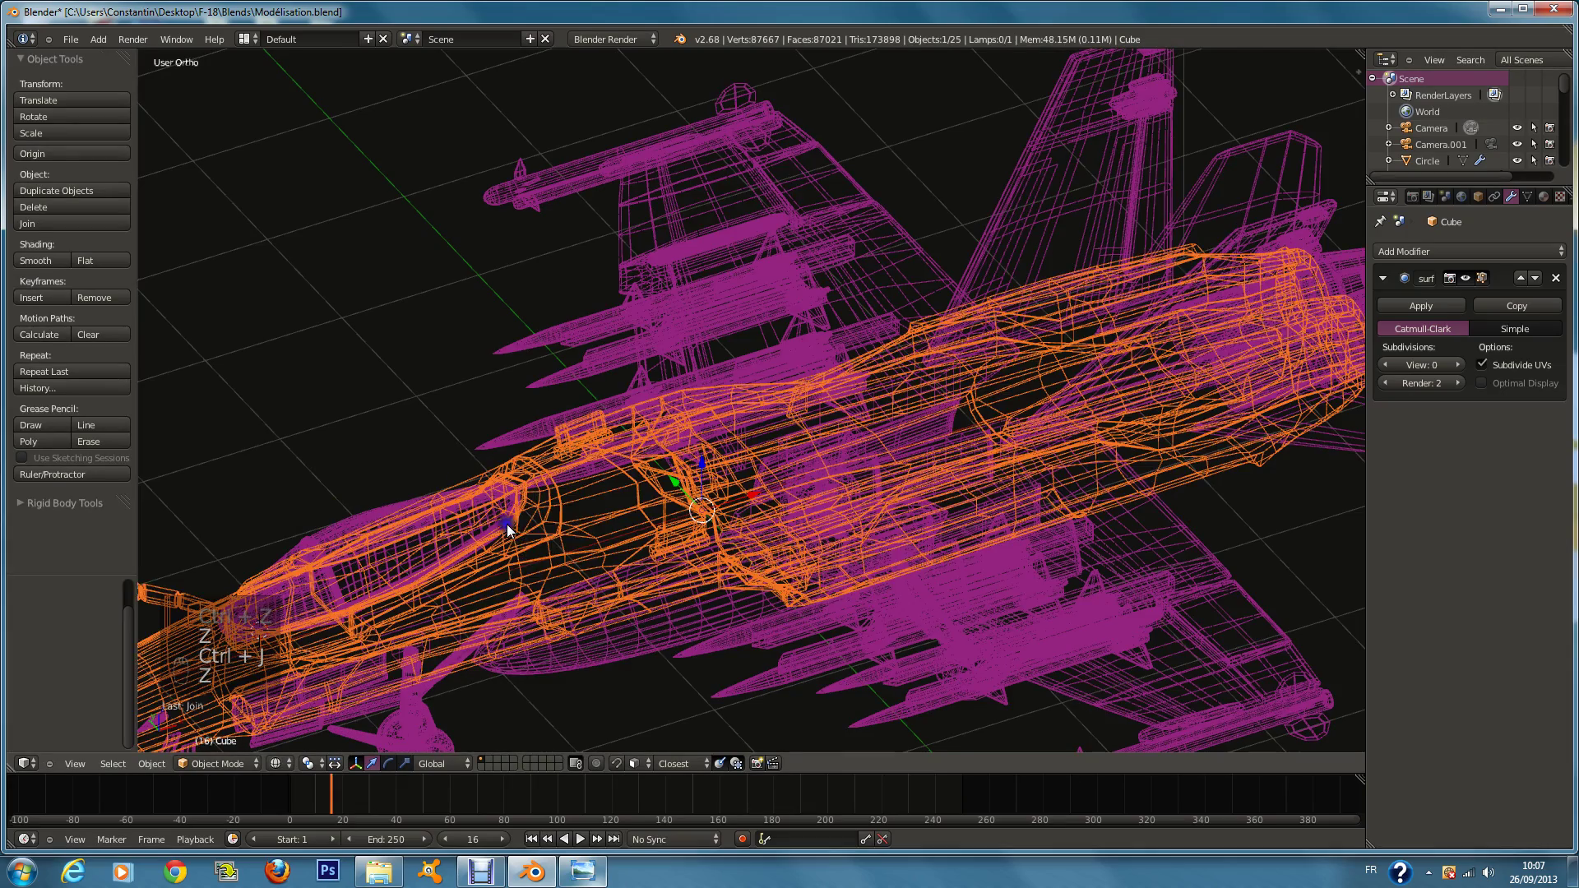
right_click(502, 522)
right_click(624, 506, "shift")
key("z")
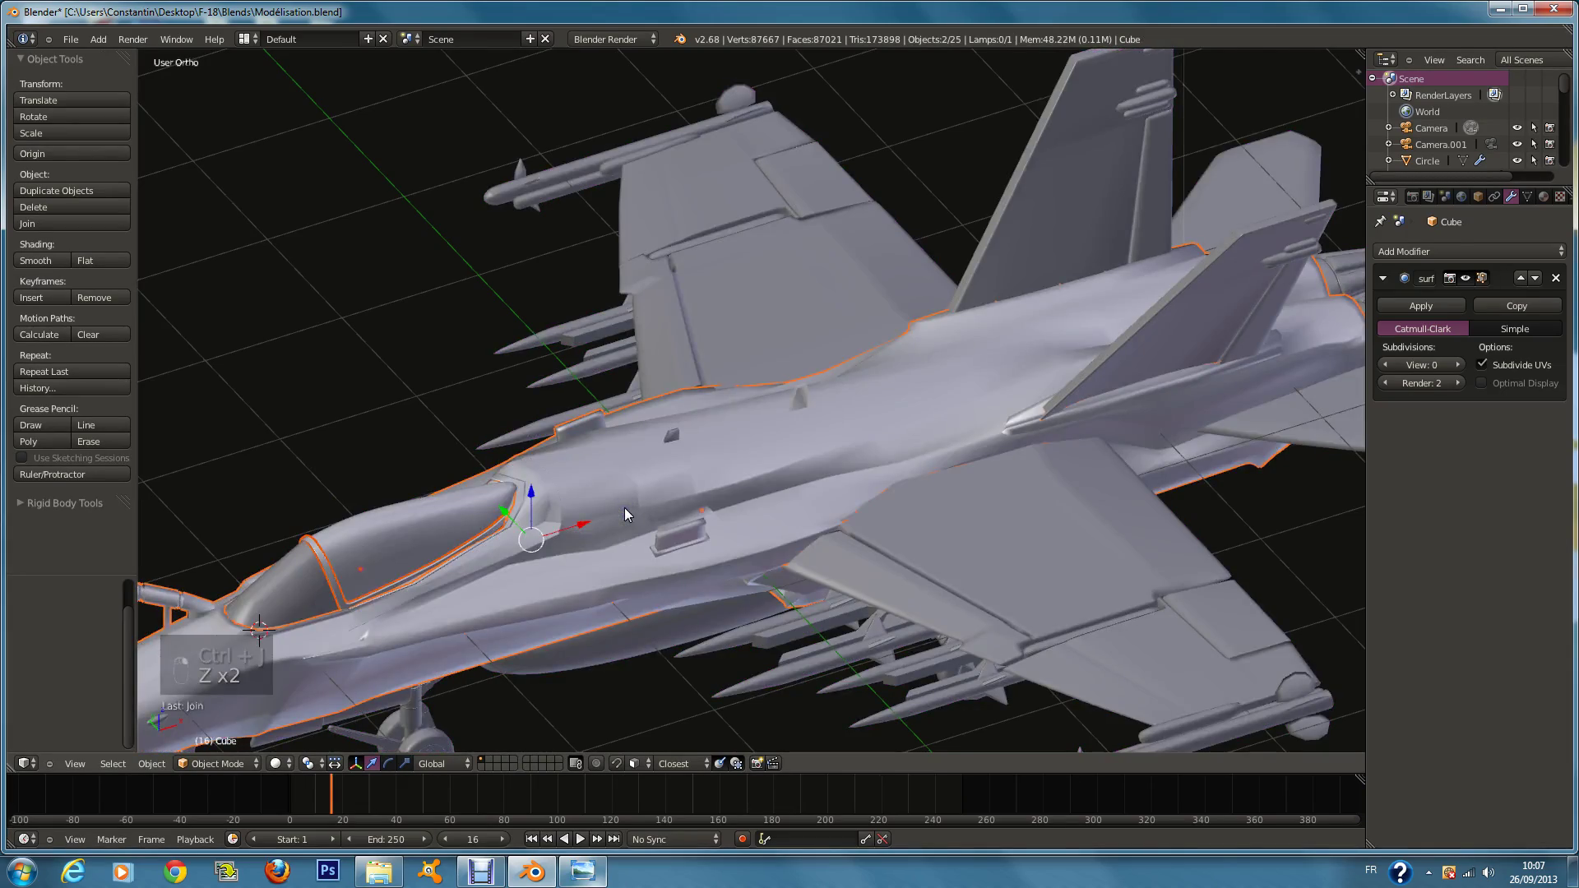
key("ctrl+j")
scroll(699, 514, "down", 5)
key("z")
key("z")
middle_click_drag(890, 524, 883, 456)
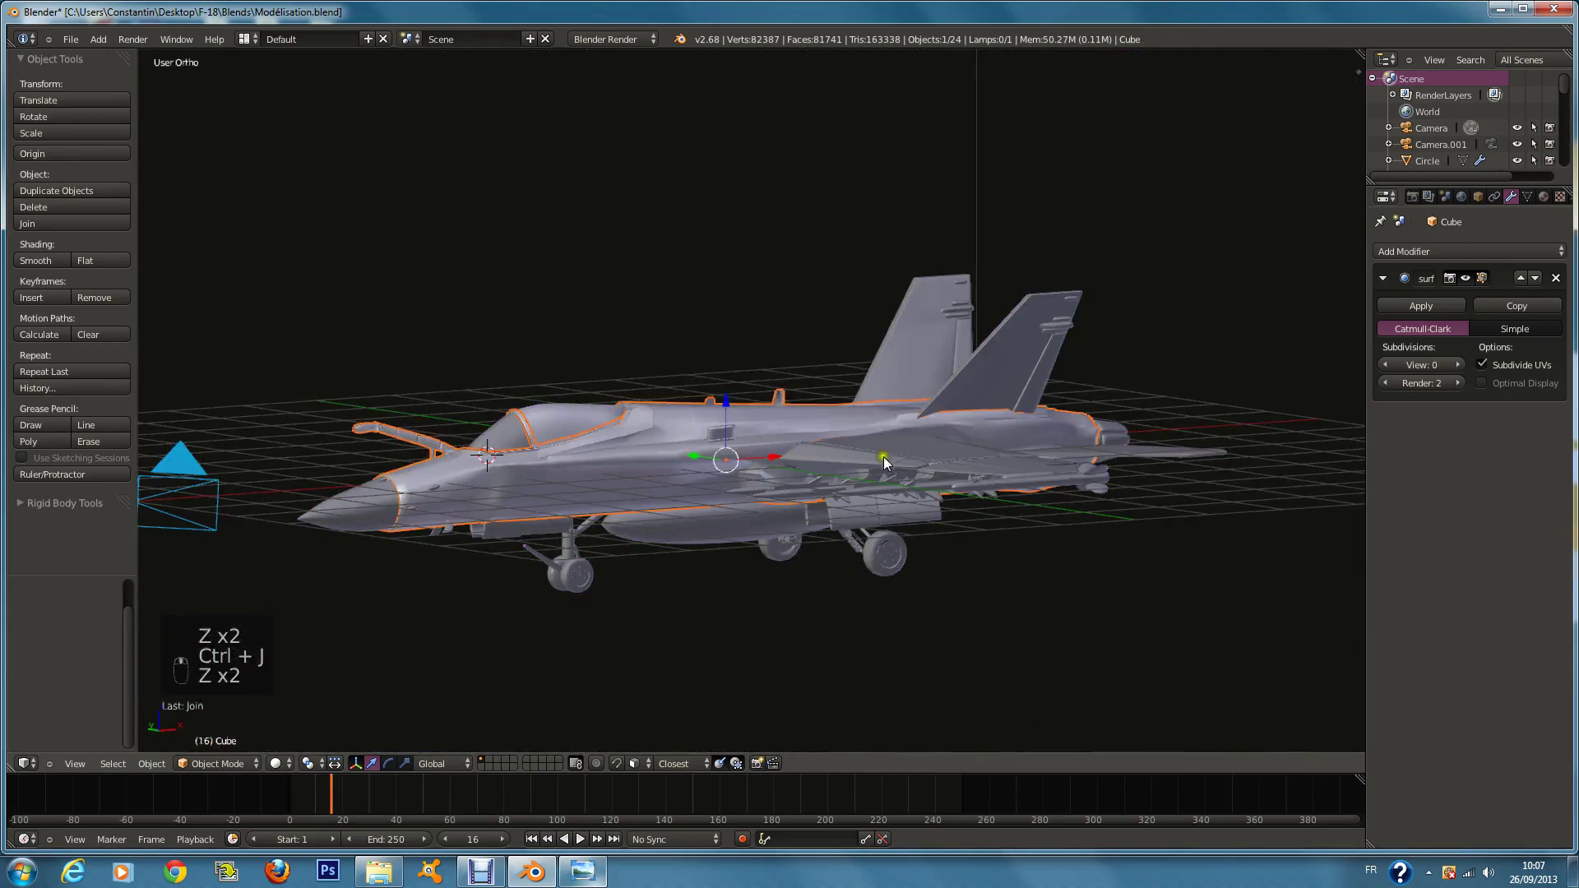
Step: Temporarily lift the joined fuselage to check which parts are still separate objects
key("g")
right_click(823, 354)
scroll(788, 464, "up", 2)
key("g")
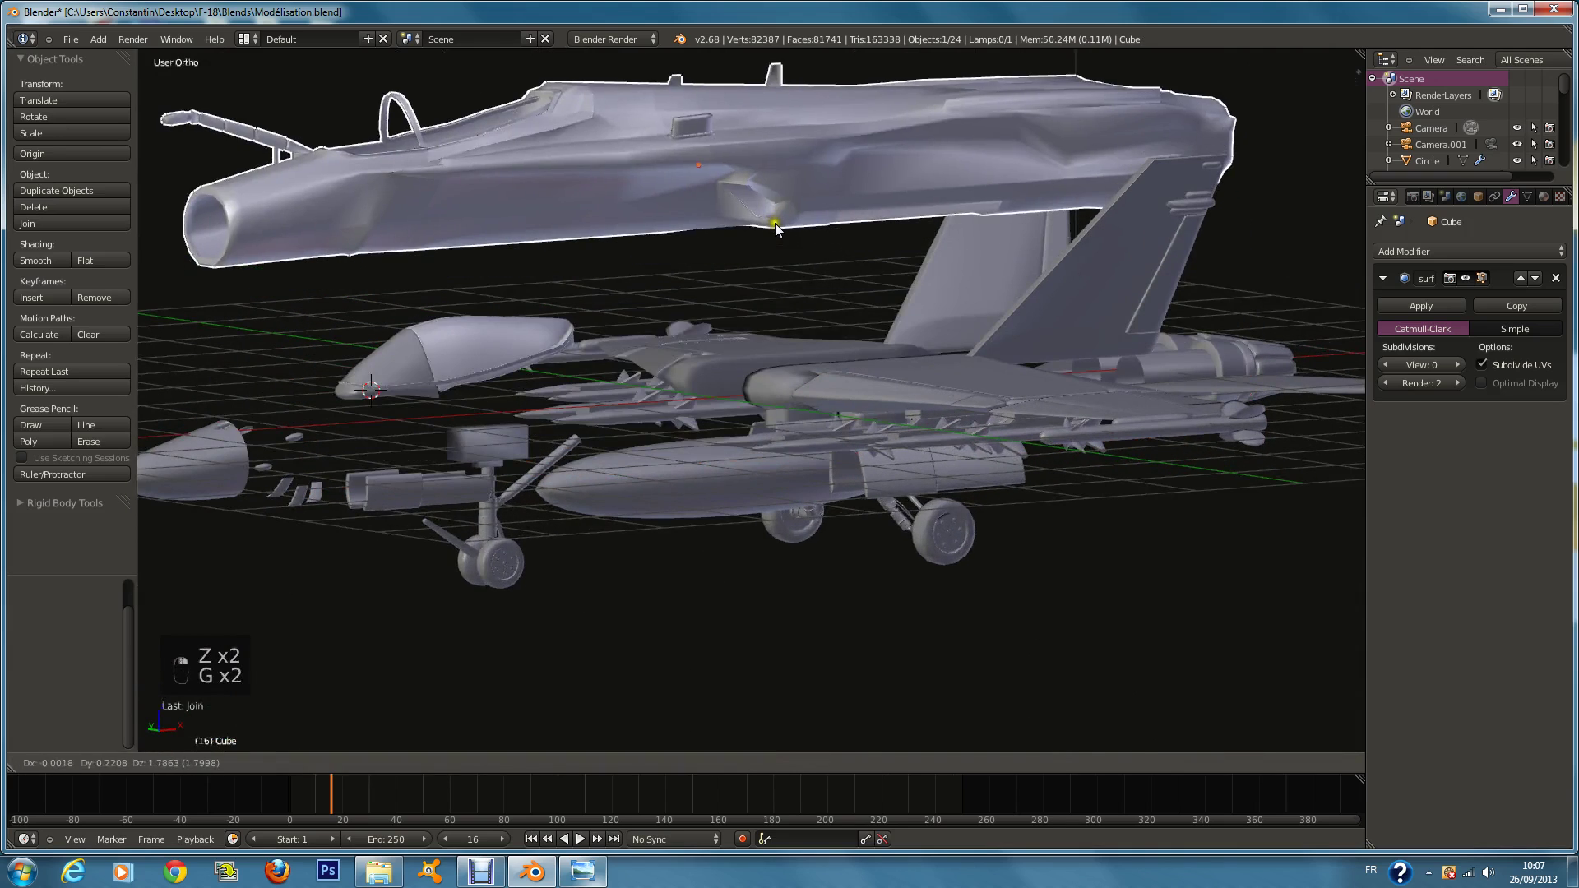
right_click(769, 271)
Step: Hide the fuselage object to expose the remaining separate parts of the aircraft
key("KP_3")
key("KP_1")
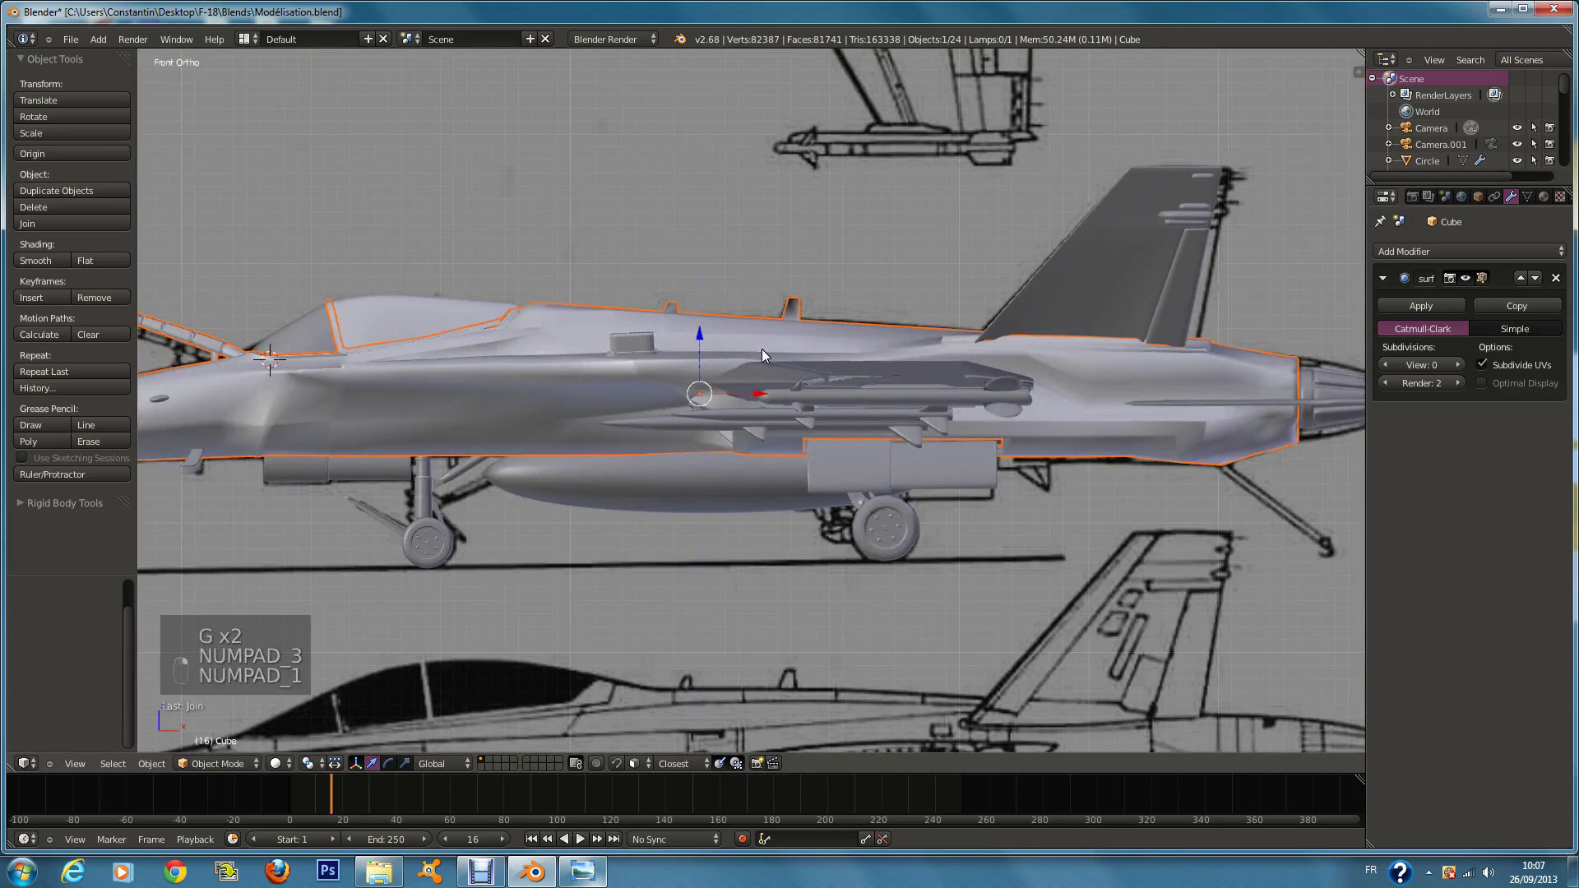
scroll(765, 350, "down", 2)
middle_click_drag(769, 352, 866, 390, "shift")
scroll(866, 329, "up", 3)
key("h")
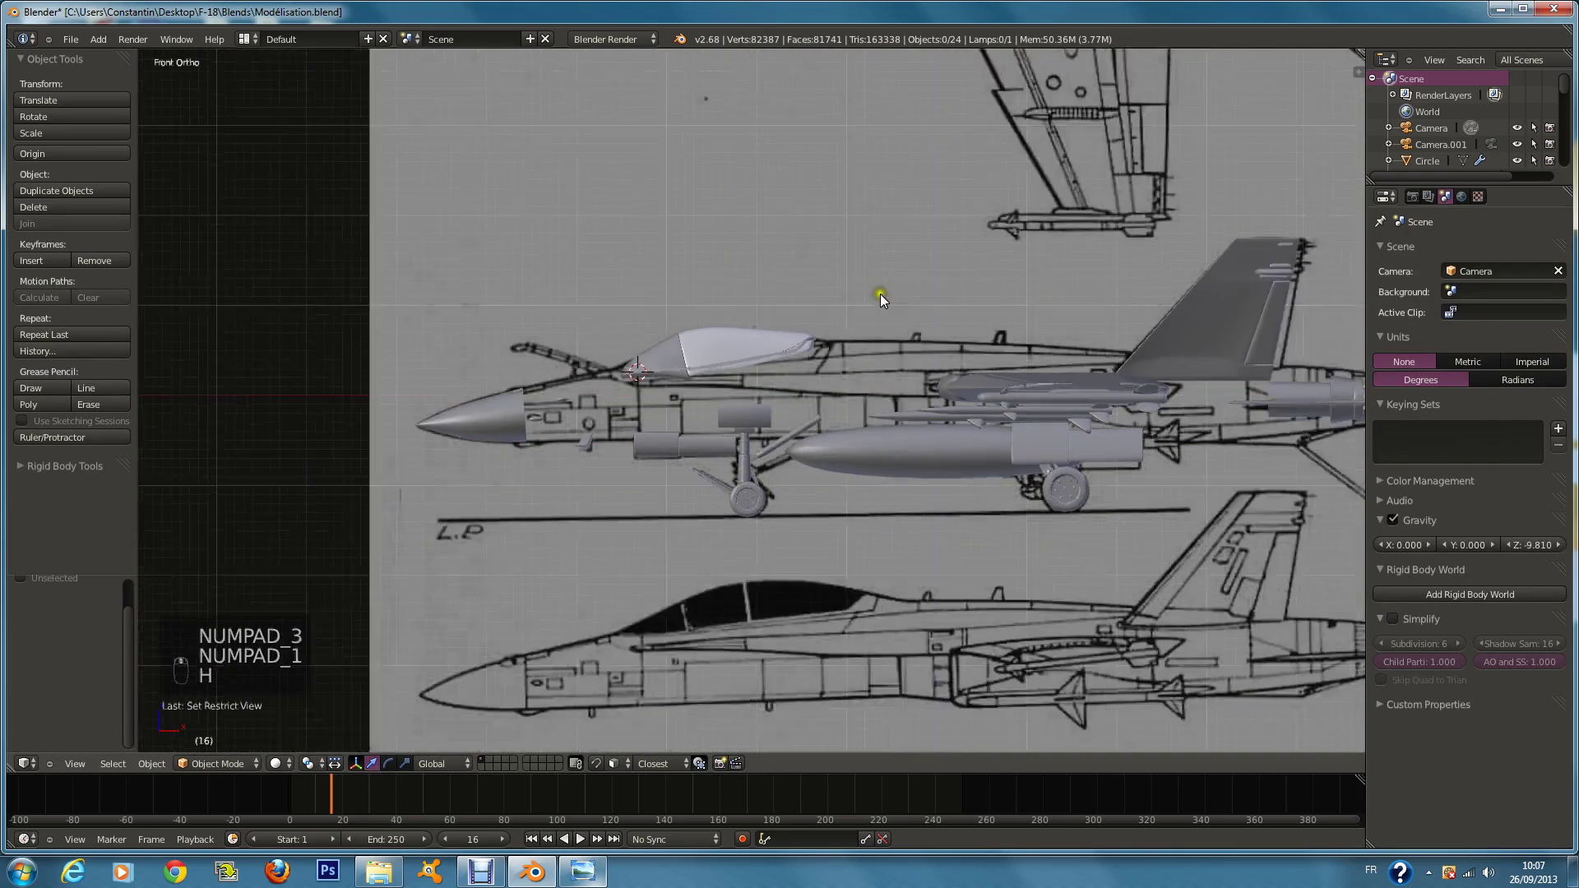
middle_click_drag(880, 293, 928, 314)
scroll(930, 319, "up", 1)
scroll(476, 417, "up", 2)
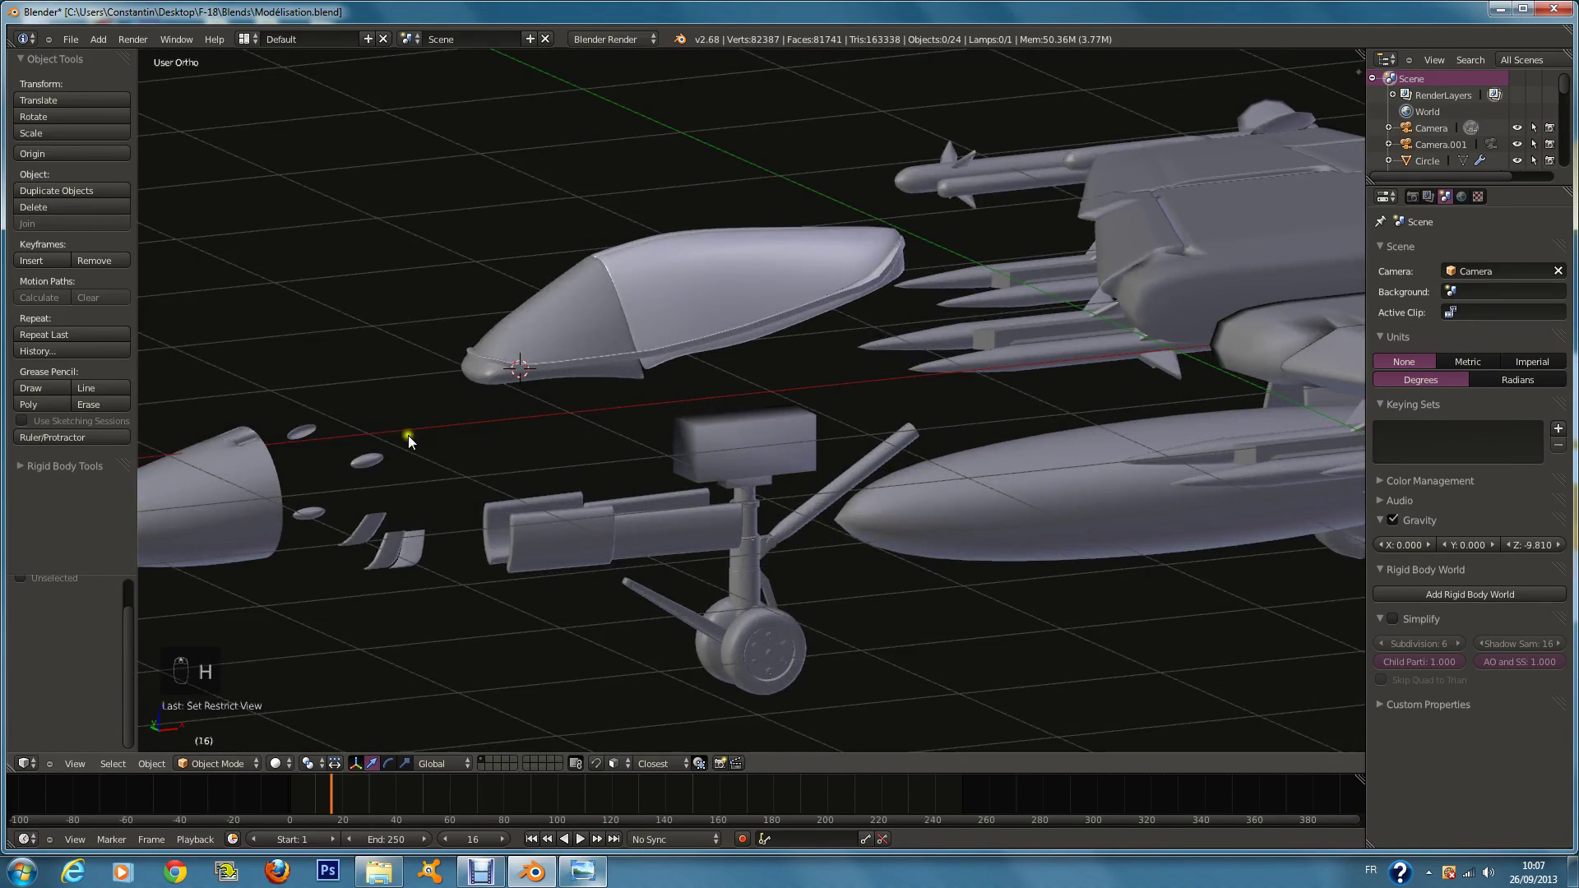
Step: Select the small nose pieces together with the front landing gear doors and the nose cone
key("c")
mouse_move(325, 435)
left_mouse_down()
mouse_move(336, 485)
mouse_move(349, 462)
left_mouse_up()
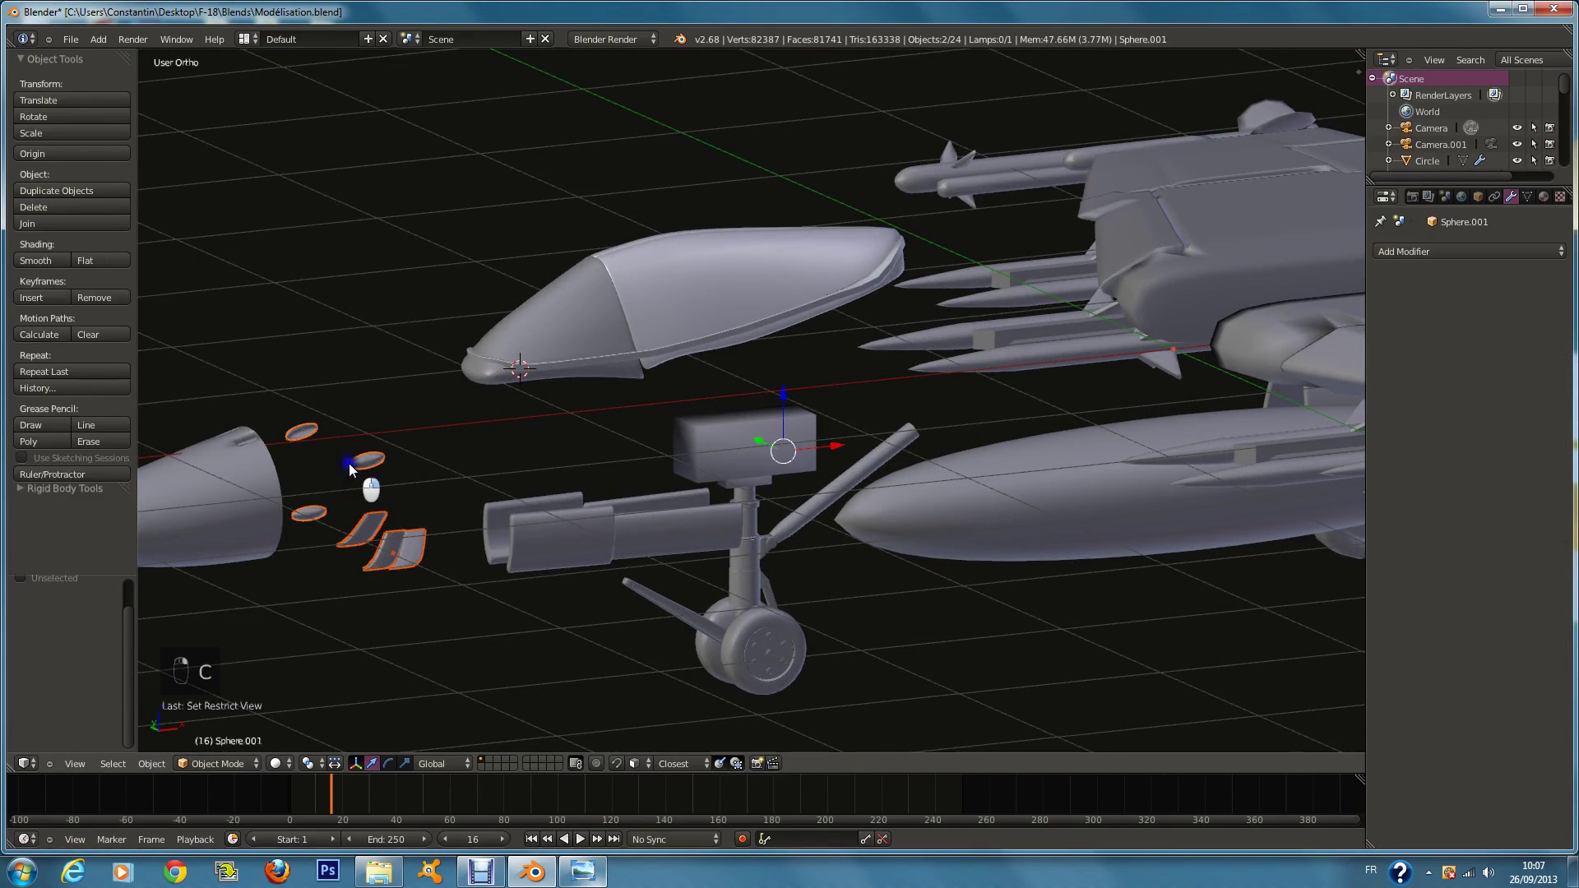
right_click(349, 462)
middle_click_drag(349, 462, 954, 334)
right_click(606, 486, "shift")
right_click(257, 422, "shift")
Step: Add the engine nozzles and the main landing gear doors to the selection and save the file
scroll(626, 471, "down", 5)
scroll(921, 342, "up", 3)
scroll(946, 340, "up", 2)
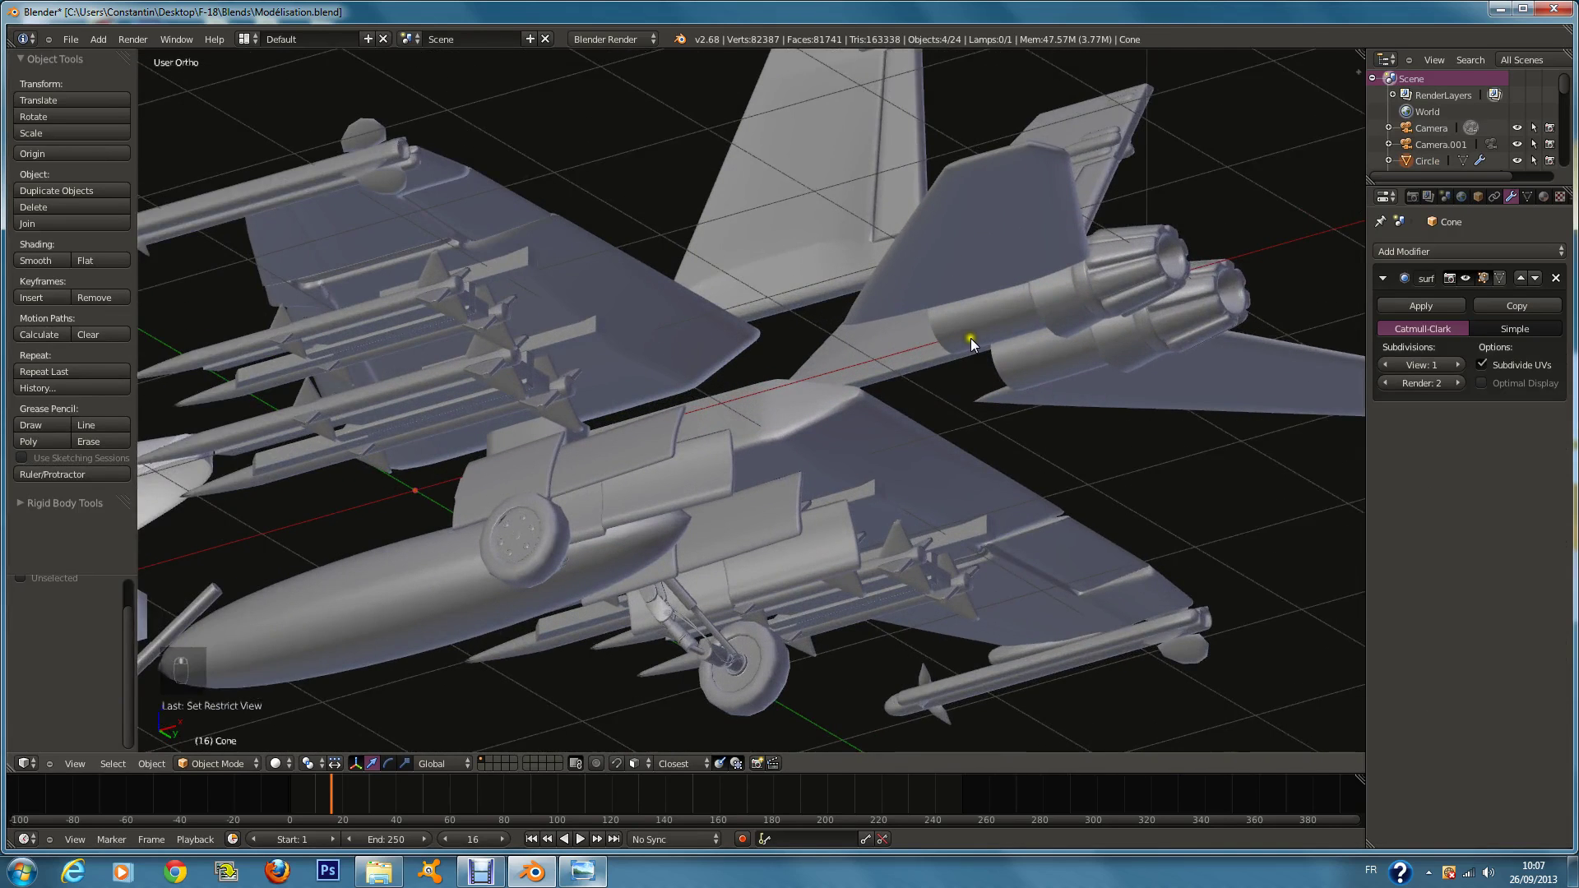
scroll(969, 338, "down", 2)
right_click(1106, 344, "shift")
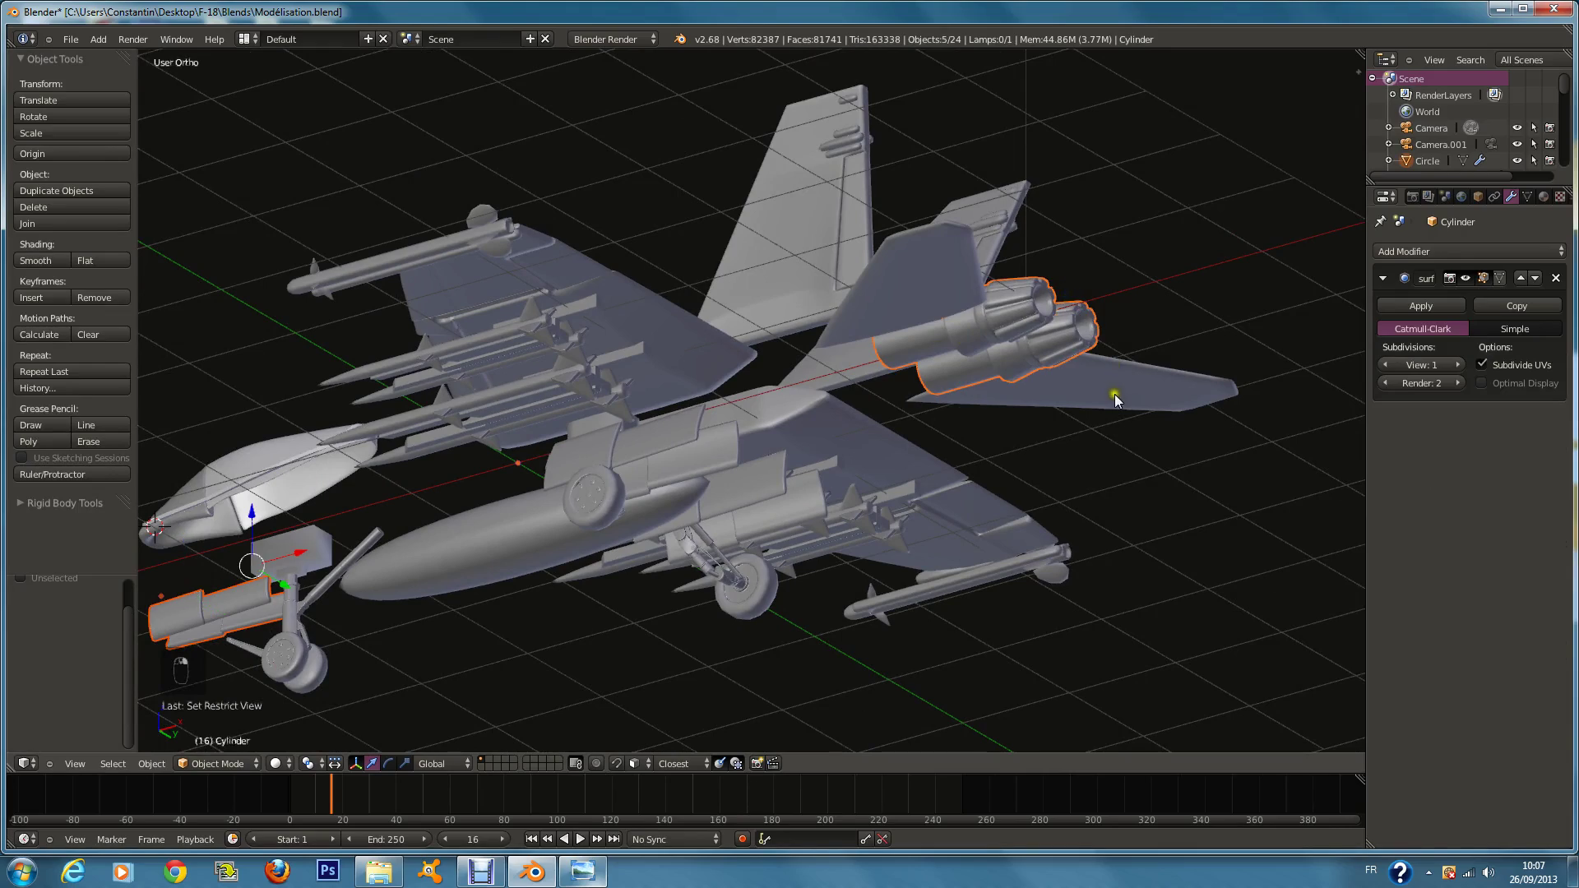
middle_click_drag(1114, 399, 802, 520)
right_click(839, 457, "shift")
right_click(740, 534, "shift")
key("ctrl+s")
key("g")
right_click(782, 536)
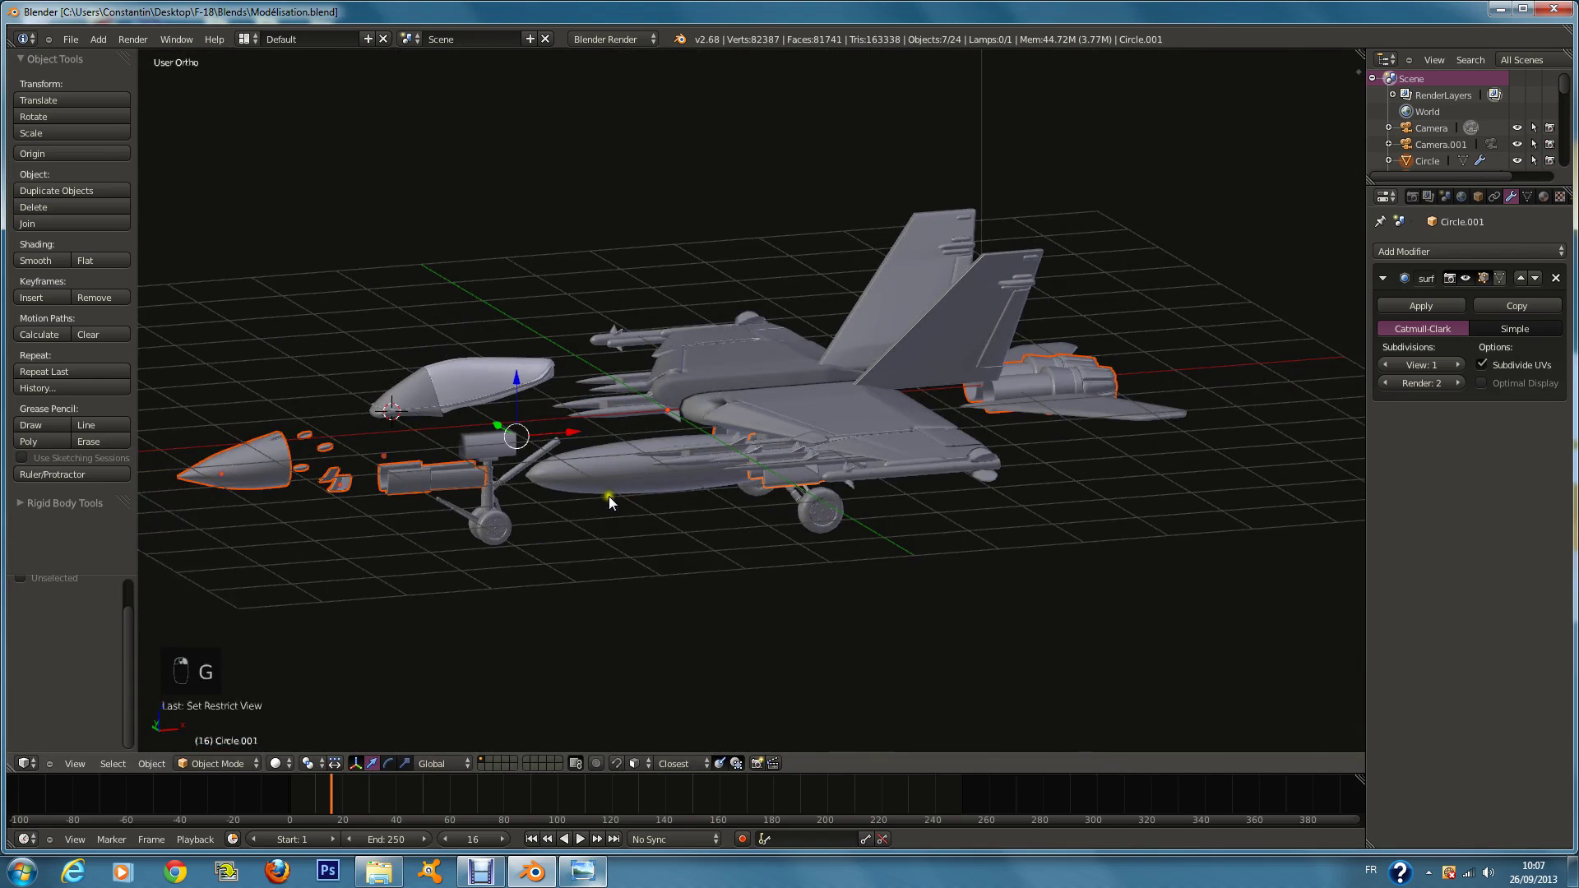
Step: Add the frame around the canopy's base to the selected parts as the active object
scroll(618, 431, "up", 5)
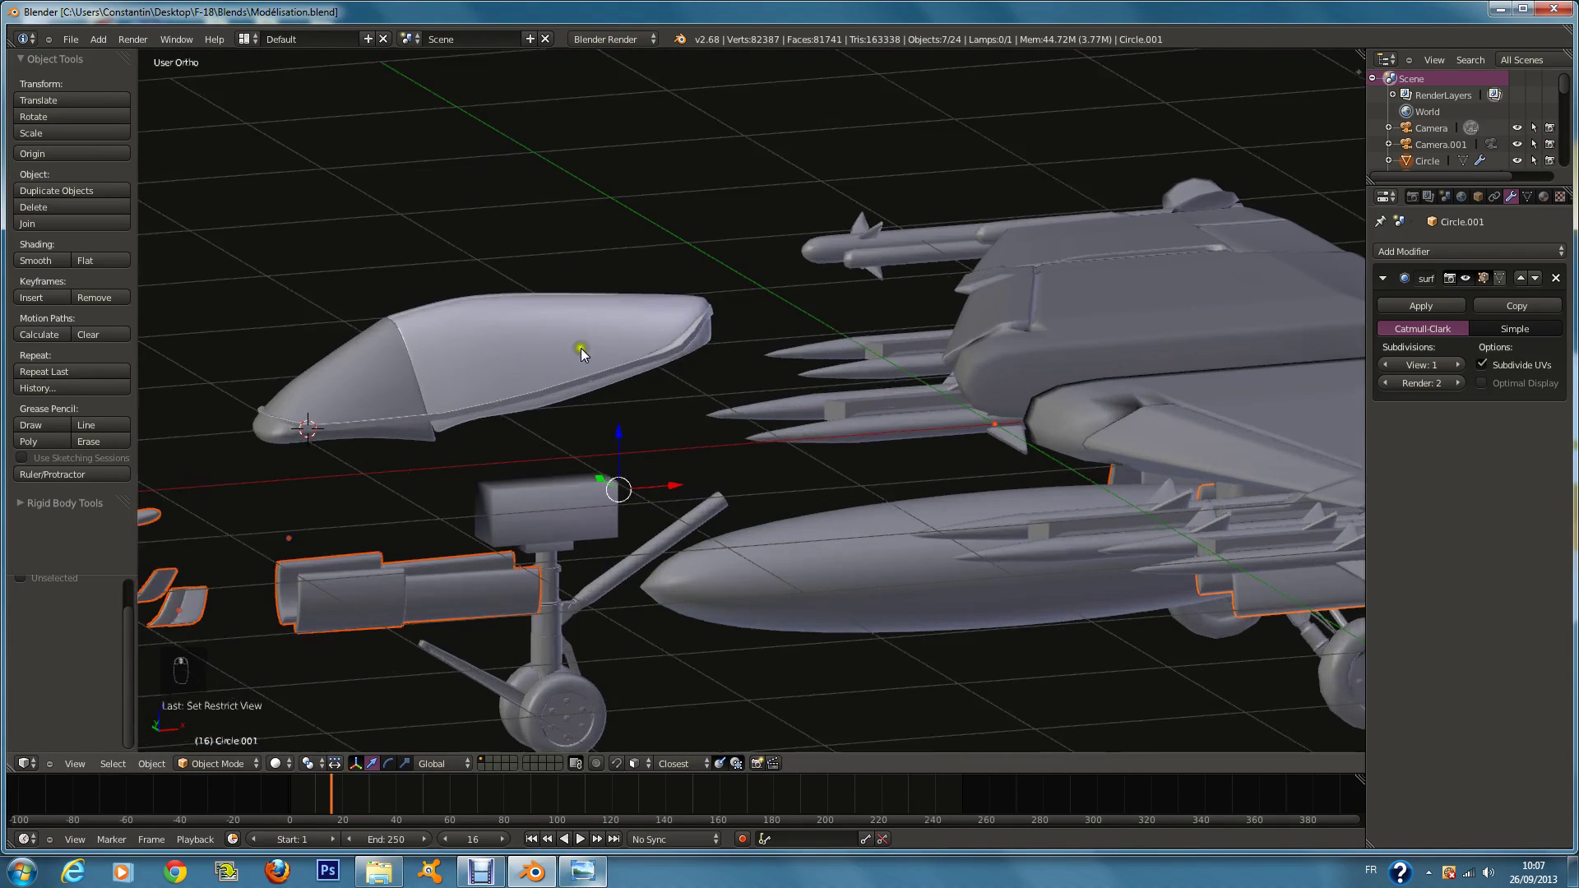
key("z")
right_click(669, 353)
key("ctrl+z")
scroll(679, 356, "down", 1)
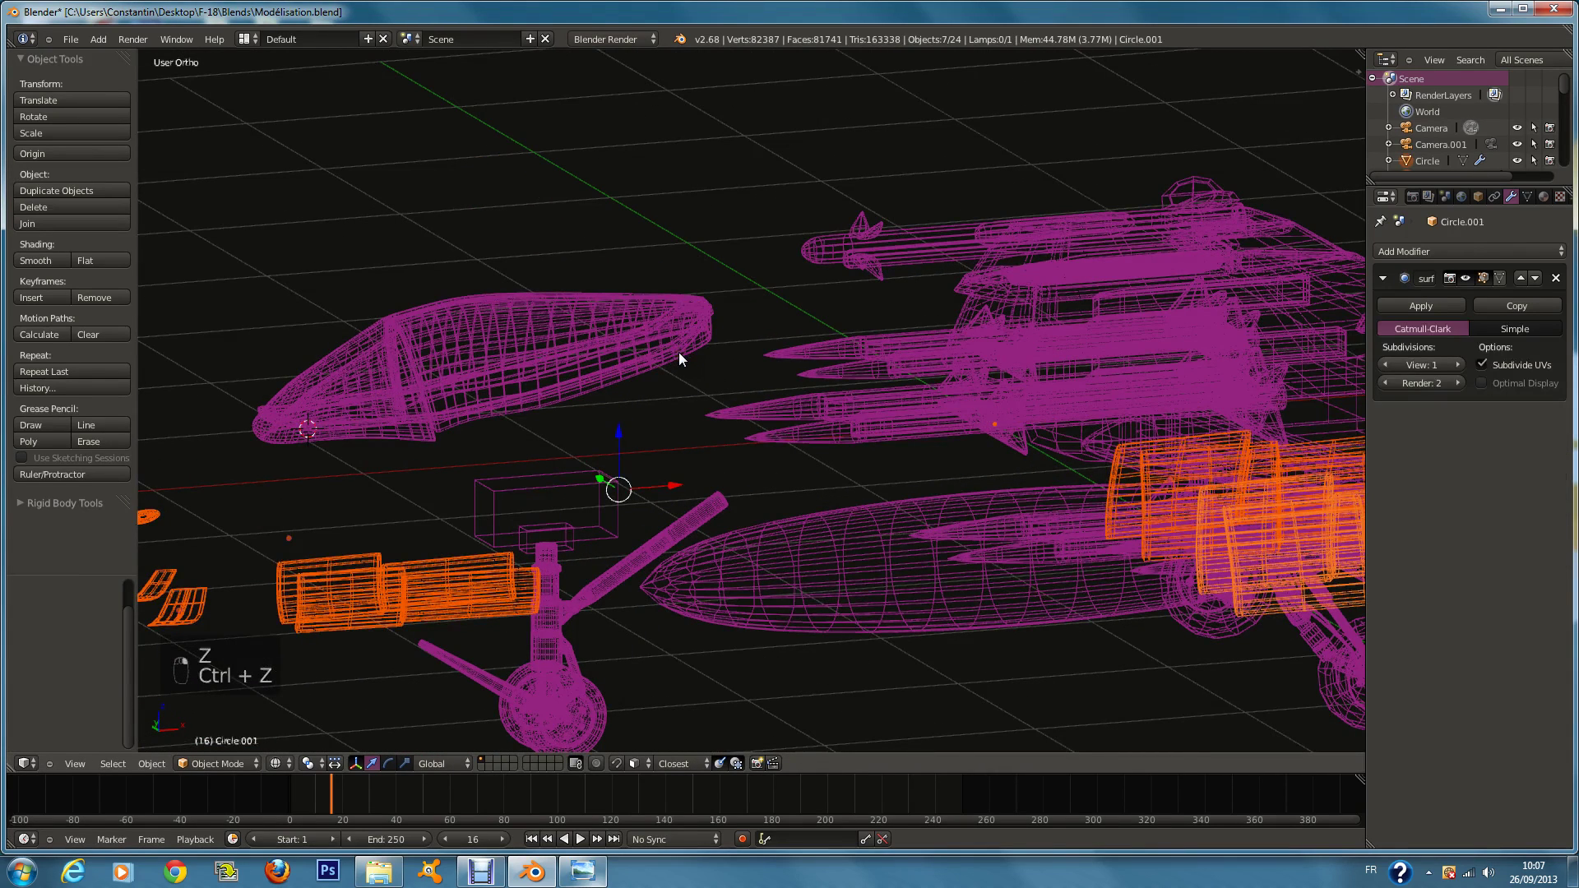
key("z")
scroll(738, 415, "down", 3)
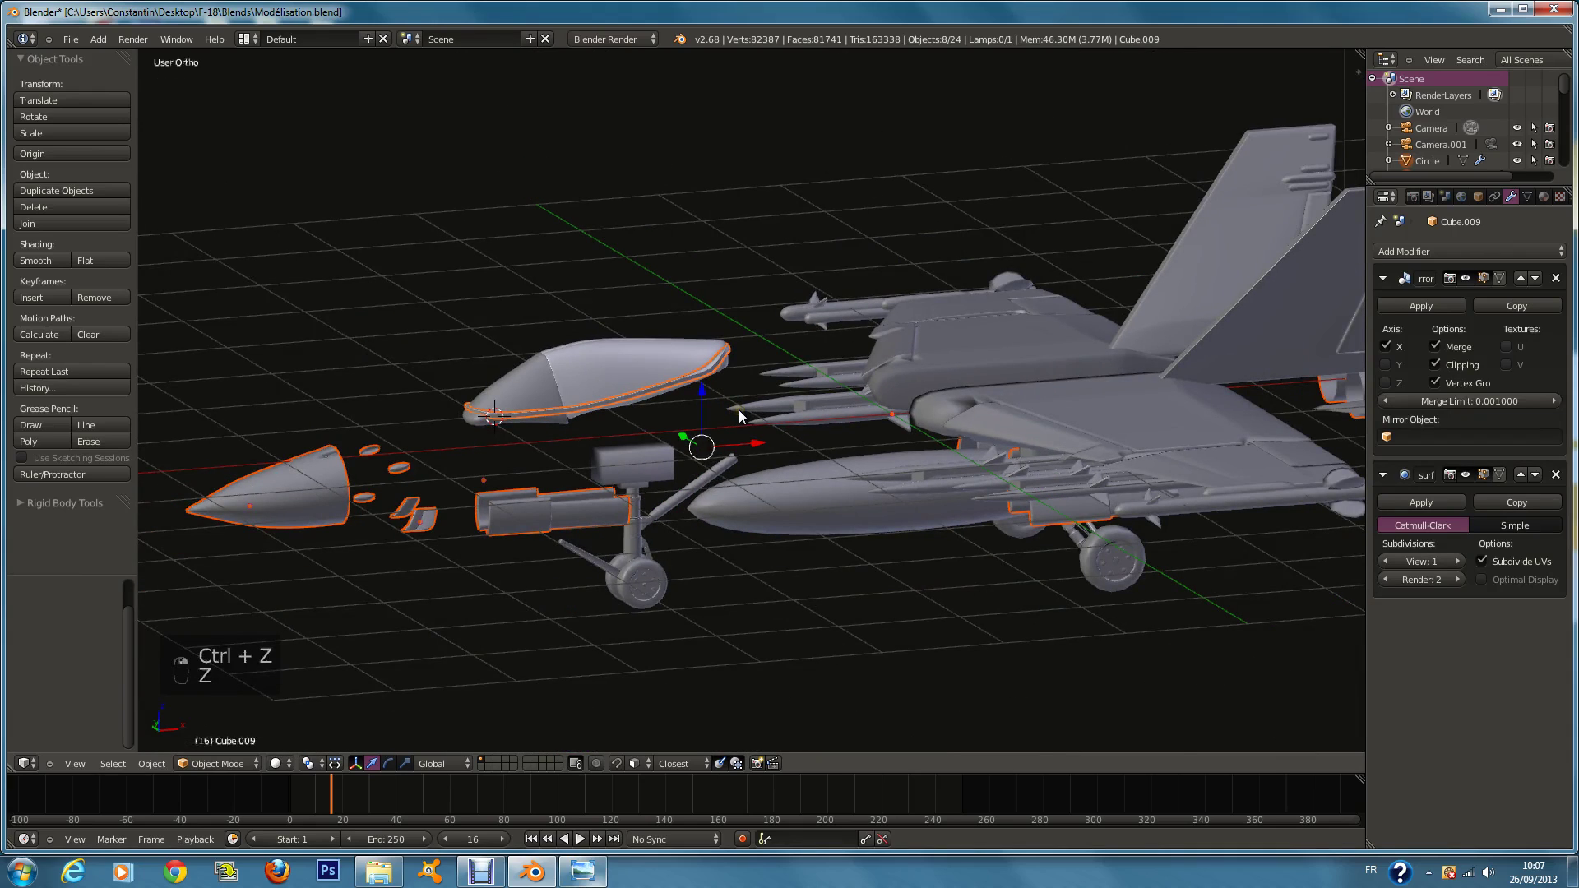
Step: Check the modifiers of the small nose panels and gear doors individually, and restore the earlier multi-part selection
left_click(1408, 310)
key("ctrl+z")
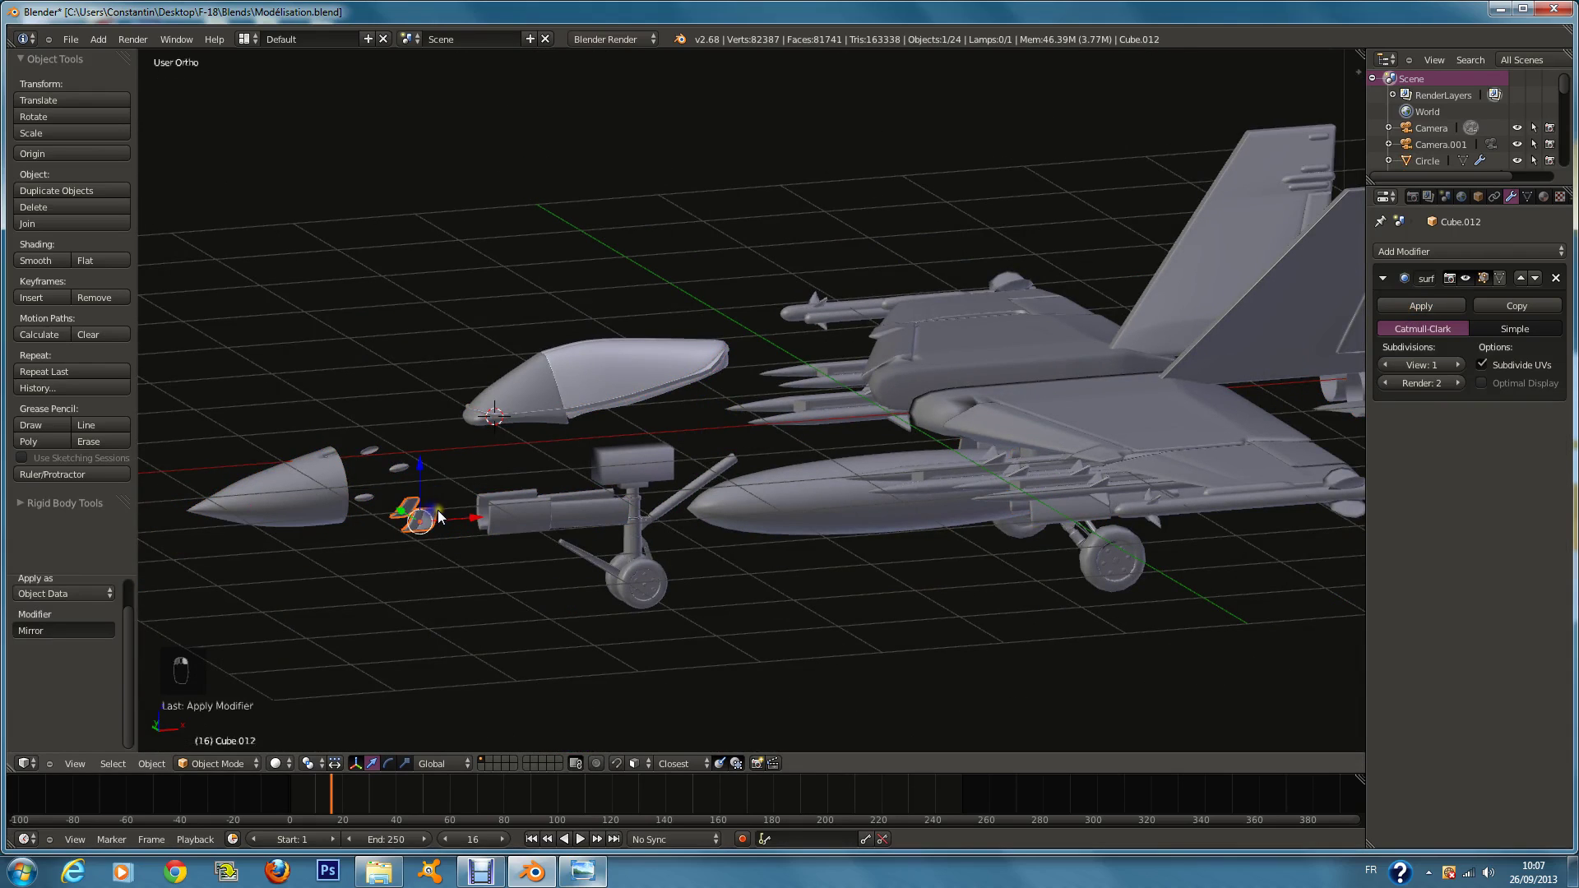
right_click(556, 507)
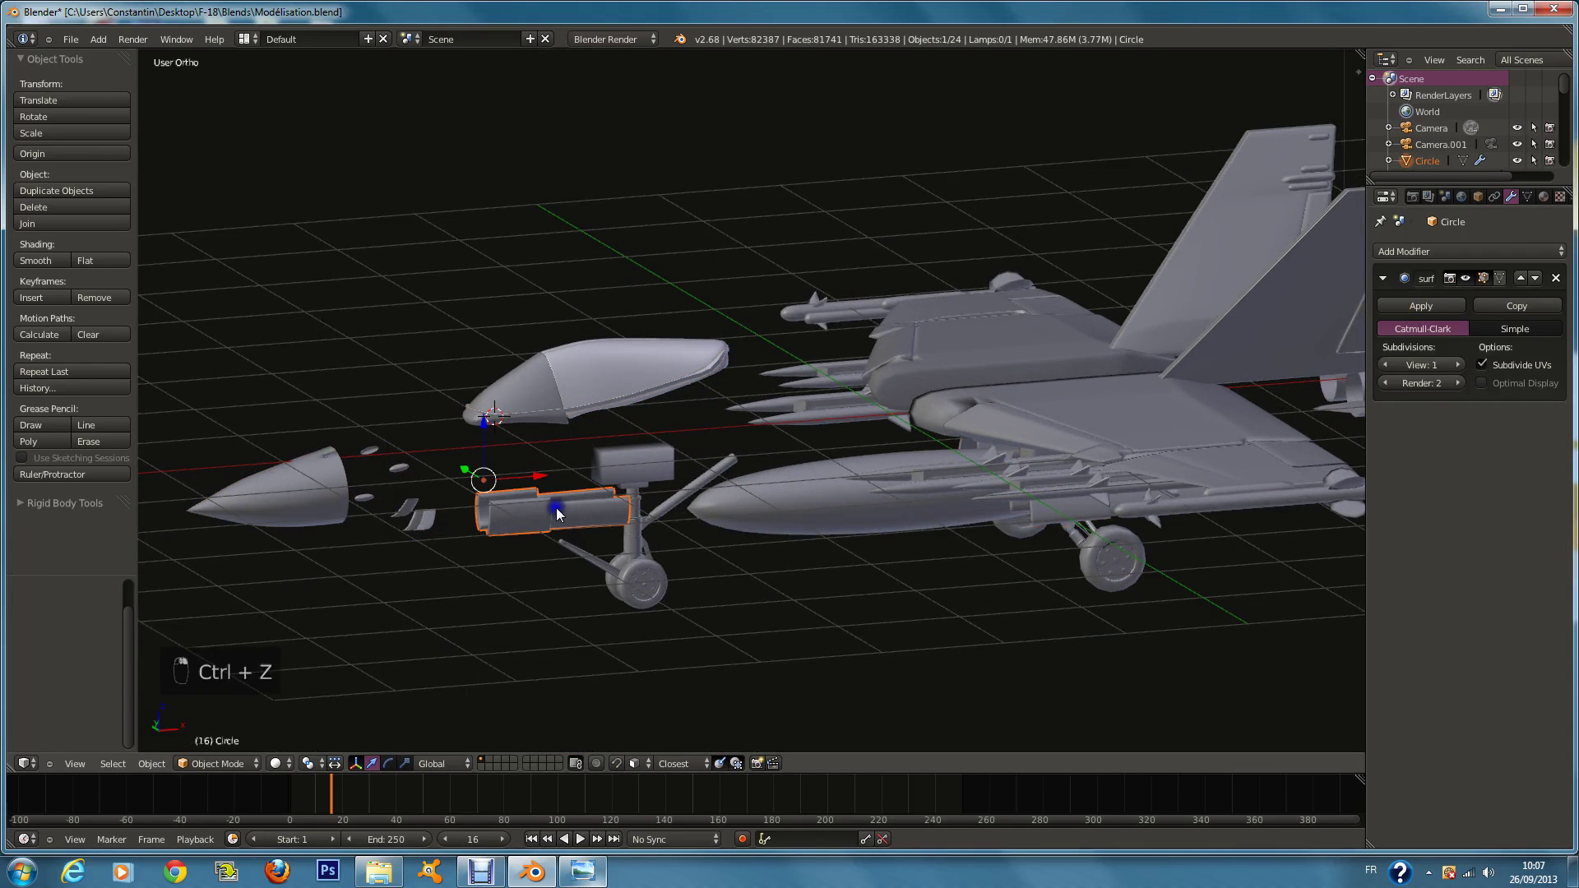
middle_click_drag(556, 507, 786, 436)
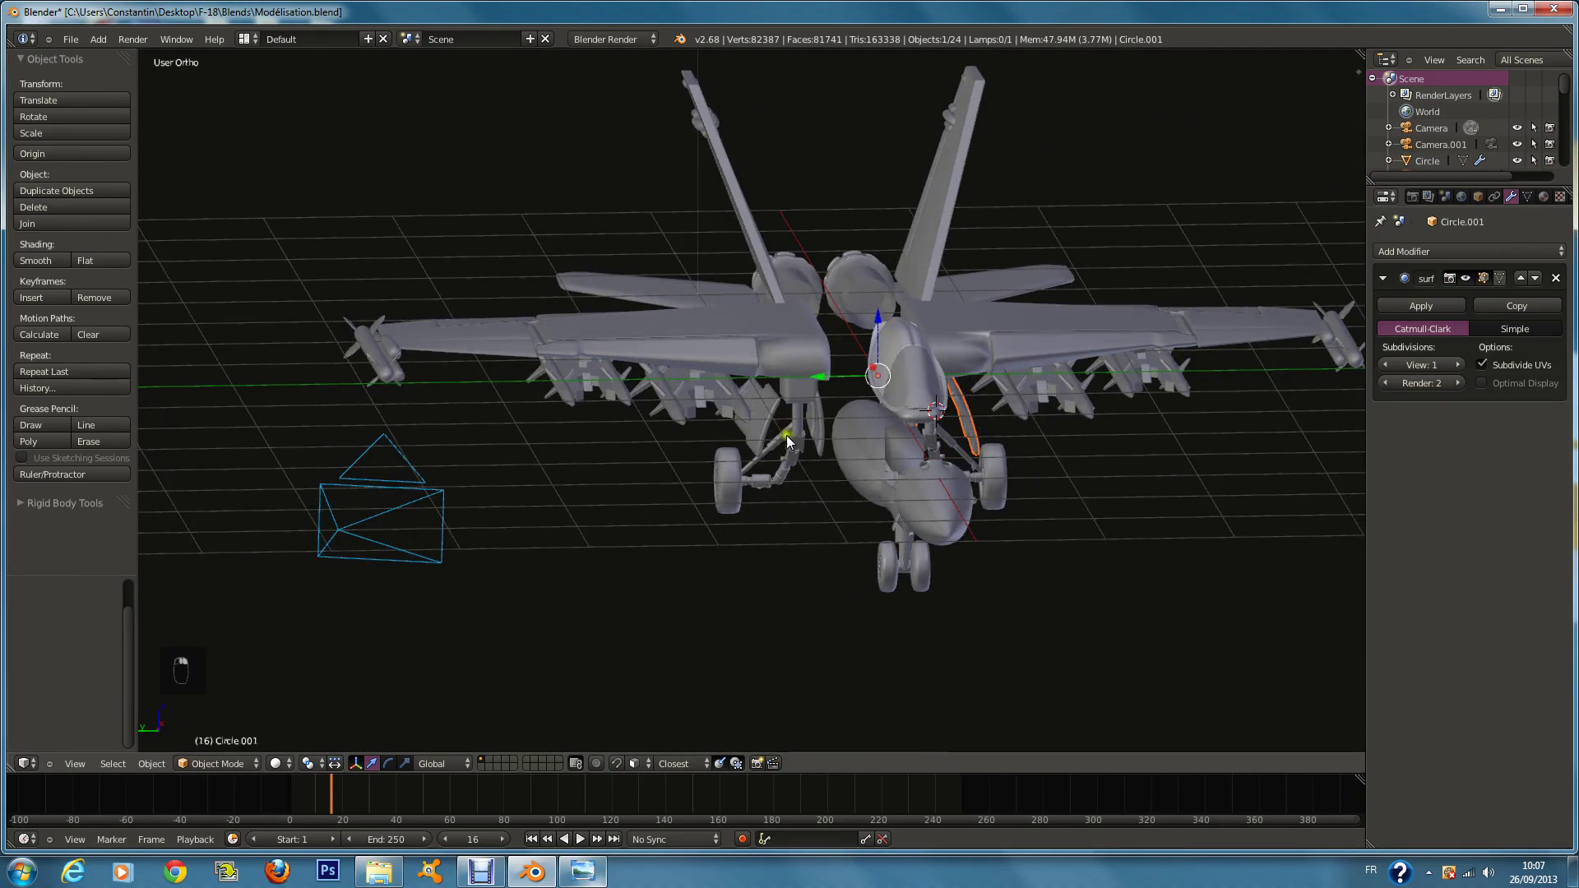
right_click(771, 424)
right_click(790, 329)
middle_click_drag(790, 329, 922, 426)
key("ctrl+z")
key("ctrl+z")
key("ctrl+z")
key("ctrl+z")
key("ctrl+z")
key("ctrl+z")
key("ctrl+z")
key("ctrl+z")
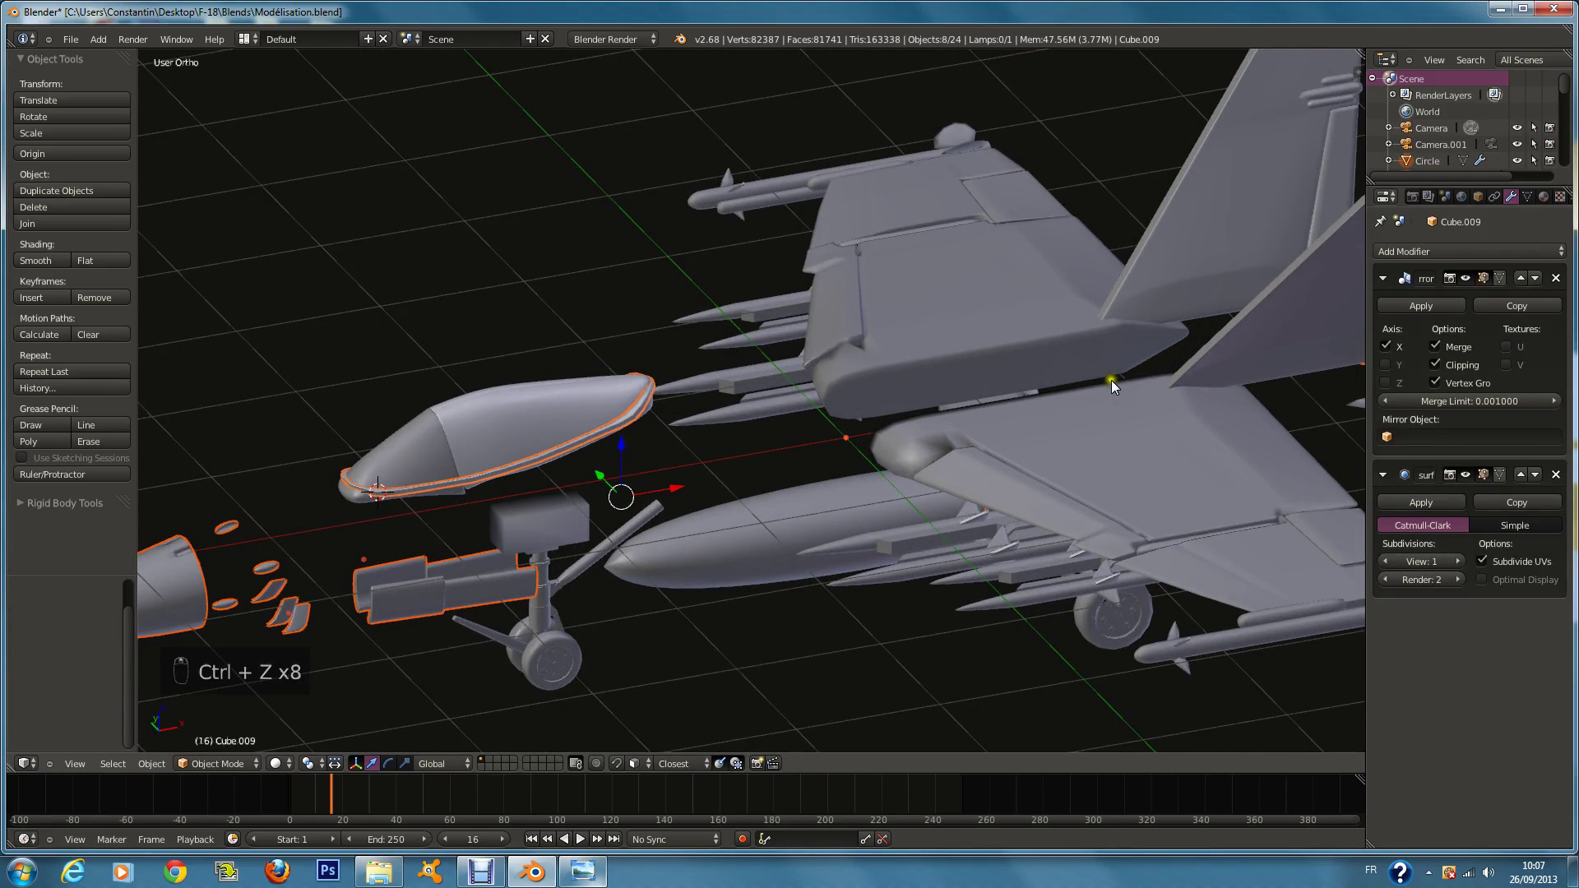
Step: Apply the canopy base frame's Mirror modifier and join all selected parts into one object
left_click(1441, 306)
scroll(1094, 385, "down", 5)
key("ctrl+j")
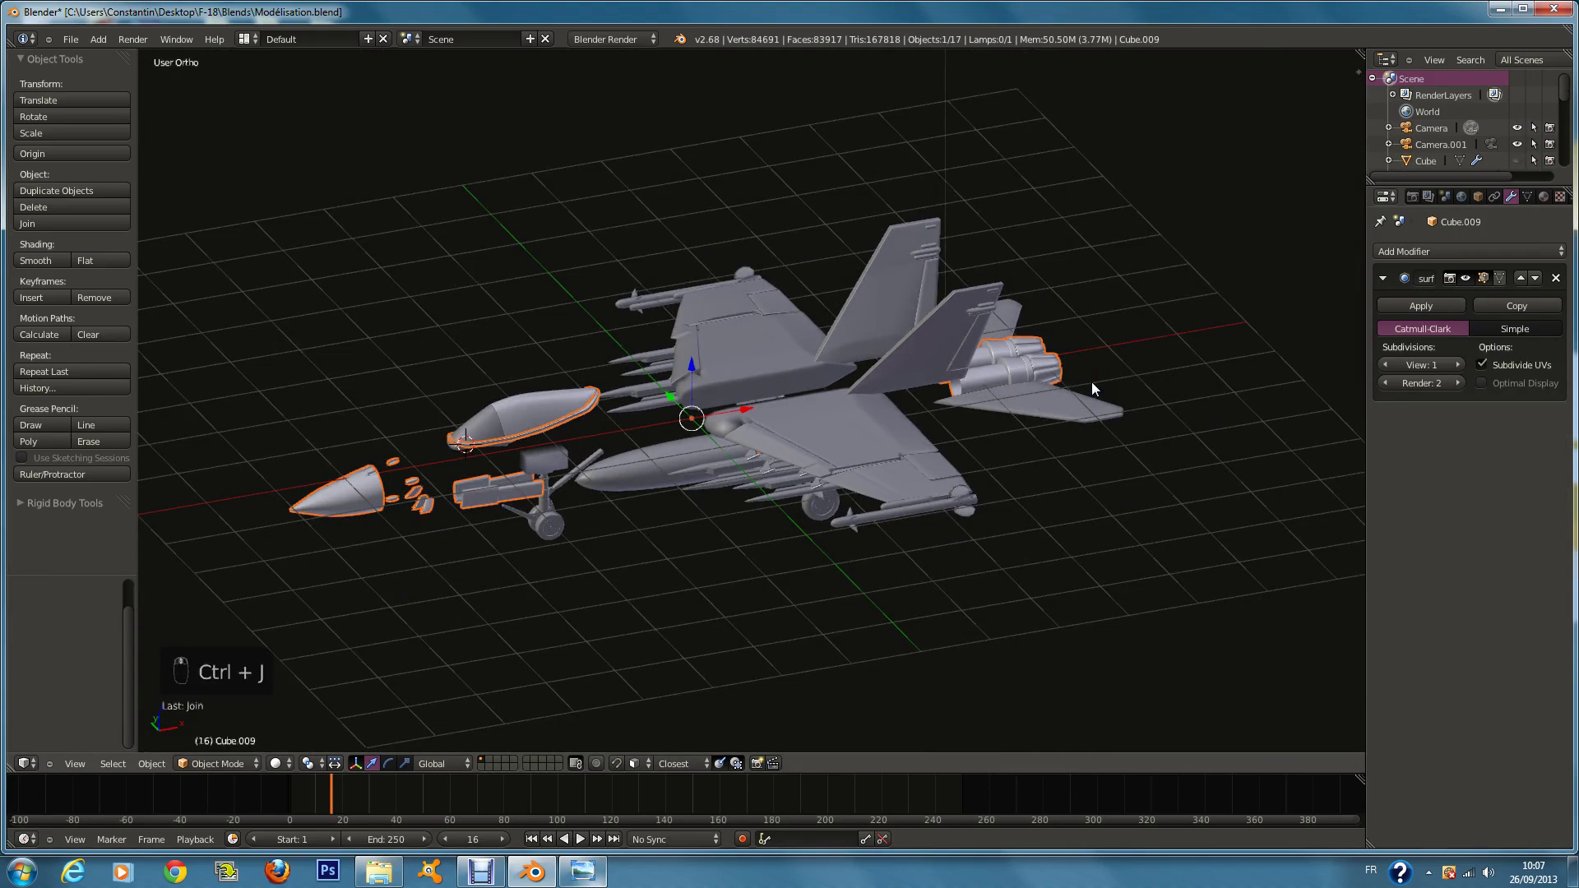
Step: Remove duplicate vertices from the selected mesh of the newly joined parts object
middle_click_drag(1093, 395, 818, 407)
key("Tab")
scroll(979, 349, "up", 3)
left_click(66, 491)
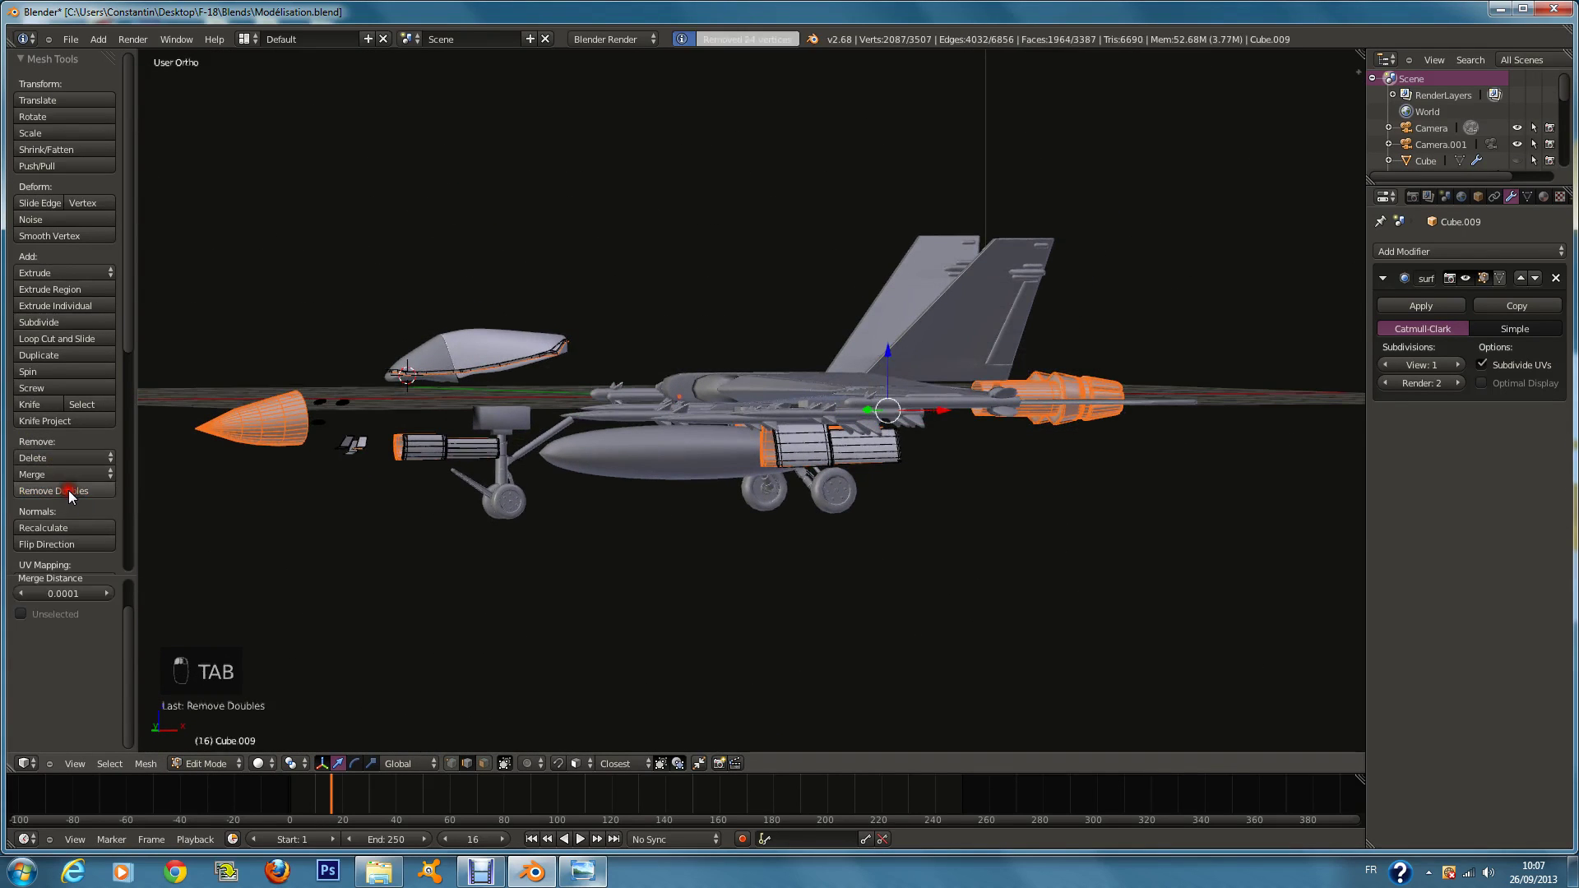
scroll(710, 342, "up", 1)
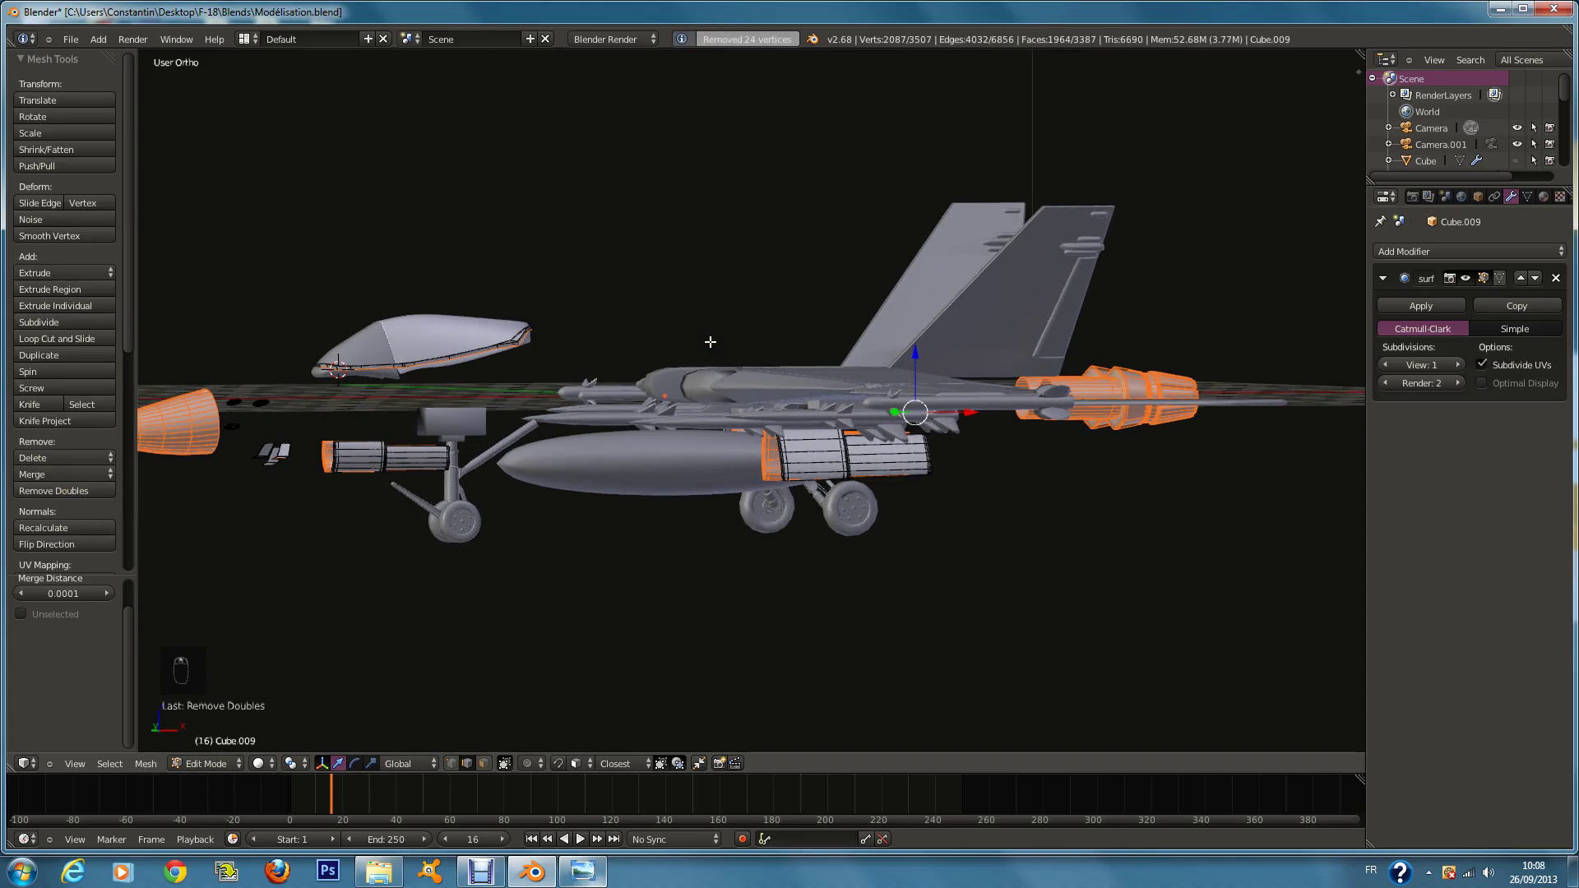
Step: Select the joined parts object's entire mesh, merge its duplicate vertices and return to Object Mode
key("a")
key("a")
key("a")
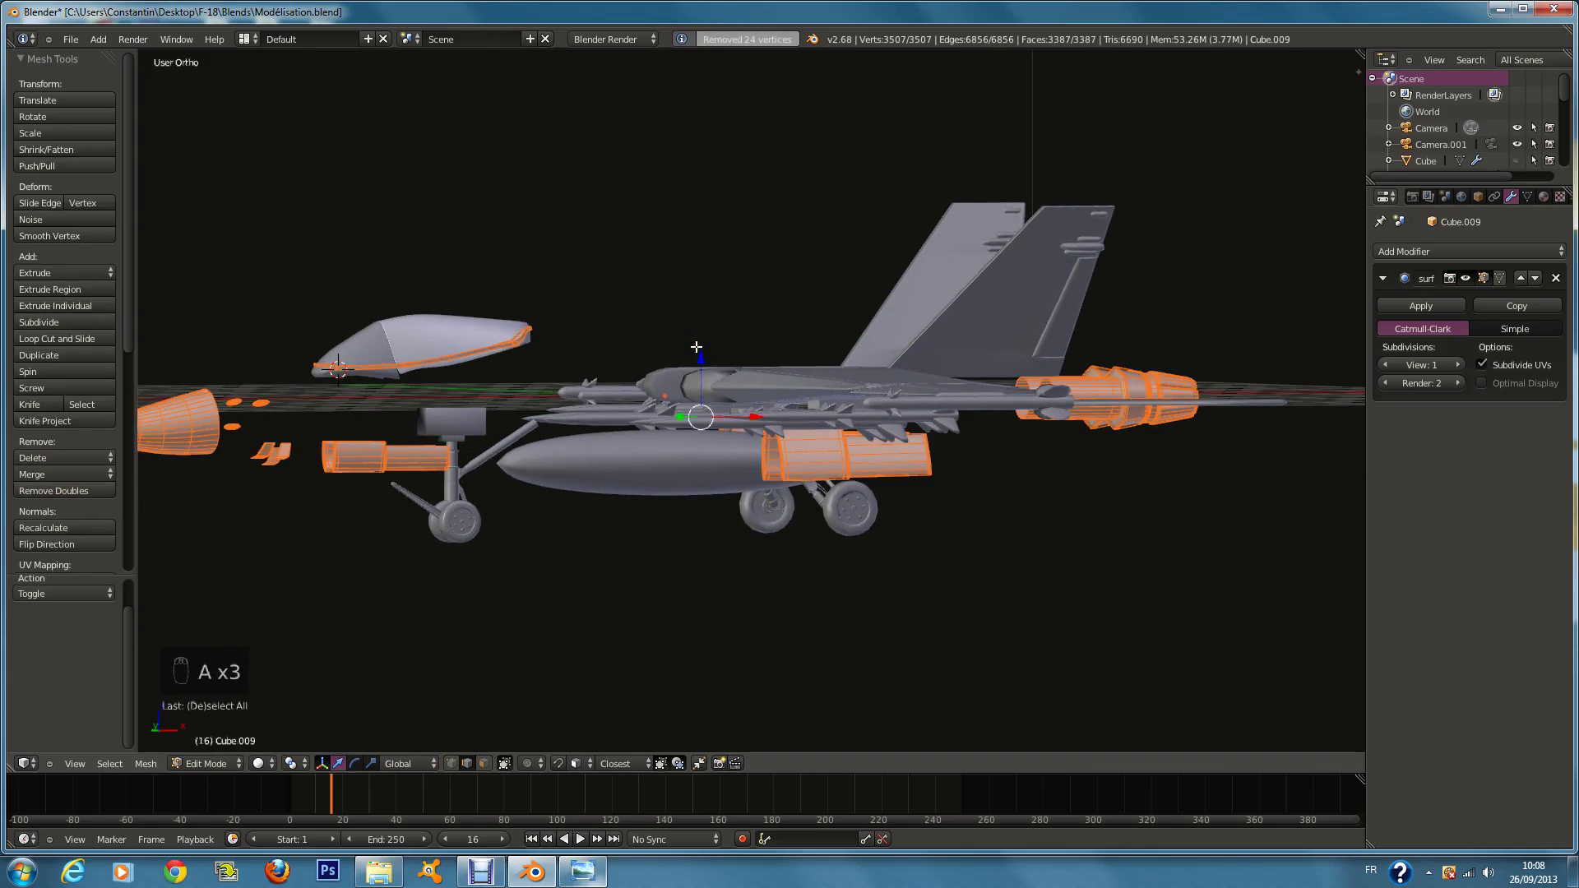
left_click(65, 491)
key("Tab")
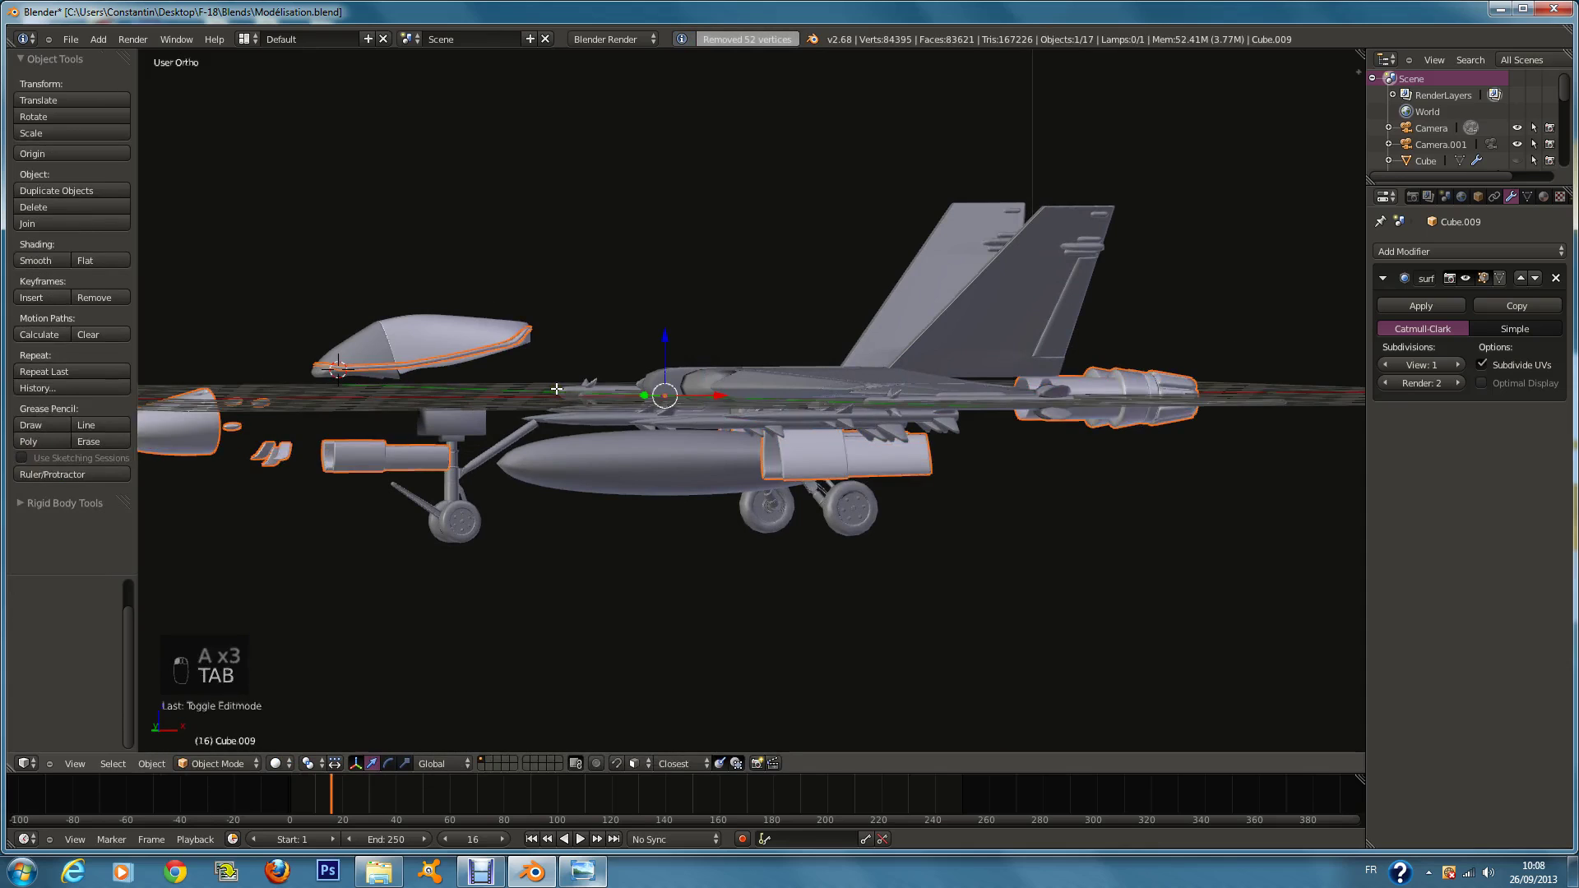
Step: Unhide the hidden fuselage
middle_click_drag(556, 389, 781, 372)
scroll(715, 364, "down", 1)
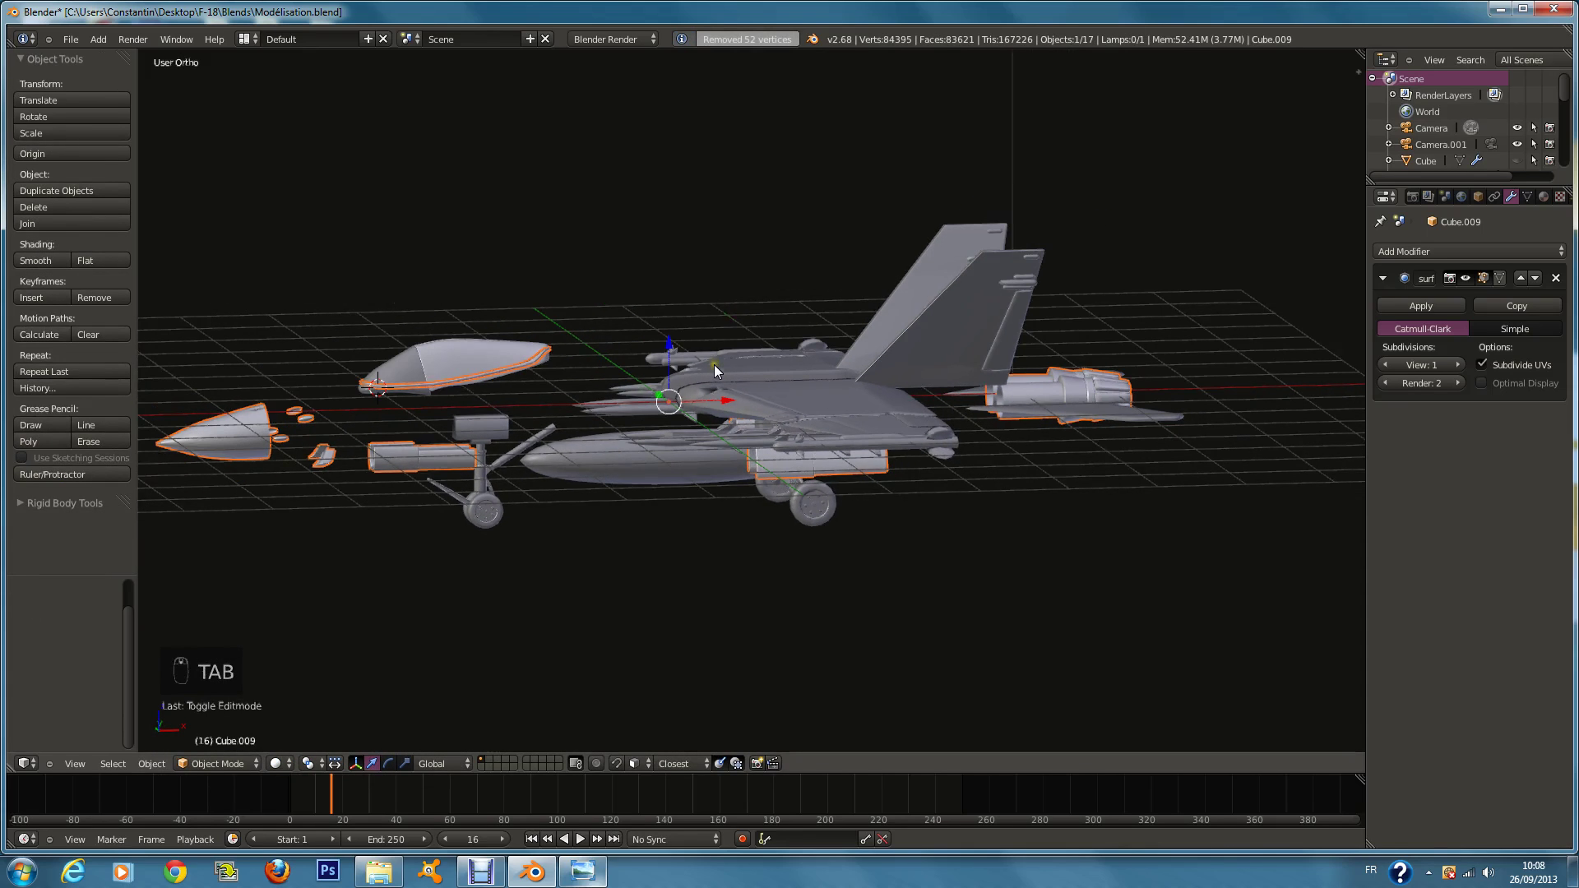
key("alt+h")
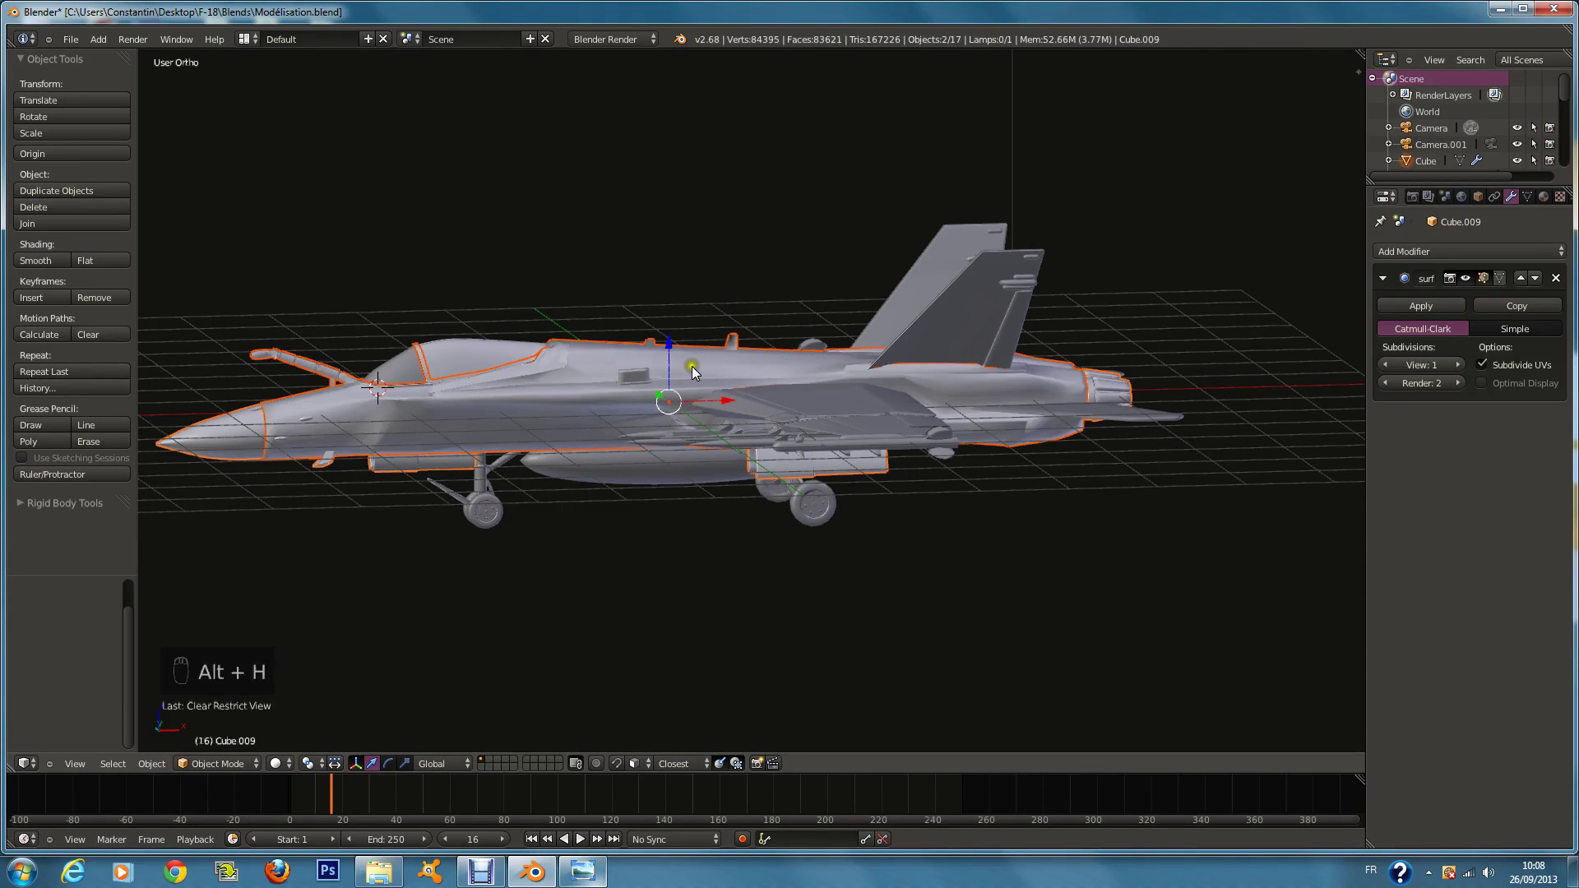
Step: Join the fuselage into the combined parts object, restore solid shading and save the file
key("z")
key("a")
right_click(319, 407)
scroll(319, 406, "up", 1)
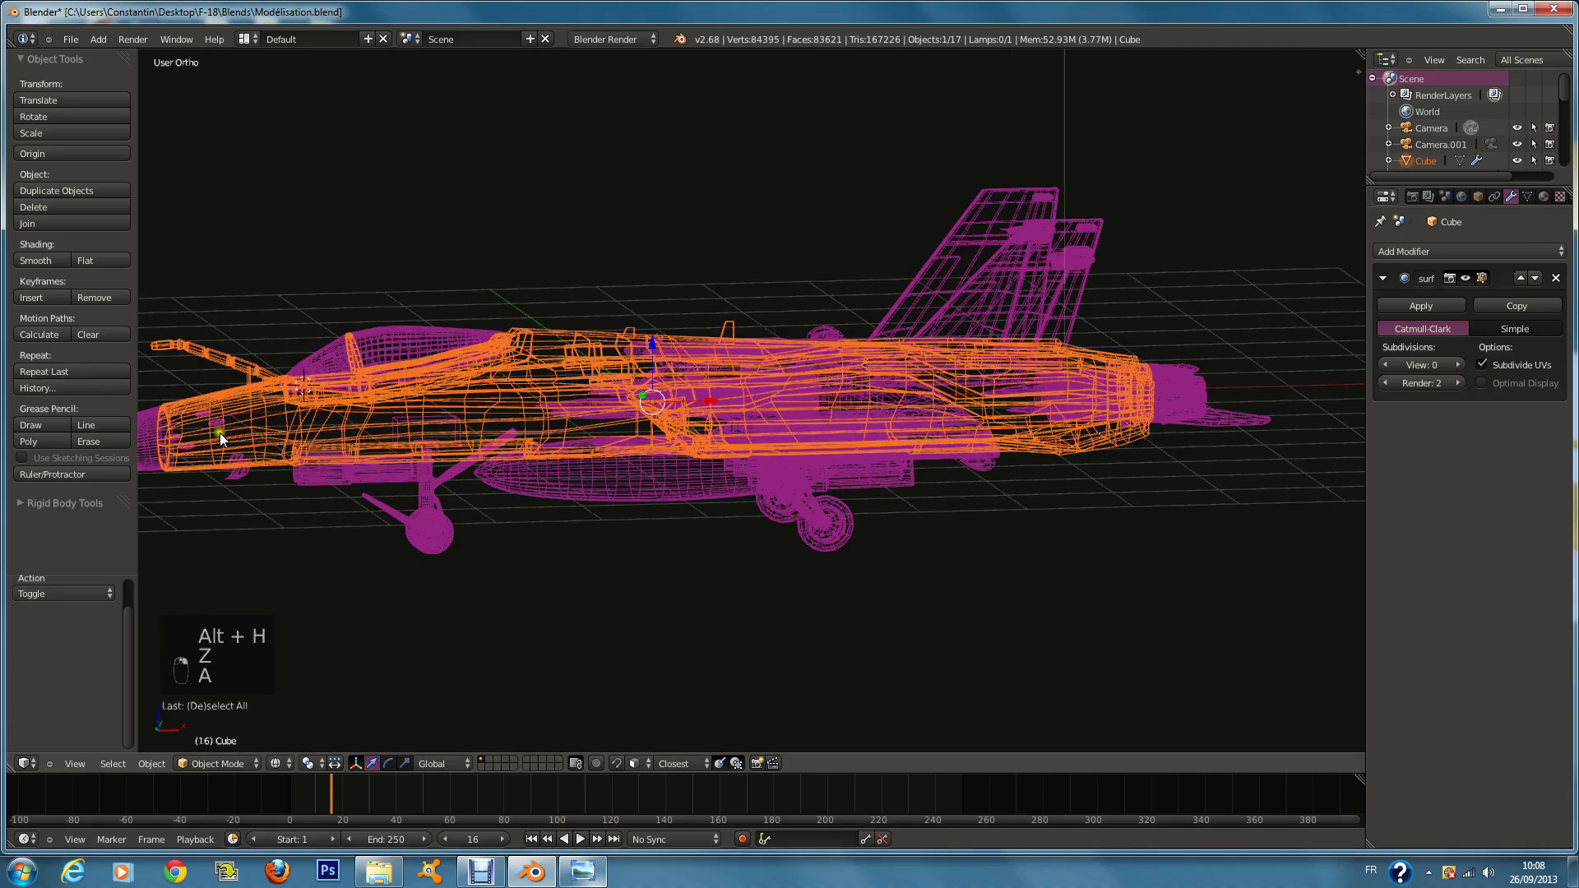
scroll(218, 432, "down", 1)
right_click(214, 429, "shift")
scroll(465, 403, "down", 1)
key("ctrl+j")
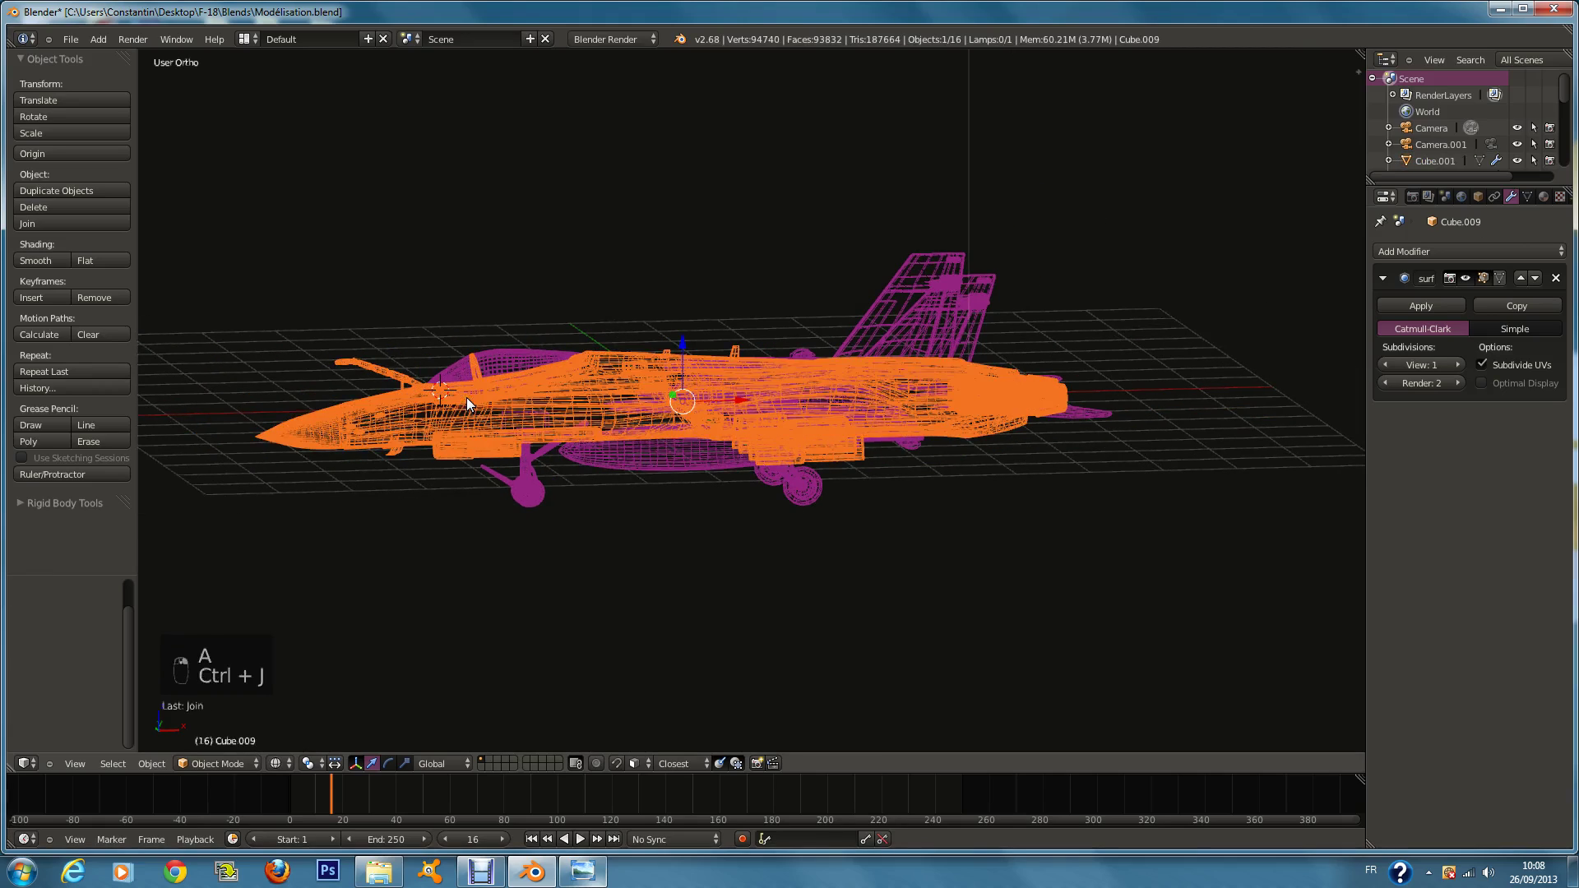
key("z")
key("ctrl+s")
Step: Examine the wings object and its mesh, and view the aircraft from its underside
middle_click_drag(671, 349, 946, 443)
right_click(676, 385)
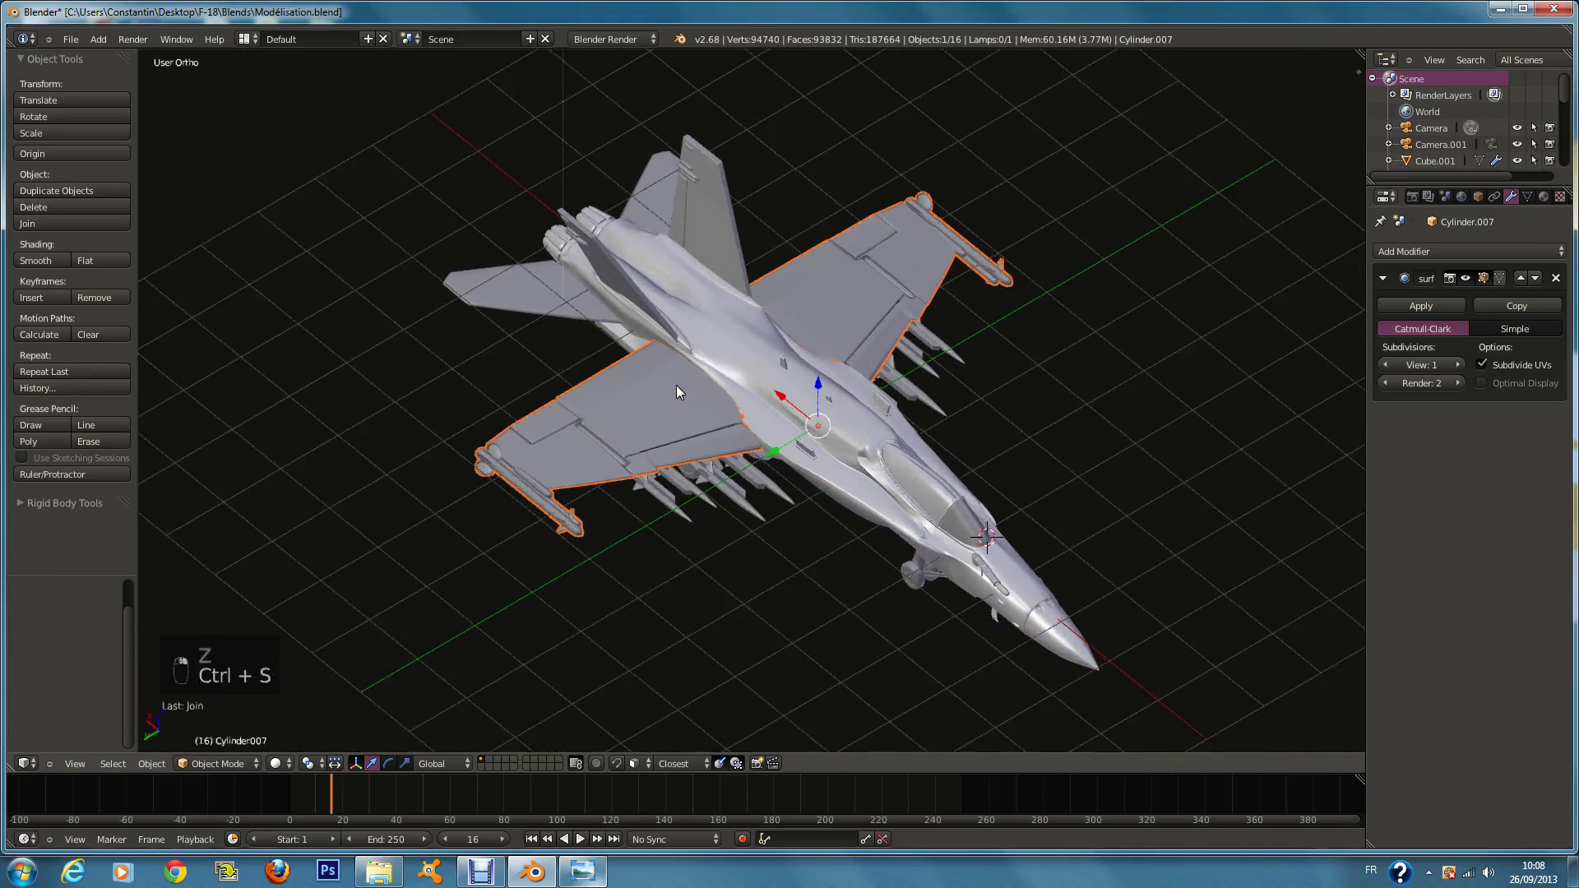
scroll(685, 383, "up", 2)
key("Tab")
key("Tab")
middle_click_drag(684, 383, 989, 408)
key("a")
key("a")
key("a")
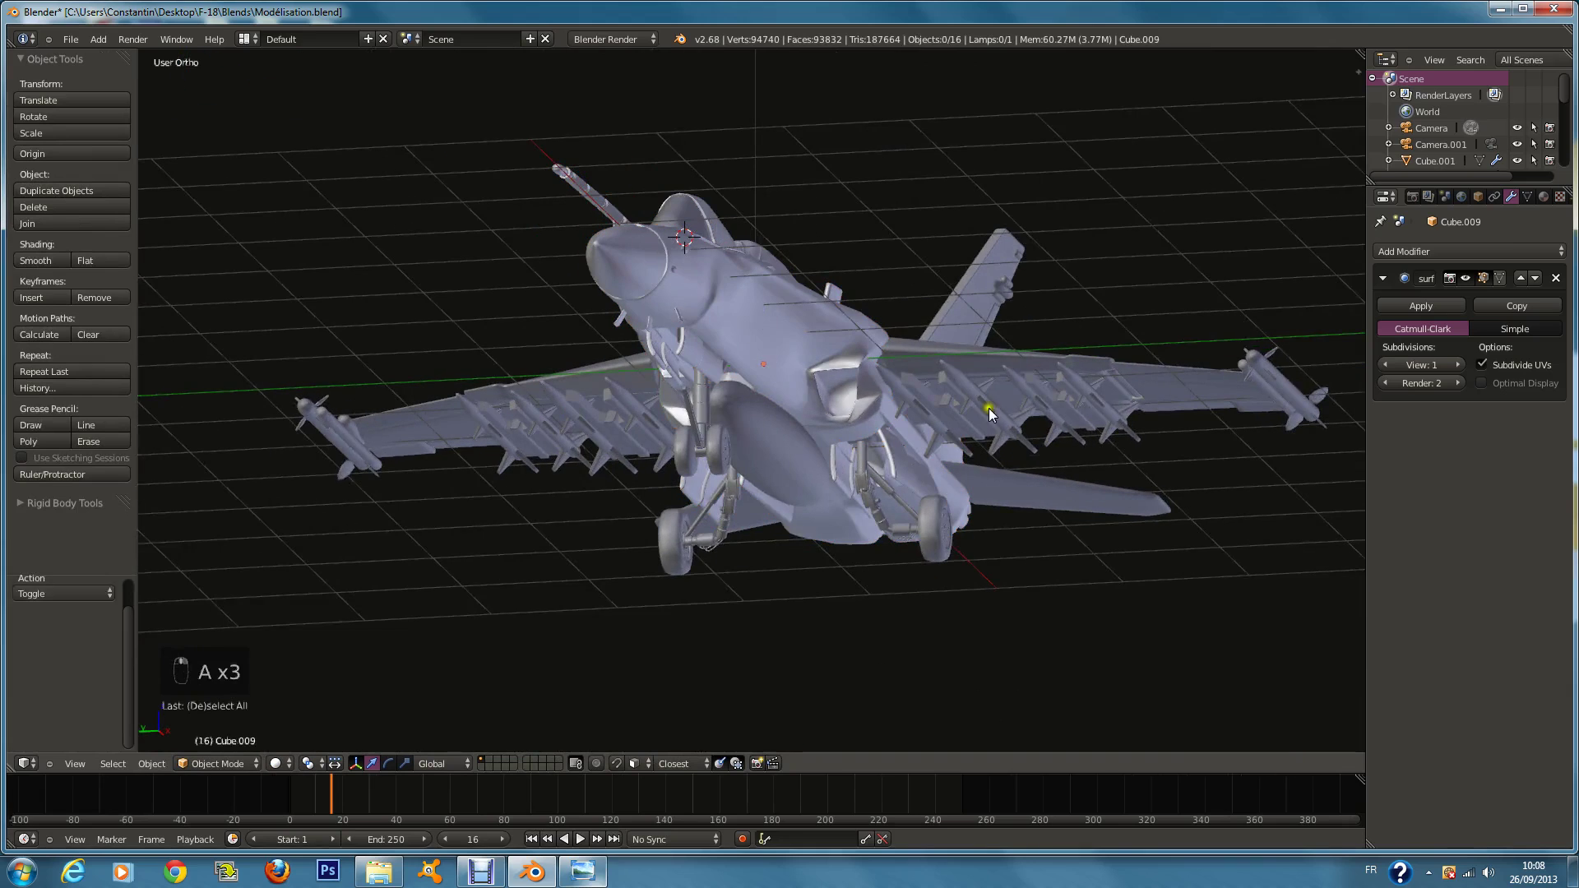
Step: Join the missile groups under both wings into one object
right_click(1098, 409)
scroll(1098, 410, "up", 1)
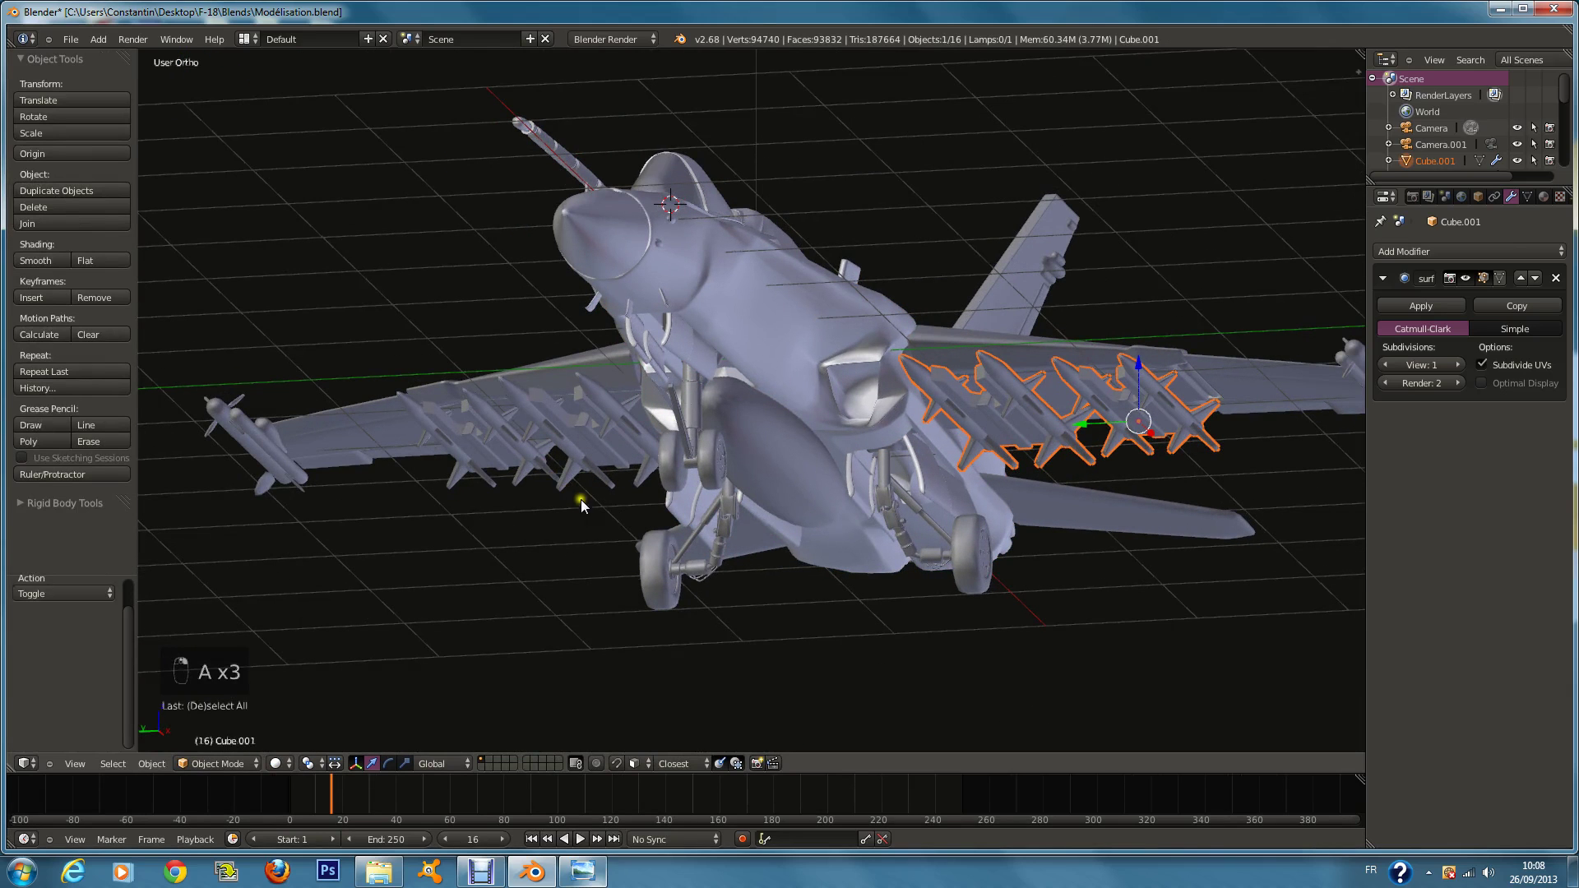
right_click(552, 469, "shift")
key("ctrl+j")
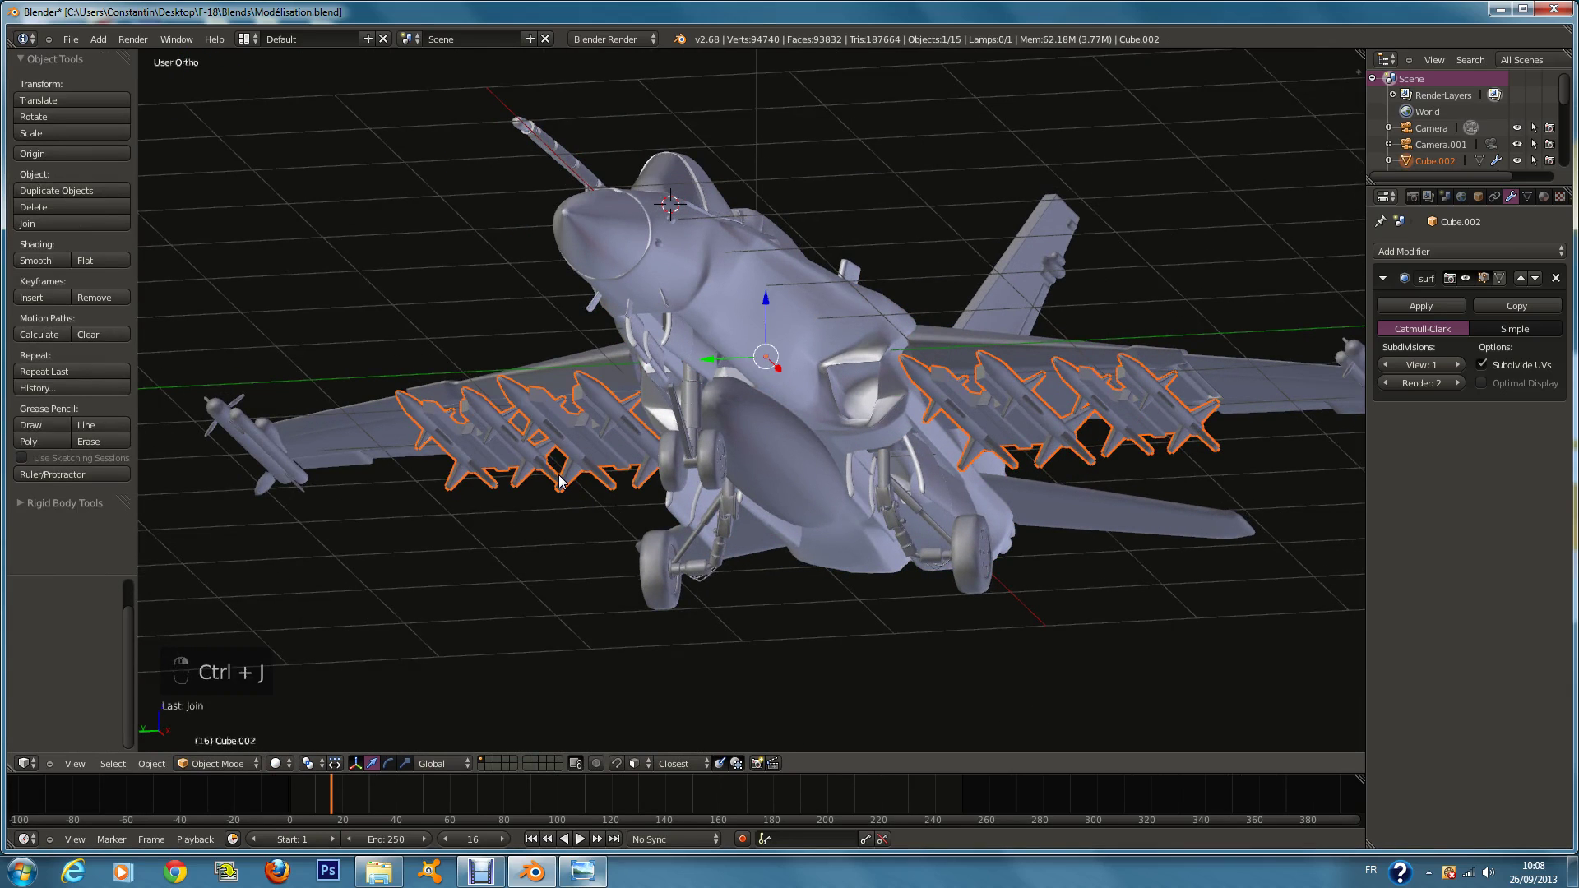
Step: Check which parts belong to the main landing gear and nose landing gear objects
right_click(954, 544)
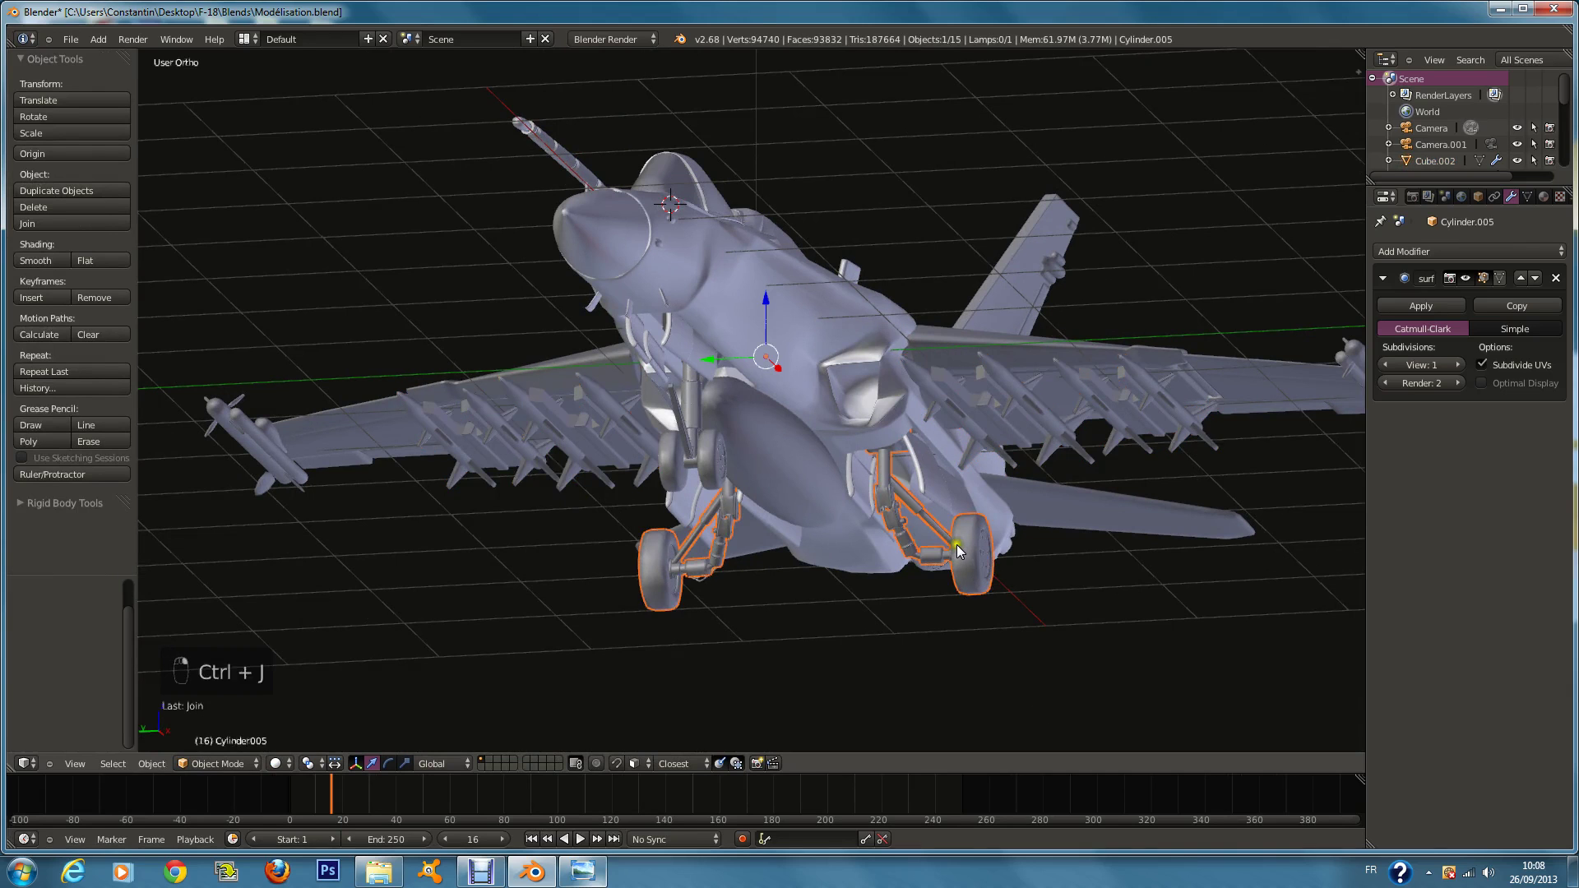
middle_click_drag(954, 544, 390, 533)
right_click(391, 535)
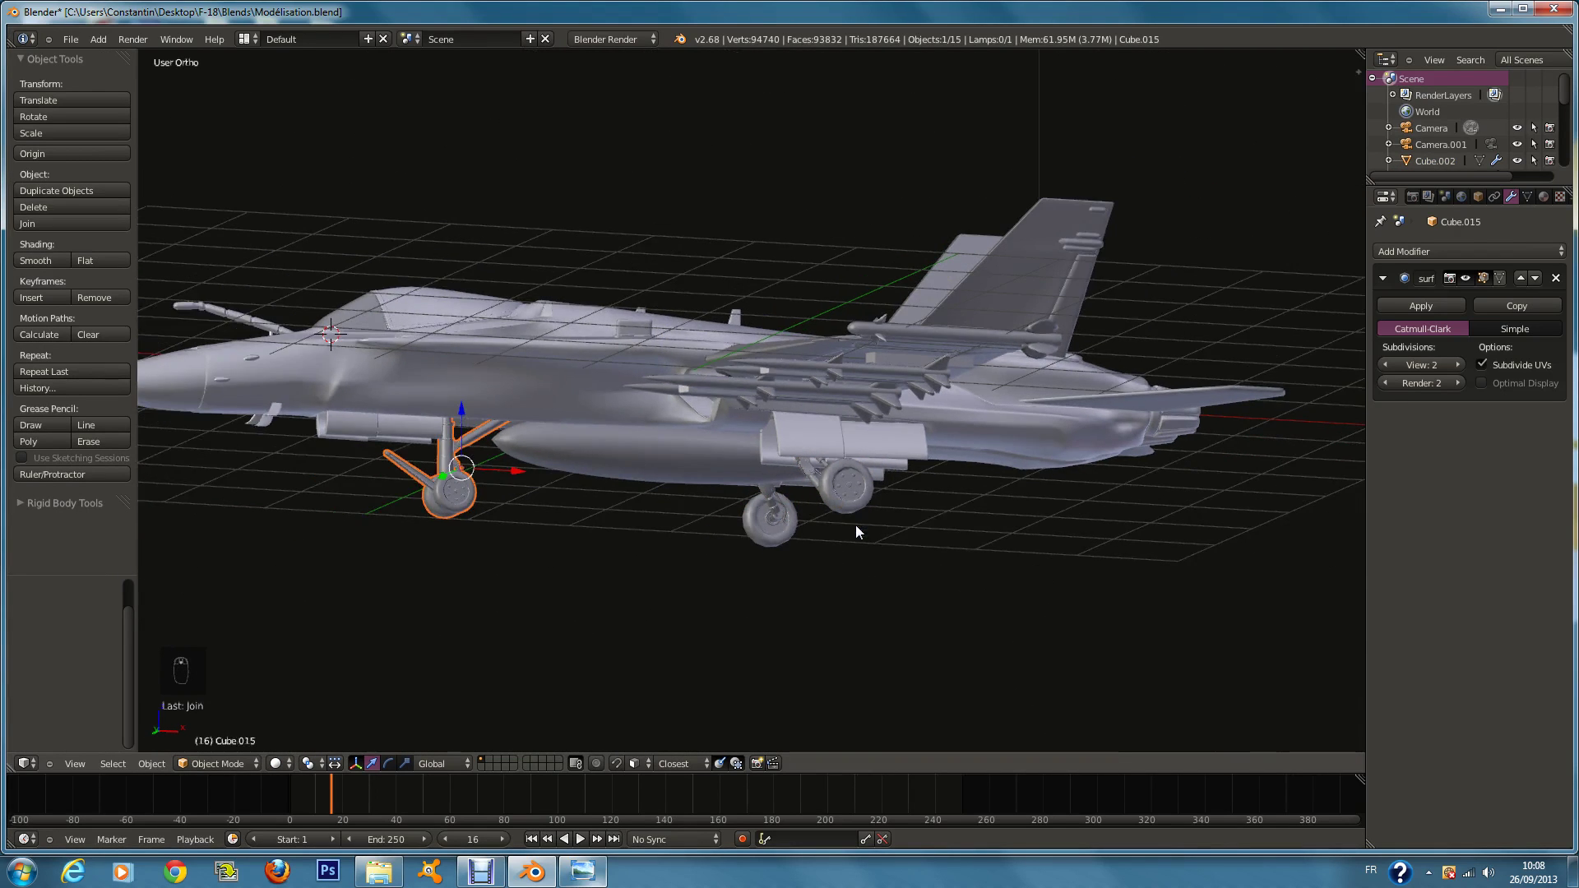
key("KP_1")
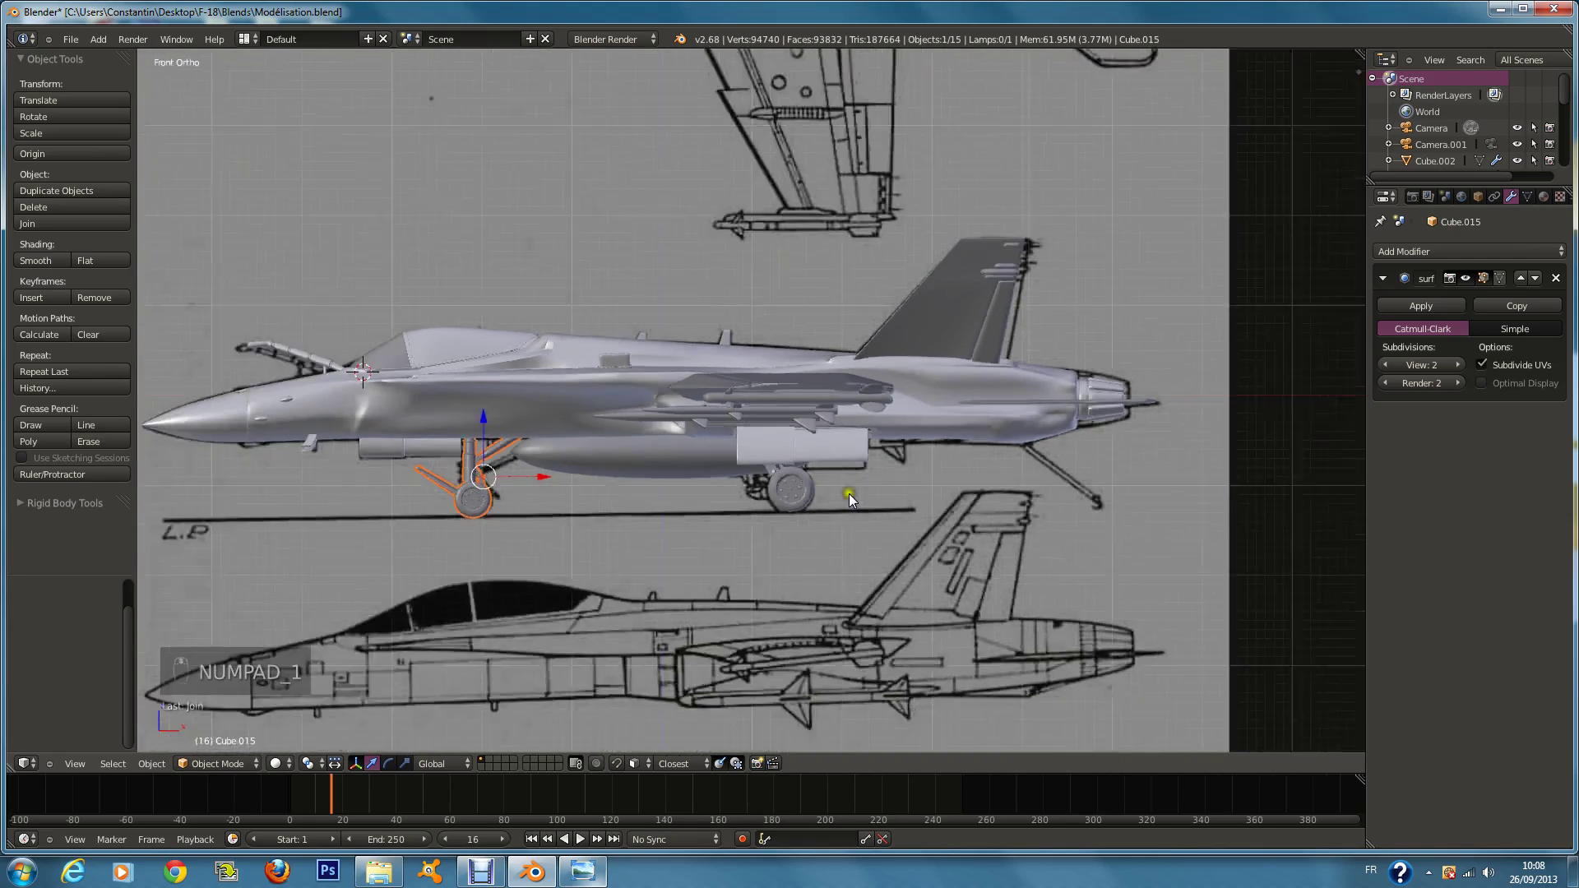
Step: Toggle the selection of all objects and save the file over the existing one
key("a")
key("a")
key("a")
key("a")
key("a")
key("a")
key("ctrl+s")
left_click(865, 490)
Step: Split the 3D view into two areas side by side and switch the new one to the UV/Image Editor
right_click(895, 309)
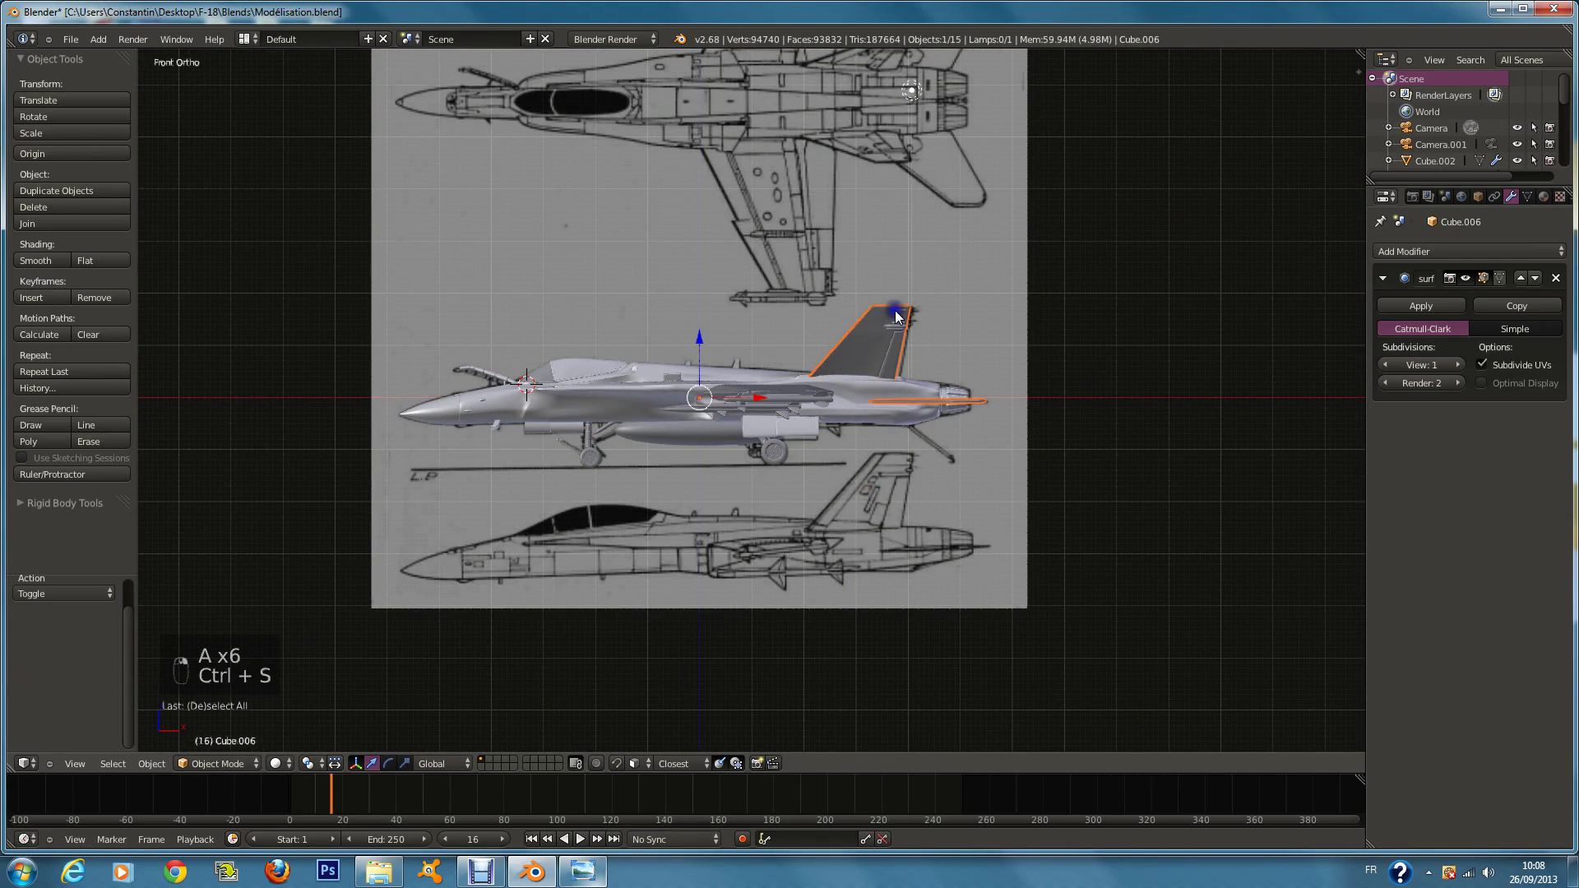
scroll(895, 309, "up", 1)
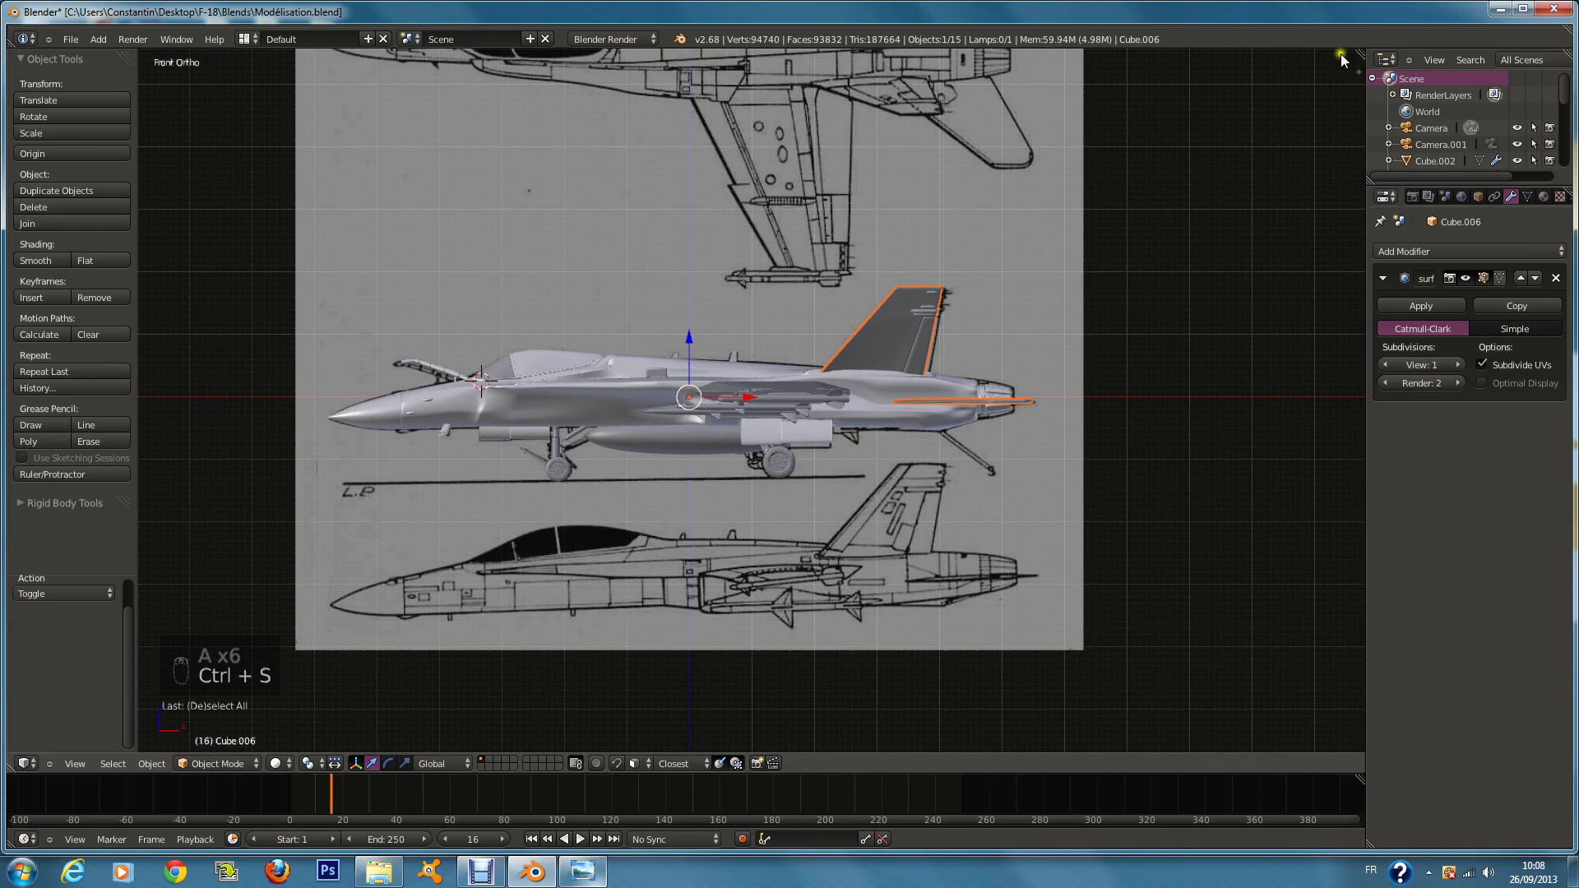
left_click_drag(1356, 54, 789, 199)
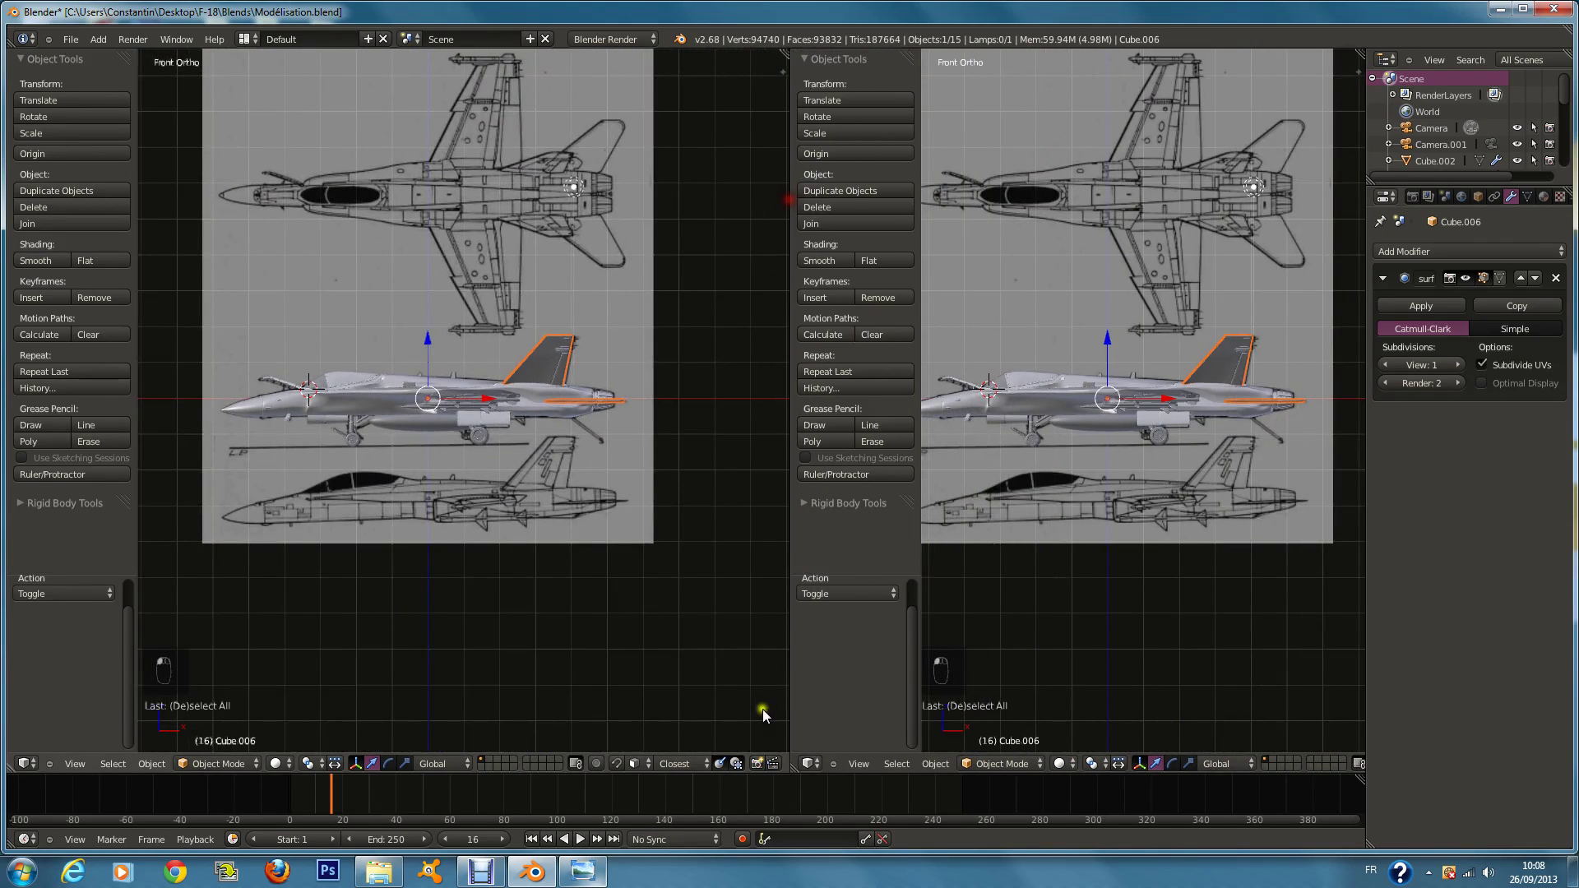
left_click(810, 763)
left_click(852, 645)
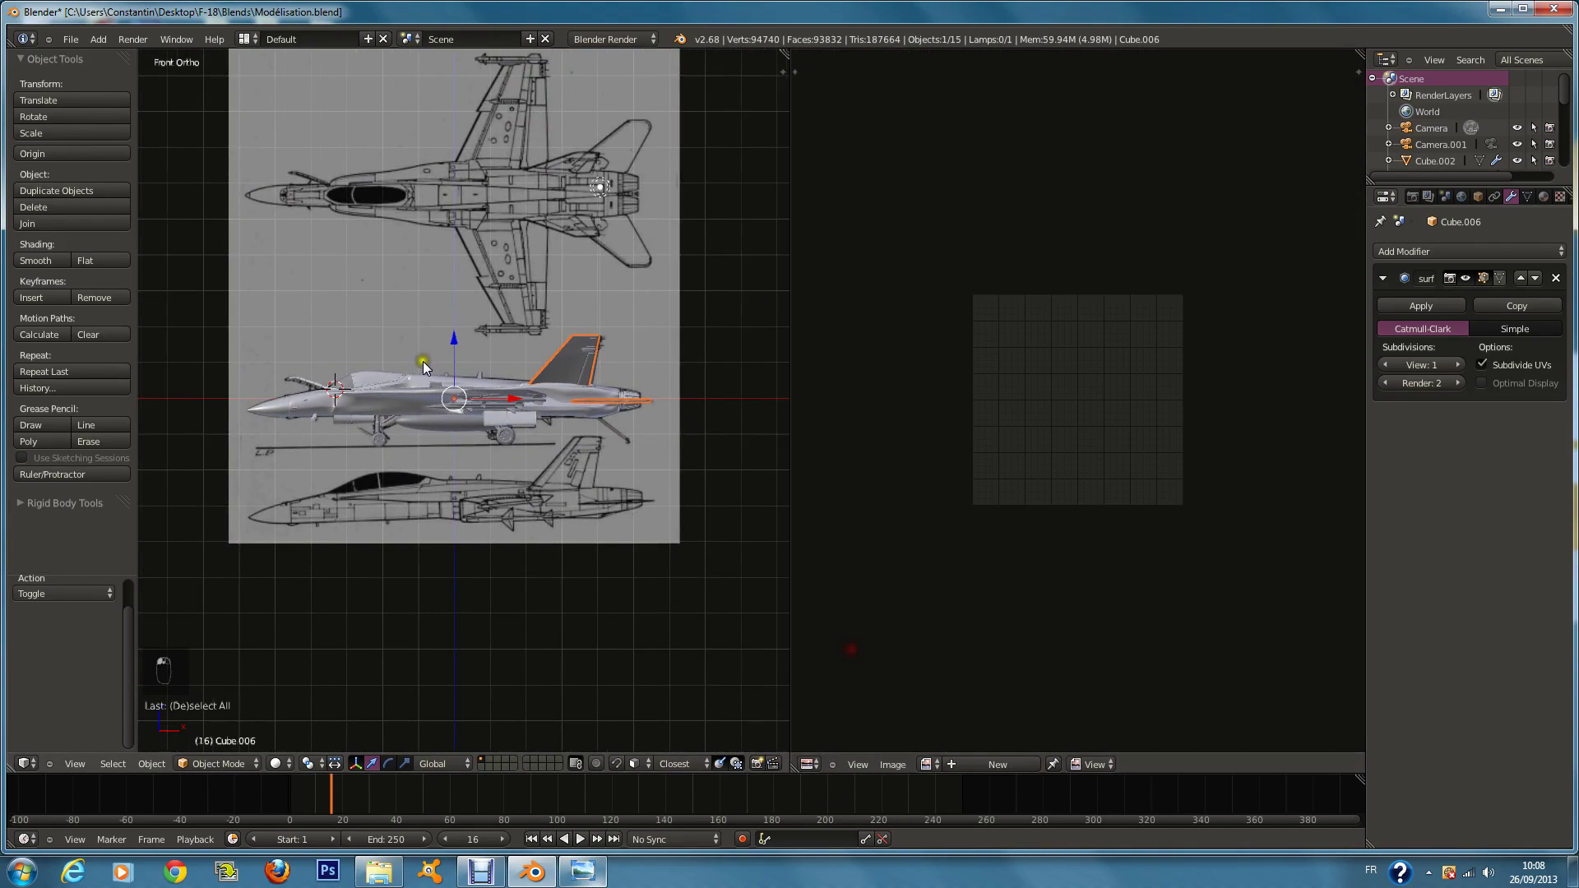
middle_click_drag(423, 362, 466, 356, "shift")
scroll(501, 426, "up", 1)
middle_click_drag(500, 426, 536, 473)
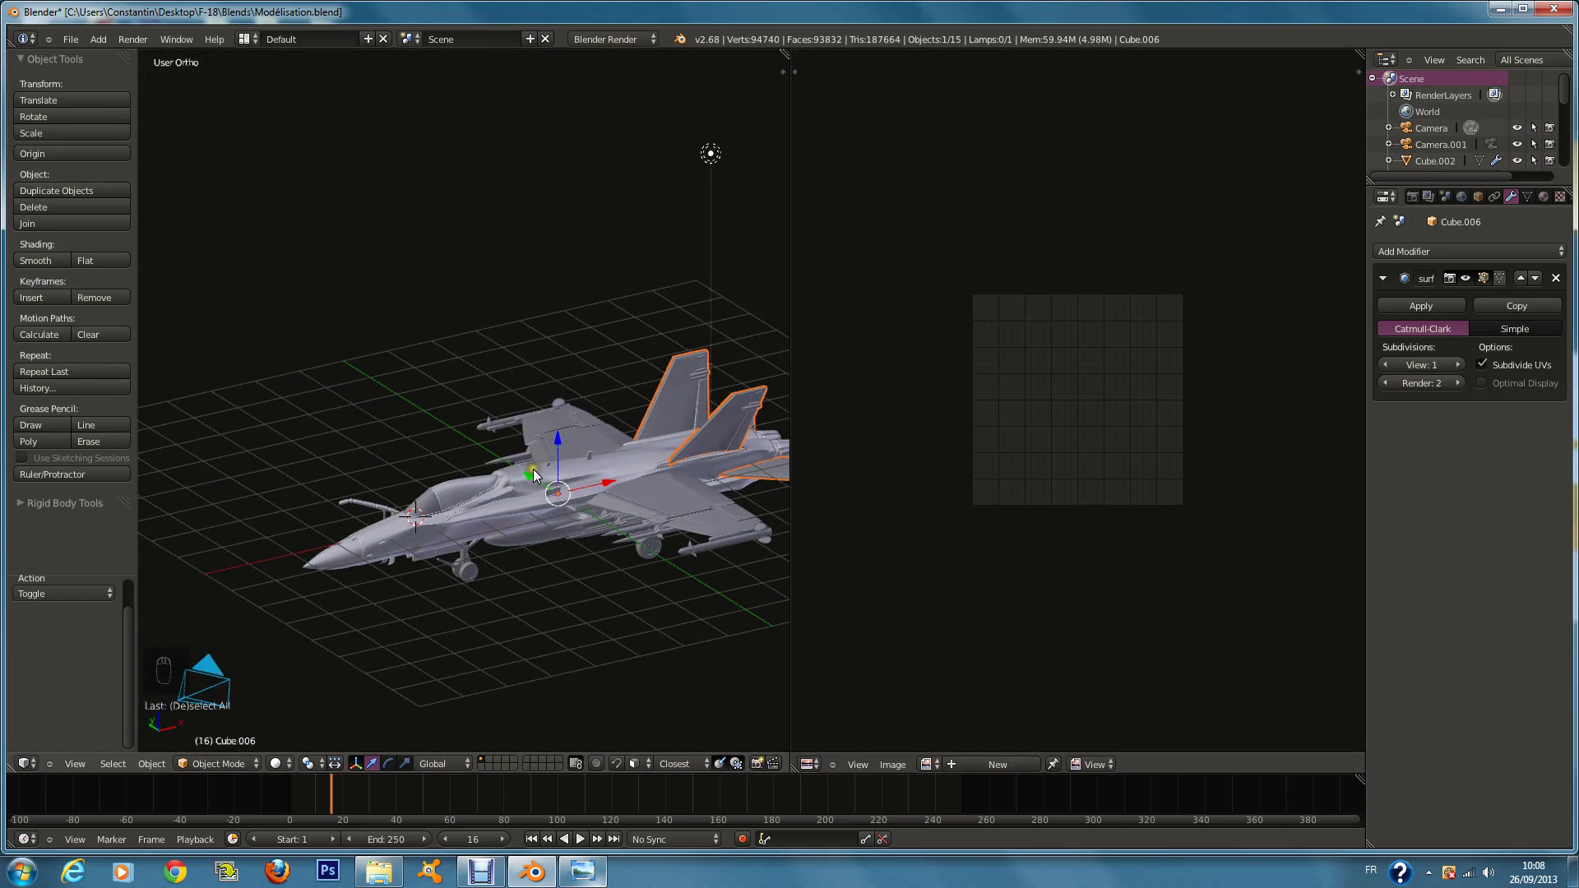
scroll(545, 467, "up", 3, "ctrl")
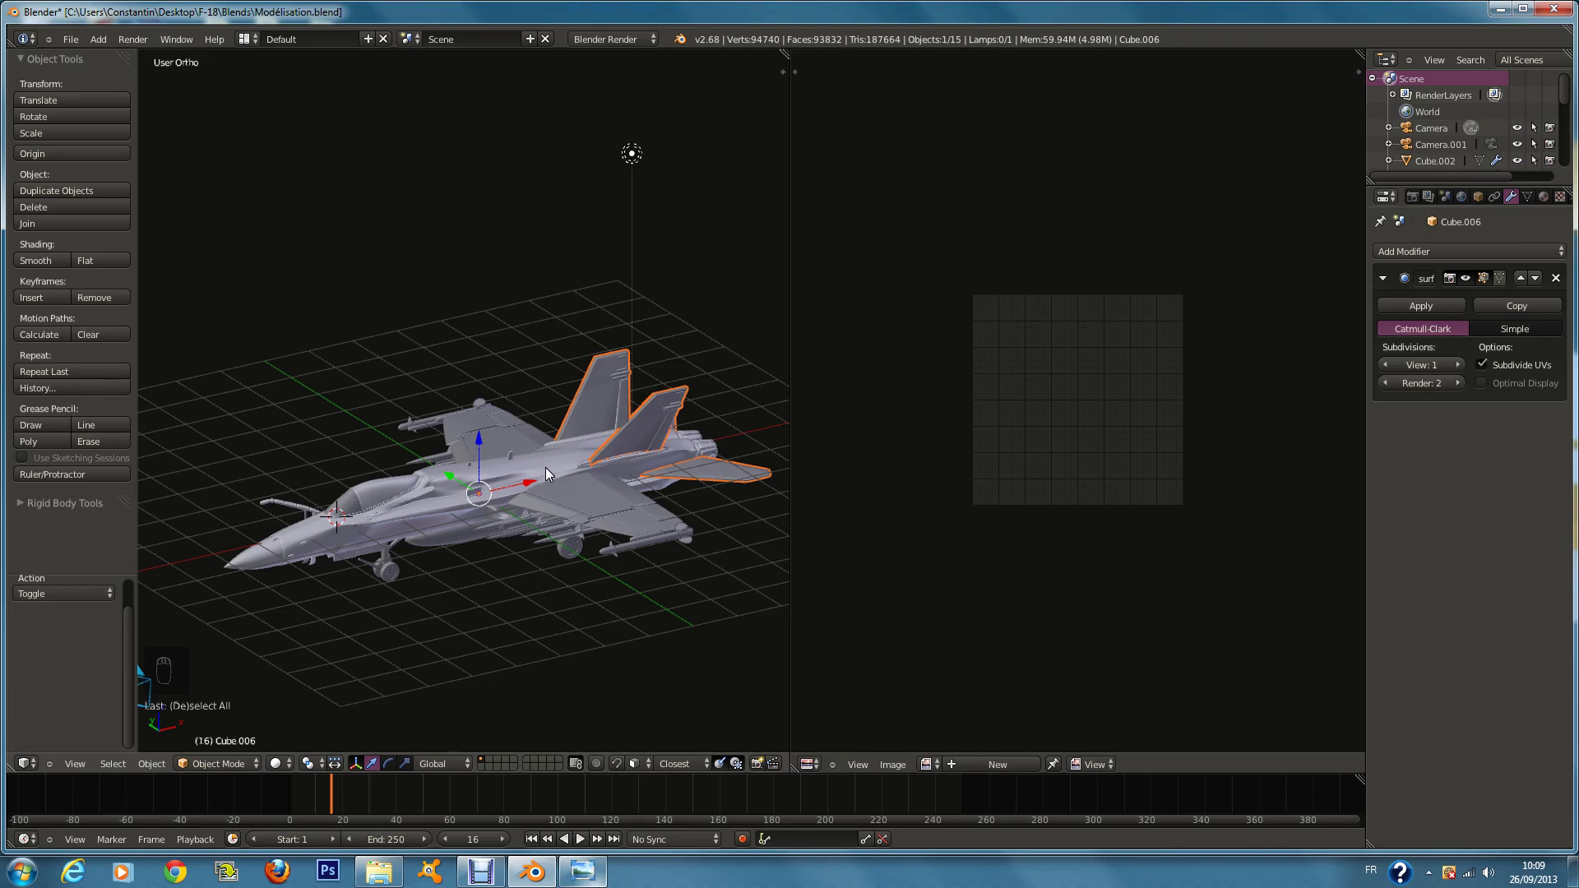
middle_click_drag(545, 468, 608, 453)
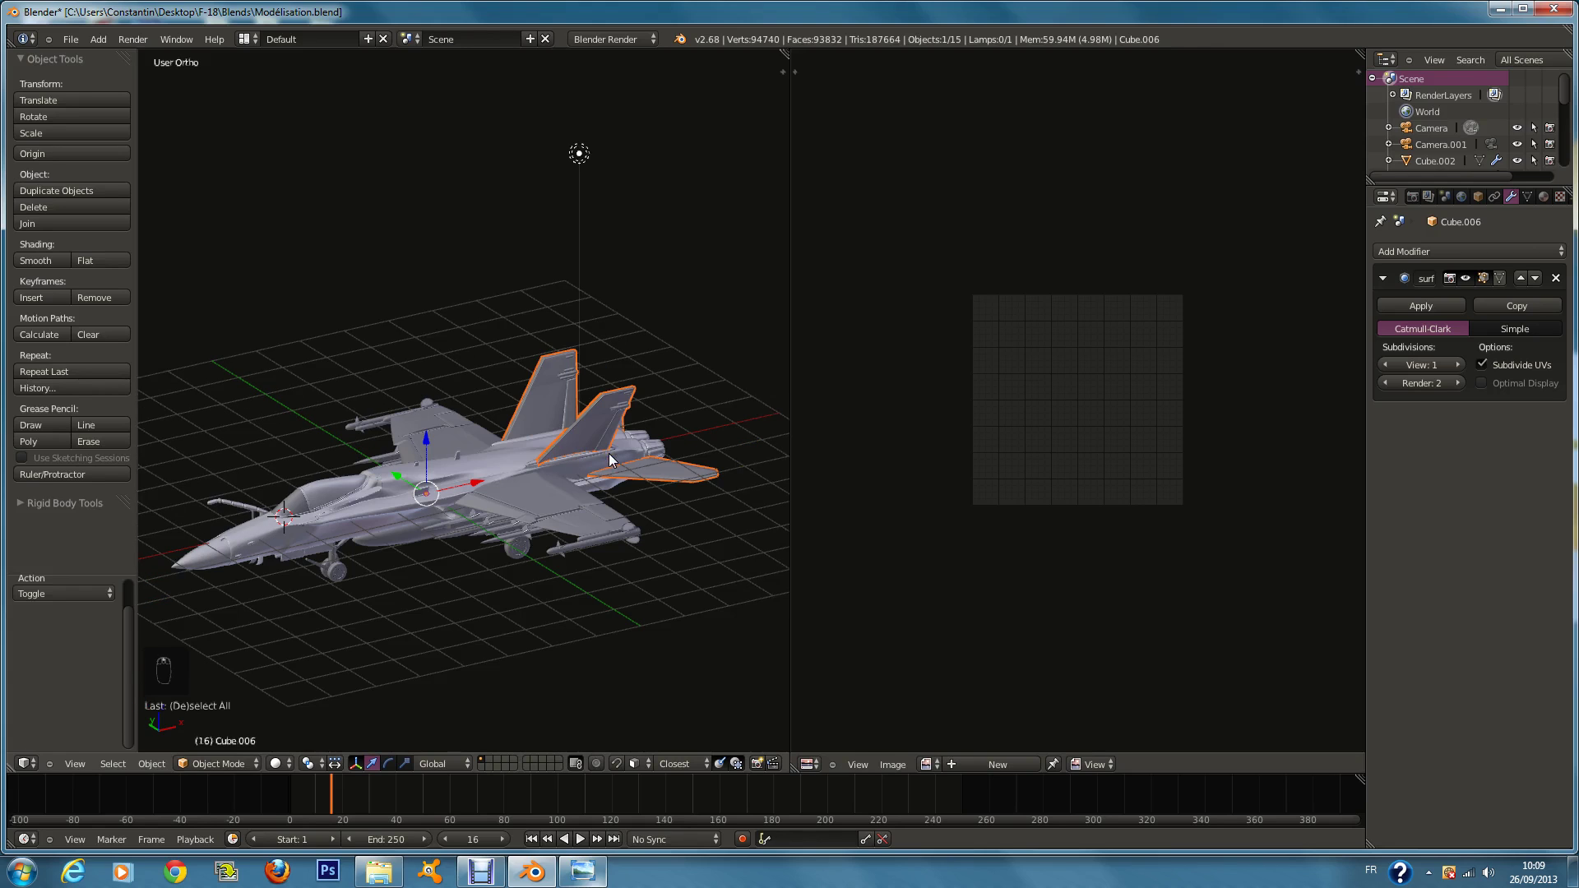
right_click(568, 516)
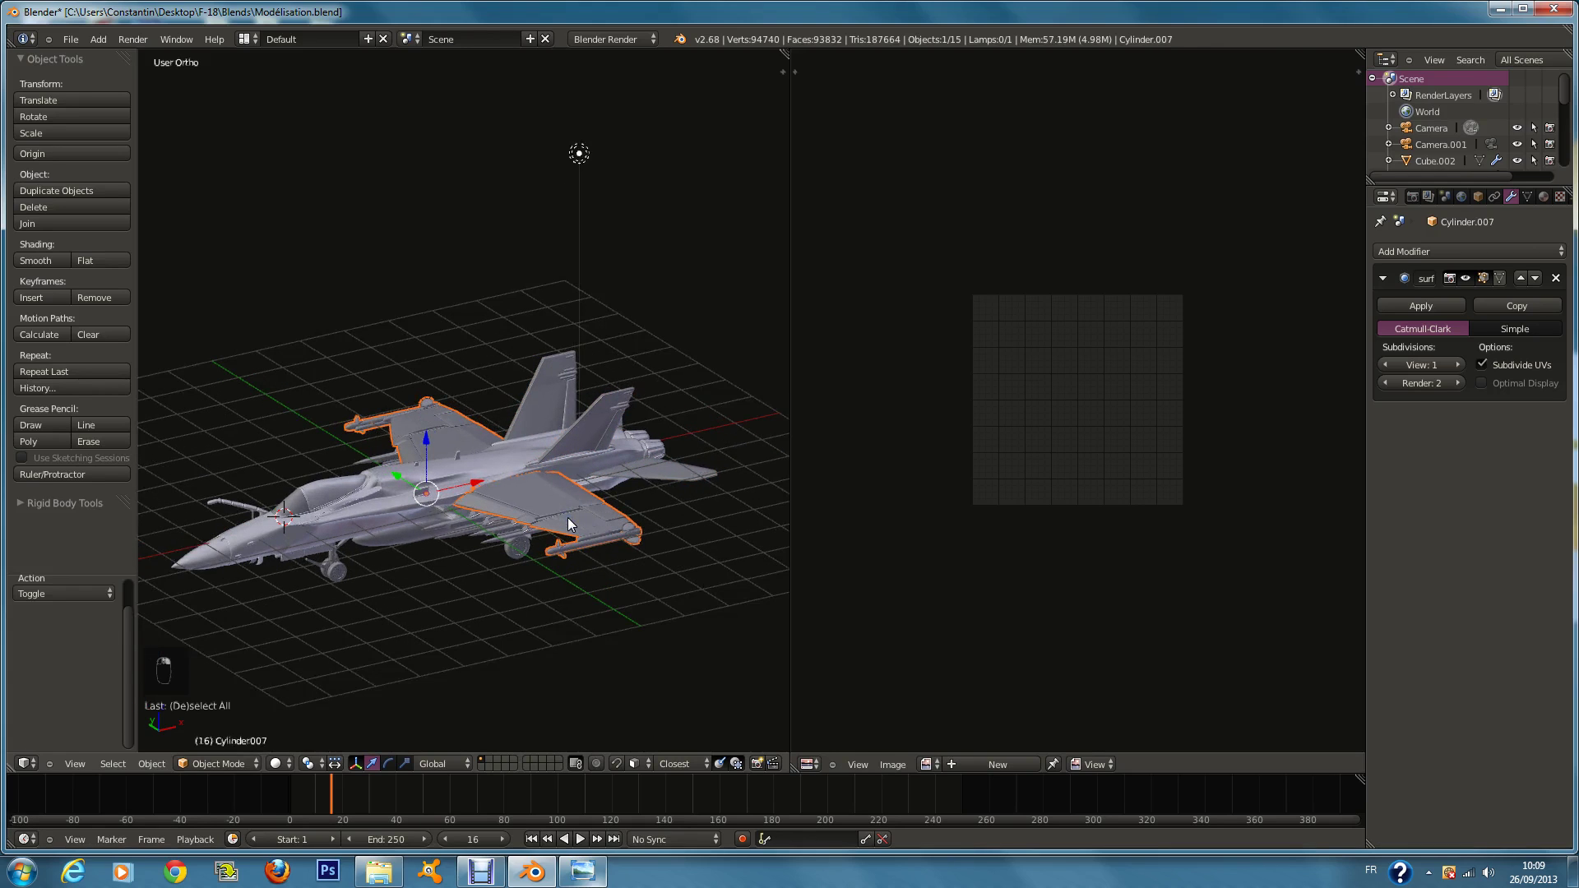
Step: From the top view, put the joined fuselage object into Edit Mode and select its entire mesh
key("KP_7")
scroll(447, 457, "up", 3)
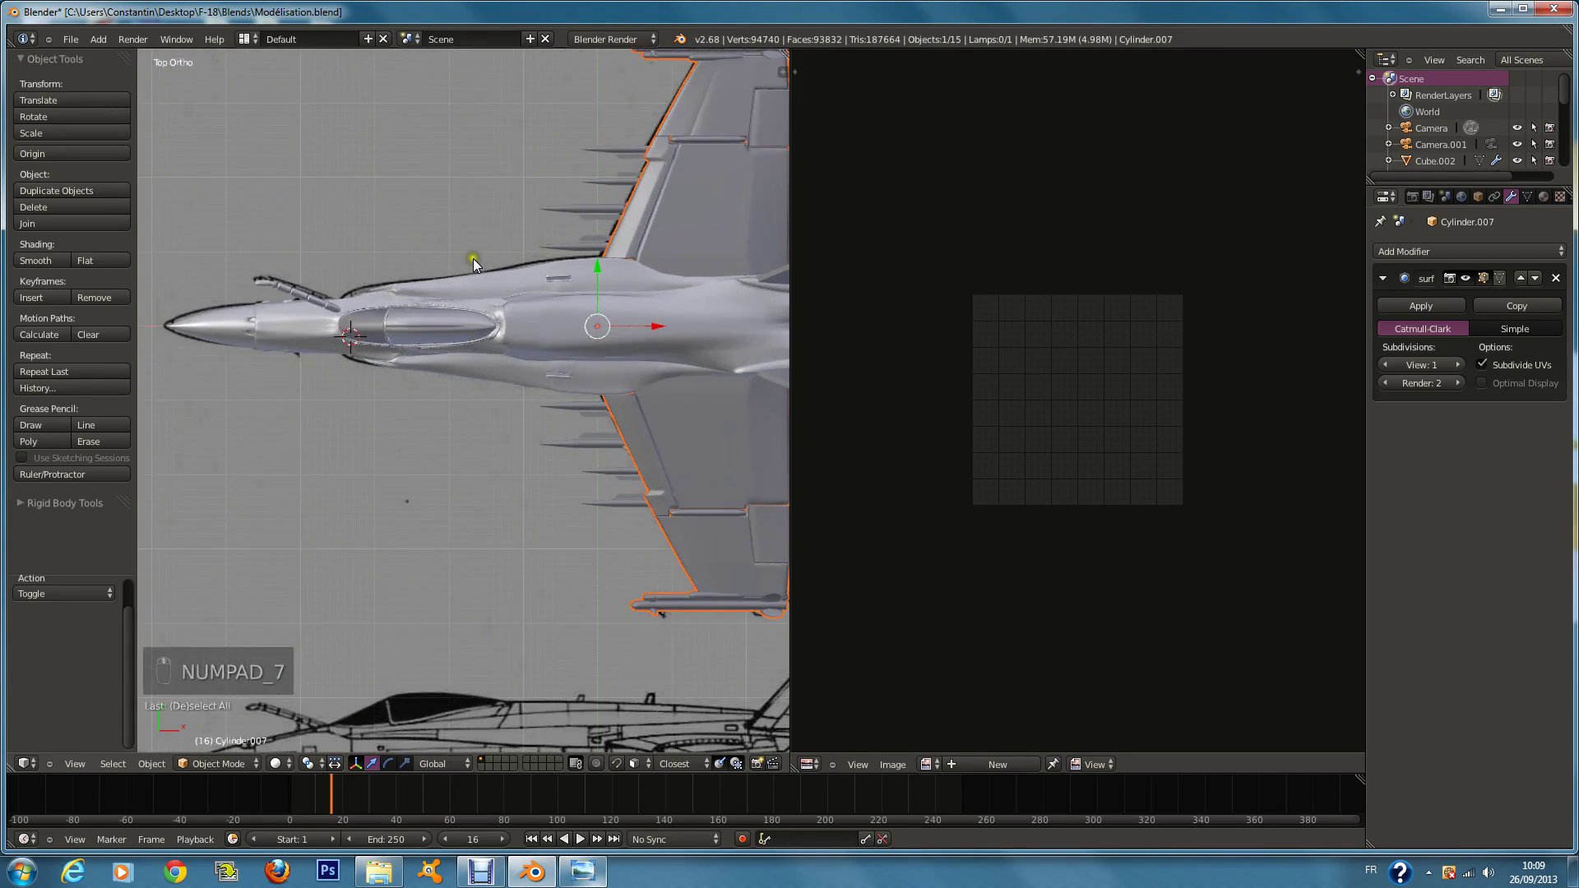
scroll(487, 293, "up", 2, "shift")
scroll(510, 322, "up", 3)
right_click(513, 323)
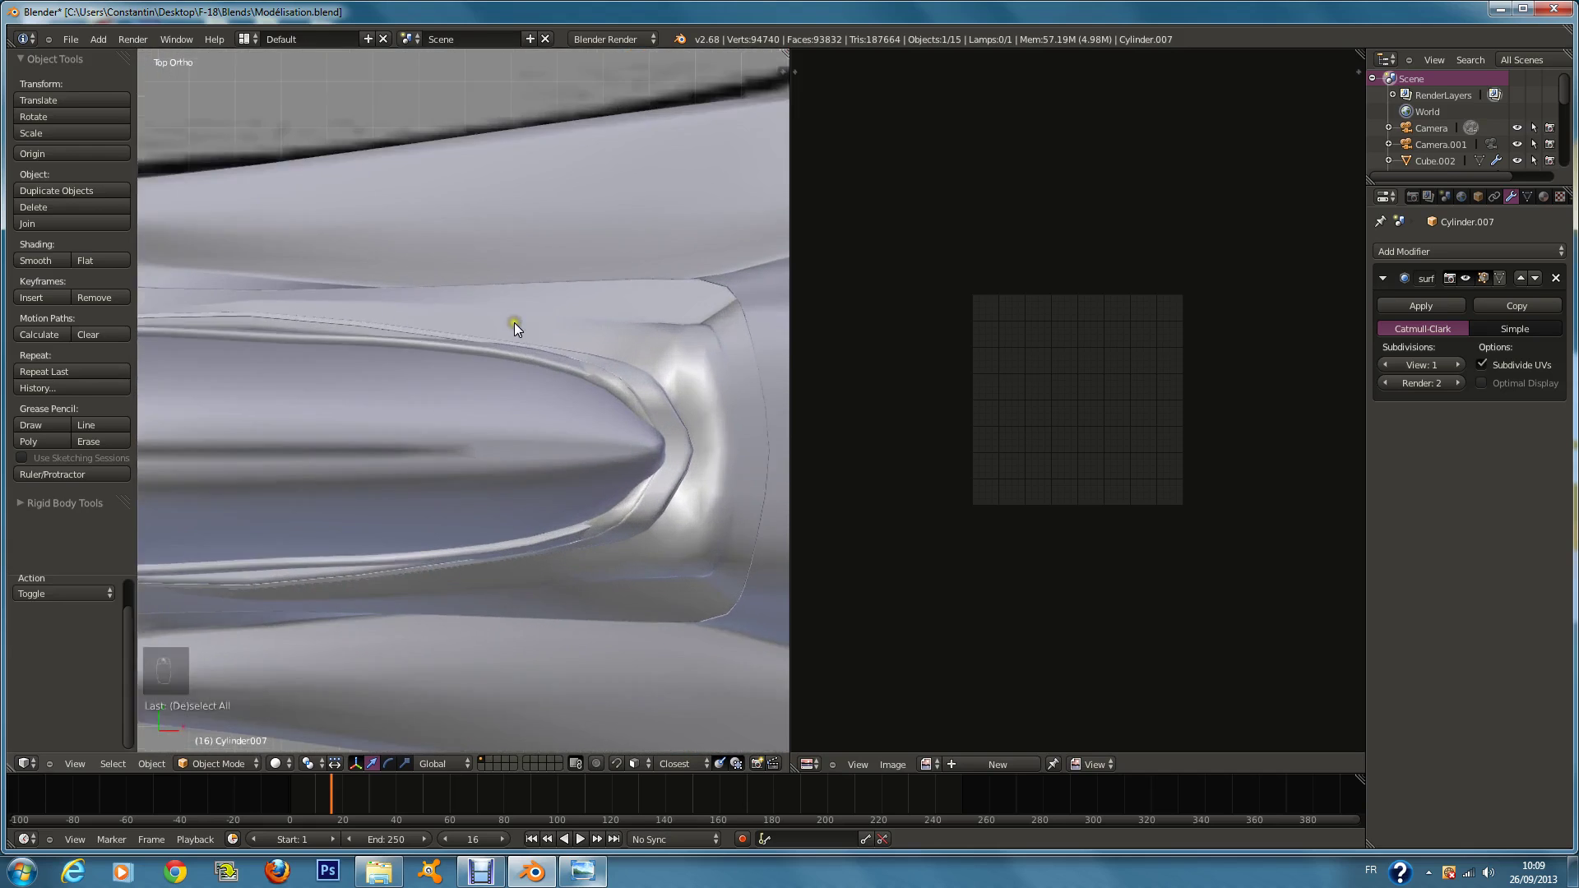
scroll(526, 300, "up", 1)
scroll(551, 209, "down", 6)
key("Tab")
key("a")
key("a")
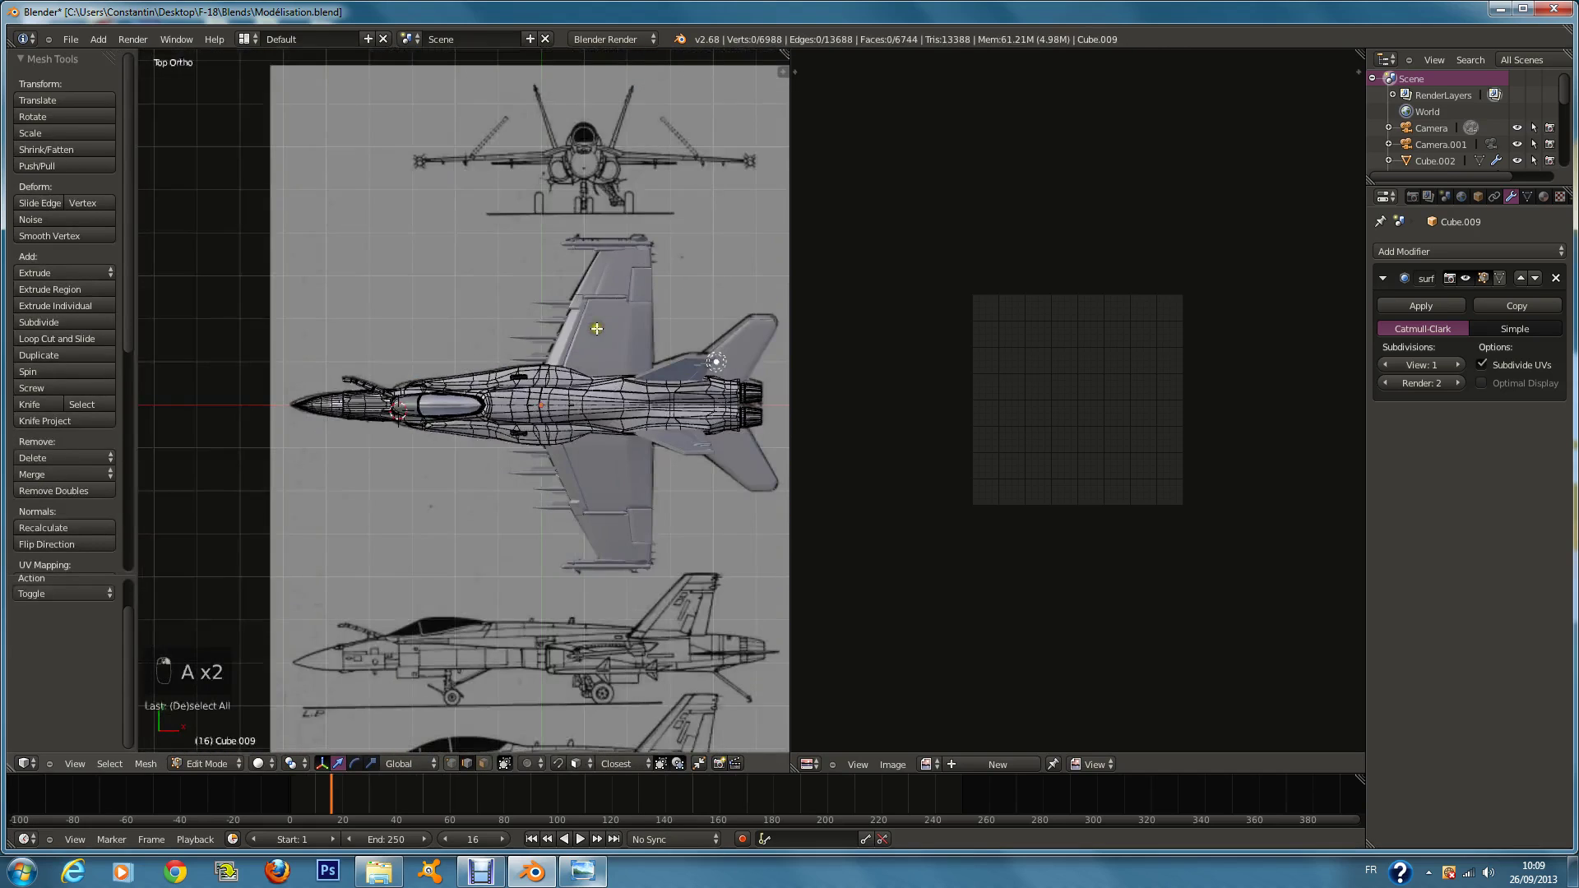
key("a")
key("a")
Step: Save the file and unwrap the fuselage's selected mesh with the standard Unwrap method
key("ctrl+s")
left_click(576, 329)
scroll(594, 396, "up", 1)
key("u")
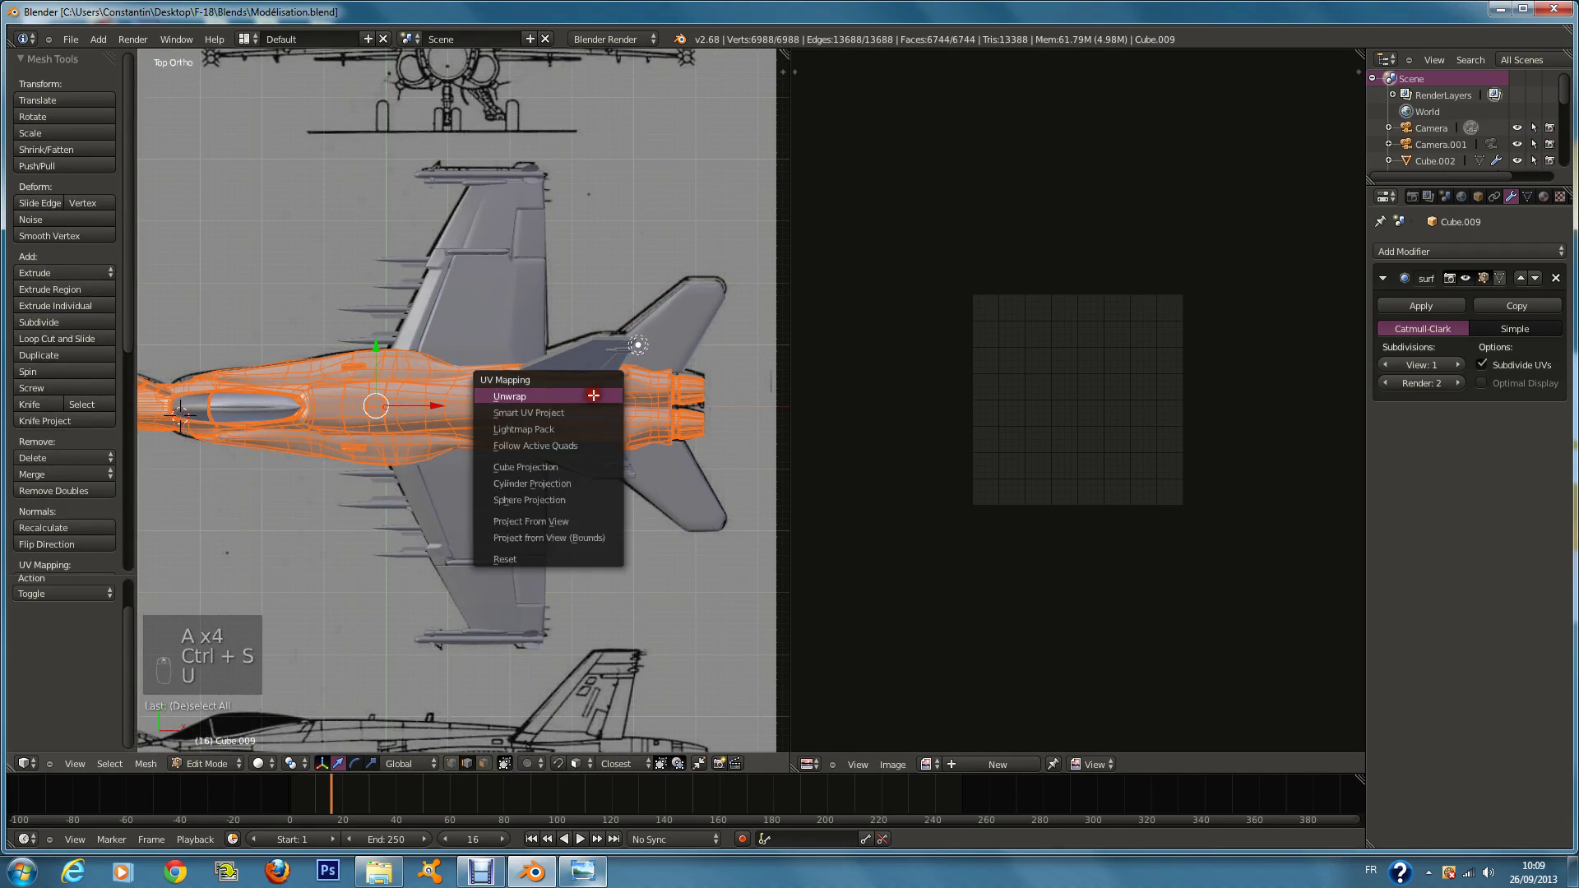
key("Return")
Step: Inspect the unwrapped fuselage layout and open the Smart UV Project settings for the selected mesh
scroll(1098, 515, "up", 3)
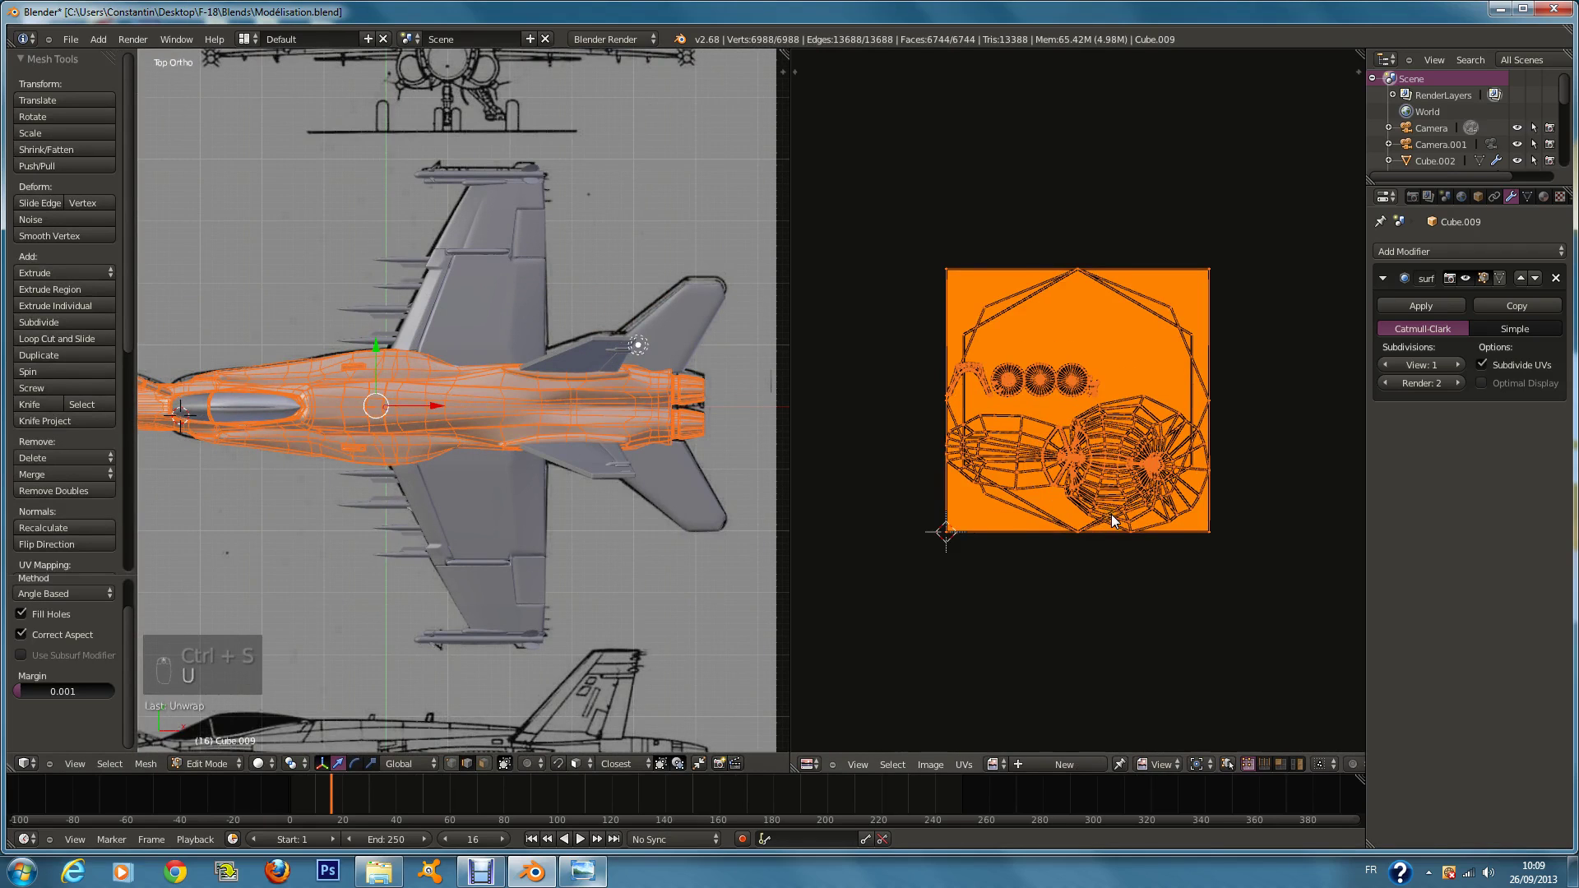
scroll(1098, 514, "up", 1)
scroll(625, 460, "down", 1)
key("u")
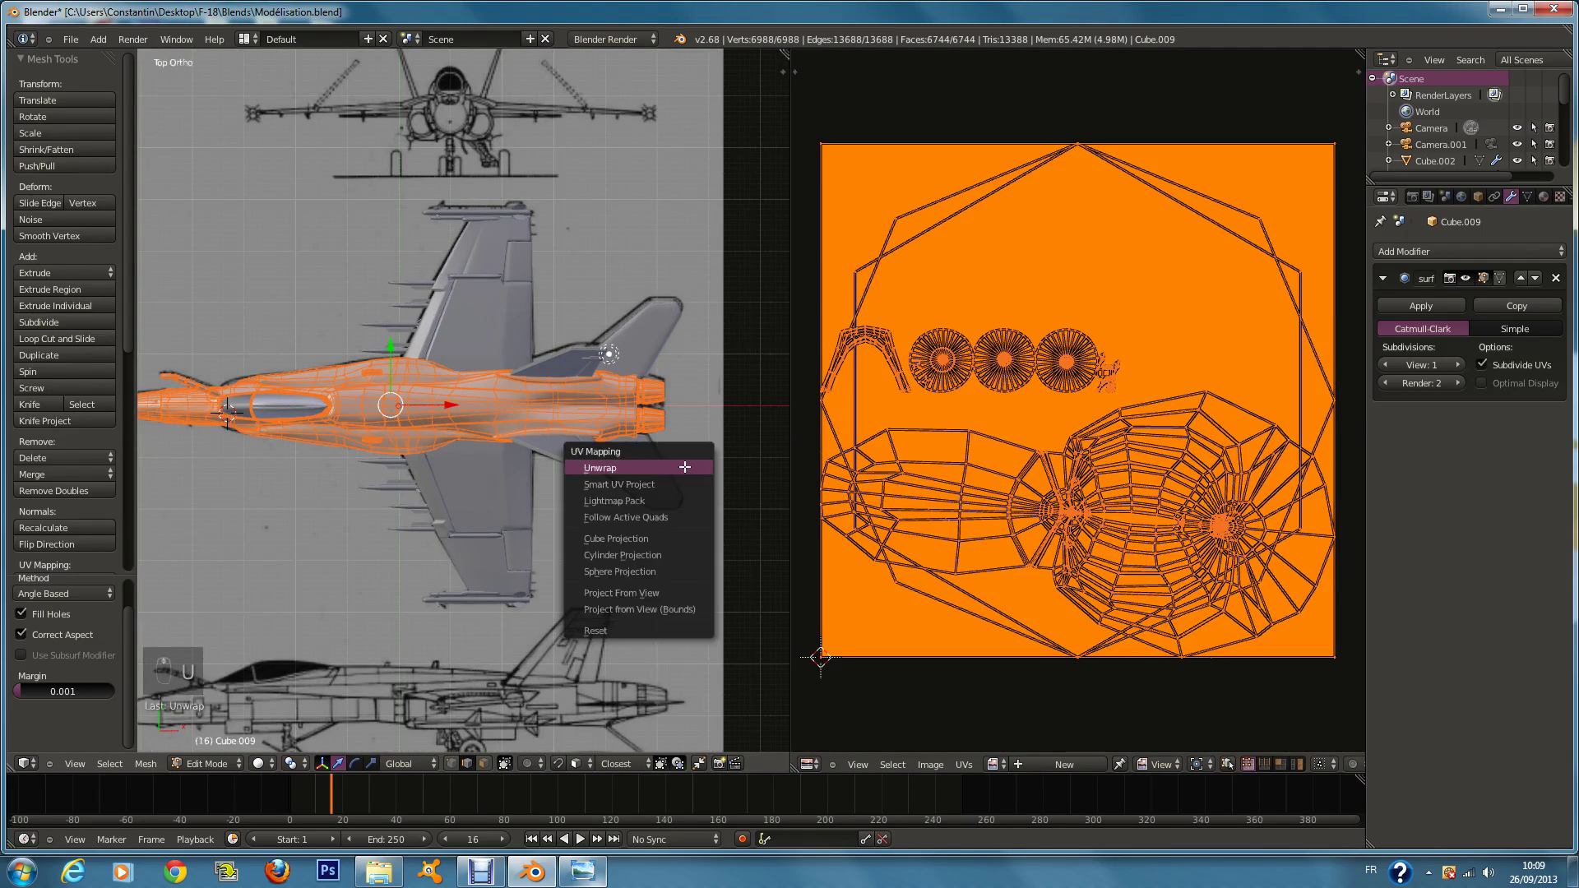
left_click(684, 484)
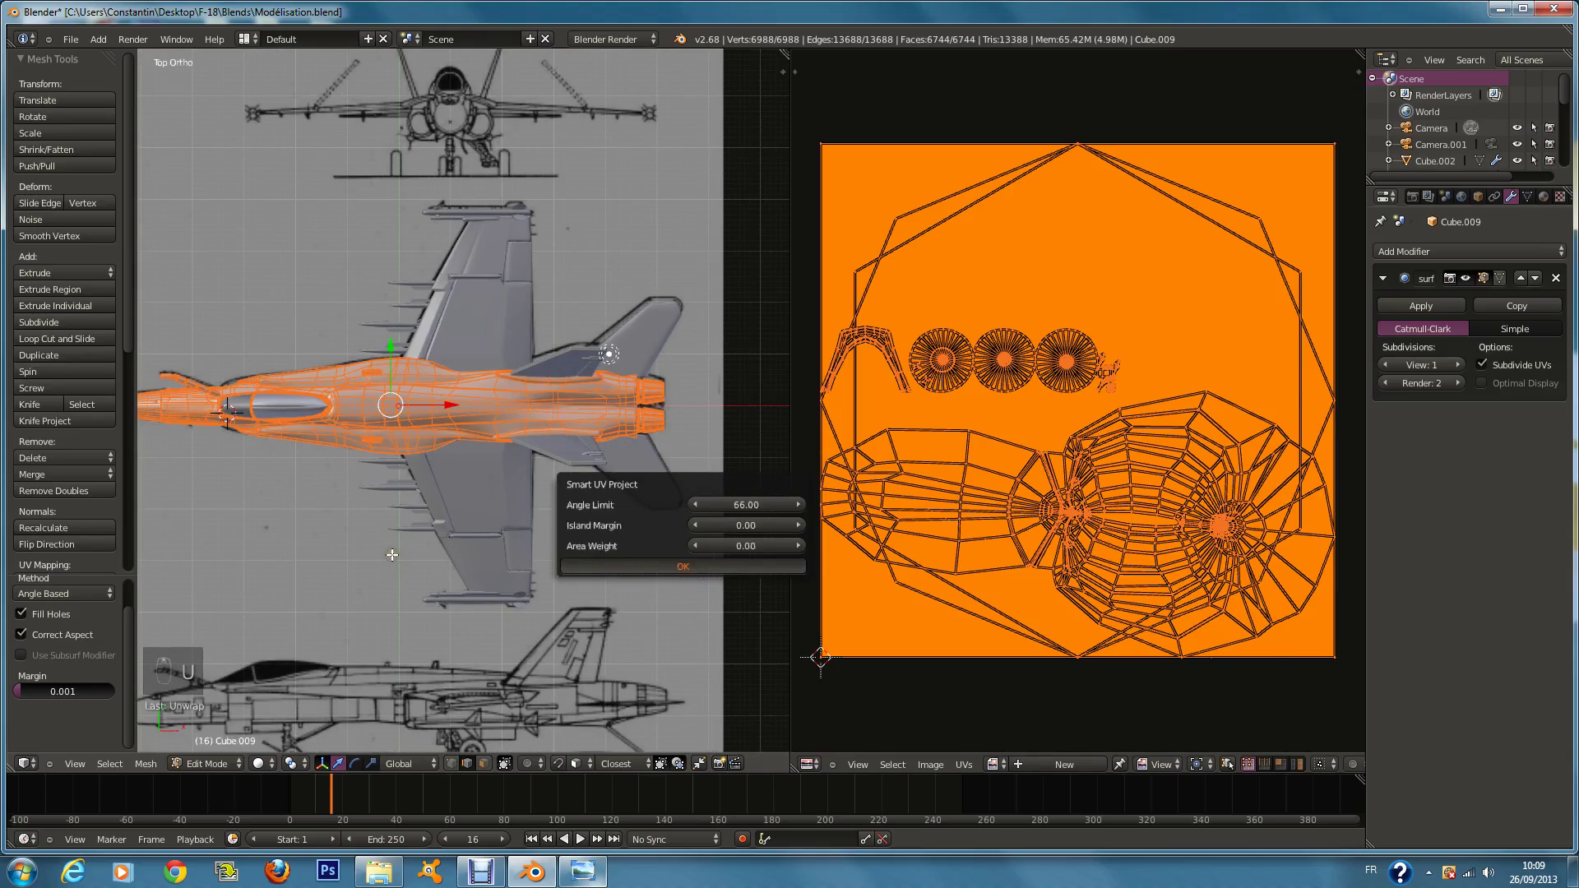
Step: Unwrap the fuselage with Smart UV Project at an angle limit of 66 and no island margin
key("Return")
scroll(1010, 465, "up", 1)
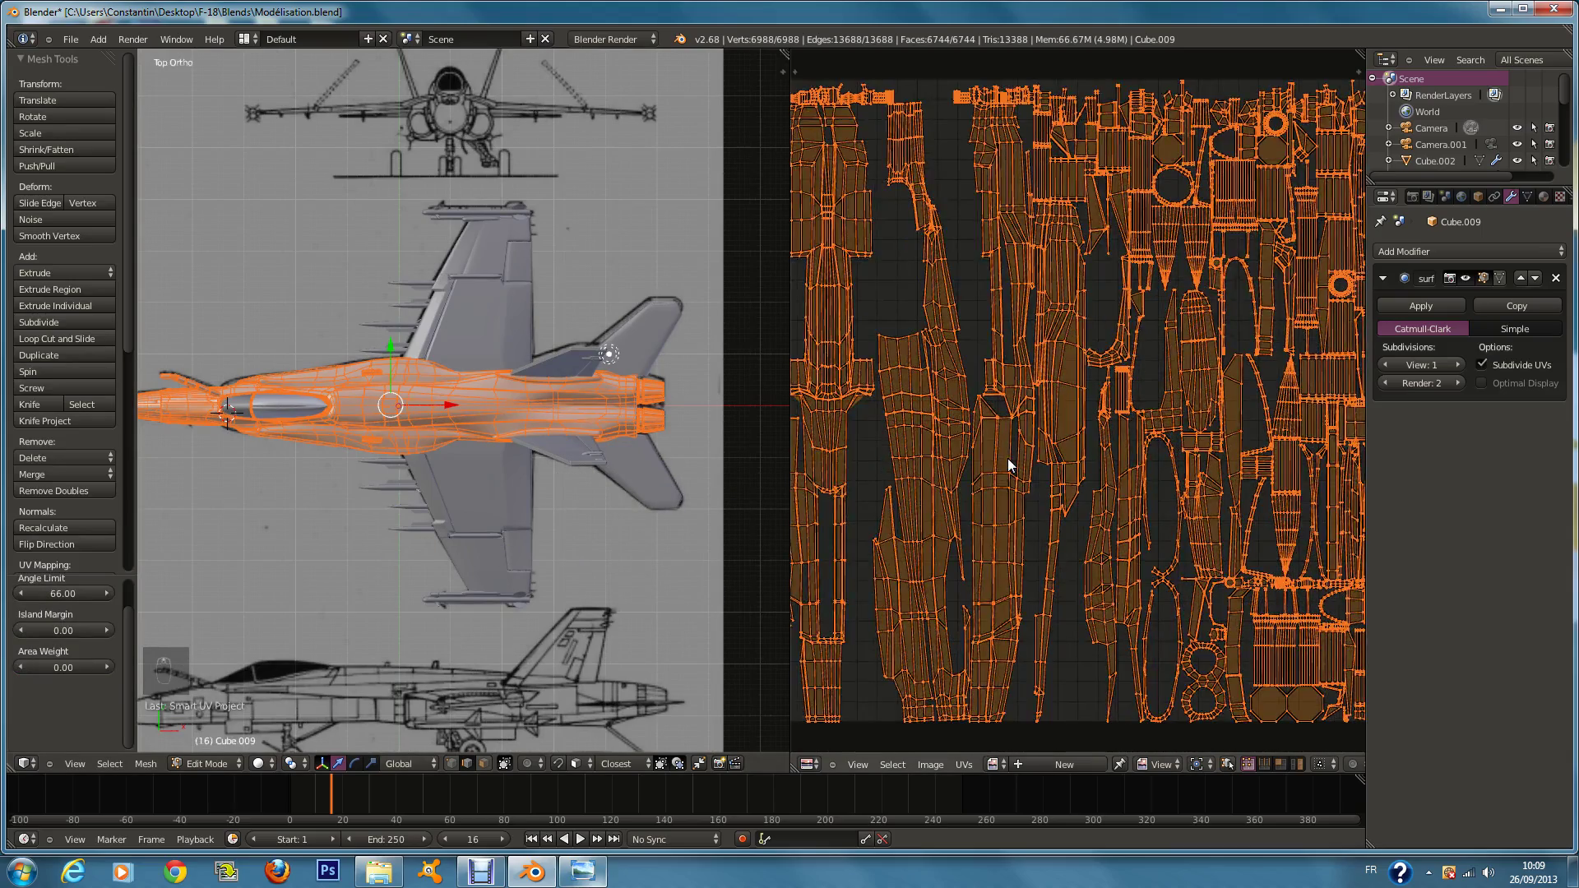
scroll(1010, 464, "down", 1)
scroll(1010, 465, "up", 2)
scroll(1006, 461, "down", 3)
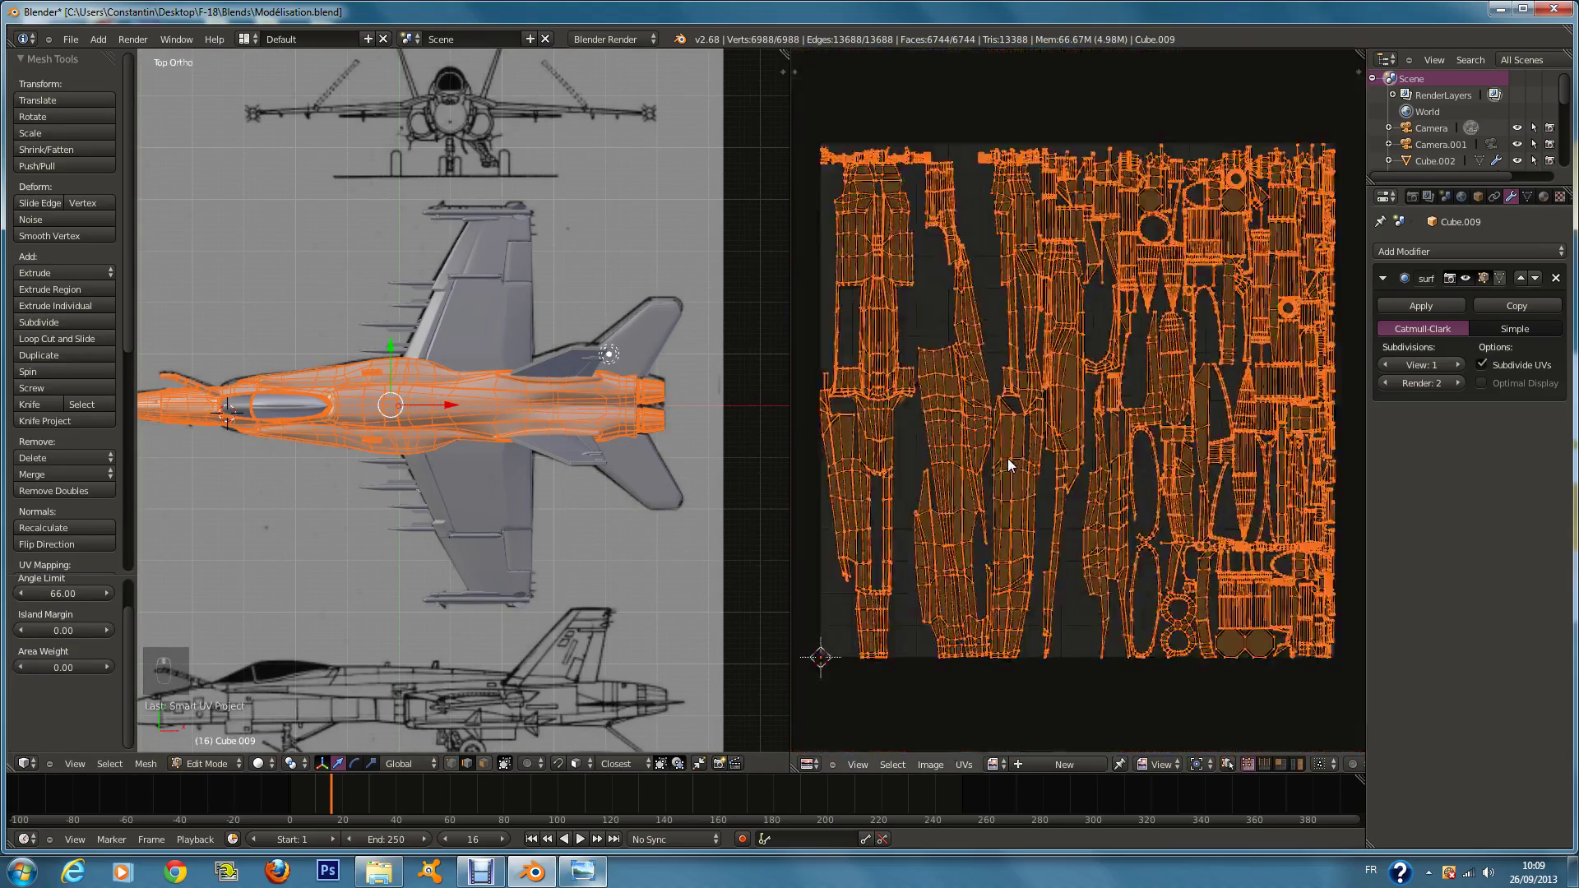
Step: Try the Lightmap Pack and Follow Active Quads unwraps on the selected fuselage faces with their default settings
key("u")
left_click(705, 417)
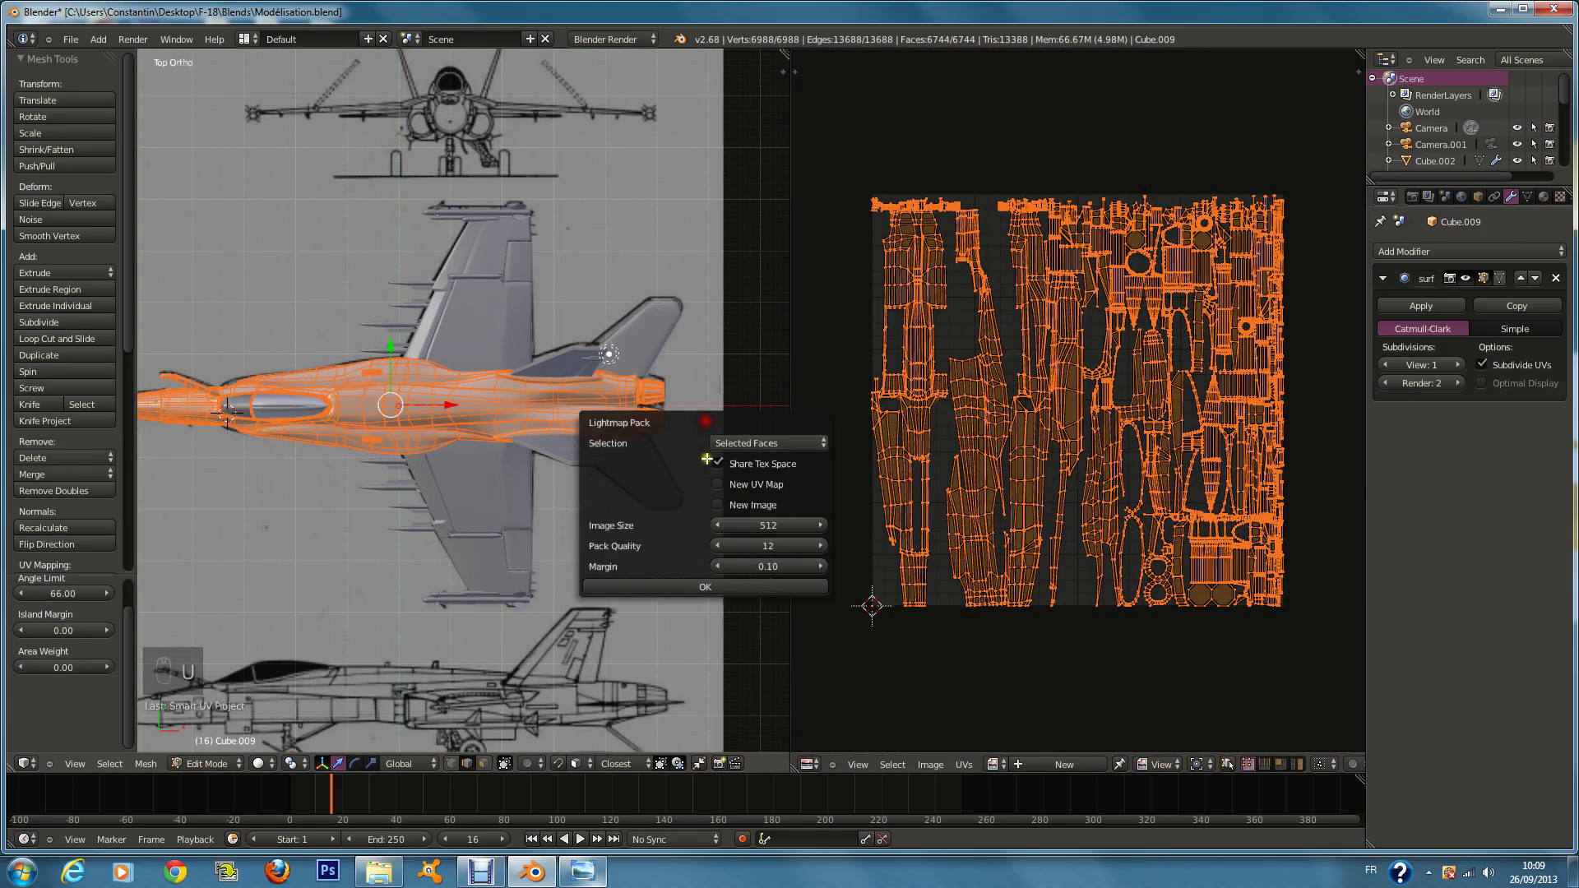
left_click(703, 581)
scroll(689, 520, "up", 1)
key("u")
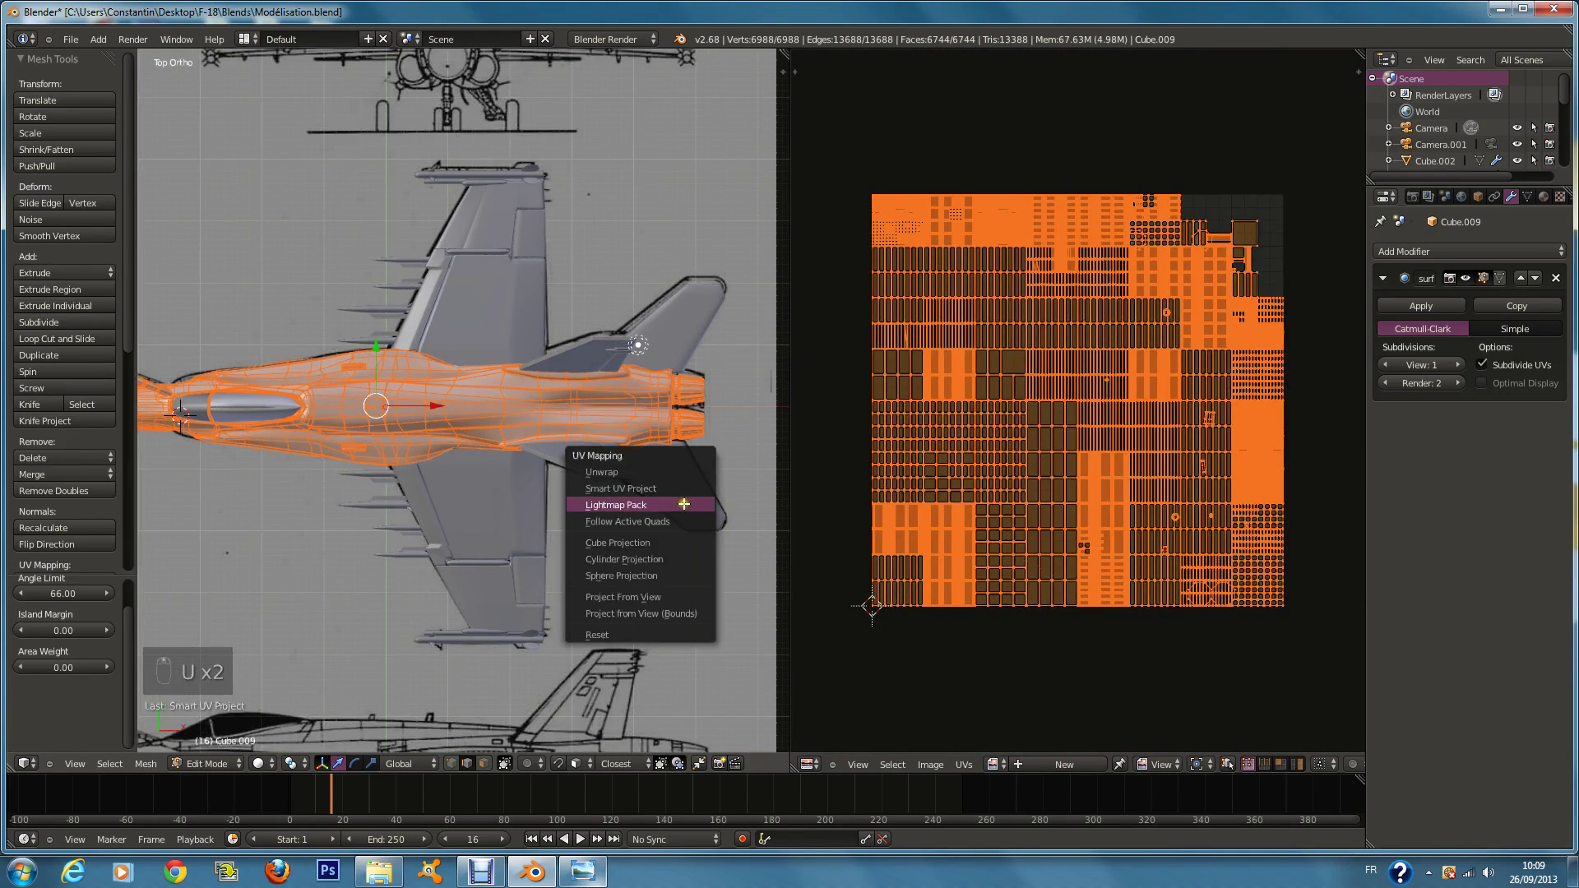
left_click(705, 535)
left_click(686, 562)
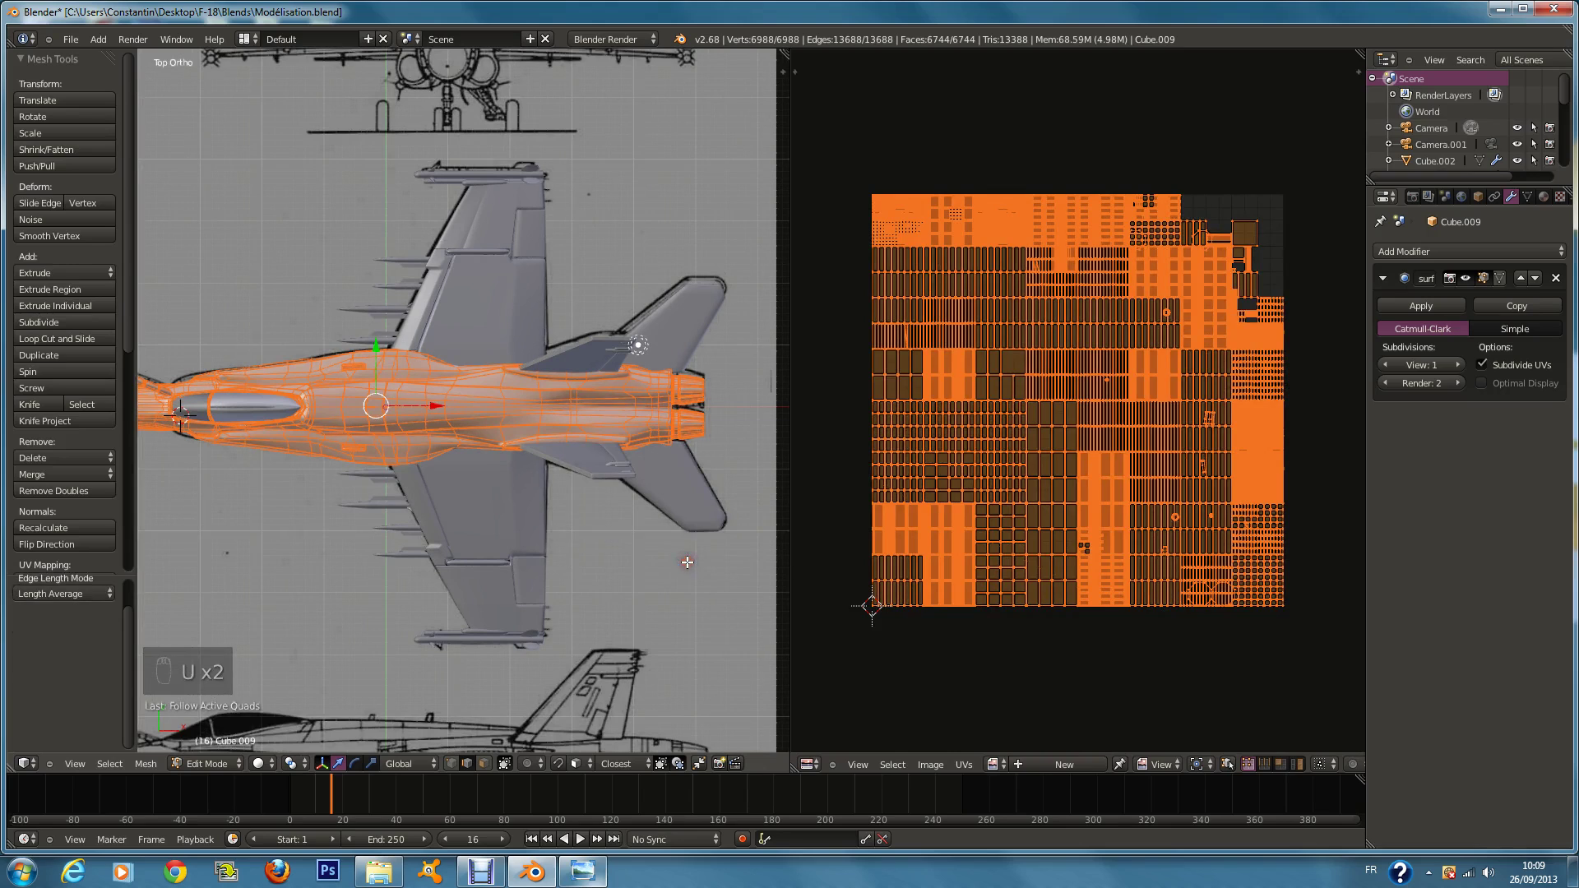
Step: Try Cube Projection and Cylinder Projection on the fuselage mesh
key("u")
left_click(690, 590)
key("u")
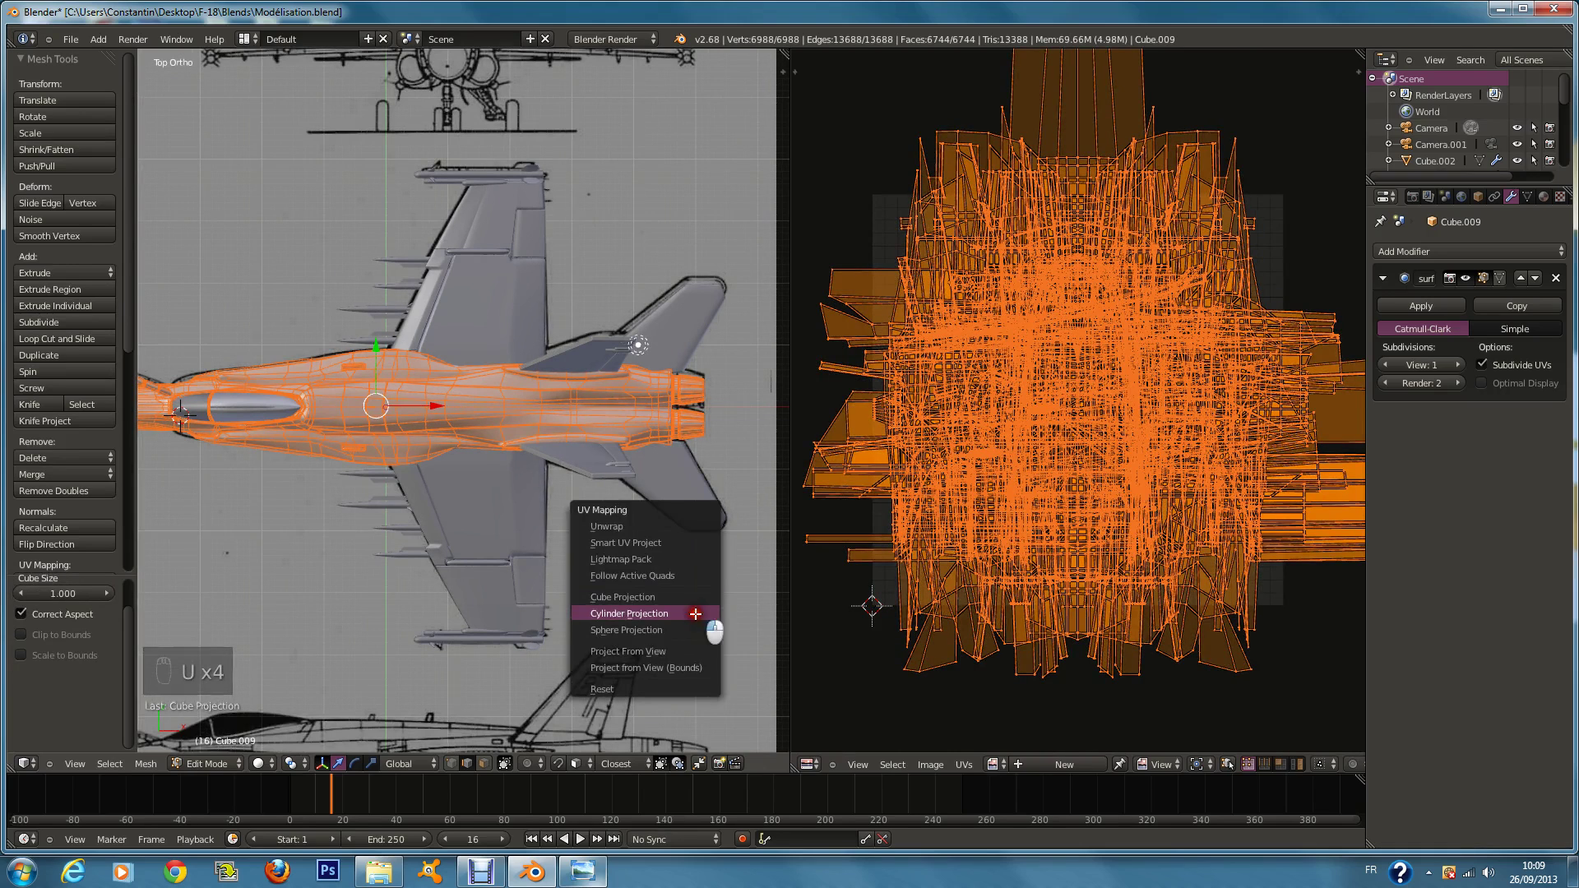
left_click(698, 610)
Step: Try Sphere Projection and Project from View (Bounds) on the fuselage mesh
key("u")
left_click(693, 656)
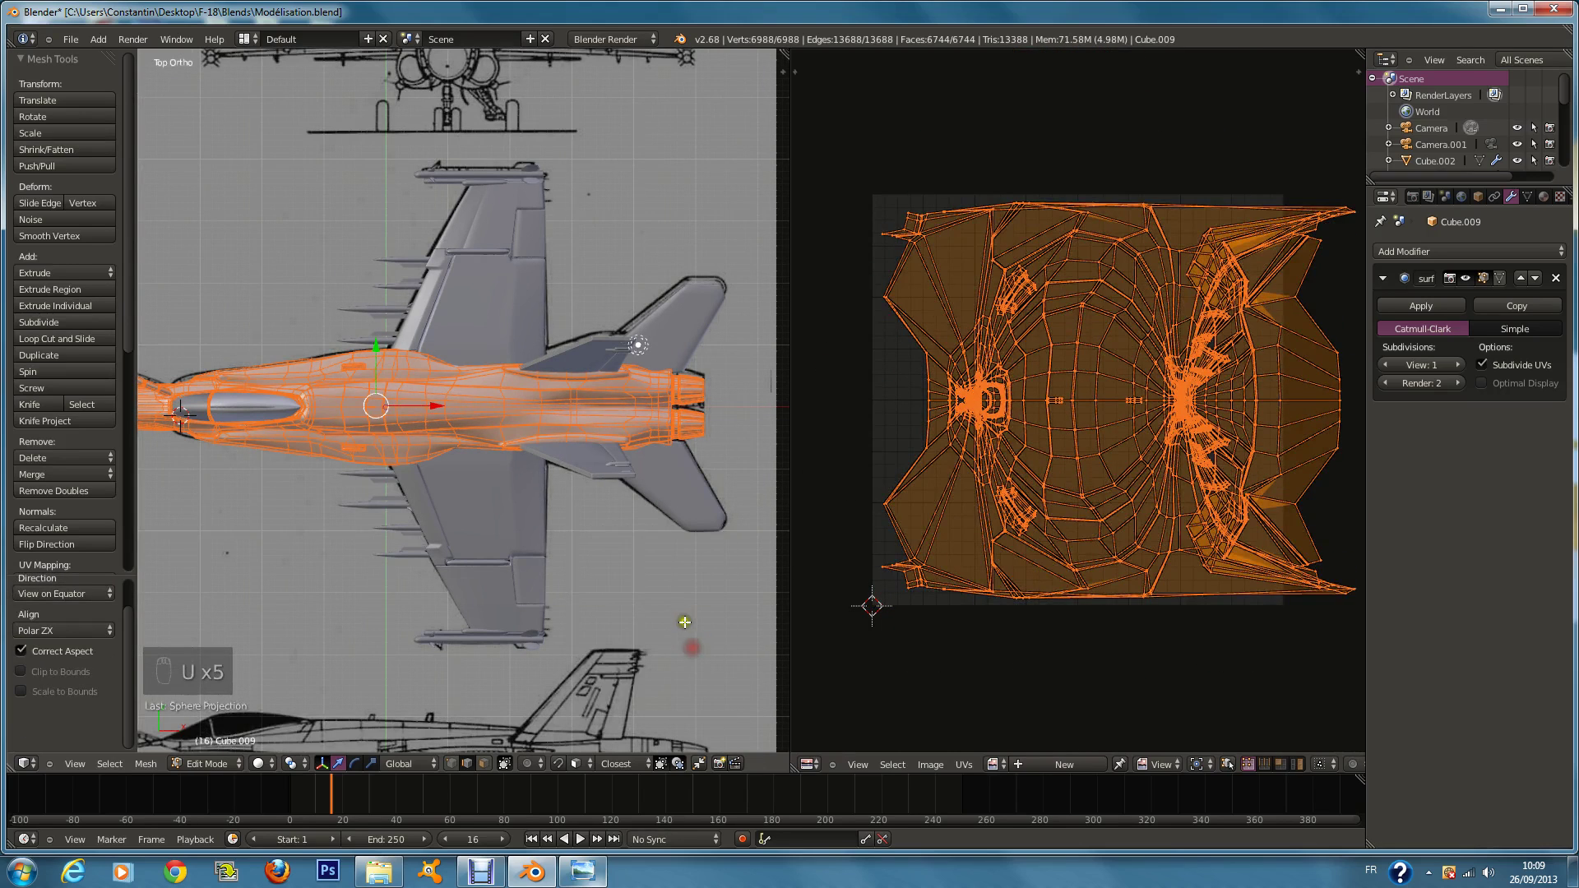
key("u")
left_click(698, 661)
Step: Unwrap the fuselage with Smart UV Project using an island margin of 1.00
key("u")
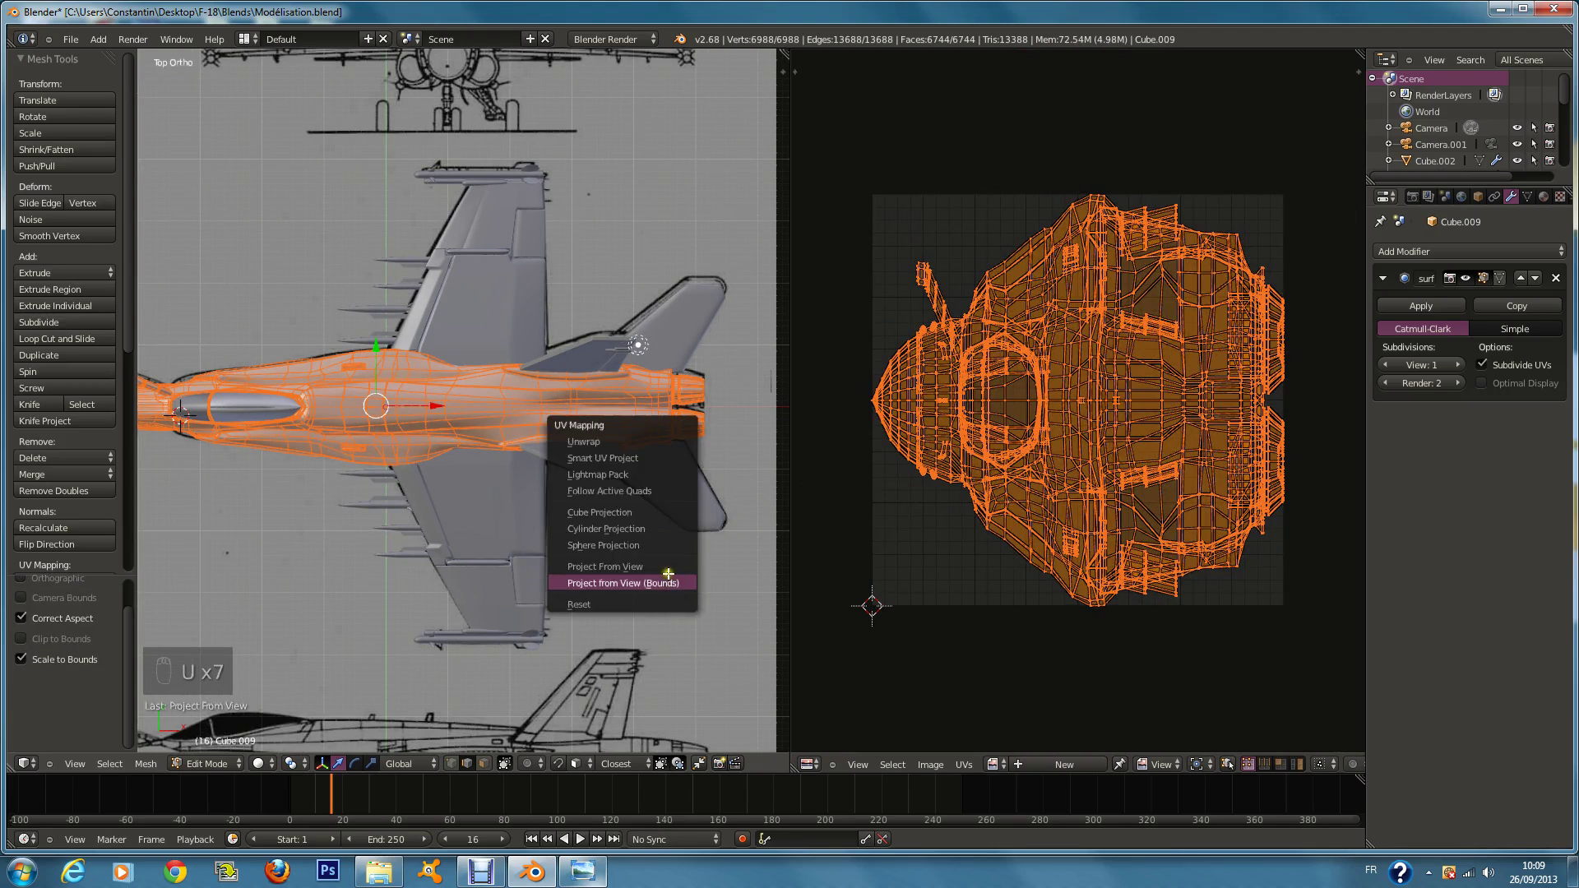
left_click(644, 457)
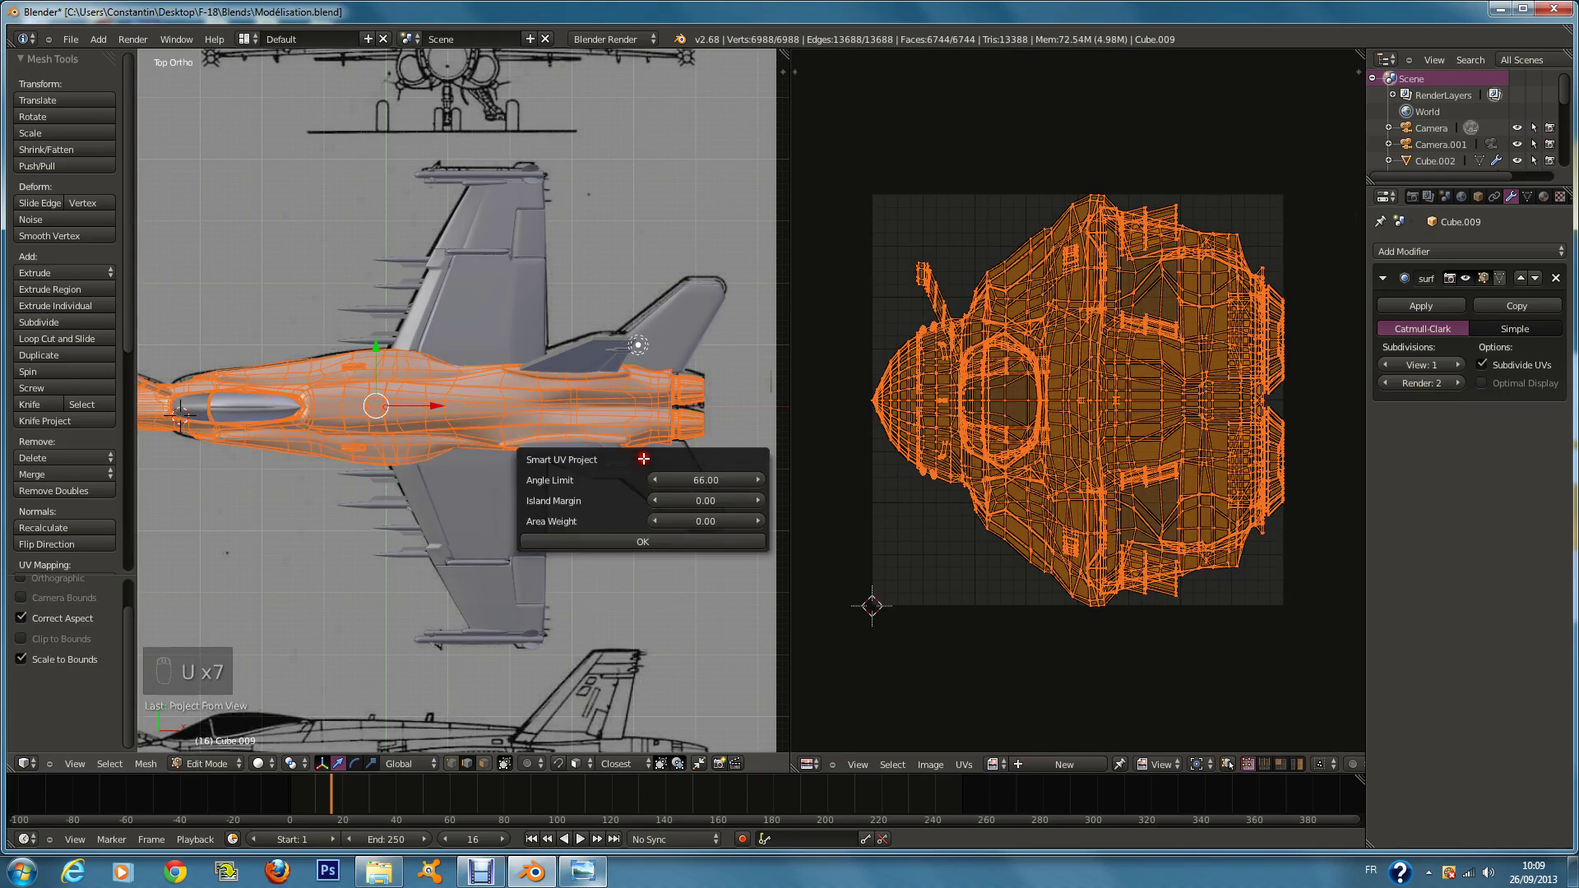
left_click(699, 515)
type("1")
left_click(699, 540)
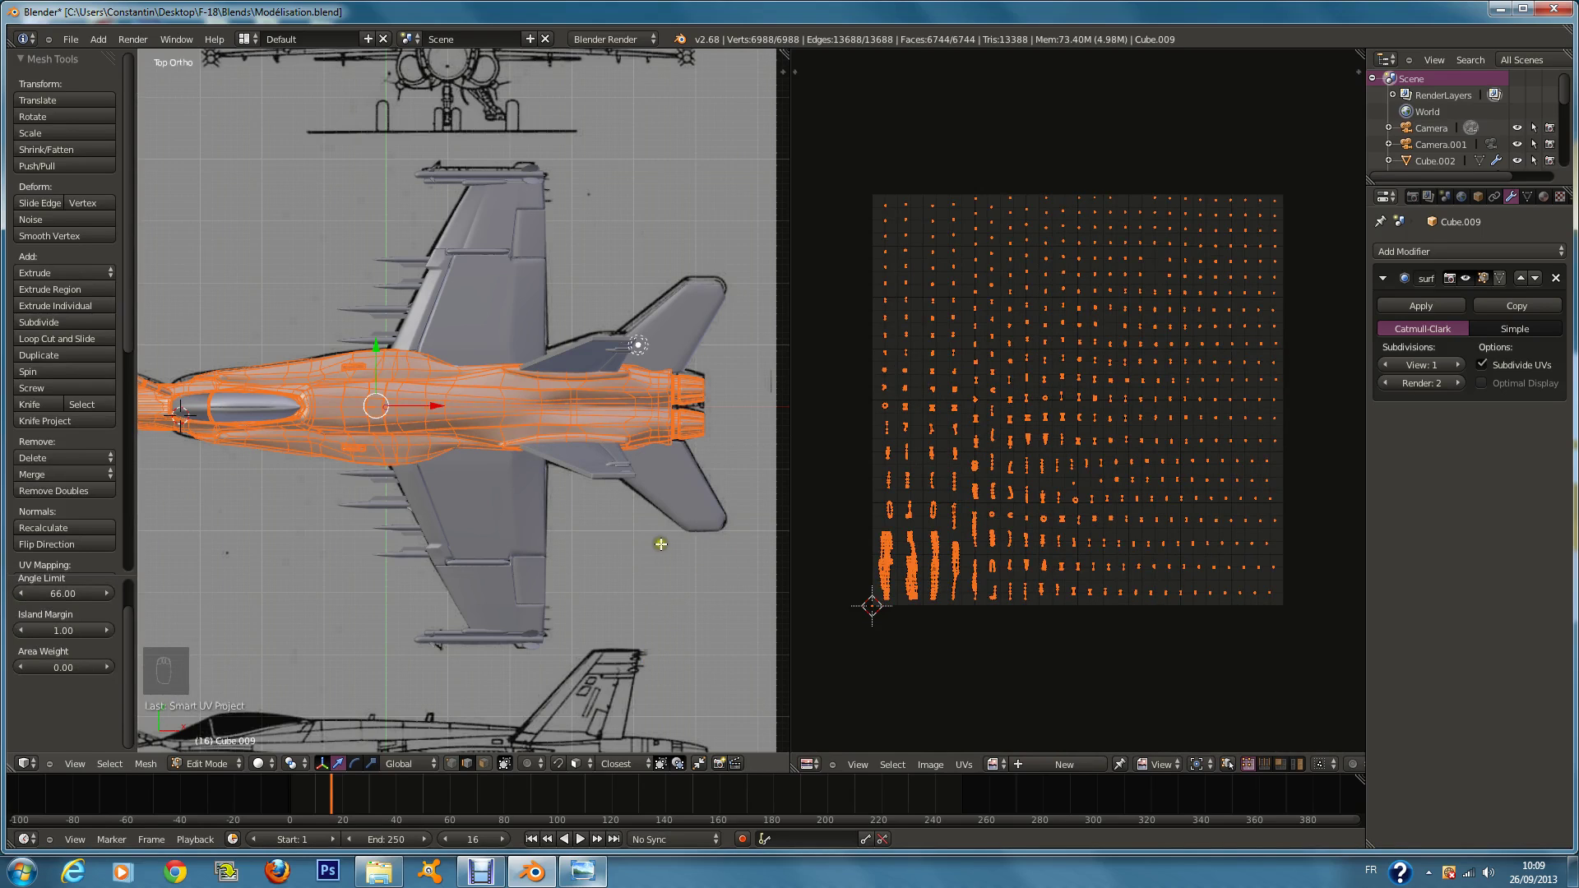
Step: Unwrap the fuselage with Smart UV Project using an area weight of 1.00 and an island margin of 0.00
key("u")
left_click(662, 544)
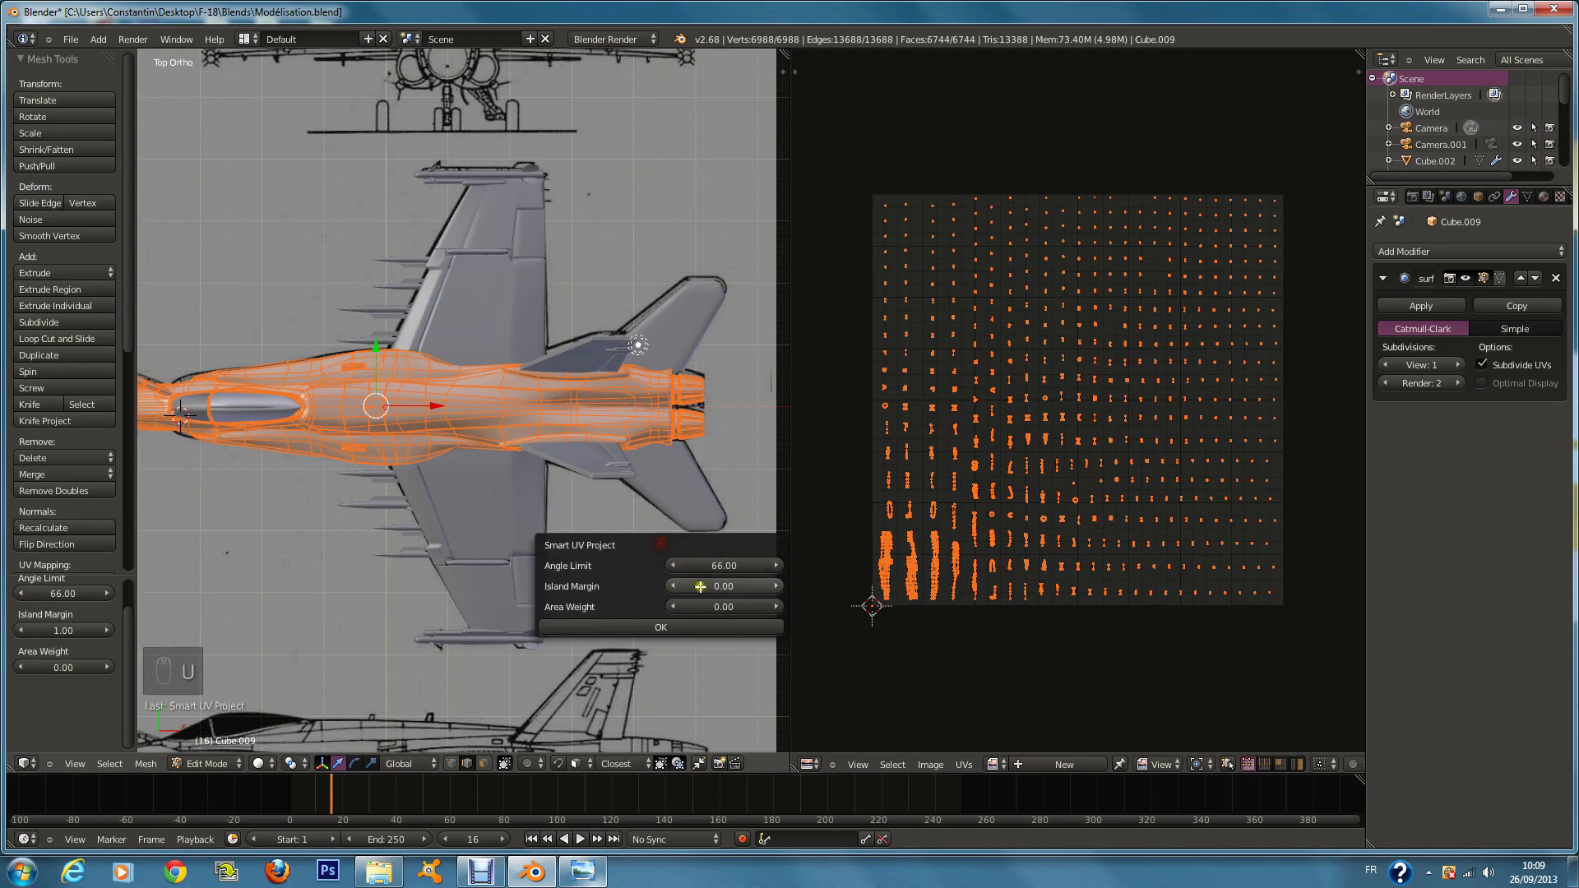
type("1")
left_click(718, 625)
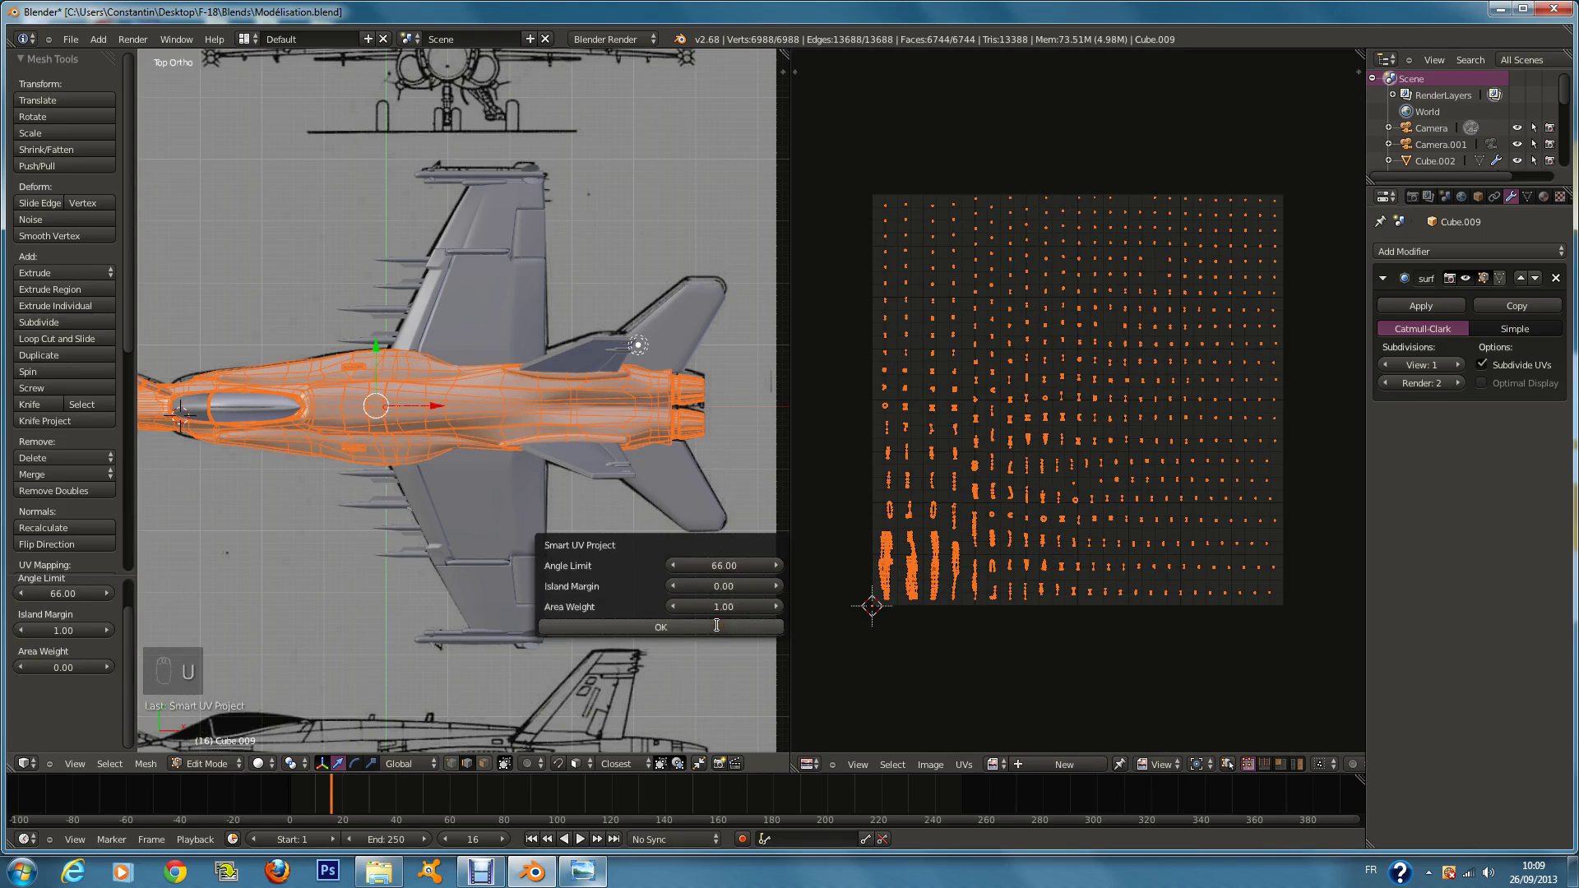
left_click(718, 625)
key("1")
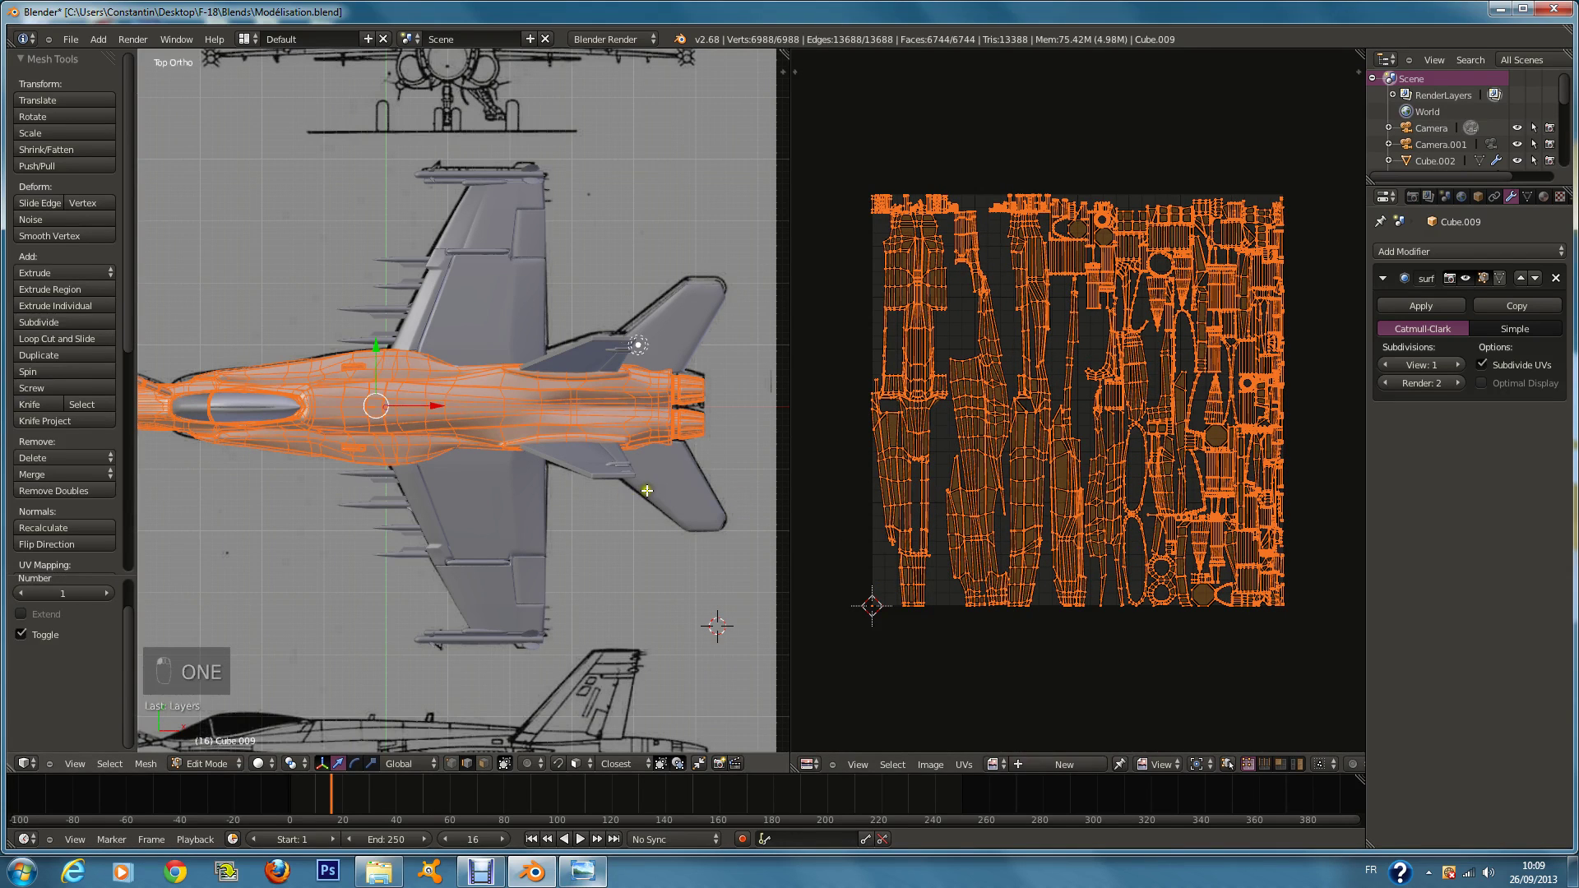
Step: Rerun Smart UV Project on the fuselage with the angle limit at 66, leaving island margin and area weight at 0.00
key("u")
left_click(649, 487)
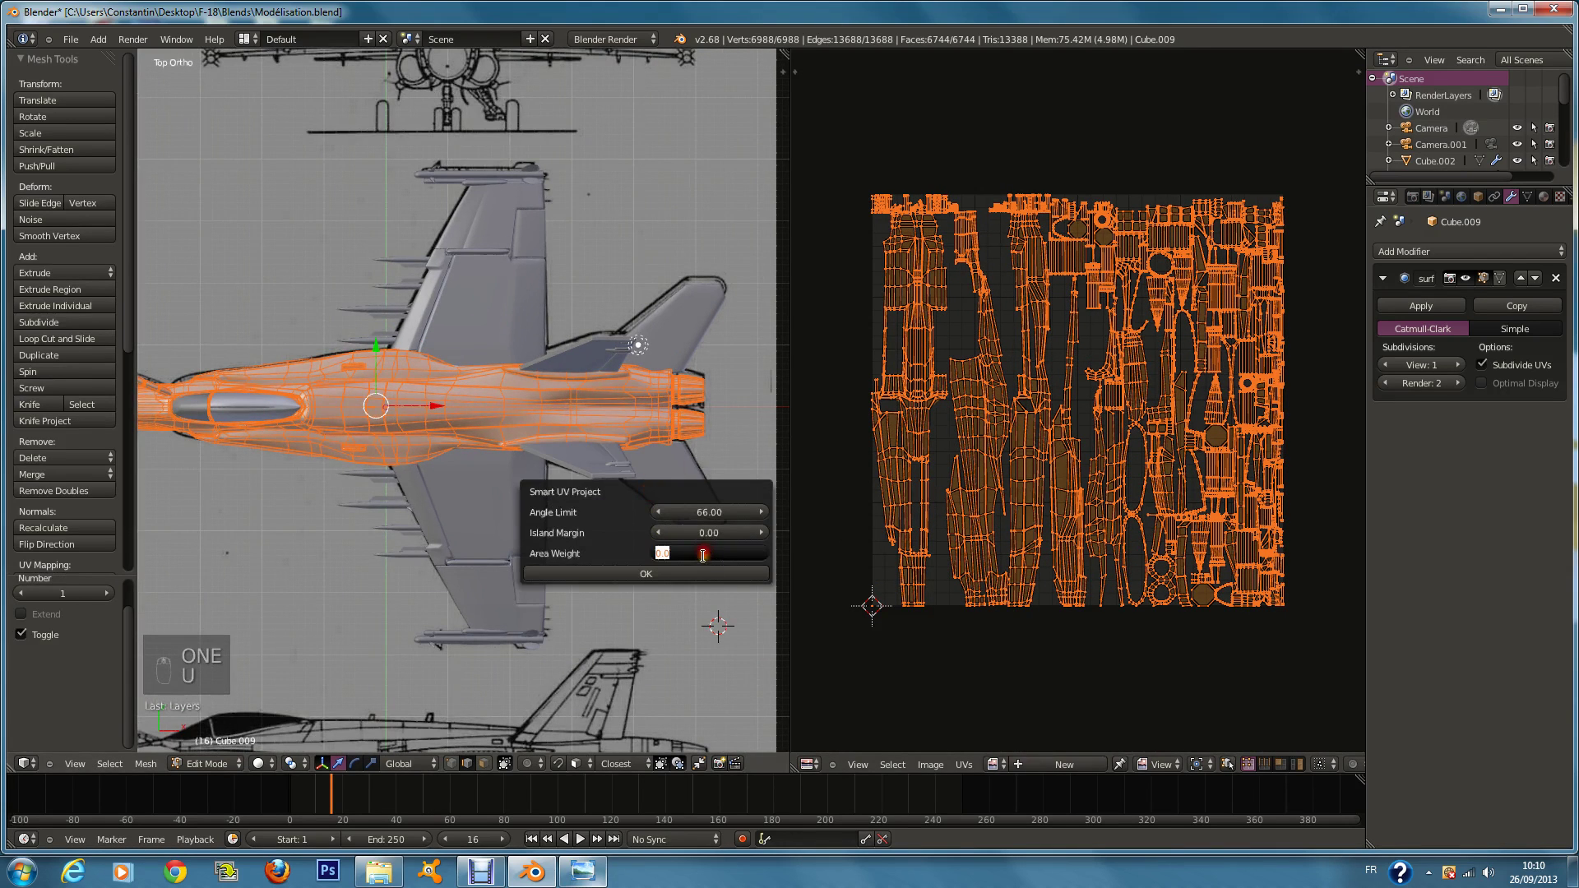
key("Return")
key("1")
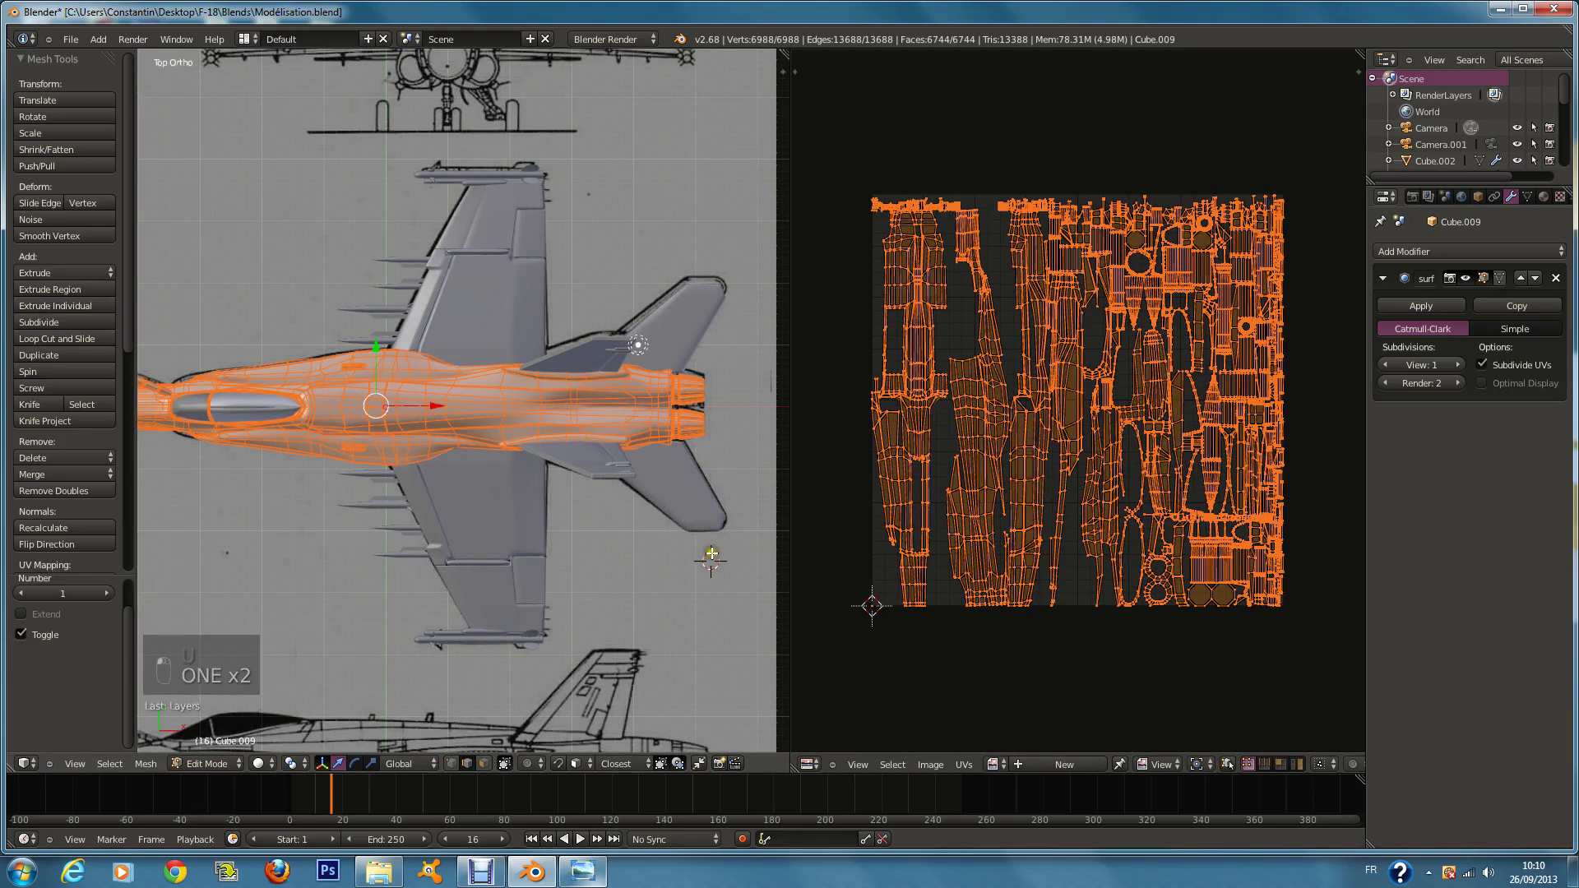
Step: Unwrap the fuselage with Smart UV Project using an area weight of 1.00 and a slightly raised island margin
key("u")
left_click(703, 545)
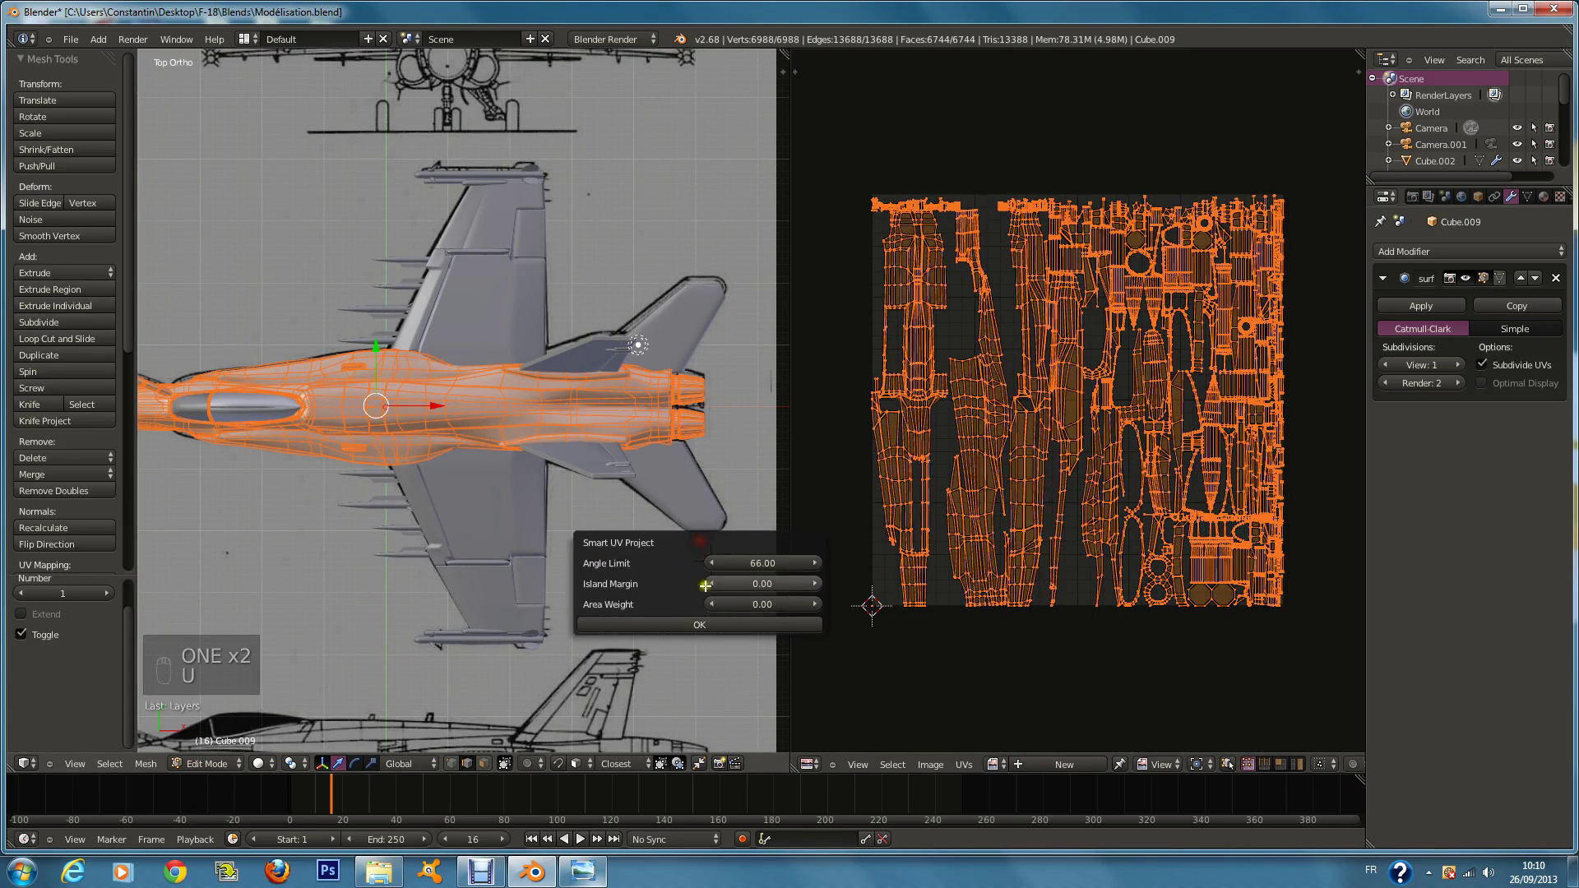
left_click(754, 604)
left_click(742, 625)
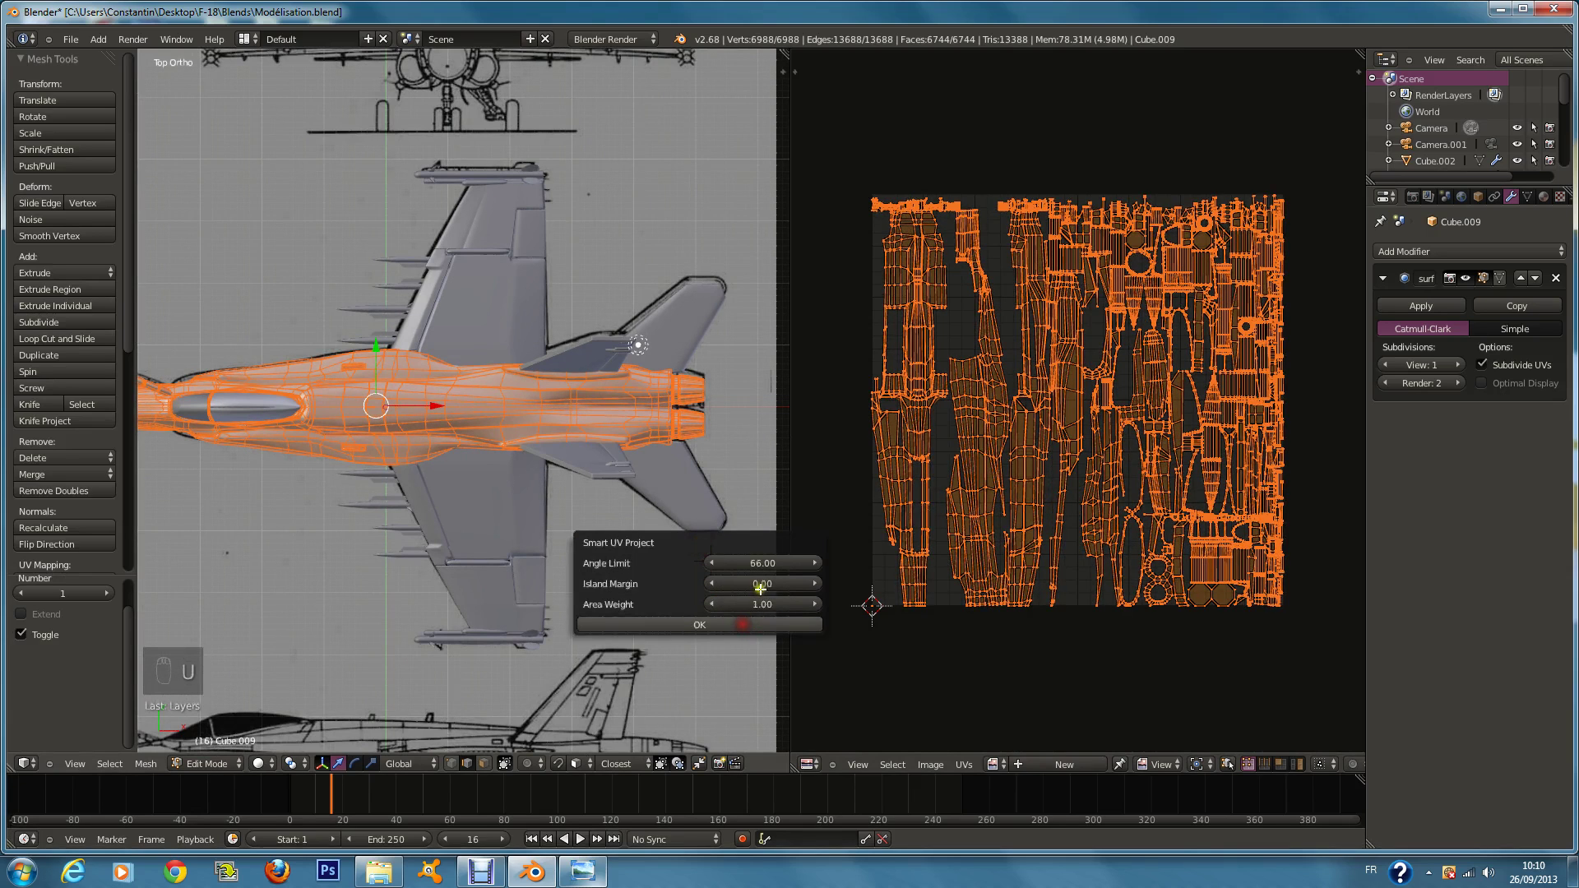
left_click(802, 584)
Step: Move the folded right-hand corner vertex of the central fuselage UV island outward by 0.010 in X and -0.016 in Y
scroll(1007, 520, "up", 4)
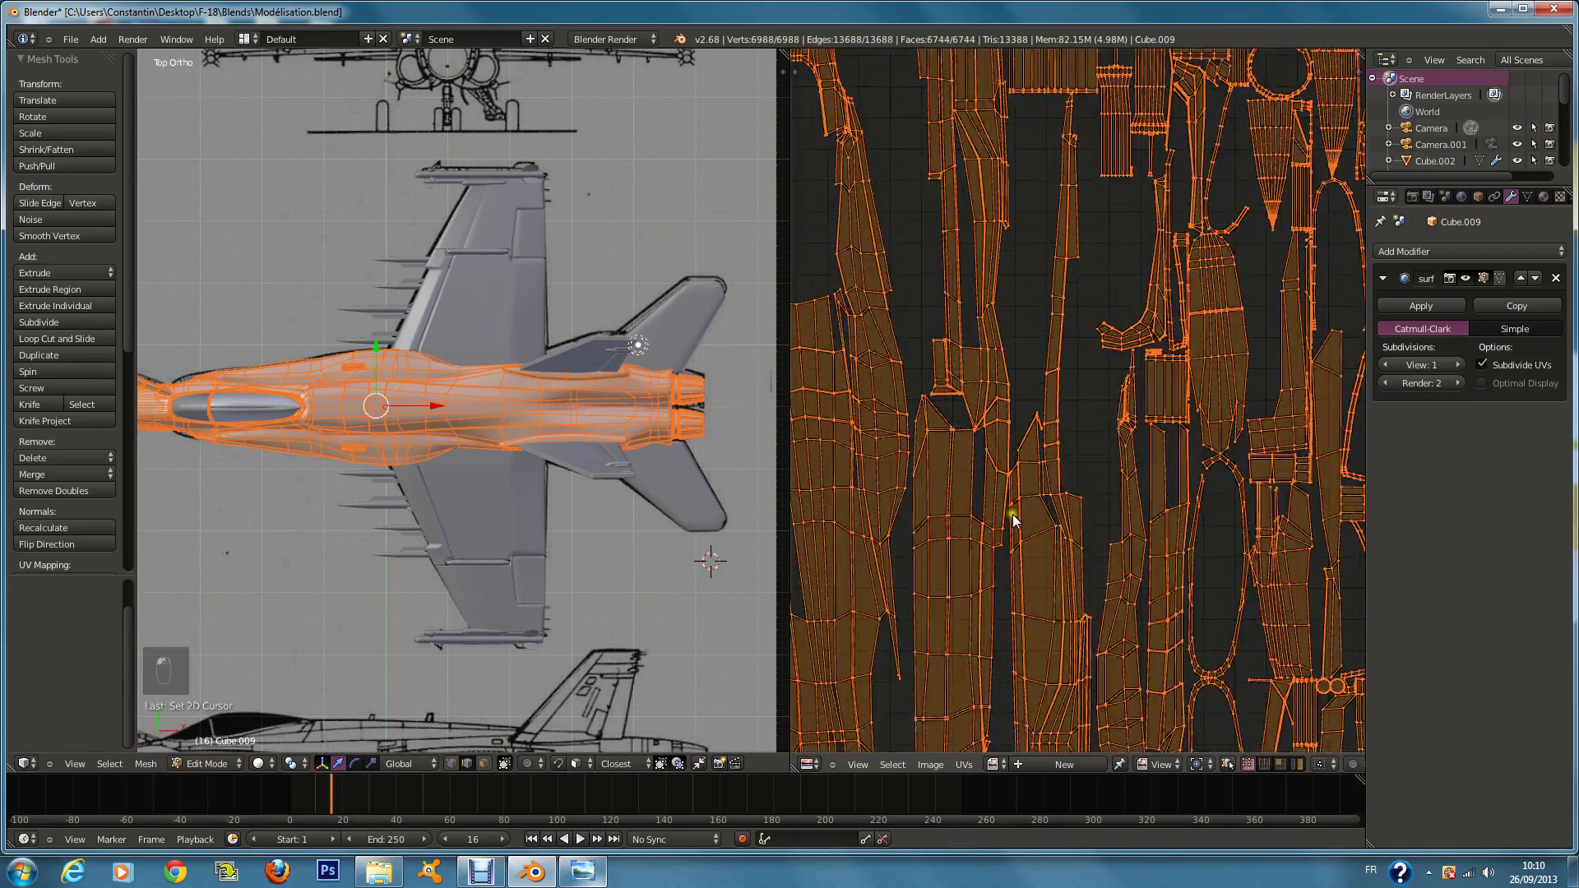
scroll(1013, 520, "down", 5)
scroll(951, 522, "up", 6)
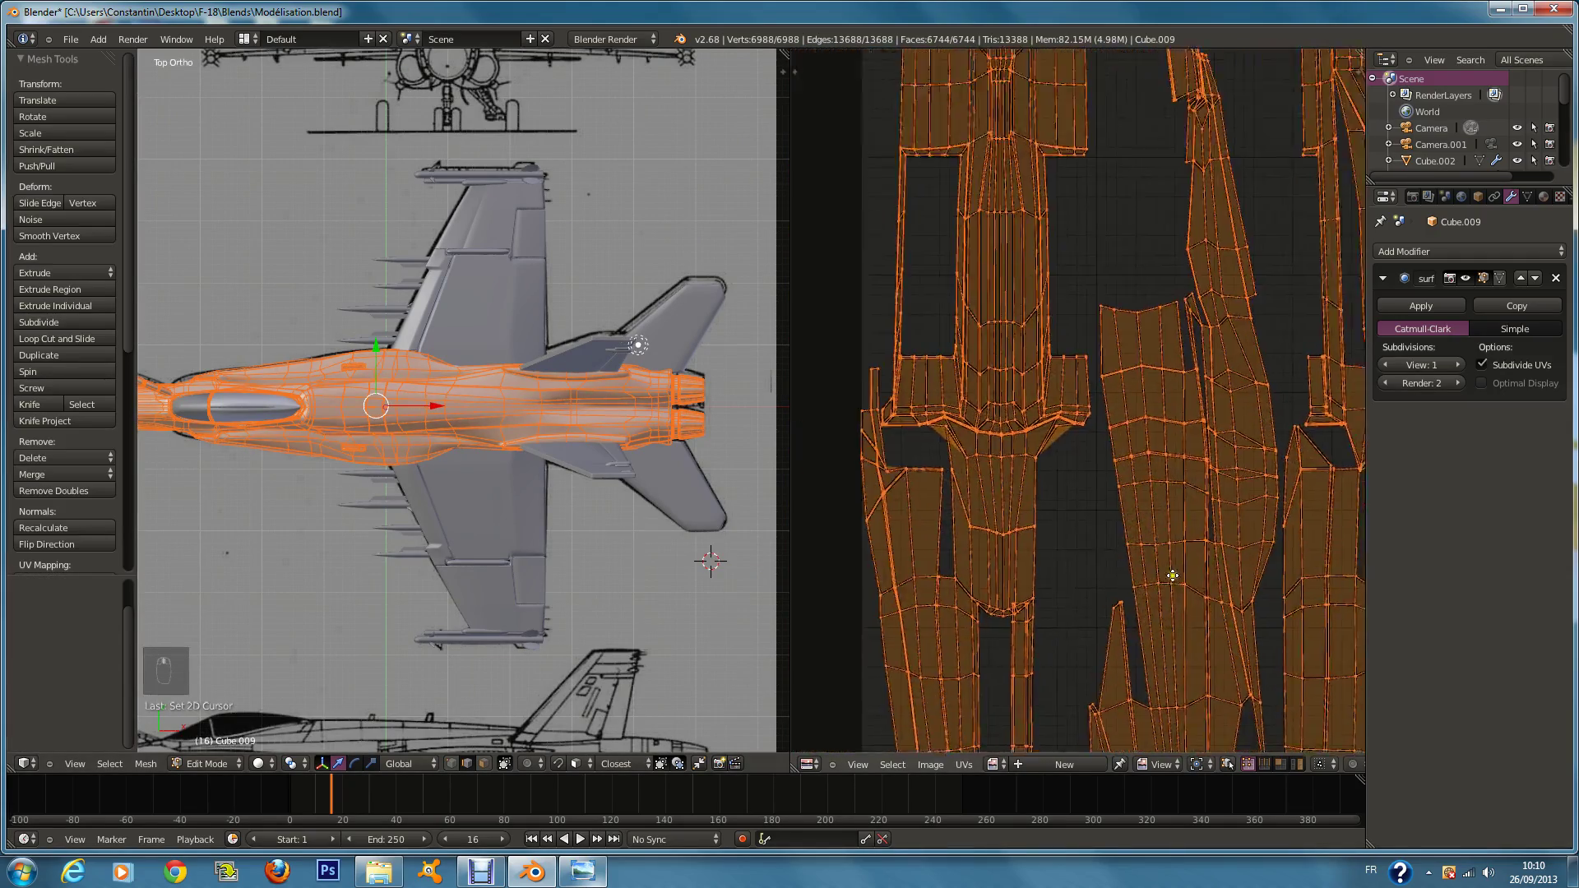
scroll(1184, 580, "up", 4)
scroll(1199, 581, "down", 4)
scroll(1152, 547, "up", 3)
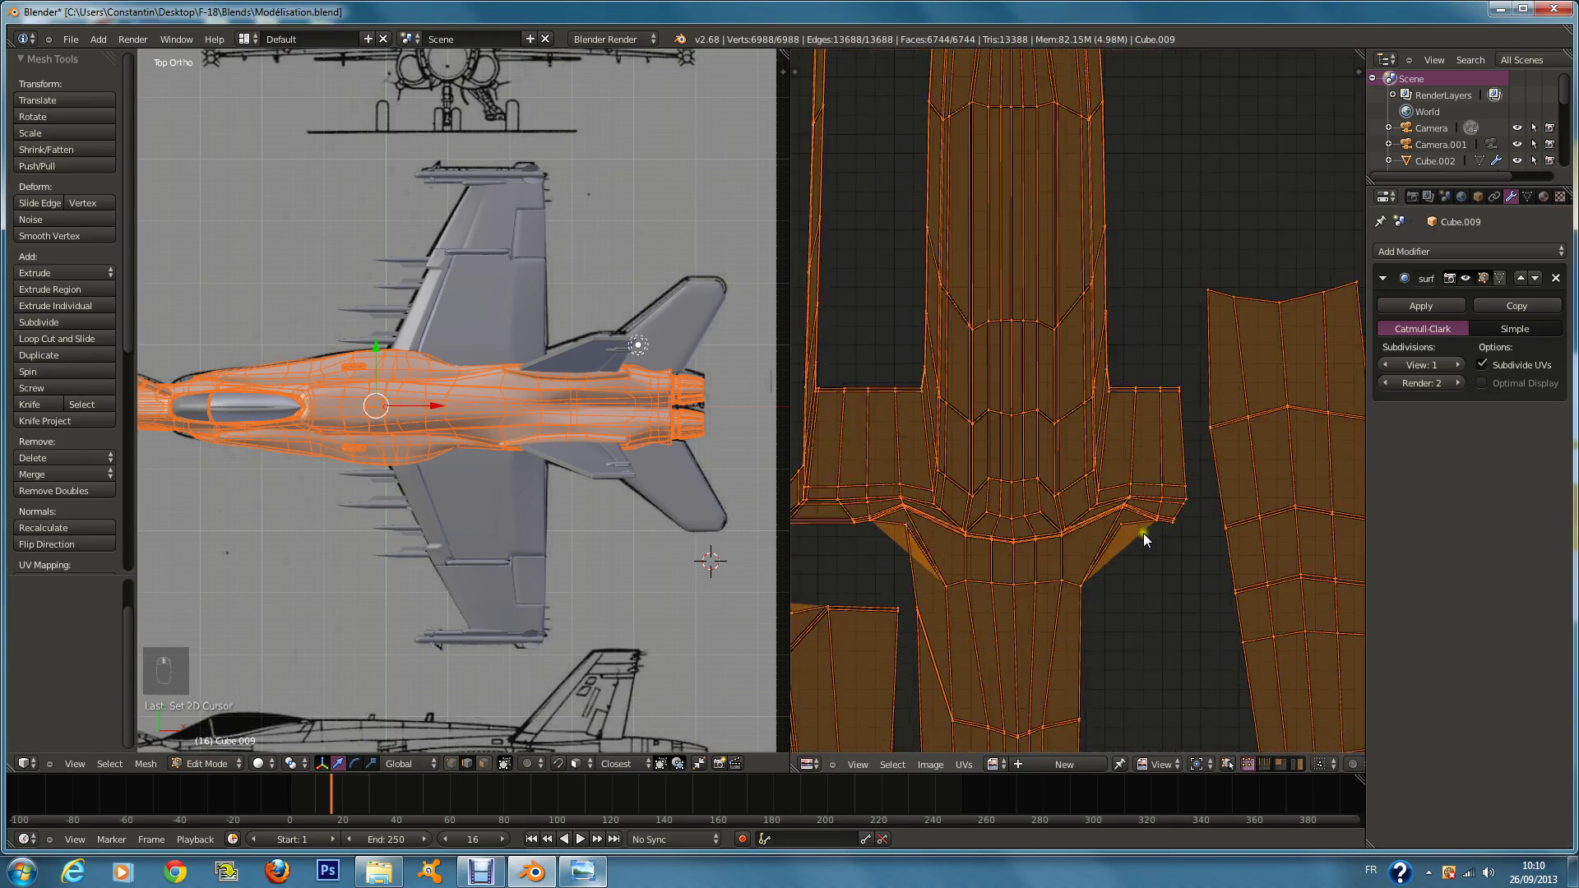
scroll(1144, 537, "up", 1)
right_click(1134, 549)
key("g")
left_click(1164, 599)
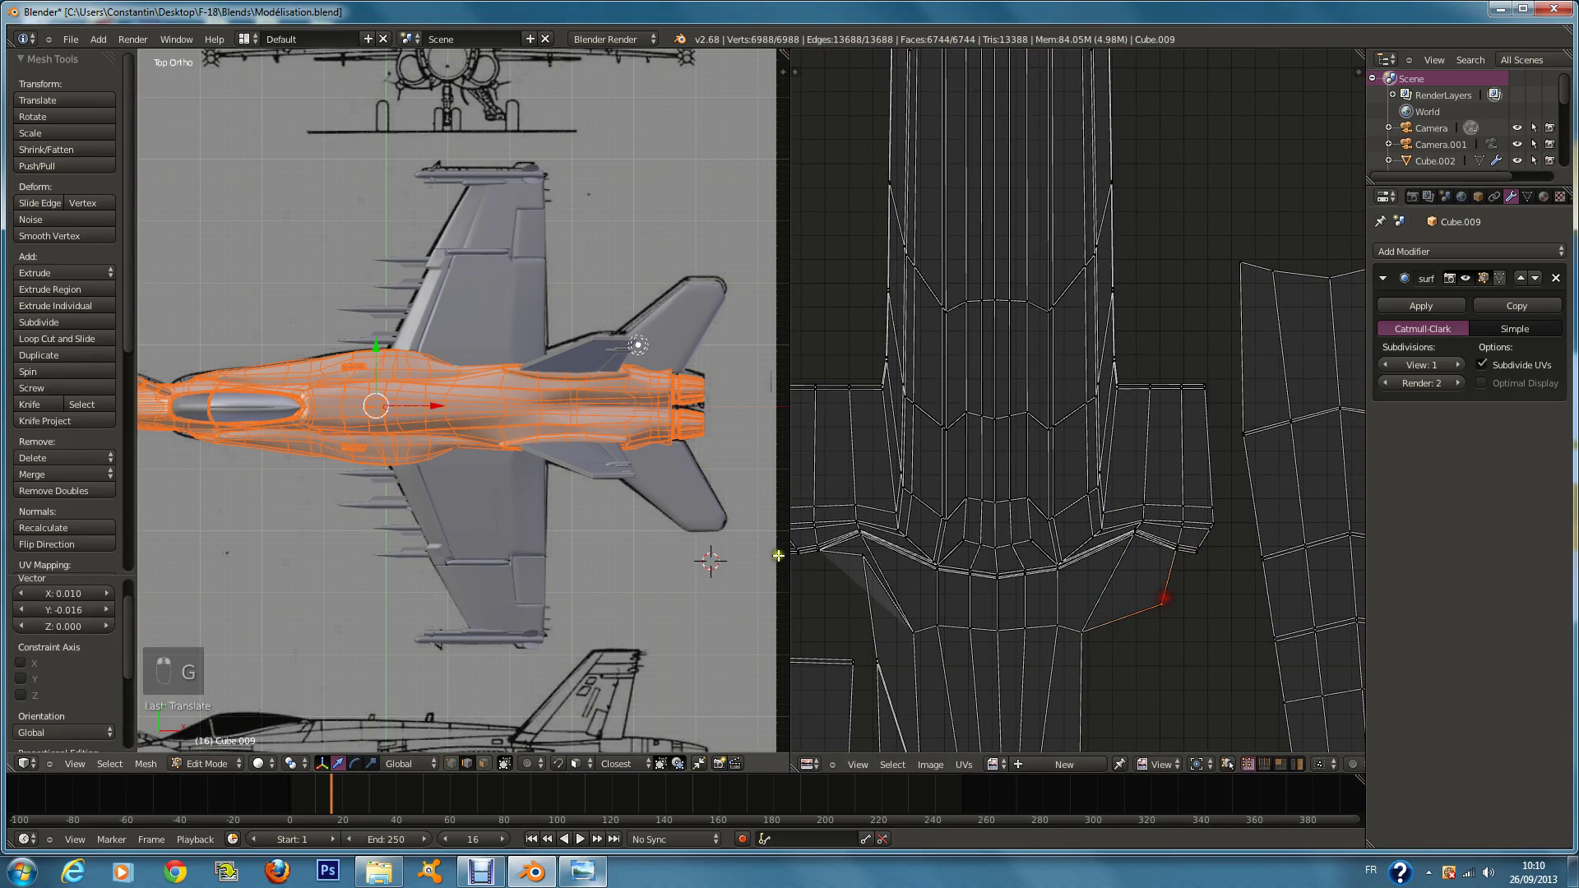
Step: Move the matching folded left-hand corner vertex of that UV island by -0.007 in X and -0.013 in Y
right_click(868, 562)
key("g")
left_click(864, 633)
middle_click_drag(864, 633, 1086, 436)
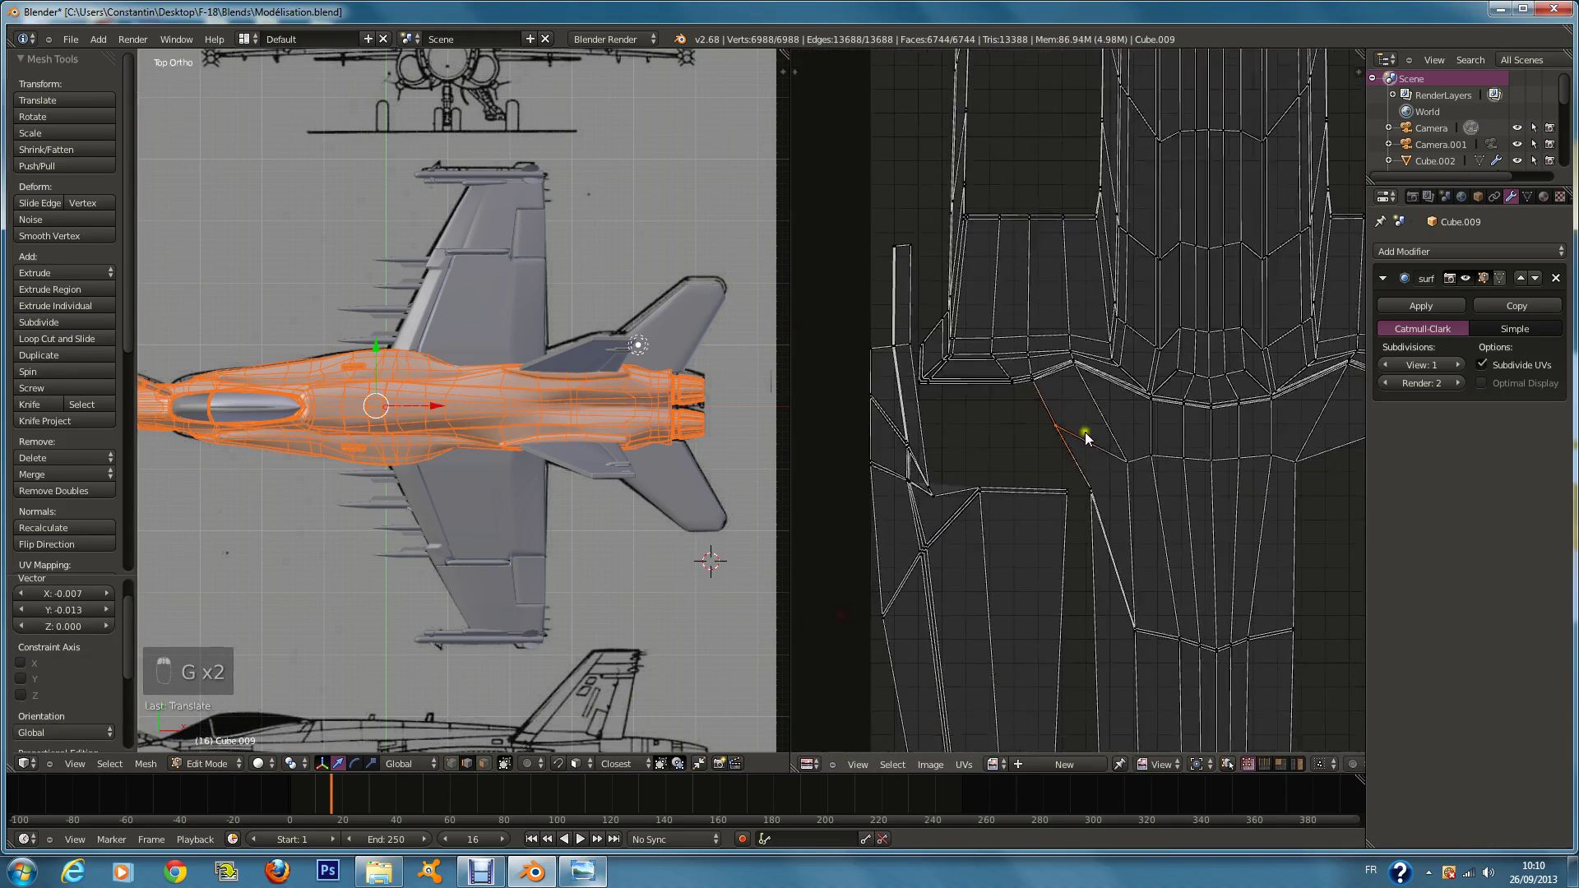
Step: Examine the remaining fuselage UV islands across the whole layout for folded or overlapping faces
scroll(970, 411, "down", 3)
middle_click_drag(1004, 475, 944, 200)
scroll(1063, 400, "up", 3)
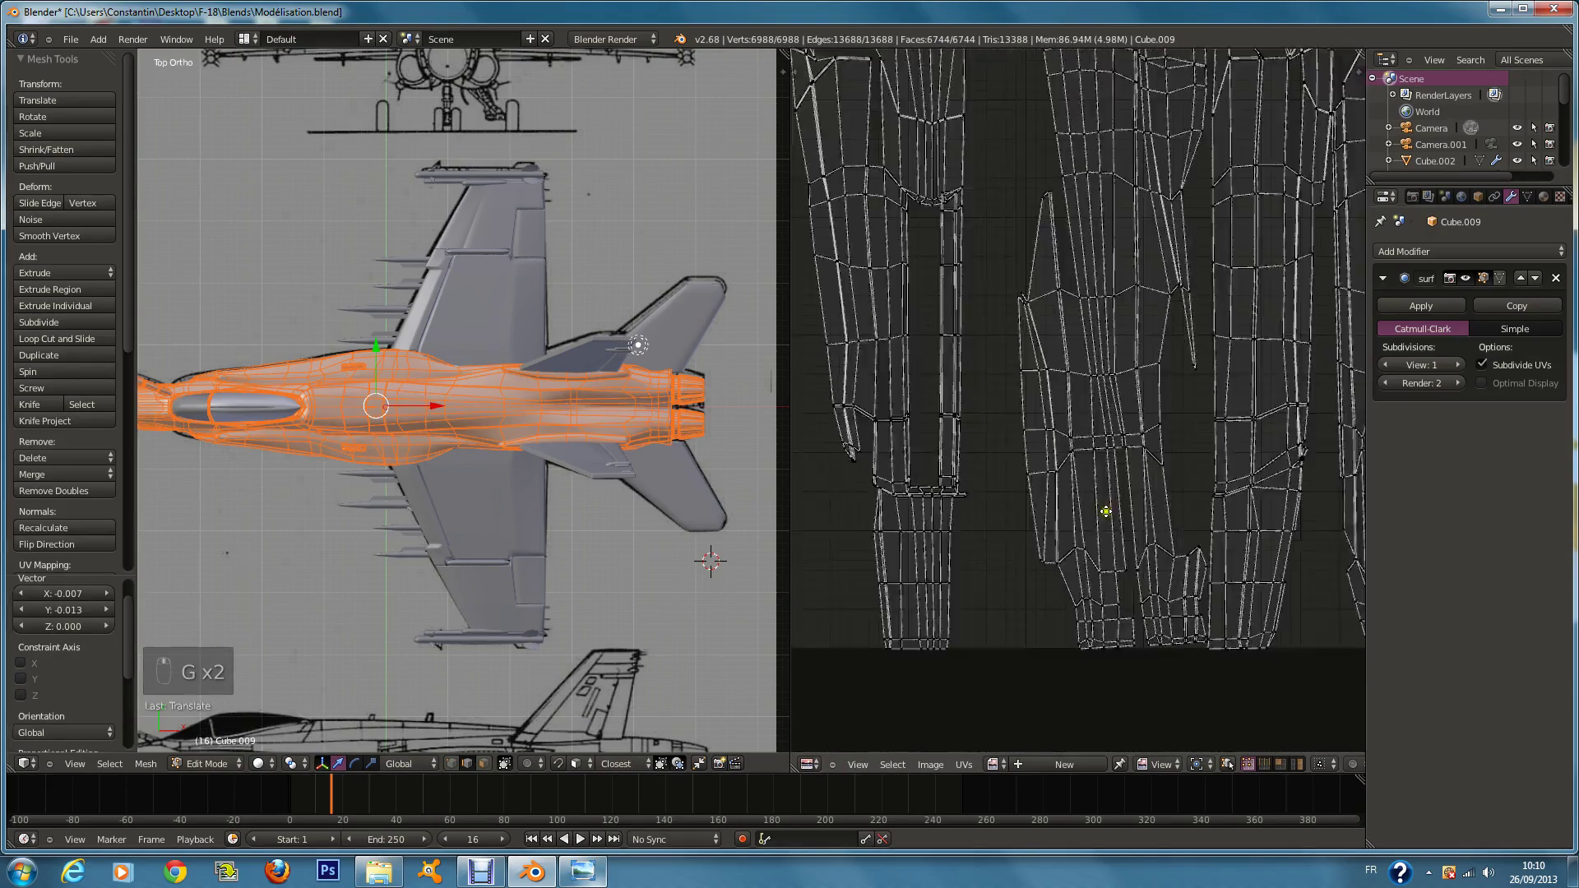
scroll(1093, 264, "down", 2)
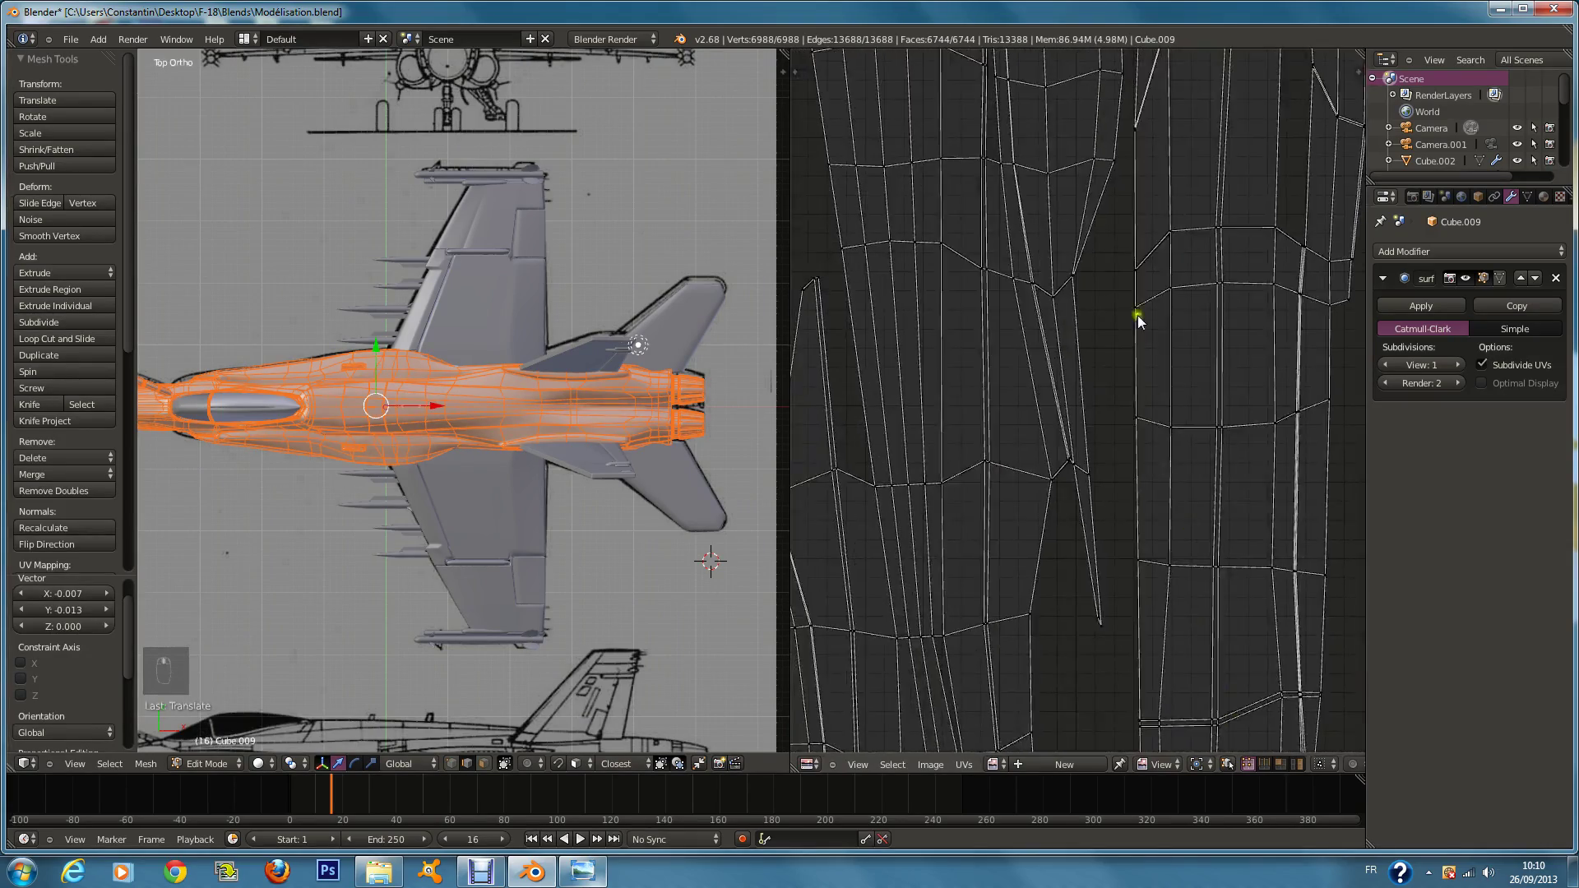
middle_click_drag(1047, 173, 1198, 606)
scroll(1188, 529, "up", 4)
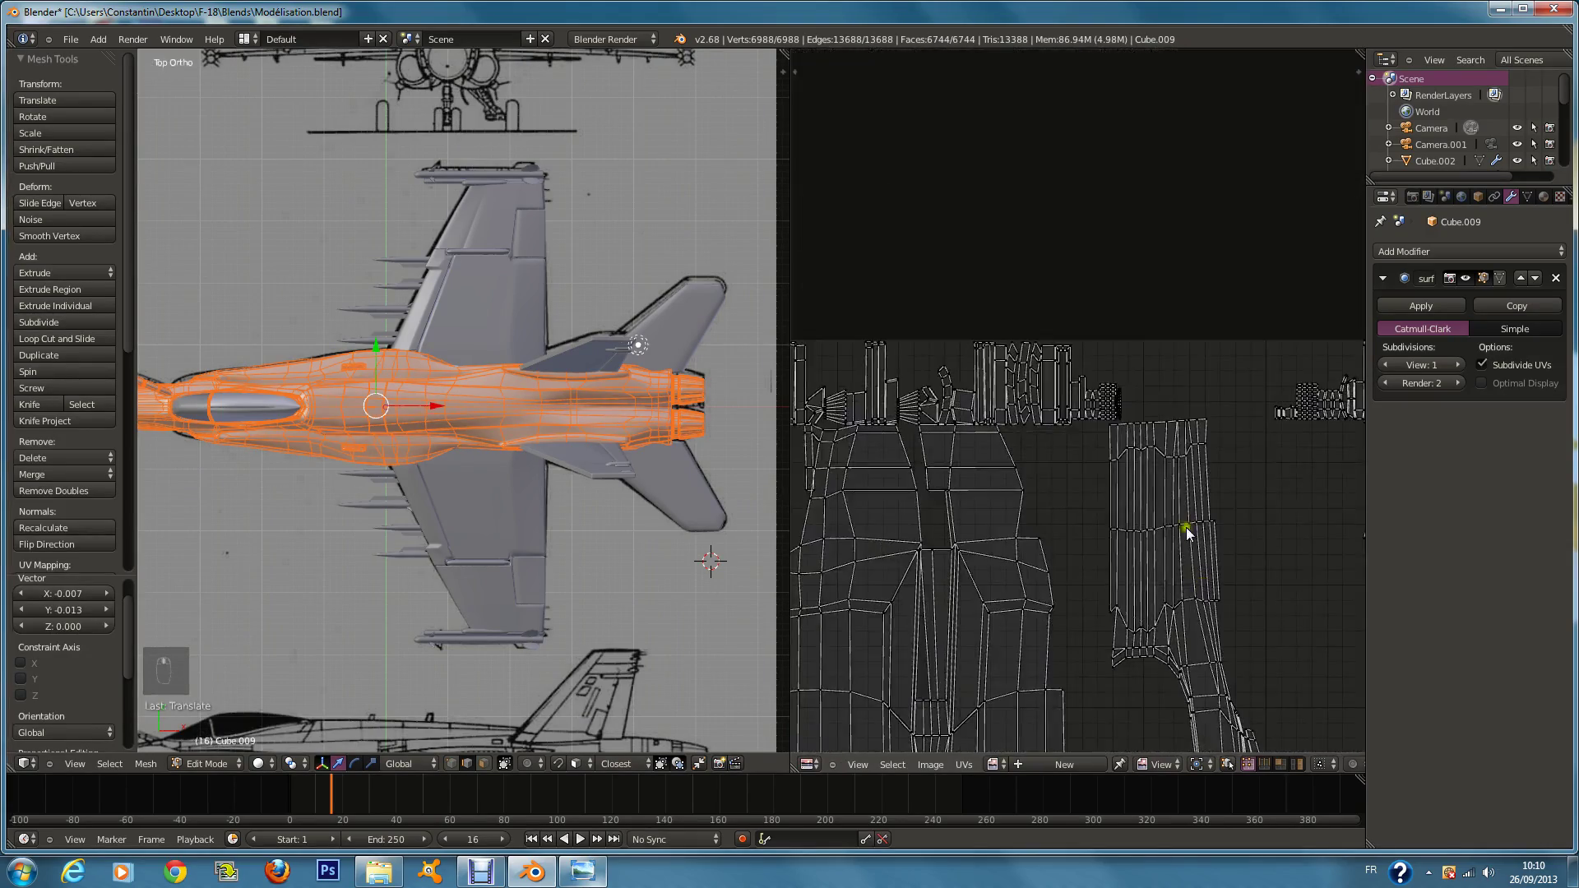
middle_click_drag(1018, 327, 1135, 529)
scroll(1143, 547, "down", 2)
scroll(1044, 398, "up", 2)
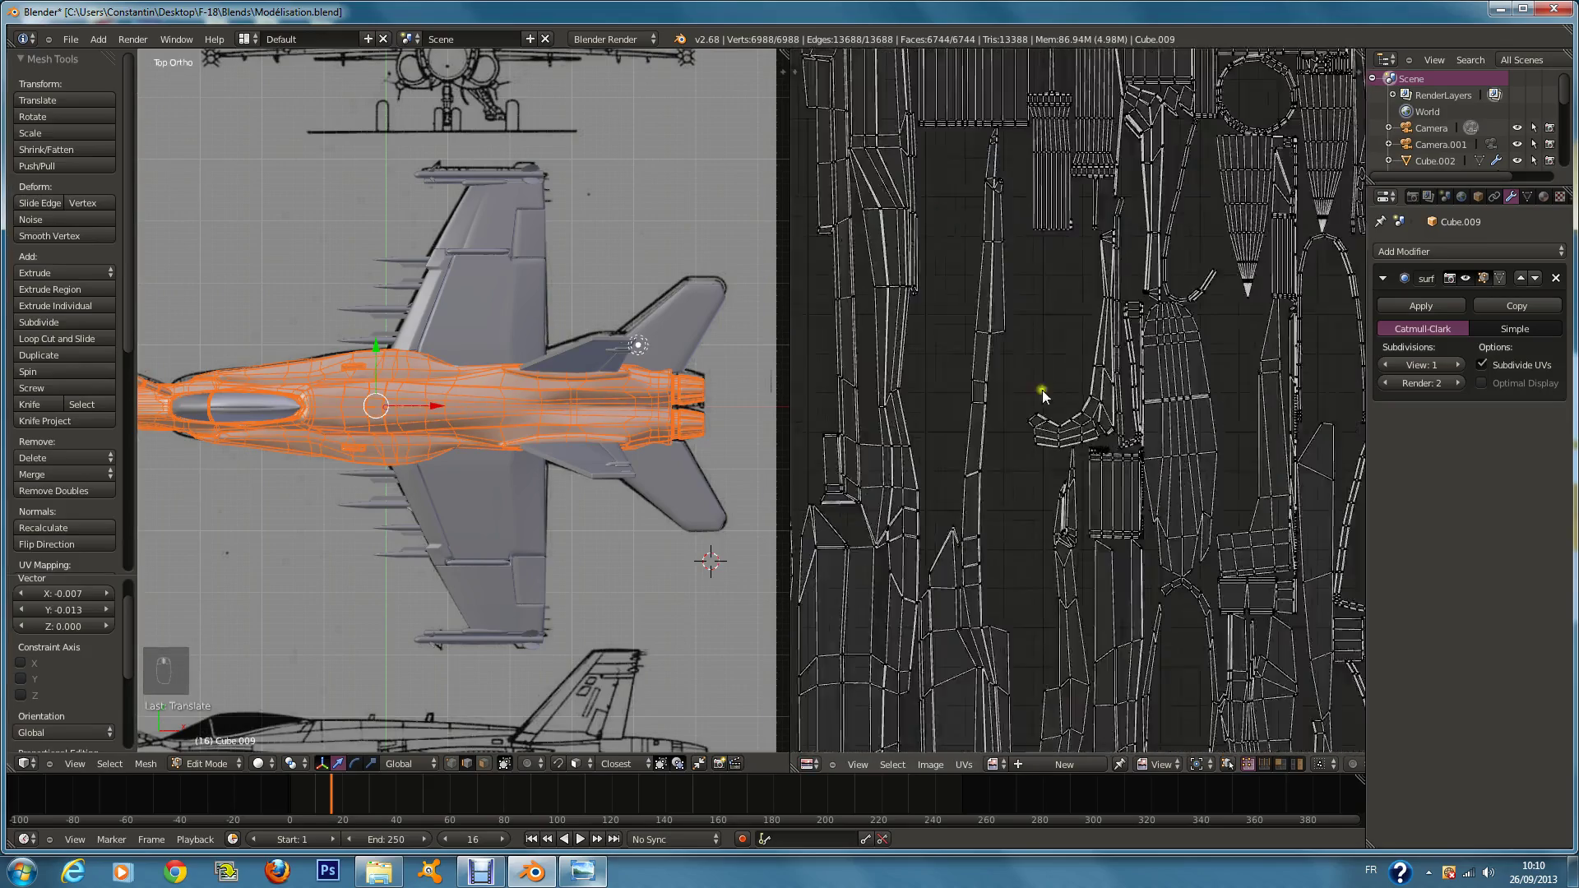
middle_click_drag(1044, 398, 1029, 437)
scroll(1125, 324, "down", 3)
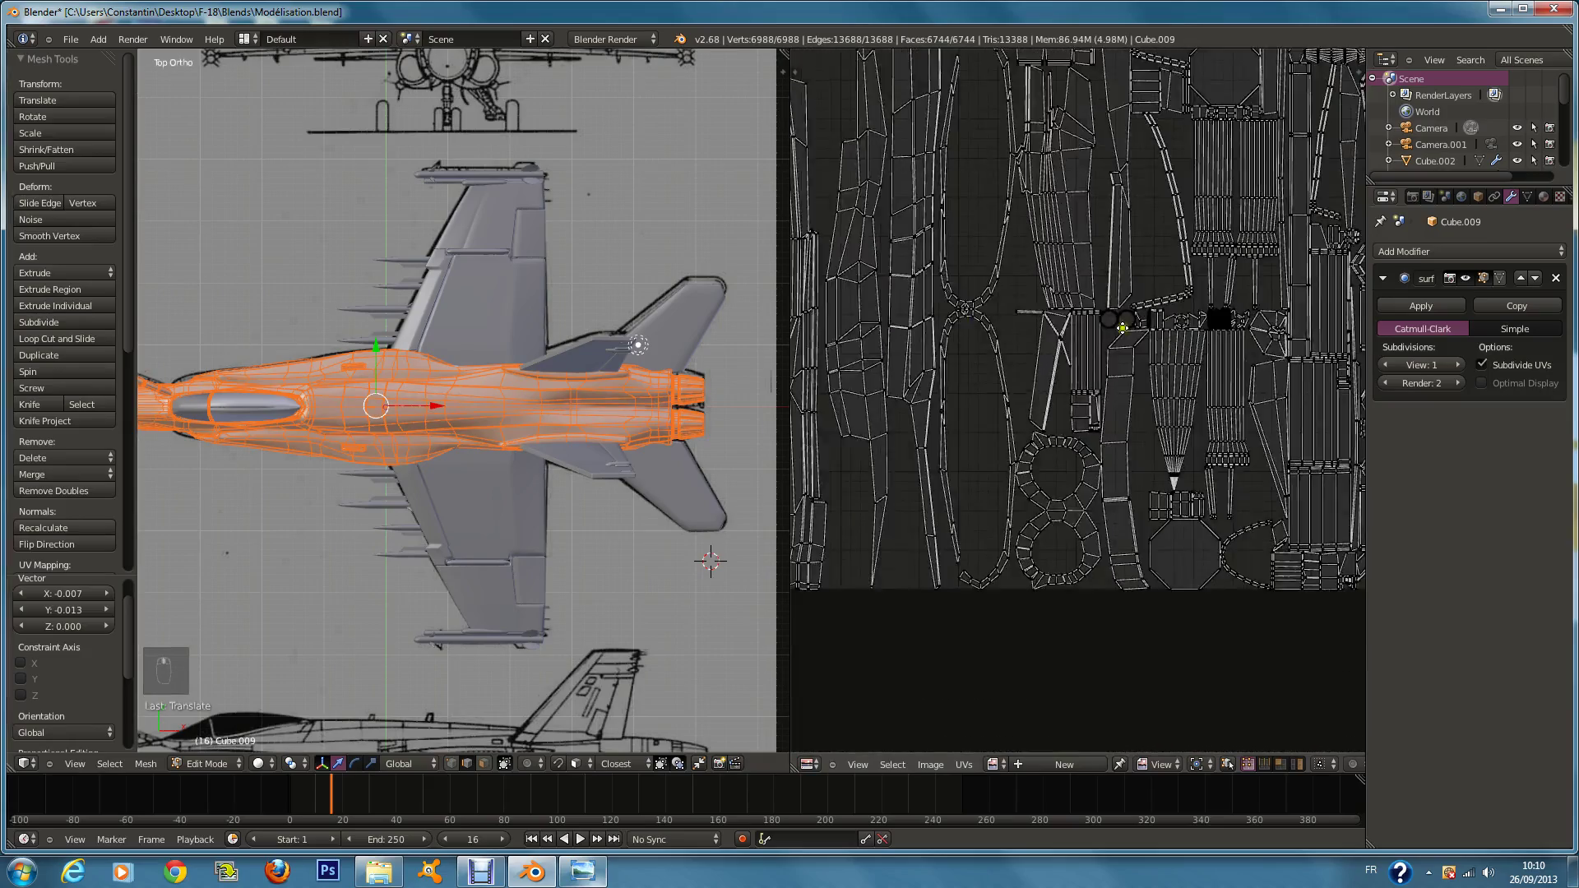
scroll(1114, 270, "up", 3)
middle_click_drag(1113, 270, 1198, 563)
scroll(634, 504, "down", 4)
Step: Return the fuselage to Object Mode and save the file
key("Tab")
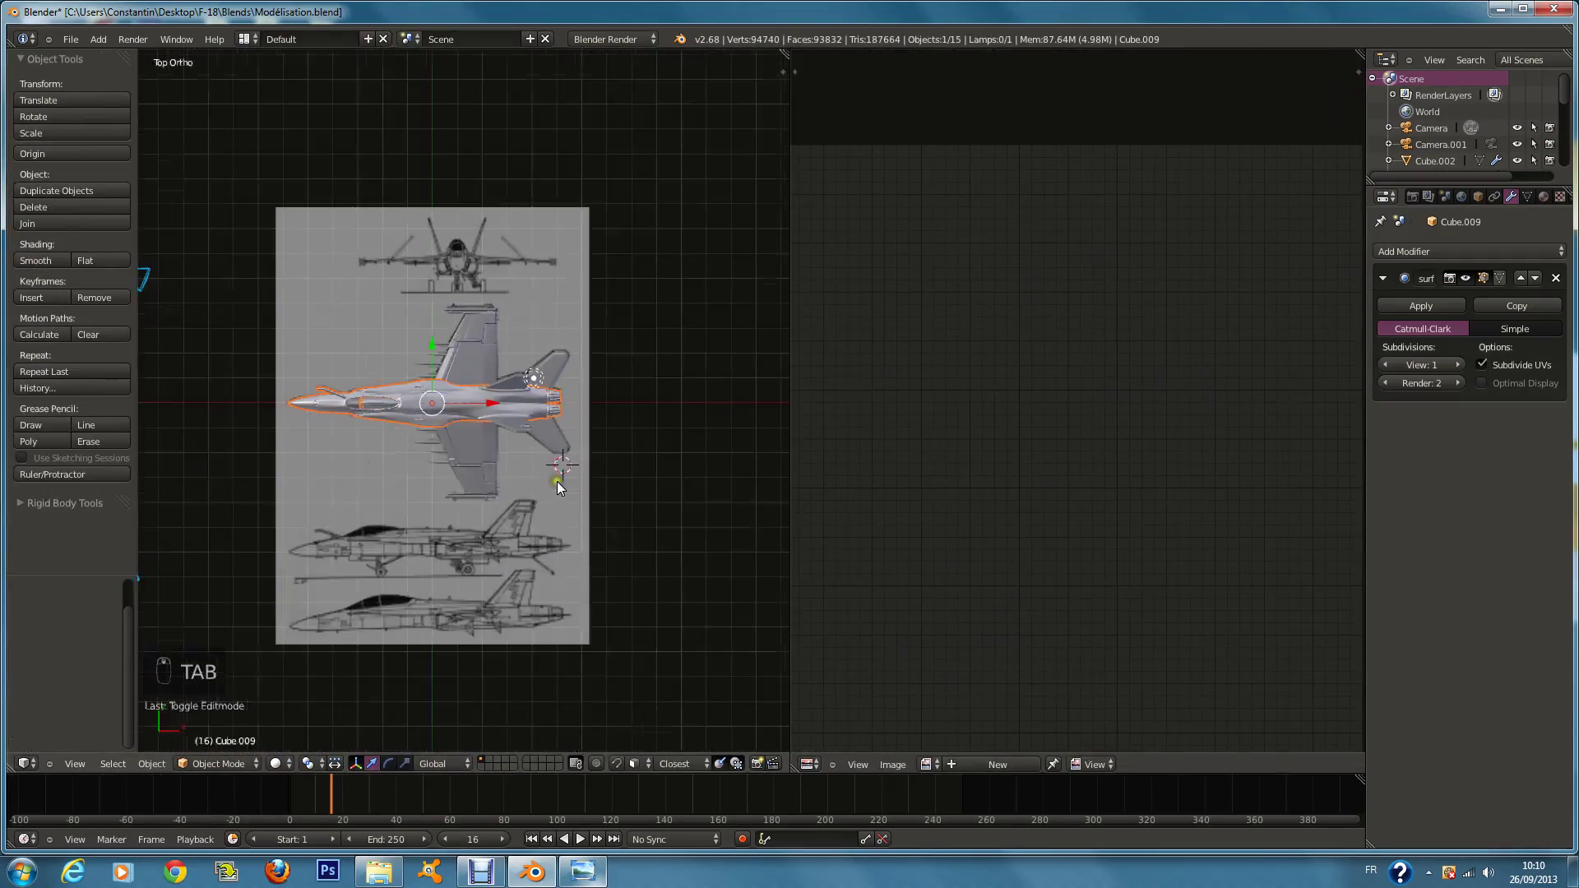
key("ctrl+s")
Step: Select the wings object and open its mesh in Edit Mode
scroll(543, 478, "up", 2)
scroll(629, 258, "up", 2)
right_click(642, 258)
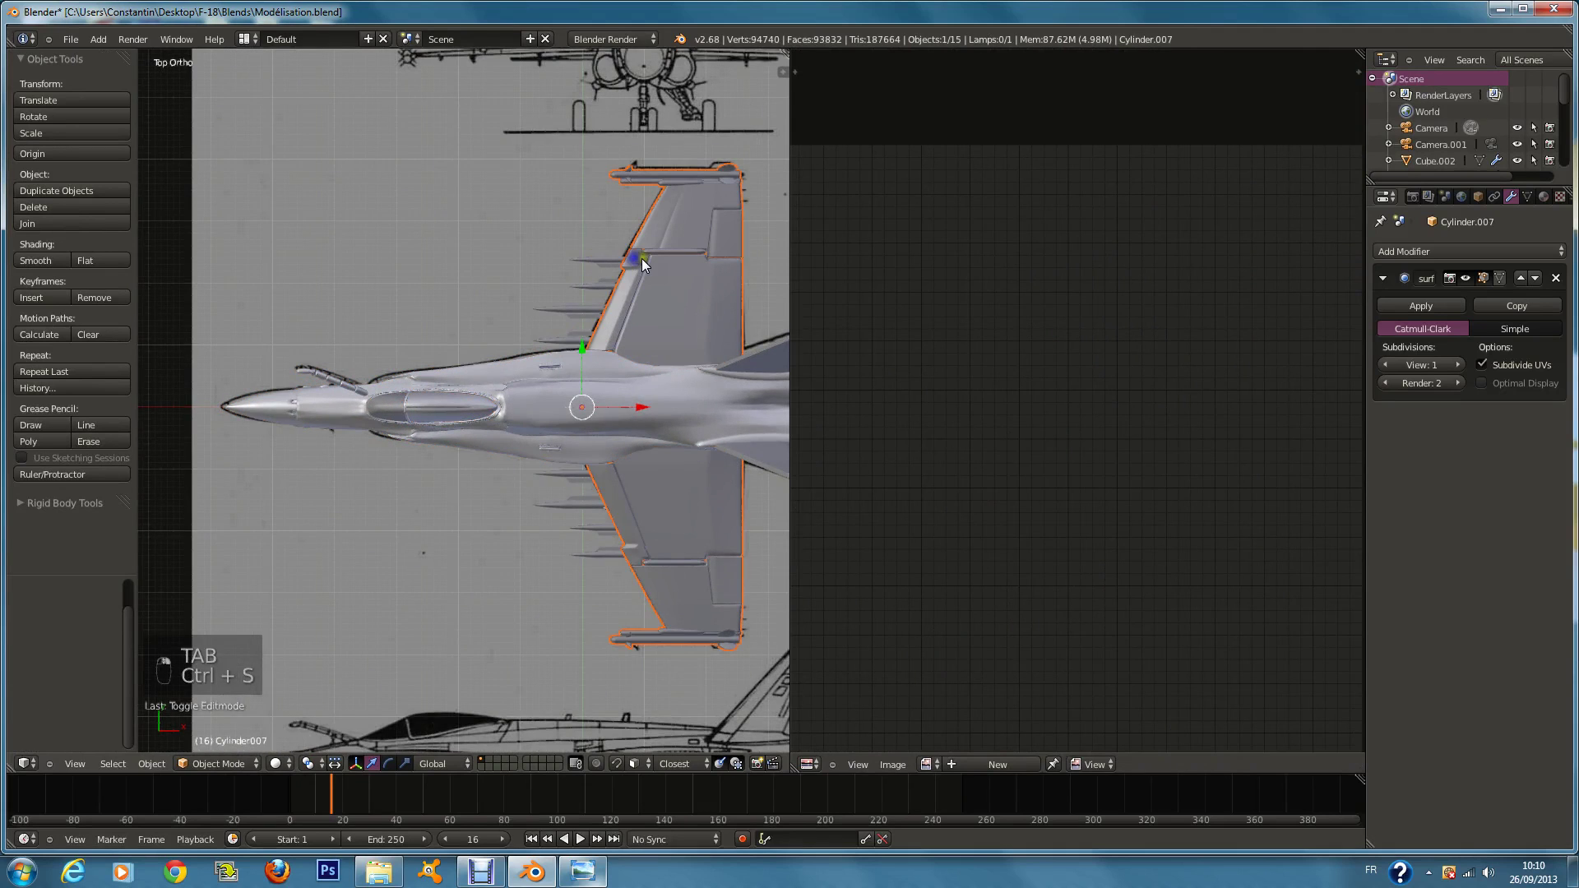
key("Tab")
scroll(663, 332, "down", 1)
scroll(663, 333, "up", 1)
Step: Unwrap the wings with Smart UV Project at an angle limit of 66 and an island margin of 0.00
key("u")
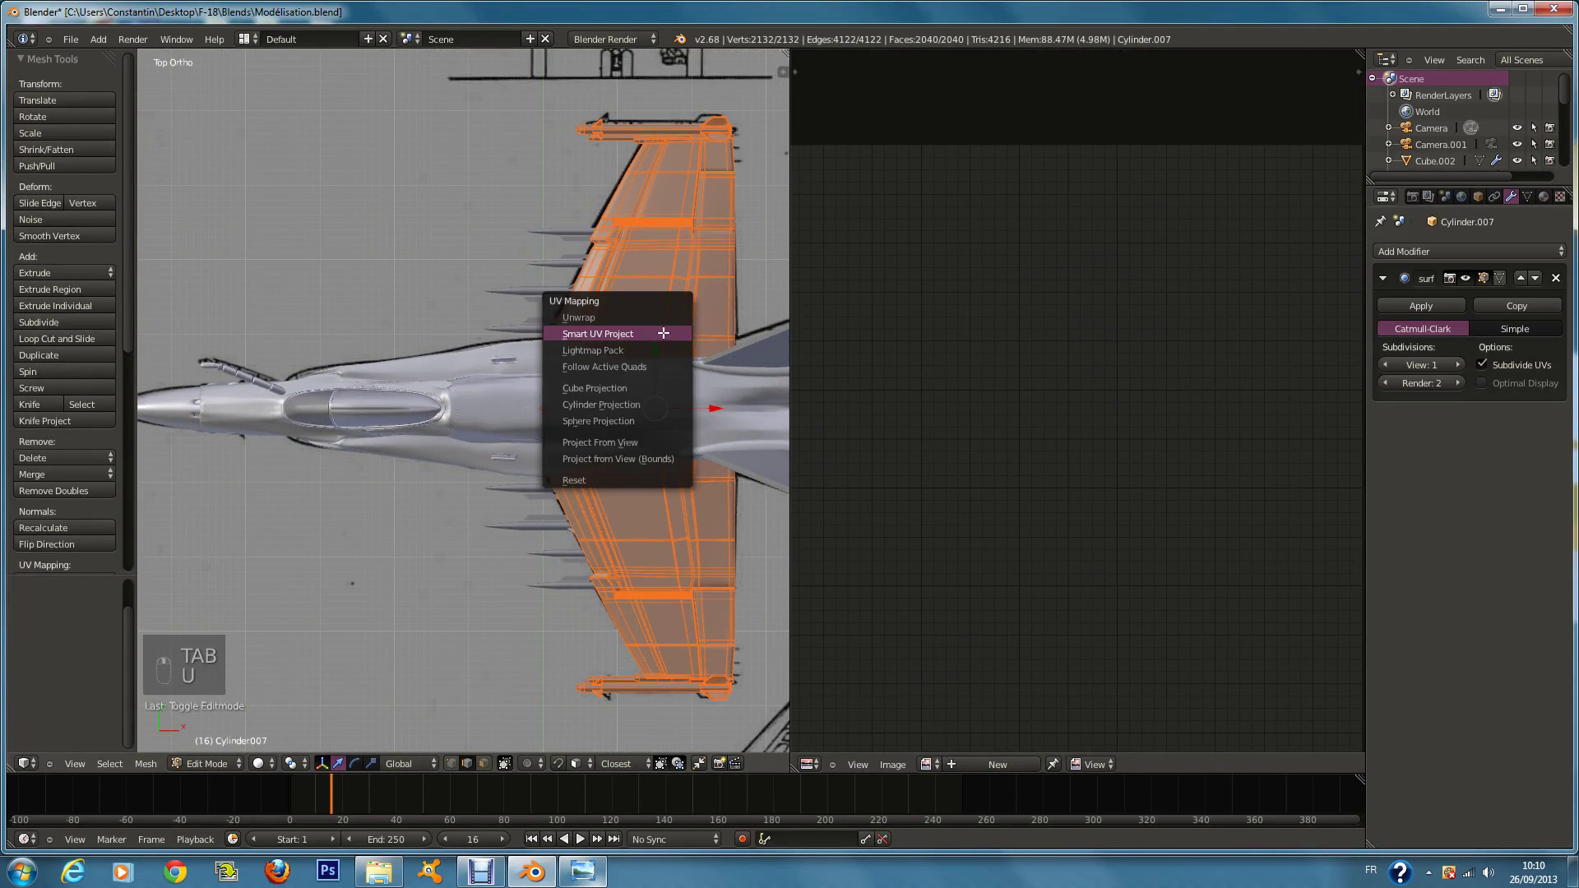
left_click(592, 328)
left_click(662, 416)
scroll(1098, 400, "down", 3)
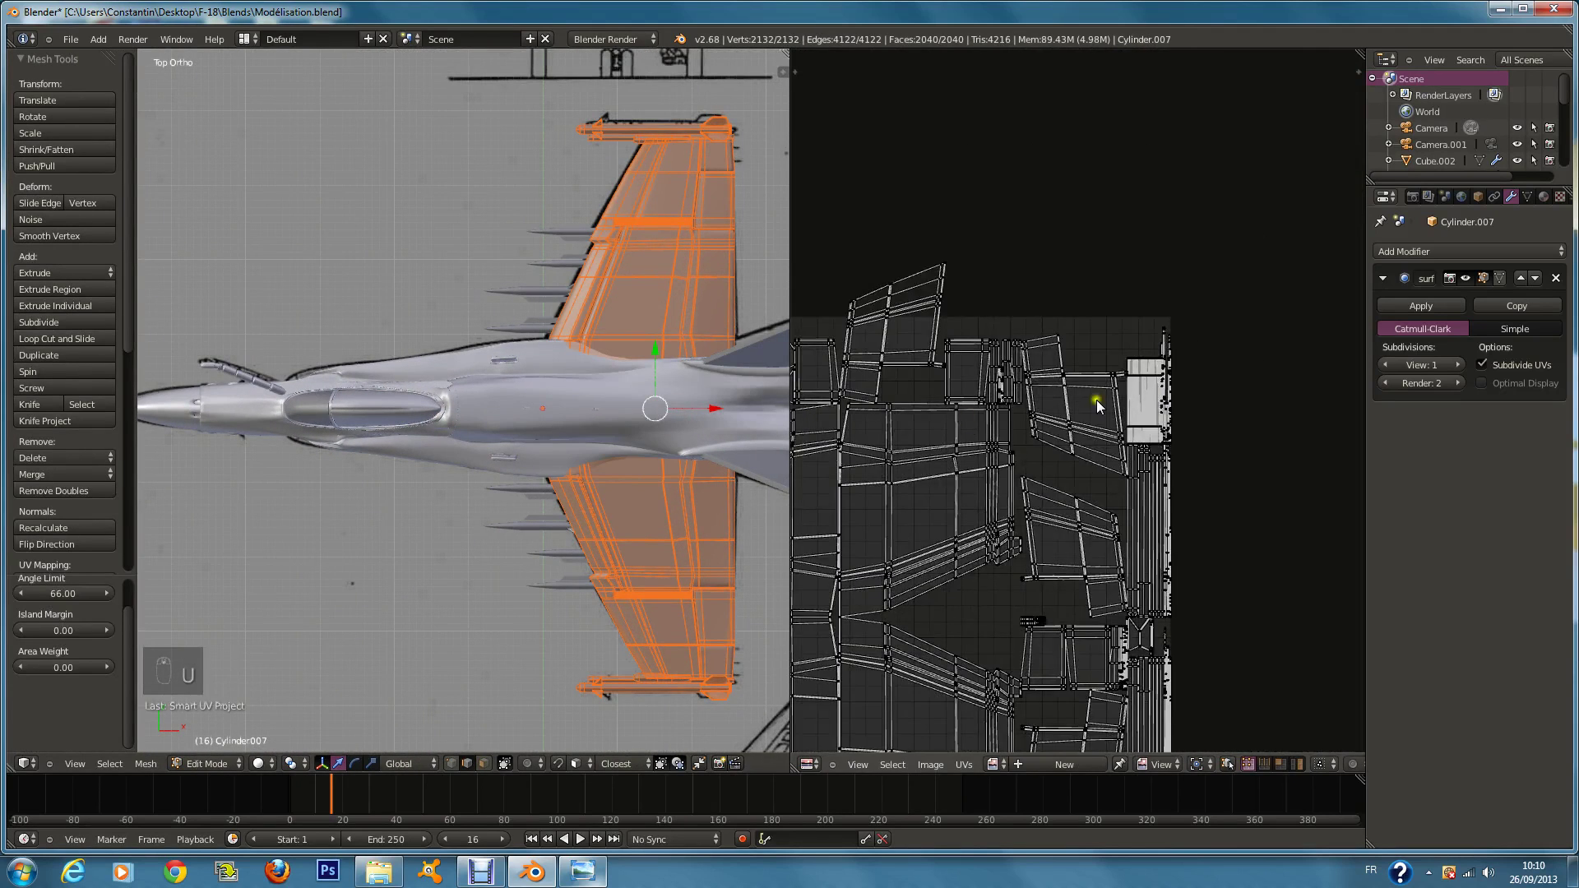
scroll(1034, 374, "up", 2)
Step: Select all the wing UVs and unwrap the wings again with Smart UV Project at an island margin of 0.09
key("a")
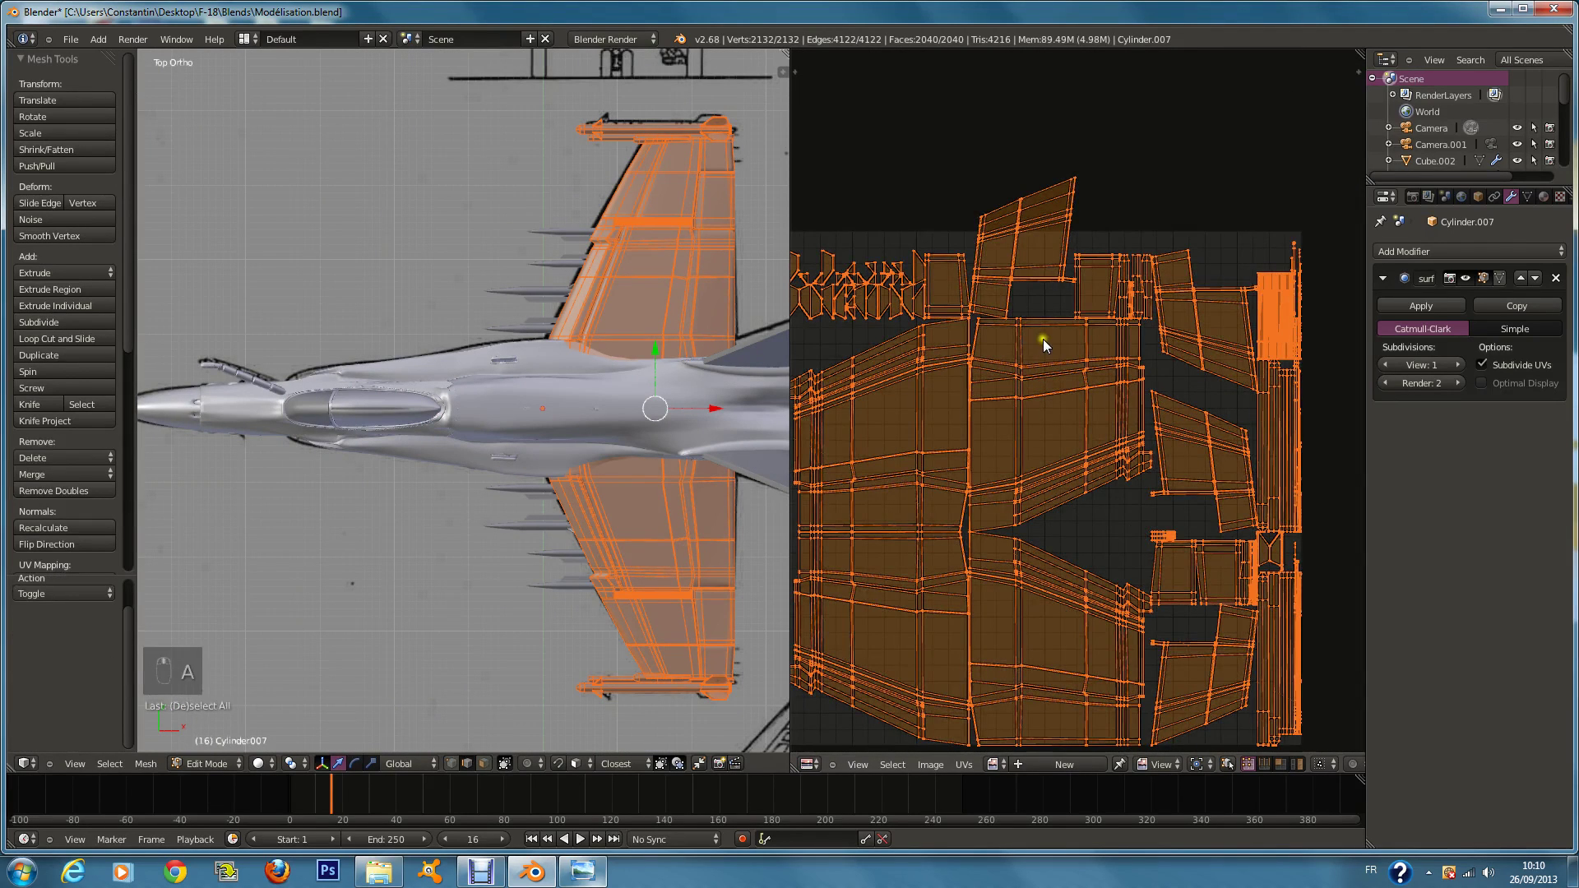
key("u")
left_click(556, 384)
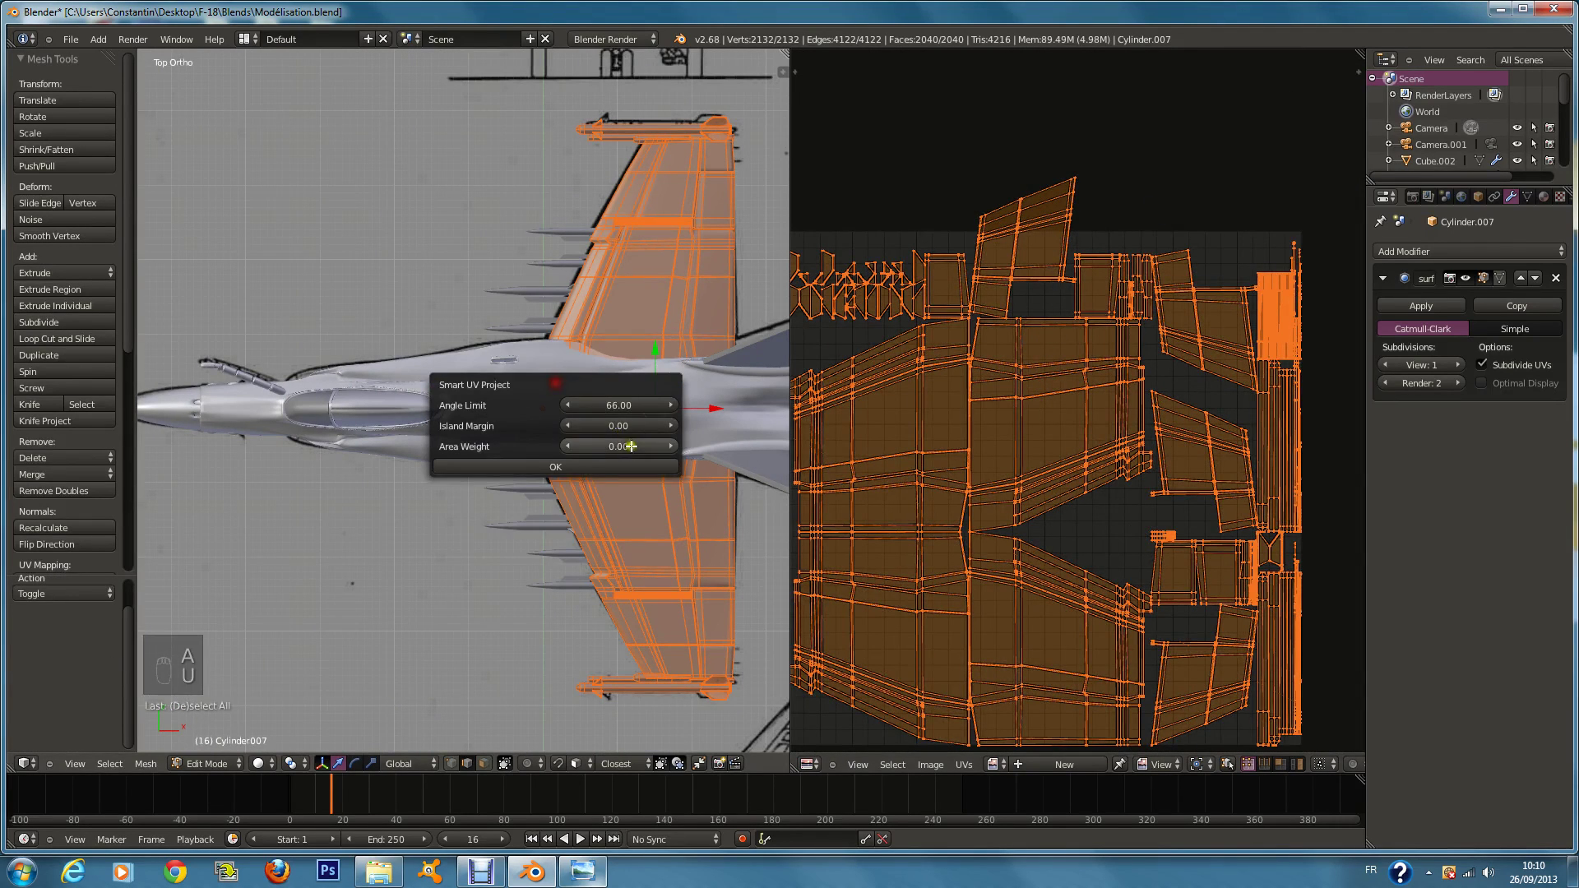
left_click(631, 432)
key("Return")
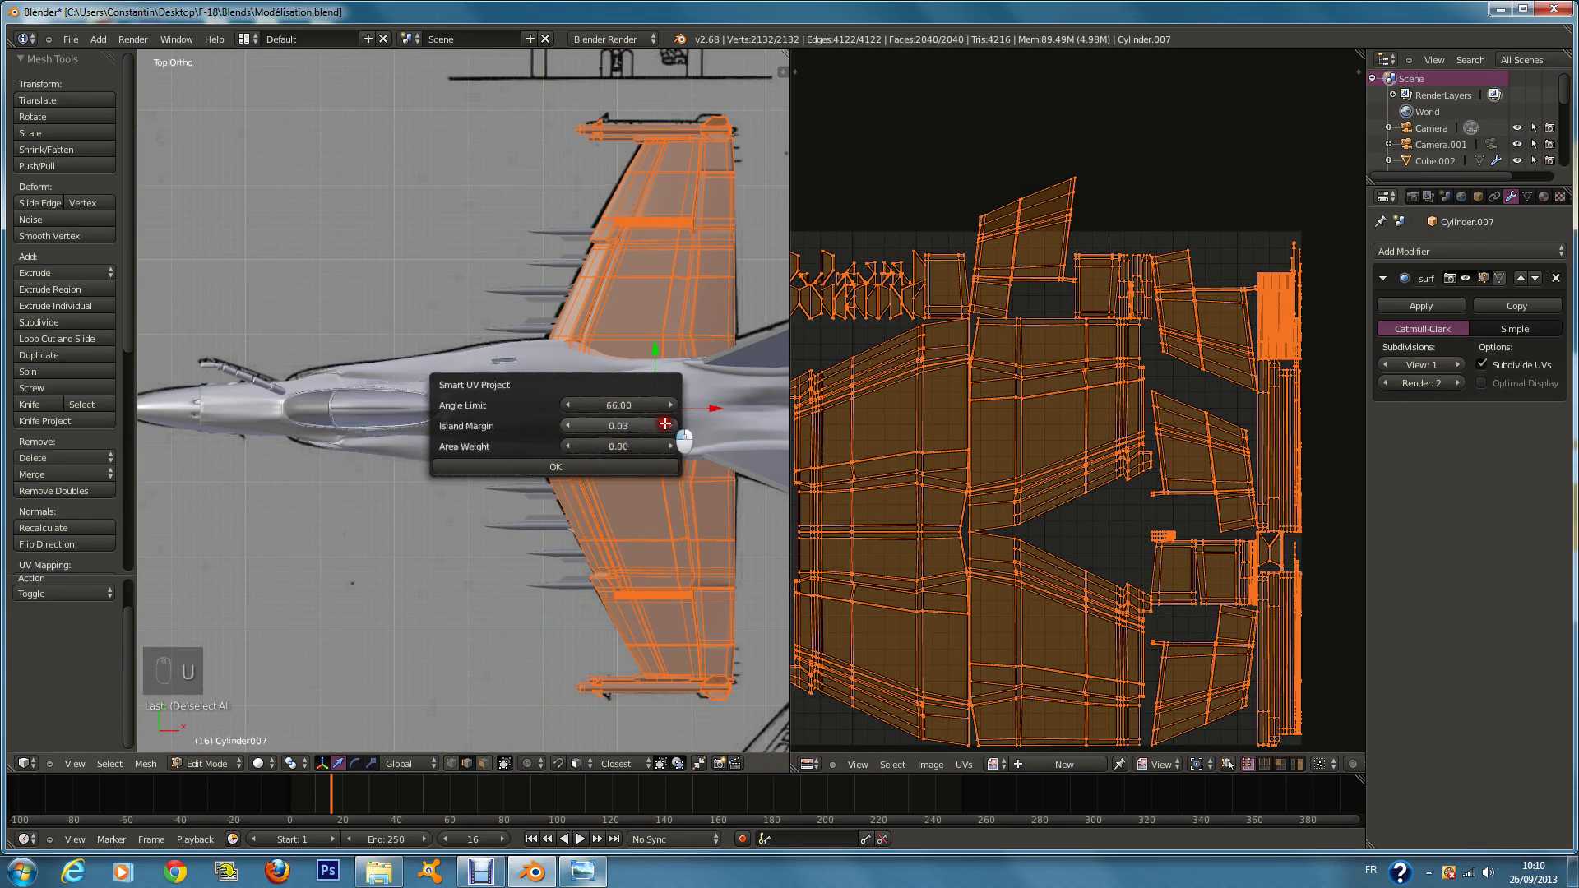
left_click(645, 466)
scroll(1082, 412, "down", 4)
scroll(631, 398, "up", 2)
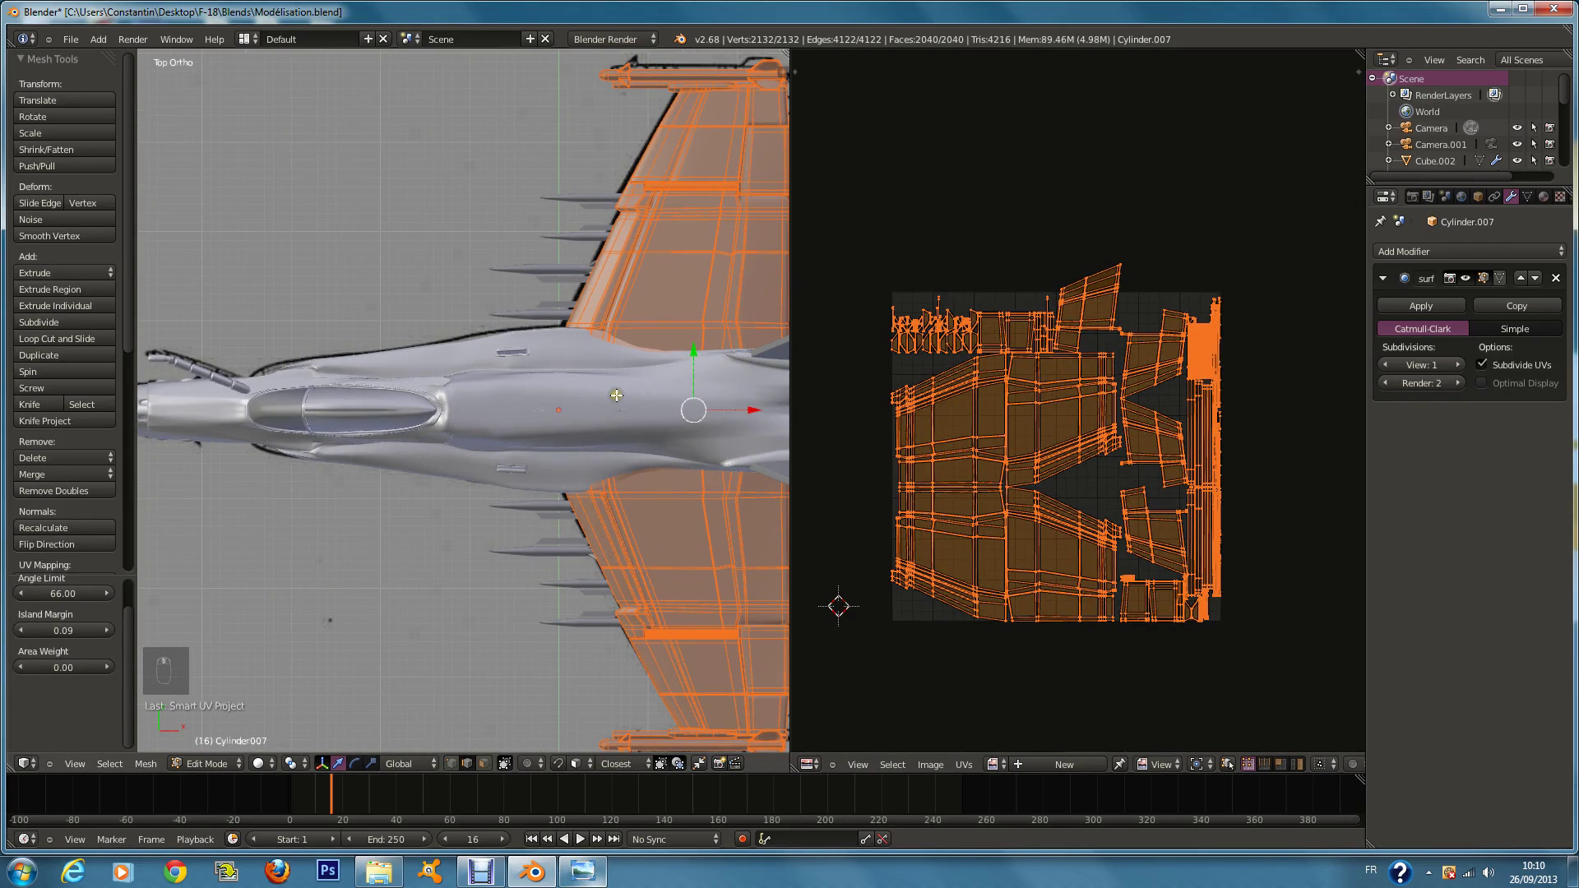
Step: Unwrap the wings again with Smart UV Project at an island margin of 0.00 and an area weight of 1.00
key("u")
left_click(617, 396)
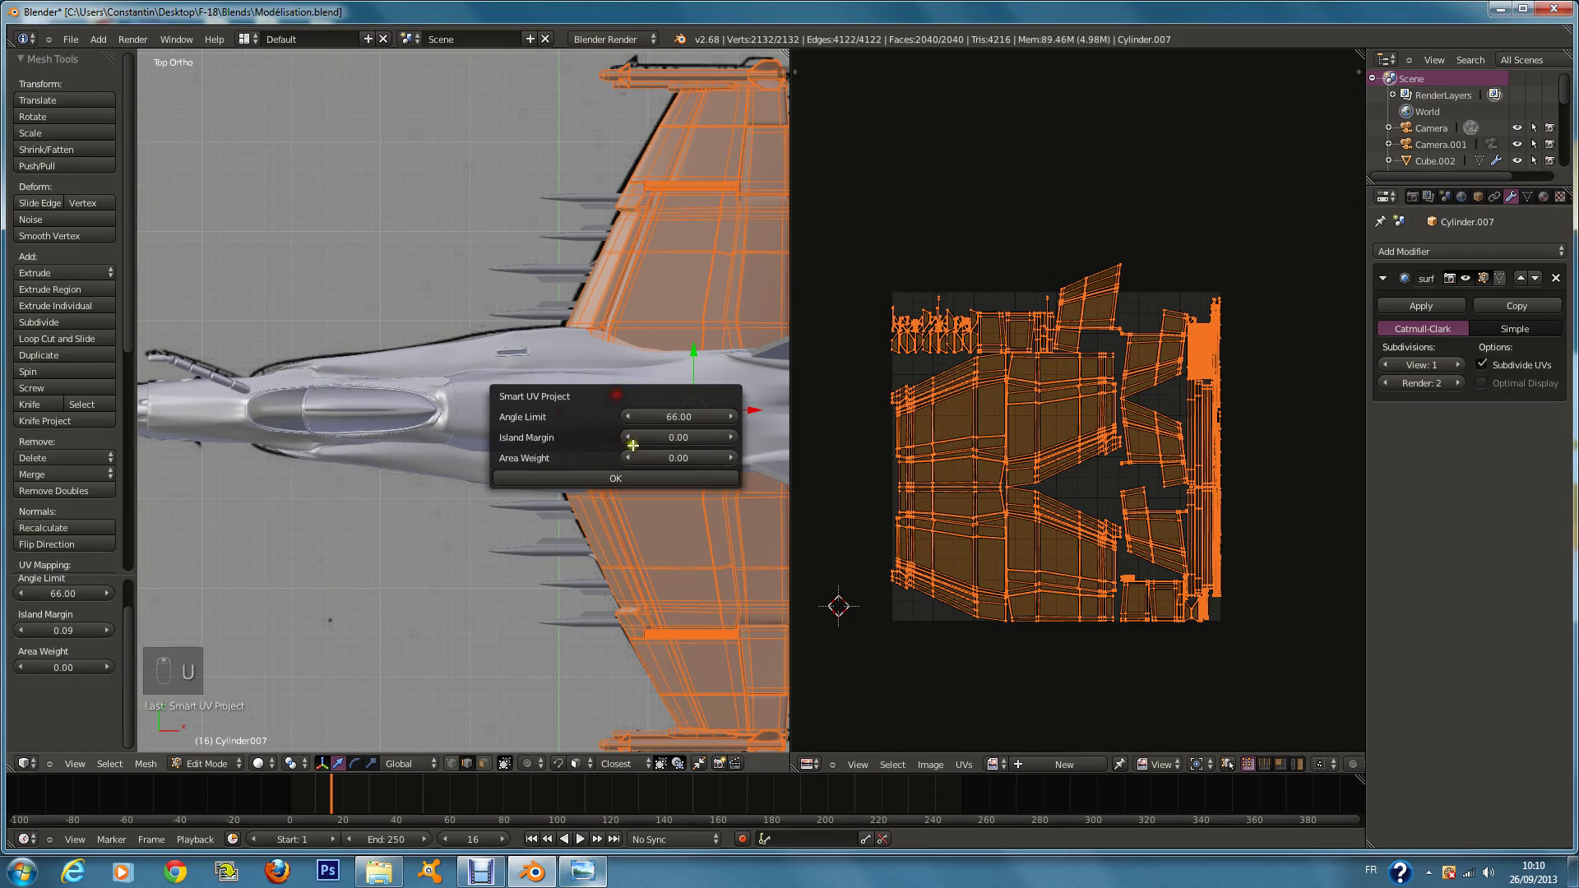
key("Return")
left_click(664, 476)
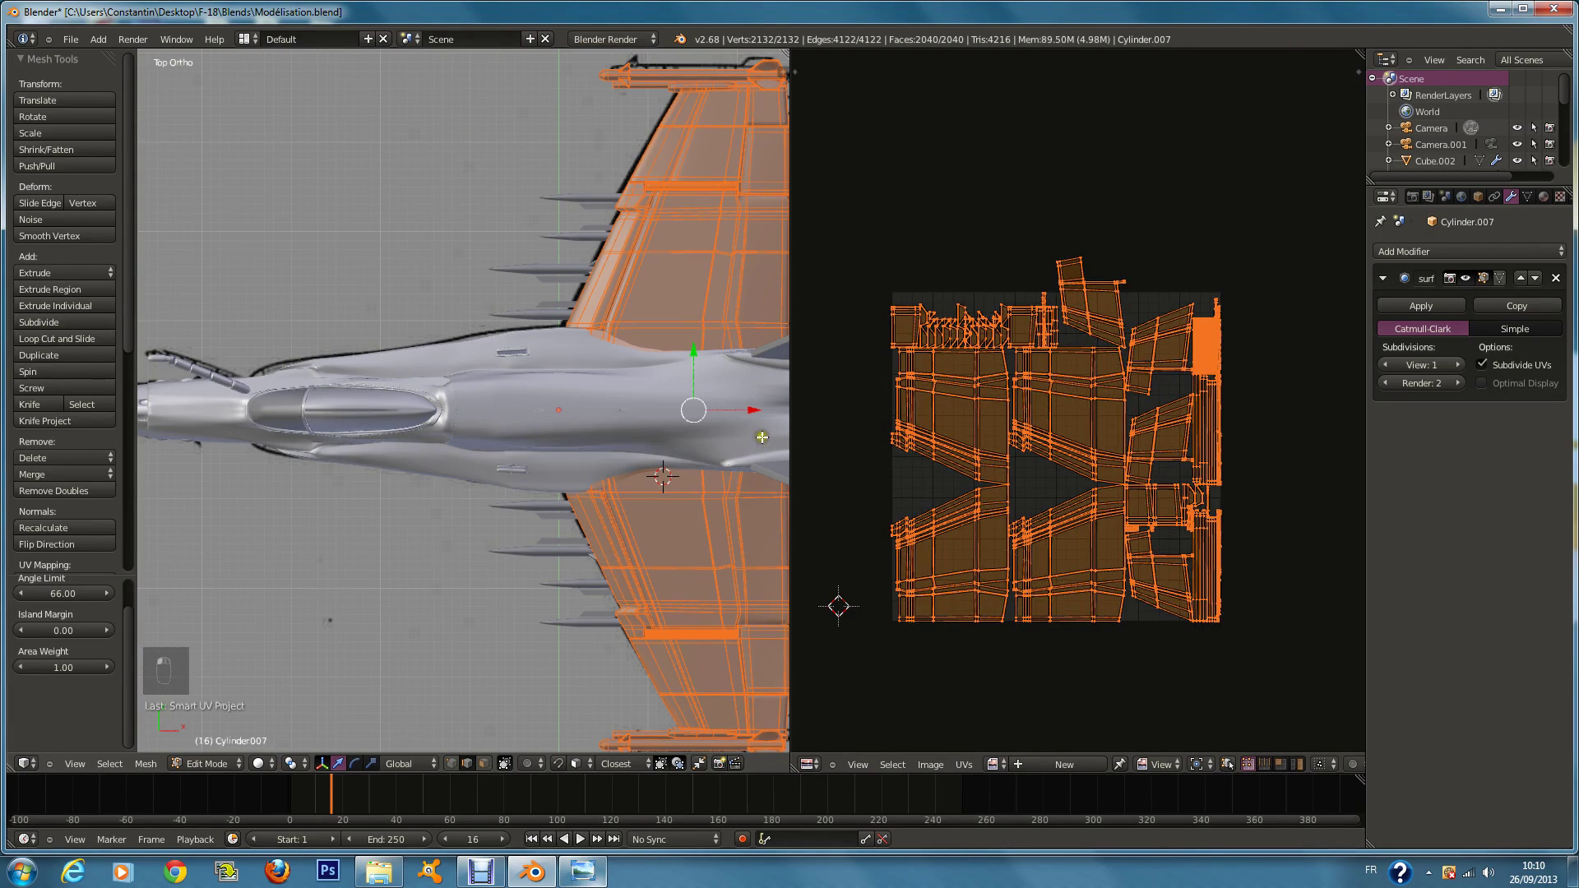
Step: Unwrap the wings with Smart UV Project at an angle limit of 66, island margin of 1.00 and area weight of 1.00
scroll(1219, 426, "up", 1)
key("u")
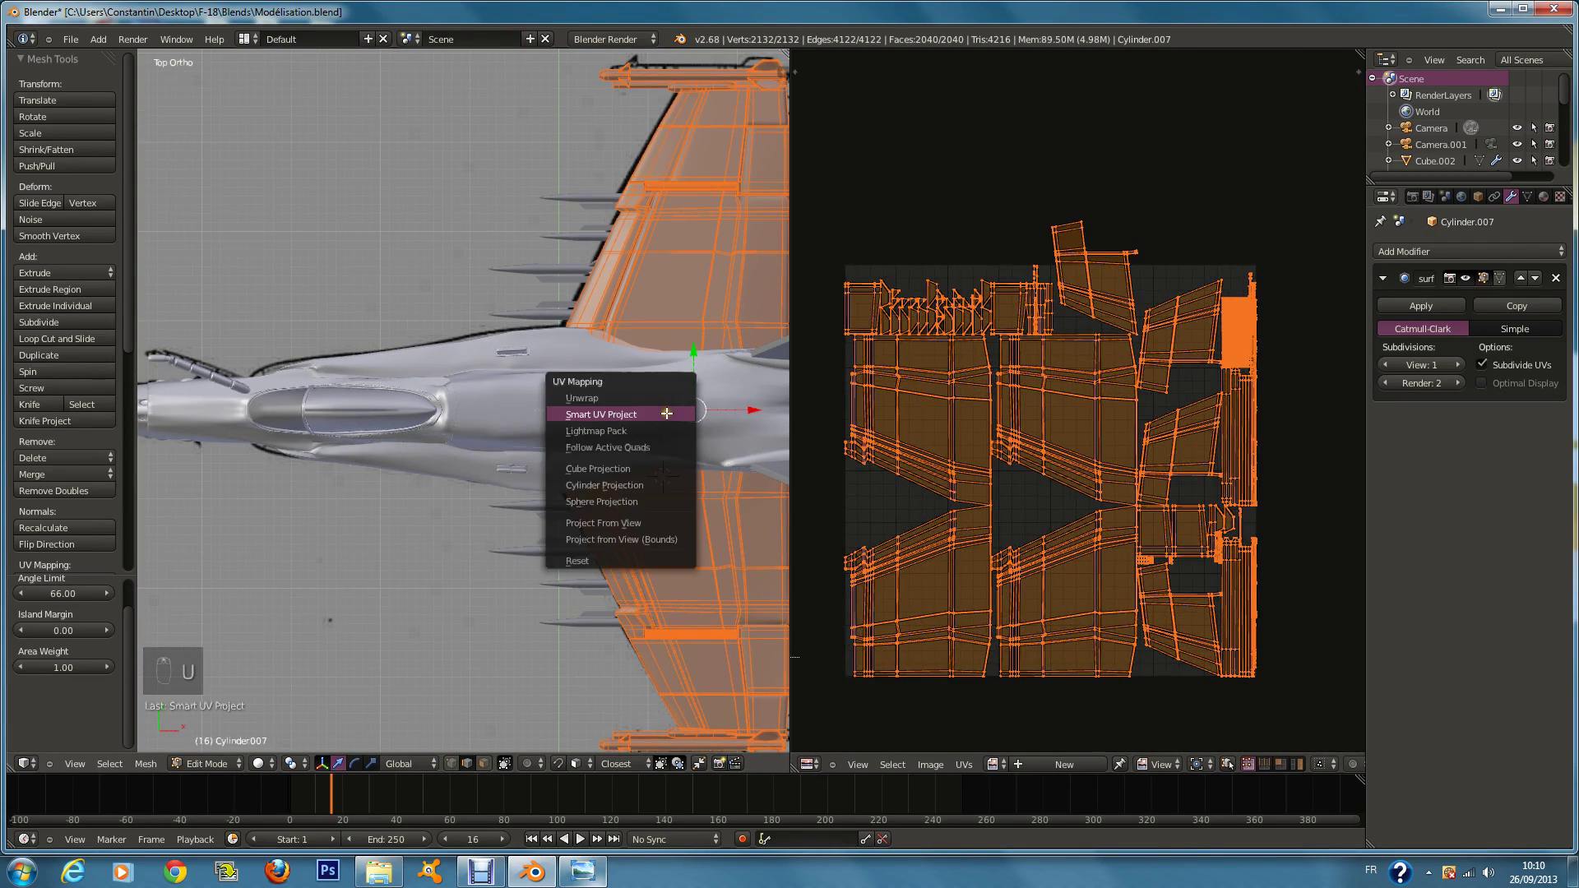
left_click(693, 415)
left_click_drag(728, 456, 1241, 493)
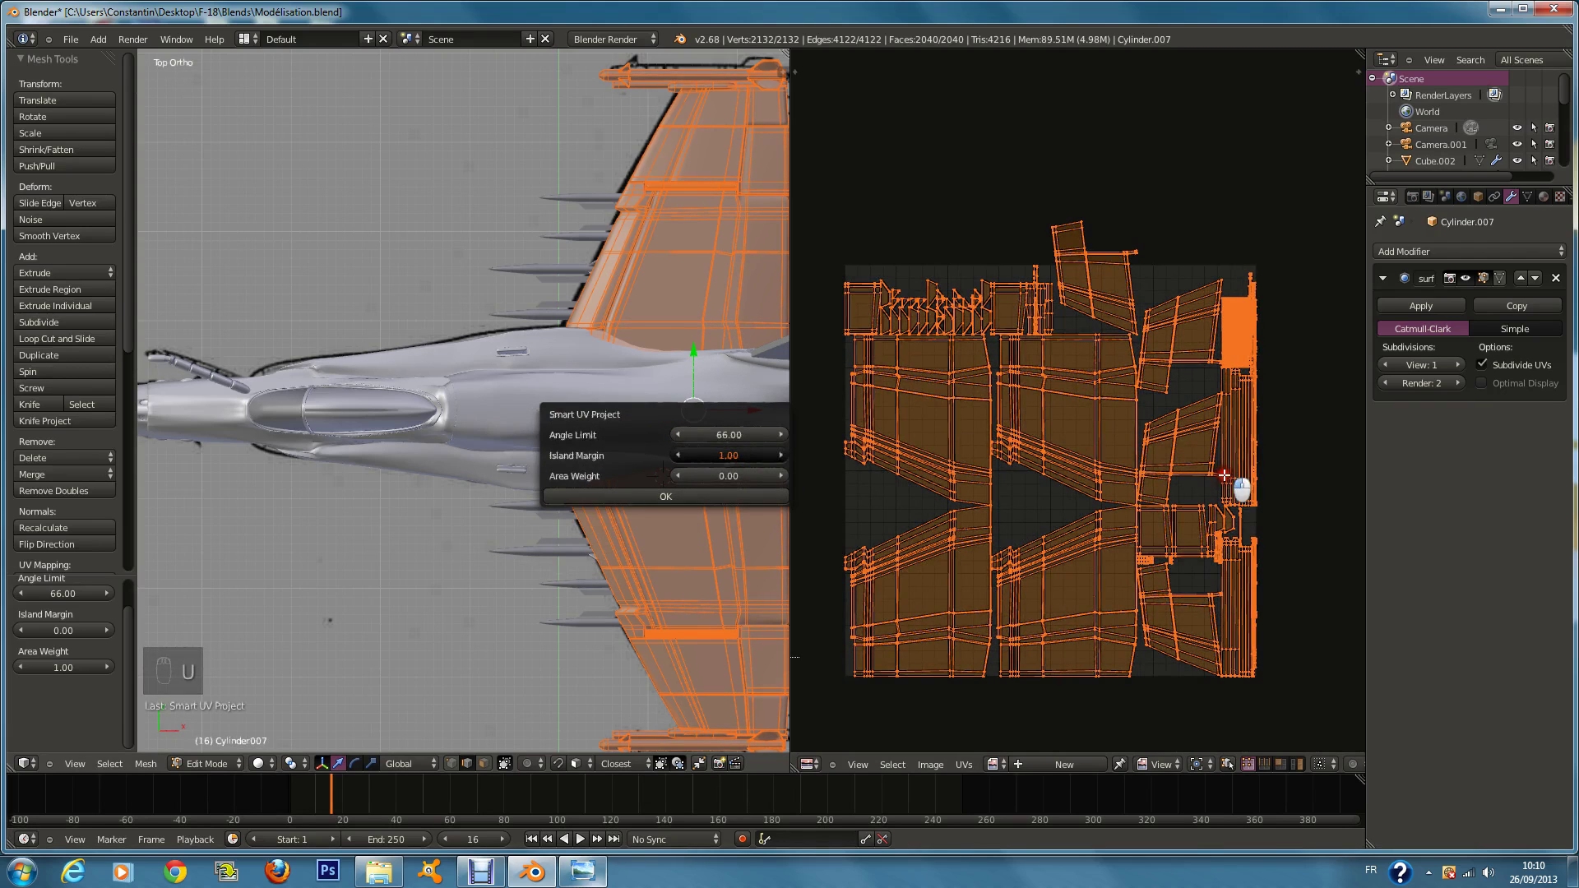
left_click(770, 496)
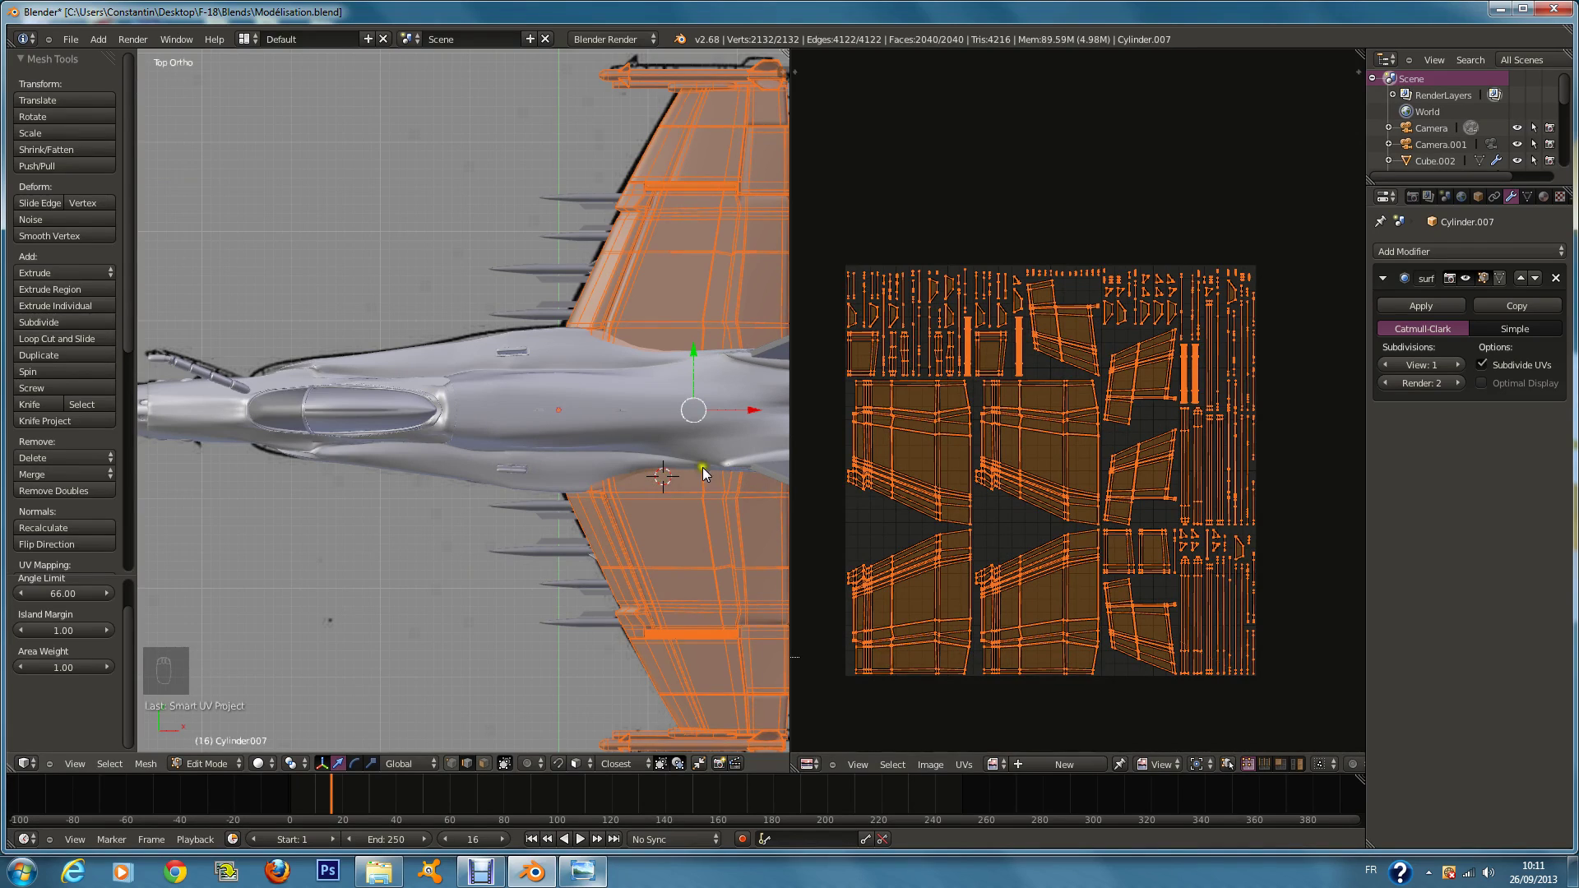
Step: Return the wings to Object Mode and save the file
scroll(690, 356, "down", 2)
key("Tab")
key("ctrl+s")
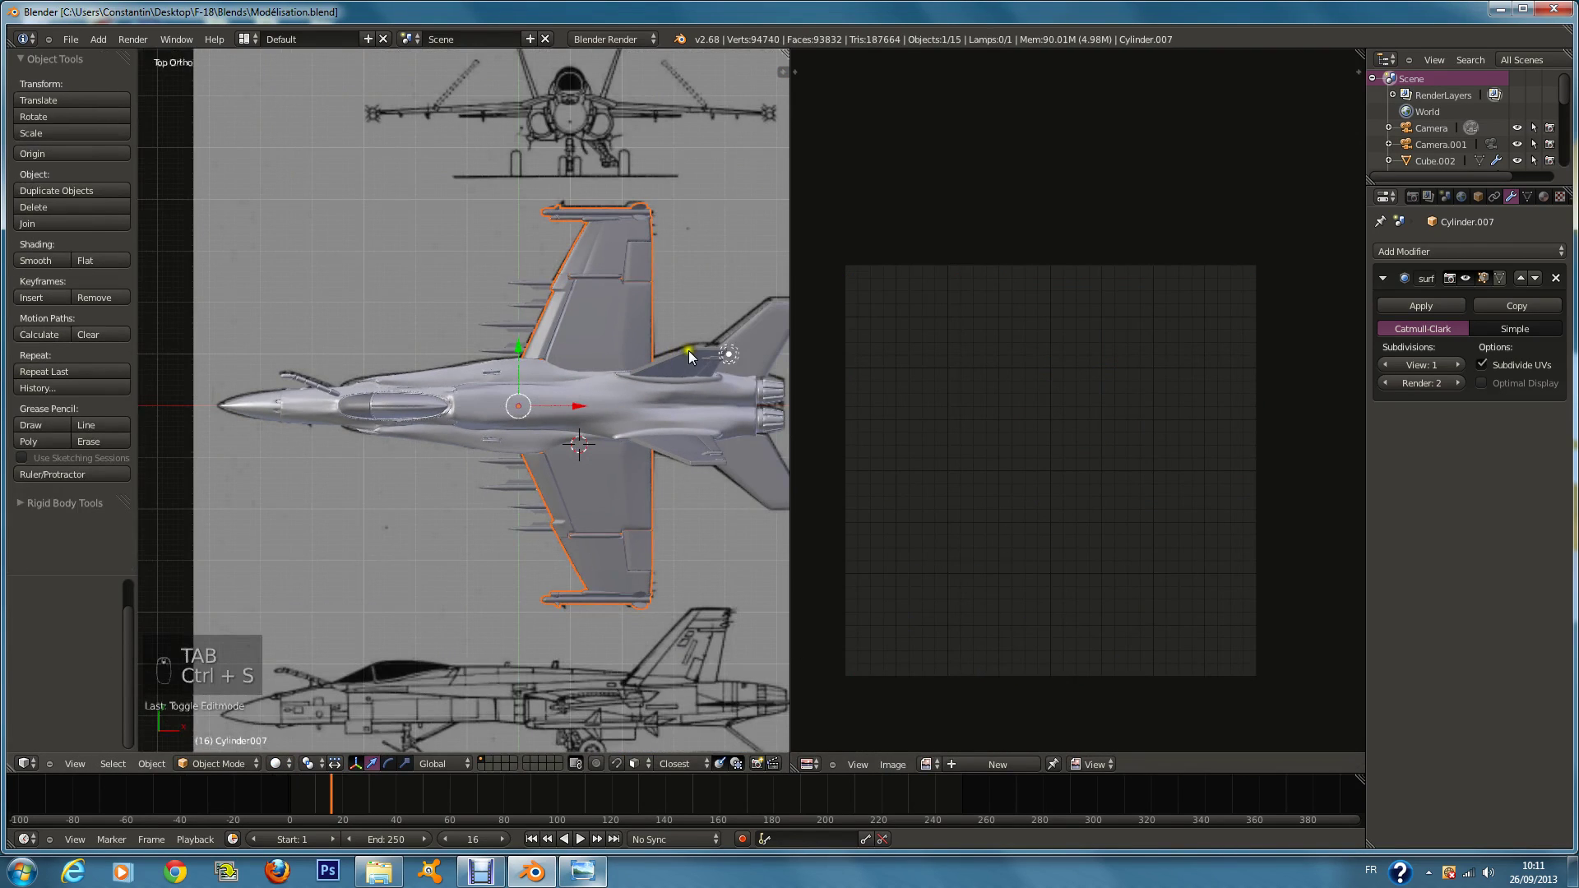
Step: Unwrap the tail surfaces with Smart UV Project at an angle limit of 66 and island margin of 0.00, ending in Object Mode
right_click(694, 348)
key("Tab")
key("u")
left_click(695, 465)
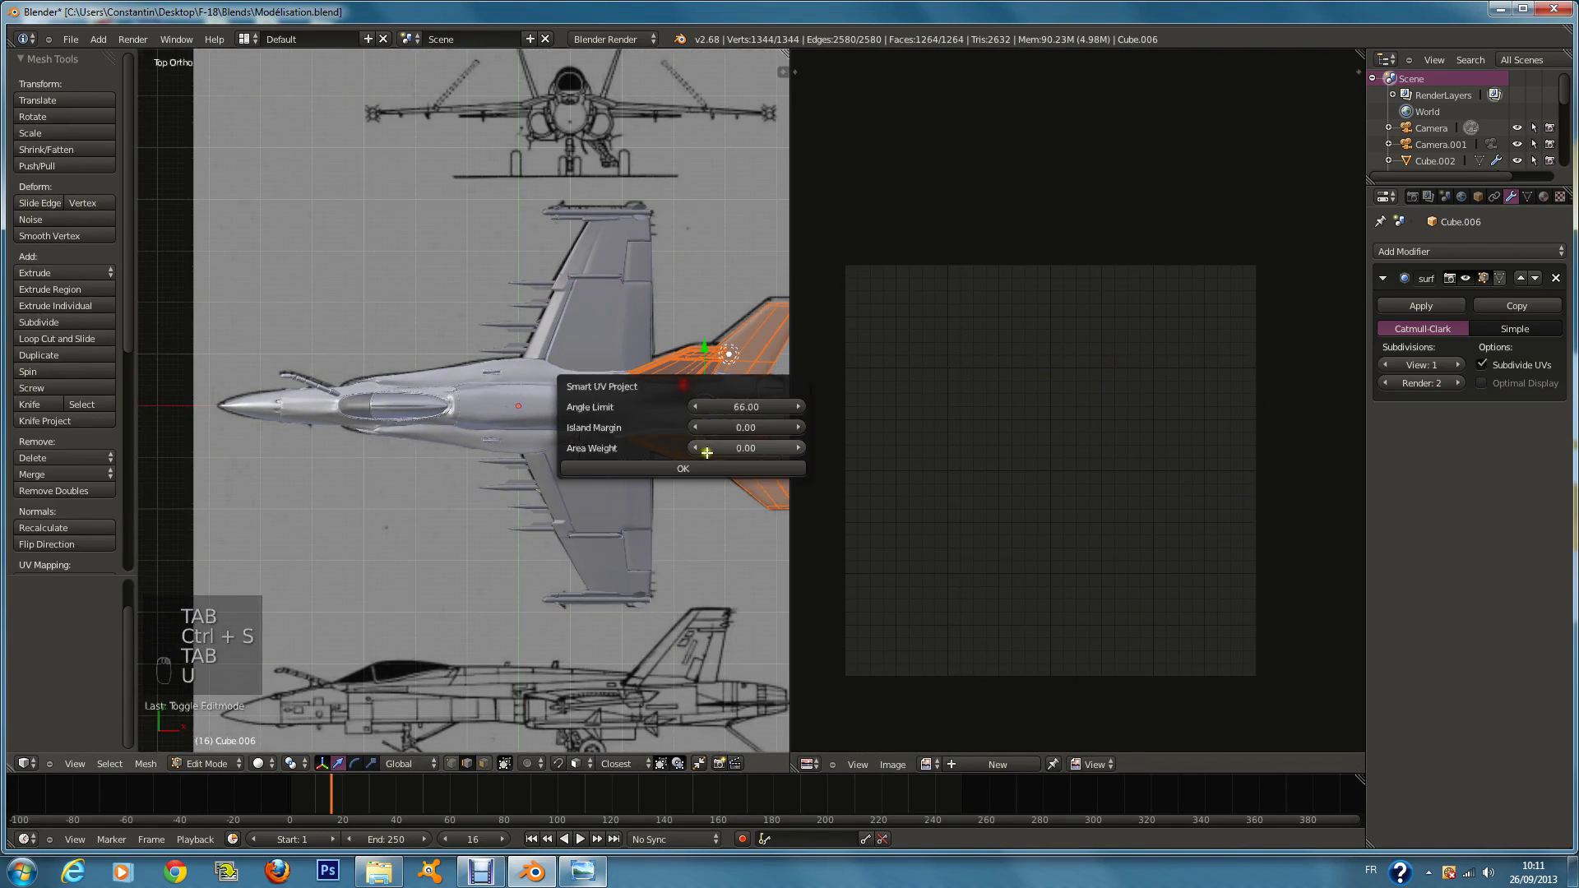
left_click(709, 469)
key("Tab")
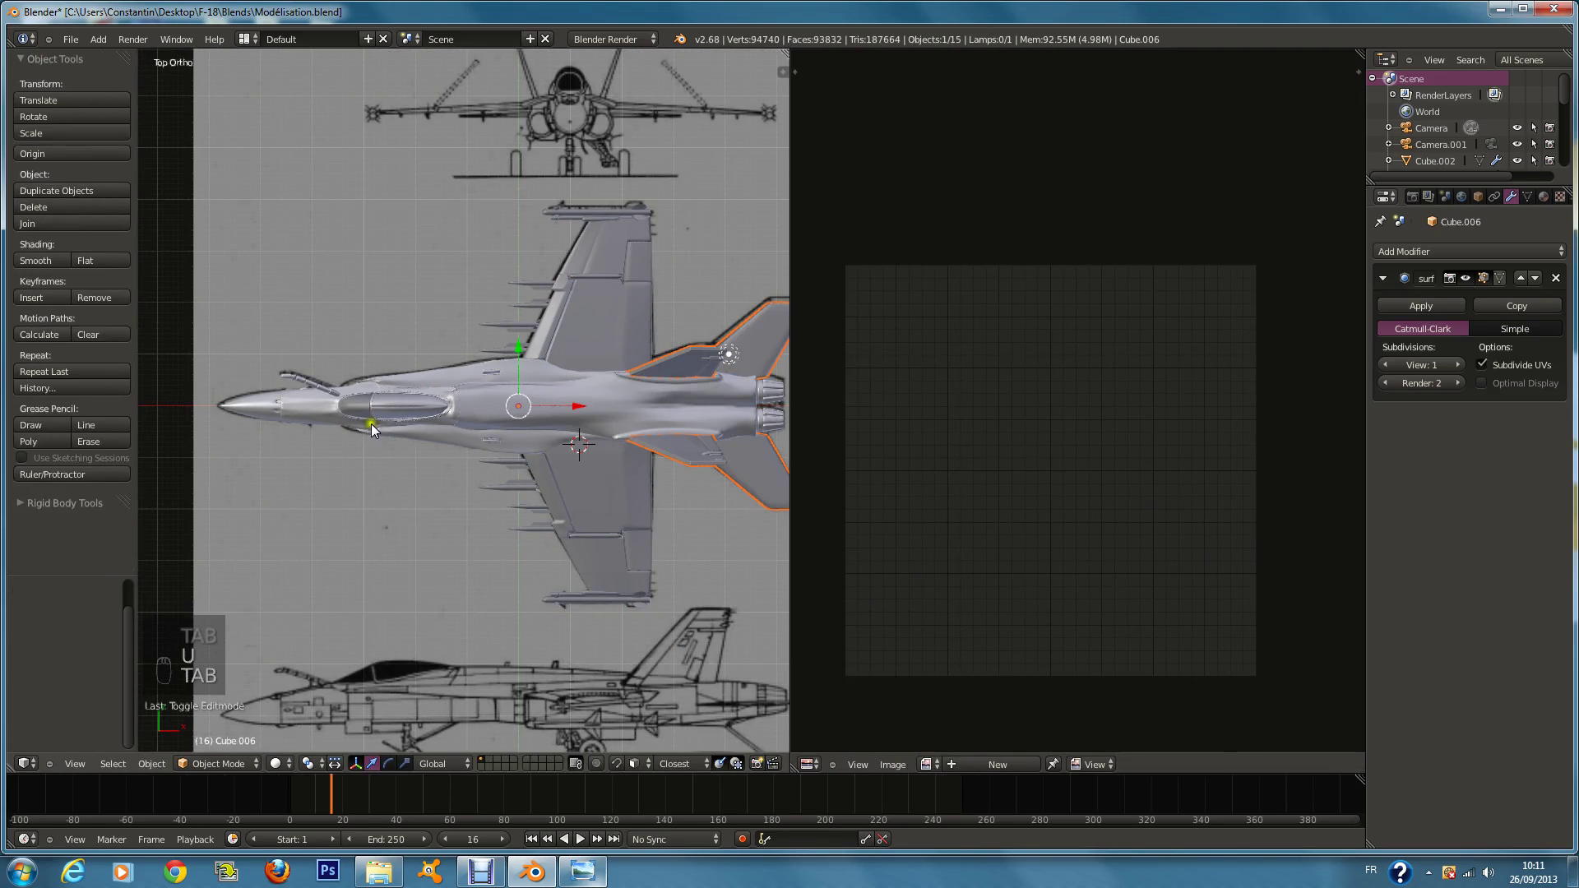
Step: Select the rear canopy glass and select its whole mesh in Edit Mode
right_click(311, 380)
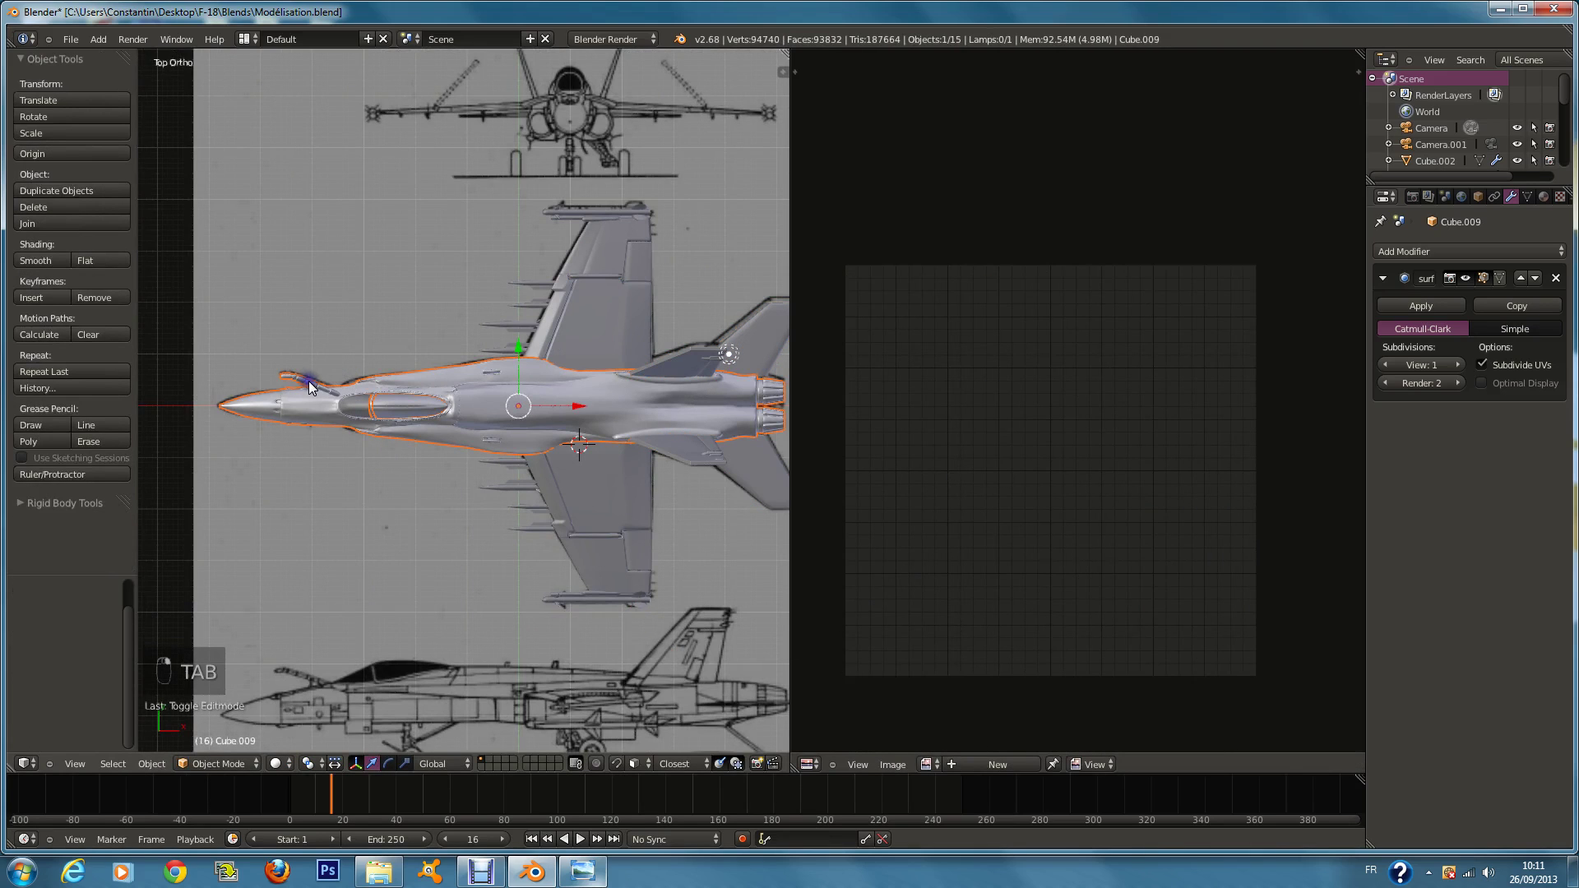
right_click(389, 411)
scroll(333, 410, "down", 1)
key("z")
key("z")
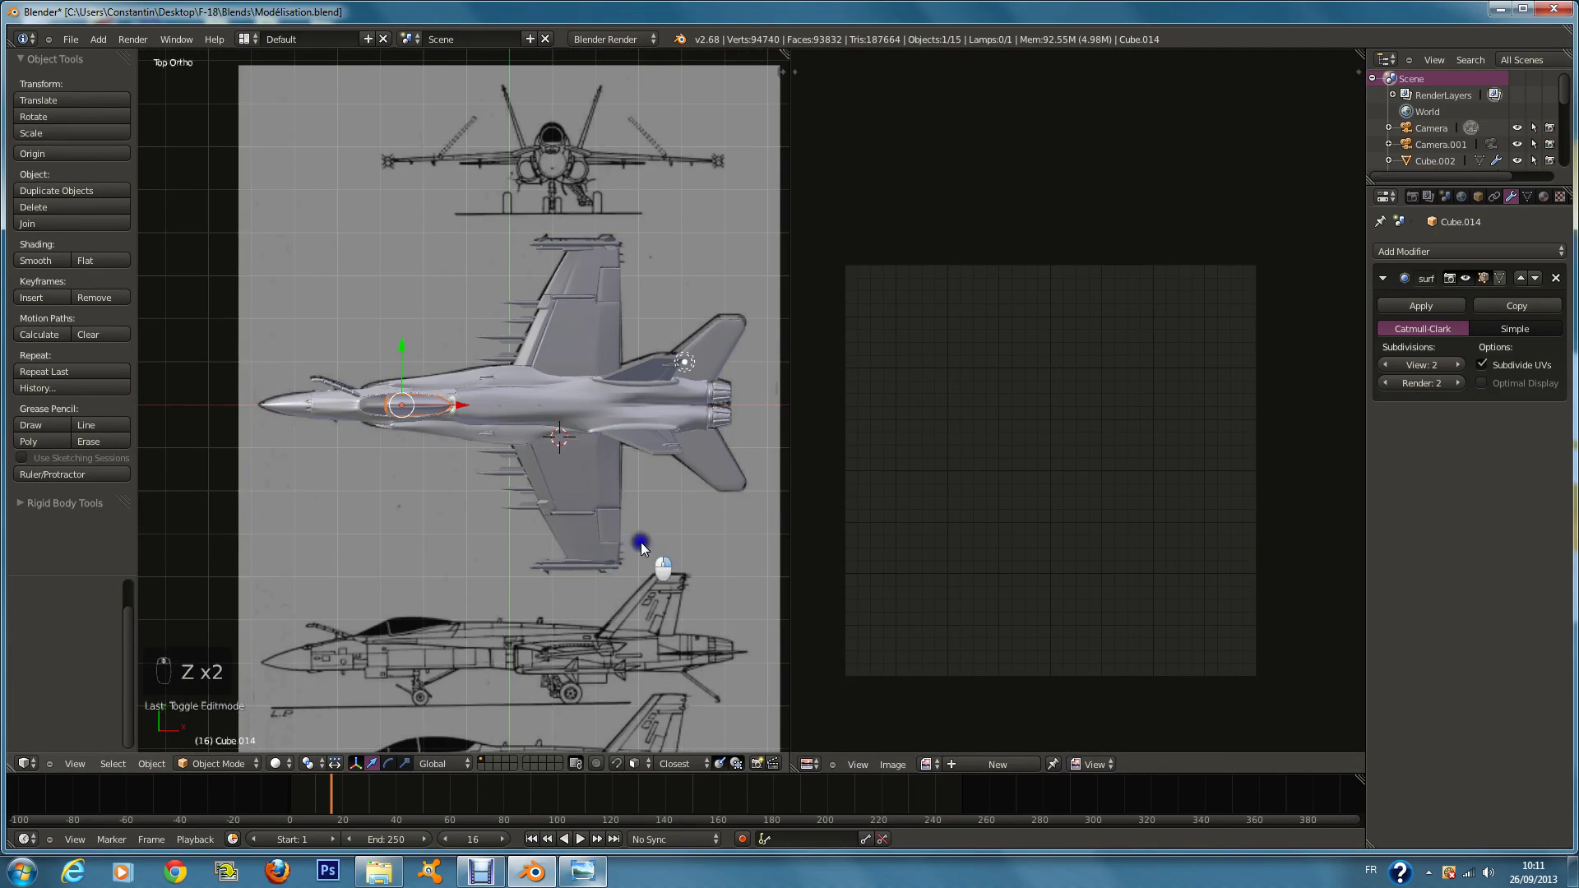
scroll(468, 444, "up", 5)
key("Tab")
key("a")
key("a")
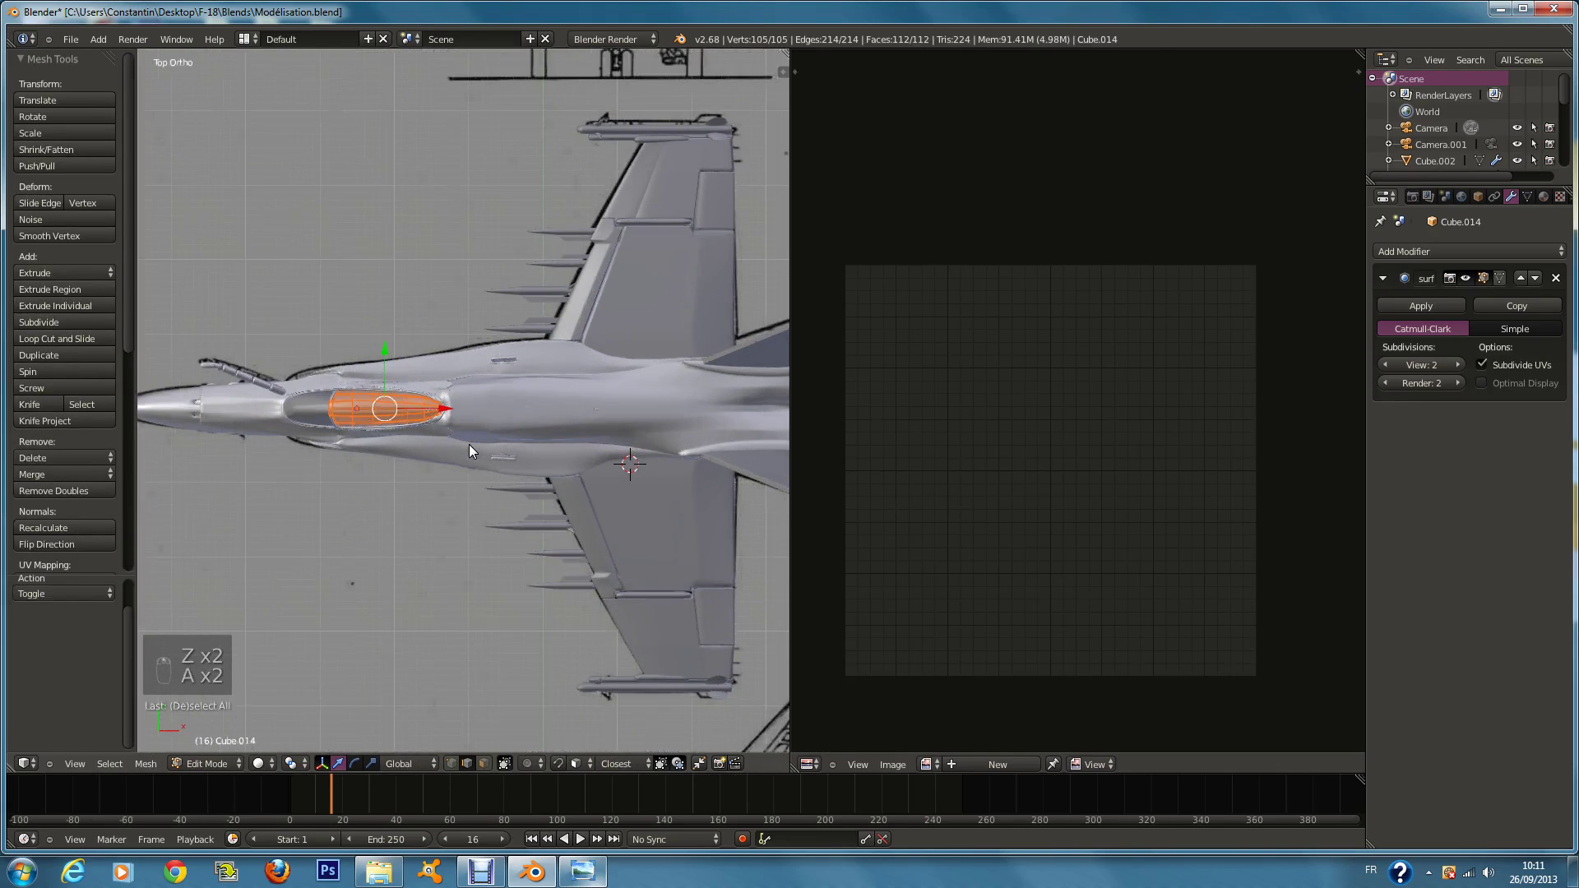
Step: Unwrap the rear canopy glass with Smart UV Project at an angle limit of 66 and island margin of 0.00, ending in Object Mode
key("u")
scroll(353, 405, "up", 5)
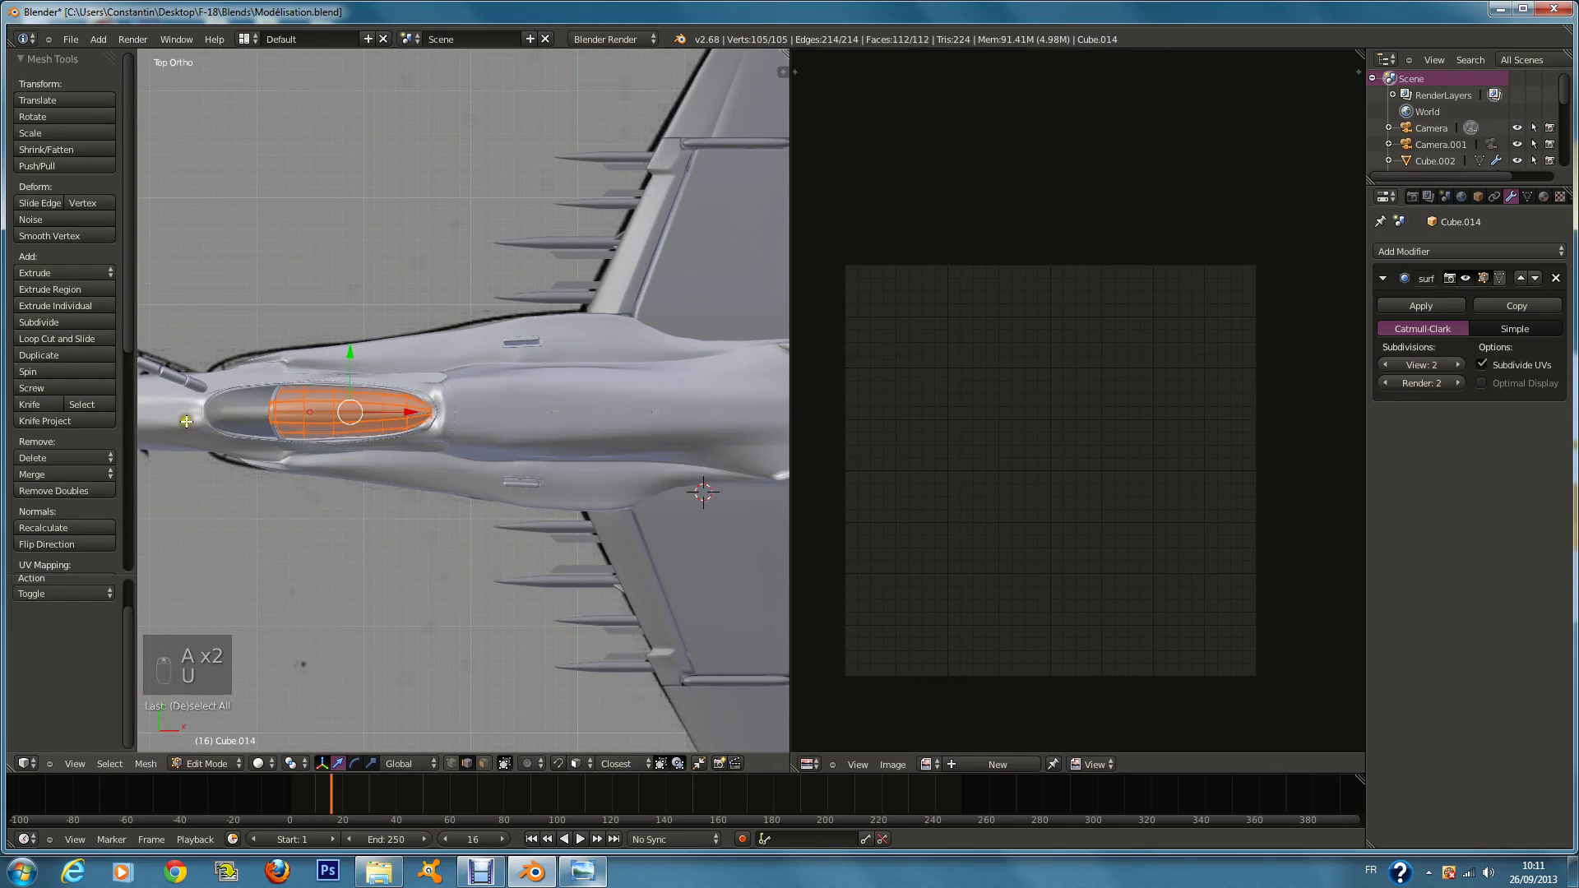
scroll(370, 406, "down", 3)
middle_click_drag(387, 406, 490, 427, "shift")
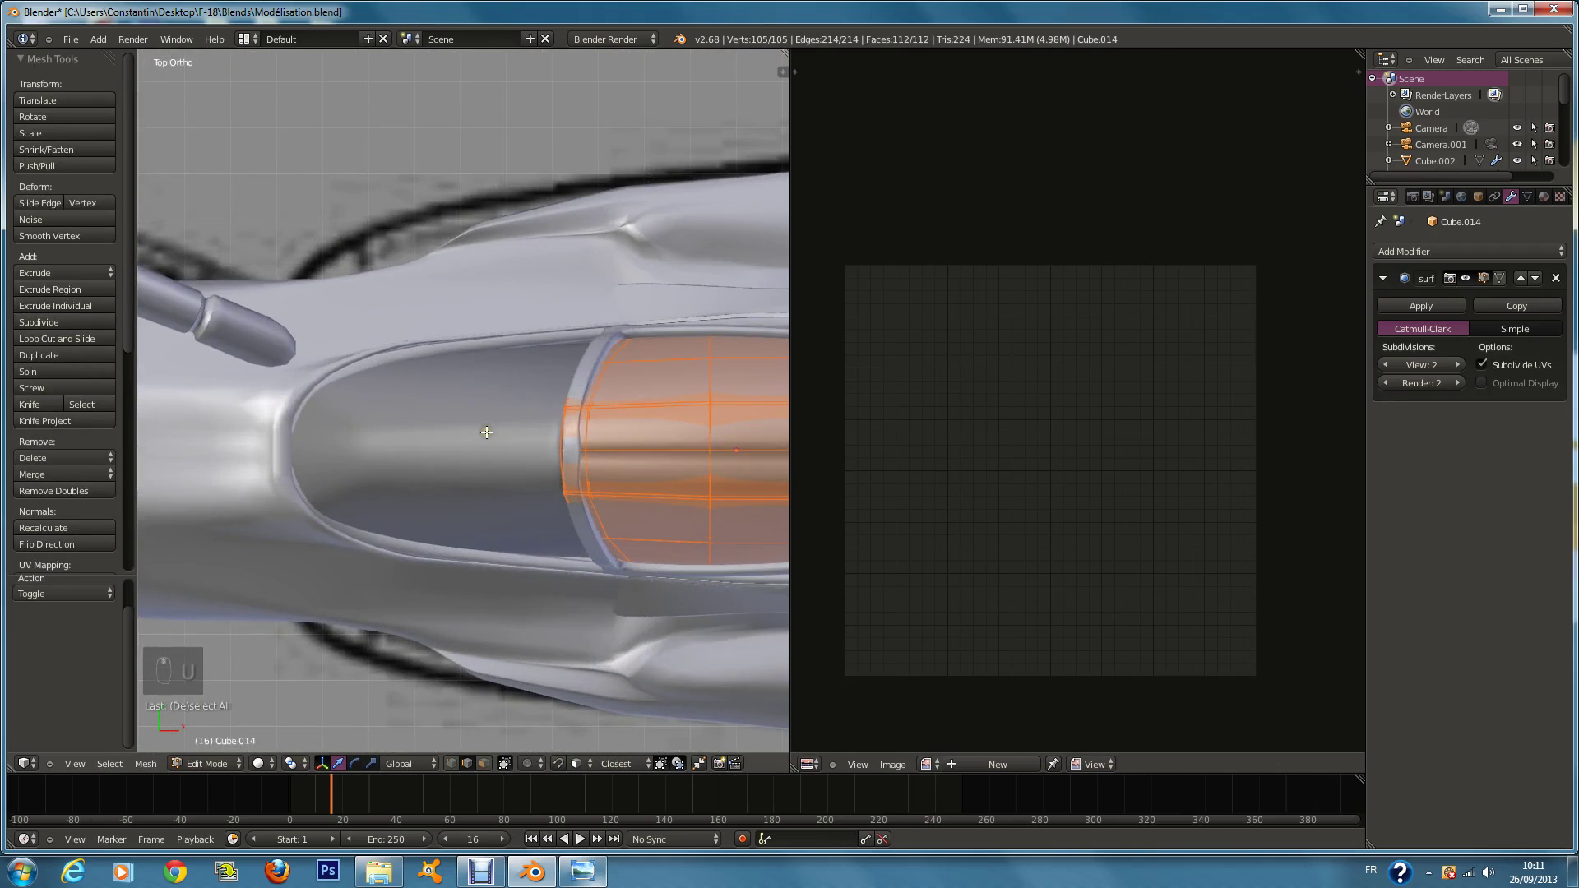
key("z")
key("z")
key("u")
left_click(550, 448)
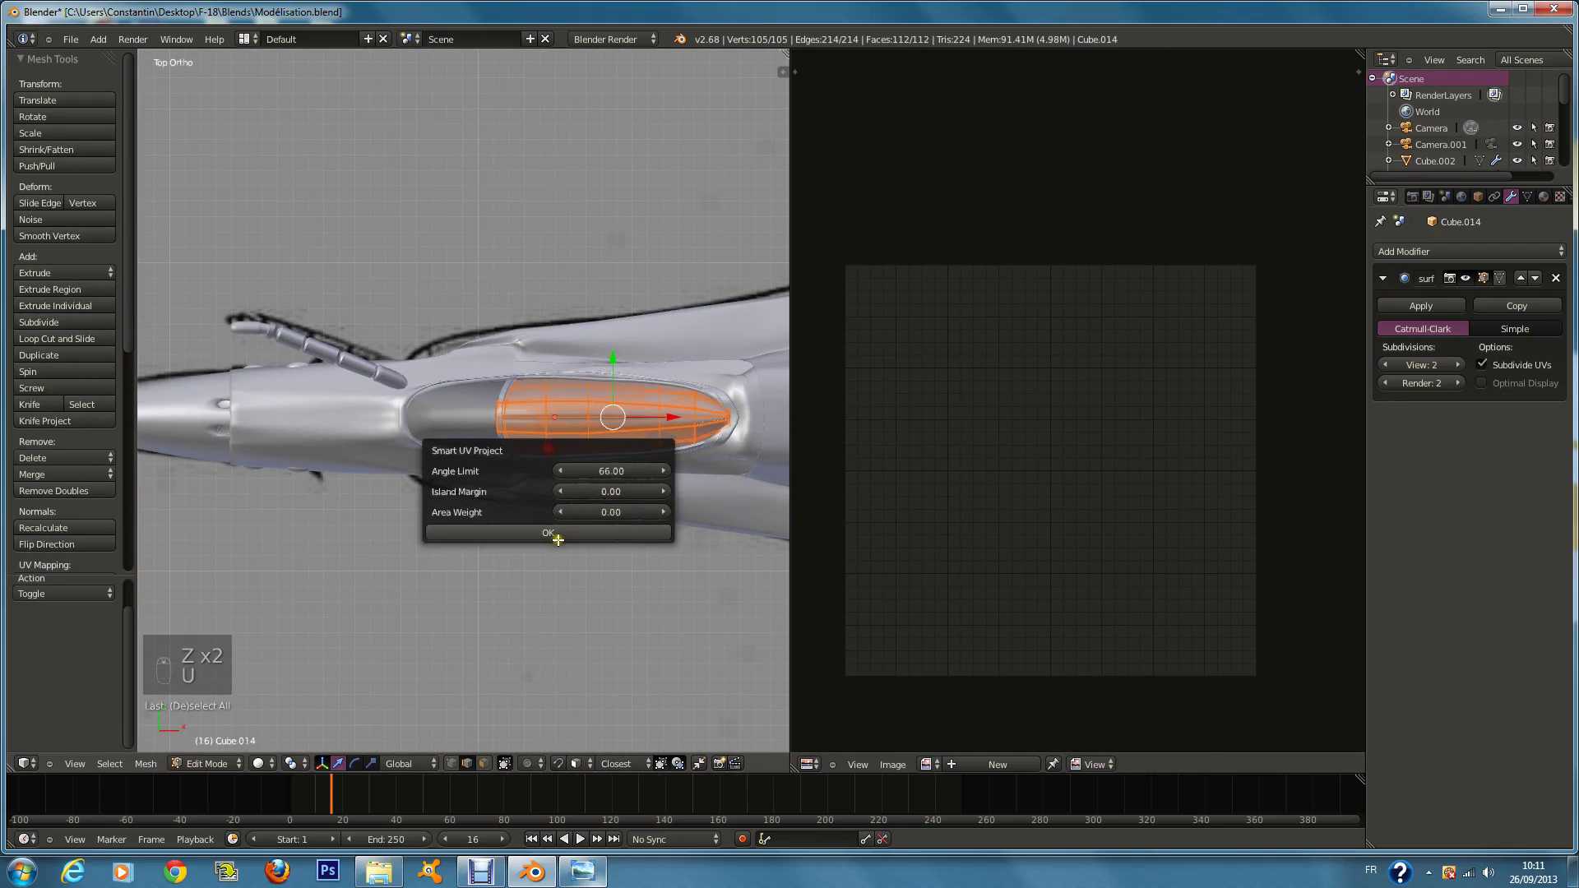
left_click(556, 539)
scroll(590, 536, "down", 1)
key("Tab")
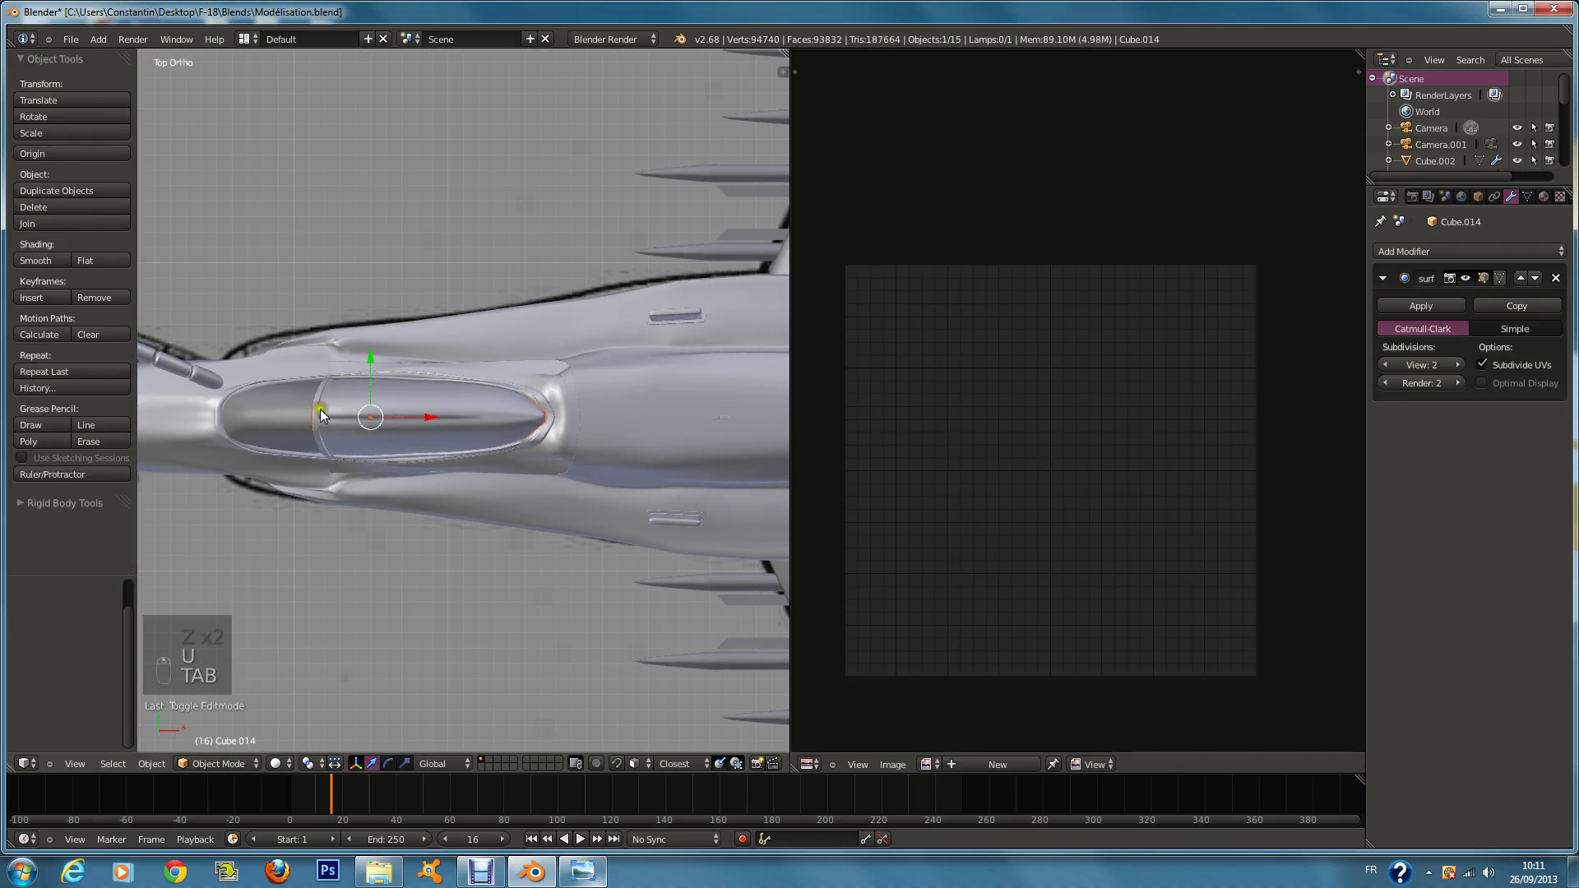
Step: Select the front windshield glass with its entire mesh, apply its Mirror modifier and reopen the mesh in Edit Mode
right_click(311, 408)
right_click(289, 408)
key("Tab")
scroll(290, 408, "up", 1)
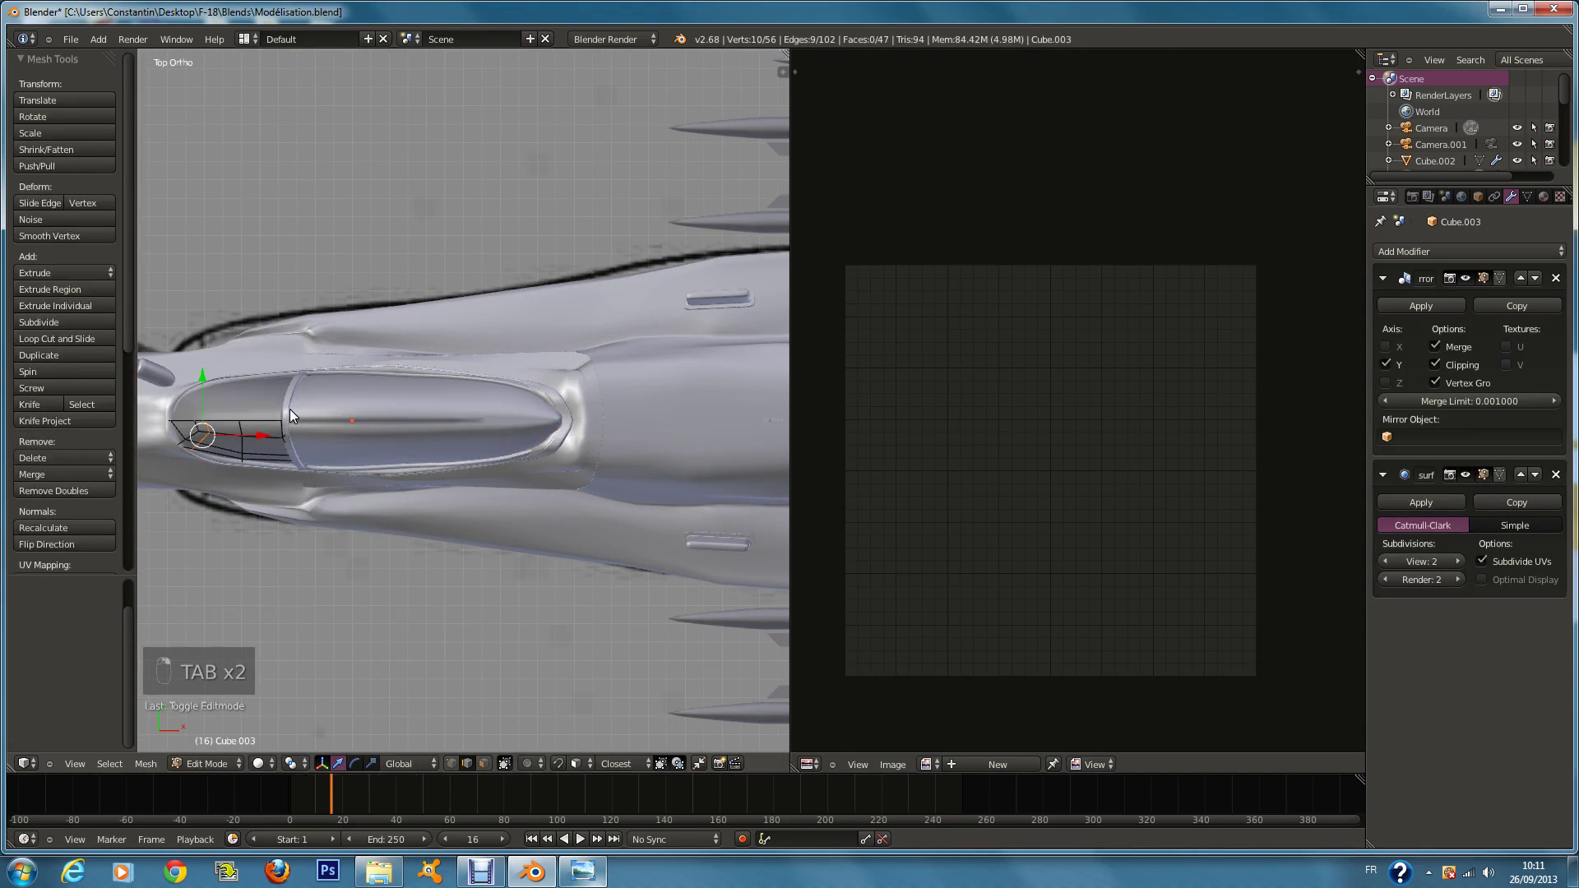
key("a")
key("a")
key("a")
key("a")
key("a")
key("Tab")
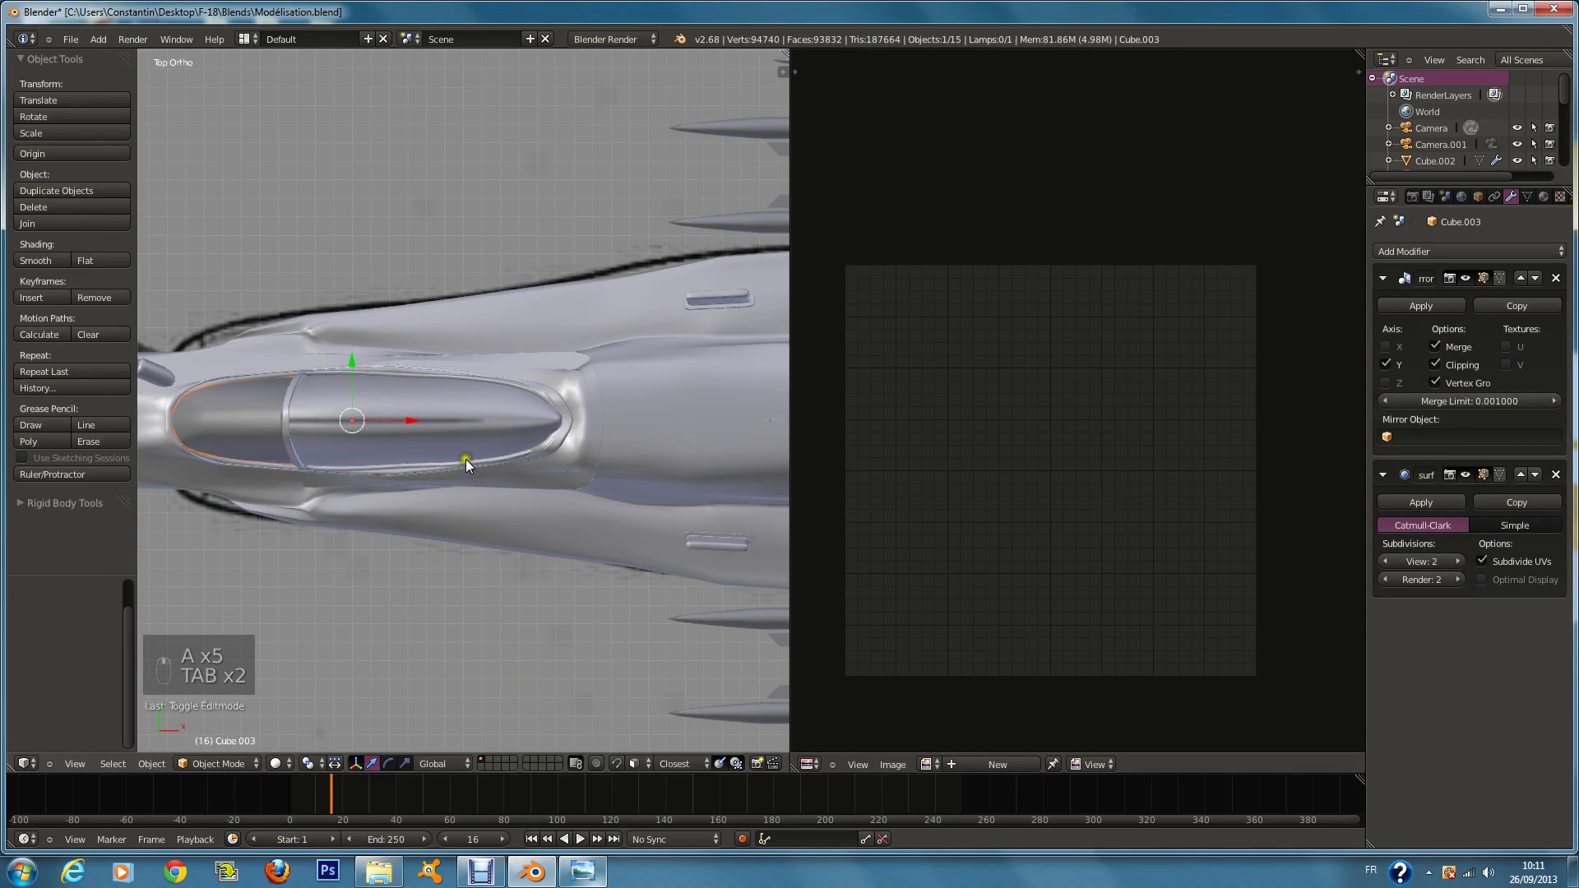
left_click(1443, 308)
key("Tab")
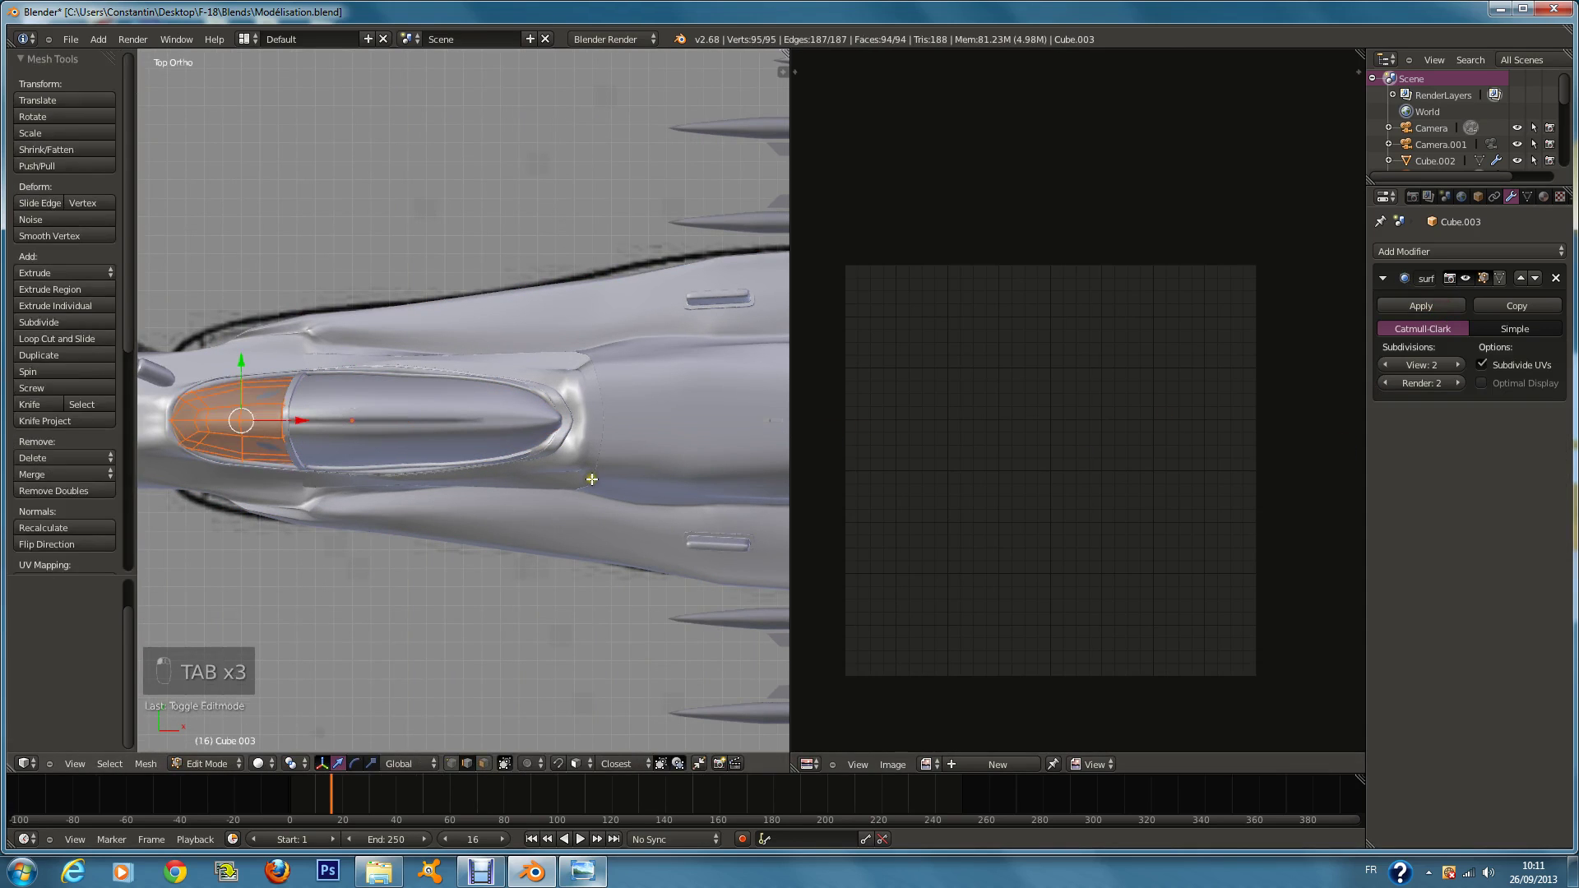
Step: Unwrap the windshield with Smart UV Project at an angle limit of 66 and island margin of 0.00, ending in Object Mode
key("u")
left_click(591, 480)
left_click(605, 561)
scroll(626, 551, "down", 2)
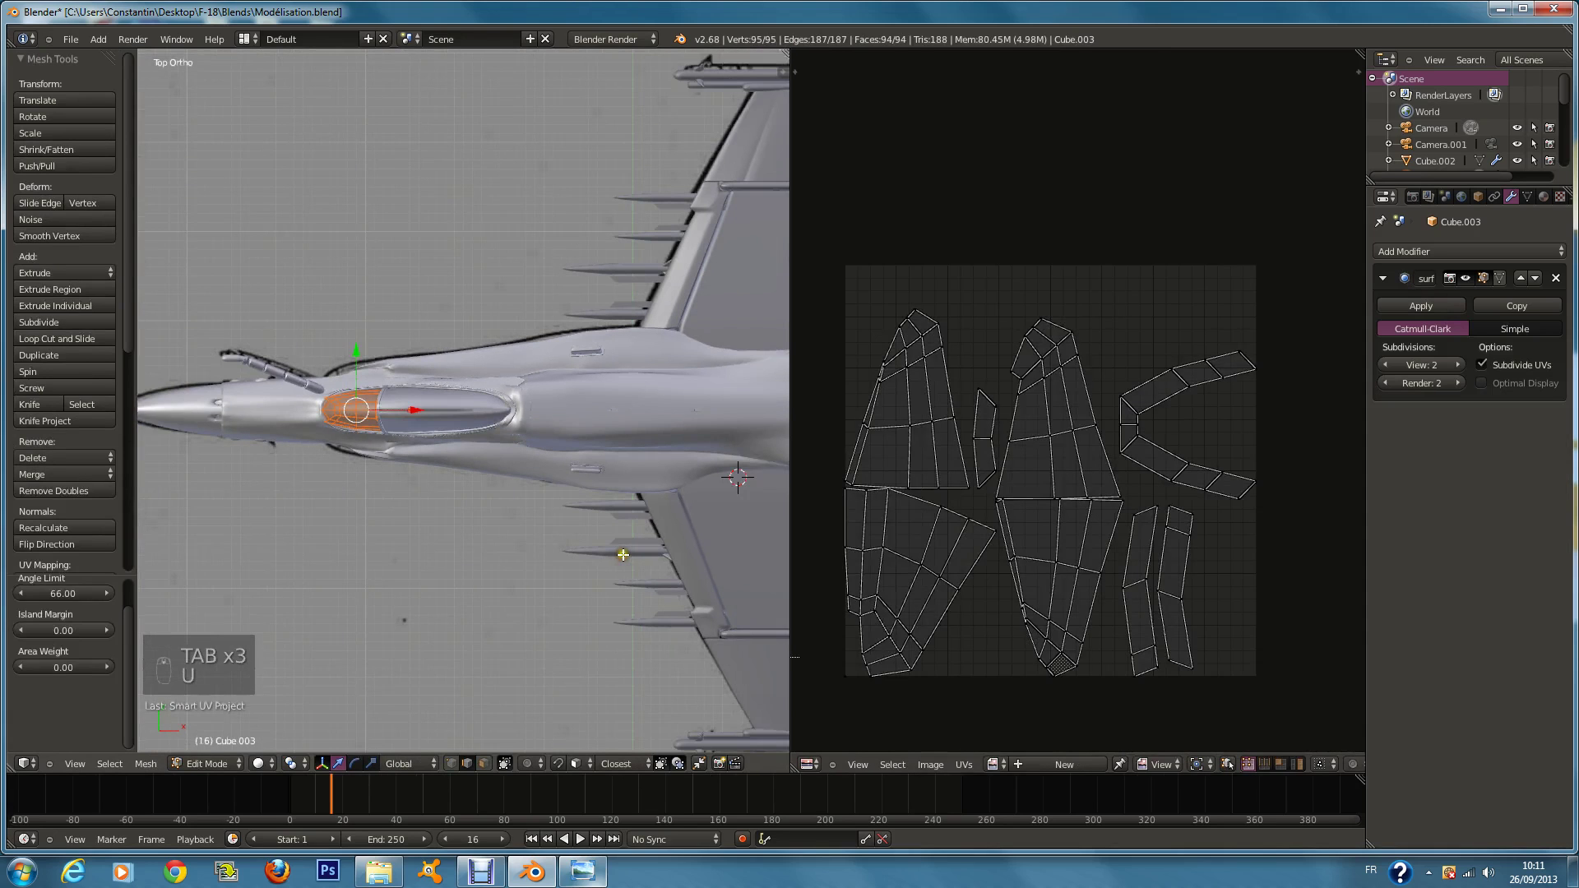
key("Tab")
Step: Select the missiles under the wings and select their whole mesh in Edit Mode
scroll(576, 567, "down", 1)
right_click(506, 580)
scroll(506, 581, "down", 3)
scroll(506, 581, "up", 2)
key("Tab")
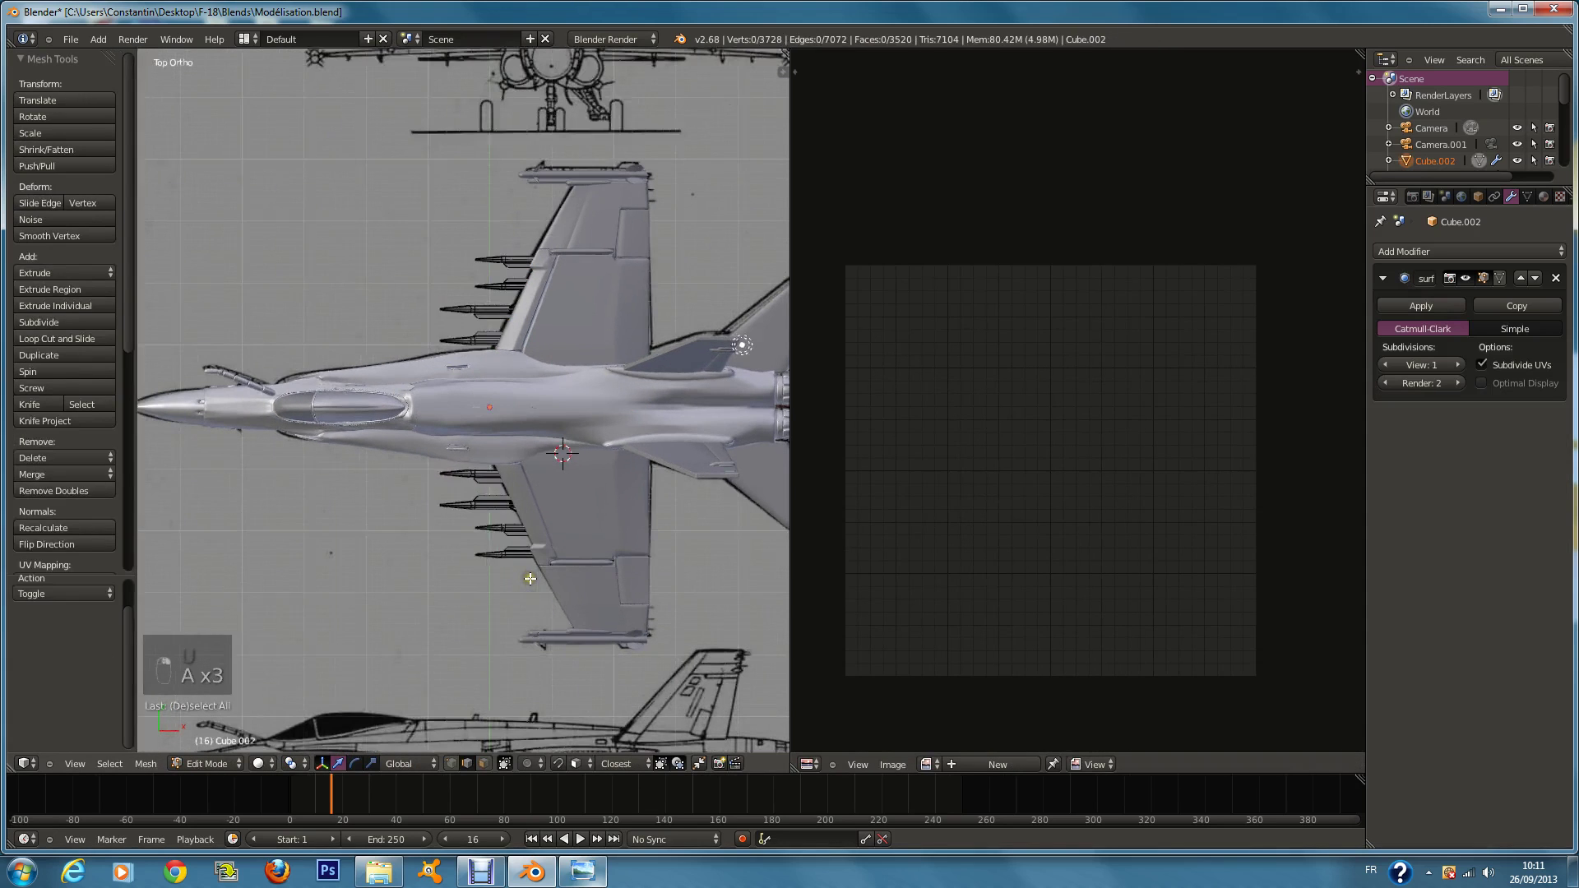
key("a")
key("a")
key("a")
key("a")
key("a")
Step: Unwrap the missiles with Smart UV Project at an angle limit of 66 and island margin of 0.00, ending in Object Mode
key("u")
left_click(531, 576)
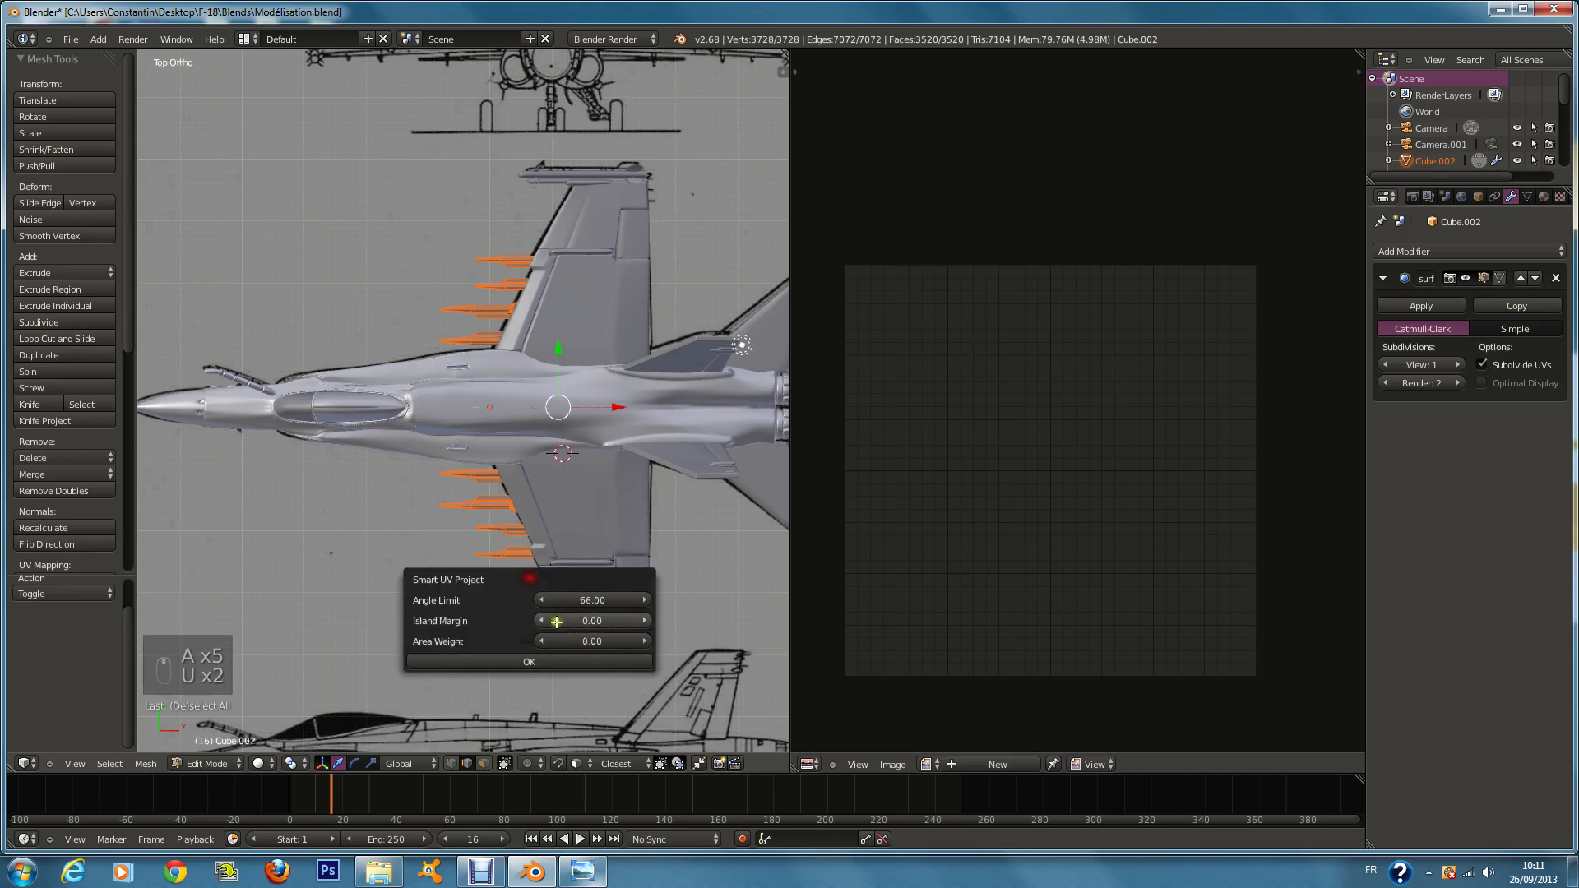
left_click(568, 658)
scroll(1028, 535, "up", 2)
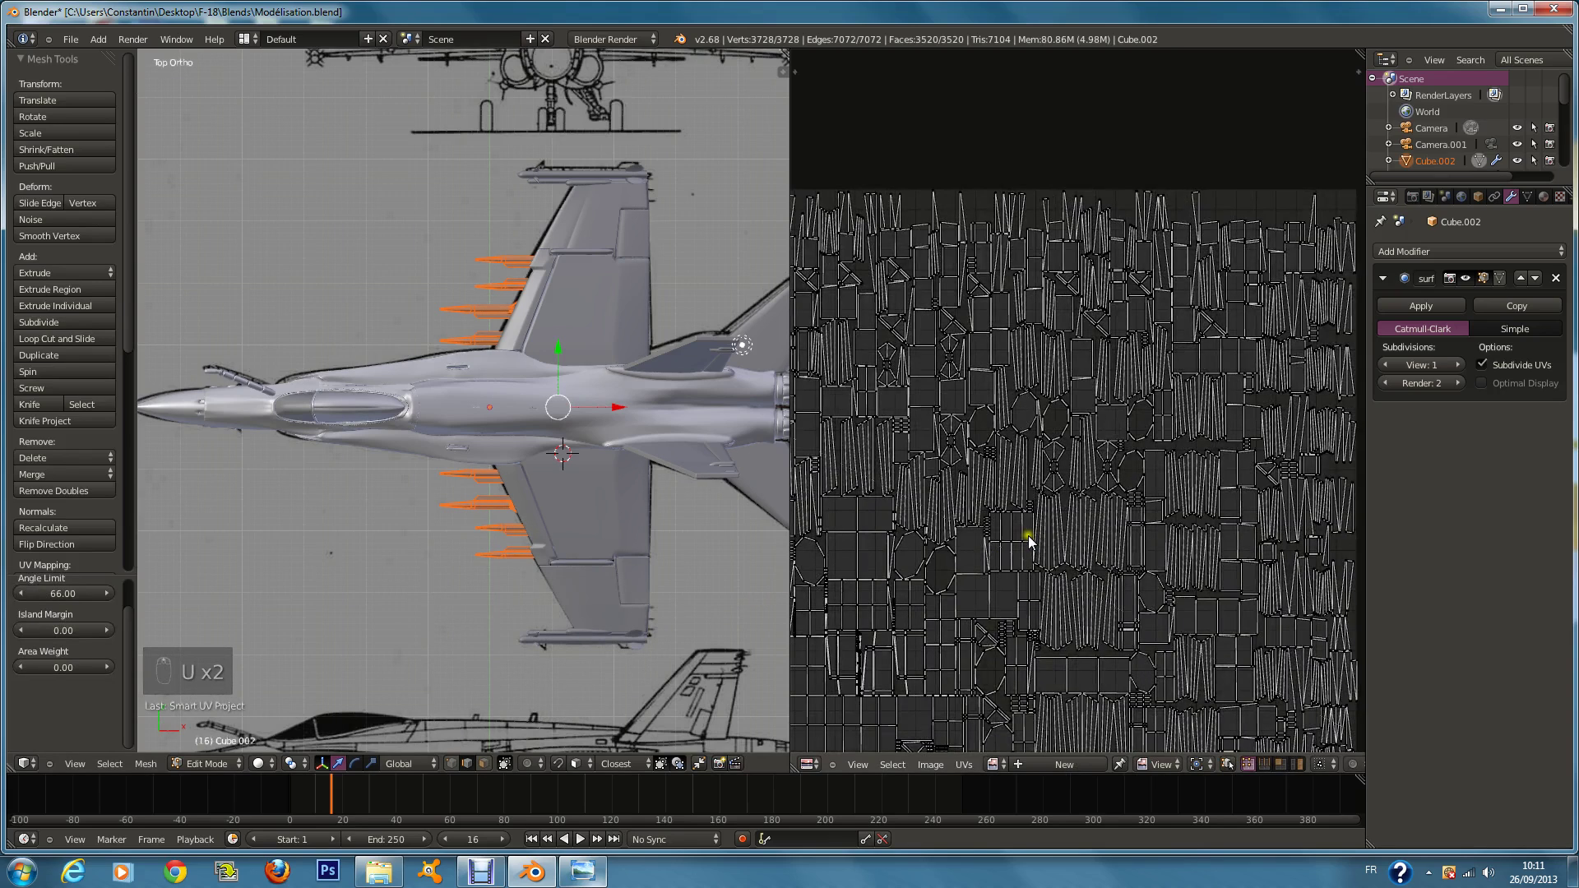
scroll(1028, 535, "down", 1)
scroll(645, 526, "down", 2)
key("Tab")
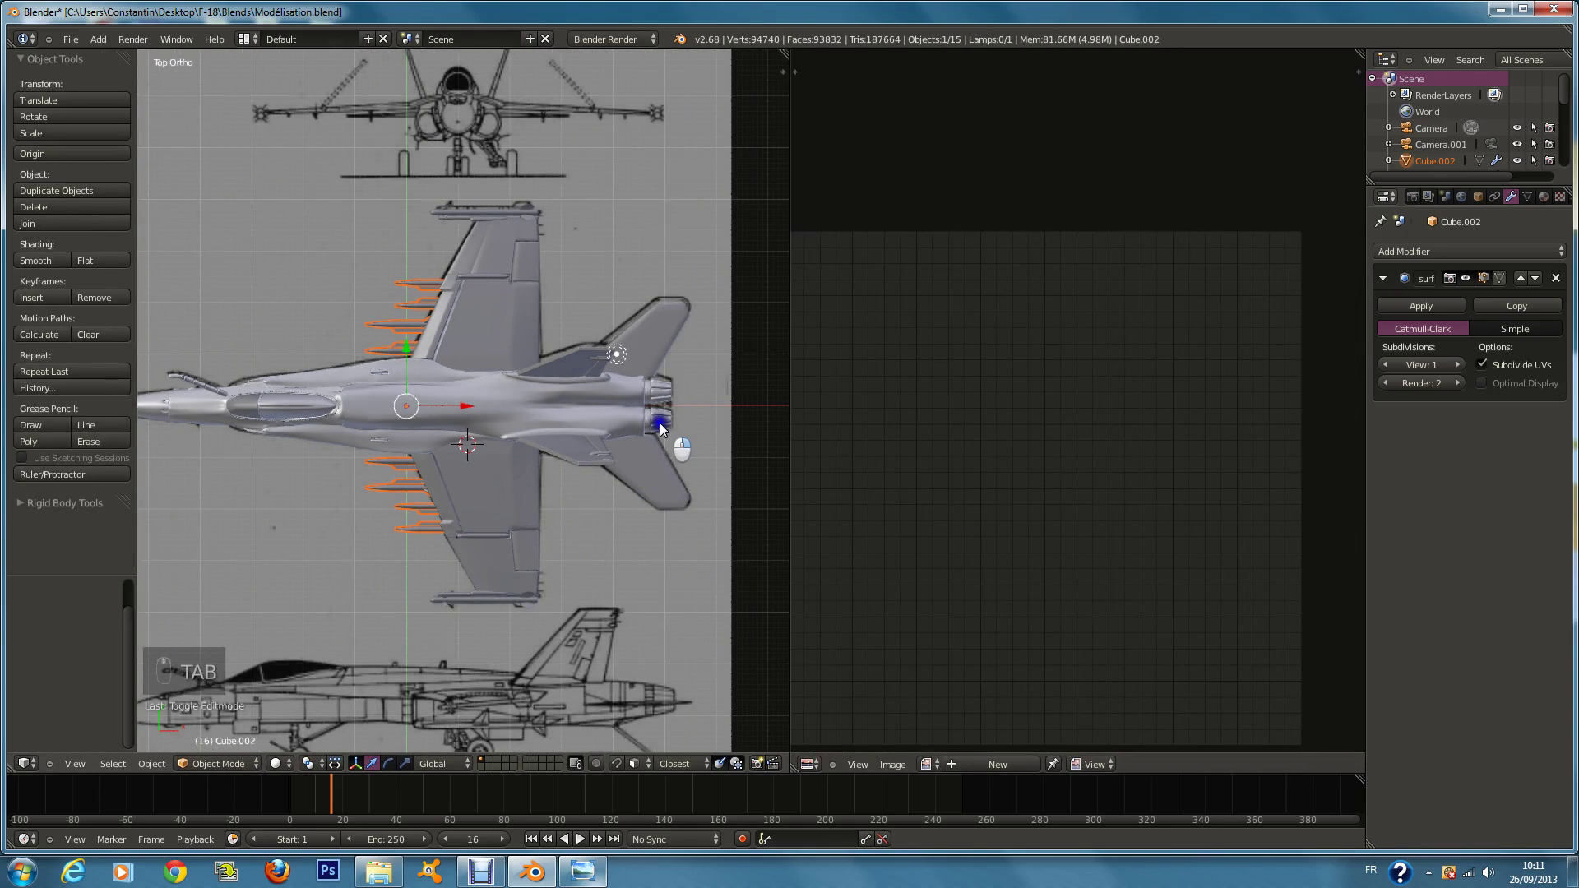
key("Tab")
middle_click_drag(600, 540, 461, 545)
key("Tab")
scroll(461, 545, "up", 3)
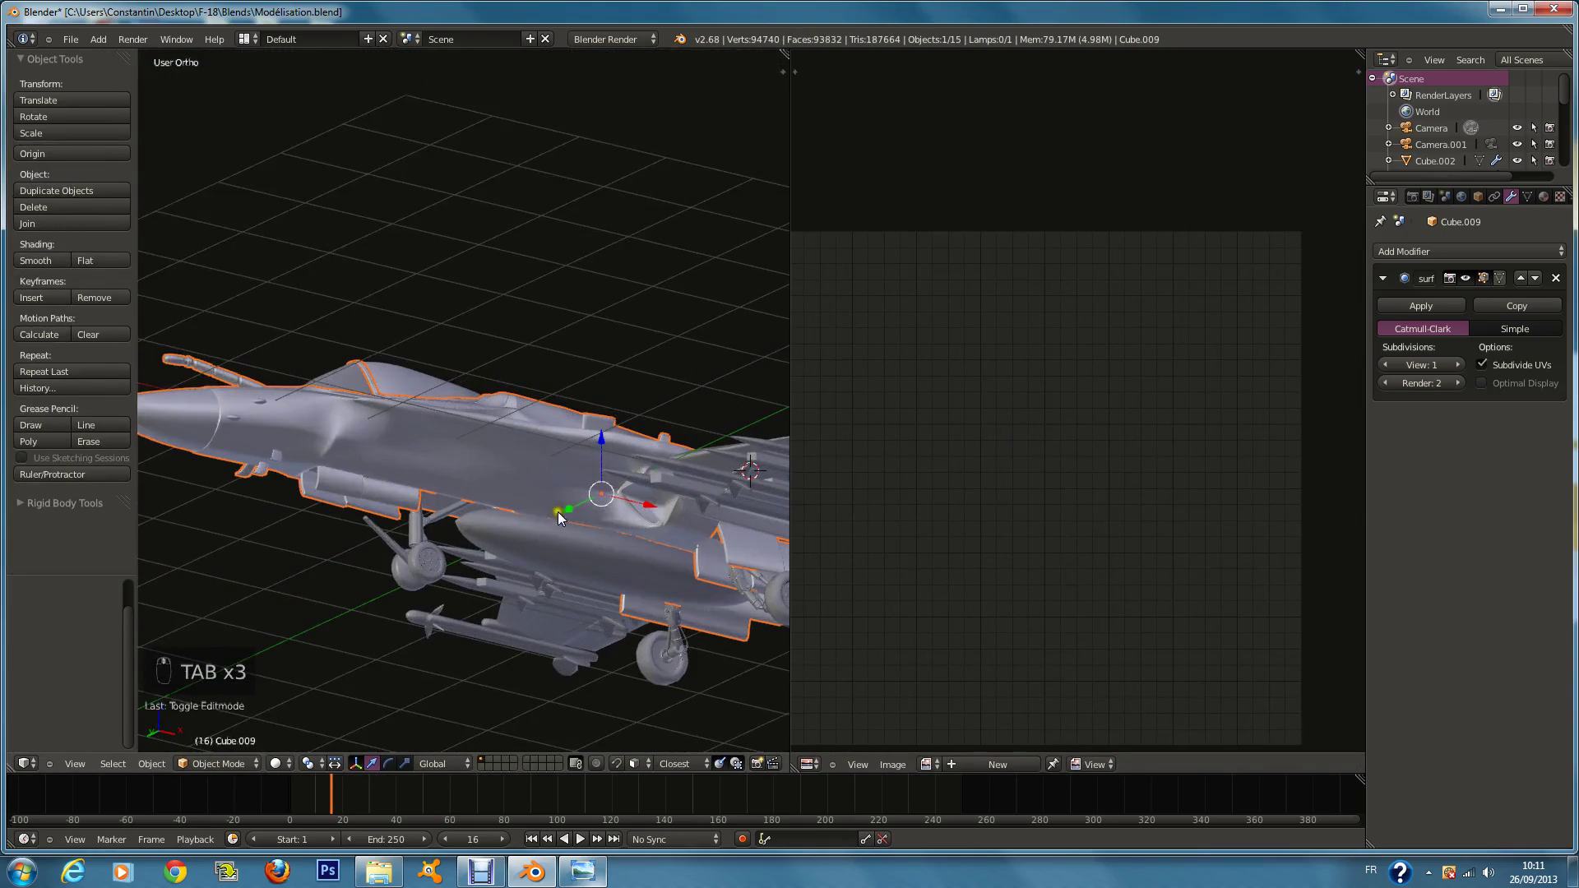
Step: Select the external fuel tank beneath the fuselage, select its whole mesh in Edit Mode and return to Object Mode
right_click(561, 552)
middle_click_drag(561, 553, 528, 600)
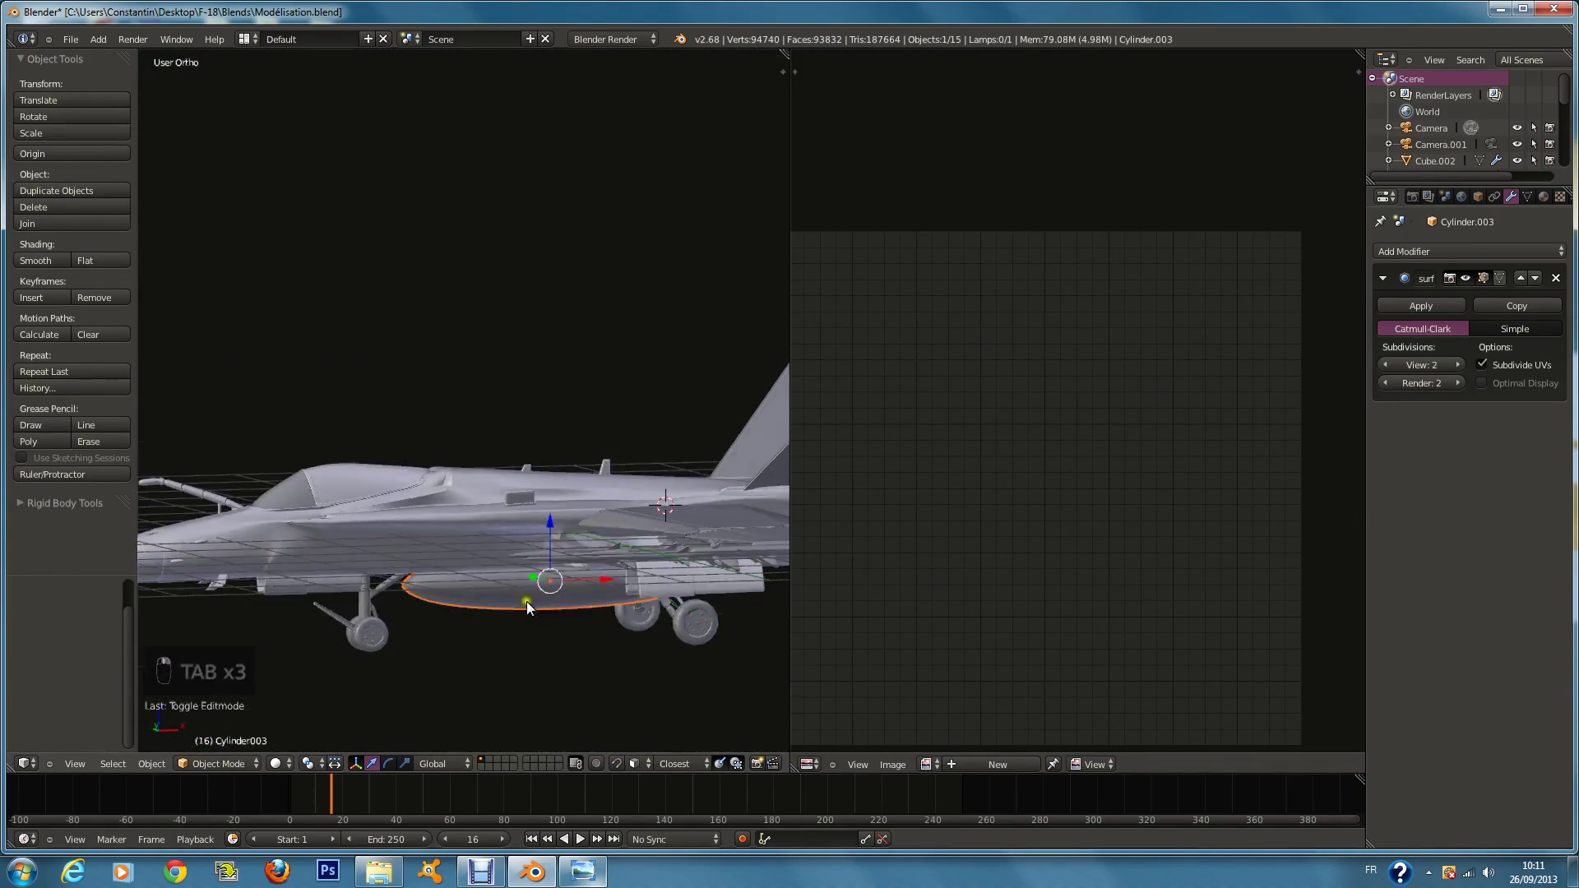
key("Tab")
key("a")
key("a")
key("a")
key("a")
key("a")
key("a")
key("a")
key("Tab")
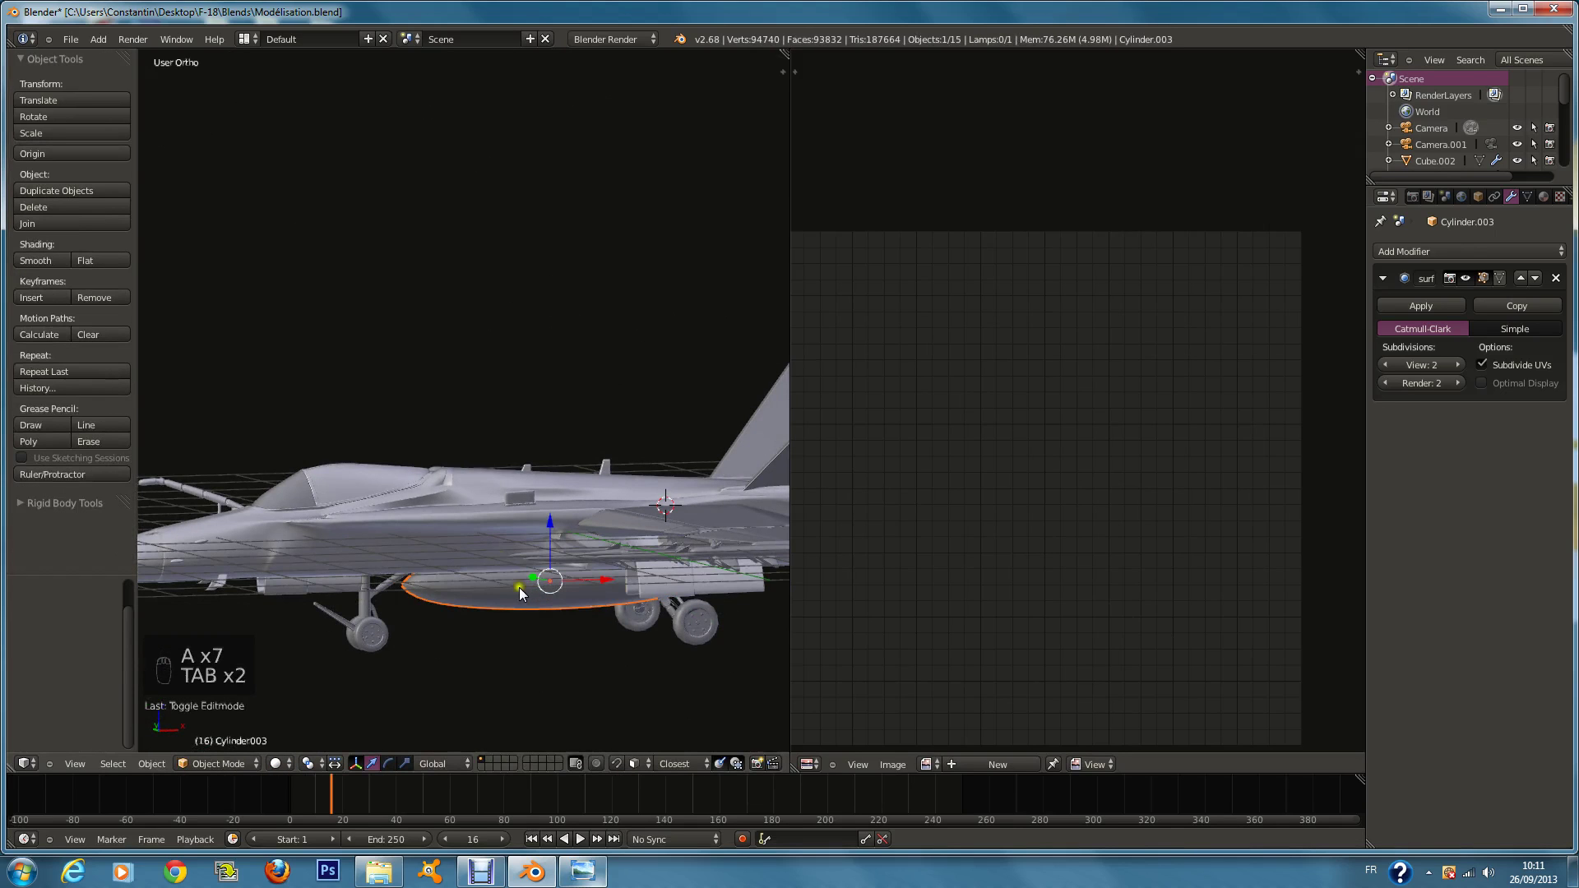
Step: Join the fuel tank into the fuselage object and try moving the combined mesh in Edit Mode
left_click(485, 474, "shift")
key("Tab")
scroll(518, 516, "down", 1)
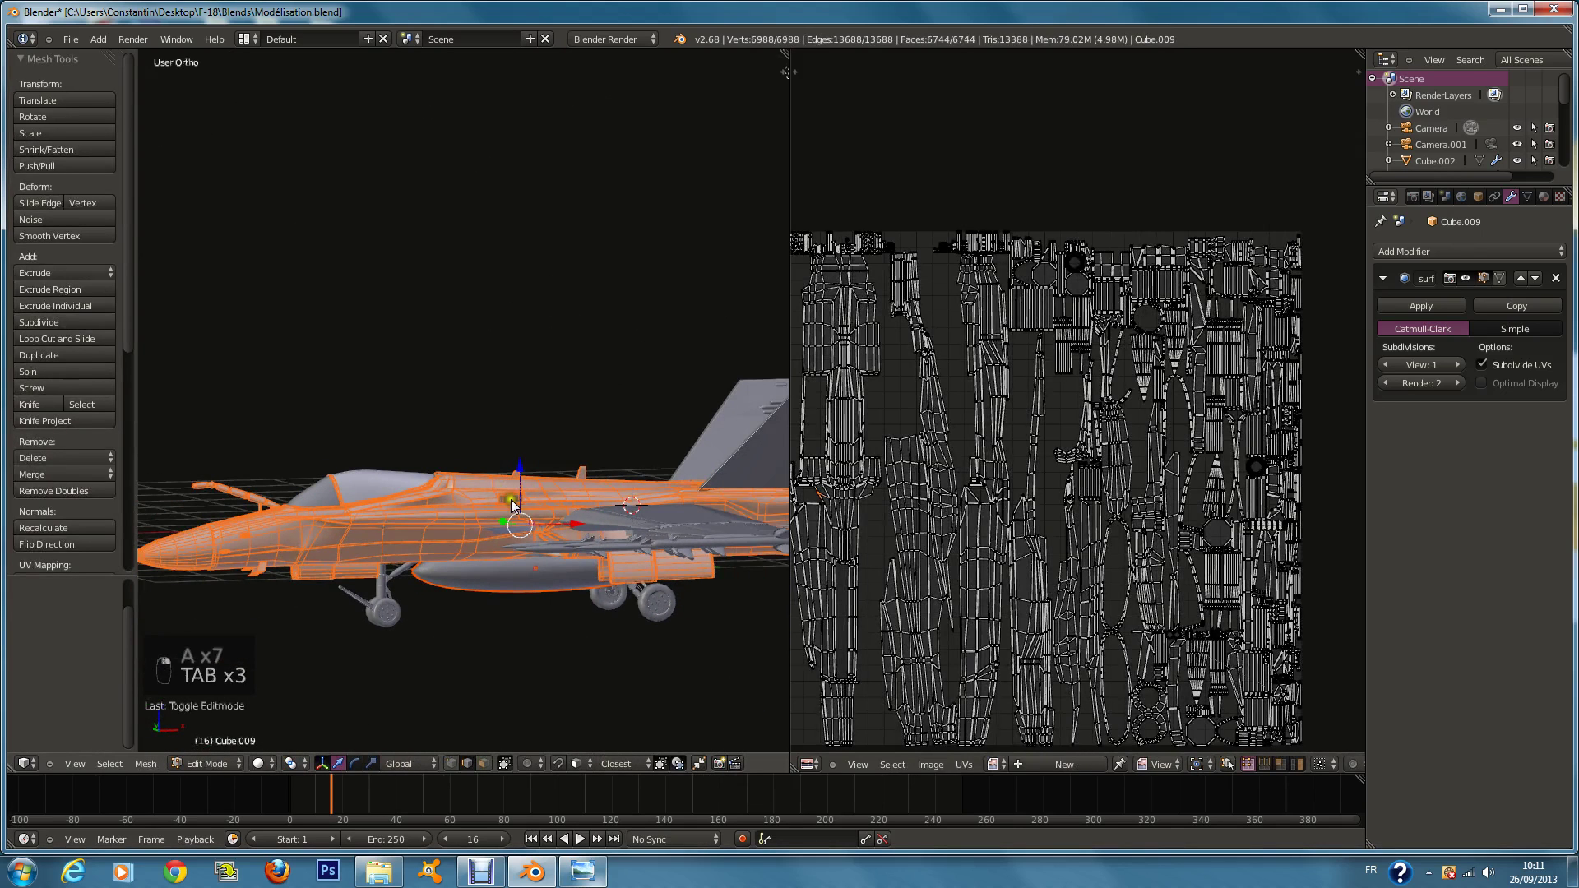
key("Tab")
key("ctrl+j")
key("Tab")
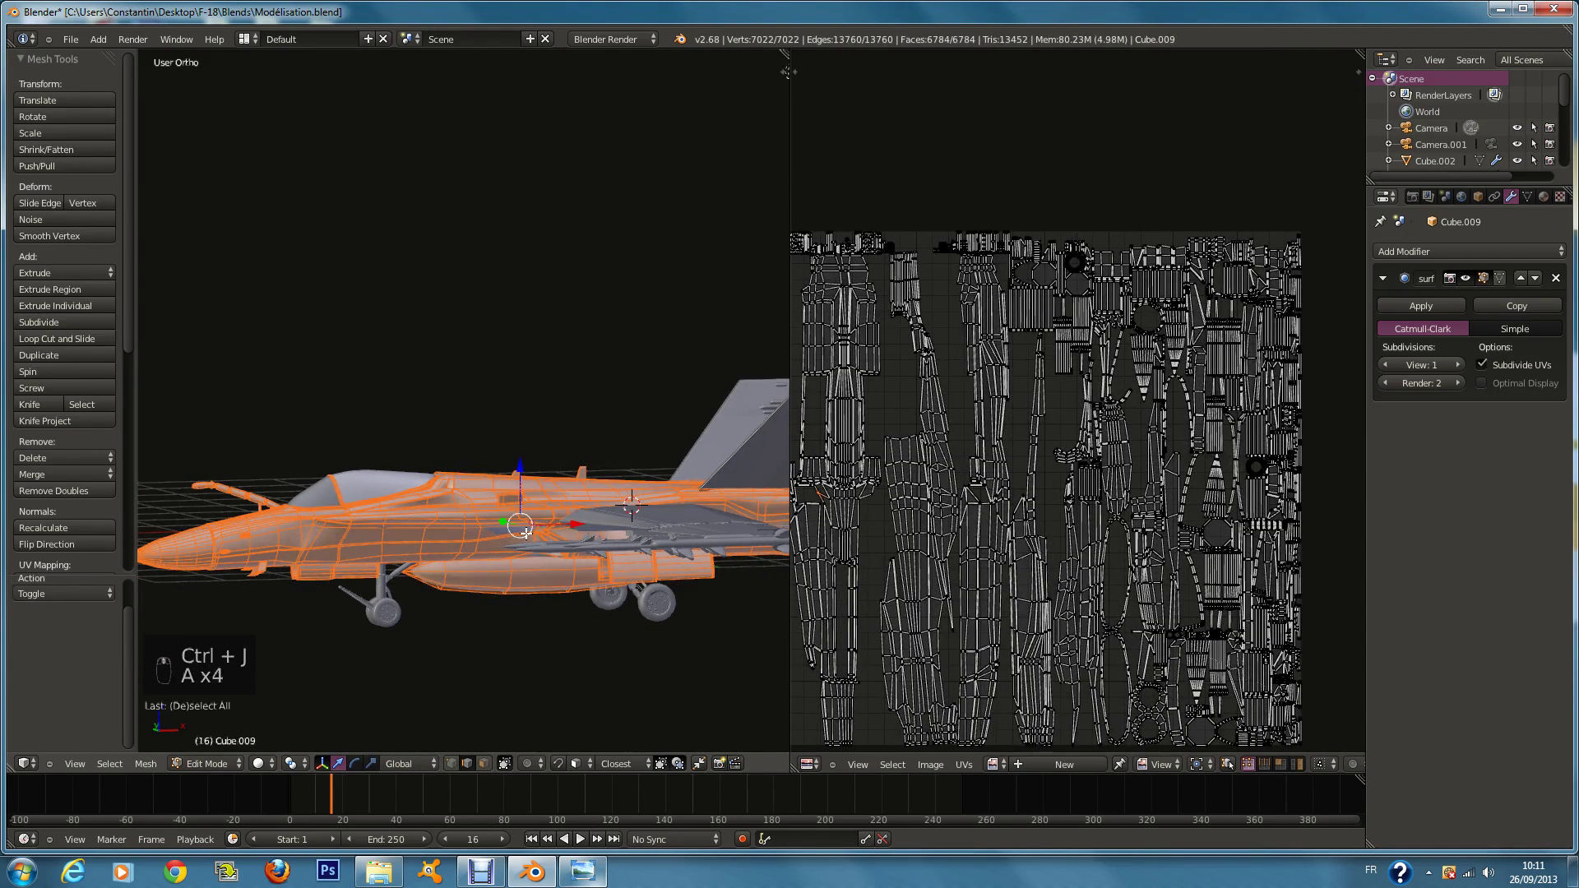
key("g")
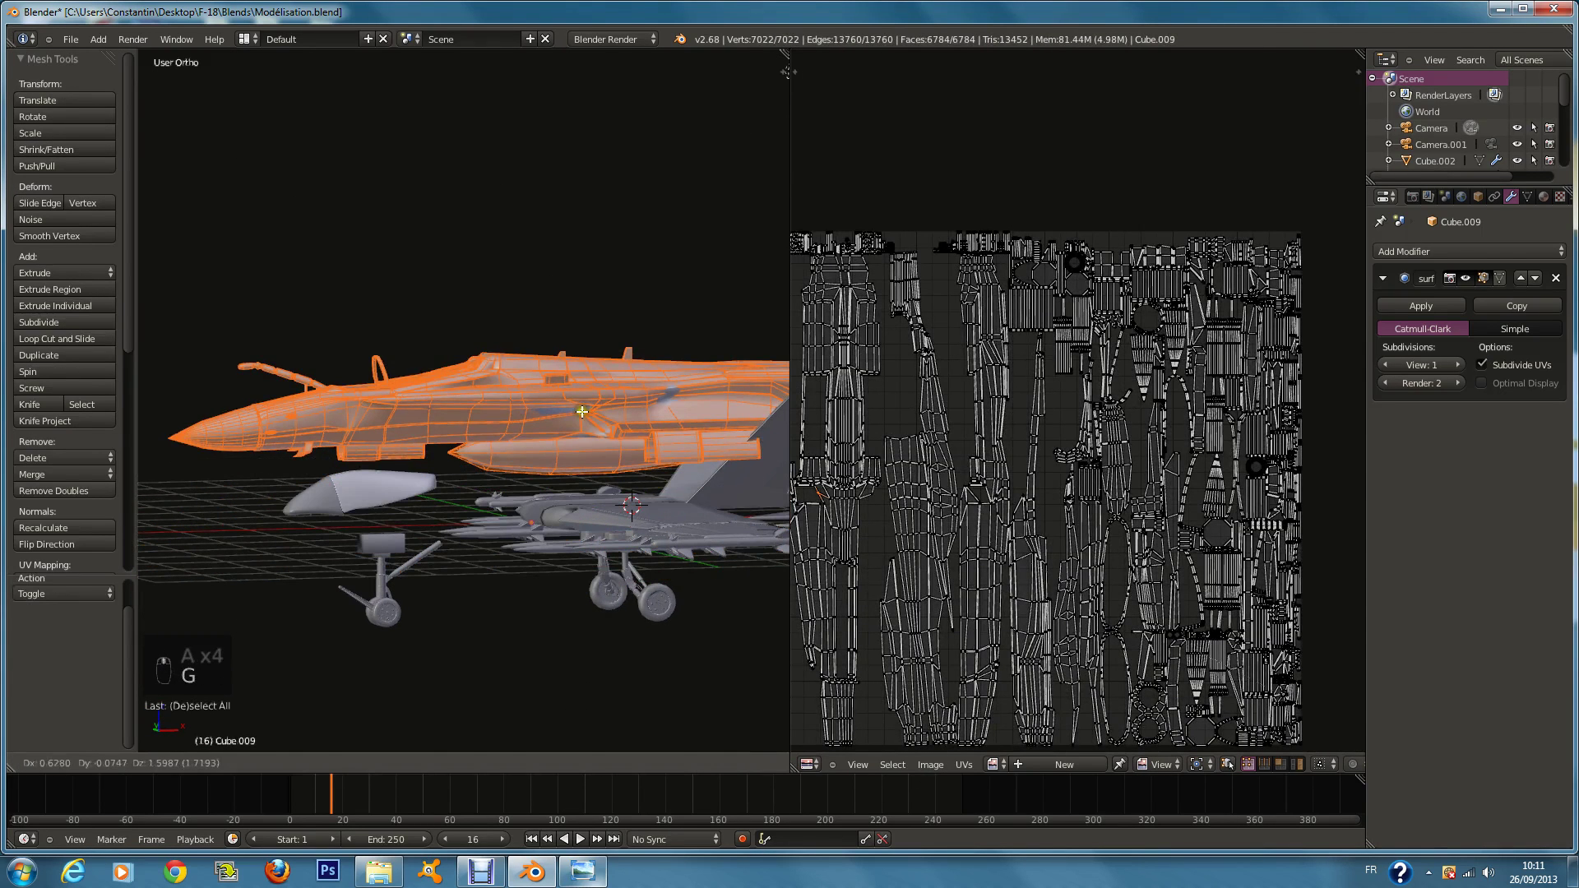
left_click(575, 504)
Step: Unwrap the combined fuselage and tank with Smart UV Project at an angle limit of 66 and island margin of 0.00, ending in Object Mode
key("u")
left_click(576, 522)
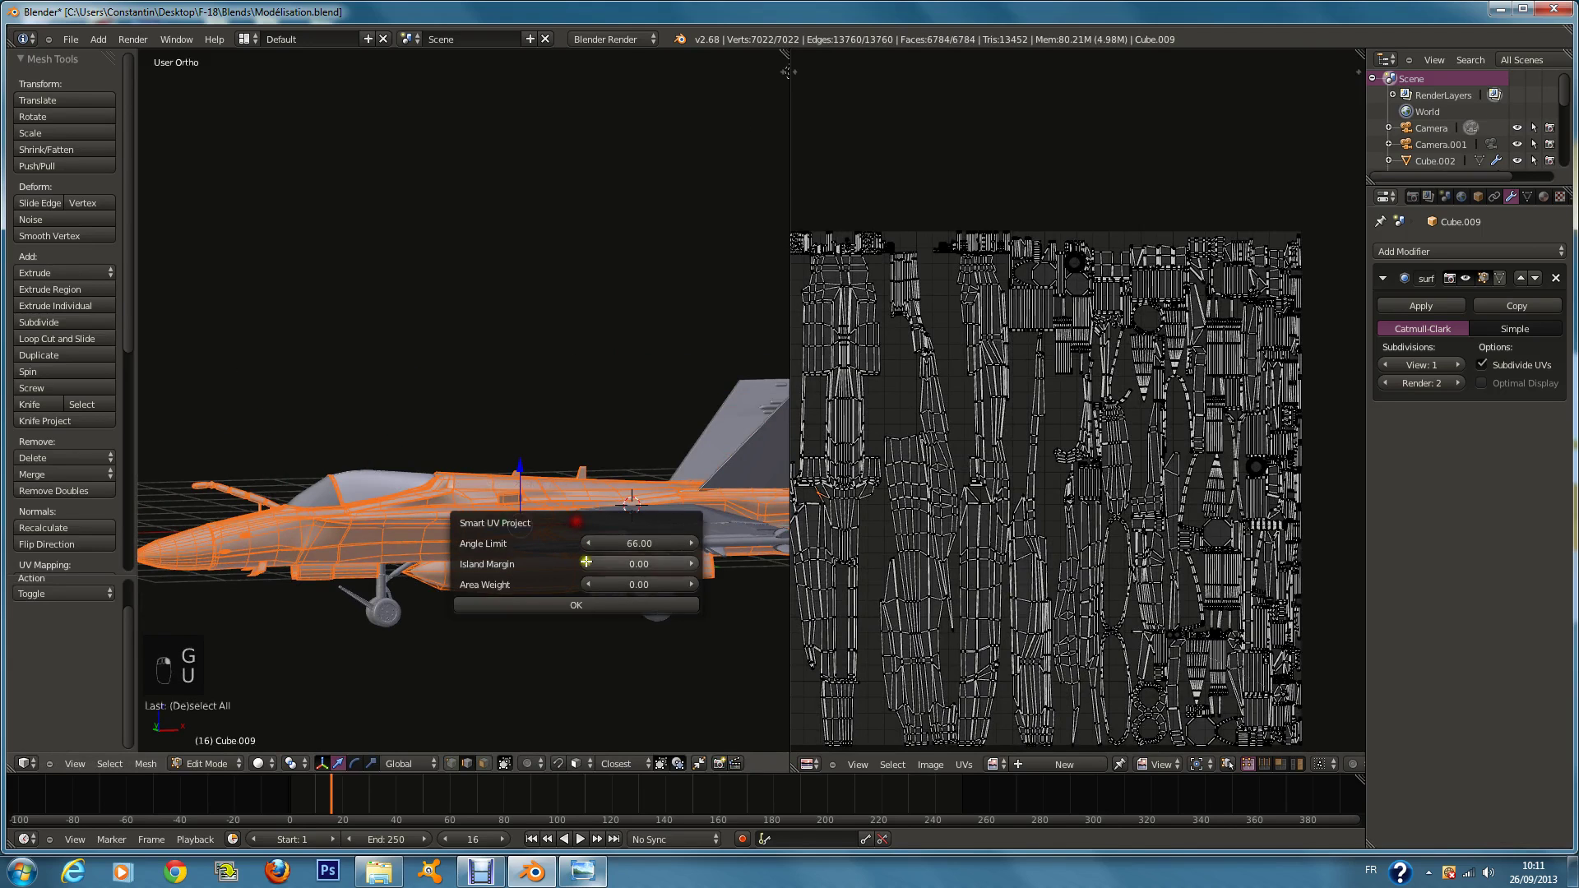
left_click(592, 611)
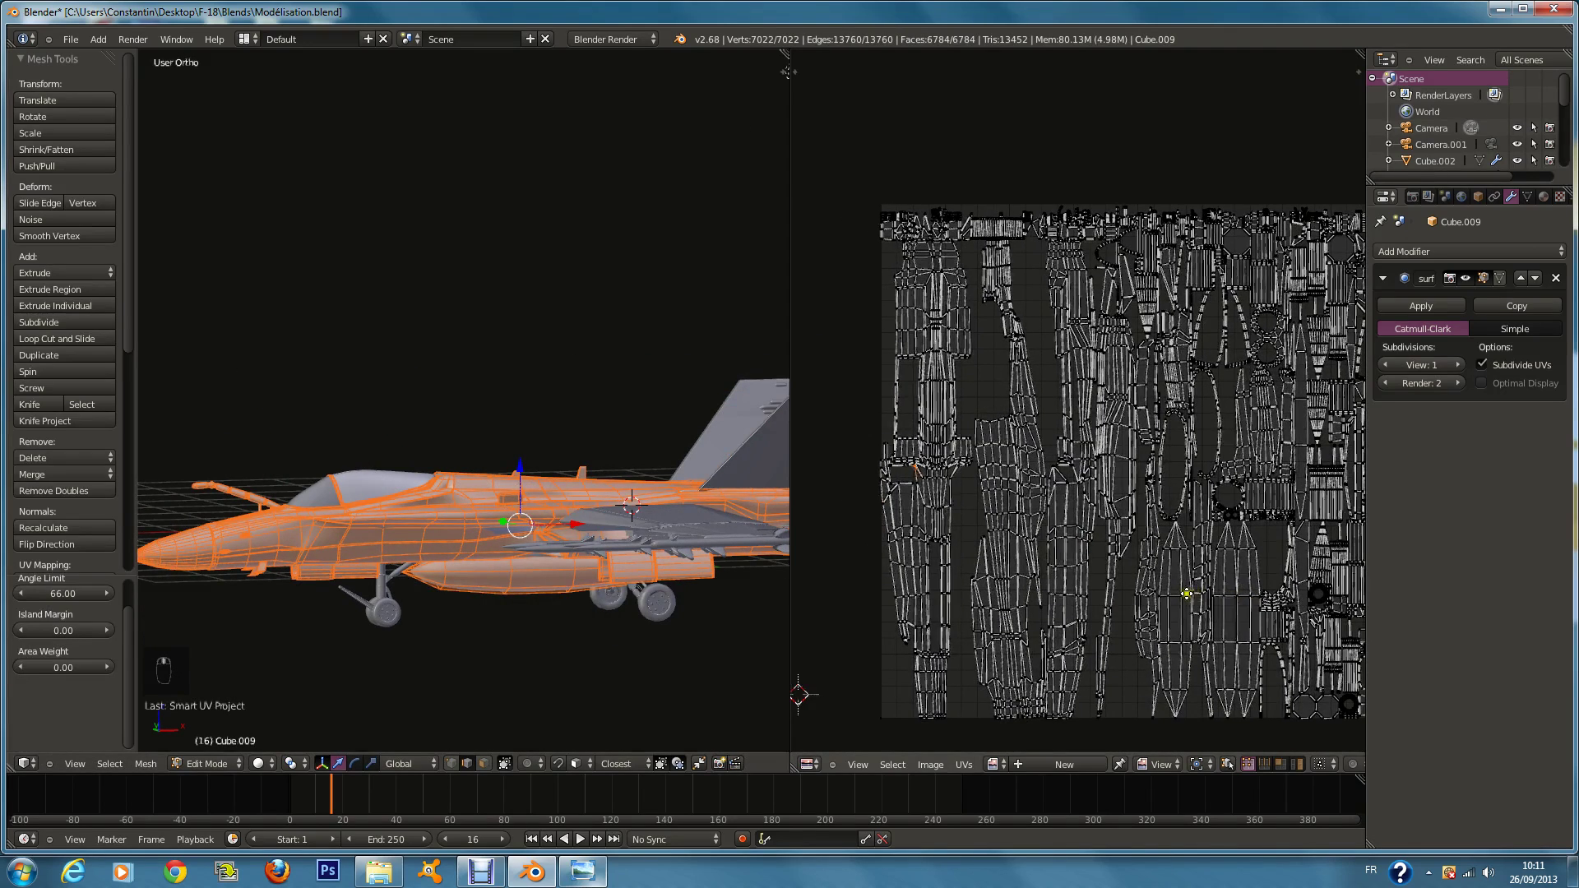
key("Tab")
Step: Select the nose landing gear and select its whole mesh in Edit Mode
right_click(402, 609)
key("Tab")
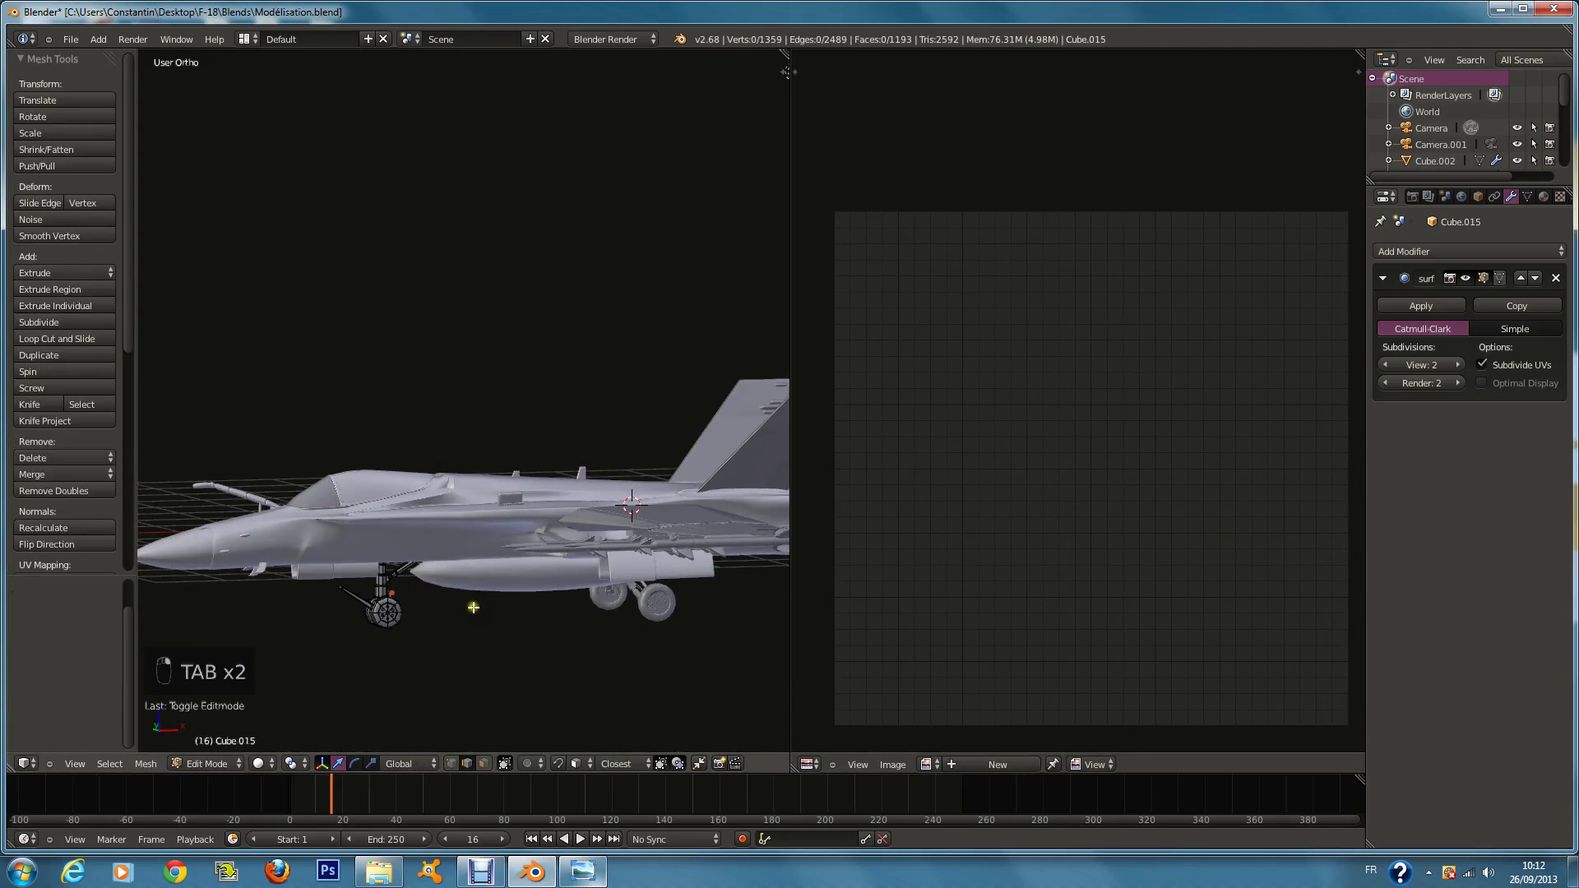
key("a")
key("a")
key("a")
key("a")
key("a")
key("a")
key("a")
Step: Unwrap the nose landing gear with Smart UV Project at an angle limit of 66 and island margin of 0.00, ending in Object Mode
scroll(491, 609, "up", 2)
key("u")
left_click(491, 609)
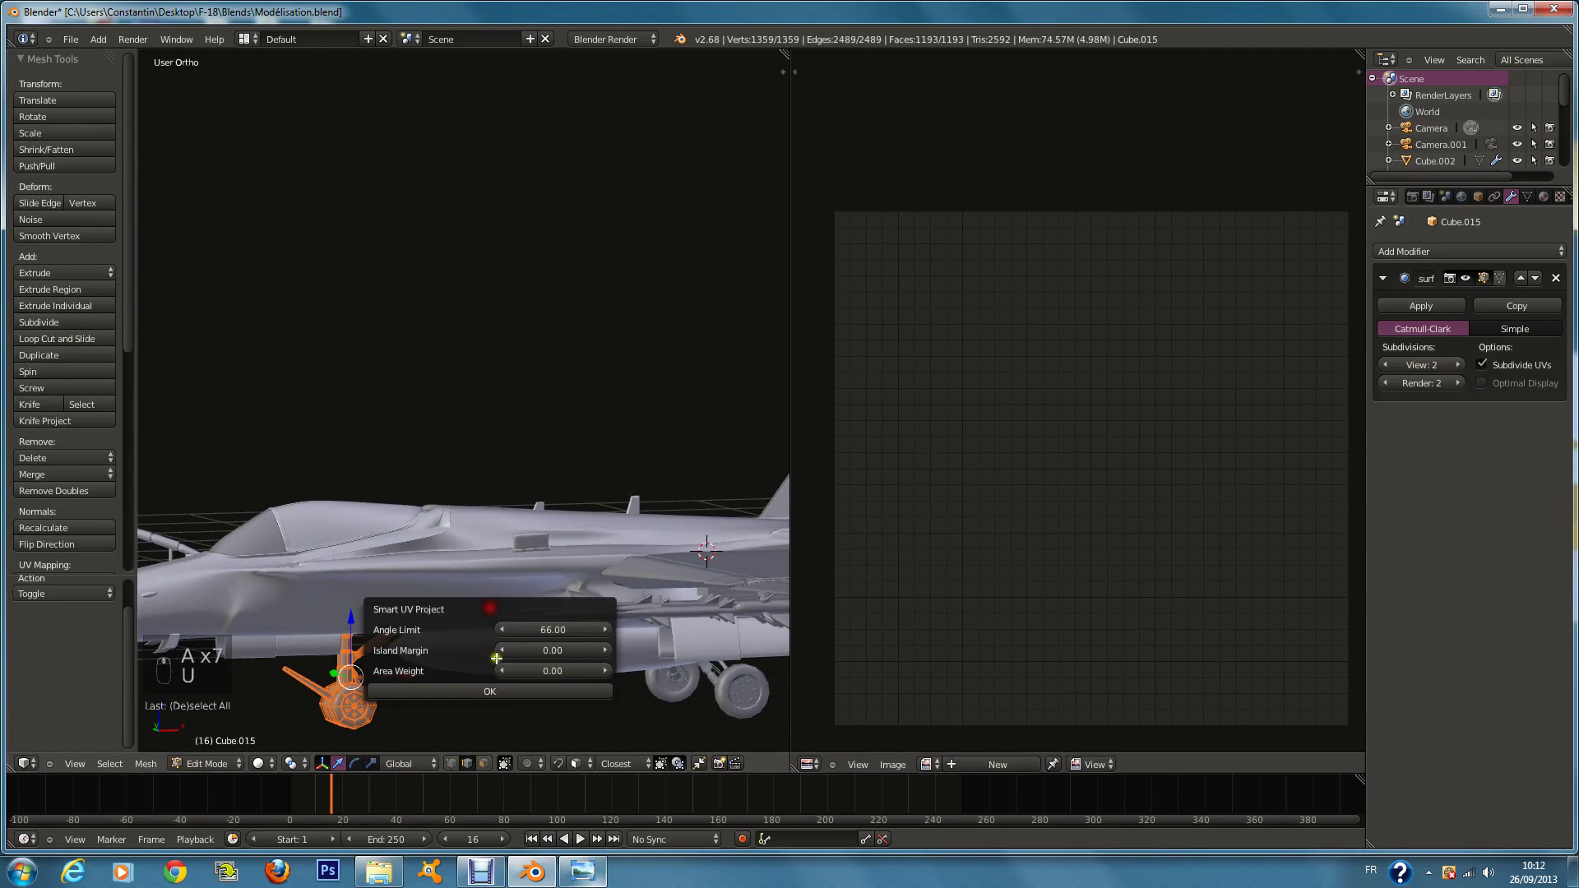
left_click(576, 692)
key("Tab")
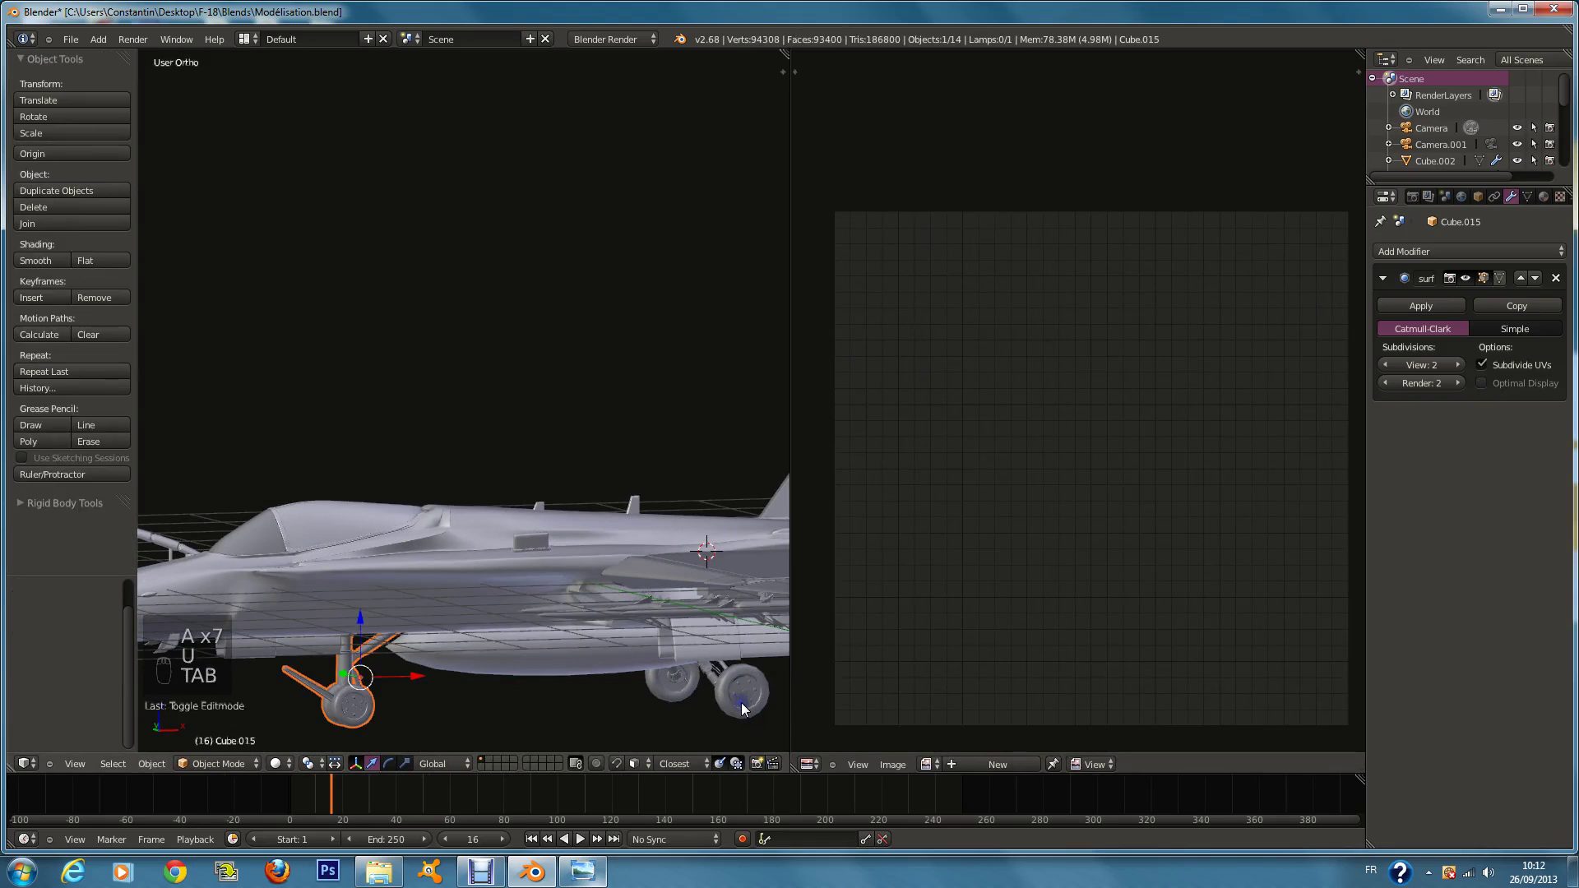
Step: Select the rear landing gear and select its whole mesh in Edit Mode
right_click(743, 709)
scroll(740, 699, "down", 1)
key("Tab")
key("a")
key("a")
key("a")
key("a")
key("a")
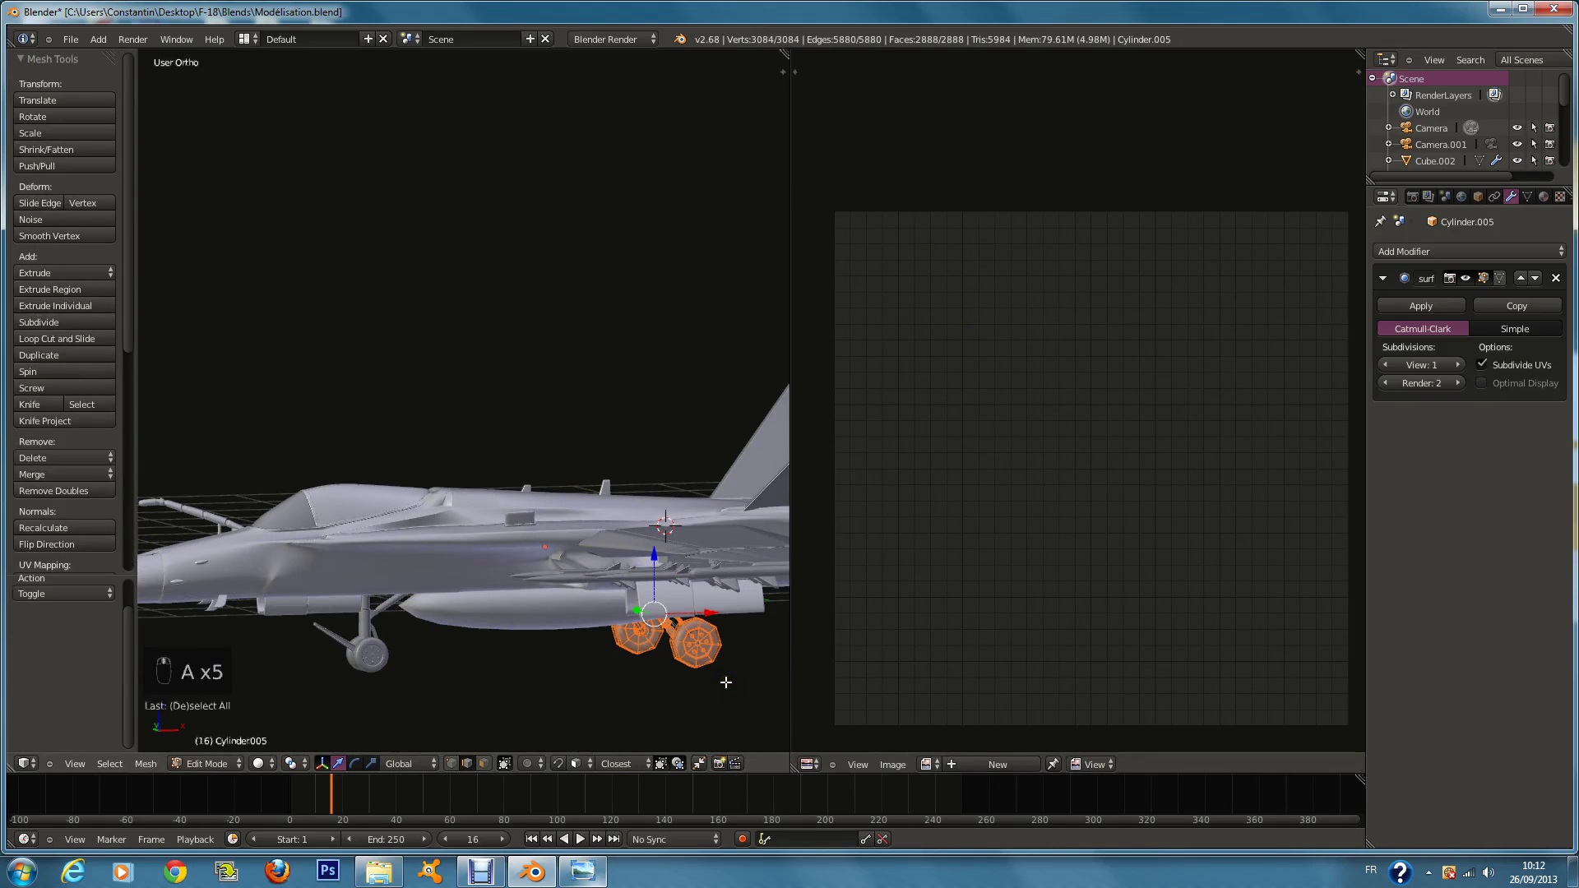
Step: Unwrap the rear landing gear with Smart UV Project at an angle limit of 66 and island margin of 0.00
scroll(727, 682, "down", 1)
key("u")
left_click(726, 681)
left_click(750, 766)
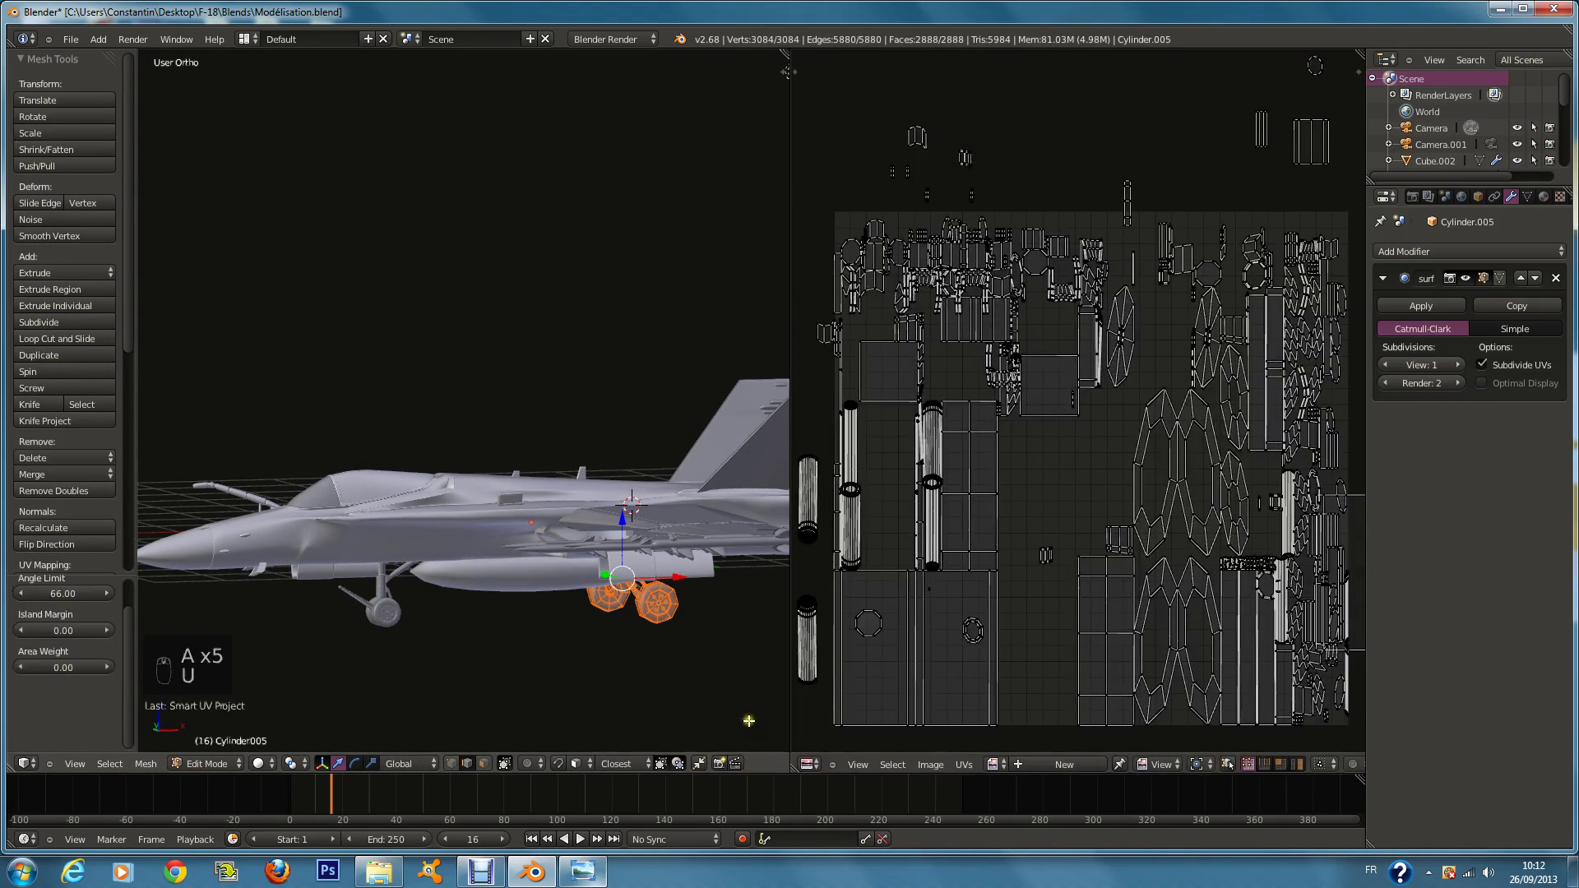
scroll(1051, 539, "down", 8)
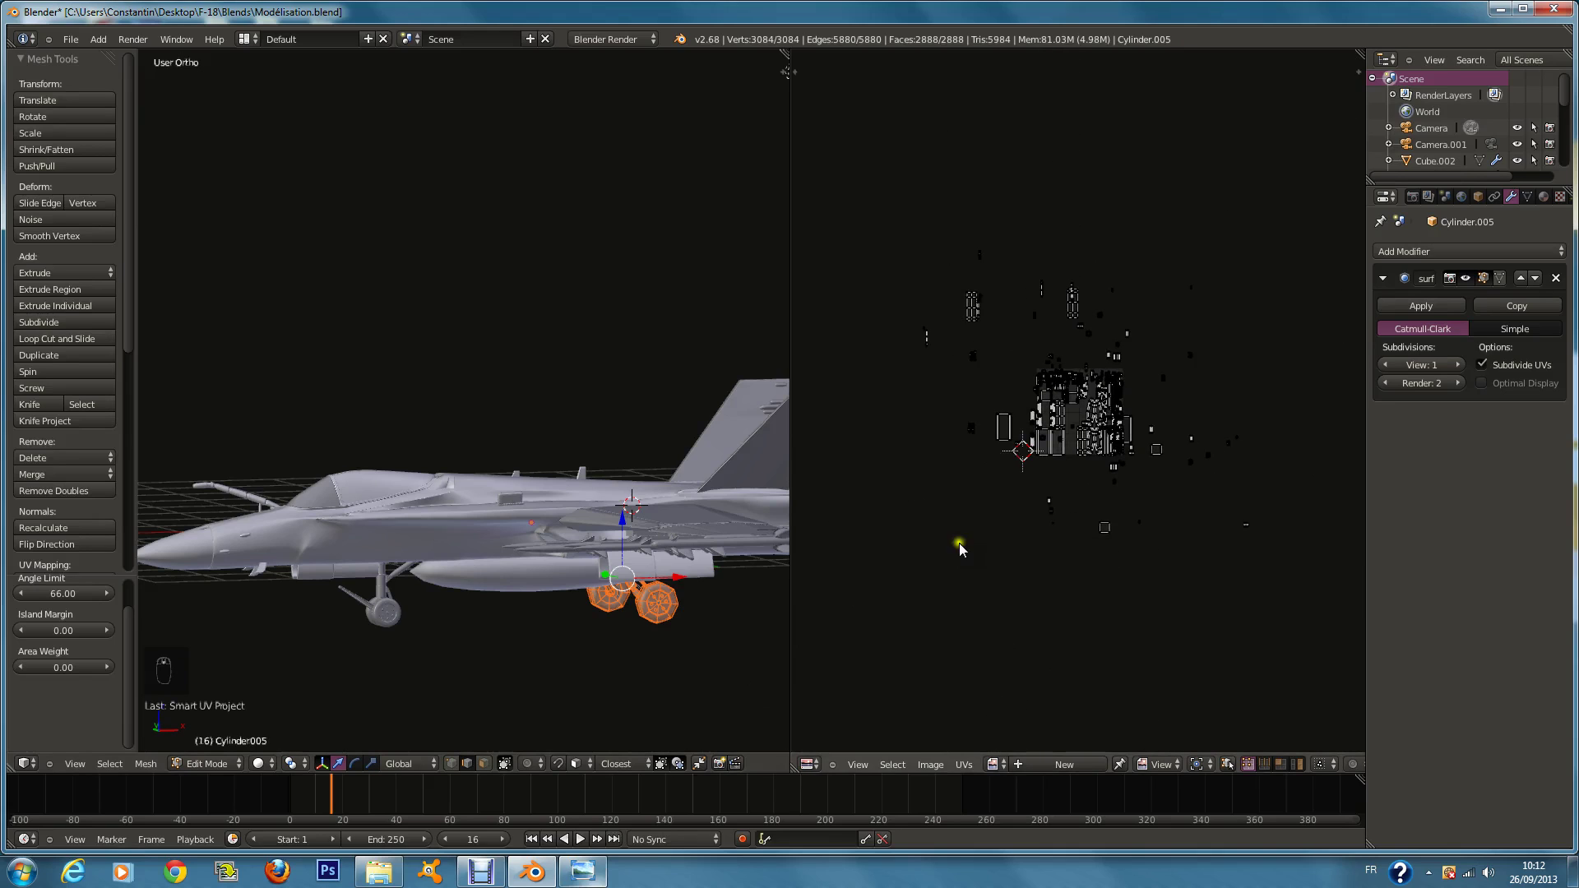
Step: Try the angle-based Unwrap on the rear landing gear, followed by Lightmap Pack with image size 512, pack quality 12 and margin 0.10
scroll(604, 549, "up", 1)
key("u")
left_click(600, 531)
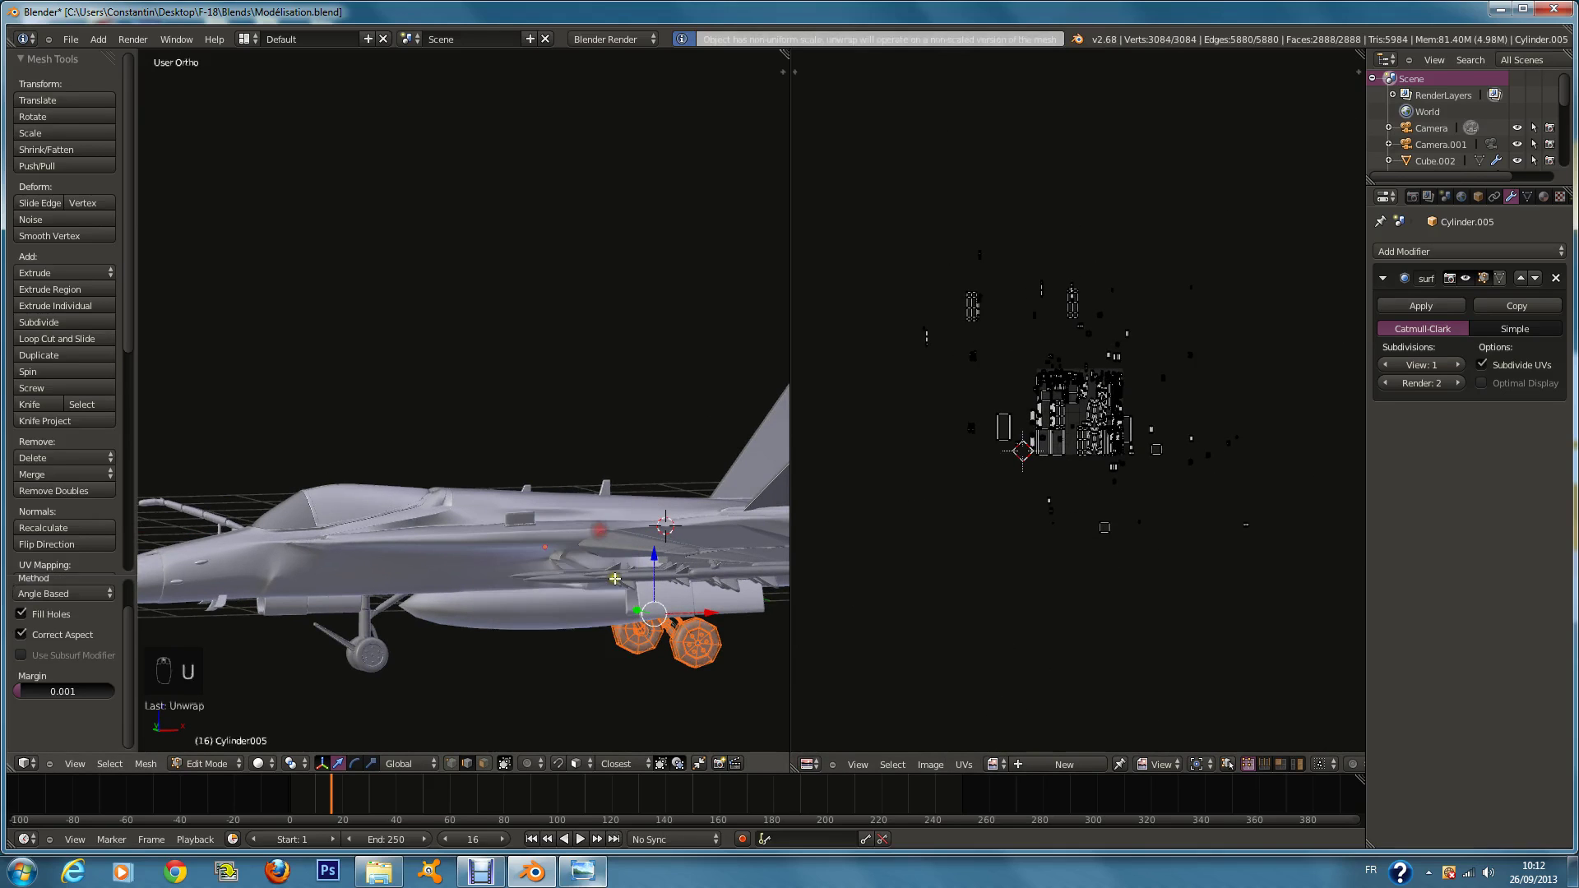
key("u")
left_click(625, 626)
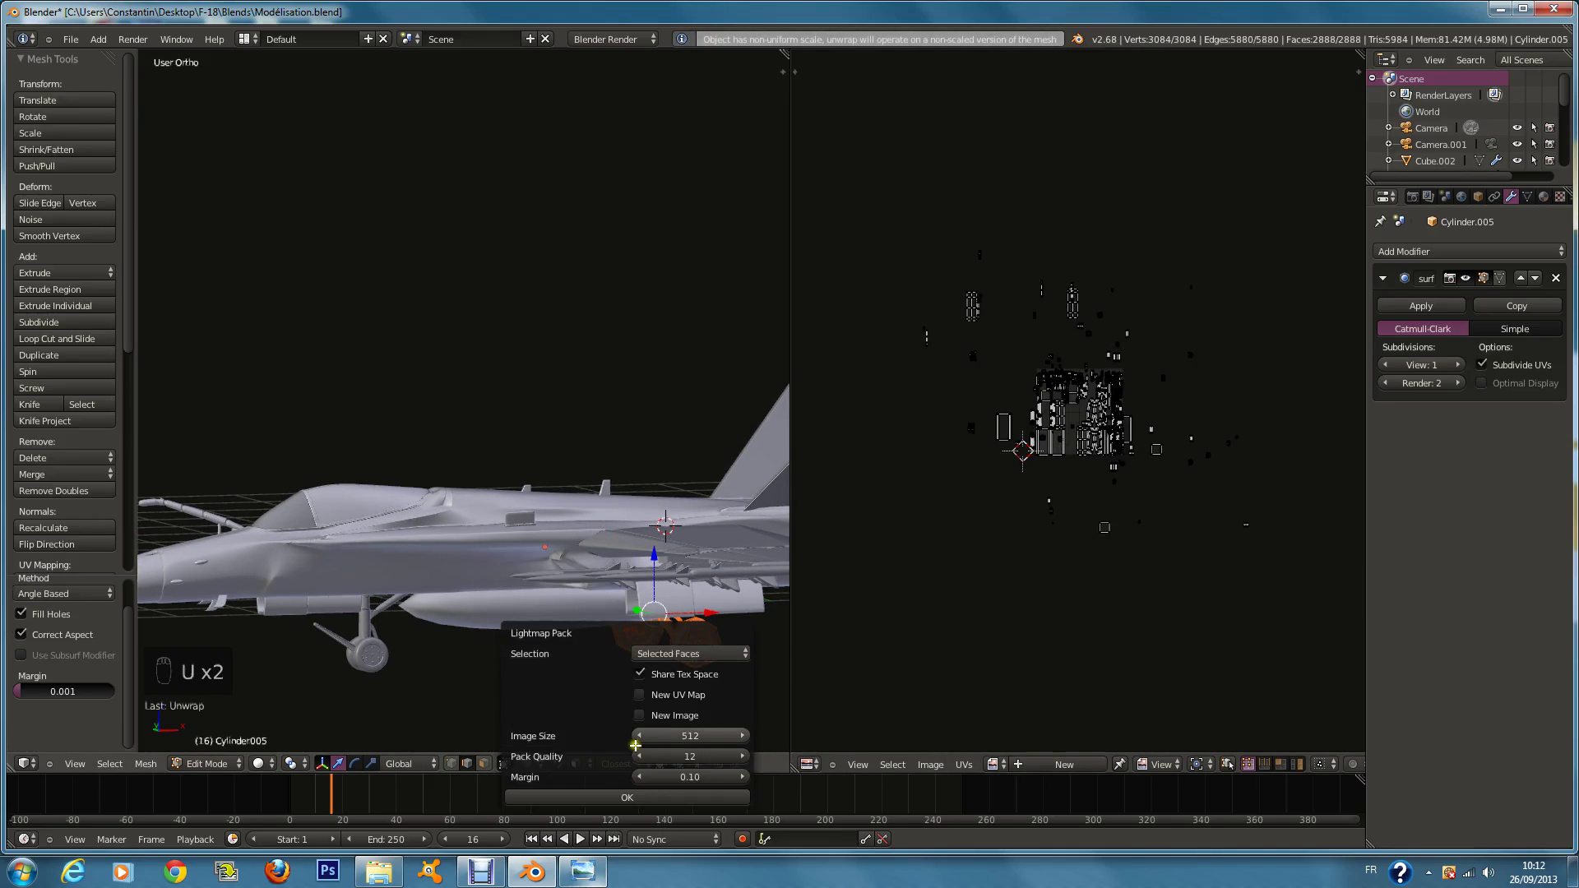
left_click(629, 799)
scroll(1053, 494, "up", 8)
Step: Try the Follow Active Quads, Cube Projection and Project From View mappings on the rear landing gear
key("u")
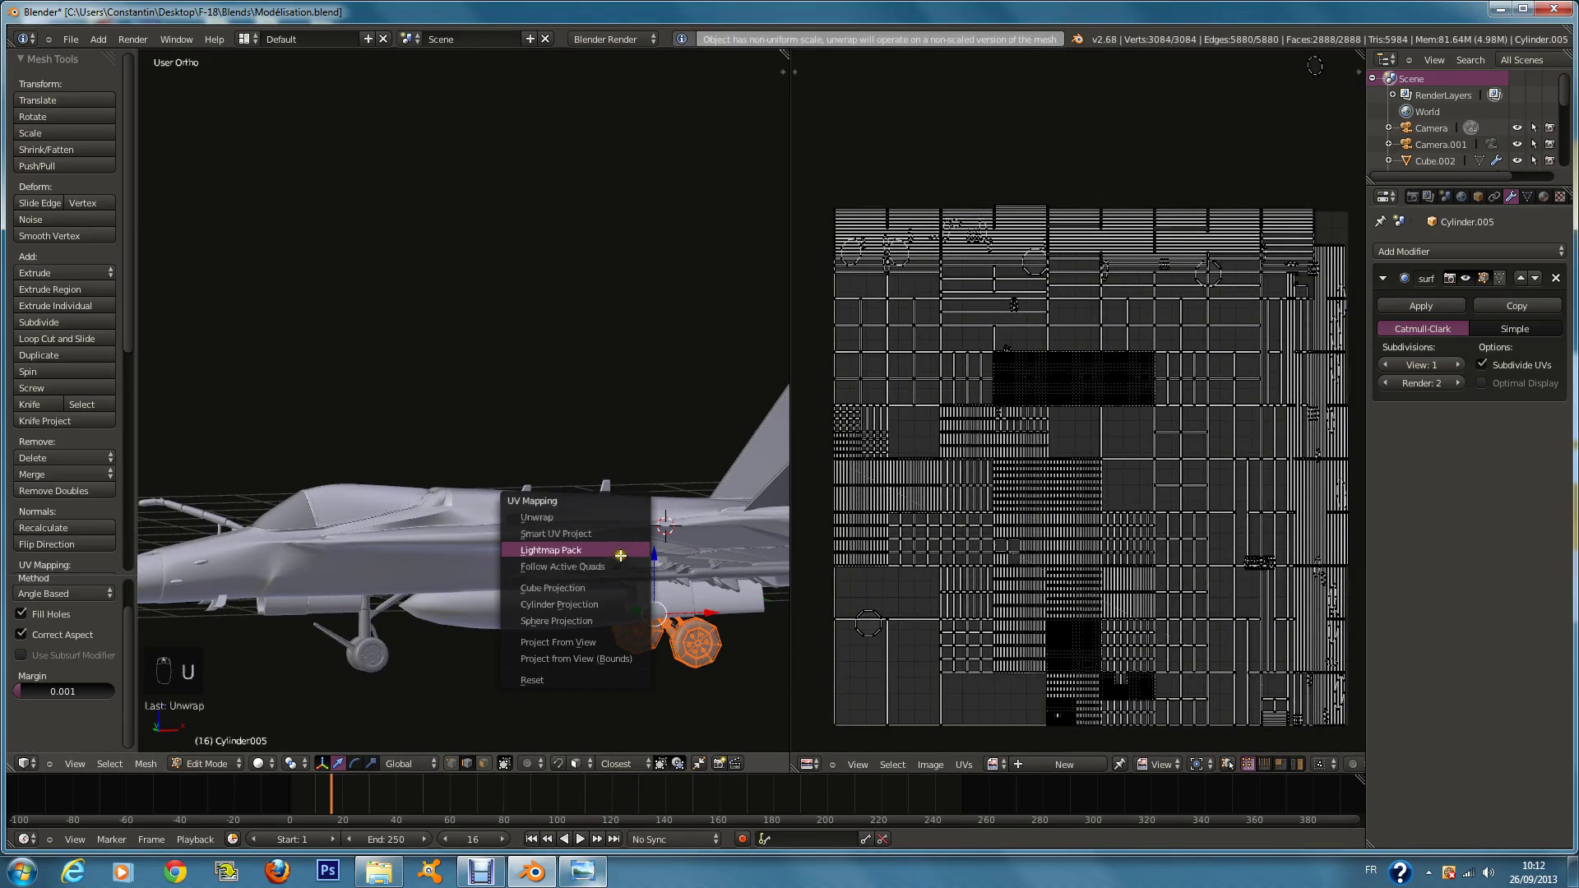
left_click(620, 568)
left_click(634, 614)
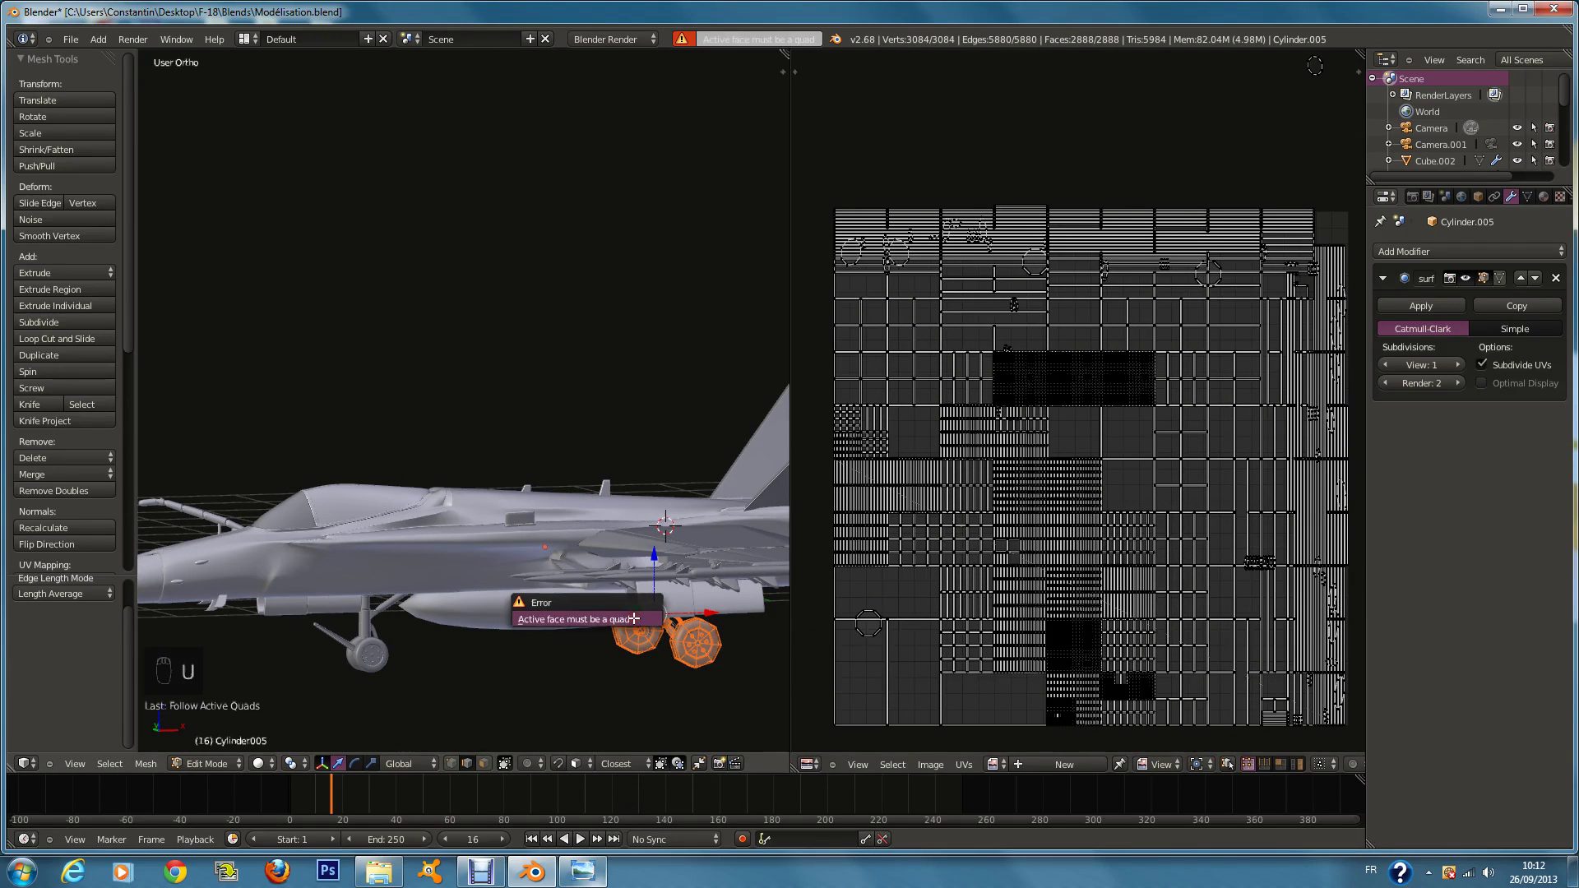
key("u")
left_click(664, 624)
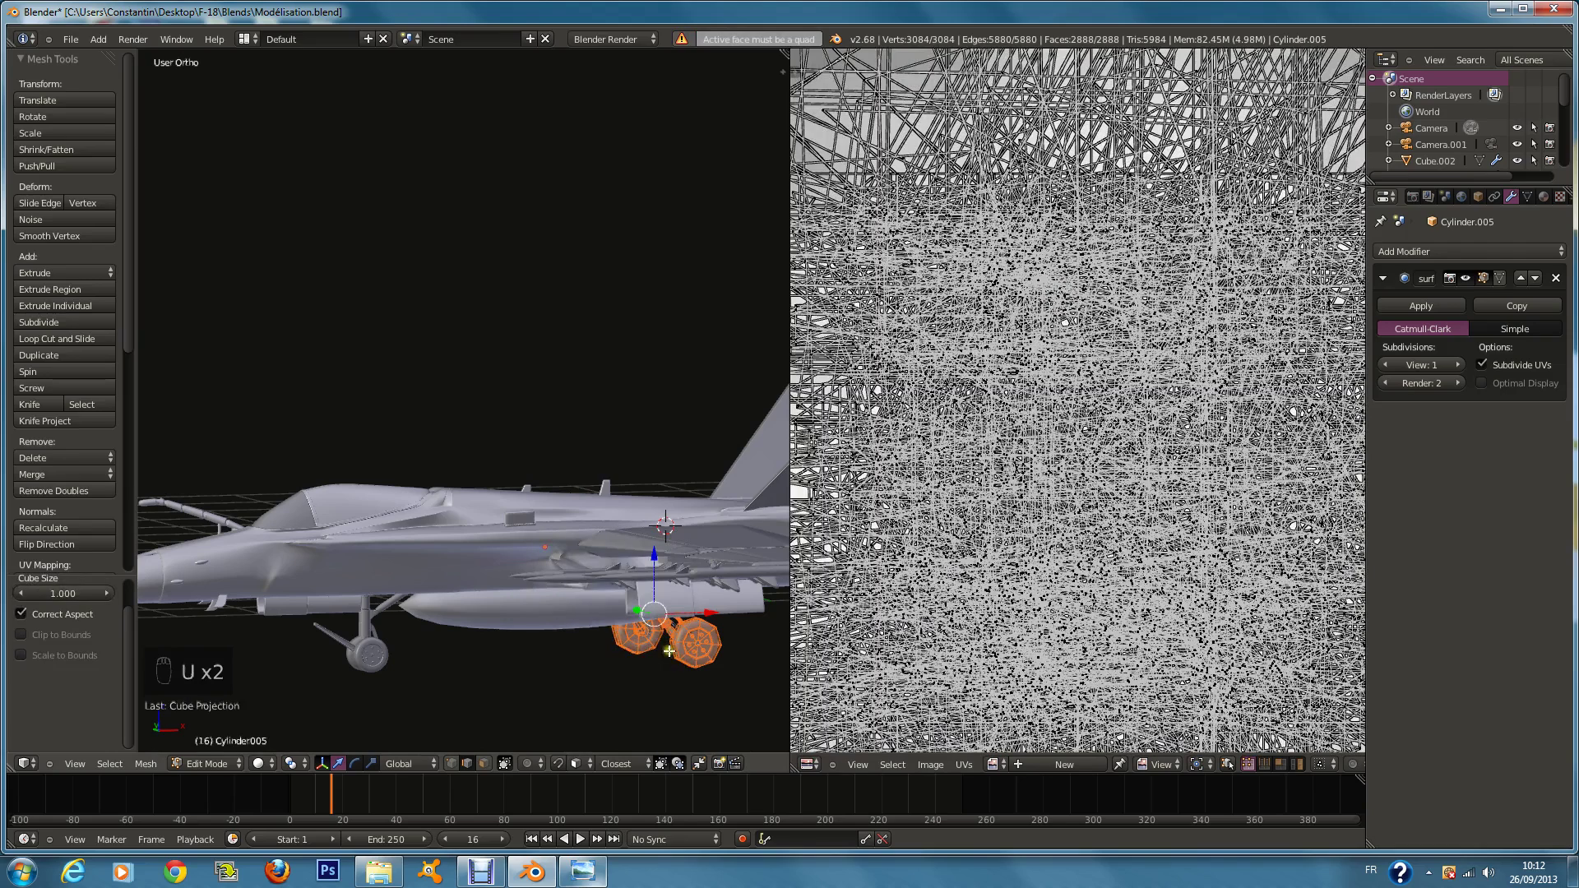
key("u")
left_click(672, 695)
Step: Unwrap the rear landing gear with Smart UV Project at an angle limit of 66, island margin of 1.00 and area weight of 1.00
key("u")
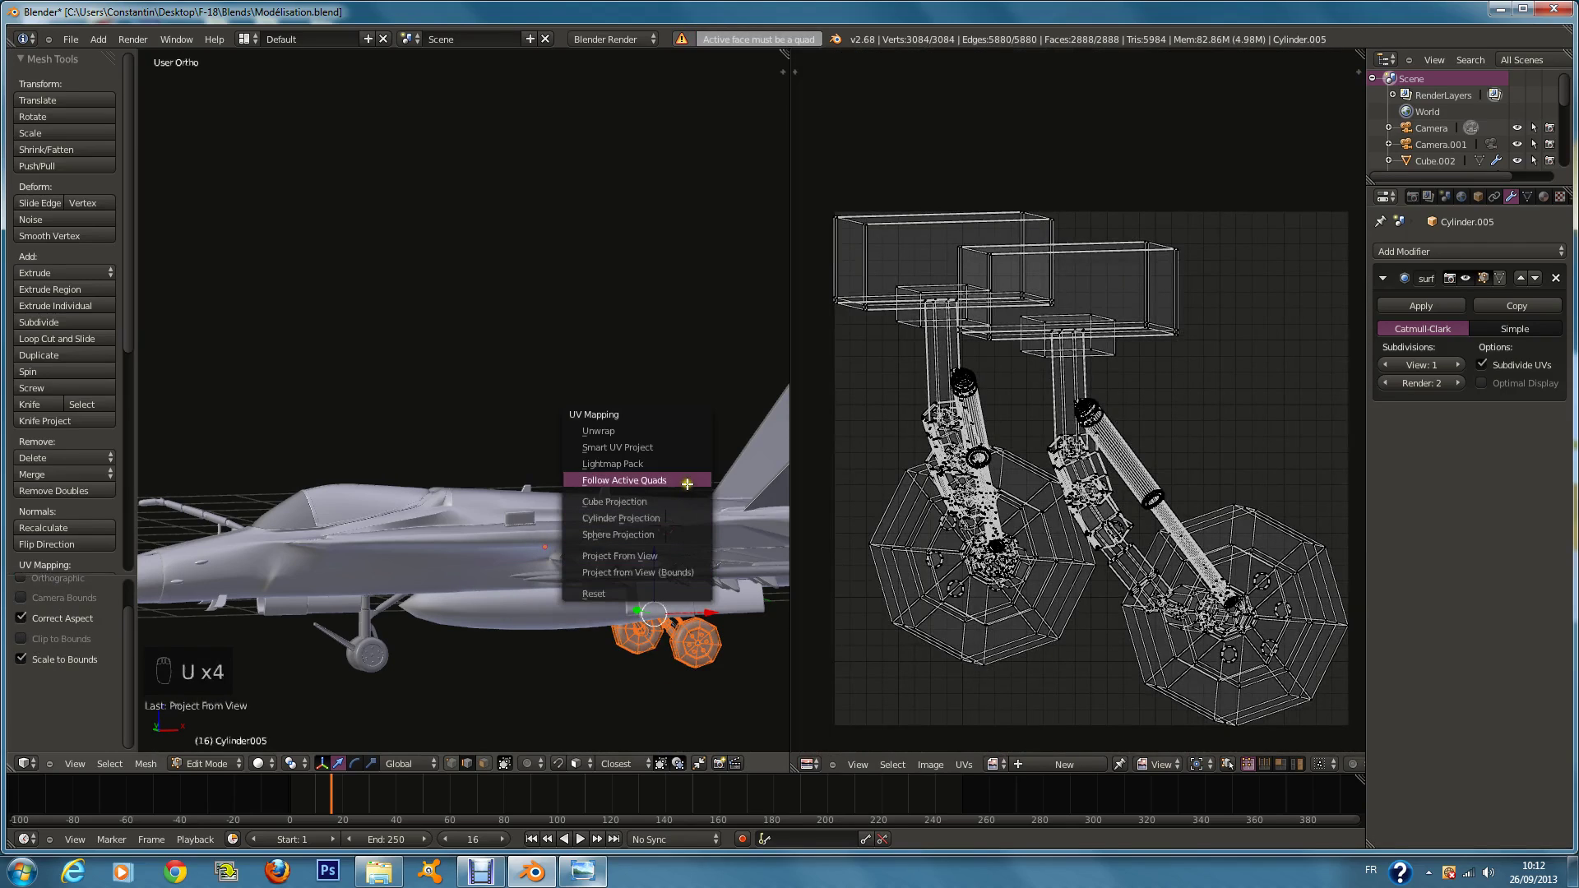
left_click(677, 447)
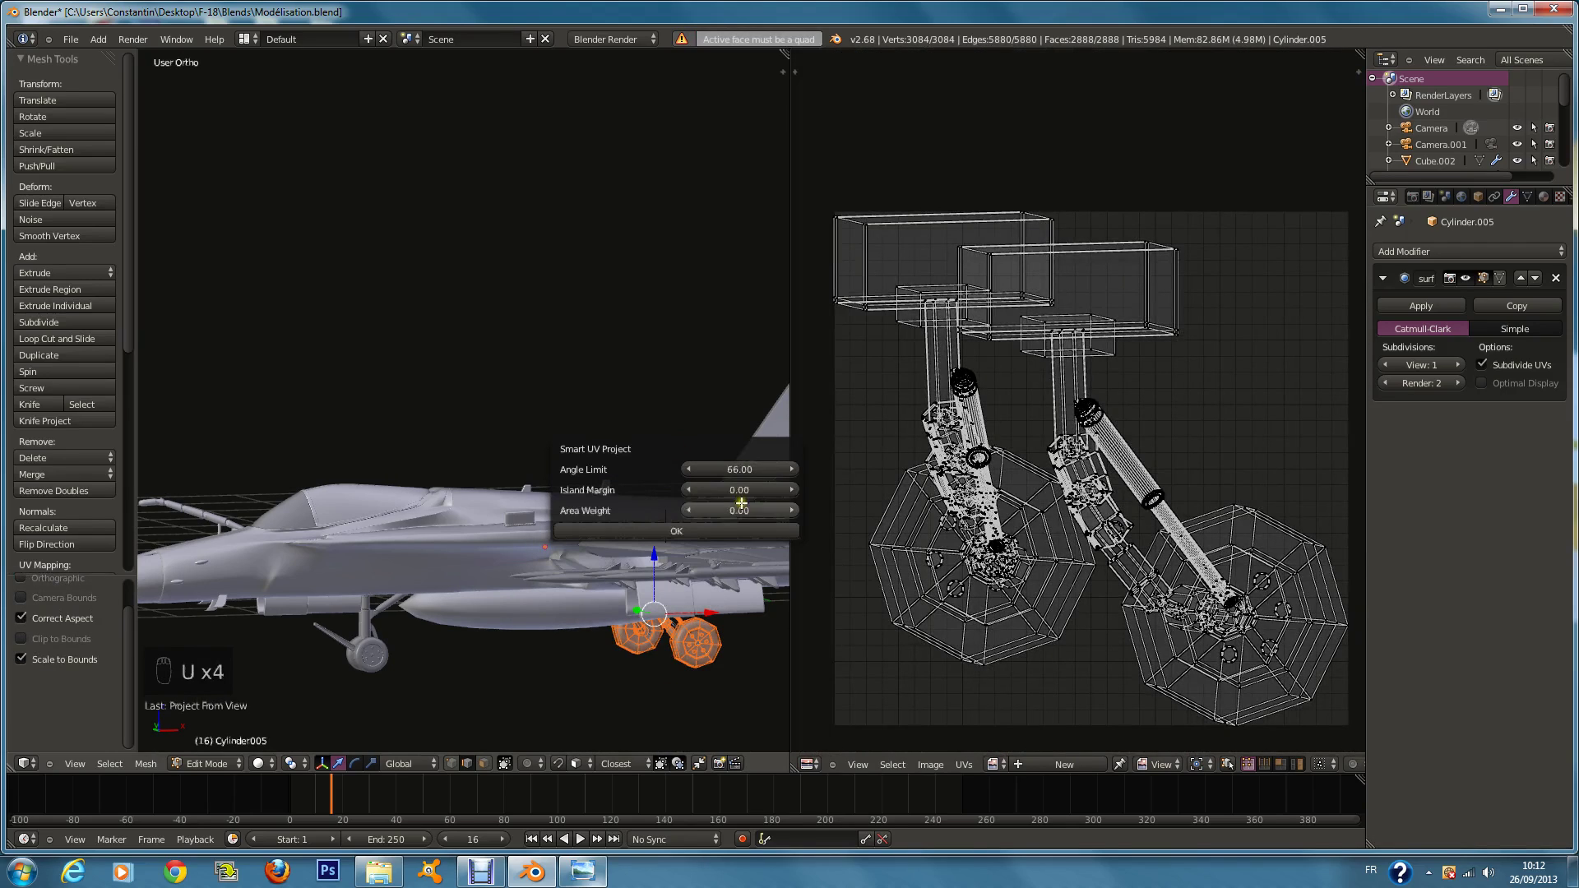
key("Return")
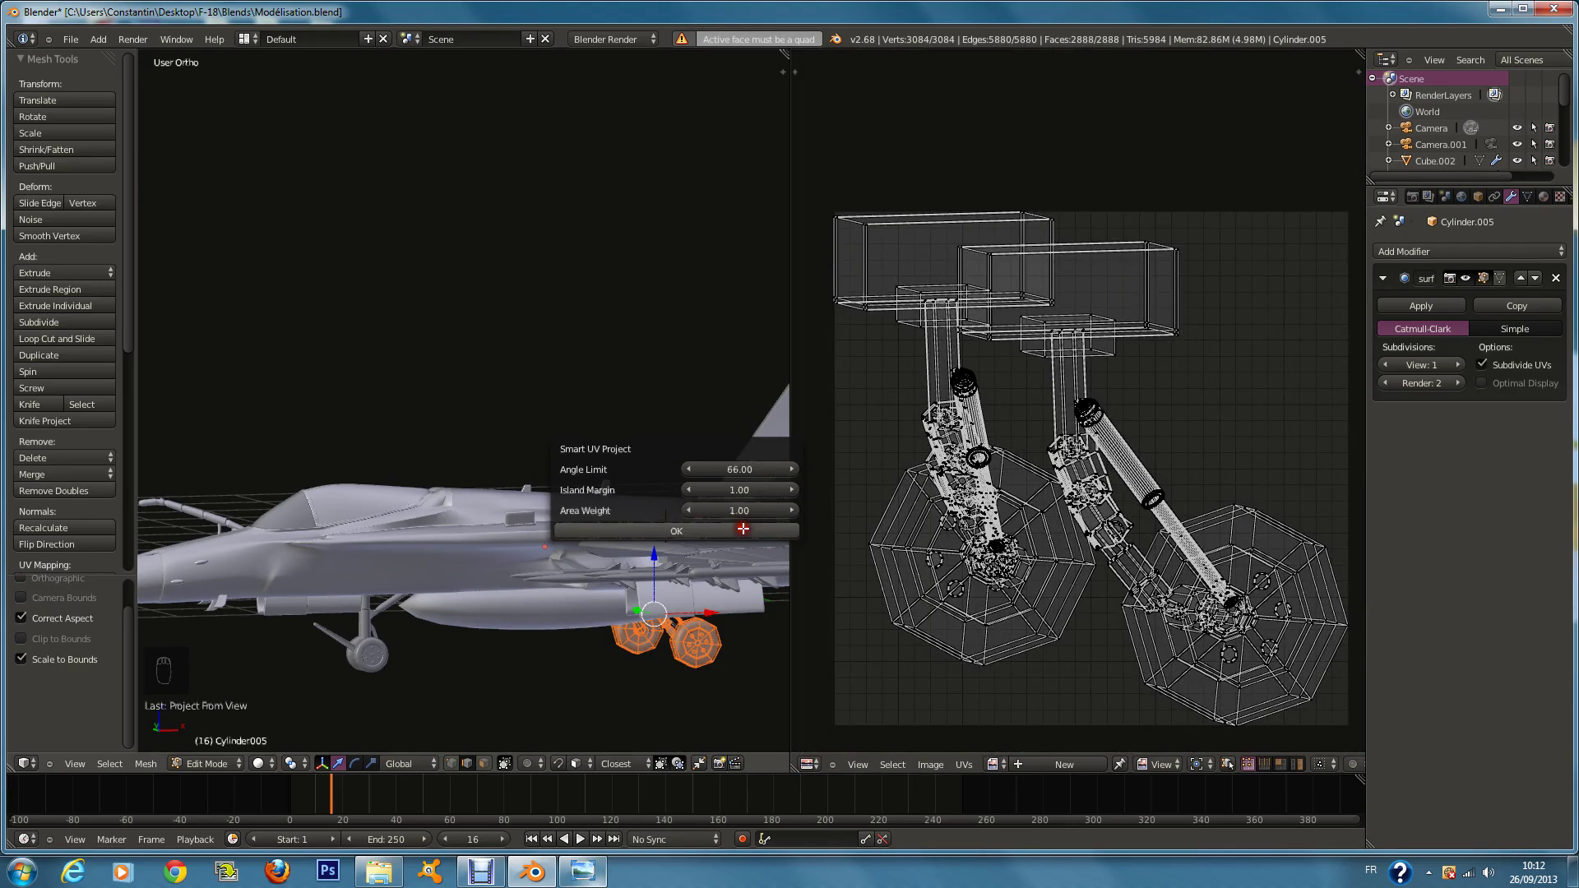
left_click(743, 527)
scroll(921, 504, "down", 1)
Step: Unwrap the rear landing gear with Smart UV Project at an angle limit of 66, island margin of 0.00 and area weight of 0.00
key("u")
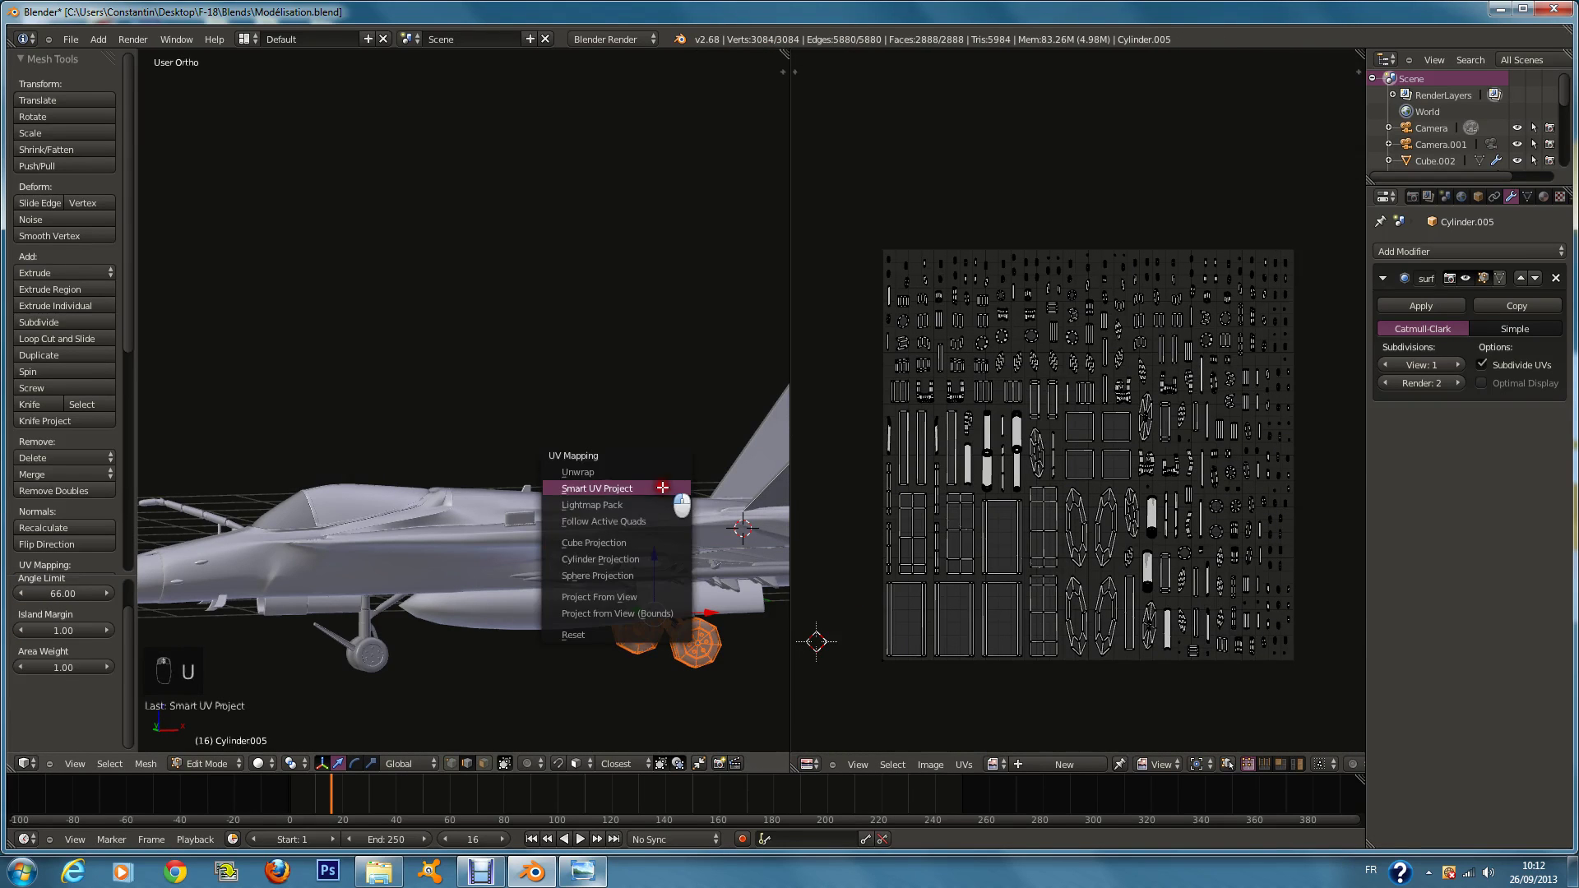
left_click(679, 505)
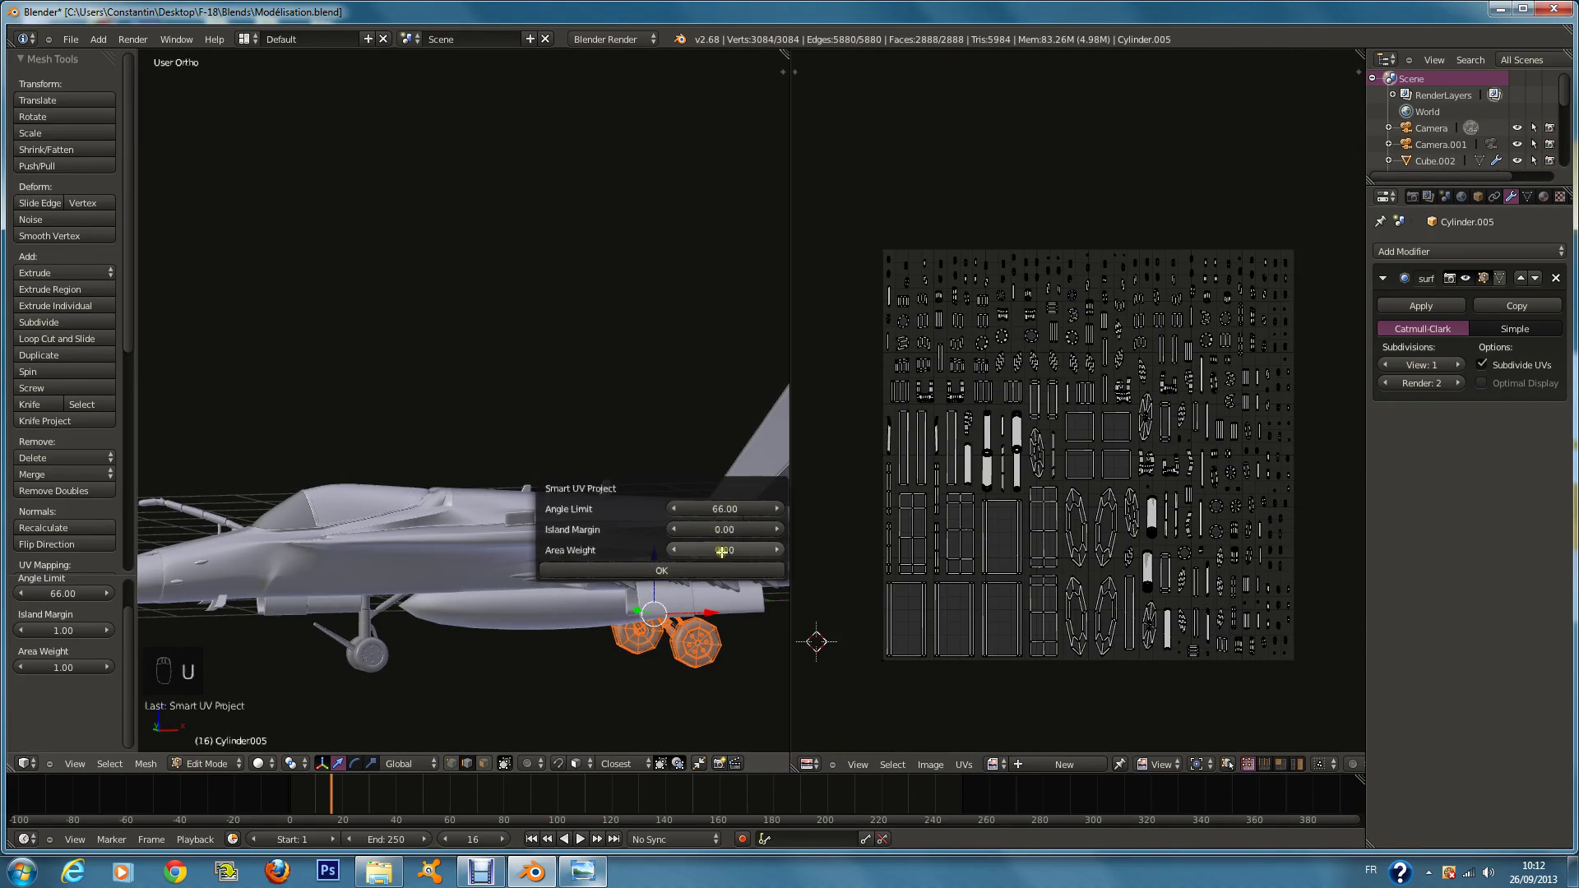
left_click(721, 573)
scroll(1080, 403, "up", 1)
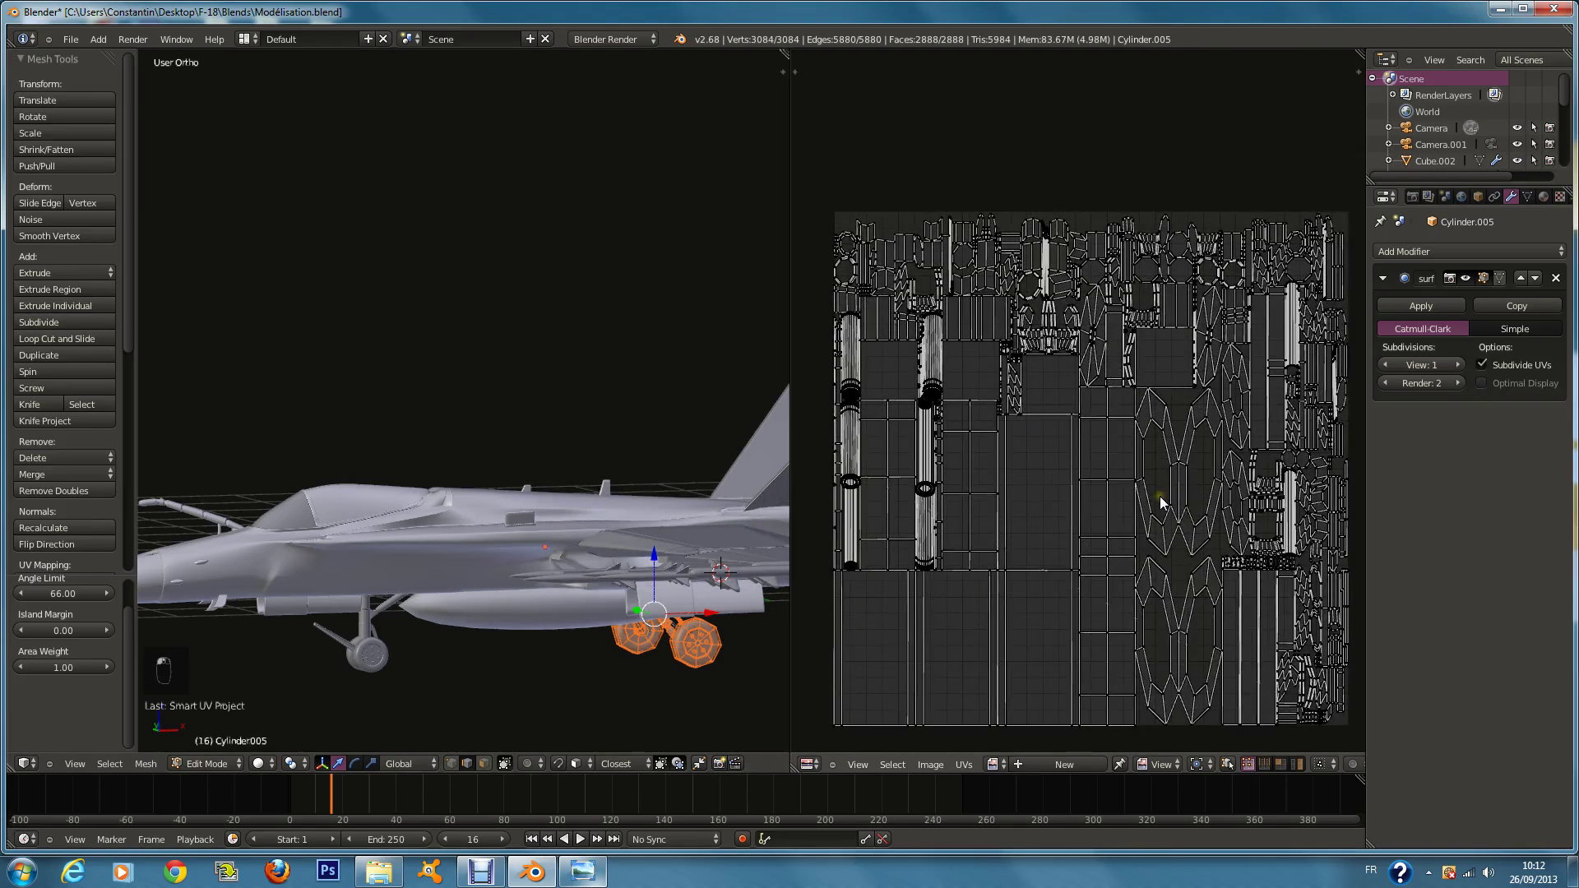
Step: Save the blend file over the existing one and return to Object Mode
key("ctrl+s")
left_click(1162, 502)
scroll(682, 432, "down", 1)
key("Tab")
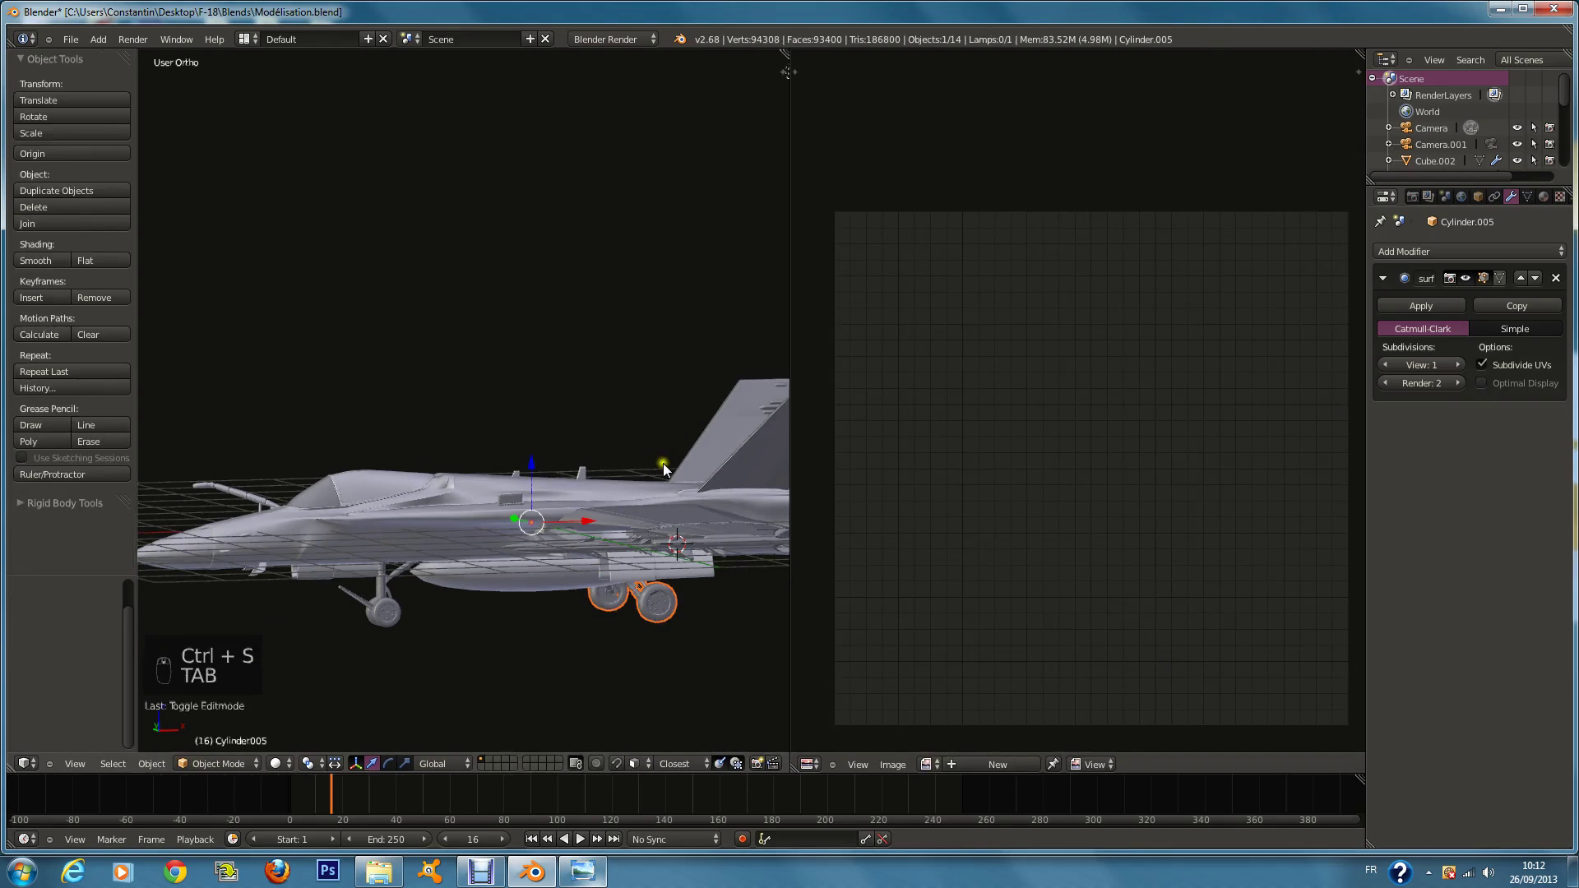
Step: Check the UV layouts of the tail surfaces and the wings by opening each one briefly in Edit Mode
right_click(738, 509)
mouse_move(738, 508)
middle_mouse_down()
mouse_move(723, 527)
mouse_move(720, 501)
middle_mouse_up()
right_click(721, 501)
key("Tab")
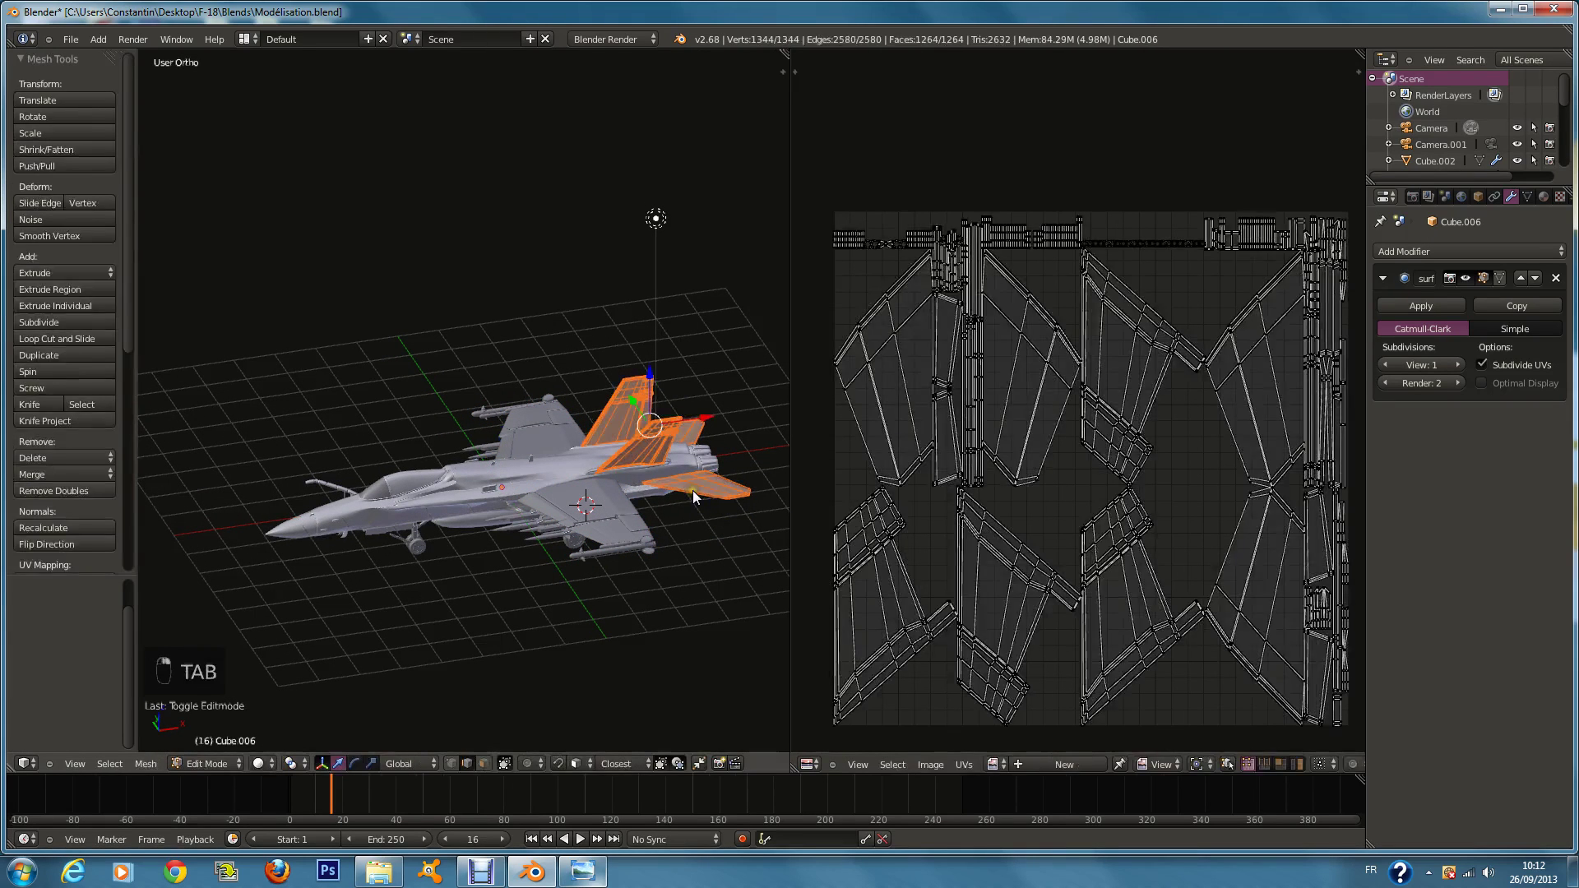
key("Tab")
scroll(581, 523, "up", 2)
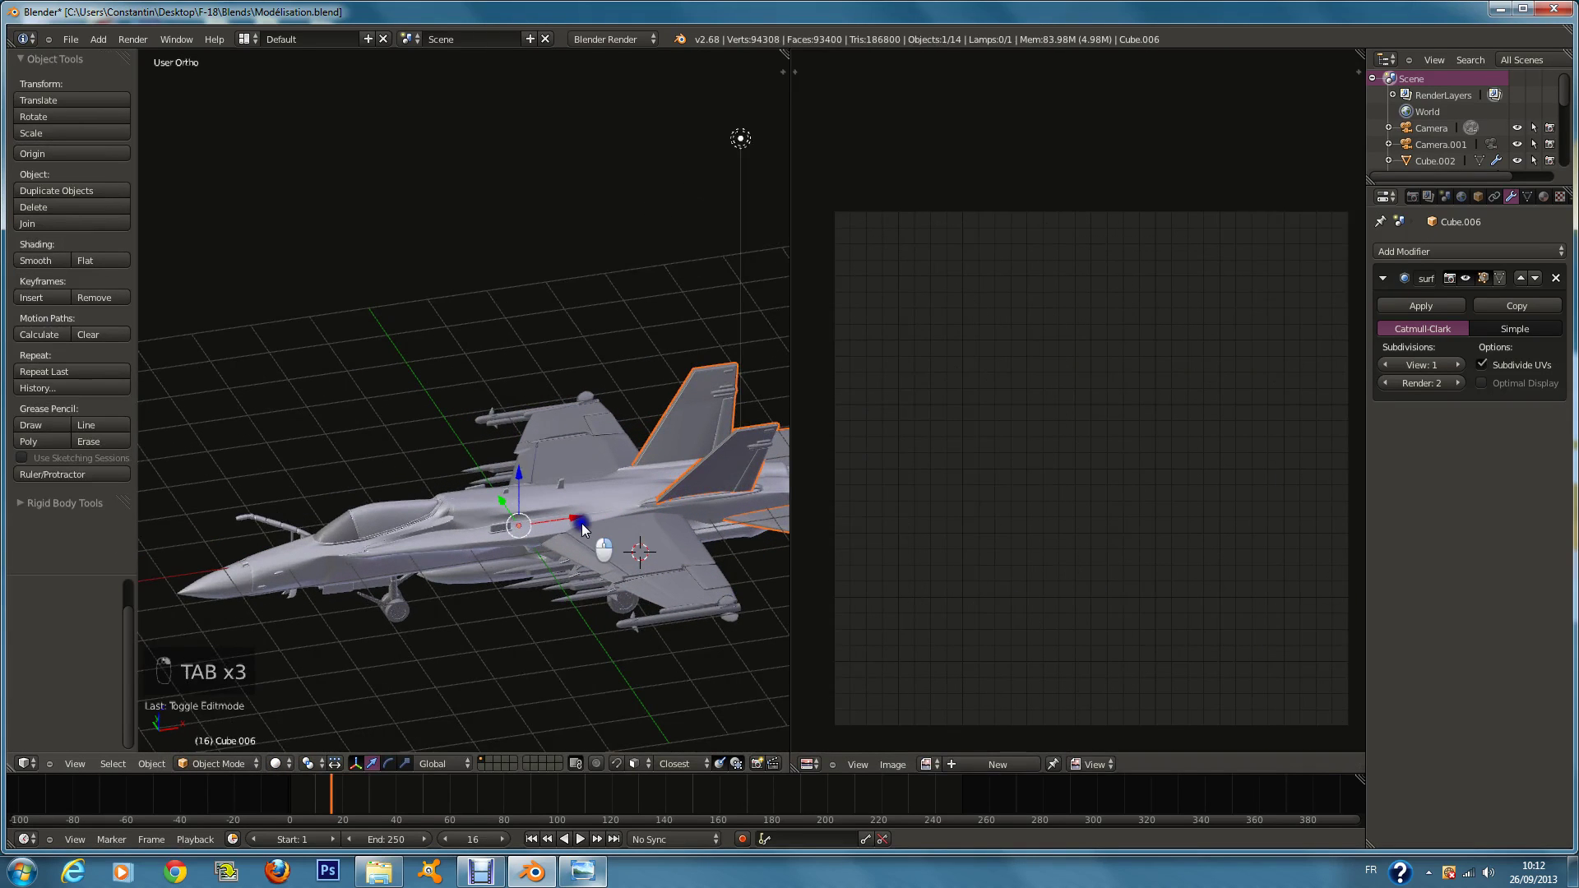
right_click(589, 521)
scroll(590, 521, "up", 2)
scroll(590, 522, "down", 3)
key("Tab")
key("Tab")
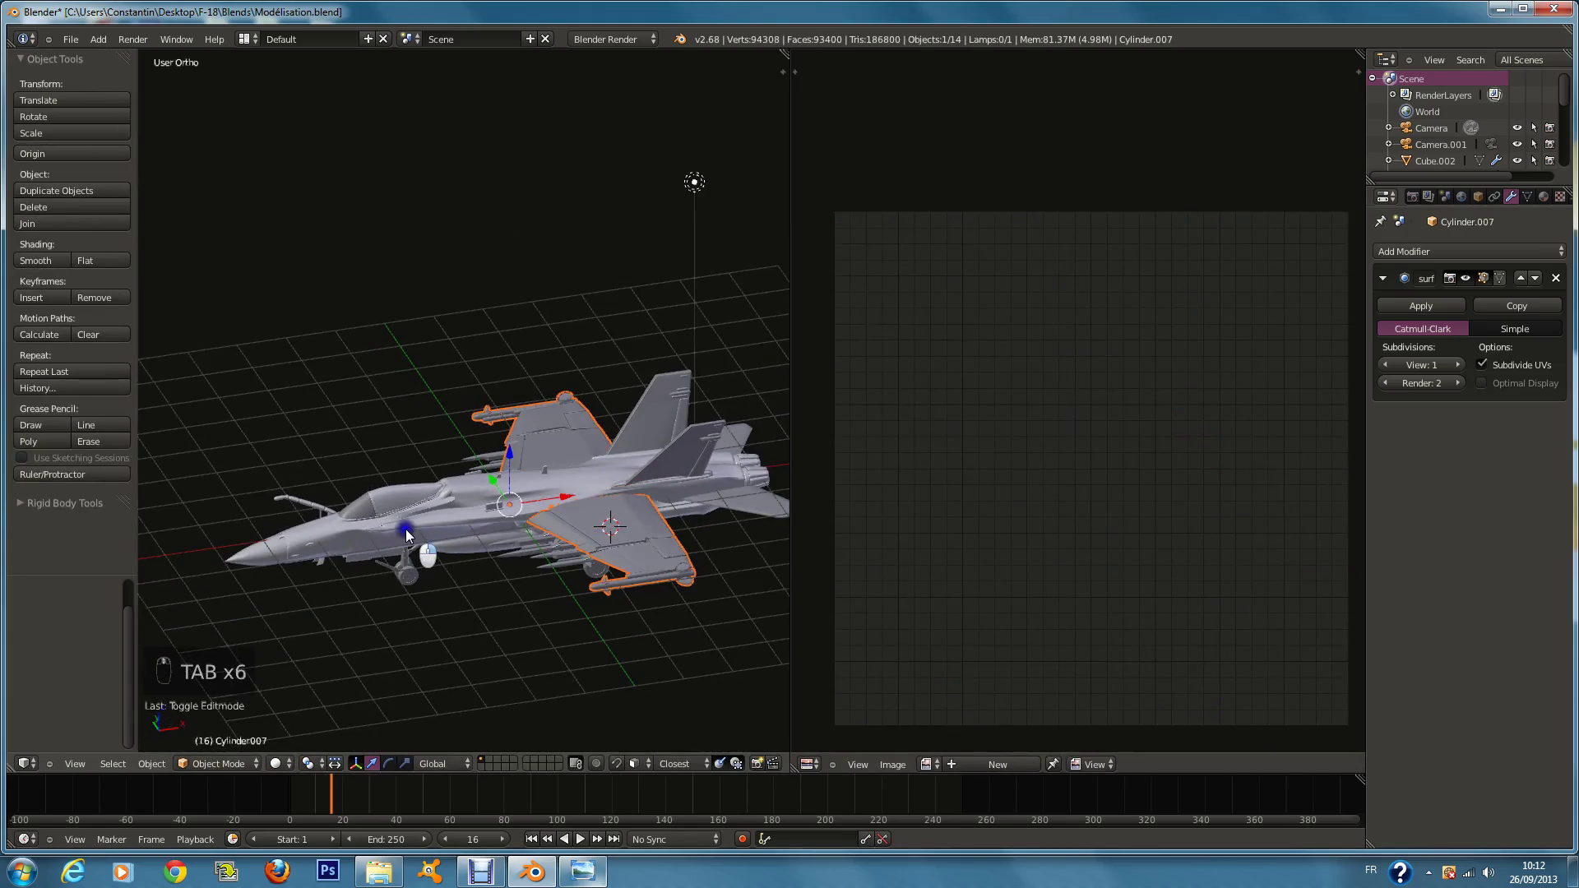
scroll(406, 534, "up", 3)
scroll(405, 535, "down", 3)
key("Tab")
key("Tab")
Step: Check the UV layouts of the fuselage and the landing gear by opening each one briefly in Edit Mode
right_click(245, 539)
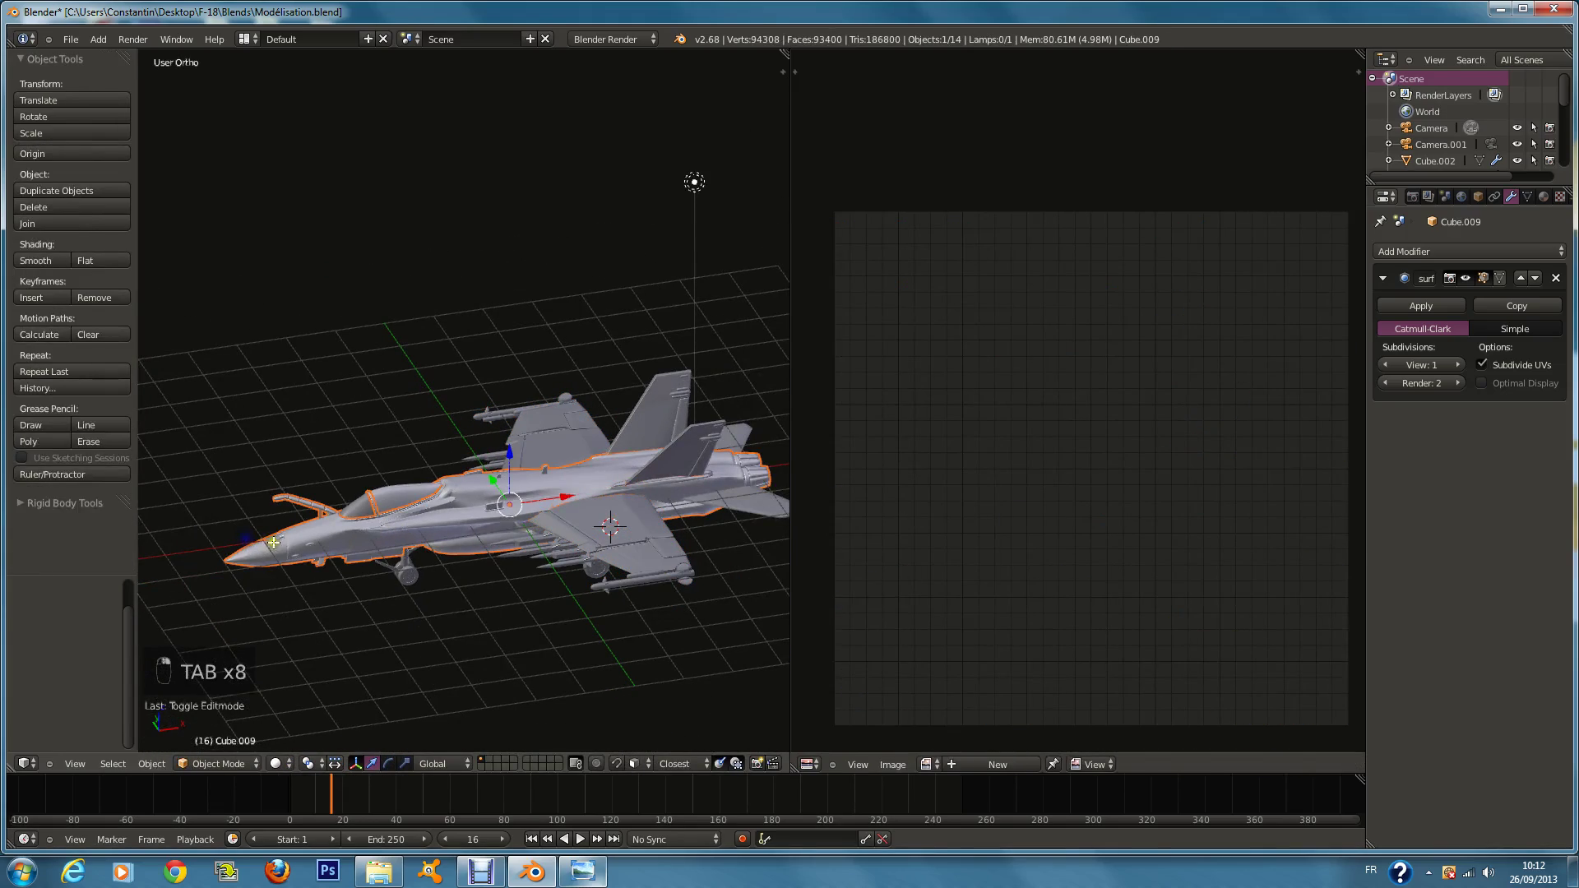
key("Tab")
key("Tab")
right_click(411, 577)
key("Tab")
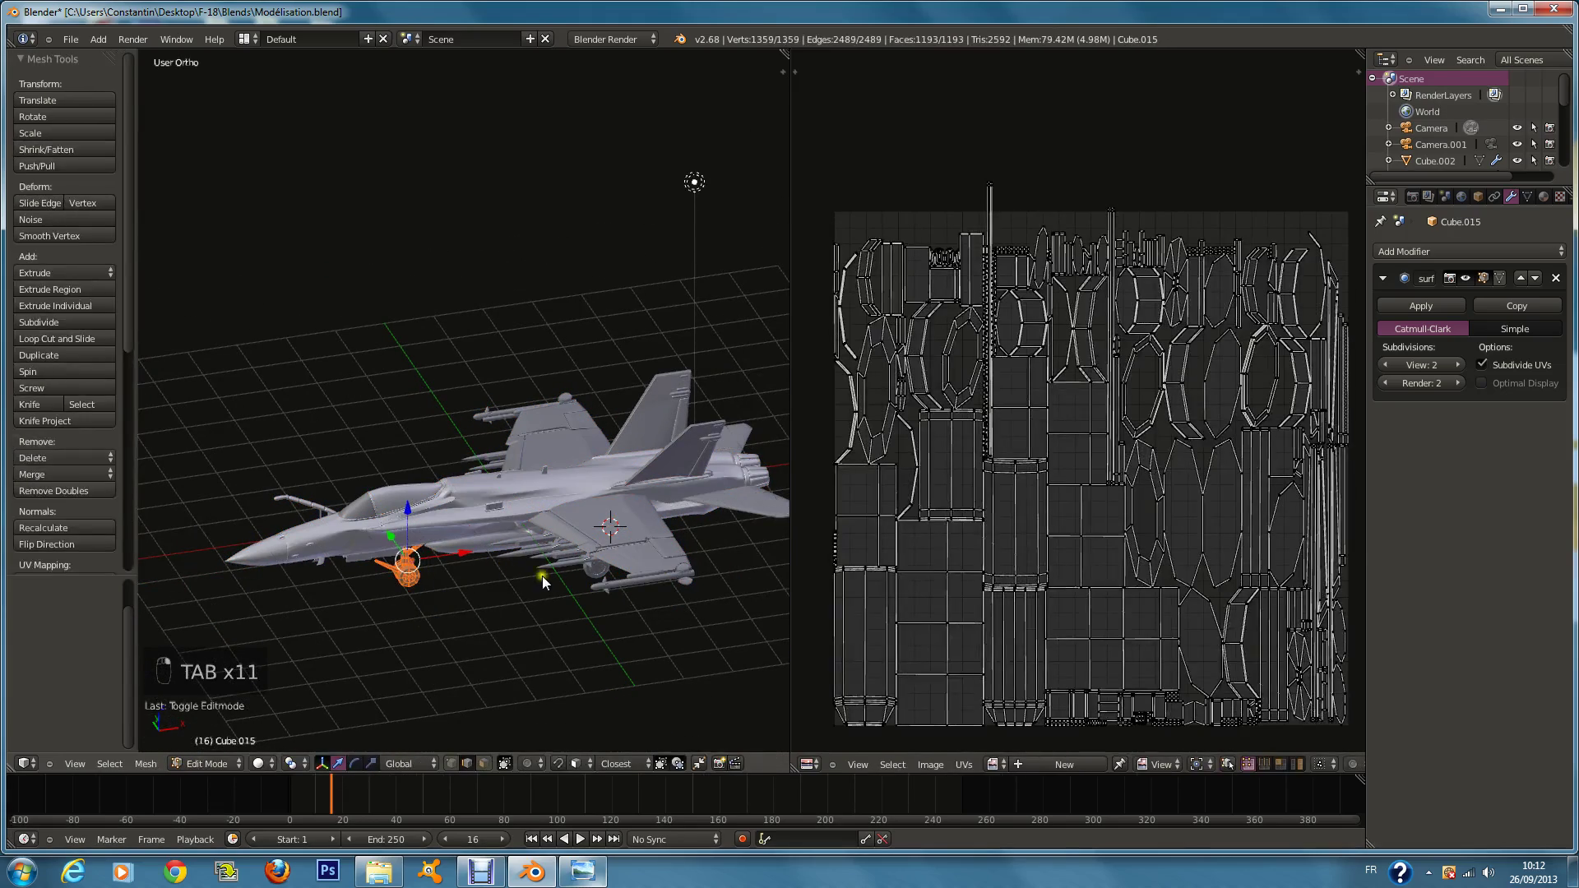
key("Tab")
middle_click_drag(618, 579, 573, 517)
right_click(604, 552)
key("Tab")
key("Tab")
Step: Select the fuselage, open its mesh in Edit Mode and save the file
right_click(573, 517)
scroll(625, 473, "down", 2)
key("ctrl+s")
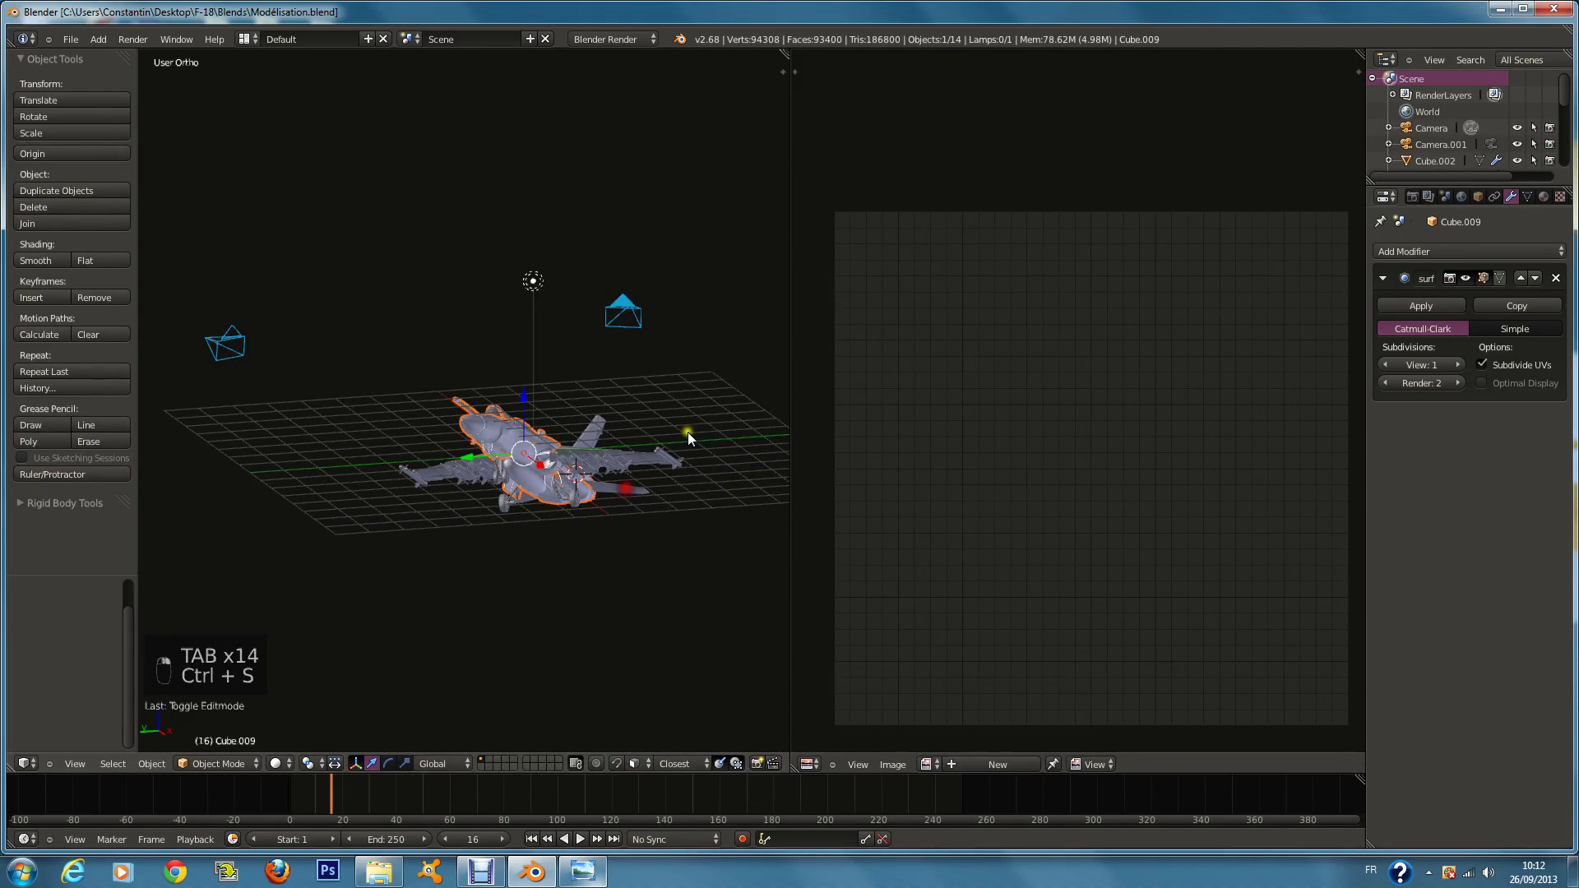
middle_click_drag(718, 242, 709, 284)
key("KP_0")
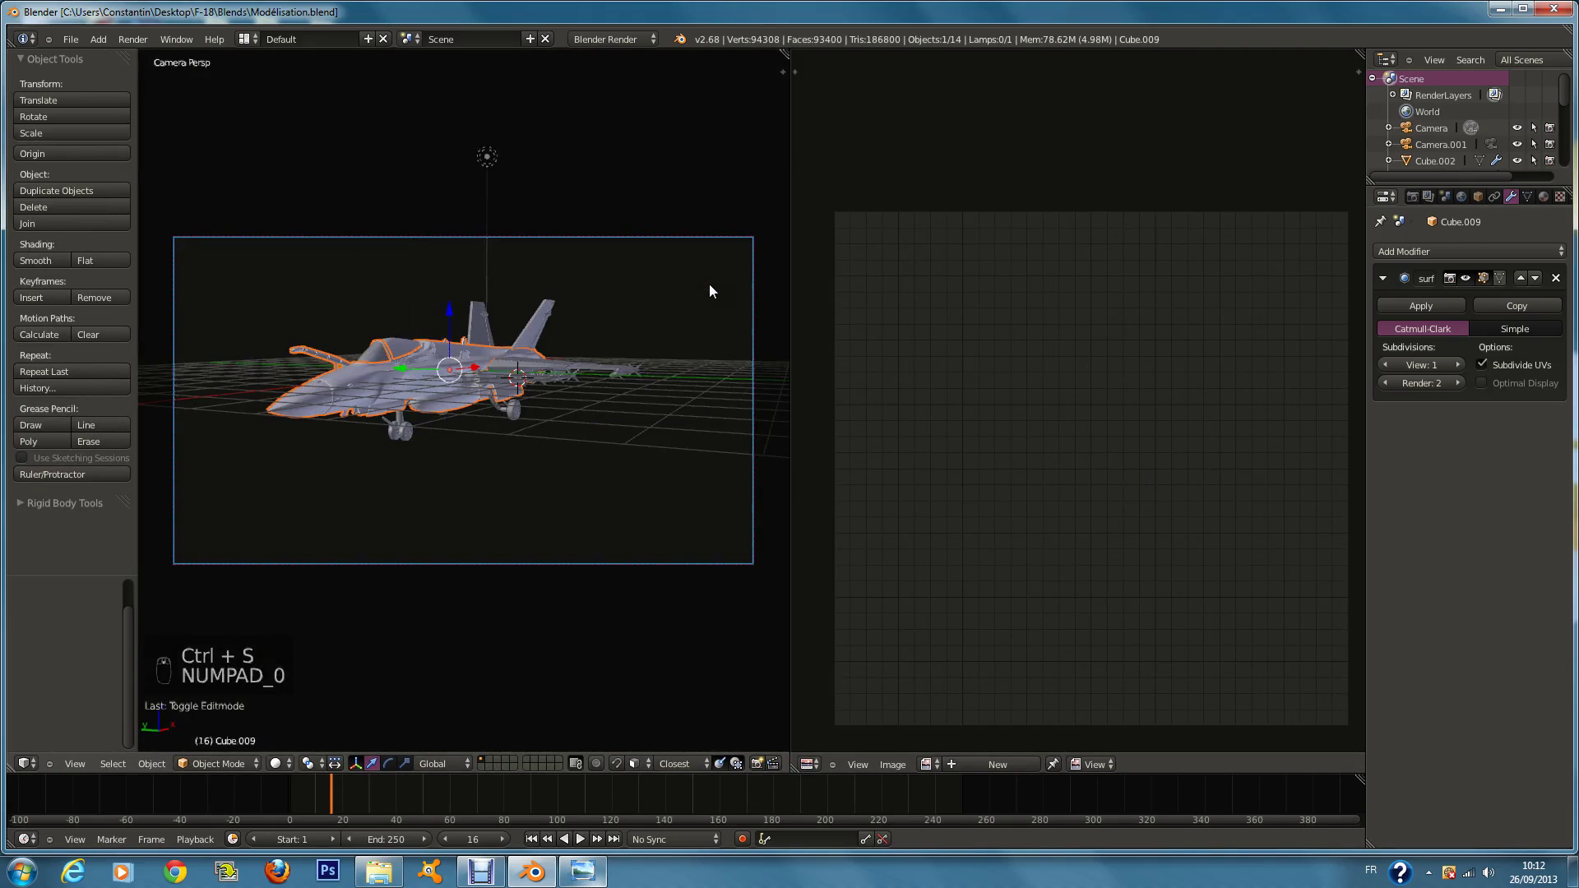
key("KP_Decimal")
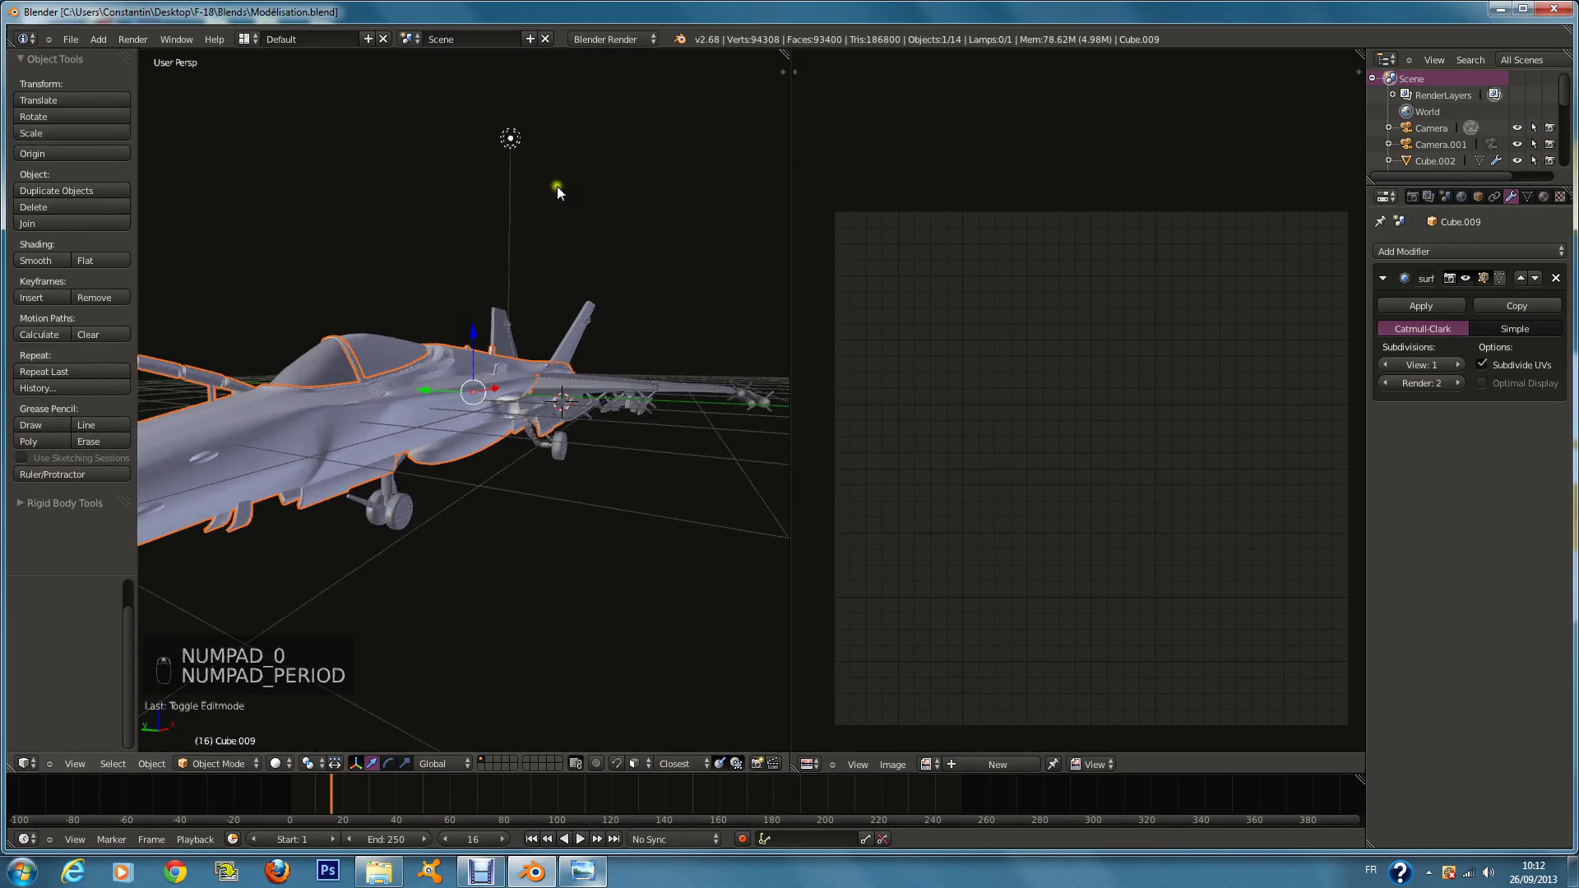
scroll(526, 284, "down", 2)
key("Tab")
key("ctrl+s")
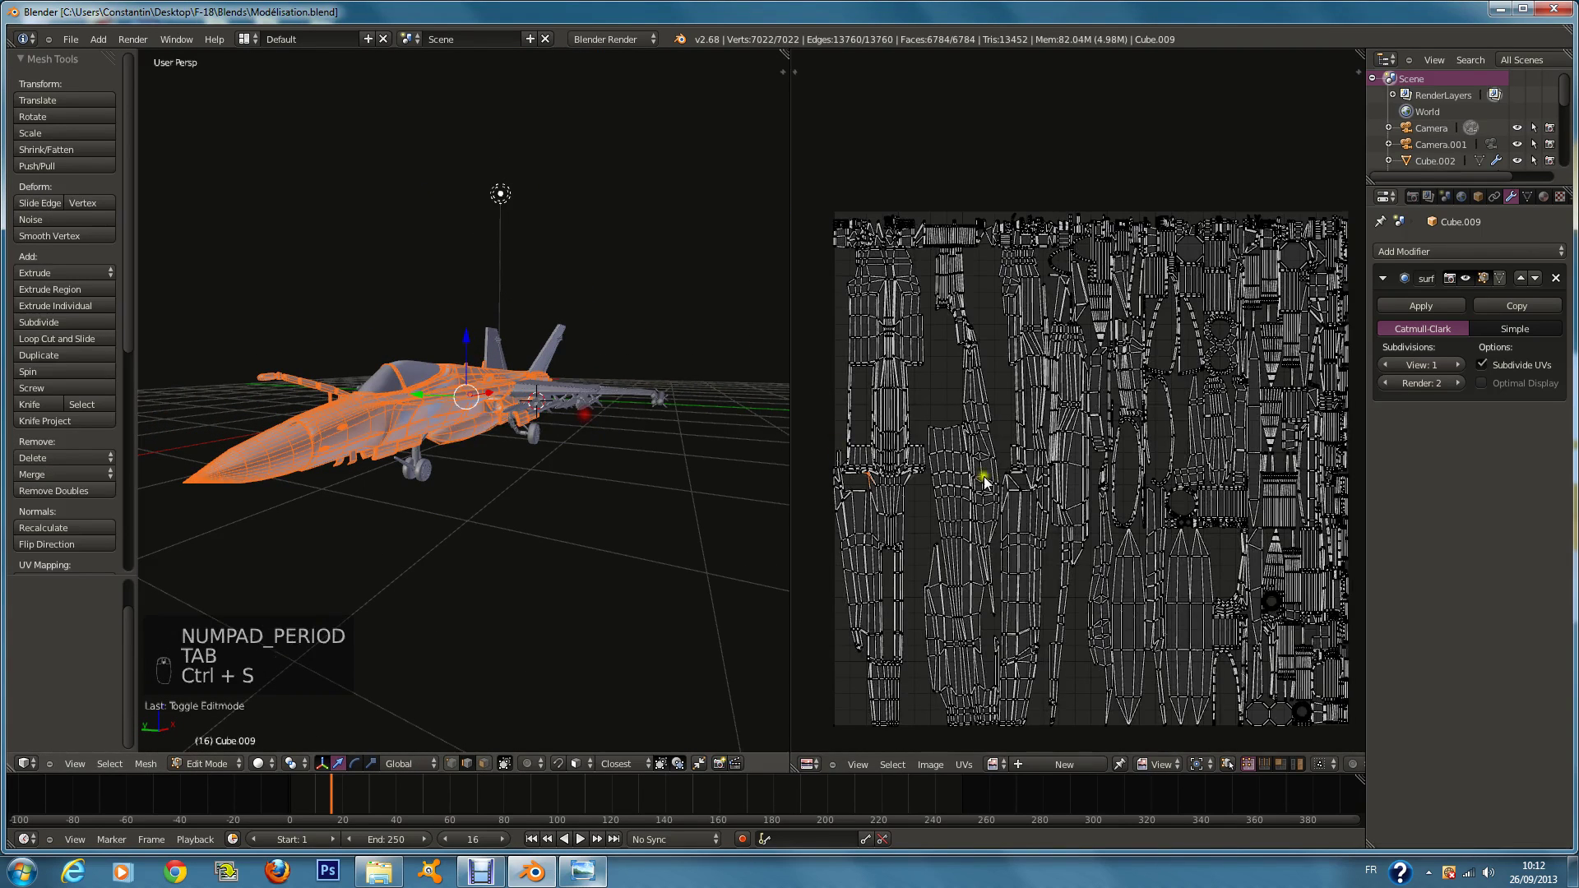
Step: Start a new image for the fuselage UV layout and name it base_F-18
left_click(951, 750)
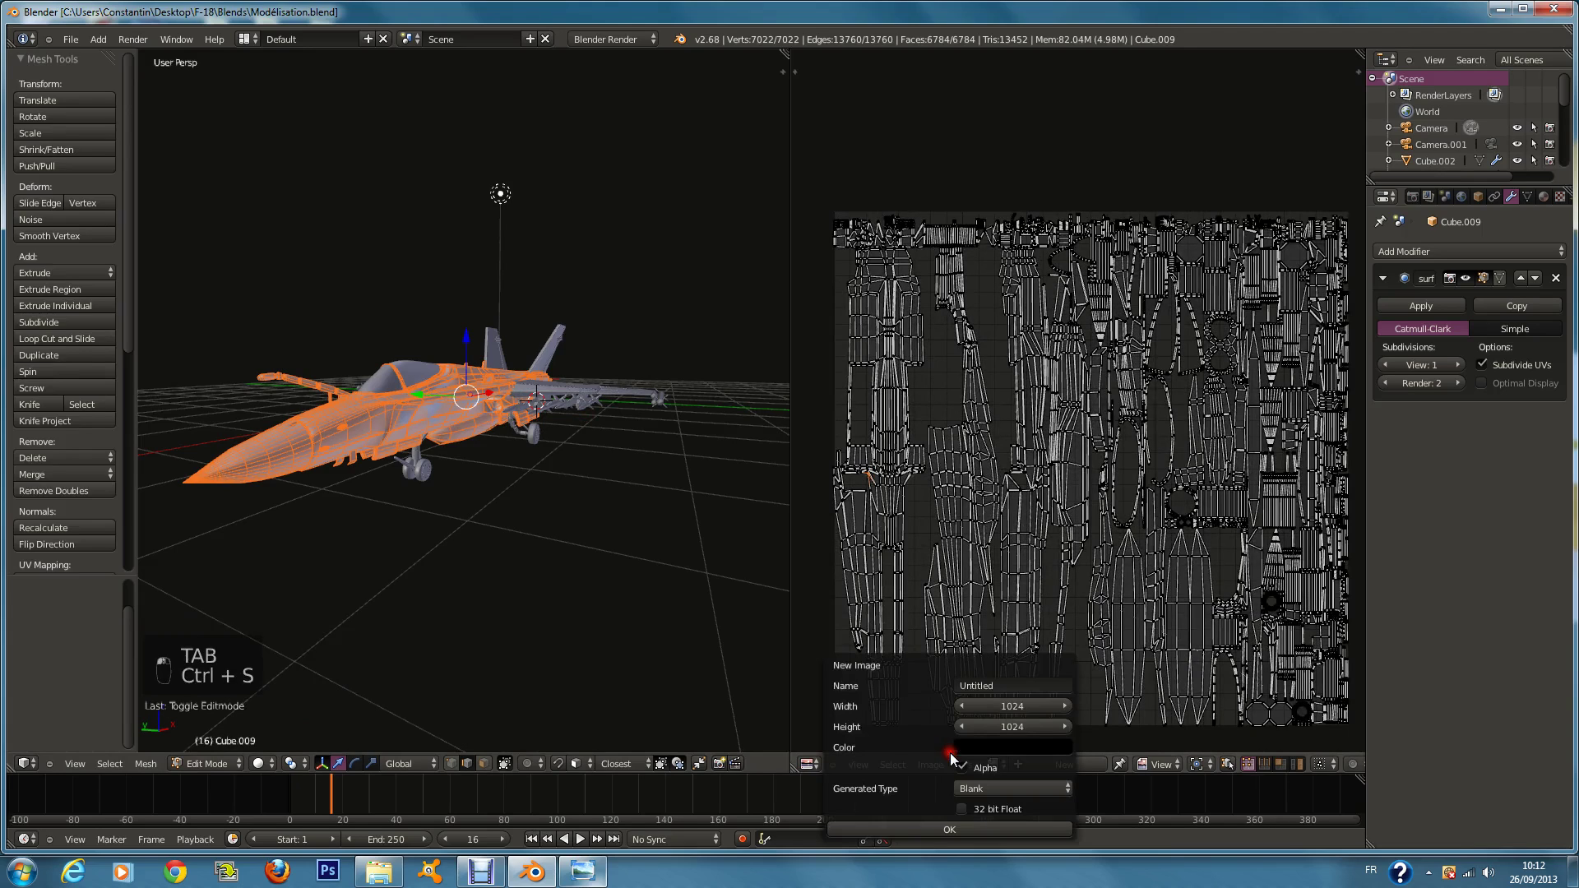
type("Tex")
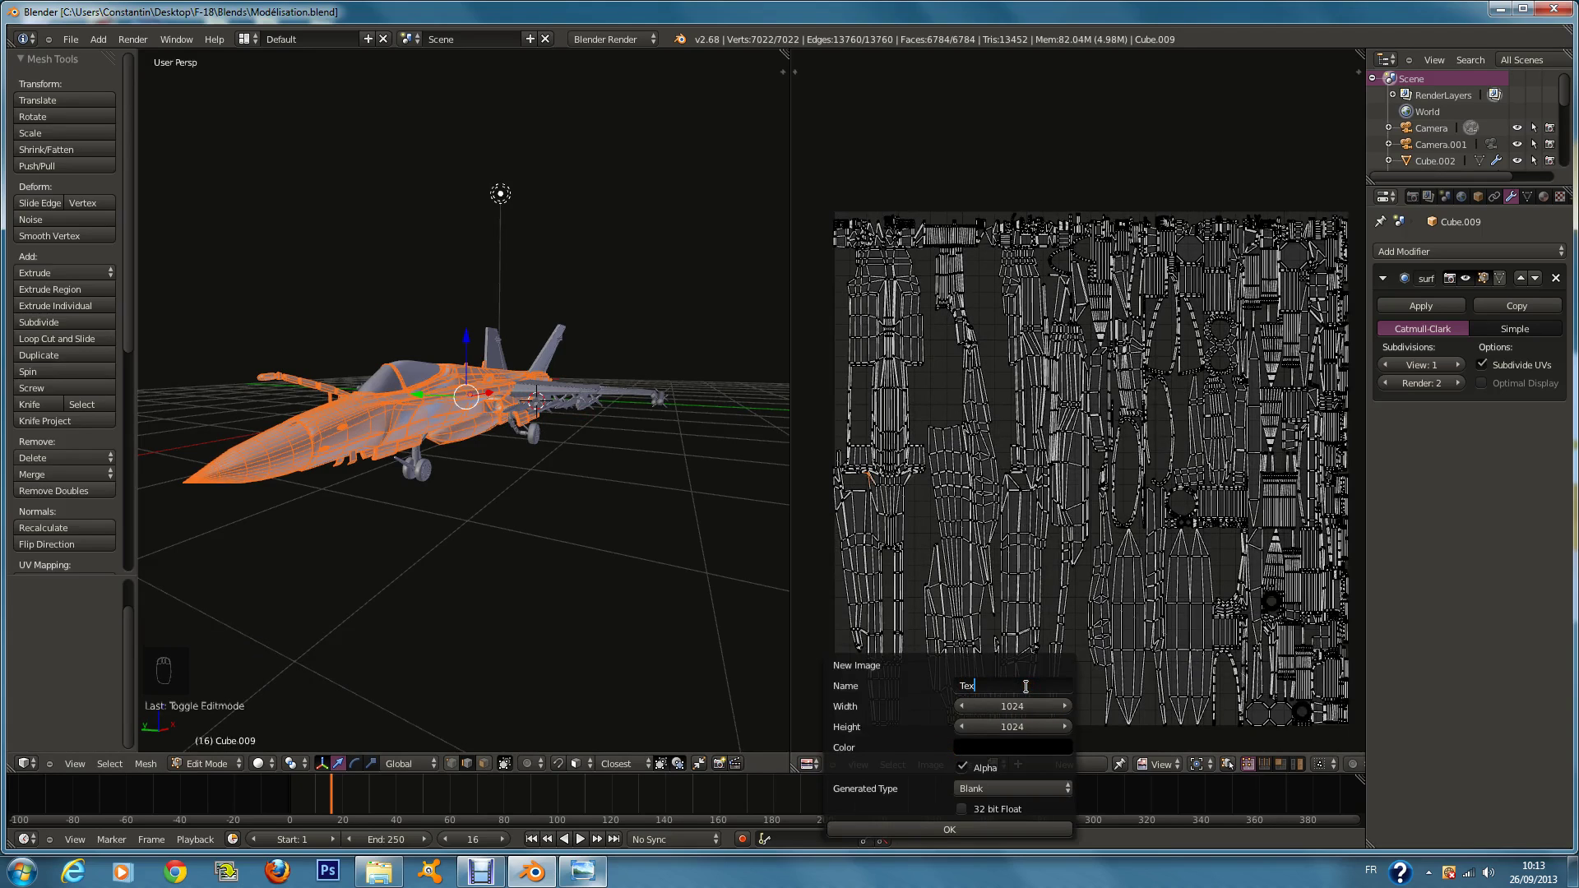
key("BackSpace")
key("BackSpace")
key("BackSpace")
type("base_F-18")
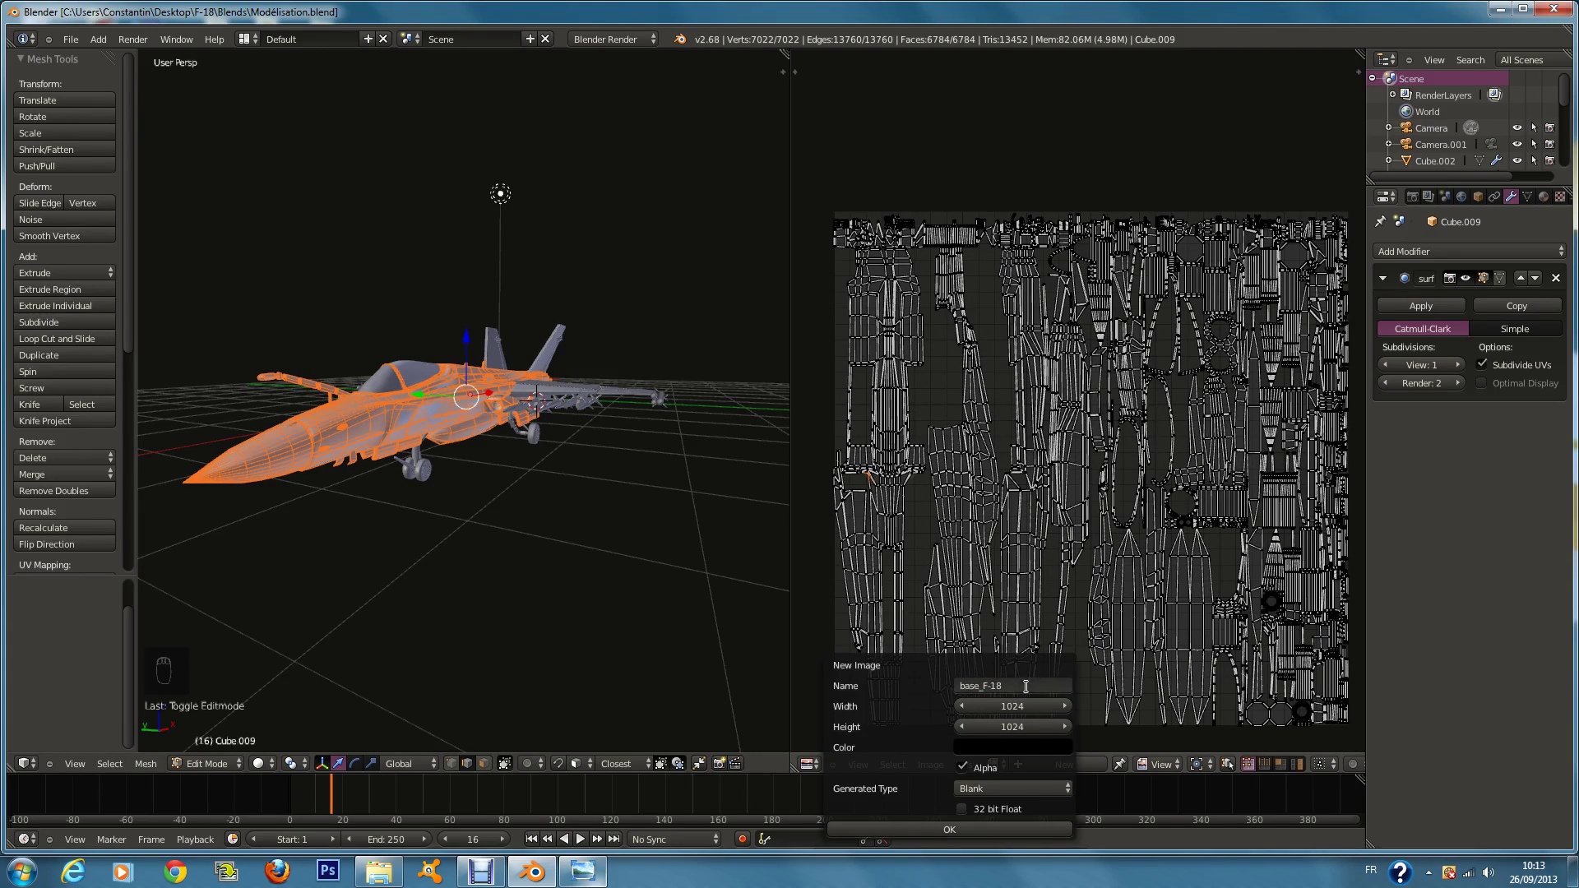
key("Return")
Step: Set both the width and the height of the new image to 4096 pixels
left_click(1010, 706)
type("2048")
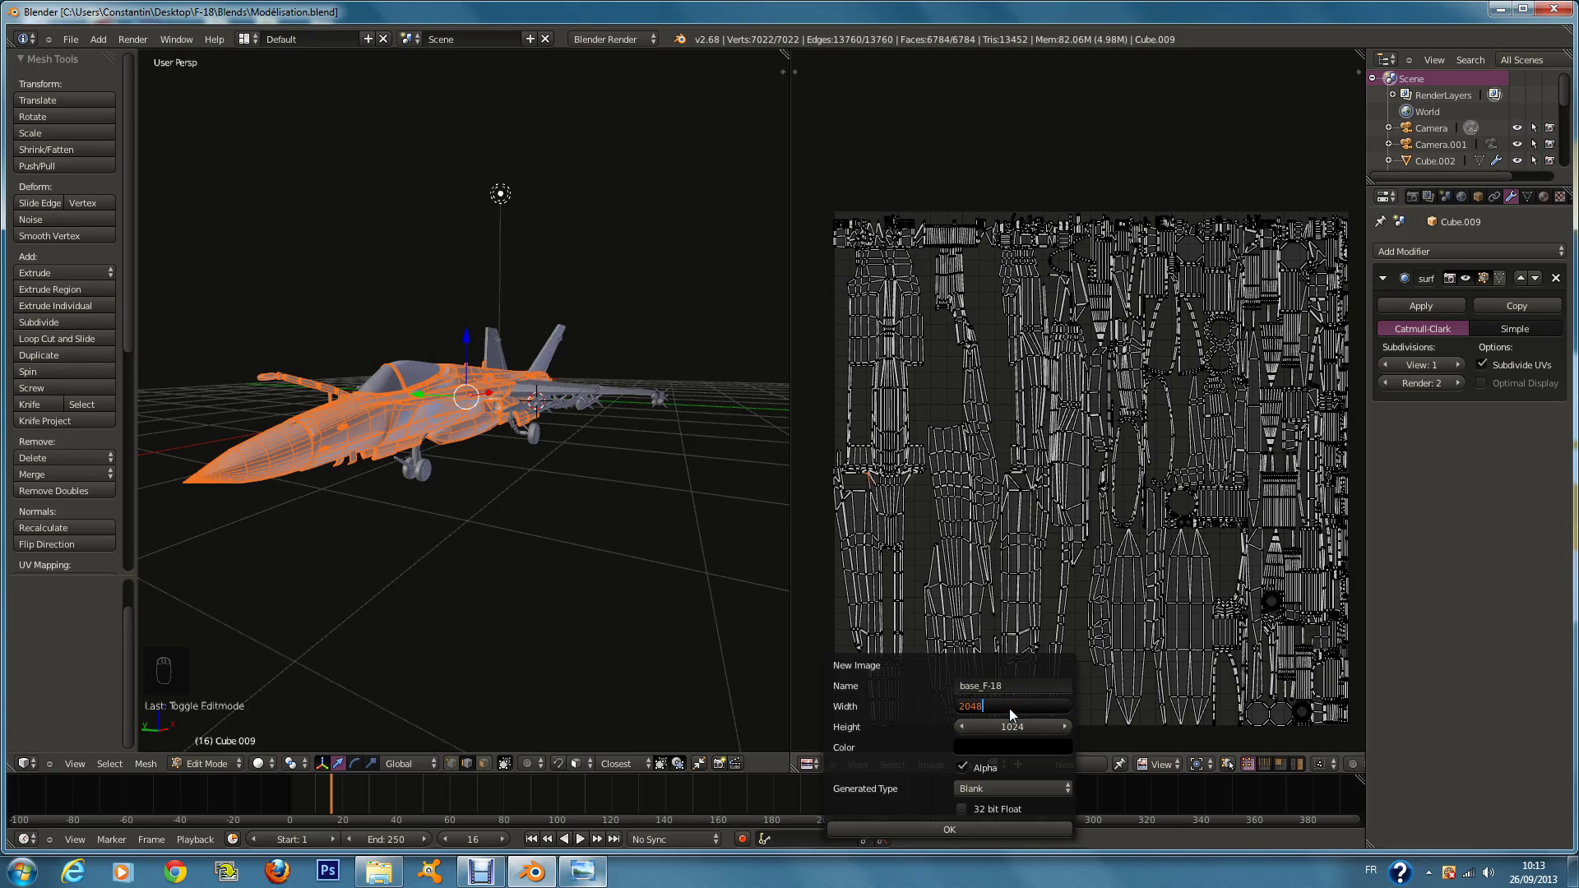
key("Return")
left_click(1011, 708)
type("4096")
key("Return")
key("ctrl+c")
key("ctrl+v")
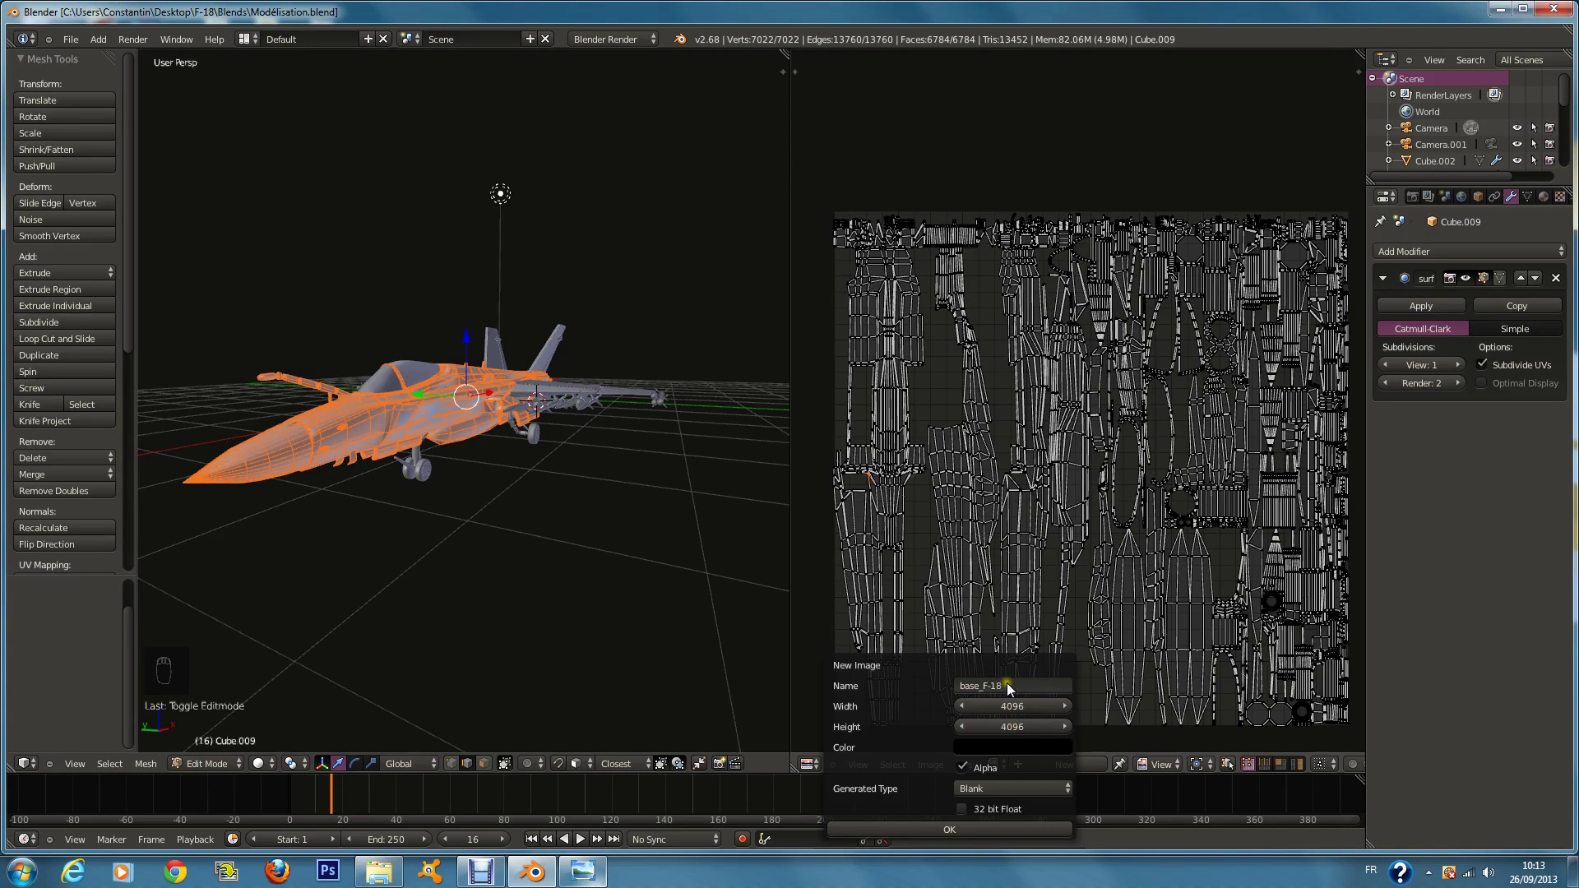
Step: Extend the new image's name to base_F-18_AO and create the blank image
left_click(1013, 687)
left_click(1013, 687)
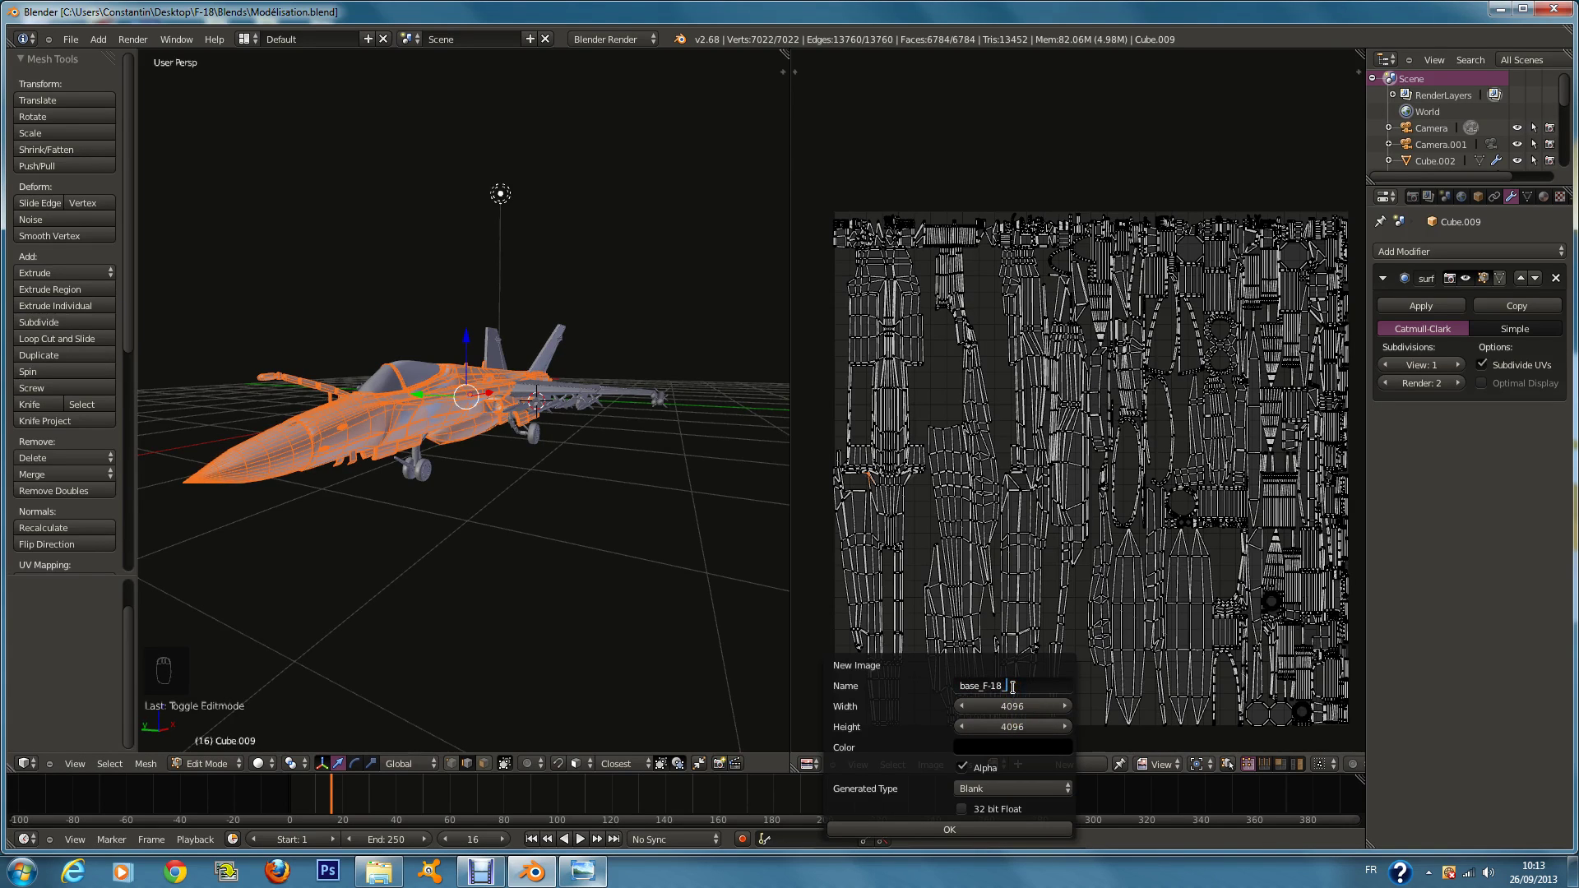
type("AO")
key("Return")
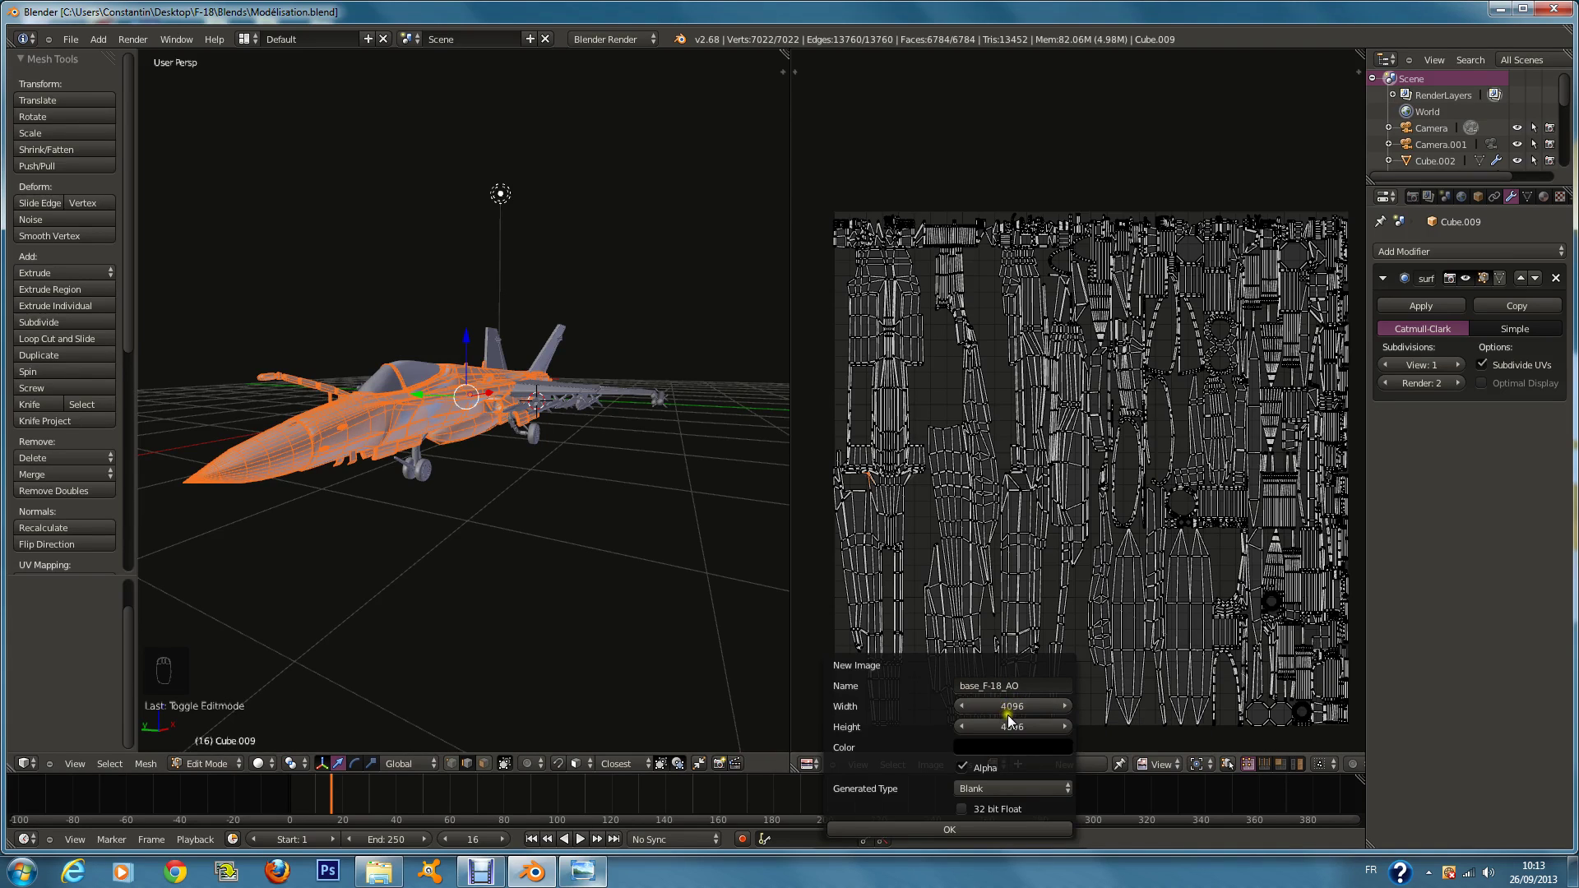
left_click(1030, 830)
scroll(1102, 535, "down", 4)
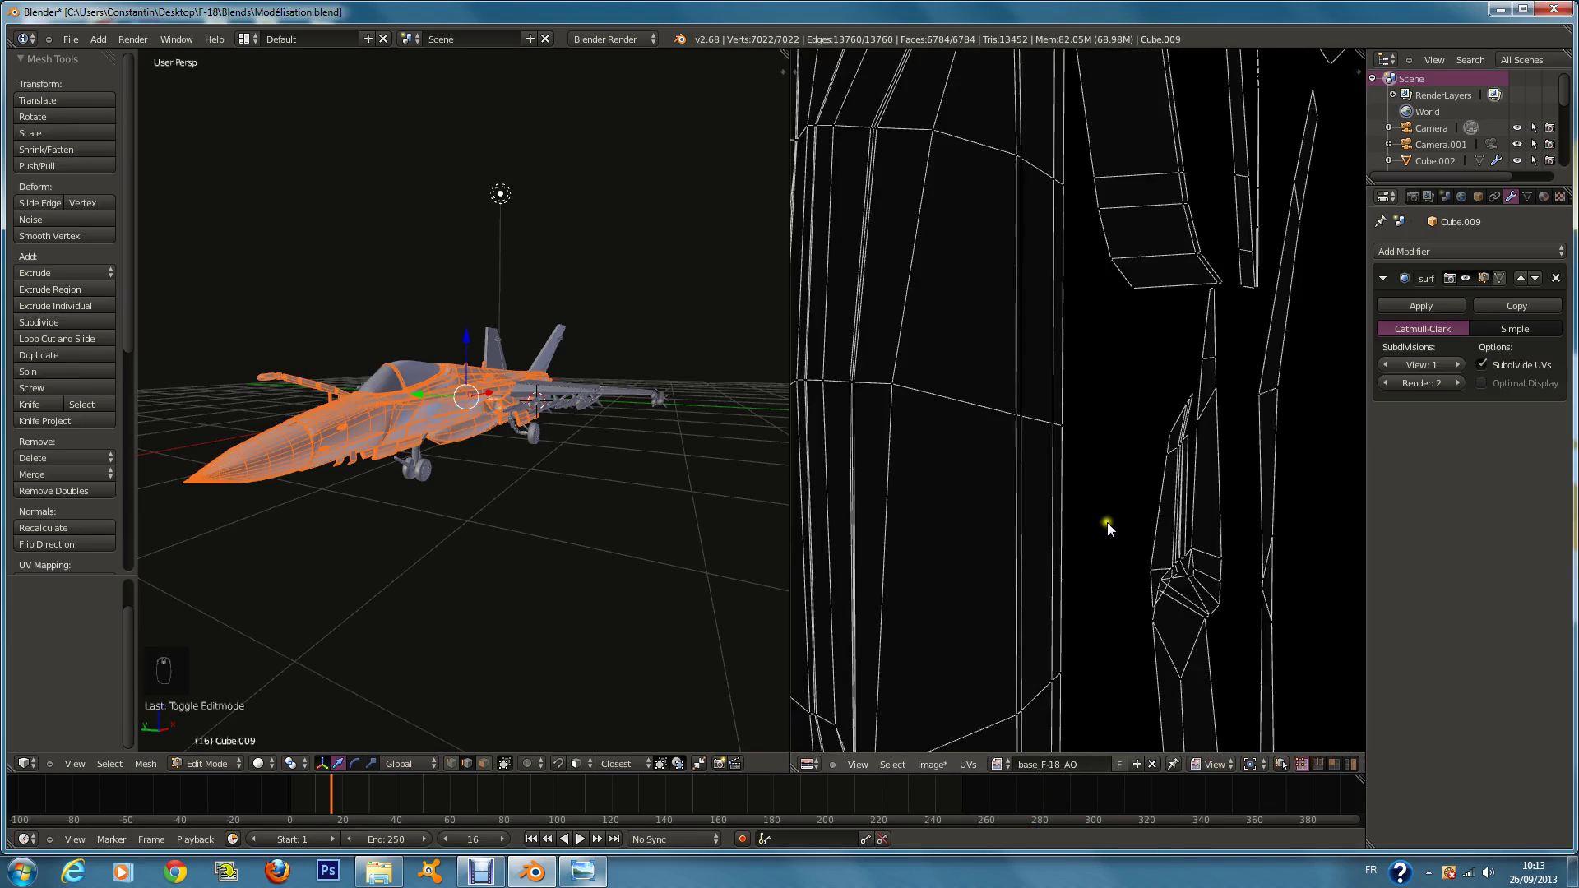
scroll(1111, 526, "down", 6)
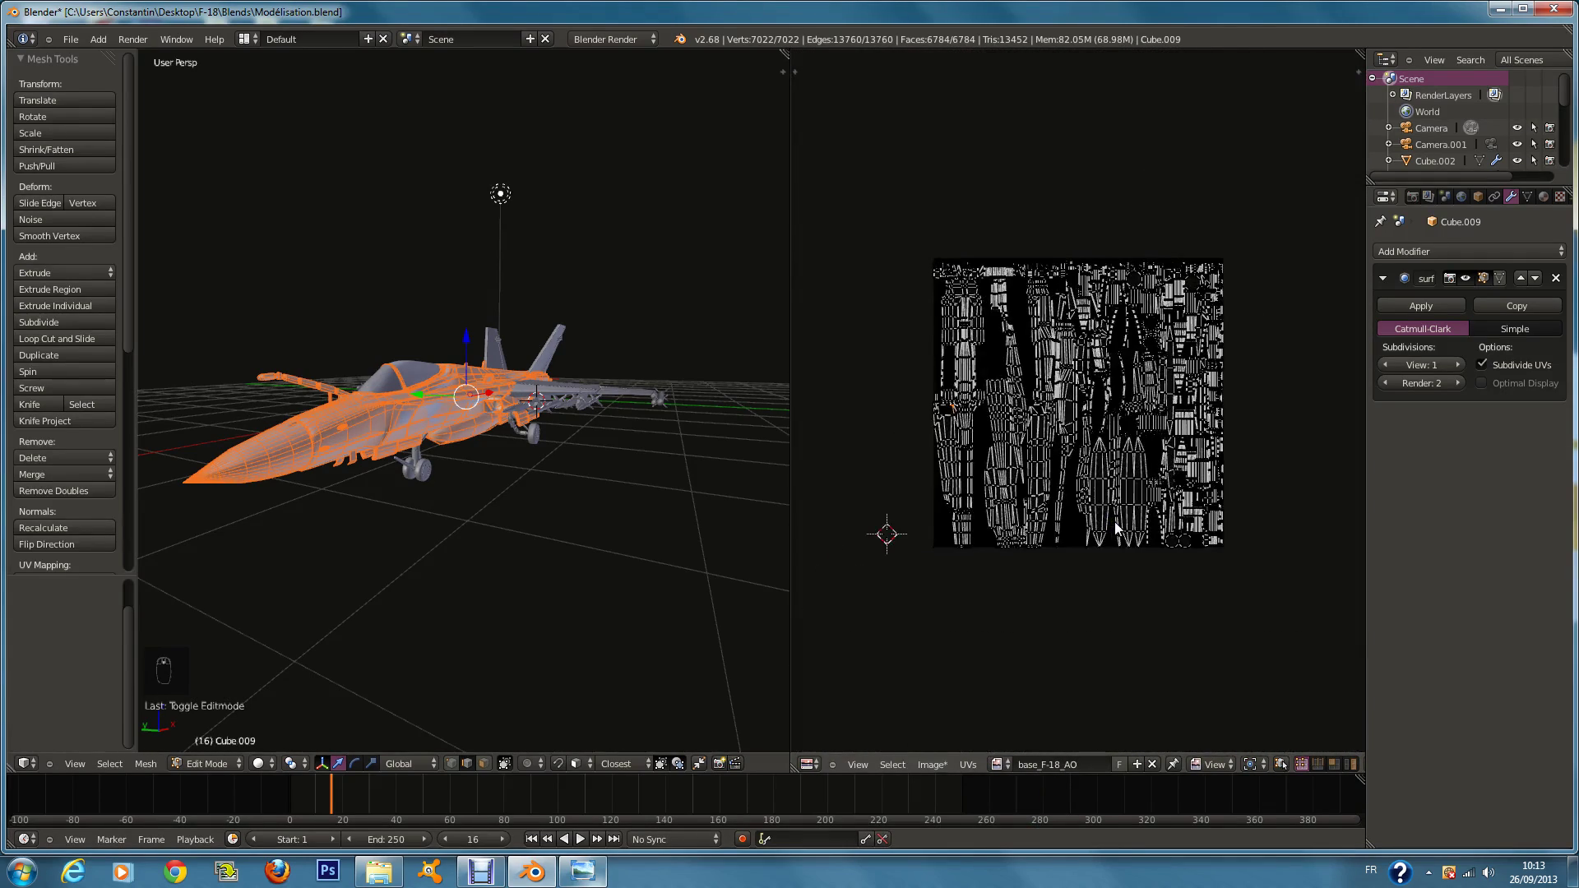
Step: Save the file and set the render bake mode to Ambient Occlusion
key("ctrl+s")
left_click(1117, 525)
left_click(1412, 197)
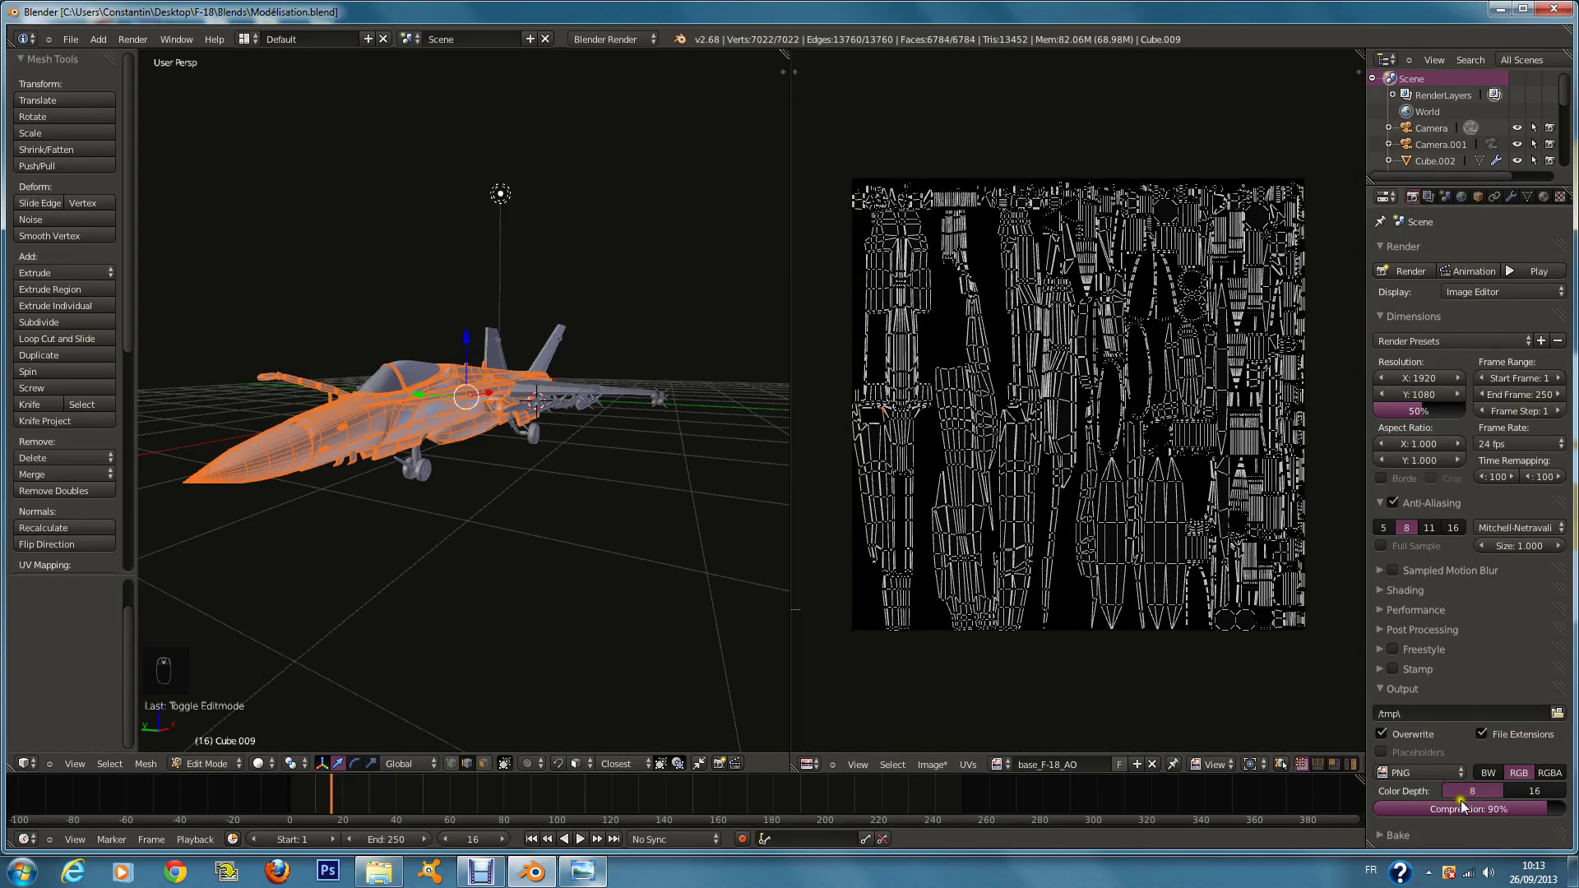
left_click(1448, 689)
left_click(1449, 708)
left_click(1472, 752)
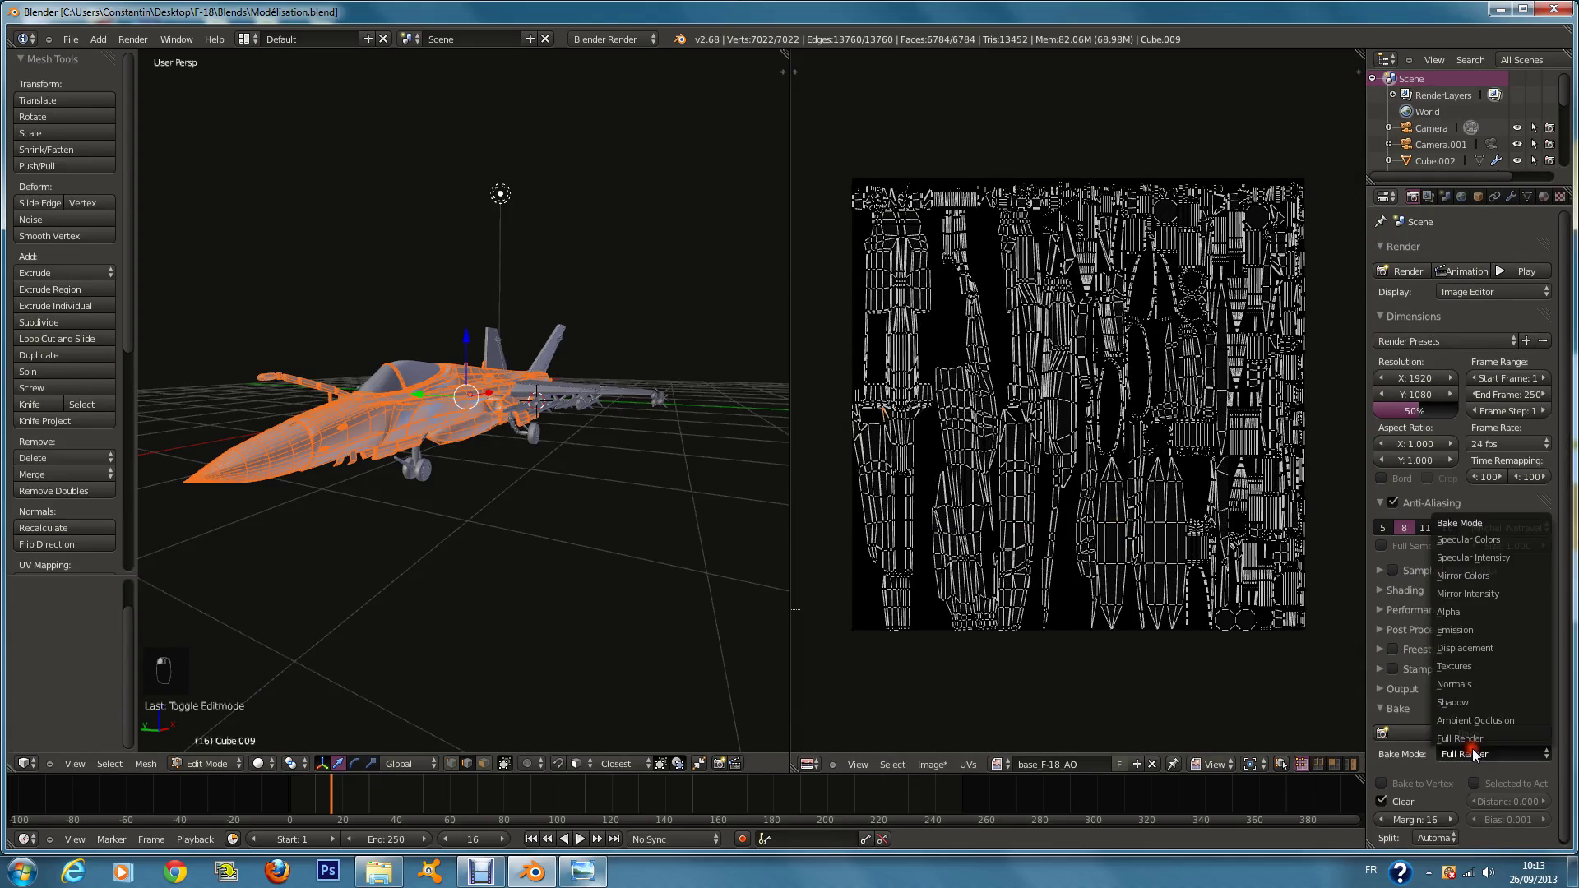
left_click(1481, 719)
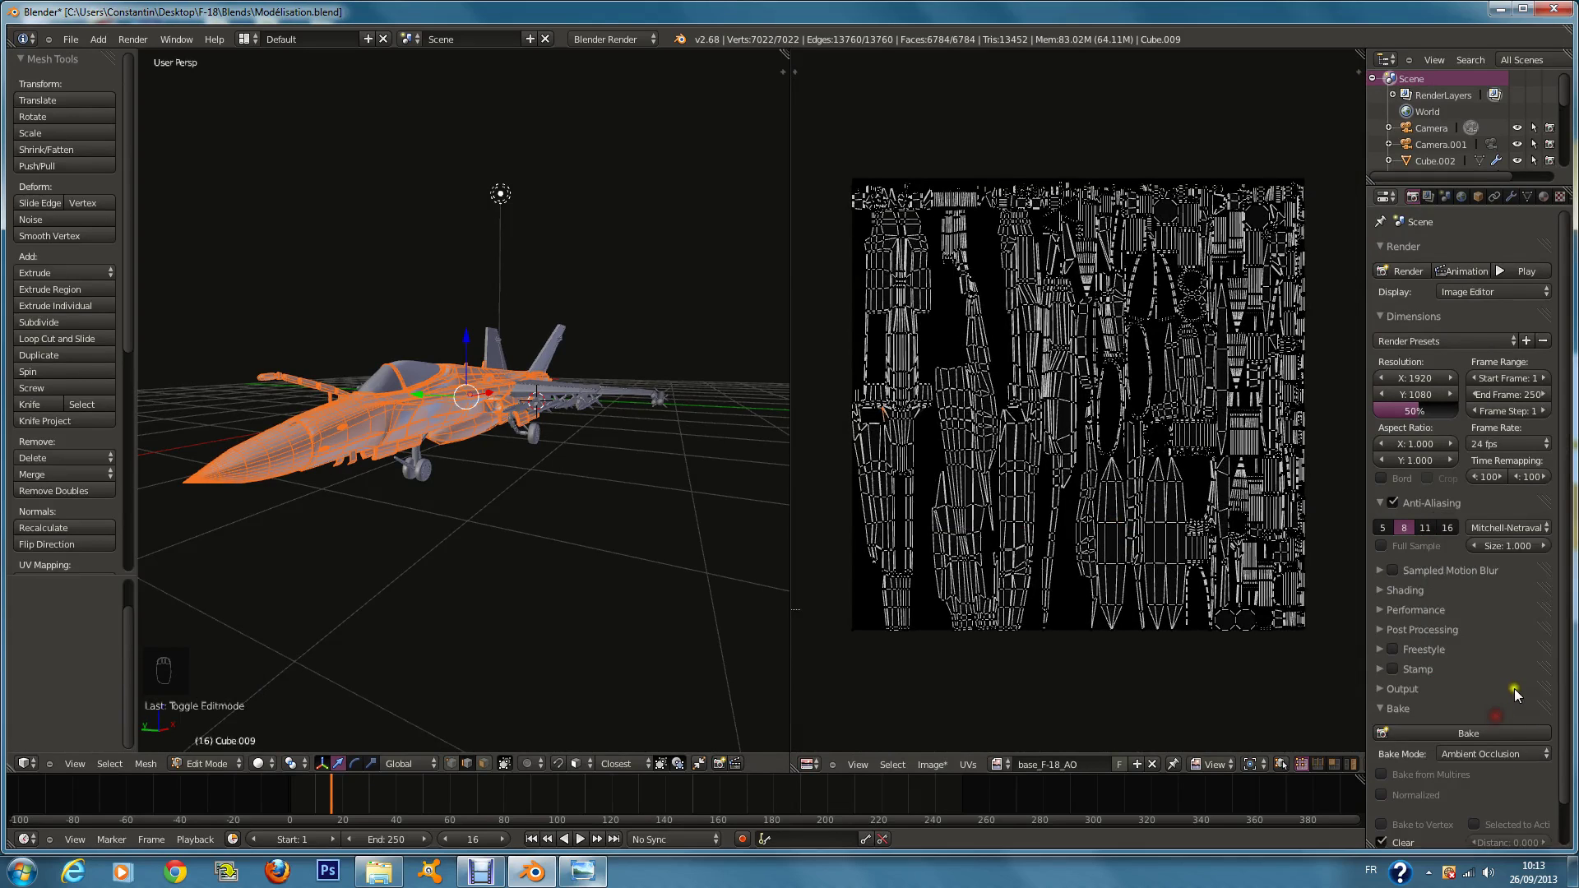
Step: Enable Normalized for the bake and turn on the world's ambient occlusion with Multiply blending
scroll(1497, 765, "down", 2)
left_click(1383, 751)
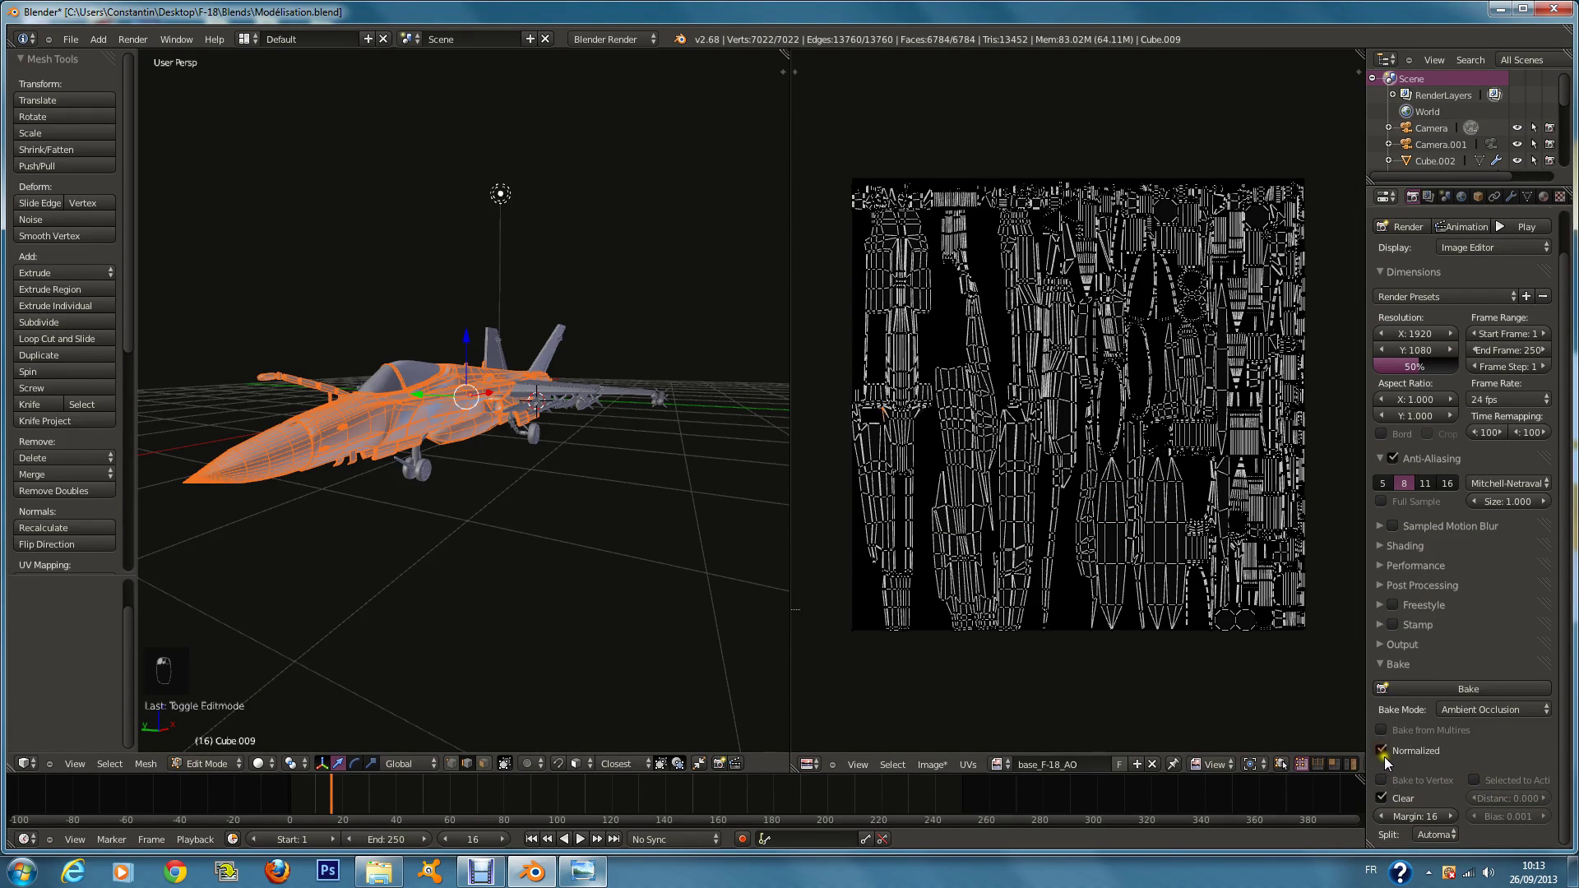
left_click(1462, 198)
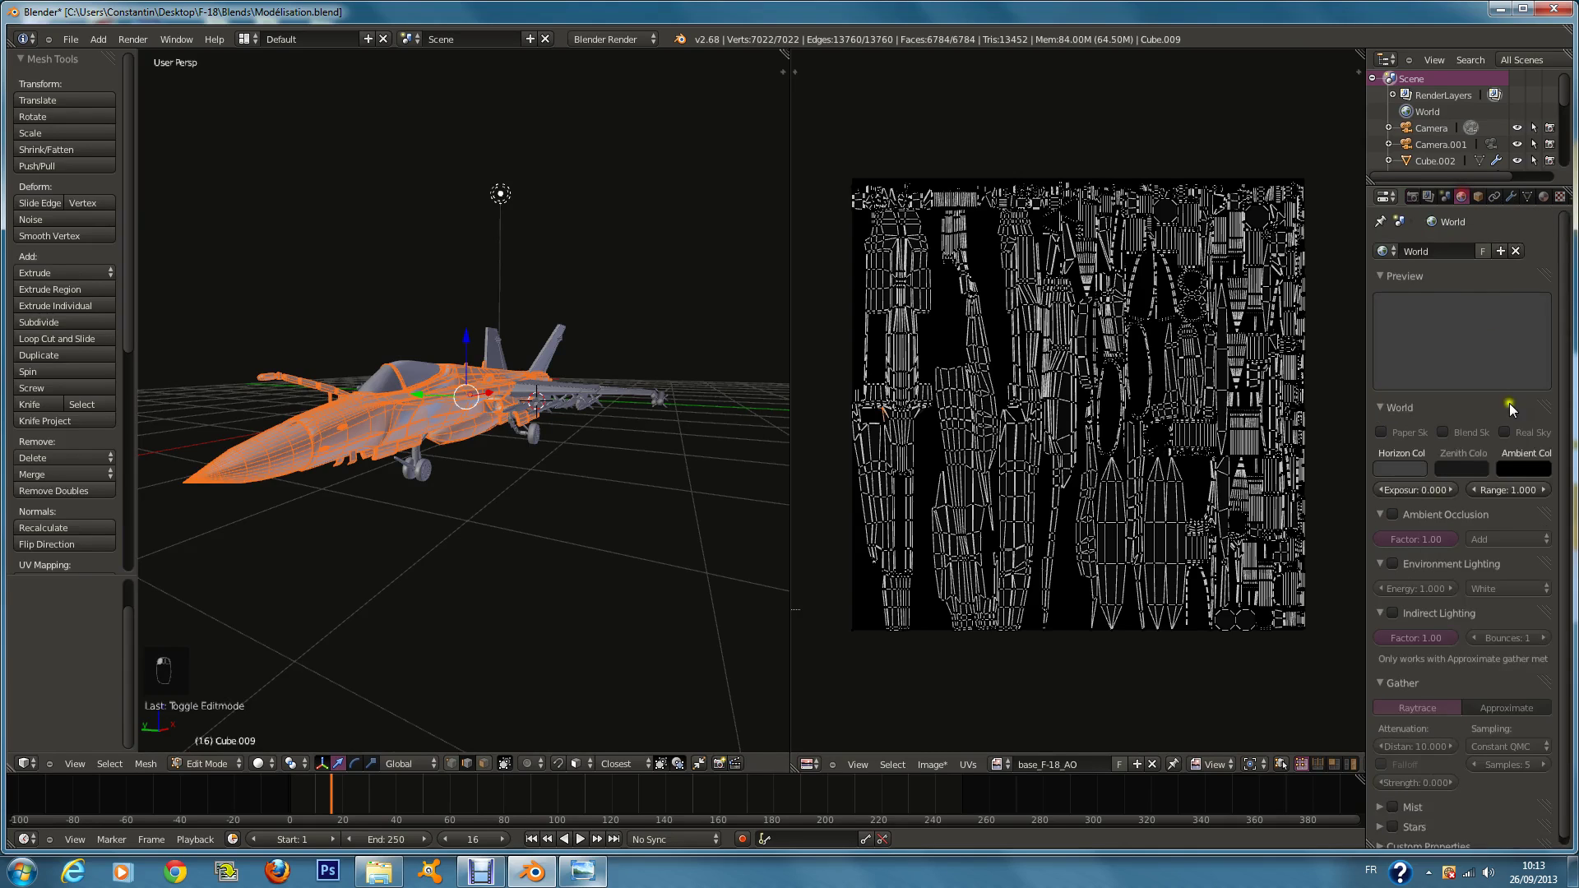
left_click(1392, 514)
left_click(1523, 541)
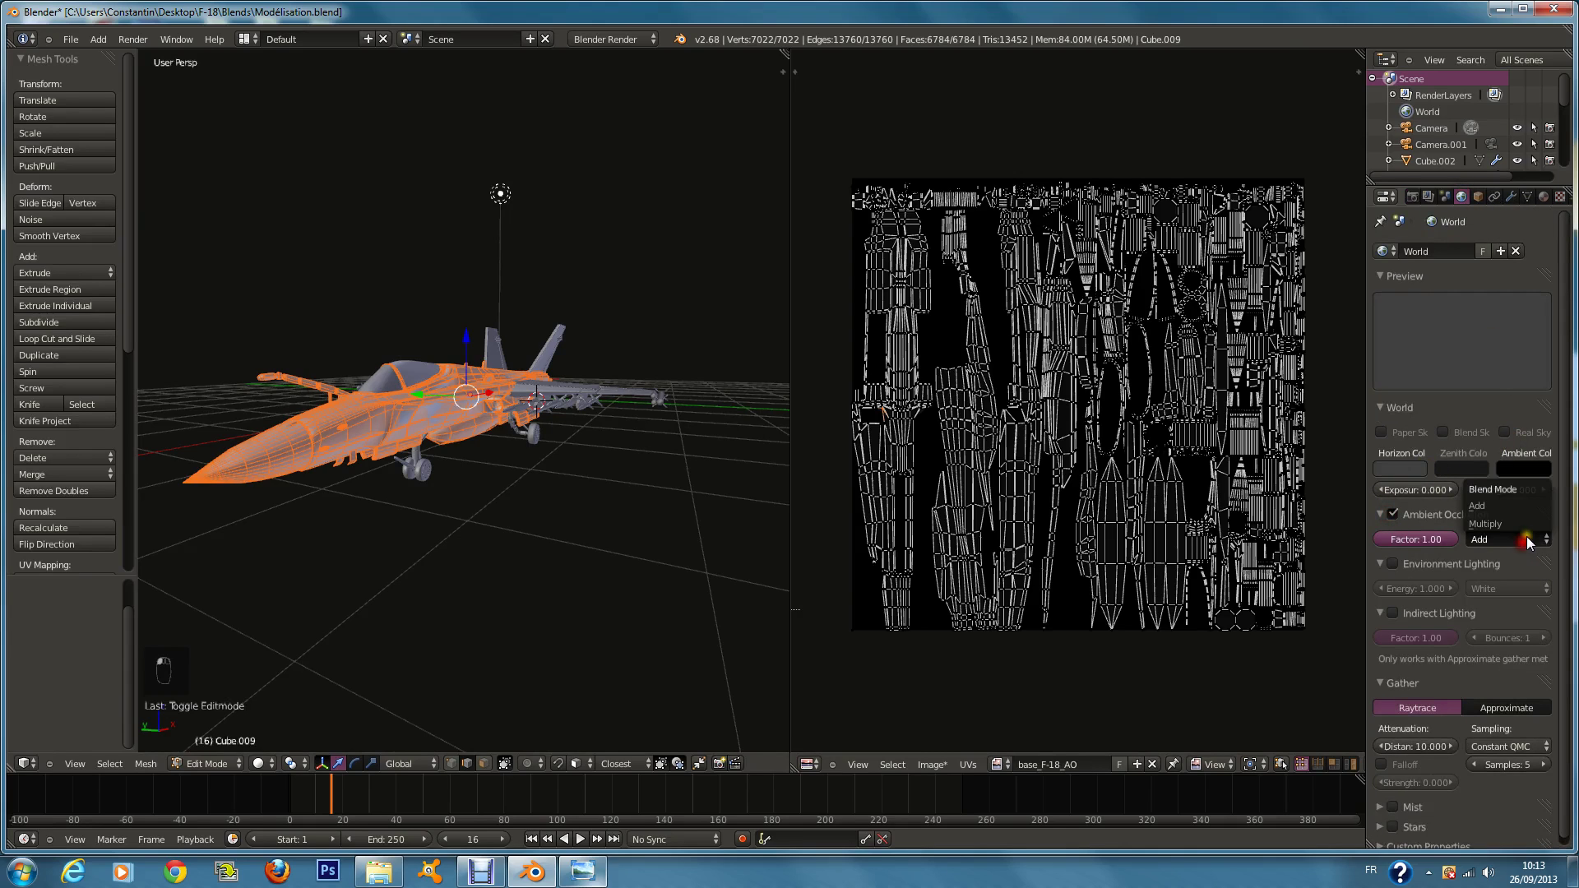
left_click(1528, 524)
Step: Turn on falloff for the world's gather attenuation with a strength of 0.3 and a distance of 1
scroll(1493, 415, "down", 1)
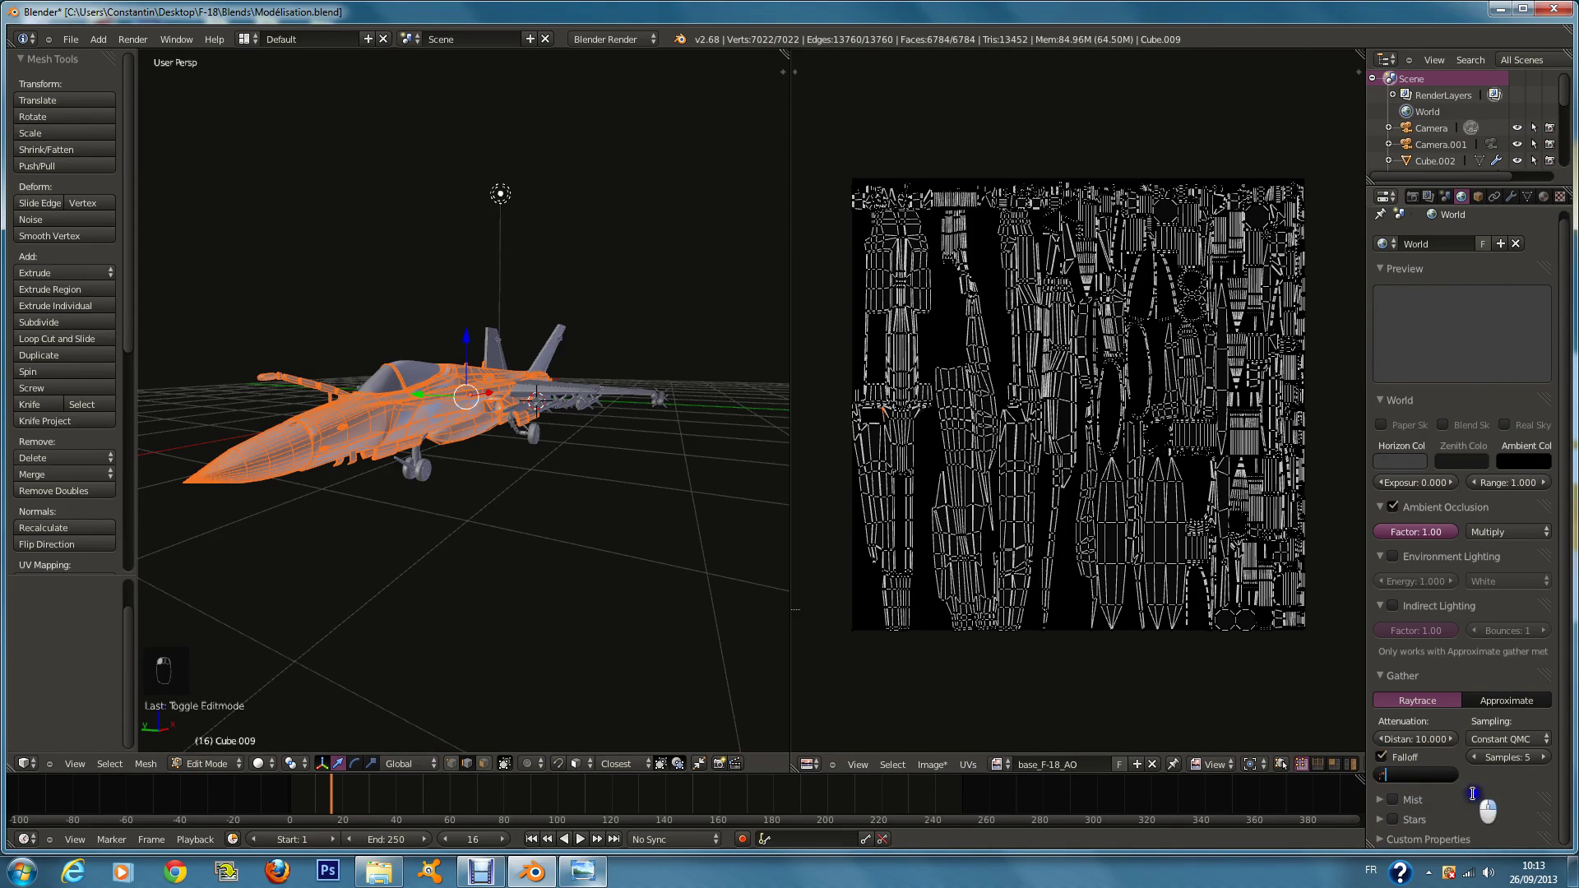
left_click(1421, 776)
type("0.3")
key("Return")
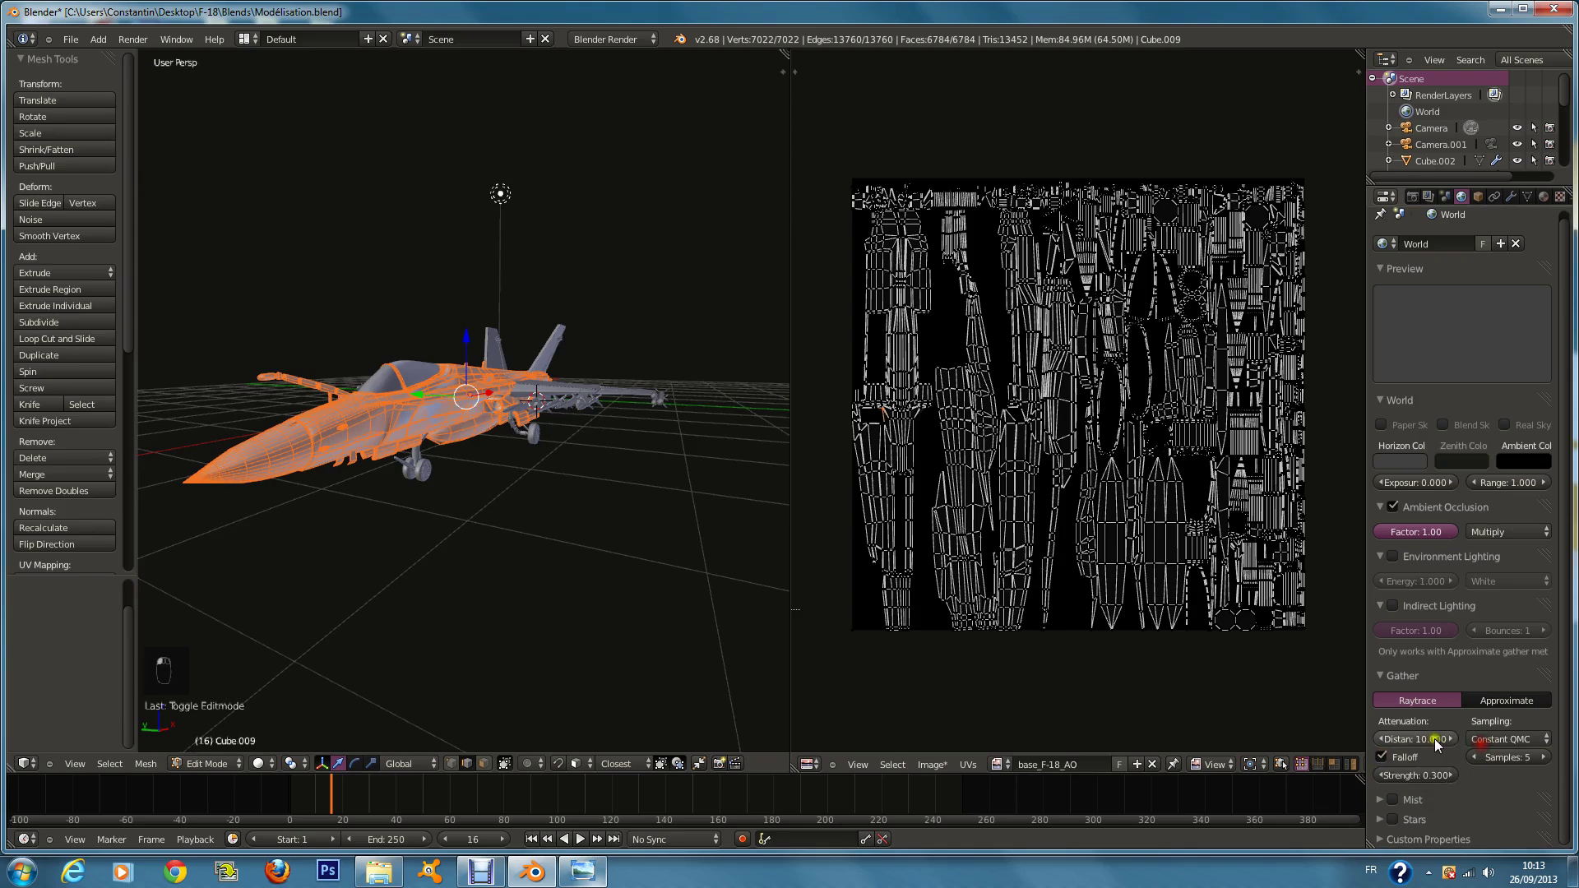
left_click(1427, 739)
type("1")
key("Return")
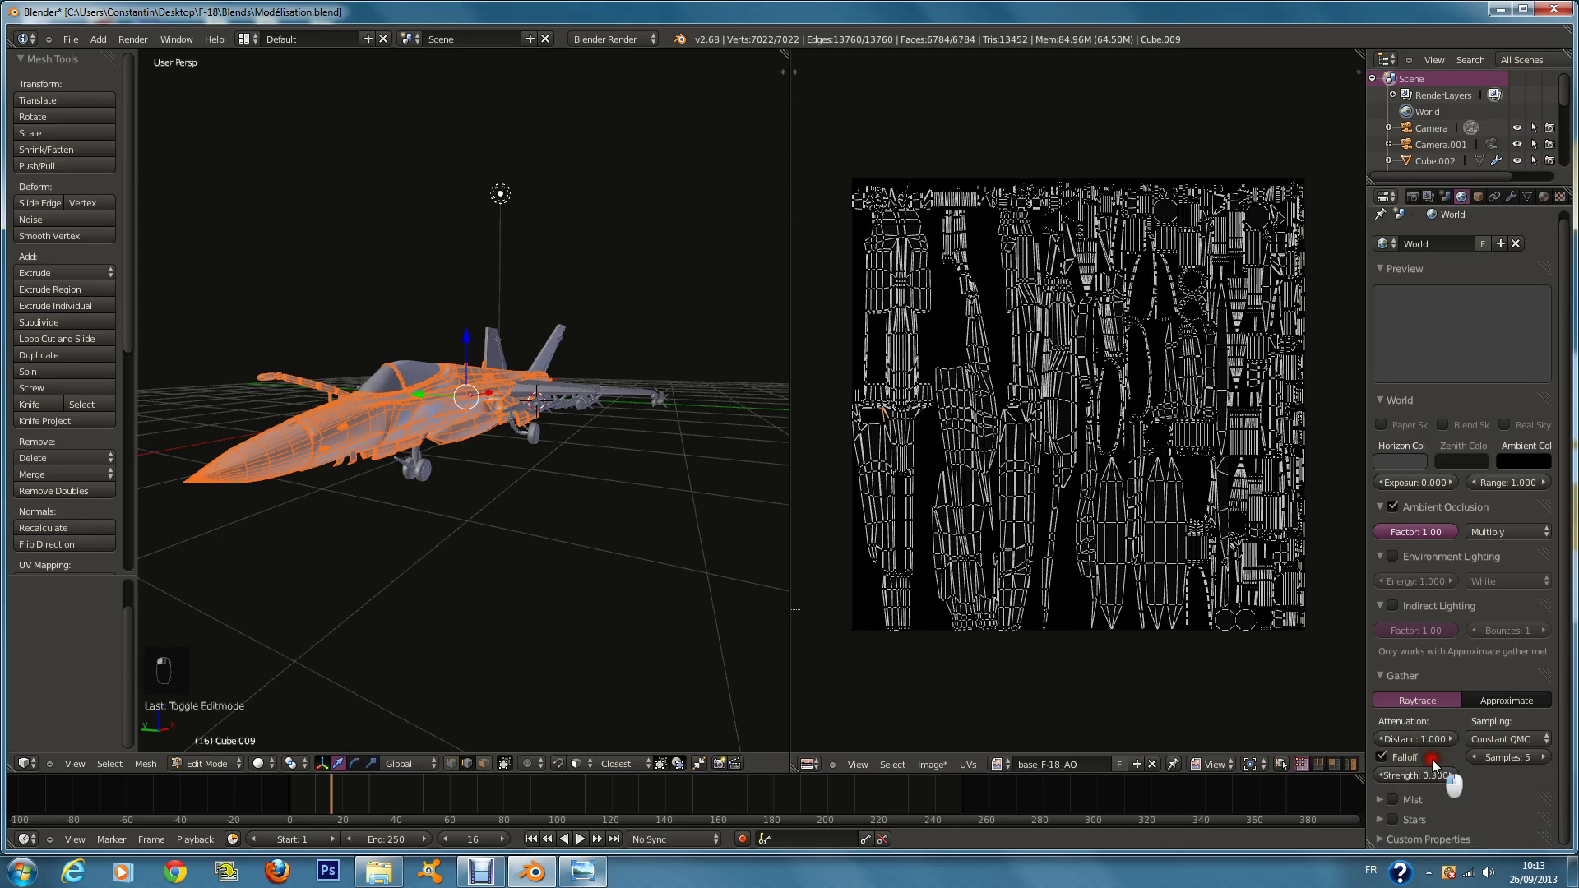
Step: Set the gather sampling to Adaptive QMC with 24 samples and save the file
left_click(1520, 739)
left_click(1513, 712)
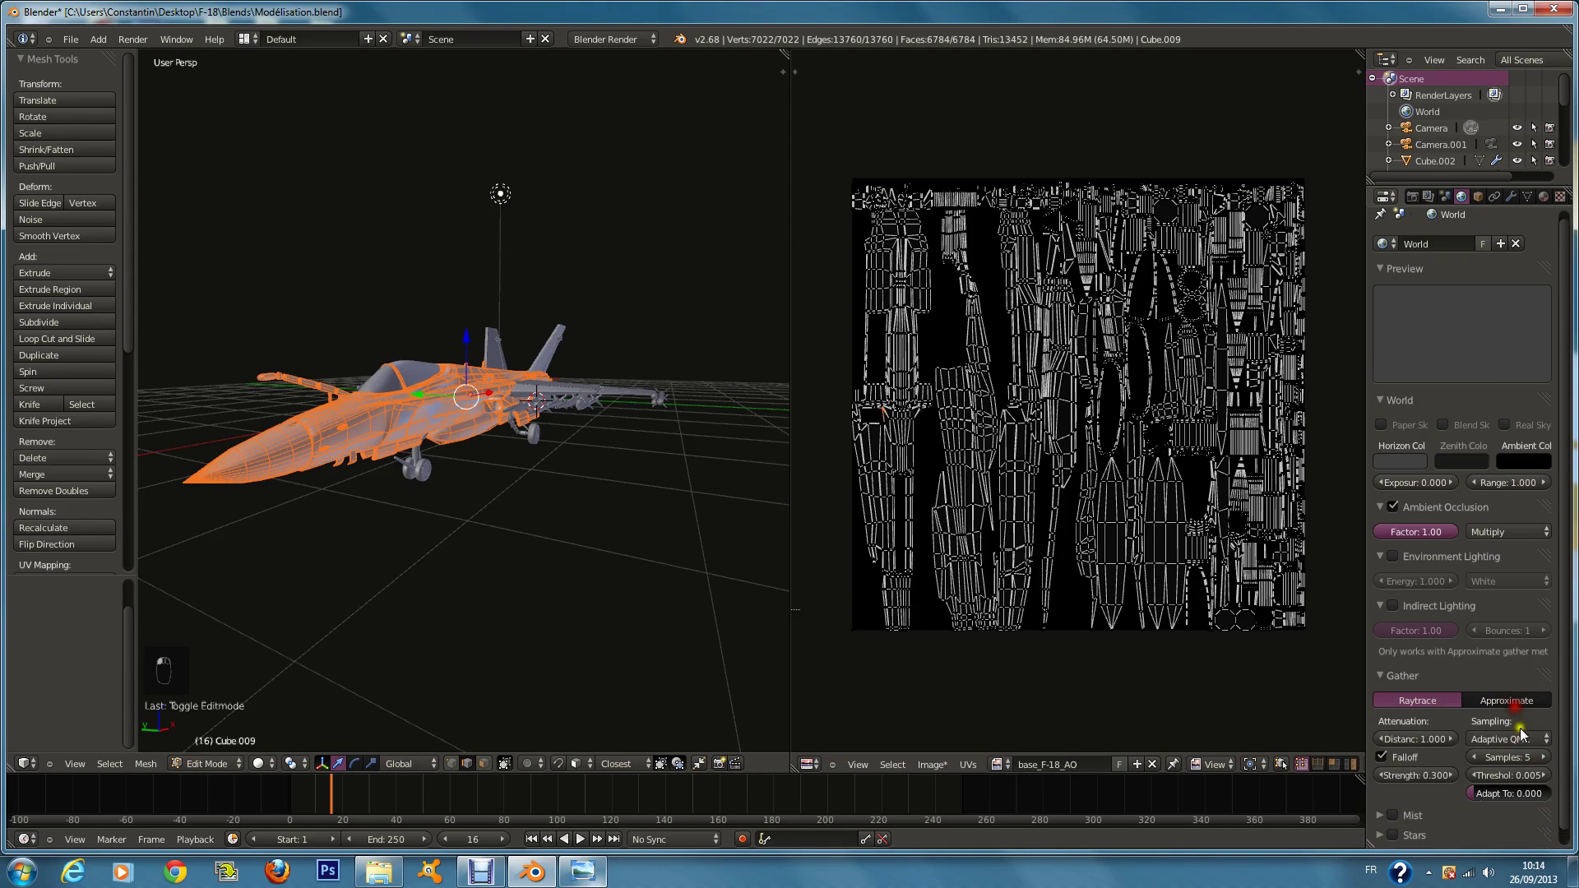
left_click(1514, 758)
type("2")
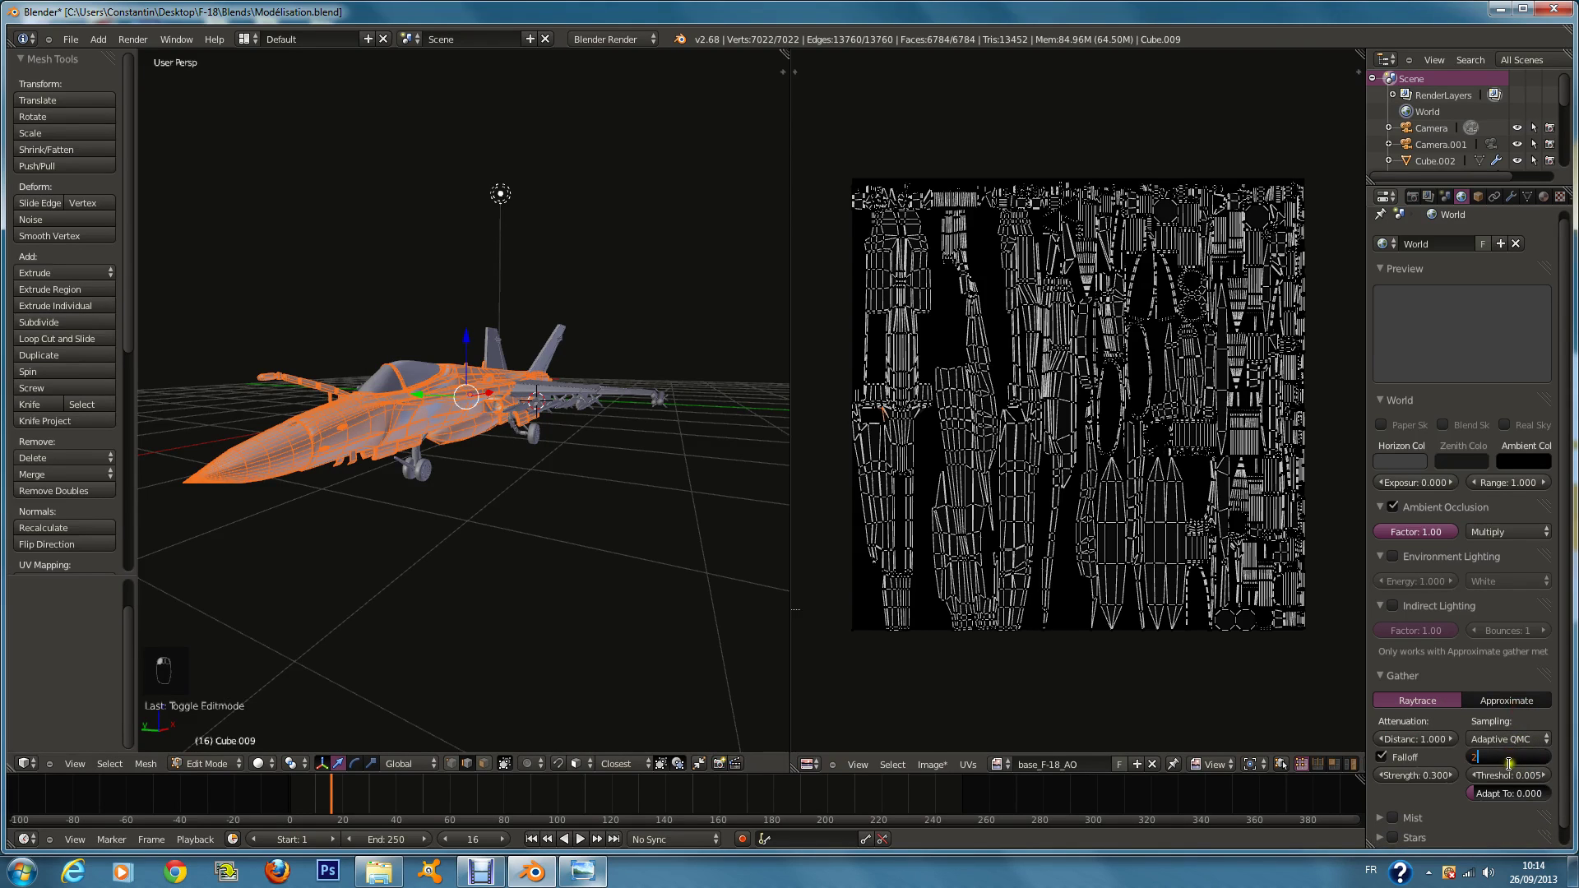
type("4")
key("Return")
key("ctrl+s")
Step: Save the file again from object mode, return the fuselage to edit mode and start baking its ambient occlusion
scroll(579, 390, "up", 2)
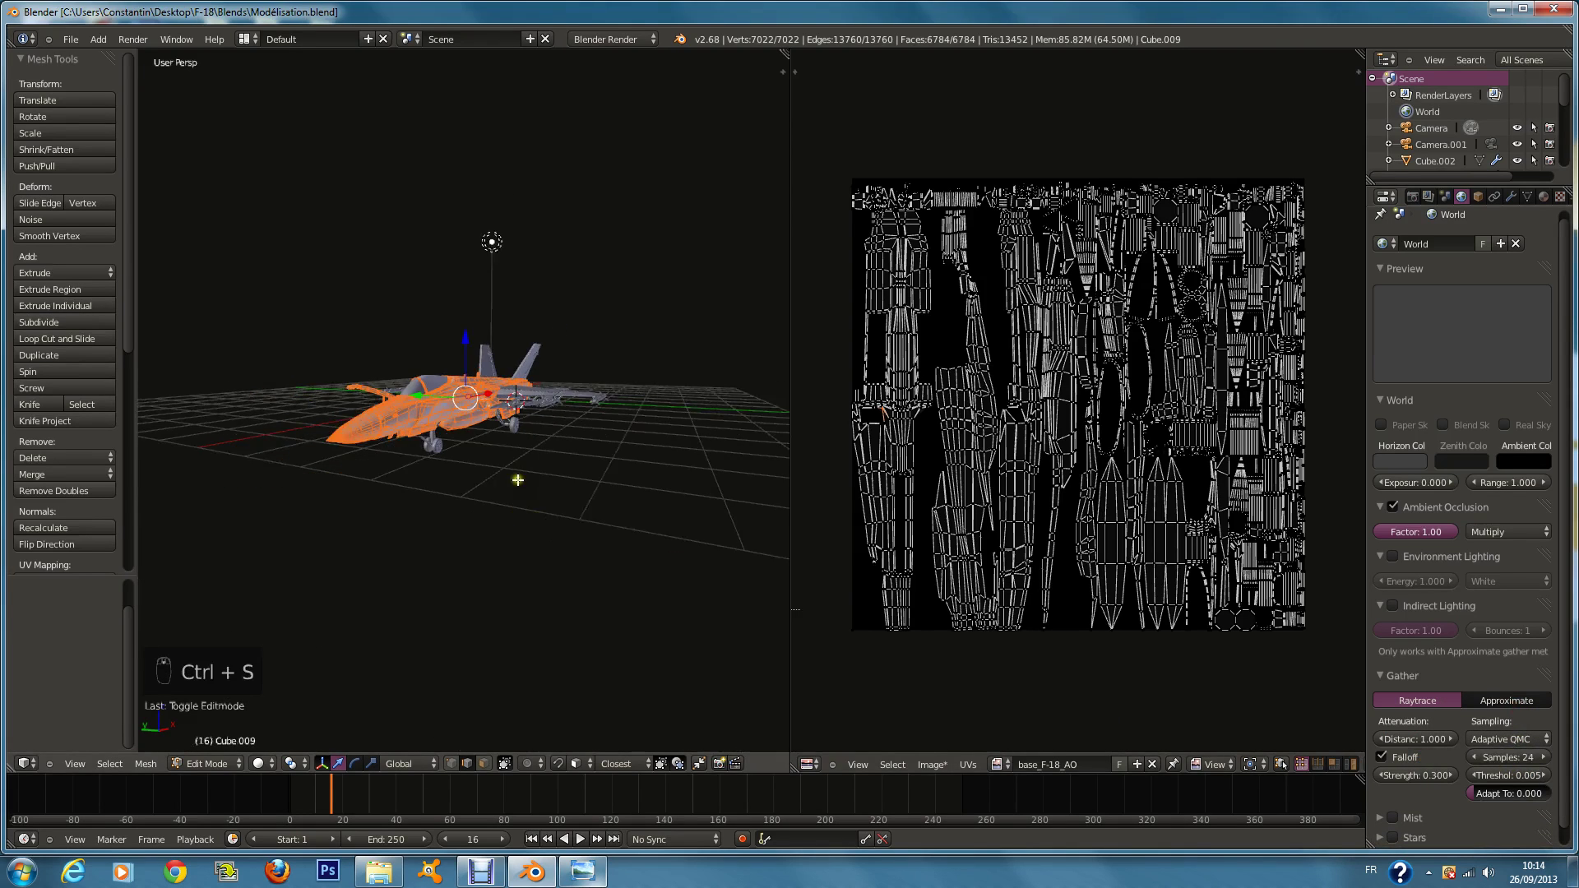
key("Tab")
key("ctrl+s")
key("Tab")
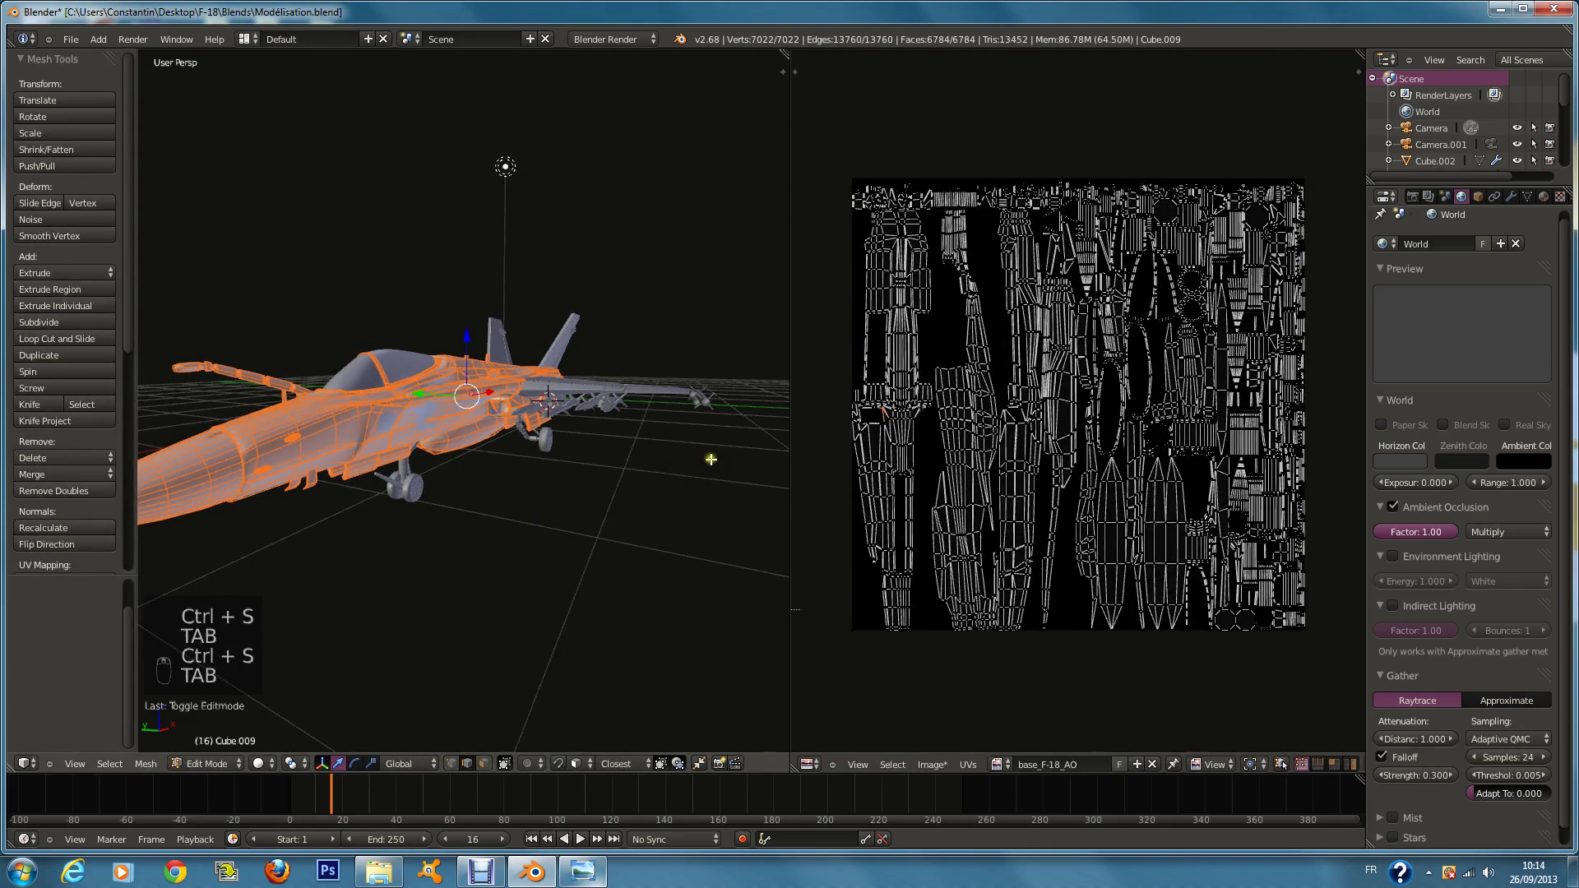
left_click(1429, 197)
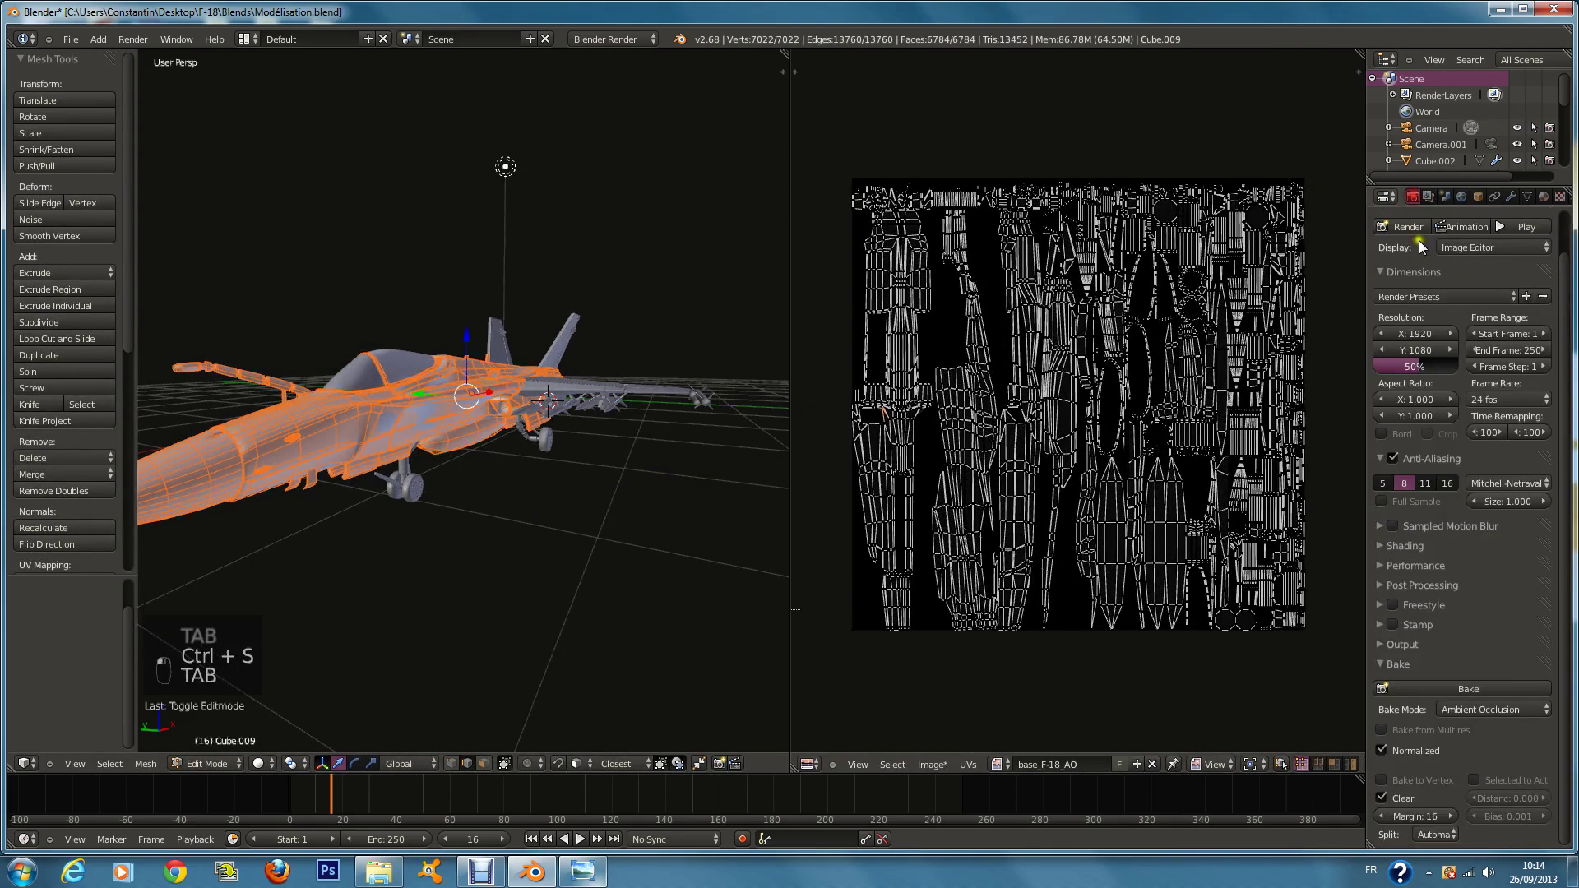
left_click(1413, 196)
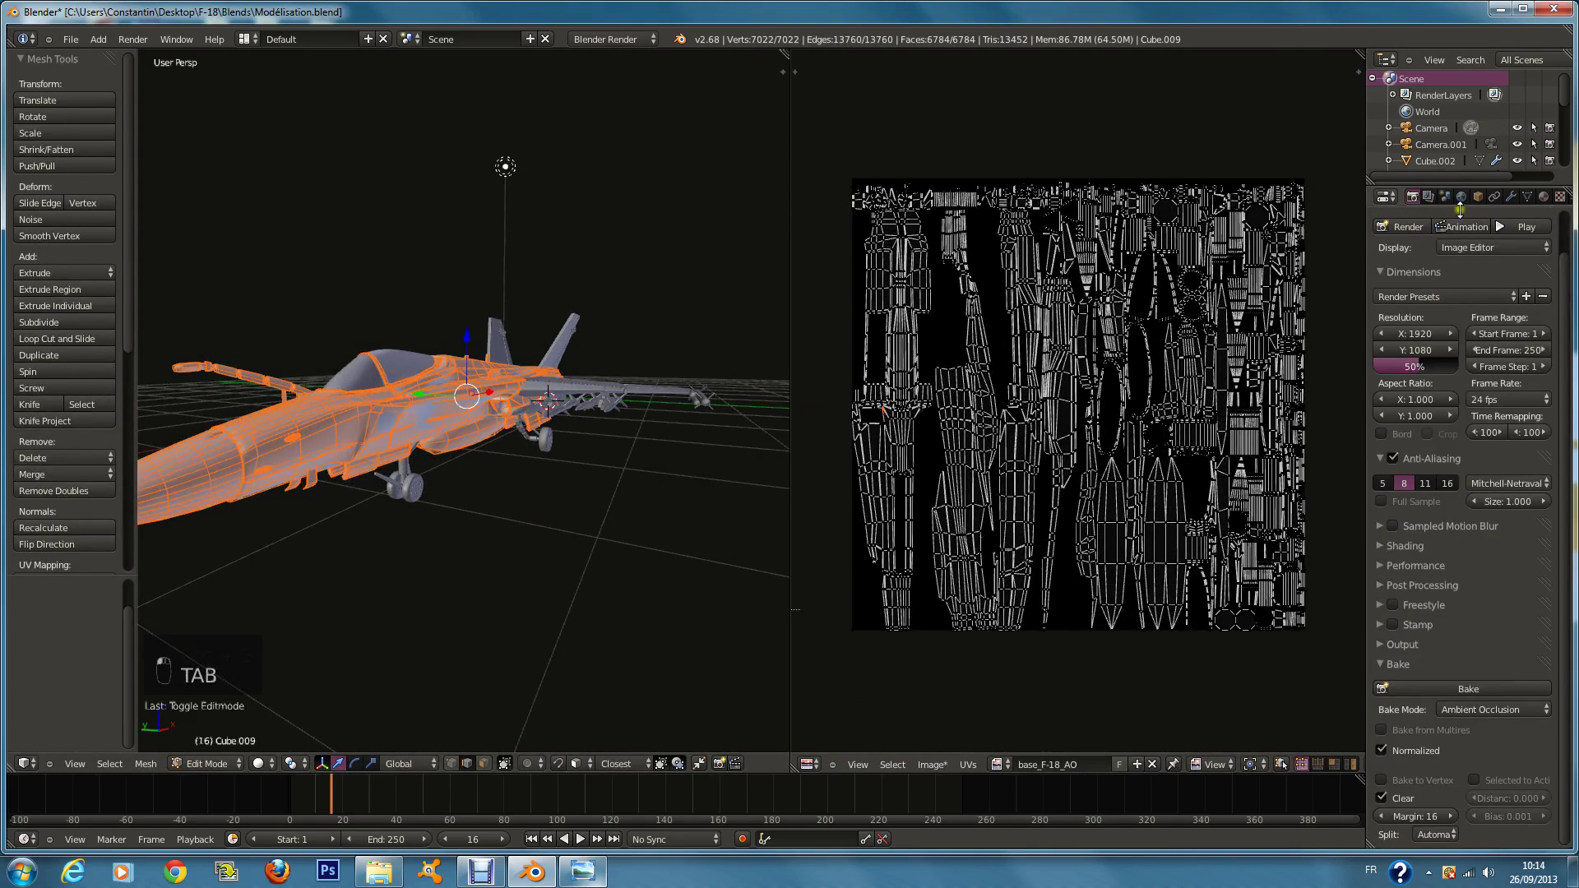
left_click(1481, 689)
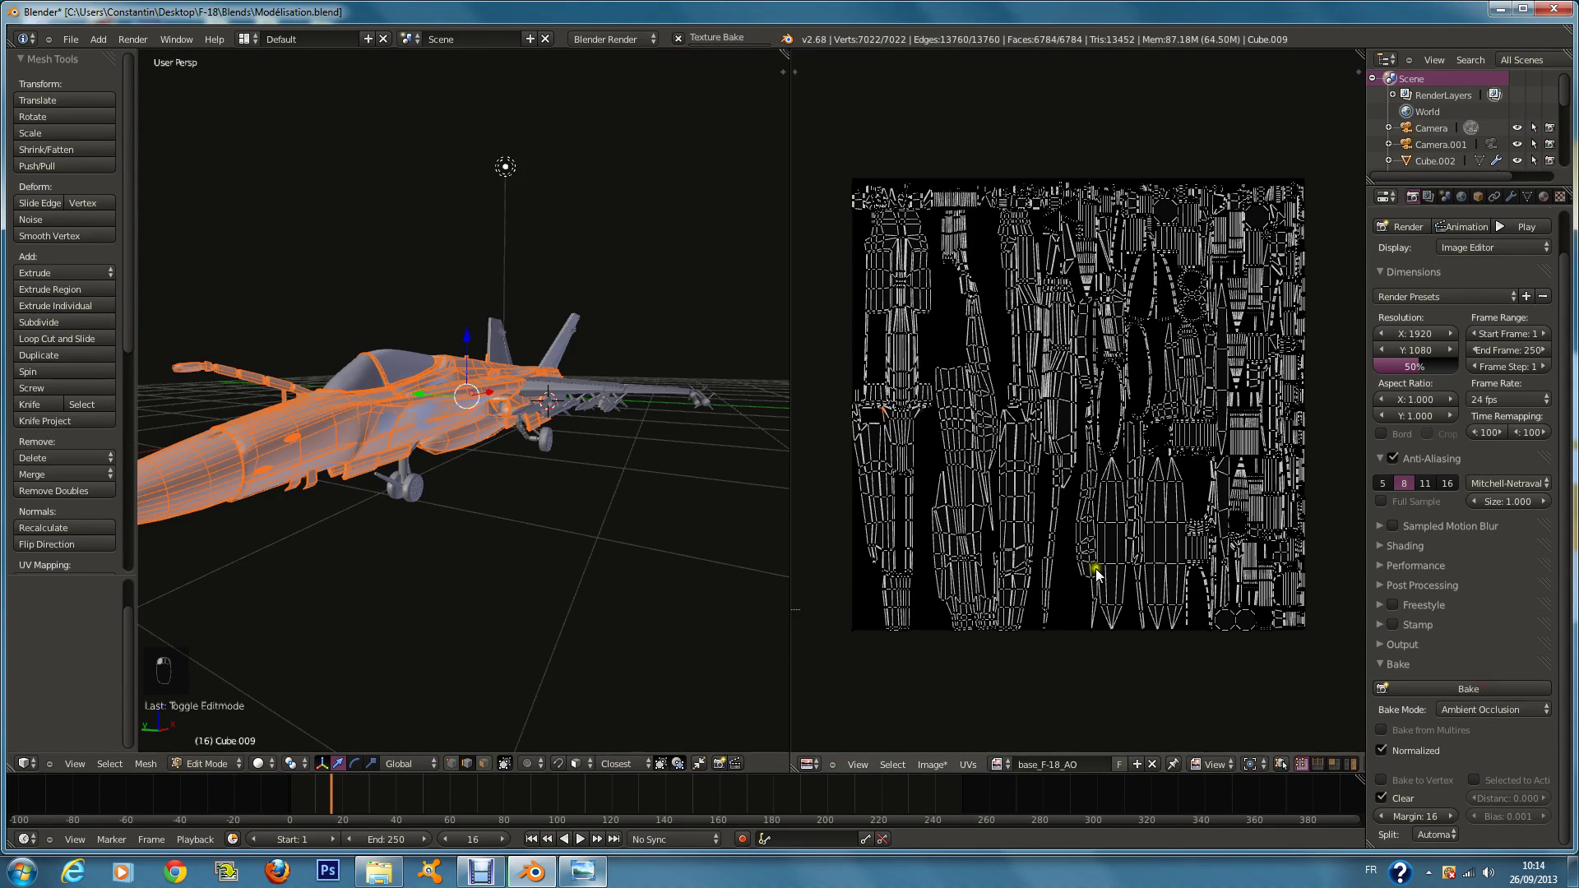
Step: Follow the bake's progress on the texture in object mode, inspecting the jet from several angles and through the camera
scroll(1098, 575, "down", 1)
scroll(1099, 574, "up", 1)
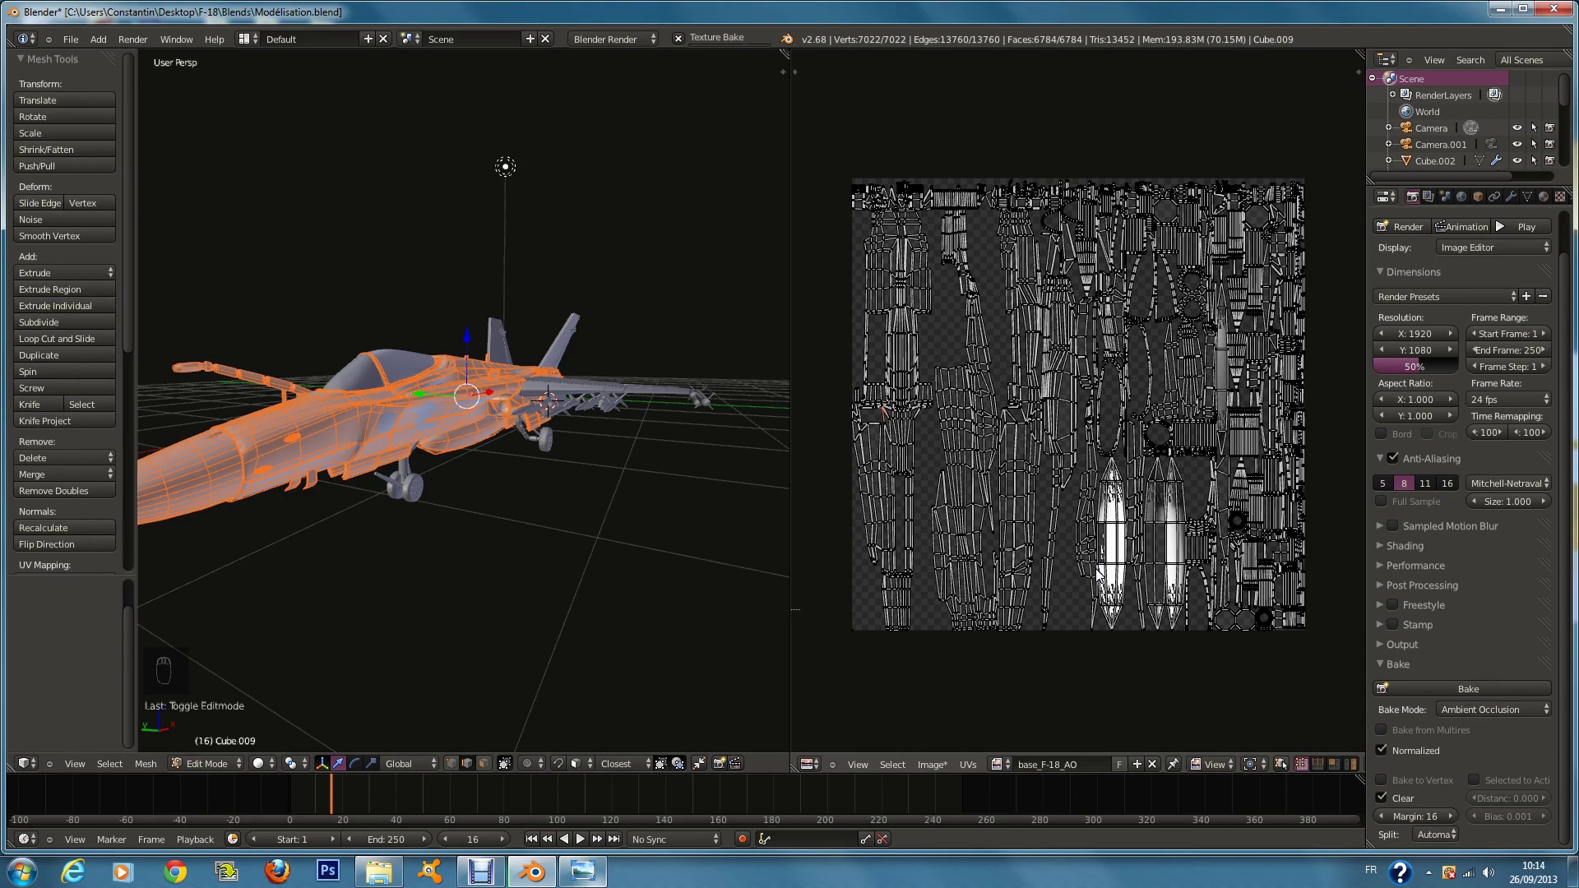
scroll(466, 430, "down", 2)
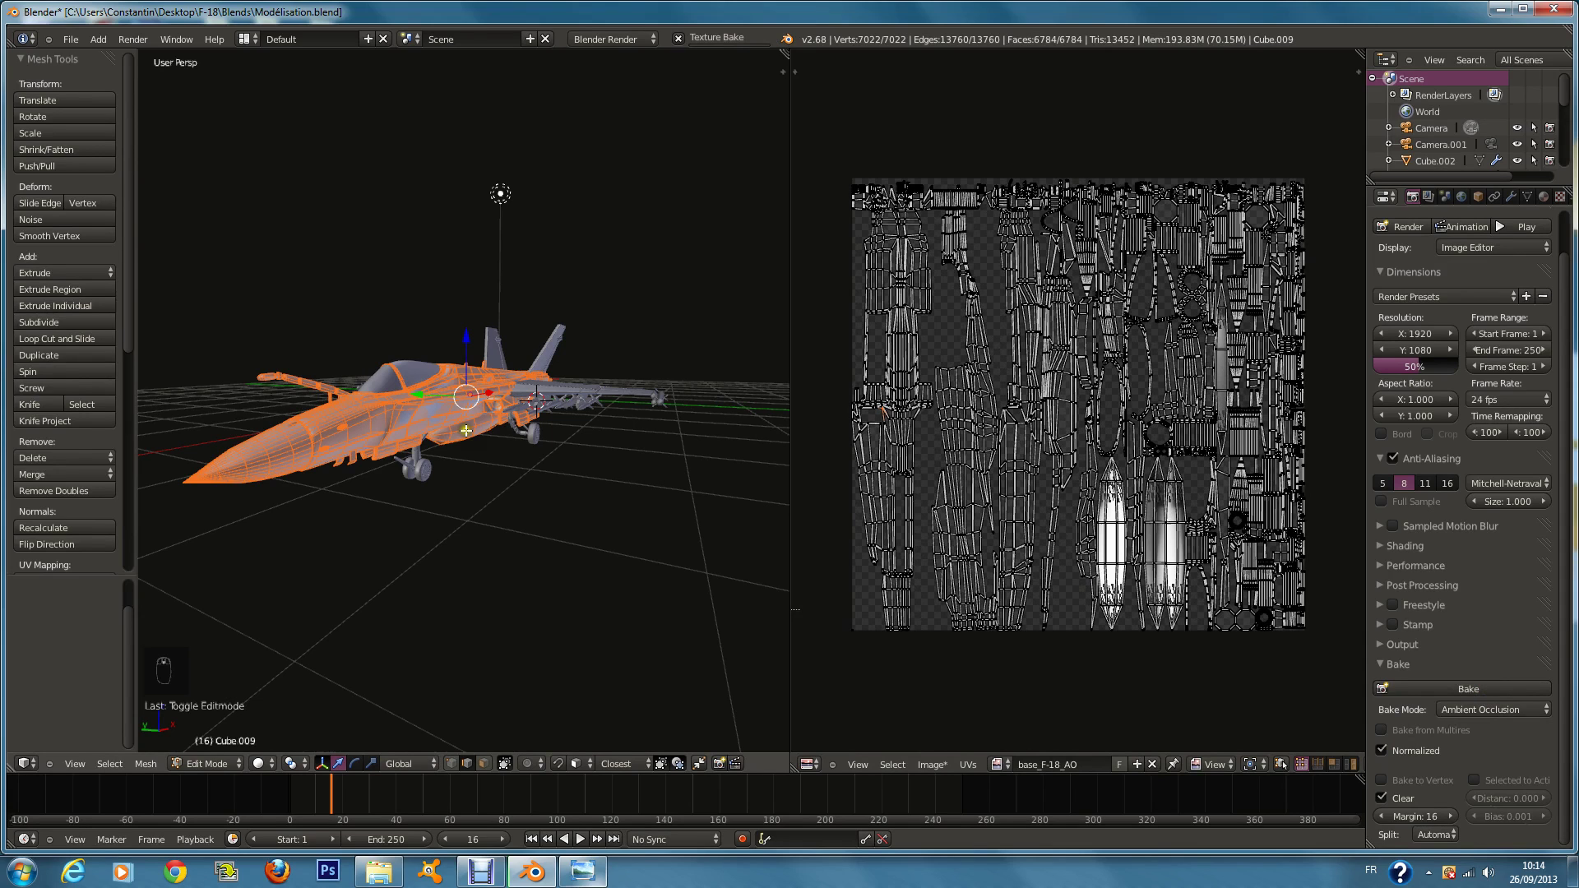
scroll(466, 430, "up", 2)
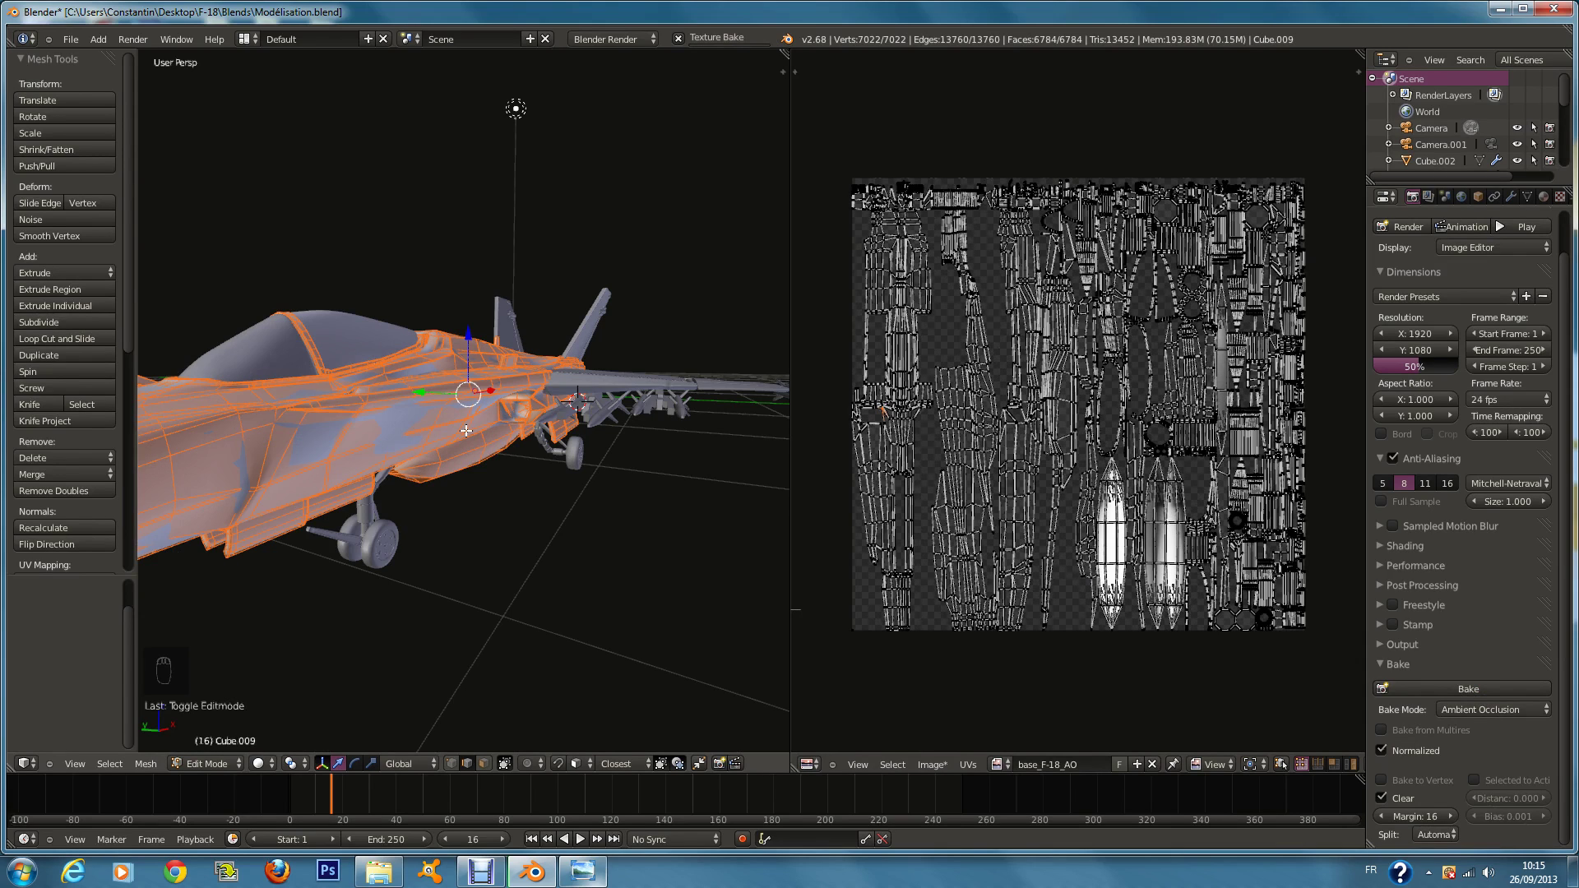
middle_click_drag(466, 431, 545, 431)
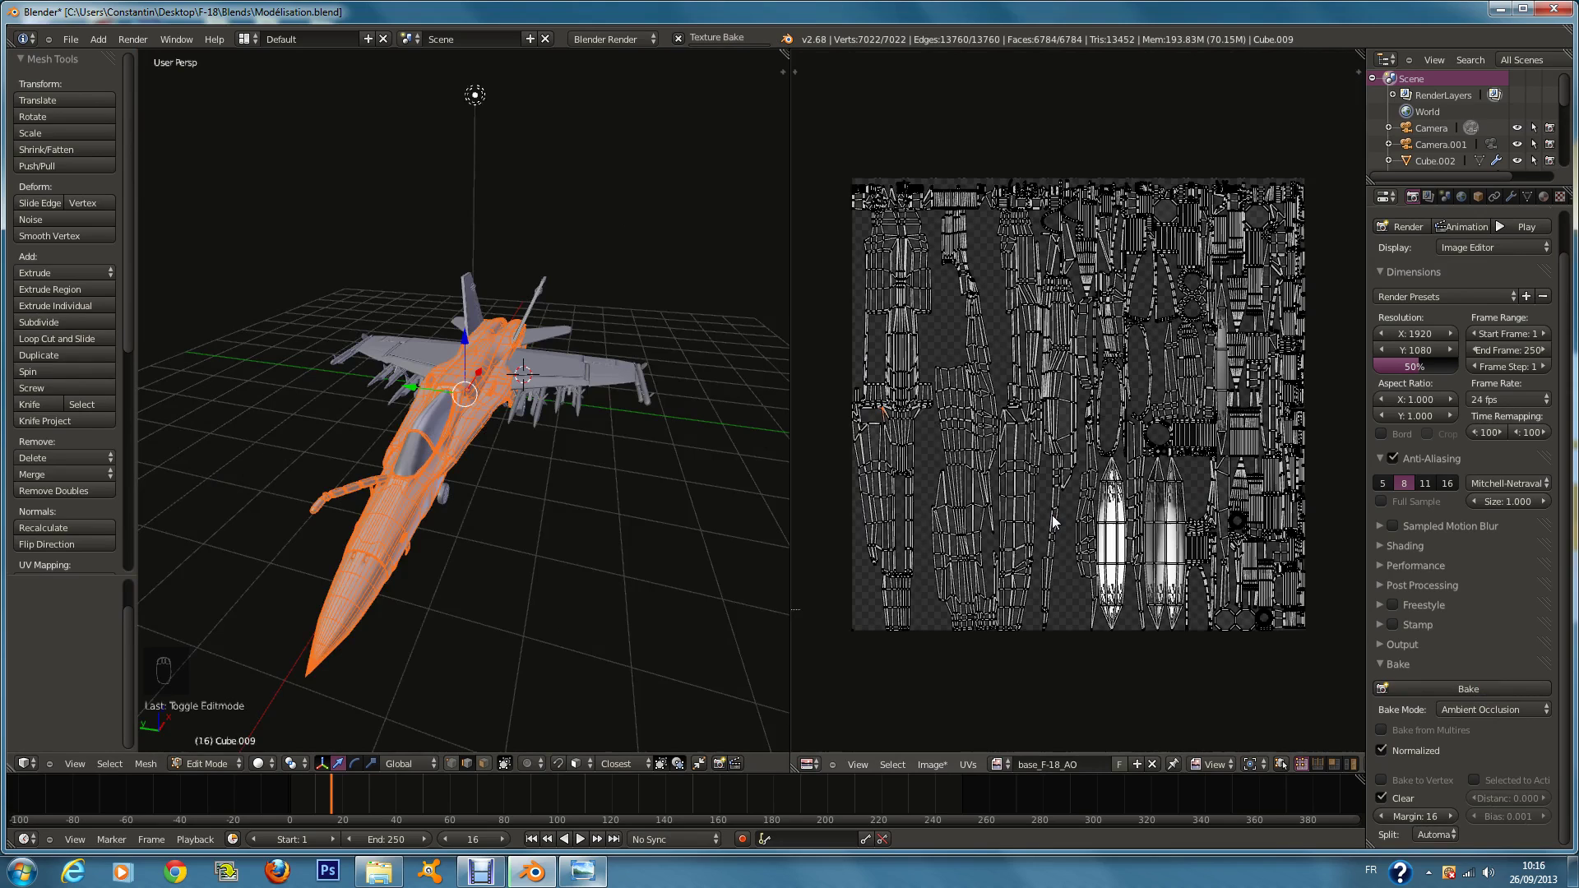
key("Tab")
scroll(1126, 529, "up", 1)
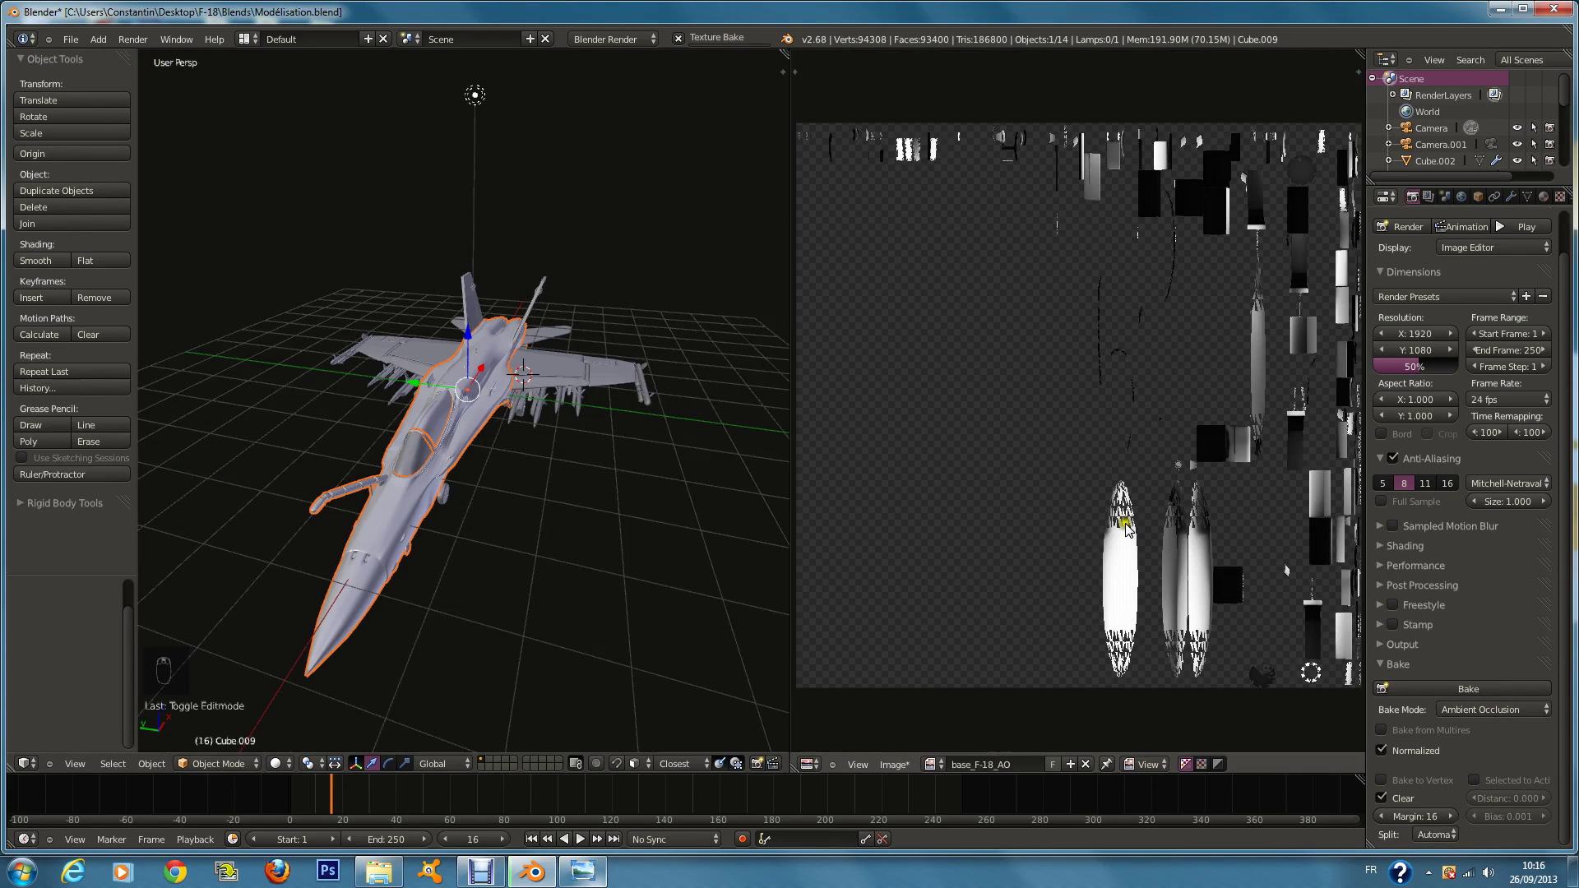
key("Tab")
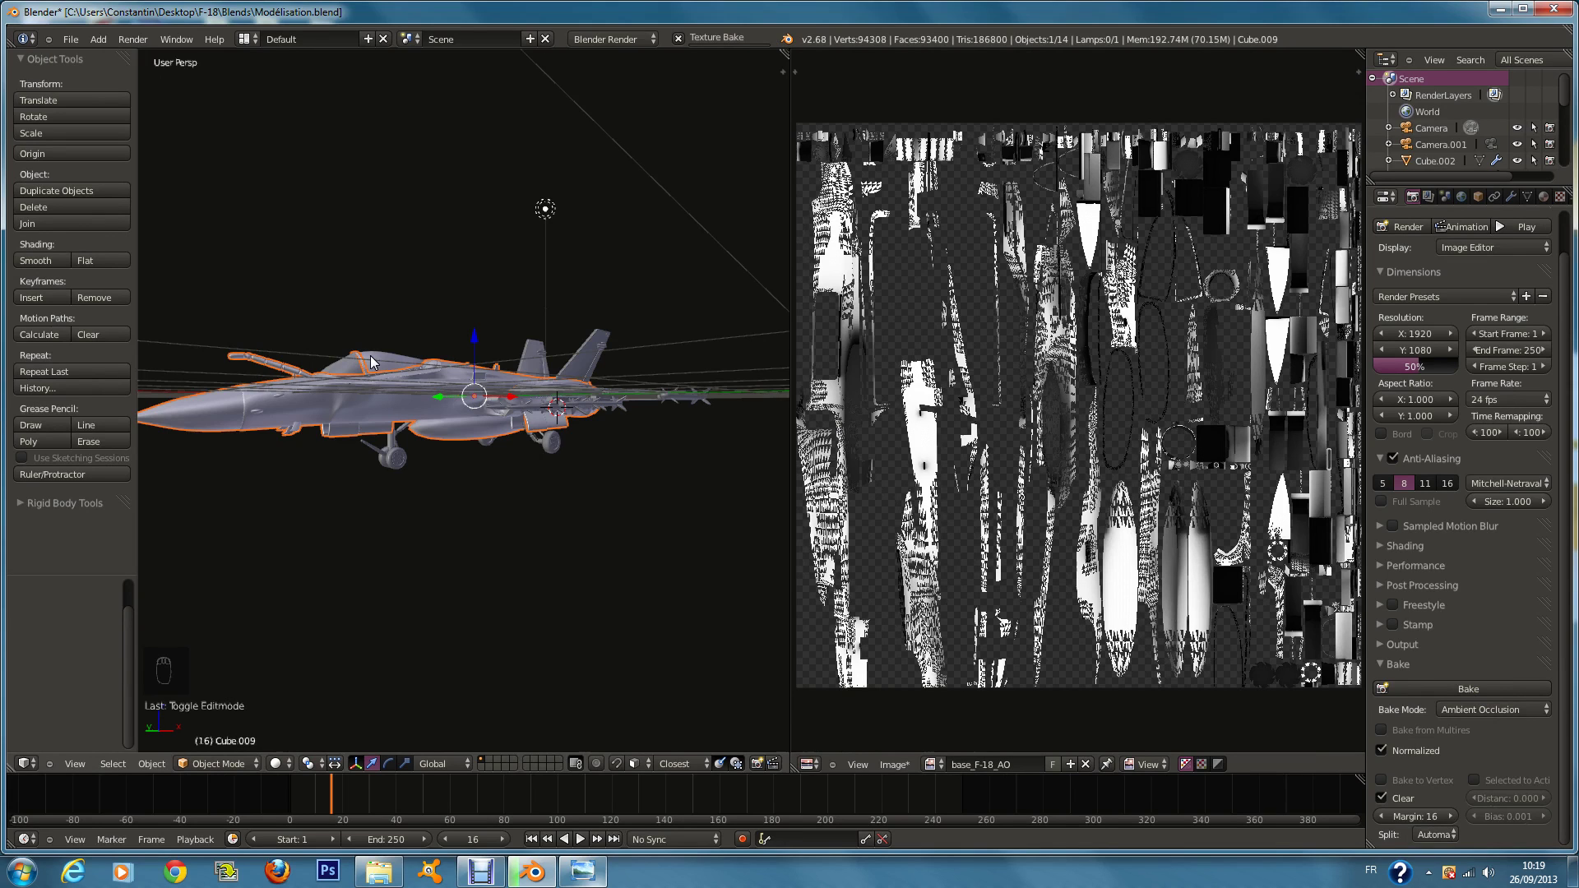
middle_click_drag(371, 362, 1147, 302)
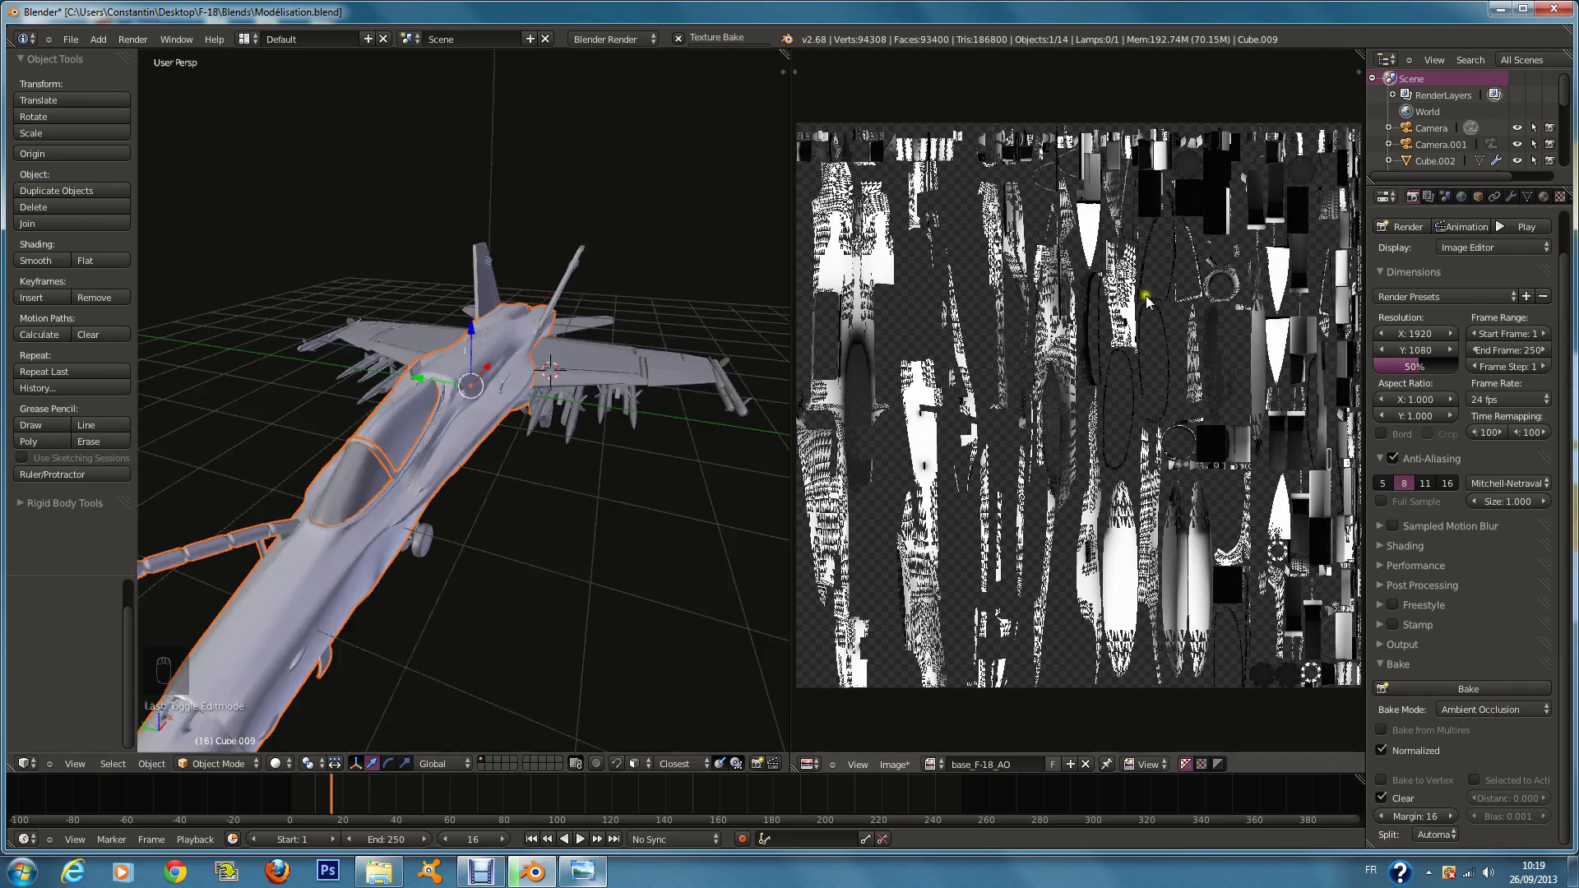
middle_click_drag(1148, 302, 780, 515)
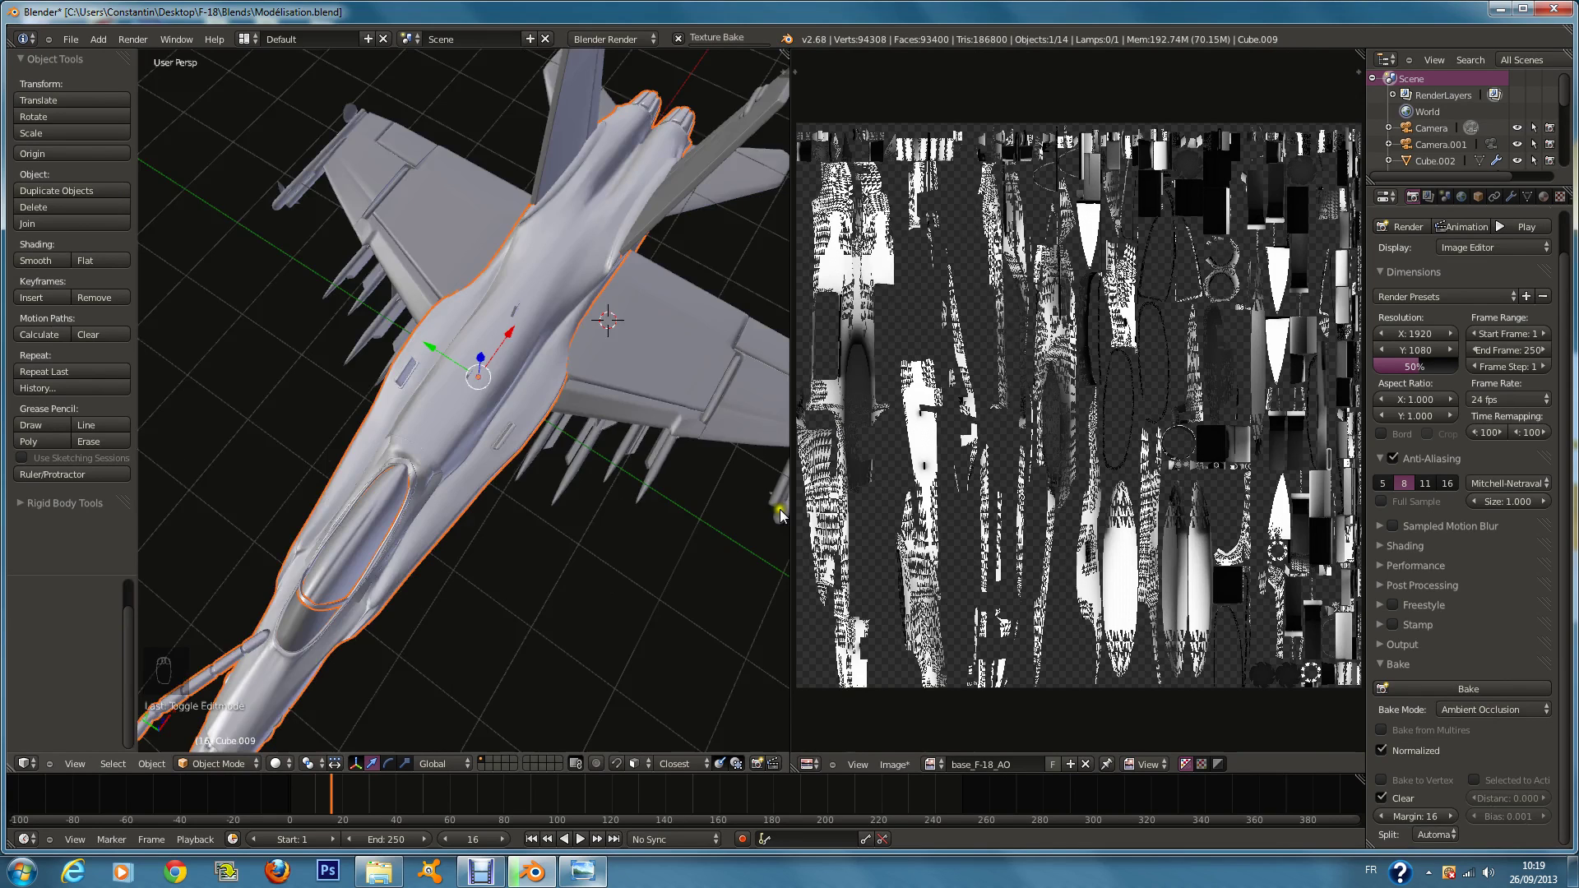
scroll(574, 288, "down", 2)
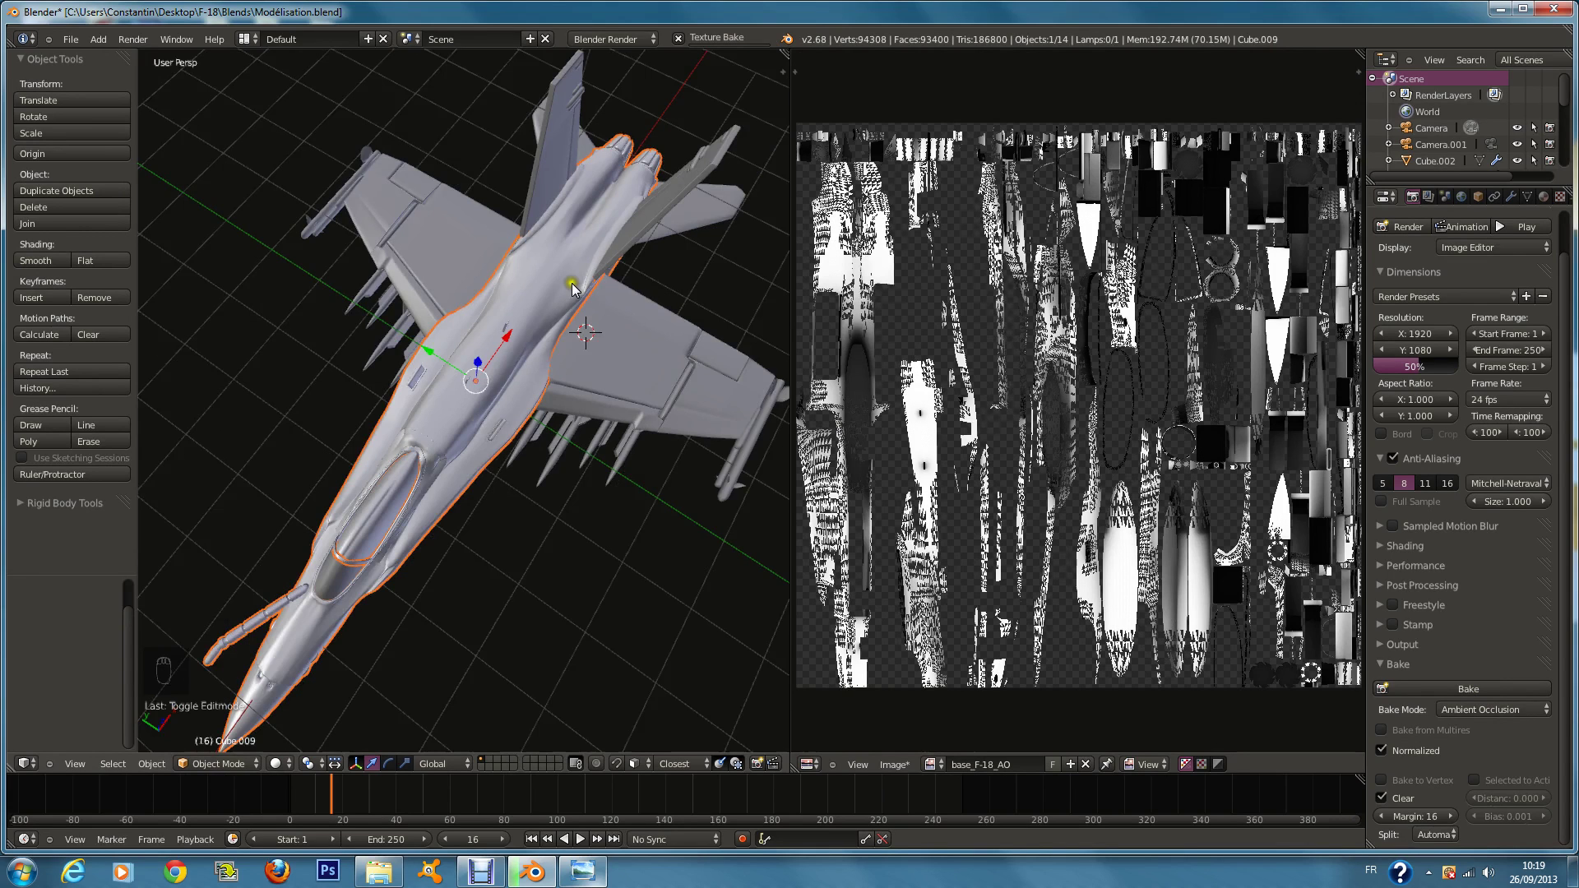
key("KP_0")
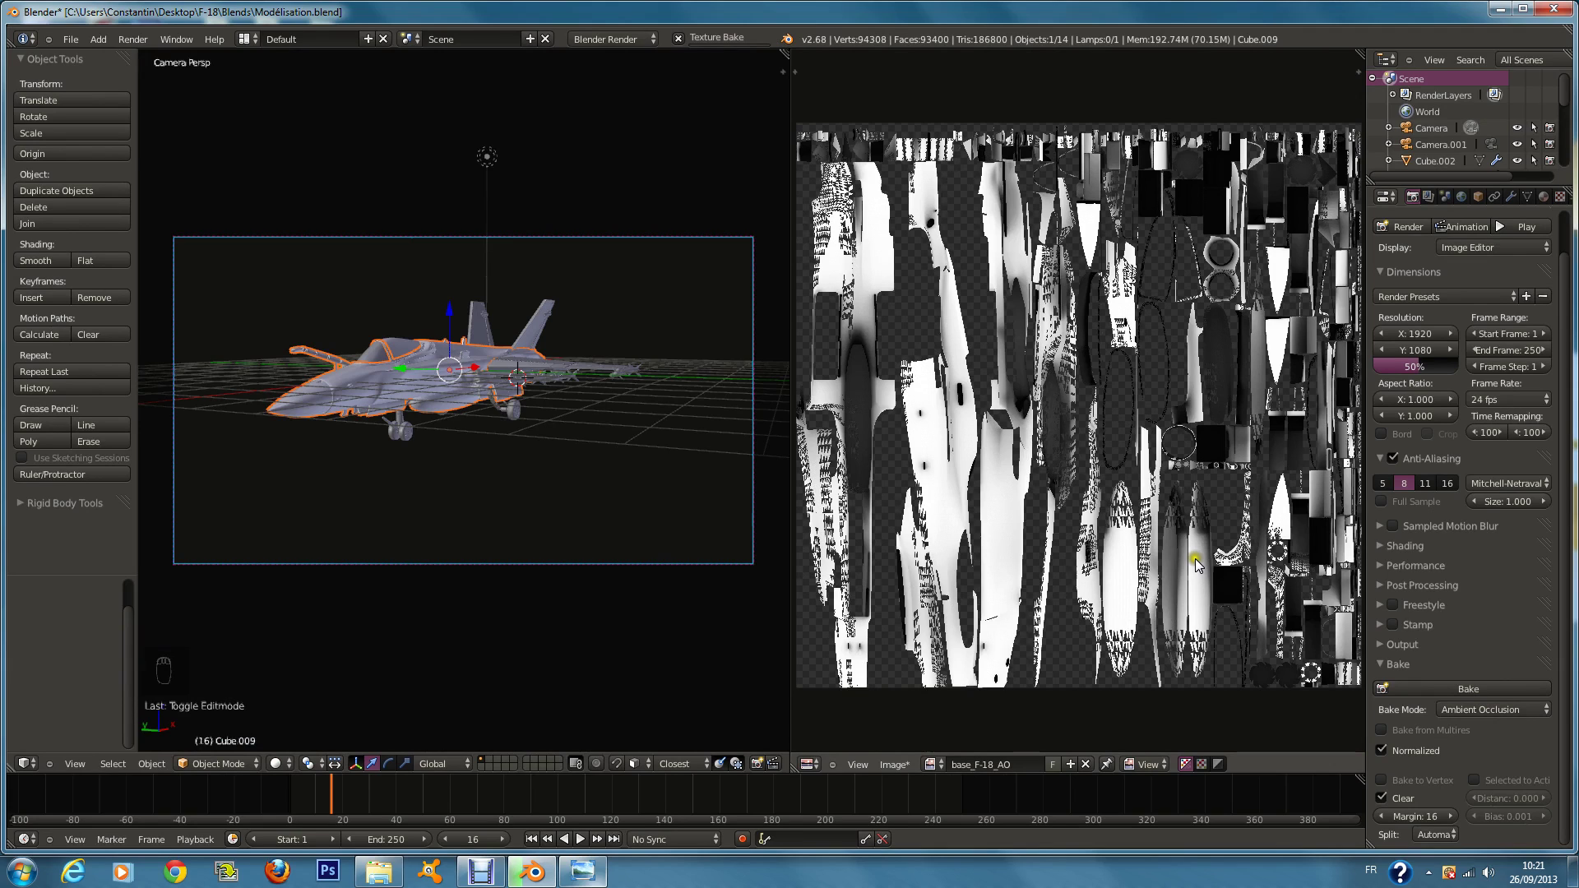
scroll(566, 363, "up", 2)
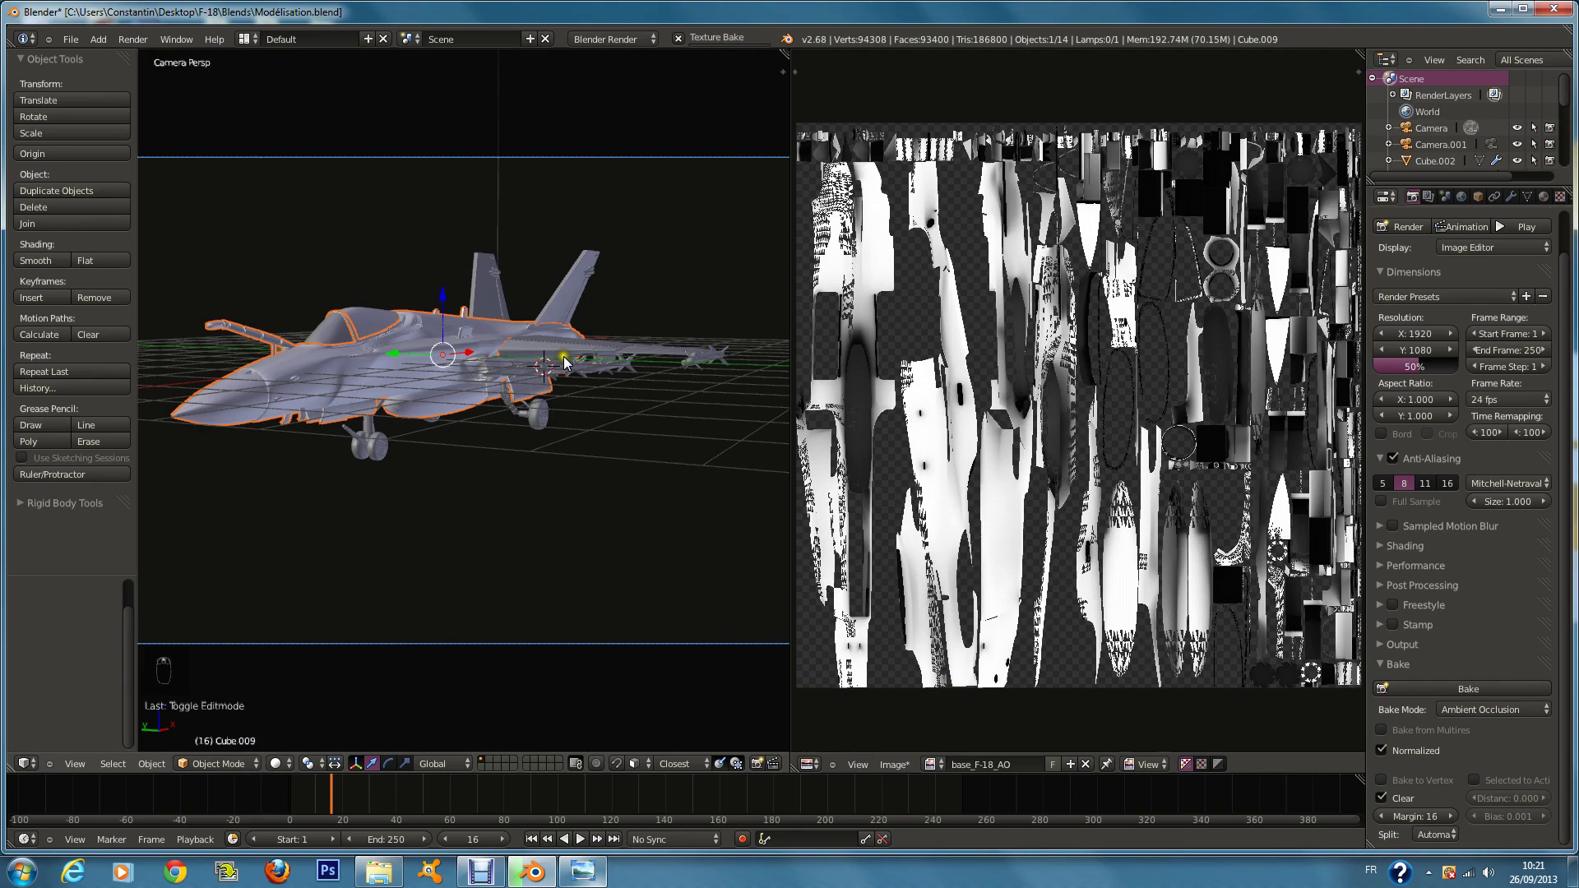
scroll(564, 361, "down", 1)
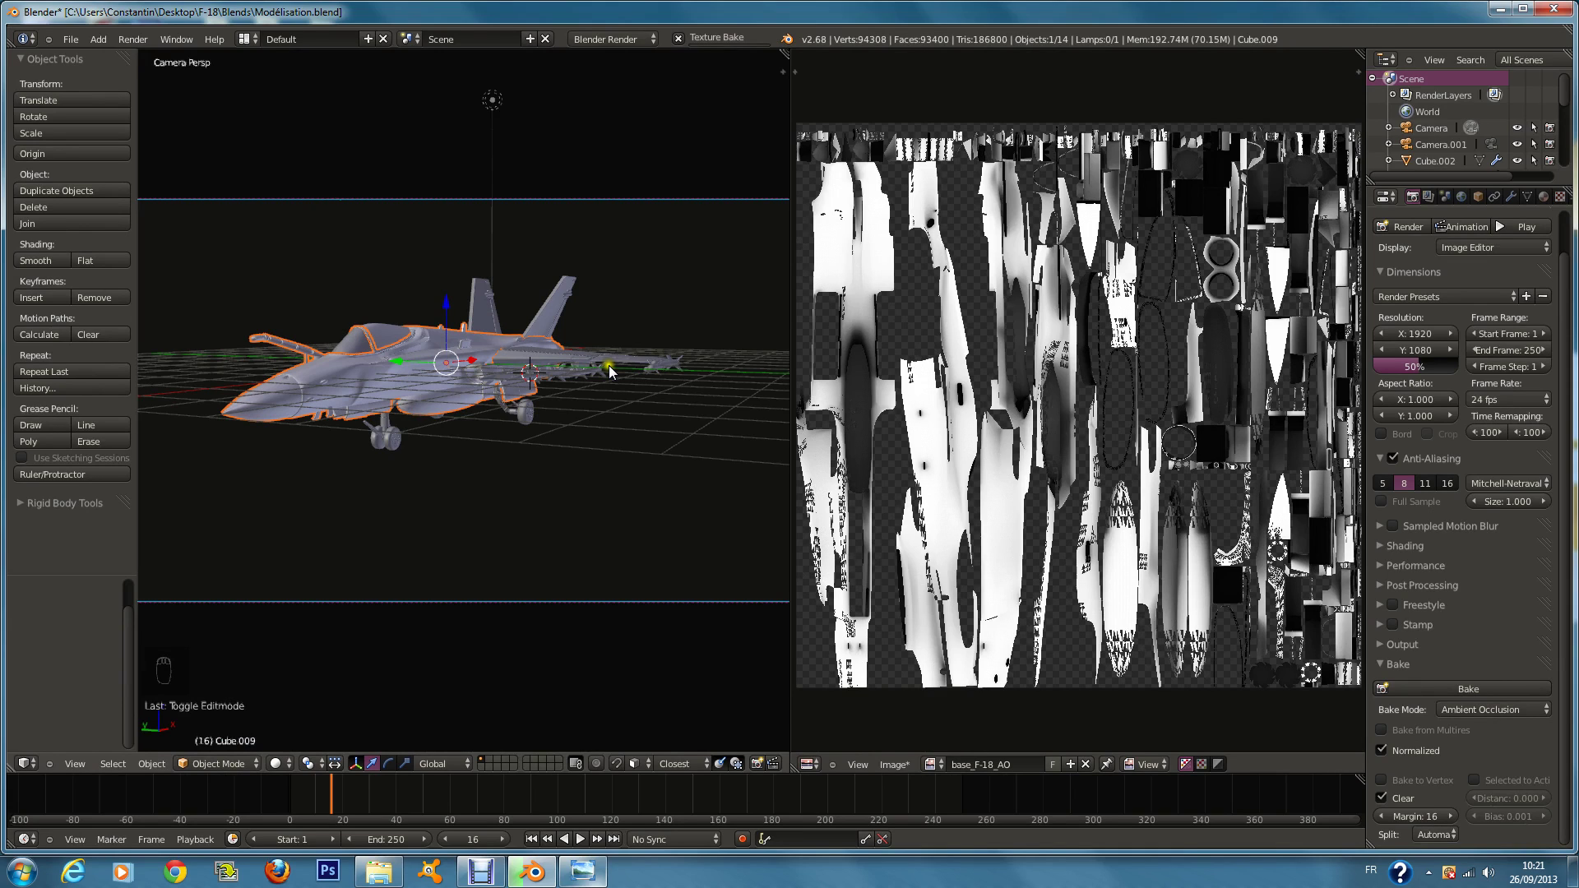
scroll(610, 372, "down", 1)
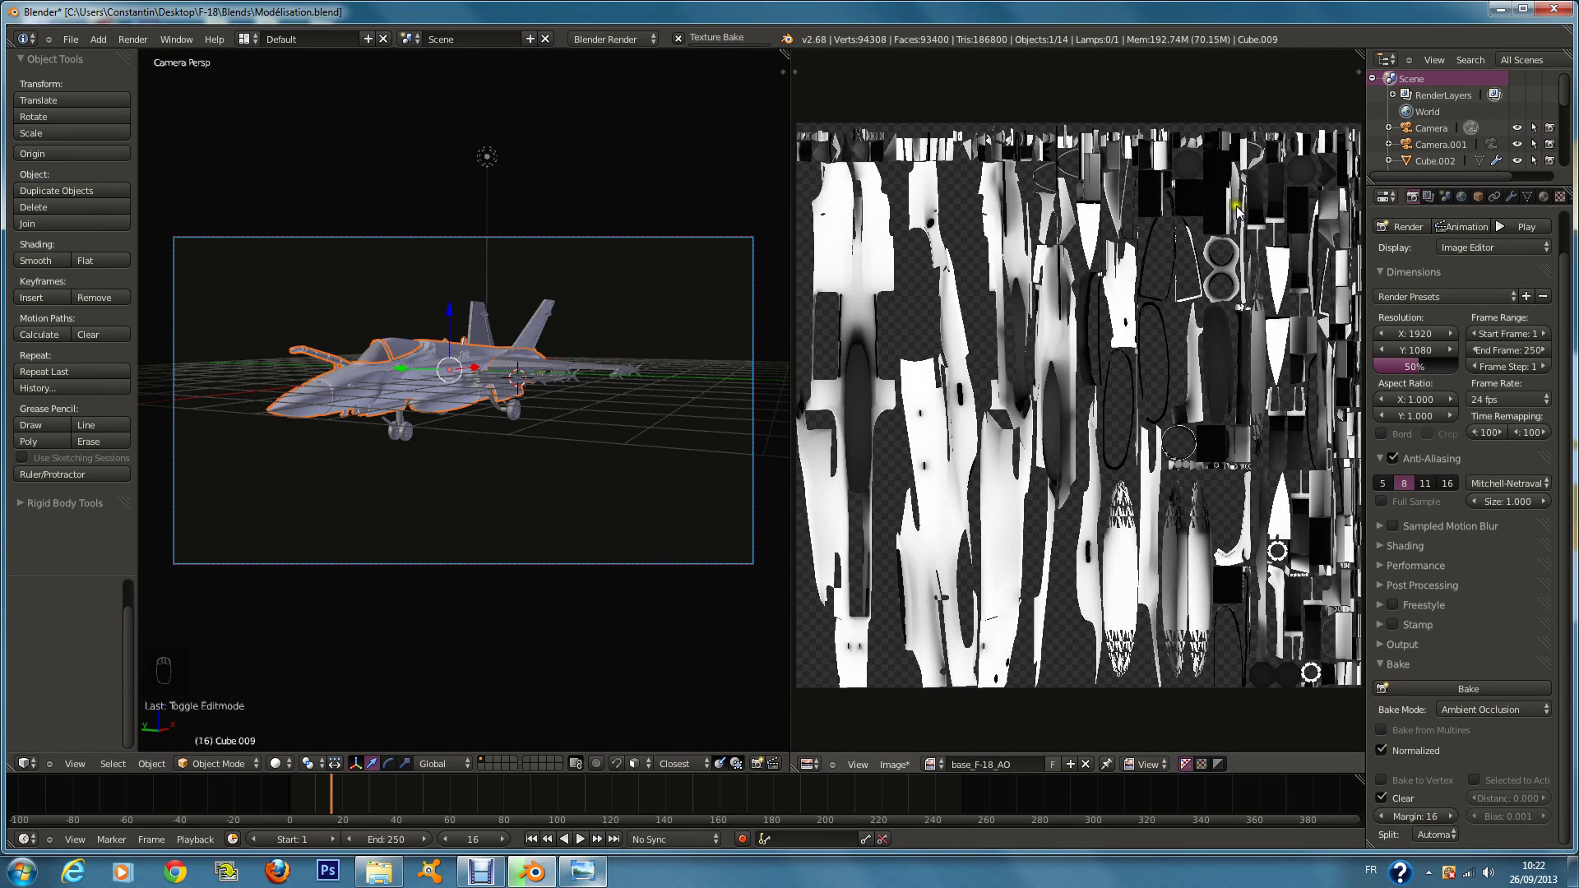
scroll(1238, 208, "up", 1)
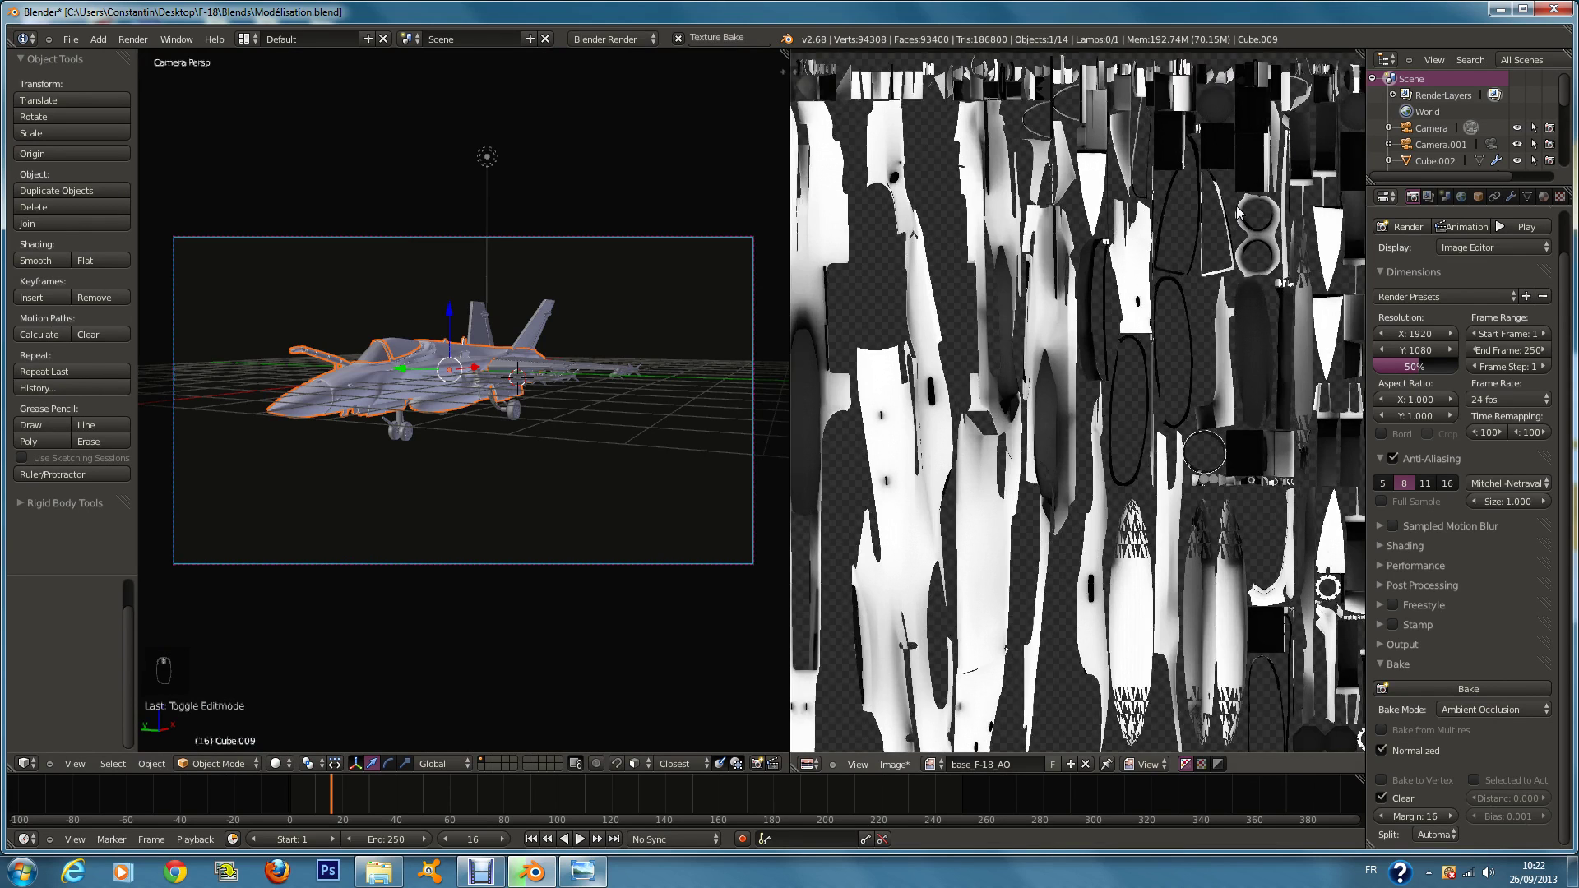
Step: Examine the baked ambient occlusion map up close and as a whole, checking the shading on the fuselage islands
key("Tab")
key("Tab")
scroll(1035, 245, "up", 1)
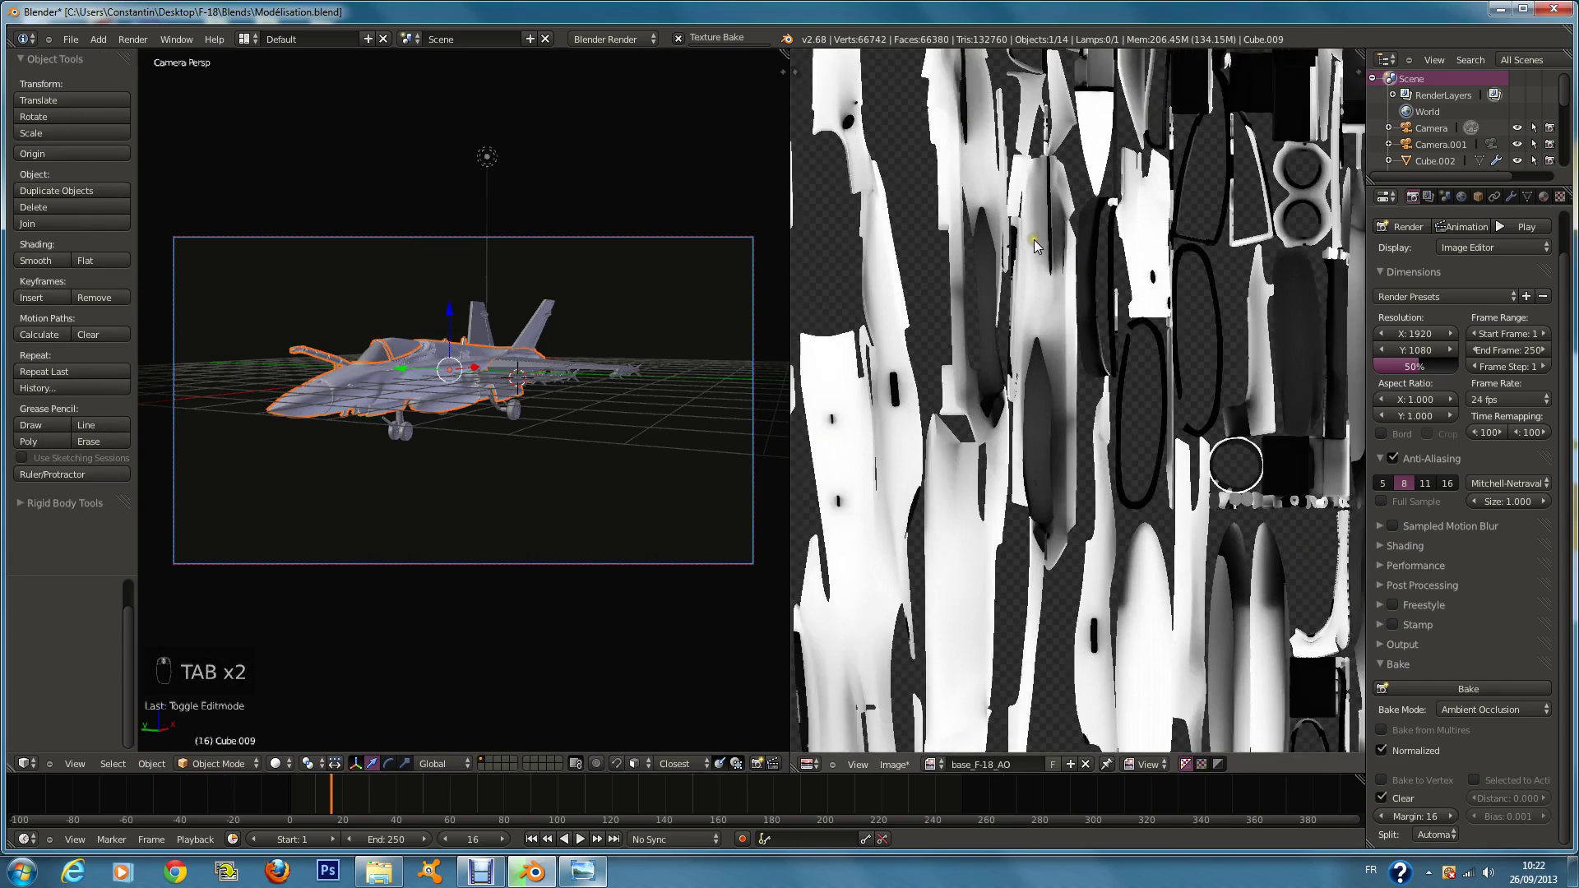
scroll(1035, 245, "down", 3)
scroll(1058, 364, "up", 5)
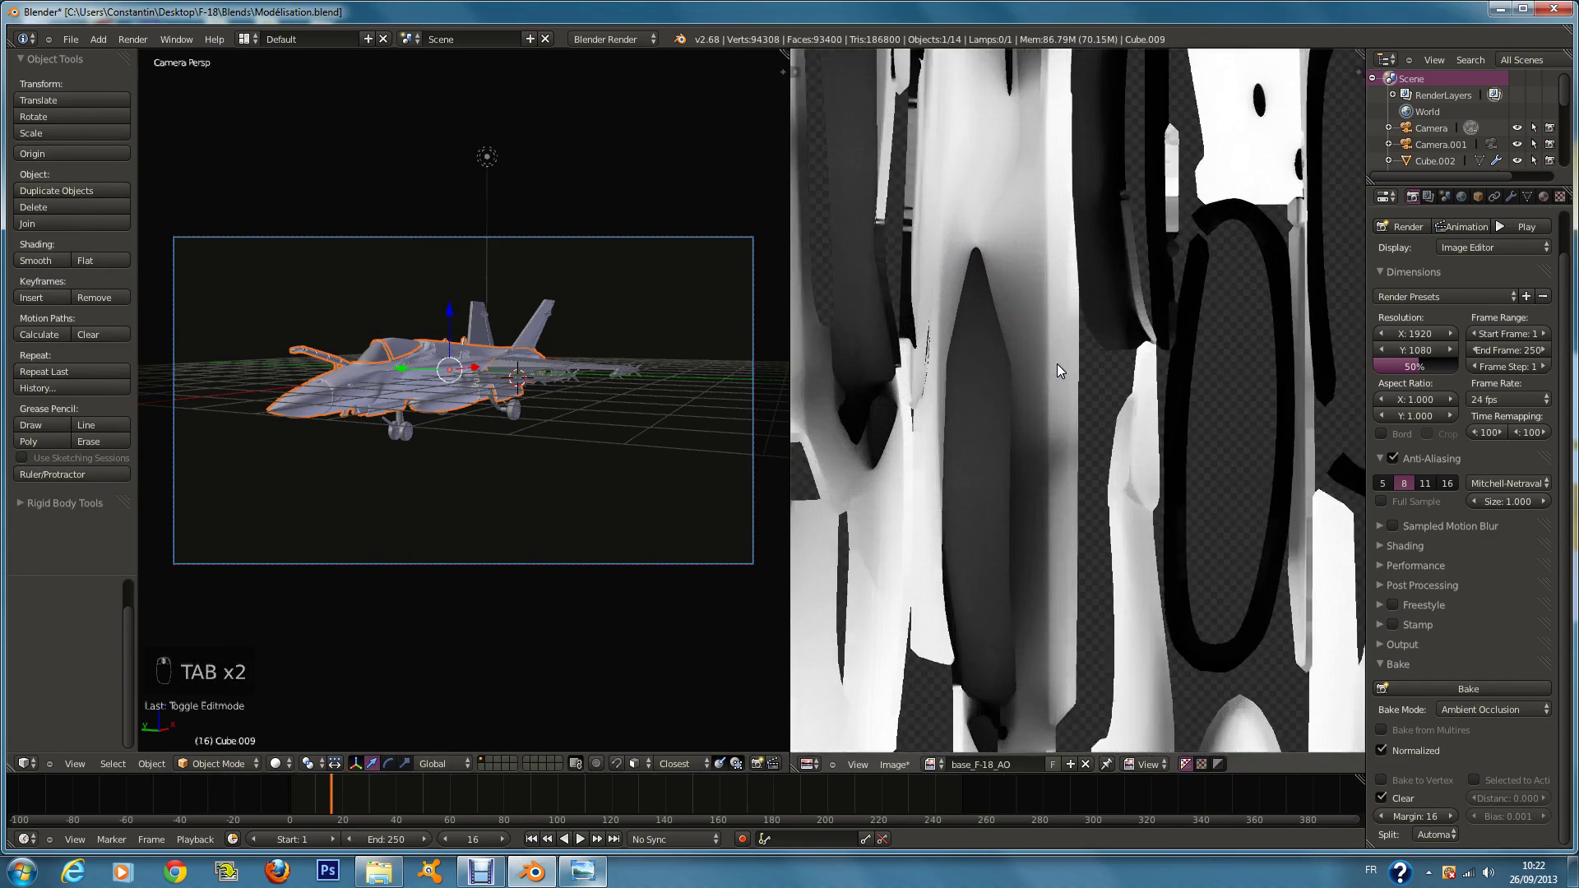
scroll(1057, 363, "up", 4)
scroll(1048, 334, "down", 2)
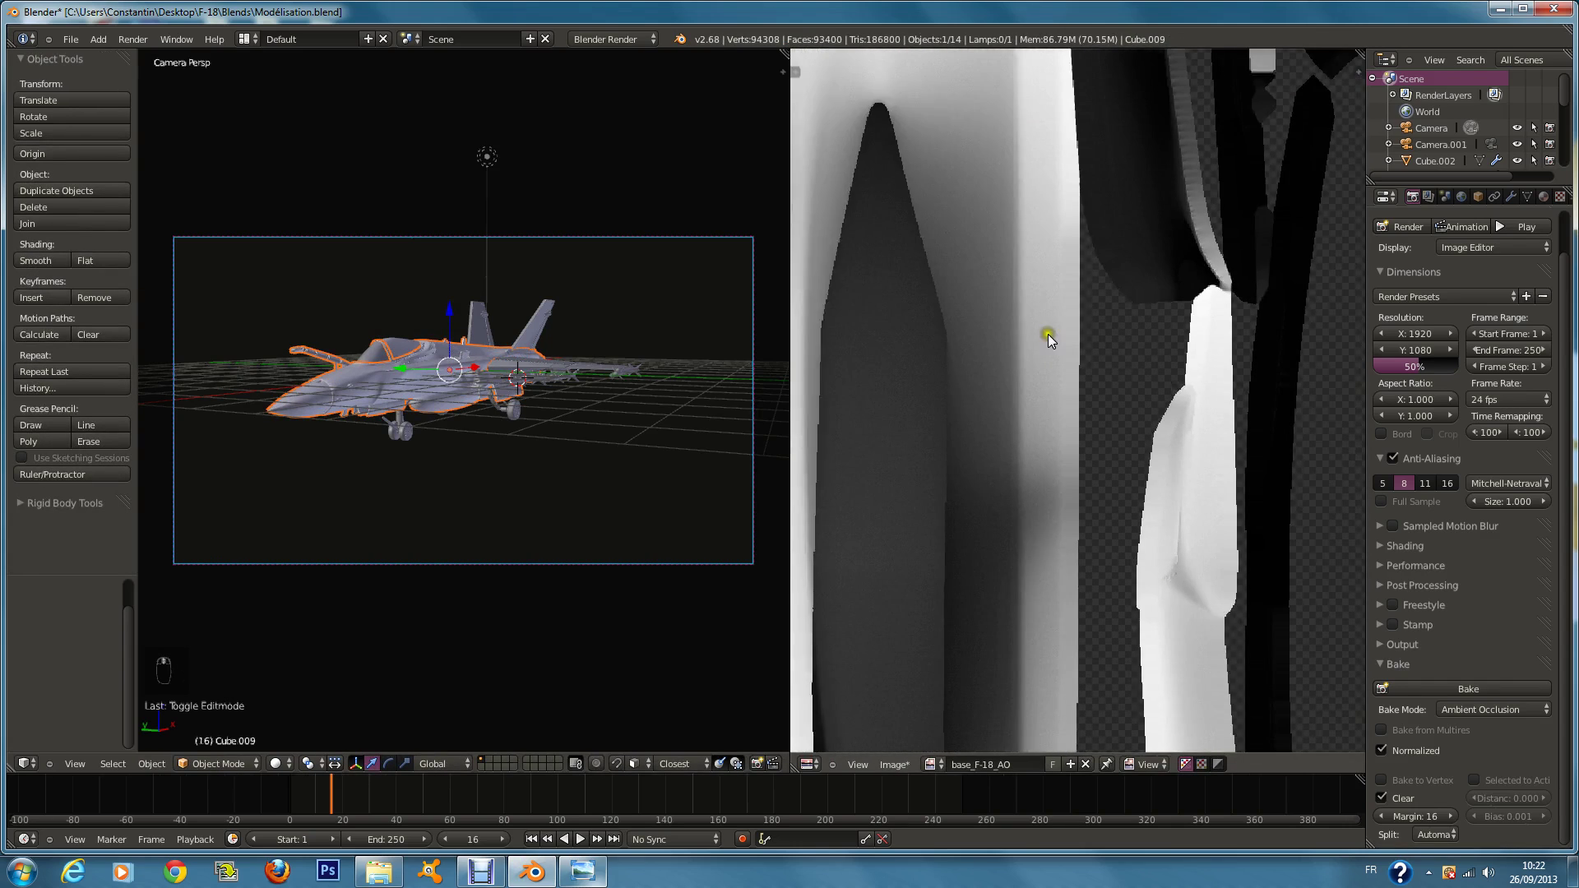
scroll(1048, 334, "down", 8)
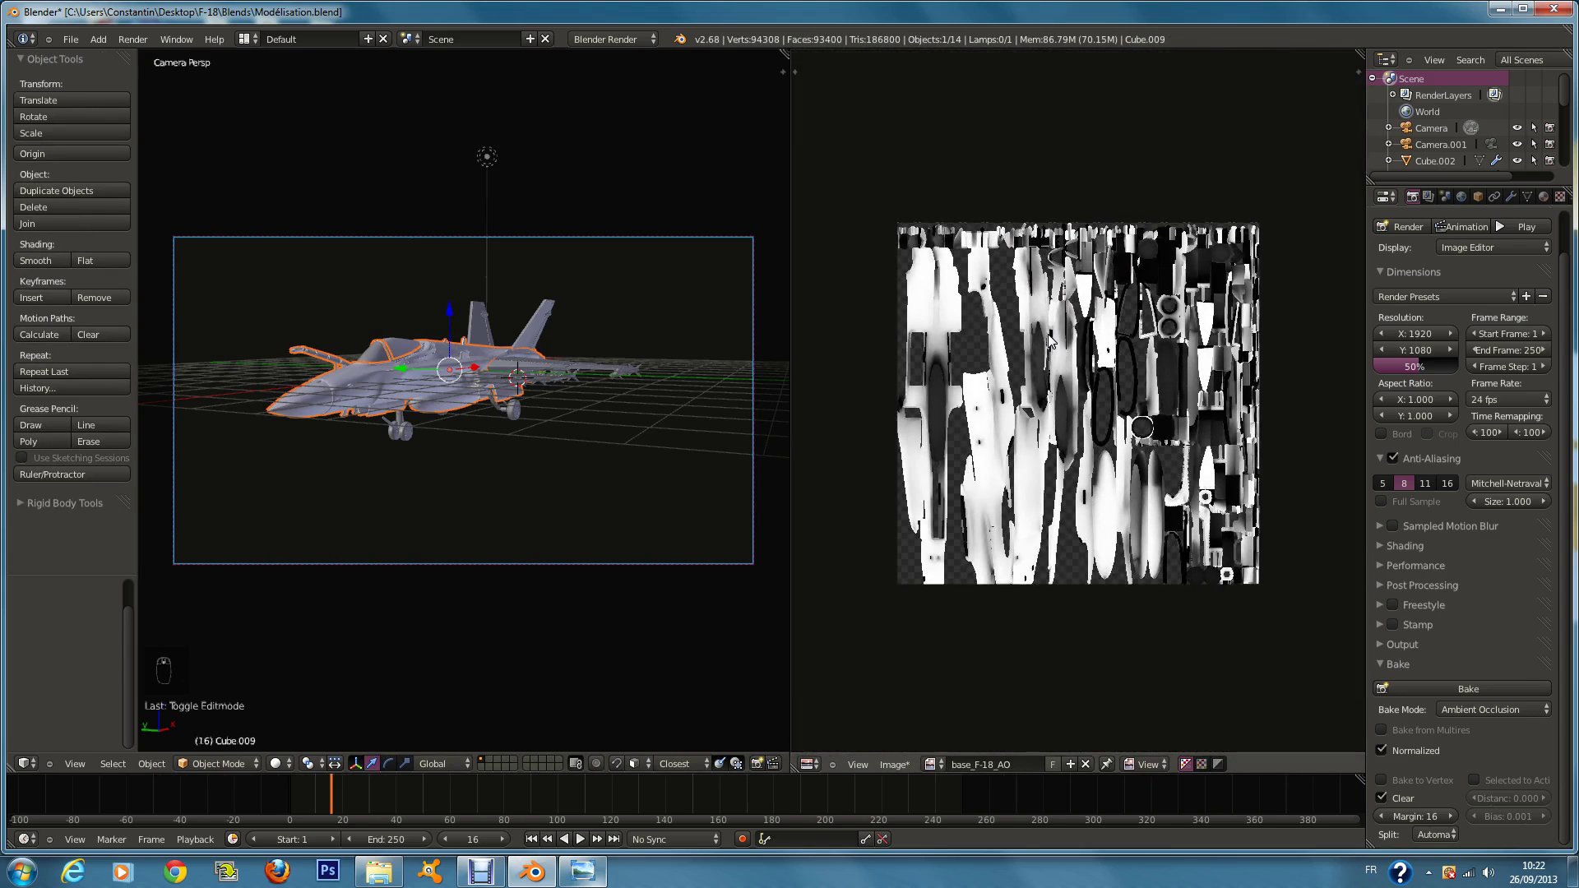
scroll(1050, 341, "up", 1)
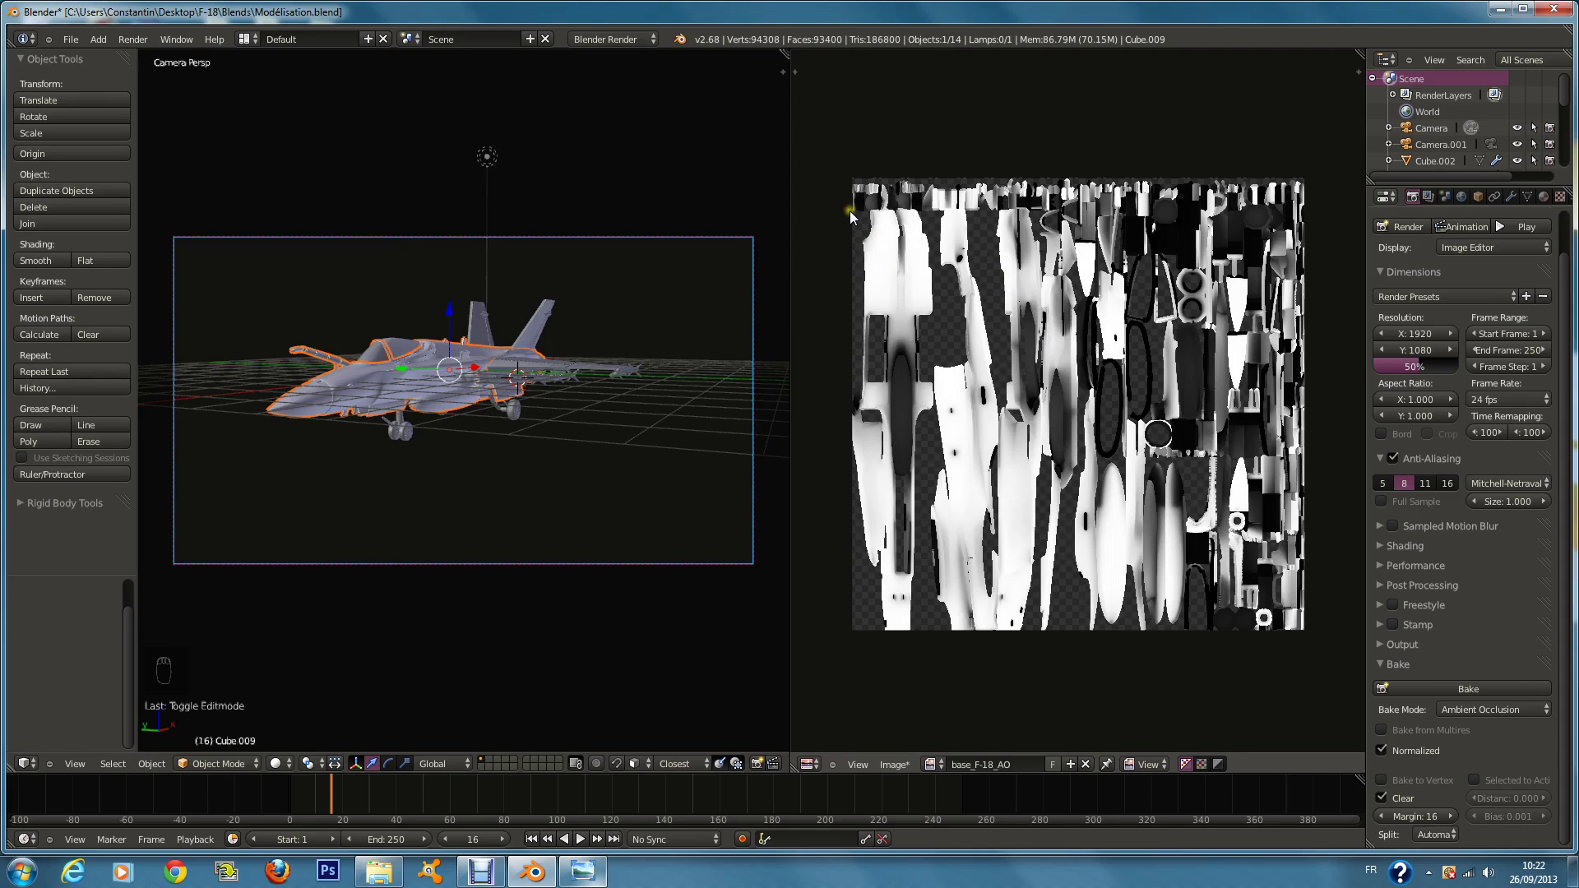
scroll(946, 469, "up", 1)
scroll(962, 477, "down", 1)
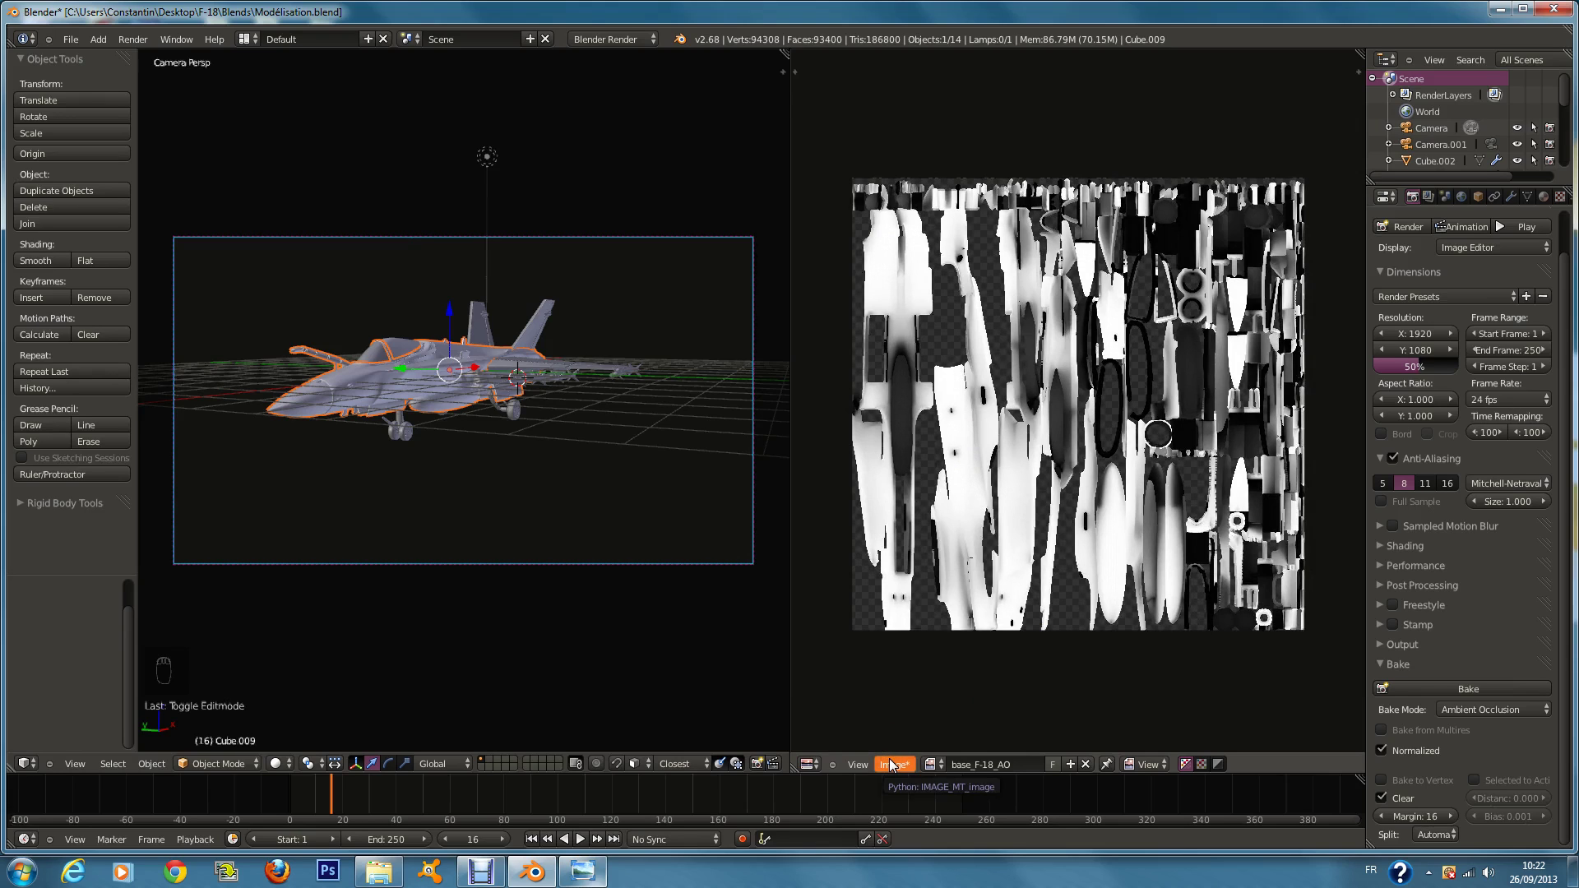
scroll(1001, 563, "up", 1)
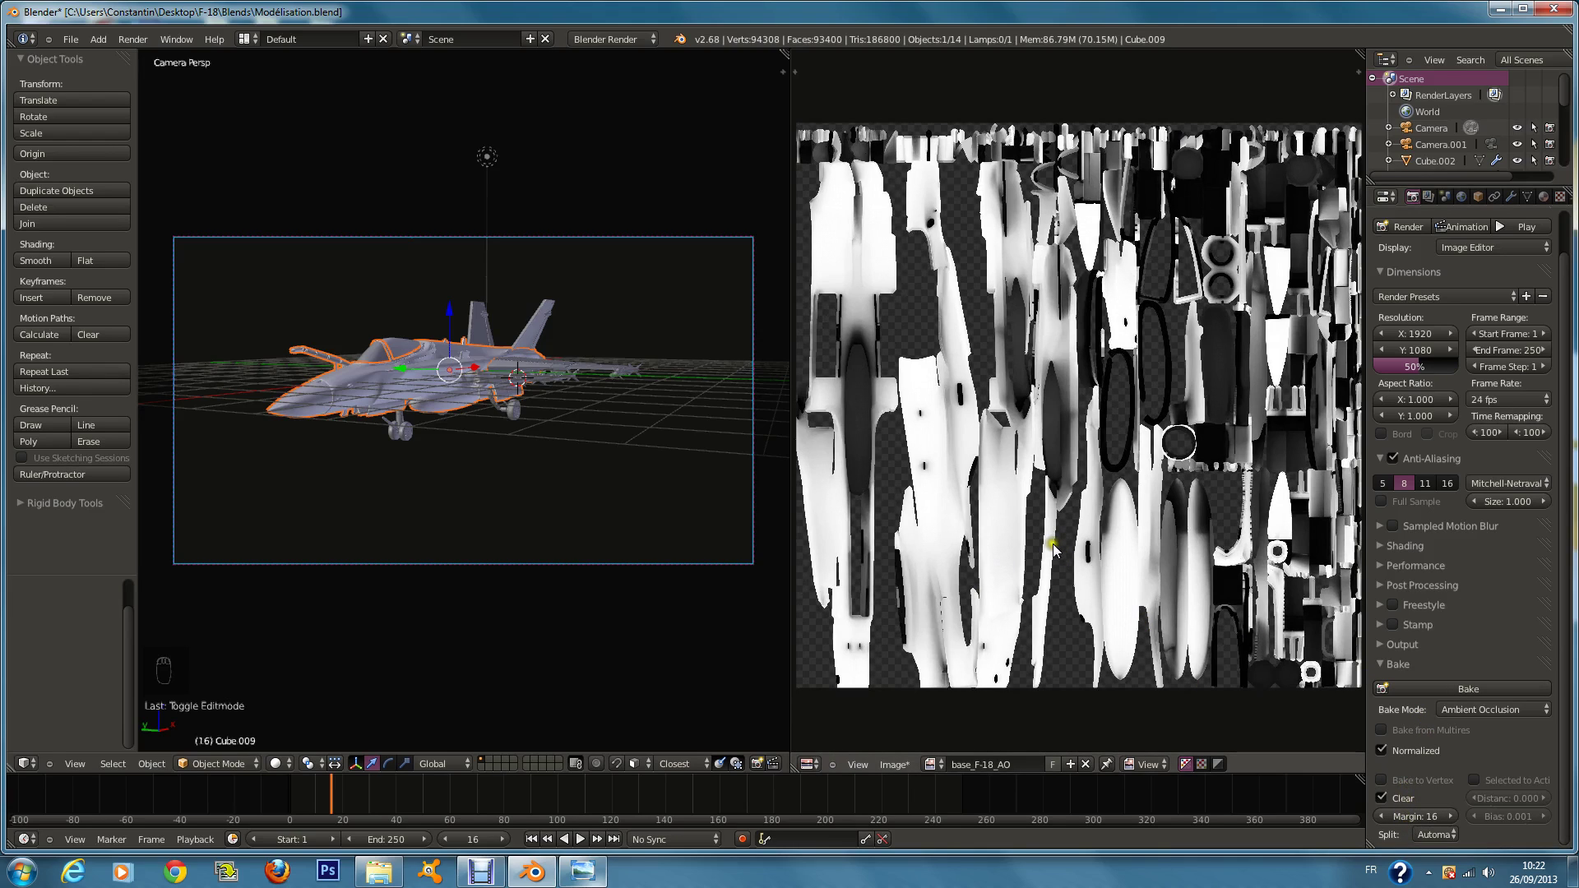
Step: Start saving the baked base_F-18_AO image under a new file and browse to the F-18 folder on the Desktop
left_click(1032, 559)
left_click(897, 764)
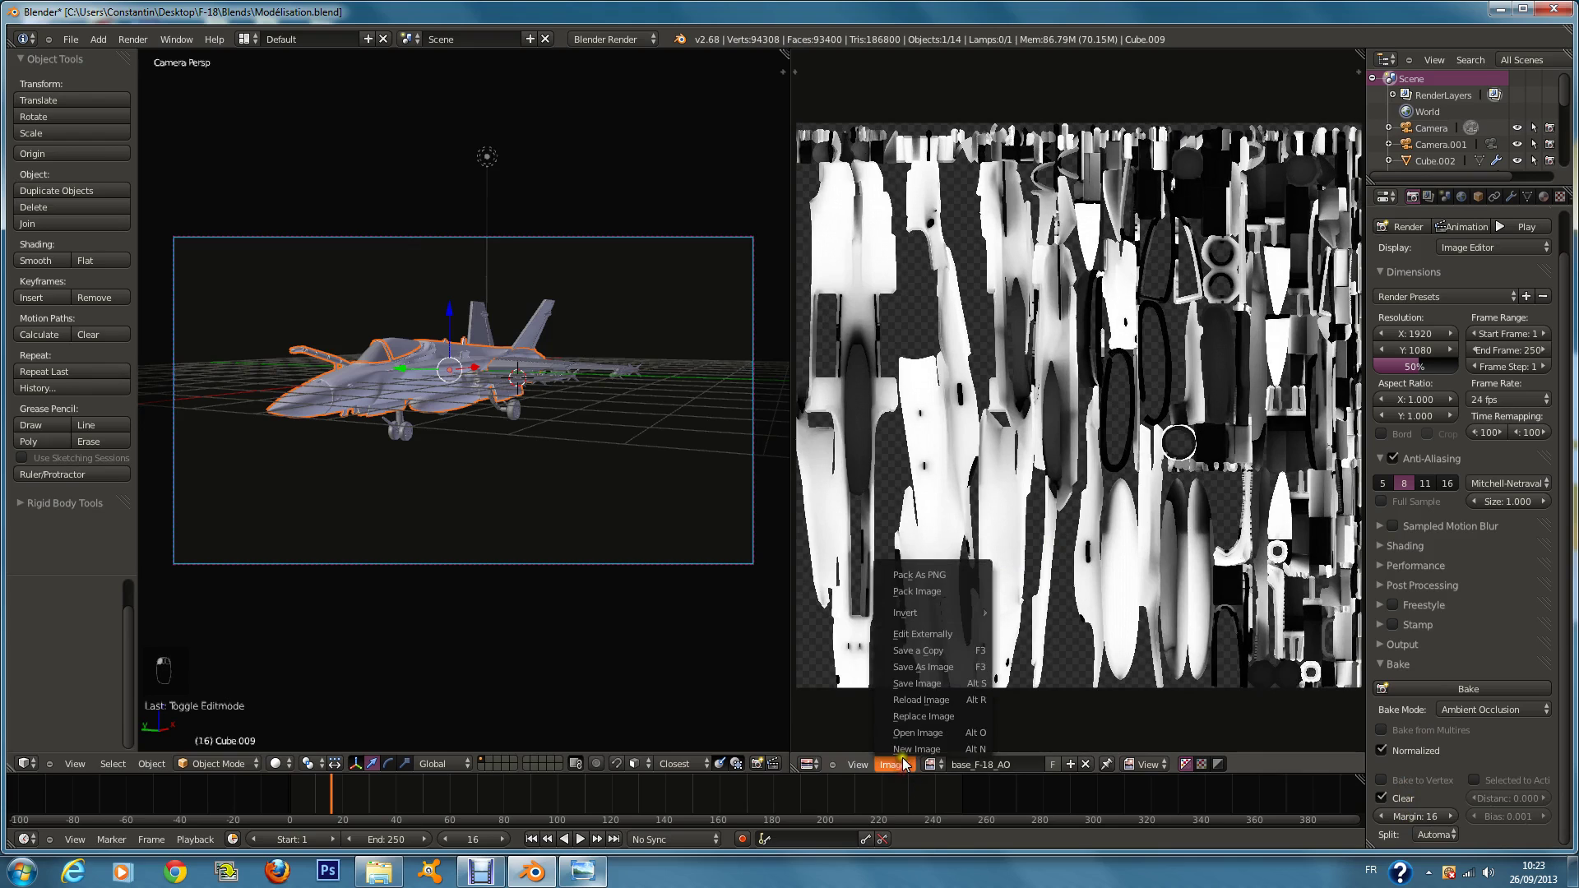
left_click(929, 669)
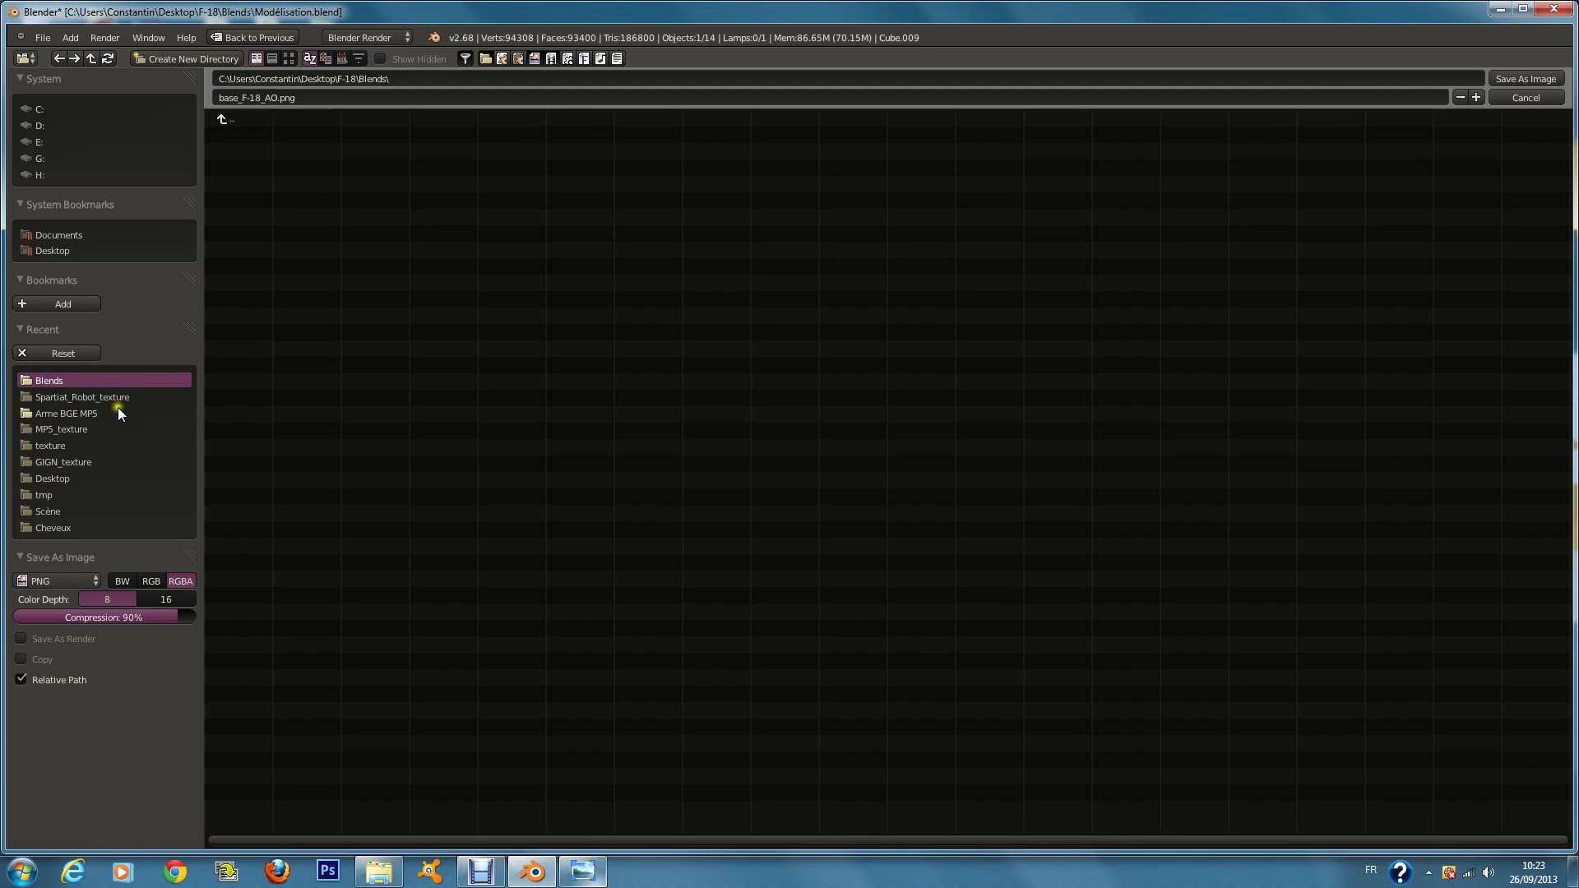
left_click(65, 245)
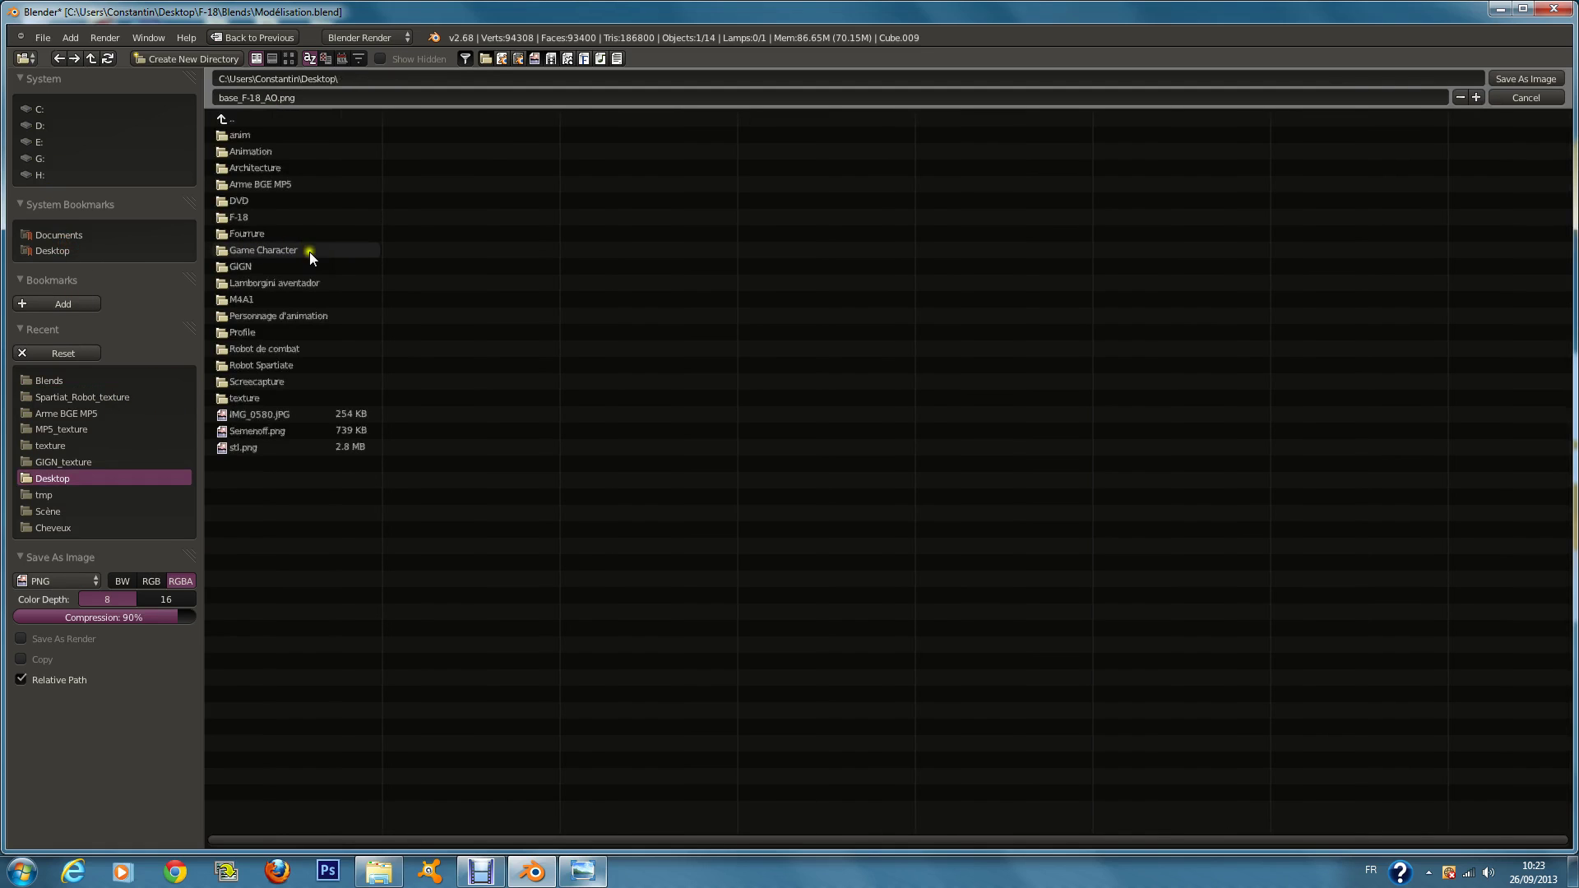
left_click(275, 217)
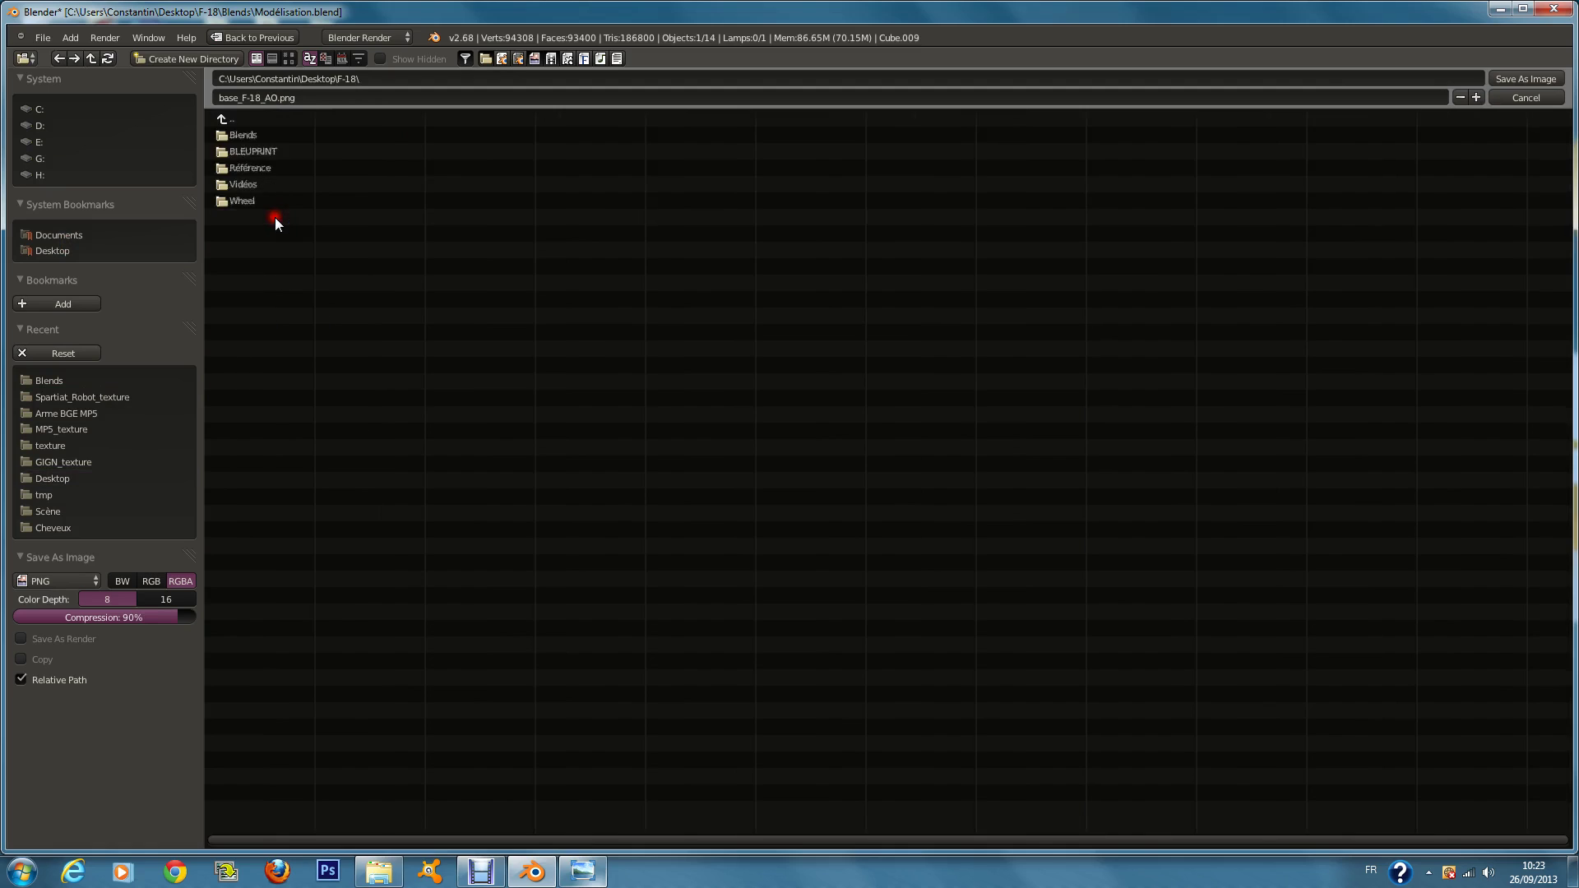
Step: Create a folder named Texture inside the F-18 folder and open it as the save location
left_click(178, 56)
left_click(170, 54)
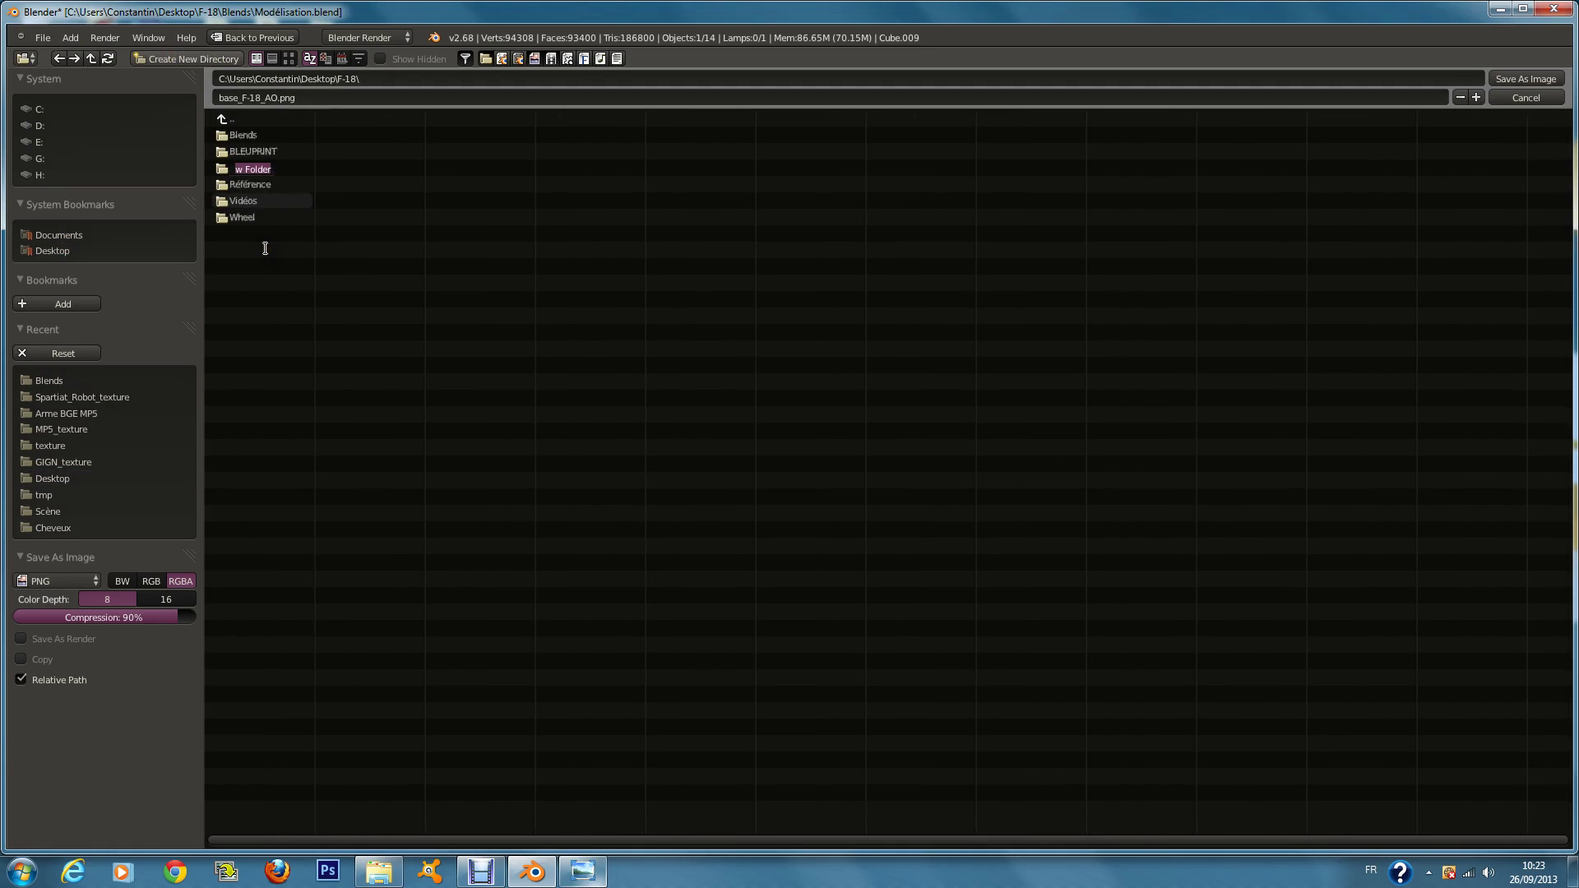
type("t")
type("exture")
key("Return")
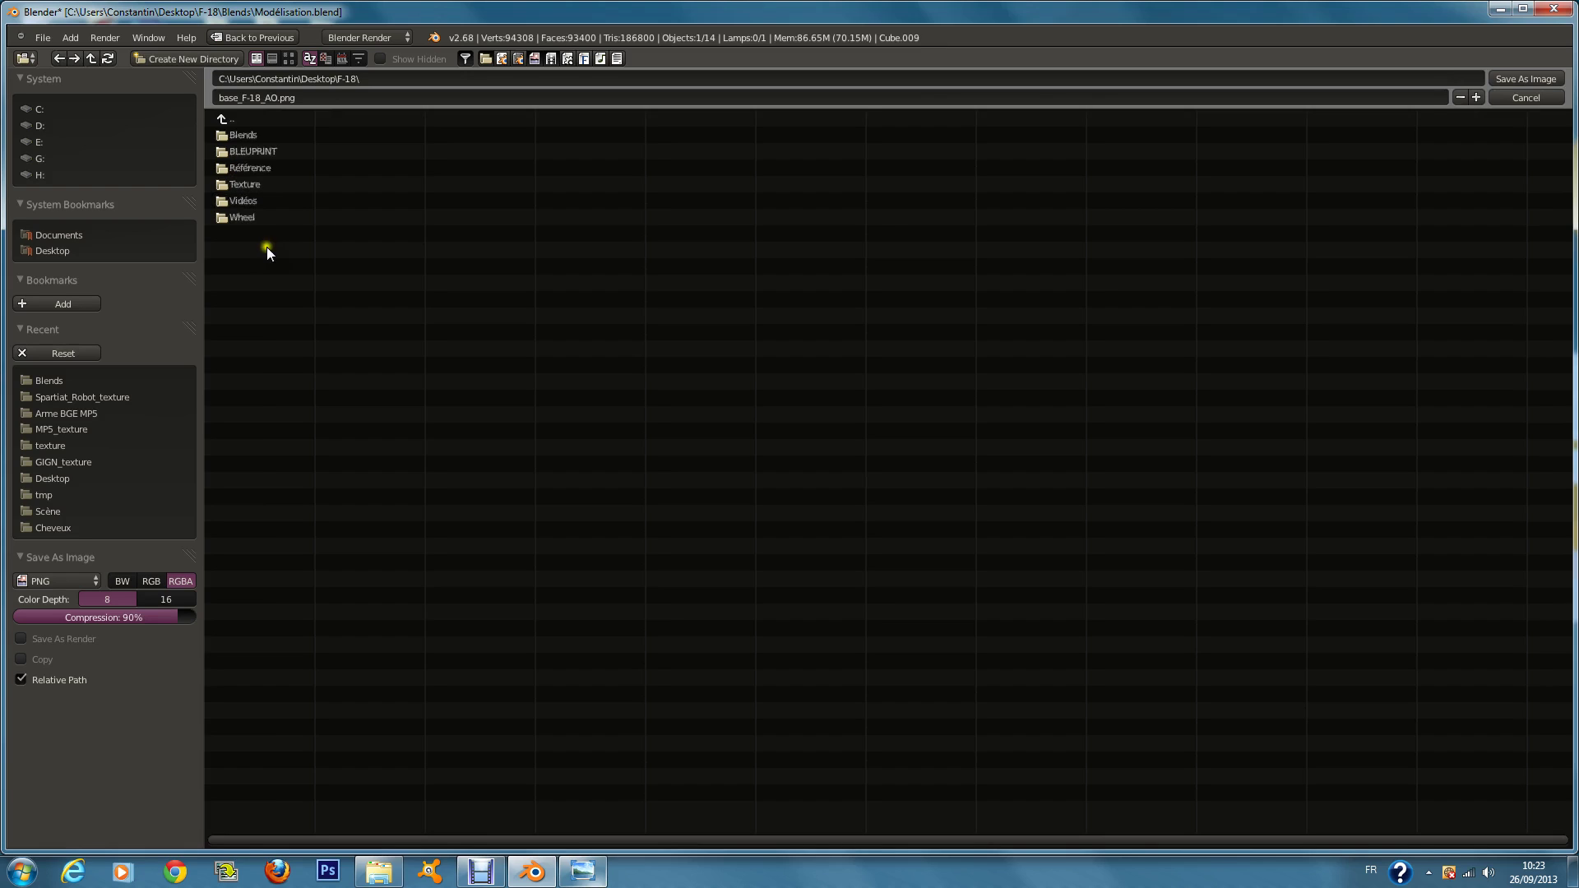
left_click(249, 186)
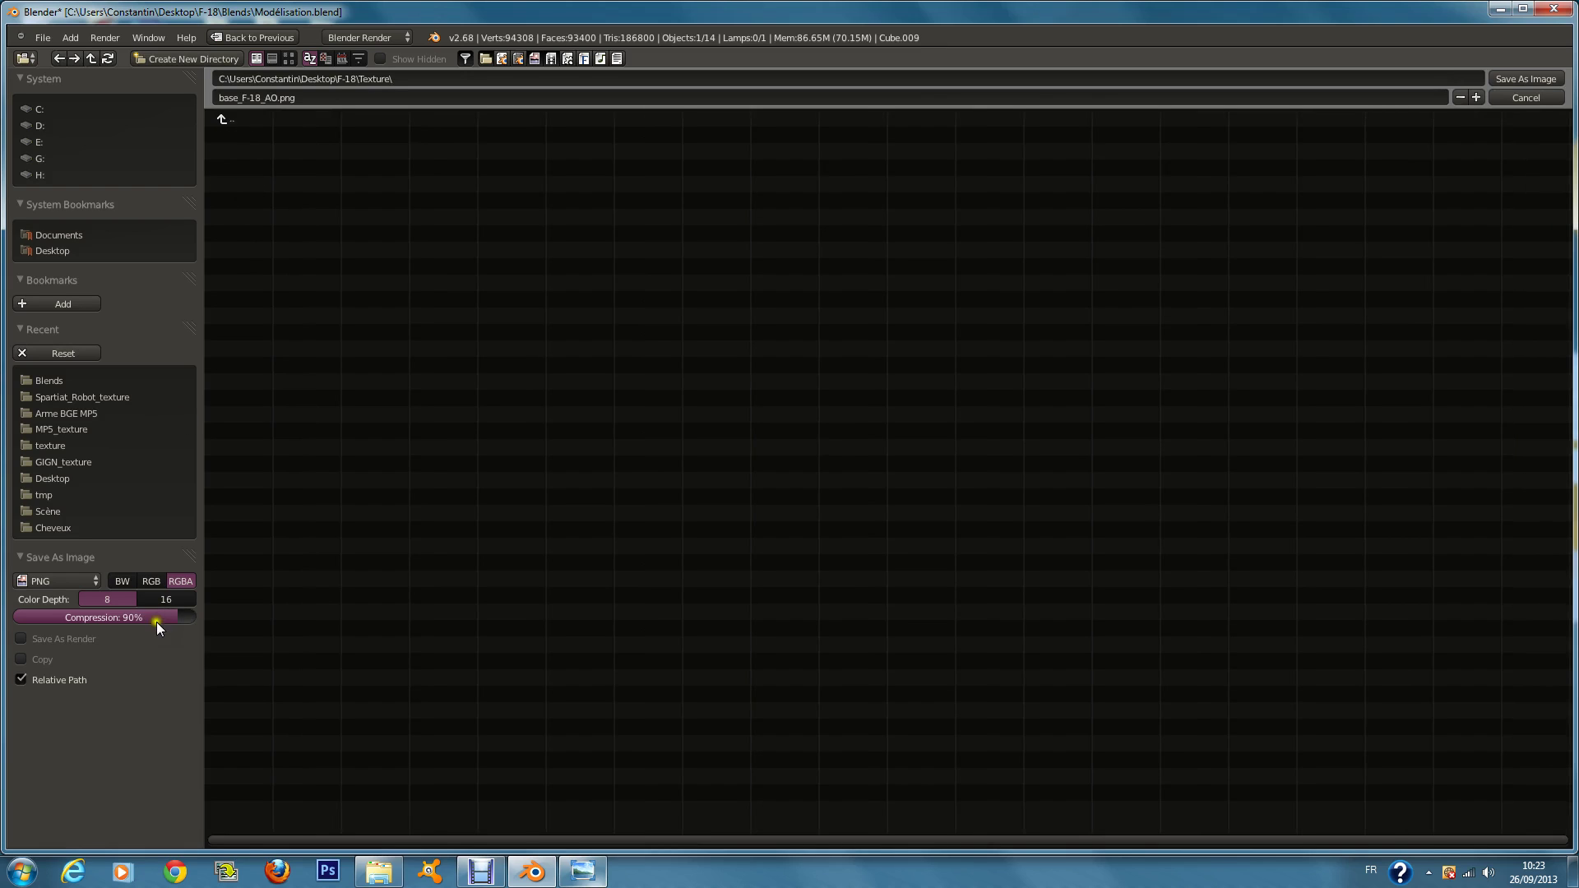
Step: Save base_F-18_AO.png as a 16-bit RGB PNG with 100% compression
left_click_drag(156, 621, 1468, 109)
left_click(159, 599)
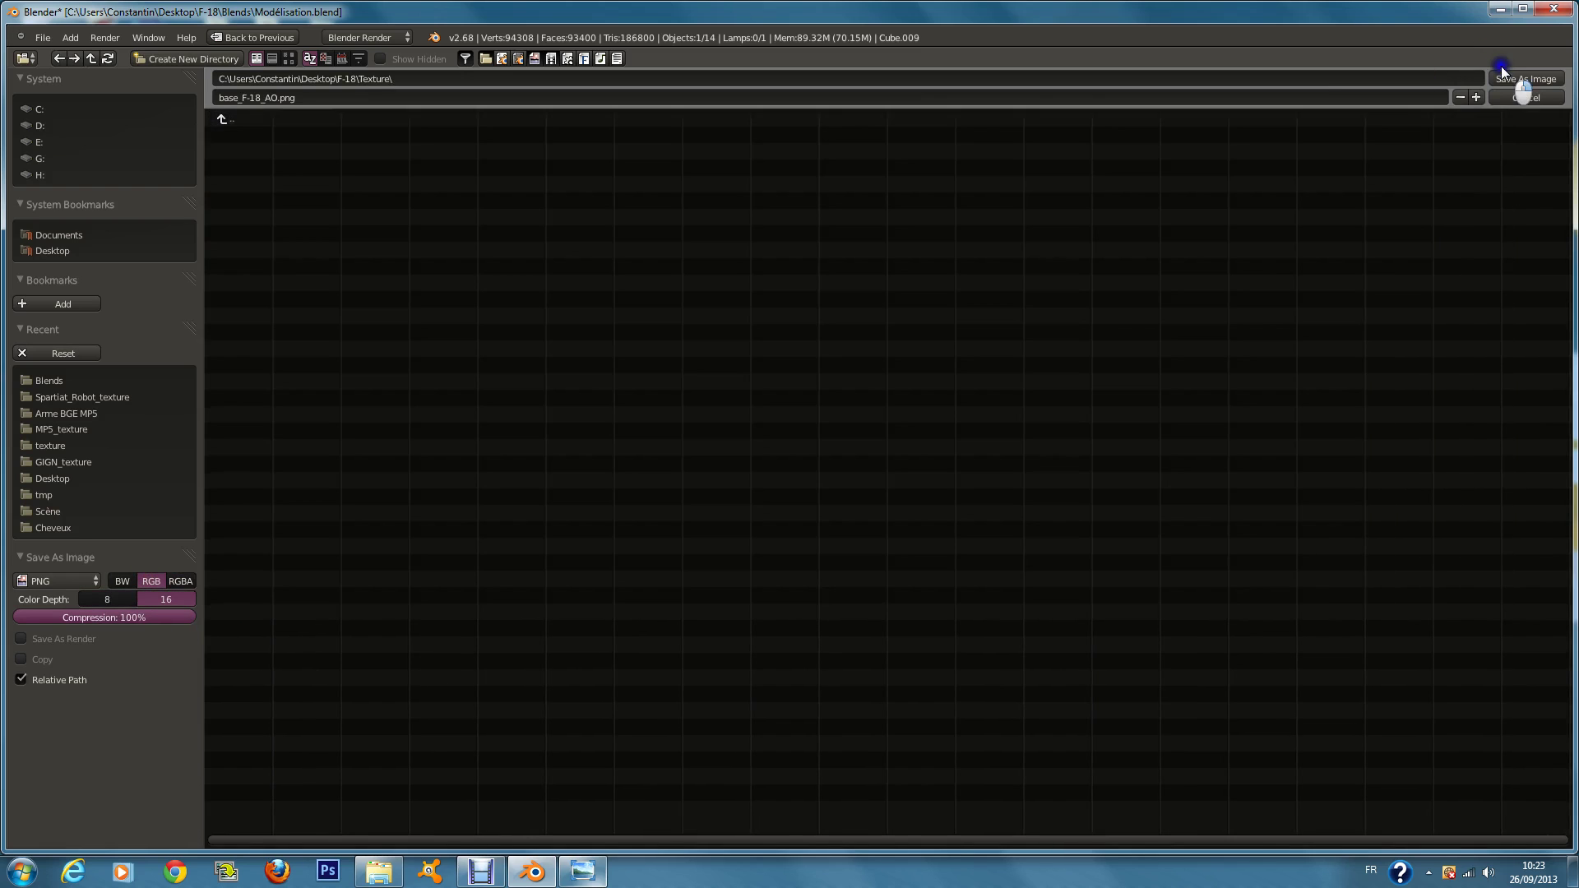
left_click(1521, 79)
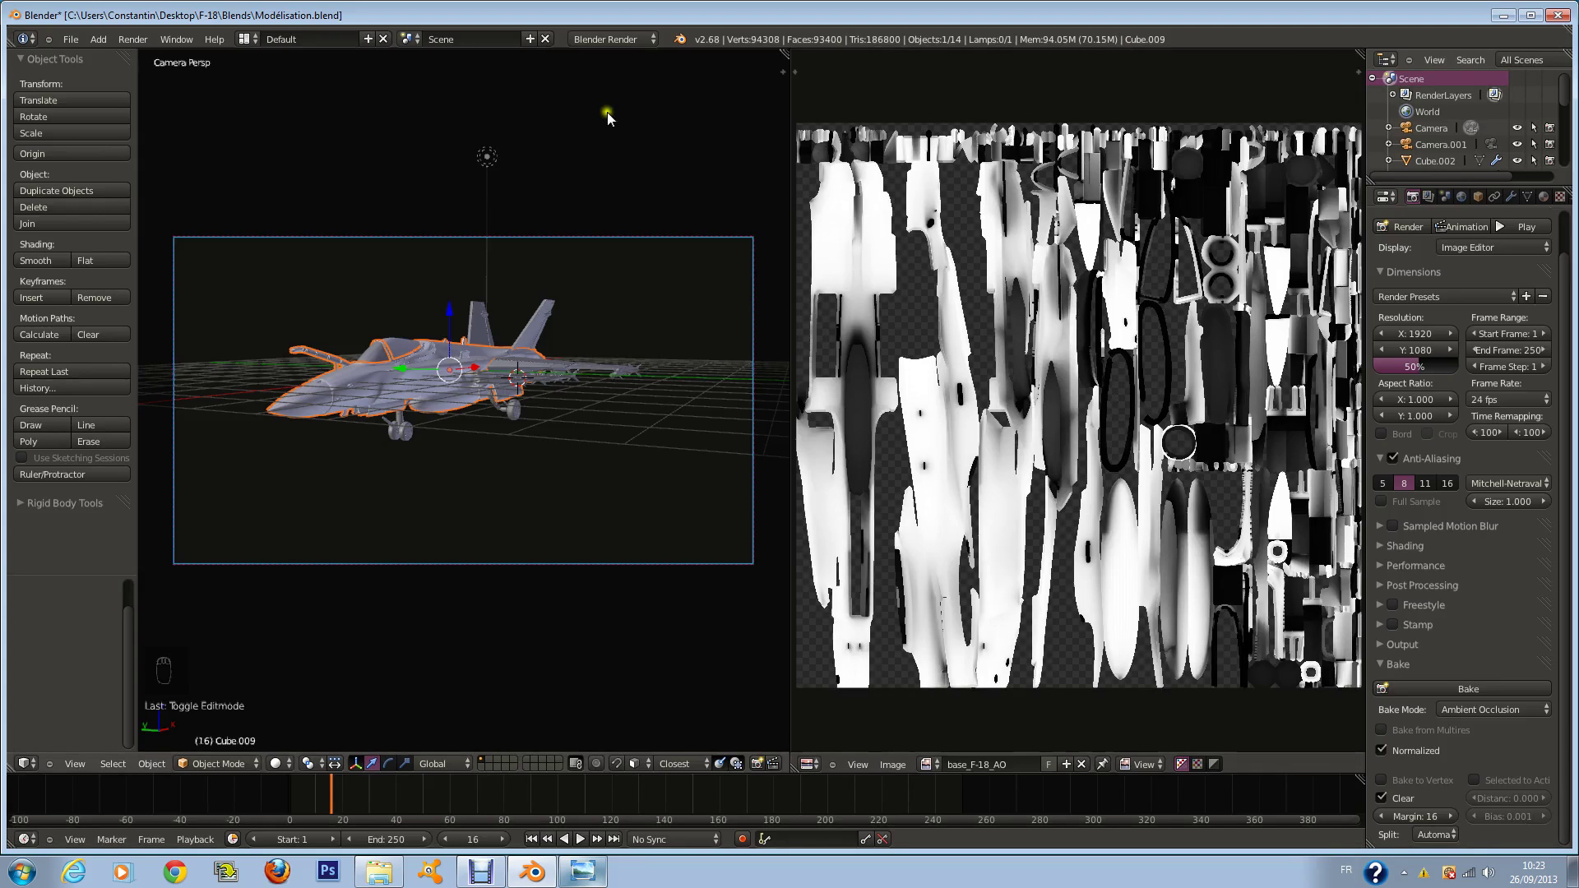
Step: Add a loop cut to each of the two small raised details on top of the fuselage's nose
middle_click_drag(477, 176, 465, 216)
key("KP_Decimal")
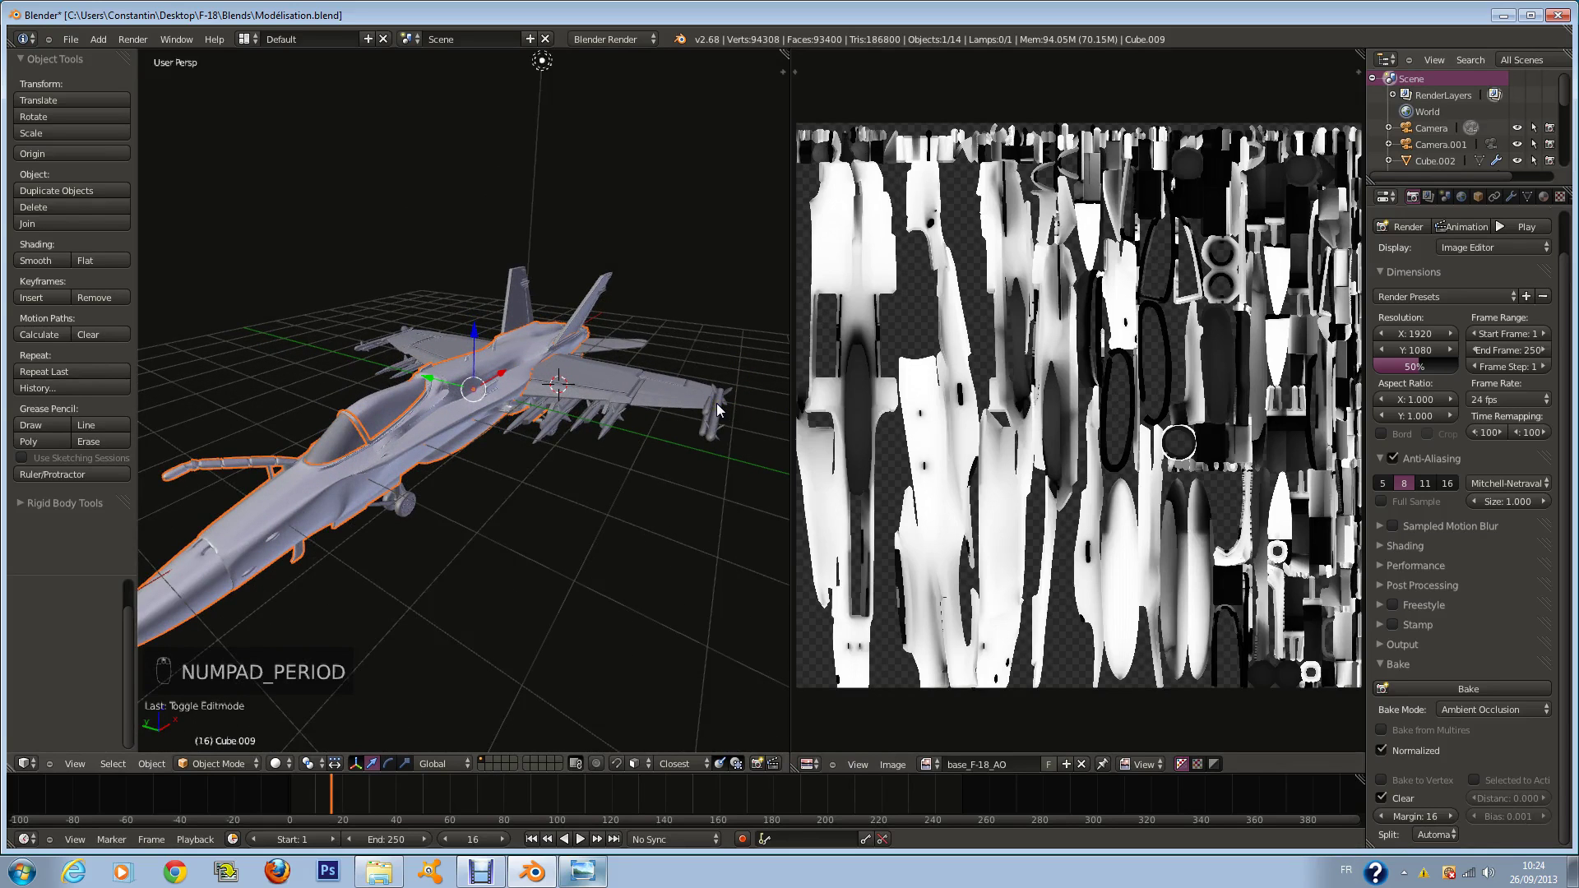
middle_click_drag(651, 402, 615, 433)
scroll(587, 446, "up", 6)
key("Tab")
key("a")
key("a")
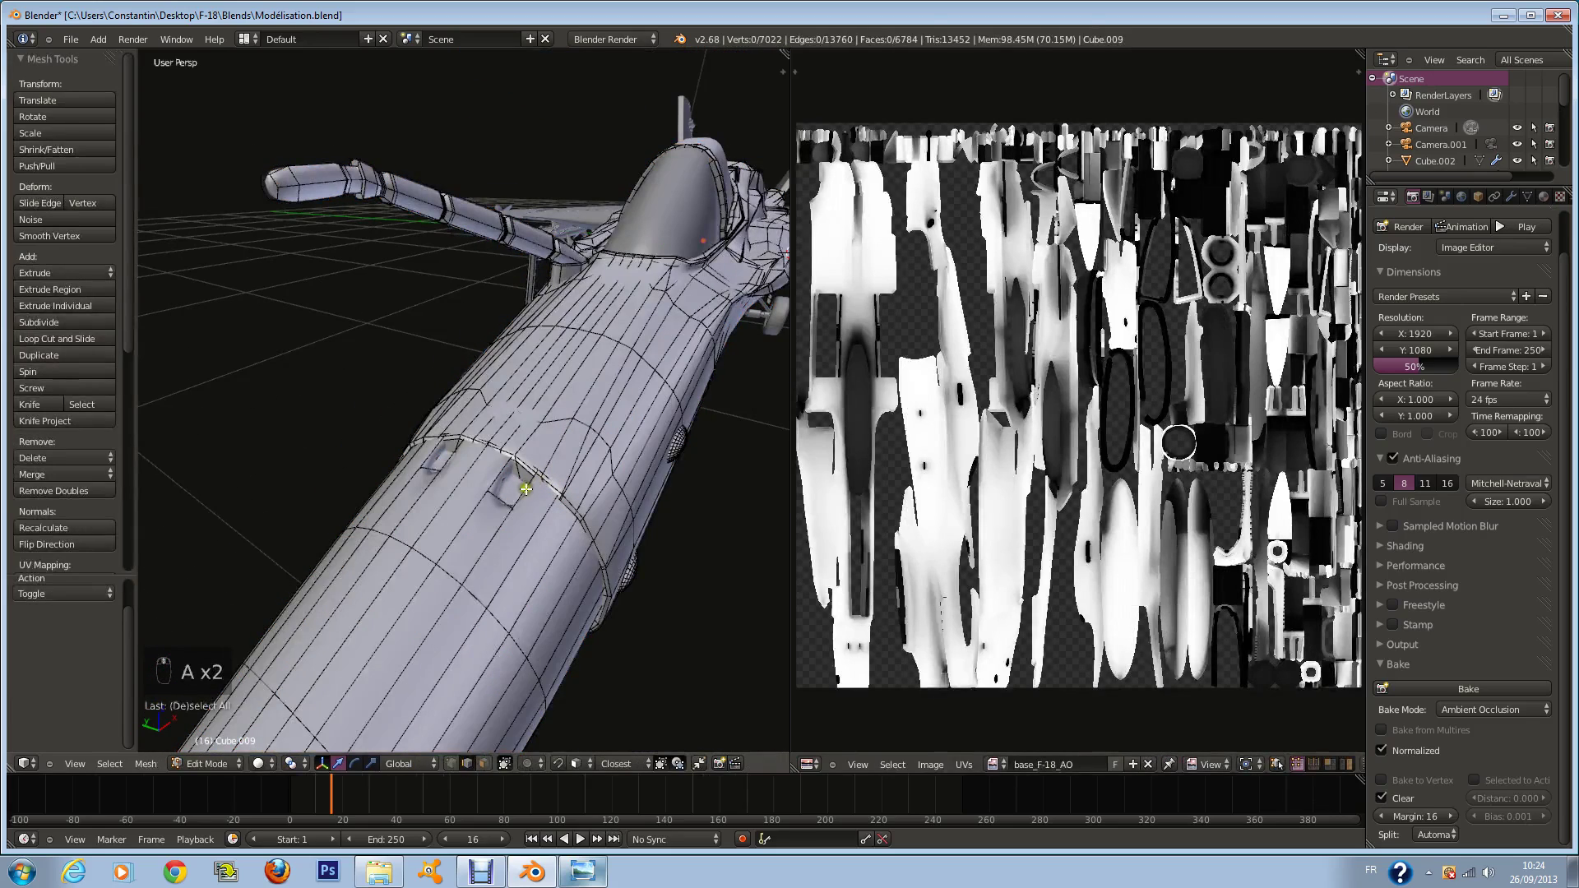
key("ctrl+r")
key("a")
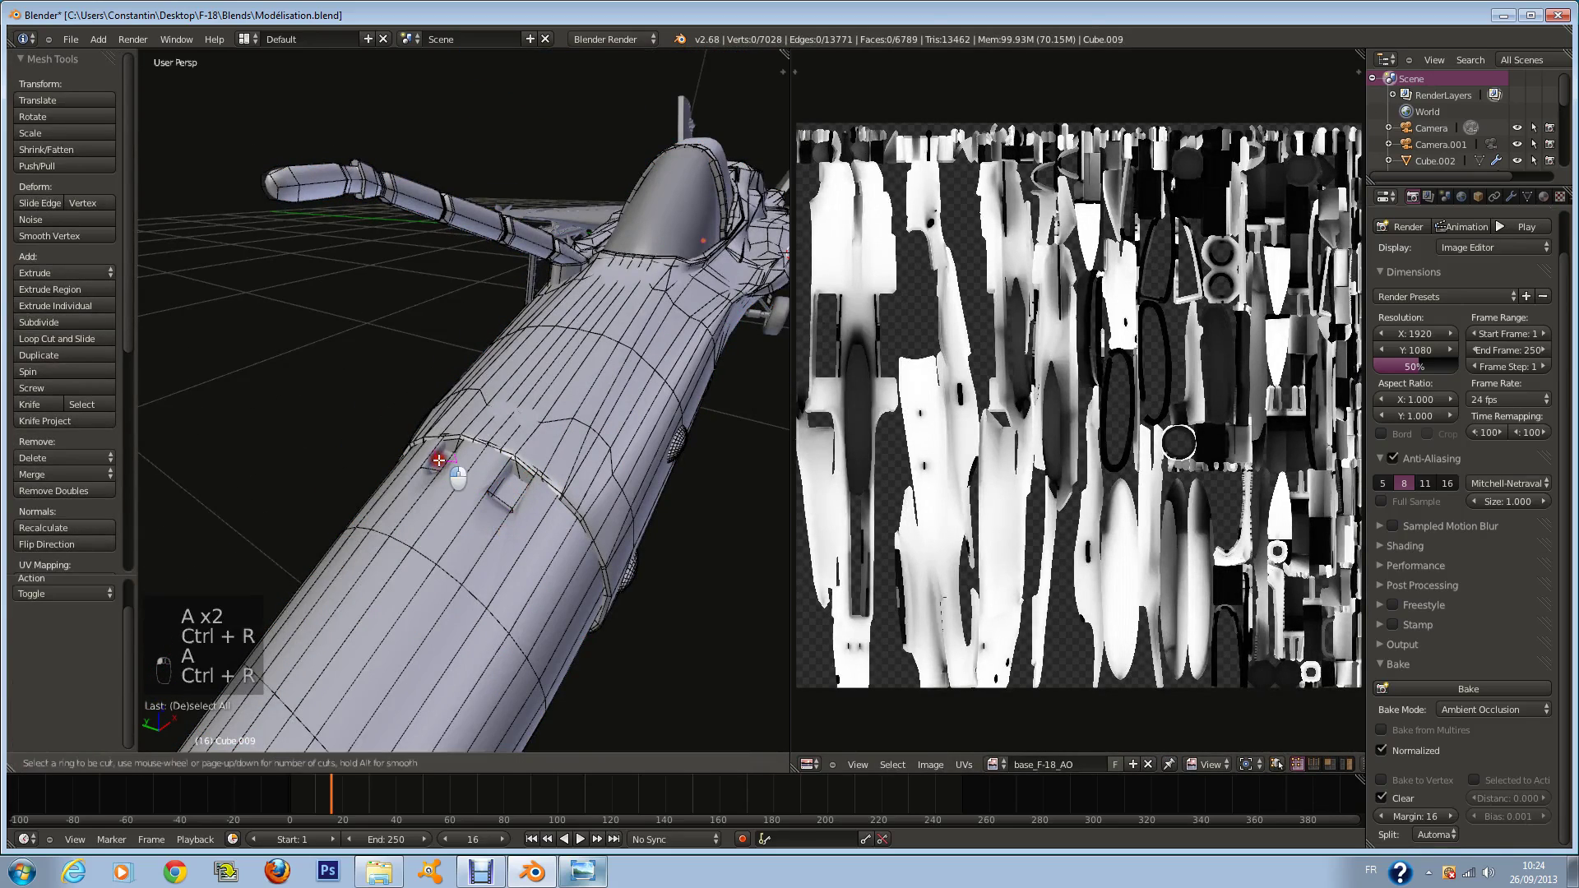
key("ctrl+r")
key("Tab")
scroll(549, 446, "down", 5)
middle_click_drag(549, 446, 482, 393)
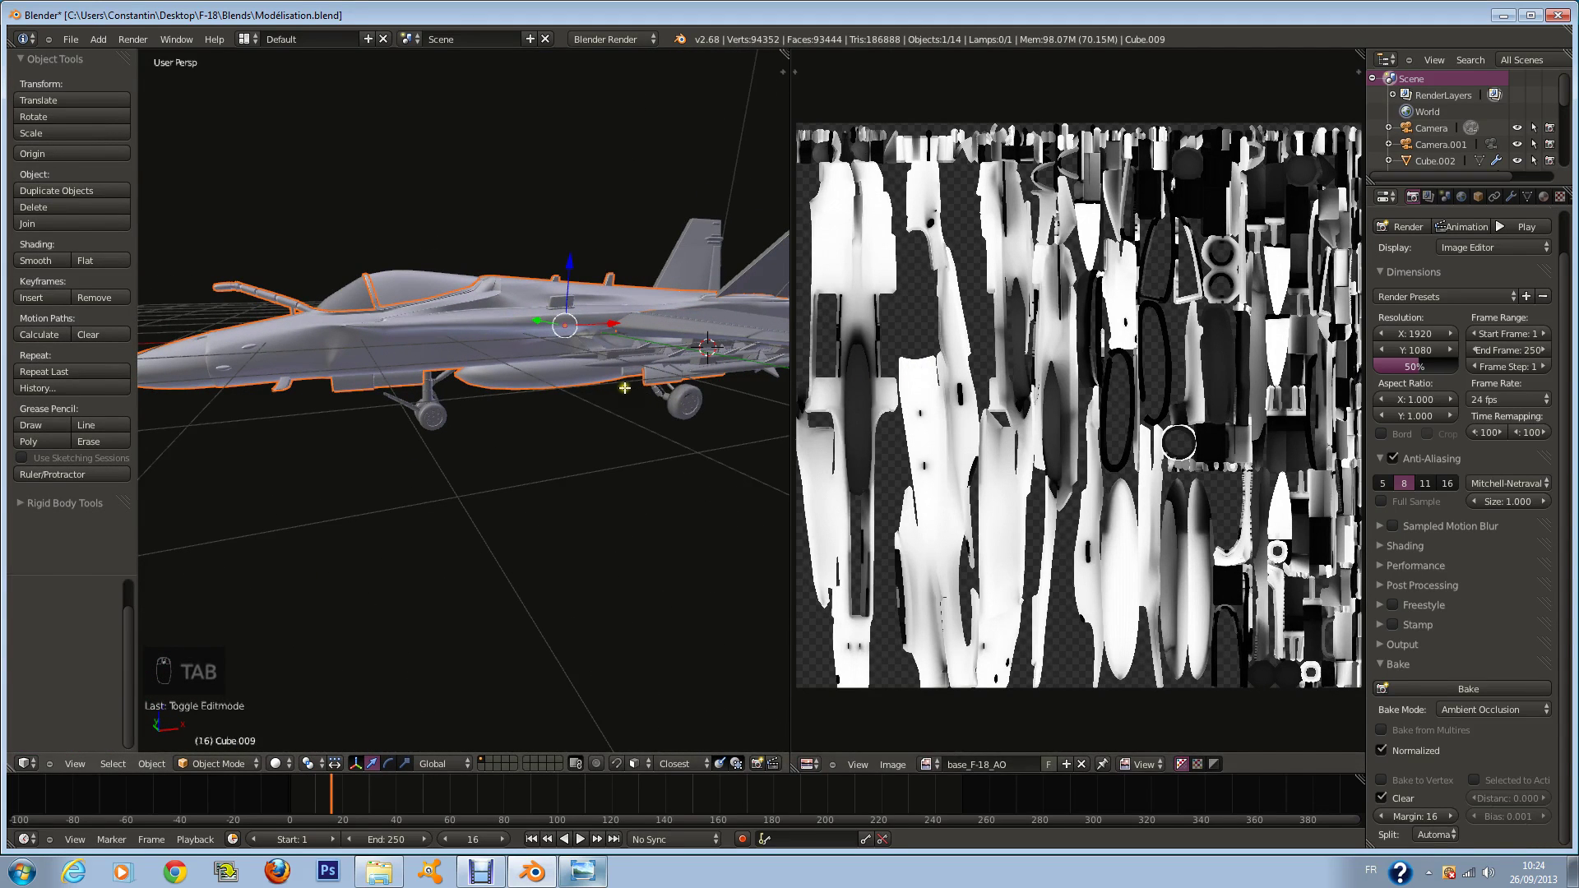
Step: Examine the nose cone's mesh in solid and wireframe display from the front orthographic view, then view the jet in object mode
key("Tab")
key("KP_5")
key("KP_1")
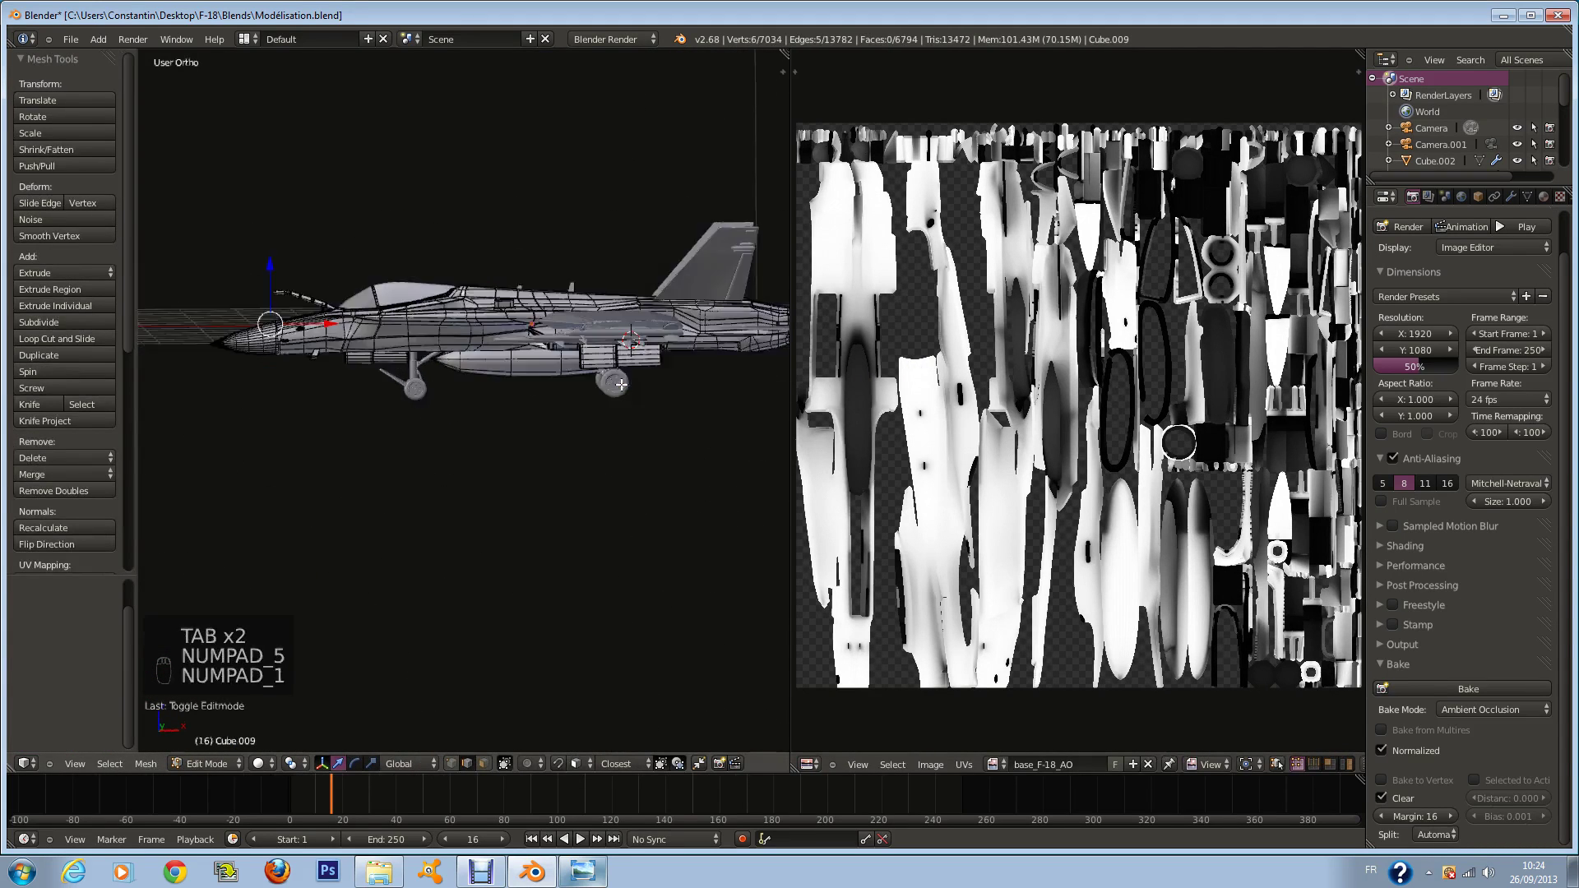
key("KP_5")
key("KP_5")
key("KP_5")
key("a")
key("a")
key("a")
key("a")
middle_click_drag(302, 310, 514, 417, "shift")
scroll(514, 417, "up", 1)
scroll(514, 417, "up", 3)
key("z")
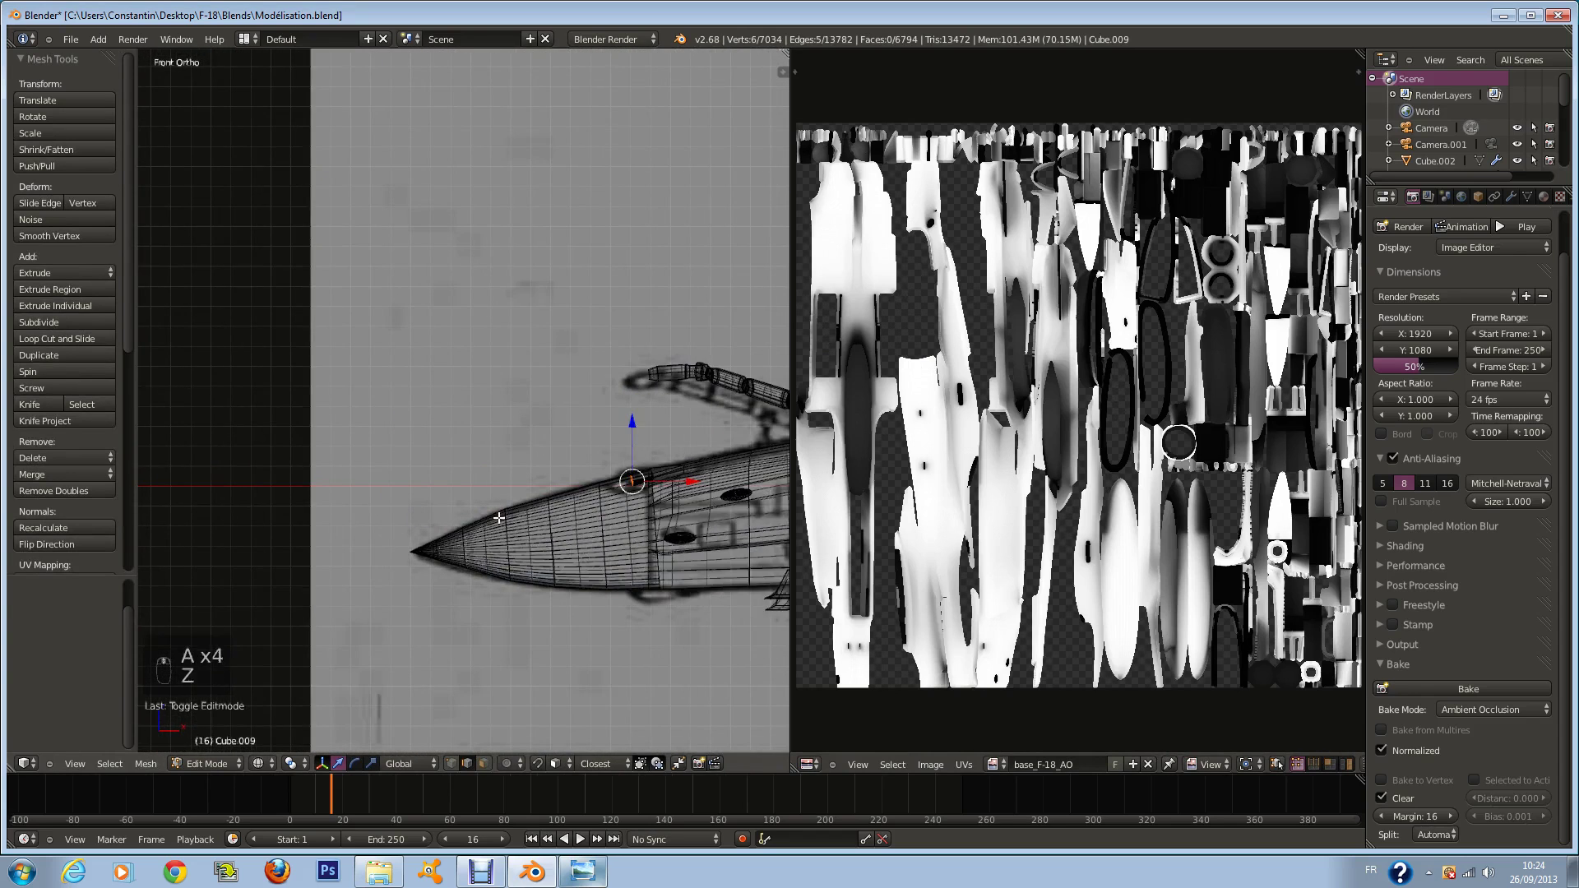
scroll(441, 659, "up", 2)
key("a")
key("Tab")
key("Tab")
key("z")
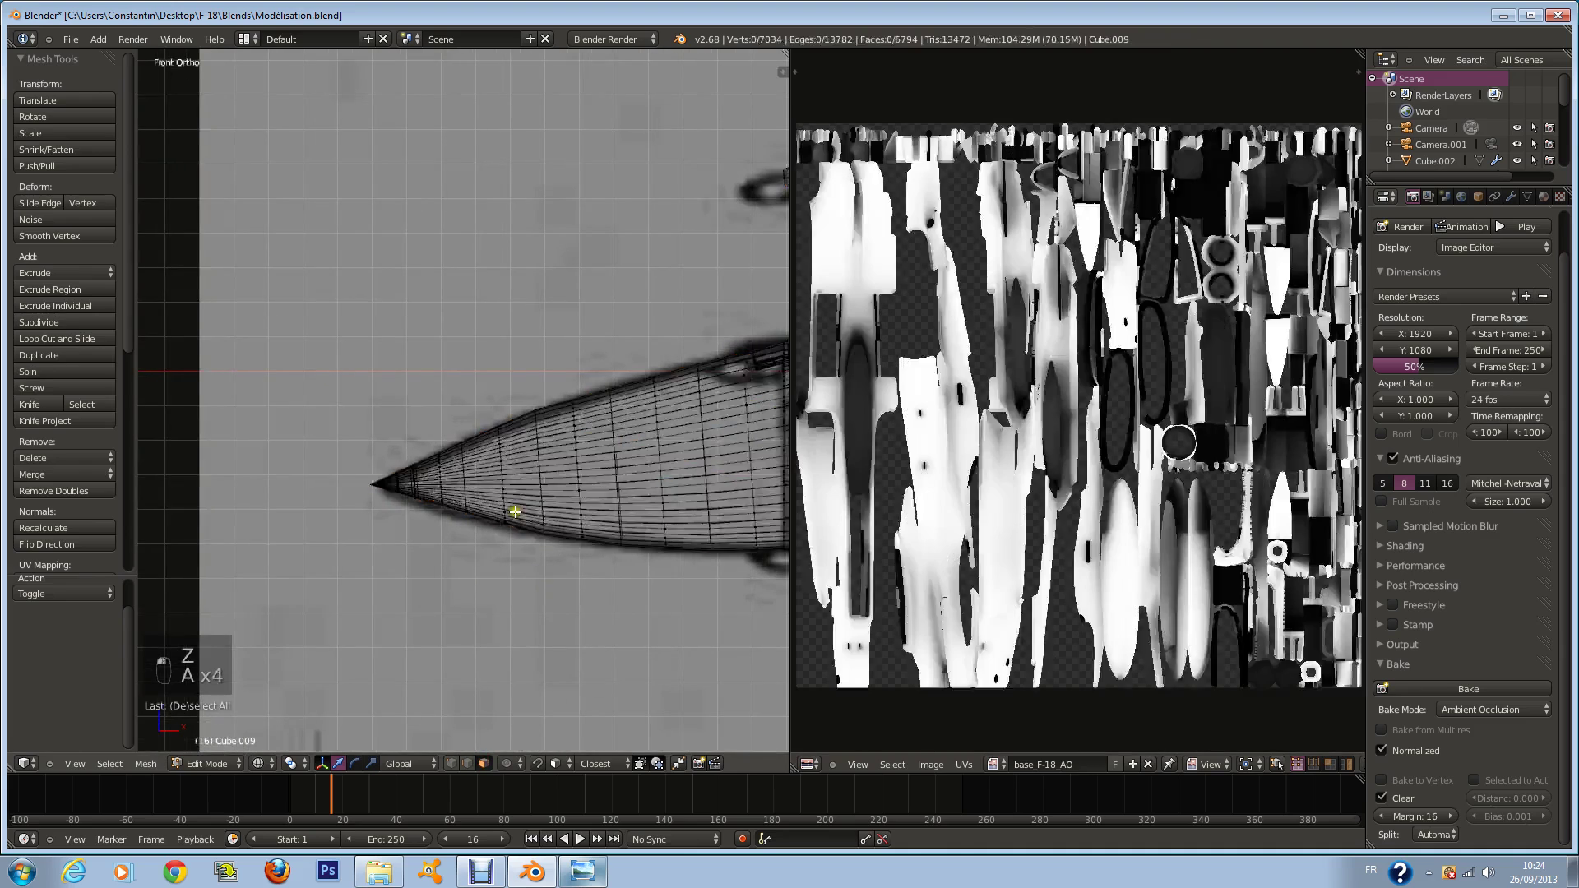
scroll(510, 368, "down", 1)
key("Tab")
middle_click_drag(516, 370, 594, 323)
scroll(593, 323, "up", 2)
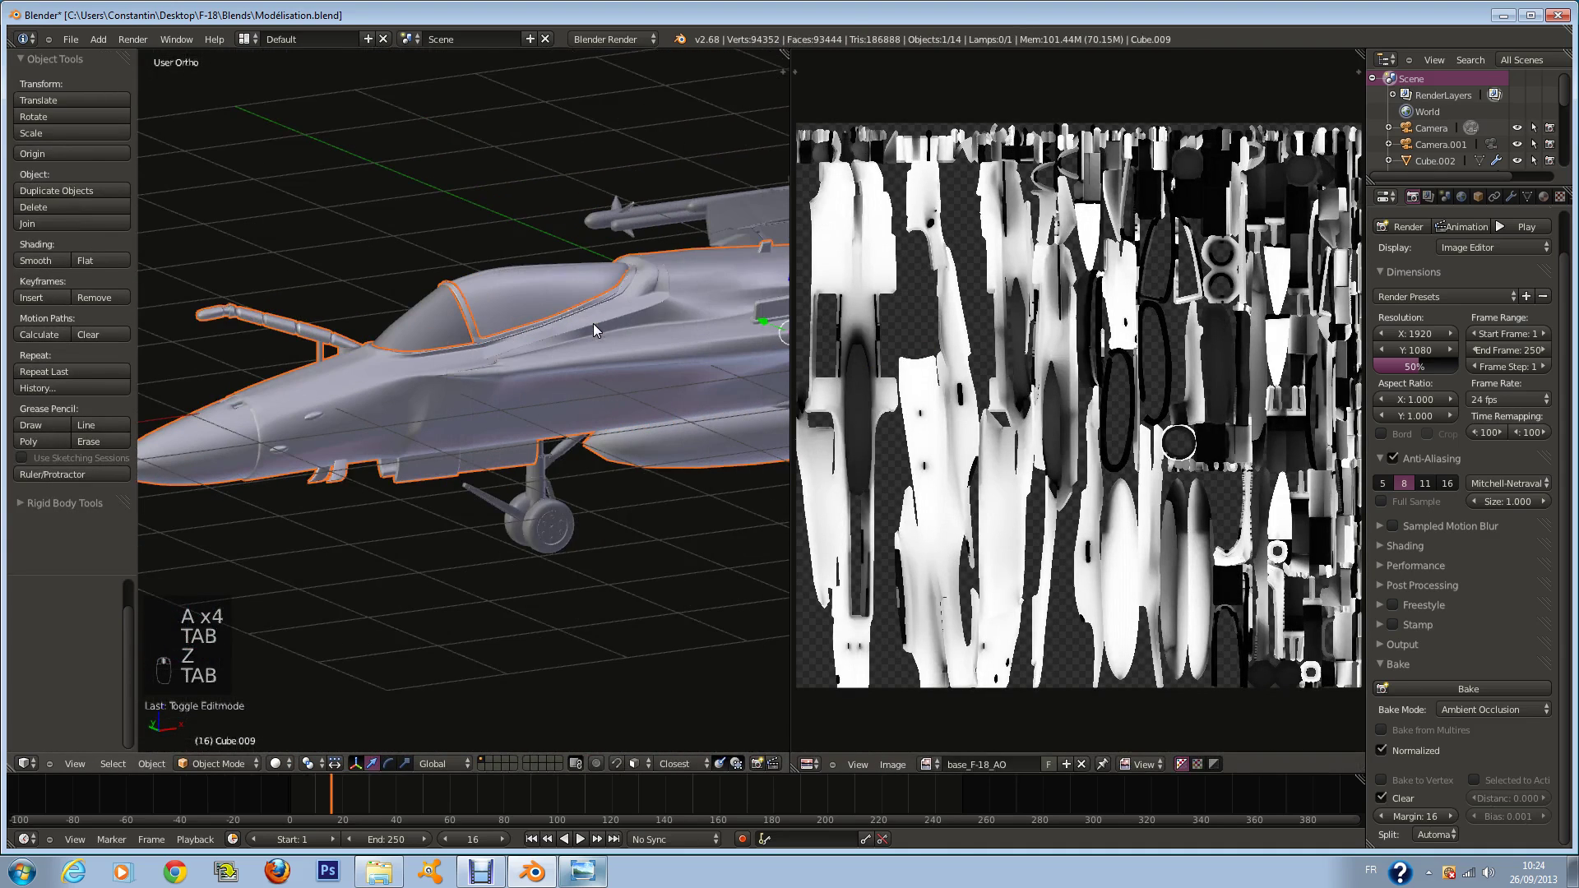
Step: Darken the fuselage material's diffuse colour to R 0.206, G 0.208, B 0.220 and rename the material Base
left_click(1543, 197)
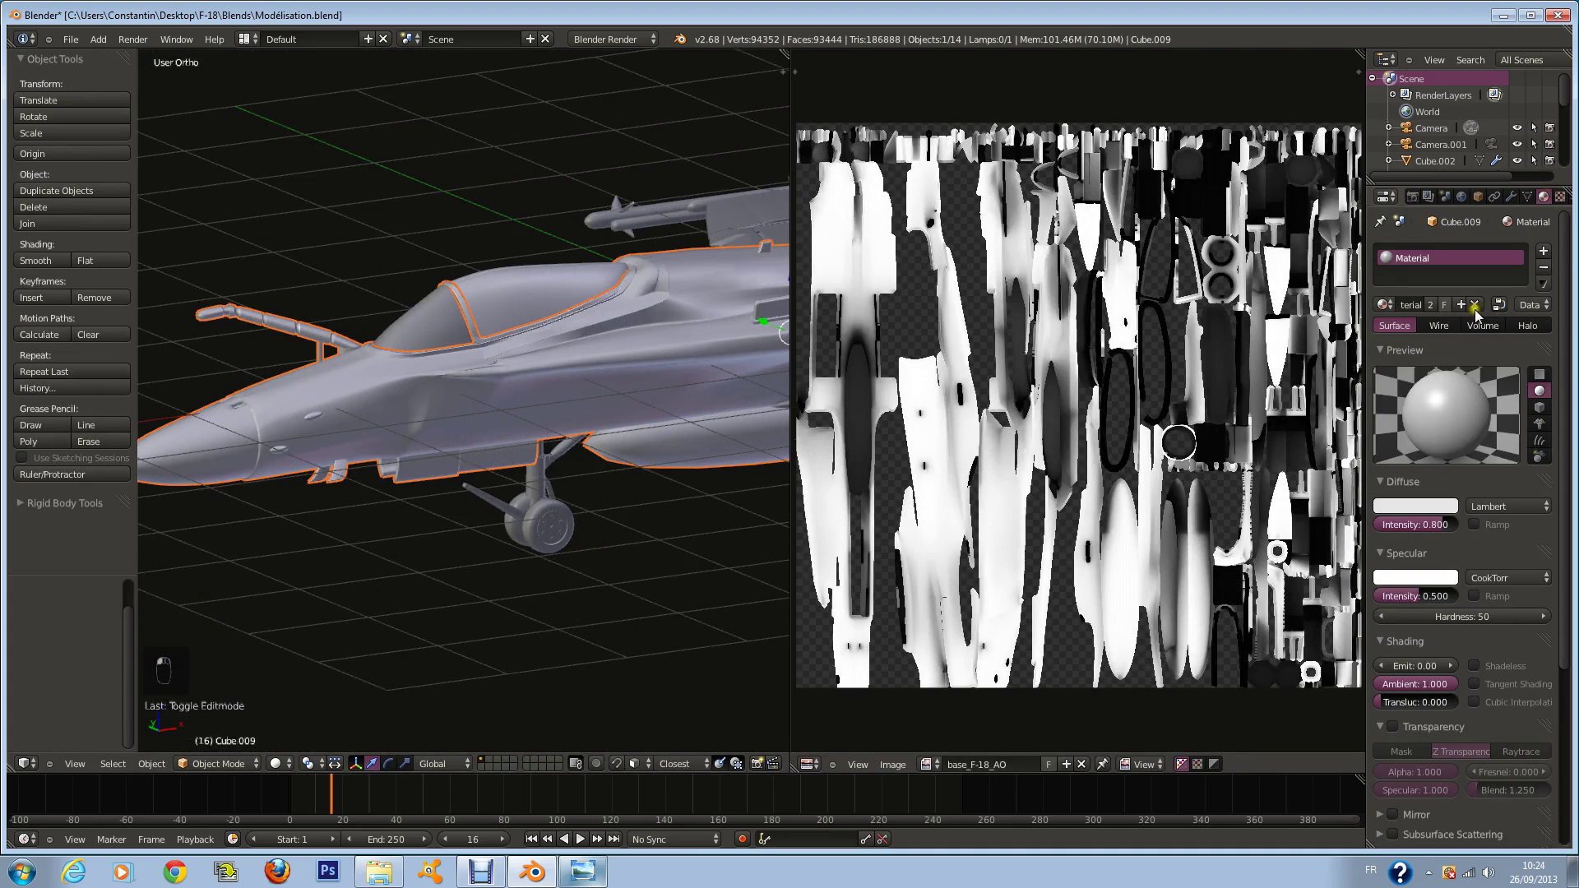
left_click(1414, 507)
left_click(1357, 390)
mouse_move(1357, 390)
left_mouse_down()
mouse_move(1375, 344)
mouse_move(1446, 388)
mouse_move(1446, 329)
left_mouse_up()
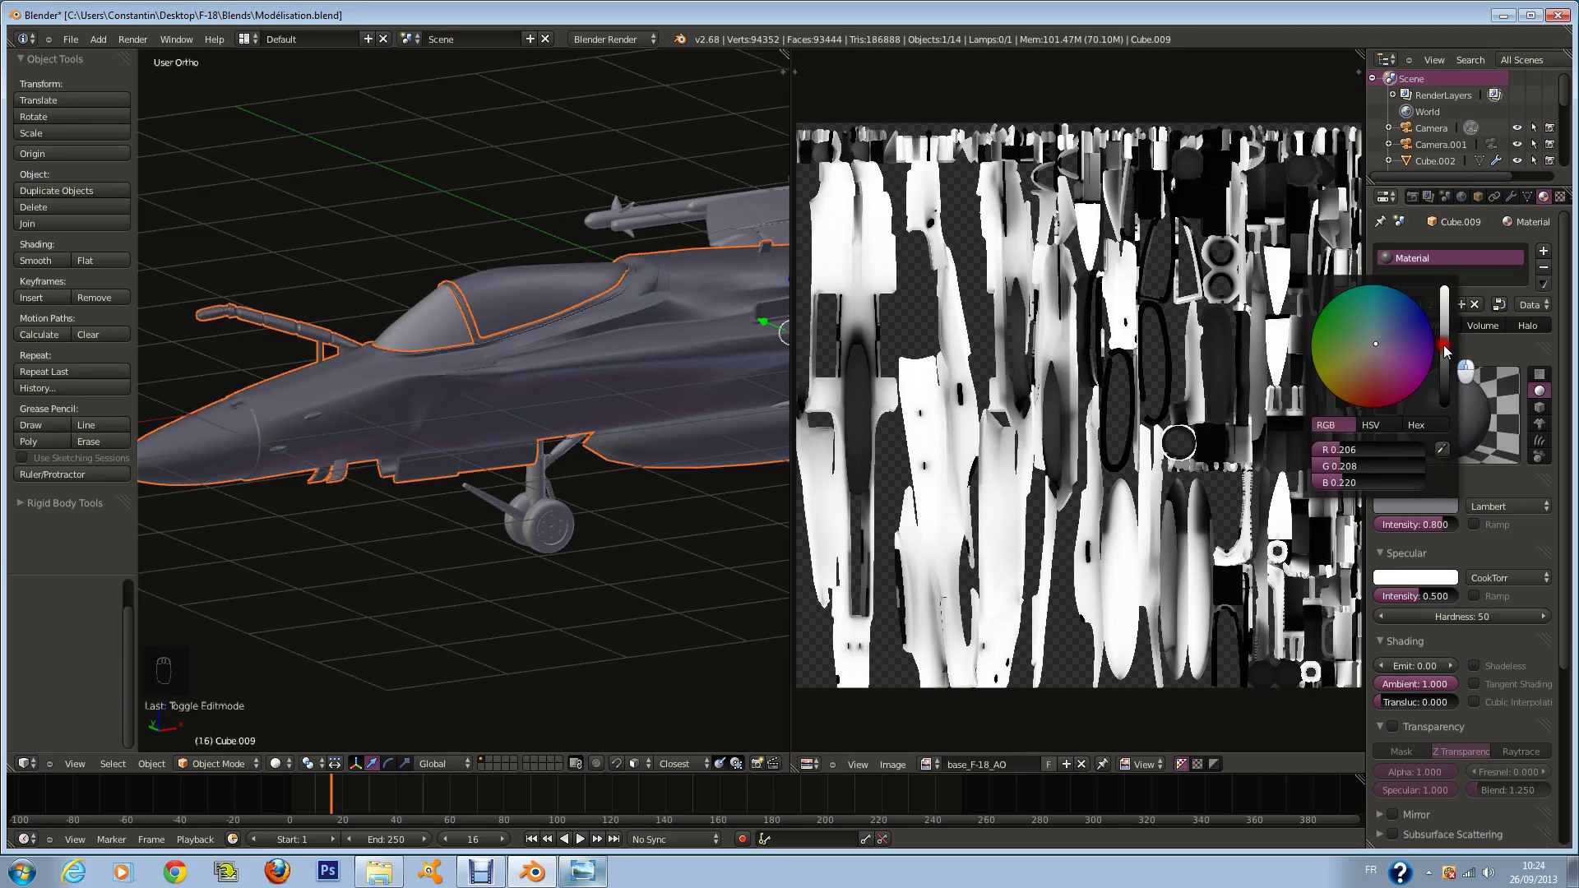
scroll(493, 370, "down", 3)
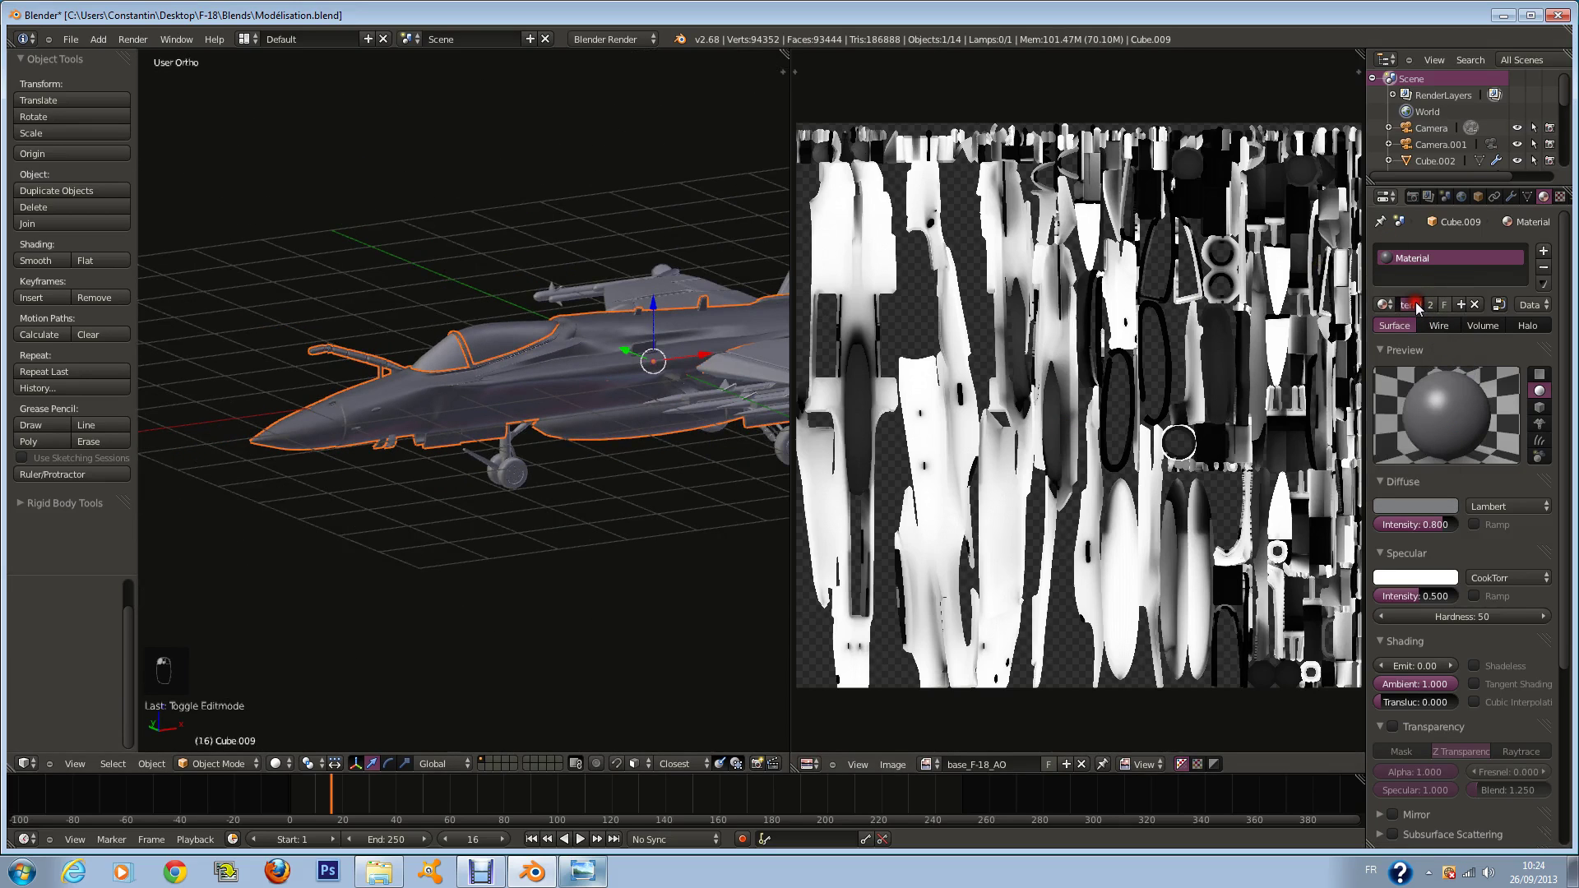
type("Base")
key("Return")
Step: Add a second material slot to the fuselage and box-select the faces of the nose tip in the front wireframe view
left_click(1544, 251)
scroll(553, 437, "down", 1)
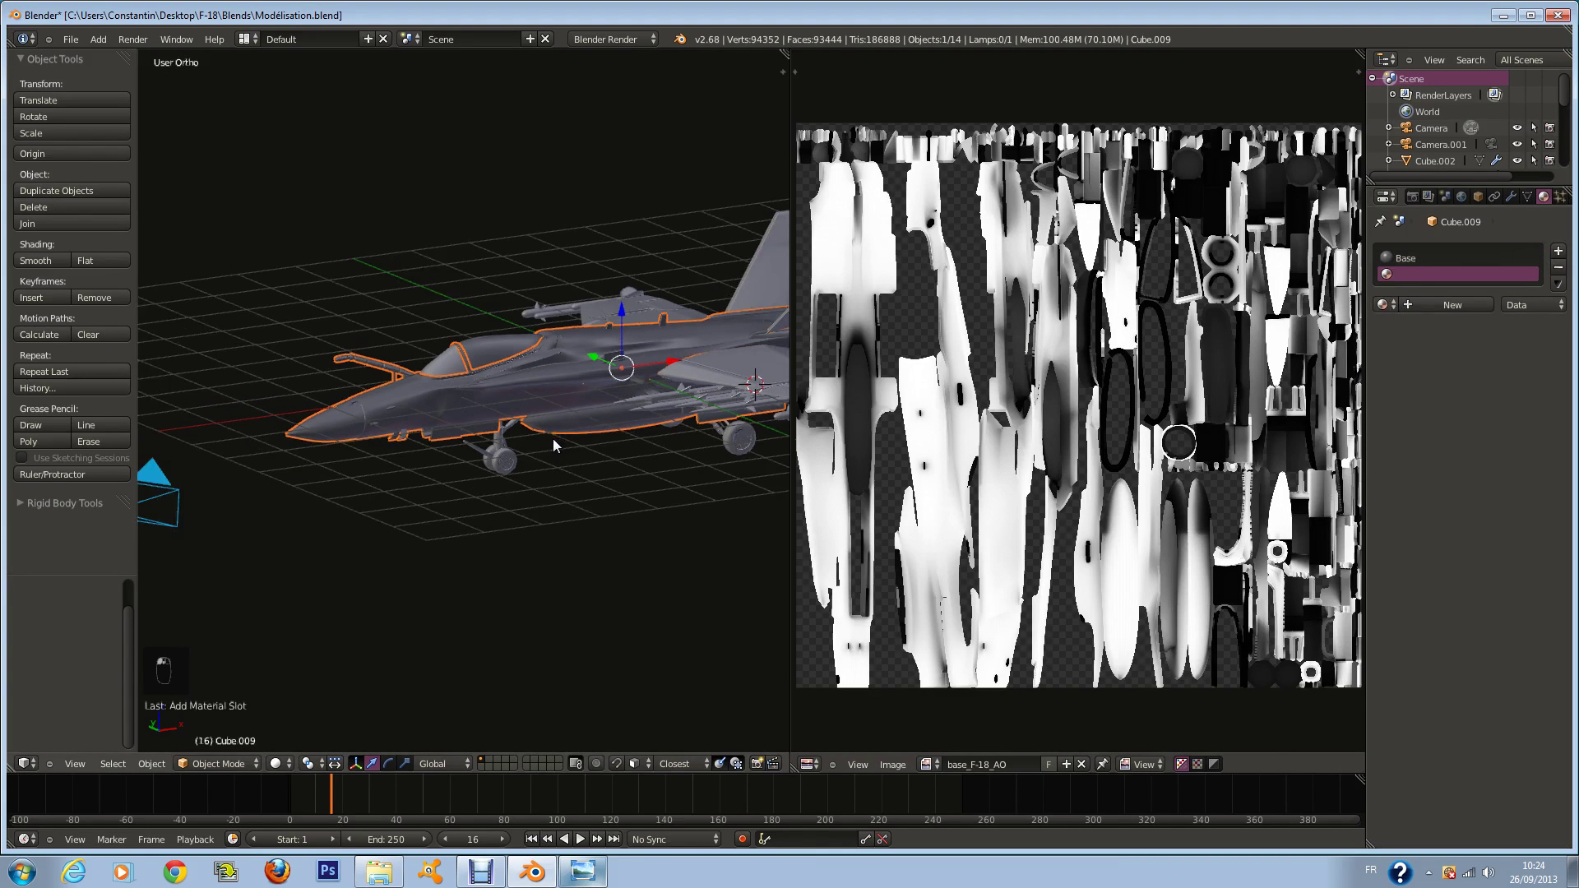
key("KP_1")
key("Tab")
scroll(512, 434, "up", 5)
key("z")
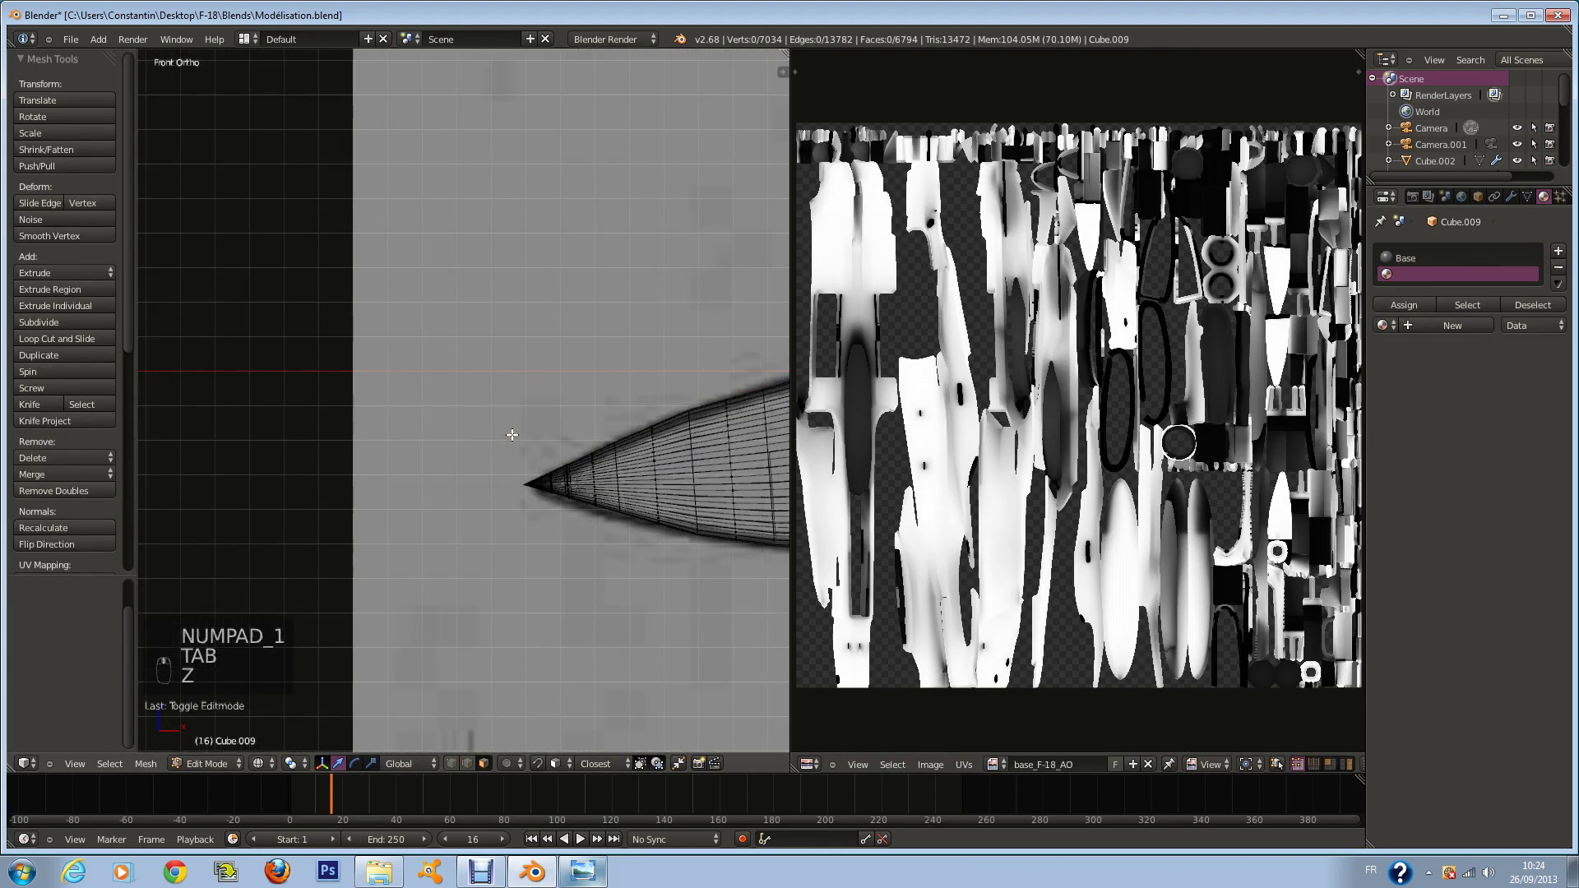
key("a")
scroll(512, 434, "down", 2, "ctrl")
key("a")
key("a")
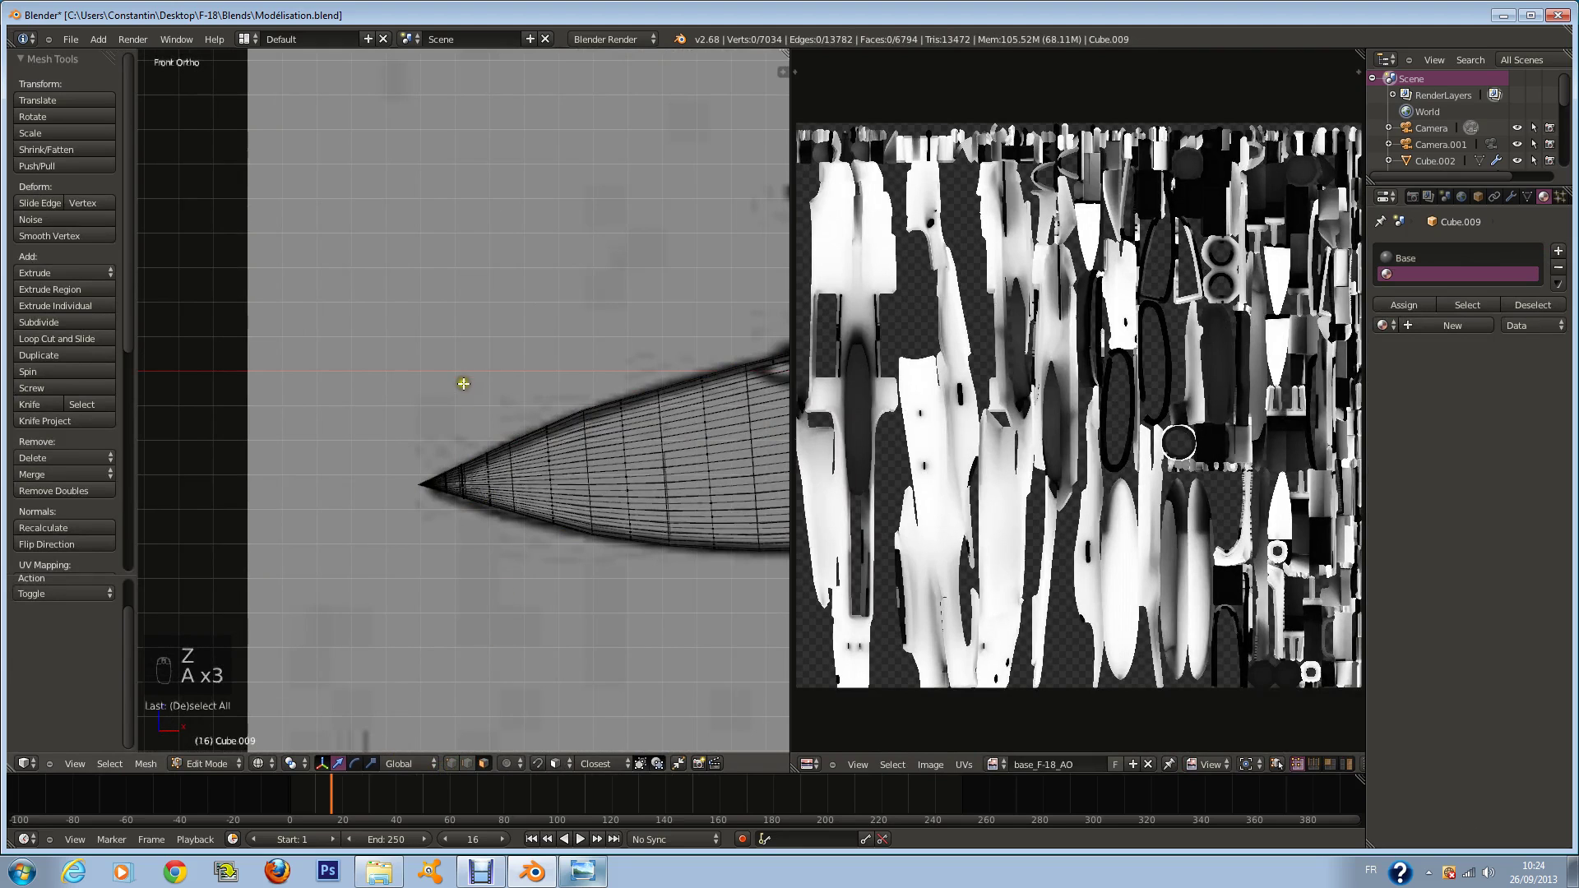
key("b")
left_click_drag(335, 366, 525, 663)
key("z")
scroll(525, 663, "down", 2)
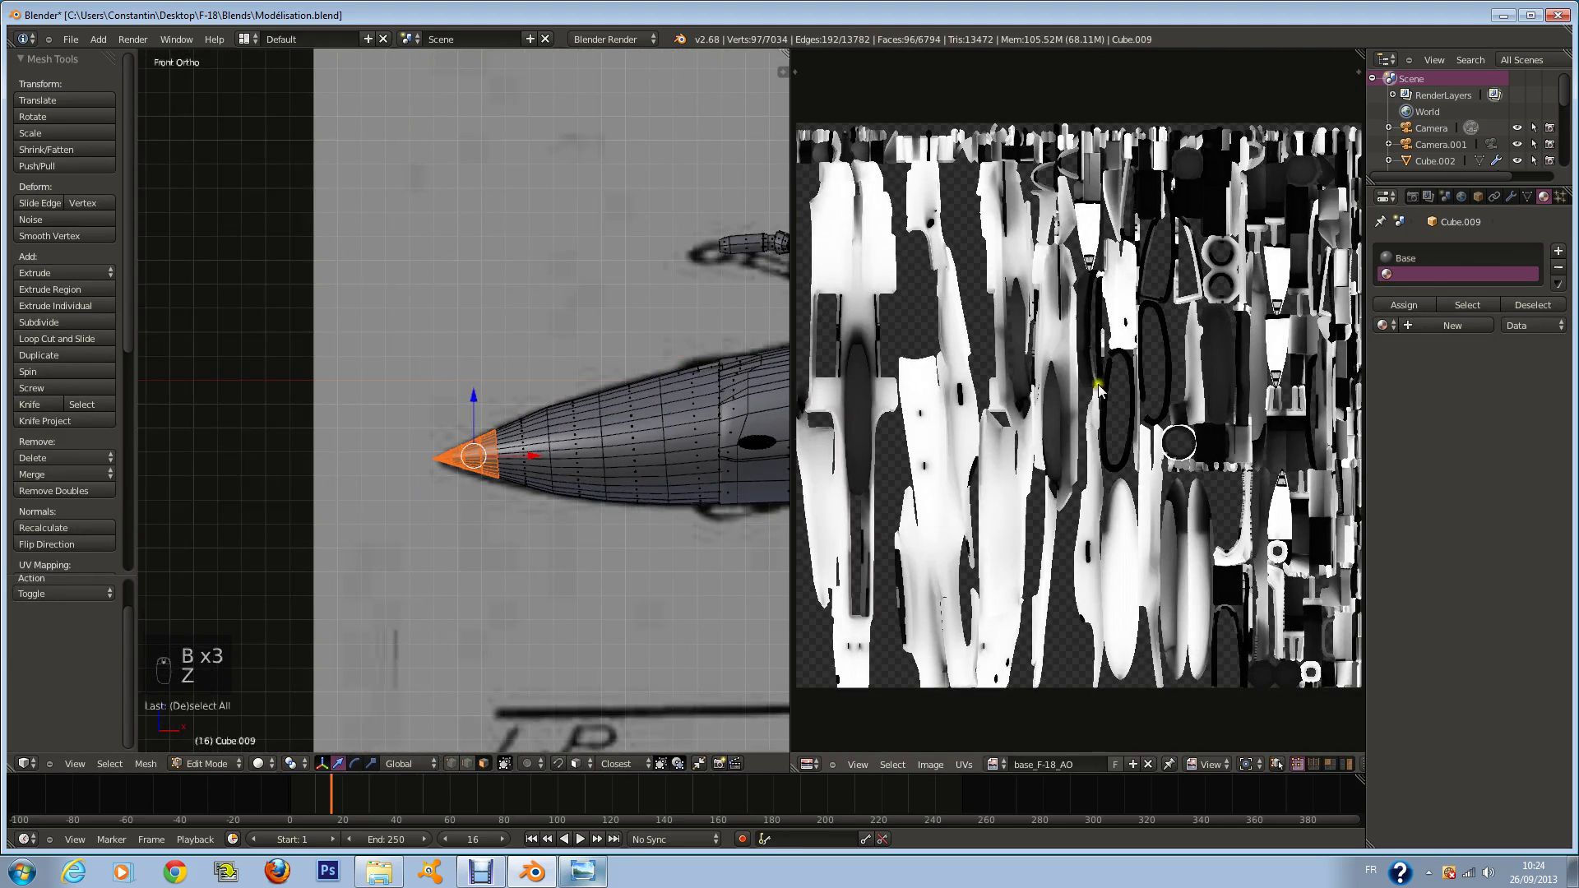
Step: Create a new material with a pale yellow diffuse colour and assign it to the selected nose-tip faces
left_click(1450, 325)
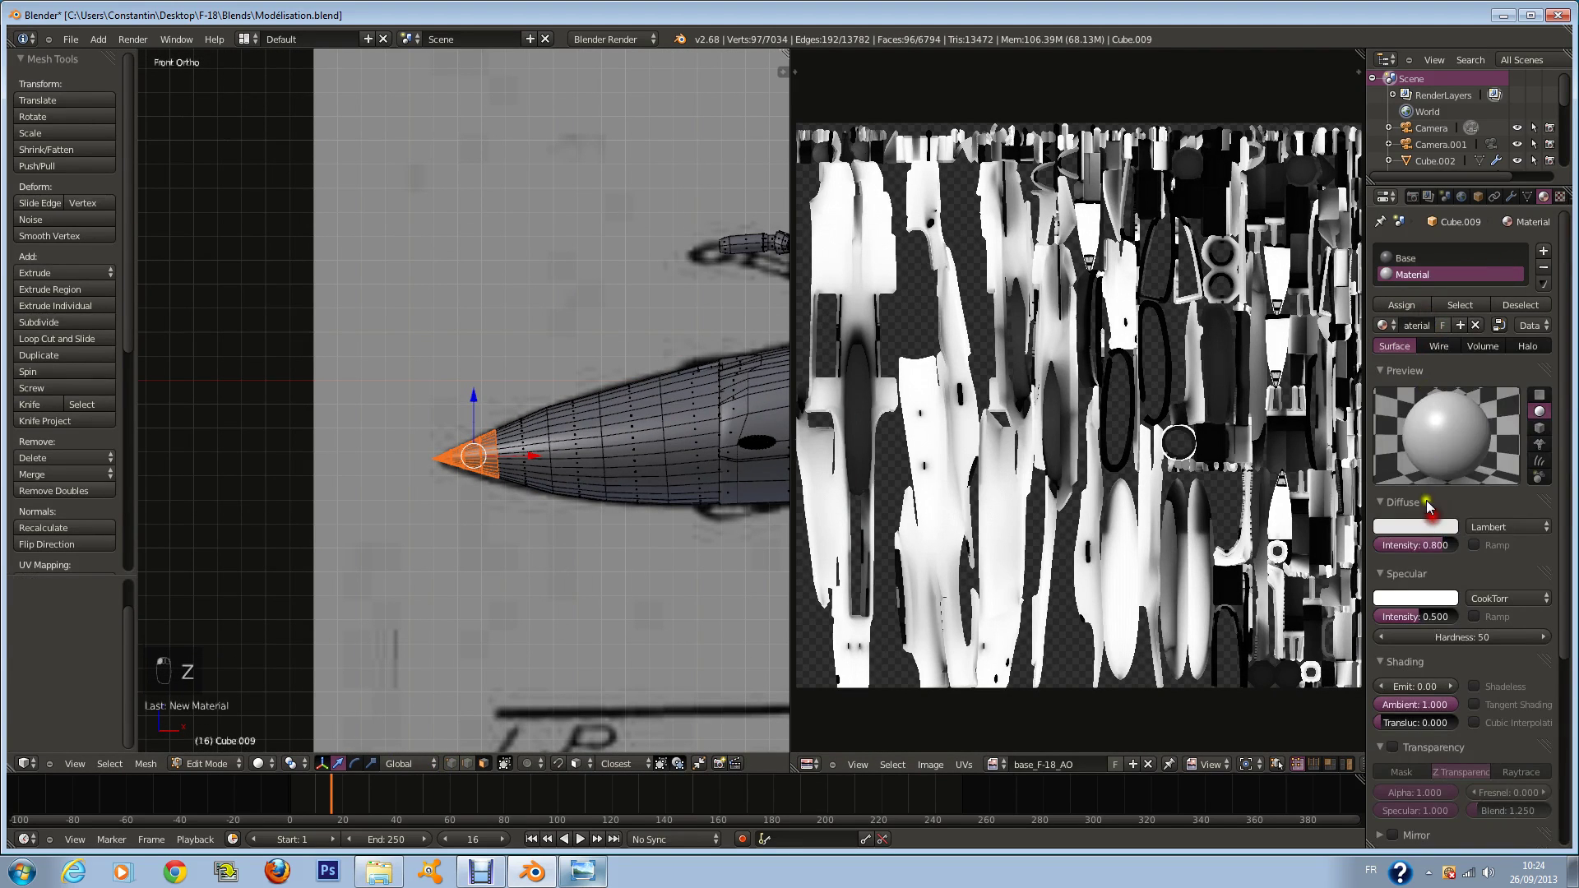
left_click(1415, 526)
left_click_drag(1360, 373, 1344, 389)
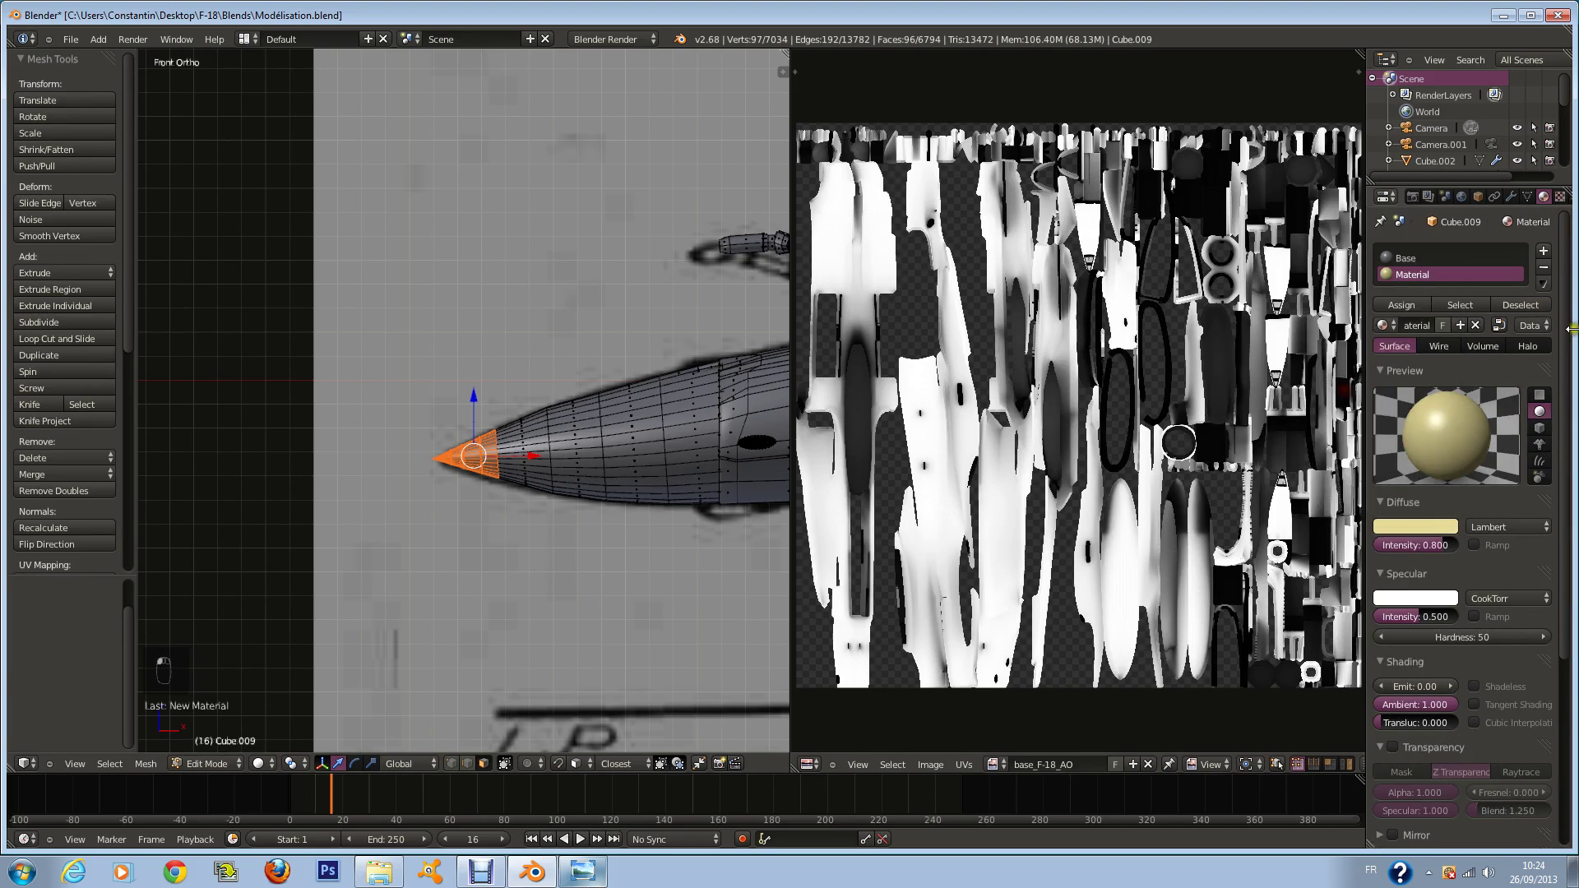
key("Tab")
key("Tab")
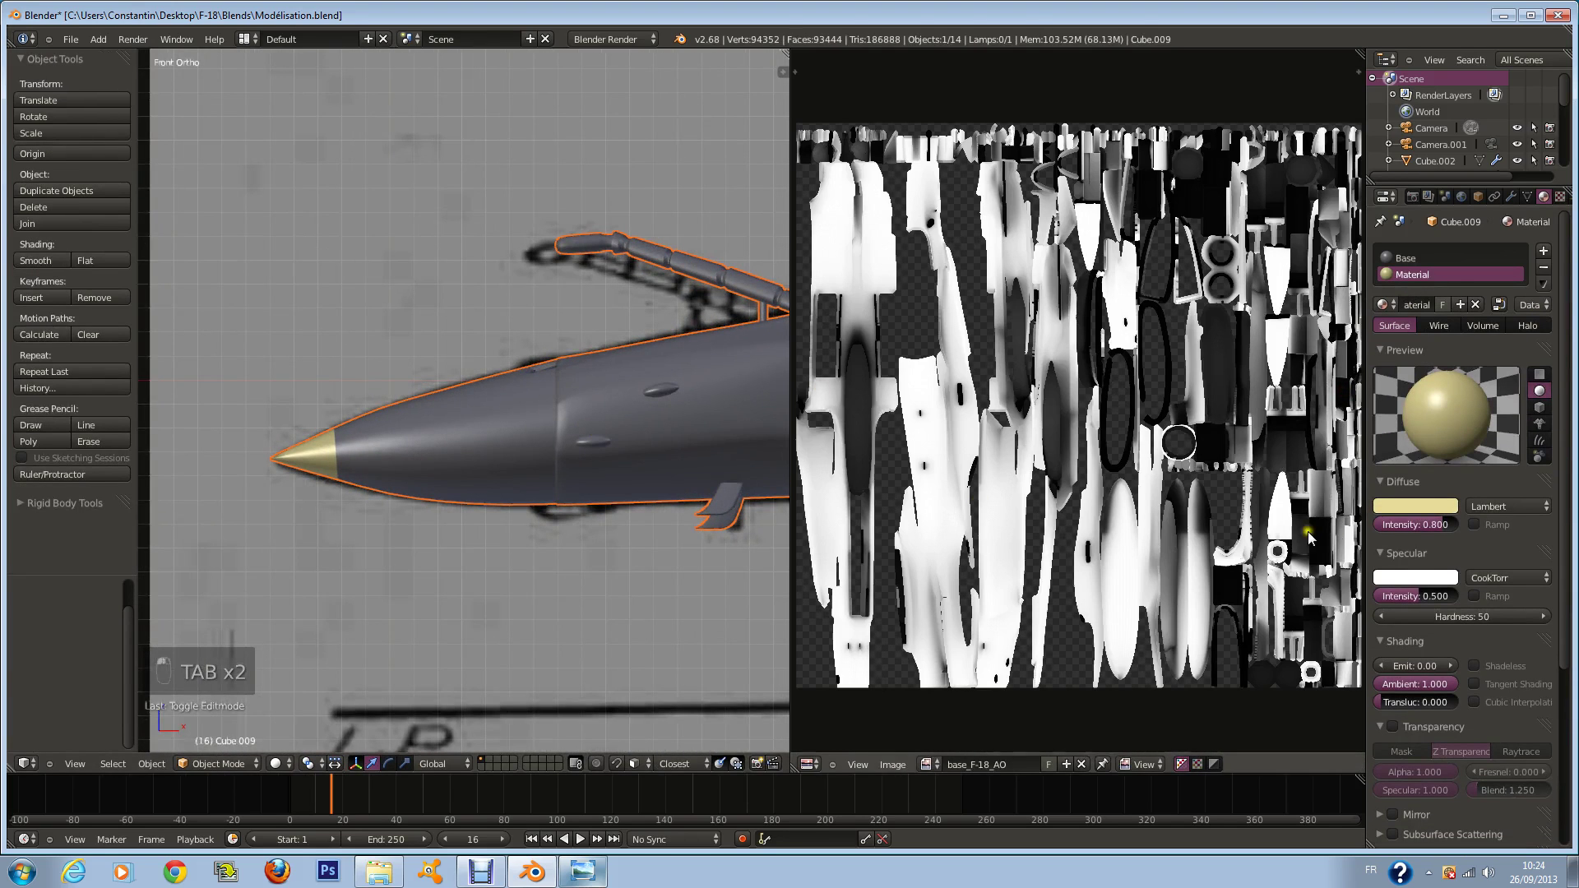
Step: Soften the nose-tip material's diffuse colour to a beige of about R 0.800, G 0.700, B 0.430
left_click(1429, 500)
left_click_drag(1370, 388, 1354, 367)
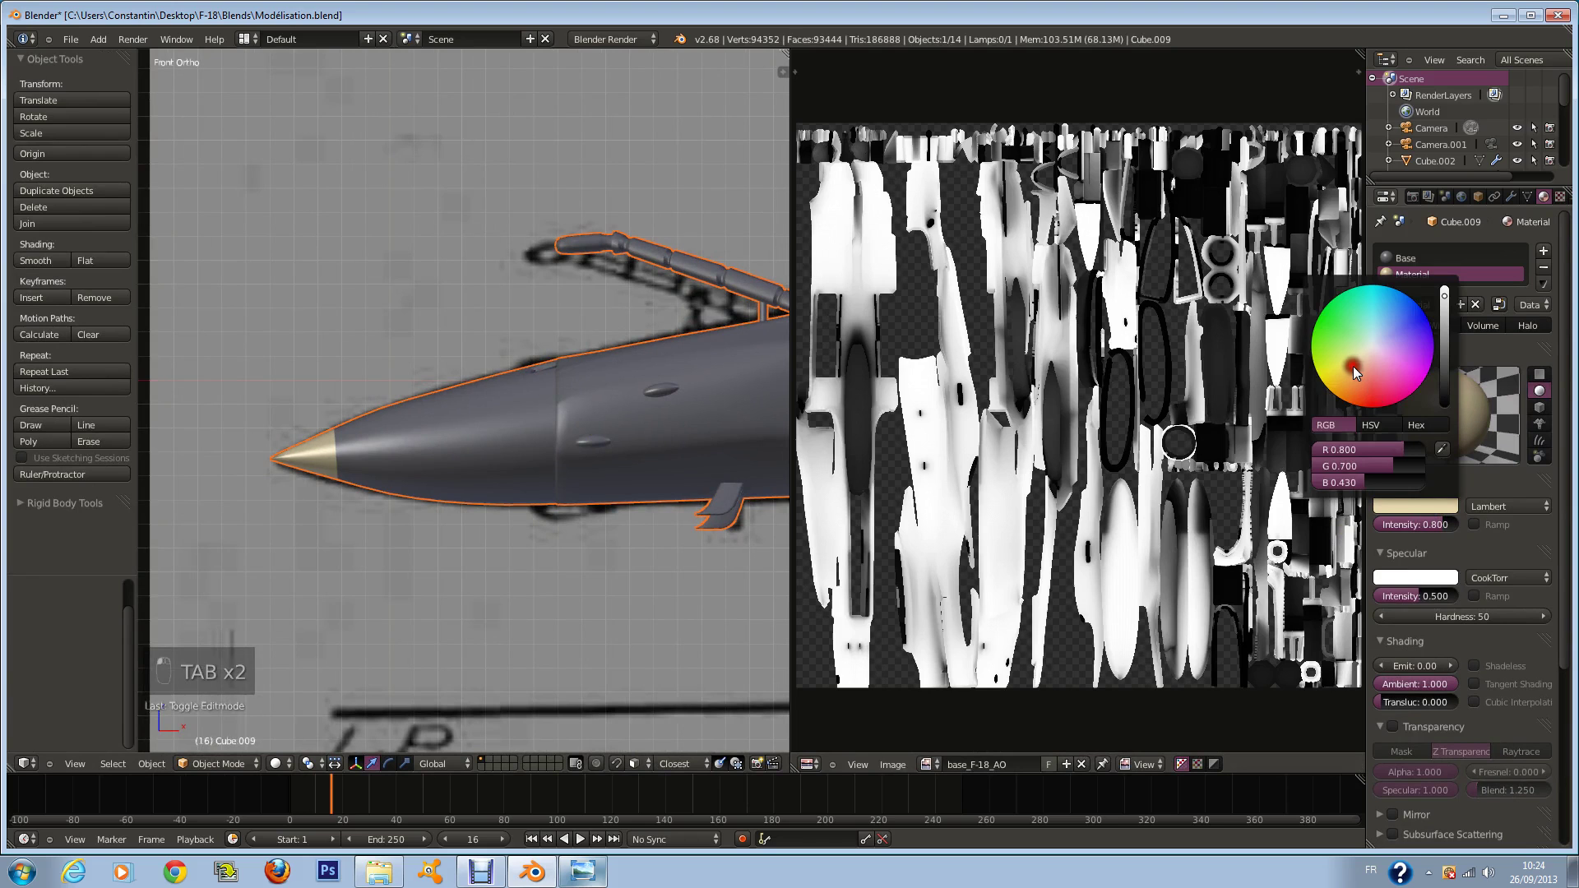
scroll(333, 584, "down", 4)
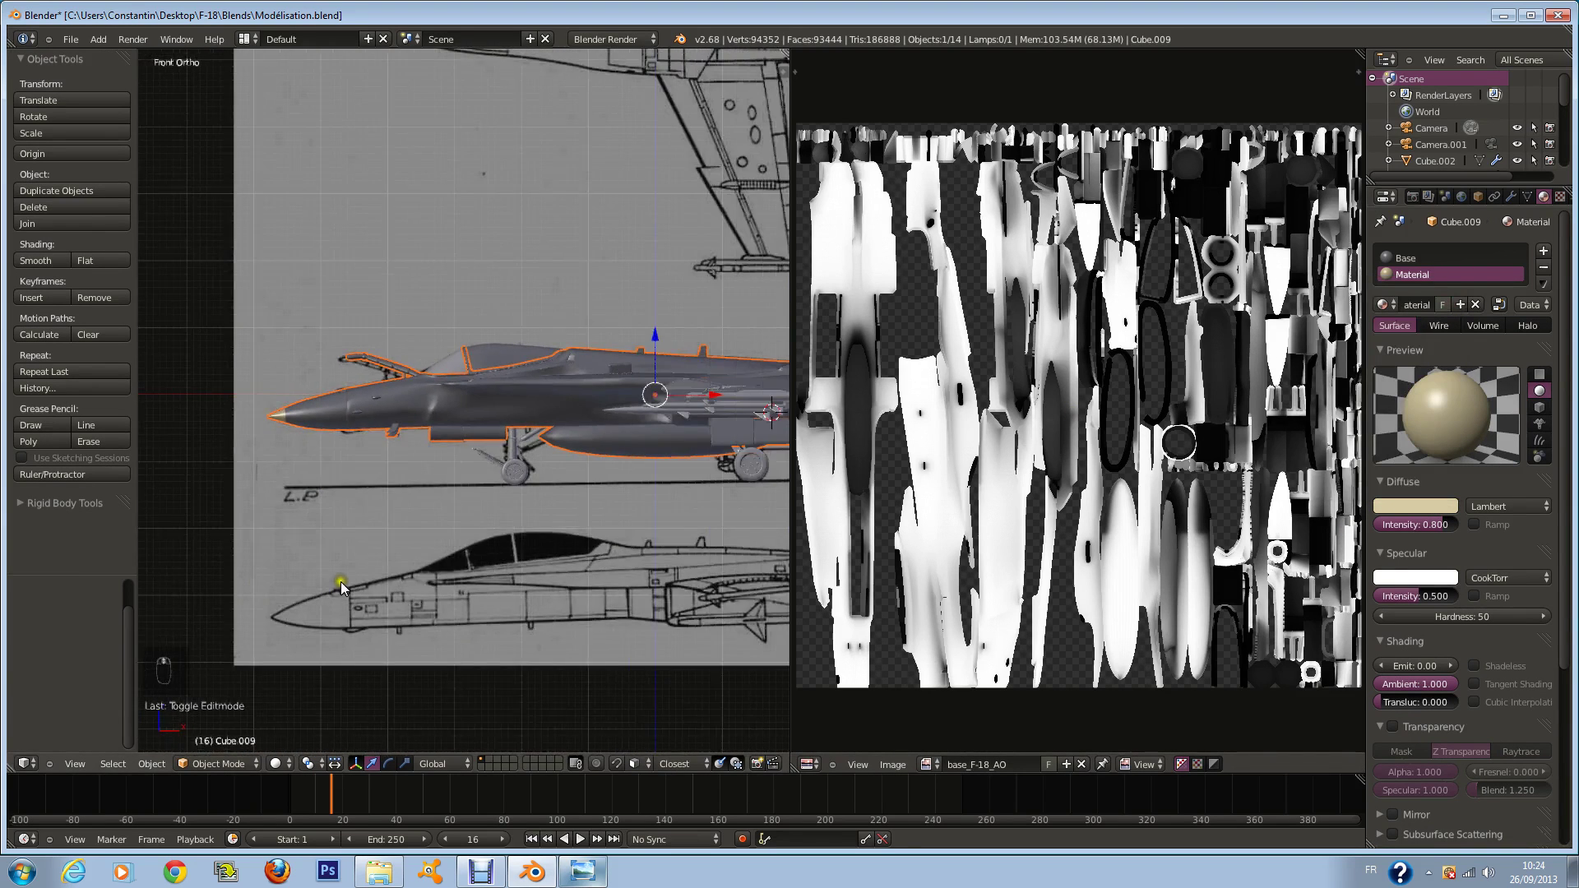
scroll(340, 580, "up", 3)
Step: Compare the paint with the F/A-18C Hornet reference photo and change the Base material's diffuse colour to a lighter blue-grey
left_click(583, 871)
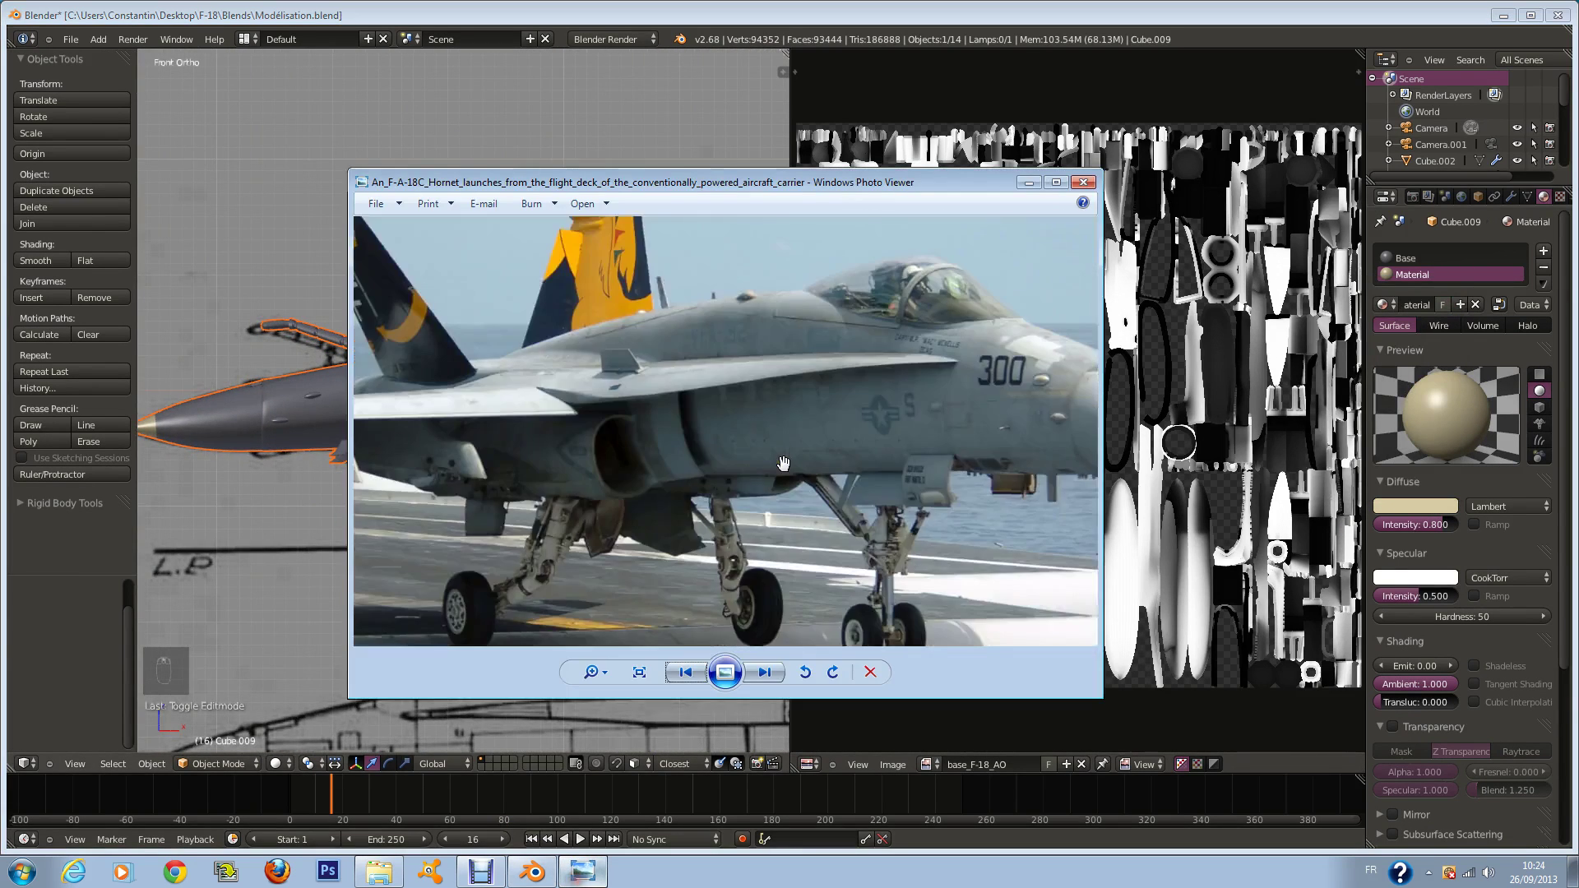
scroll(783, 463, "down", 2)
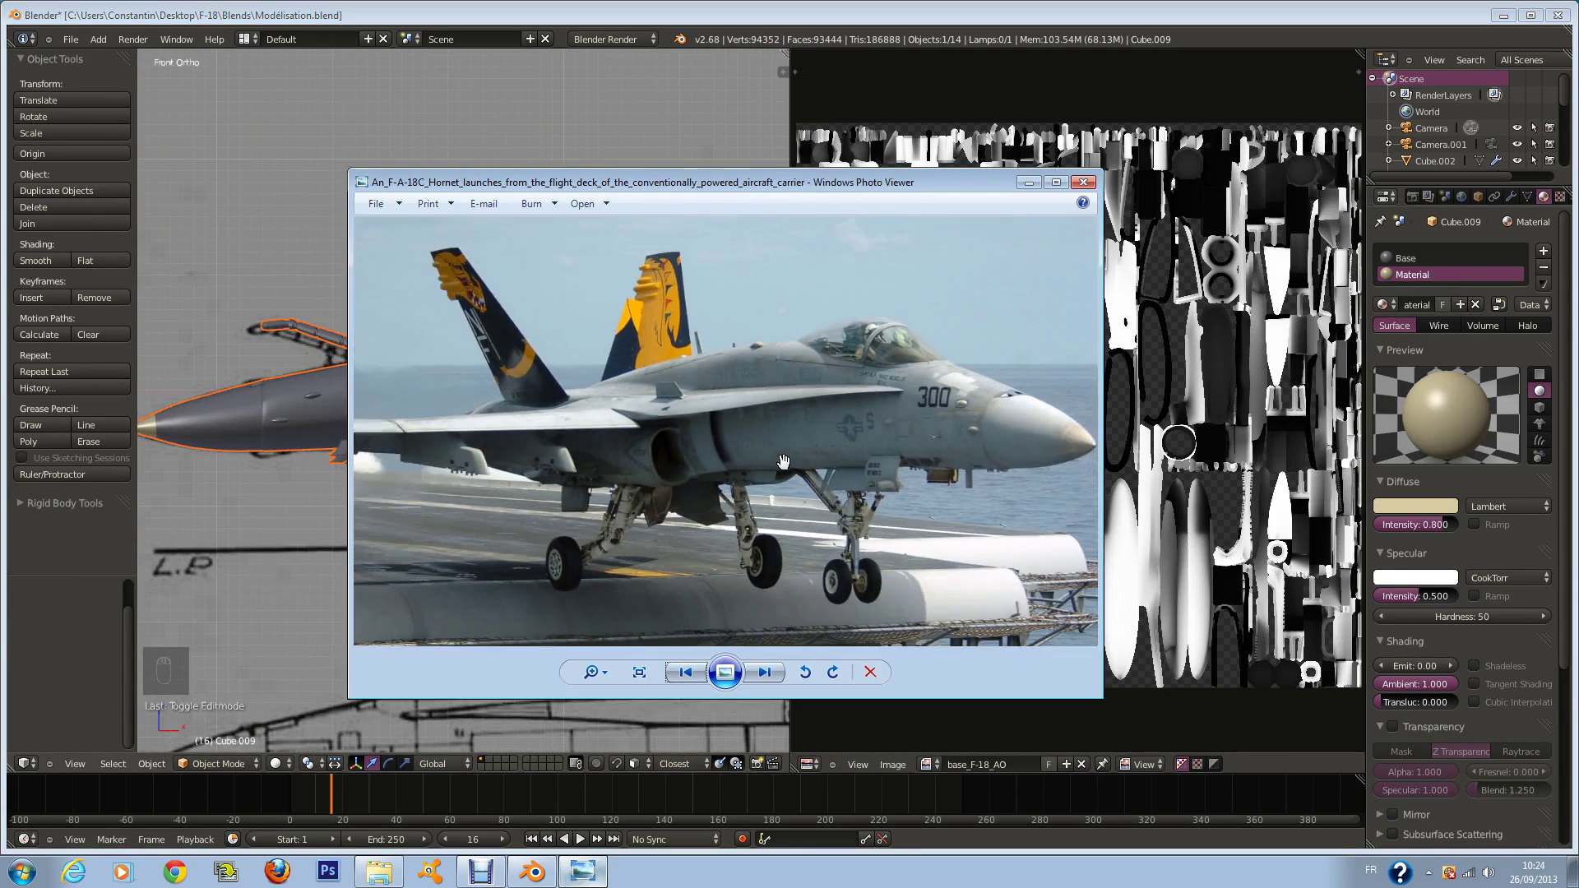
left_click(1435, 281)
left_click(1407, 257)
left_click(1408, 505)
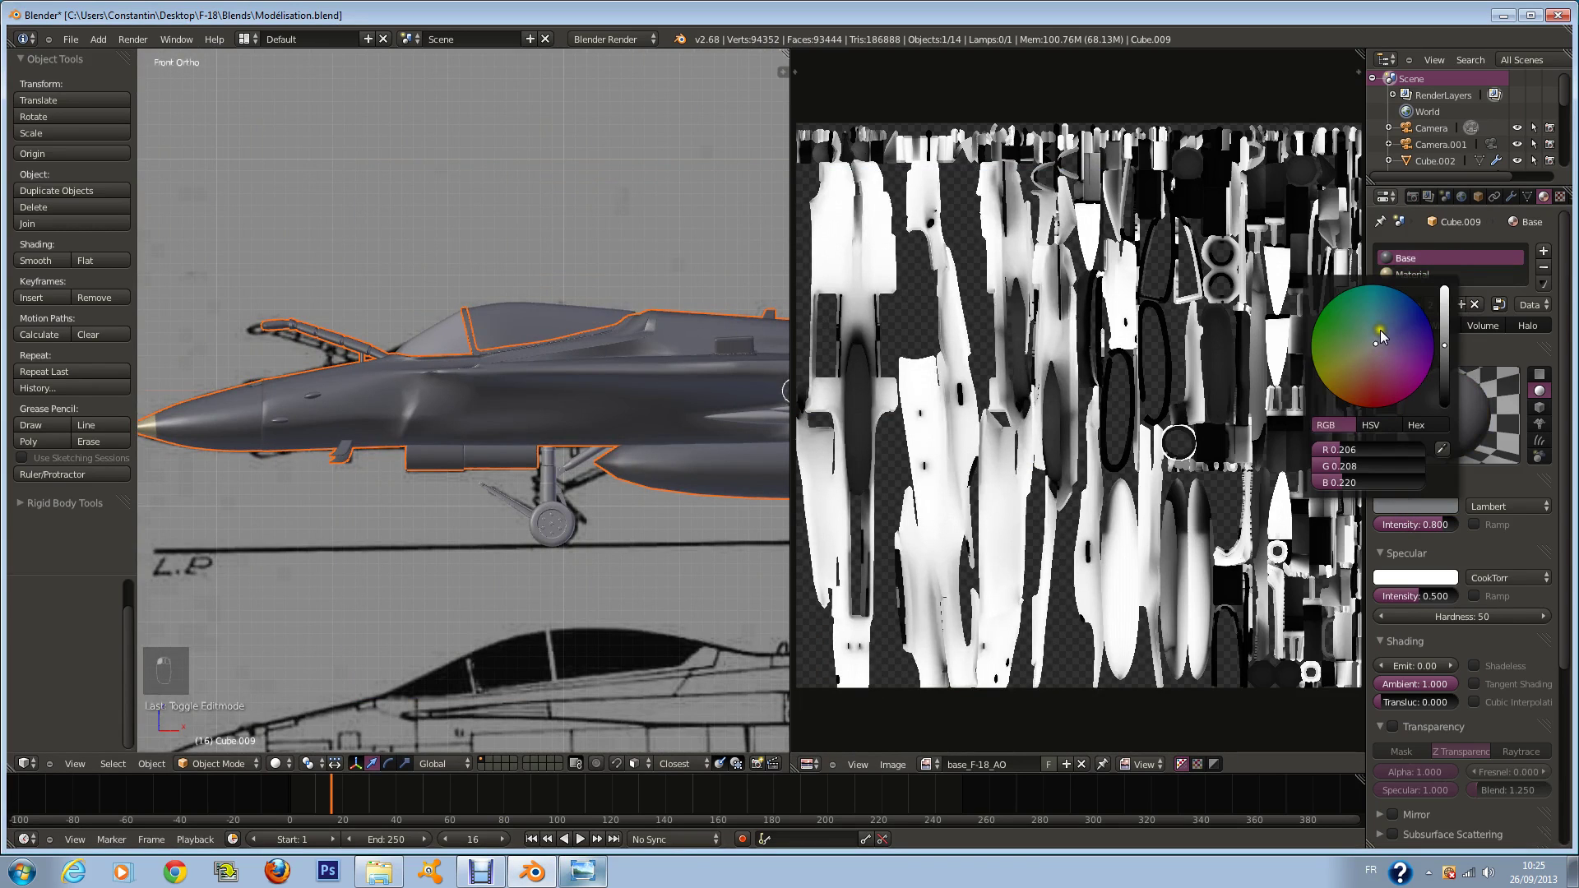
left_click(584, 874)
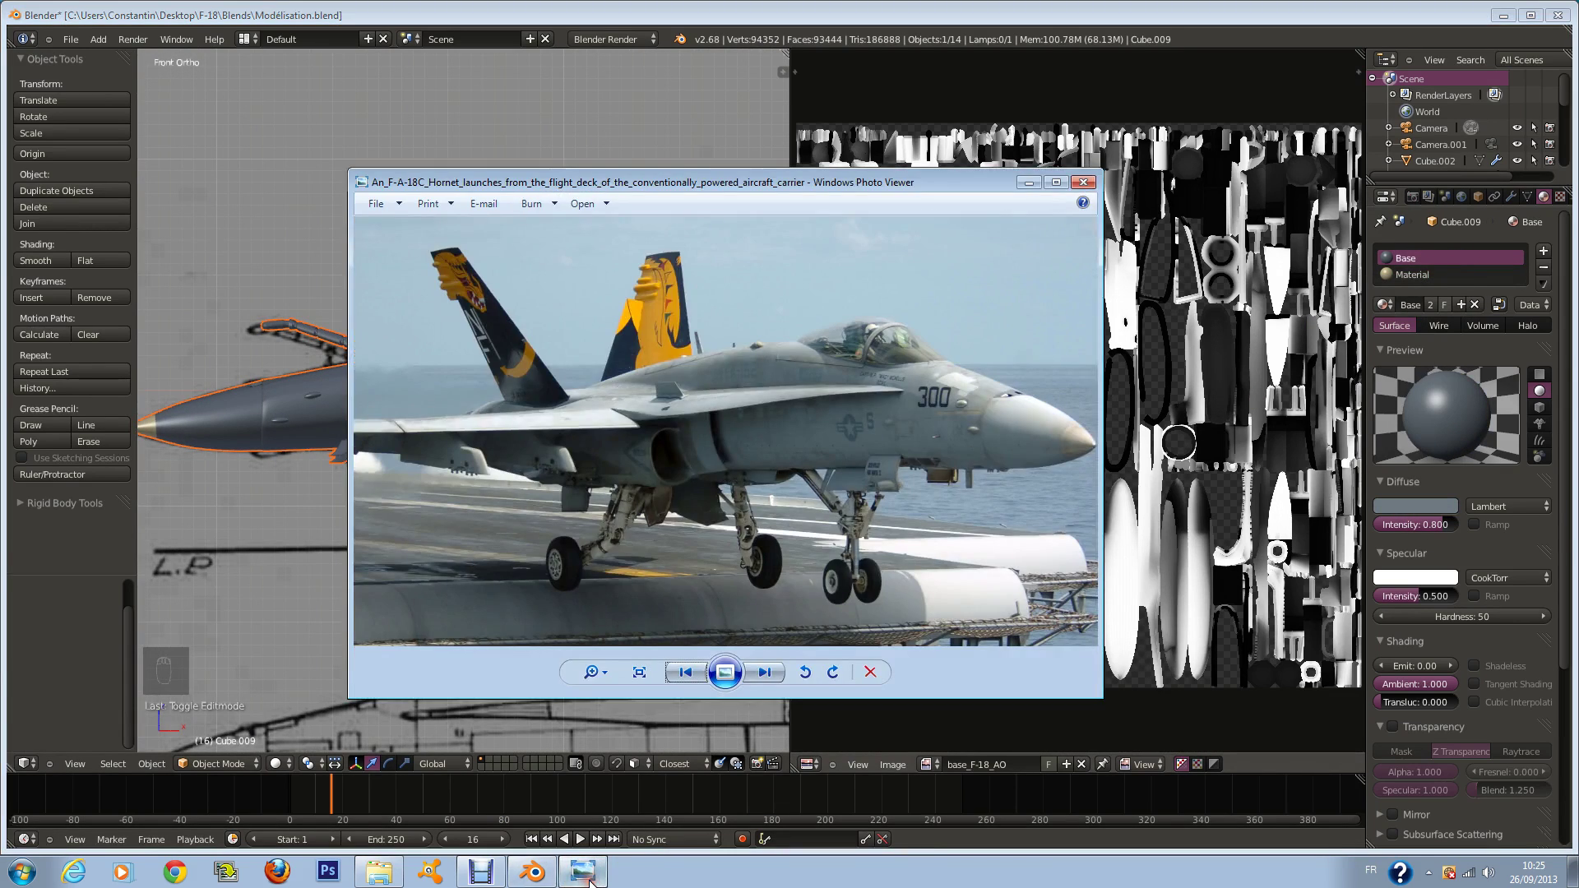
left_click(1415, 505)
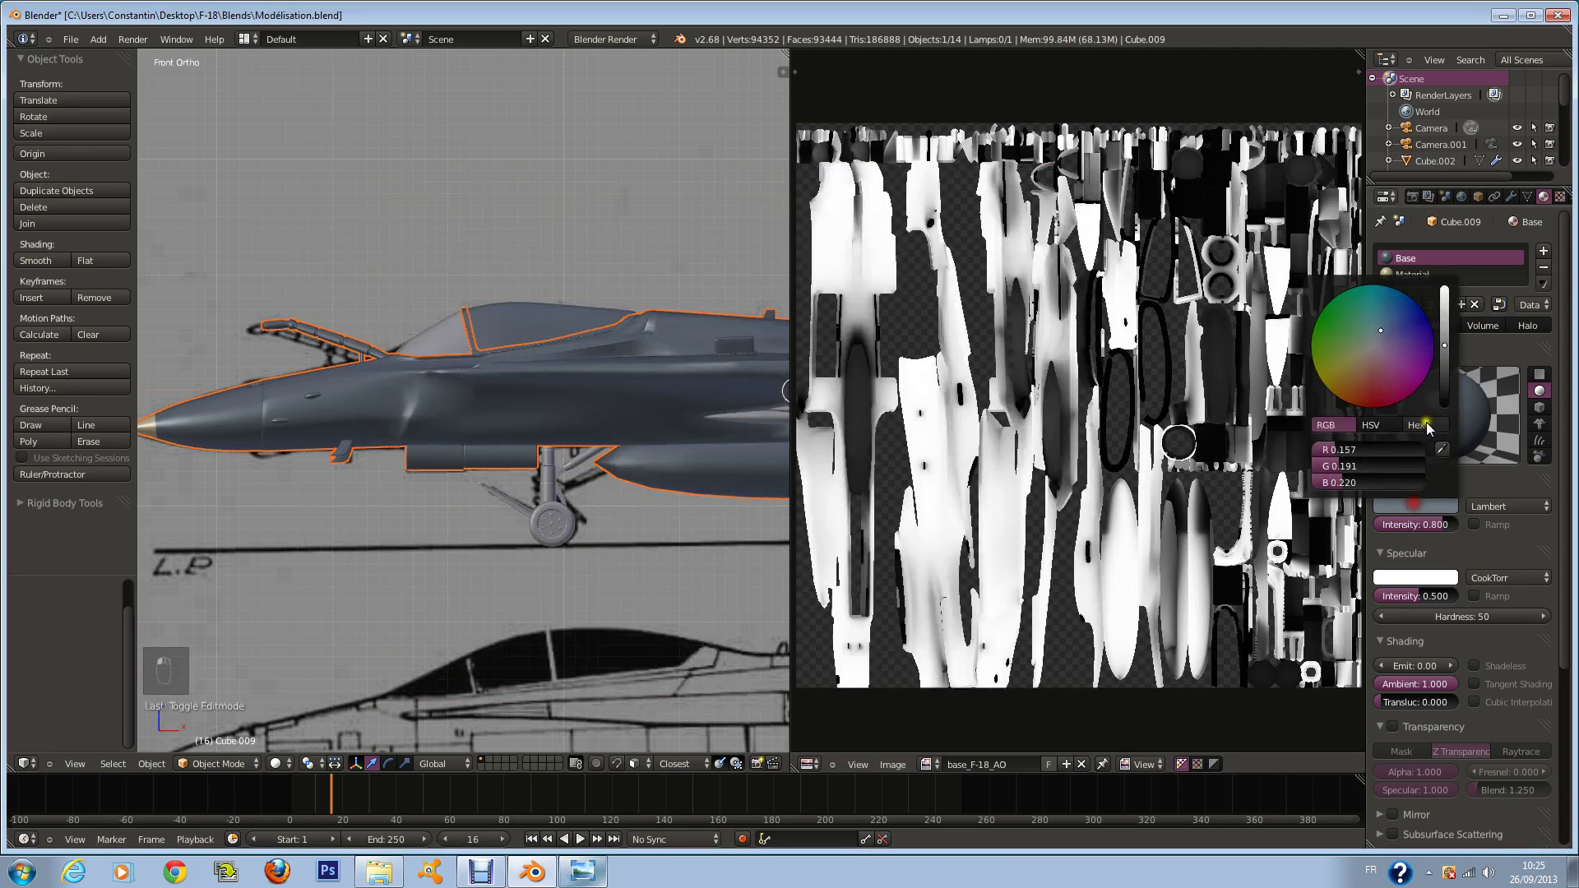
left_click(1448, 331)
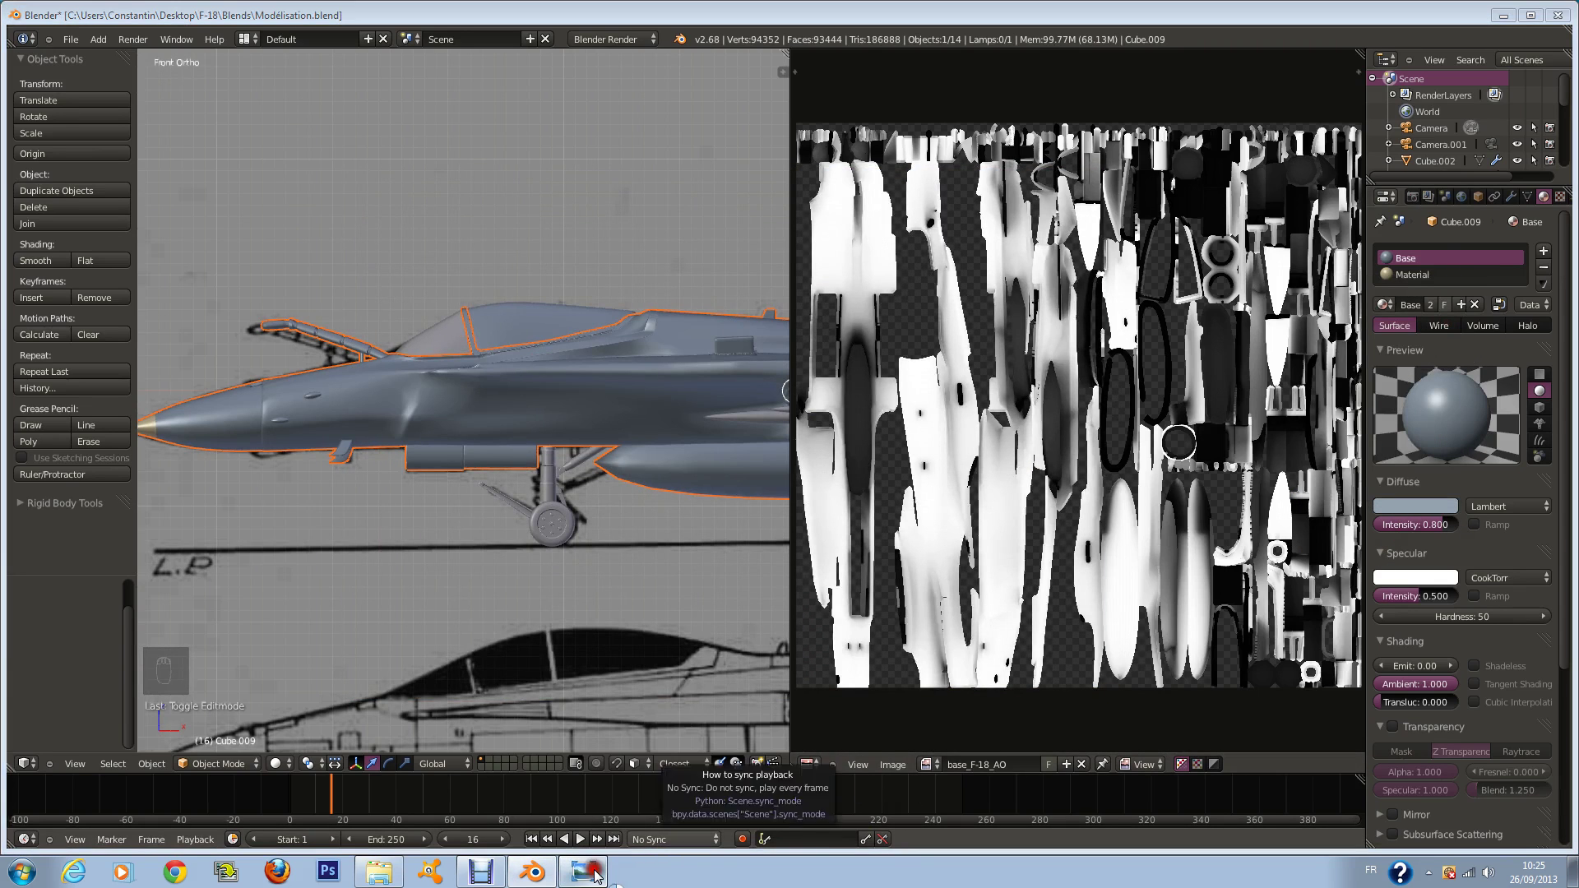
Step: Check the Hornet carrier-launch reference photo, then select the two oval bumps on one side of the fuselage behind the nose cone
left_click(596, 876)
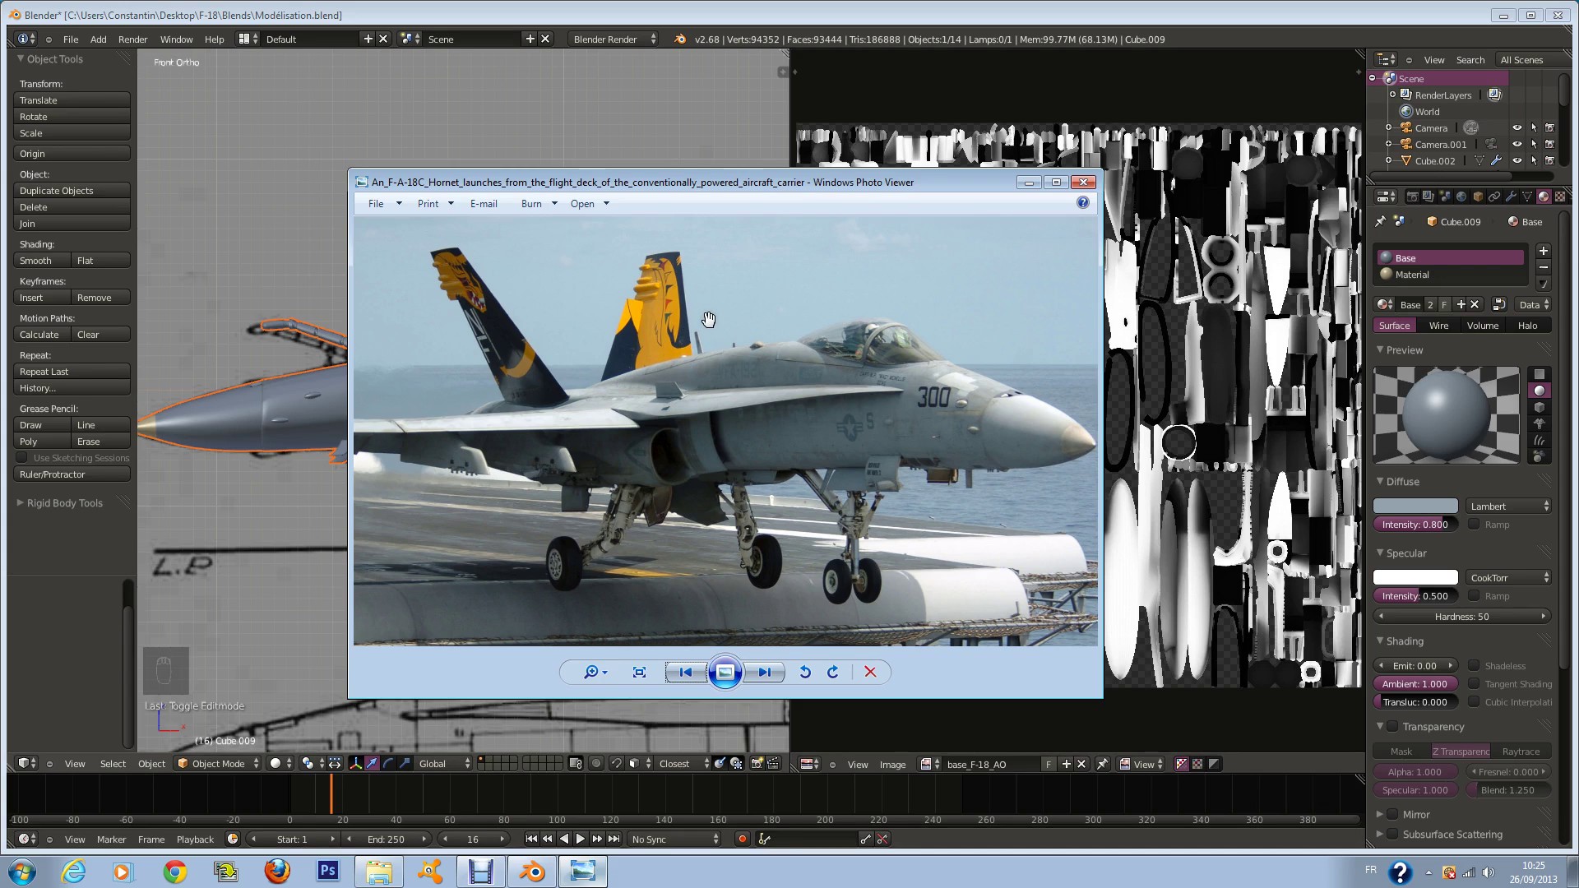
scroll(709, 319, "down", 2)
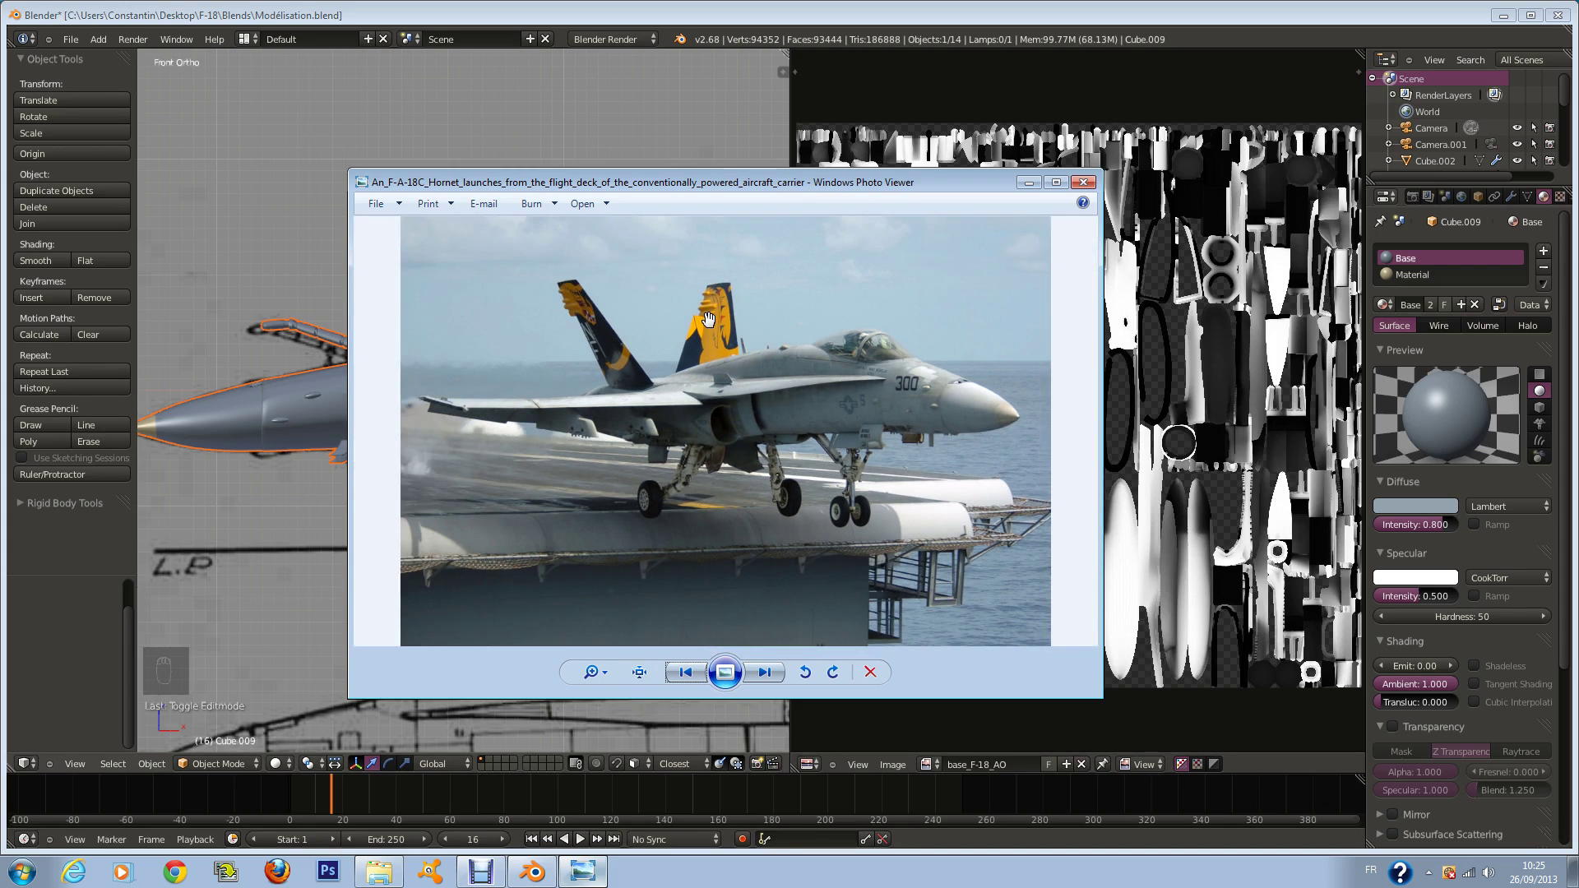
scroll(708, 319, "up", 1)
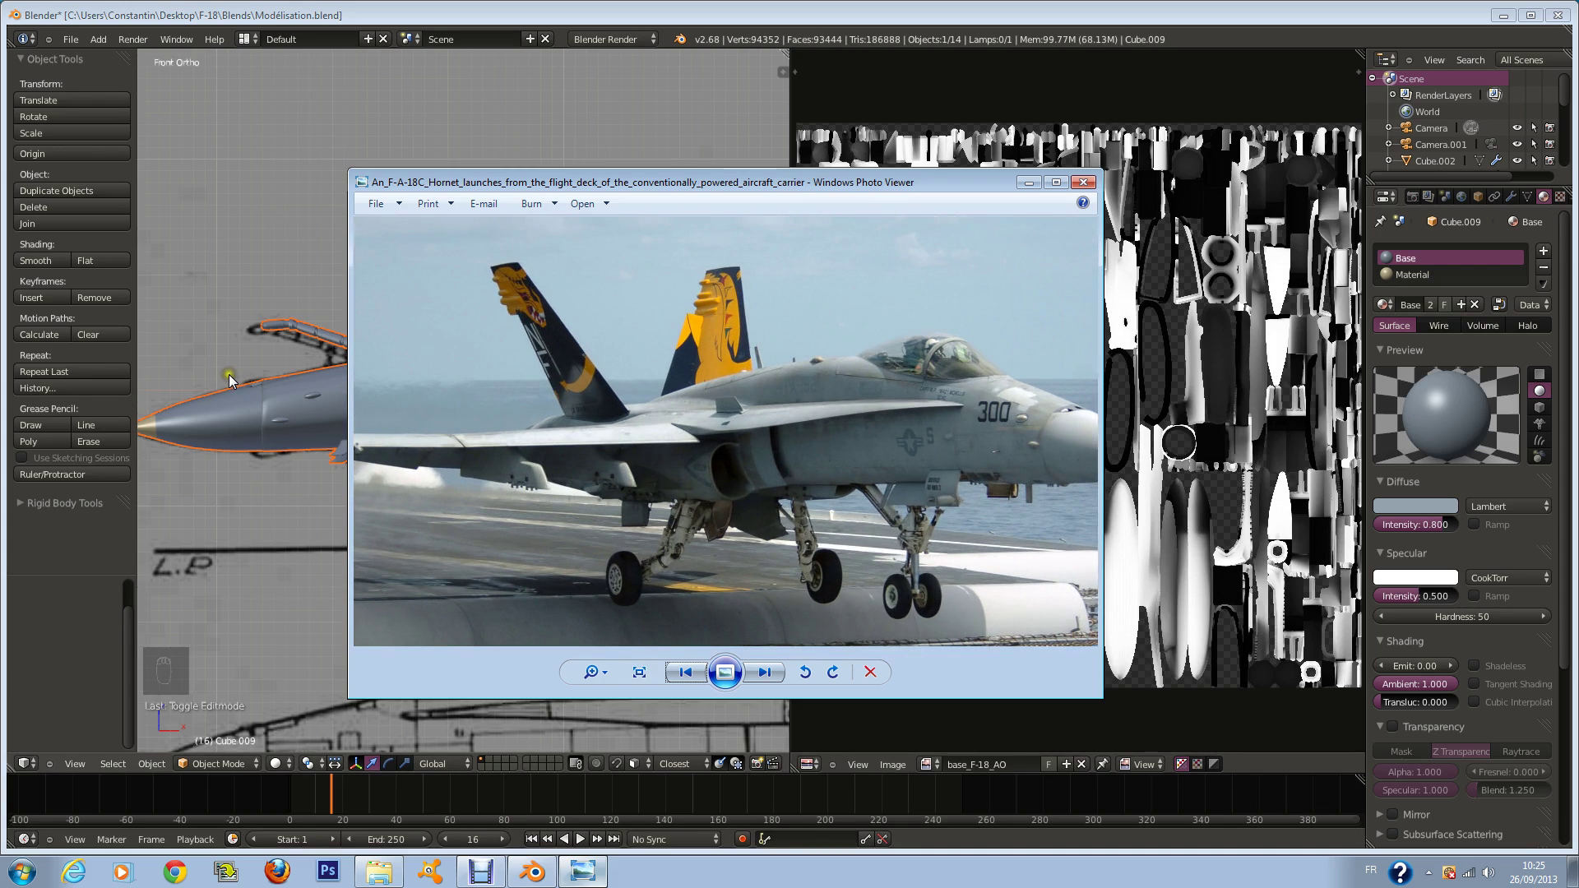
middle_click_drag(229, 374, 392, 403)
scroll(392, 403, "up", 3)
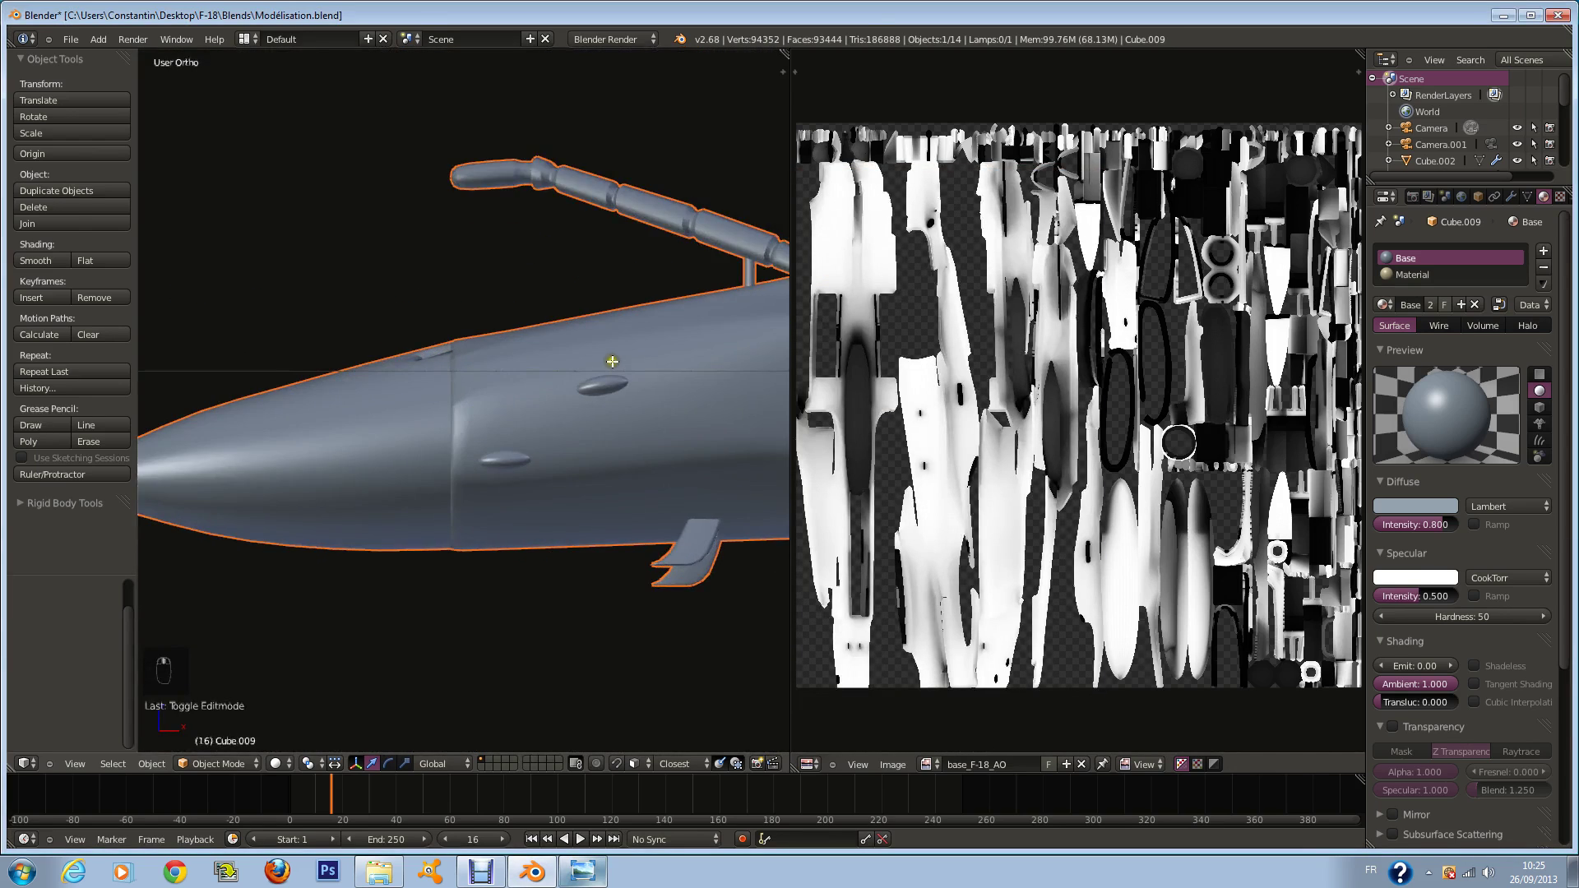
key("Tab")
scroll(584, 376, "up", 4)
key("l")
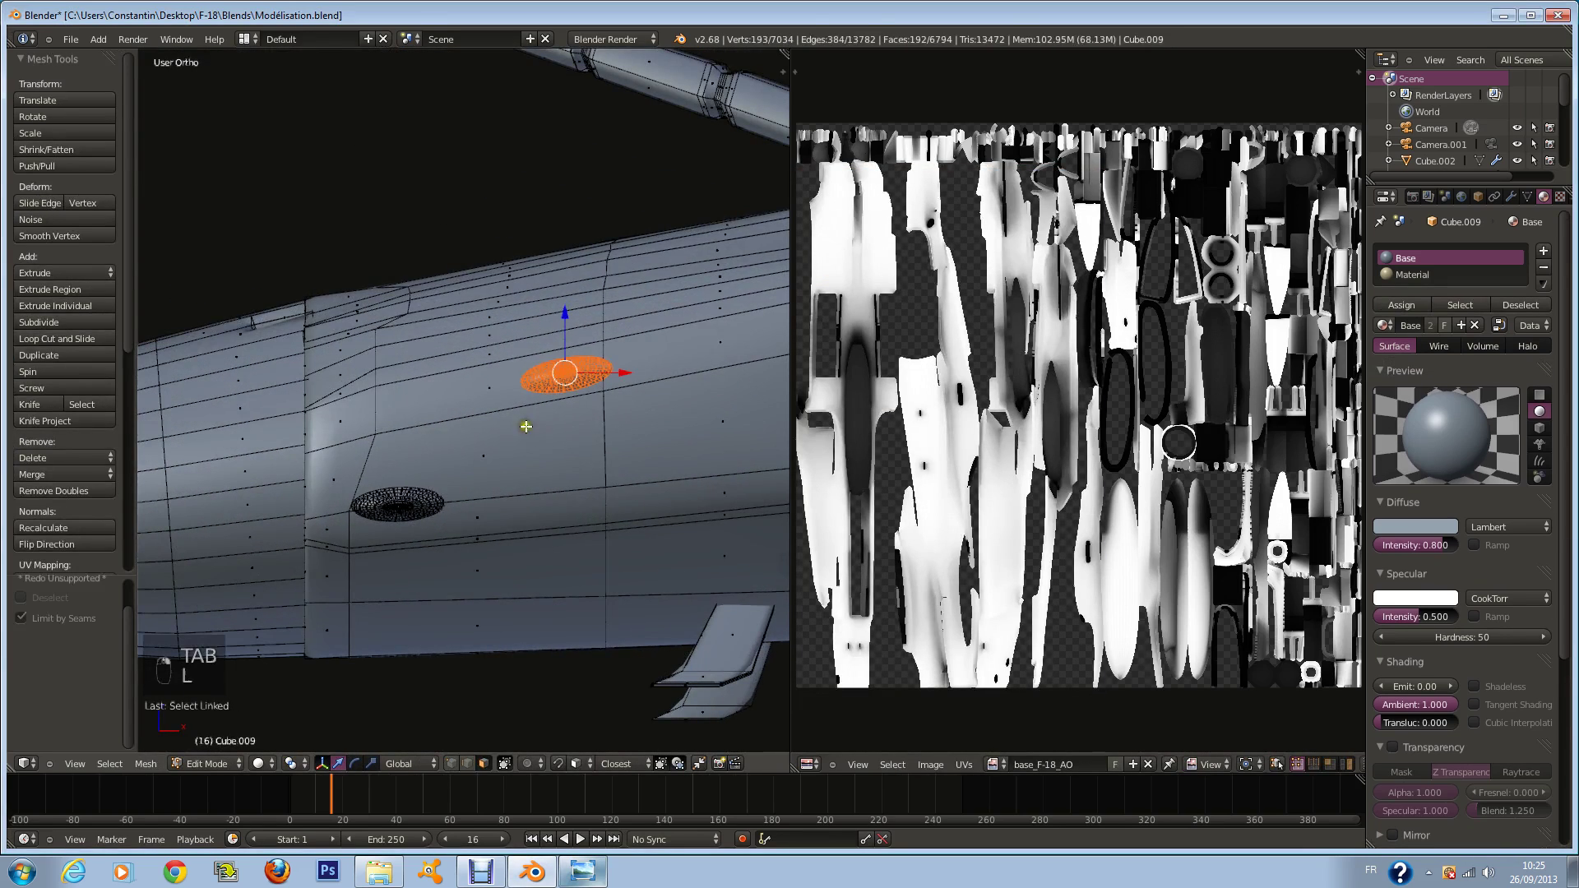
key("l")
Step: Add the two matching oval bumps on the opposite side of the nose to the selection, undoing the accidental selection of the fuselage skin
scroll(377, 503, "down", 3)
middle_click_drag(377, 503, 370, 445)
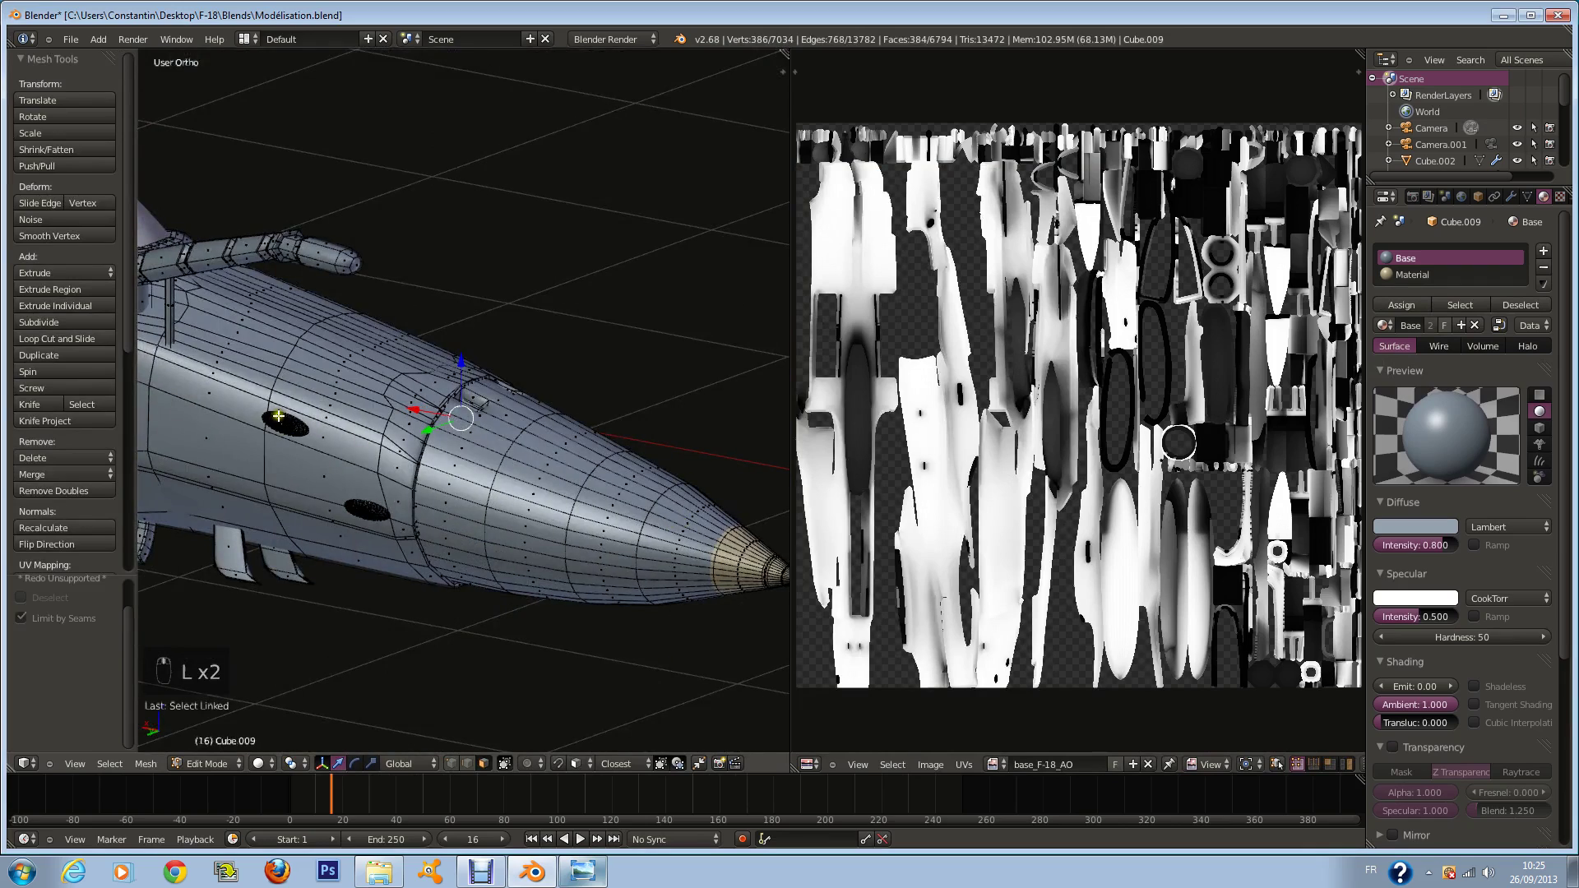
key("l")
key("l")
key("l")
scroll(306, 430, "up", 2)
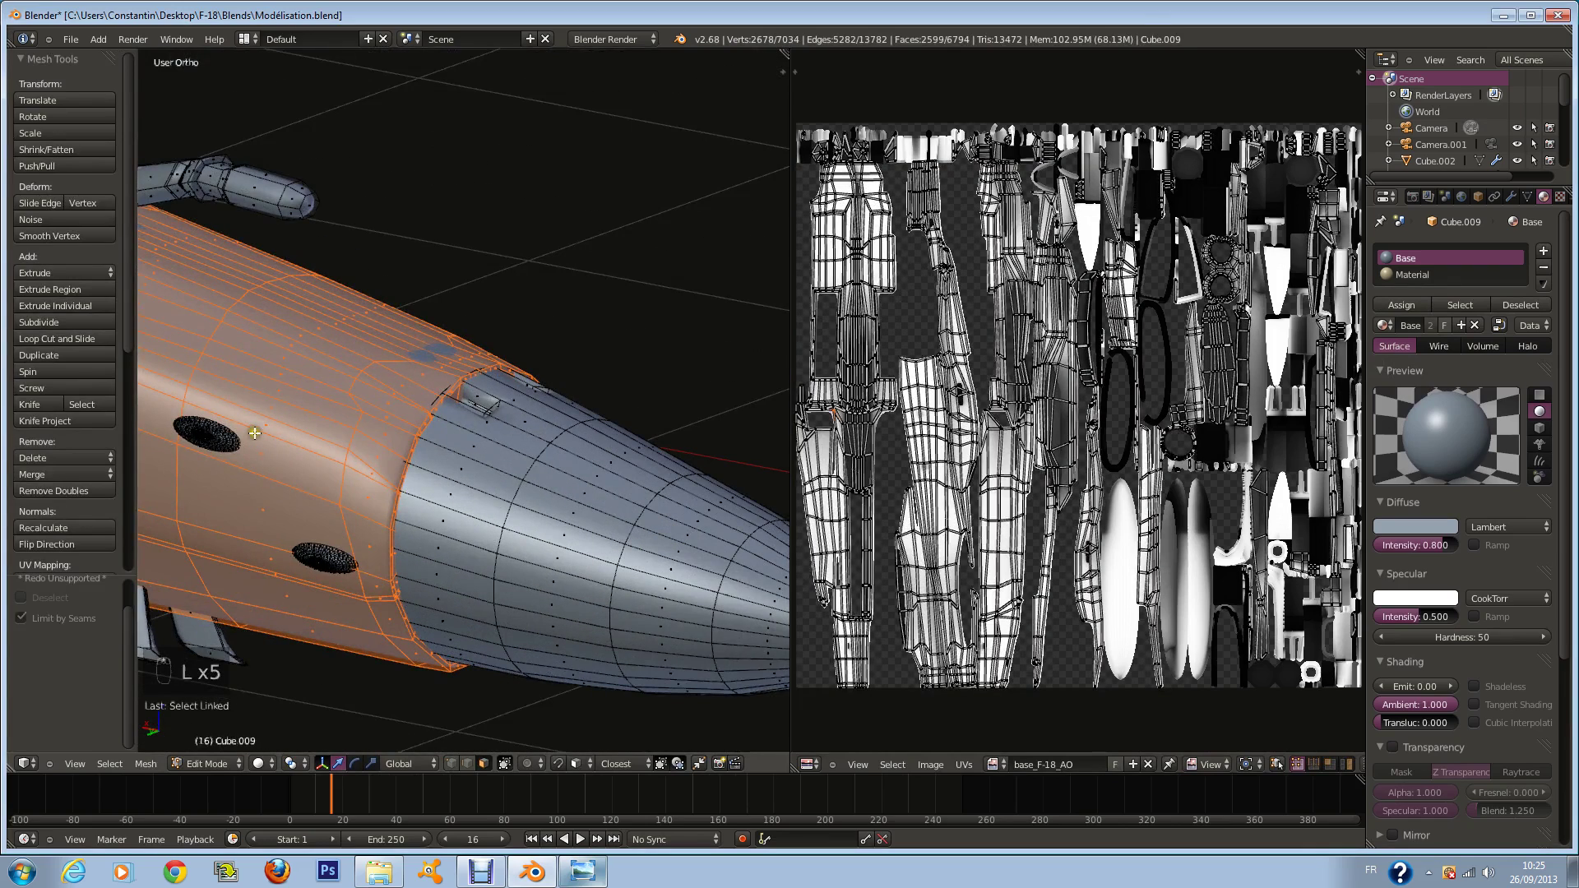
scroll(255, 433, "down", 1)
key("ctrl+z")
scroll(251, 436, "up", 2)
key("l")
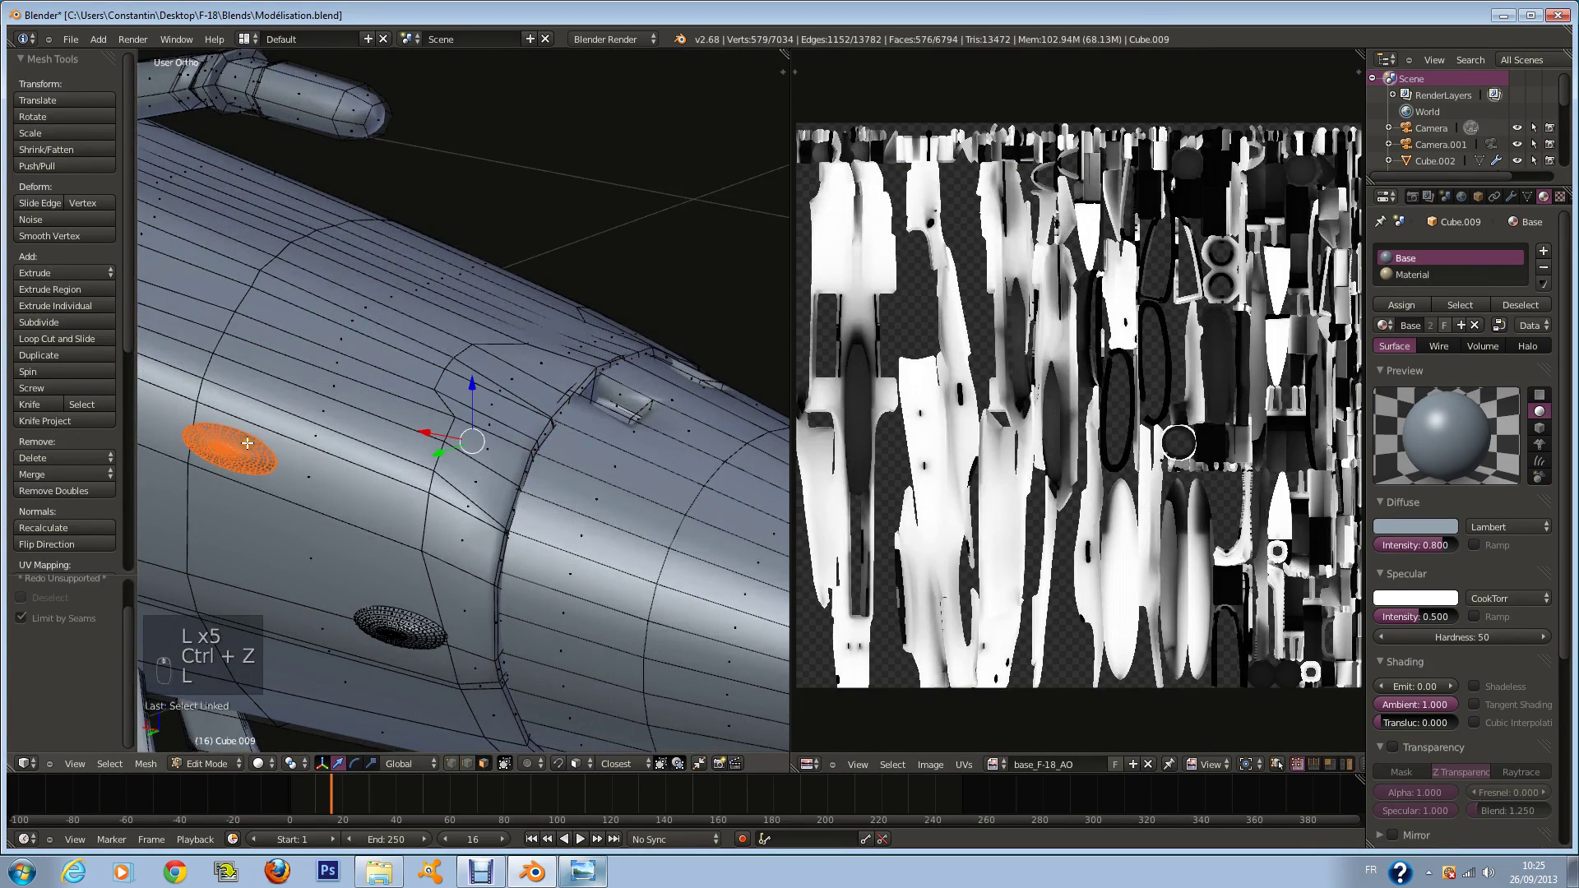
key("l")
key("l")
key("l")
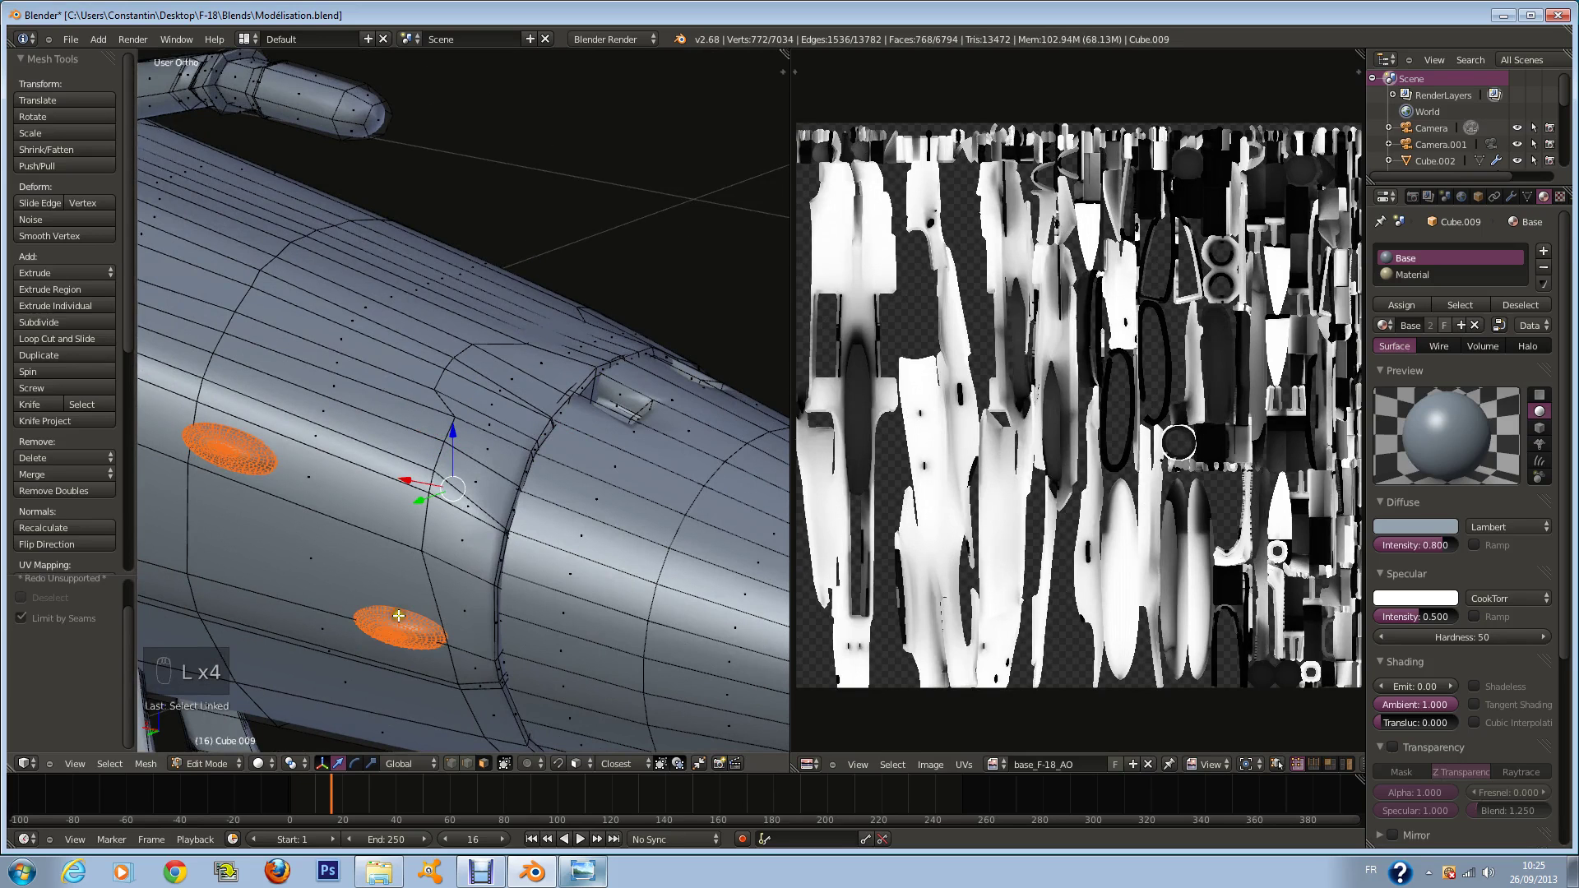
Step: Assign the beige nose-tip material to the selected oval bumps, save the file and return to Object Mode
left_click(1412, 274)
left_click(1402, 304)
scroll(611, 372, "down", 4)
key("ctrl+s")
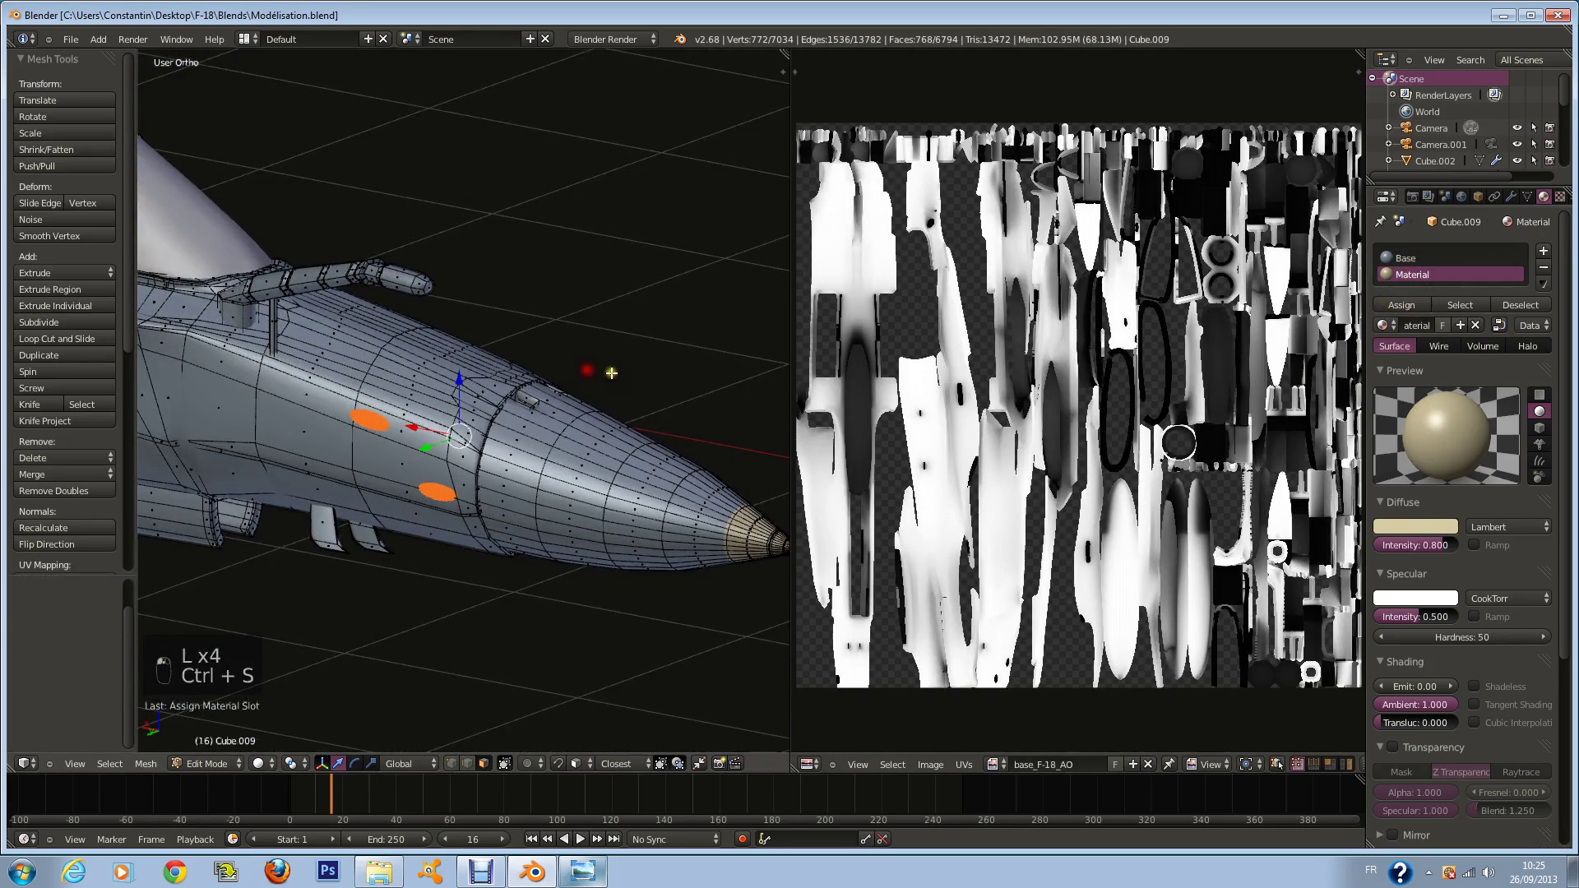
key("Tab")
Step: Browse the F-18 reference photos to examine the paint colours on the nose, underside and rear of the jet
middle_click_drag(652, 366, 522, 669)
left_click(581, 874)
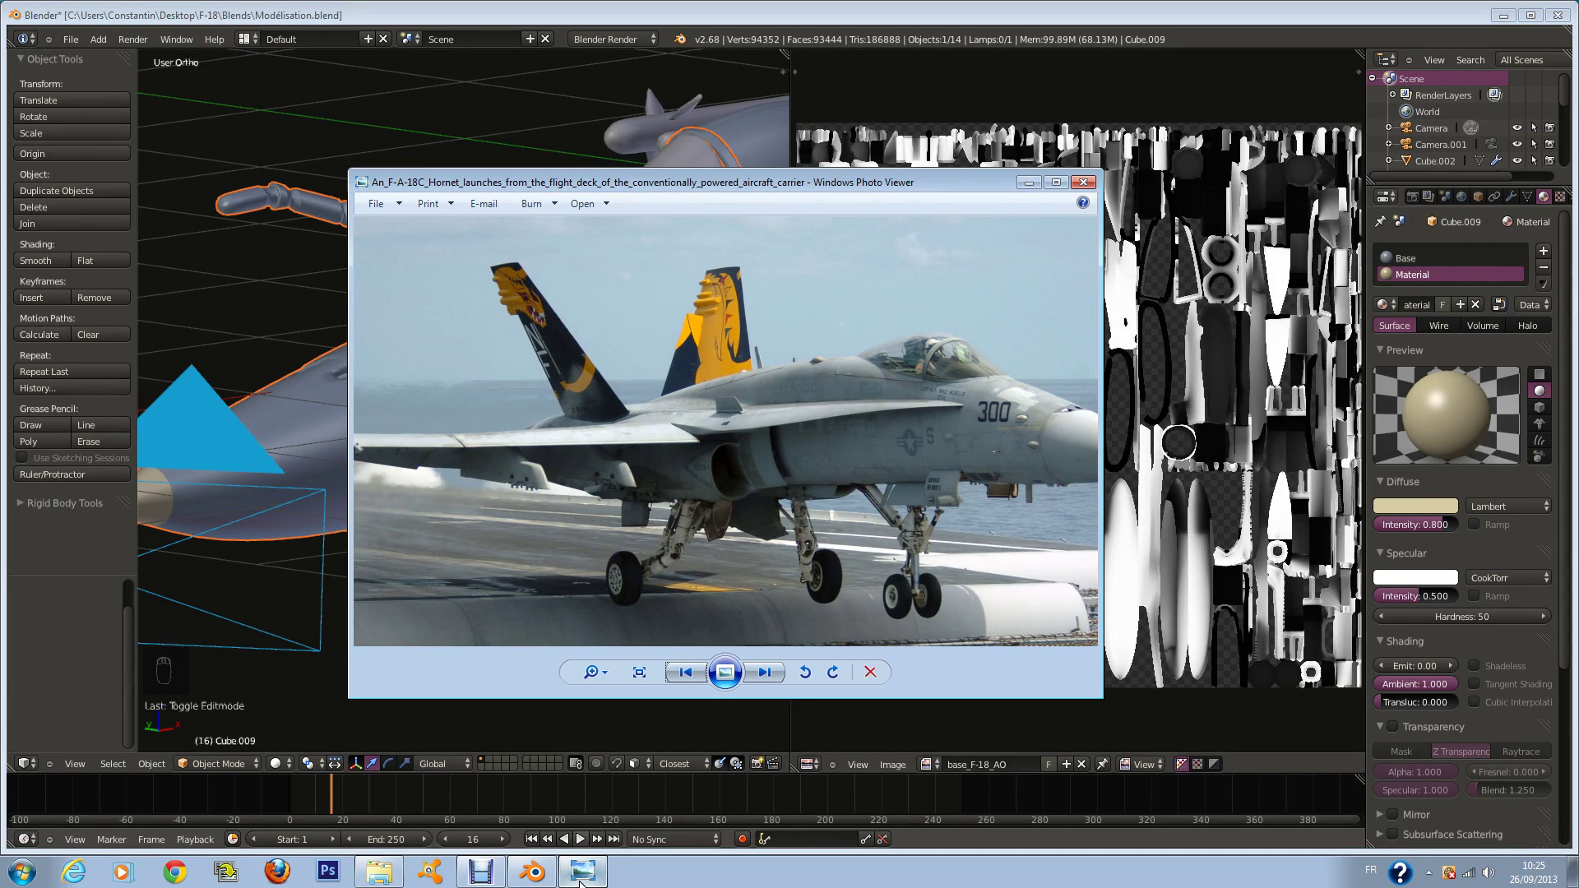
left_click(764, 673)
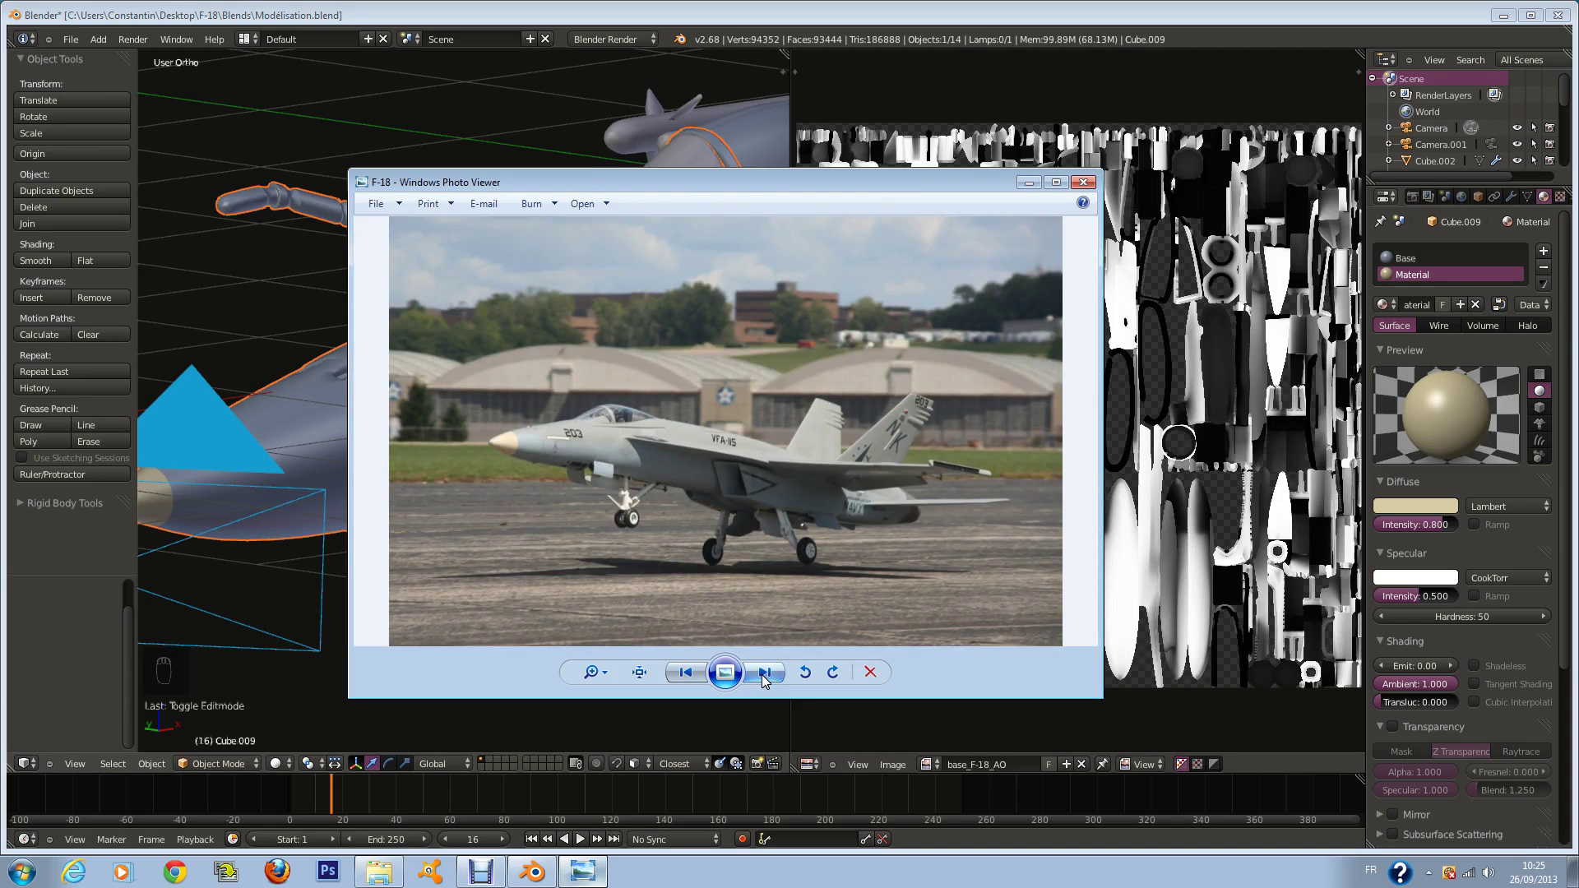
left_click(765, 674)
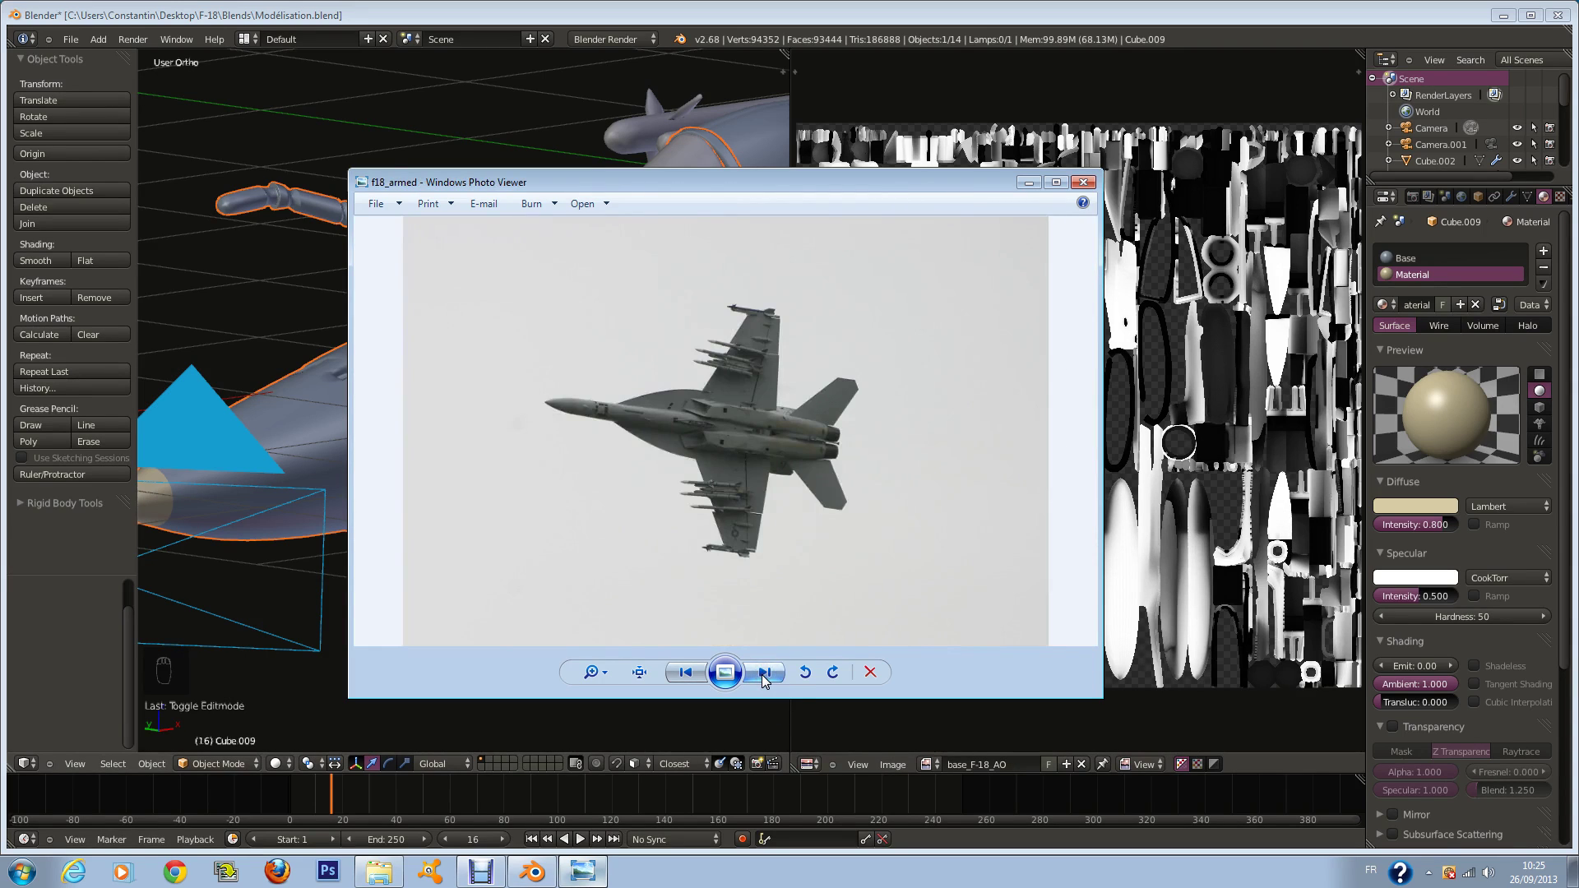
left_click(765, 674)
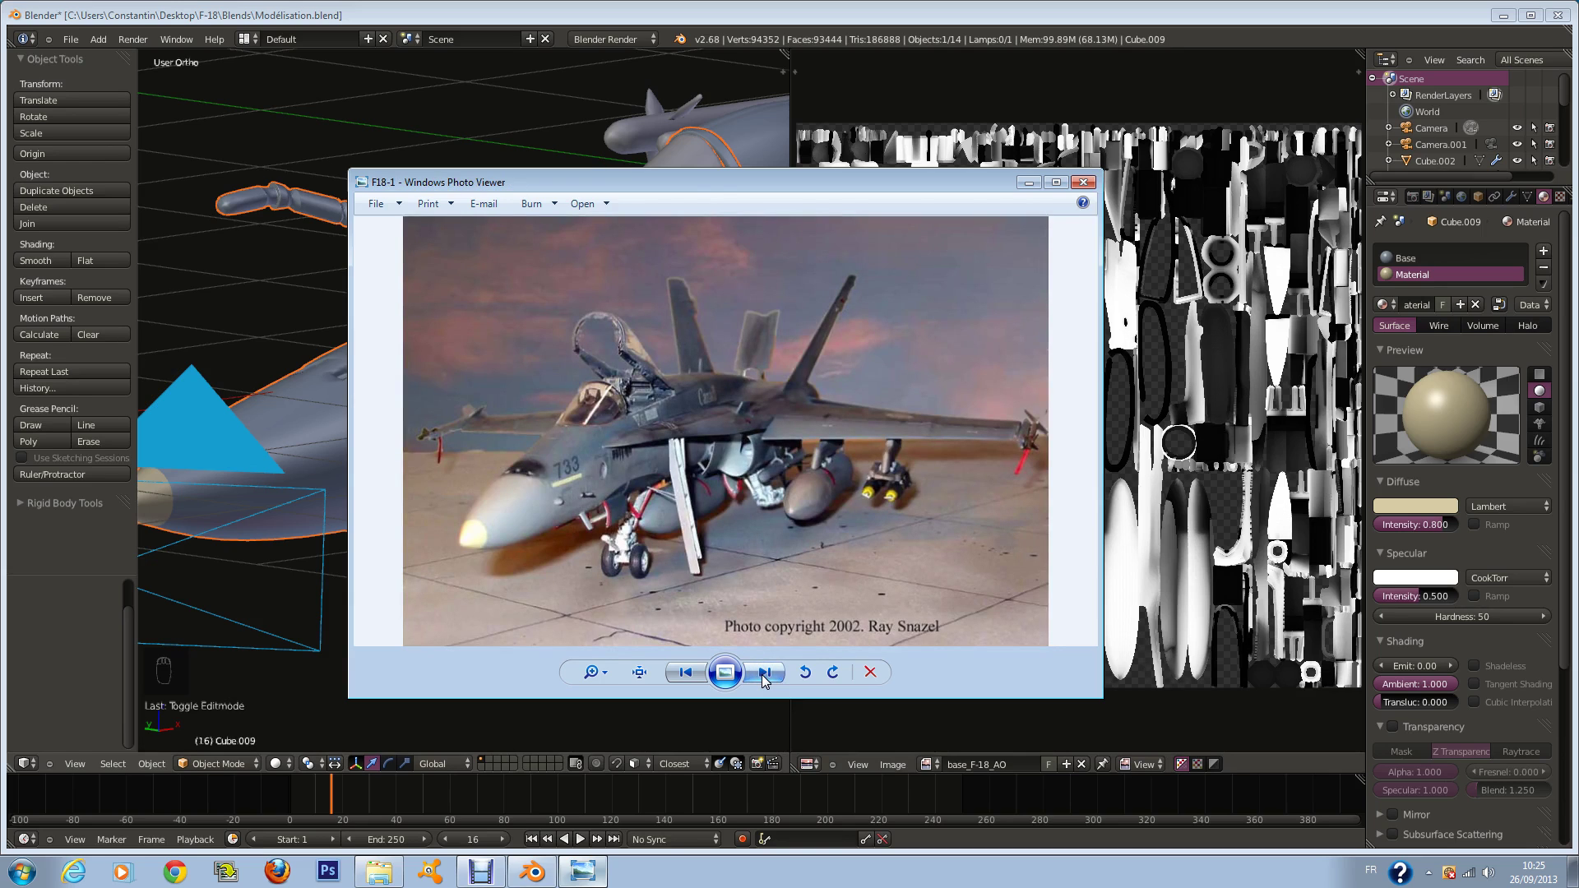
left_click(765, 675)
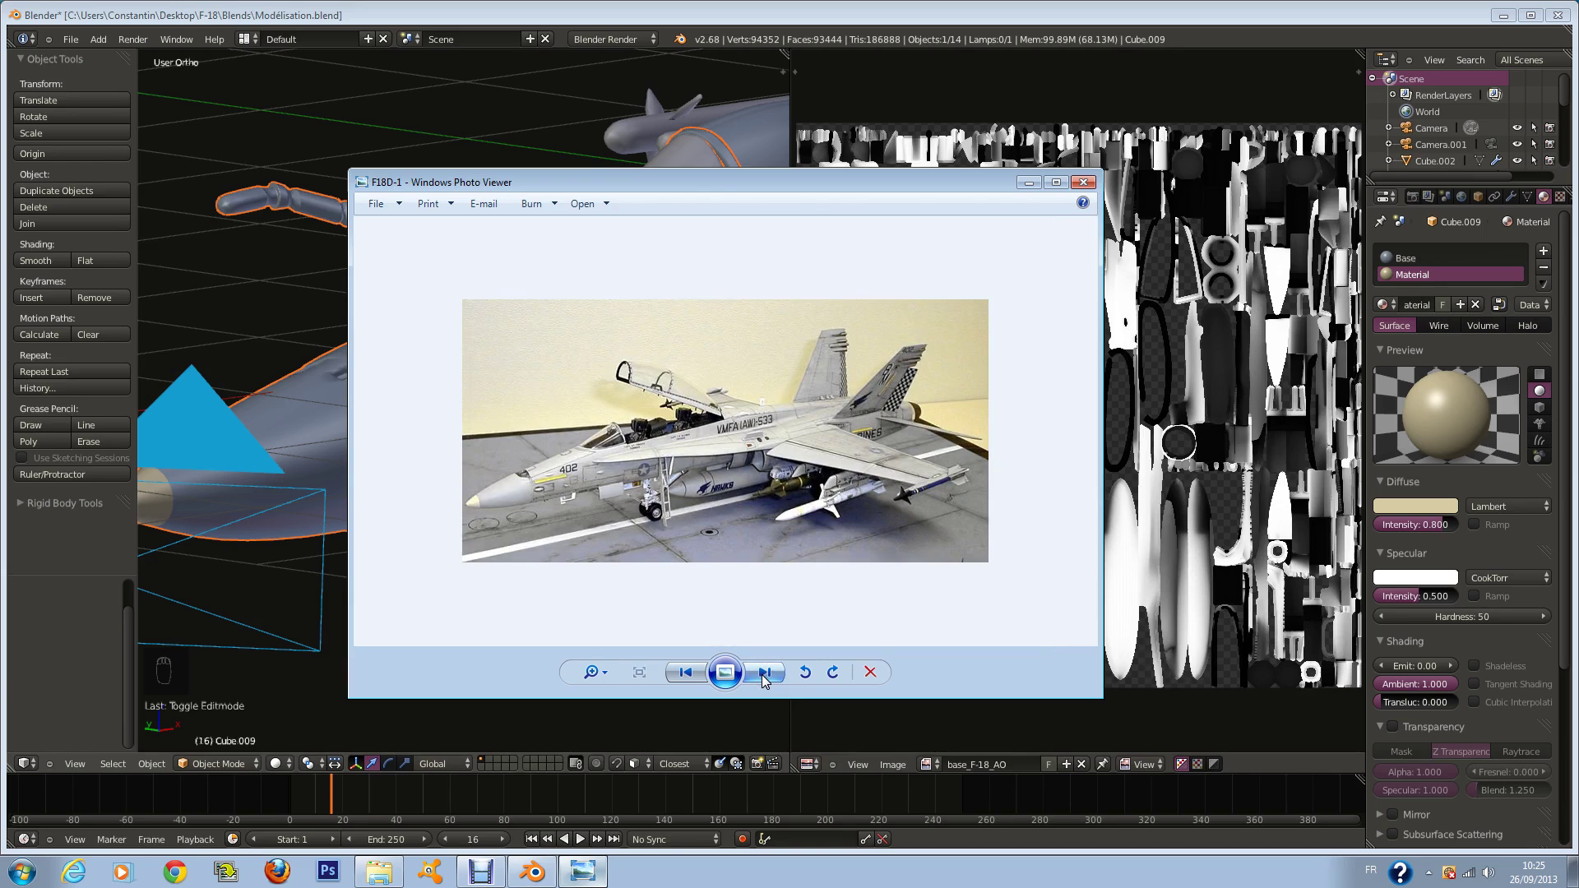
left_click(765, 675)
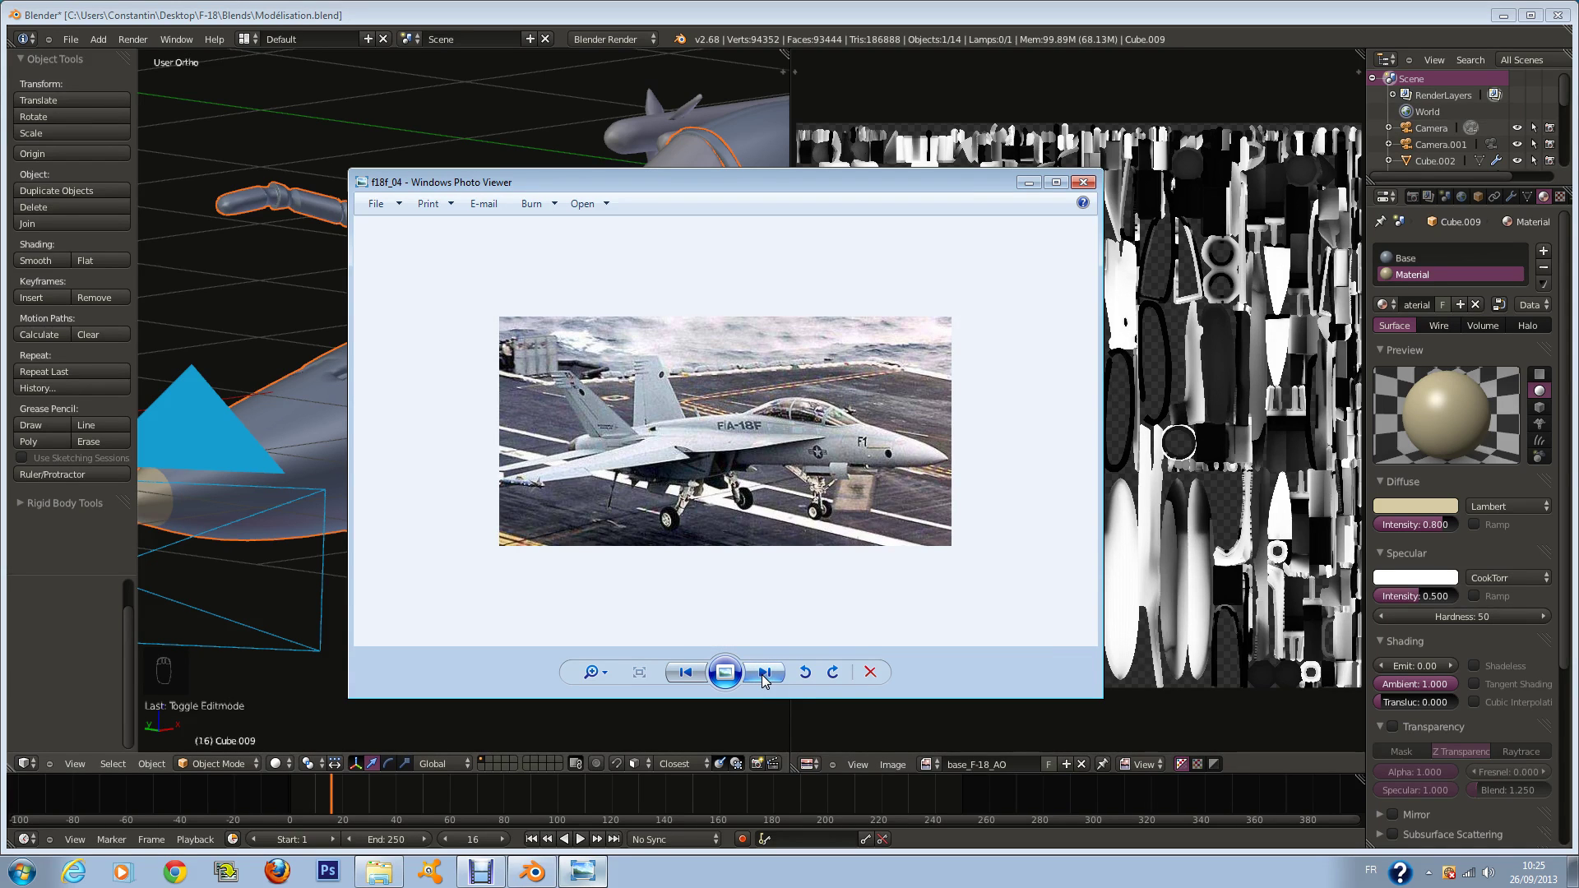
left_click(765, 674)
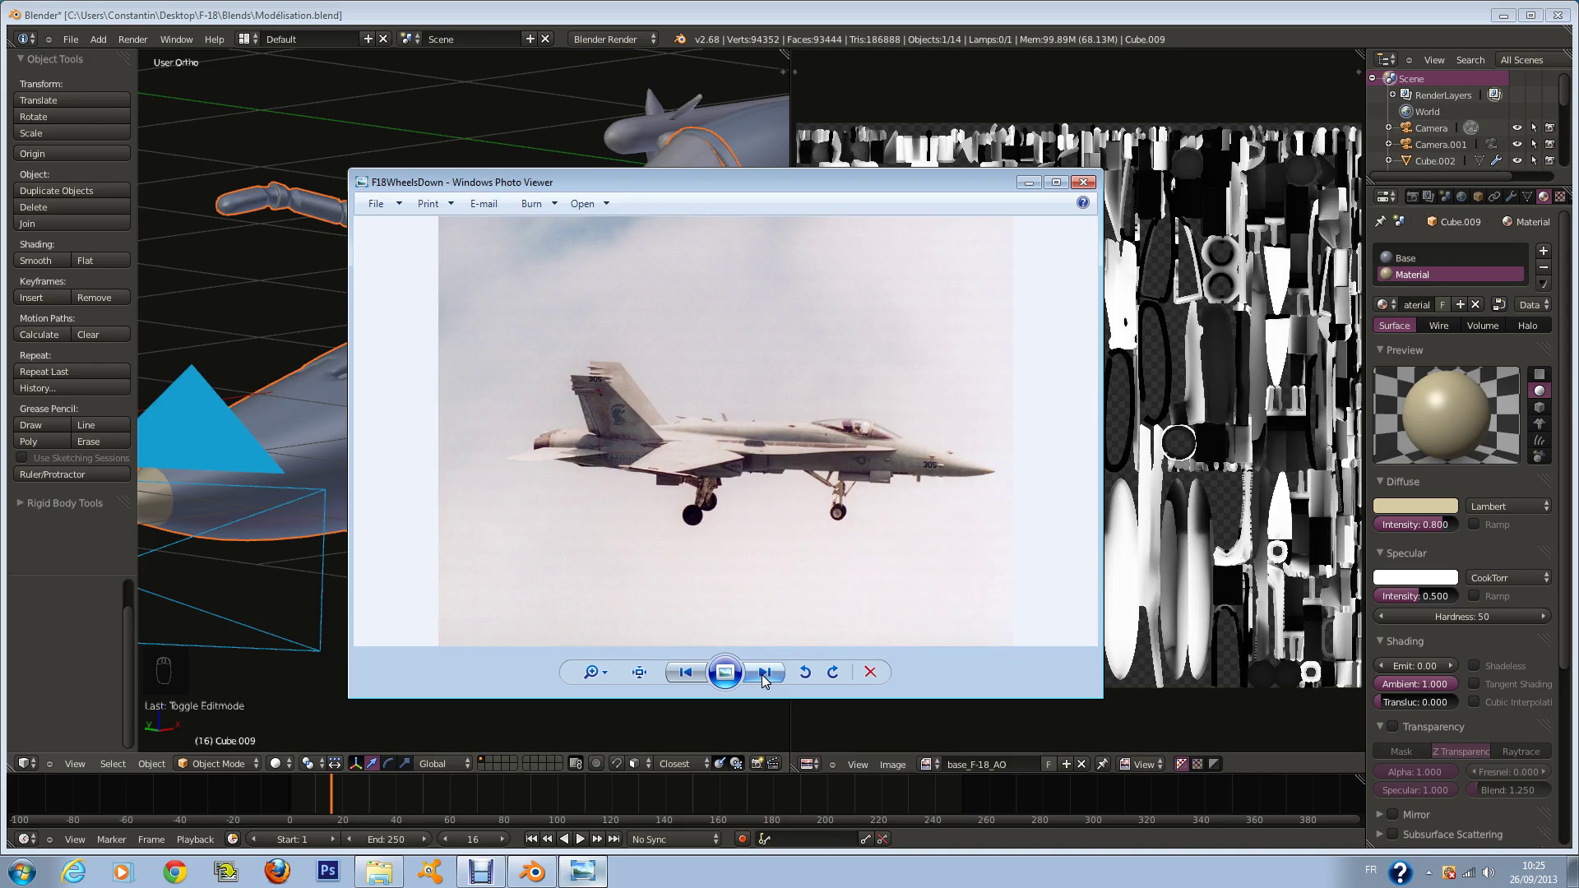
left_click(765, 675)
left_click(284, 138)
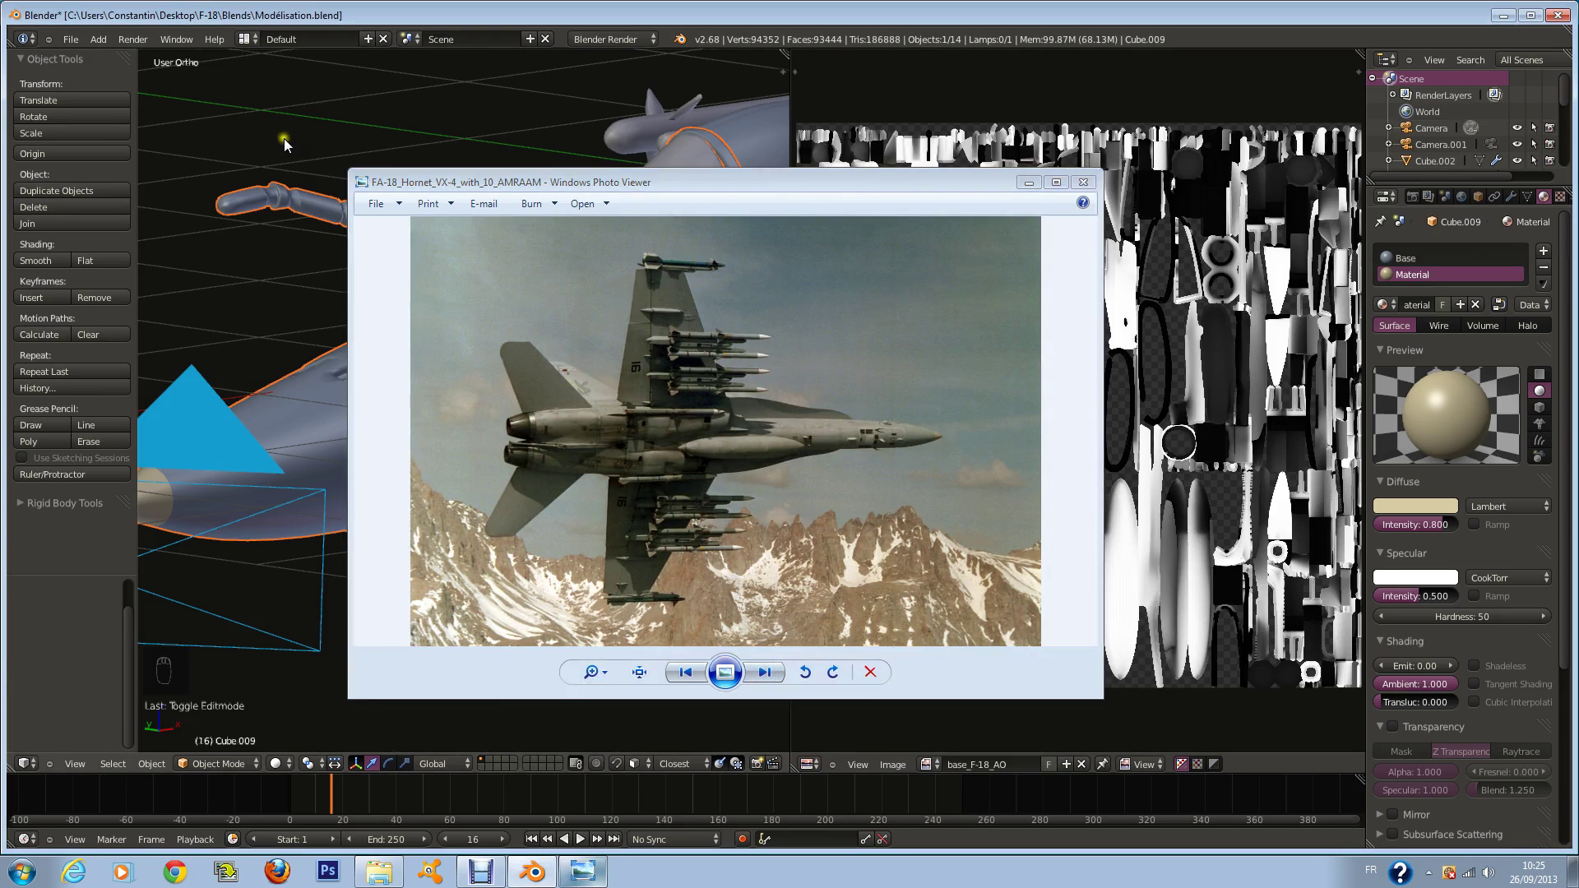
Step: Select all linked parts of both engine exhaust nozzles, including their rings, in the fuselage mesh
scroll(357, 280, "down", 10)
key("Tab")
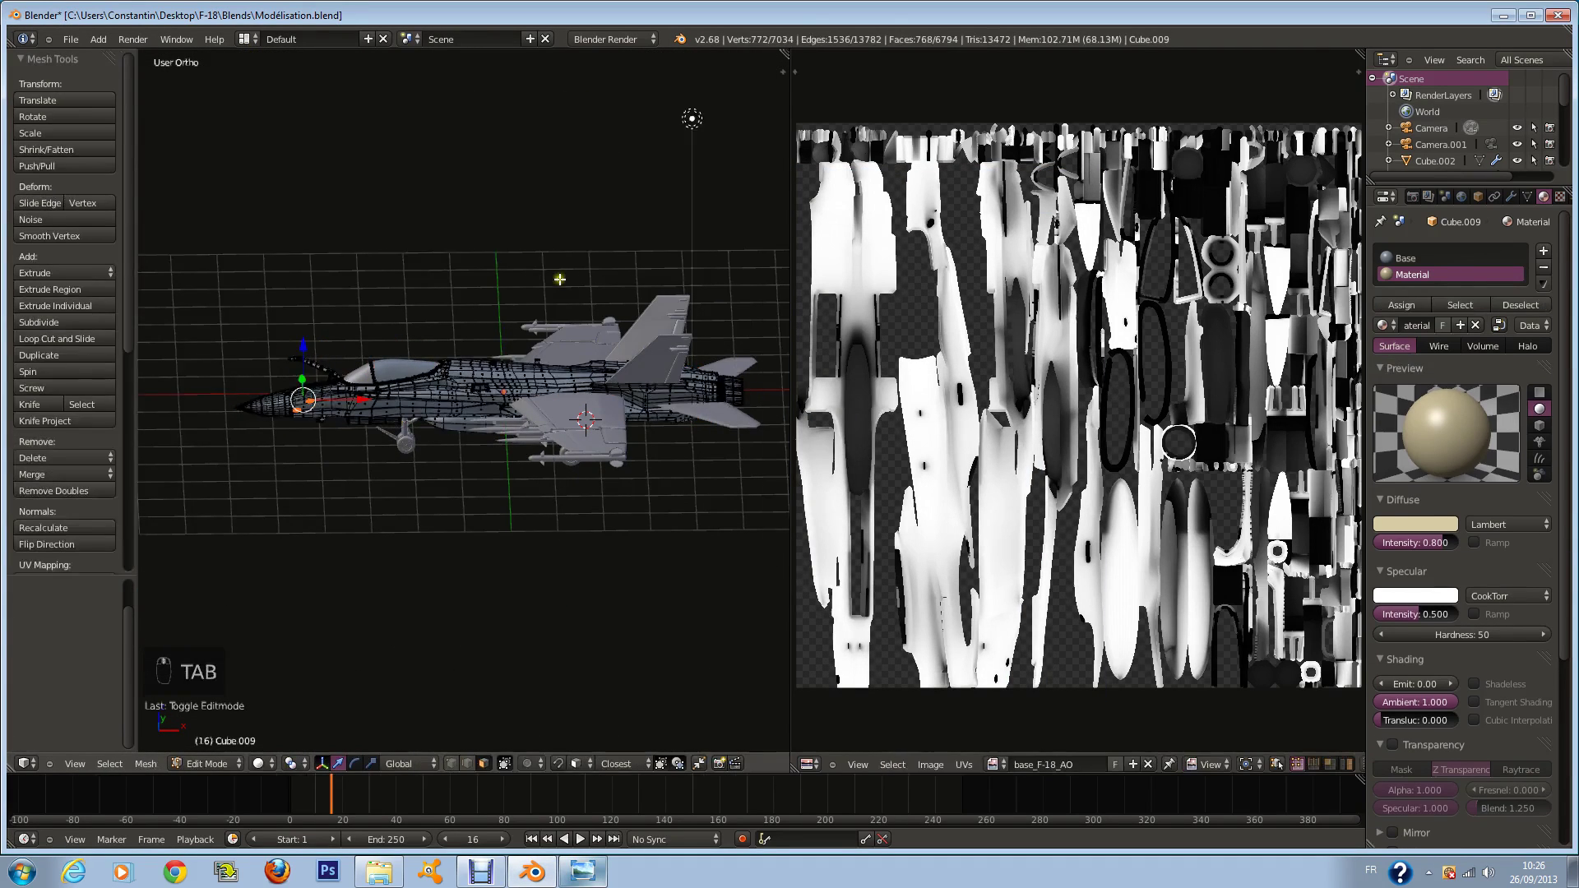
scroll(560, 280, "up", 8)
right_click(641, 386)
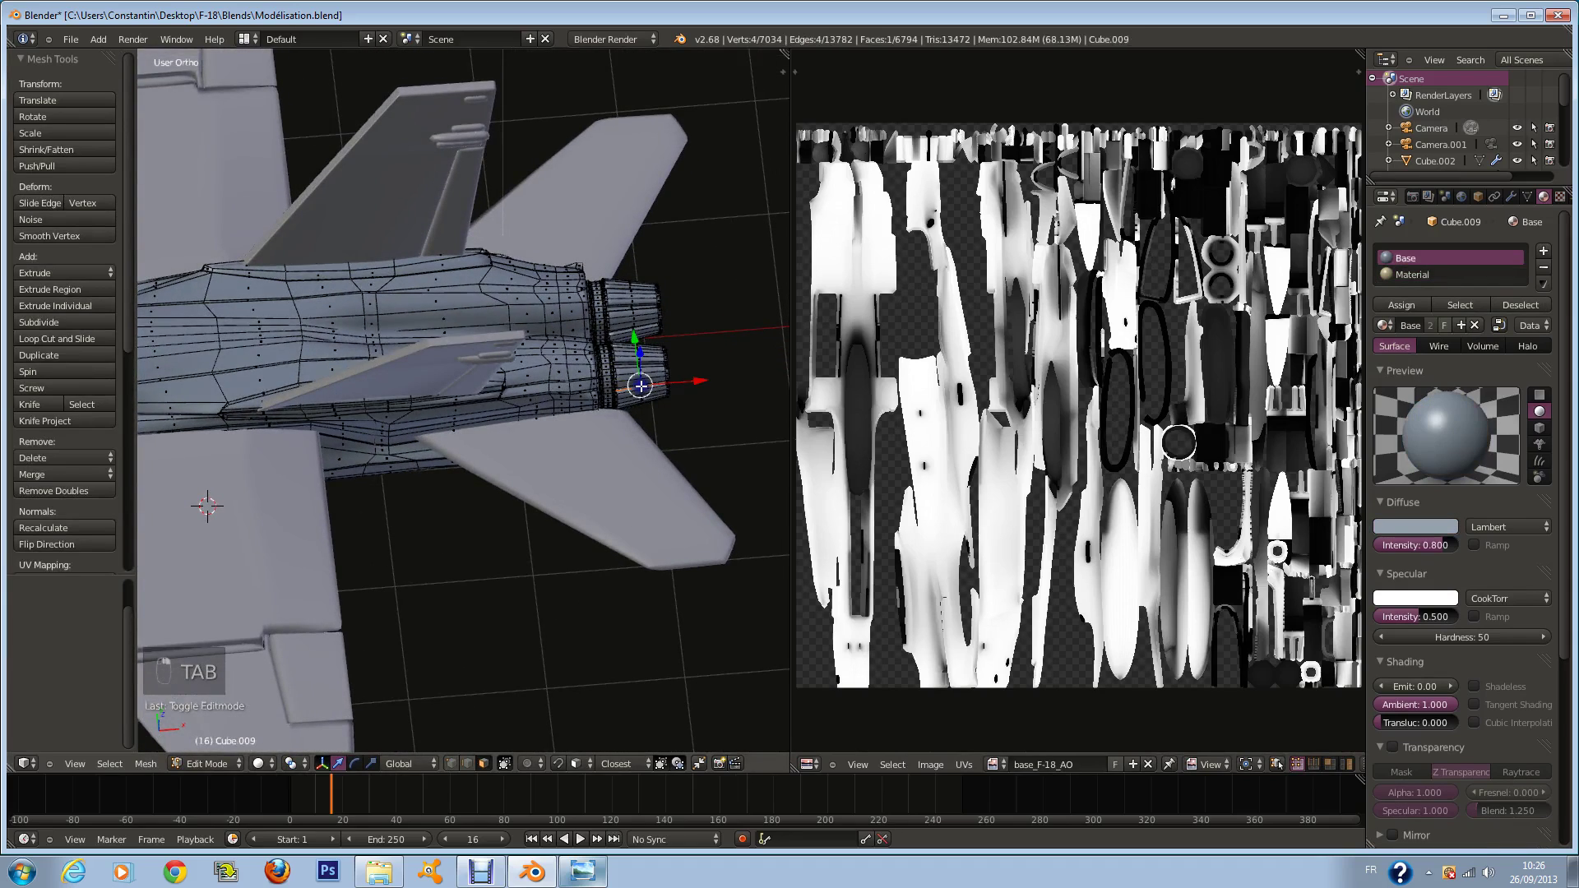
key("l")
key("l")
scroll(707, 378, "up", 3)
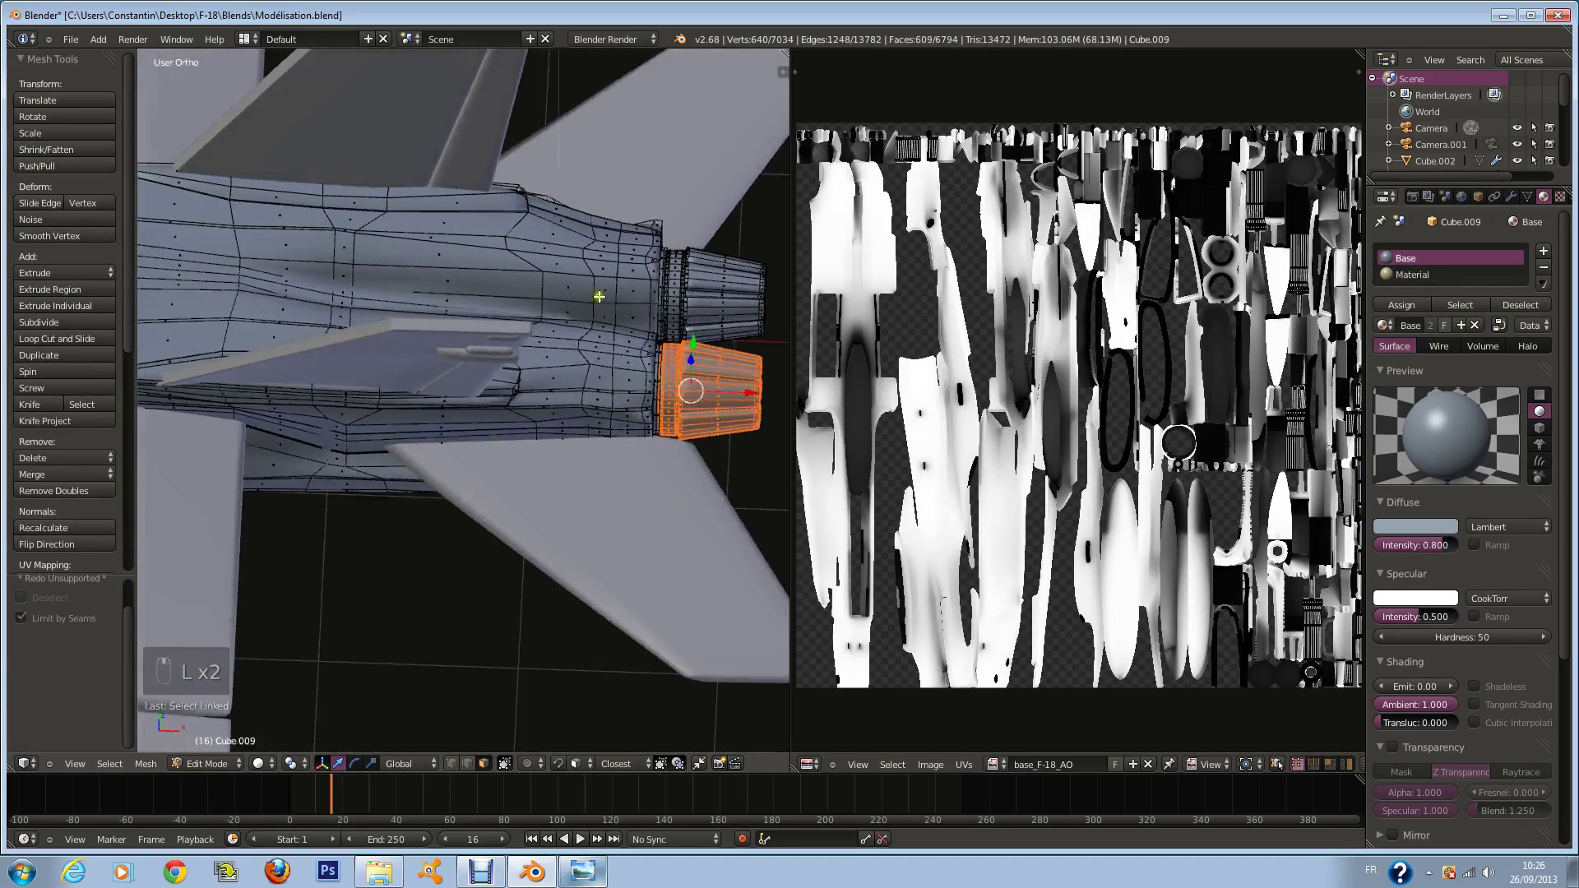
scroll(781, 371, "down", 1)
key("l")
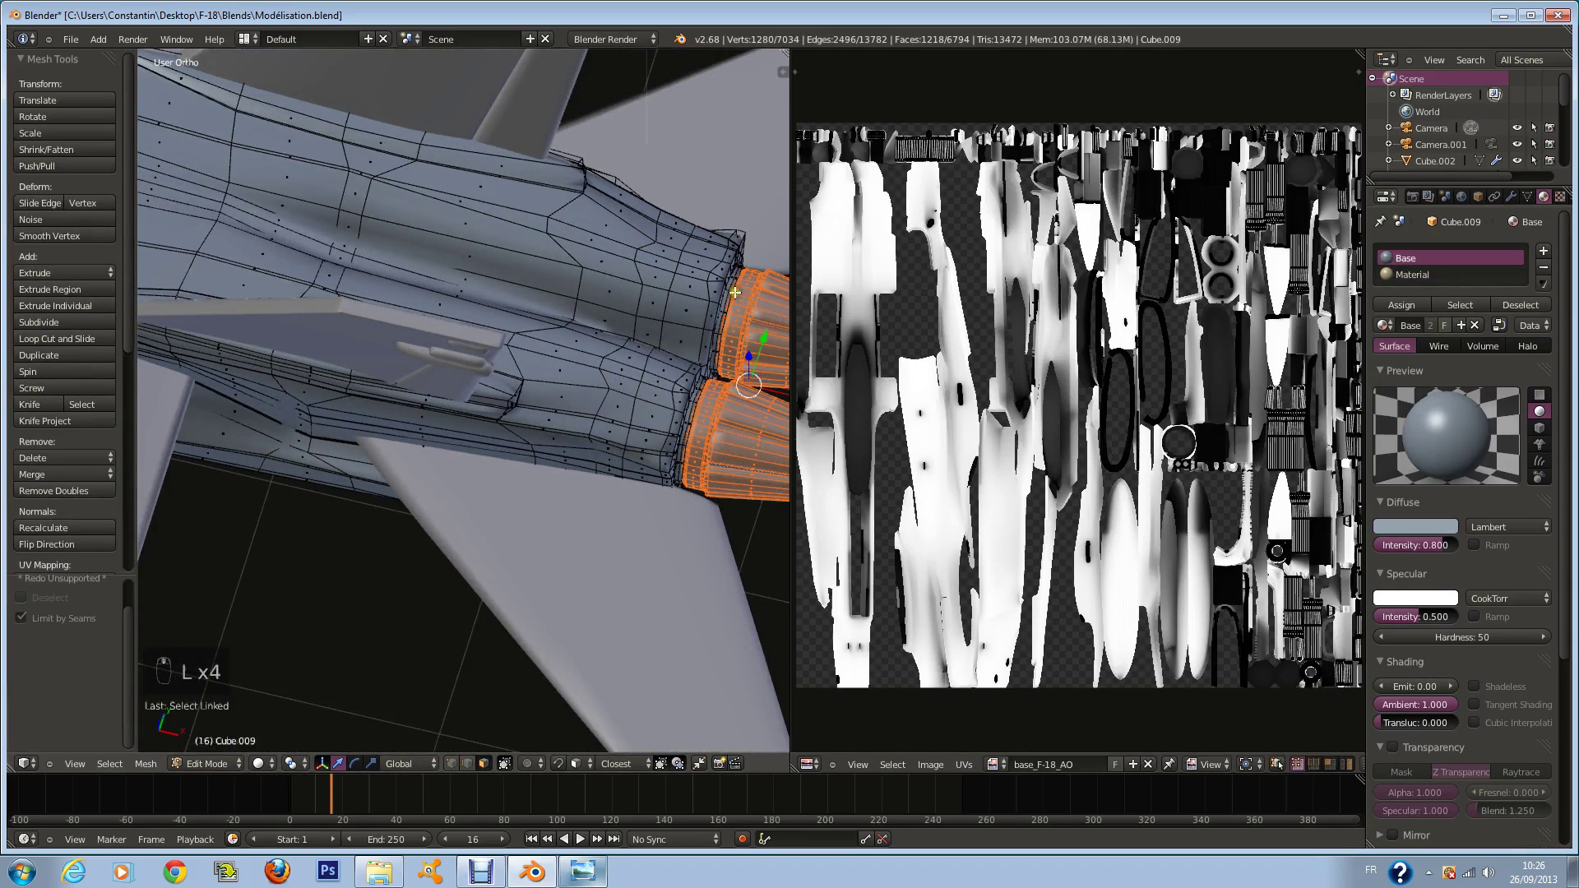
key("l")
key("l")
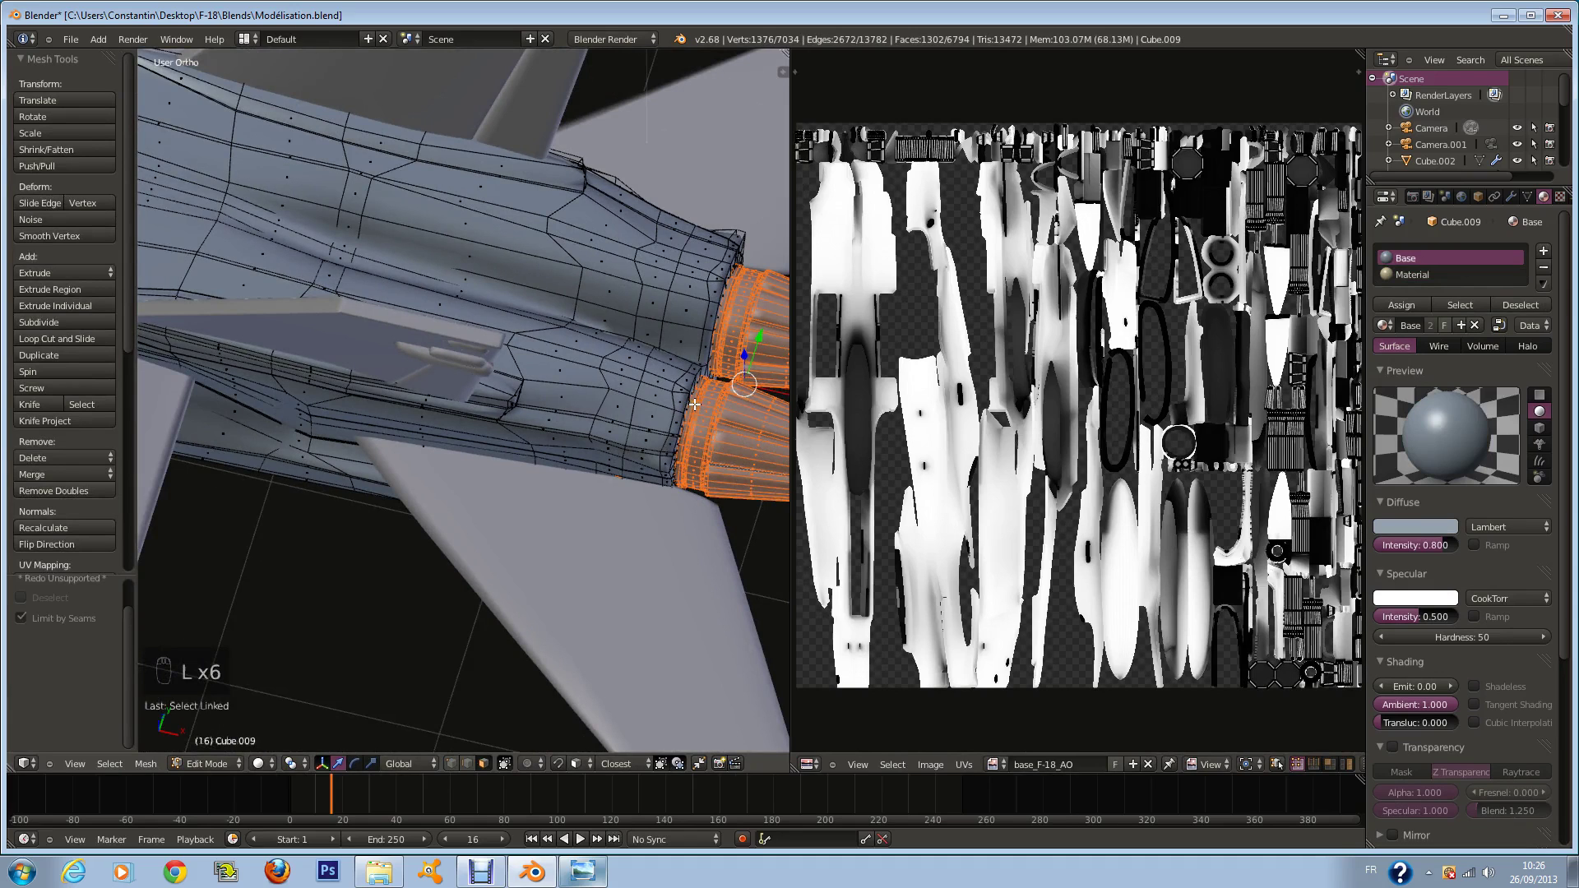
Step: Add a third material slot with a new near-black diffuse material and assign it to the selected exhaust nozzles
left_click(1546, 252)
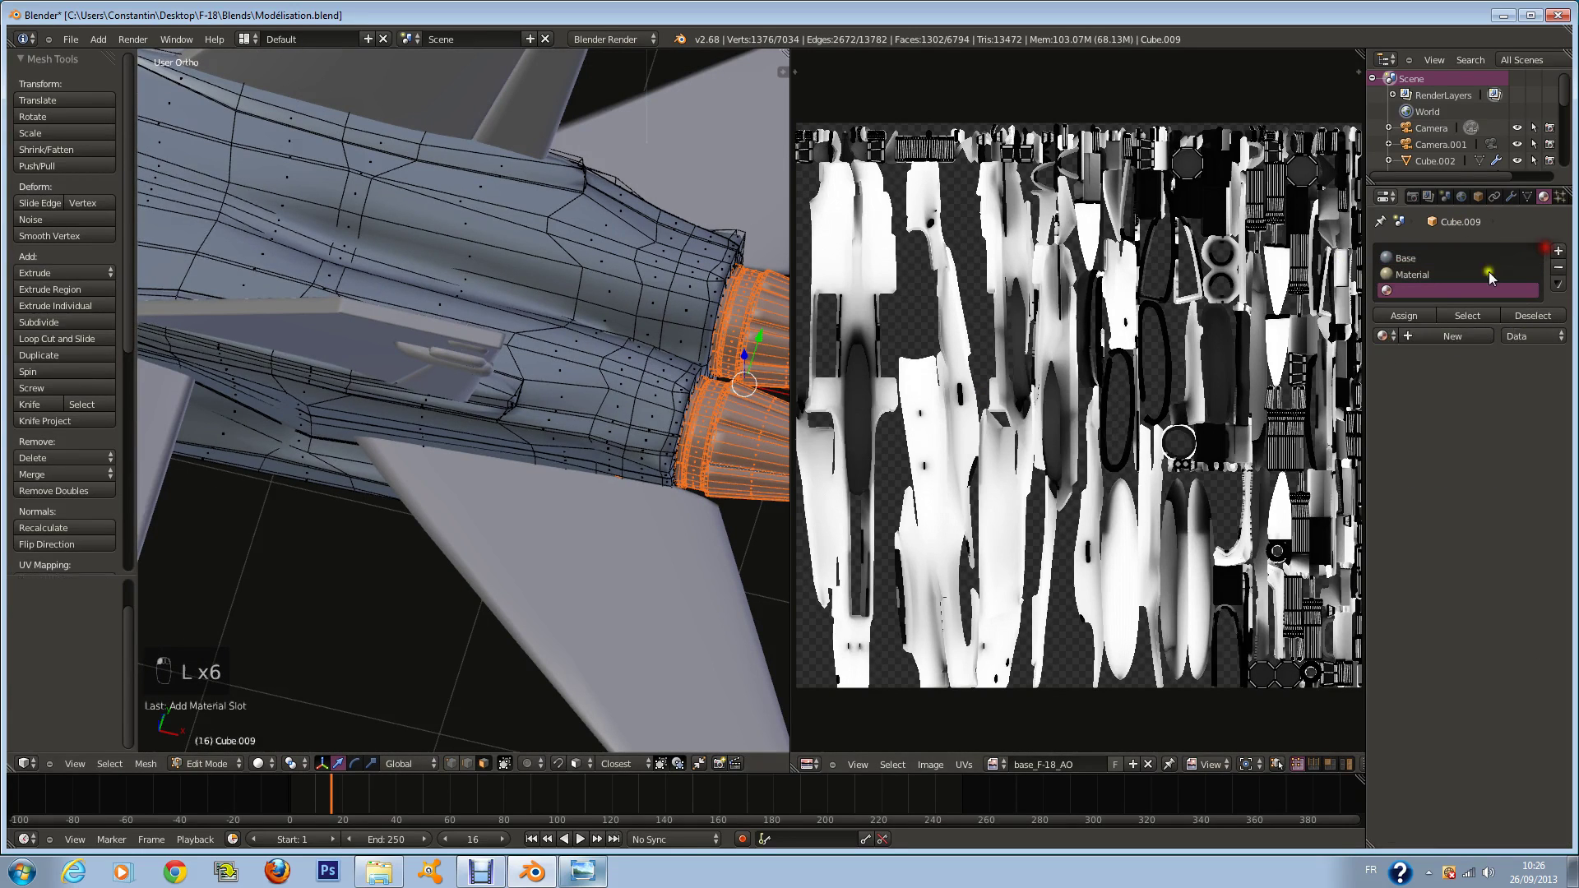
left_click(1419, 336)
left_click(1432, 535)
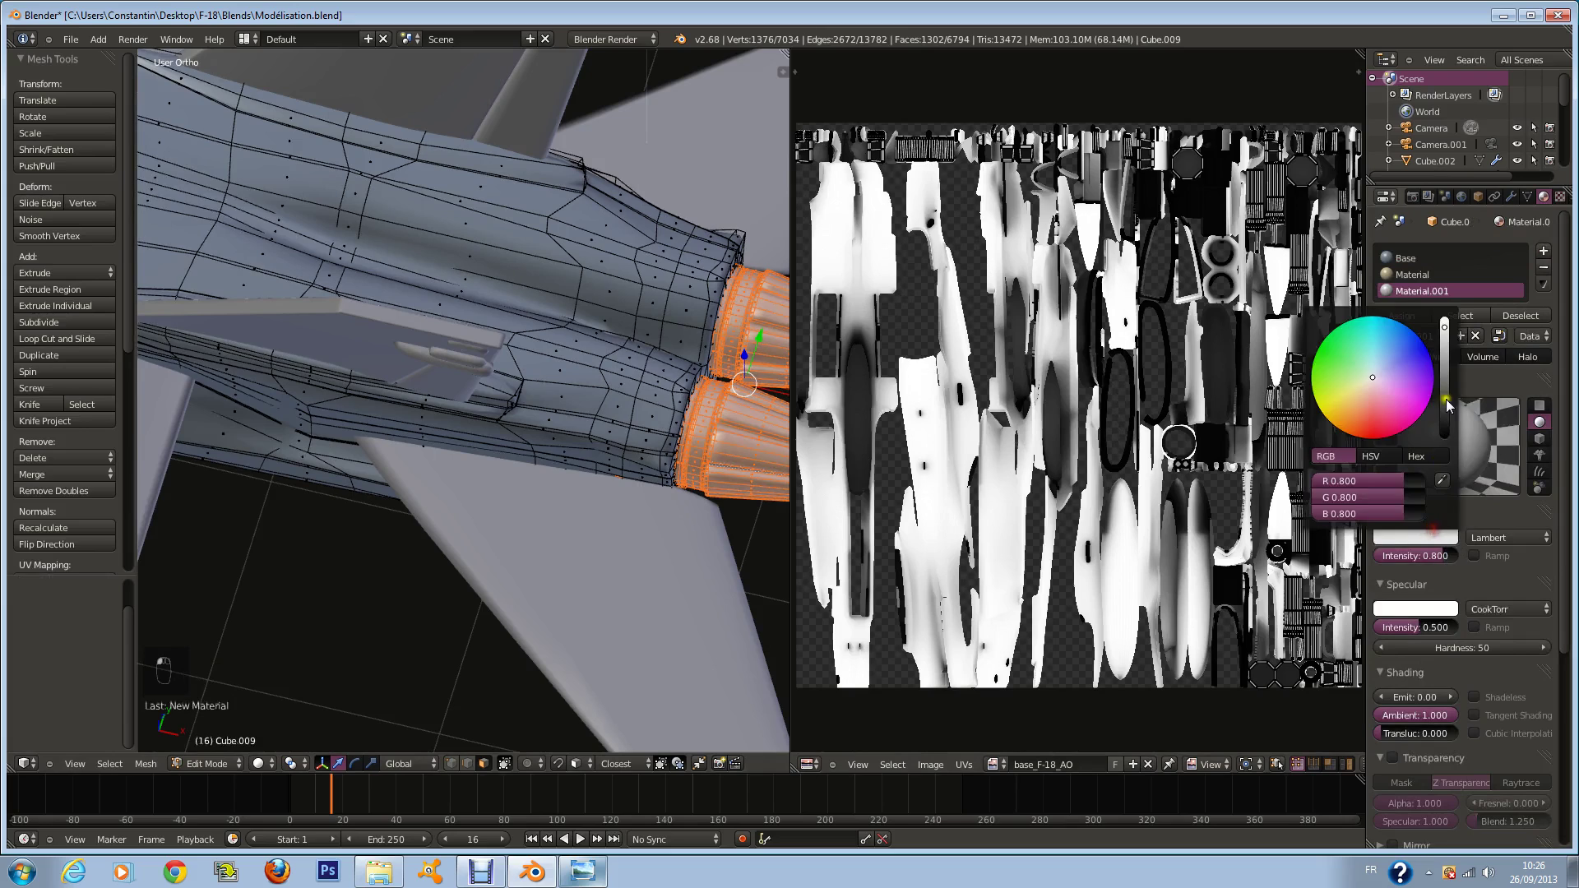
left_click_drag(1446, 398, 1443, 417)
left_click(1389, 317)
key("Tab")
scroll(451, 342, "down", 5)
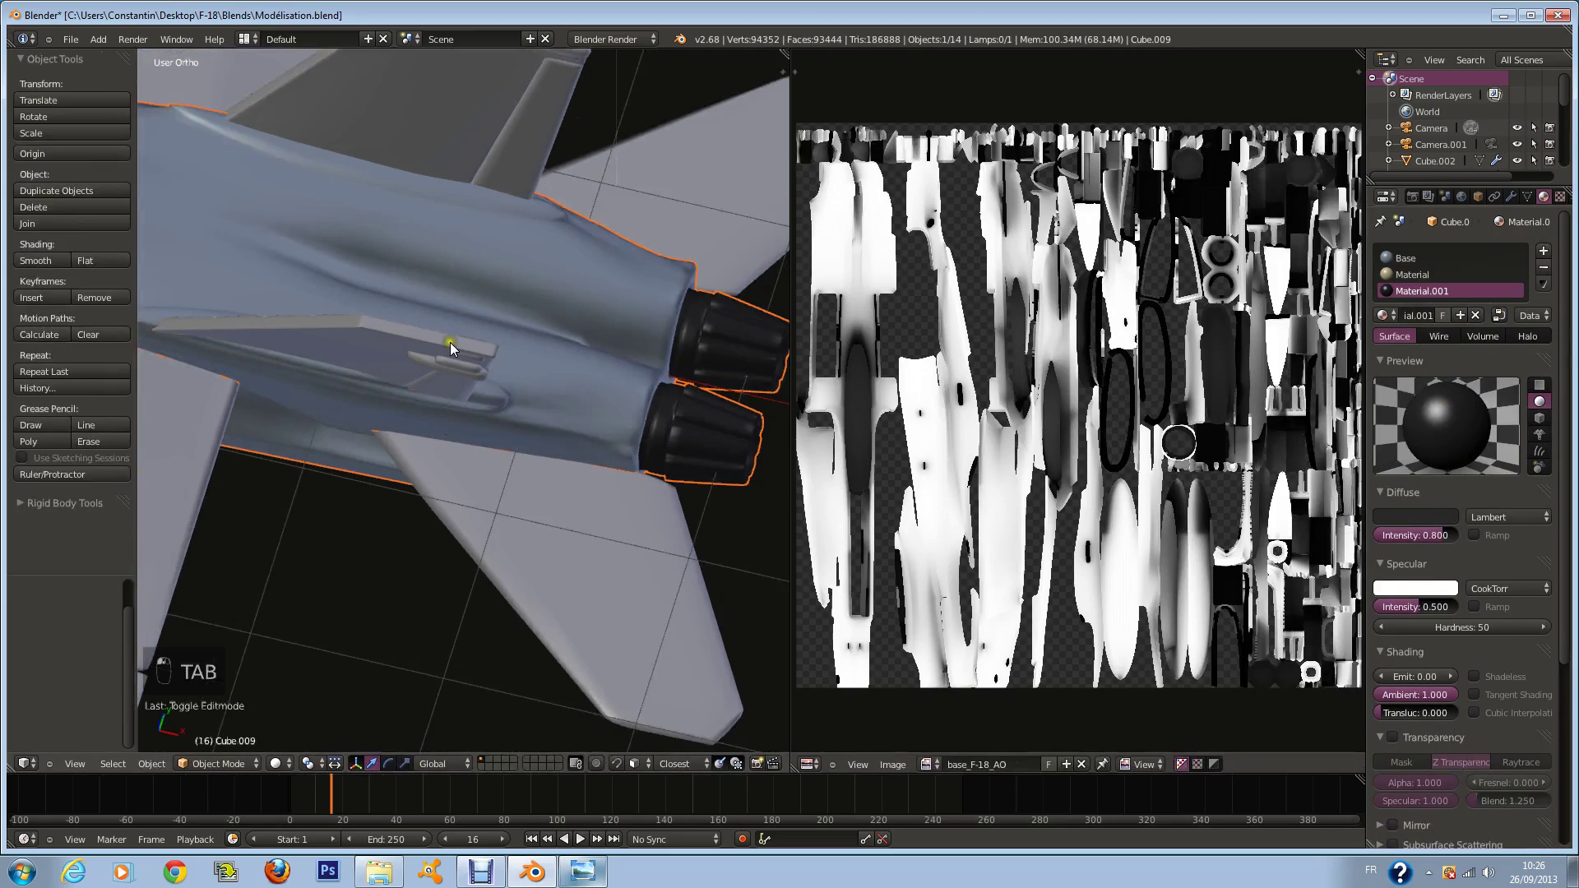
Step: Review the whole jet and compare it with the AMRAAM-armed and USMC FA-18 Hornet reference photos
key("Tab")
key("Tab")
middle_click_drag(451, 342, 463, 285)
middle_click_drag(482, 229, 526, 345)
left_click(583, 872)
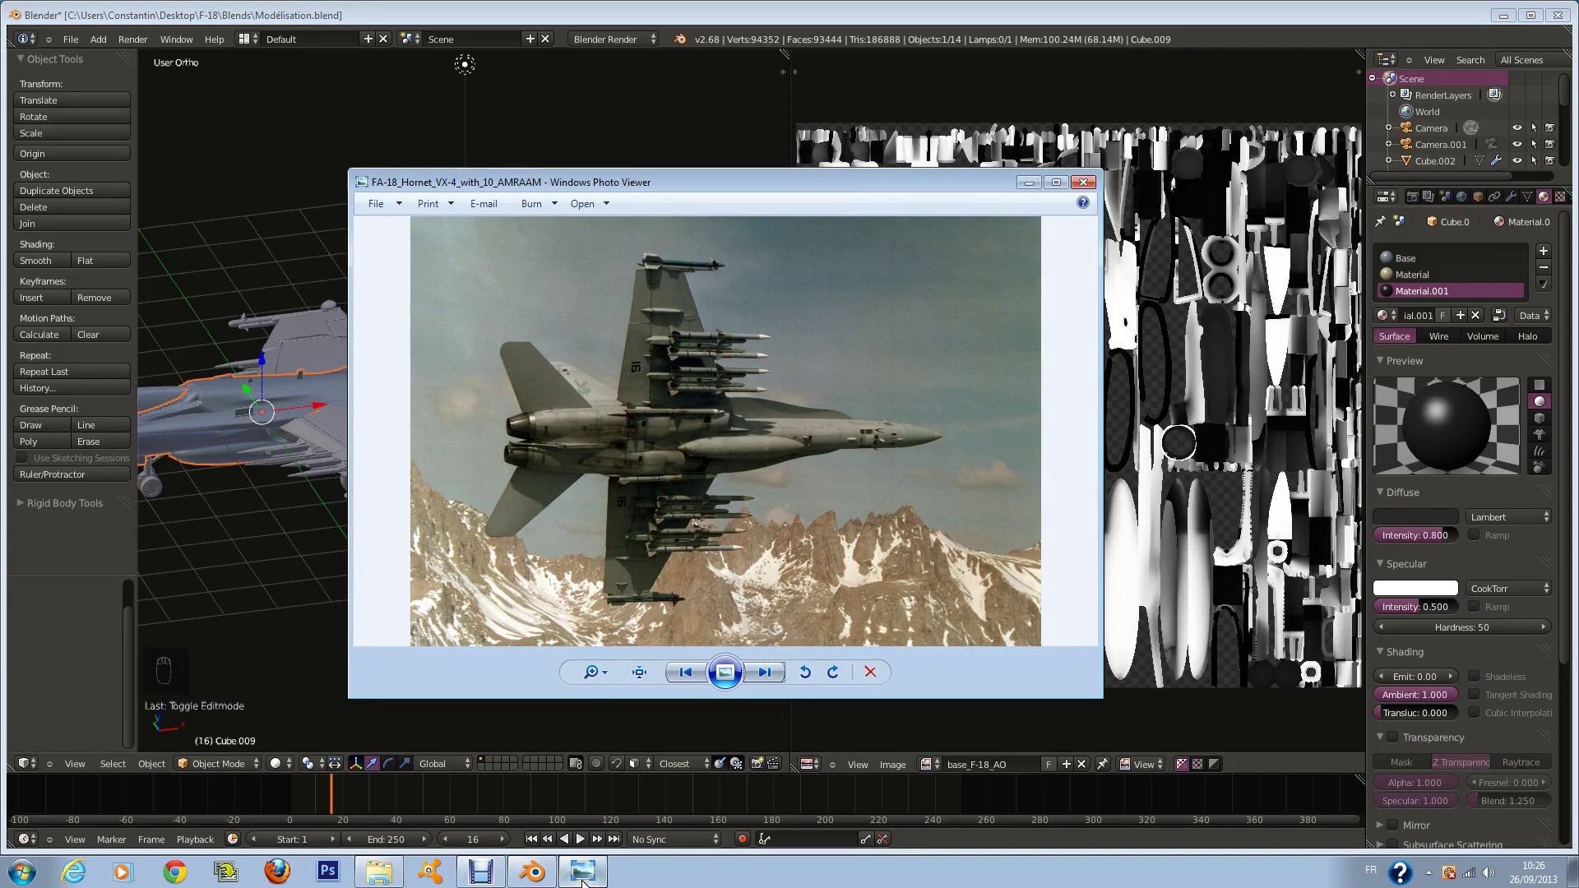
left_click(767, 672)
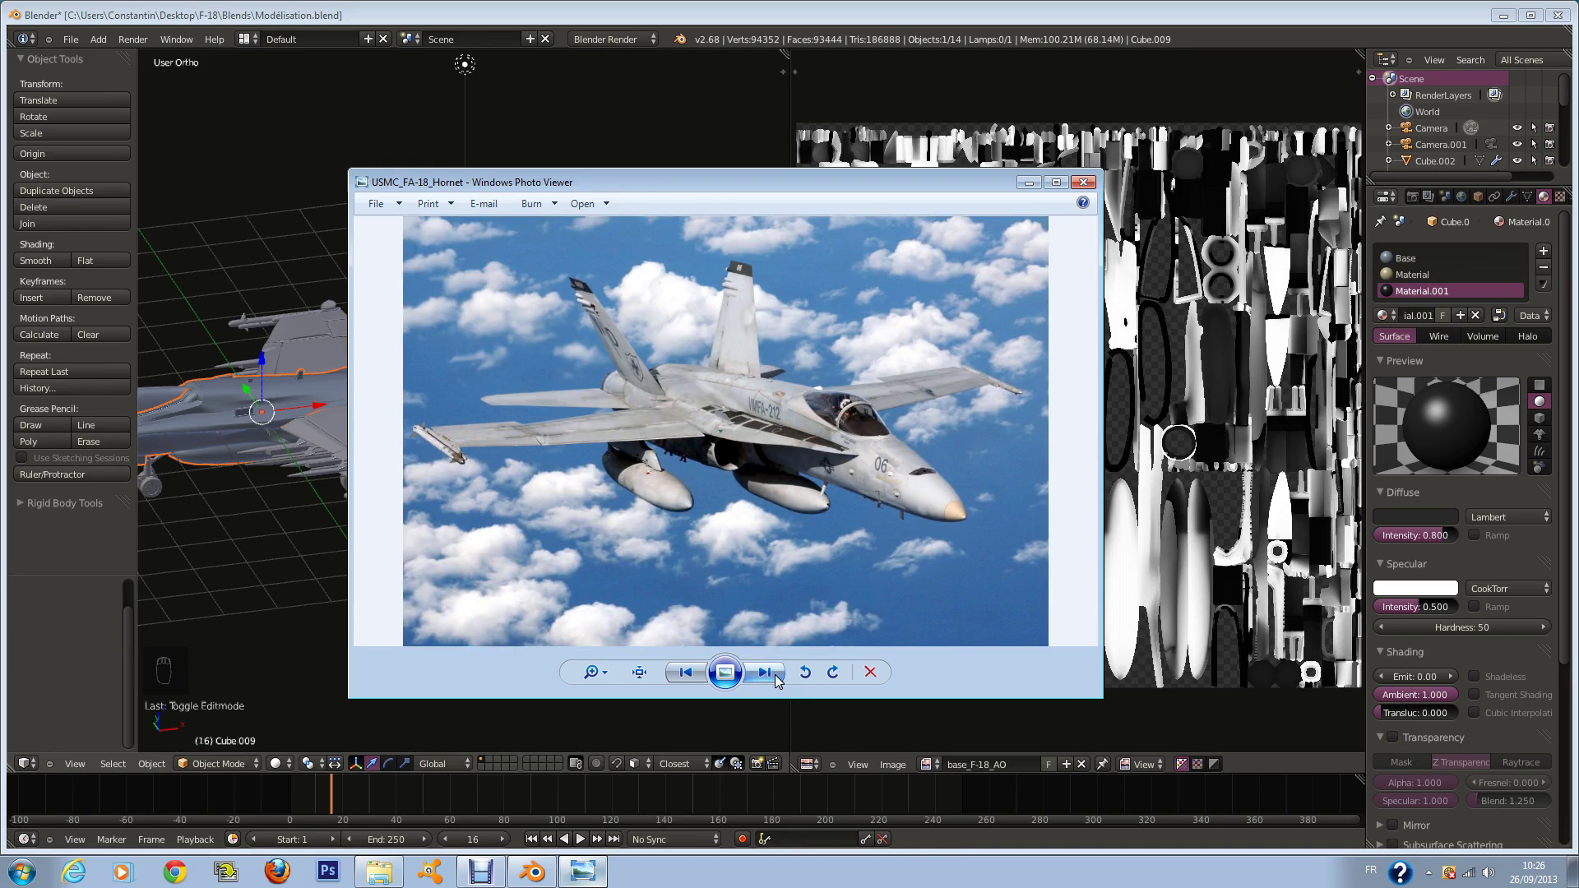
left_click(264, 513)
scroll(294, 507, "down", 3)
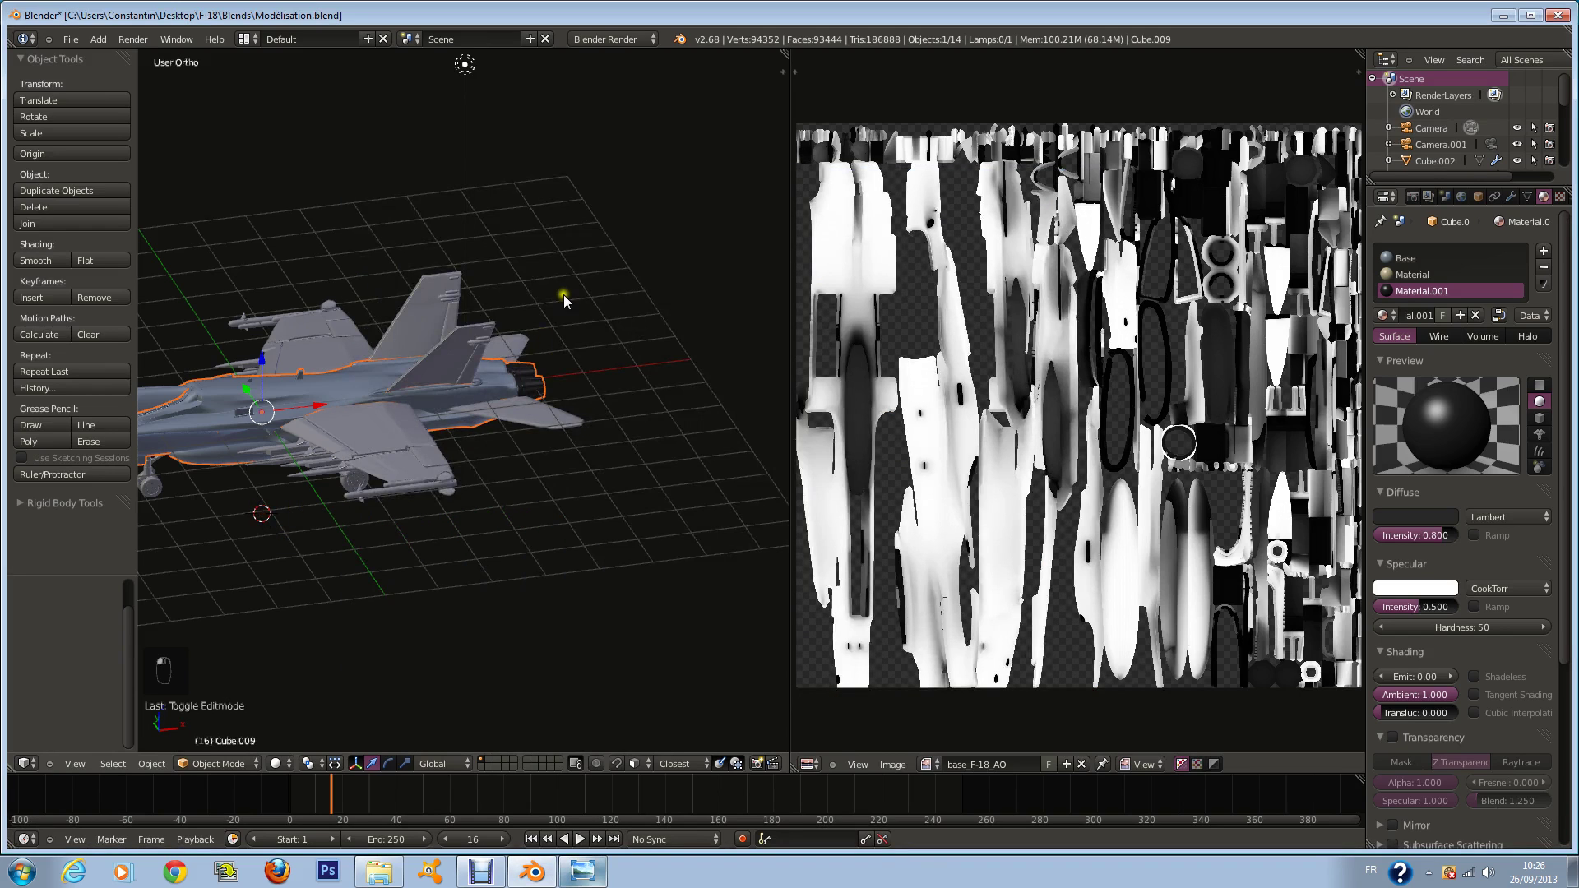
Step: Save the file, select the entire fuselage mesh in Edit Mode and recheck the USMC Hornet photo
left_click(471, 550)
key("ctrl+s")
scroll(495, 472, "up", 3)
key("Tab")
scroll(485, 469, "down", 2)
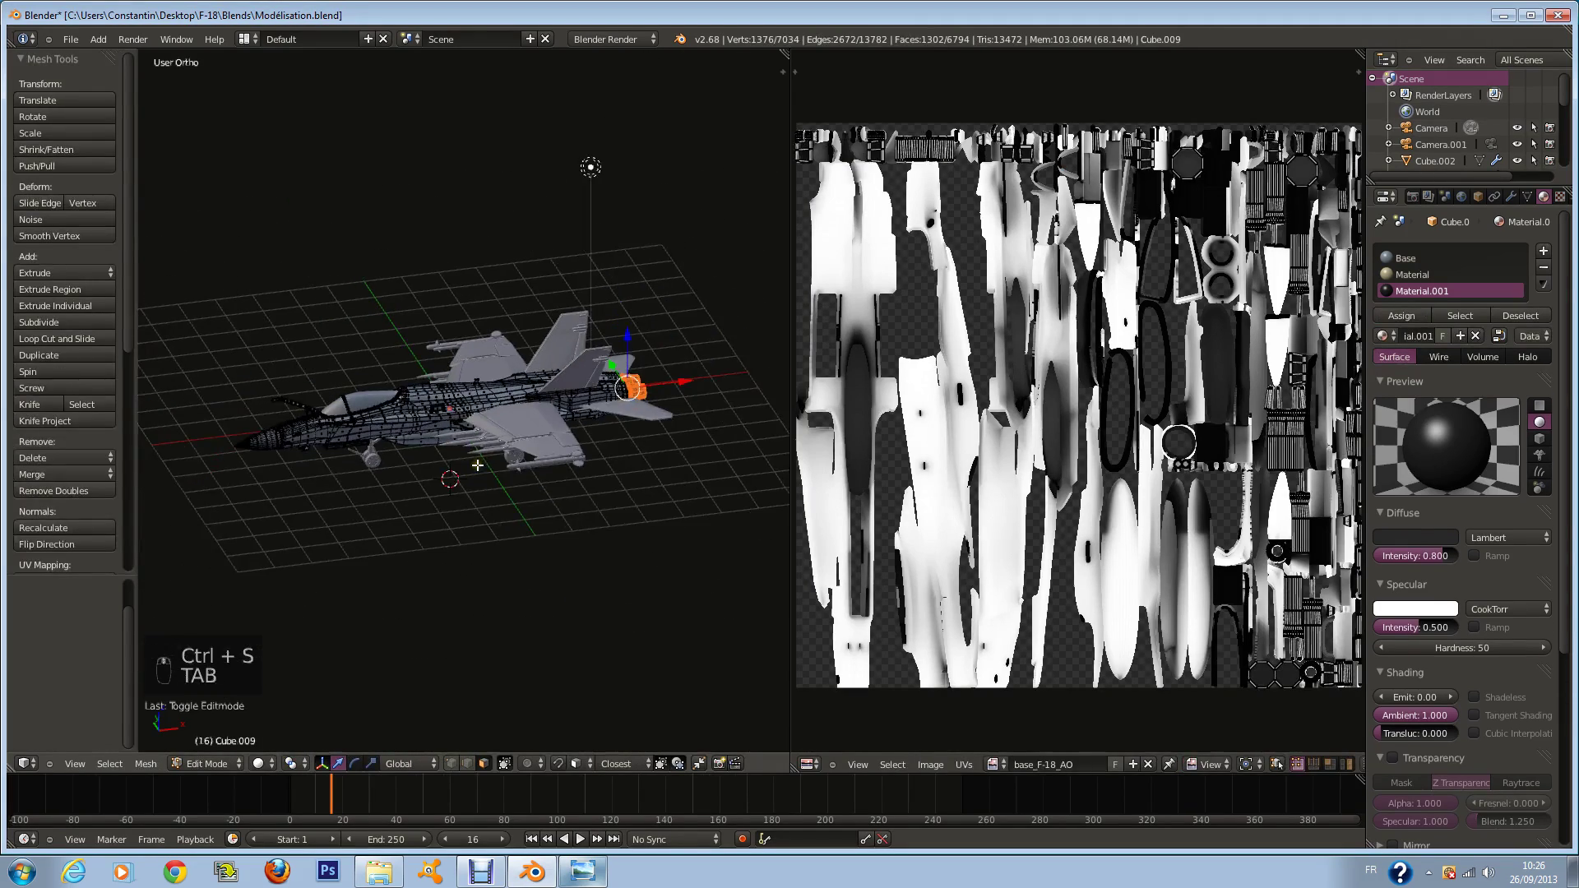
scroll(477, 465, "up", 3)
key("a")
key("a")
key("a")
key("a")
scroll(477, 465, "up", 2)
scroll(478, 463, "up", 1)
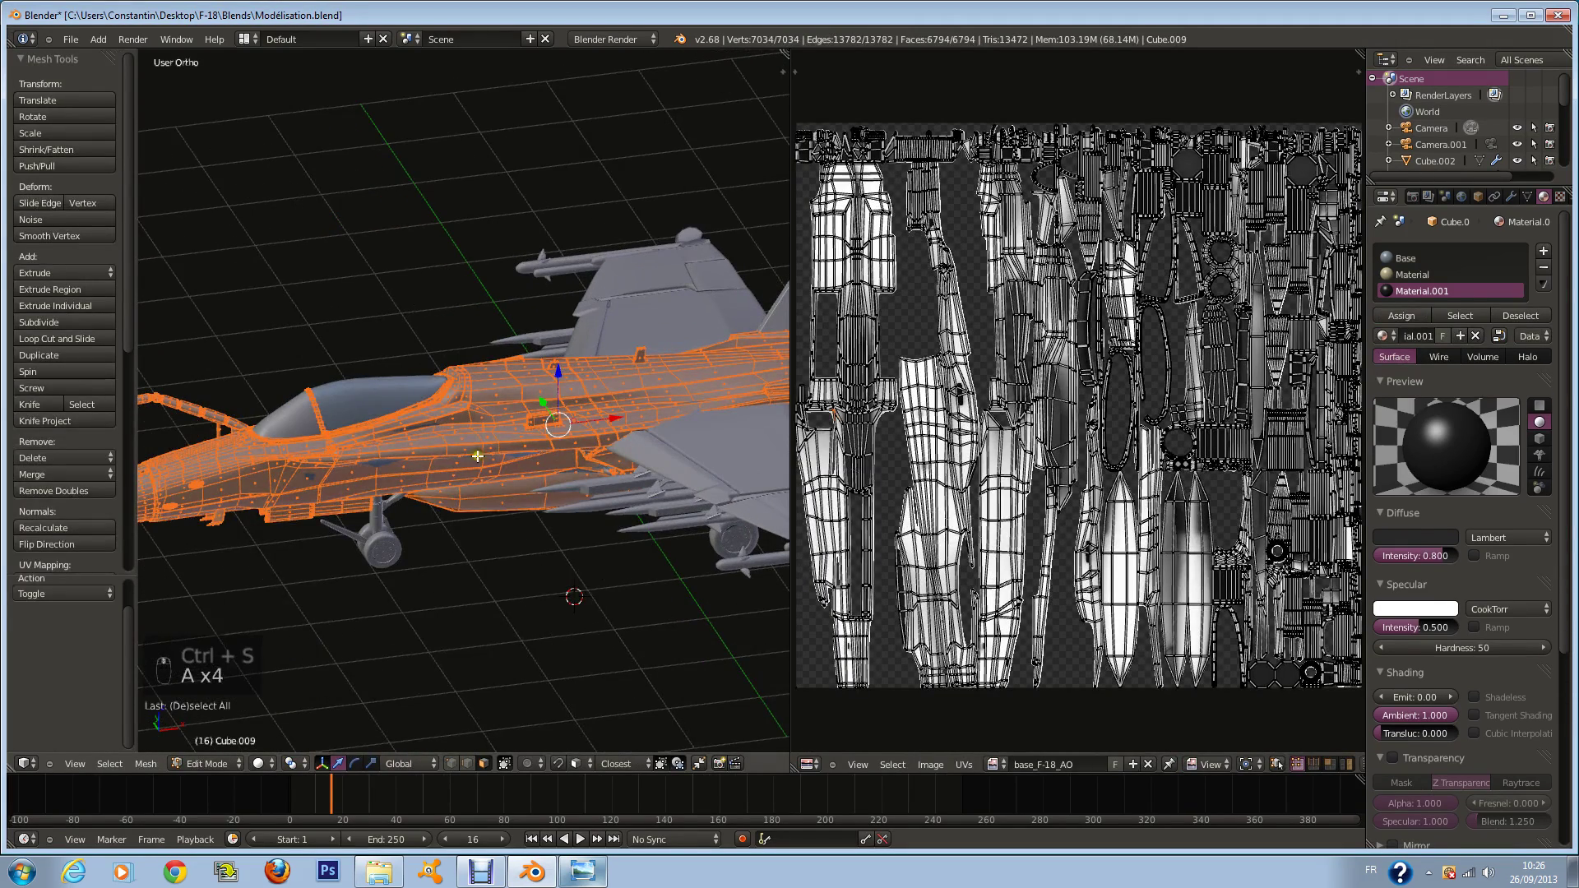
middle_click_drag(477, 462, 478, 381)
left_click(576, 876)
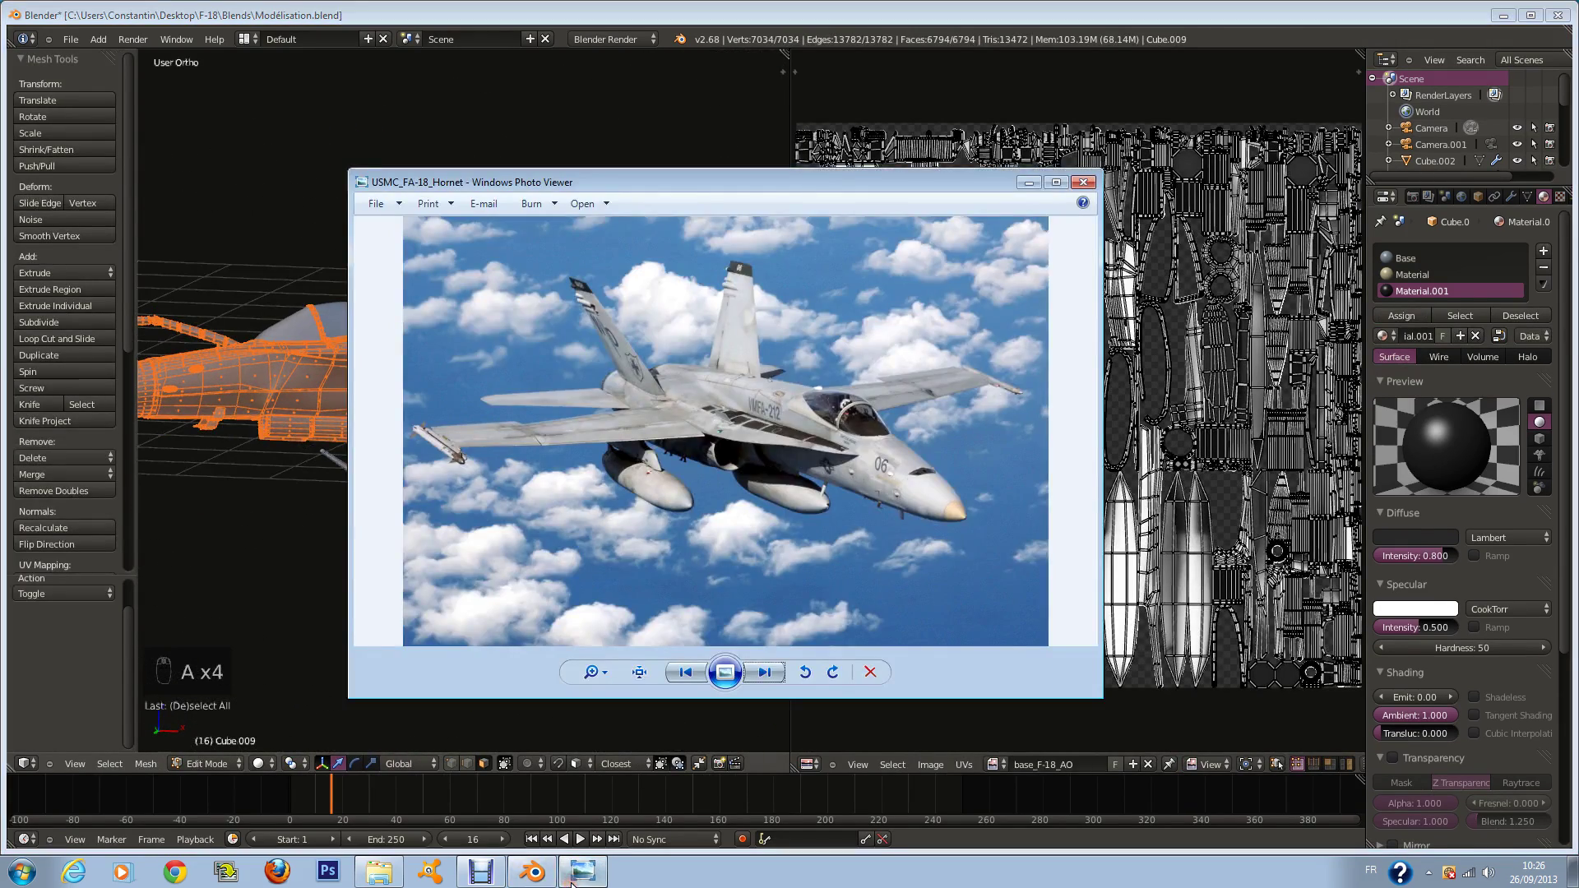
left_click(574, 876)
Step: Create a blank image named "F-18 couleur" at 4096 × 4096 pixels for the fuselage UV layout
scroll(969, 533, "down", 1)
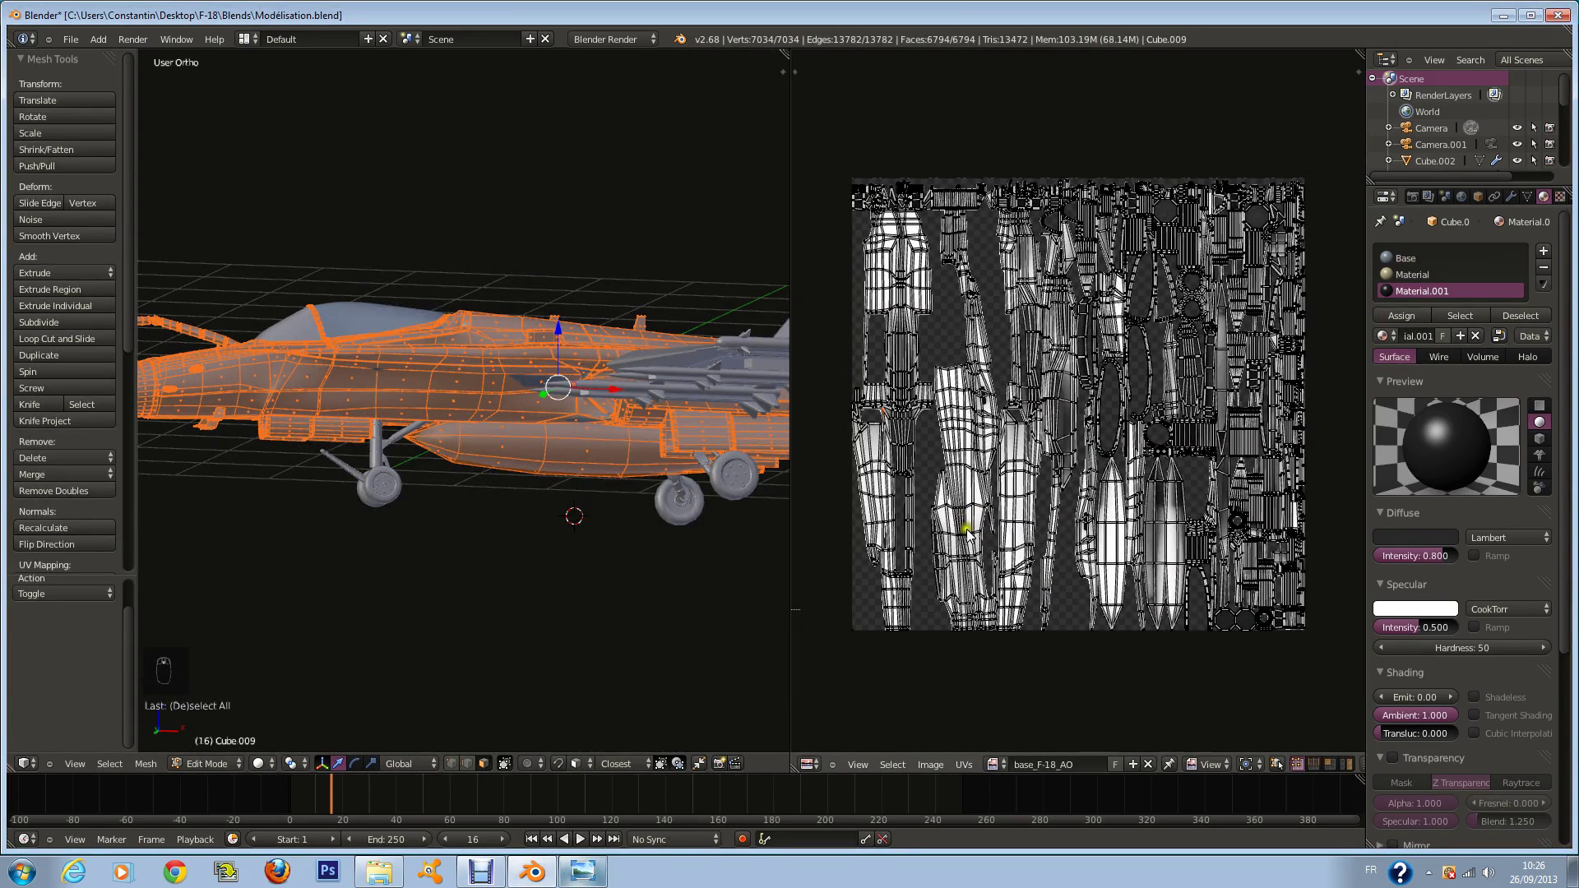
left_click(947, 771)
left_click(952, 747)
left_click(998, 687)
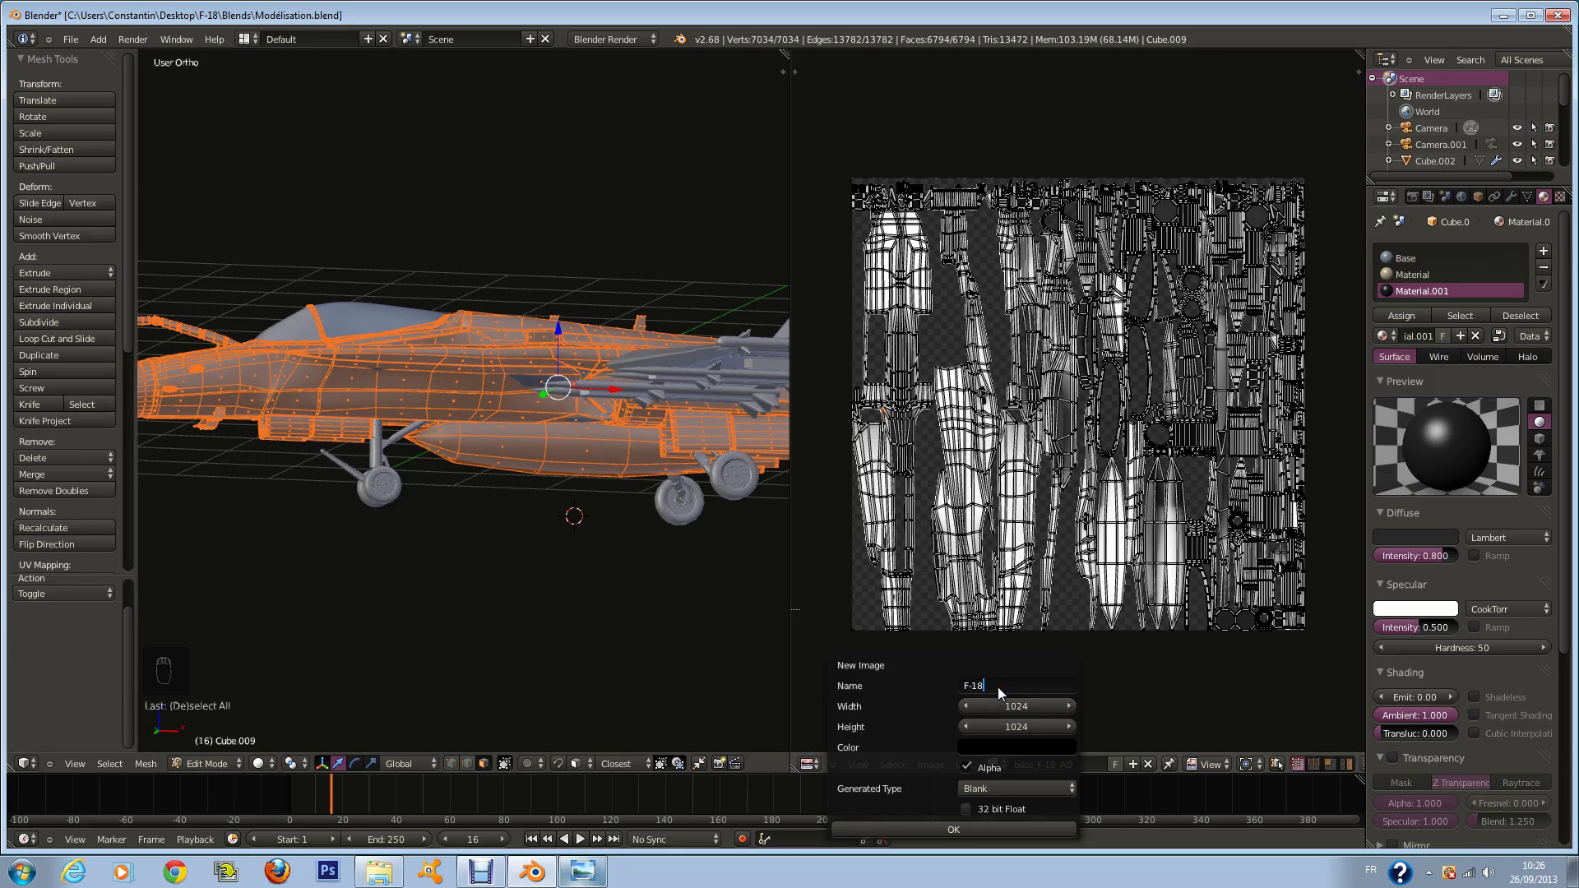
type("F-18 couleur")
key("Tab")
type("4096")
key("Return")
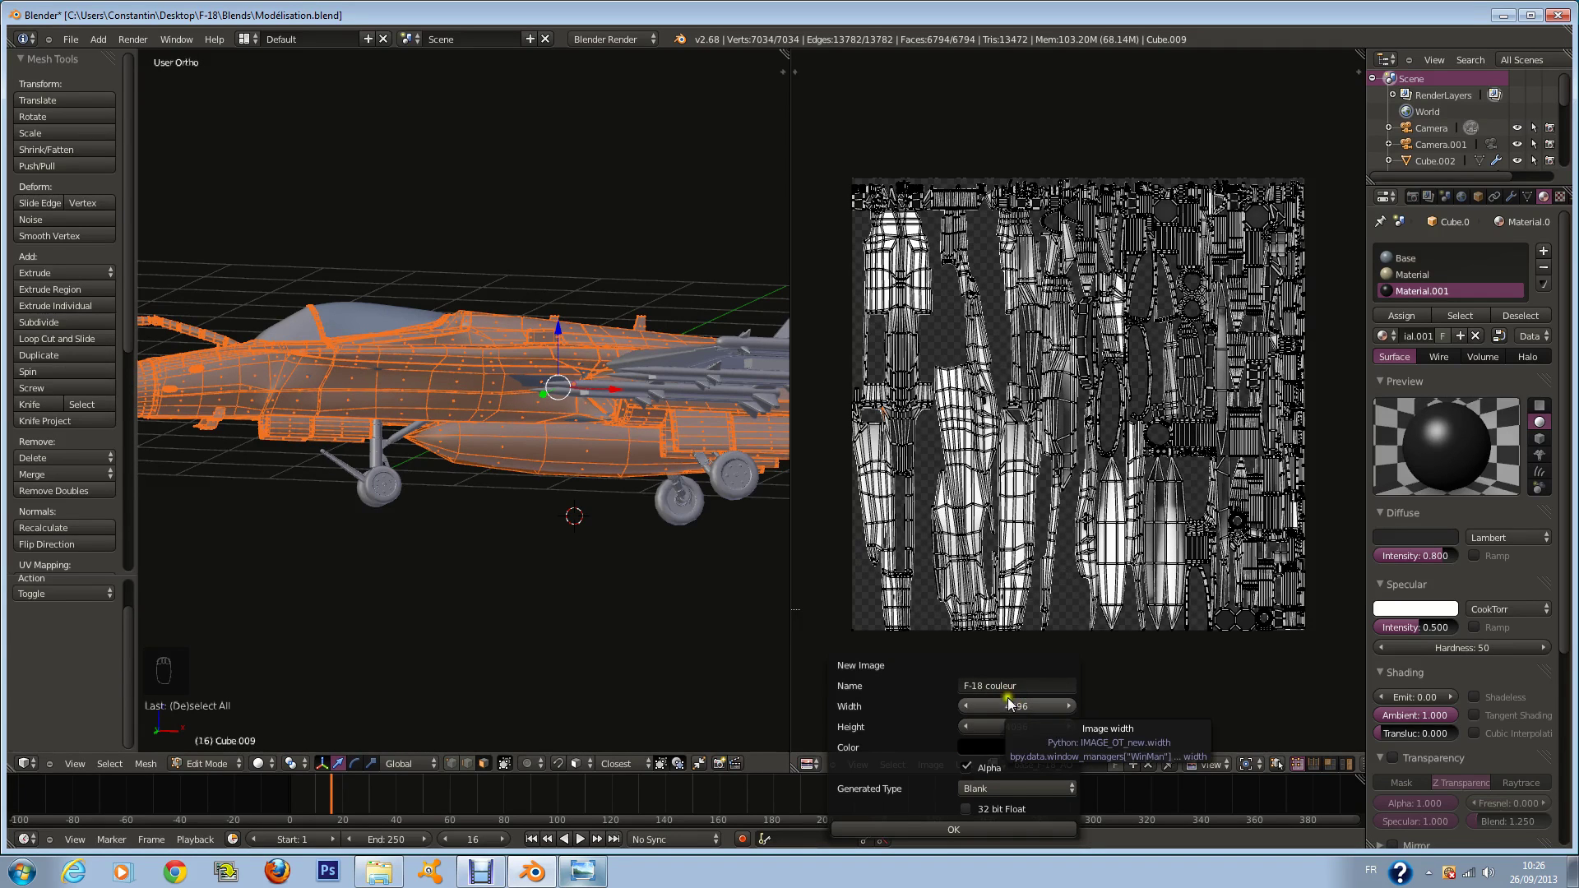
left_click(1015, 826)
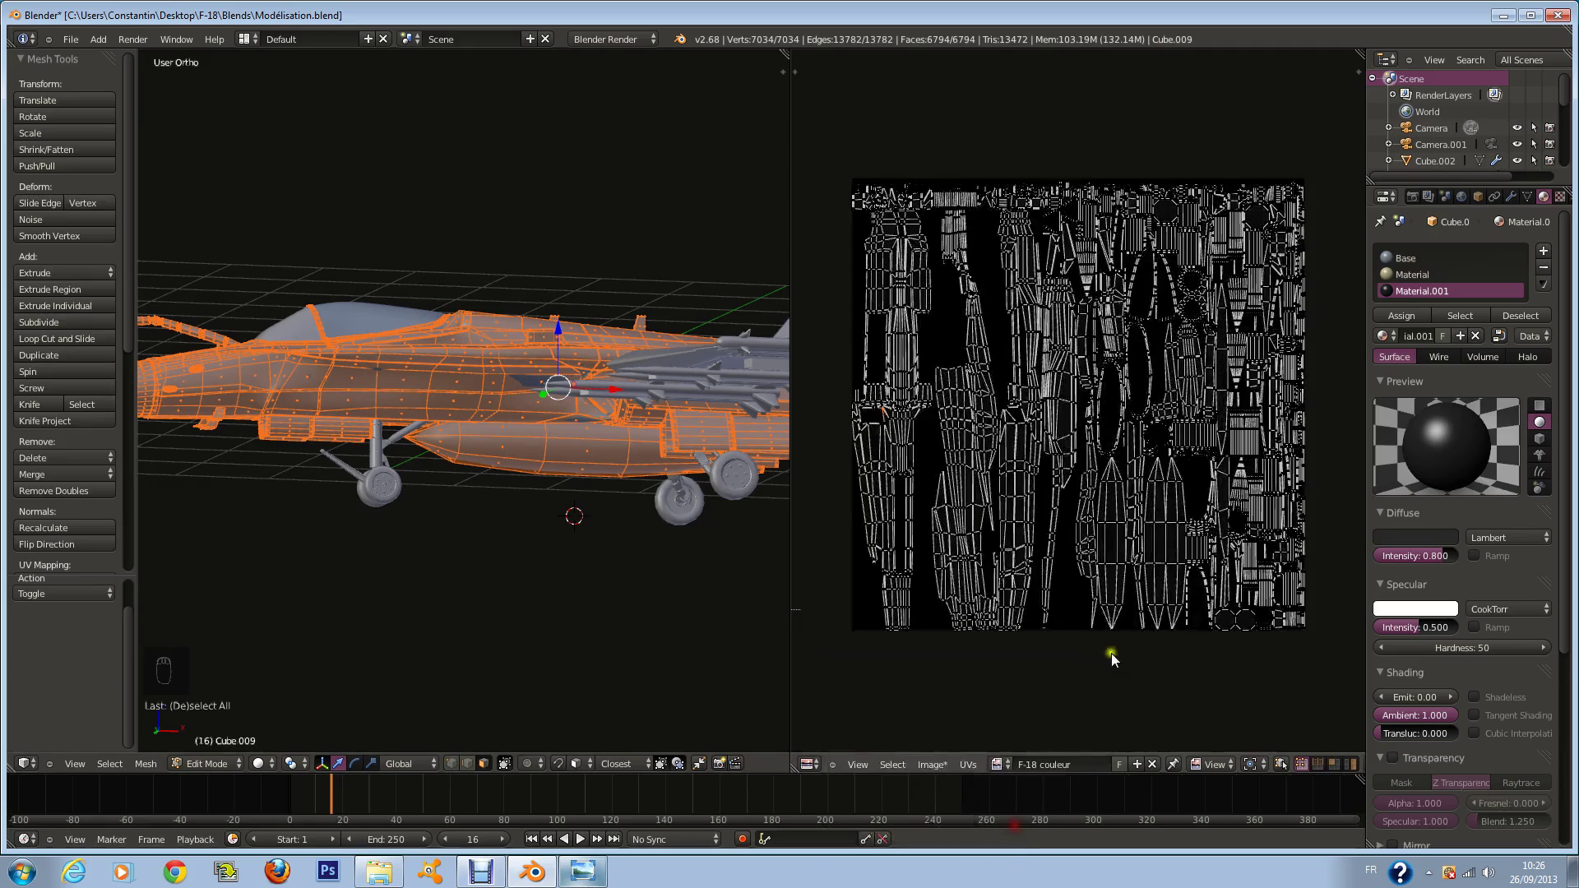
Step: Bake the fuselage's material colours into the F-18 couleur image using the Textures bake mode, and return to Object Mode
left_click(1412, 196)
left_click(1489, 709)
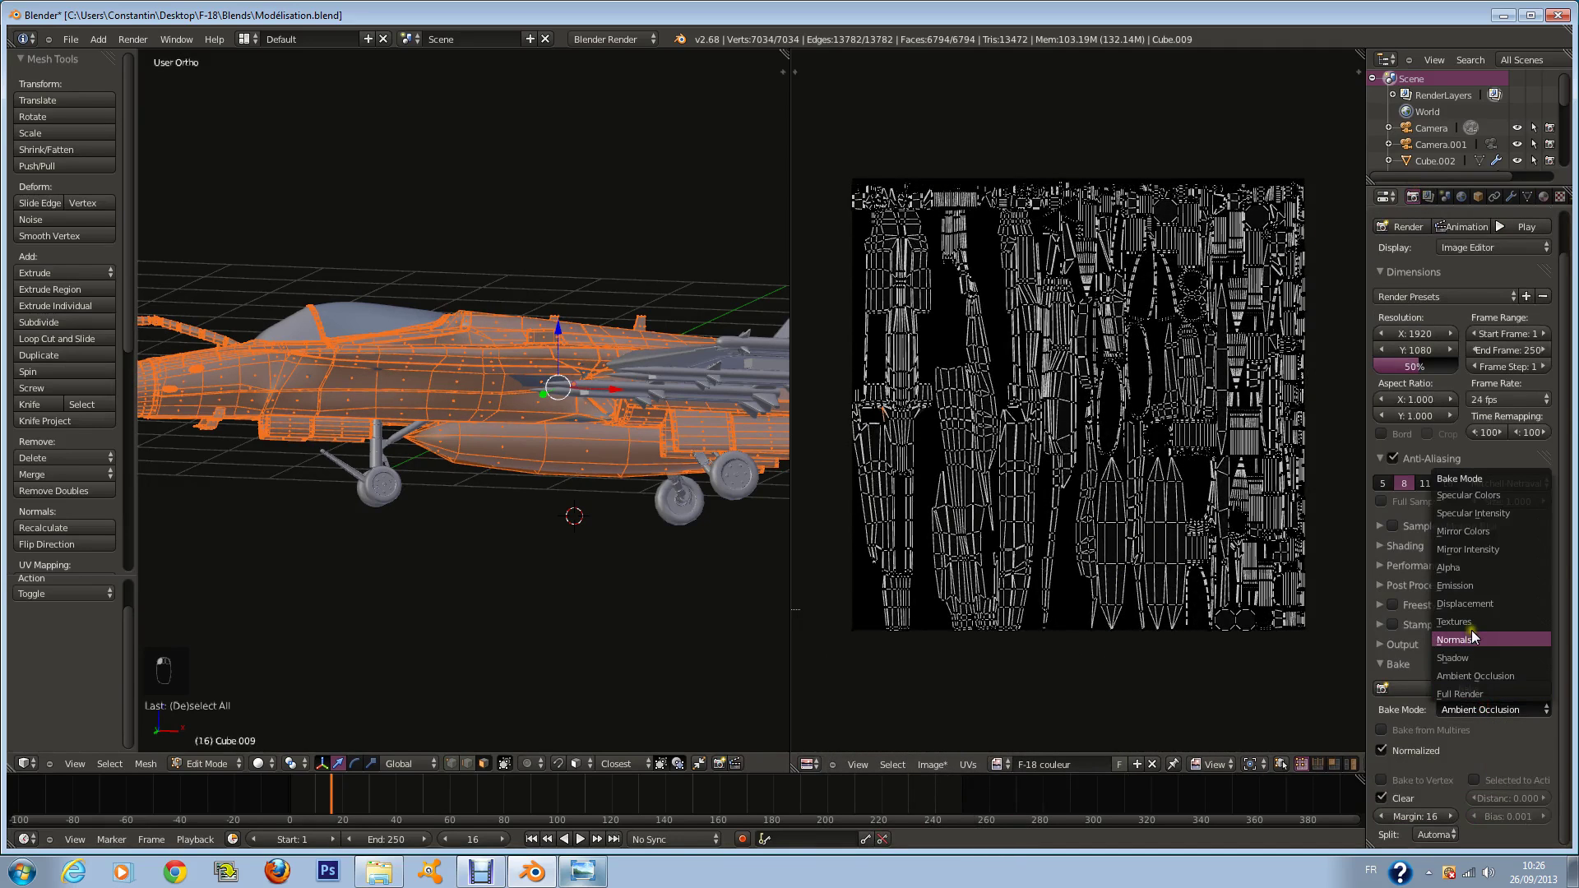
left_click(1454, 622)
left_click(1469, 689)
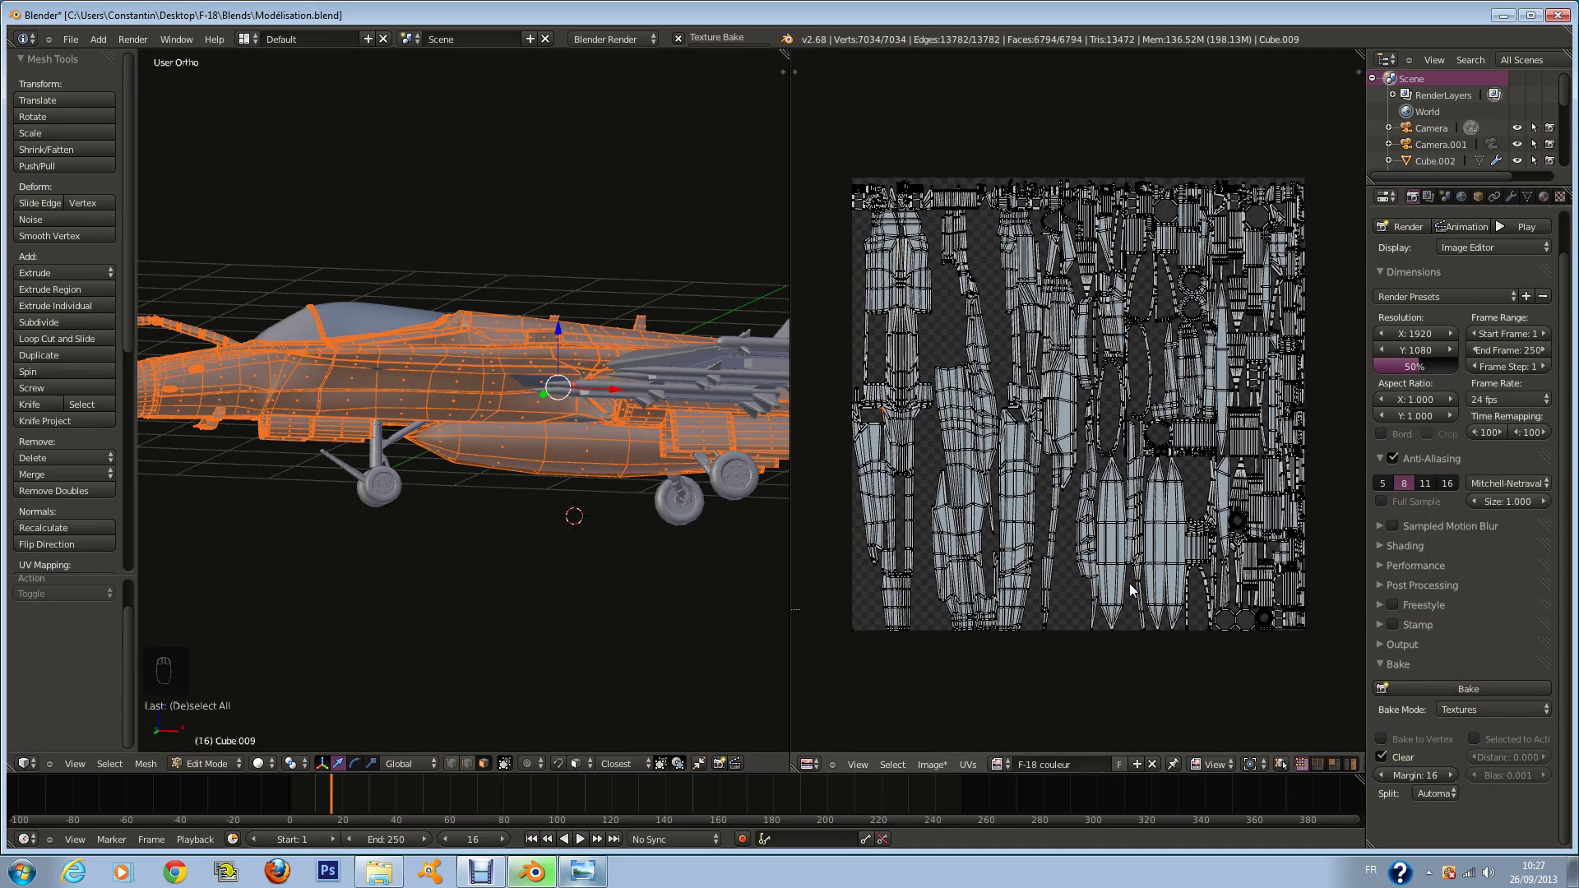
key("Tab")
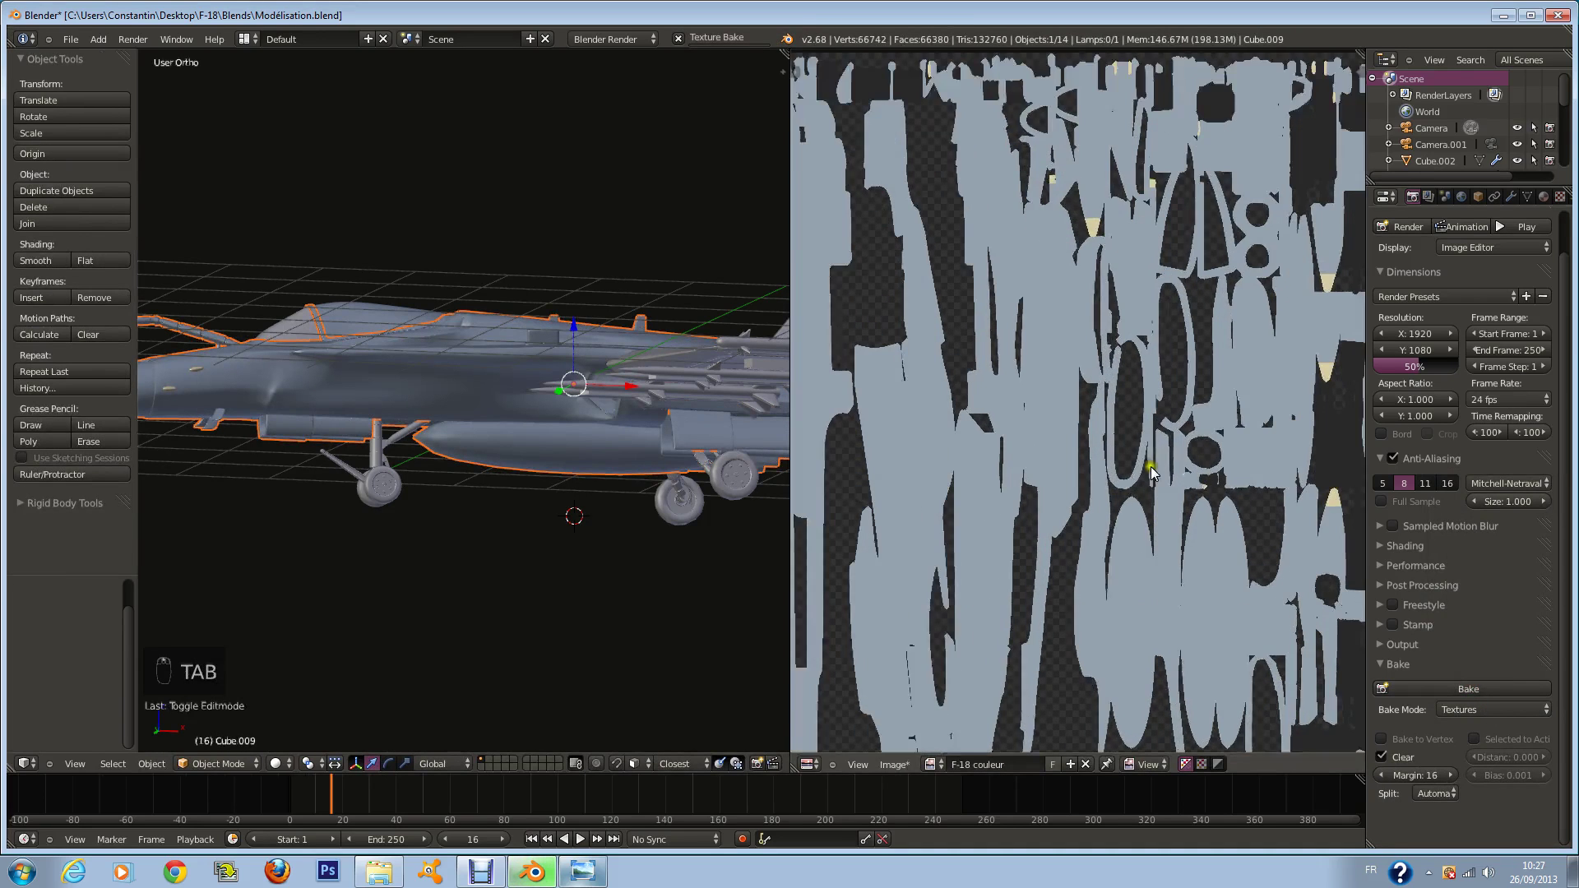
scroll(1178, 469, "up", 1)
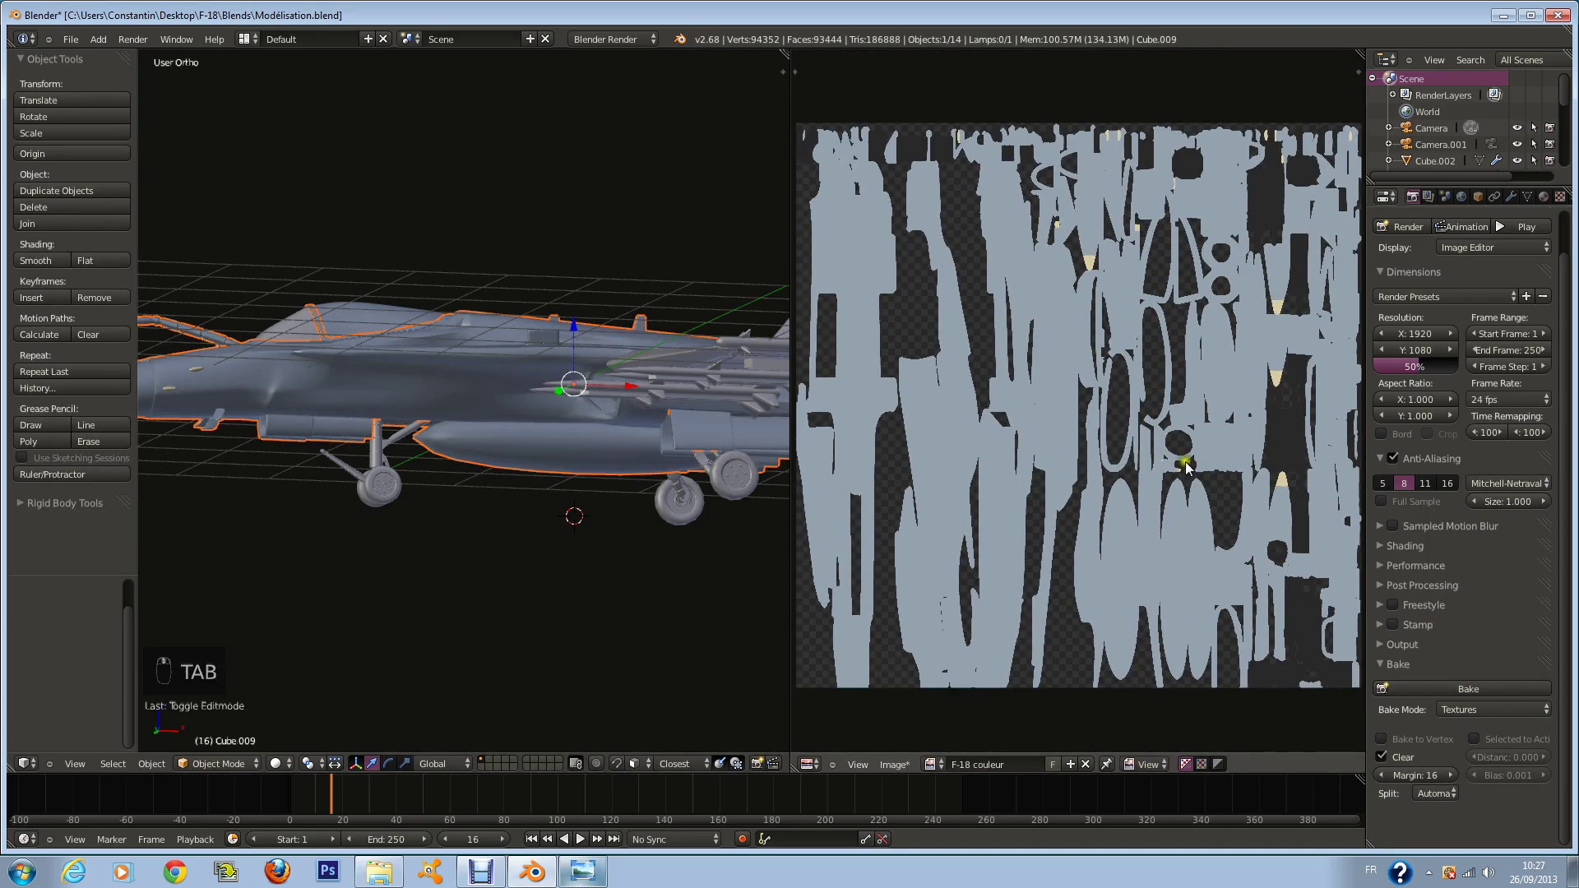
scroll(1156, 399, "down", 1)
Step: Save the colour bake as F-18 couleur.png in the Texture folder with RGB, 16-bit depth and 100% compression, and save the blend file
left_click(894, 764)
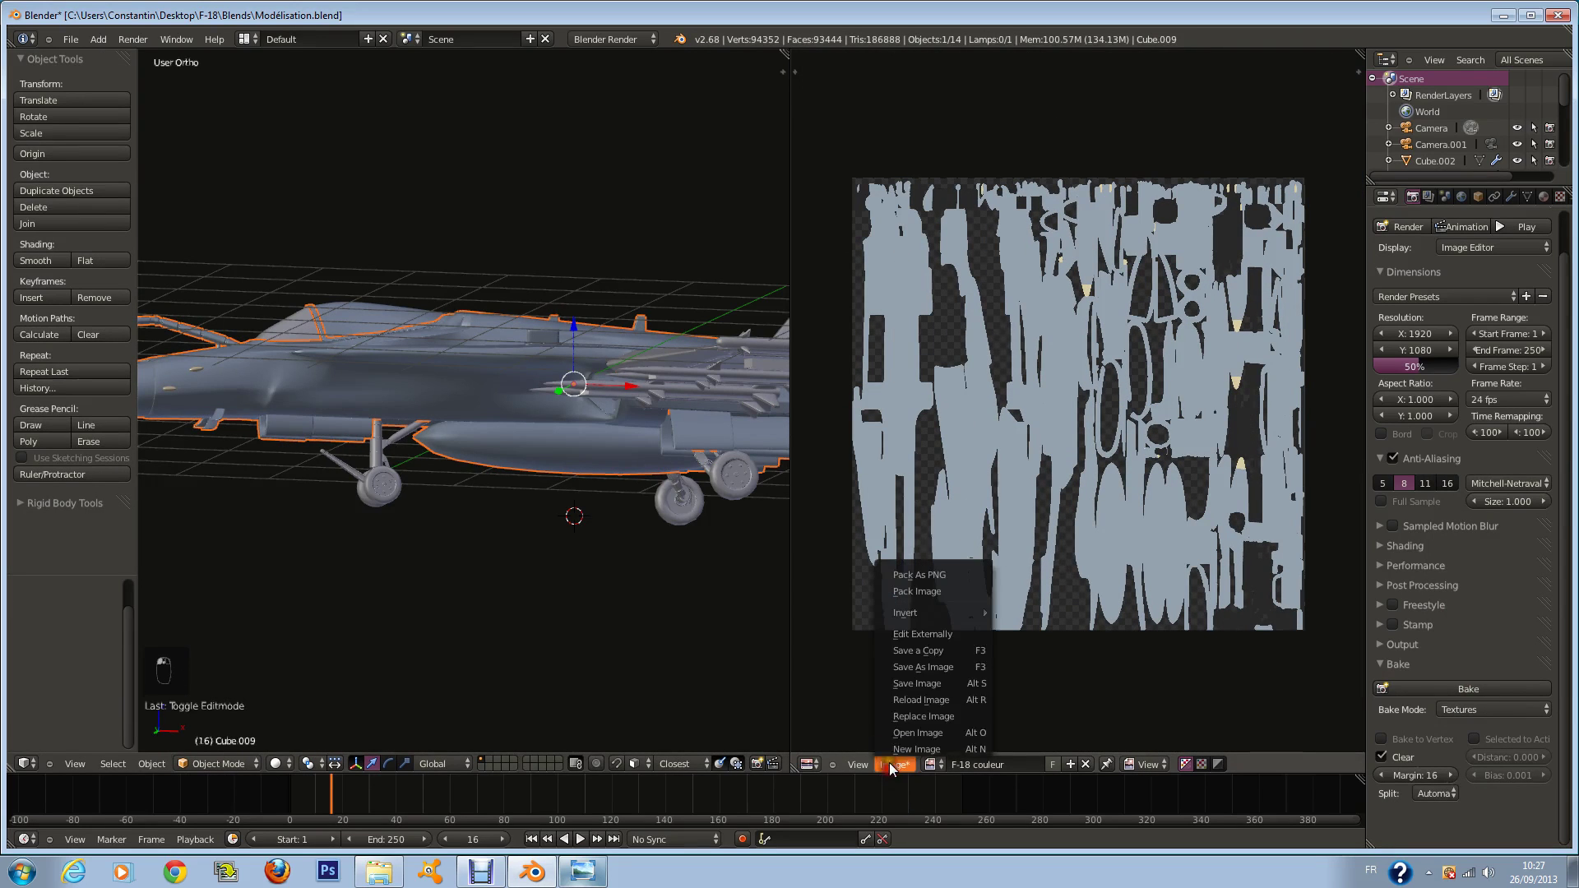
left_click(927, 658)
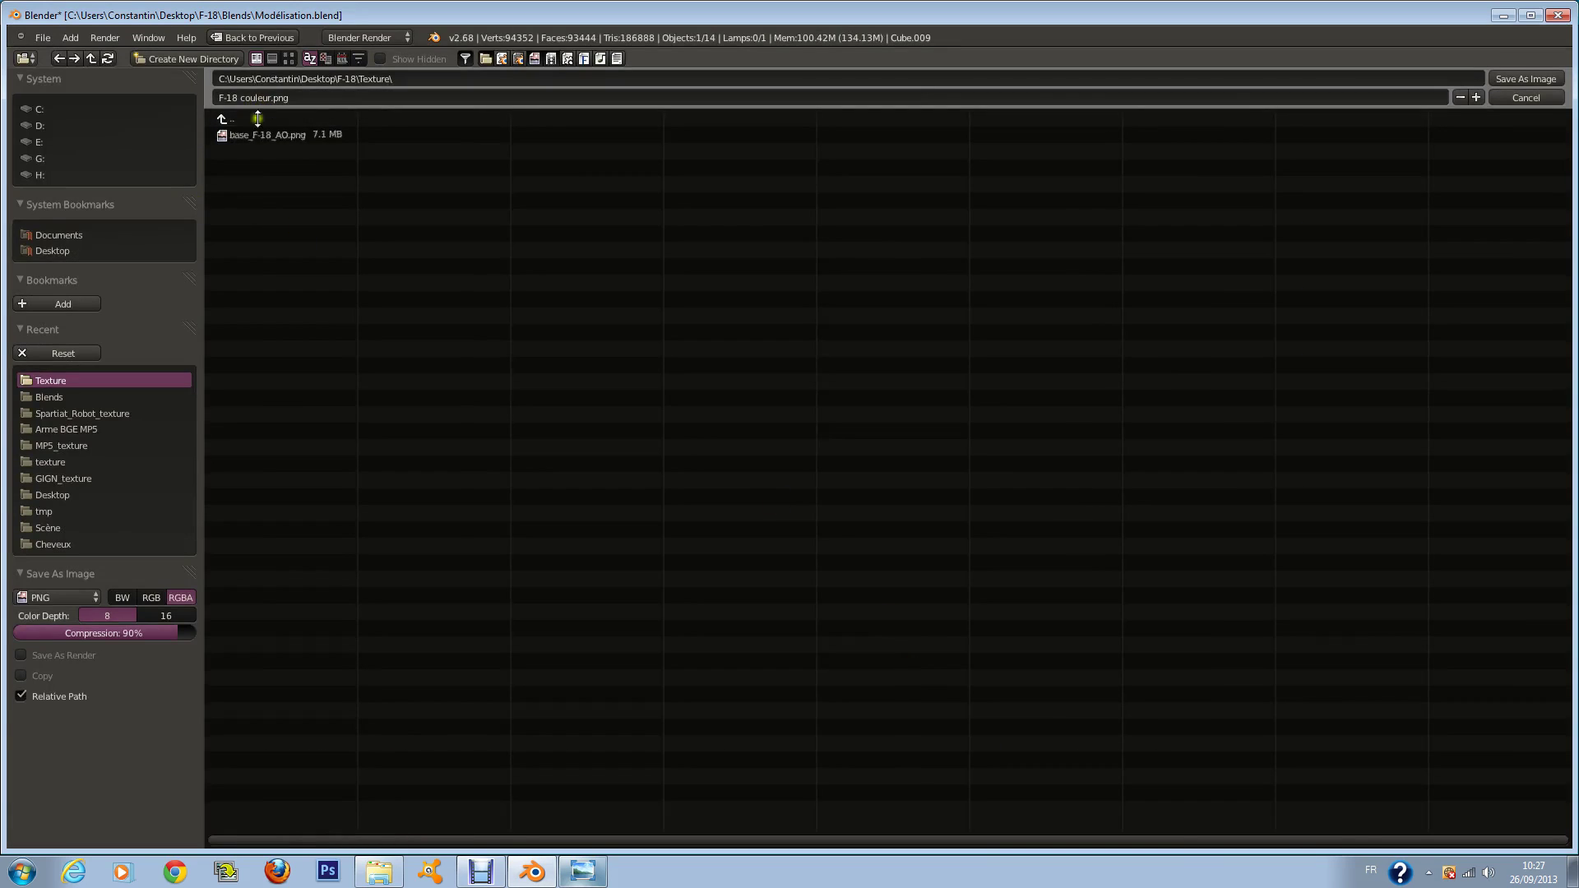
left_click(165, 616)
left_click_drag(169, 633, 247, 638)
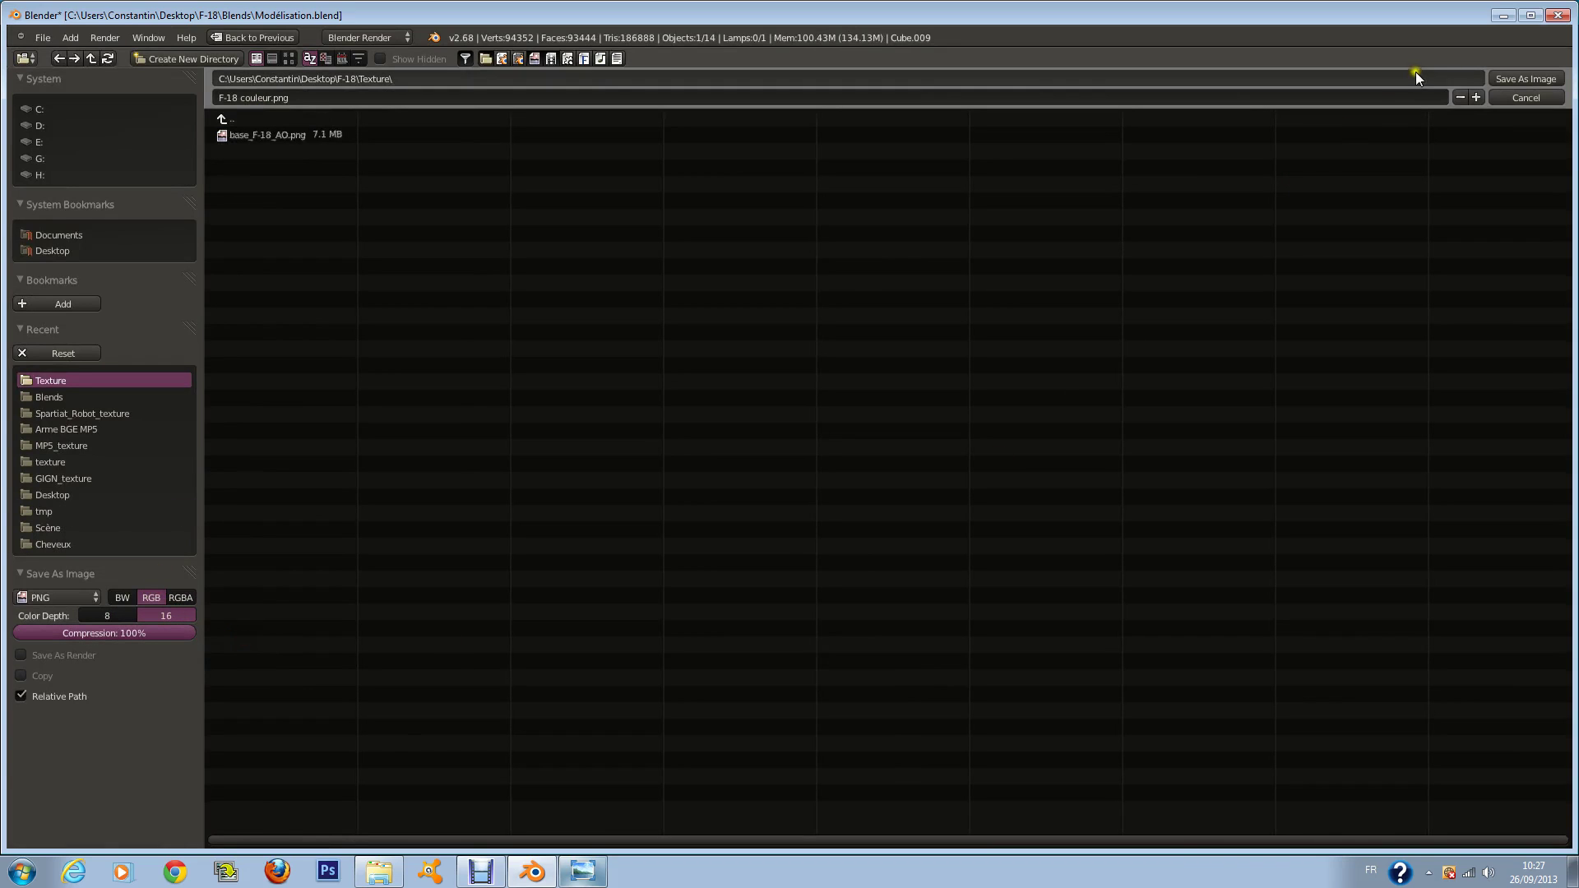
left_click(1530, 79)
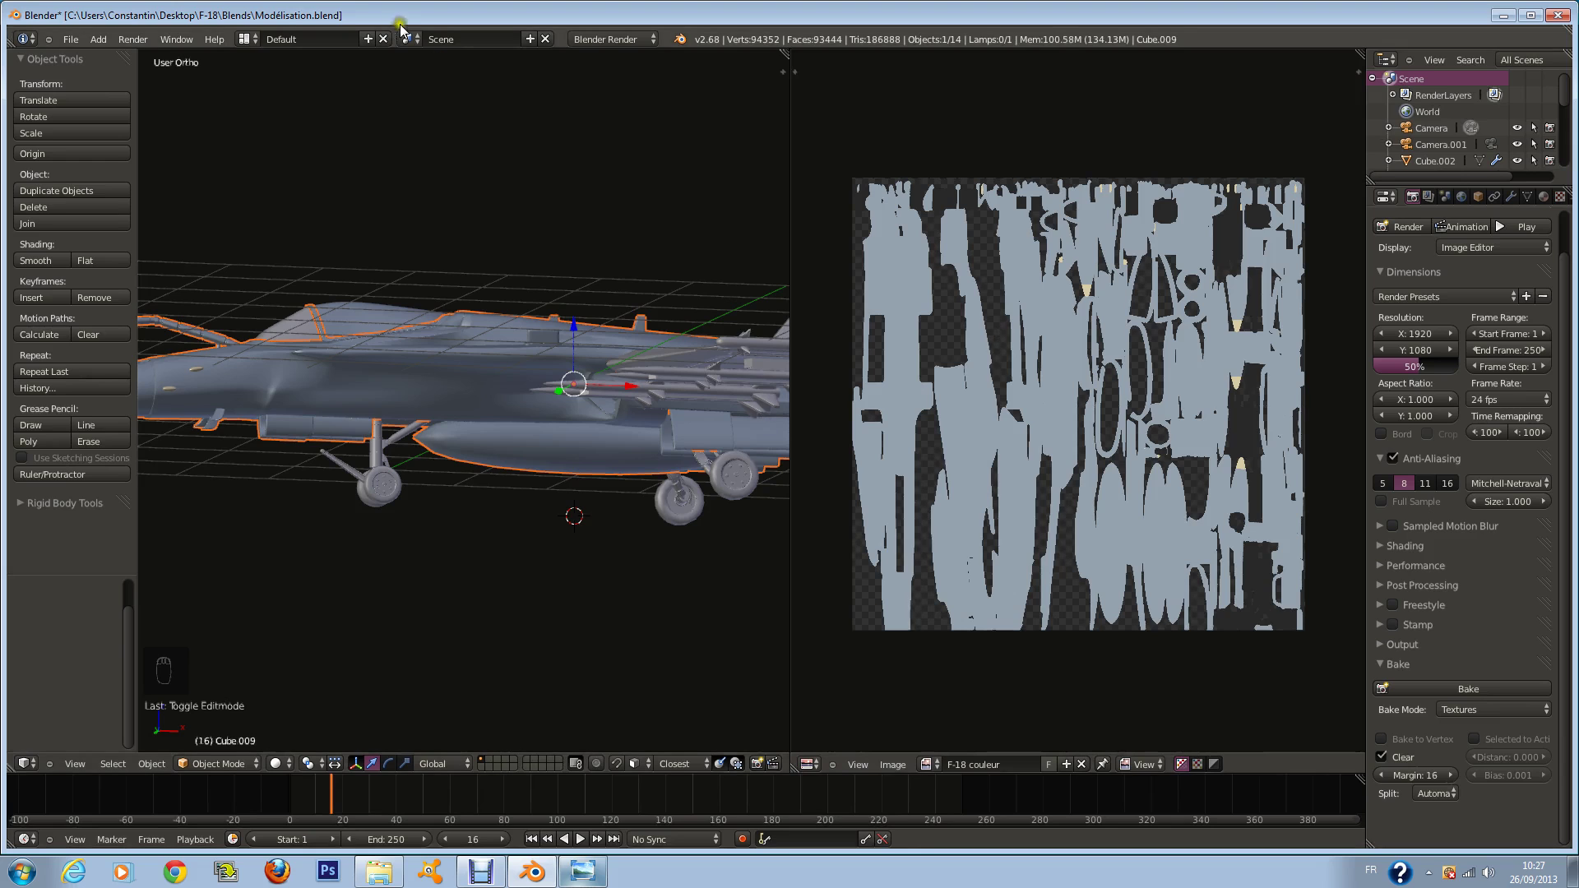
middle_click_drag(526, 247, 573, 293)
key("ctrl+s")
Step: Create a blank 4096 × 4096 pixel image named "F-18 normal" for the fuselage mesh in Edit Mode
key("Tab")
middle_click_drag(520, 416, 576, 444)
left_click(944, 765)
left_click(958, 751)
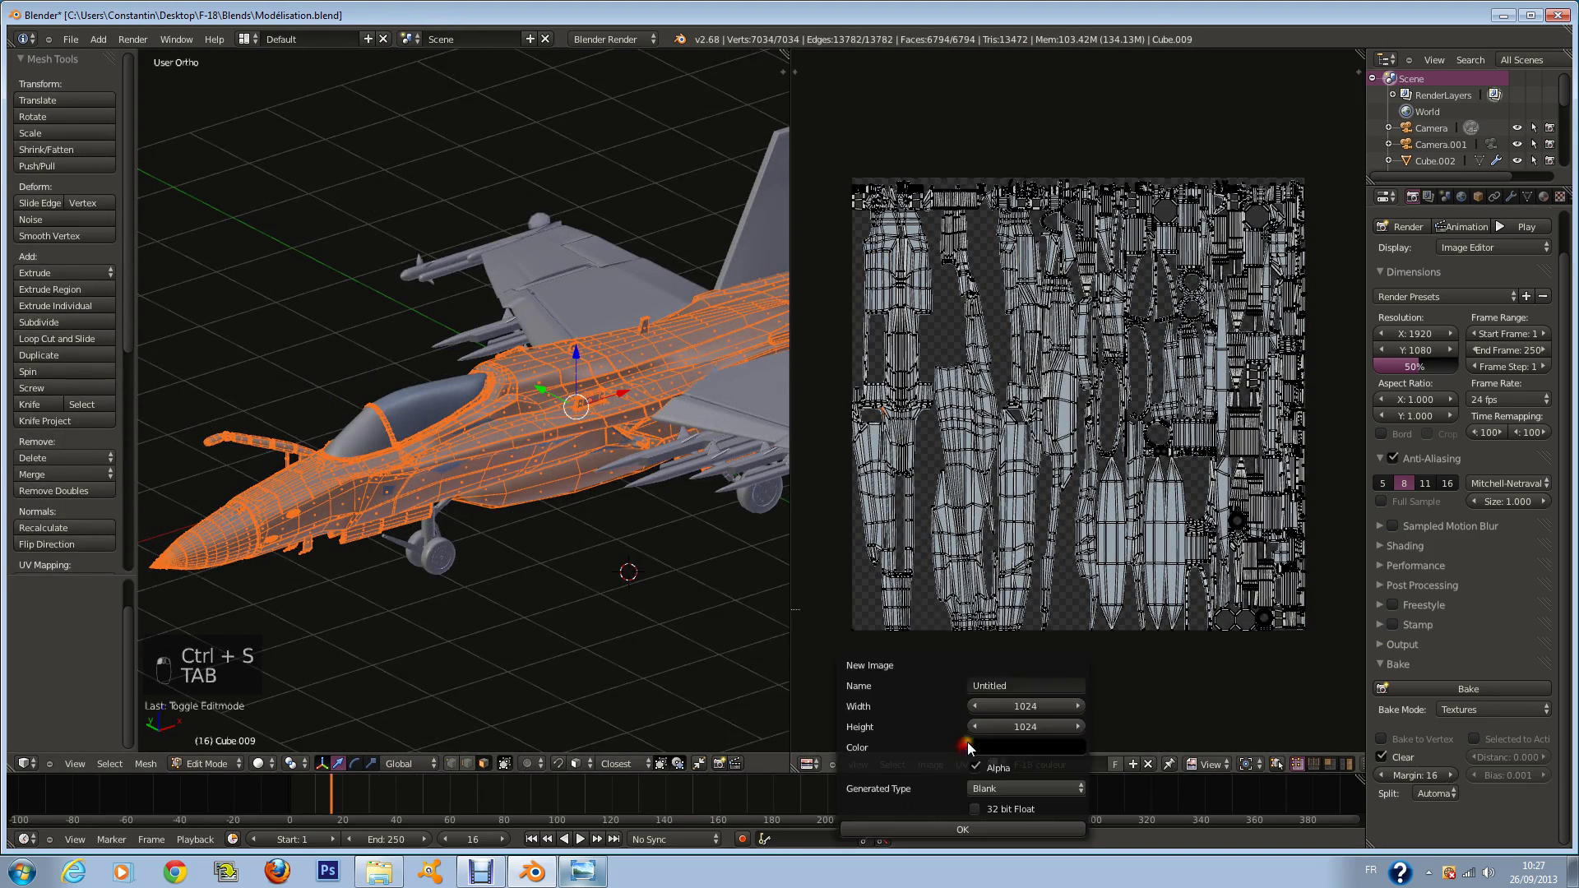
left_click(1028, 686)
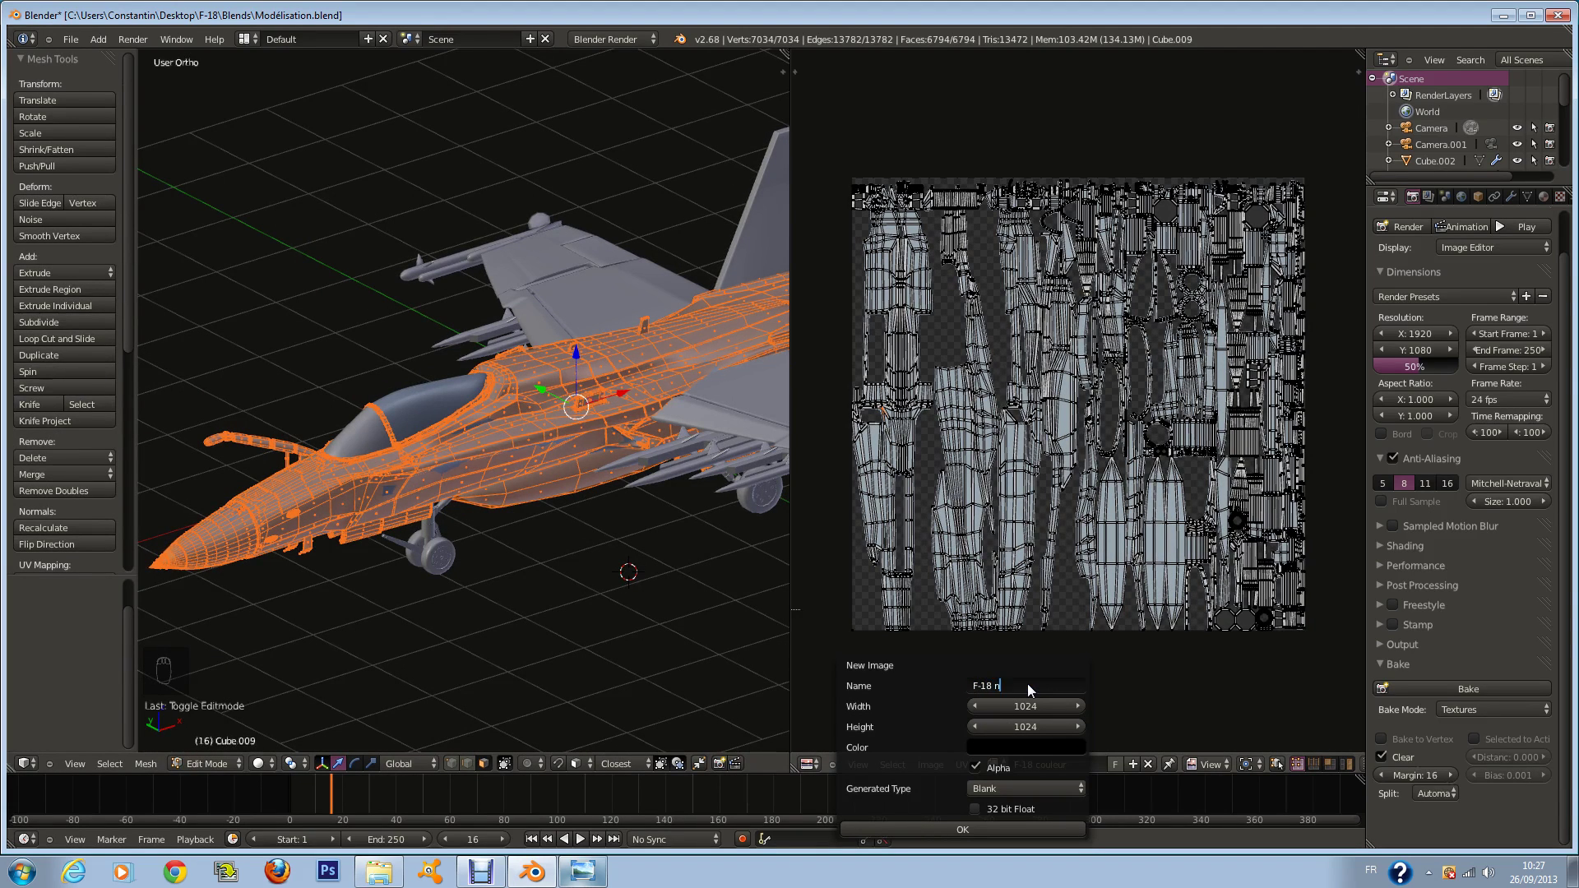
type("F-18 normal")
key("Return")
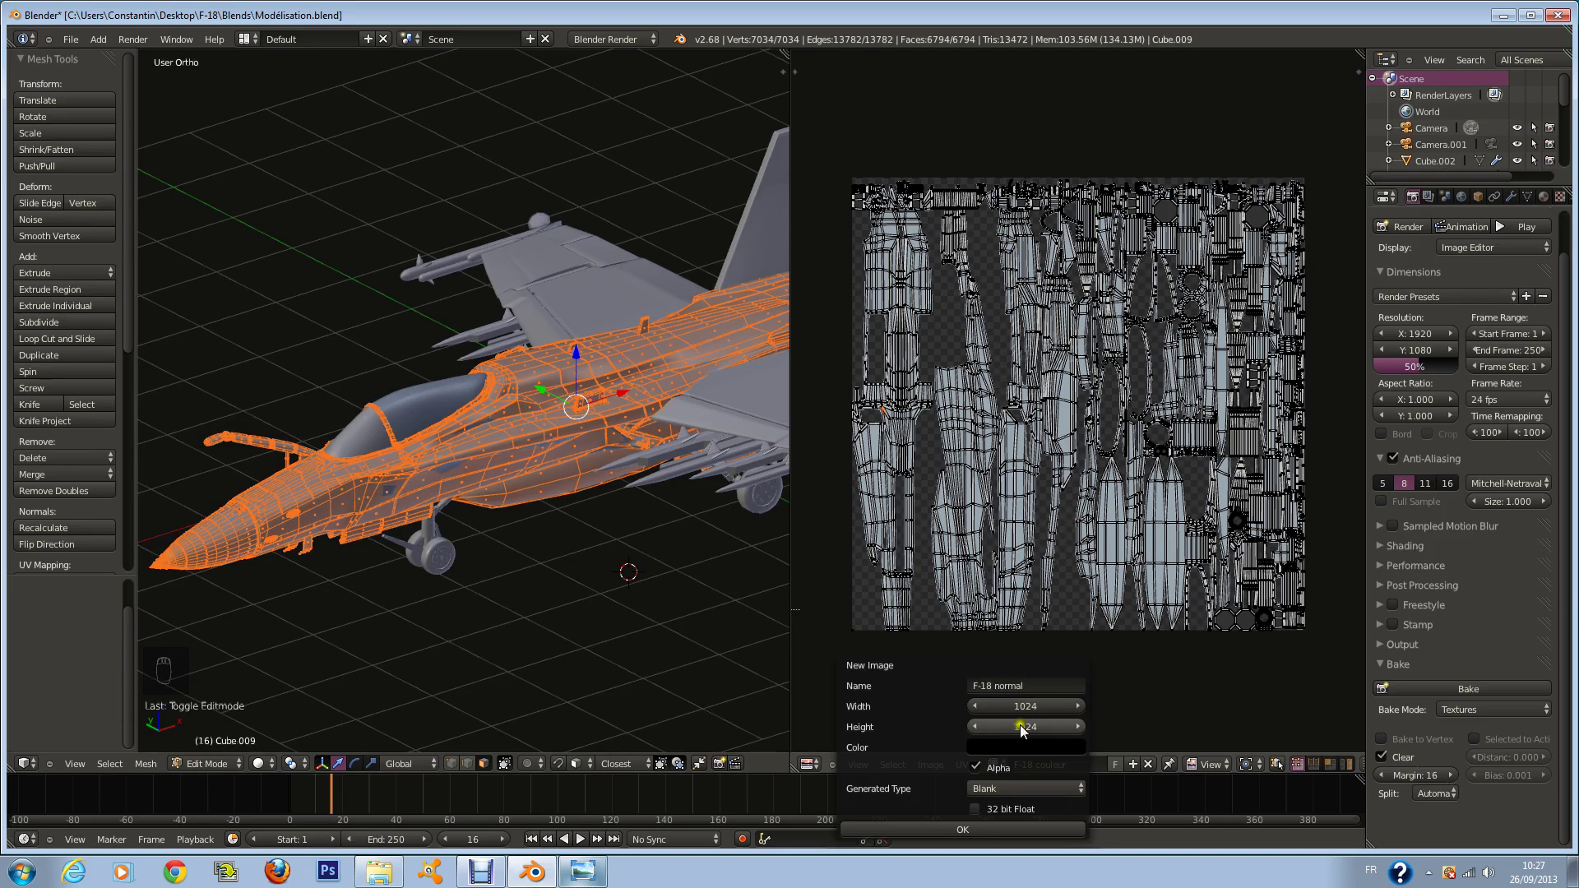
left_click_drag(1026, 706, 1026, 726)
type("4096")
key("Return")
left_click(1029, 829)
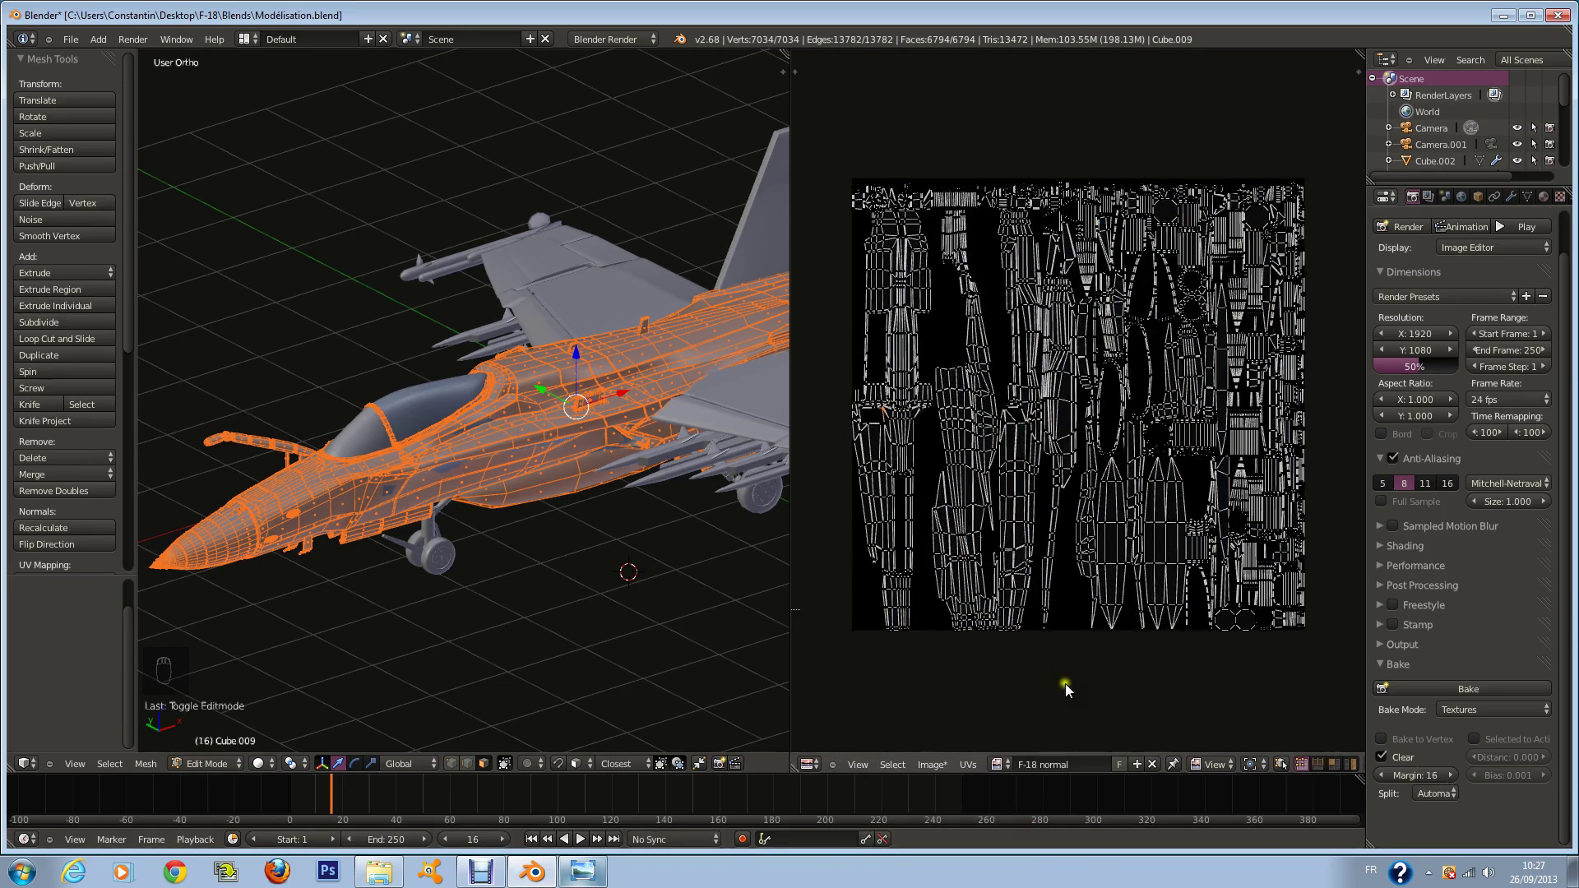
Step: Bake the fuselage's normals in World normal space into the F-18 normal image
left_click(1471, 711)
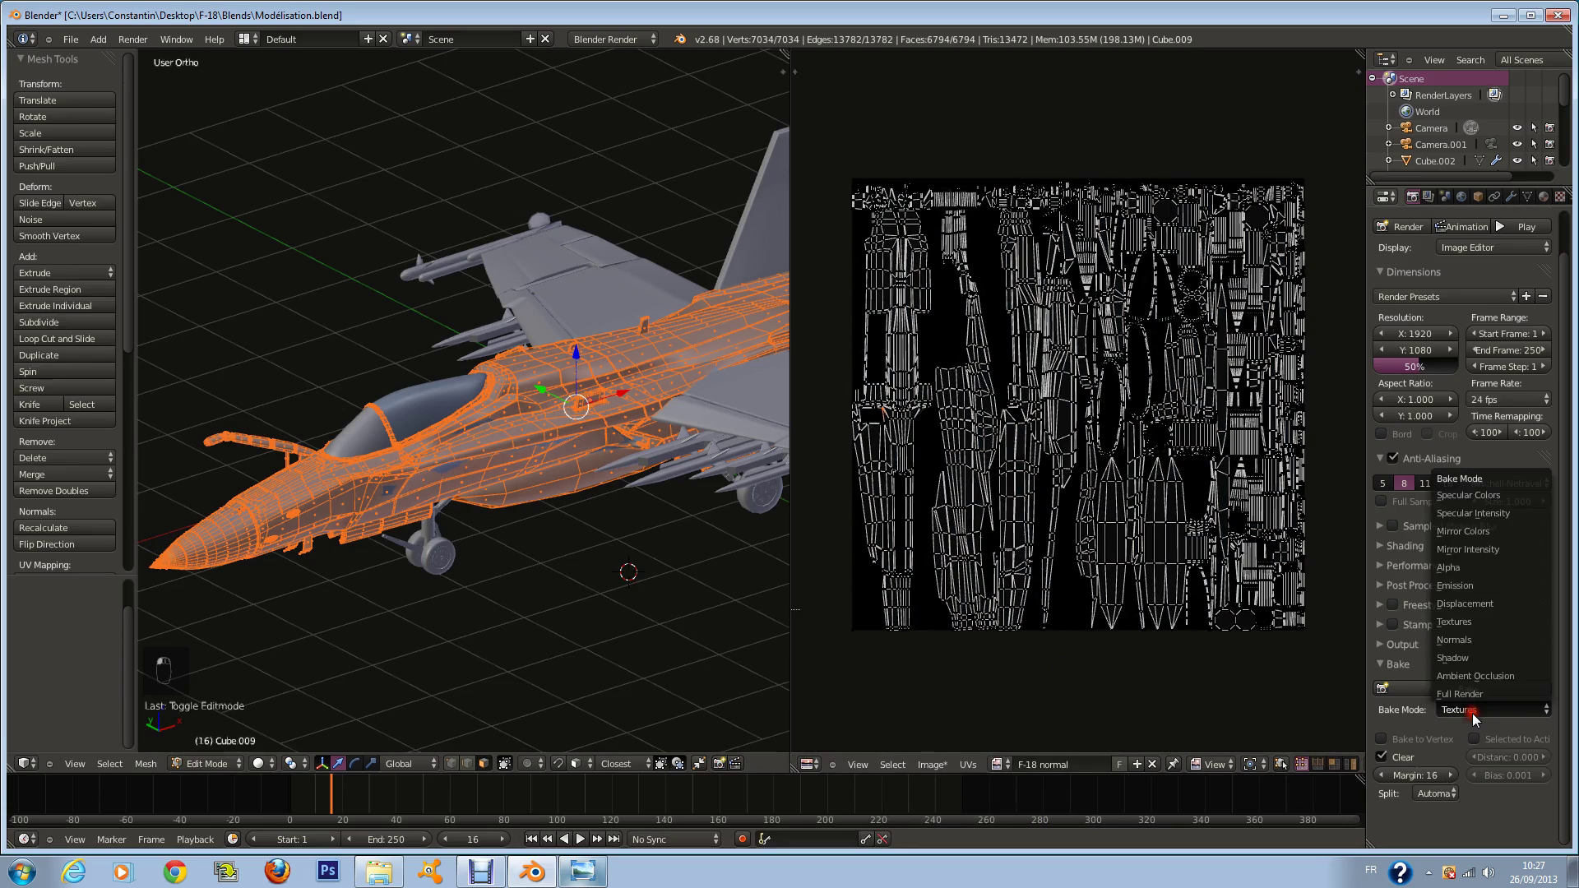
left_click(1477, 640)
left_click(1505, 751)
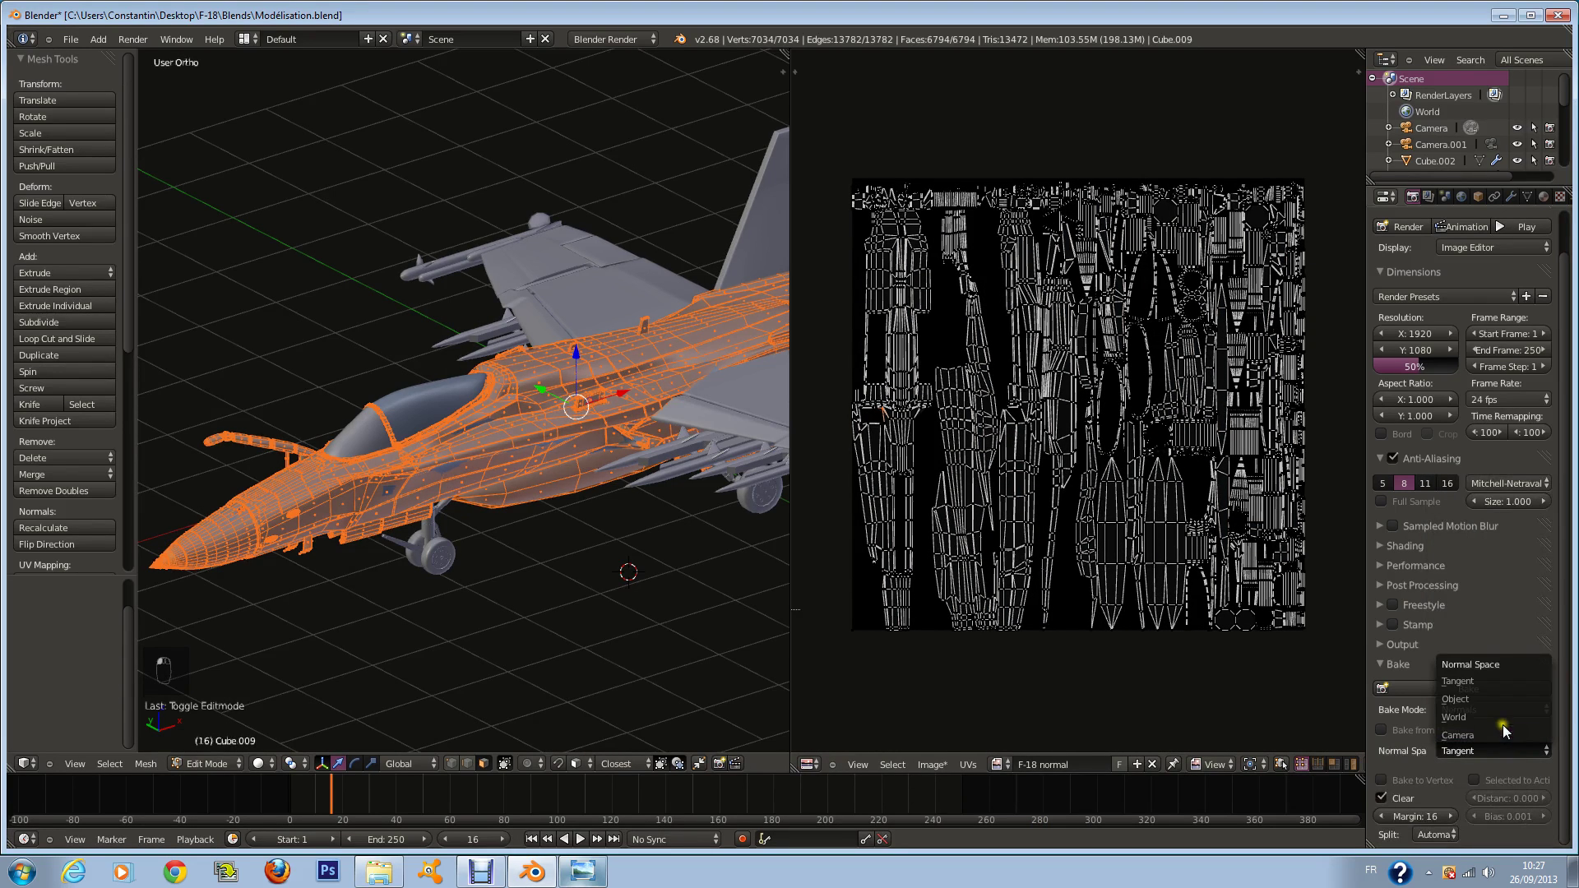
left_click(1492, 699)
left_click(1494, 750)
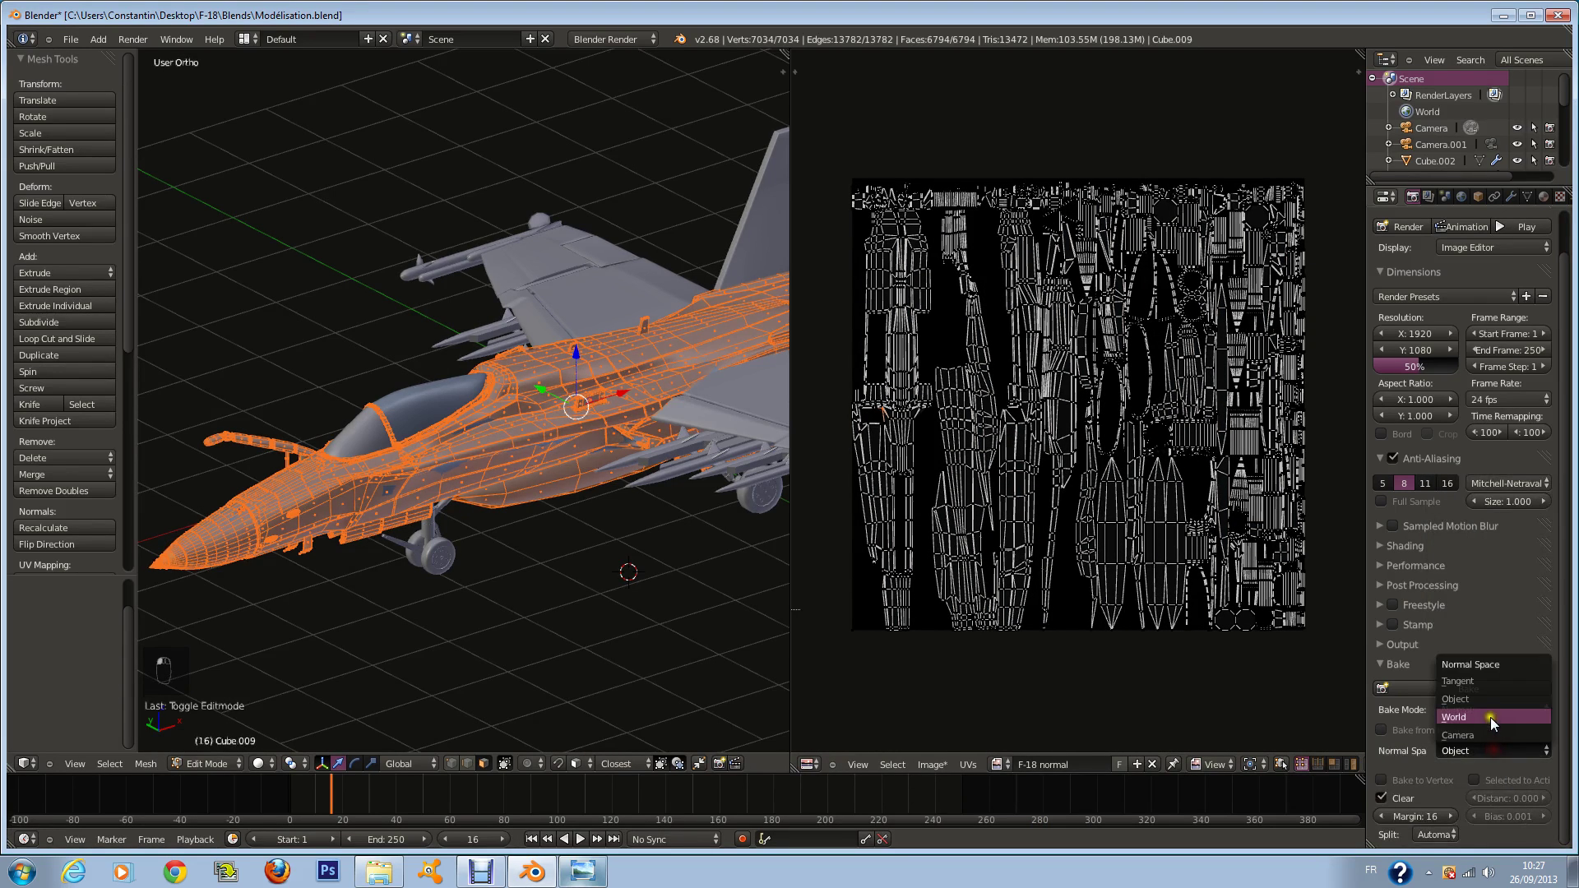
left_click(1468, 733)
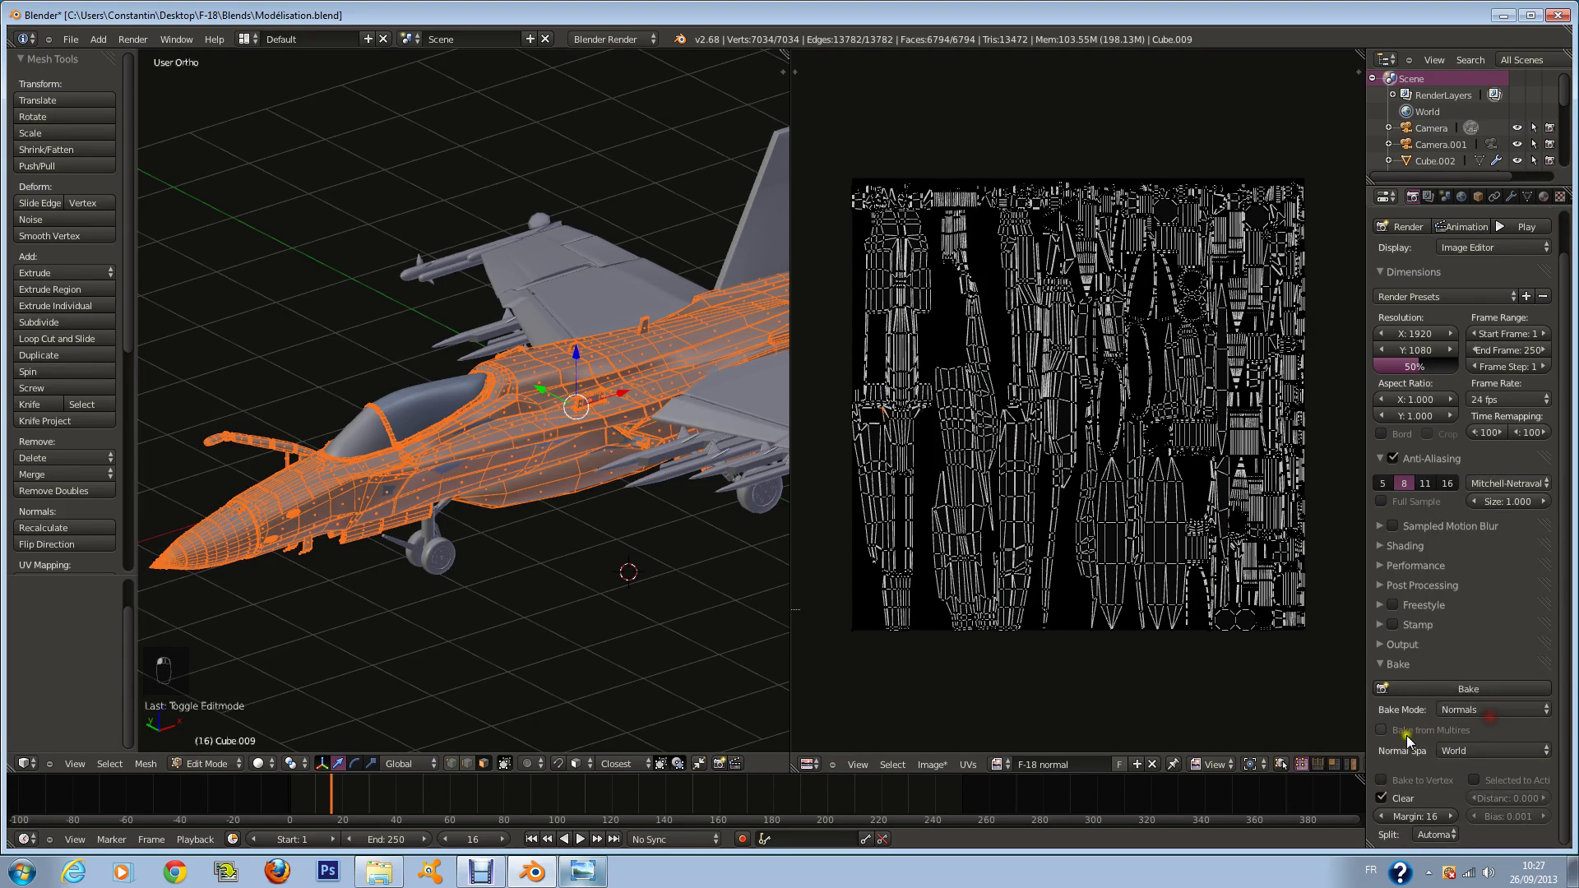
left_click(1468, 689)
Step: Return to Object Mode and examine the baked normal map up close and as a whole
scroll(1139, 576, "up", 6)
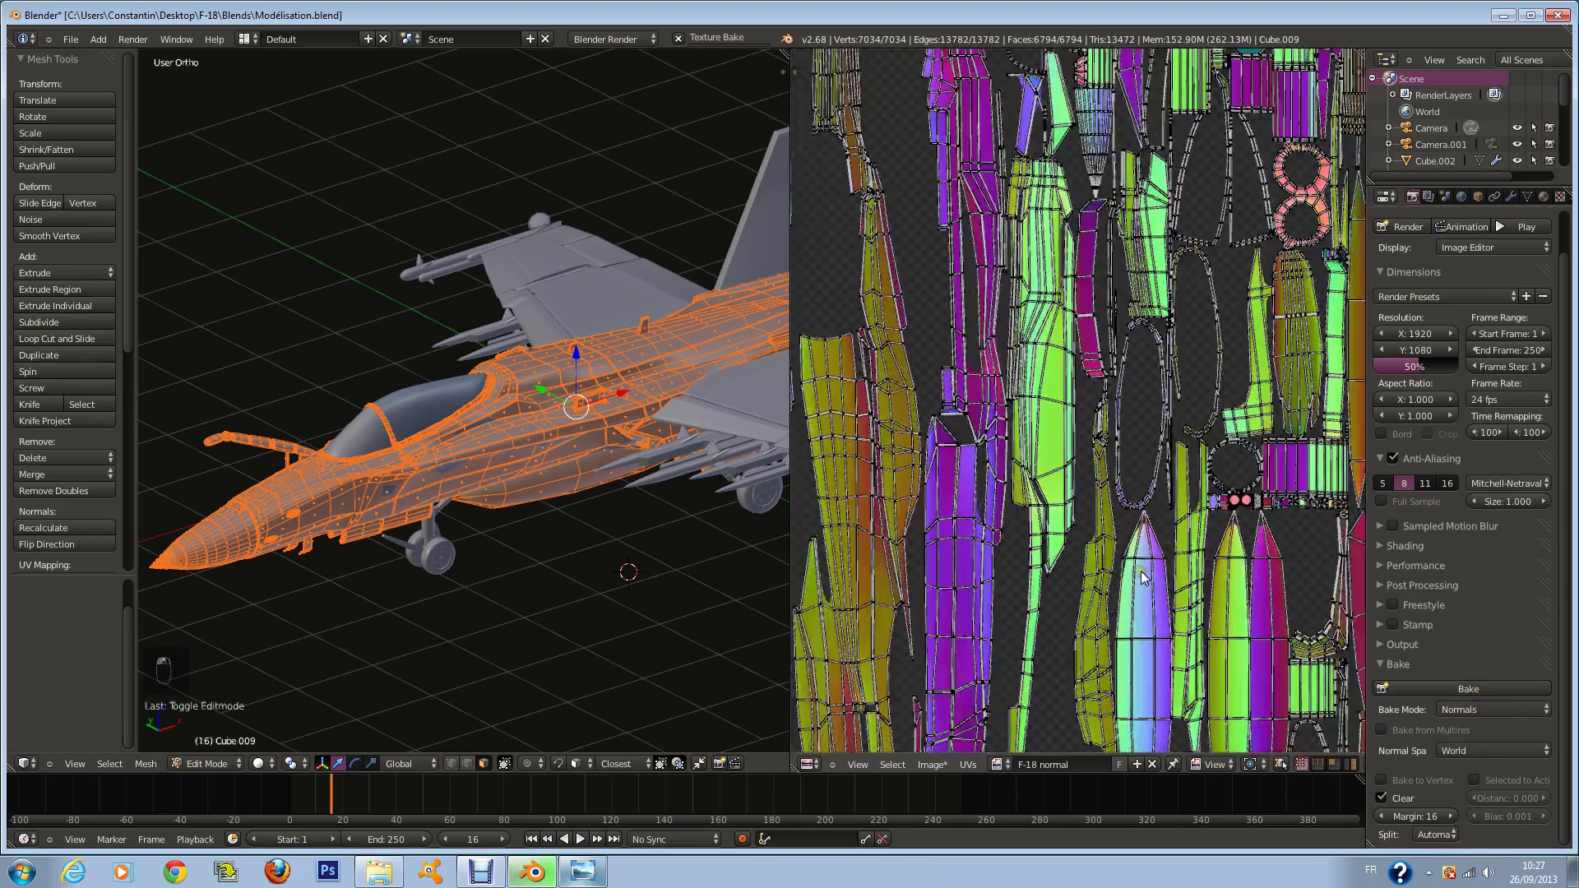
key("Tab")
scroll(1127, 563, "up", 2)
scroll(1123, 559, "down", 3)
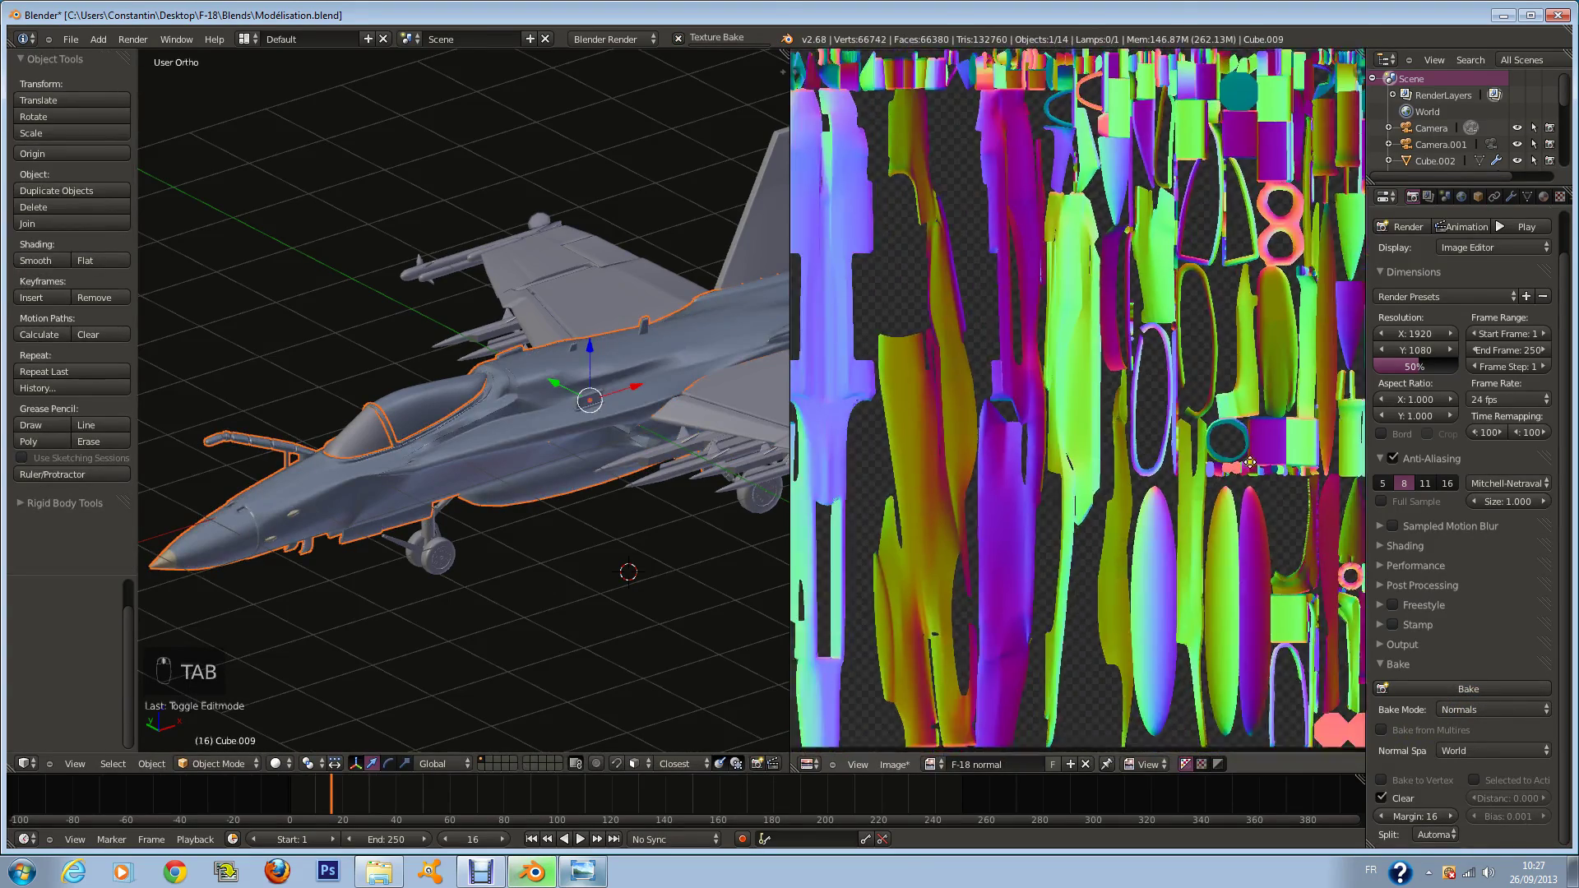
scroll(1181, 430, "up", 4)
scroll(1161, 458, "down", 4)
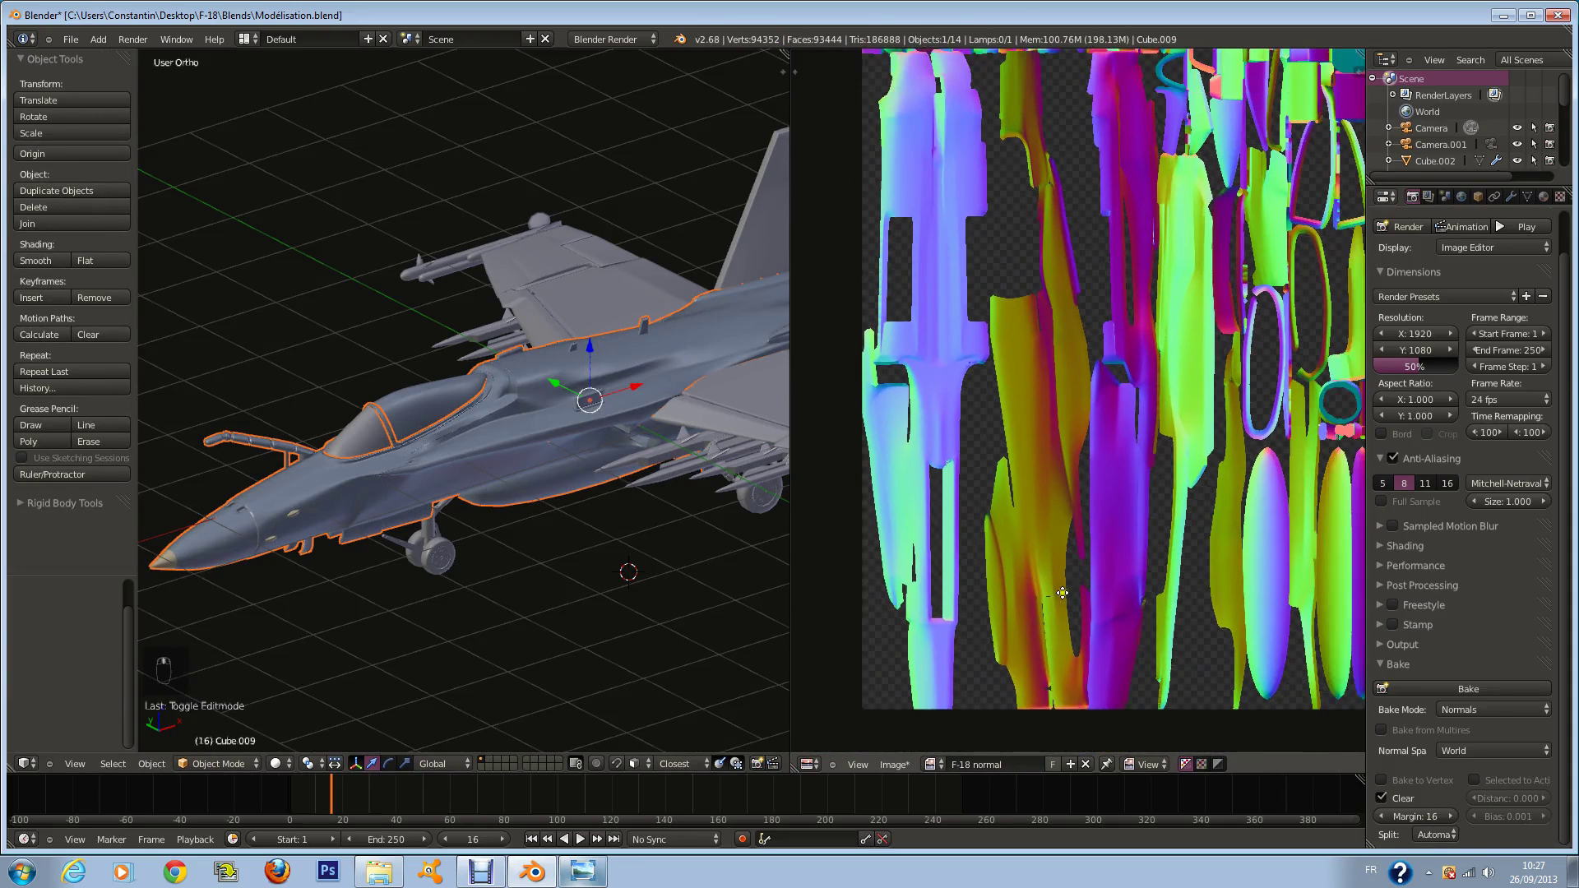
scroll(1086, 555, "down", 2)
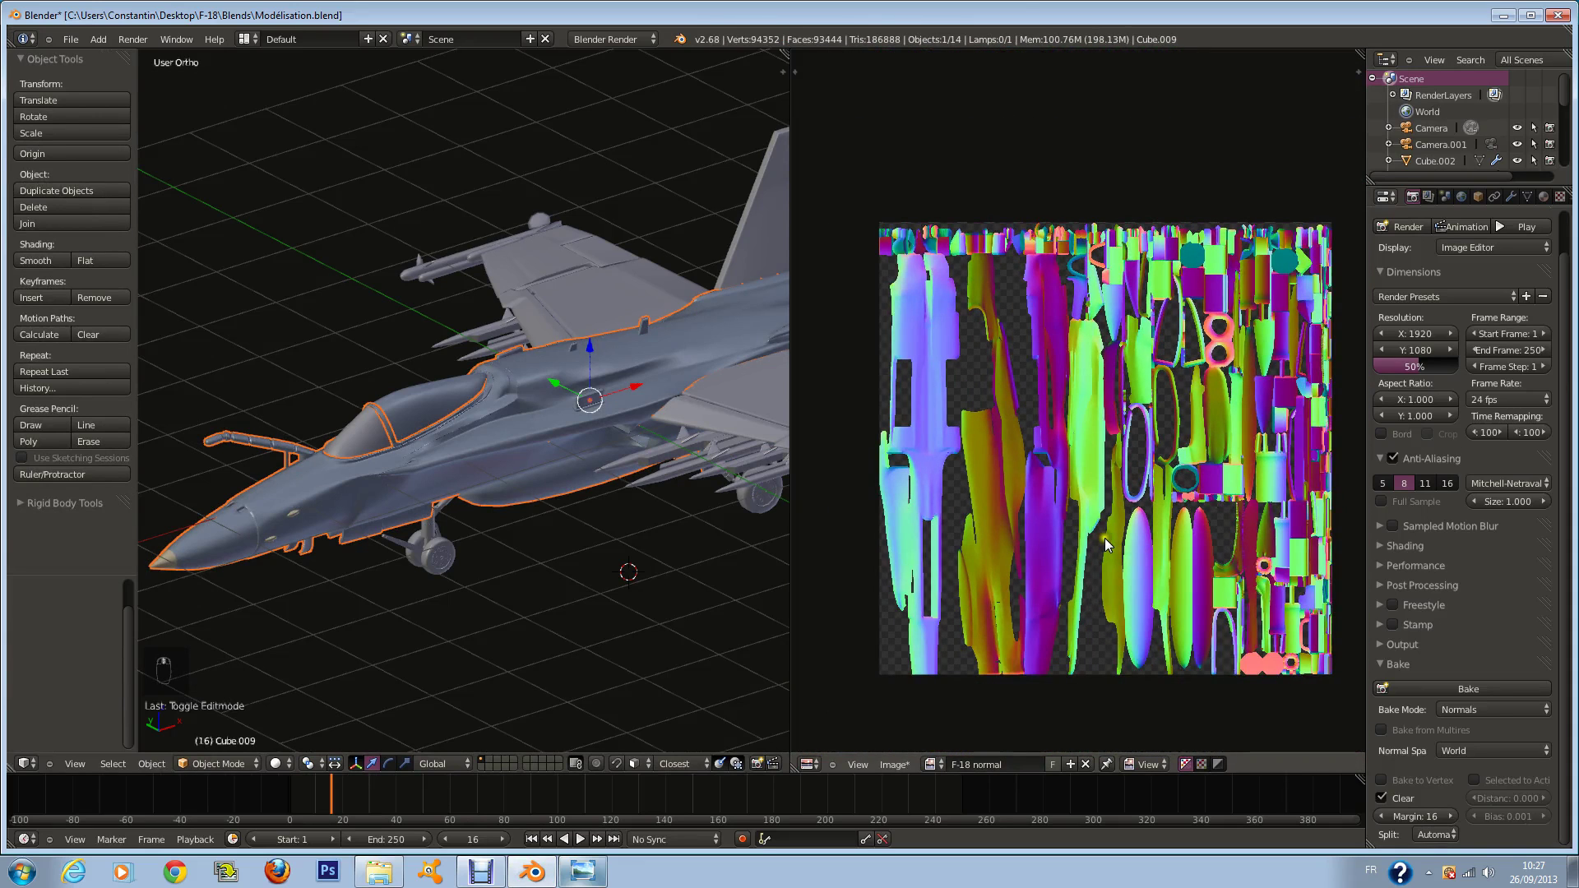
scroll(1088, 531, "up", 1)
left_click(1500, 734)
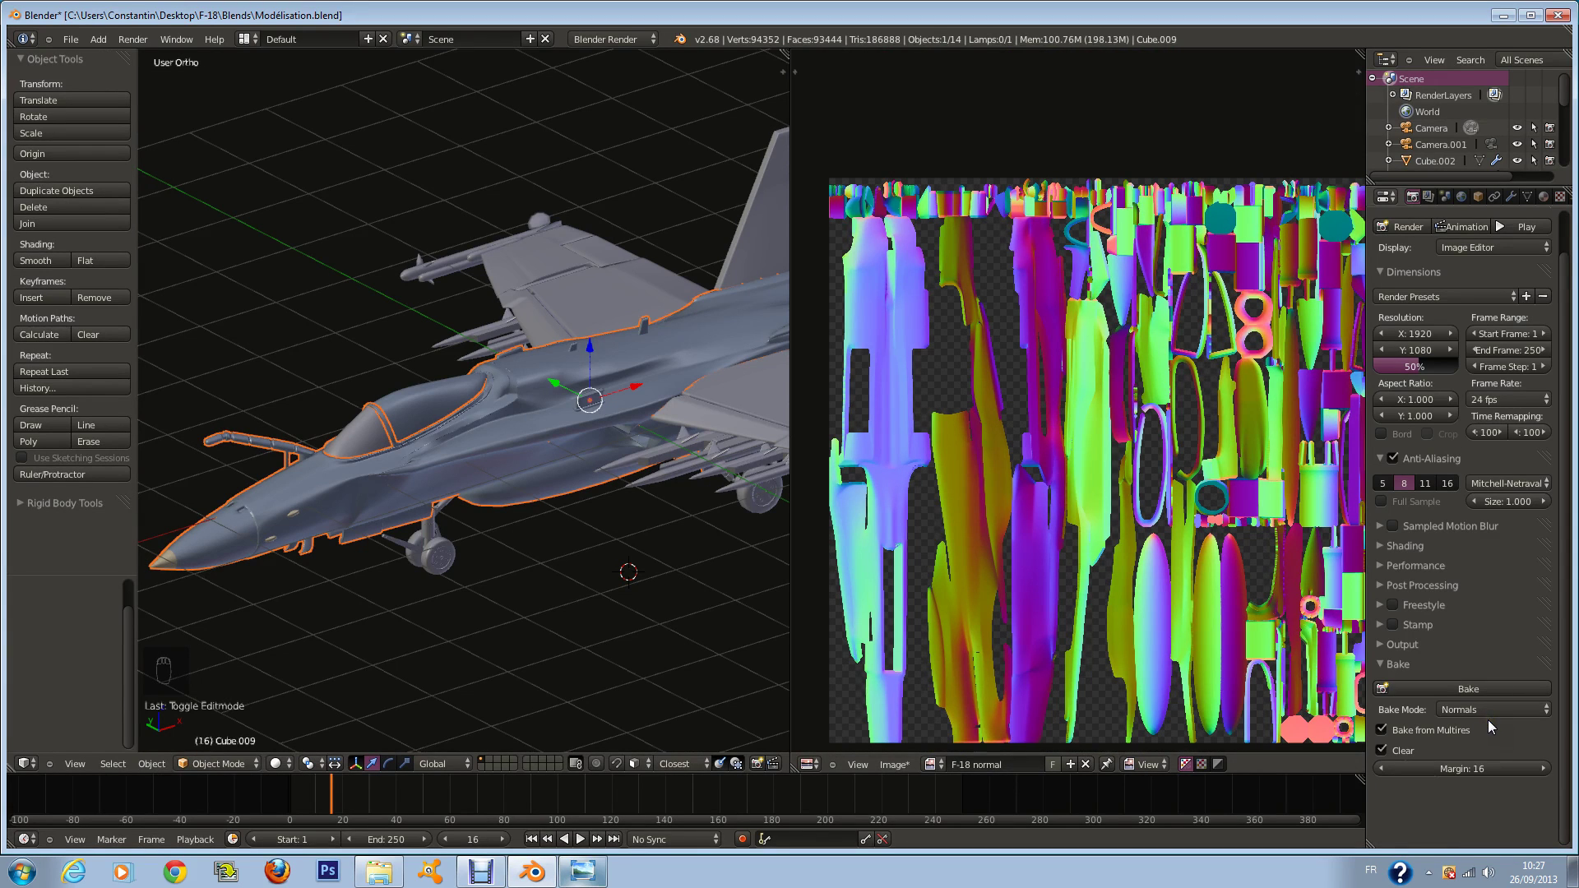
left_click(1383, 730)
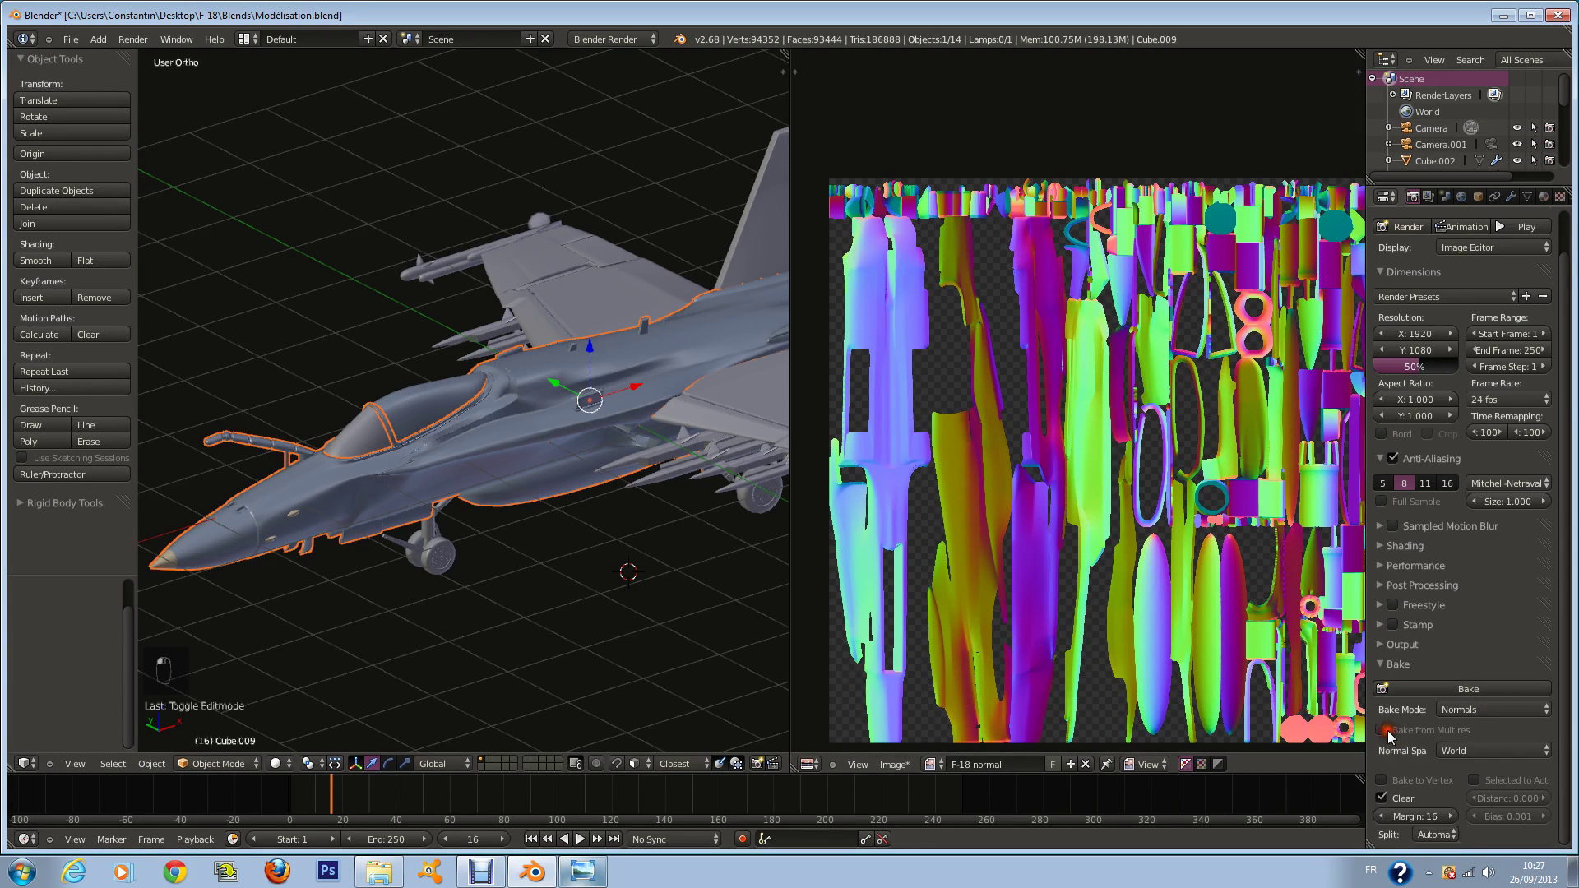
left_click(1489, 751)
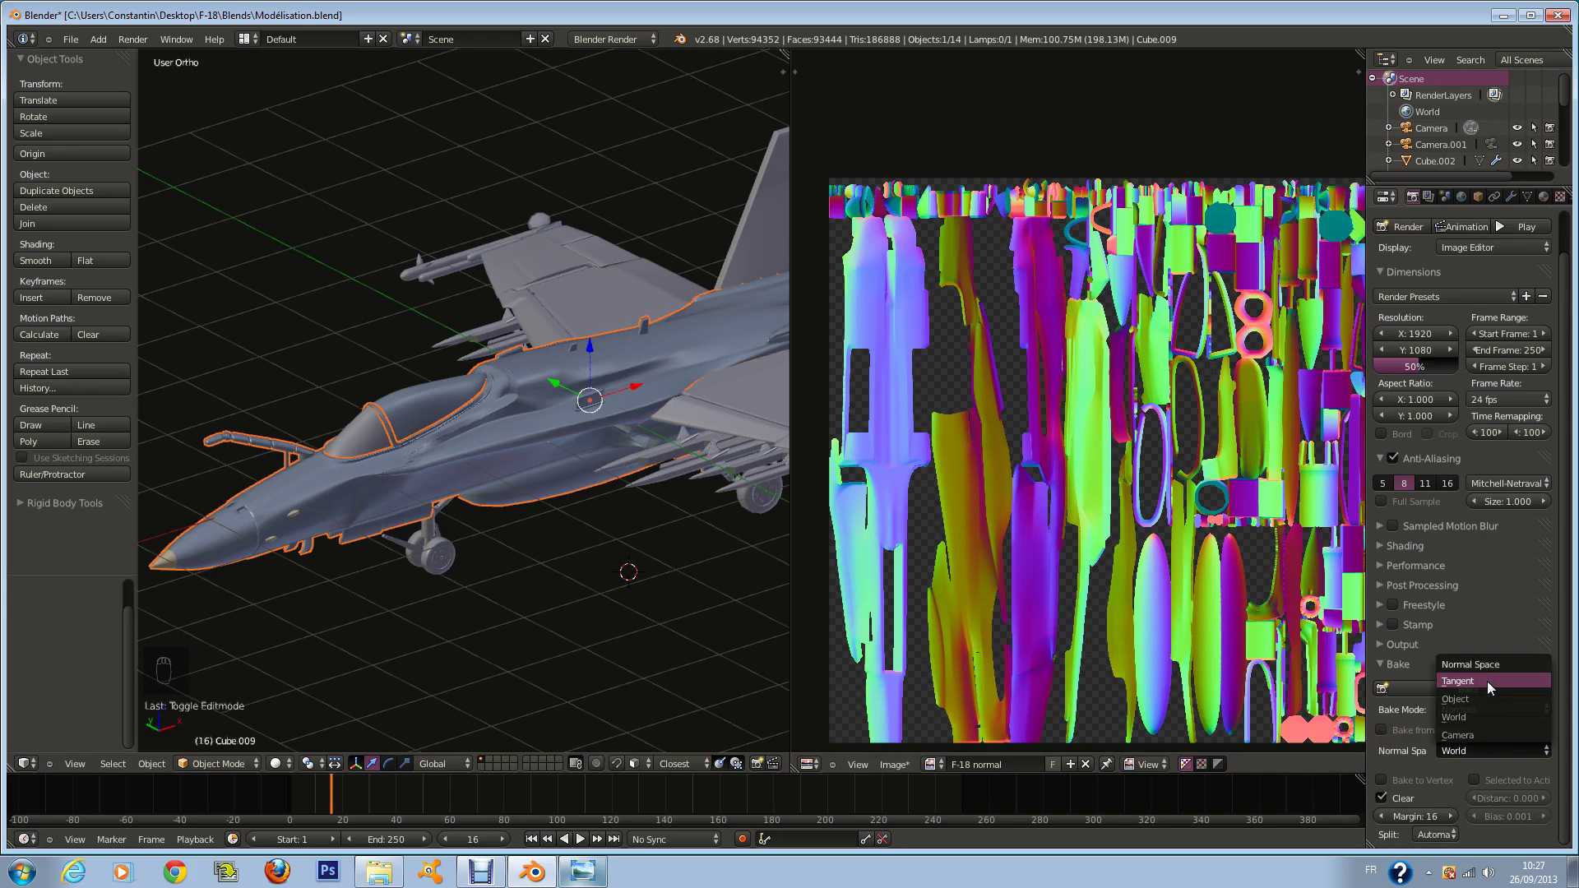
Step: Save the normal bake as F-18 normal.png in the Texture folder with RGB, 16-bit depth and 100% compression
left_click(894, 764)
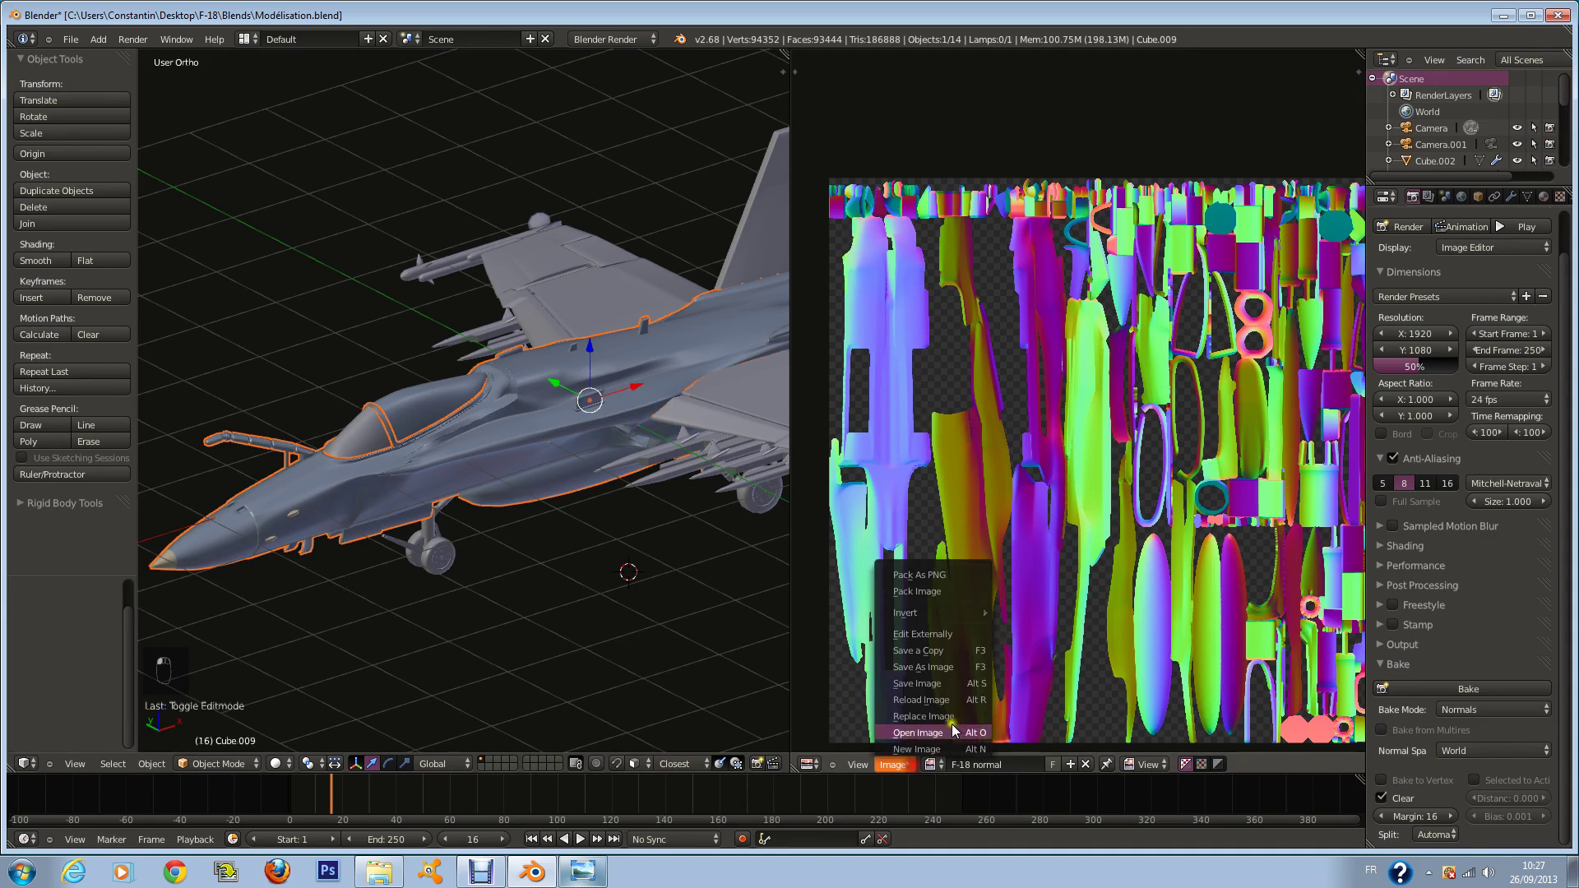
left_click(980, 667)
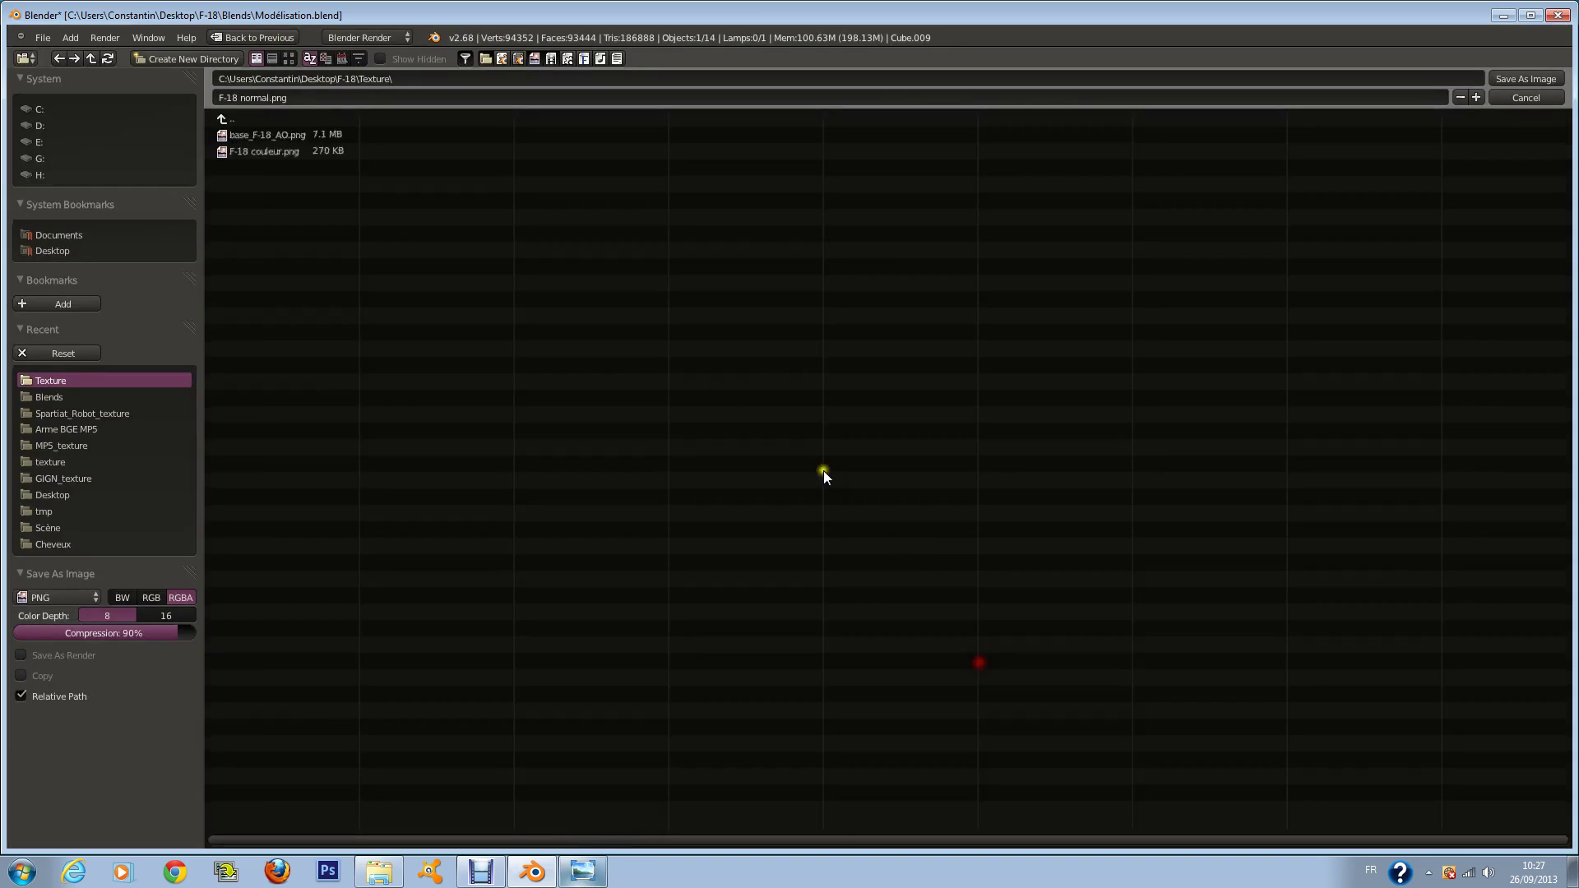
left_click(156, 597)
left_click(163, 613)
left_click_drag(174, 633, 289, 635)
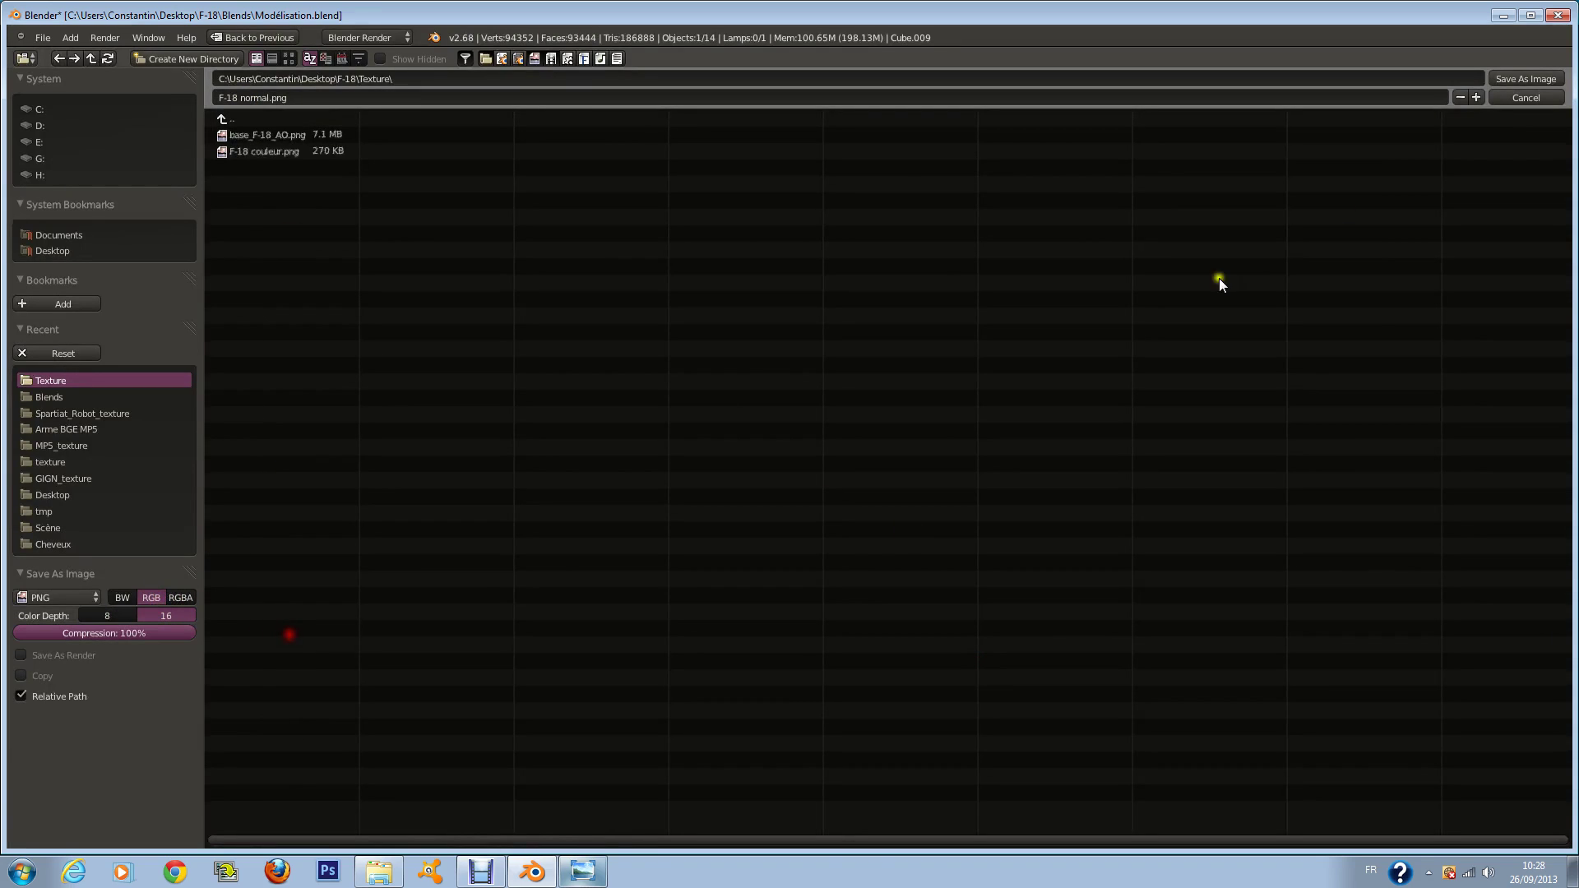
left_click(1540, 81)
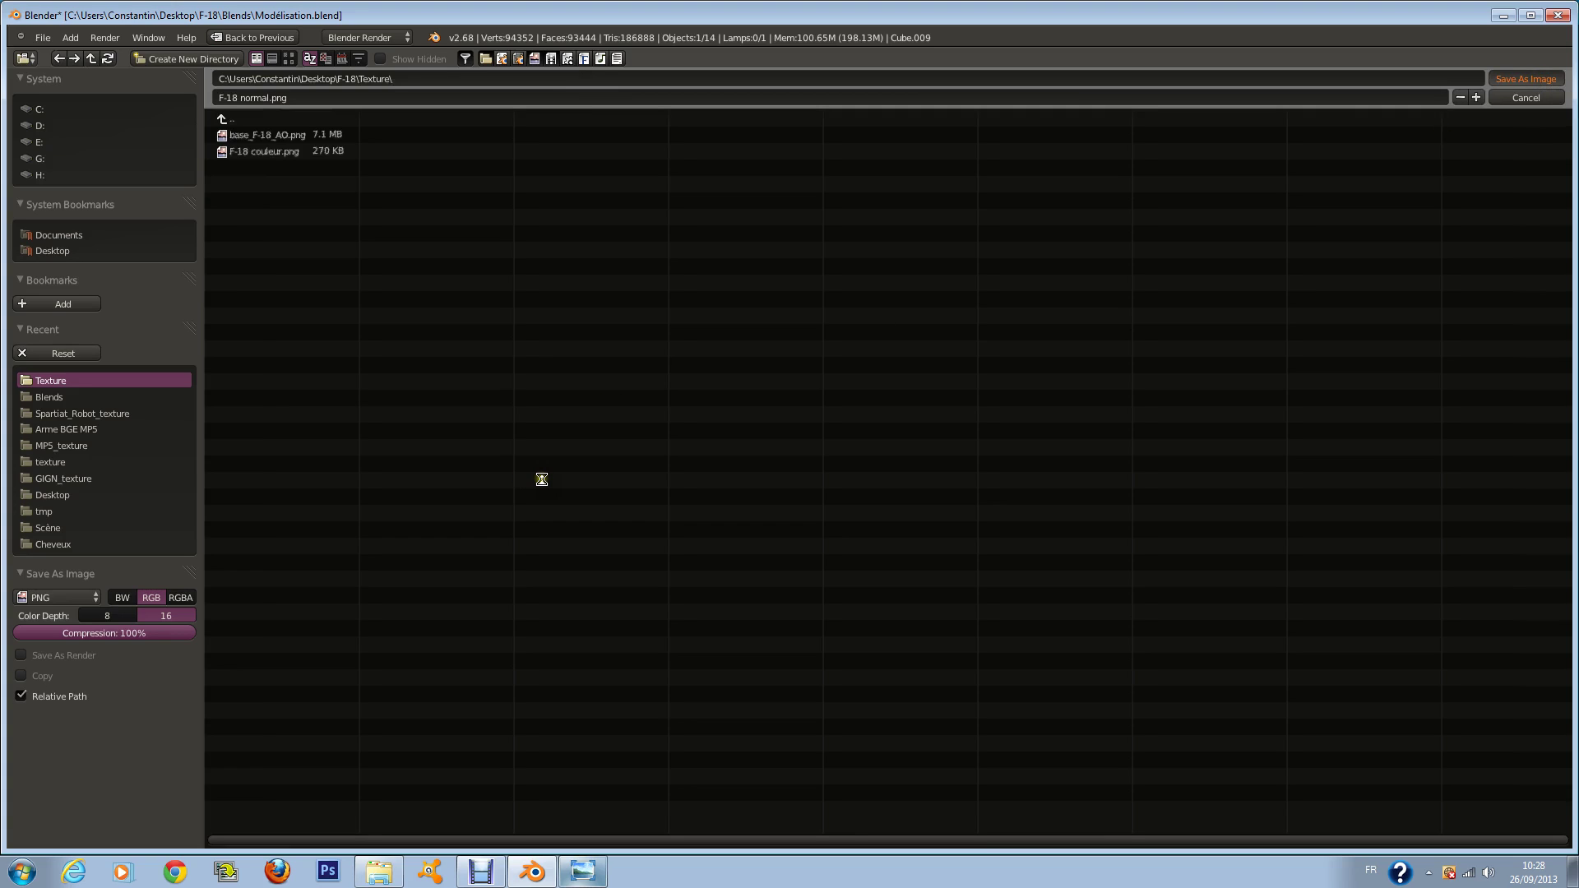
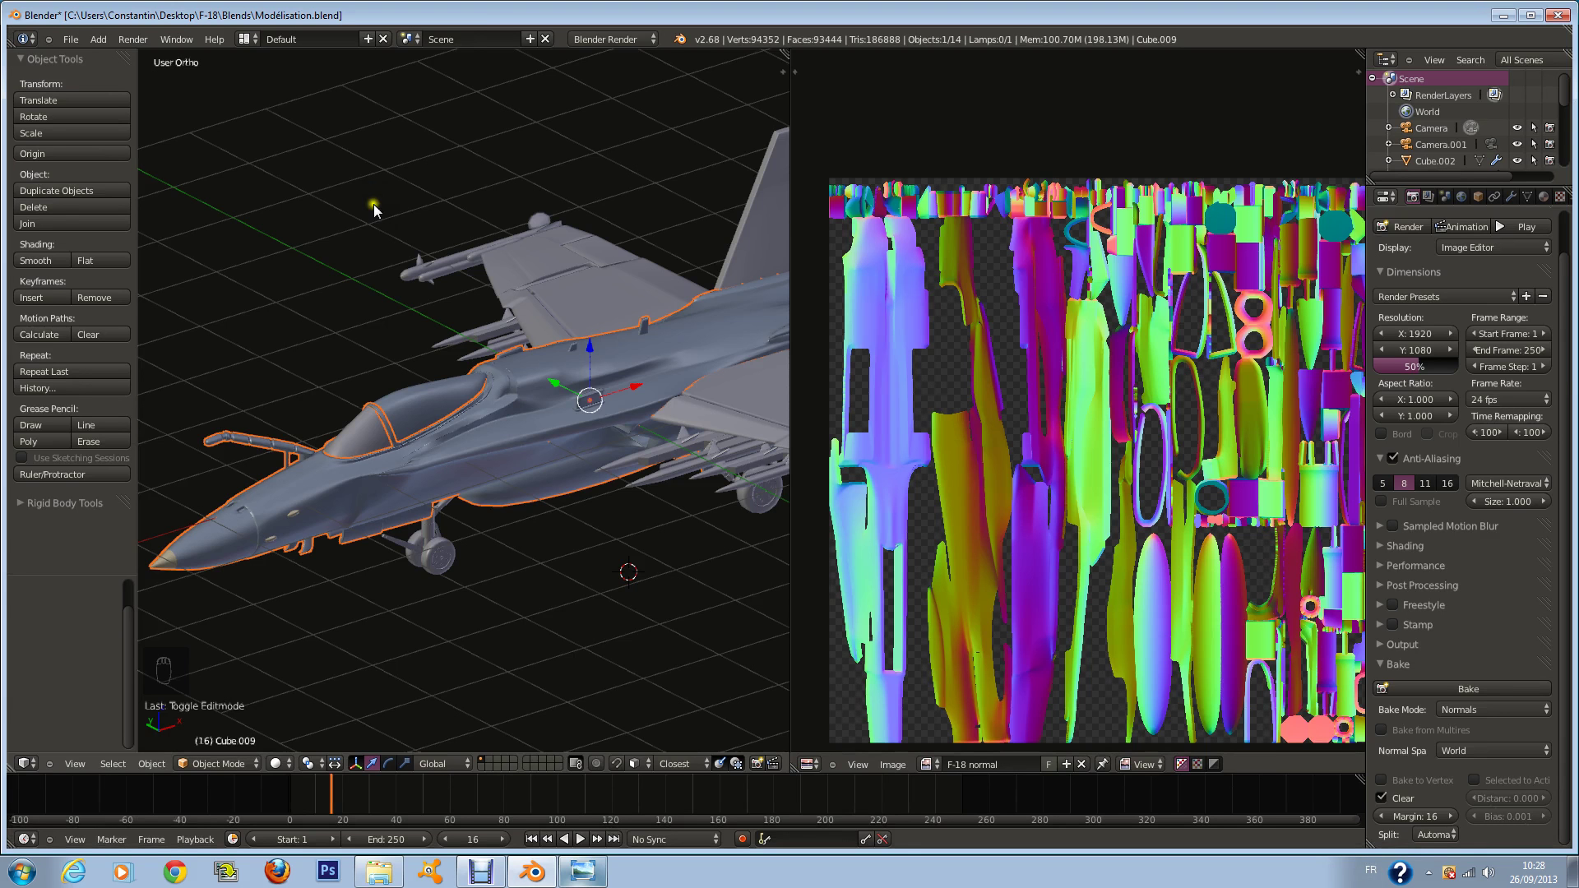
Step: Select the wings object in top view and open its mesh in Edit Mode to show its UV layout
key("KP_7")
scroll(494, 428, "down", 3)
key("a")
key("a")
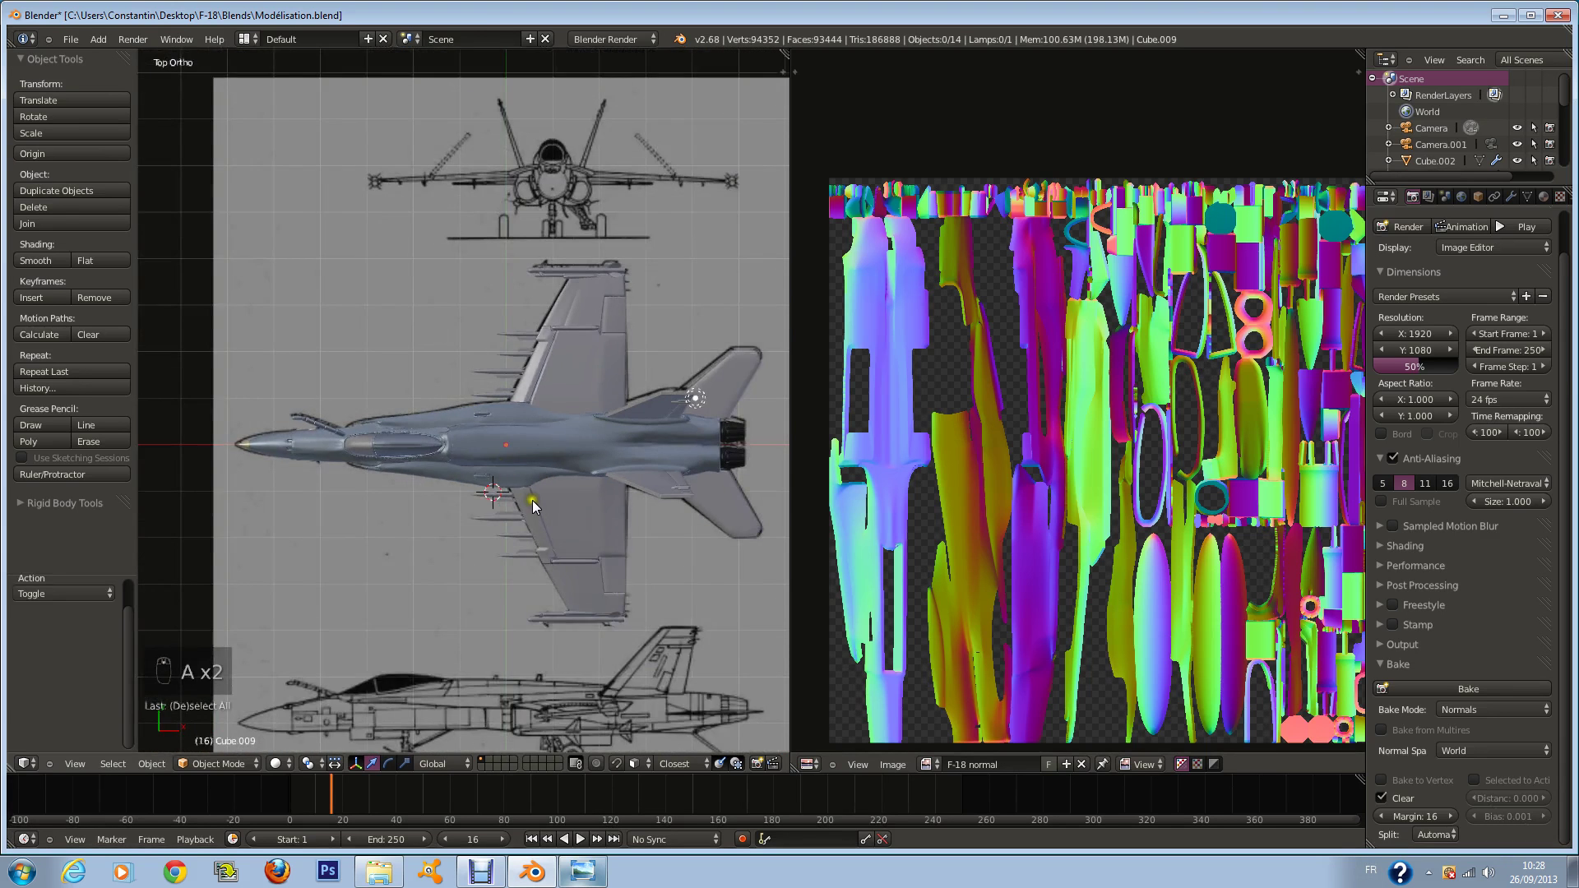
scroll(531, 500, "up", 3)
scroll(494, 543, "down", 2)
right_click(503, 580)
scroll(503, 580, "up", 1)
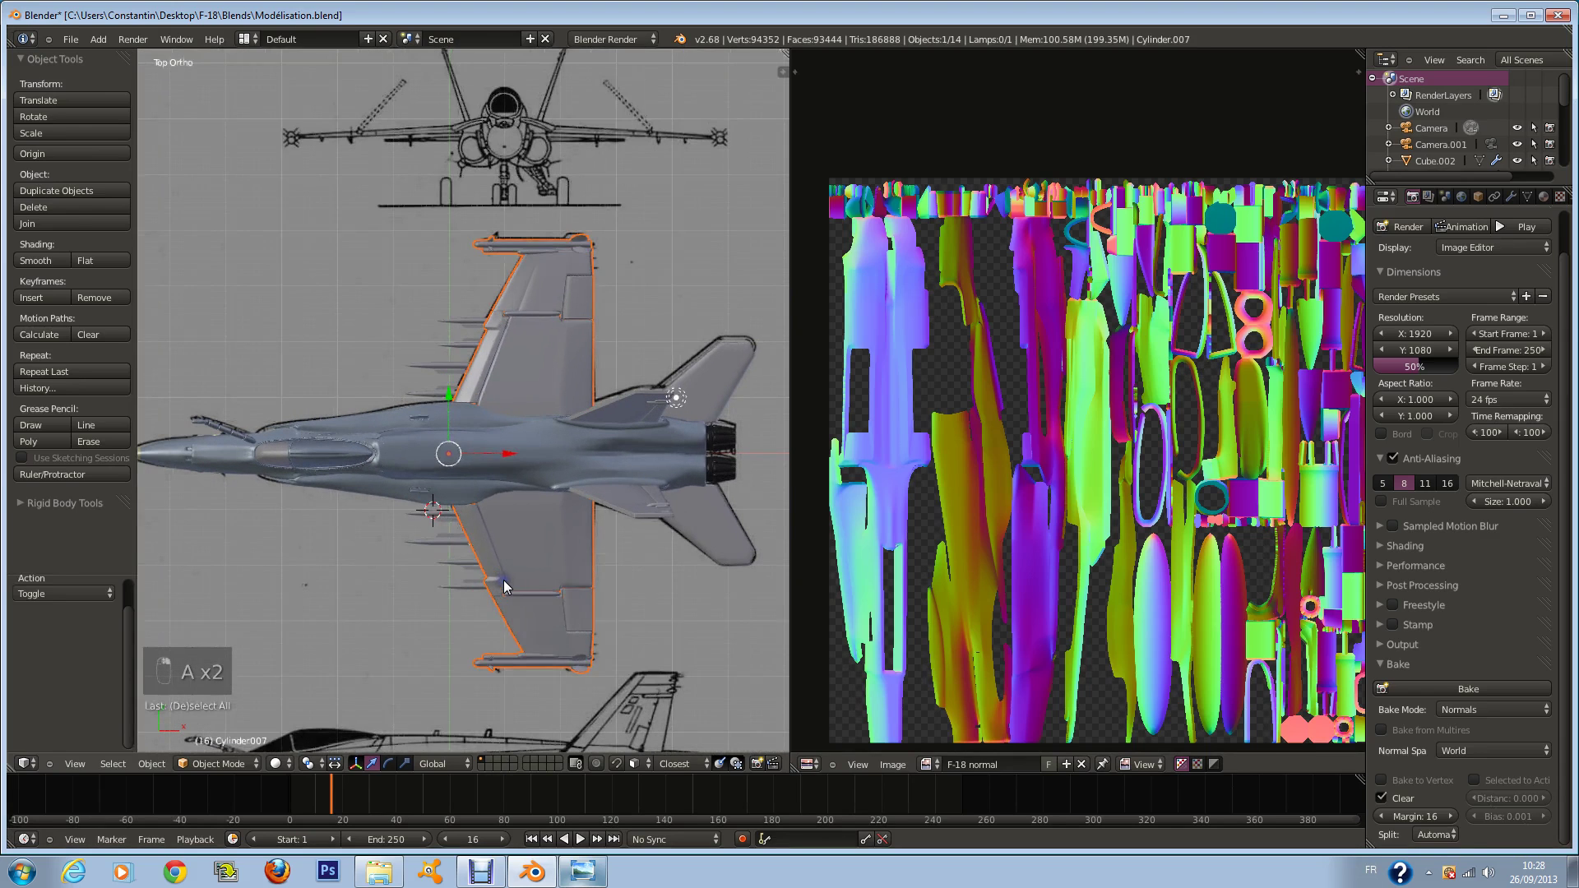
key("Tab")
scroll(1015, 296, "up", 3)
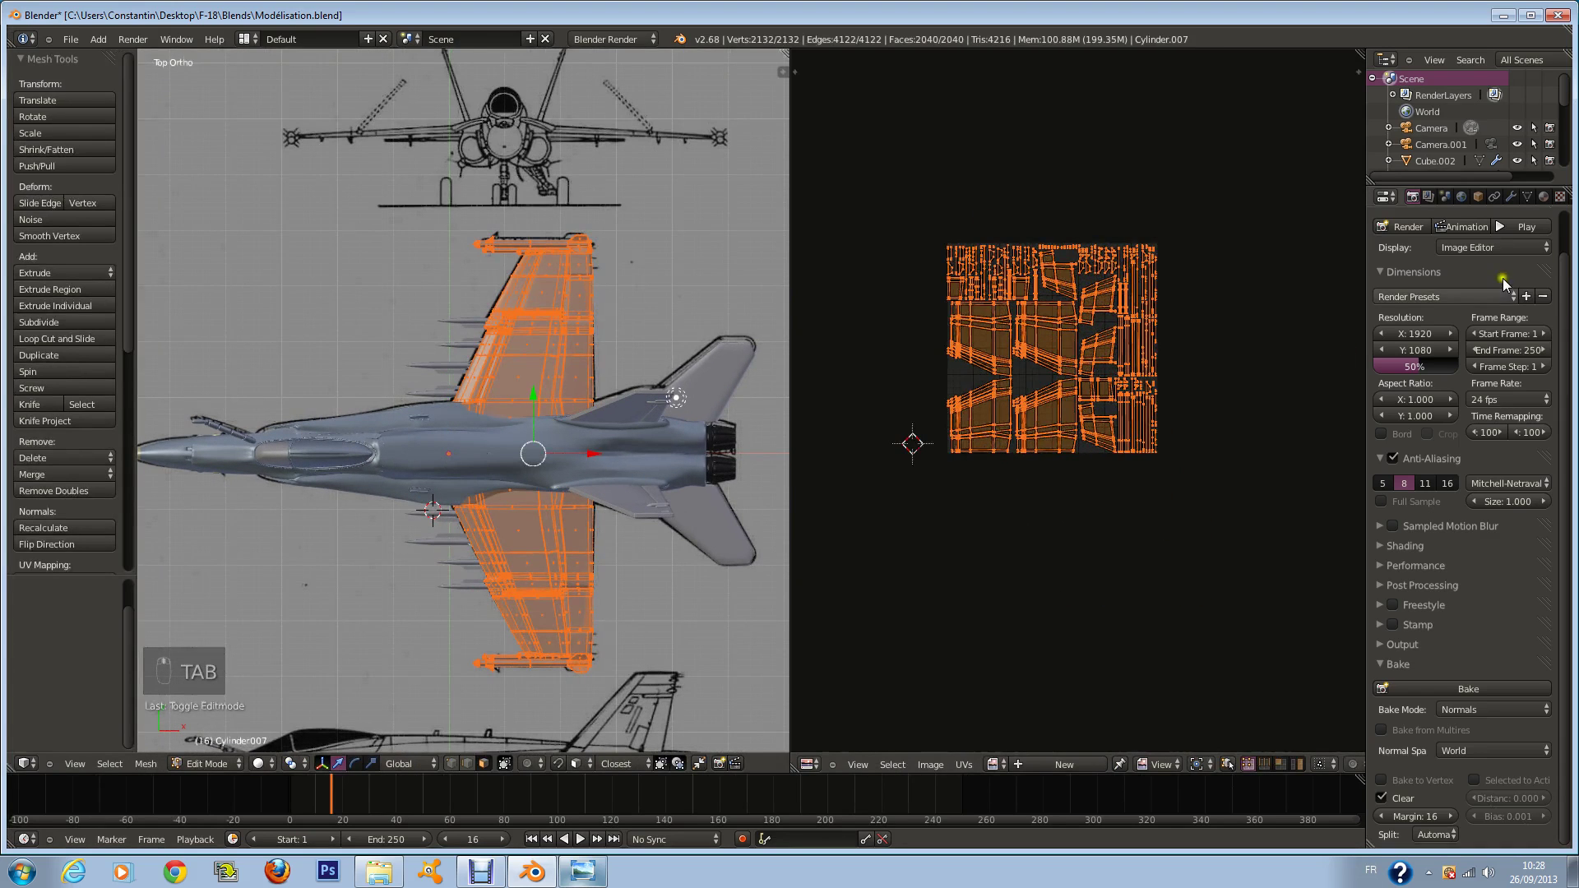
Step: Apply the existing Base material to the wings, return to Object Mode and save the file
left_click(1544, 196)
left_click(1384, 325)
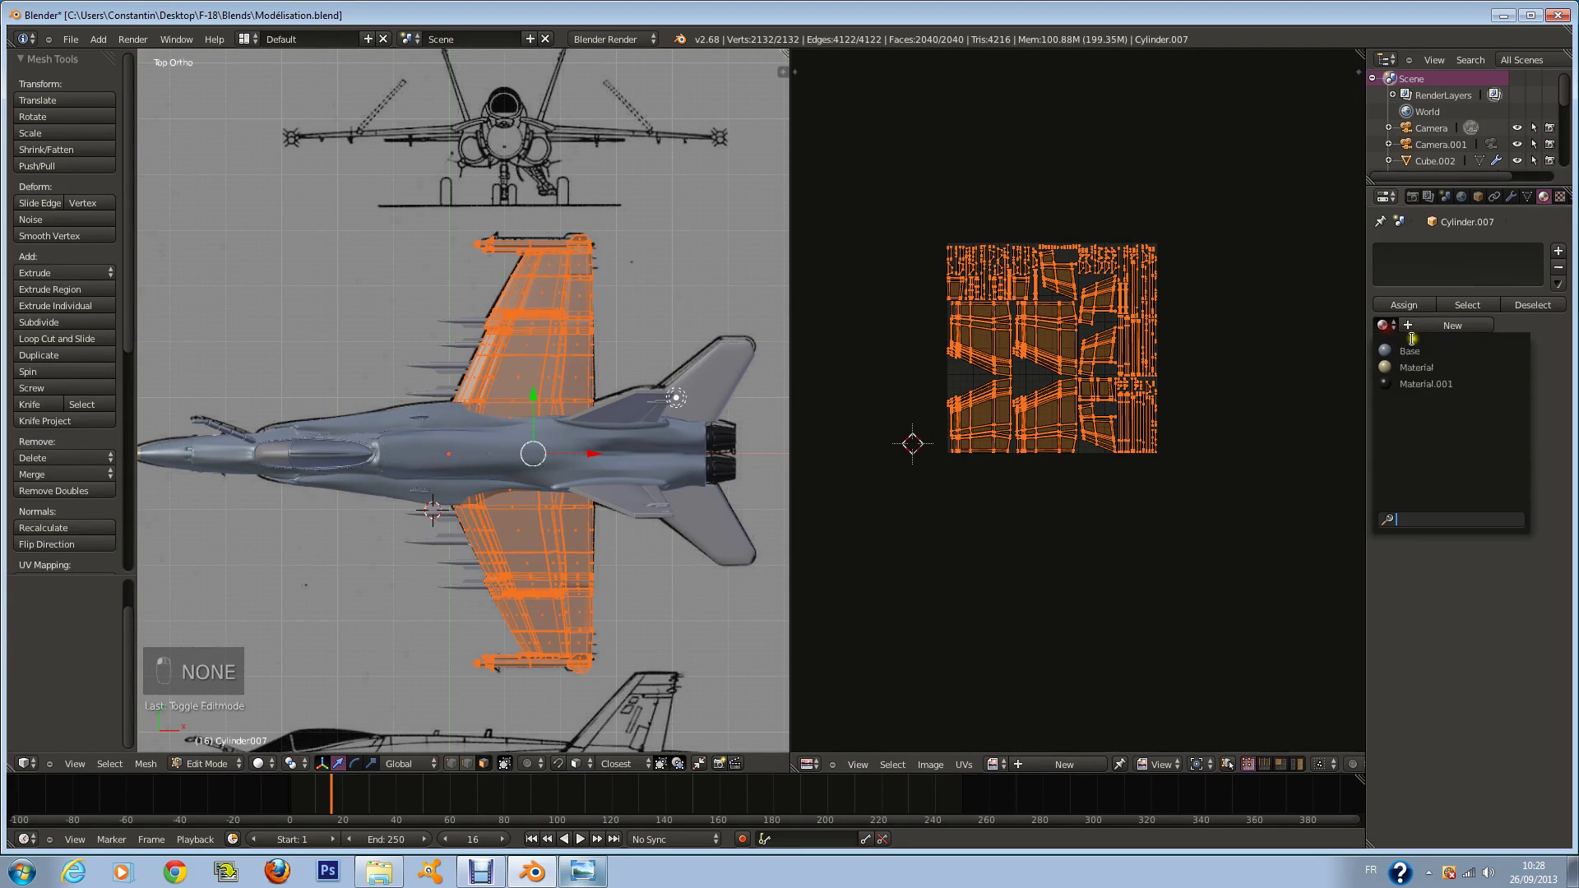
left_click(1419, 348)
scroll(673, 515, "up", 1)
key("Tab")
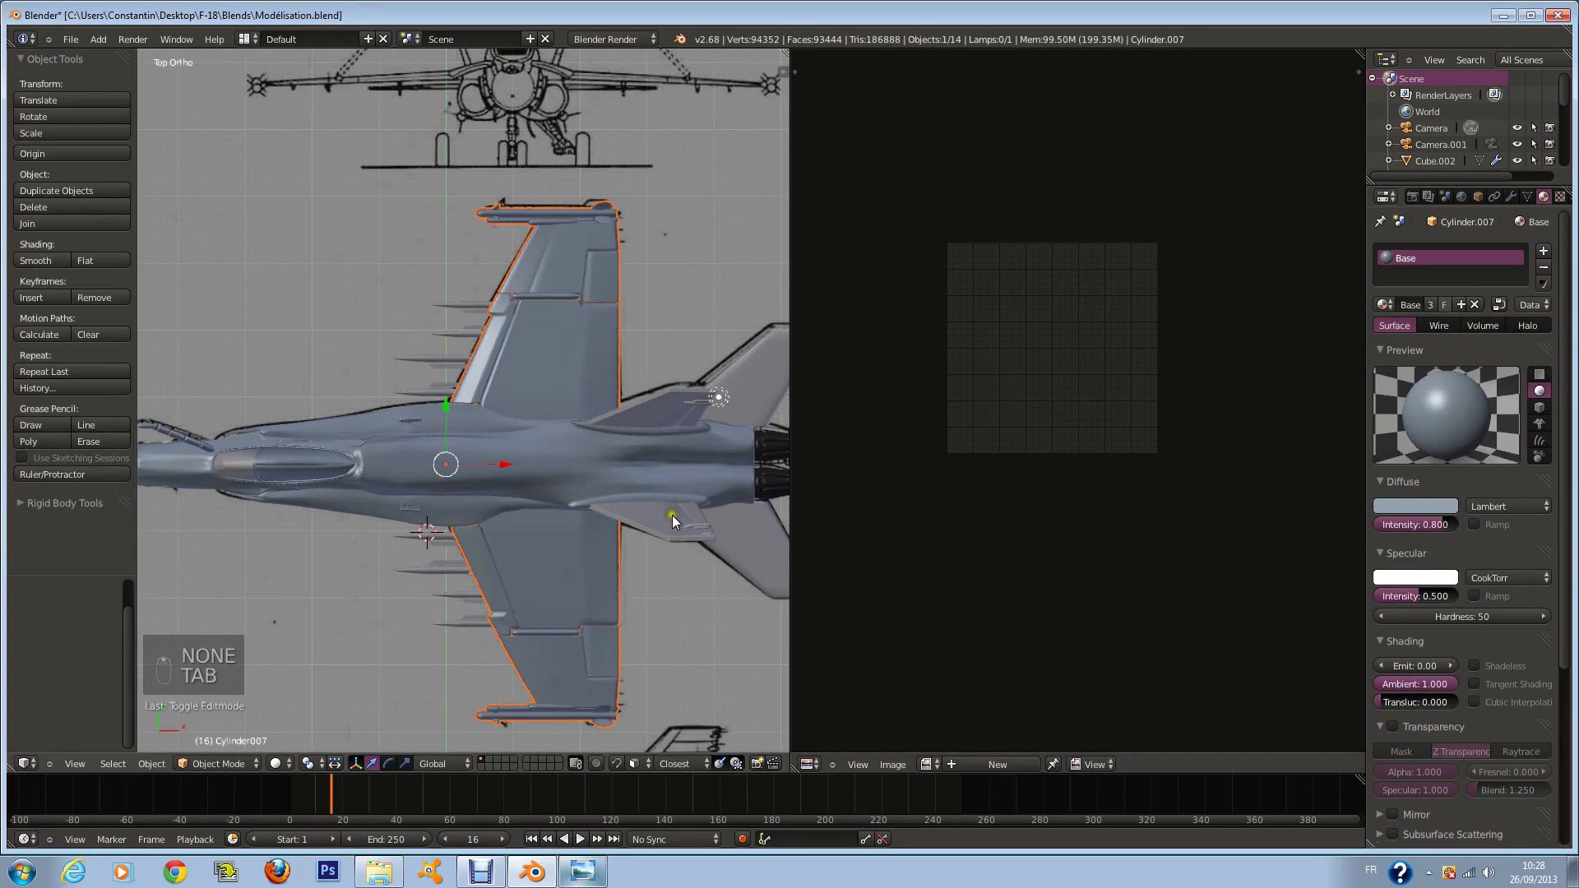
key("ctrl+s")
Step: Examine the USMC_FA-18_Hornet reference photo for the colours of the wings and wingtip missiles
left_click(593, 878)
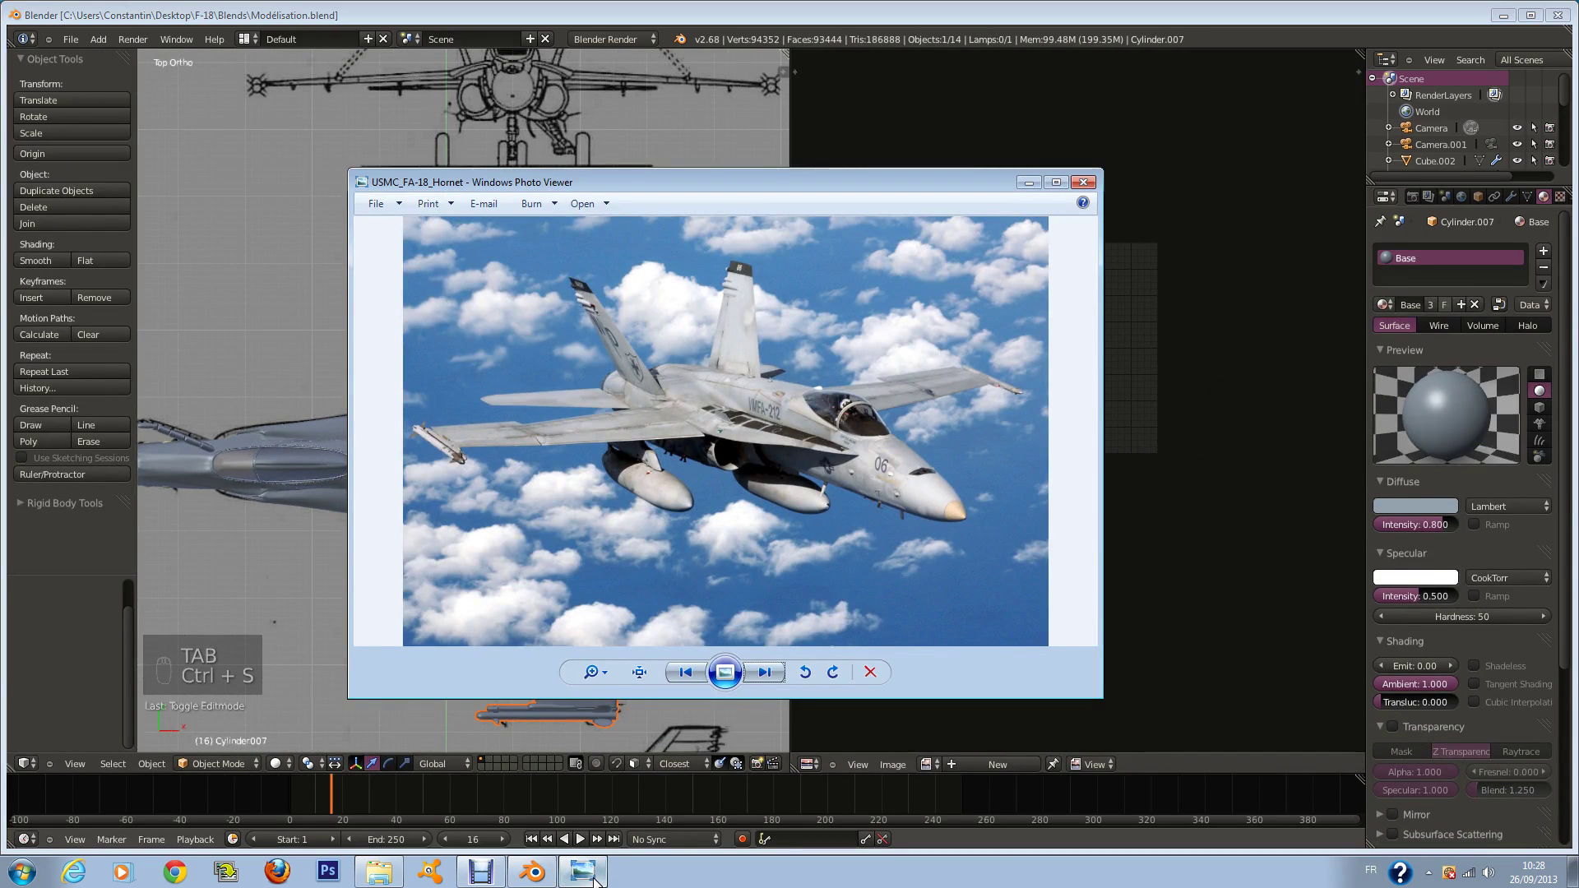
left_click(594, 878)
left_click(594, 878)
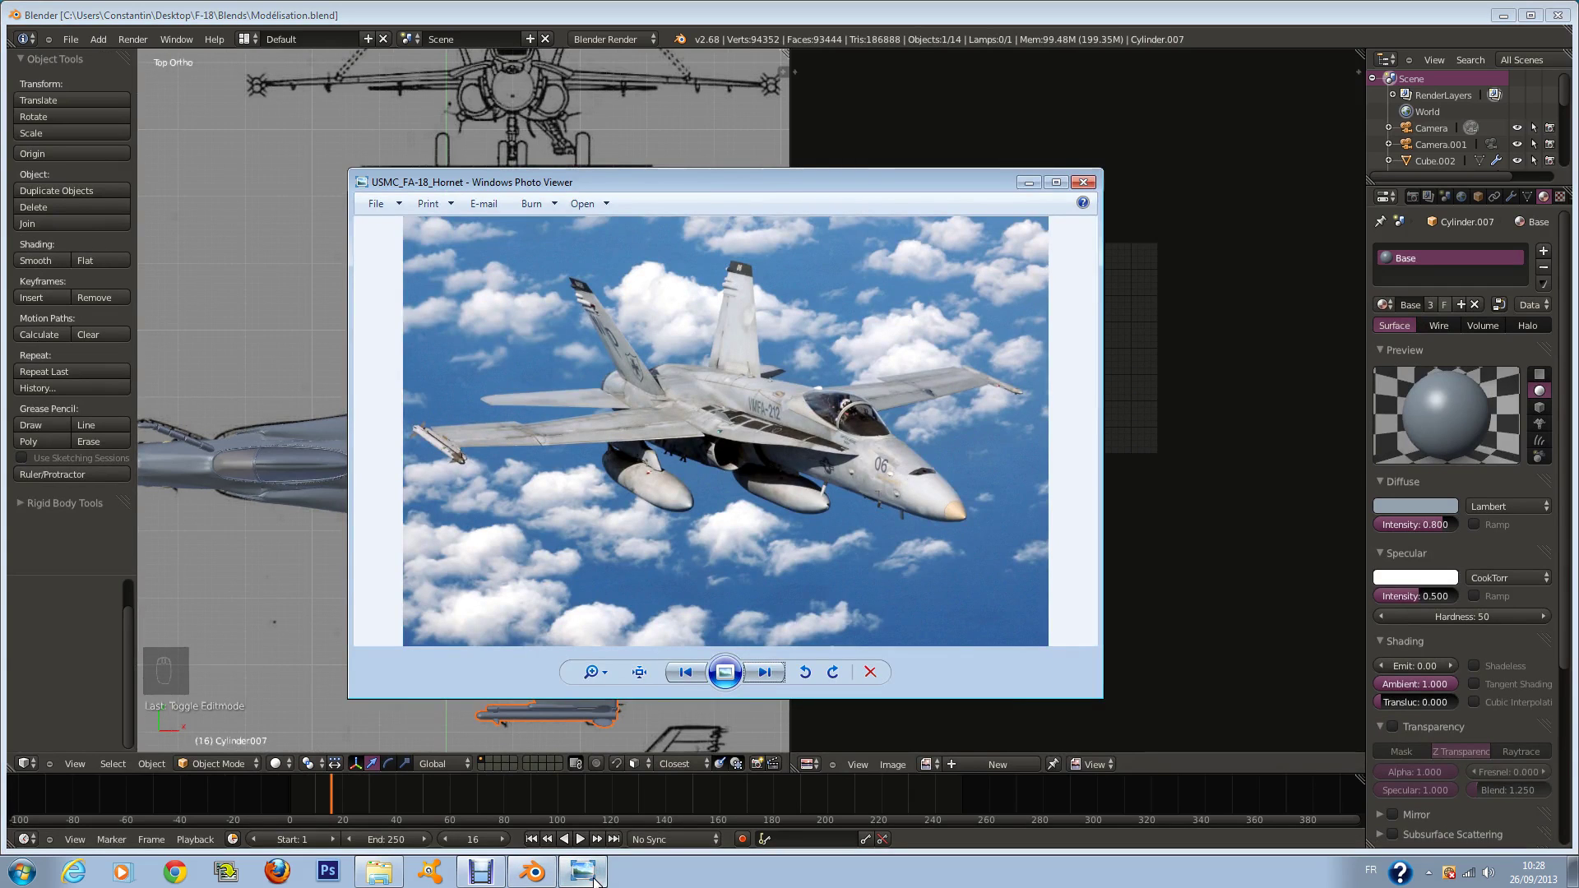
left_click(594, 878)
scroll(620, 615, "down", 2)
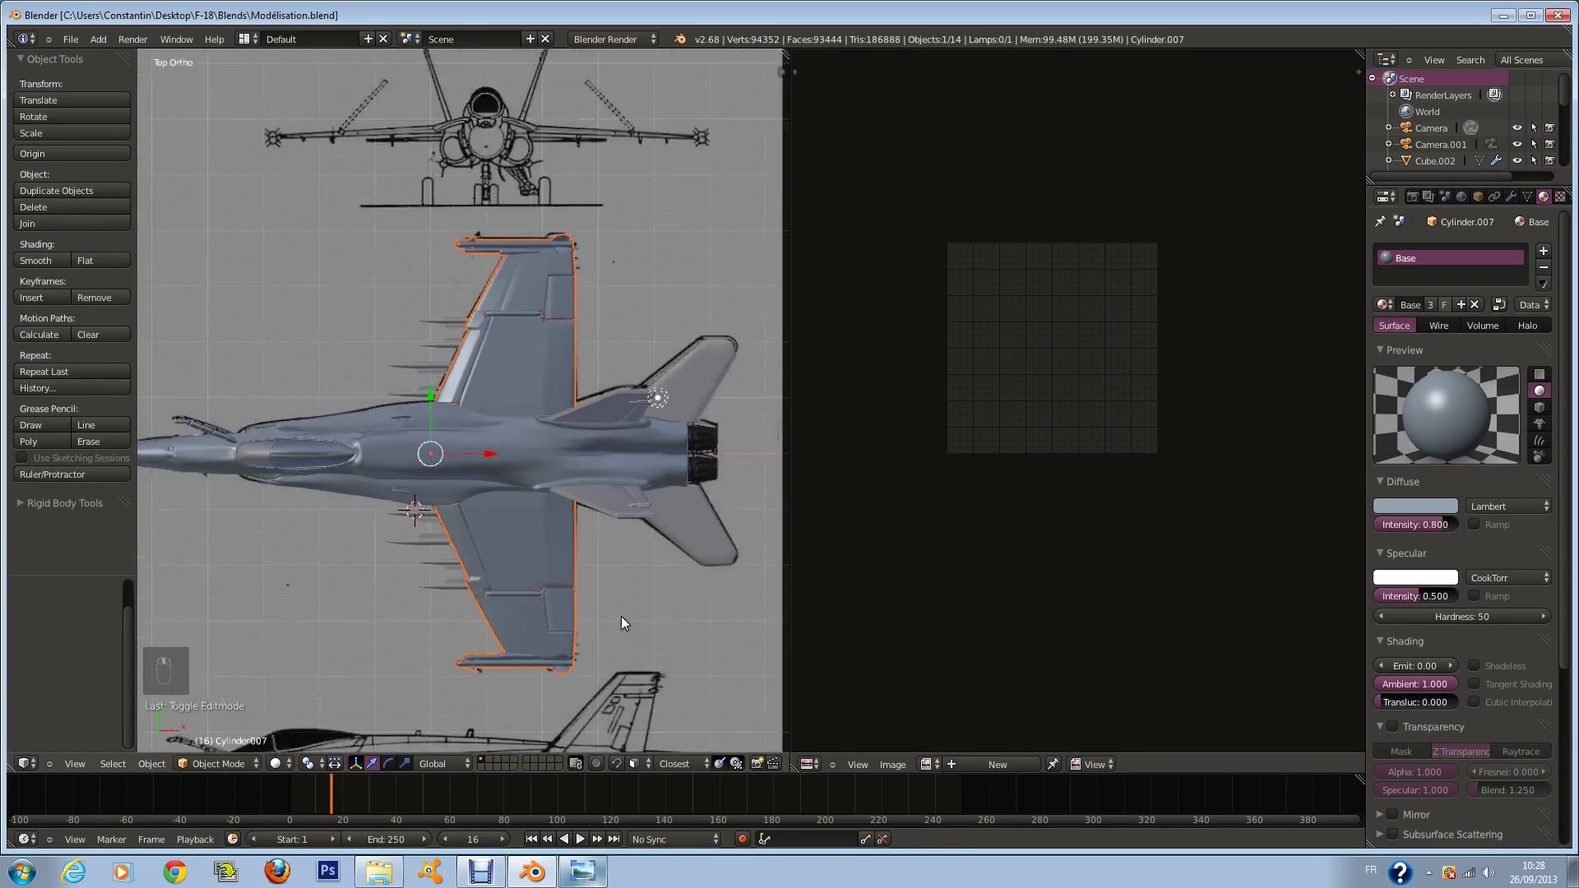
Step: In Edit Mode, clear the selection and select the linked body of the missile on each wingtip
key("Tab")
scroll(613, 617, "up", 6)
scroll(614, 617, "down", 2)
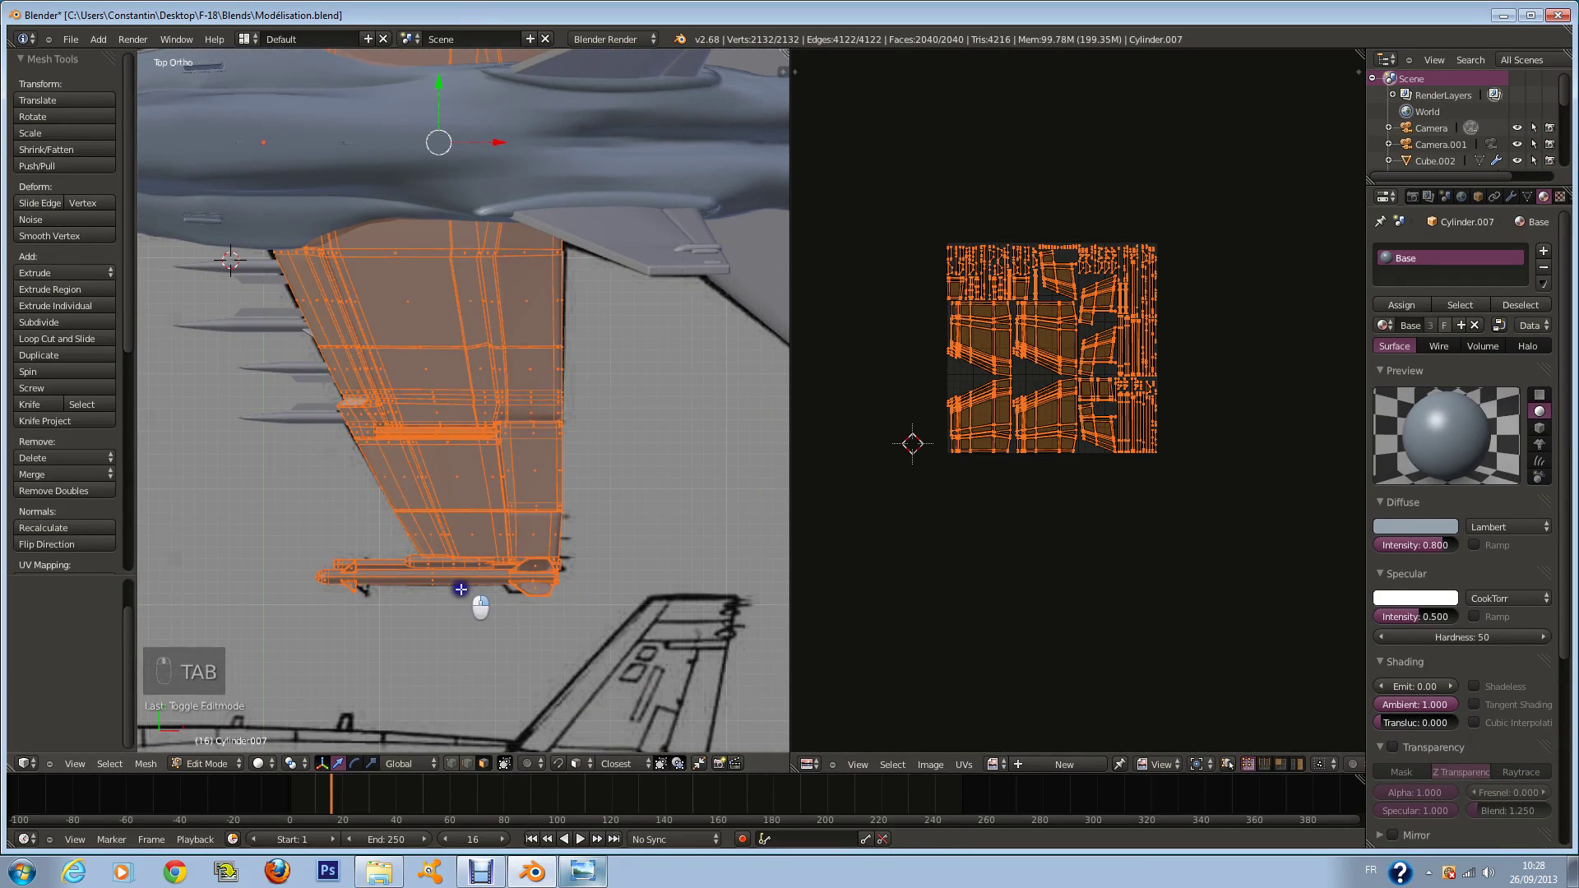
key("a")
key("l")
scroll(459, 576, "down", 3)
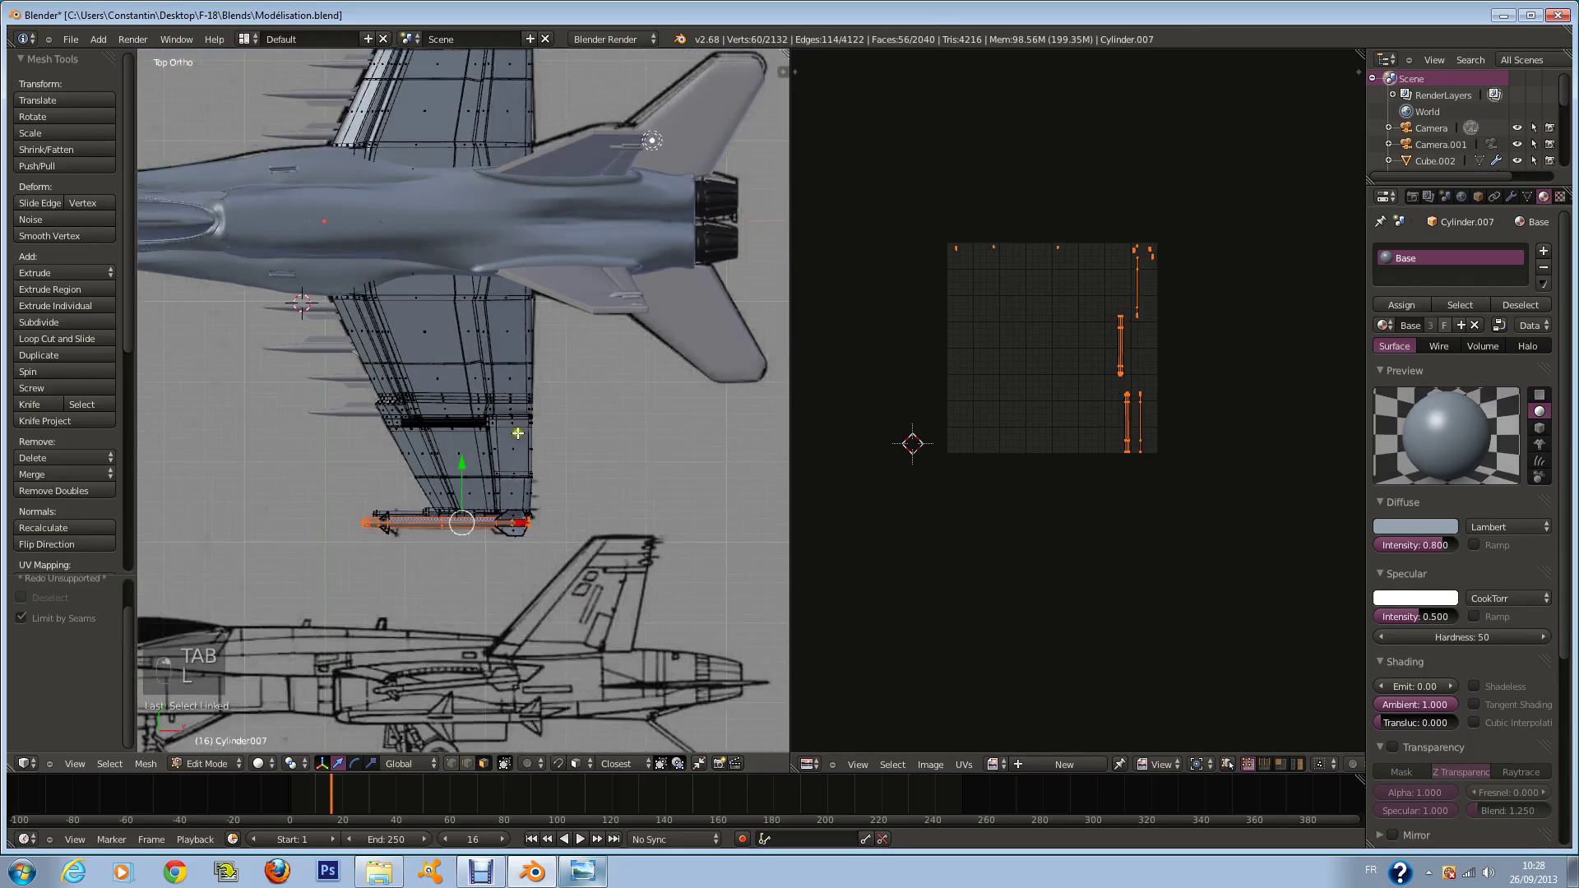
key("l")
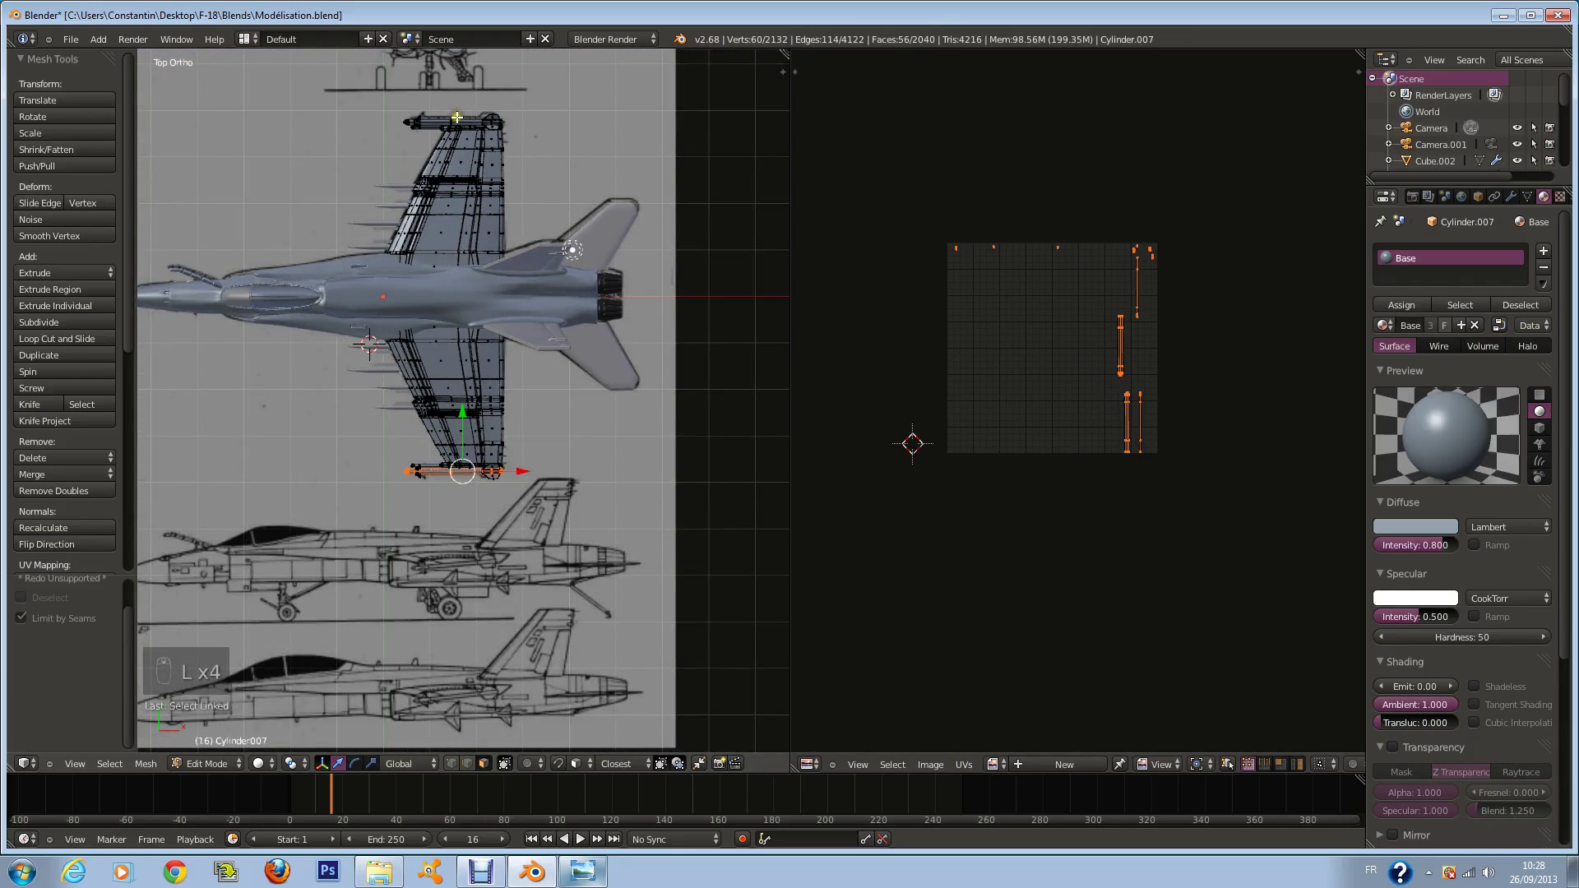
scroll(449, 120, "up", 3)
scroll(477, 90, "up", 2, "shift")
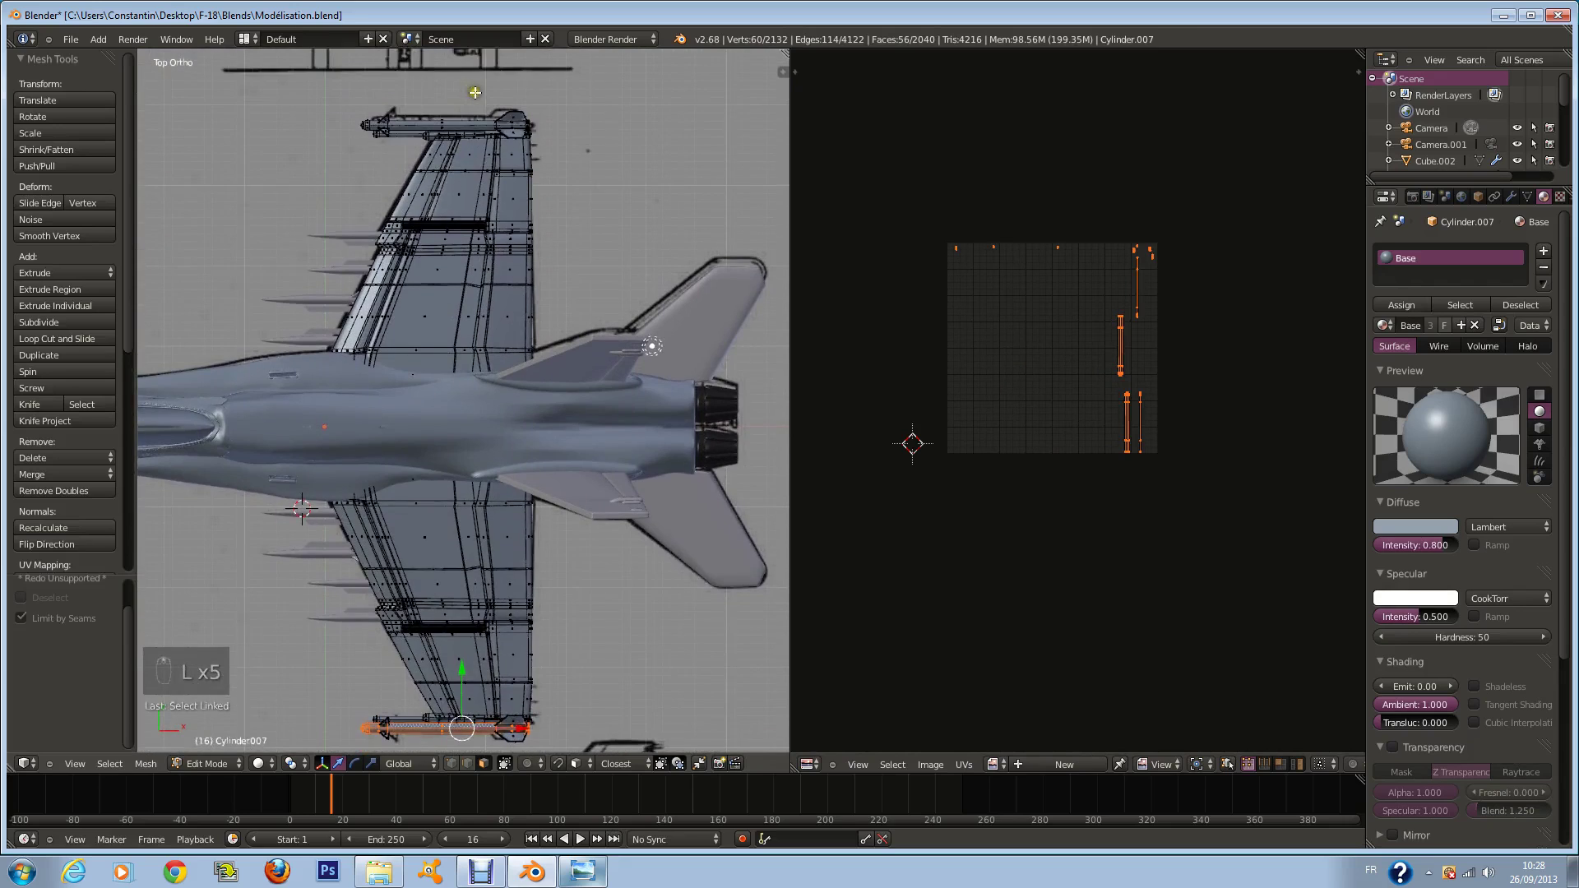
scroll(562, 223, "up", 4)
key("l")
scroll(474, 100, "down", 4)
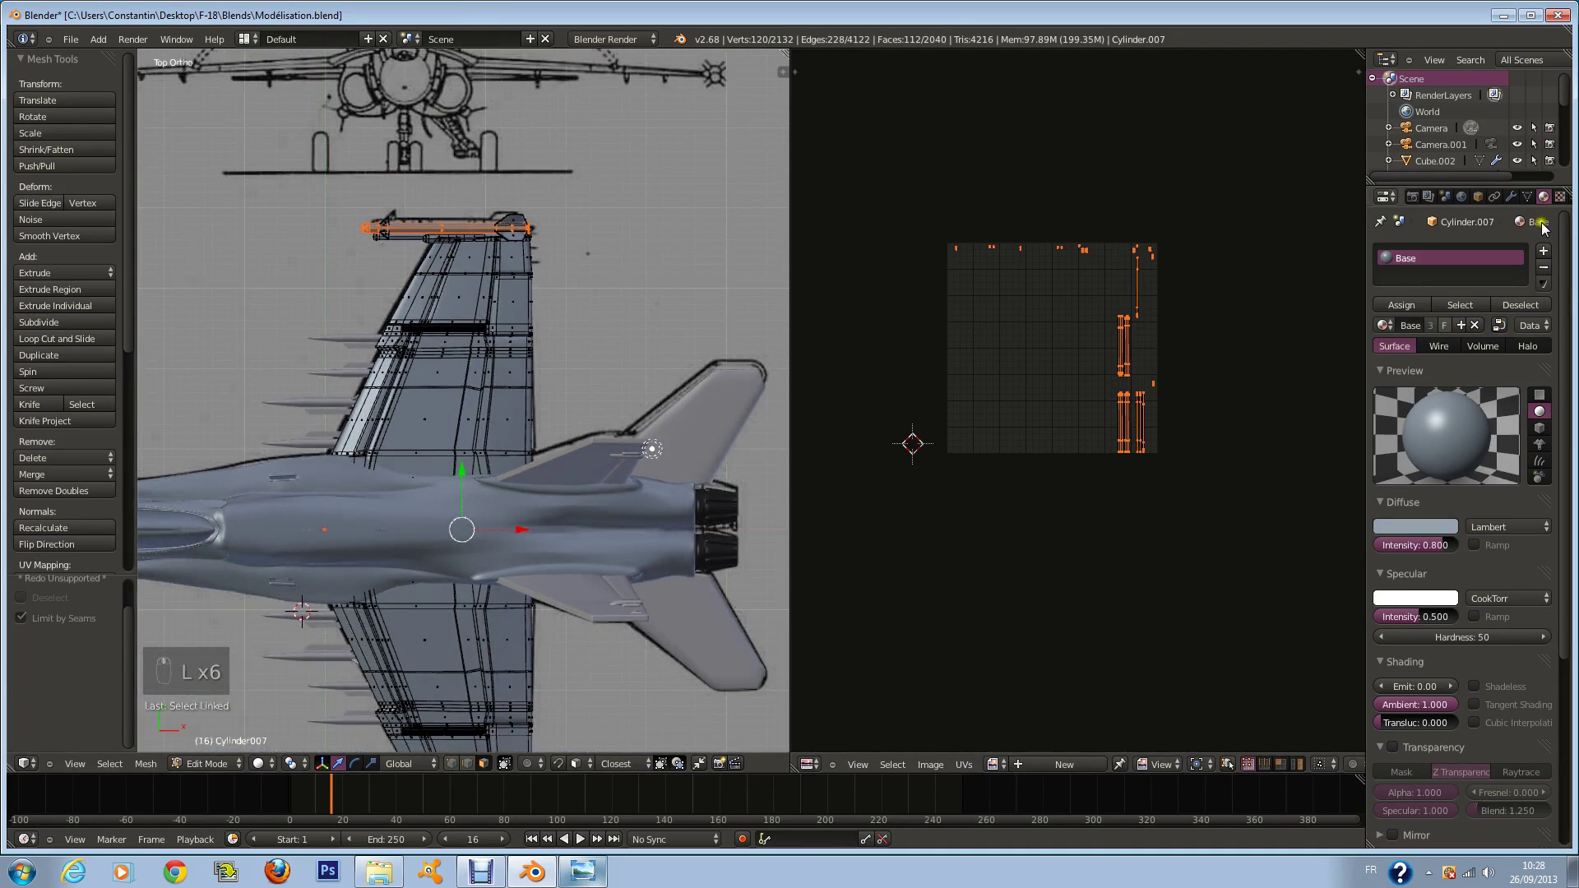
Step: Add a second material slot with a new light grey material for the selected wingtip missile bodies
left_click(1543, 251)
left_click(1433, 330)
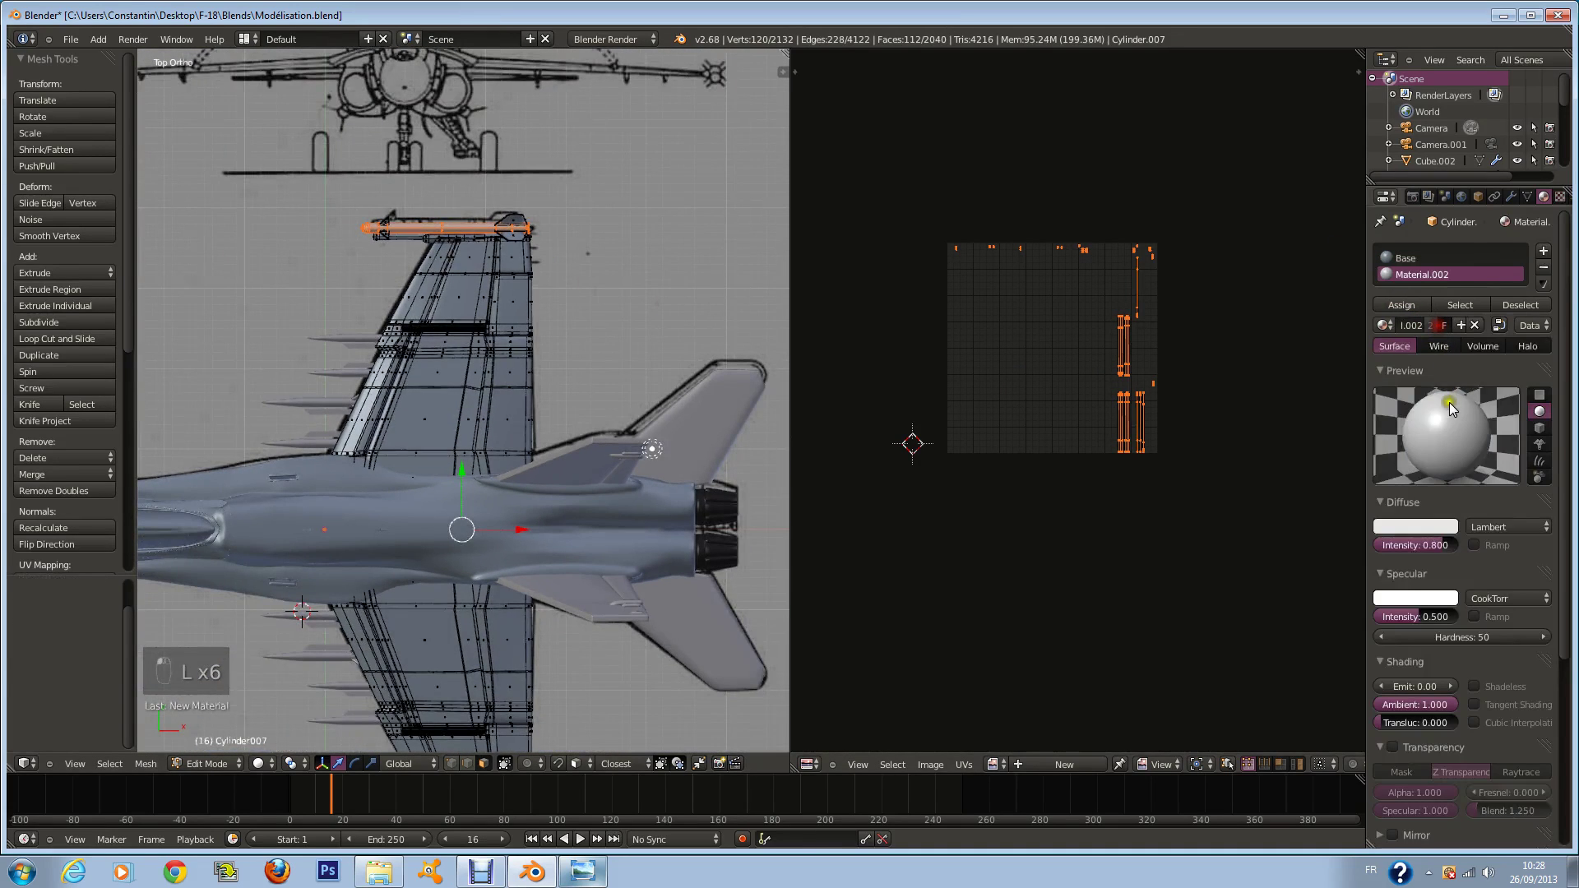
left_click(1429, 527)
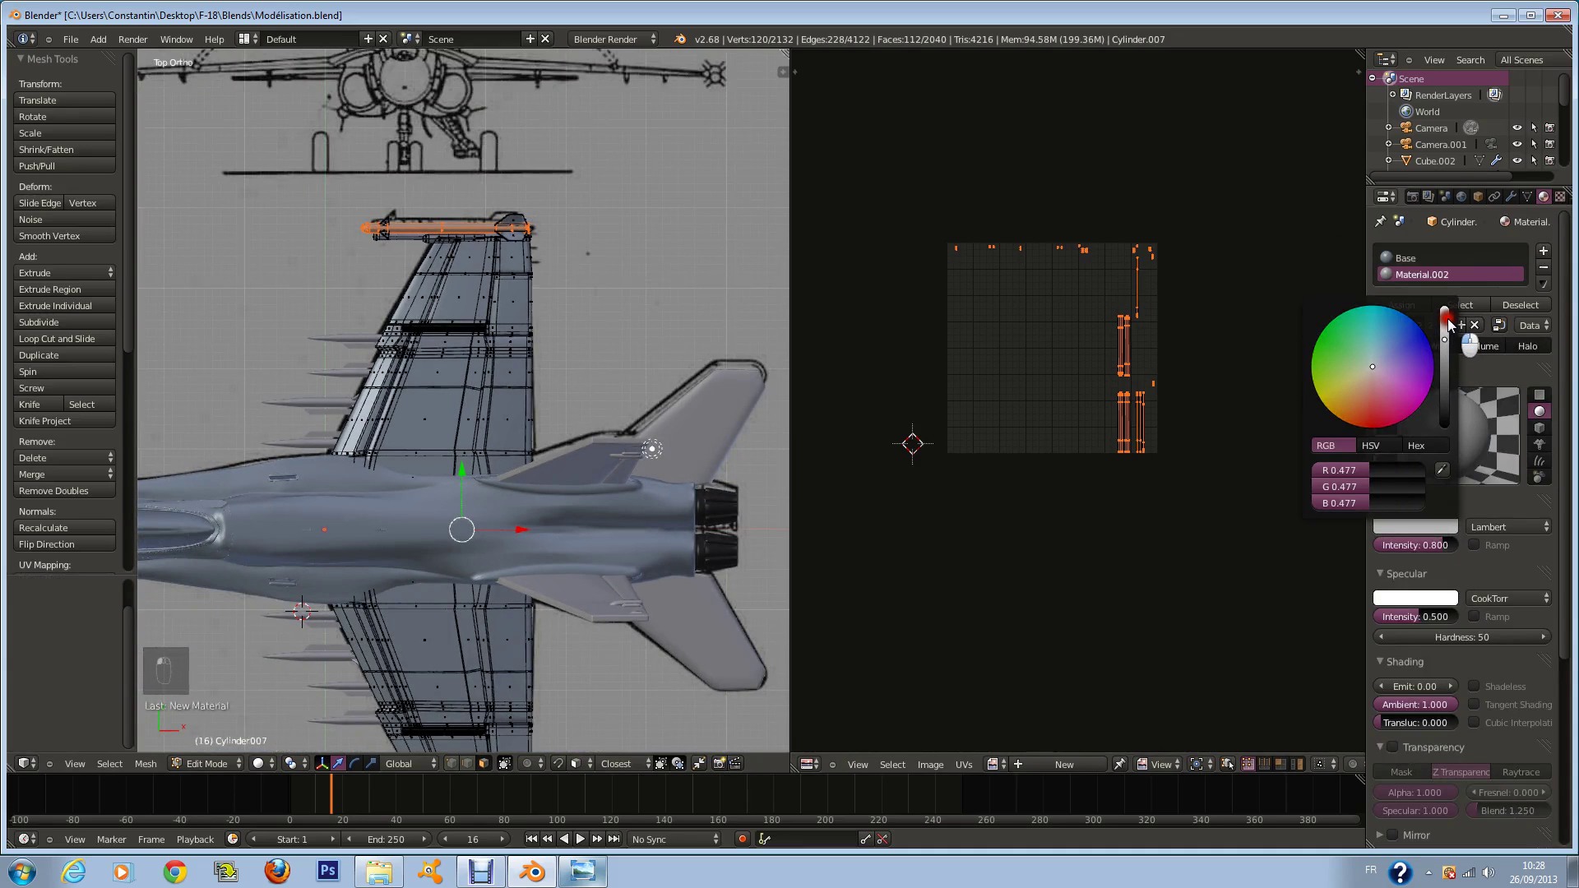
Step: Inspect the missile colour in Object Mode from an angled view and compare it with the reference photo
key("Tab")
scroll(679, 348, "down", 4)
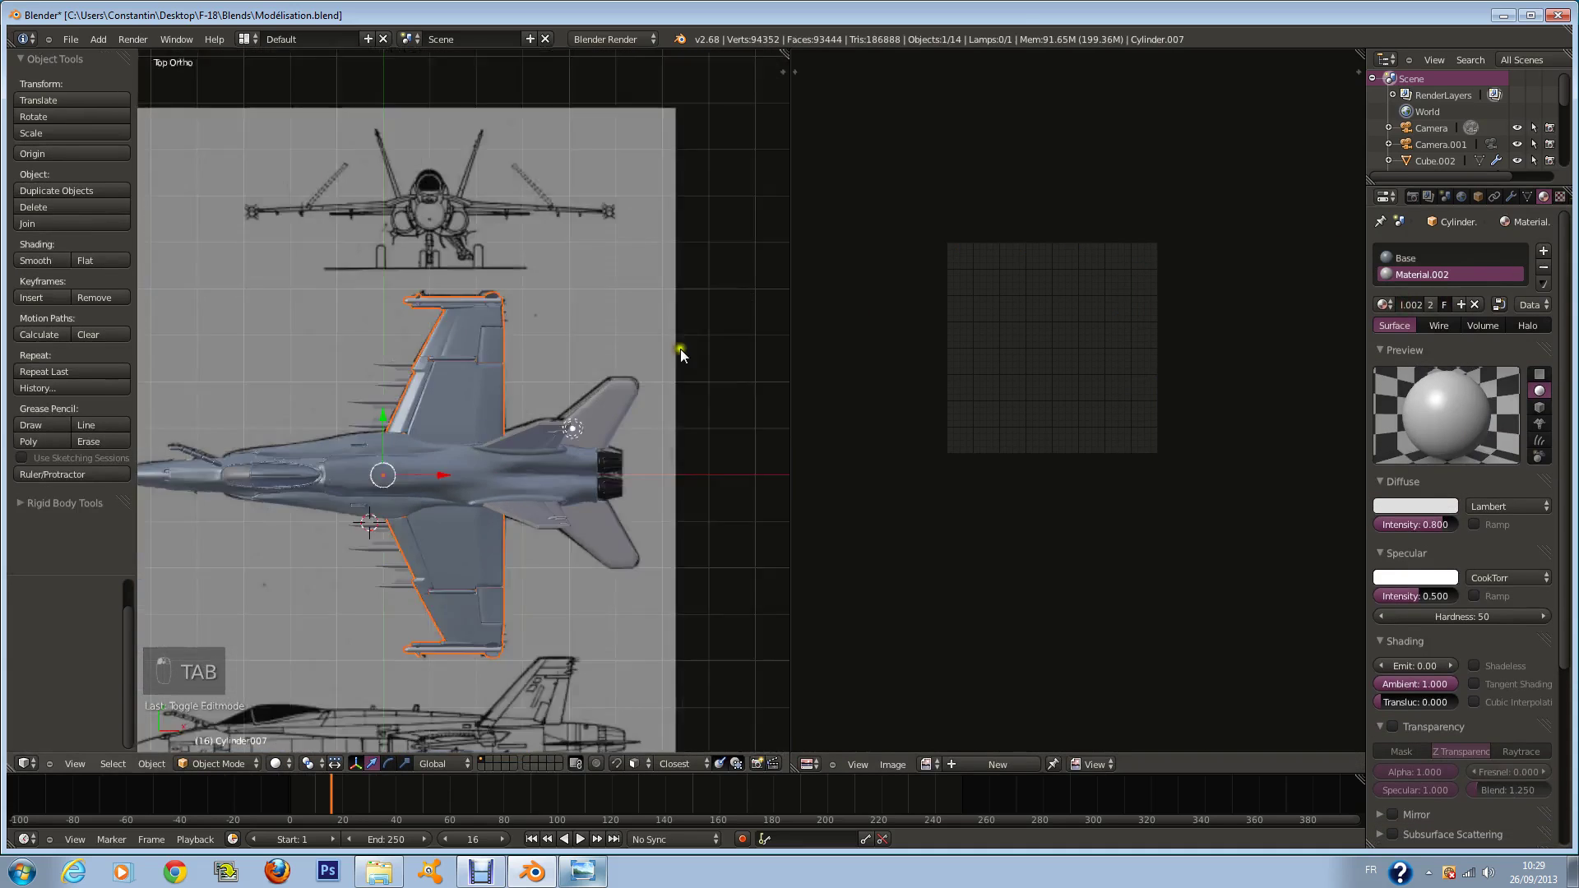
middle_click_drag(680, 349, 665, 260)
scroll(665, 373, "up", 6)
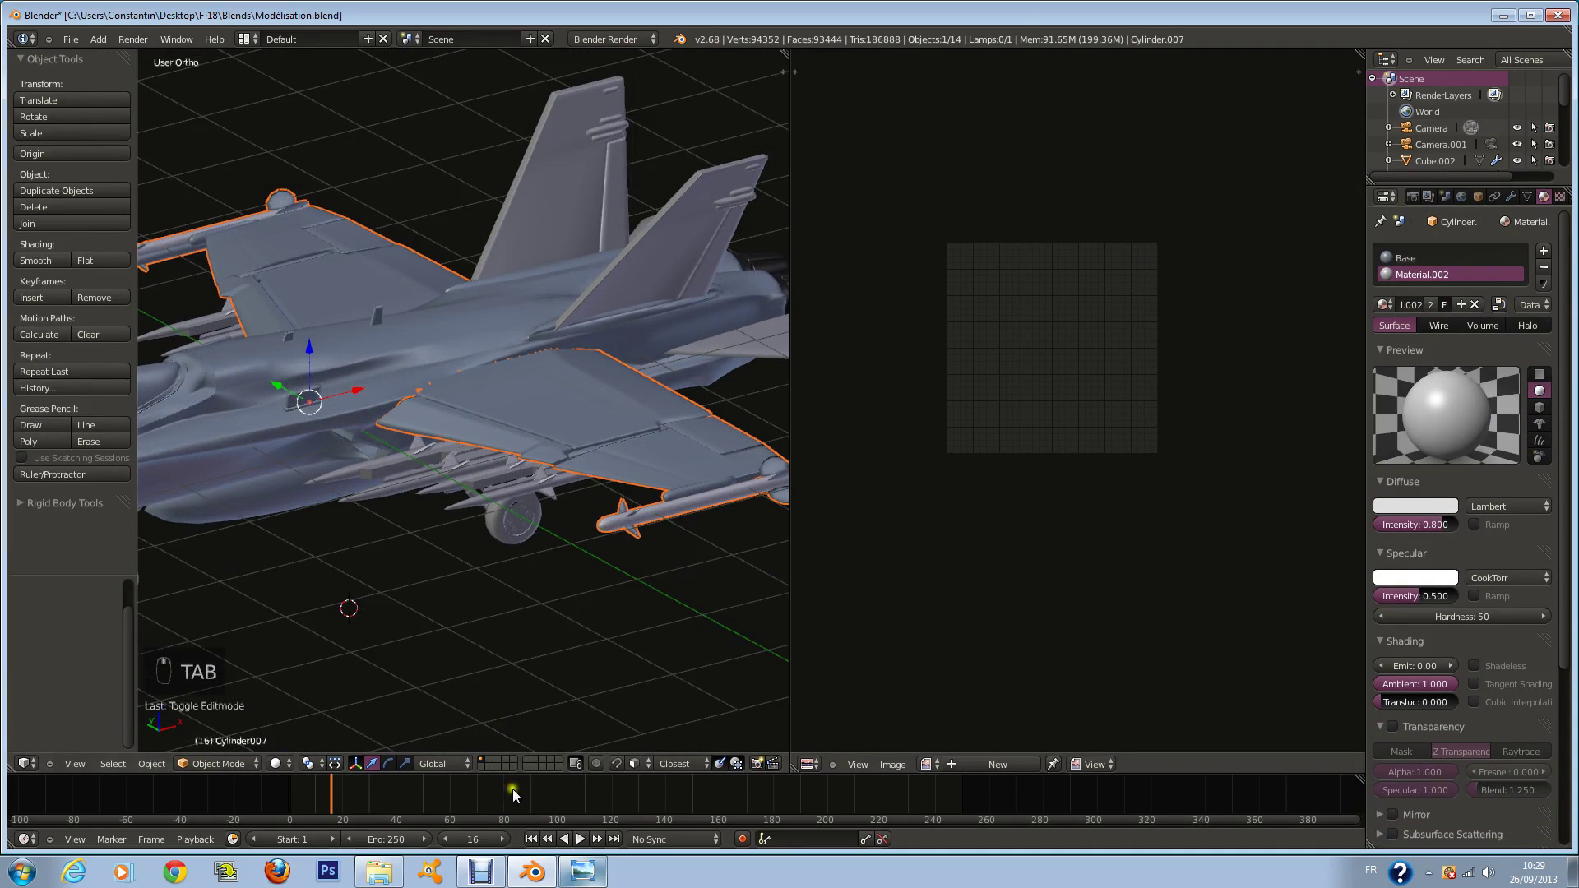
left_click(573, 882)
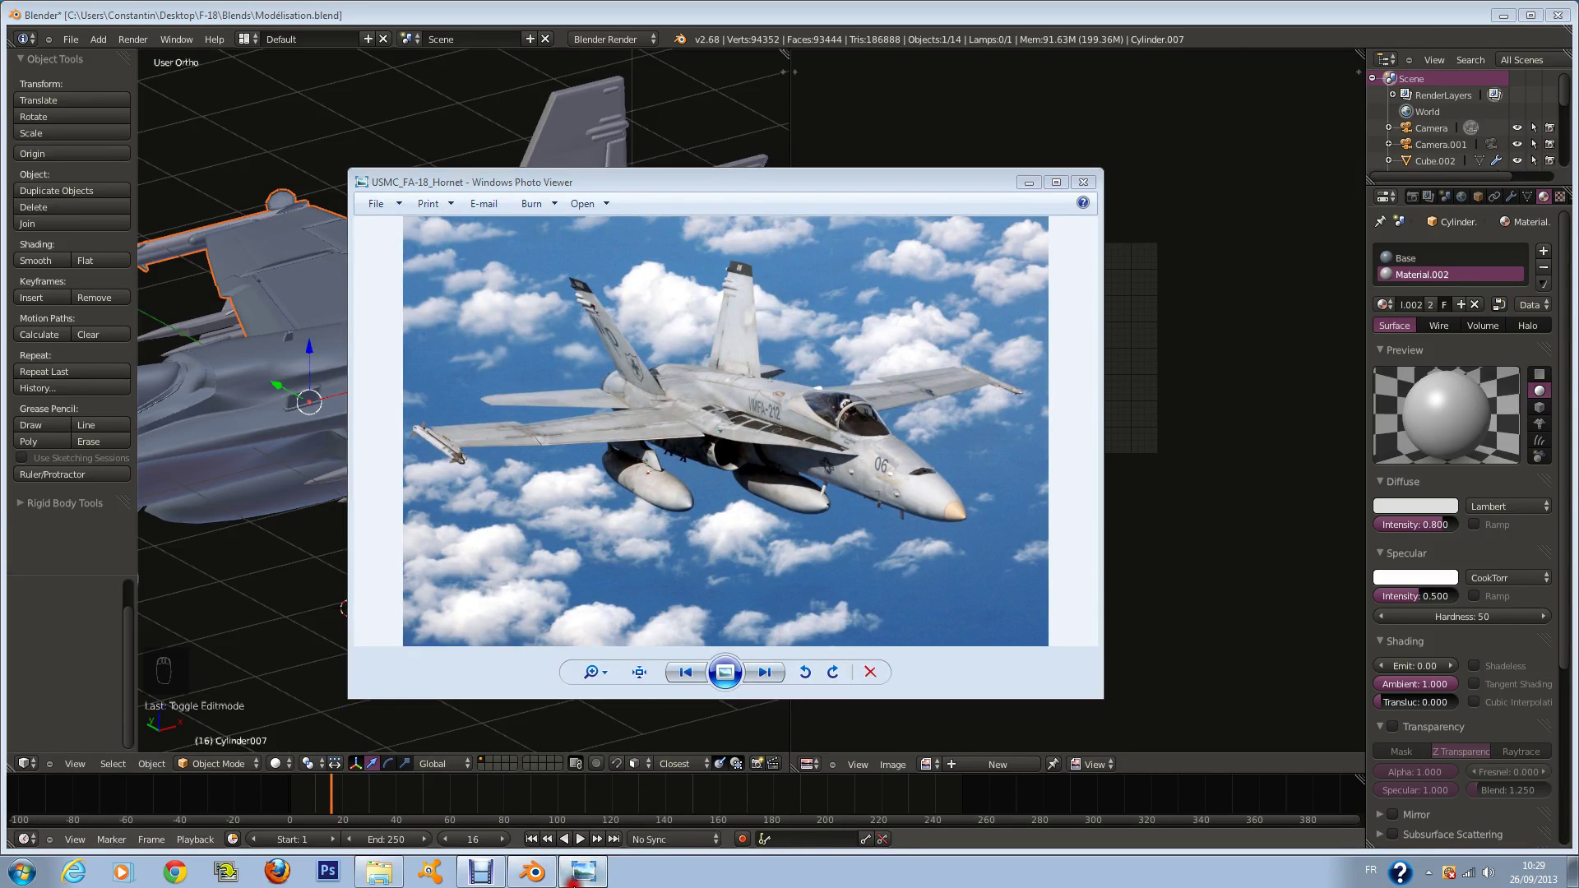
left_click(573, 882)
Step: In top view wireframe, select only the nose and front fins of the lower wingtip's missile, leaving out the launch rail
key("KP_7")
key("Tab")
scroll(576, 590, "down", 3)
scroll(580, 589, "down", 6, "shift")
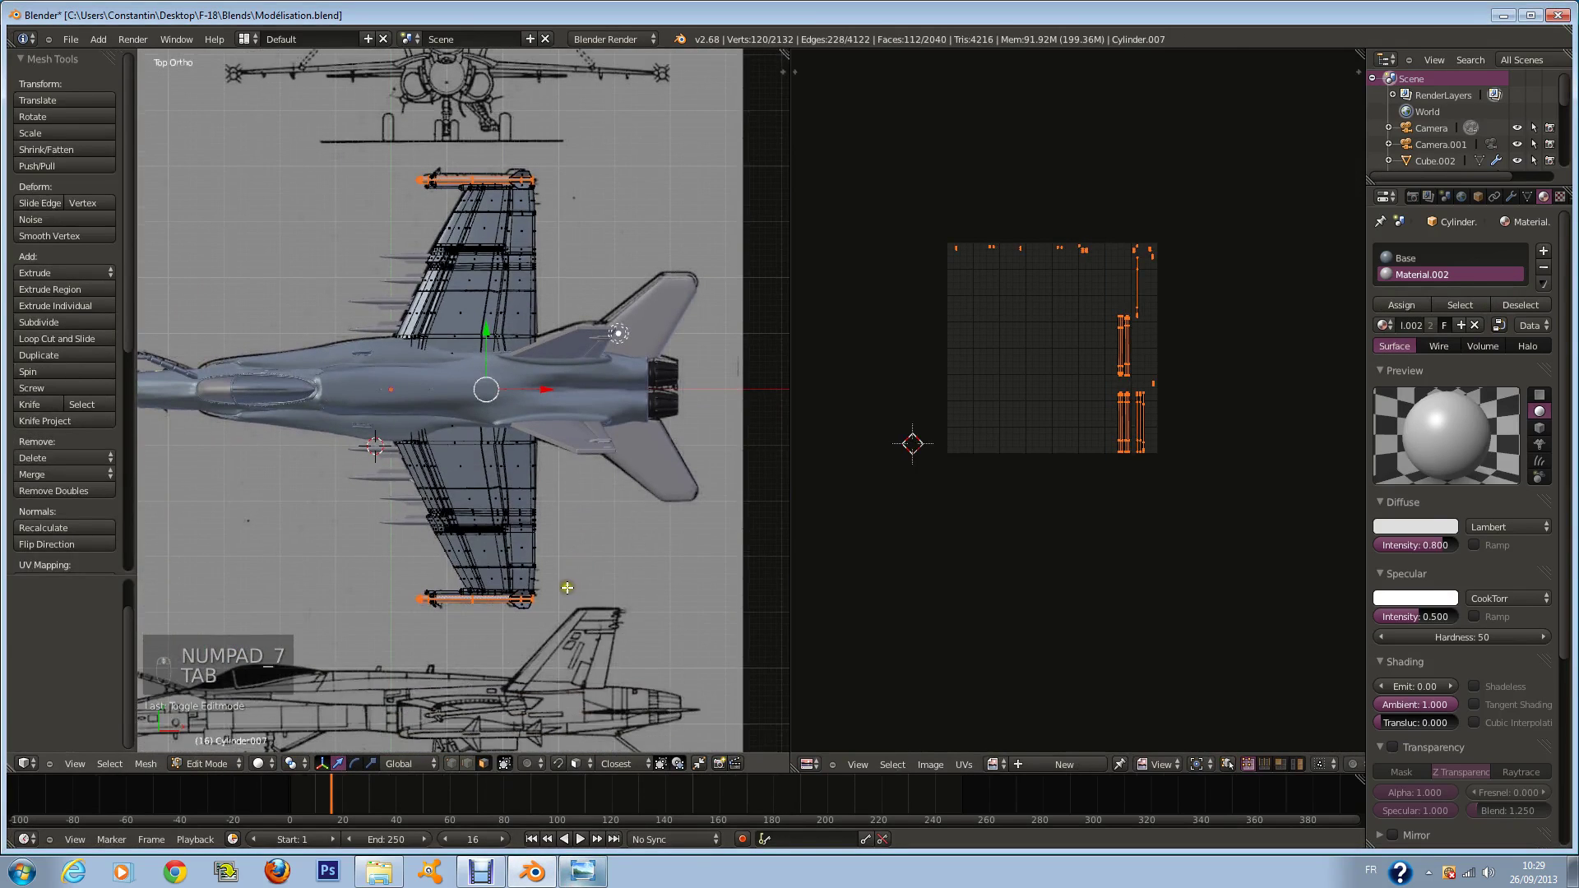
scroll(584, 581, "up", 5)
scroll(585, 582, "up", 4)
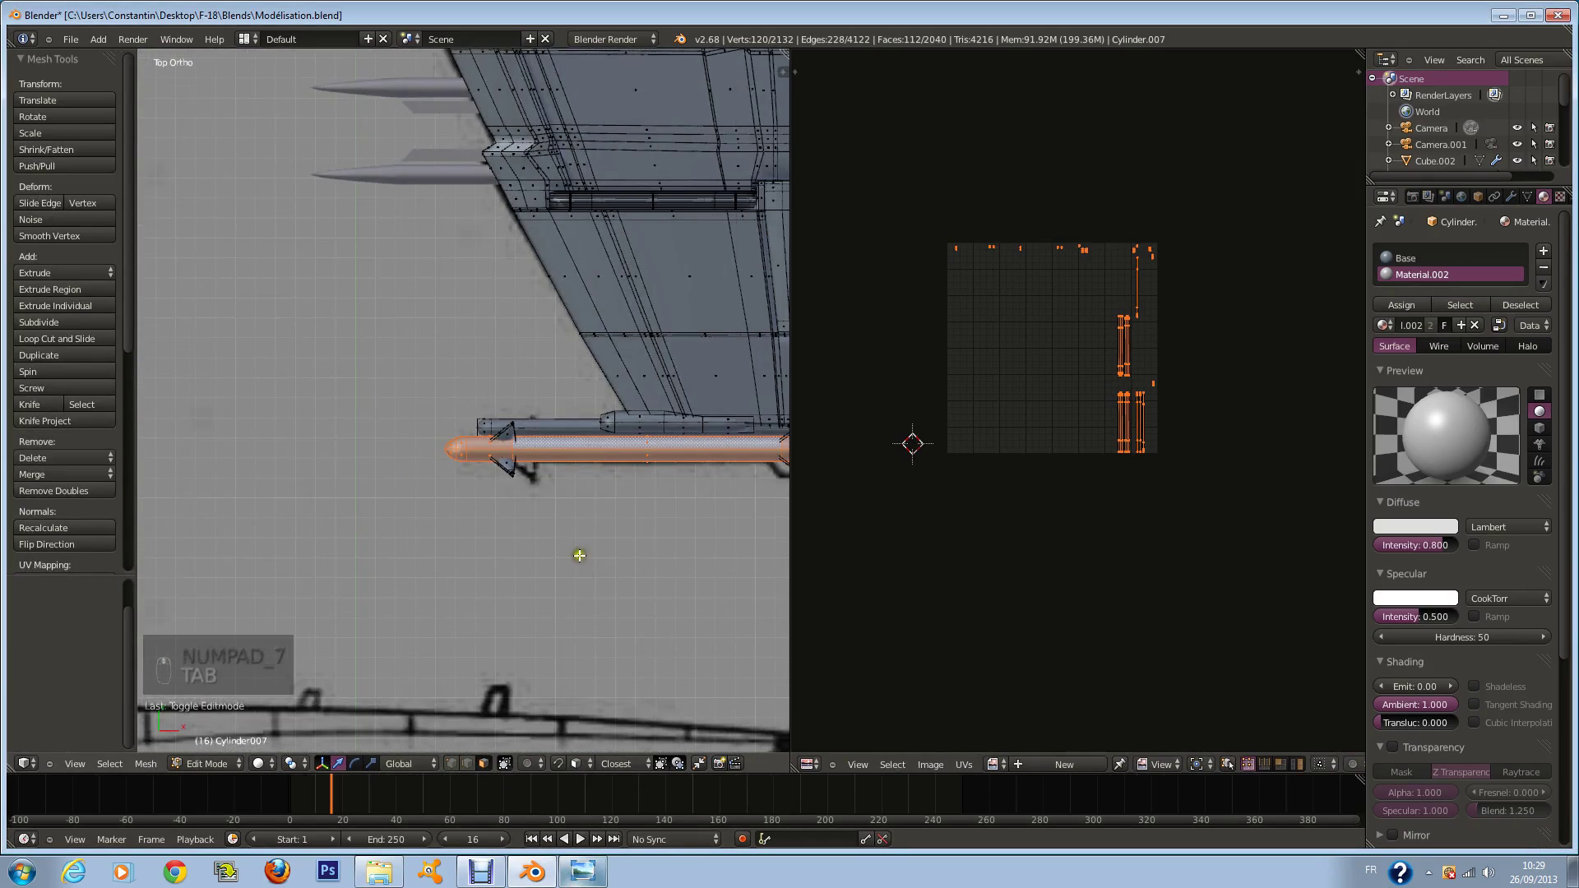
key("z")
key("a")
key("b")
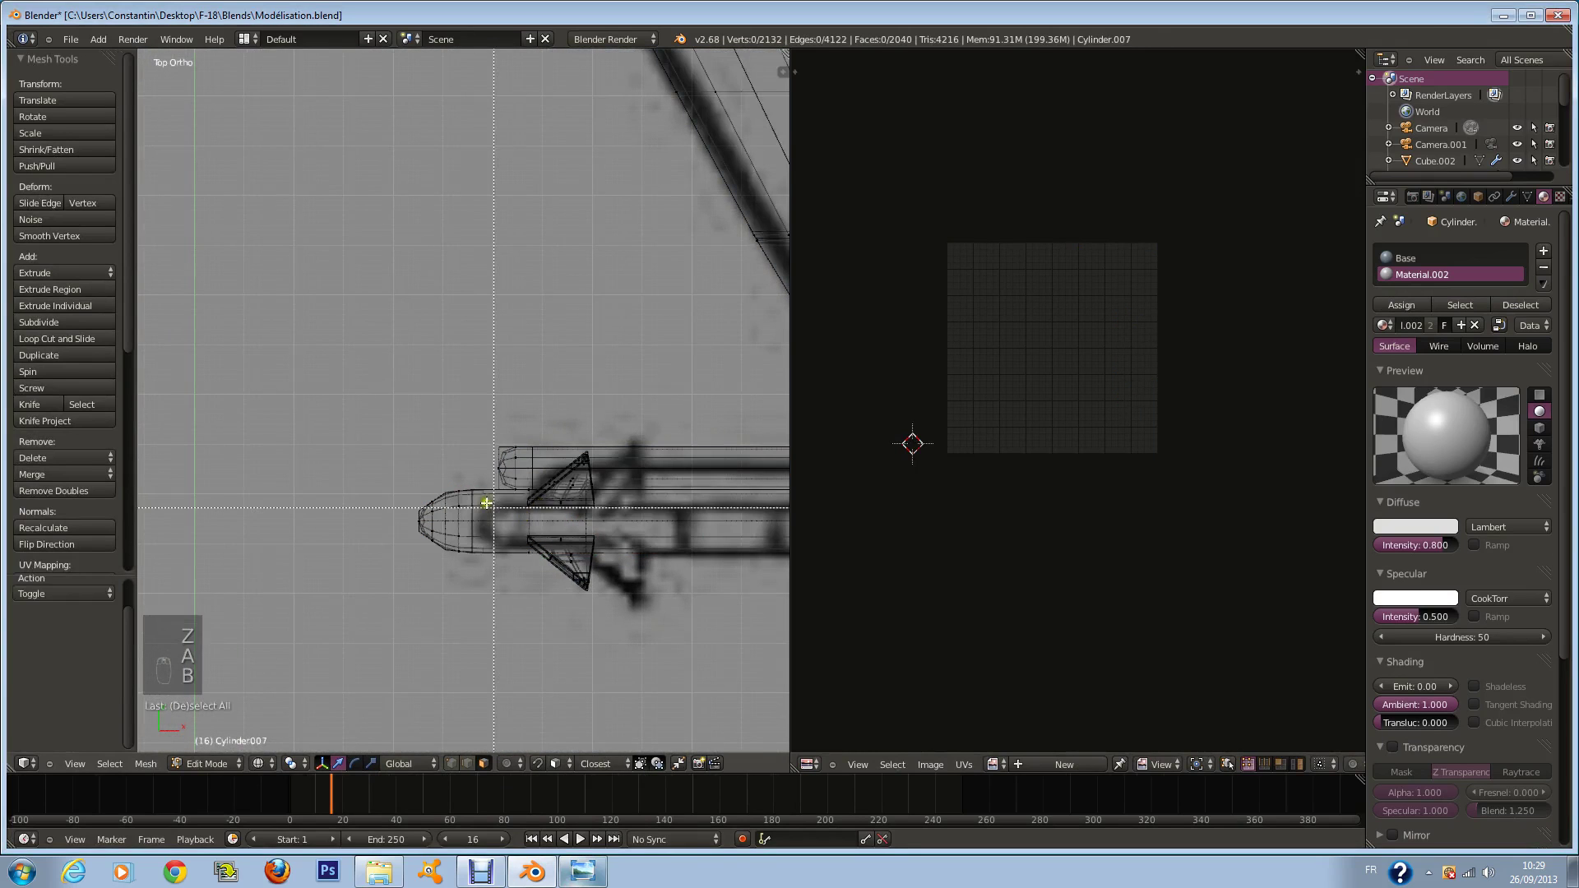
left_click_drag(319, 434, 610, 690)
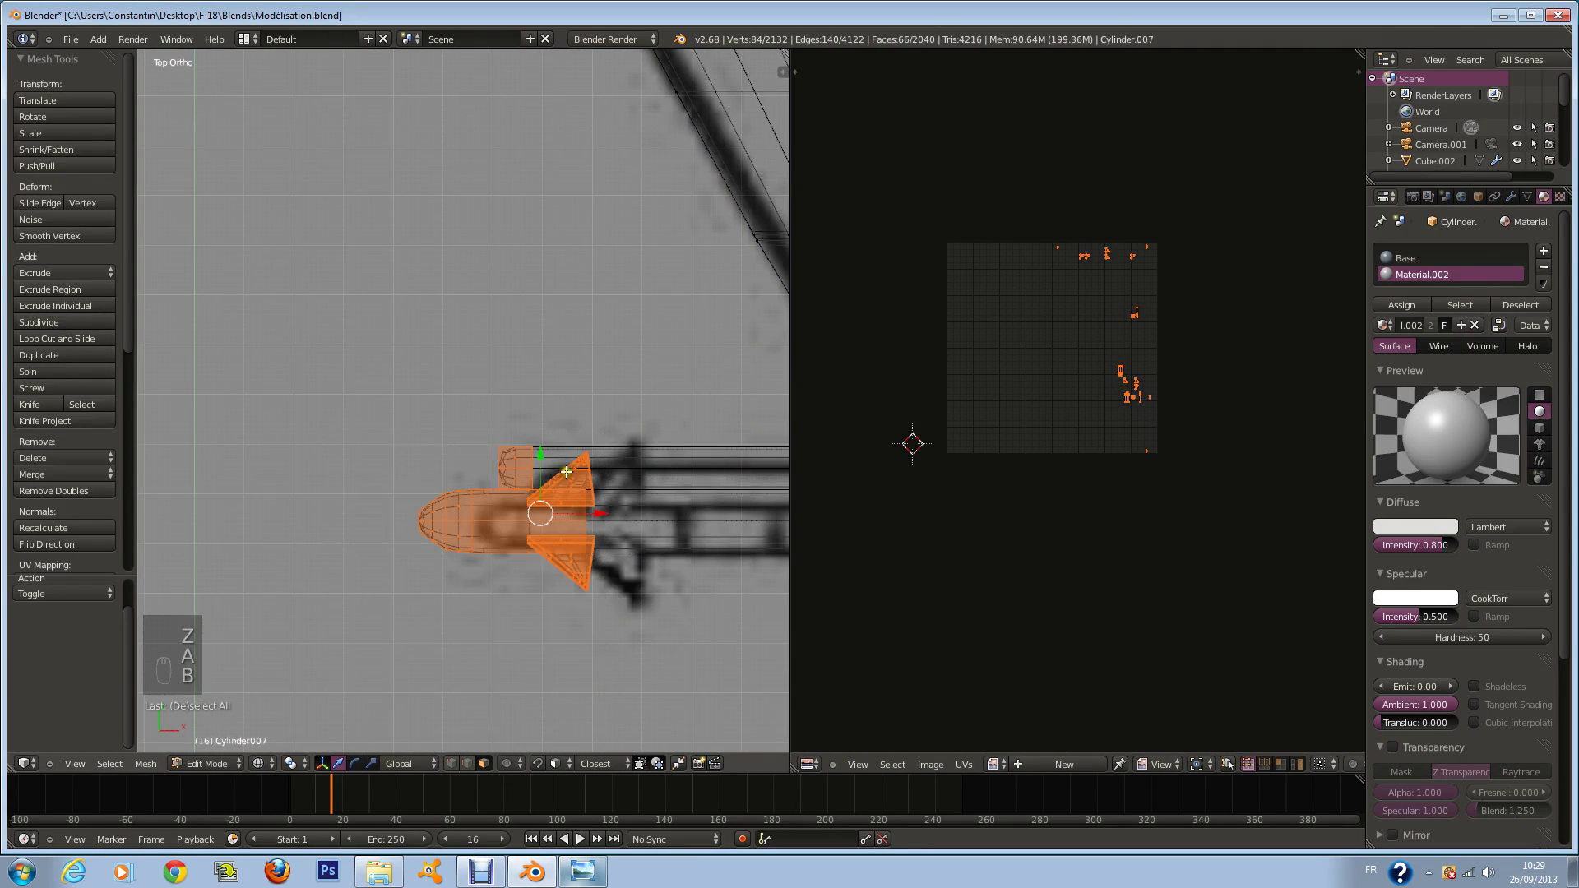
key("c")
middle_click(518, 388)
right_click(513, 403)
Step: Add the nose and front fins of the upper wingtip's missile to the selection without its rail, and restore solid shading
scroll(513, 403, "down", 4)
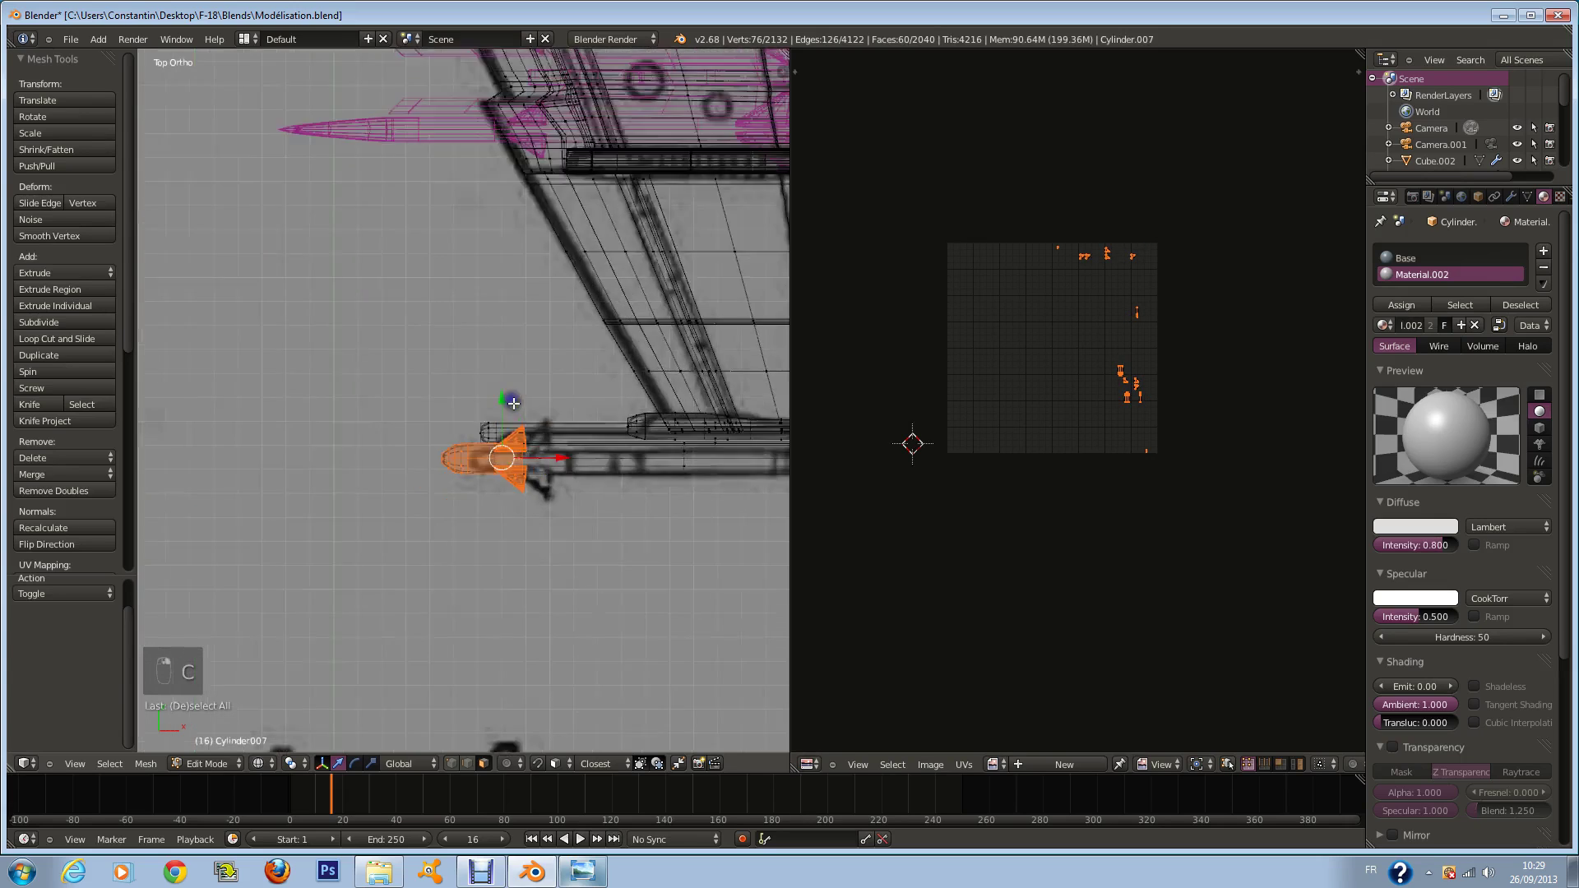
scroll(513, 403, "down", 7)
scroll(534, 383, "up", 5, "shift")
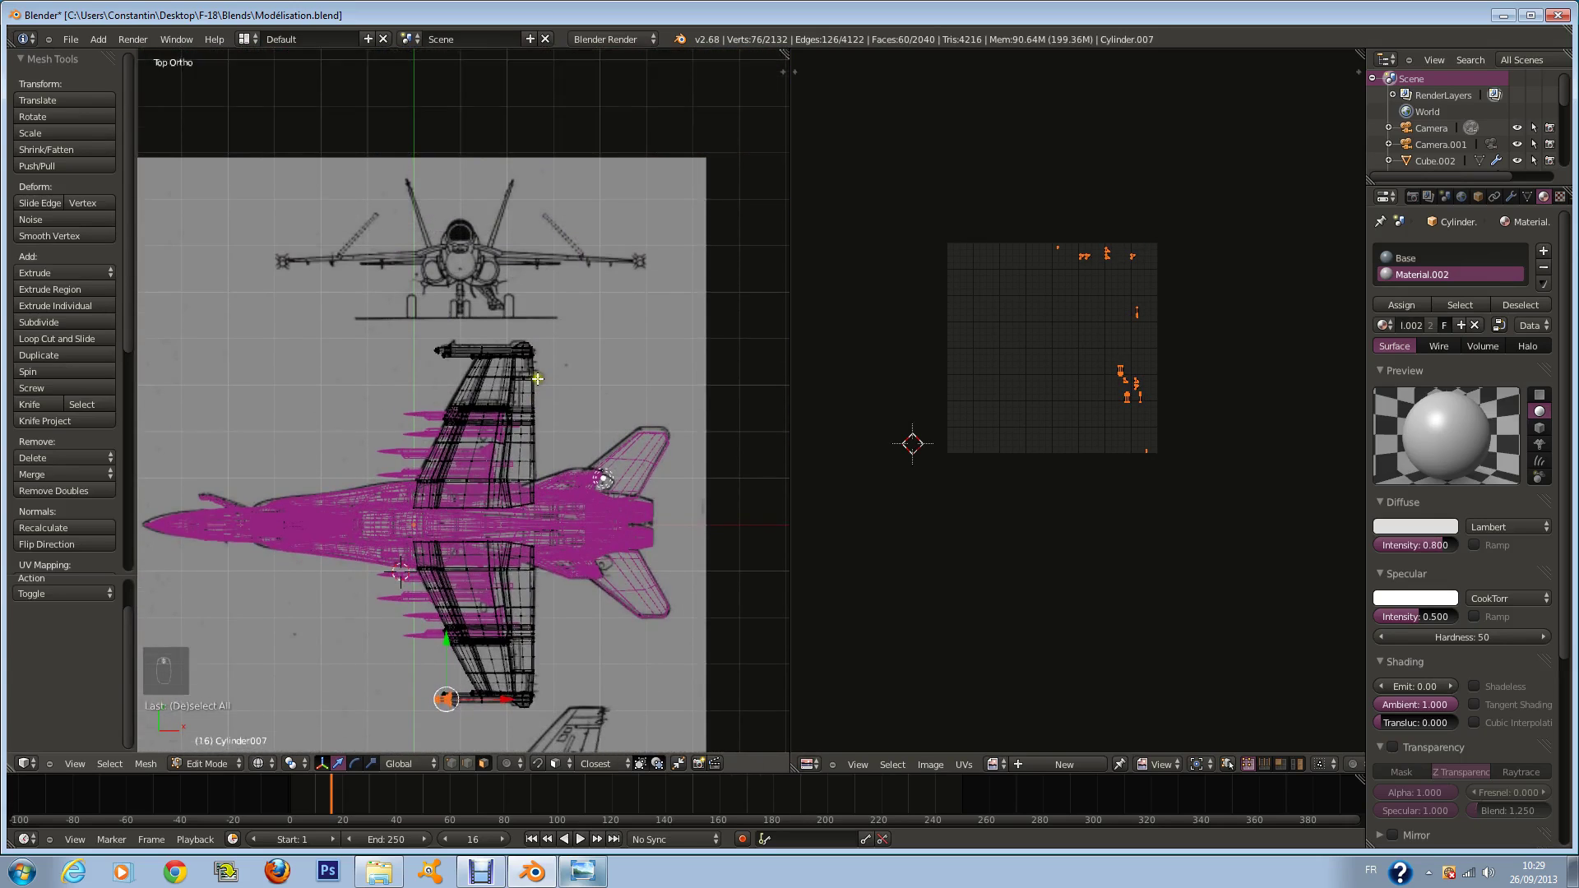
scroll(537, 379, "up", 6)
key("b")
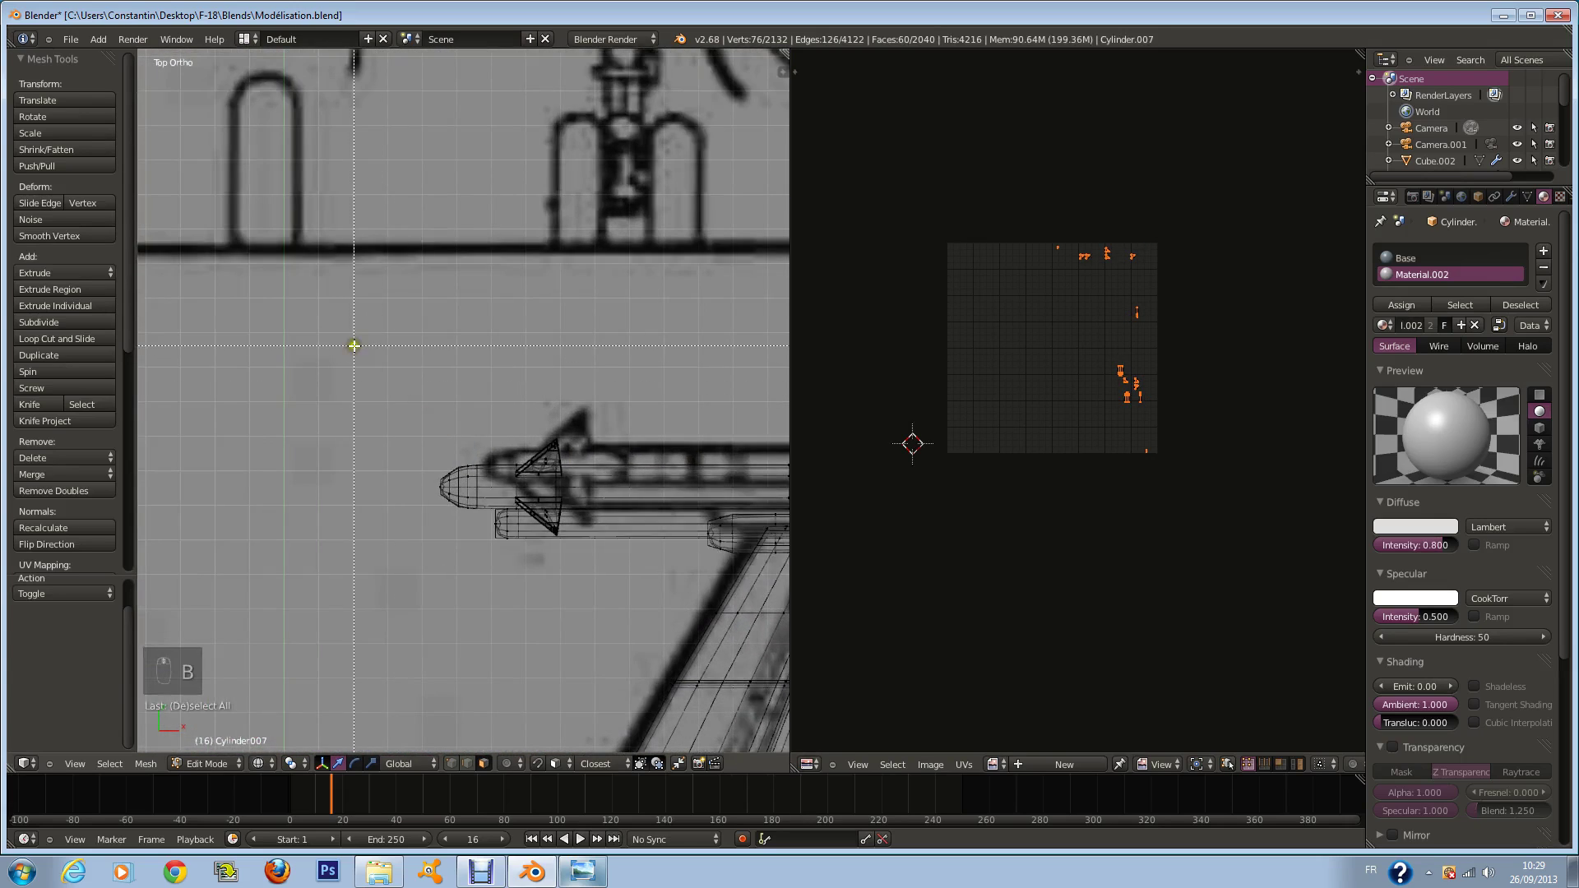
left_click_drag(354, 345, 564, 545)
scroll(564, 545, "up", 1)
key("c")
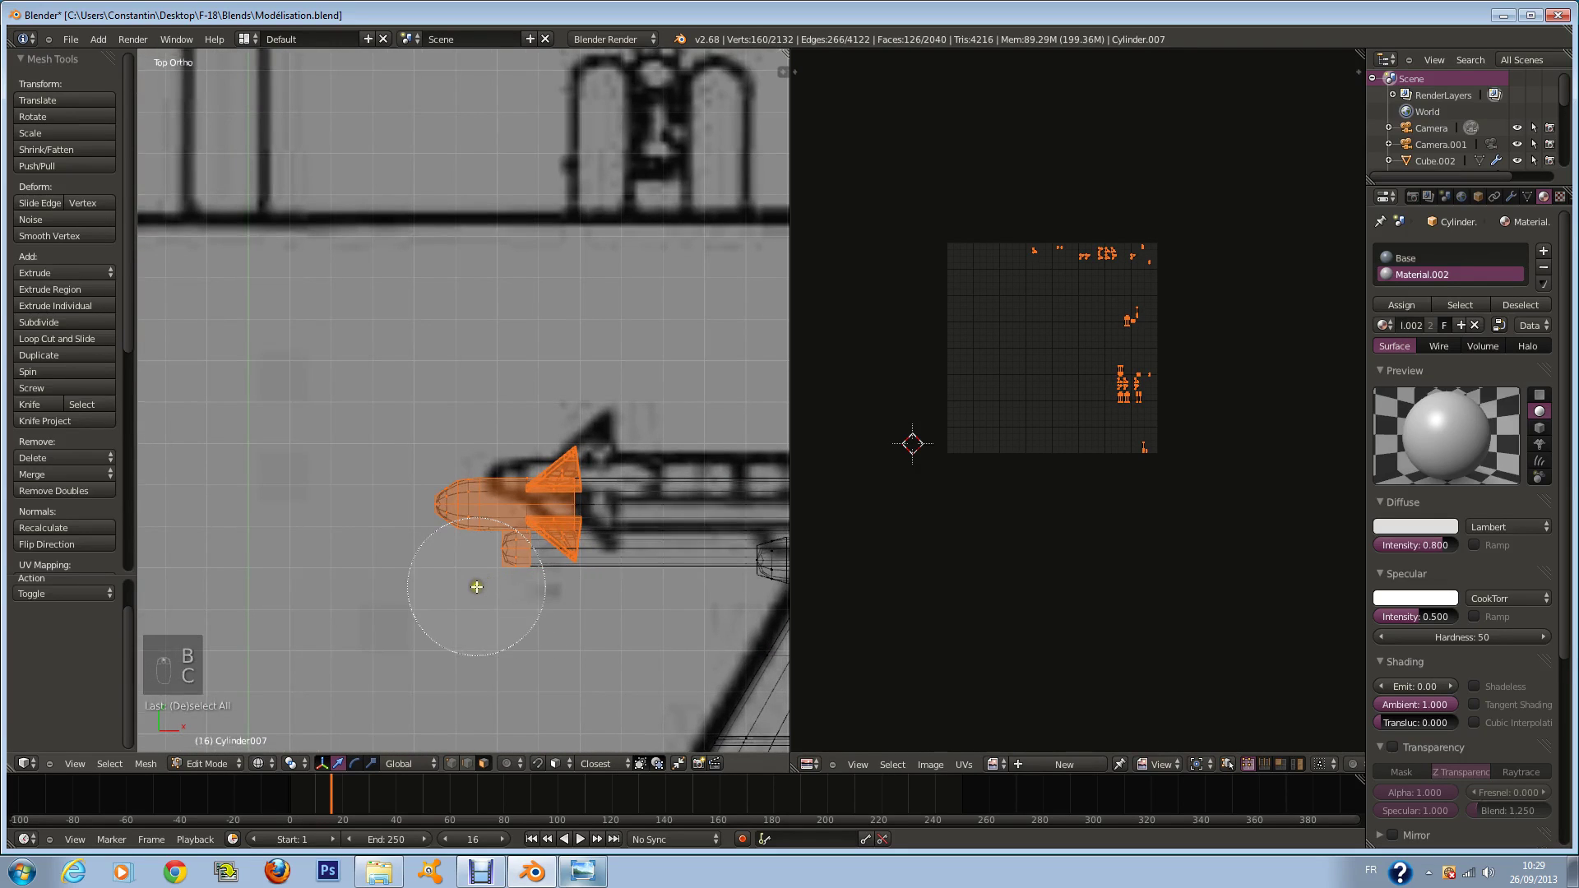
middle_click(485, 587)
key("c")
key("z")
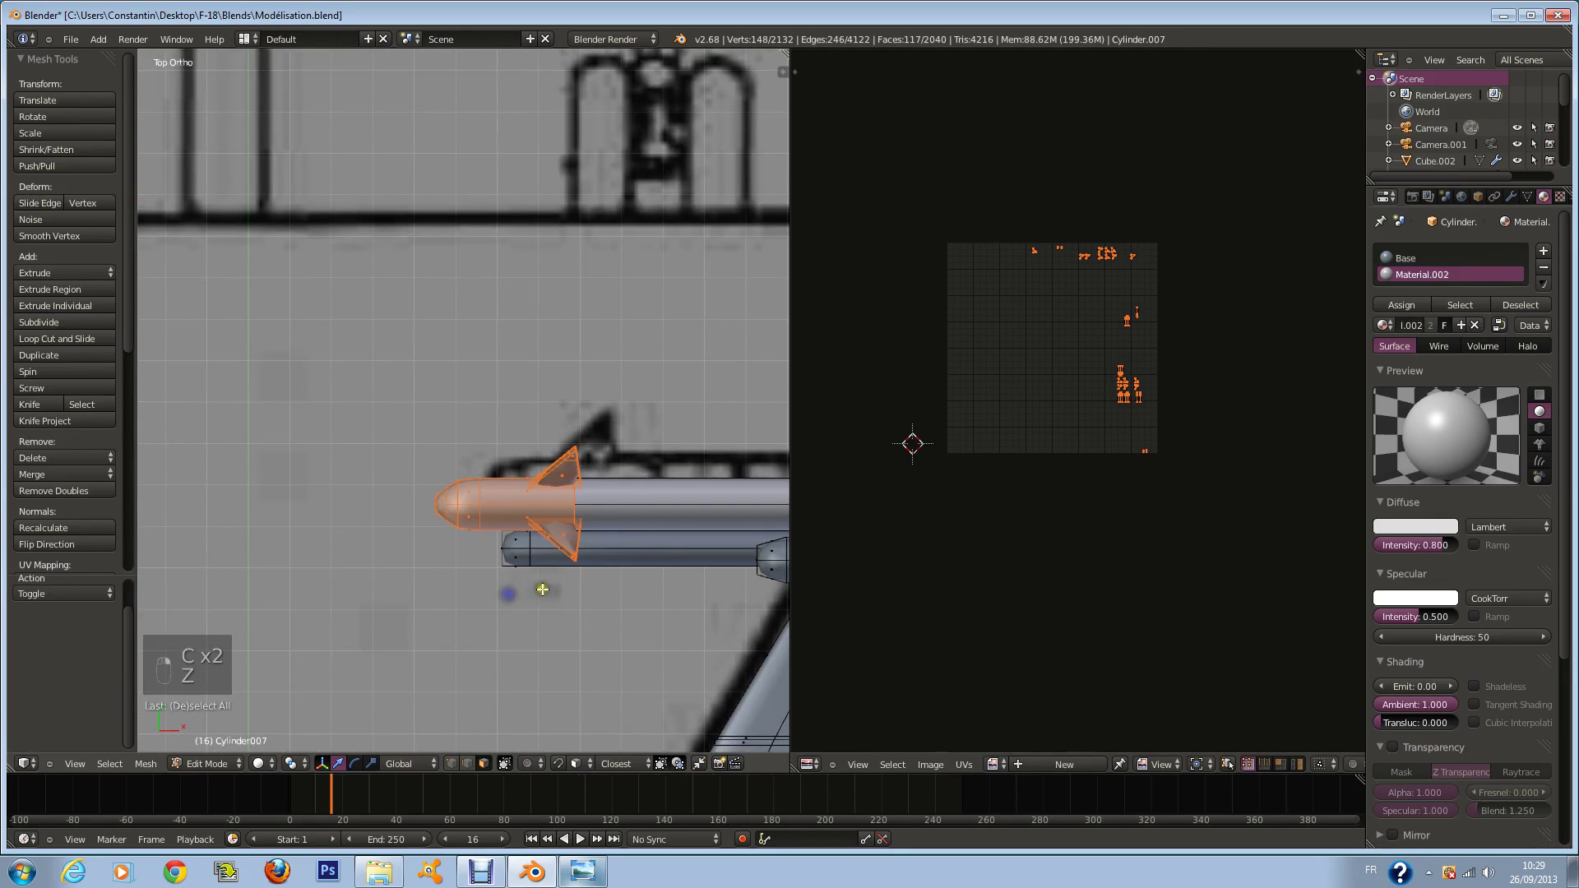
Step: Add a third material slot with the existing black Material.001, assign it to the selected missile tips and return to Object Mode
left_click(1439, 258)
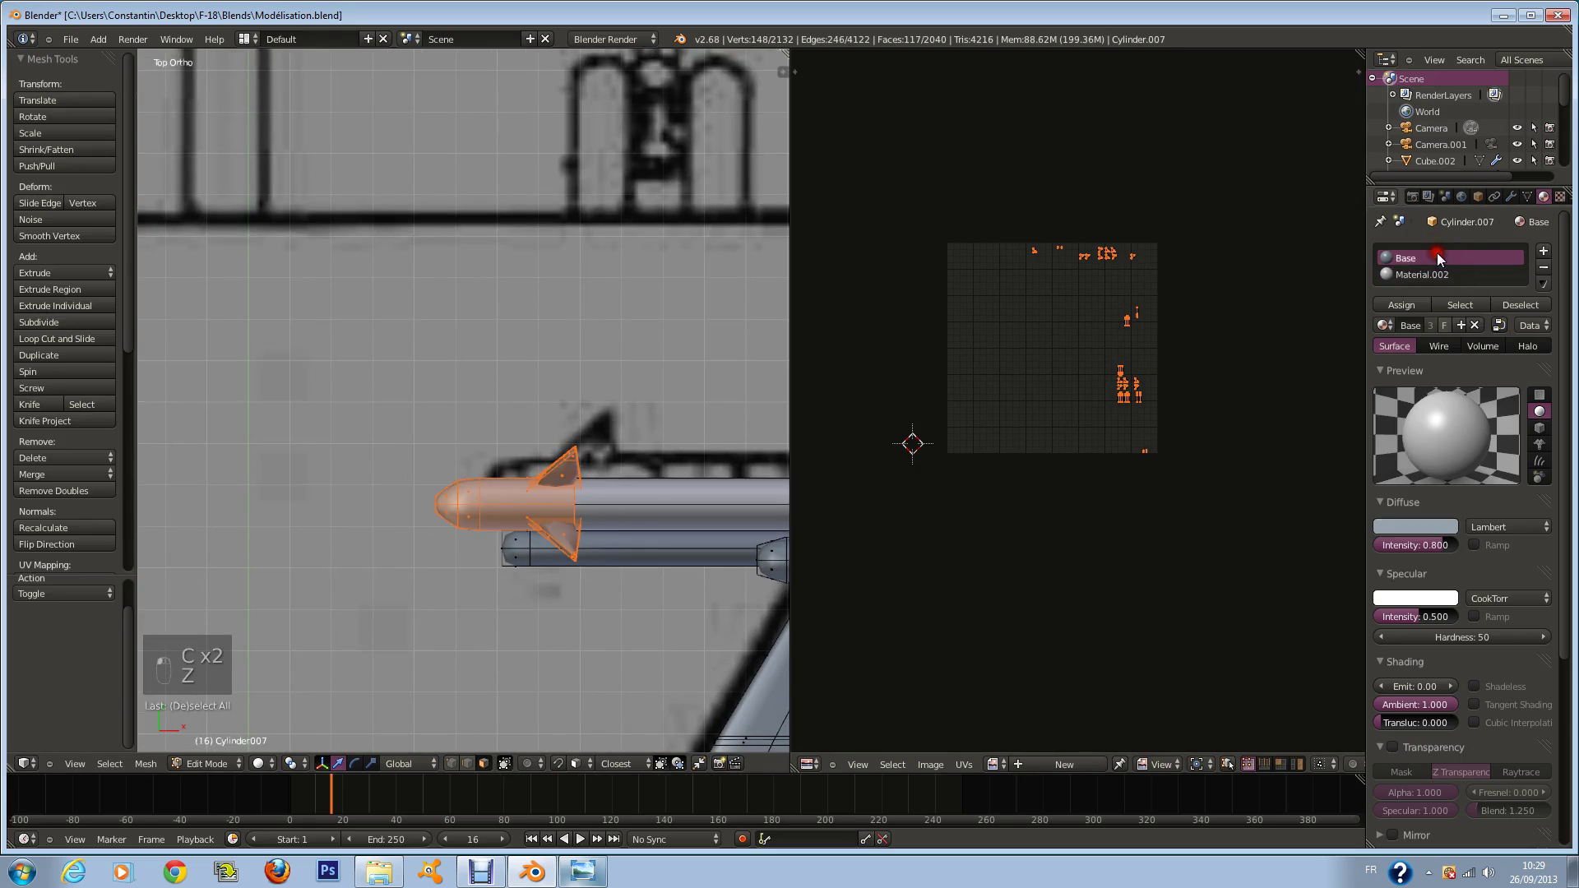
left_click(1544, 251)
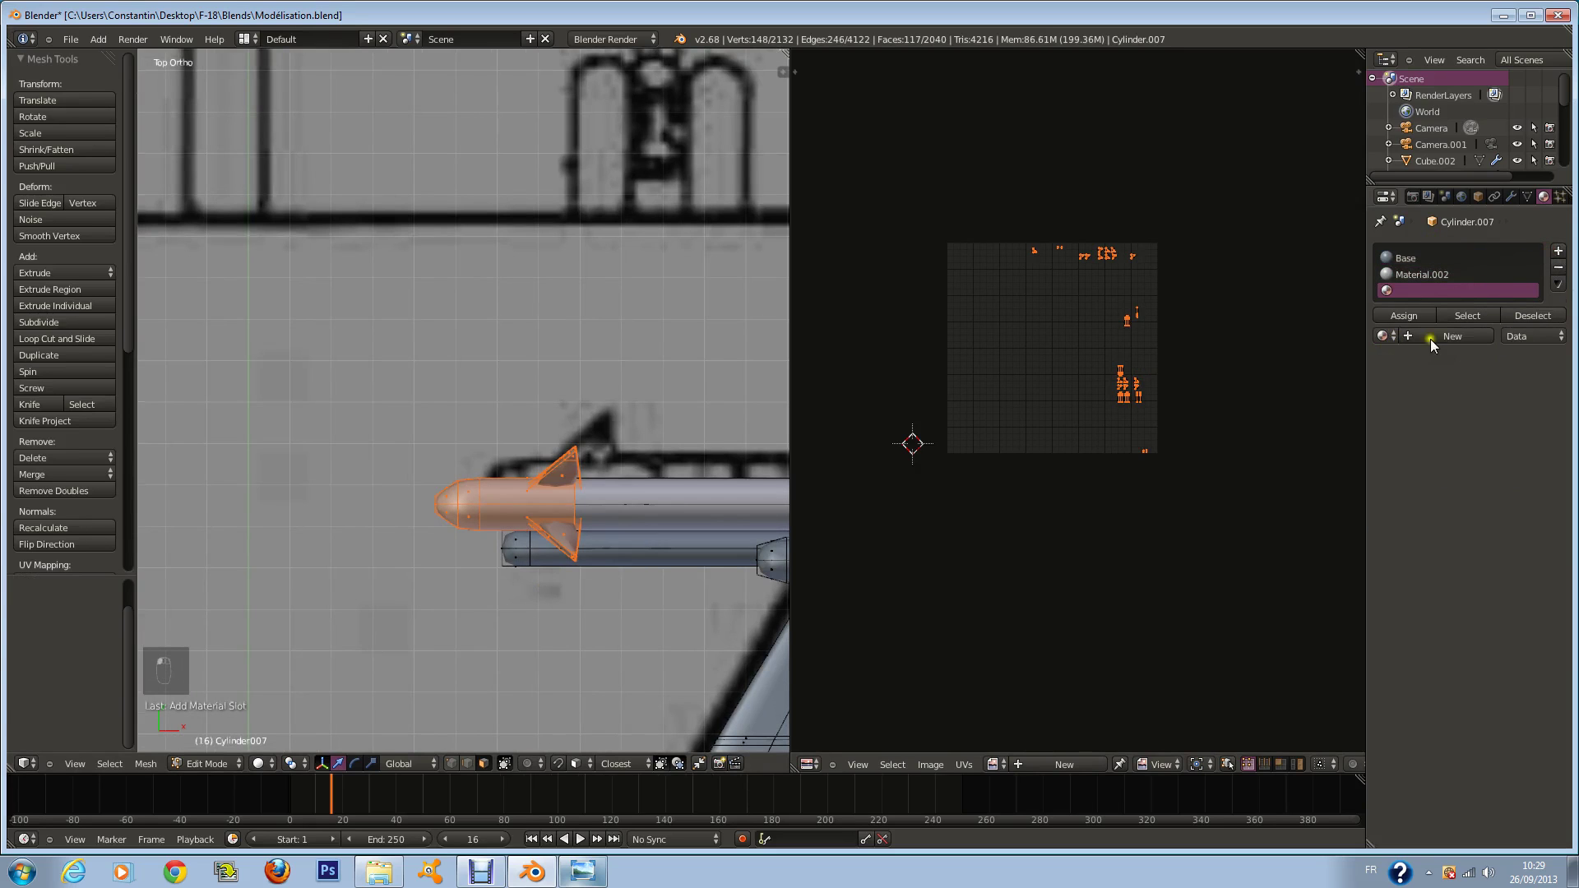
left_click(1385, 335)
left_click(1410, 398)
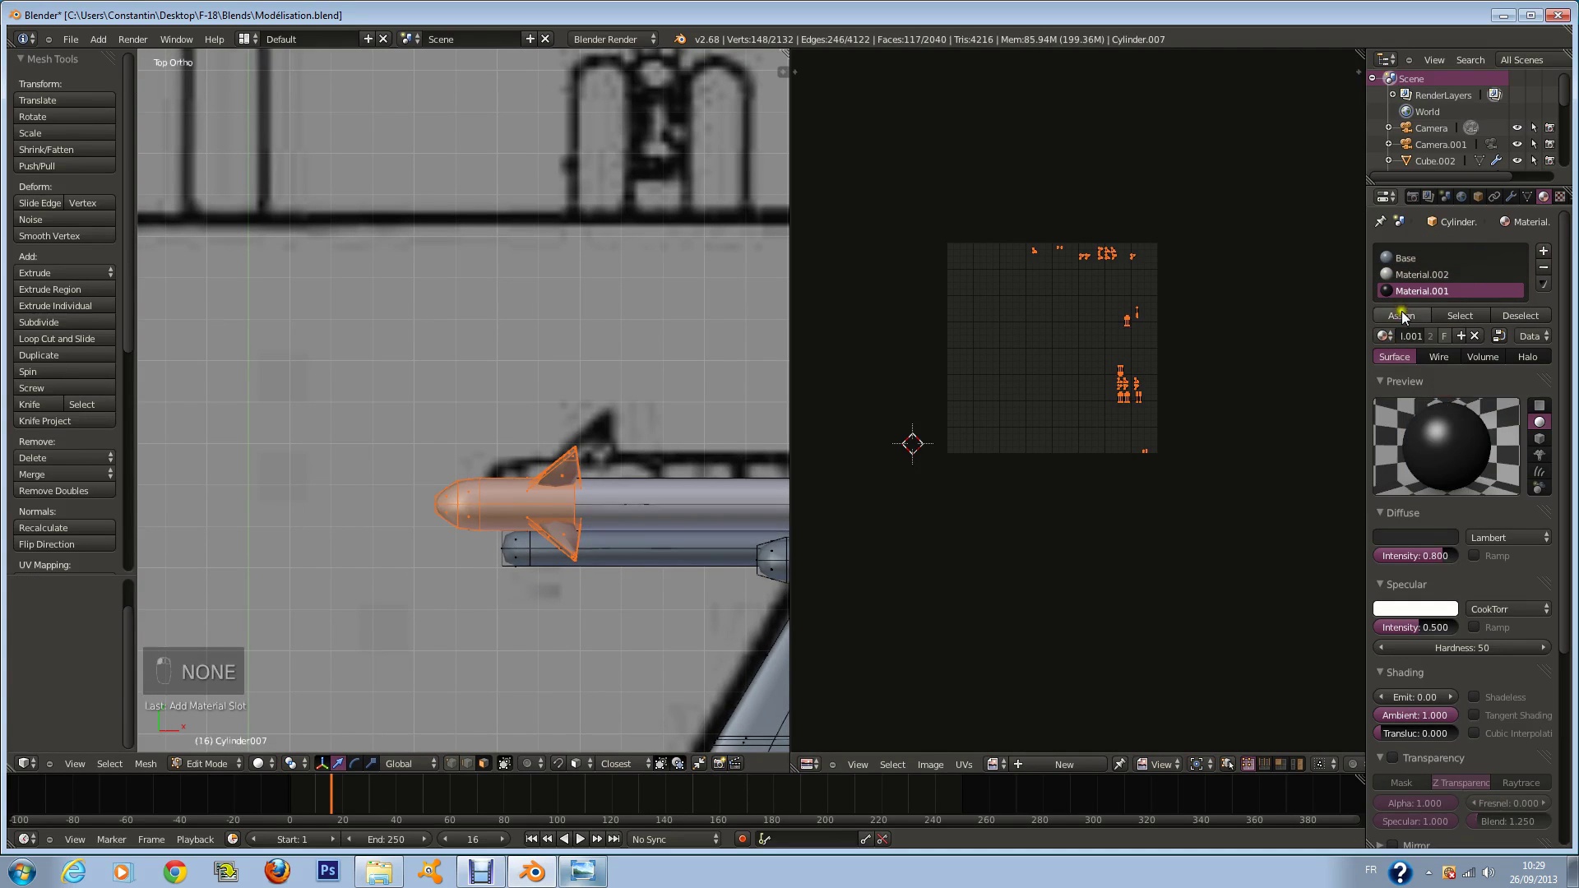
left_click(1402, 316)
scroll(630, 474, "down", 7)
key("Tab")
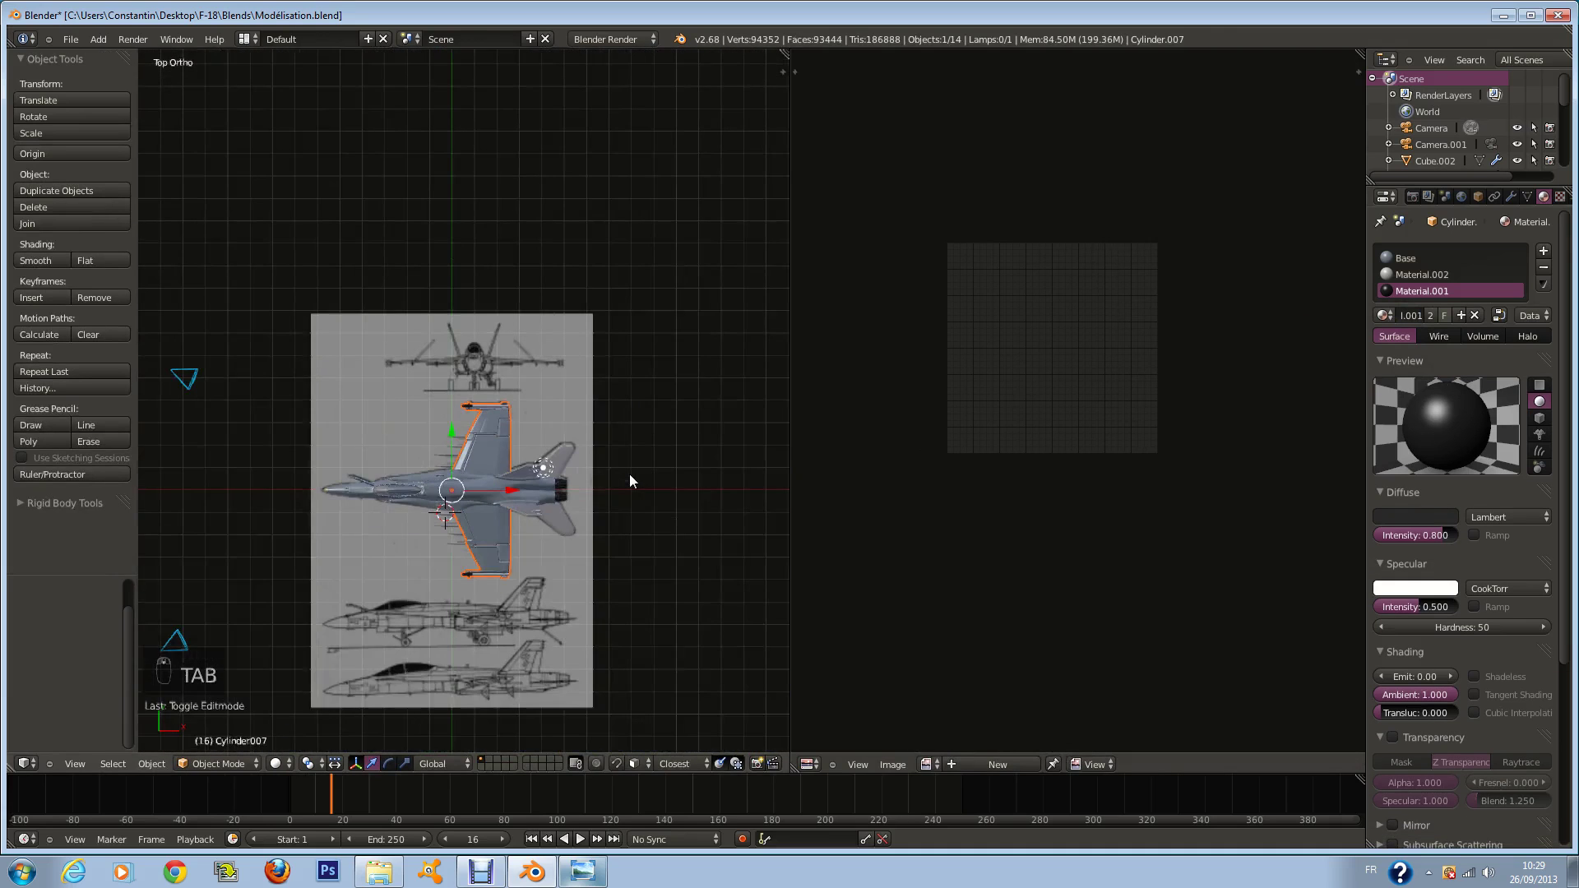
Step: Add edge loops at the borders of the lower wingtip missile's rear fins with Loop Cut and Slide
key("Tab")
scroll(630, 475, "up", 10)
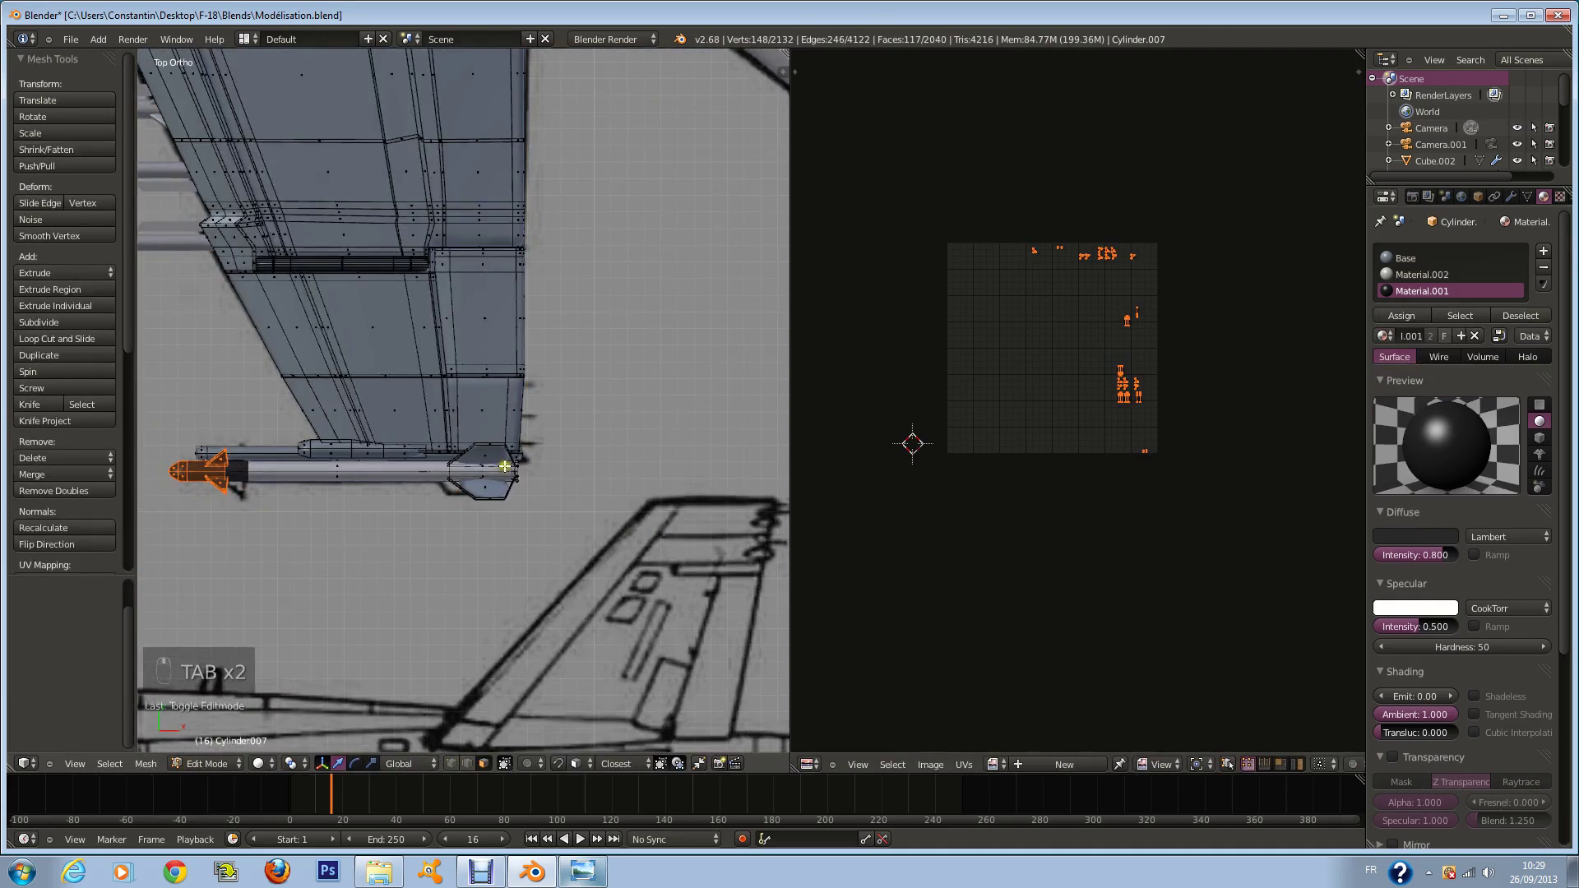
scroll(504, 466, "up", 3)
key("ctrl+r")
left_click(550, 496)
key("a")
key("ctrl+r")
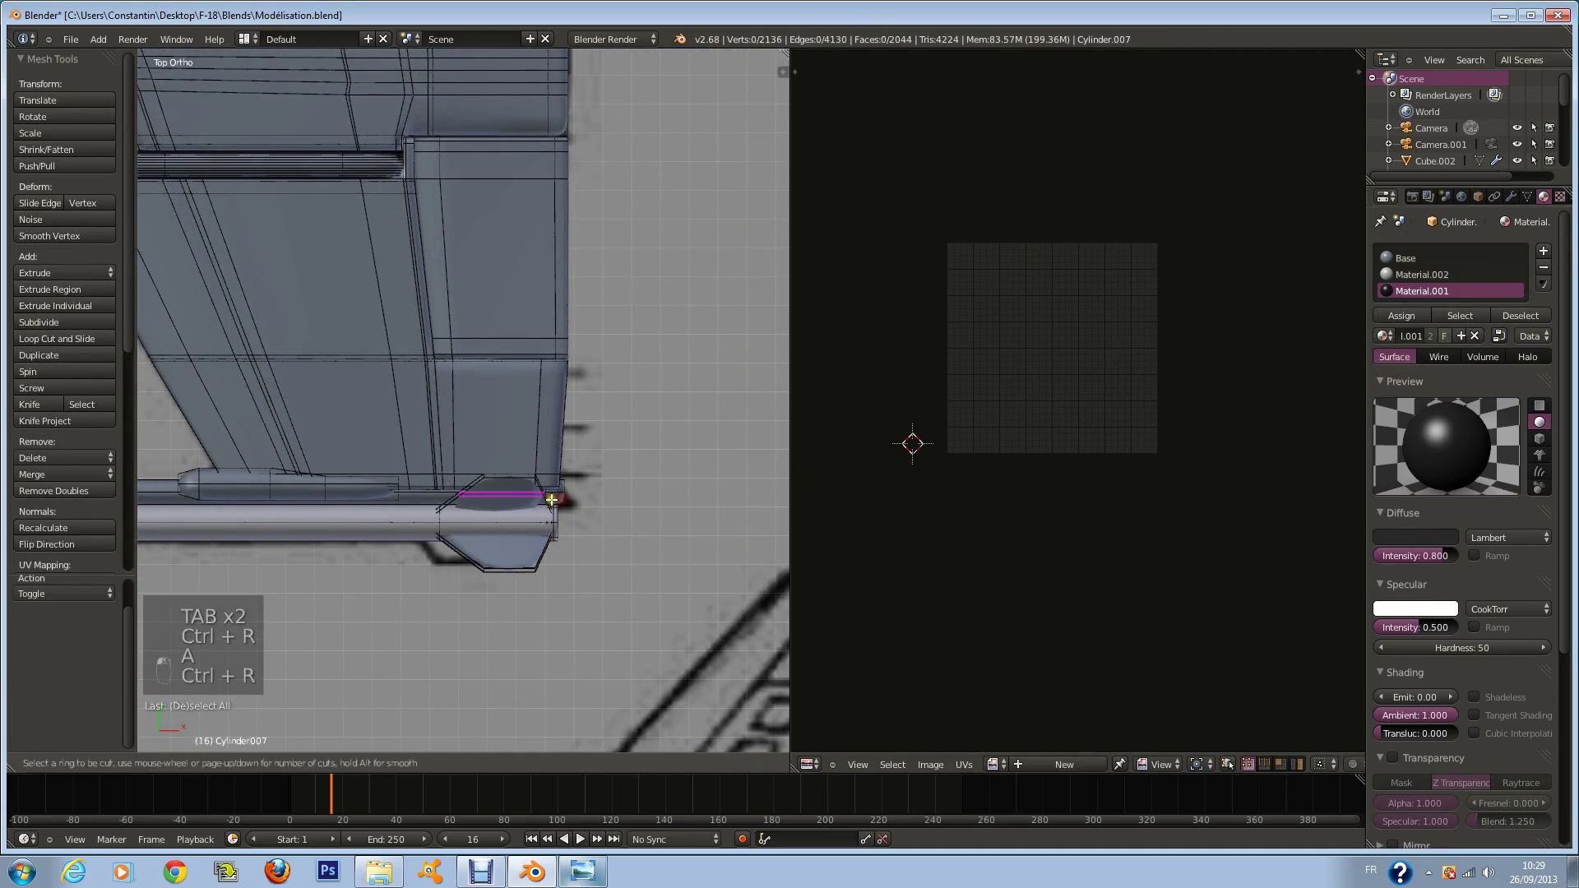
middle_click_drag(585, 606, 564, 165)
key("ctrl+r")
left_click(575, 318)
left_click(578, 233)
key("ctrl+r")
left_click(582, 387)
key("ctrl+r")
left_click(587, 121)
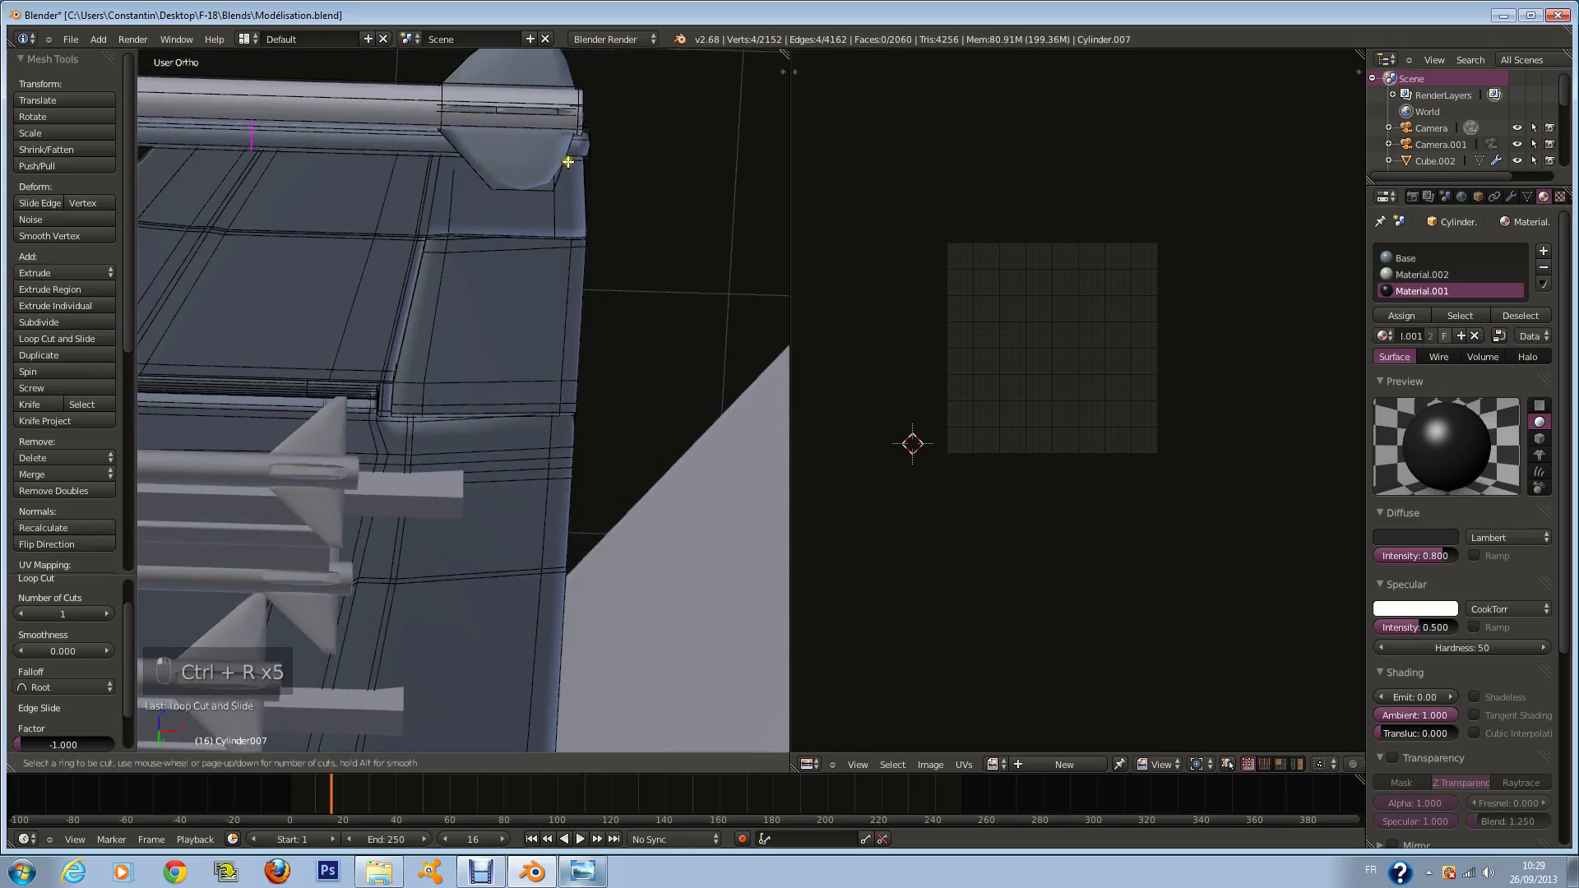
left_click(568, 162)
Step: Cut one more edge loop into the rear fins of the same wingtip missile, slid fully to the border
middle_click_drag(564, 264, 456, 407)
key("Tab")
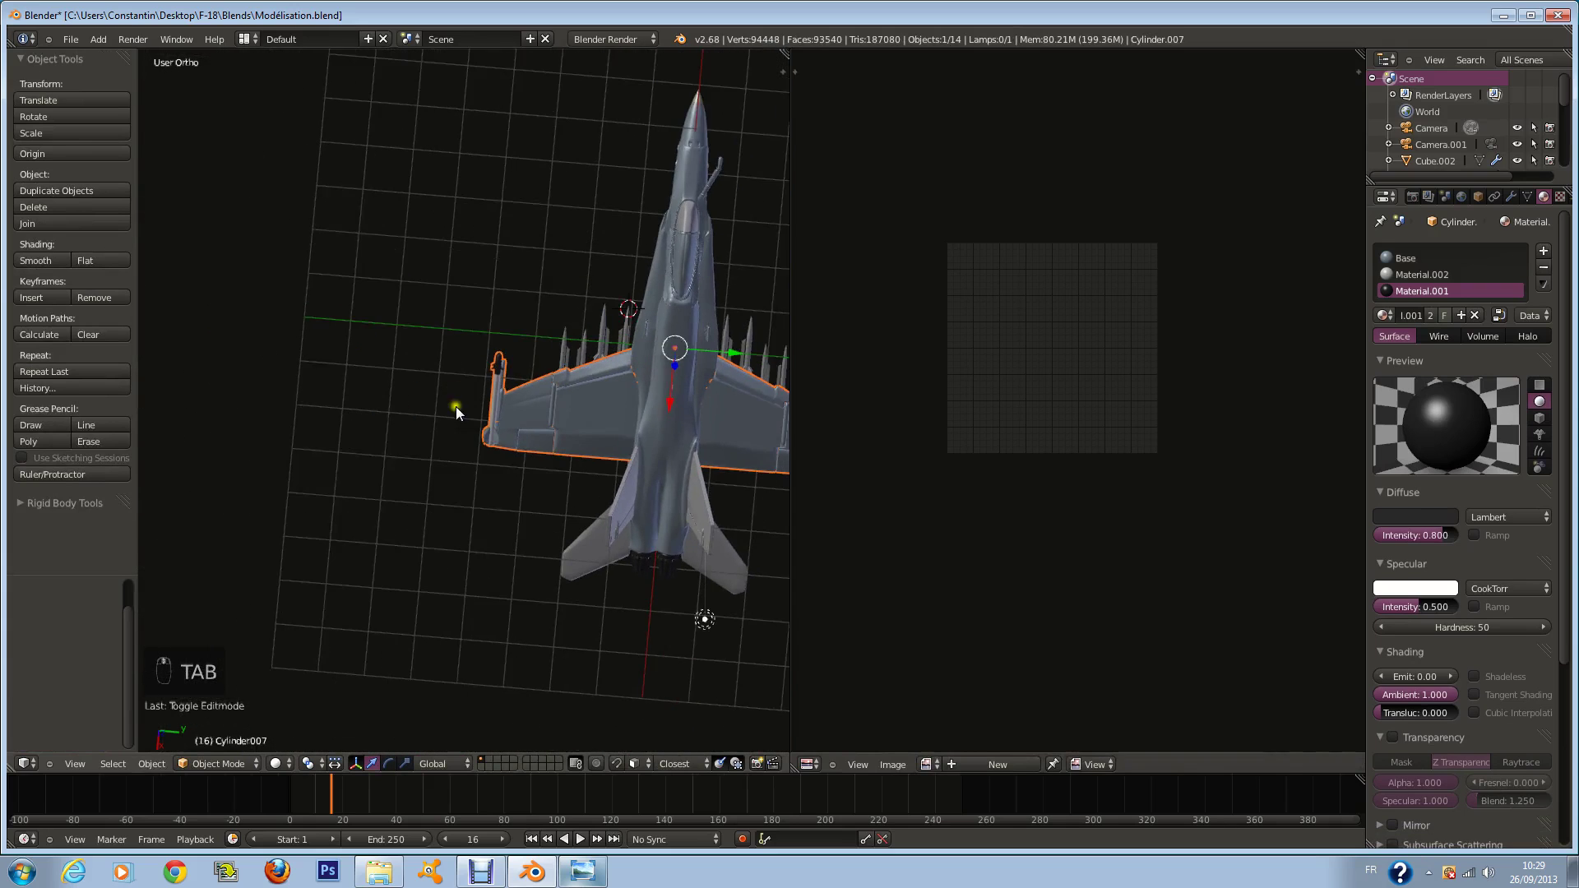
scroll(510, 428, "up", 8)
key("Tab")
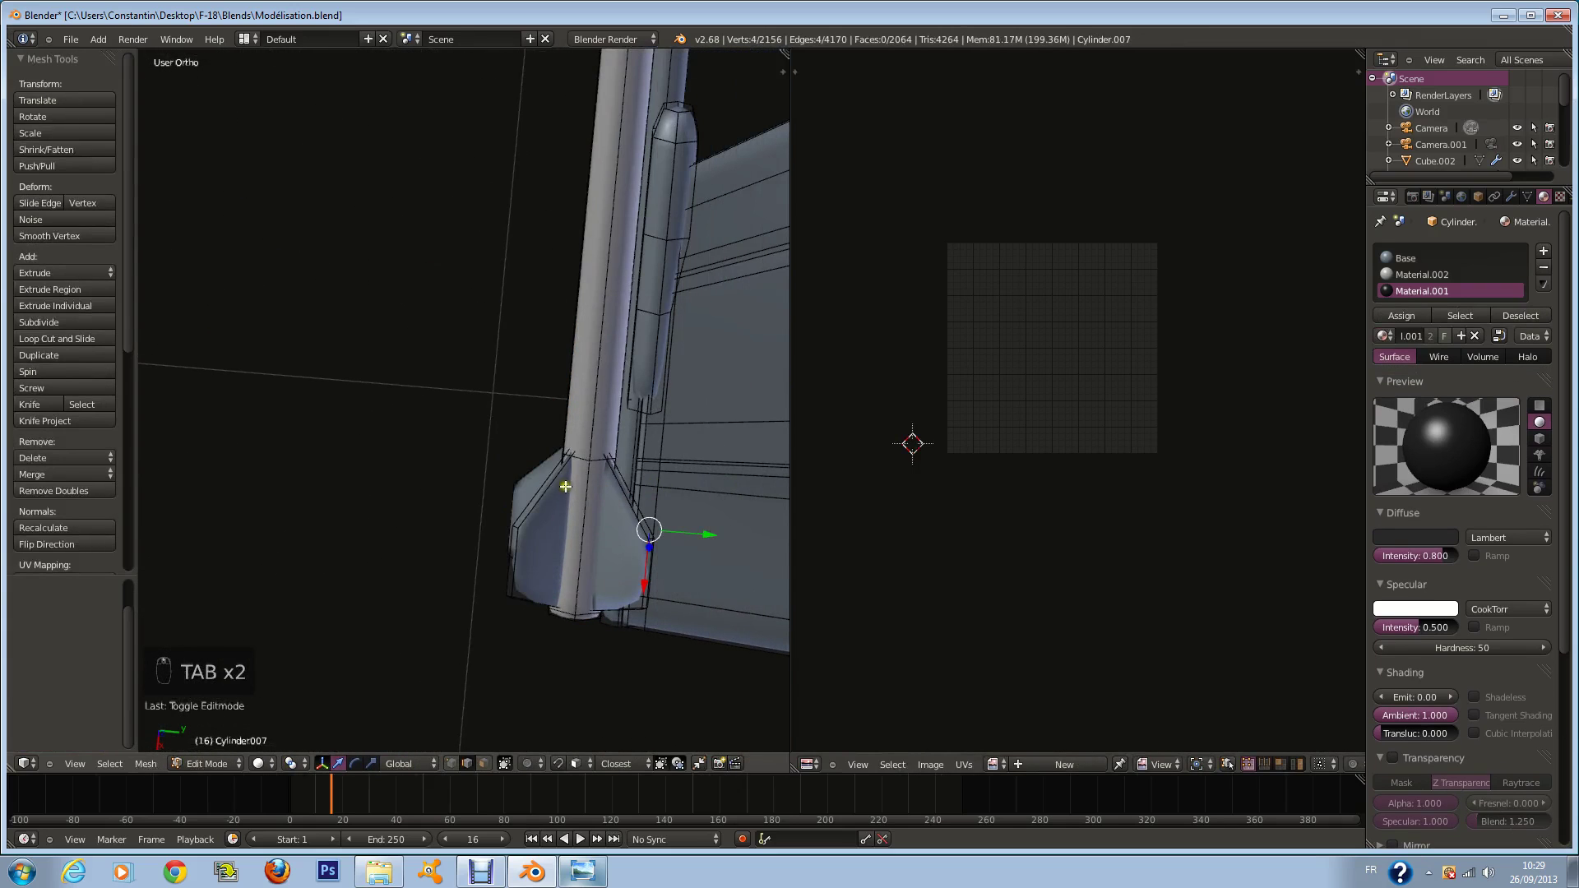
key("ctrl+r")
left_click(581, 472)
left_click(694, 603)
middle_click_drag(695, 603, 716, 371)
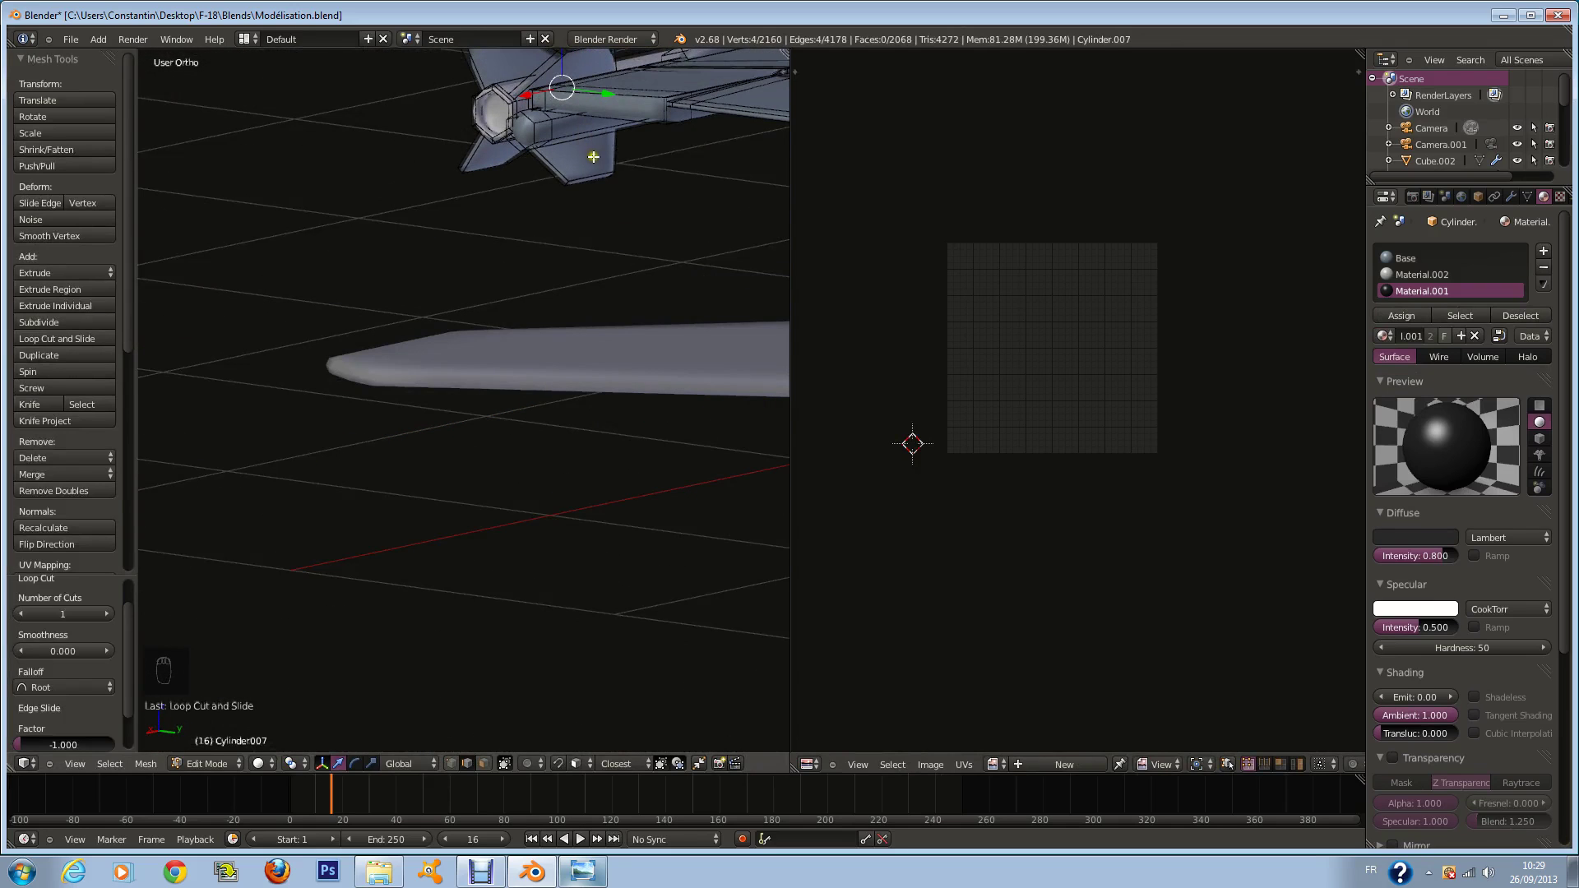
Step: Cut one more edge loop into the remaining rear fin of the lower wingtip missile
key("l")
middle_click_drag(593, 156, 623, 233)
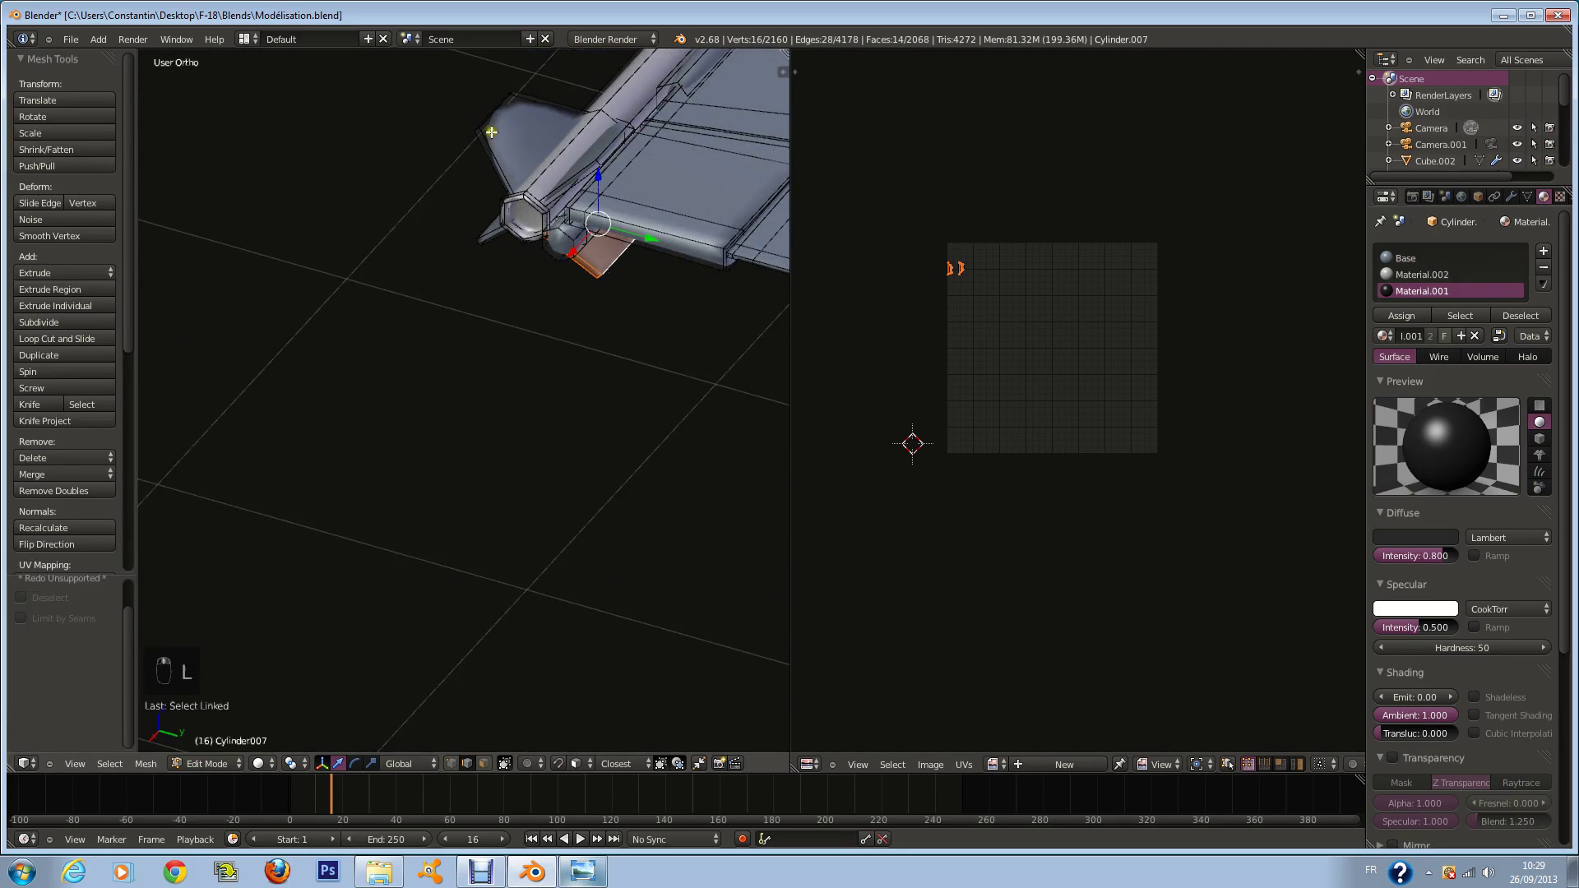
middle_click_drag(491, 131, 518, 196)
key("ctrl+r")
left_click(519, 197)
Step: Select all the linked rear fins of this wingtip missile and assign the black Material.001 to them
key("l")
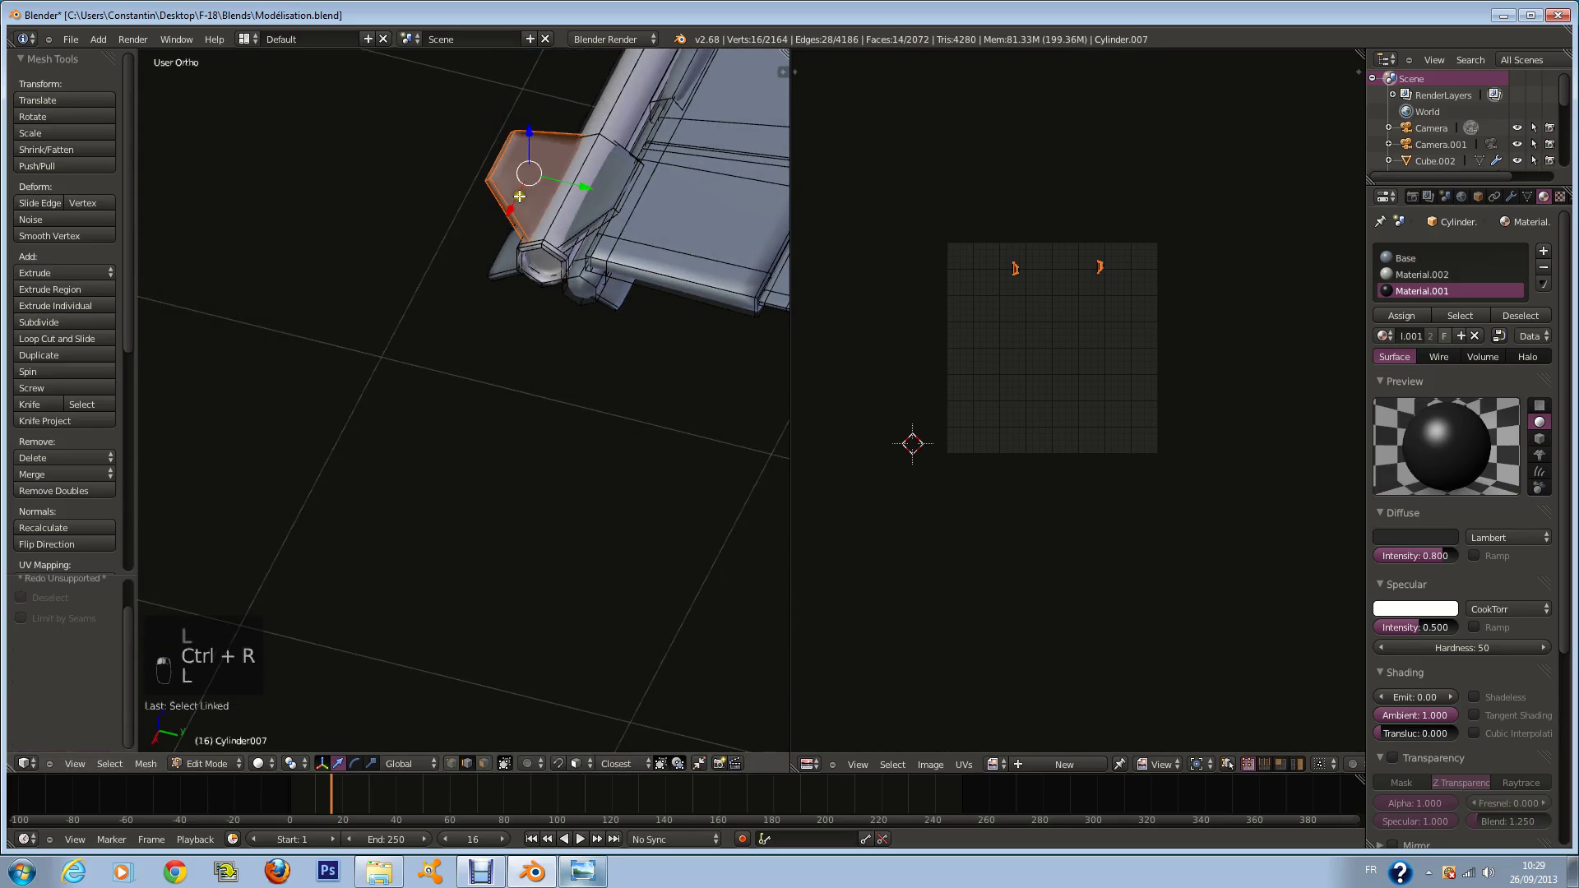
key("l")
key("l")
key("l")
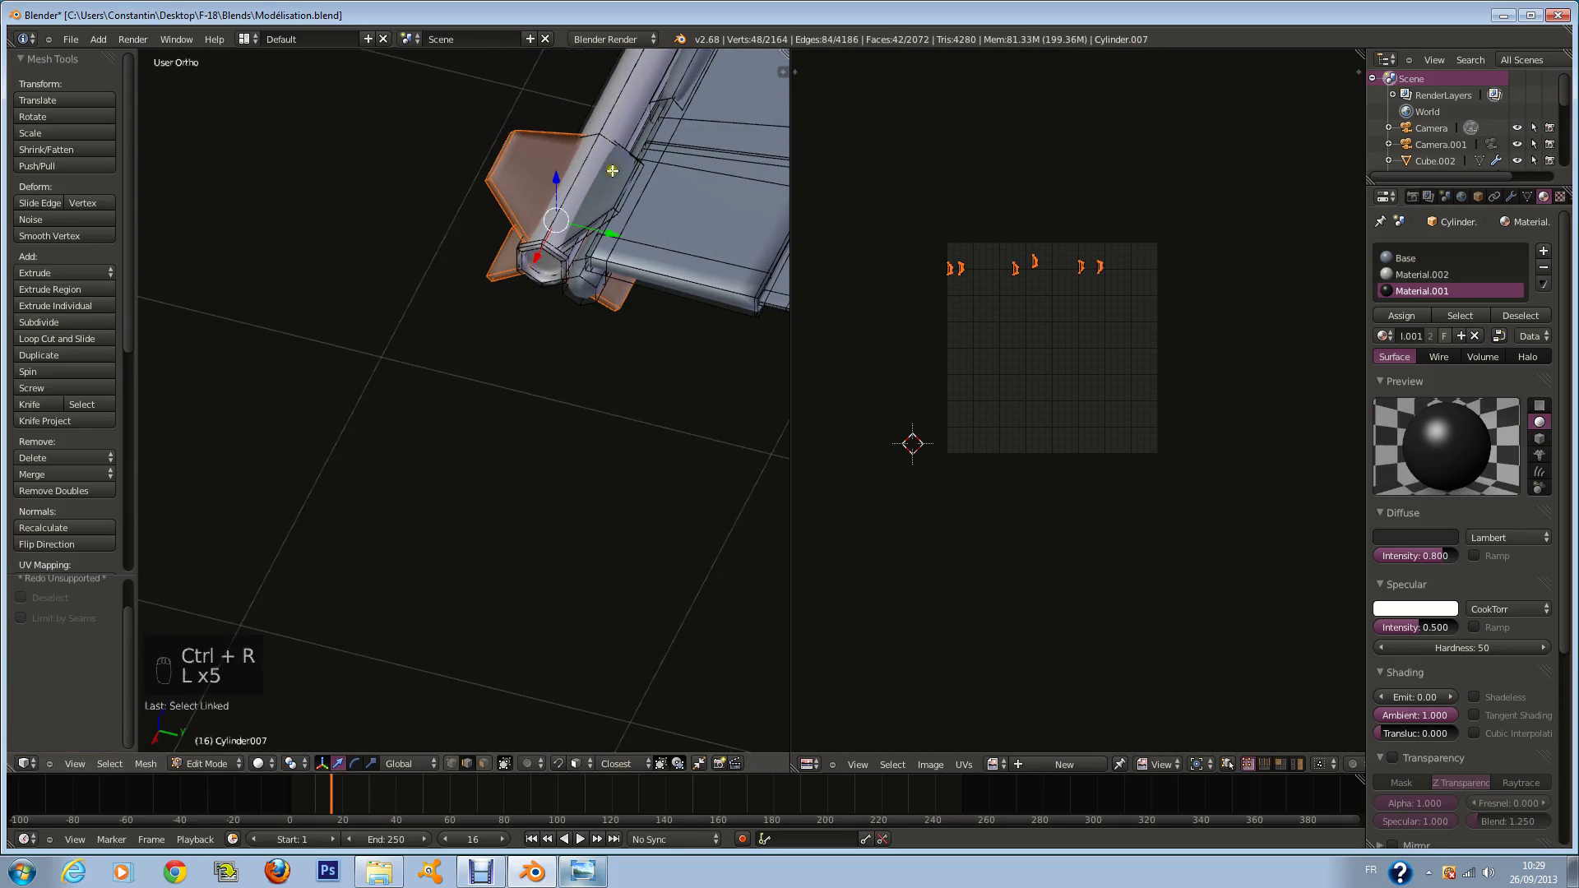
key("l")
key("l")
left_click(1402, 316)
Step: Add edge loops at the borders of the first rear fins on the opposite wingtip missile with Loop Cut and Slide
scroll(589, 333, "down", 4)
middle_click_drag(568, 313, 608, 358)
scroll(588, 333, "down", 5)
scroll(608, 358, "up", 6)
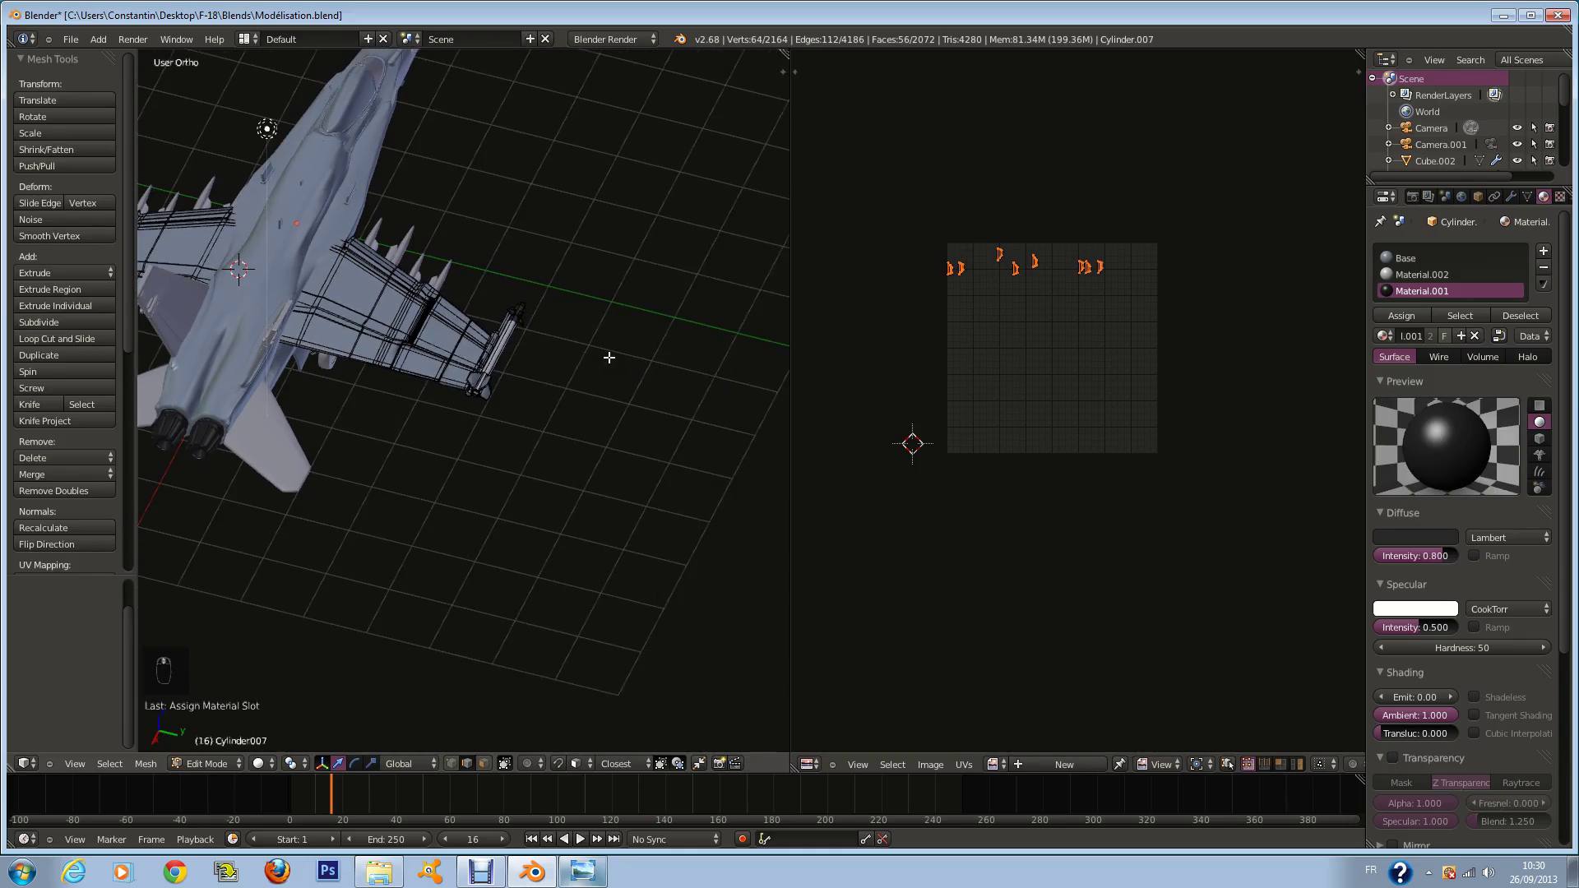
scroll(609, 358, "up", 10)
key("ctrl+r")
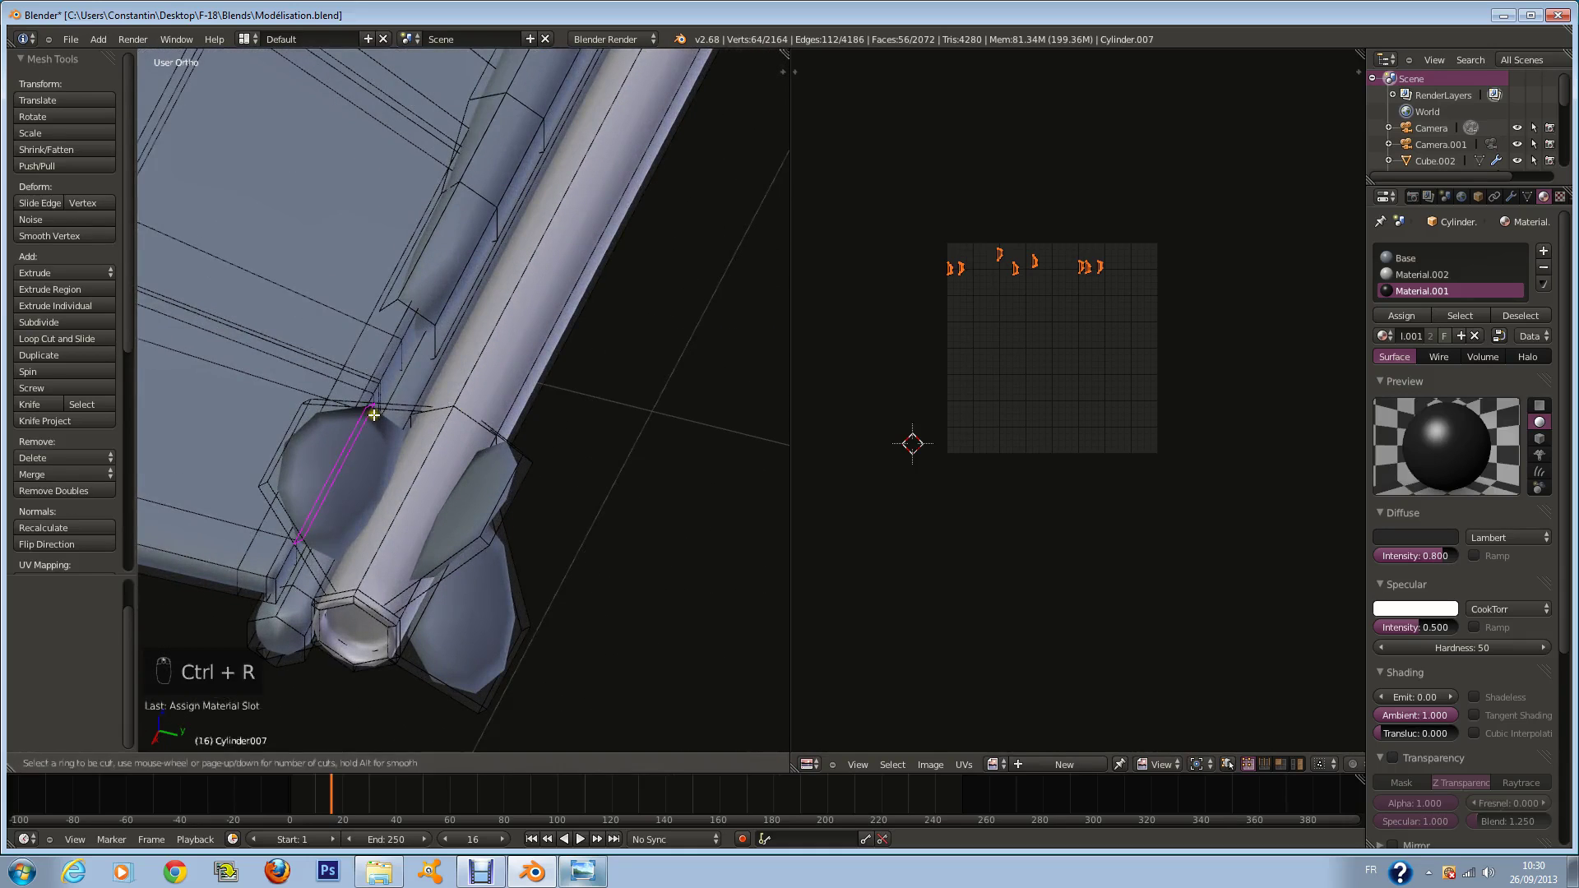
key("ctrl+r")
left_click(564, 540)
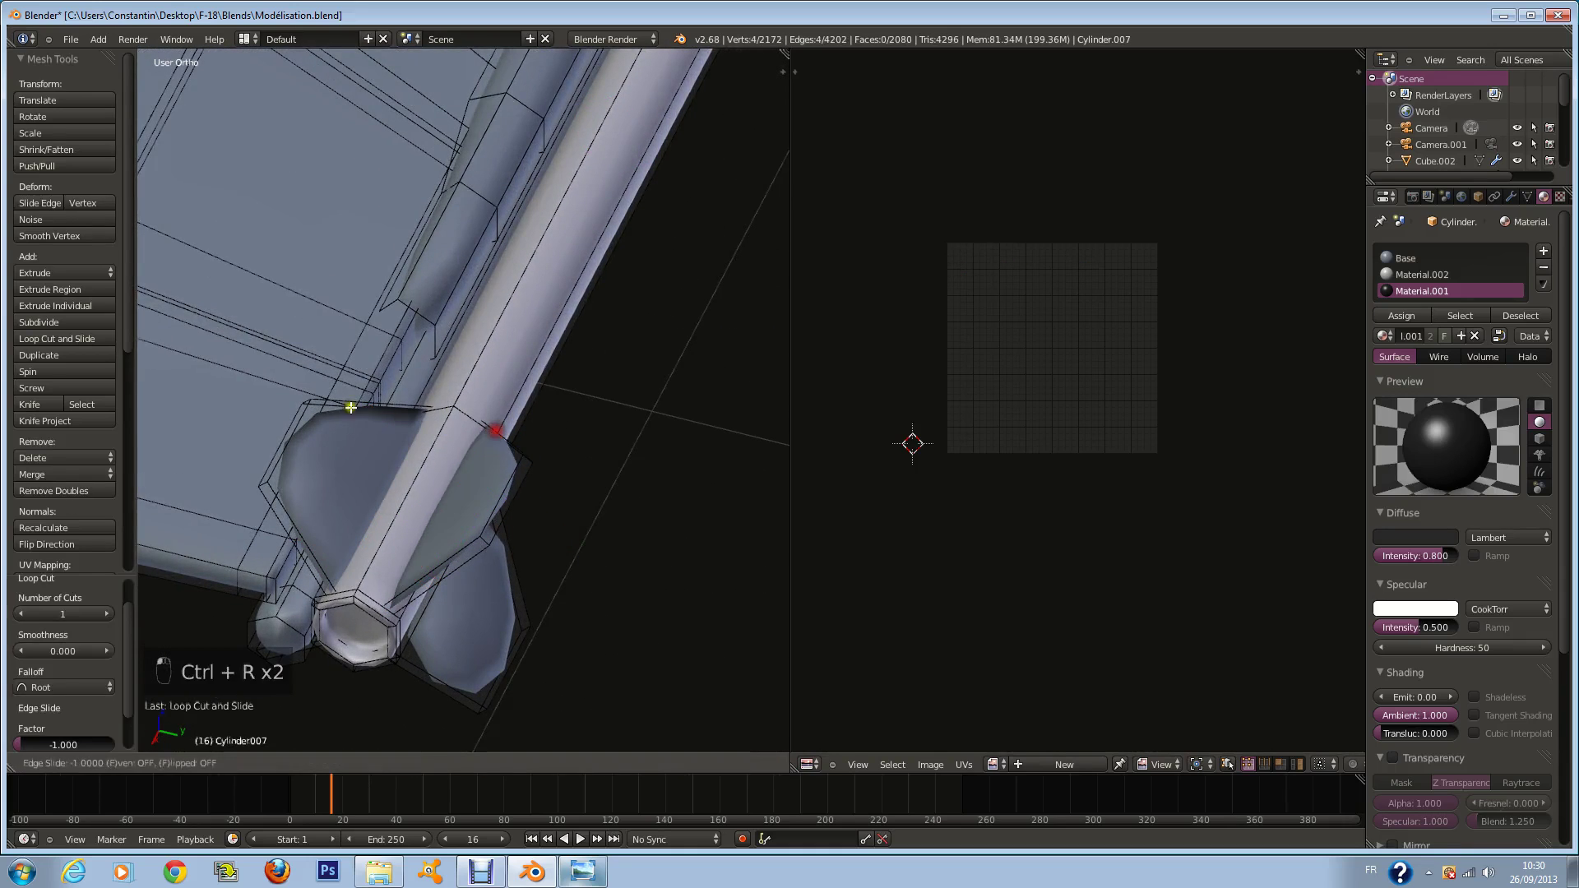
key("a")
key("ctrl+r")
left_click(508, 427)
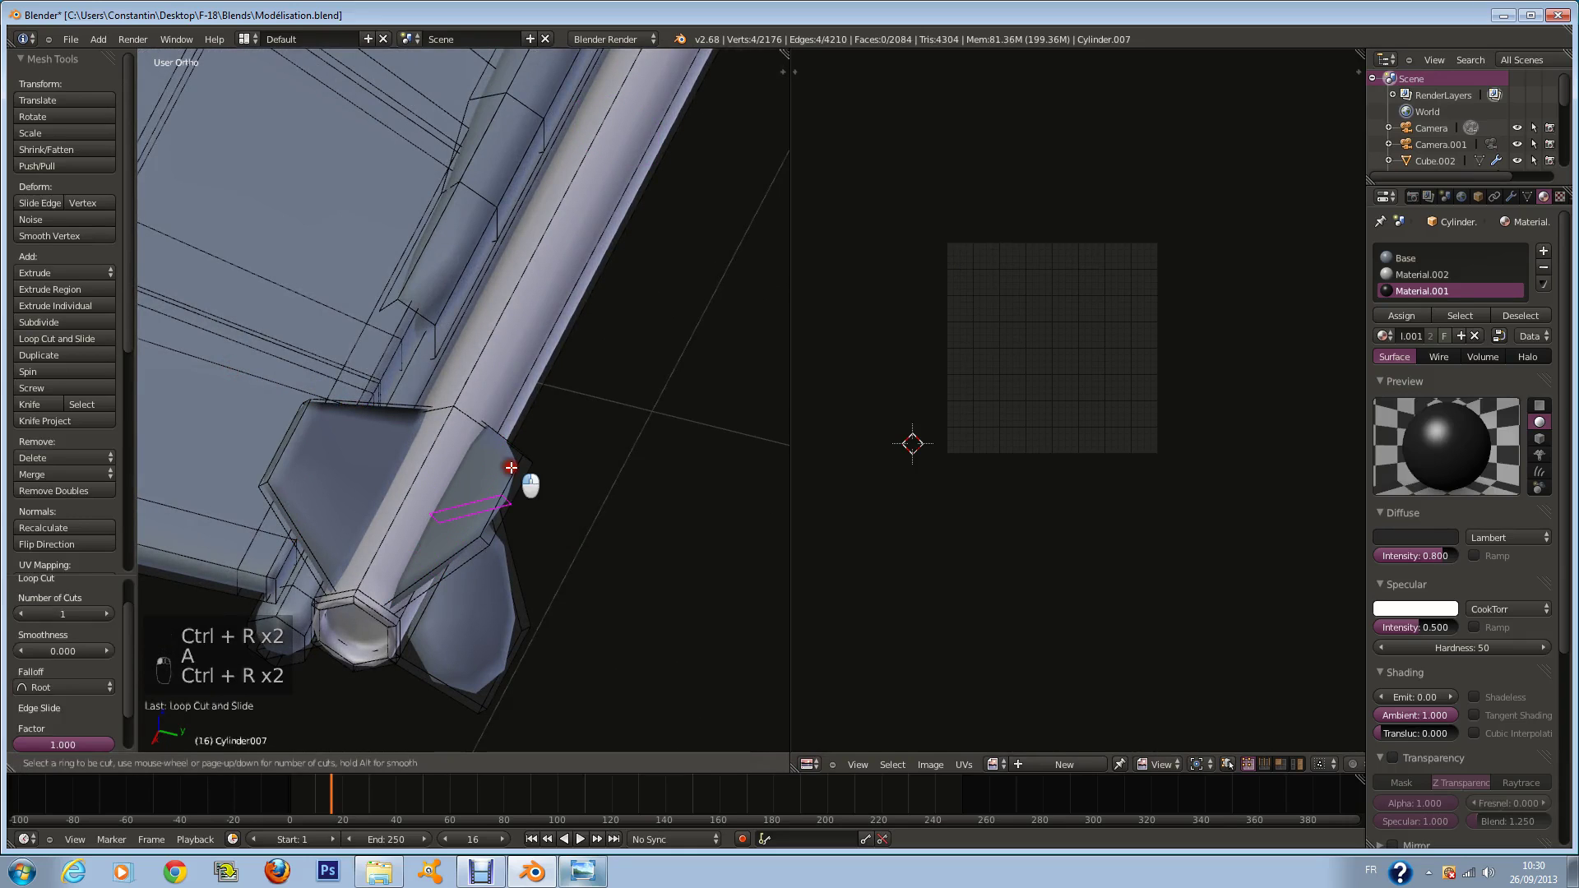
Step: Undo the last cut, redo it, and slide border edge loops into the neighbouring rear fin of the same missile
key("ctrl+z")
key("ctrl+r")
left_click(531, 552)
key("ctrl+r")
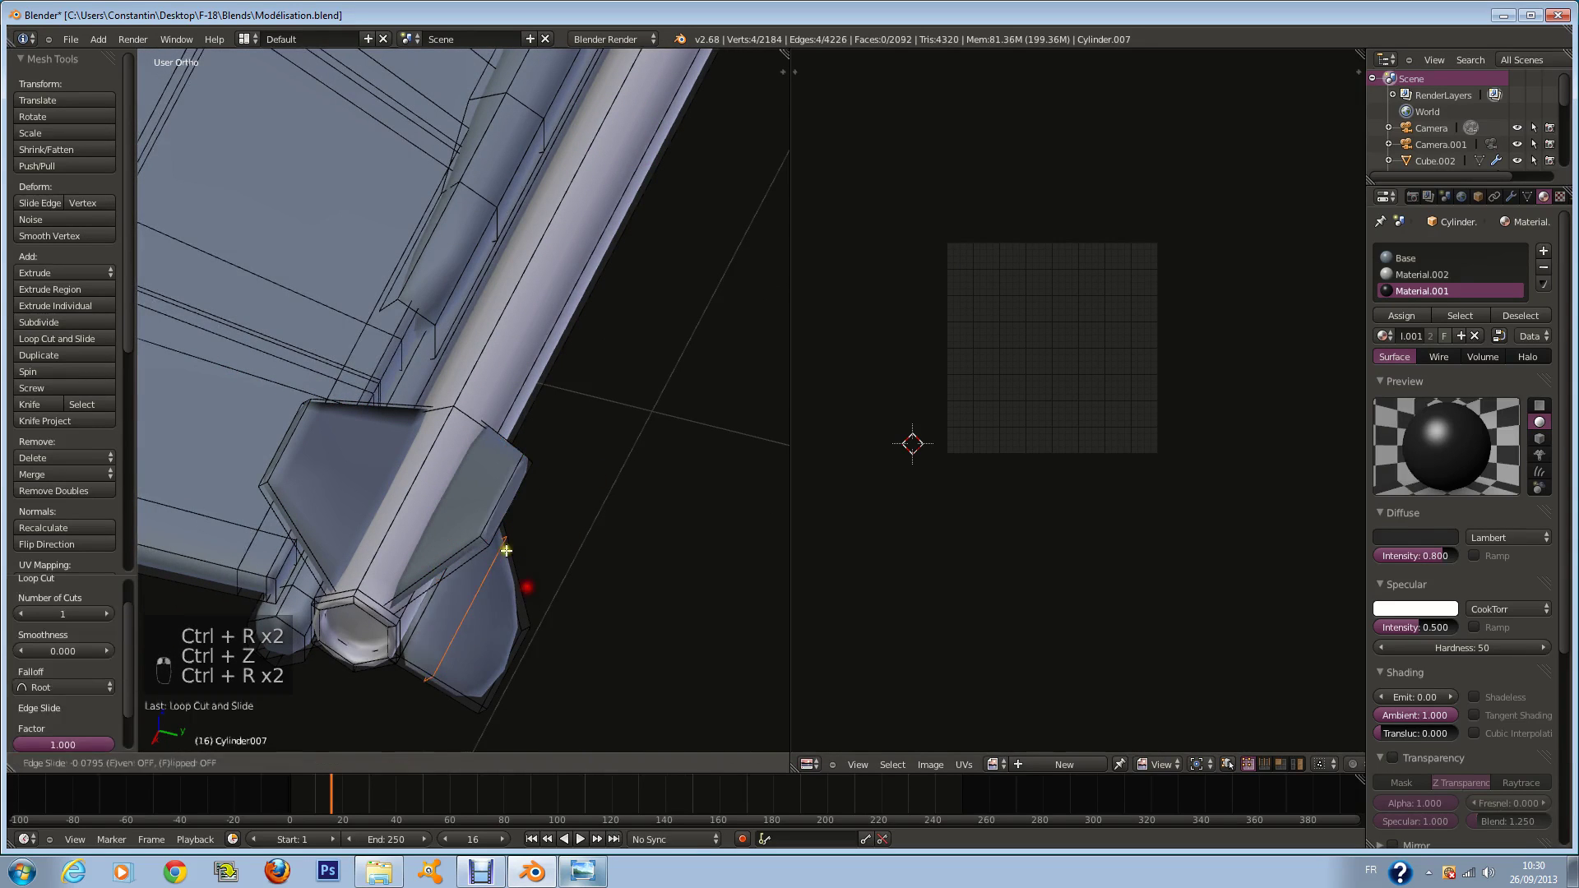
key("ctrl+r")
left_click(494, 584)
left_click(638, 746)
Step: Cut edge loops at the borders of the last rear fin, beneath the wing, on the same missile
key("KP_Decimal")
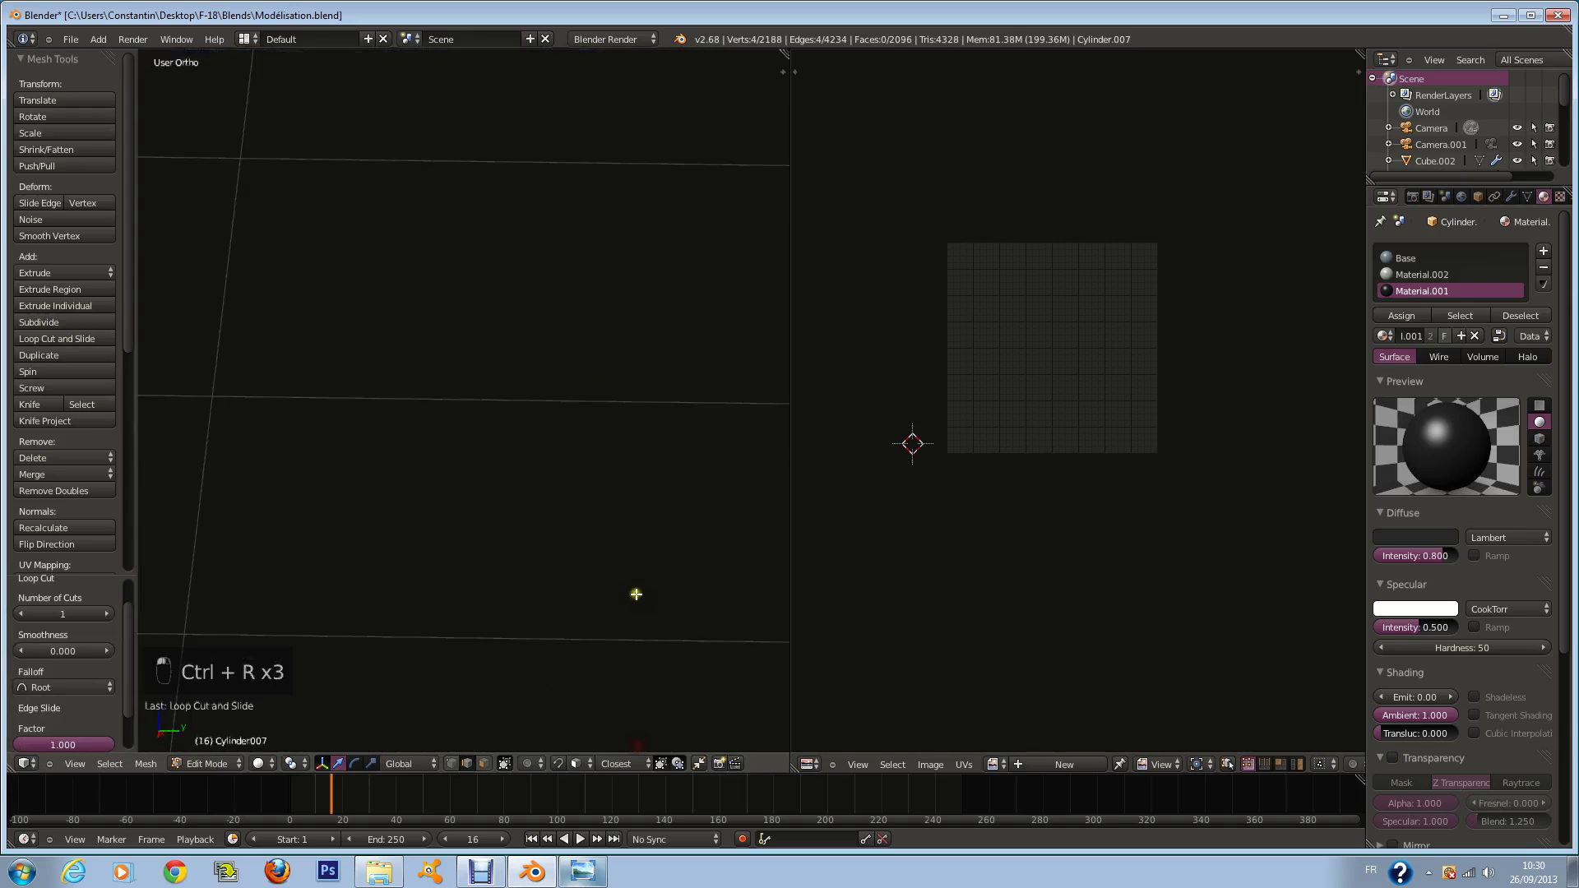
scroll(176, 434, "down", 5)
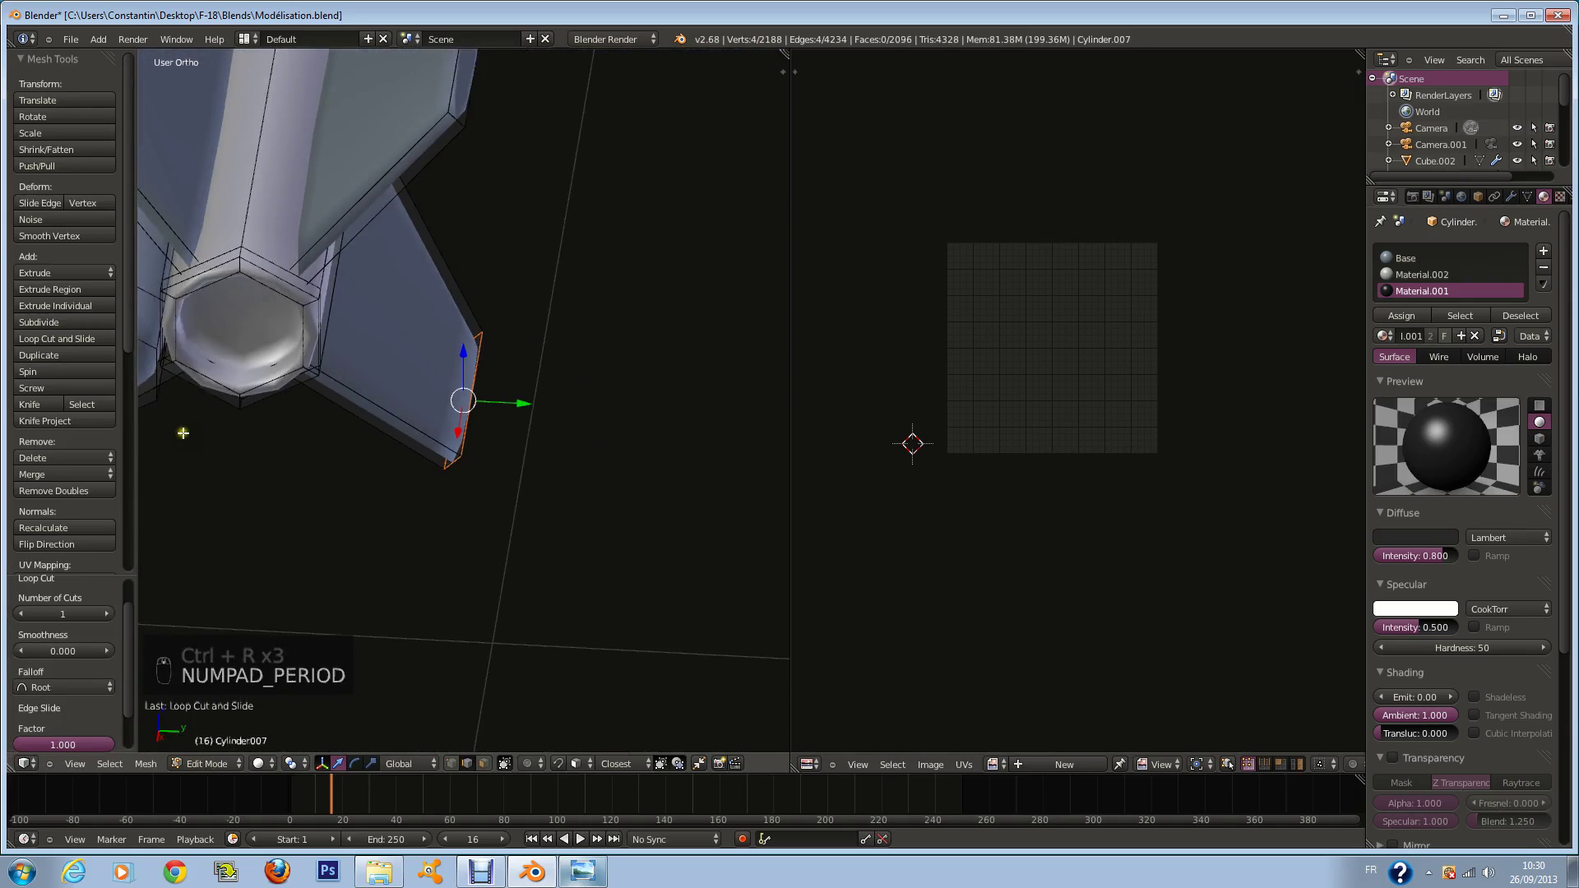
middle_click_drag(176, 434, 254, 398)
key("ctrl+r")
left_click(335, 409)
left_click(297, 422)
key("ctrl+r")
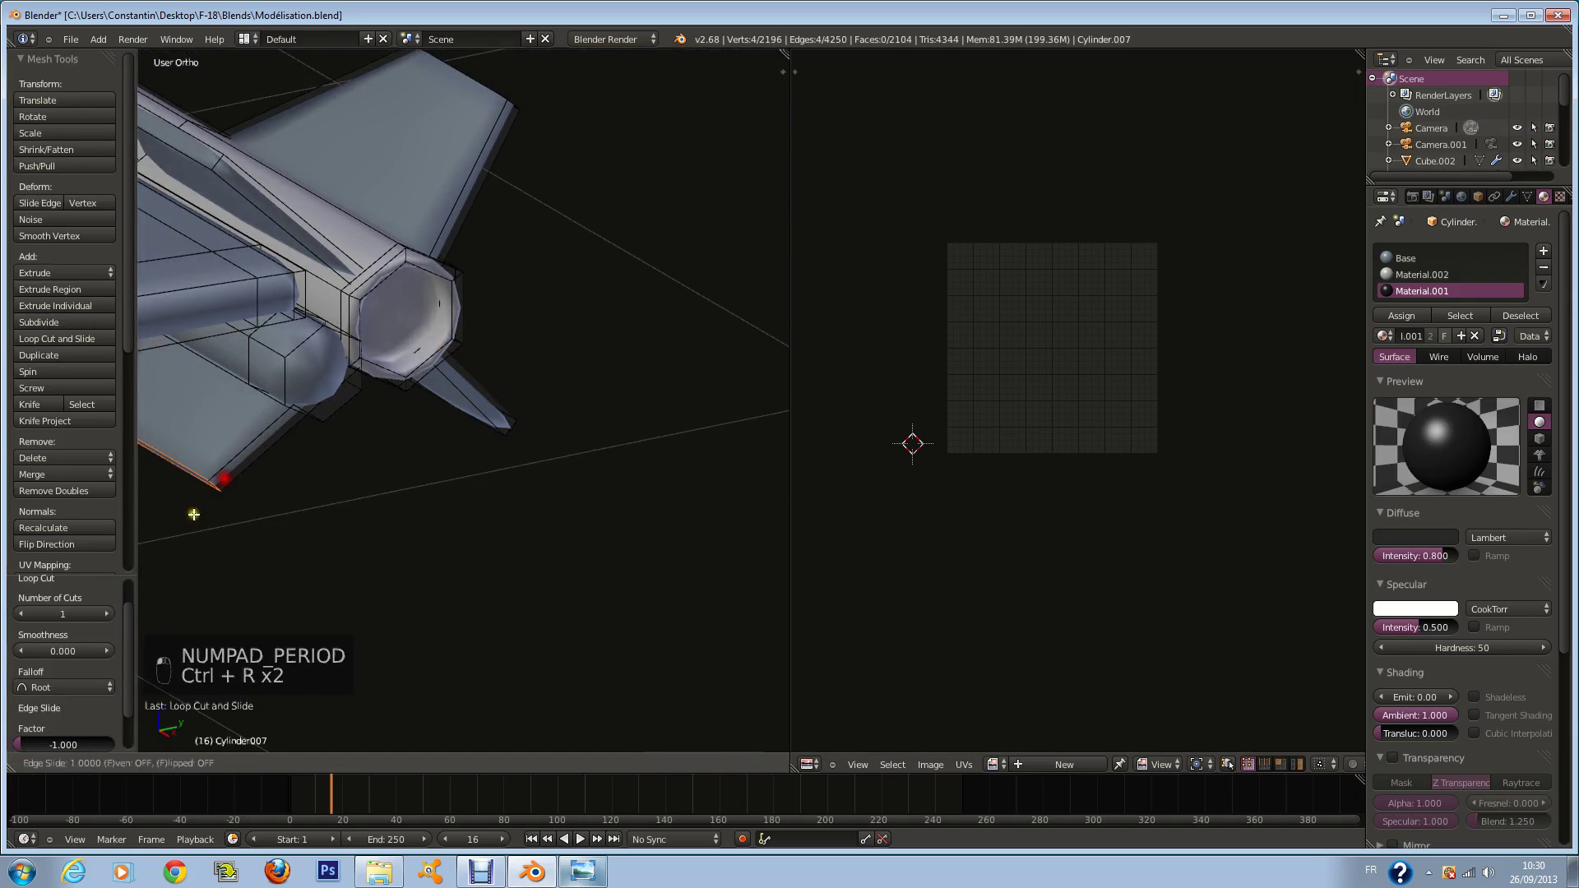
left_click(194, 510)
left_click(194, 575)
Step: Select this missile's linked rear fins, assign the black Material.001 to them and return to Object Mode
middle_click_drag(194, 574, 279, 543)
key("l")
key("l")
key("l")
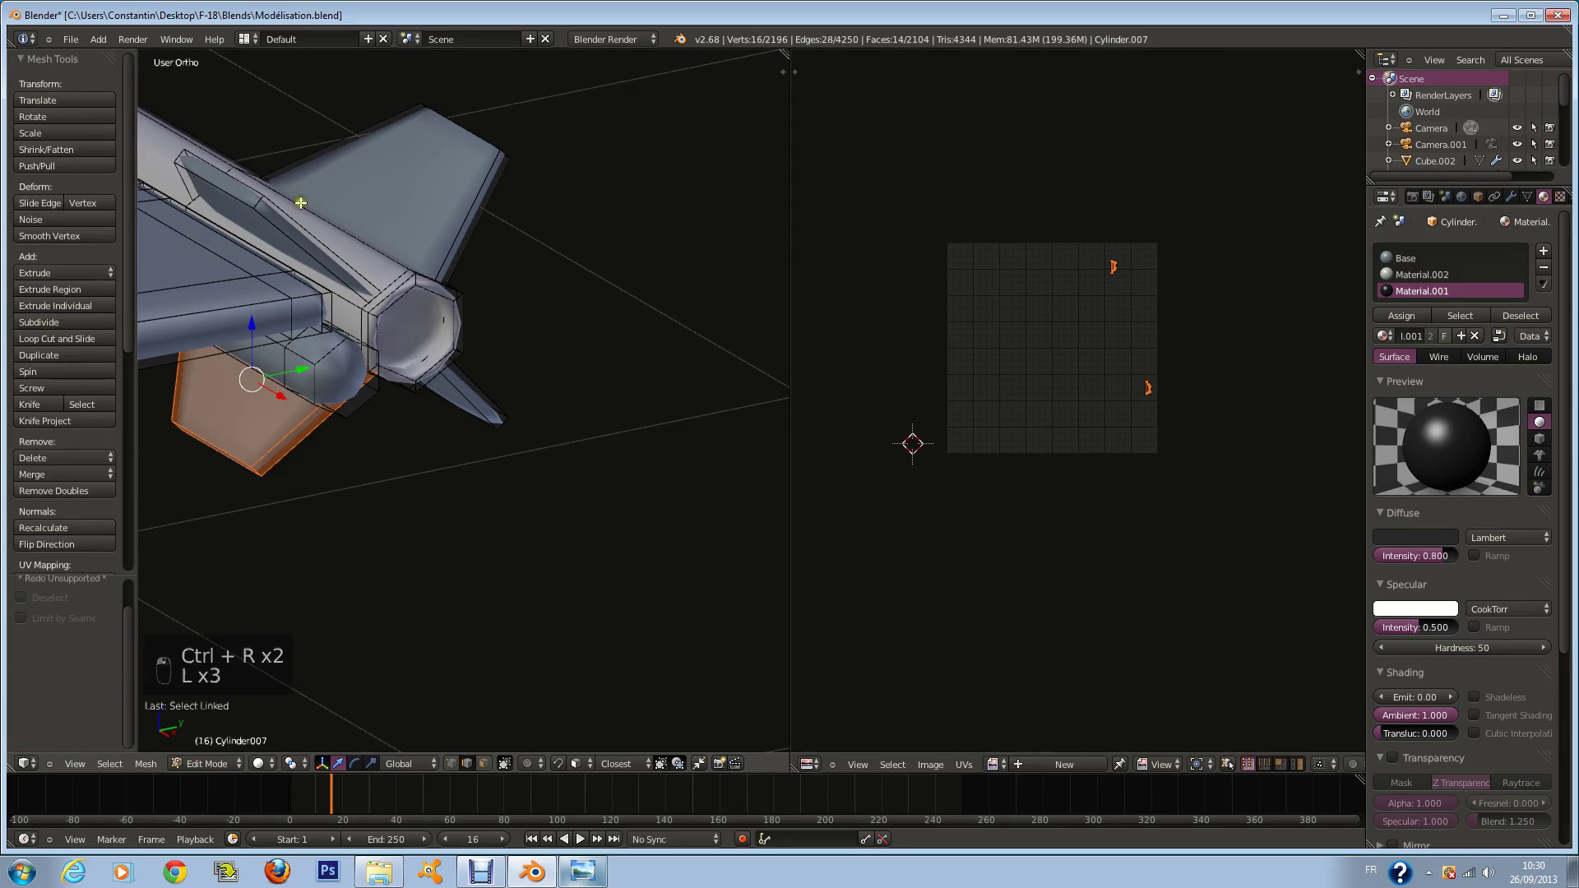
key("l")
key("l")
key("l")
key("l")
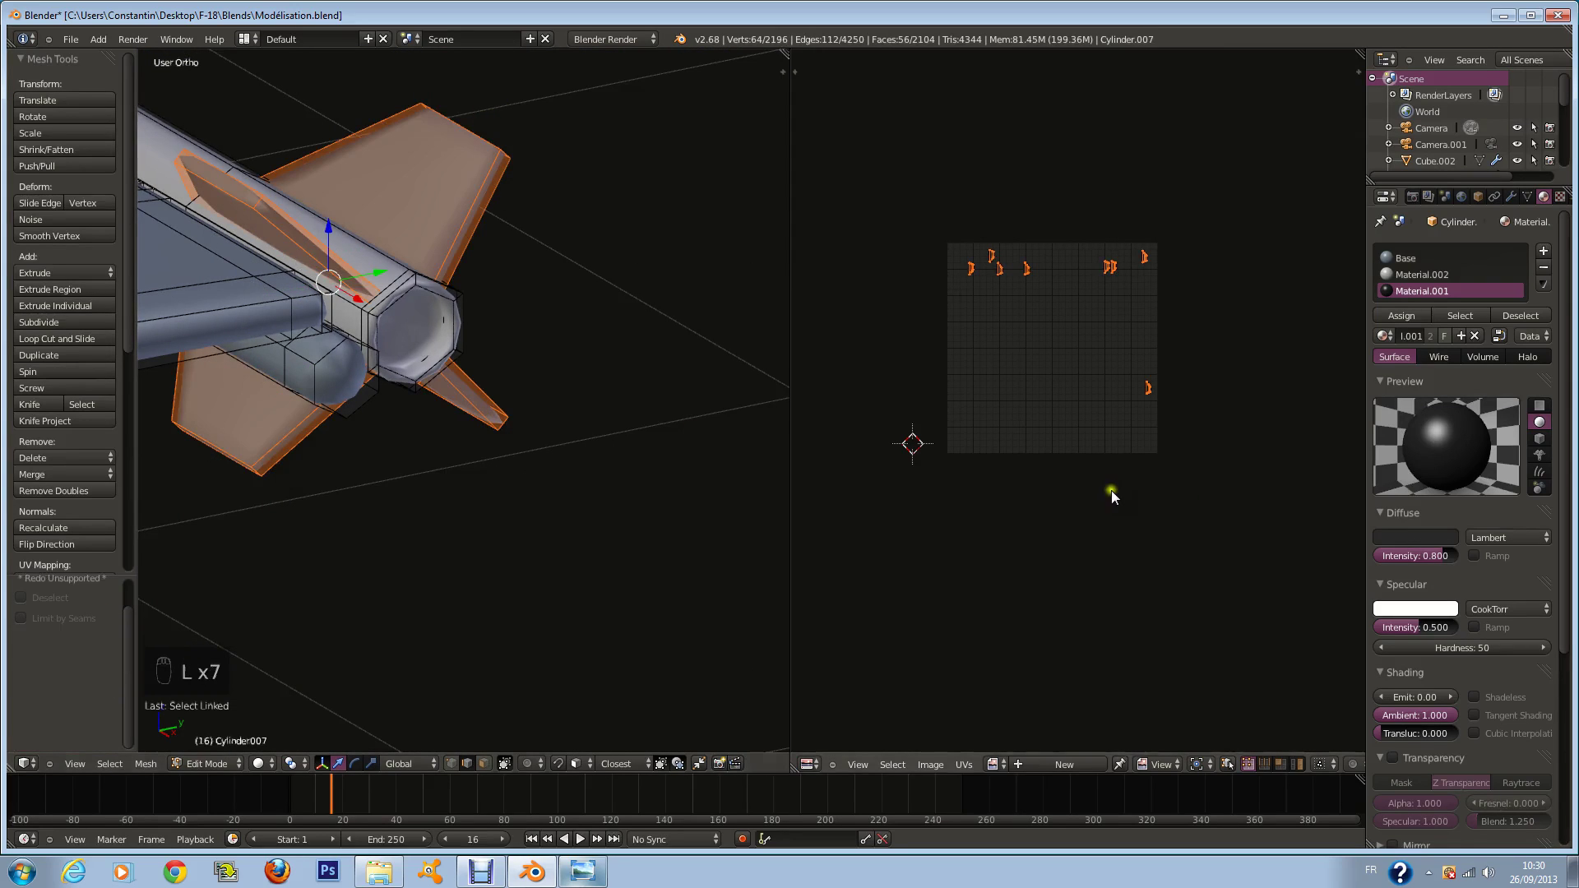
left_click(1402, 316)
key("Tab")
Step: Save over Modélisation.blend and check the USMC_FA-18_Hornet reference photo in Windows Photo Viewer
key("ctrl+s")
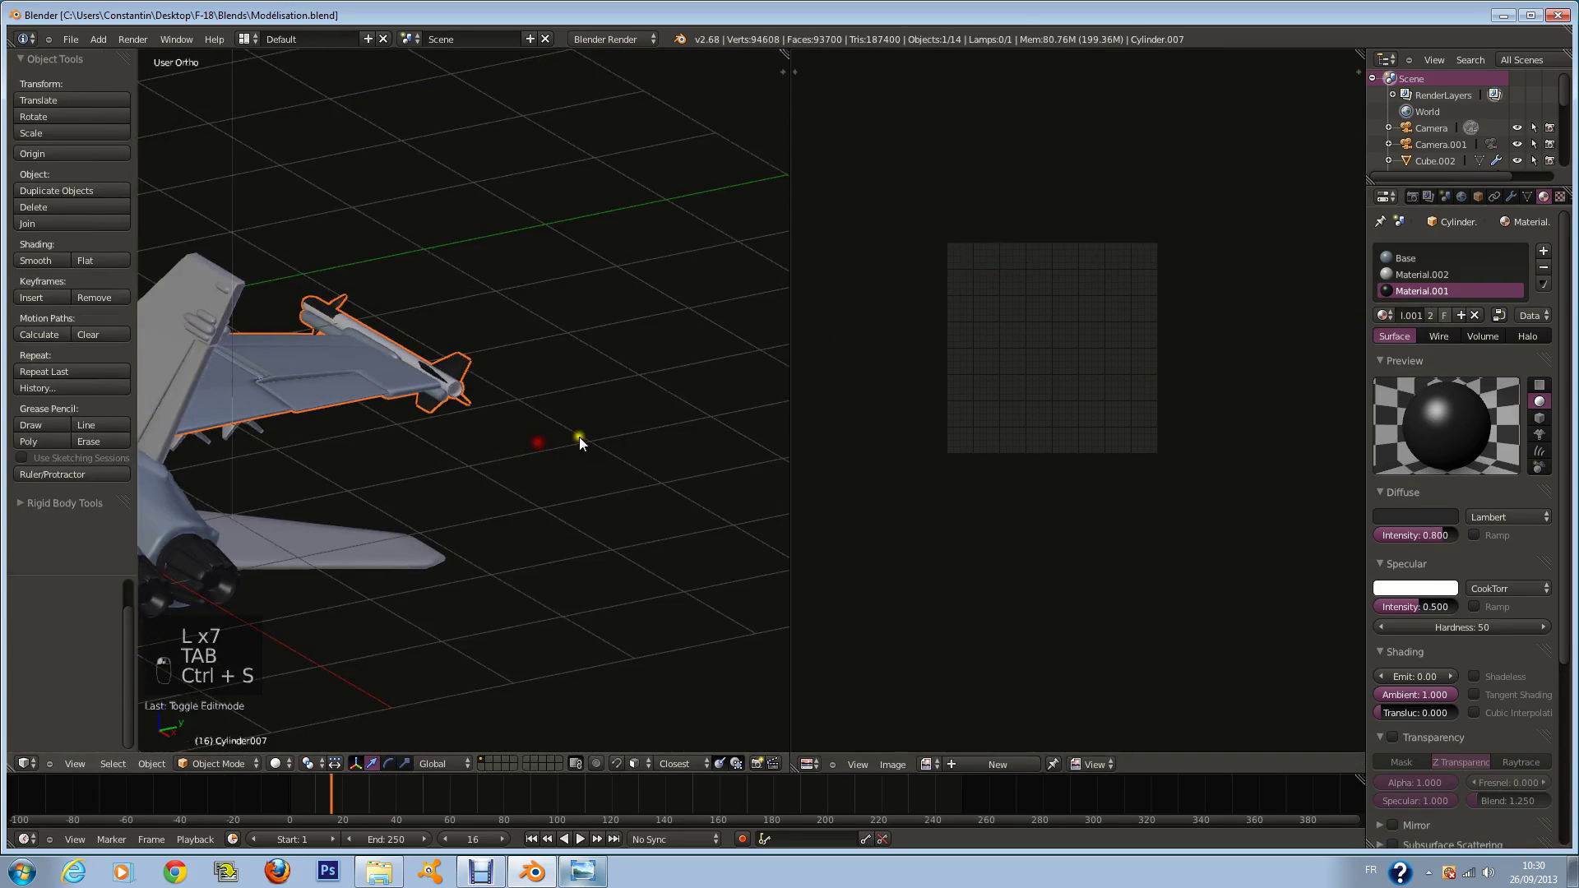
key("KP_7")
key("ctrl+s")
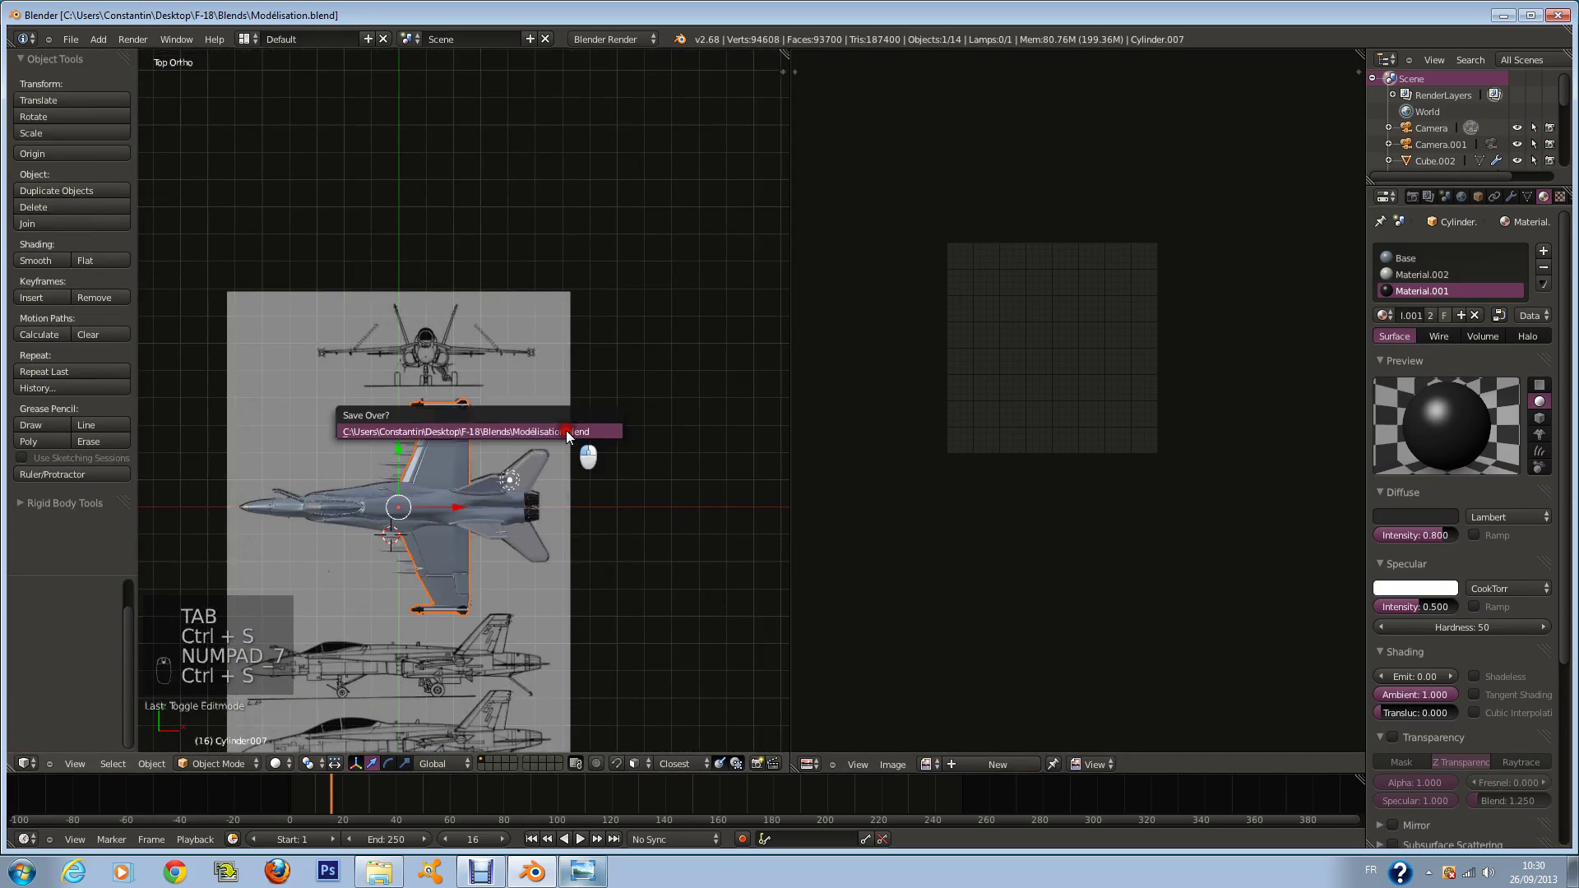
left_click(565, 431)
left_click(589, 873)
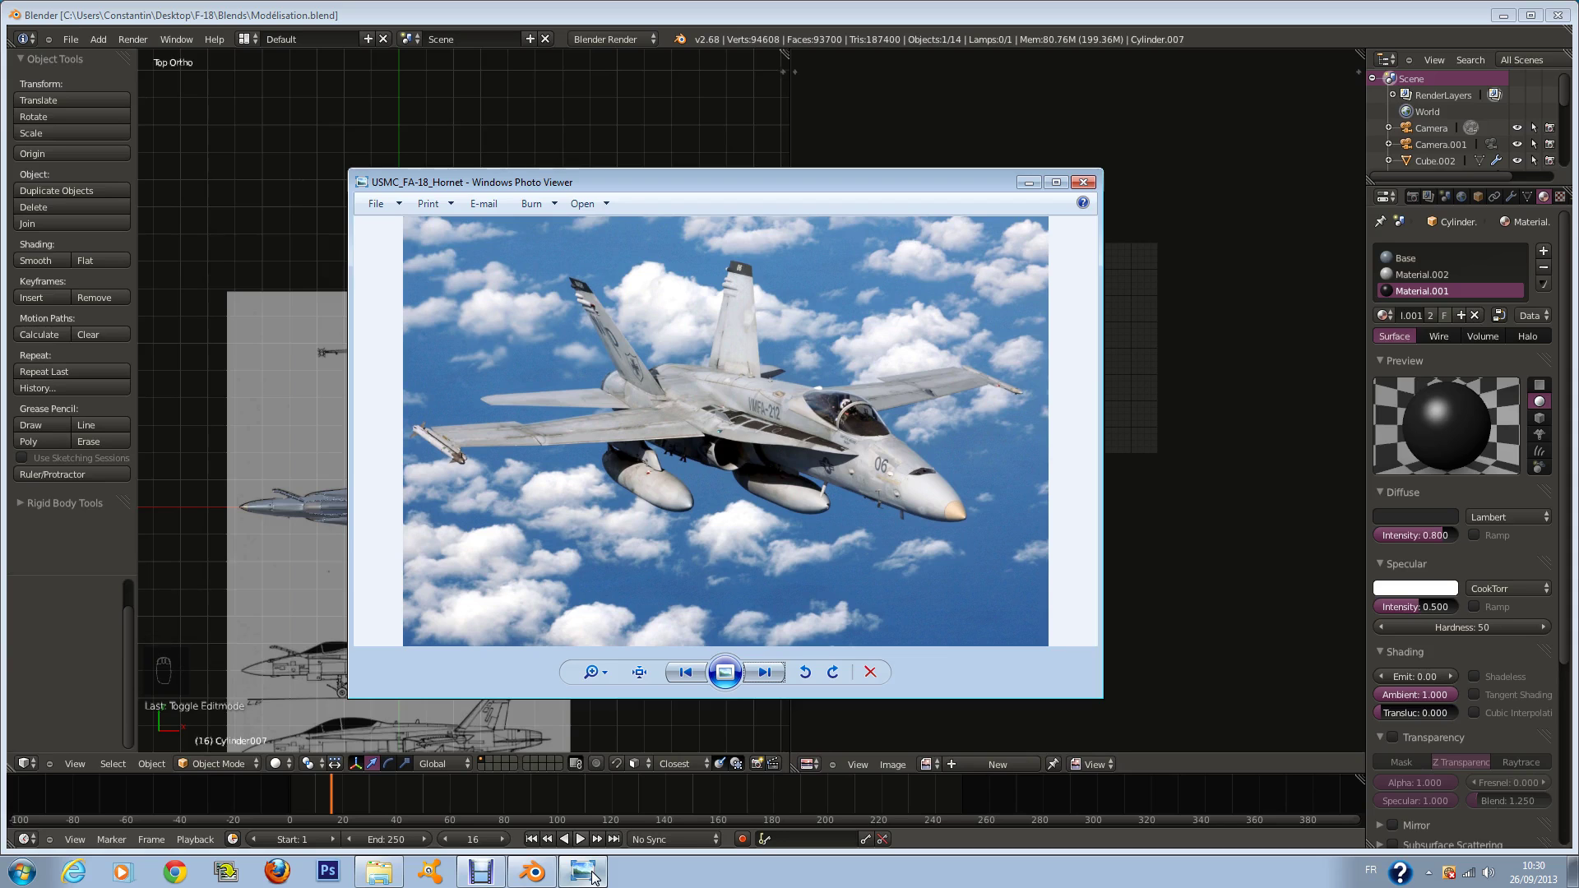
left_click(593, 877)
key("ctrl+s")
left_click(527, 598)
Step: Enter Edit Mode on the wings, select their entire mesh with its UV layout and save the file
key("Tab")
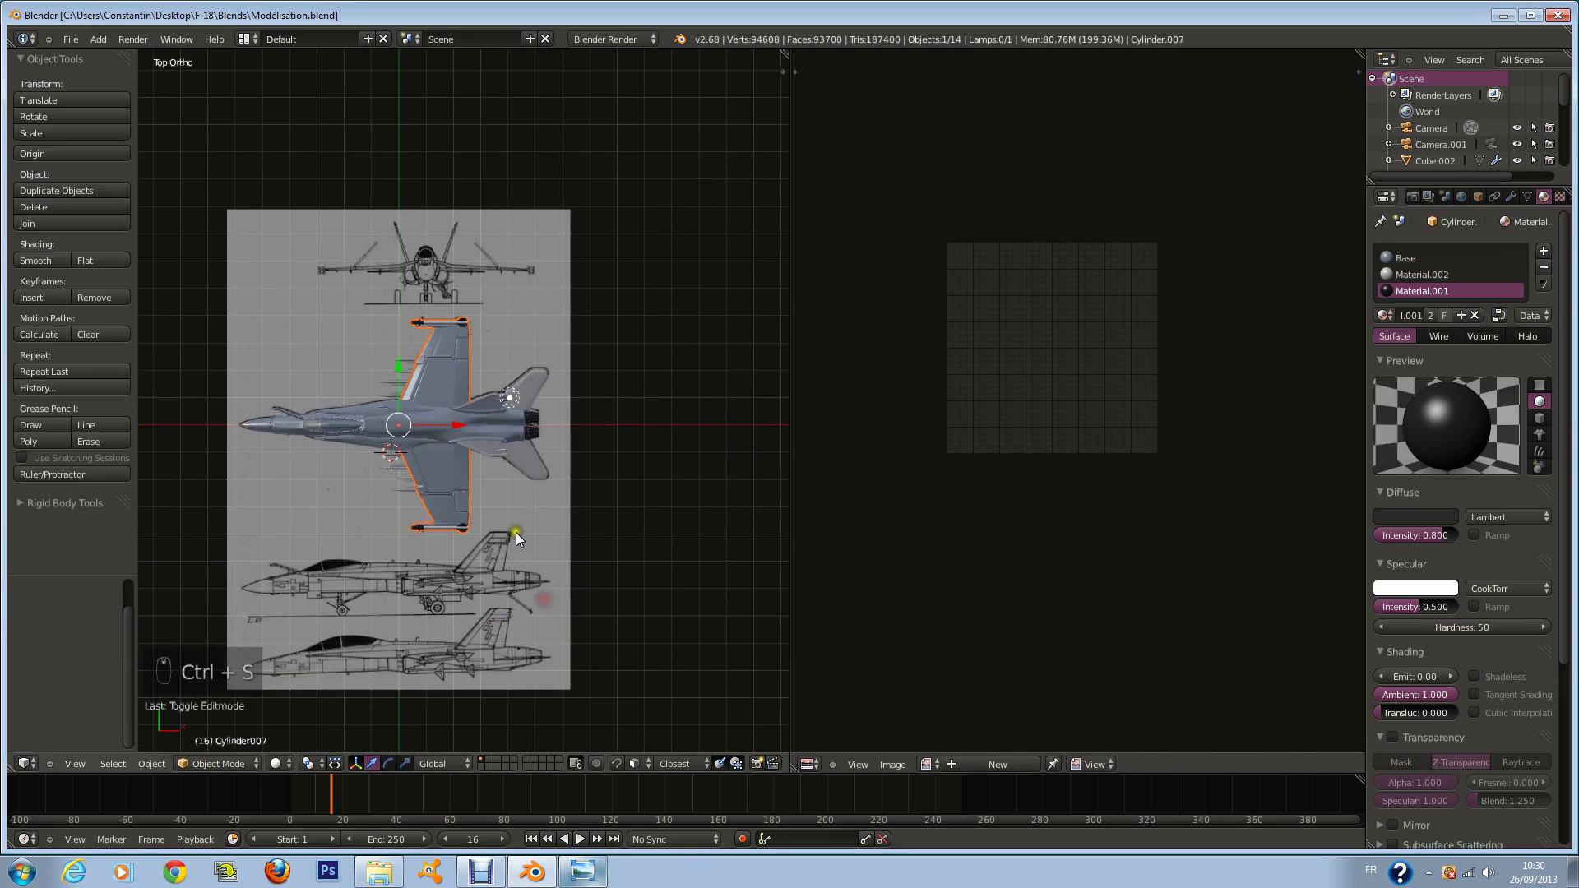
scroll(517, 533, "up", 5)
key("ctrl+s")
left_click(527, 539)
key("a")
key("a")
key("a")
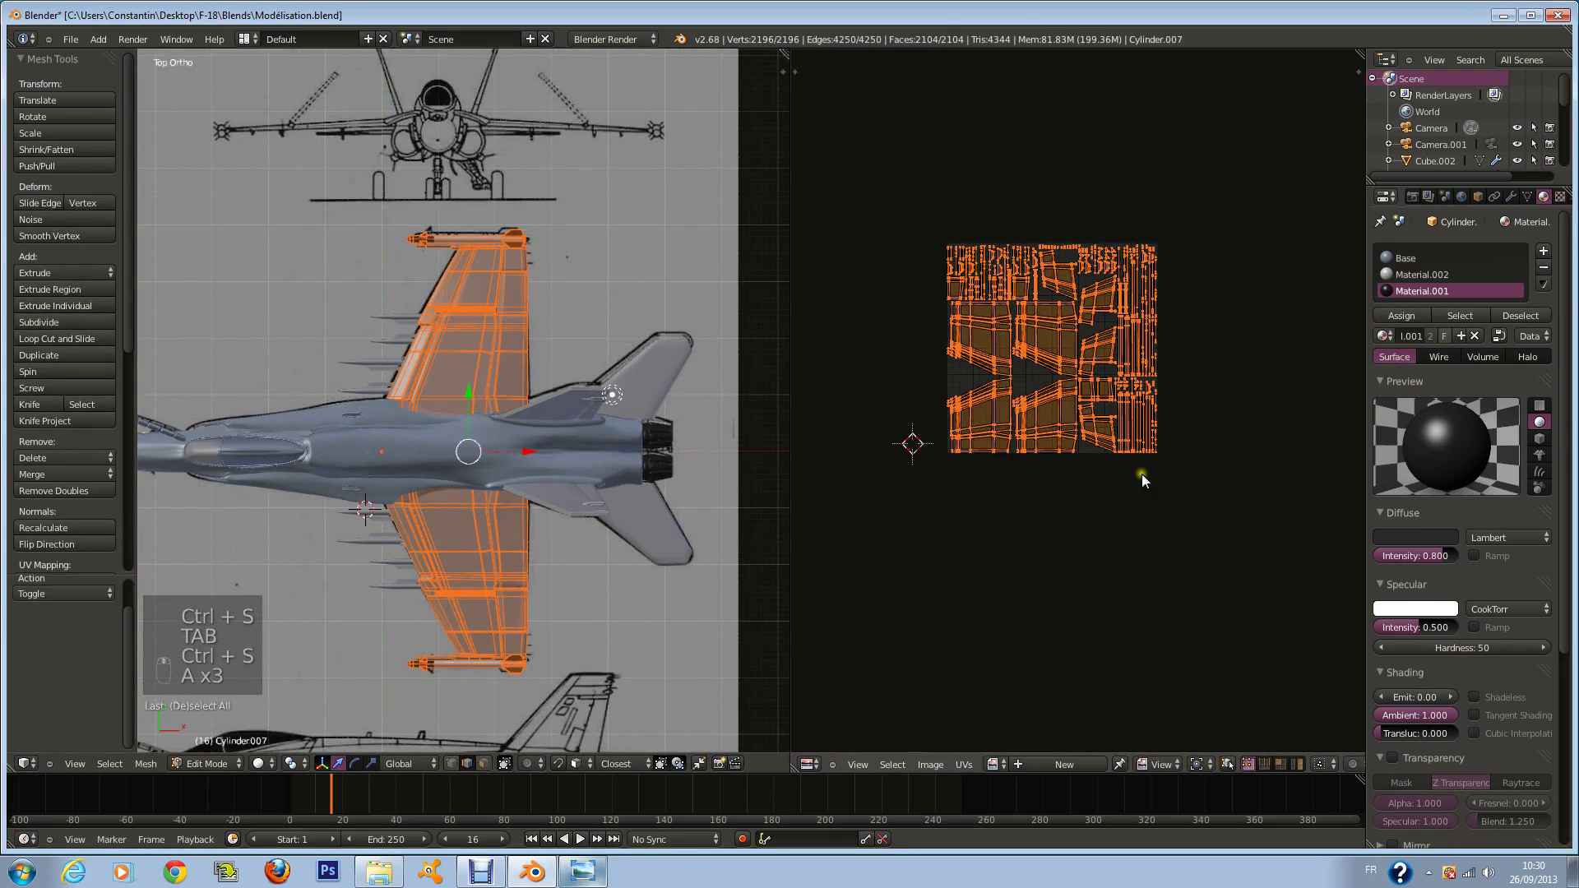
scroll(1162, 565, "up", 4)
key("ctrl+s")
Step: Start a new image named Ailes_avant_AO for the wing UVs with width and height of 4096
left_click(932, 764)
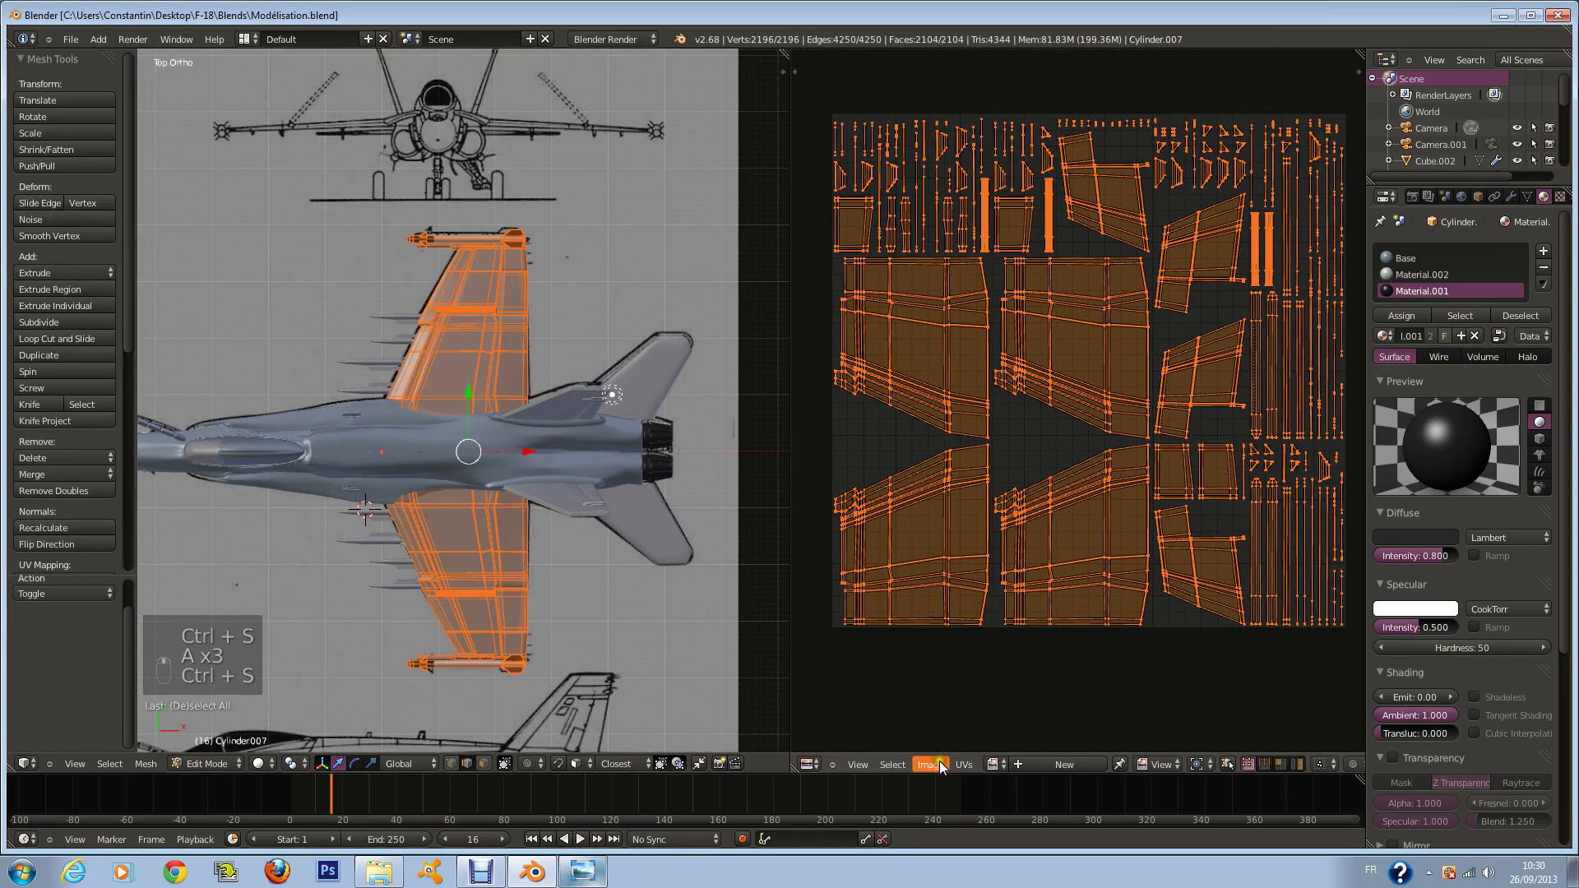
left_click(952, 748)
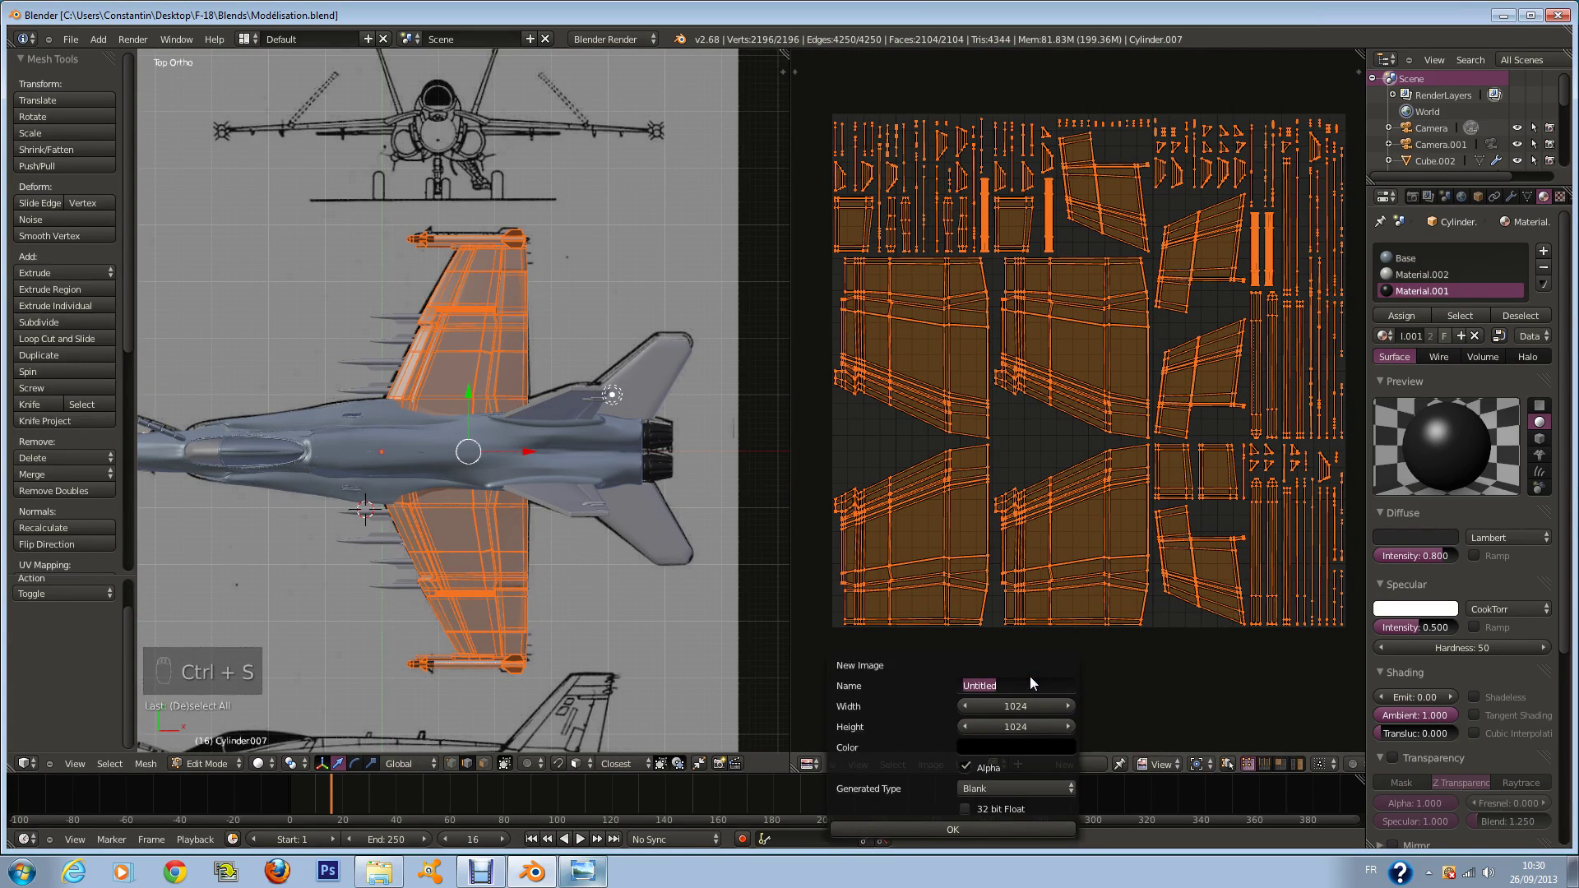
type("Ailes_avant")
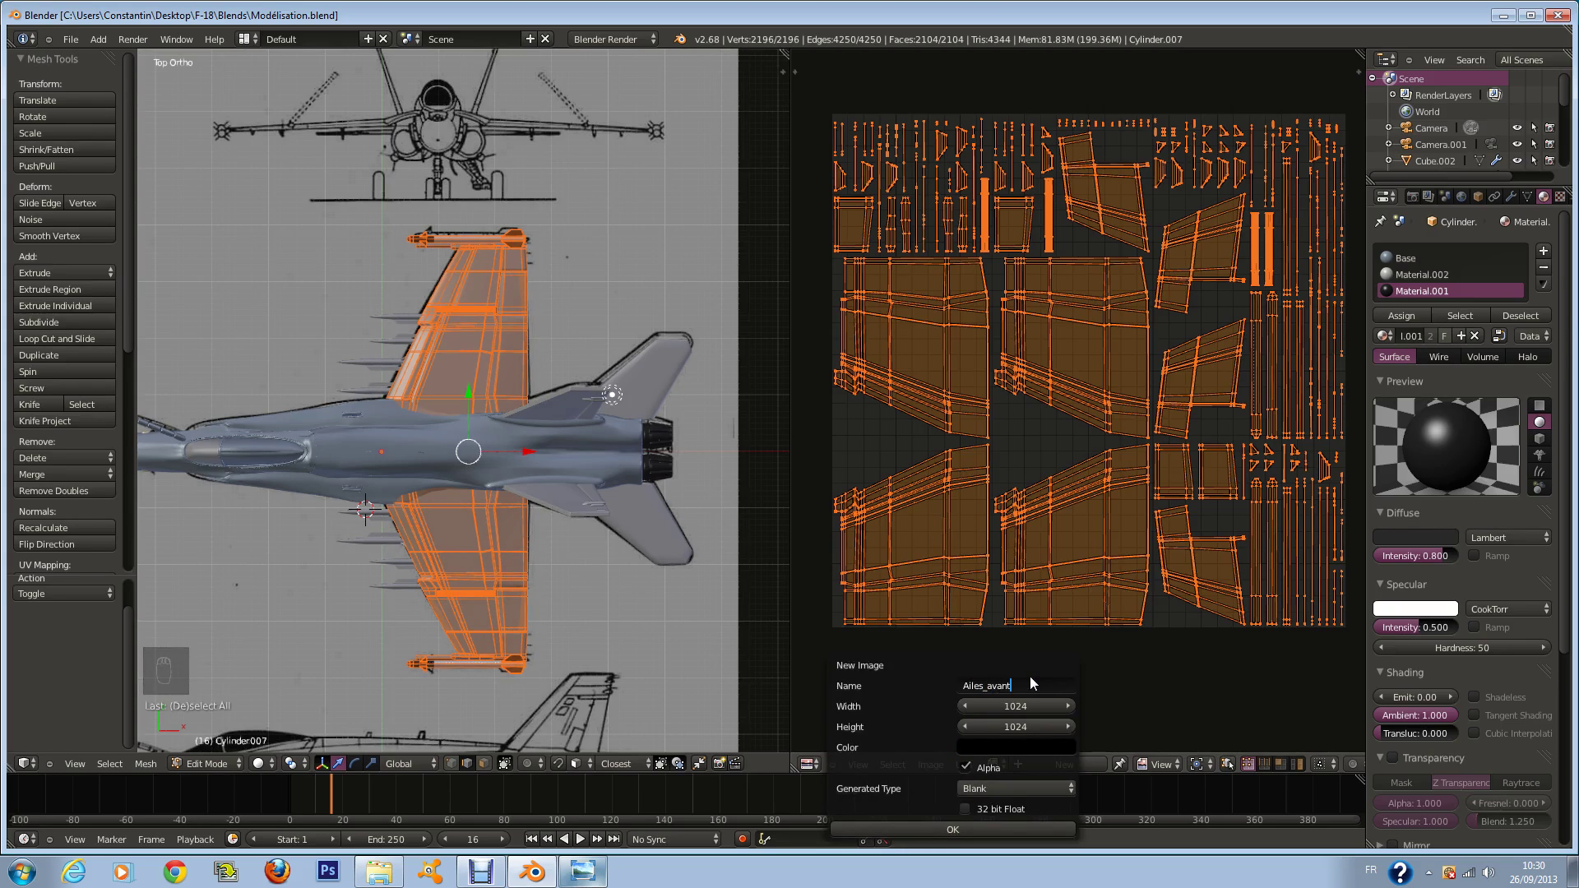
left_click(1030, 678)
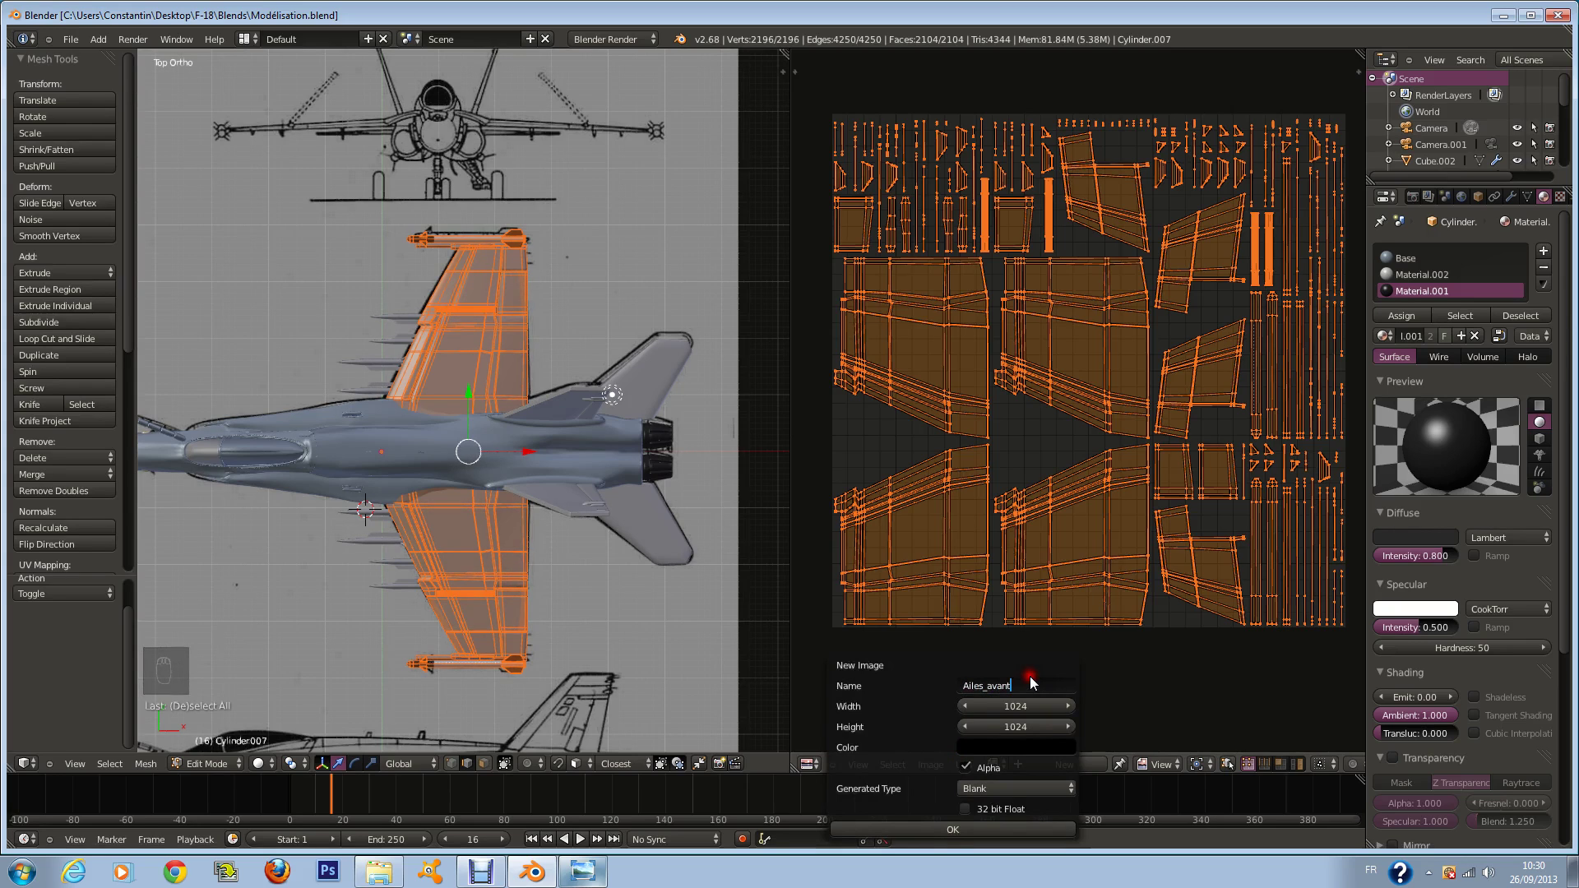
type("s_avant_AO")
key("Tab")
type("4096")
key("Return")
key("ctrl+v")
Step: Set the new image's width and height to 2048 and create it
left_click(1024, 703)
type("204")
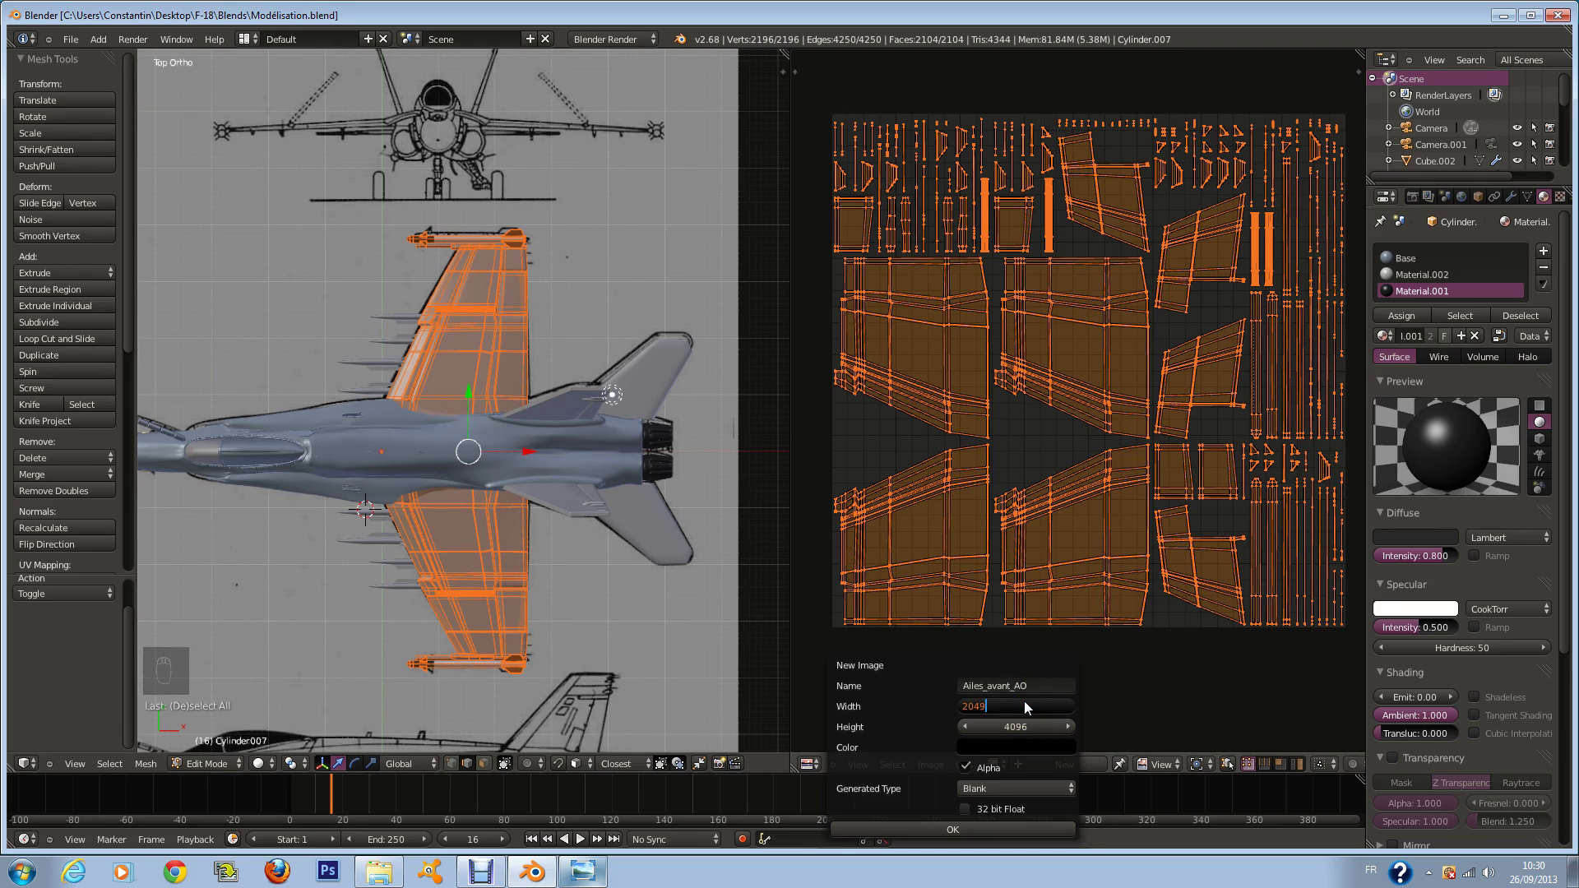
type("8")
key("Return")
key("ctrl+c")
key("ctrl+v")
left_click(1004, 832)
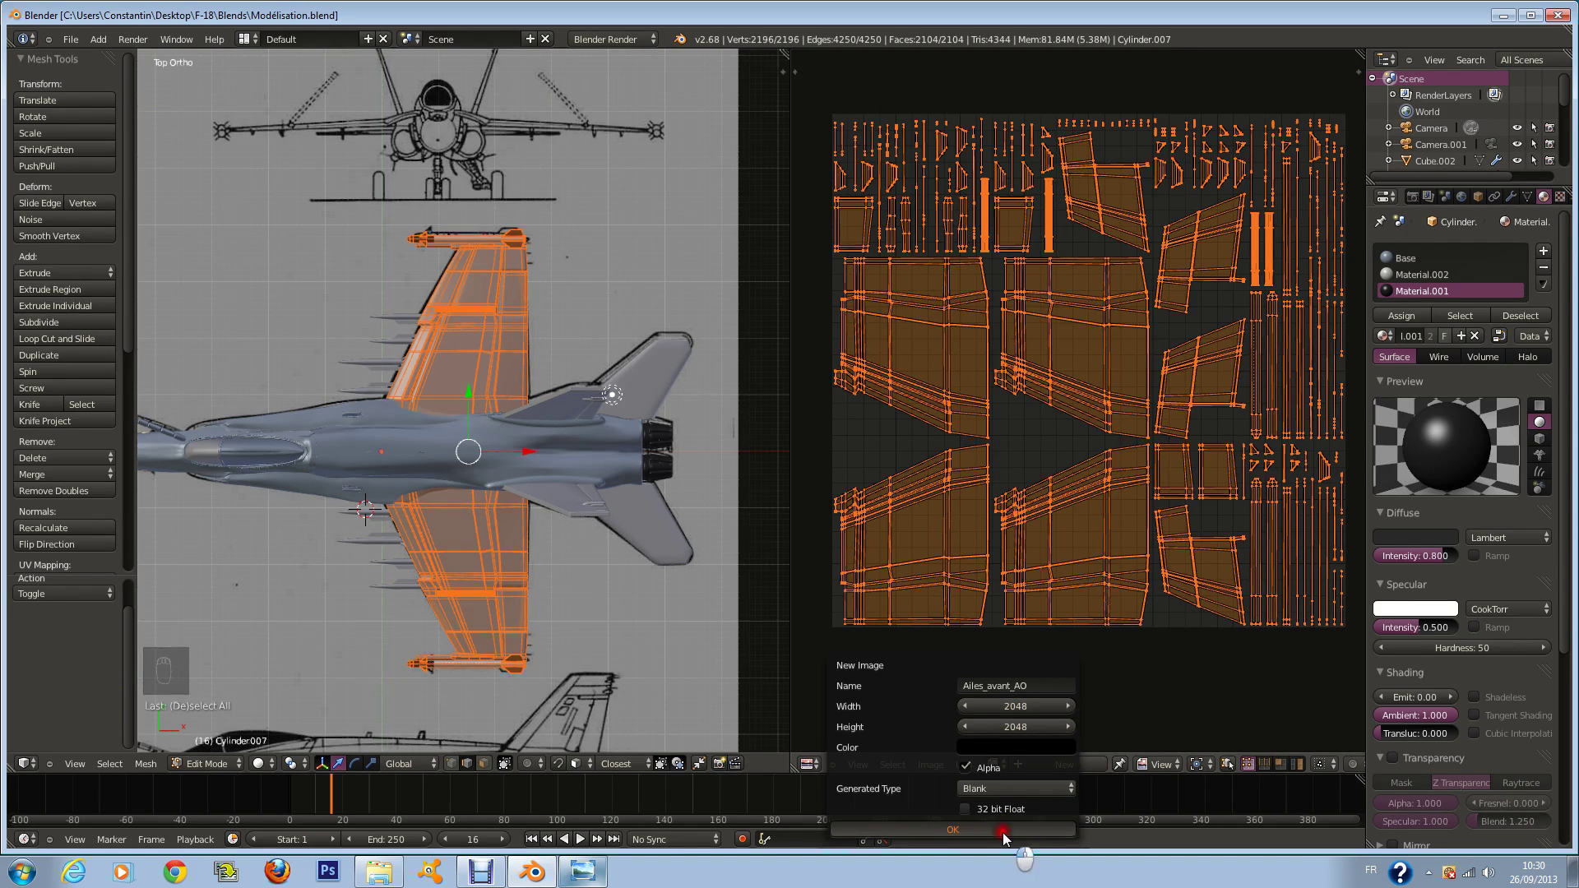
Step: Set the render bake mode to Ambient Occlusion and bake it onto the Ailes_avant_AO image
scroll(1097, 530, "down", 8)
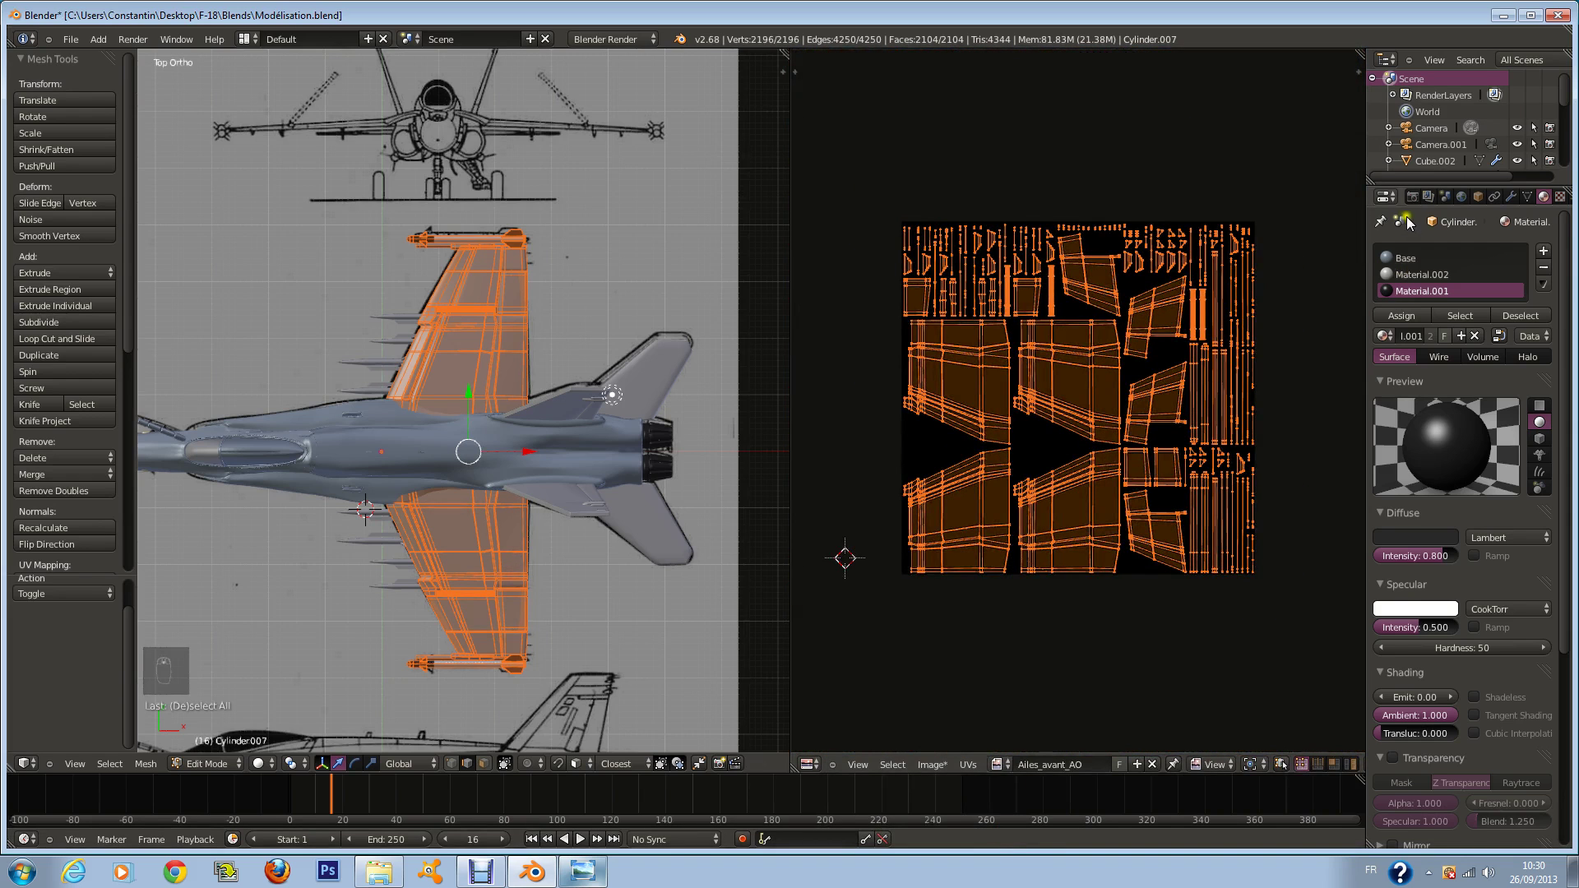
left_click(1412, 198)
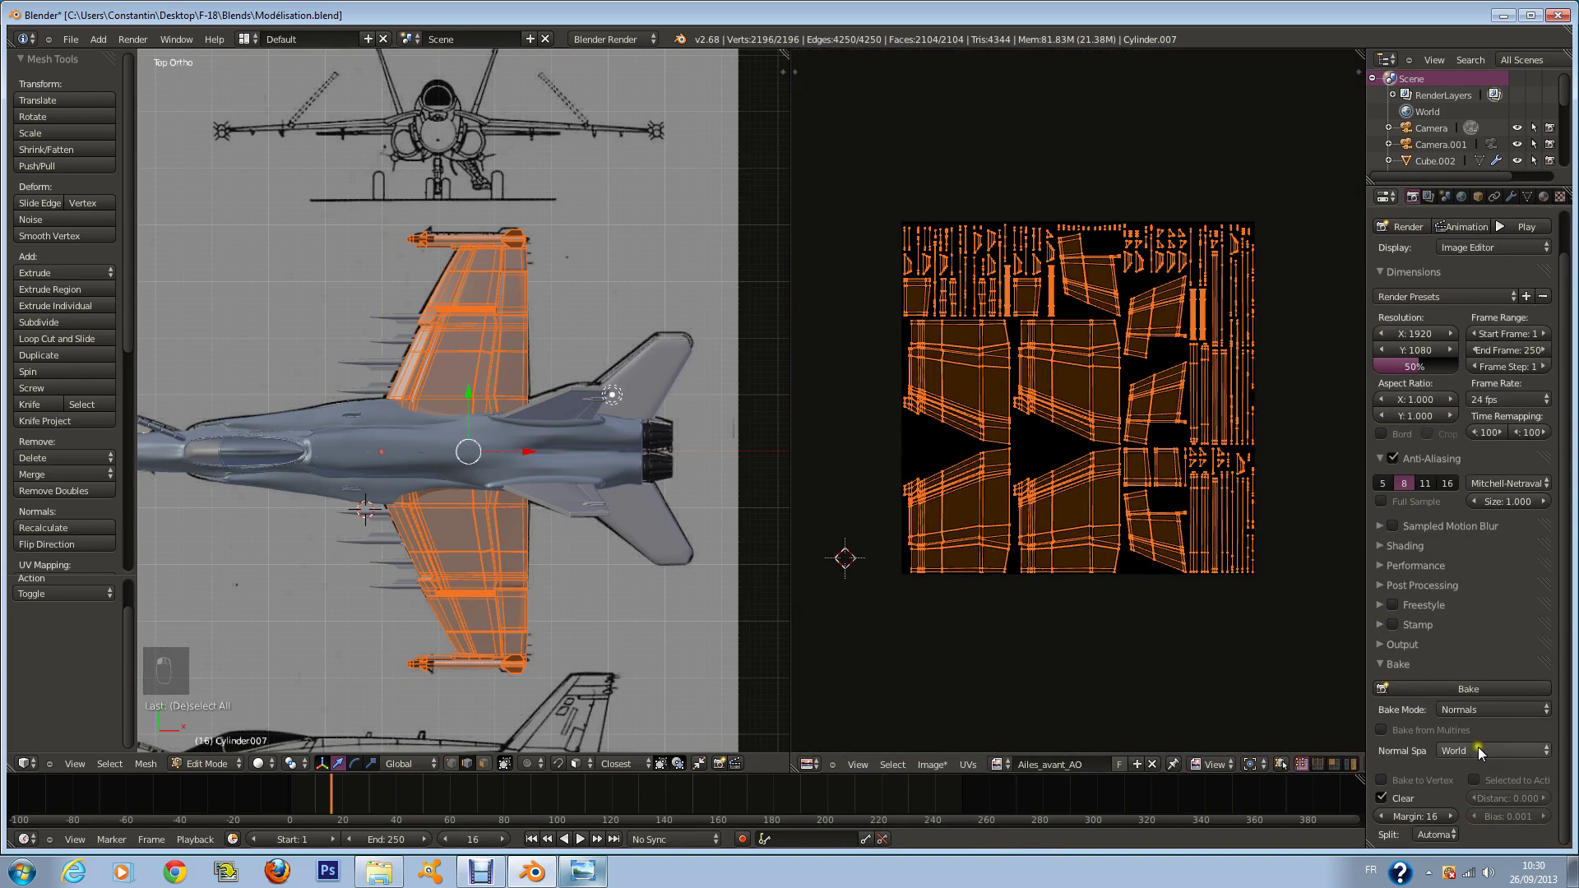
left_click(1476, 712)
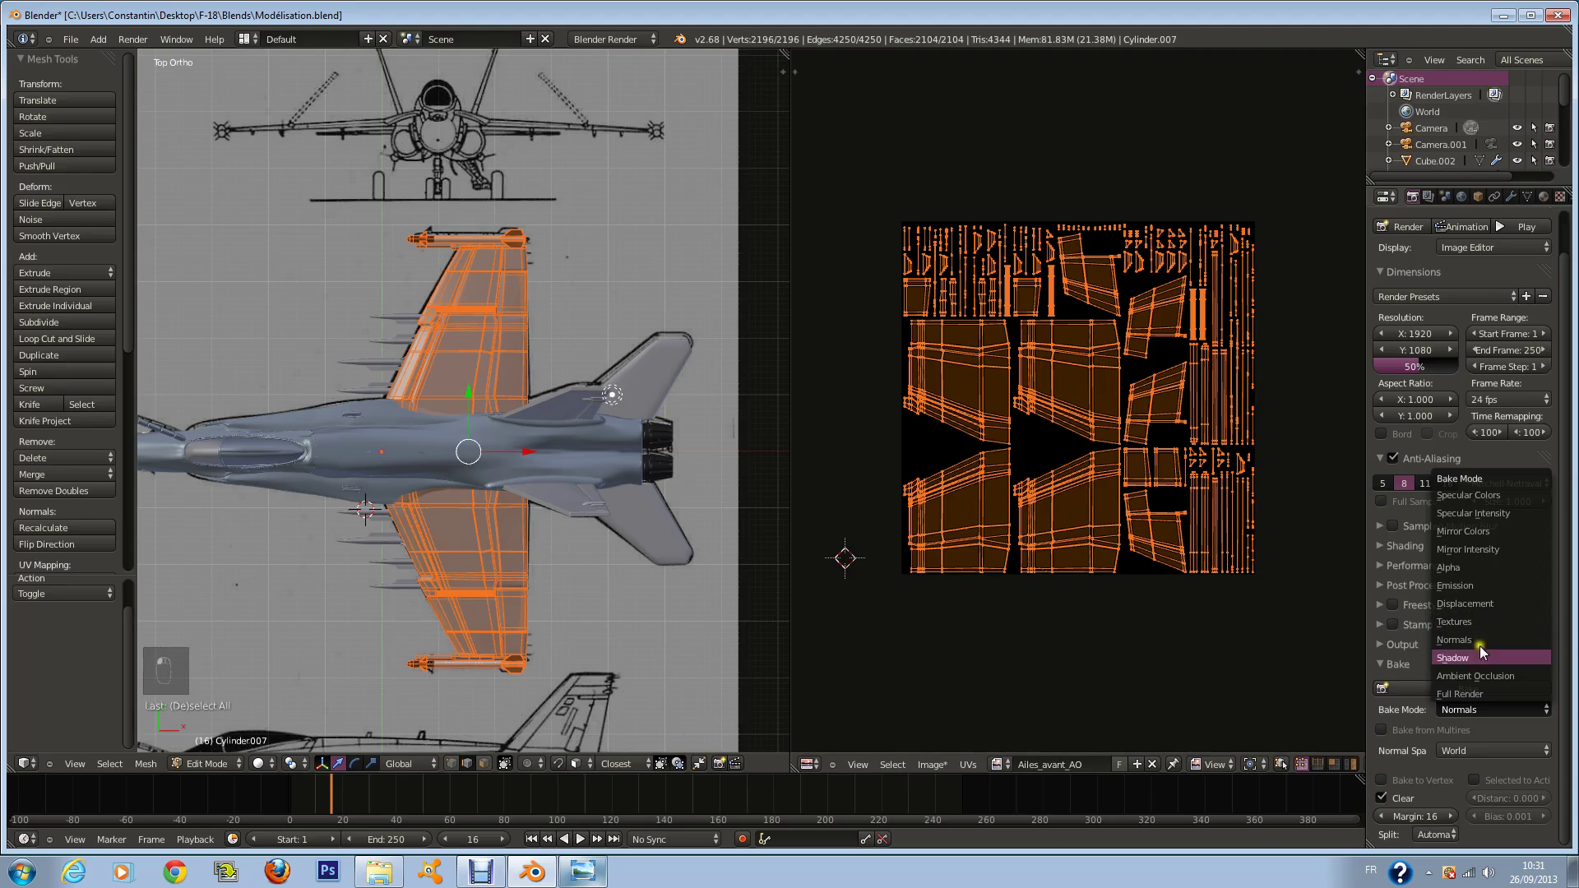
left_click(1488, 675)
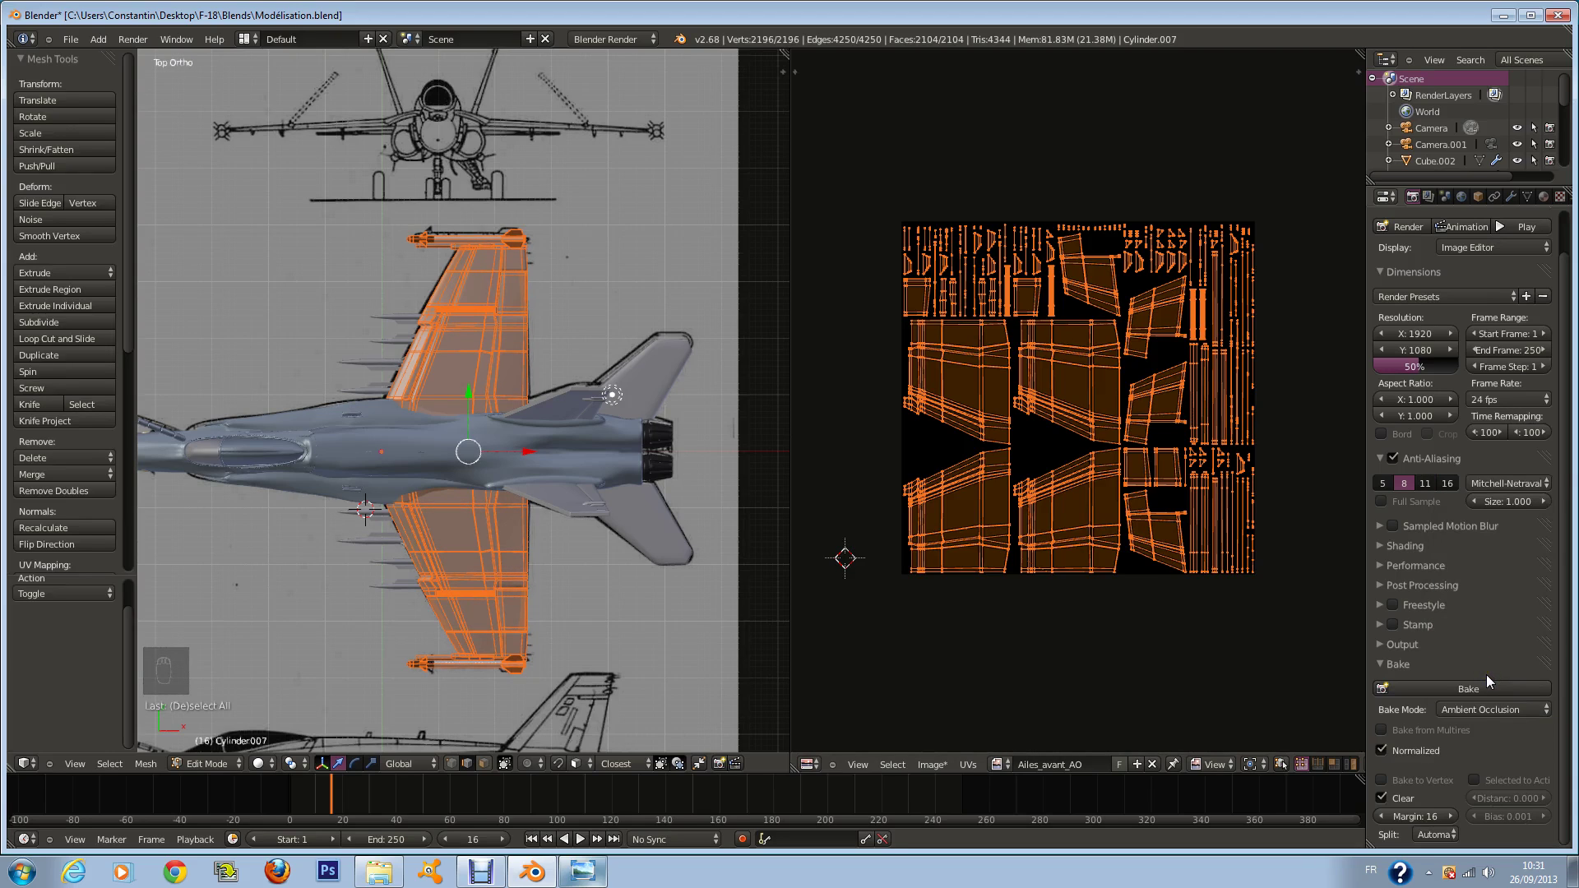
left_click(1489, 686)
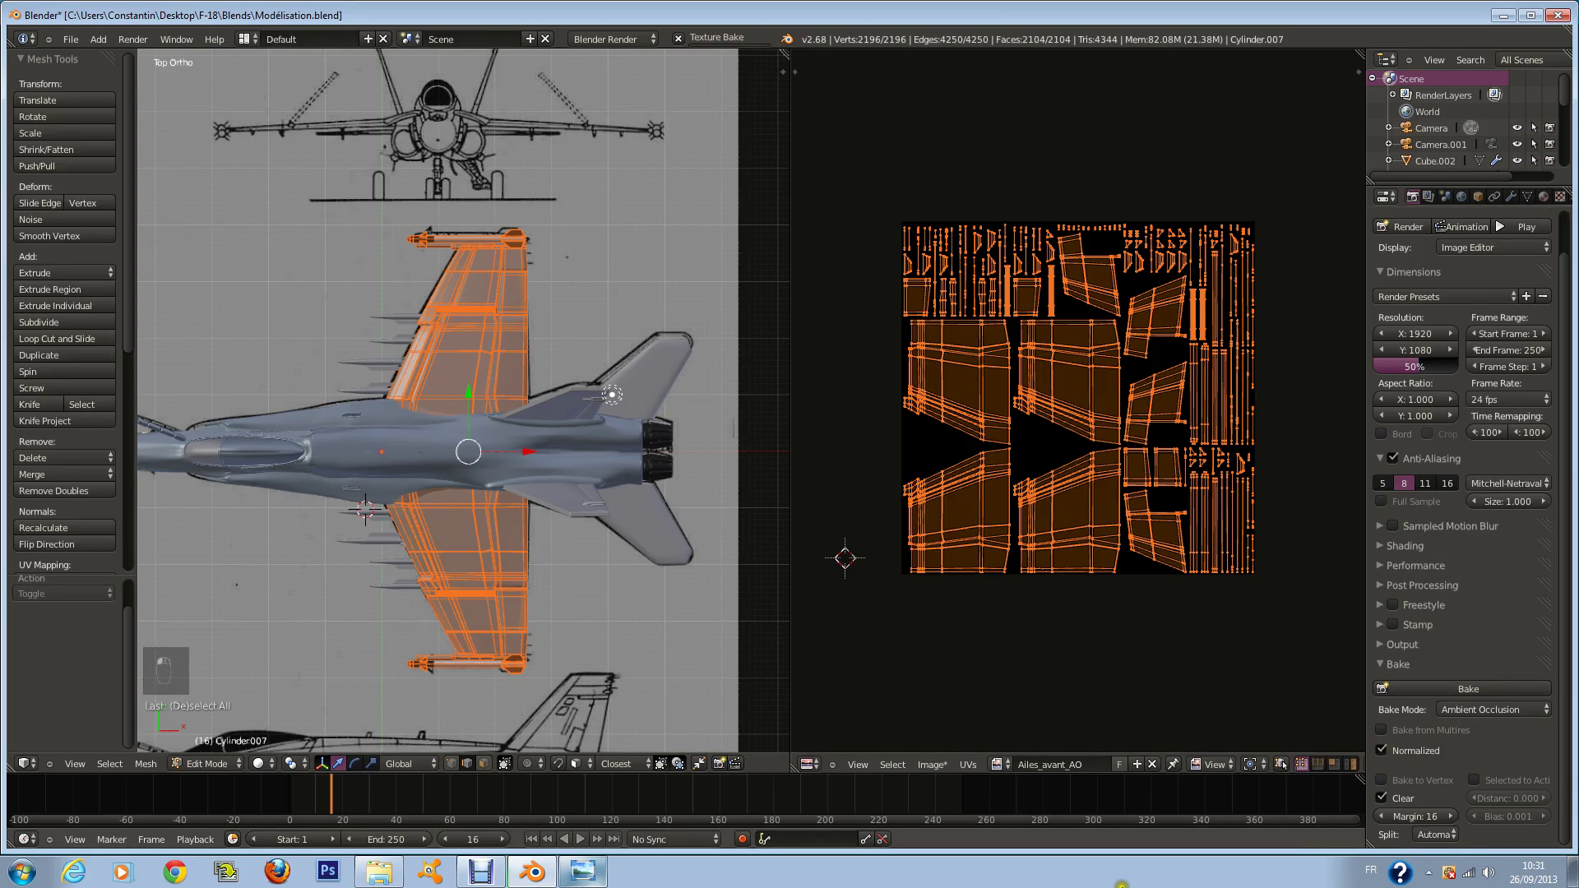